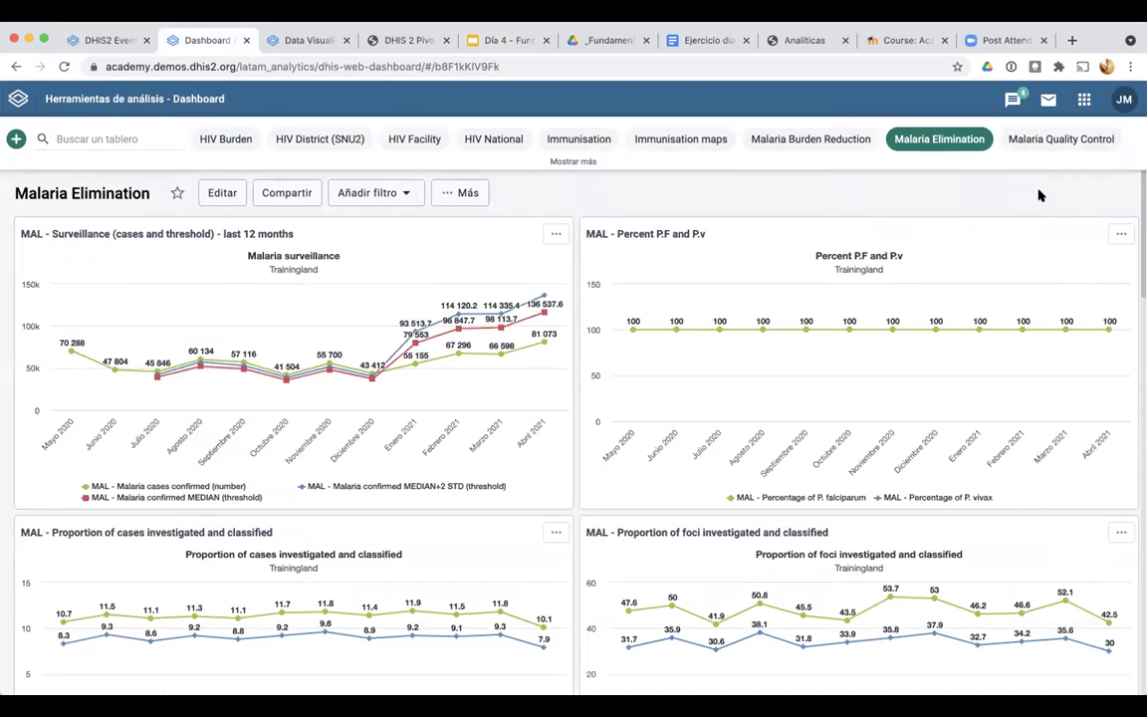
left_click(1085, 102)
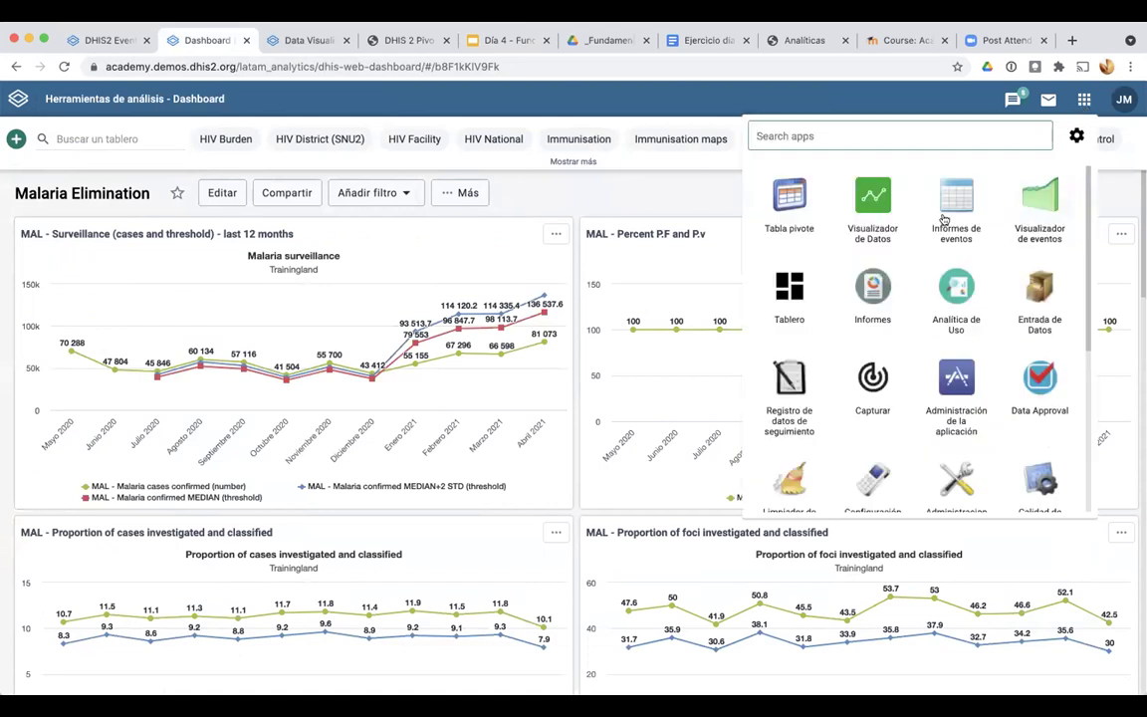
left_click(779, 211)
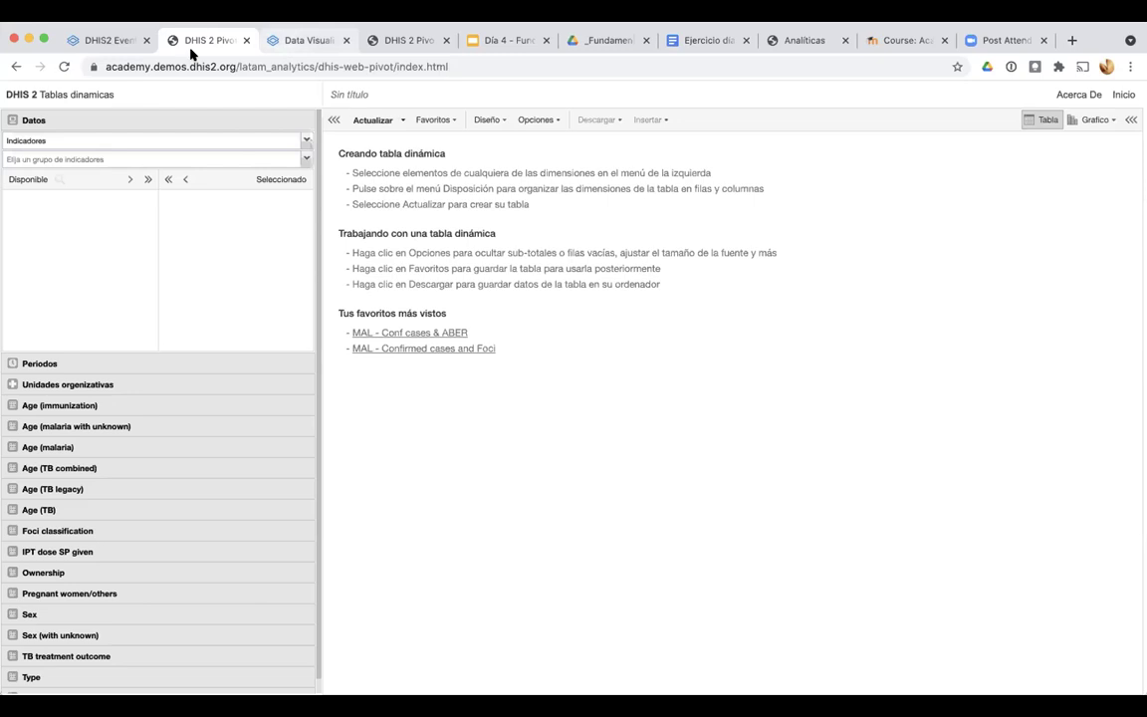
left_click(15, 68)
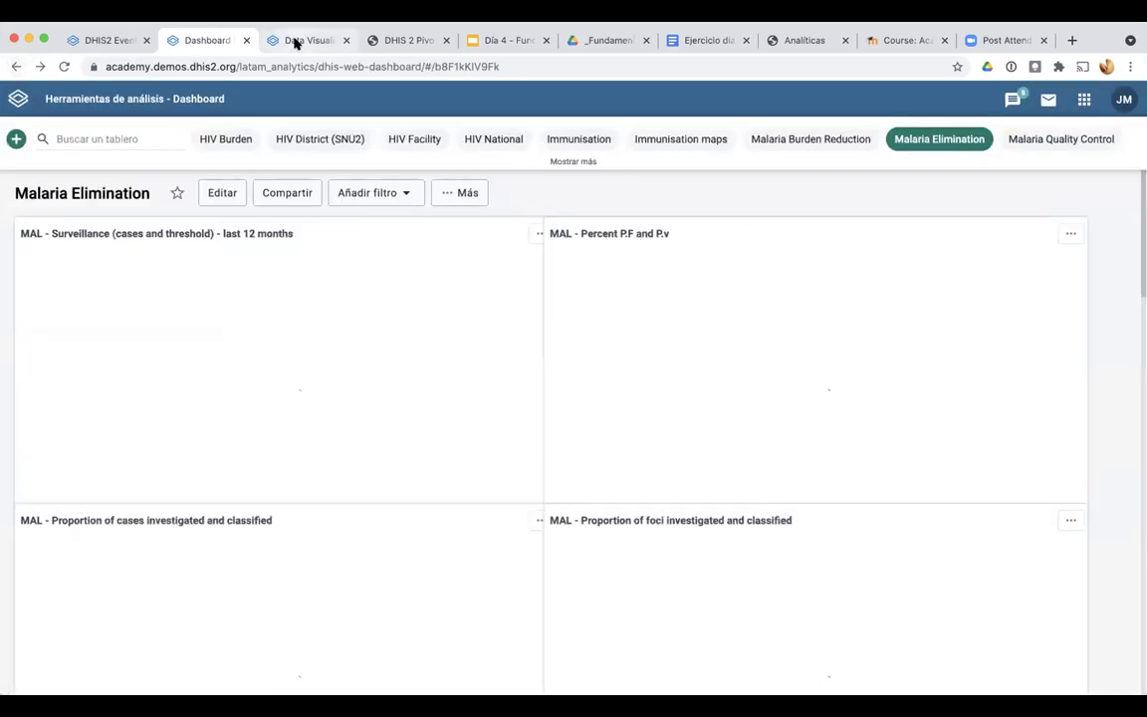
Leave the open MAL - Conf cases & ABER pivot table and start a new blank one in the Tabla pivote app
left_click(297, 42)
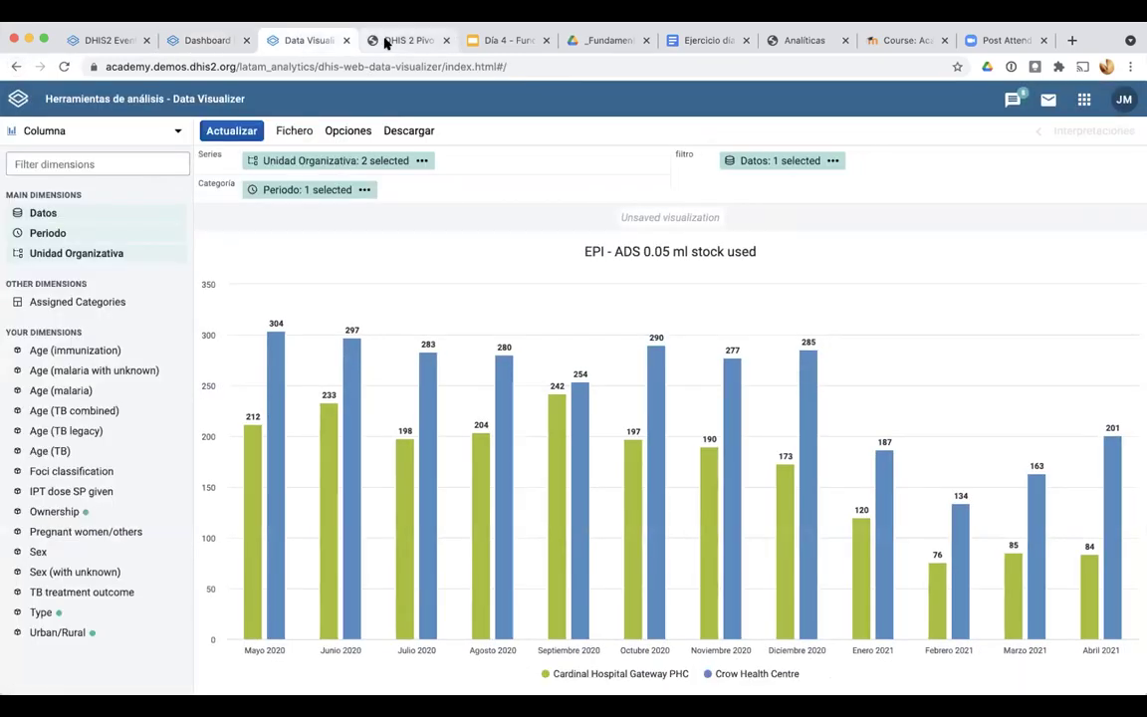
left_click(385, 43)
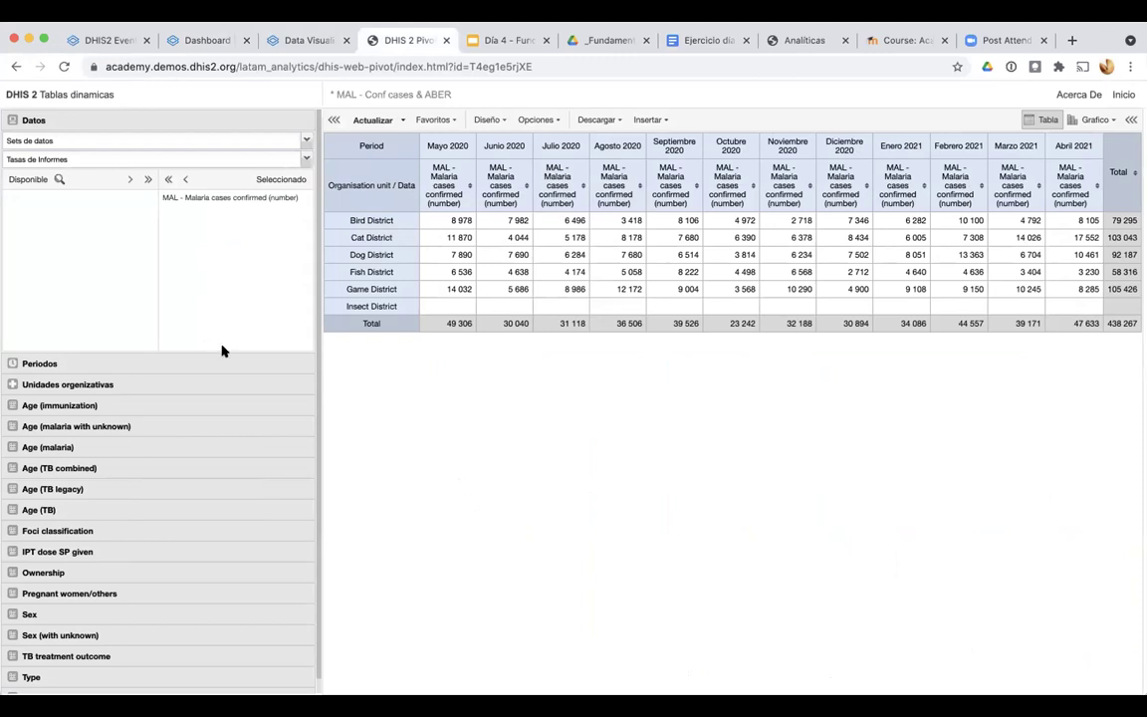
left_click(1123, 95)
left_click(457, 294)
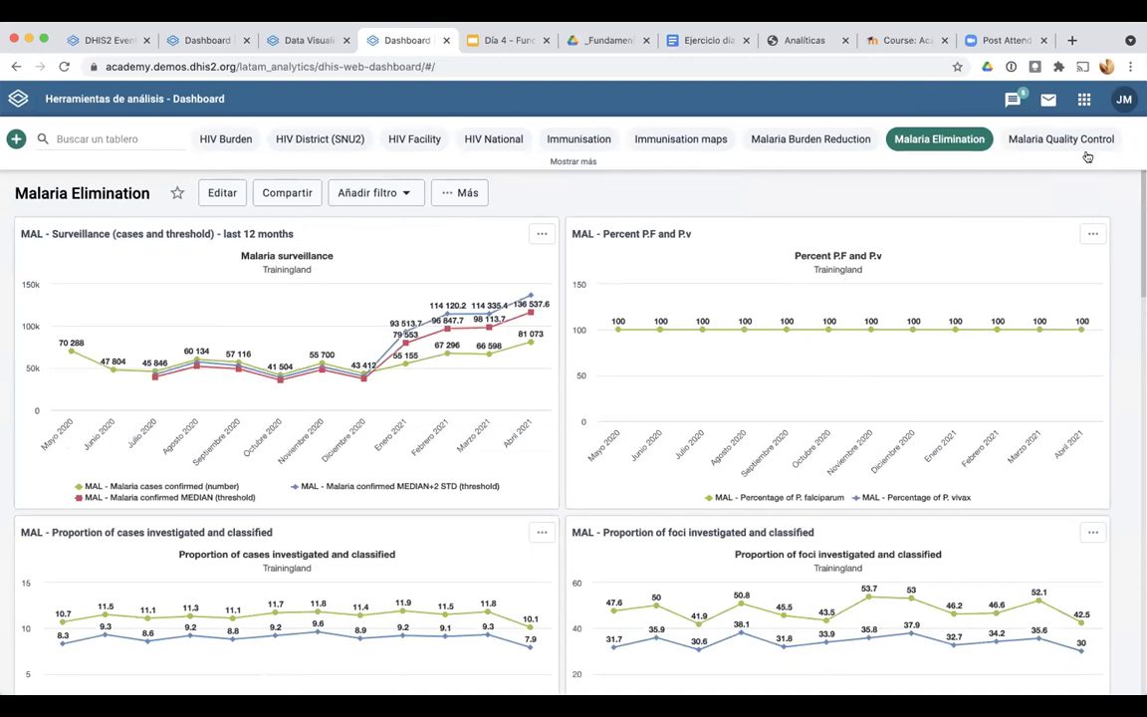
left_click(1084, 101)
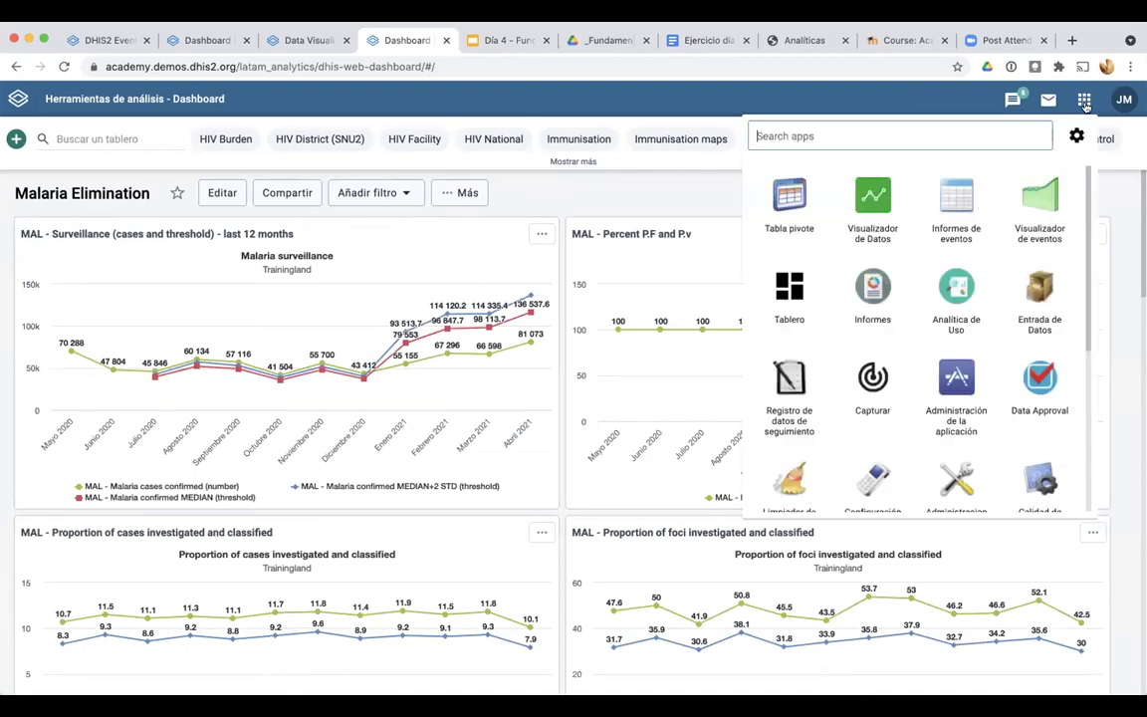
left_click(787, 203)
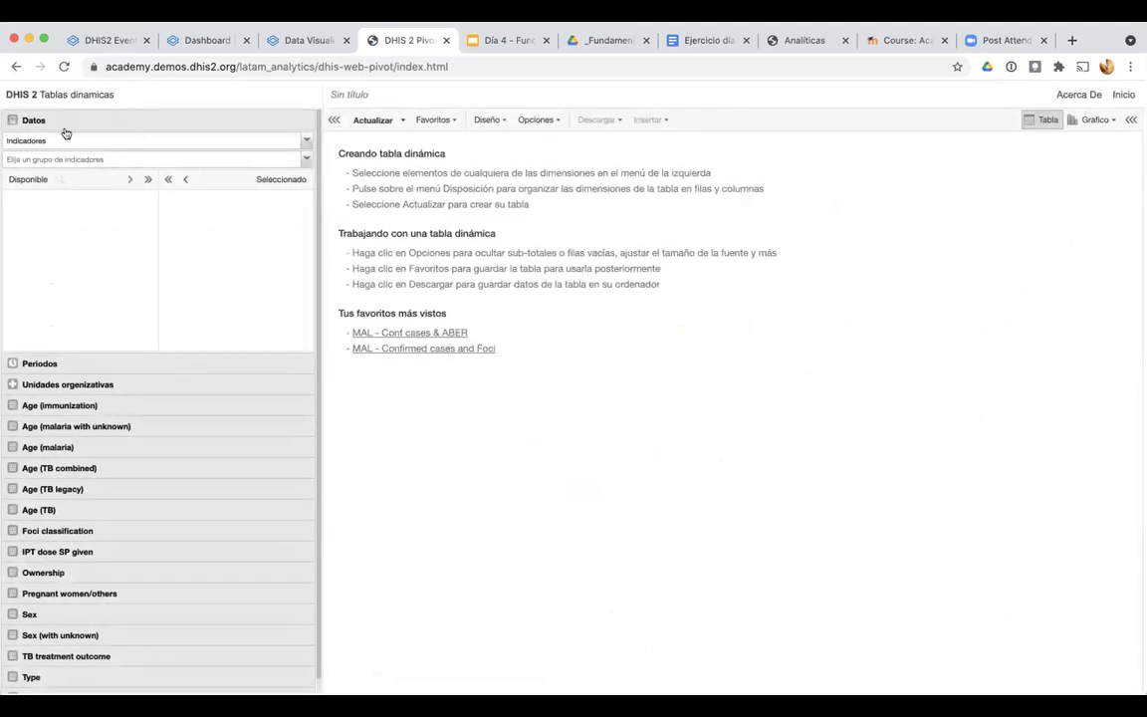
Look through the available indicator groups and set the pivot table's data type to Elementos de datos
left_click(304, 141)
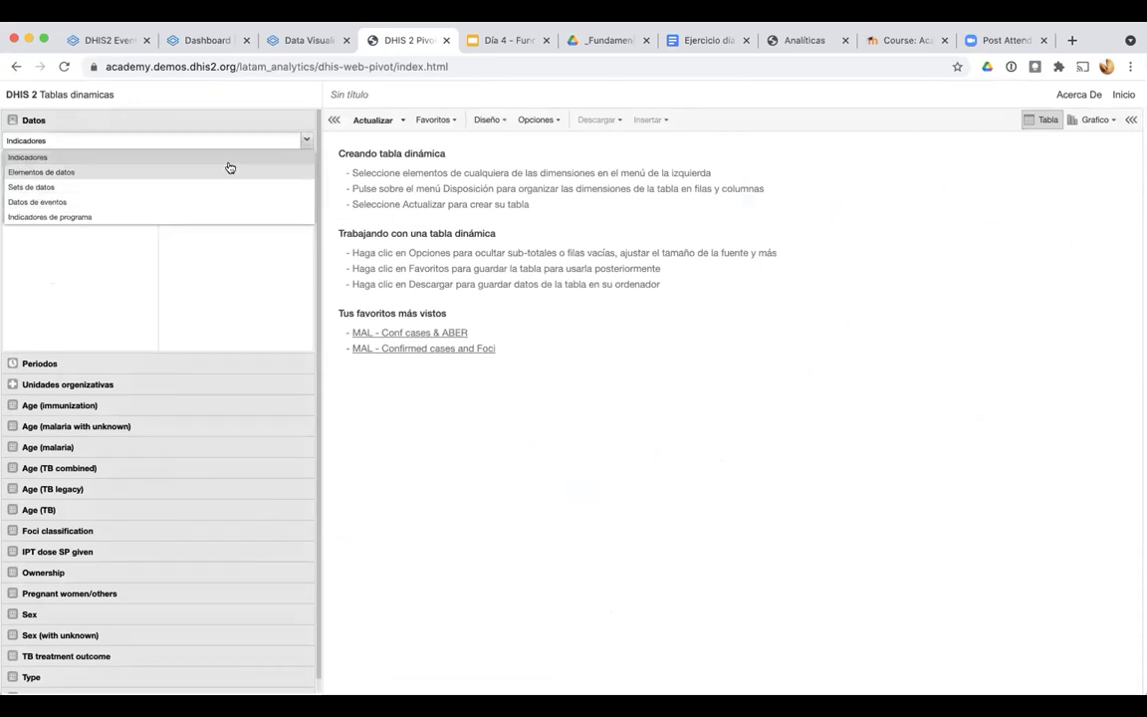
left_click(60, 160)
left_click(101, 160)
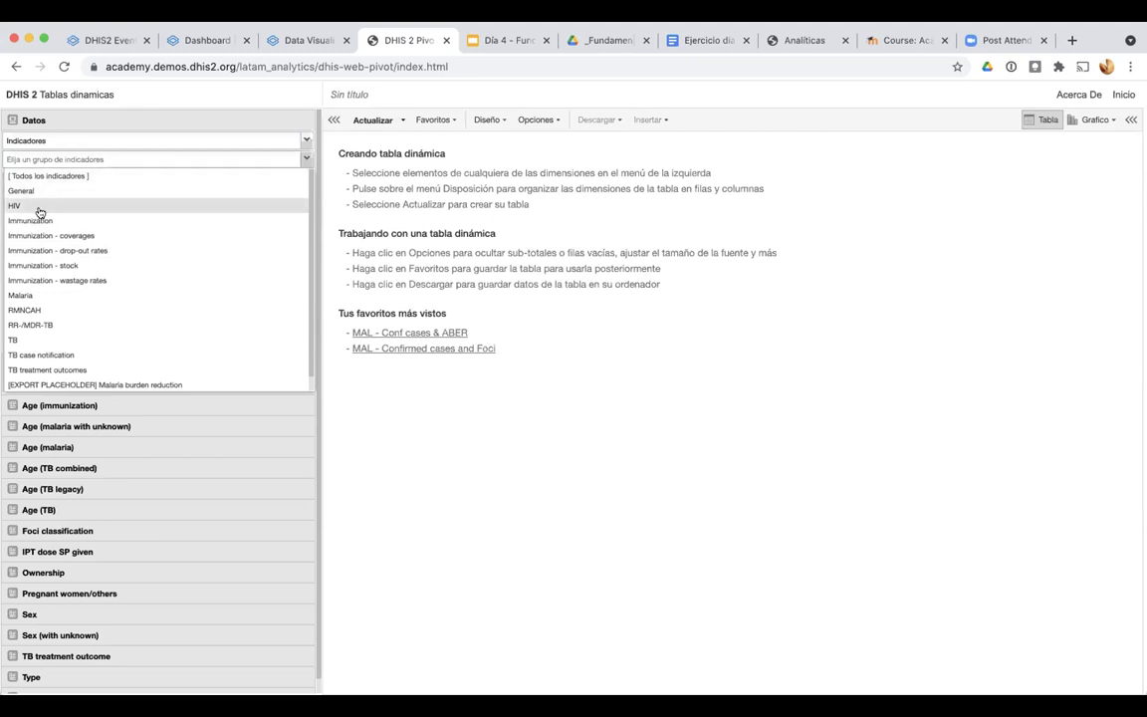
left_click(63, 137)
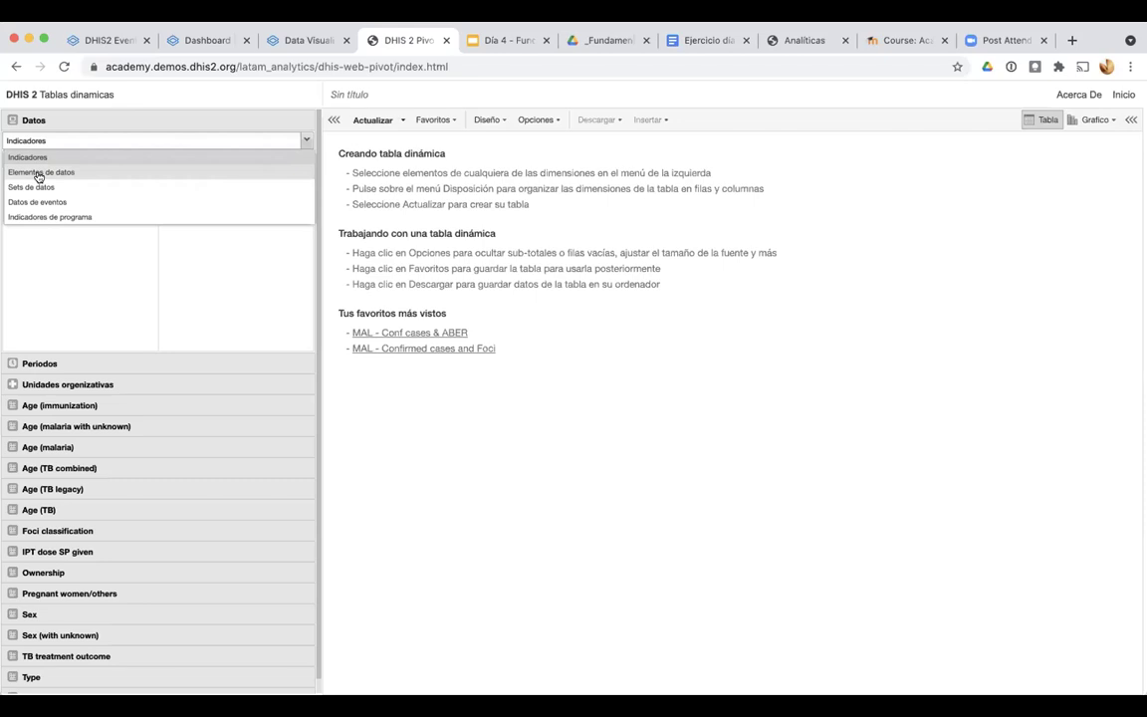
left_click(39, 175)
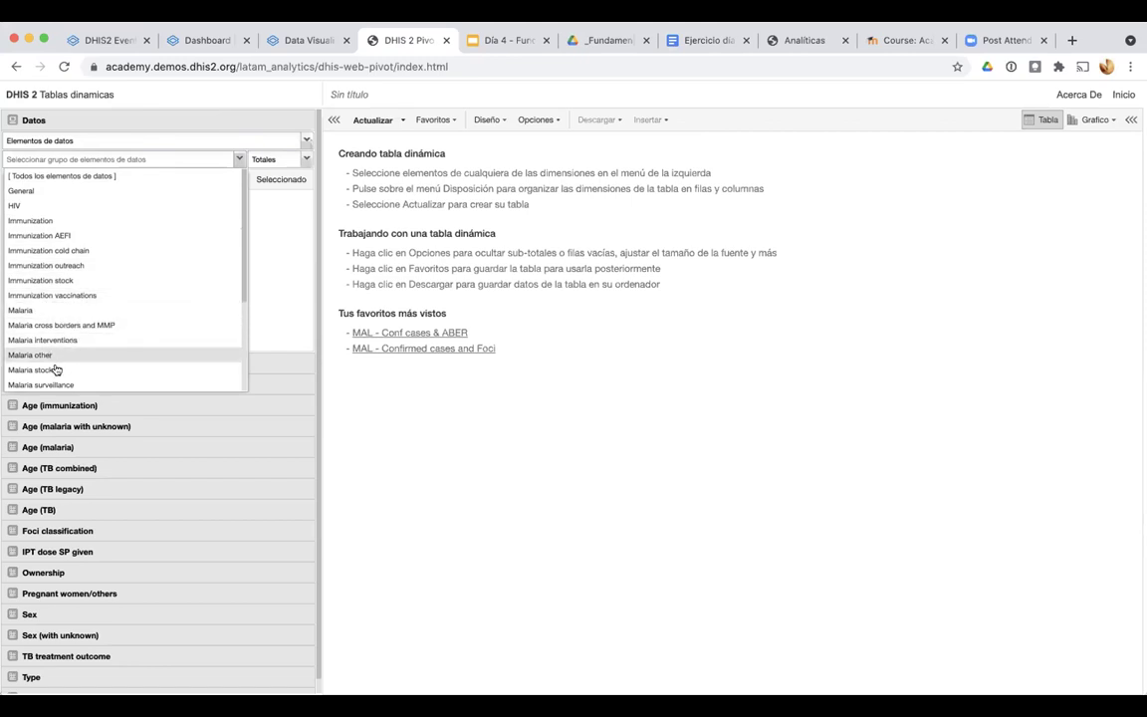
Tabulate "MAL - Casos de malaria clasificados - Ind'genas" from the Malaria group and clear the data selection
left_click(53, 315)
scroll(53, 315, "down", 3)
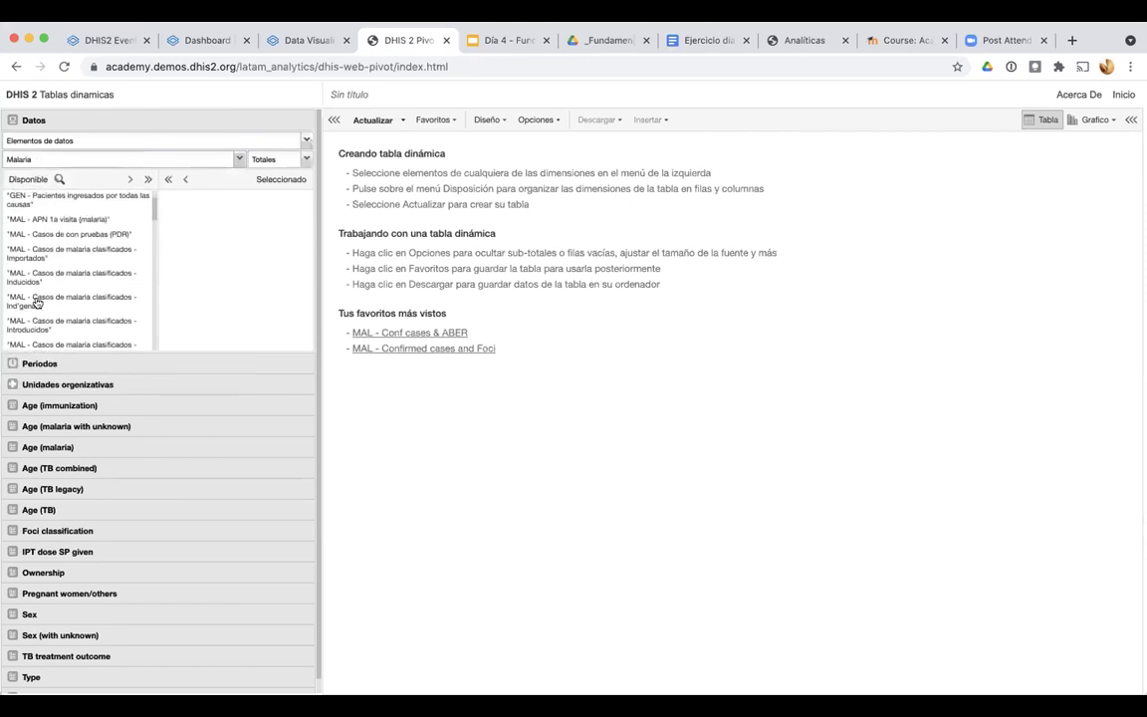
double_click(52, 302)
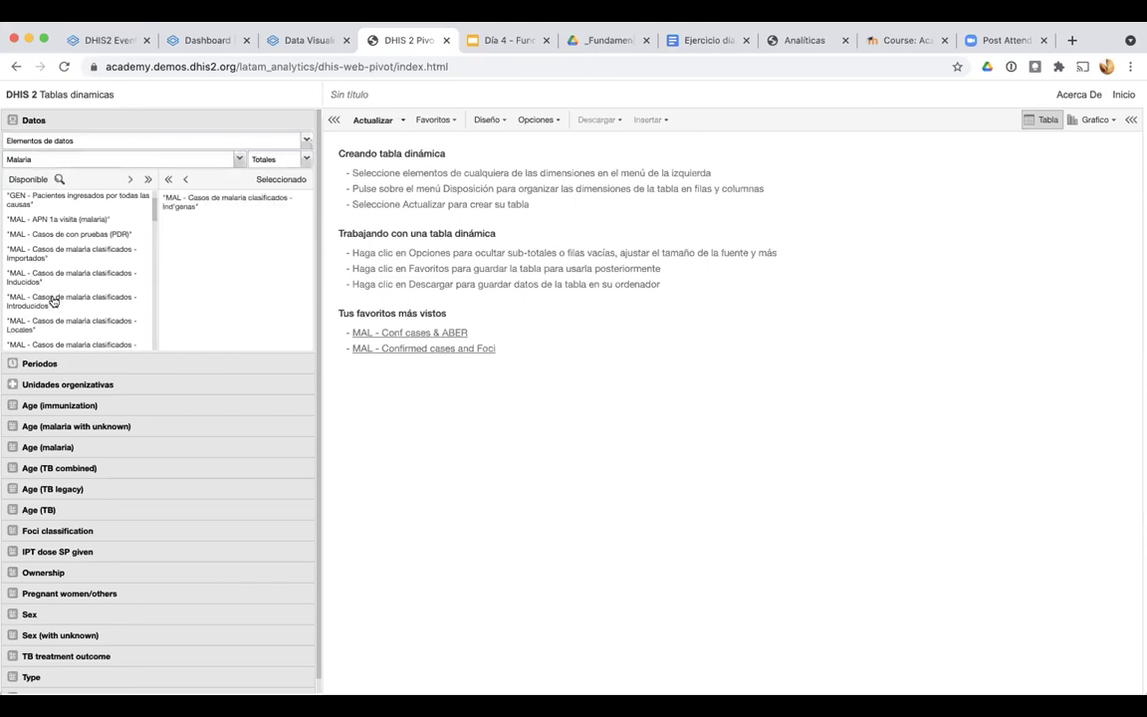
left_click(354, 120)
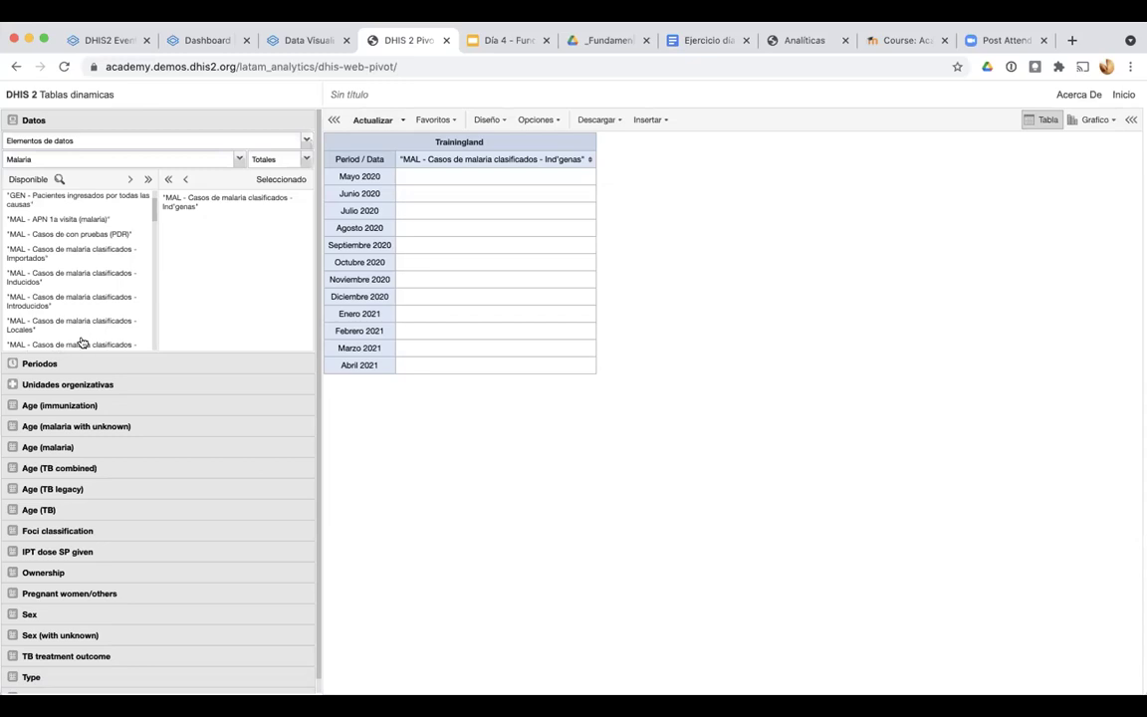
left_click(167, 181)
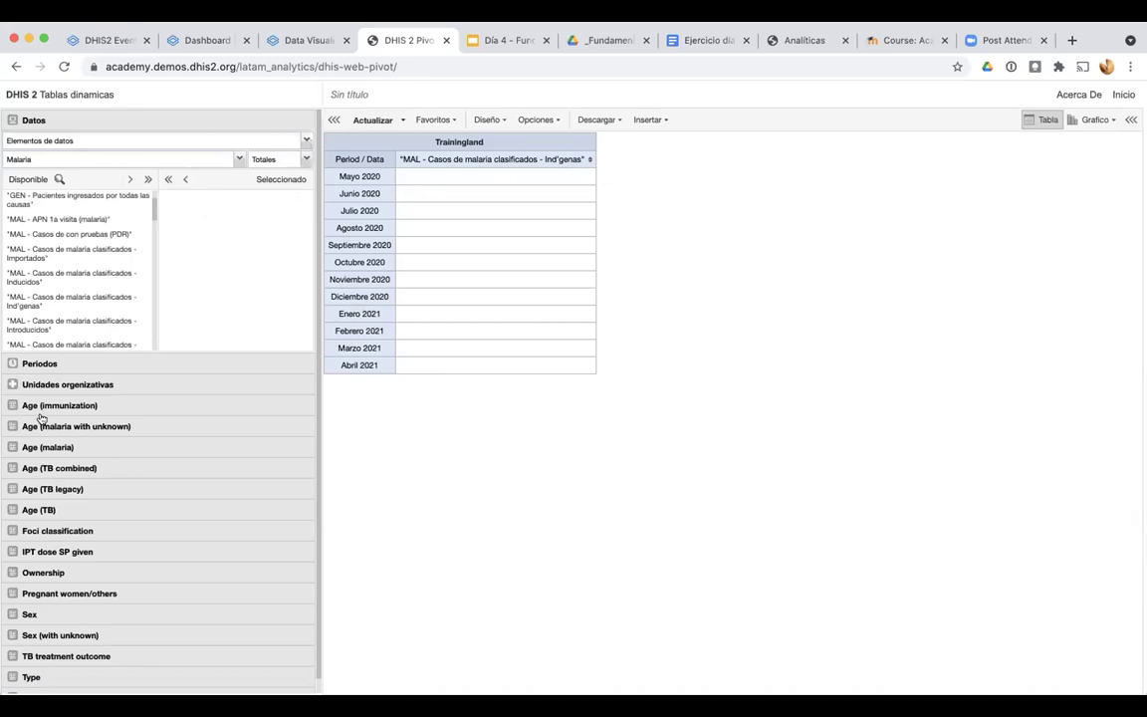
List all data elements regardless of group and filter the available ones by "MAL -"
left_click(75, 143)
left_click(75, 143)
left_click(63, 161)
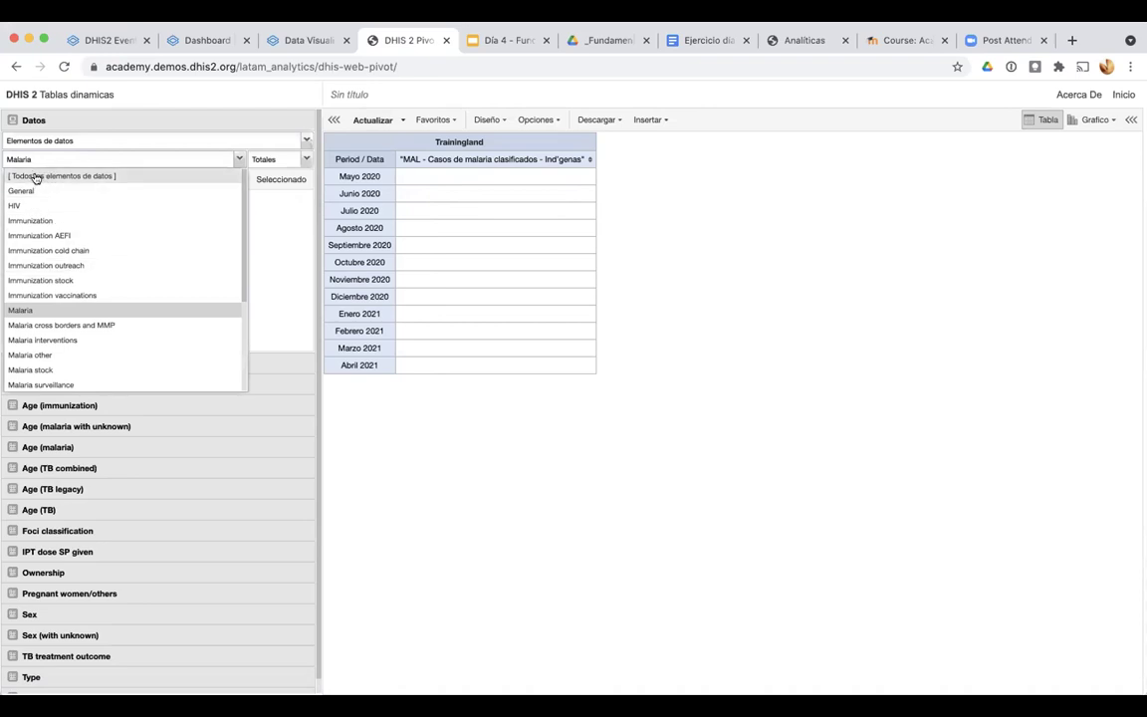
left_click(35, 176)
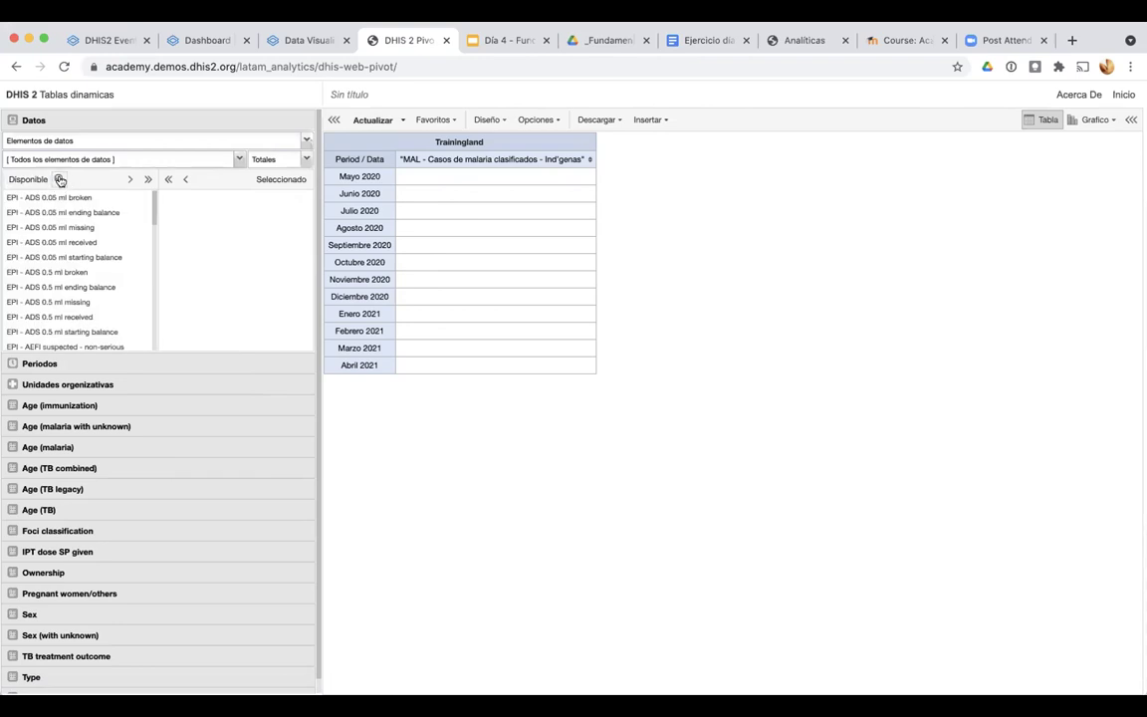
left_click(59, 180)
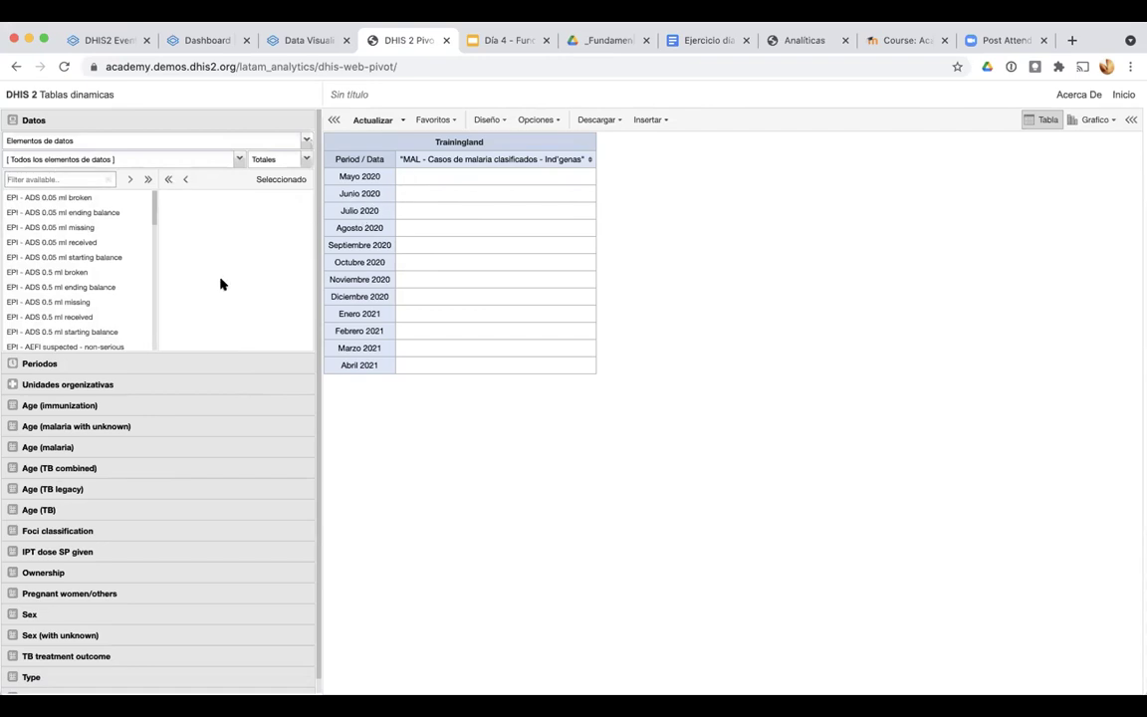
type("MAL")
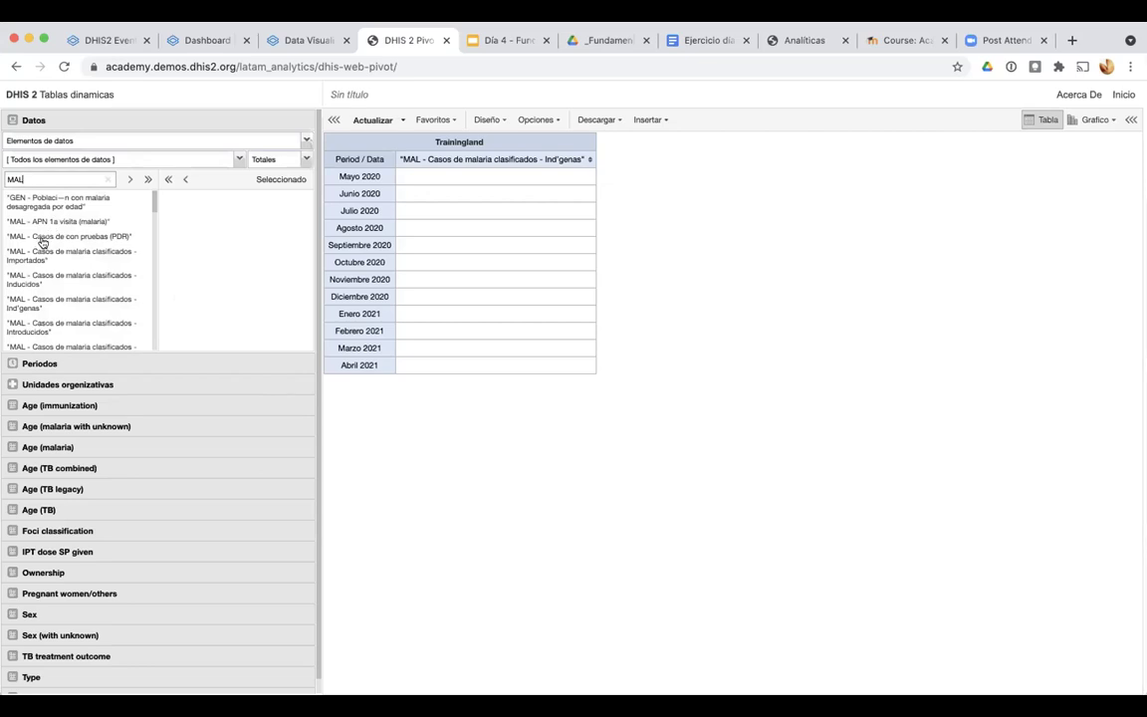
scroll(42, 242, "down", 2)
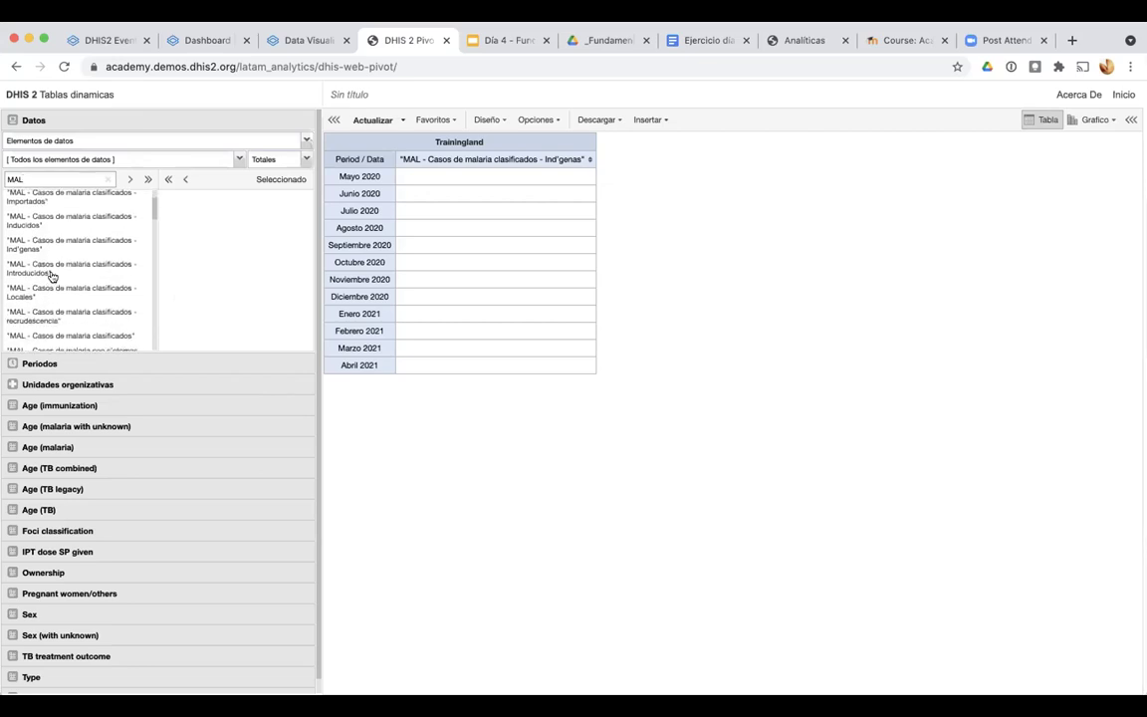
scroll(52, 287, "down", 1)
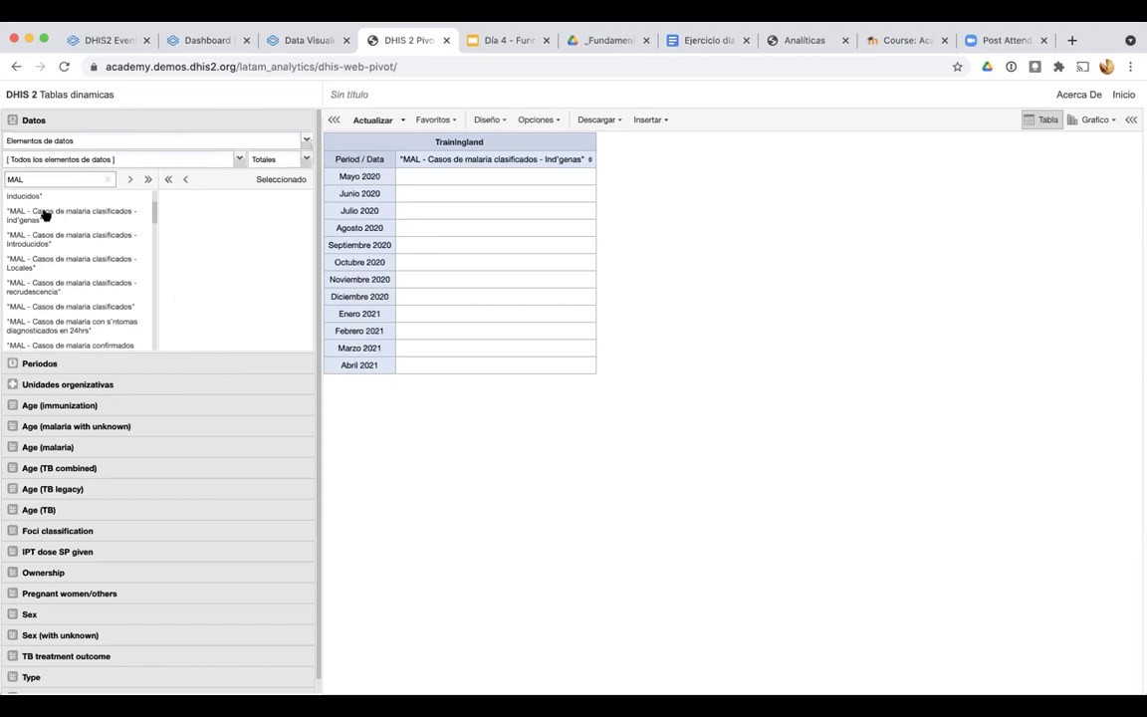
type("-")
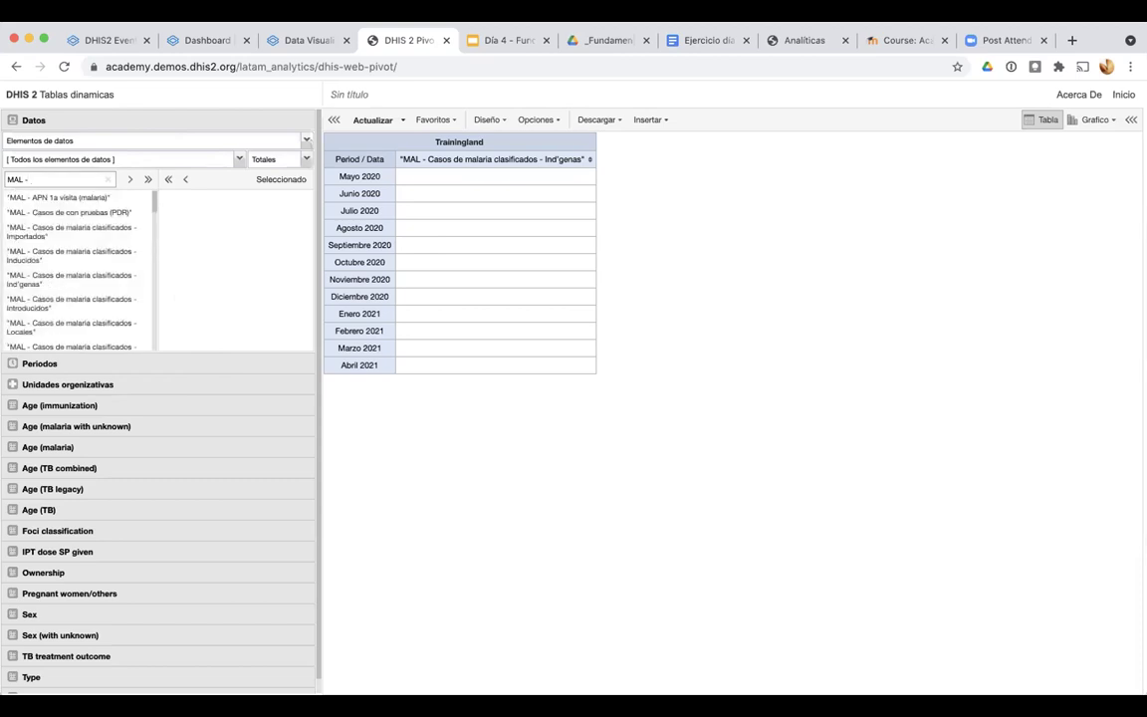
Add the data element "MAL - APN 1a visita (malaria)" and update the pivot table
left_click(46, 199)
double_click(47, 199)
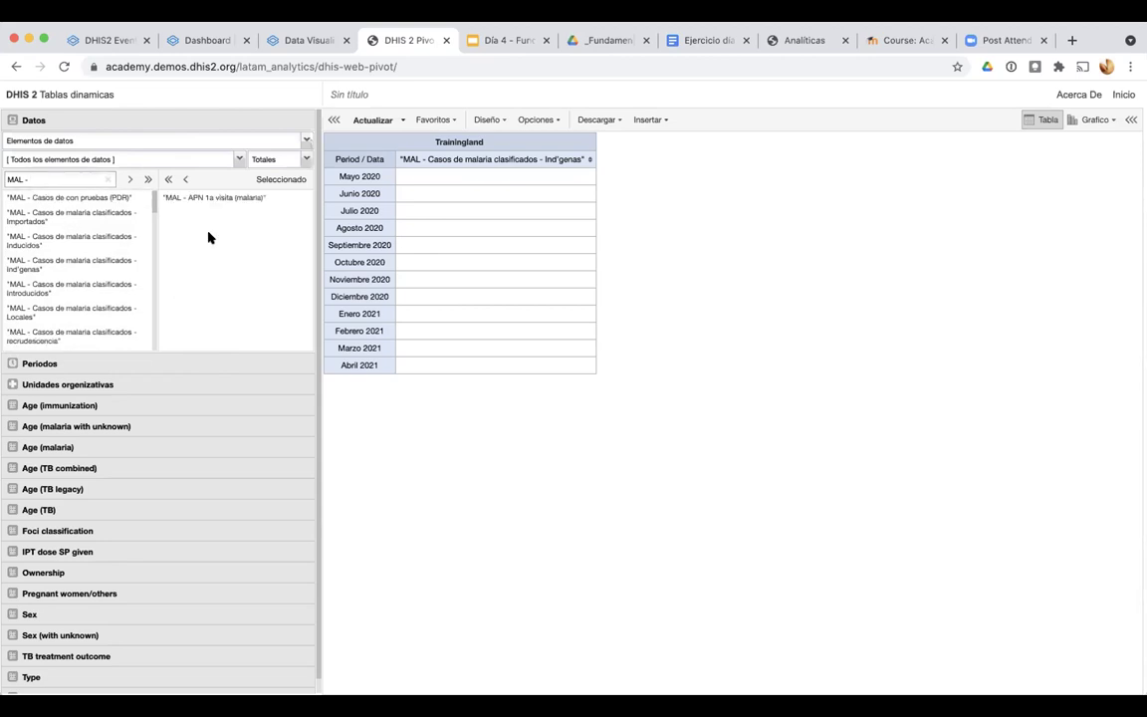
left_click(372, 119)
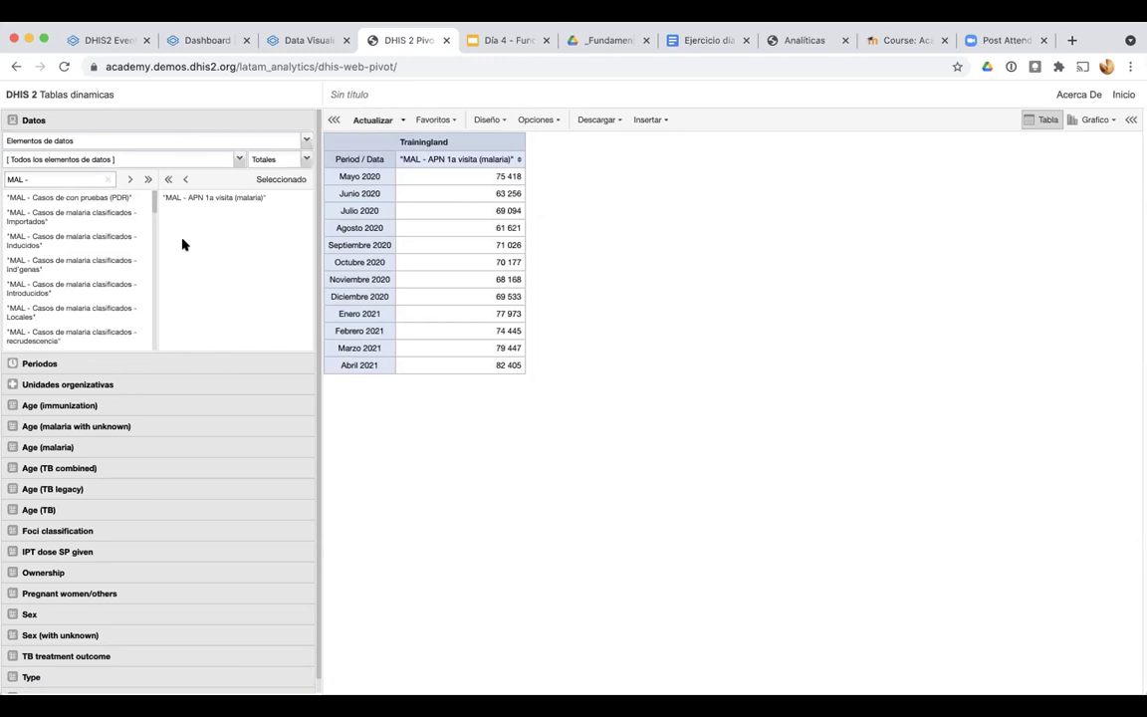
Set the data type to Sets de datos and show the metrics available for its reports
left_click(169, 158)
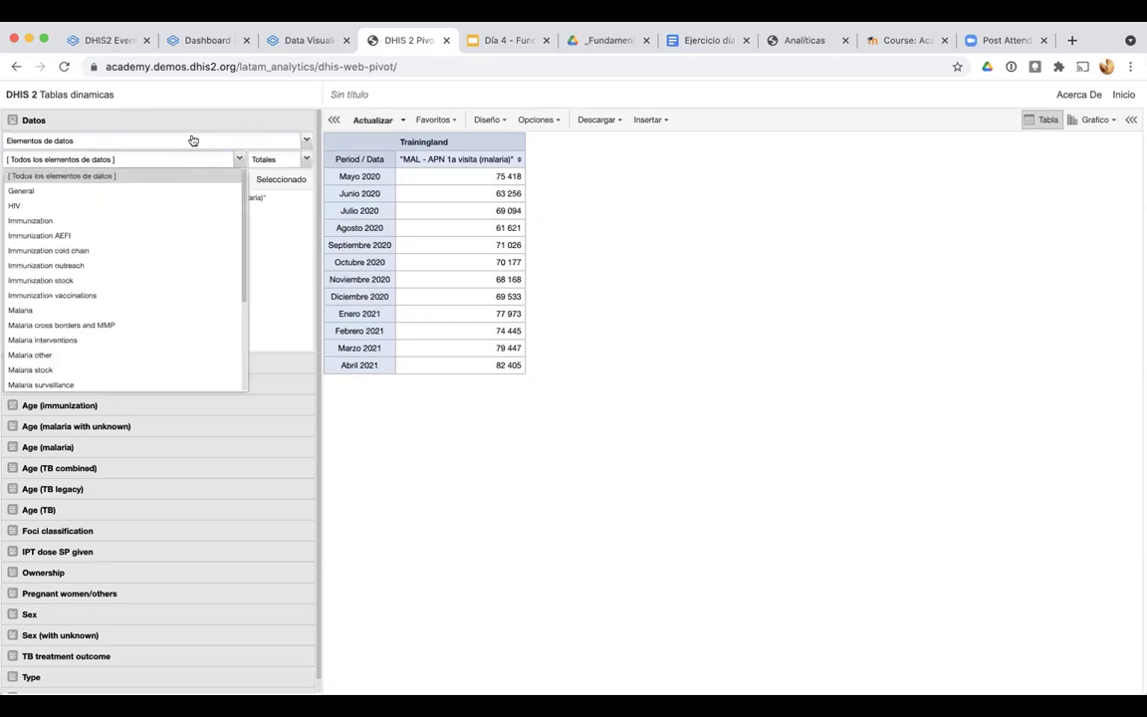
left_click(193, 140)
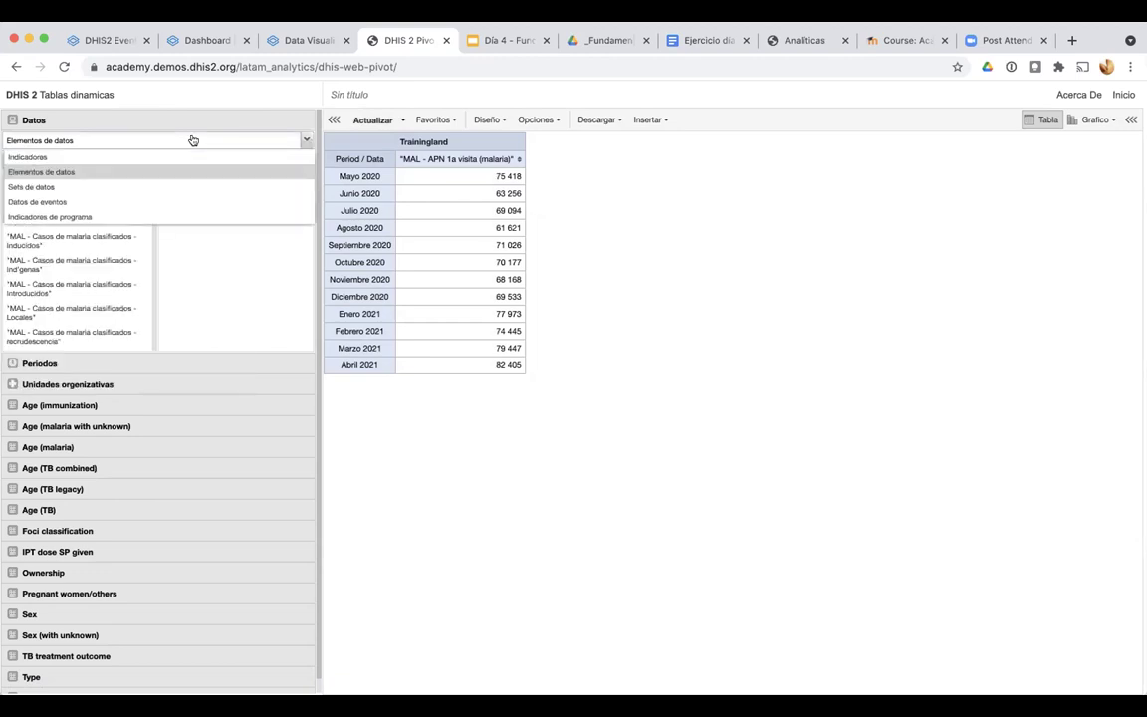
left_click(43, 188)
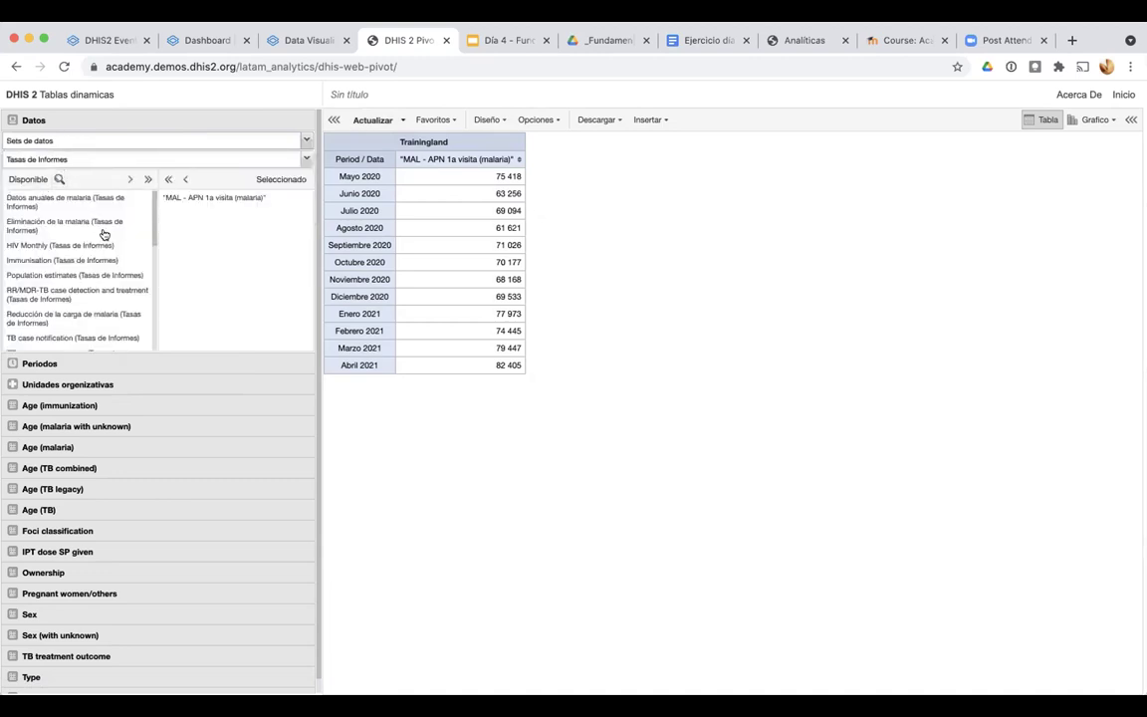
left_click(87, 159)
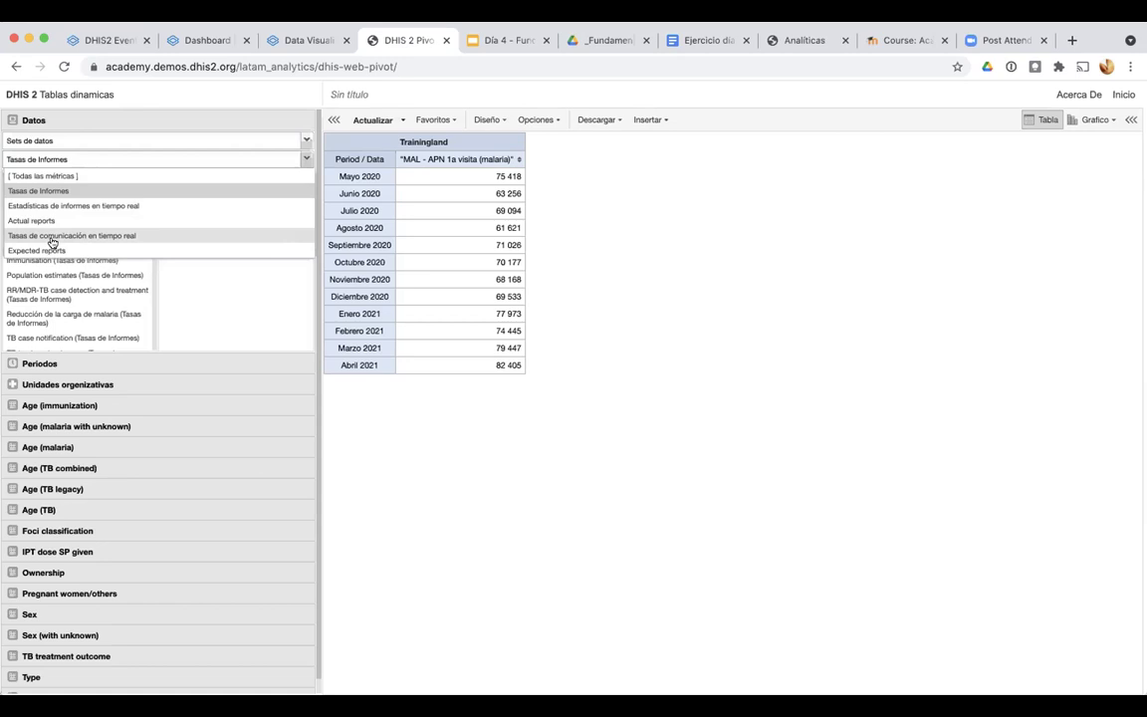
Switch to Entrada de Datos and review the February 2021 JM_VIH - Prevención de VIH forms of the three JM Municipio (1-2) facilities
left_click(99, 41)
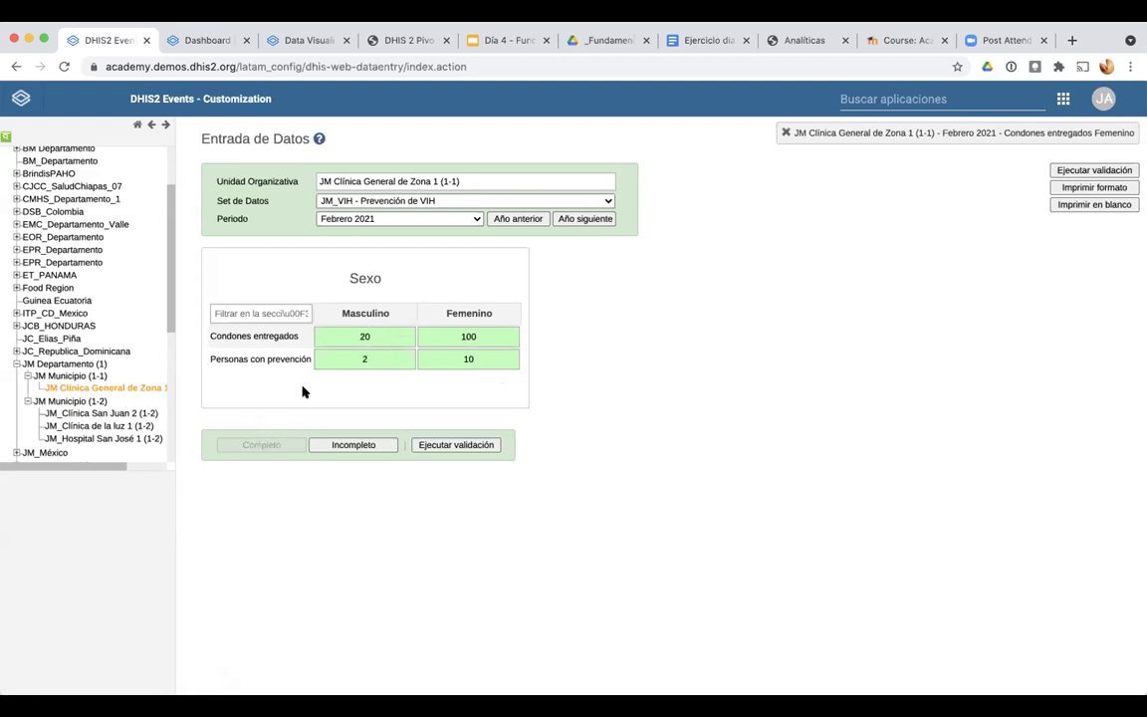
left_click(79, 412)
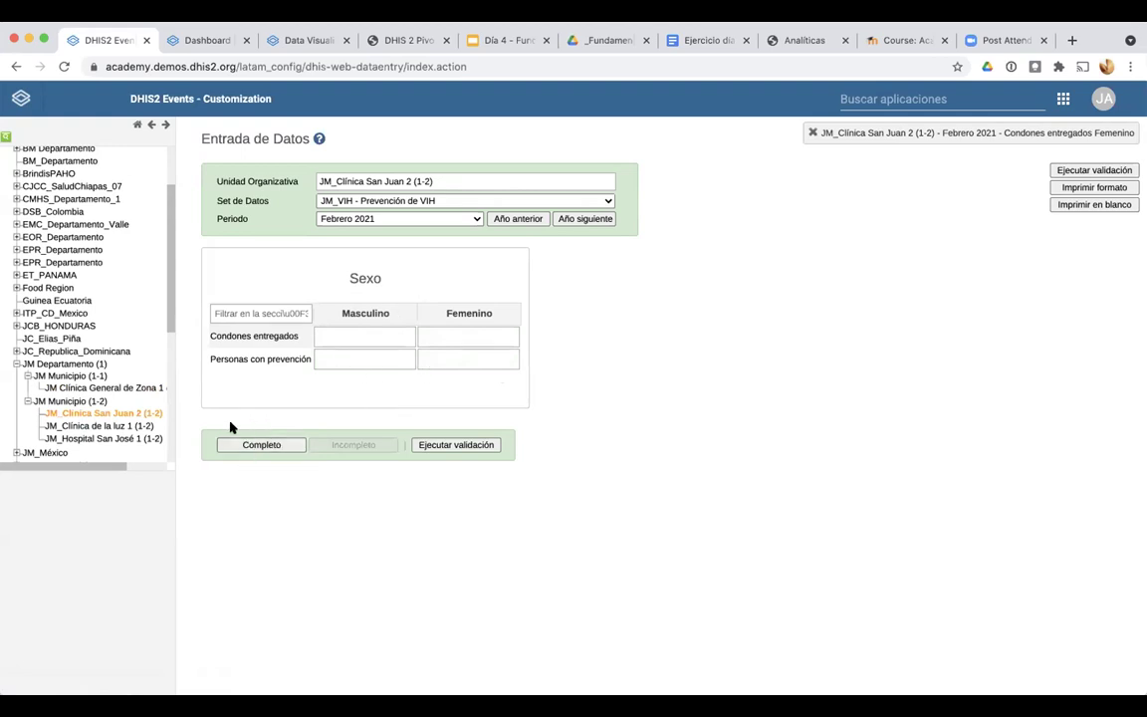
left_click(118, 425)
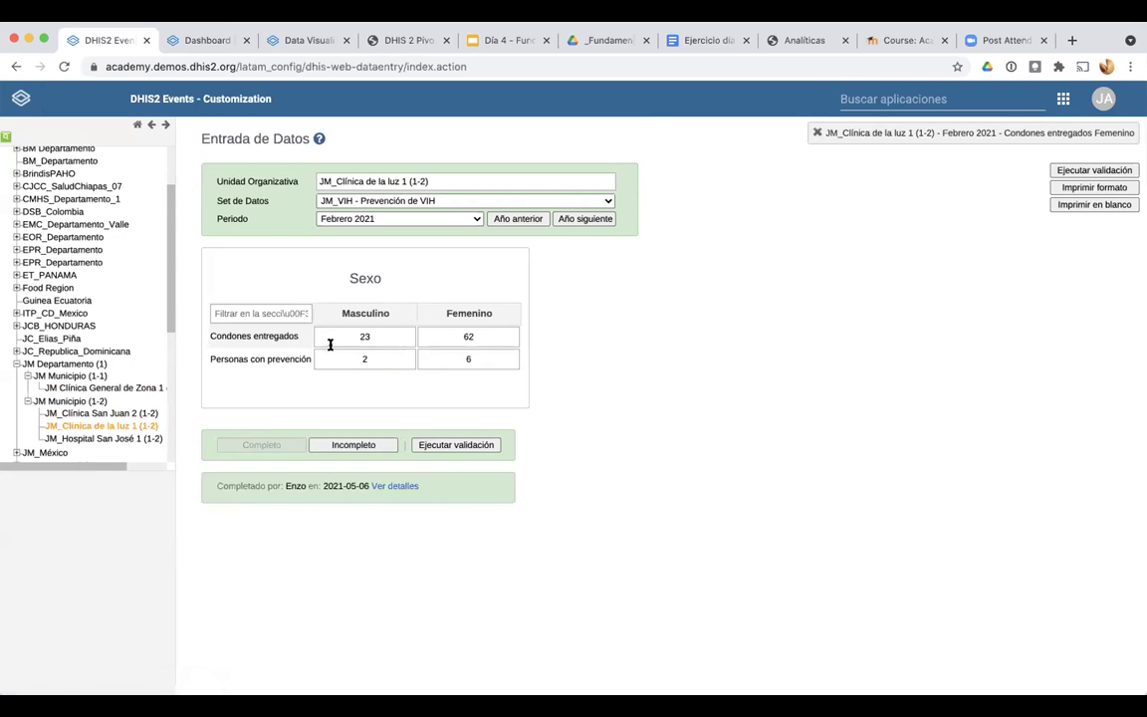
scroll(359, 495, "up", 5, "ctrl")
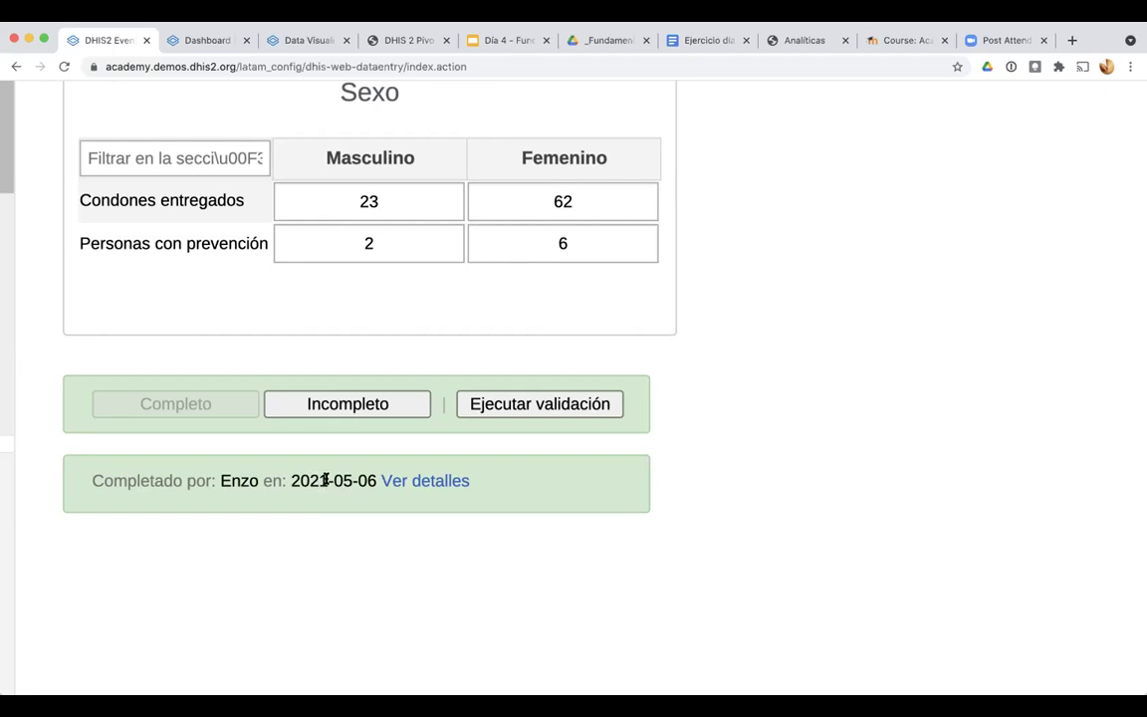
scroll(325, 481, "down", 5, "ctrl")
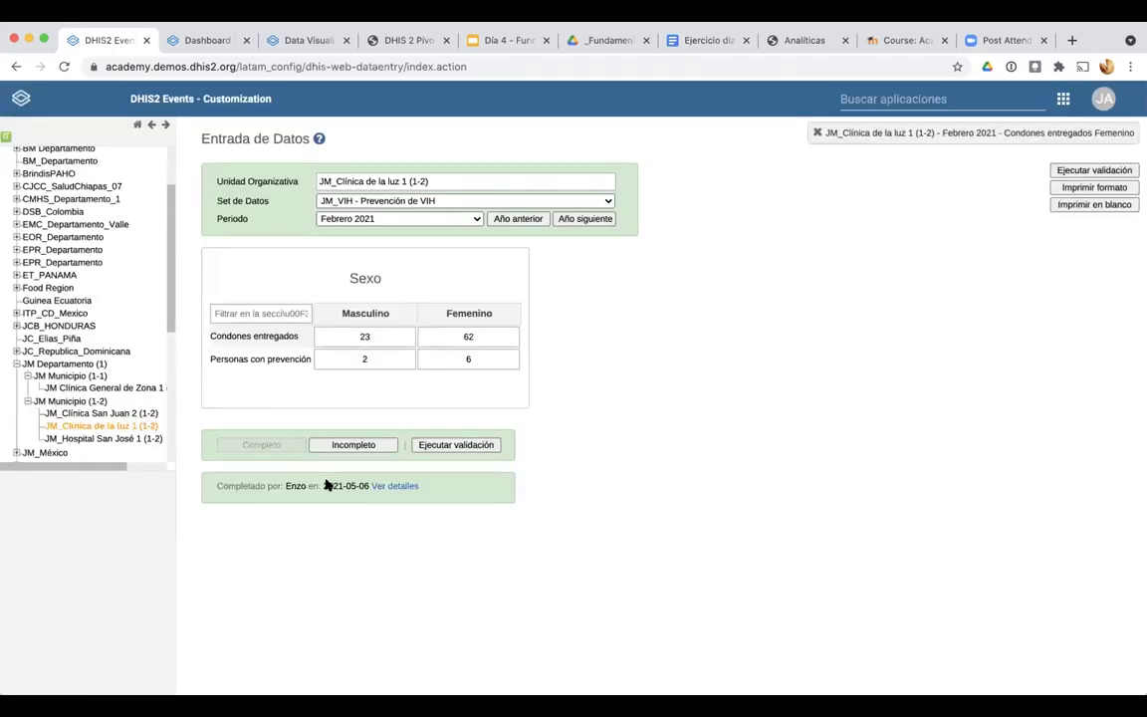
left_click(86, 438)
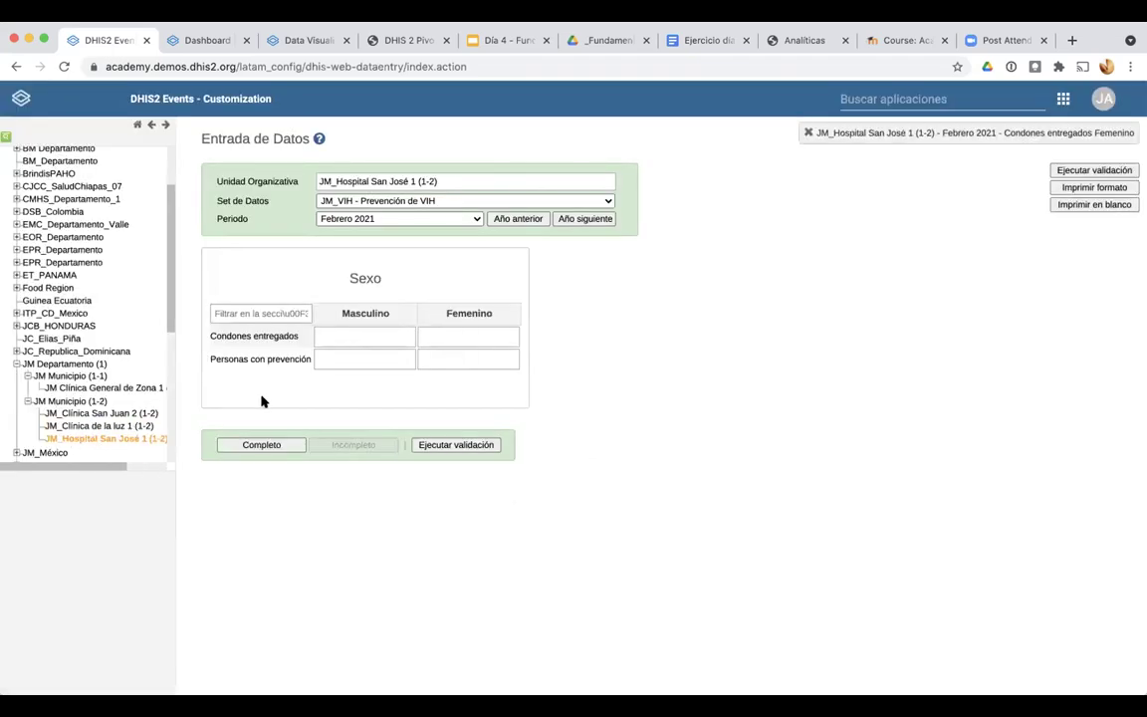
Mark the February 2021 JM_VIH - Prevención de VIH form of JM_Hospital San José 1 (1-2) as complete
left_click(244, 446)
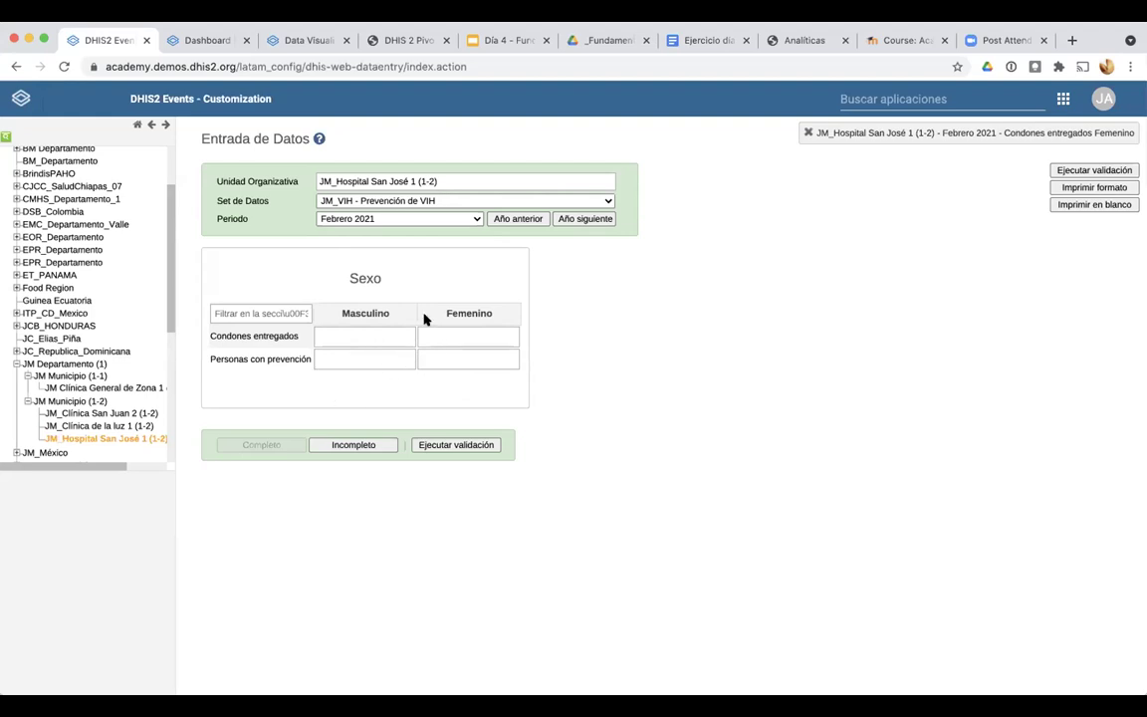
Switch back to the pivot table app and set the data type to Datos de eventos
left_click(372, 41)
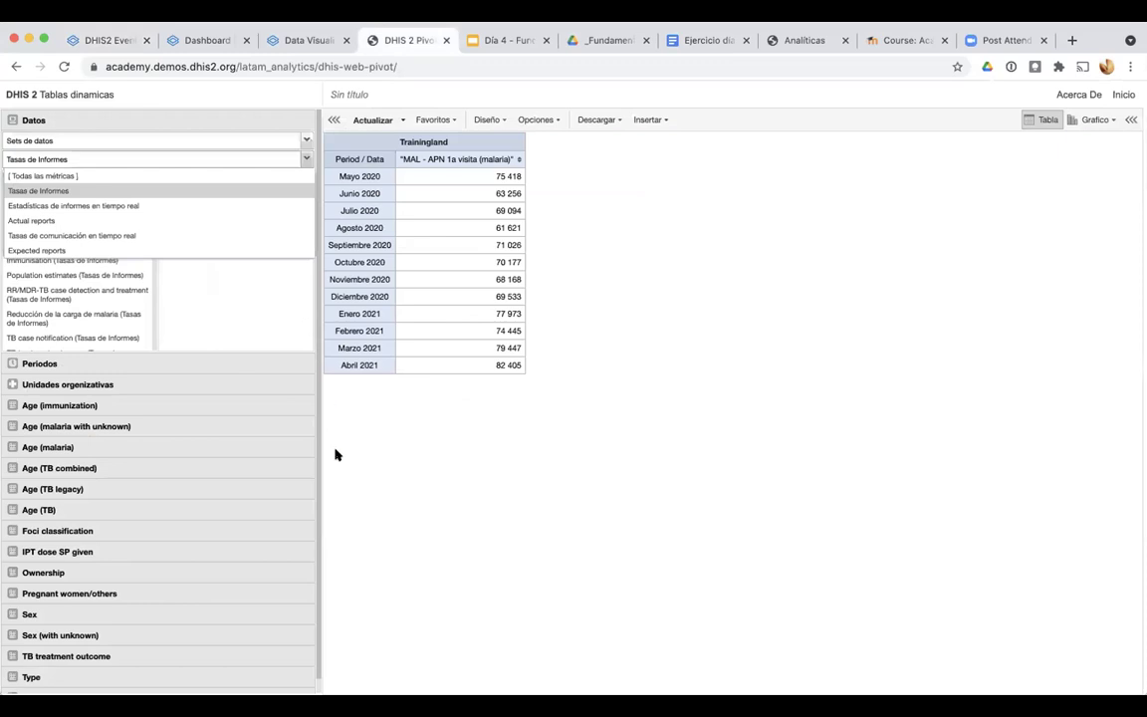
left_click(387, 478)
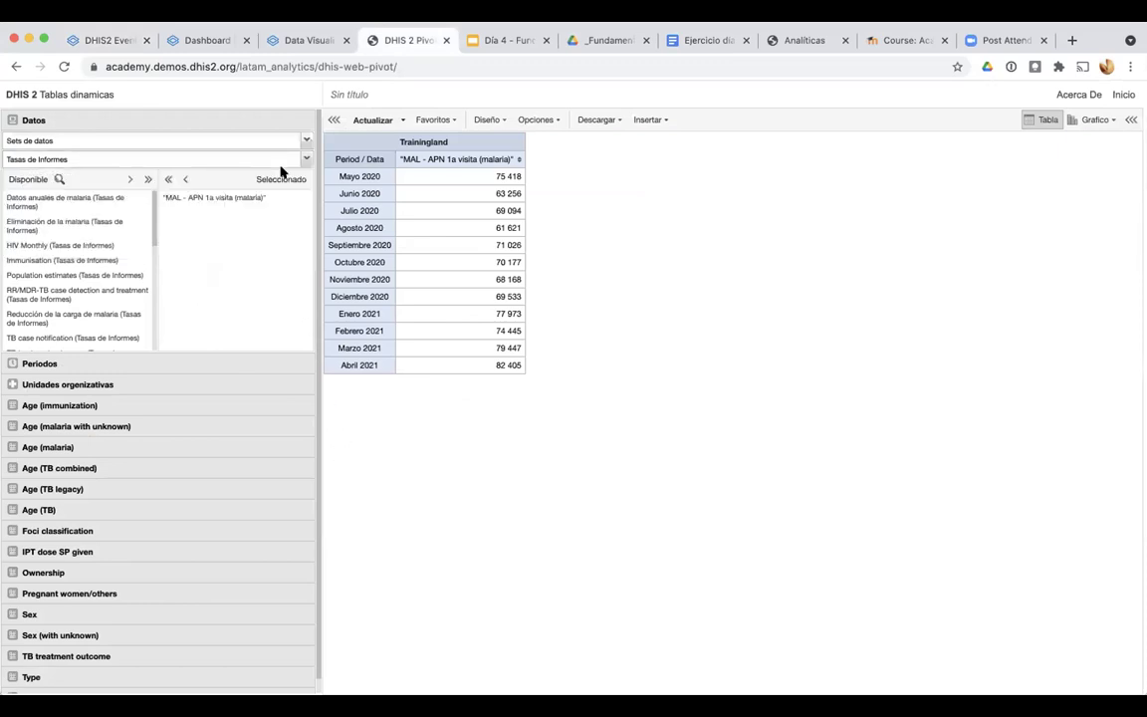
left_click(307, 137)
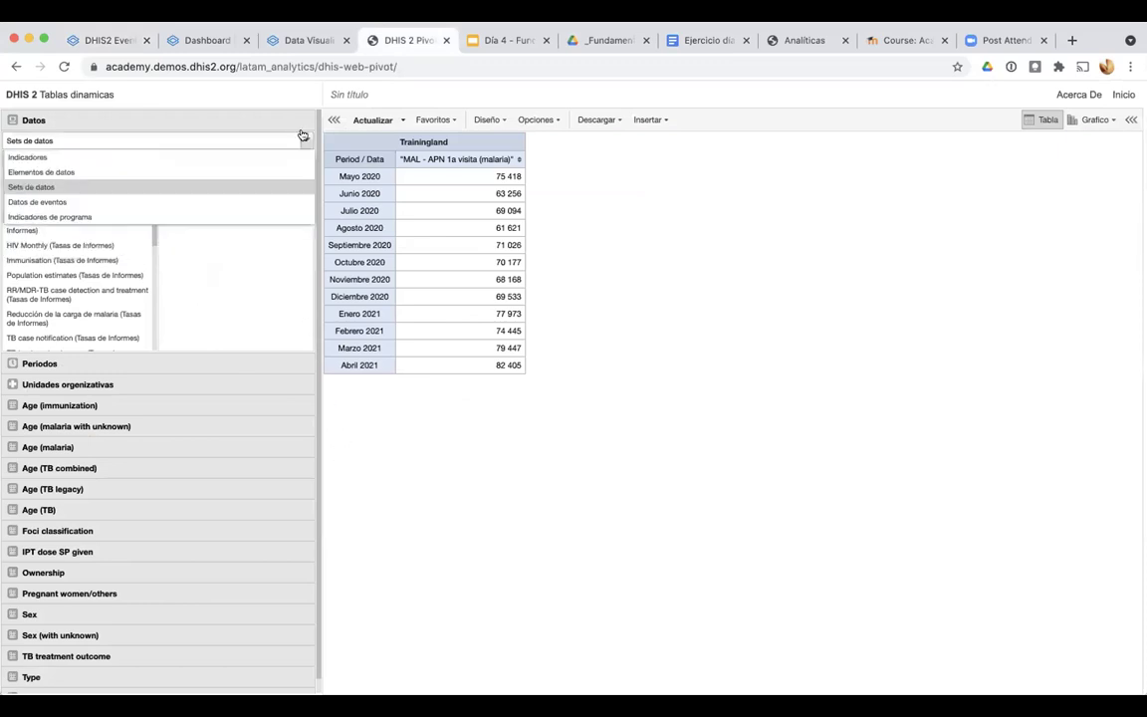
left_click(35, 203)
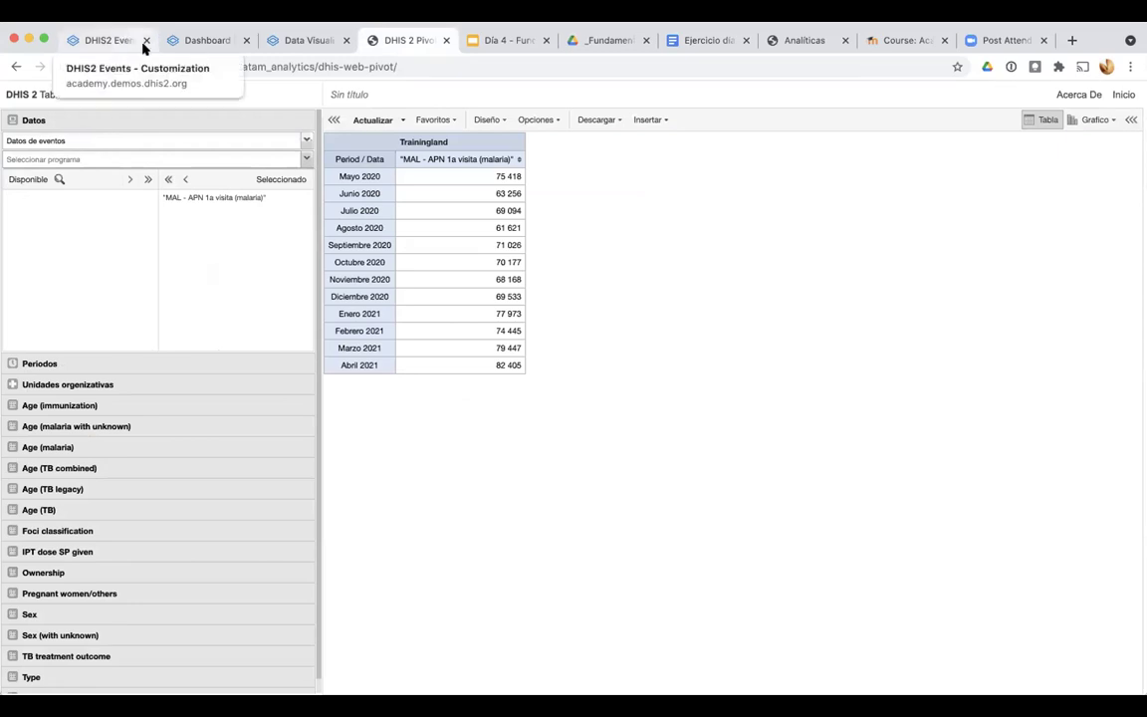
In a duplicate of the Entrada de Datos tab, switch to Administracion de datos and start an analytics tables export for all years
left_click(198, 44)
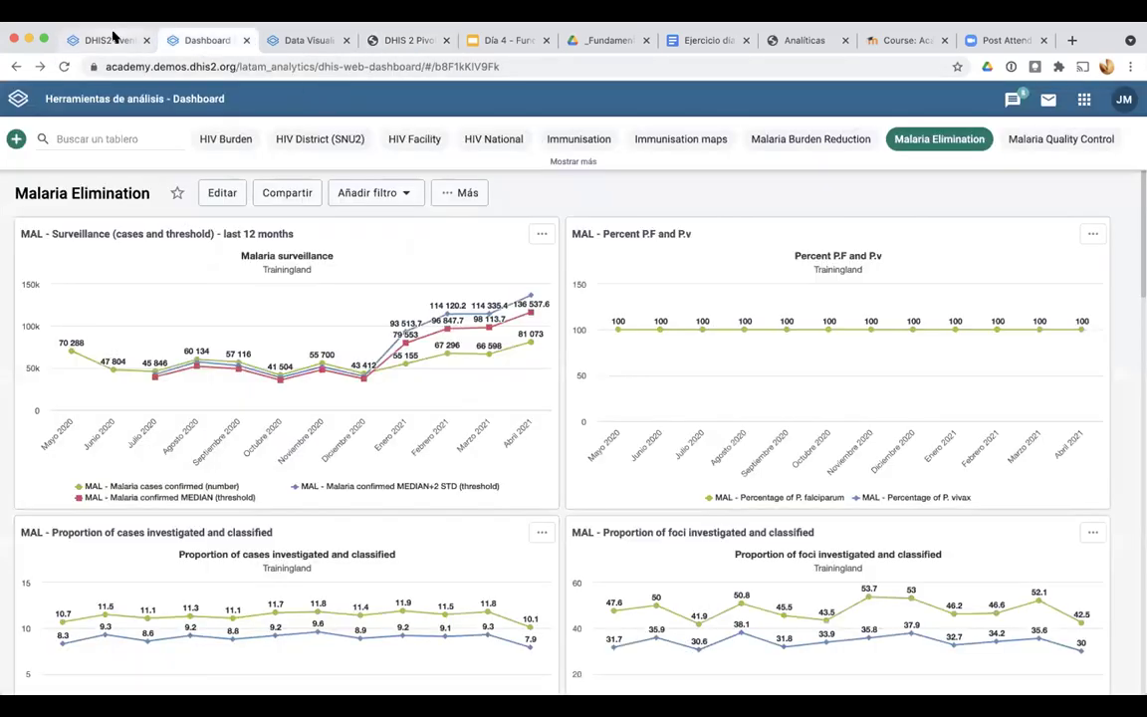
left_click(104, 39)
right_click(112, 37)
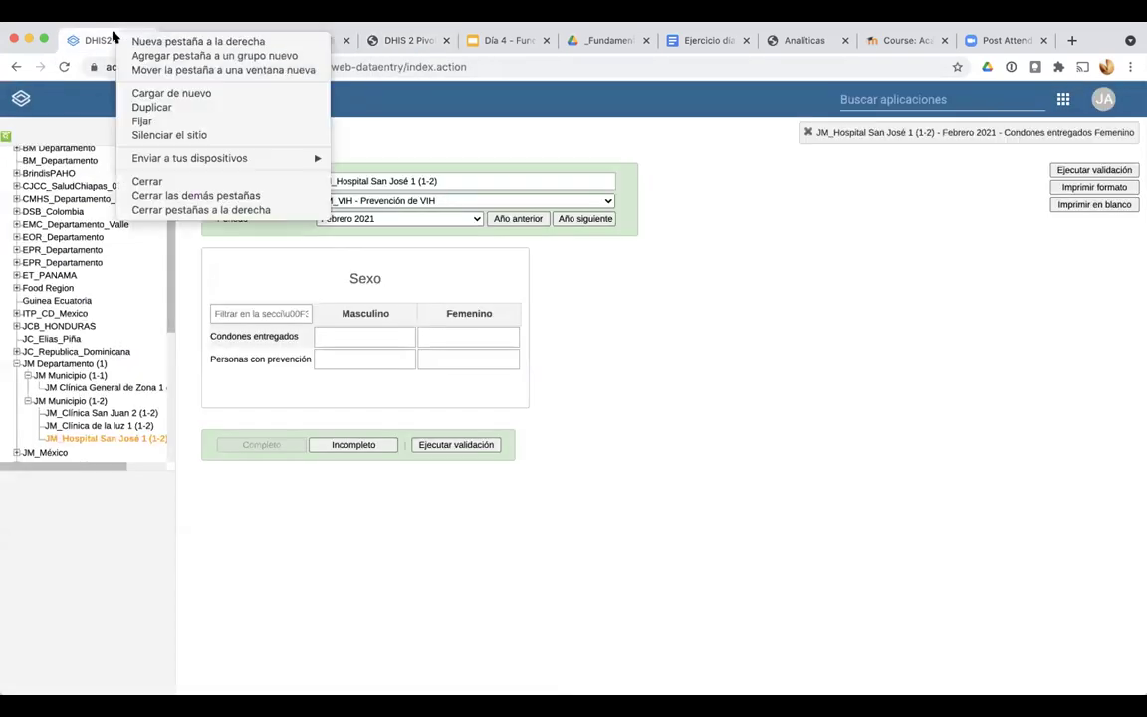
left_click(129, 107)
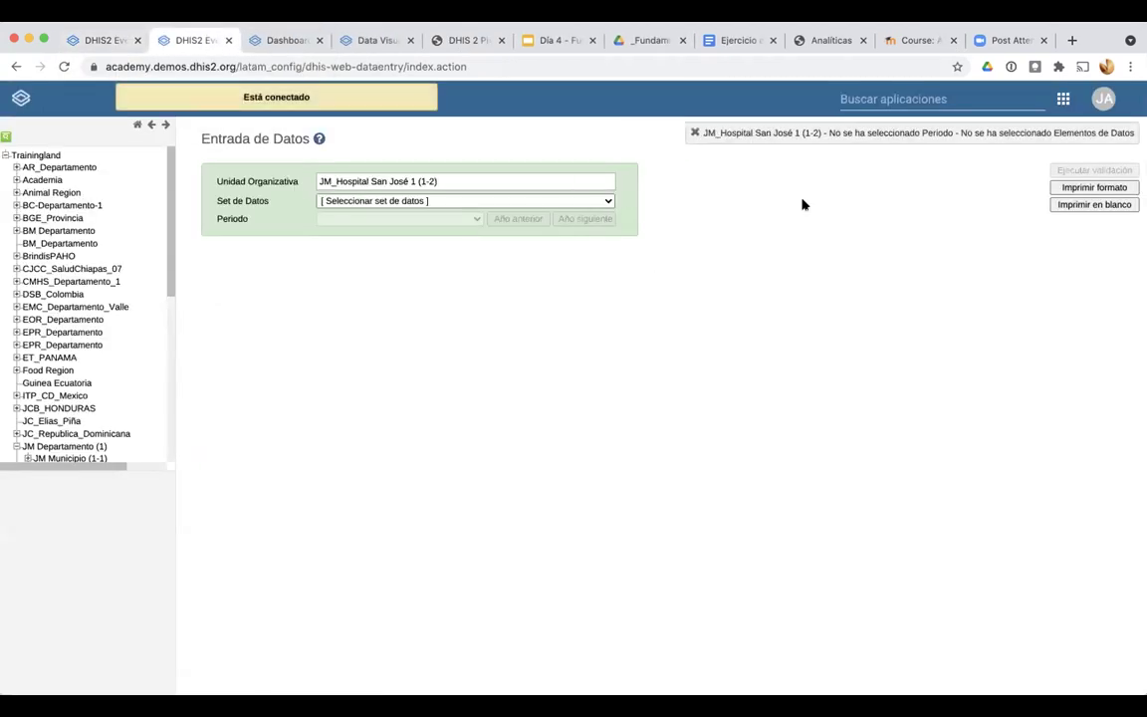
left_click(971, 103)
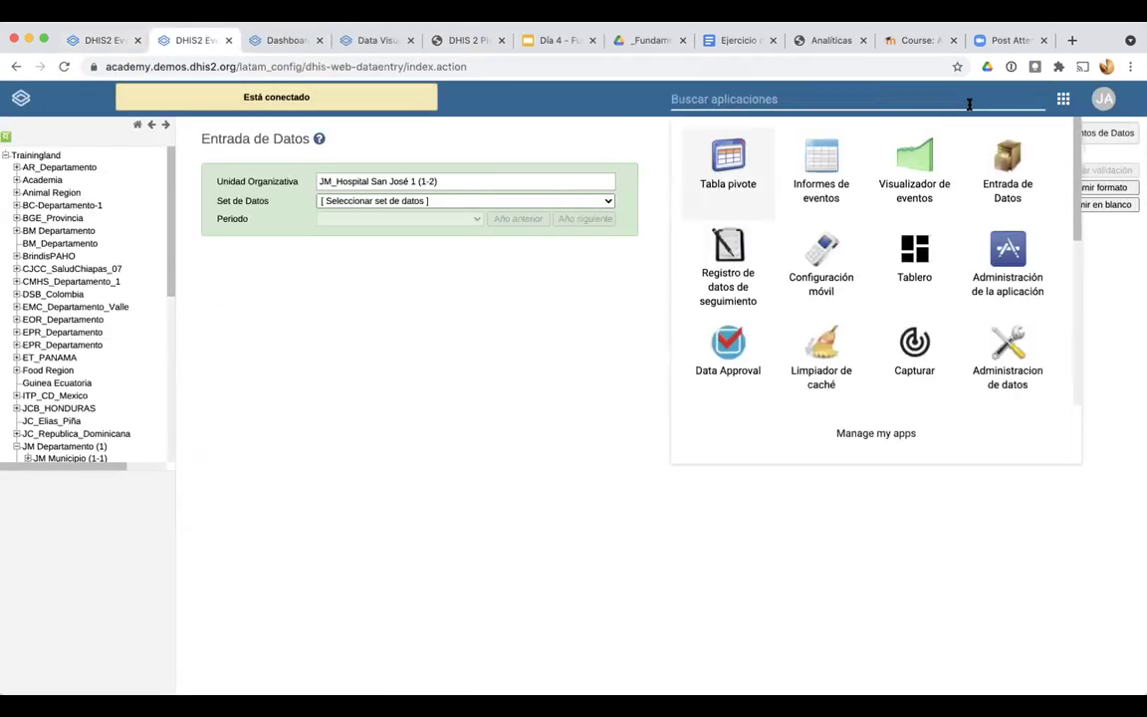
left_click(1025, 383)
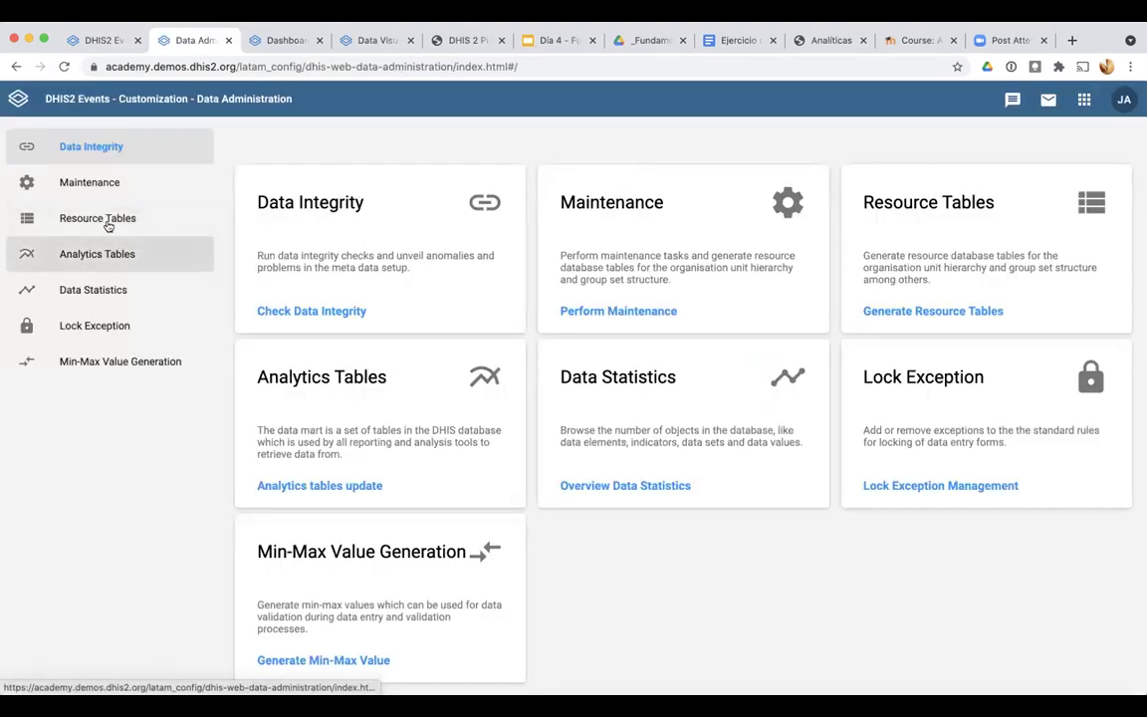
left_click(77, 257)
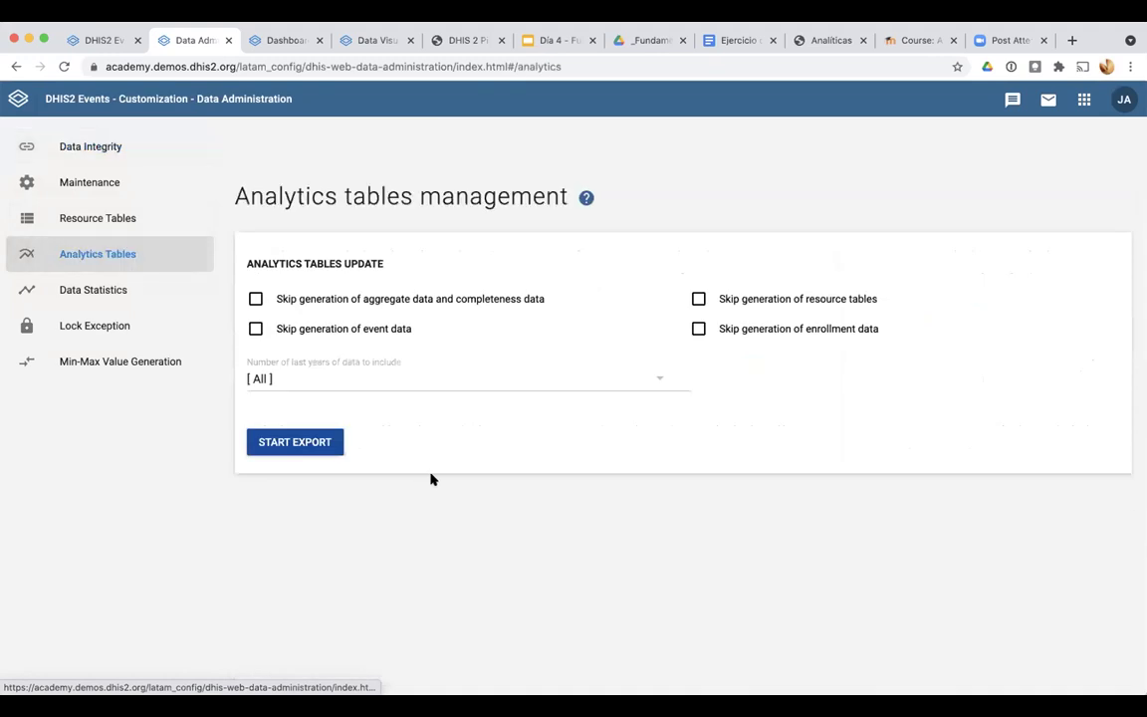
left_click(309, 441)
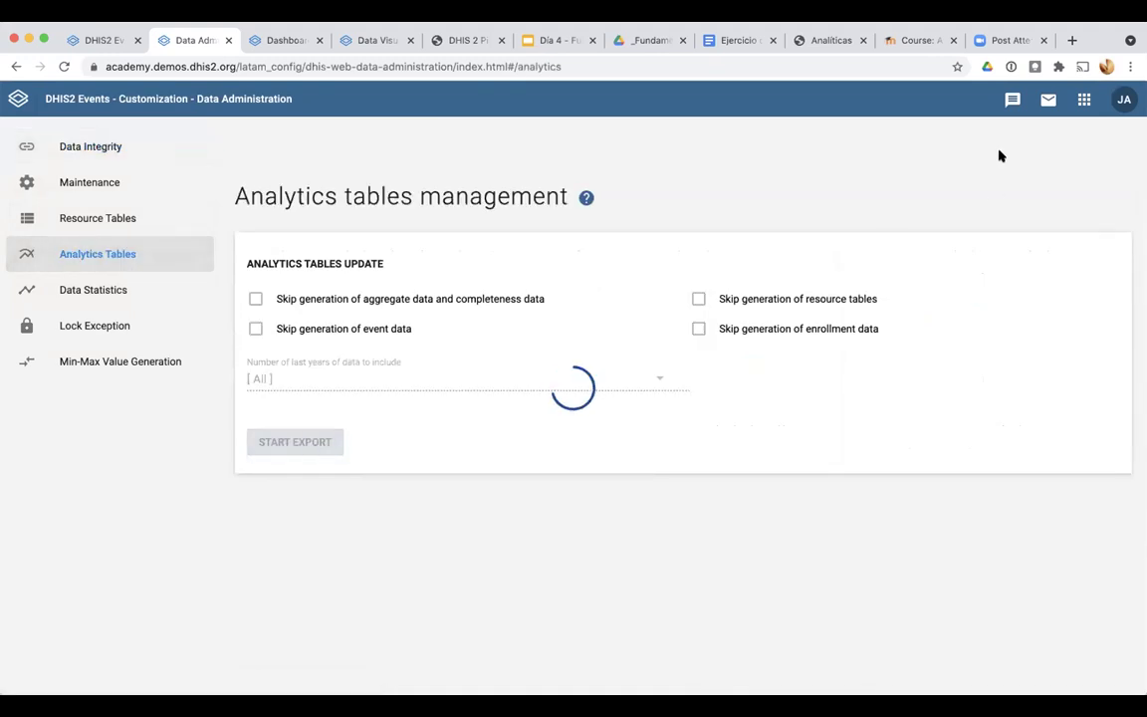
Switch to Tabla pivote in the same instance and set the data type to Datos de eventos
left_click(1085, 100)
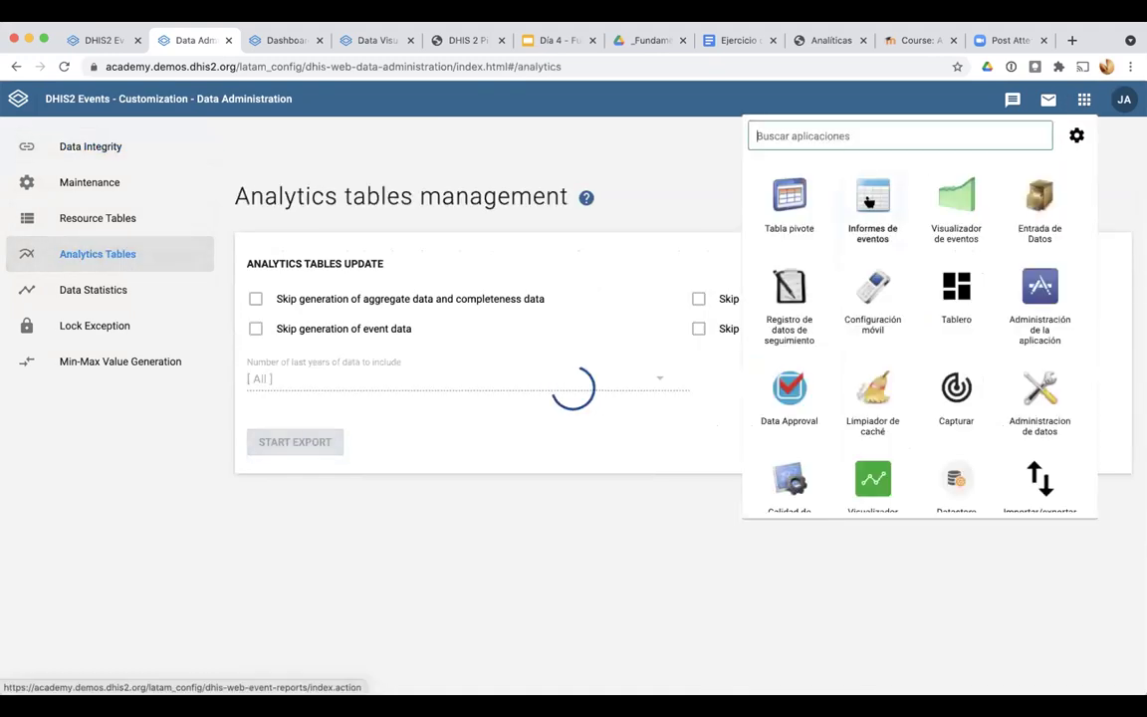
left_click(785, 202)
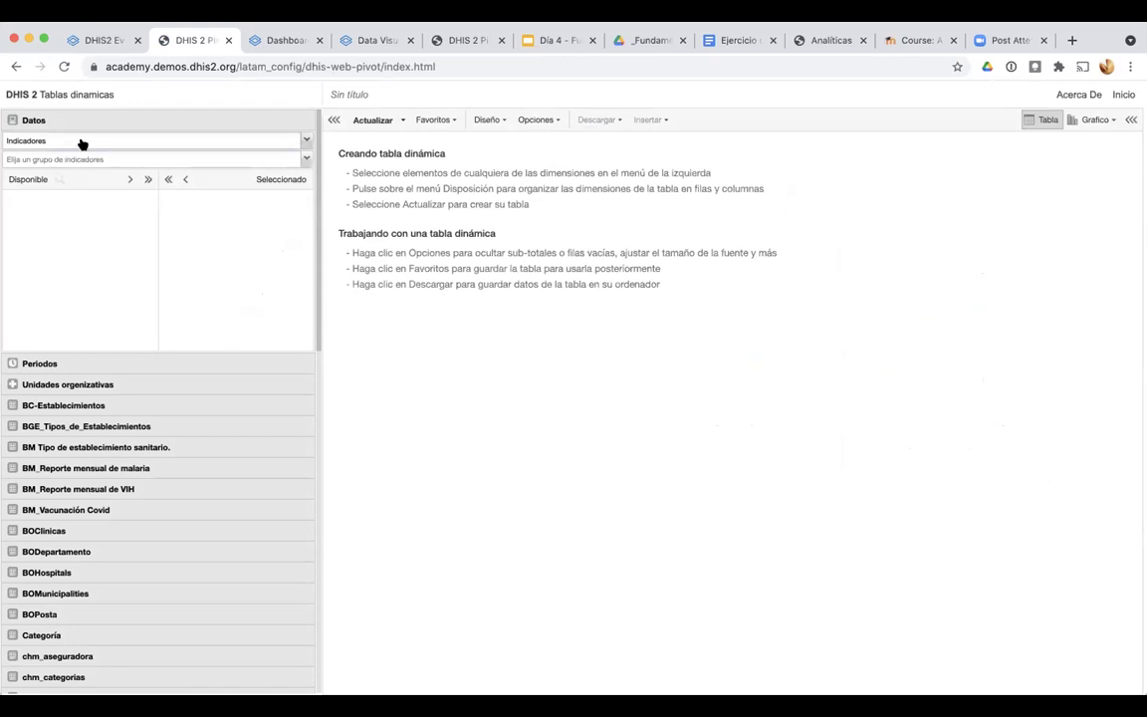
left_click(82, 143)
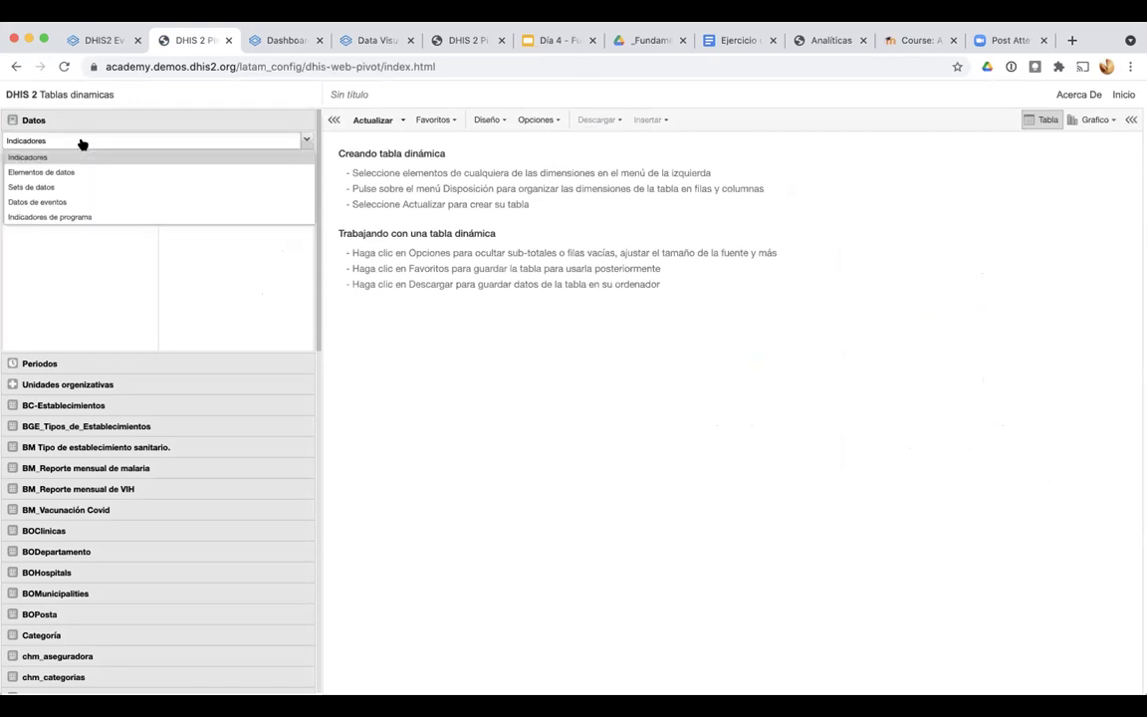
left_click(74, 202)
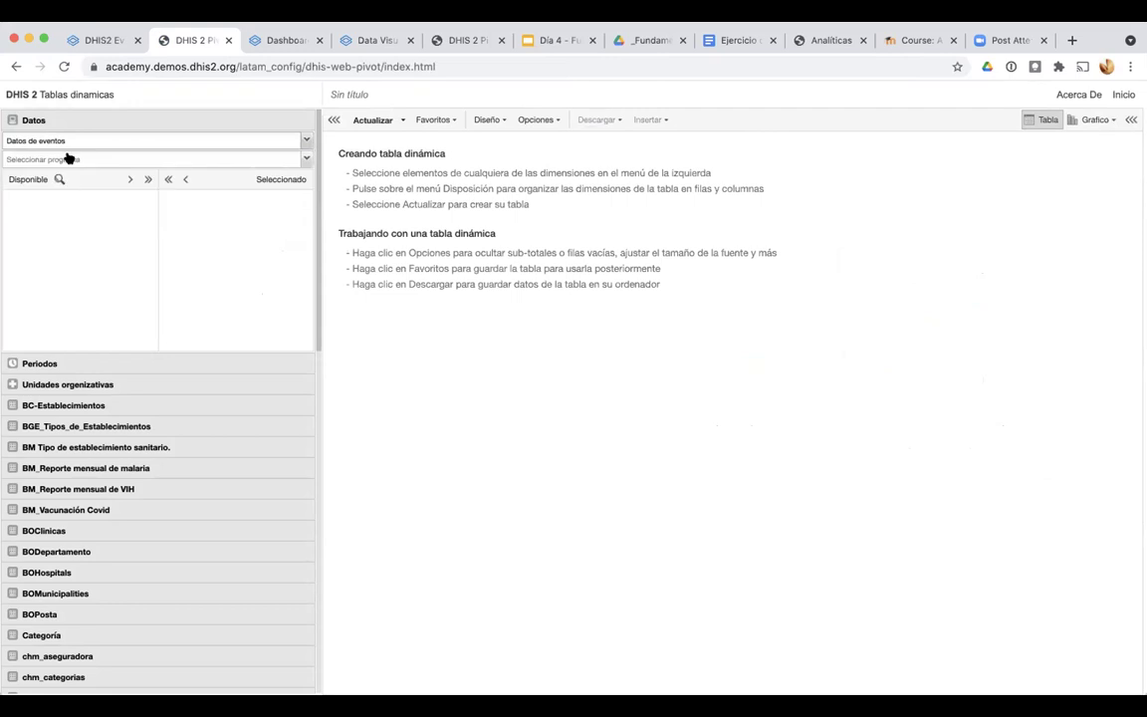
Choose the program MDG - Charlas control prenatal and add its data element MDG_APN - Asistencia a charlas de CPN
left_click(68, 159)
scroll(90, 274, "down", 3)
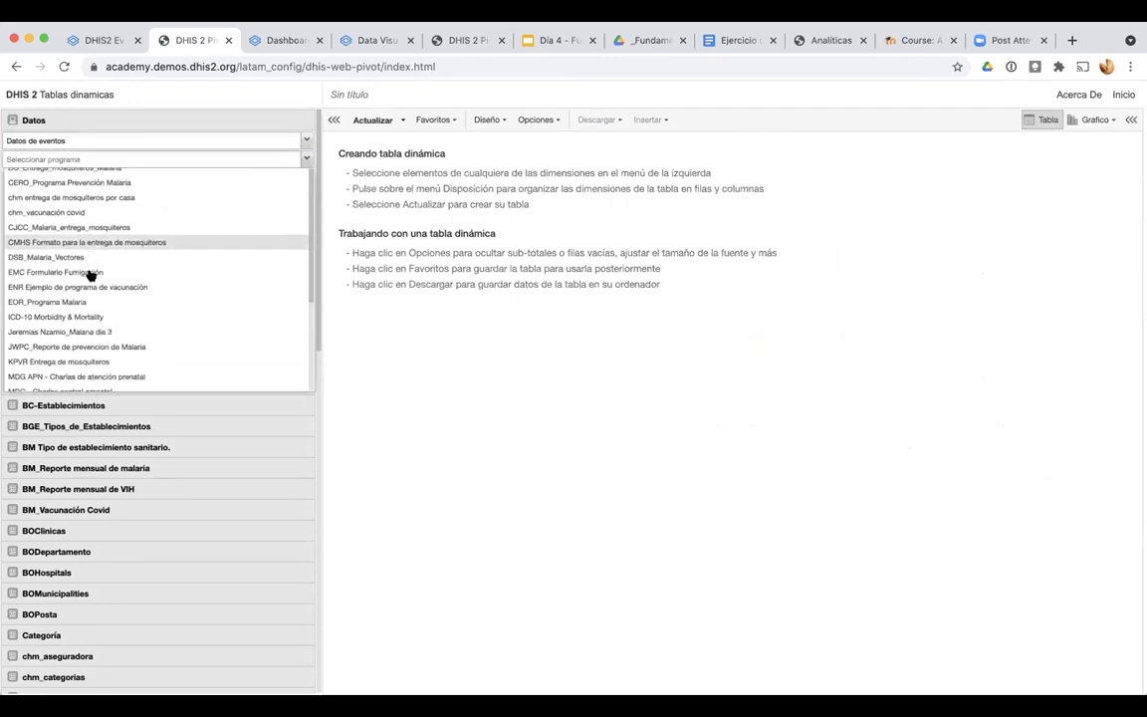
scroll(89, 274, "down", 2)
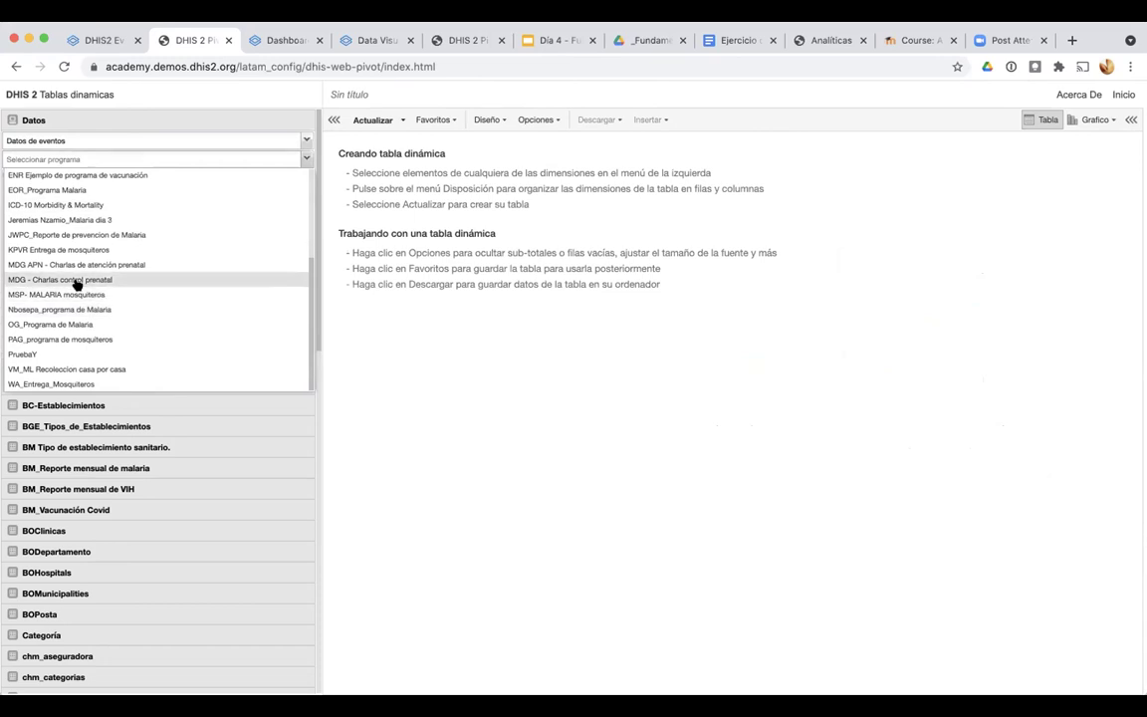
left_click(76, 283)
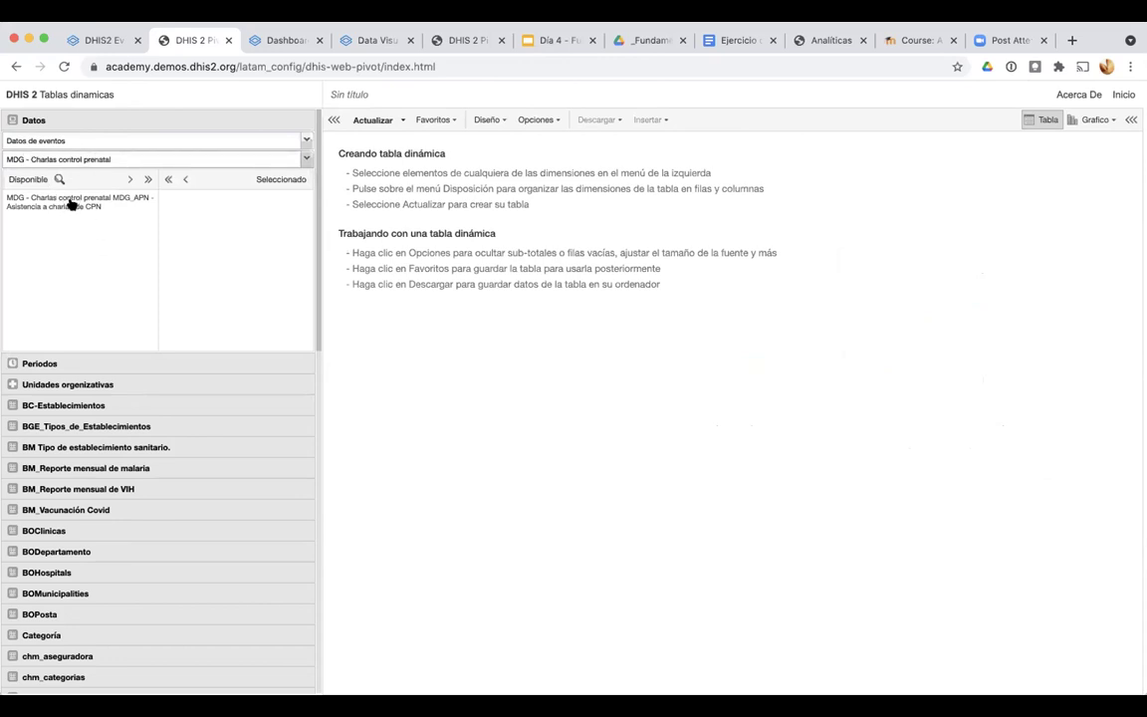
left_click(71, 204)
double_click(72, 204)
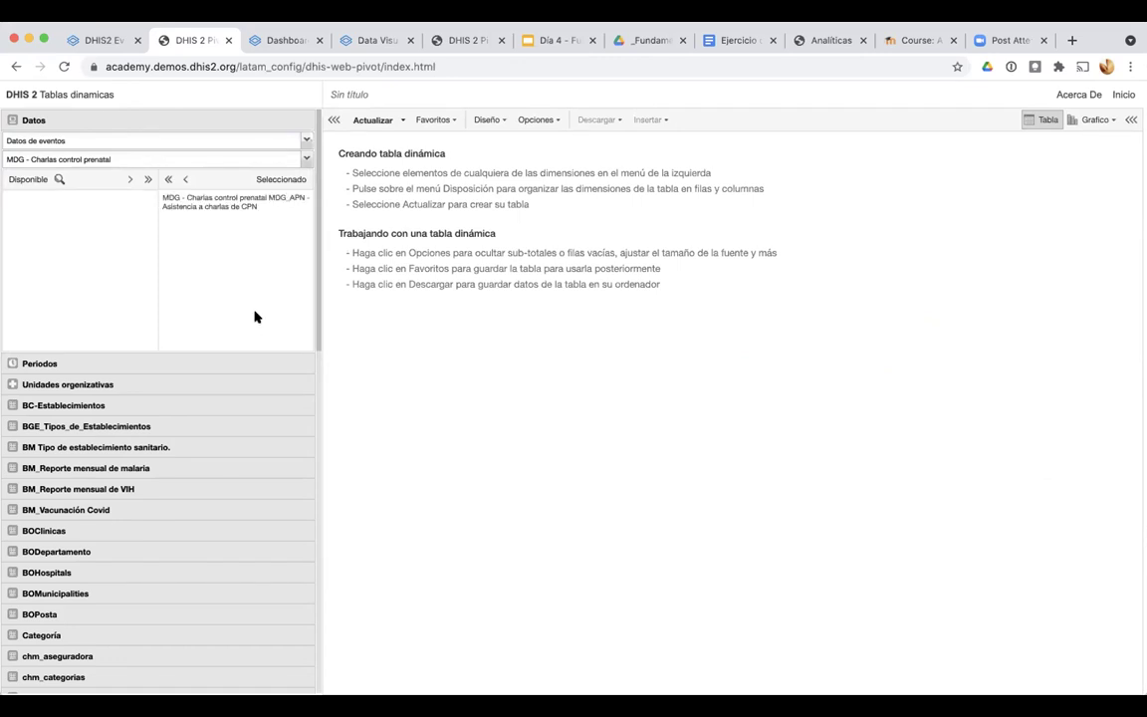
Set the relative periods to Este mes, Mes anterior and Últimos 3 meses instead of Últimos 12 meses, and update the table
left_click(96, 365)
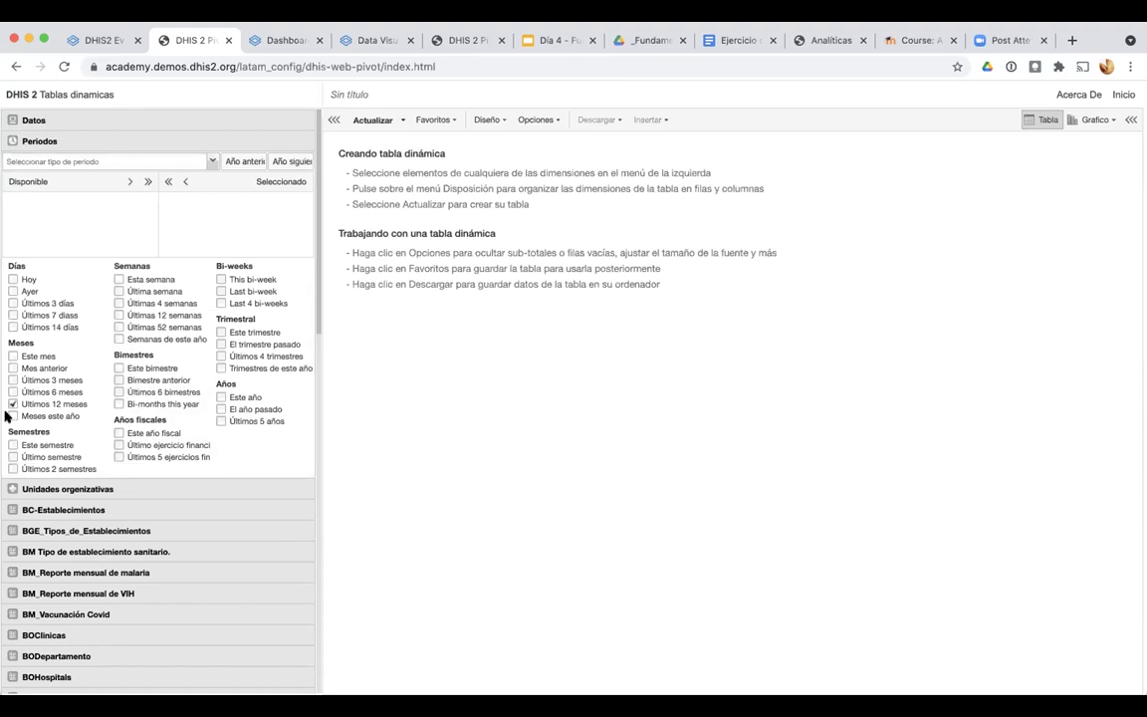
left_click(13, 356)
left_click(13, 379)
left_click(364, 119)
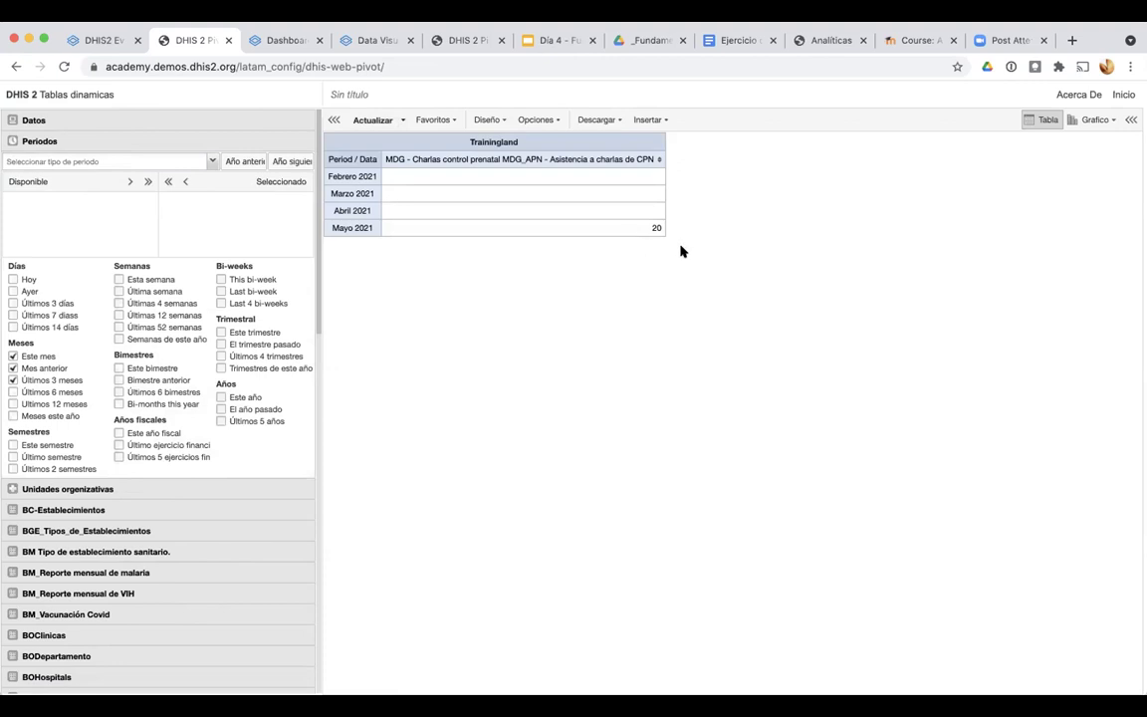
Examine the selected event data element and its monthly values in the pivot table
left_click(221, 120)
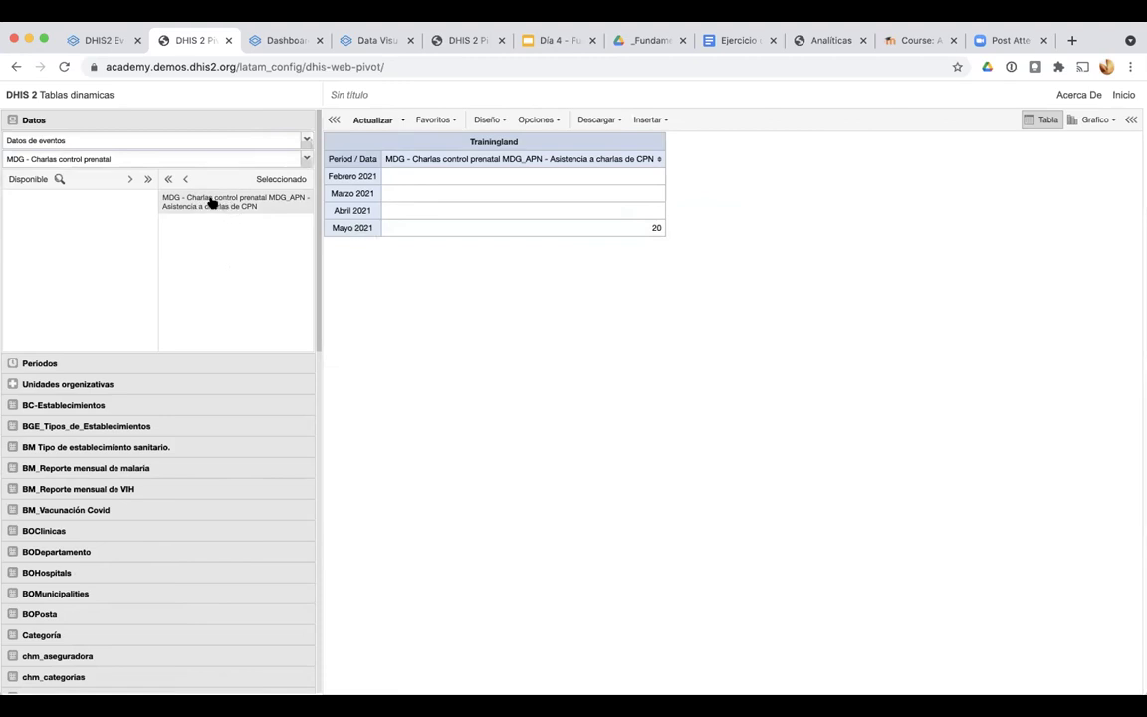
scroll(211, 202, "up", 5)
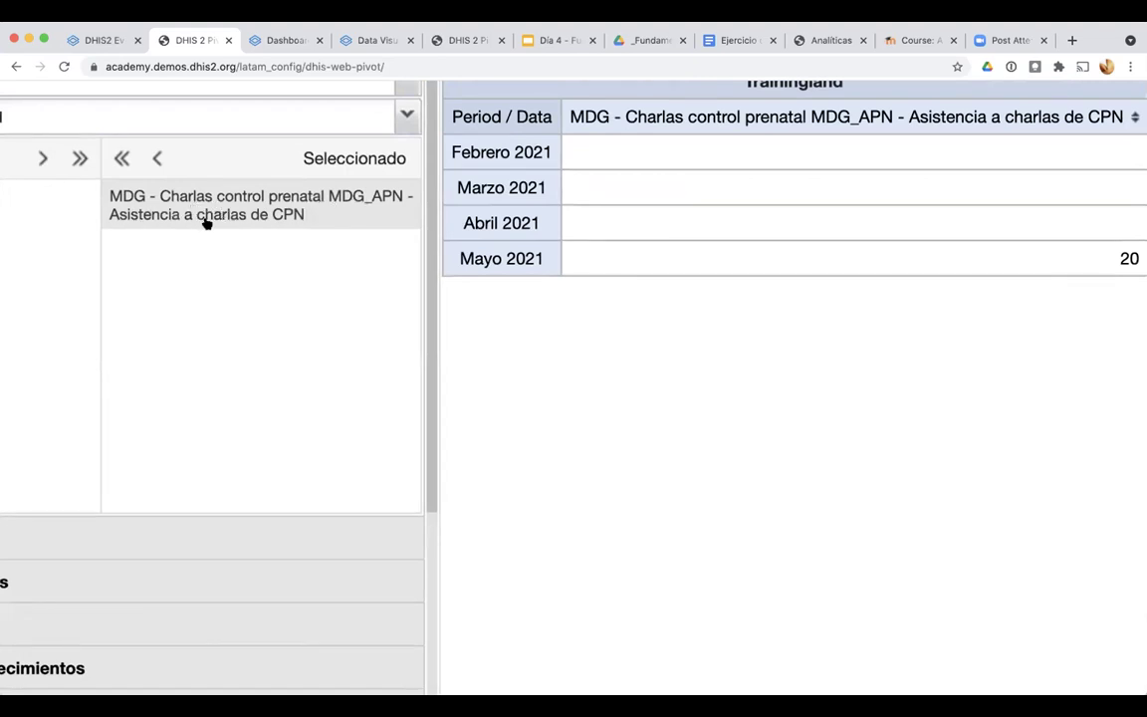
key("super+minus")
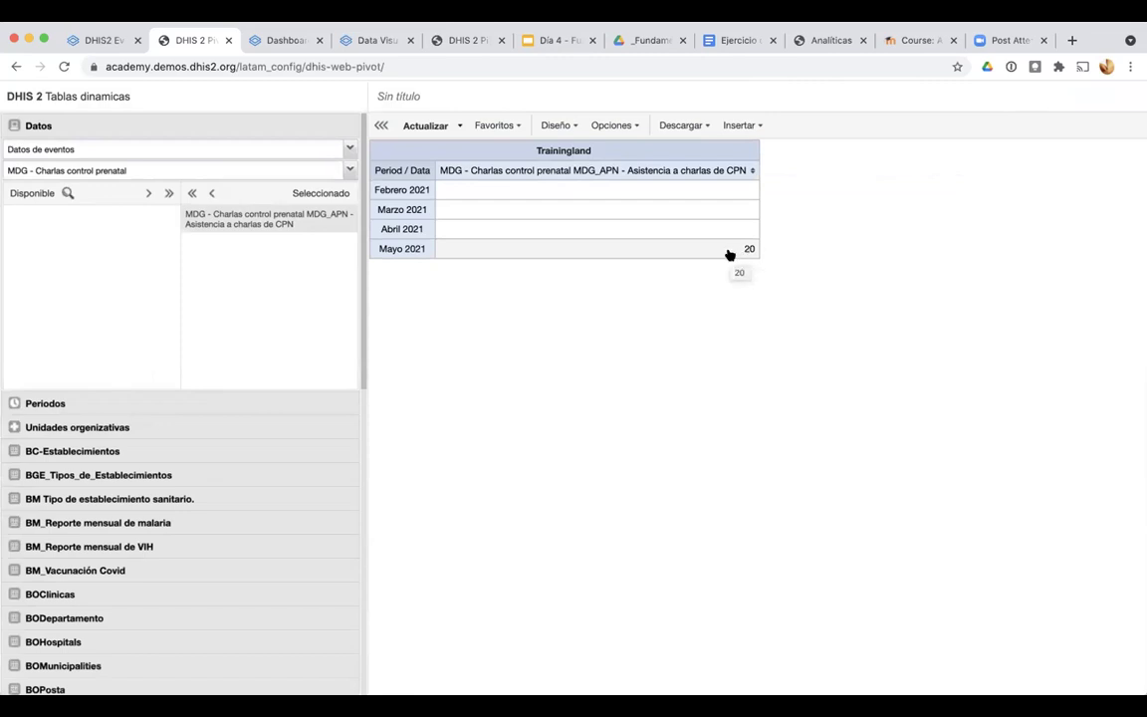
key("super+minus")
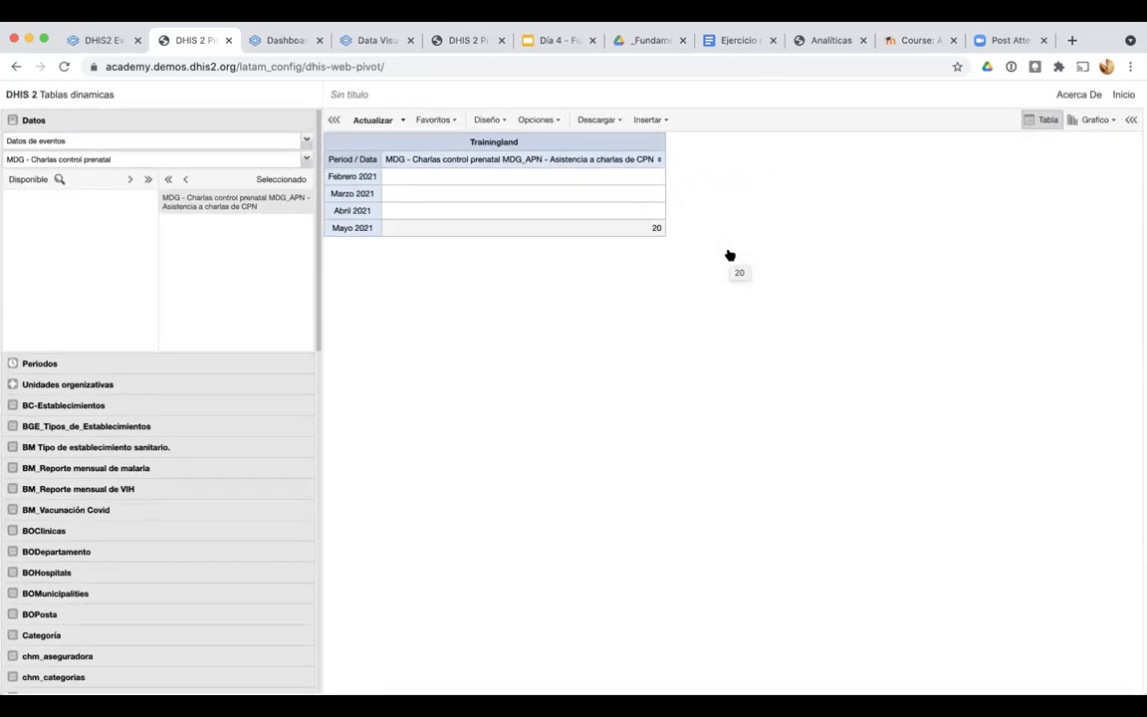
Set the data type to Indicadores de programa and check the indicators available for the program DSB_Malaria_Vectores
left_click(143, 143)
left_click(94, 218)
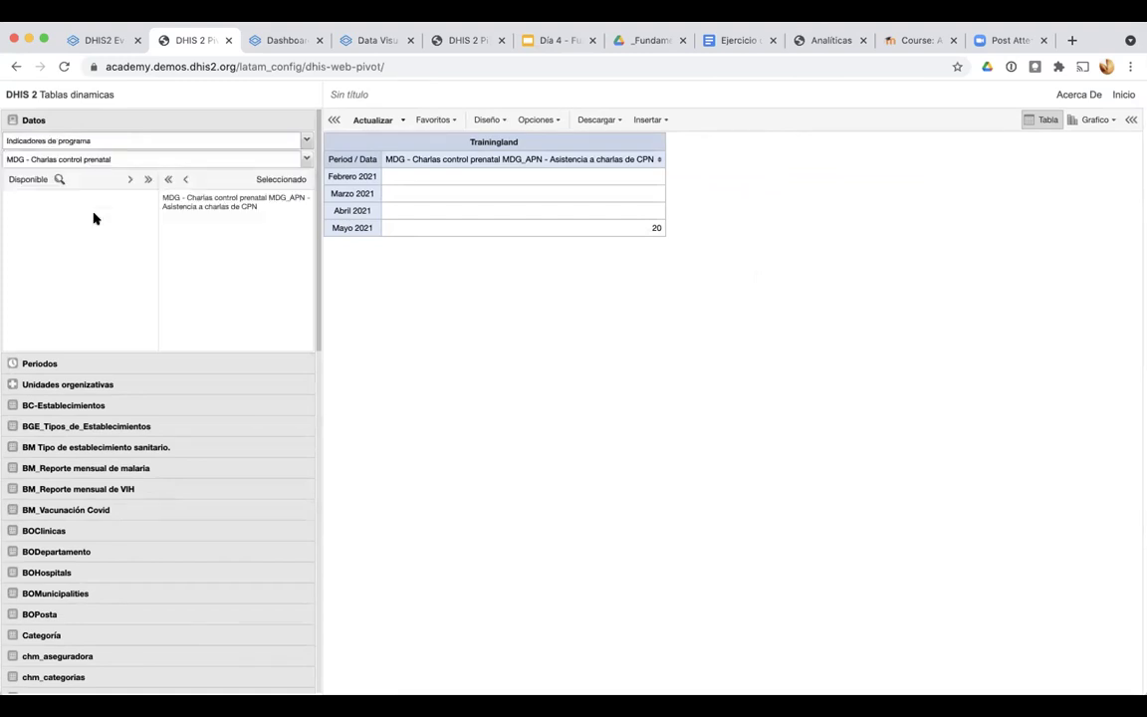
left_click(96, 163)
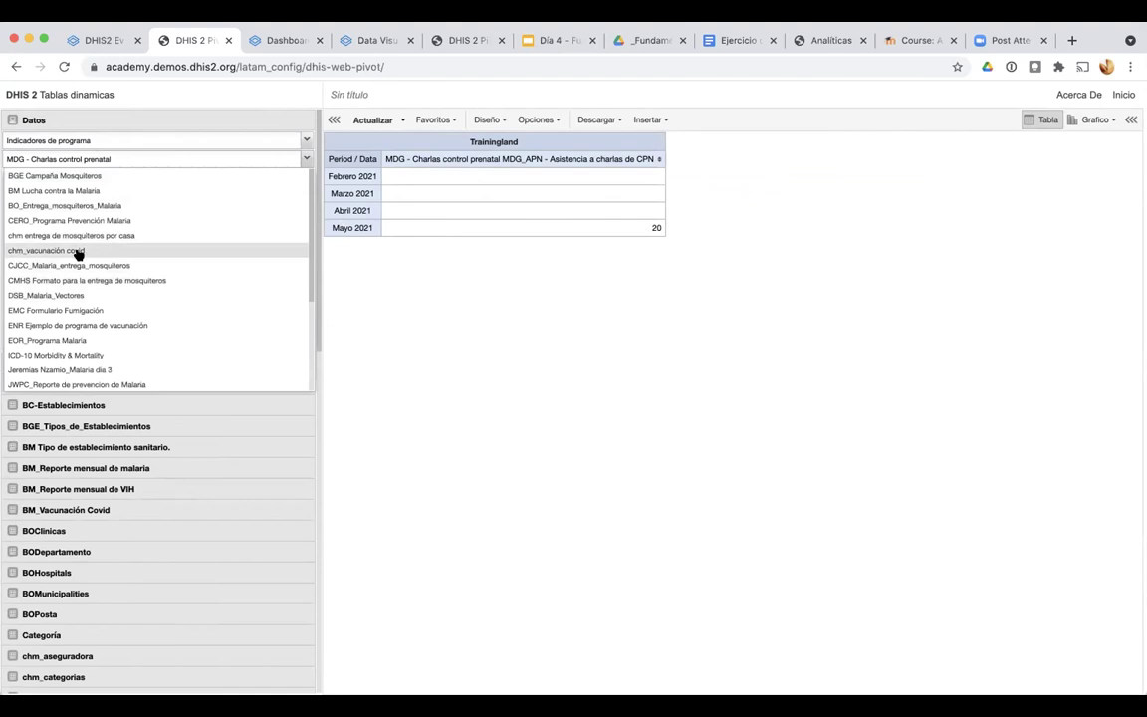
scroll(64, 334, "down", 2)
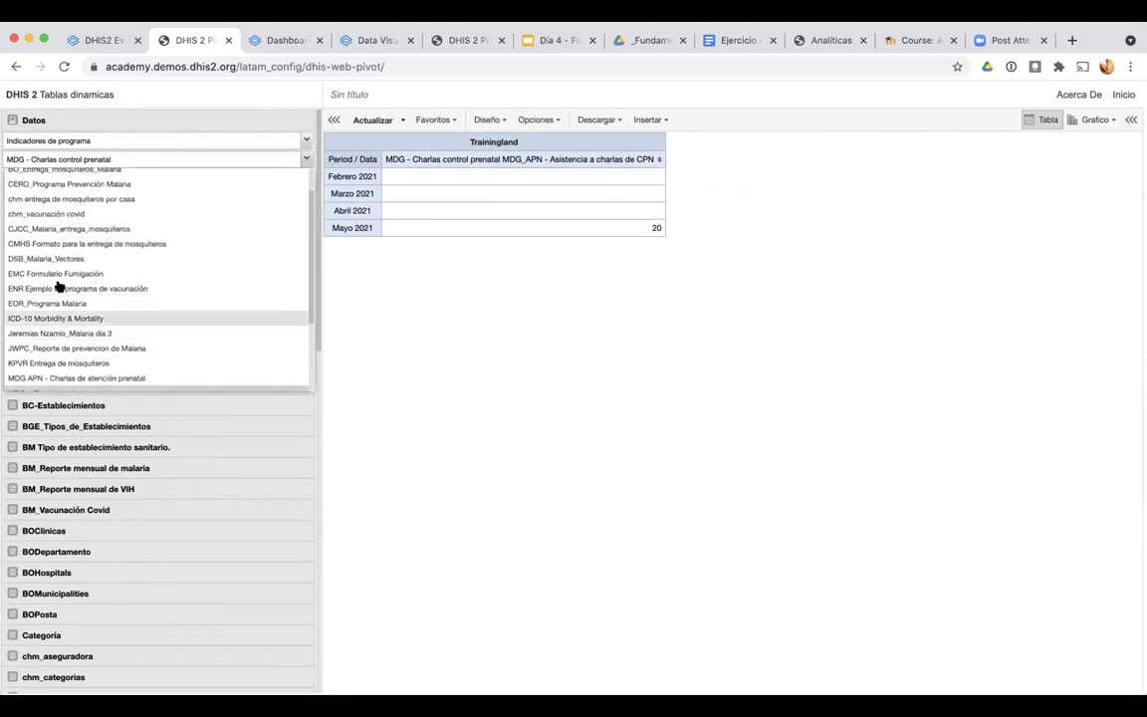
left_click(57, 262)
left_click(124, 162)
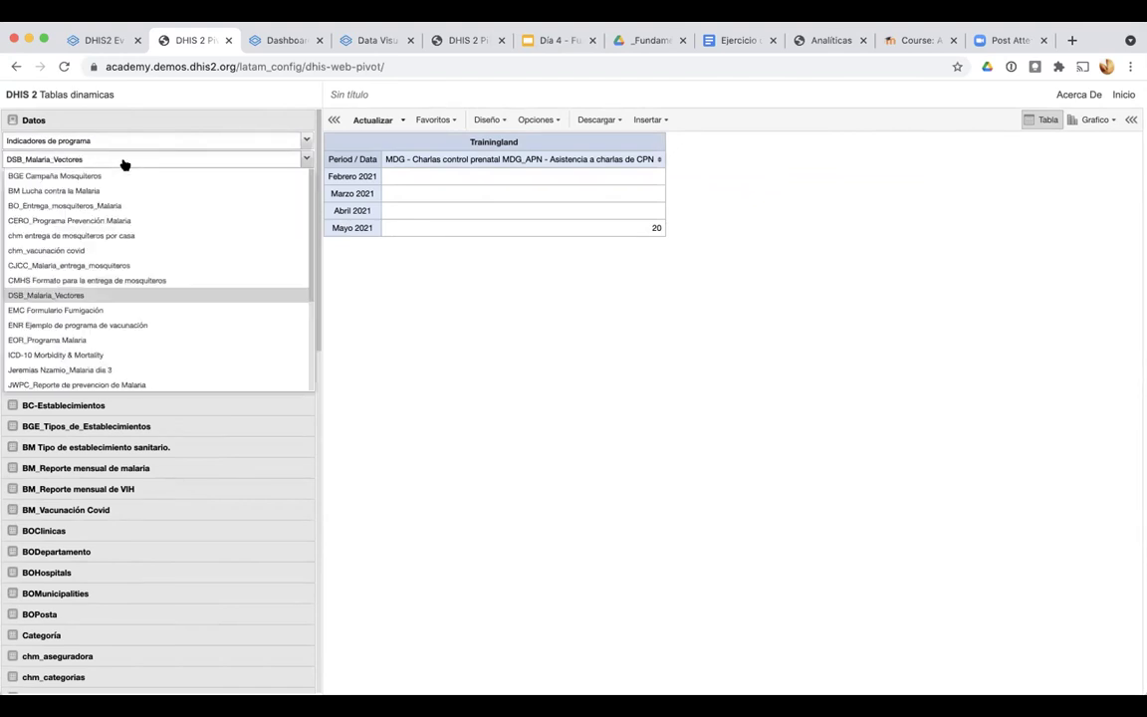
left_click(124, 162)
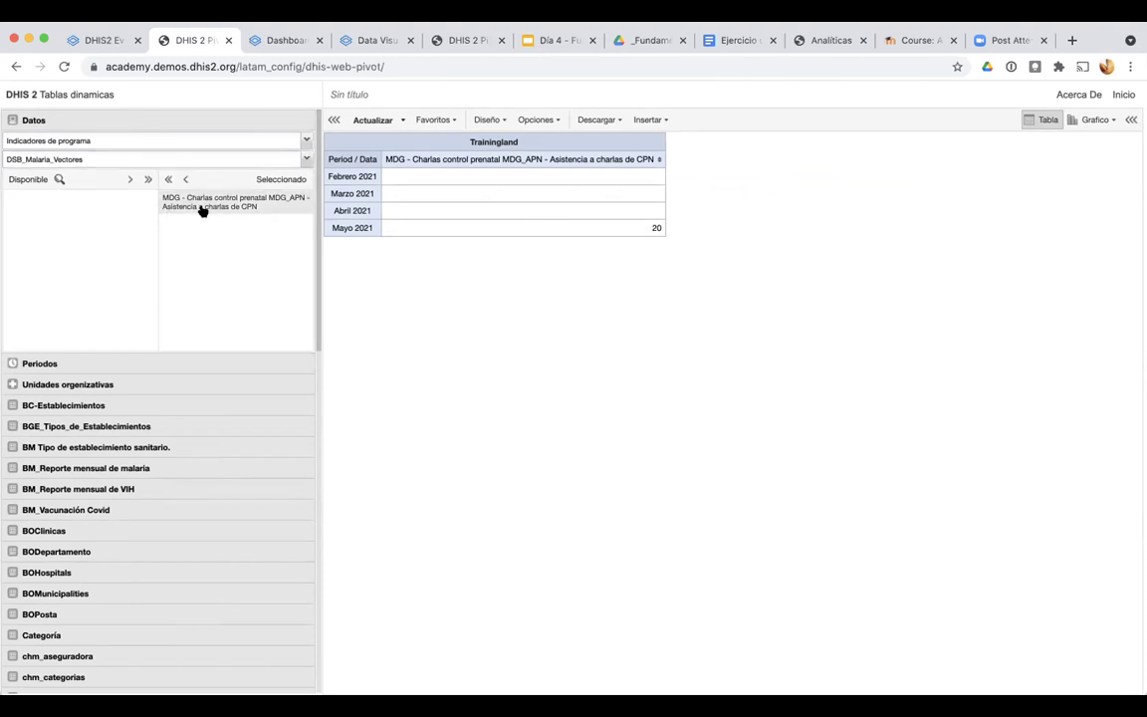
Remove all selected data items and choose the program MSP- MALARIA mosquiteros
left_click(165, 179)
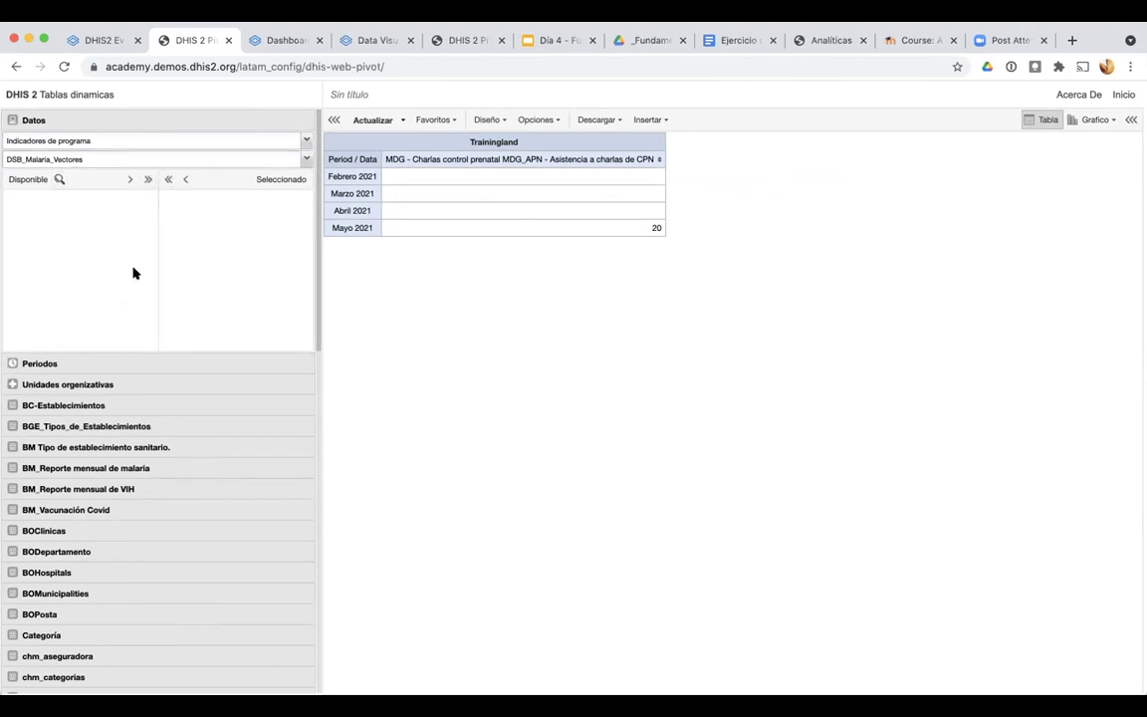
left_click(139, 157)
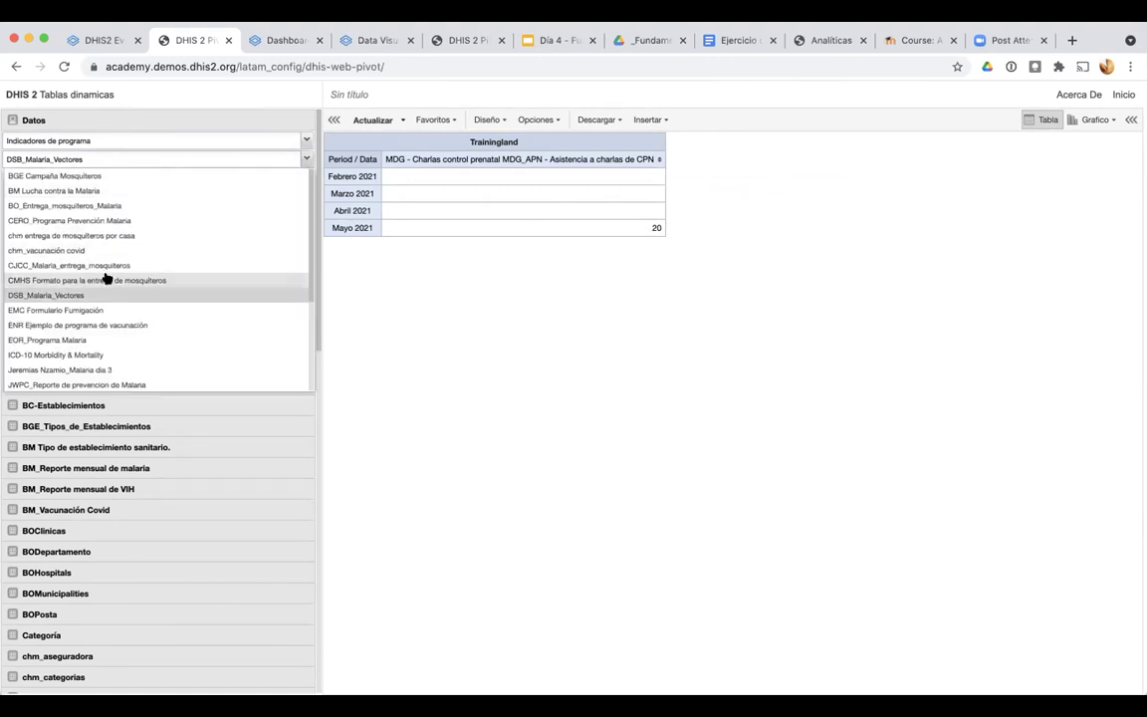
scroll(105, 278, "down", 5)
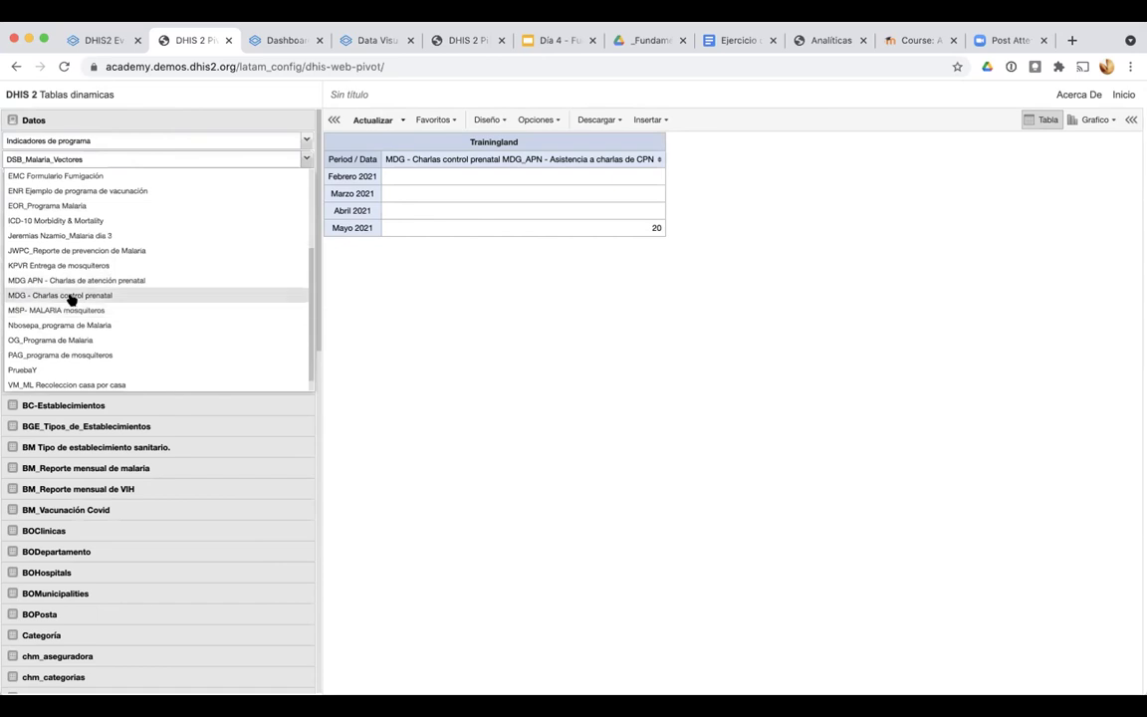
left_click(71, 309)
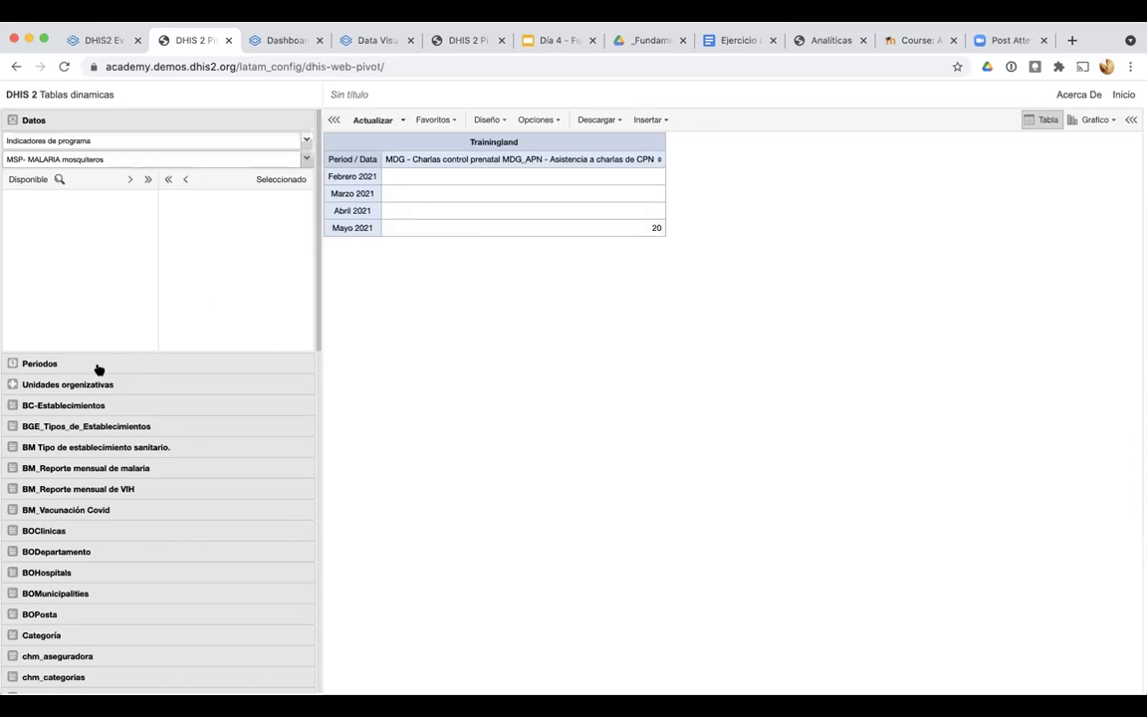
Switch to the latam_analytics pivot table and set the fixed period type to Mensual
left_click(461, 44)
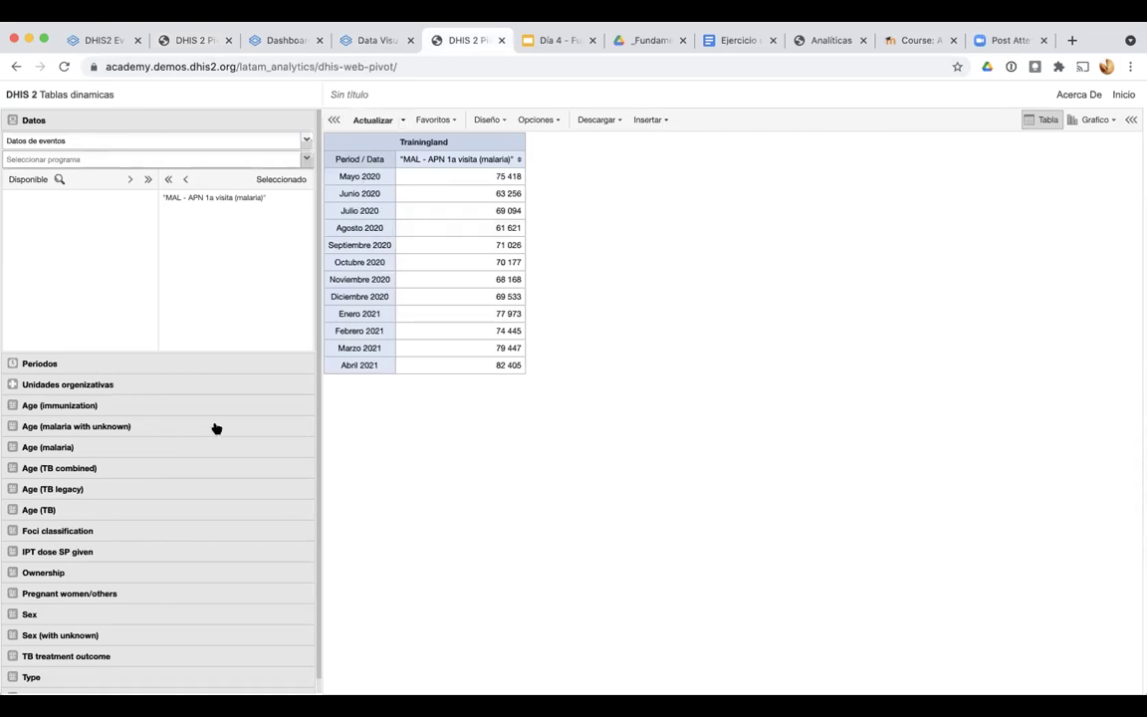
left_click(69, 364)
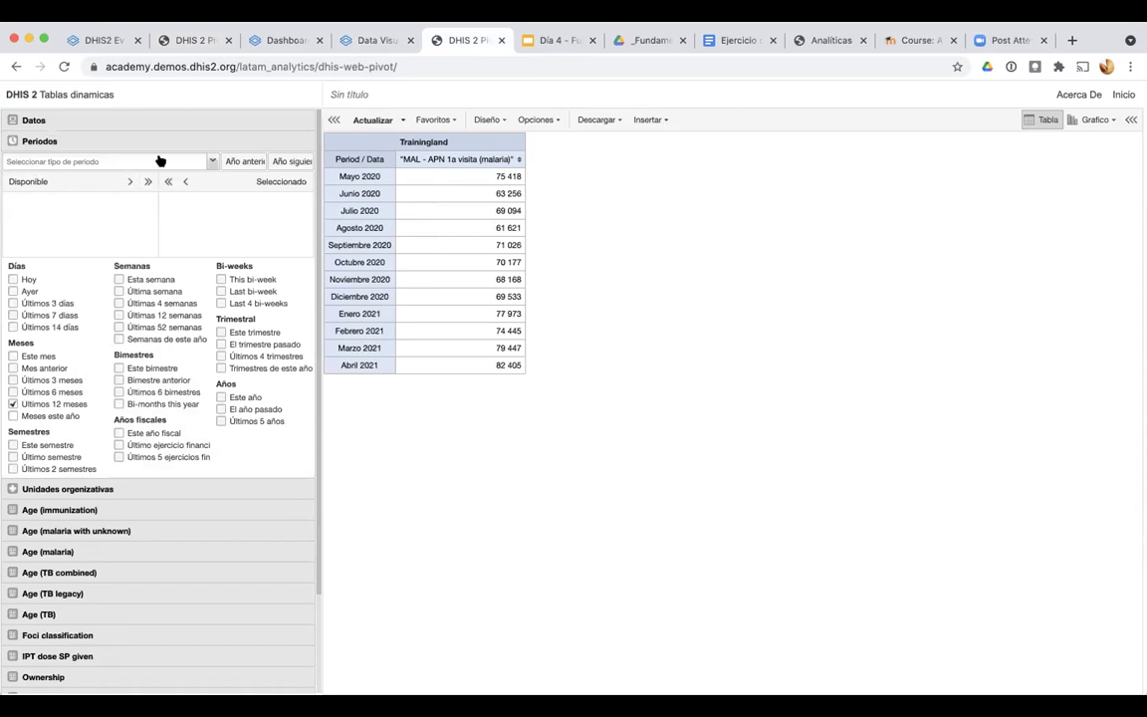
left_click(189, 156)
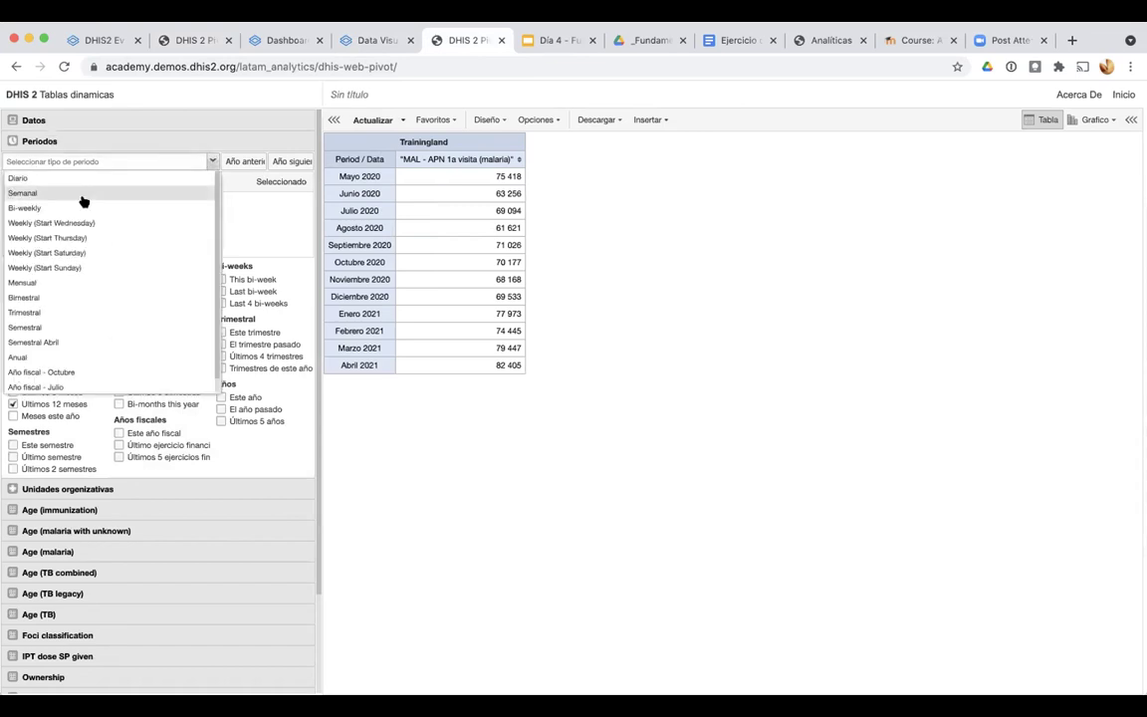
left_click(244, 213)
left_click(213, 161)
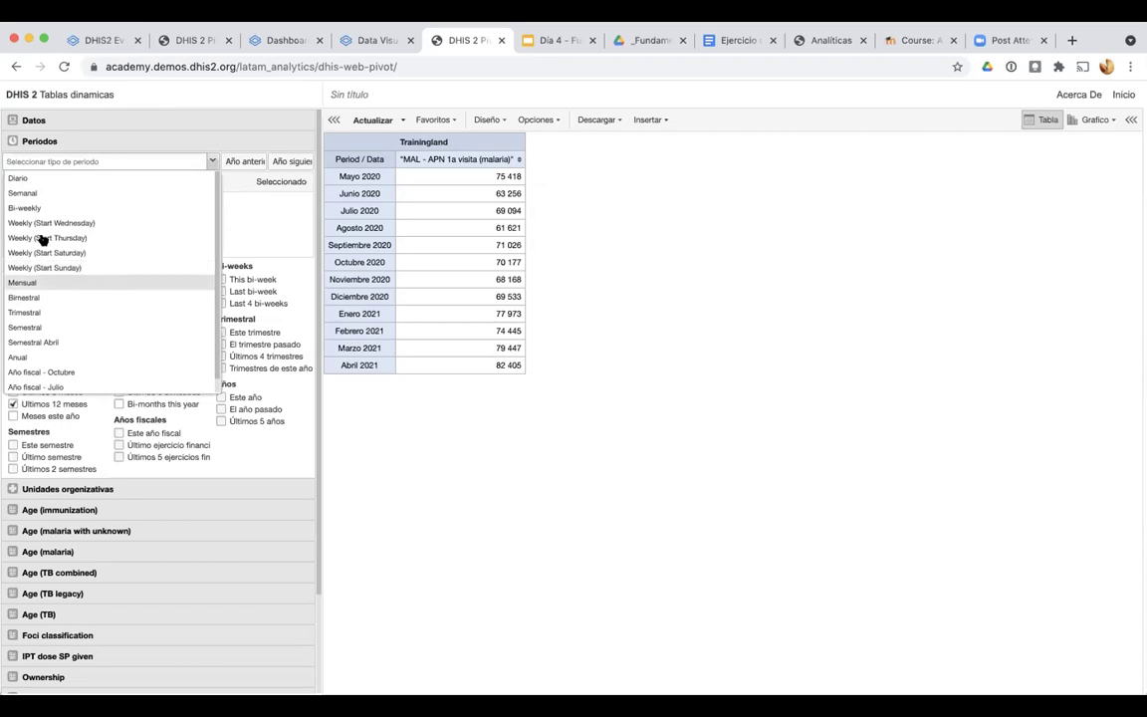
left_click(33, 285)
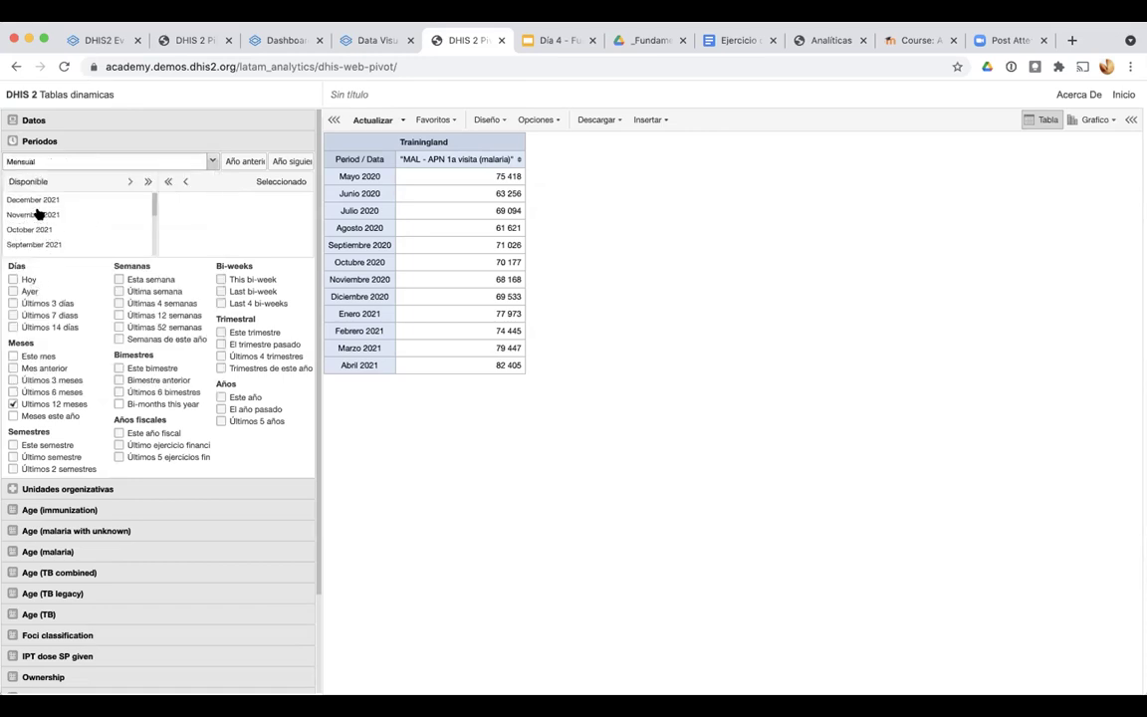
Look through the available months and list those of the previous year, 2020
scroll(36, 214, "up", 5)
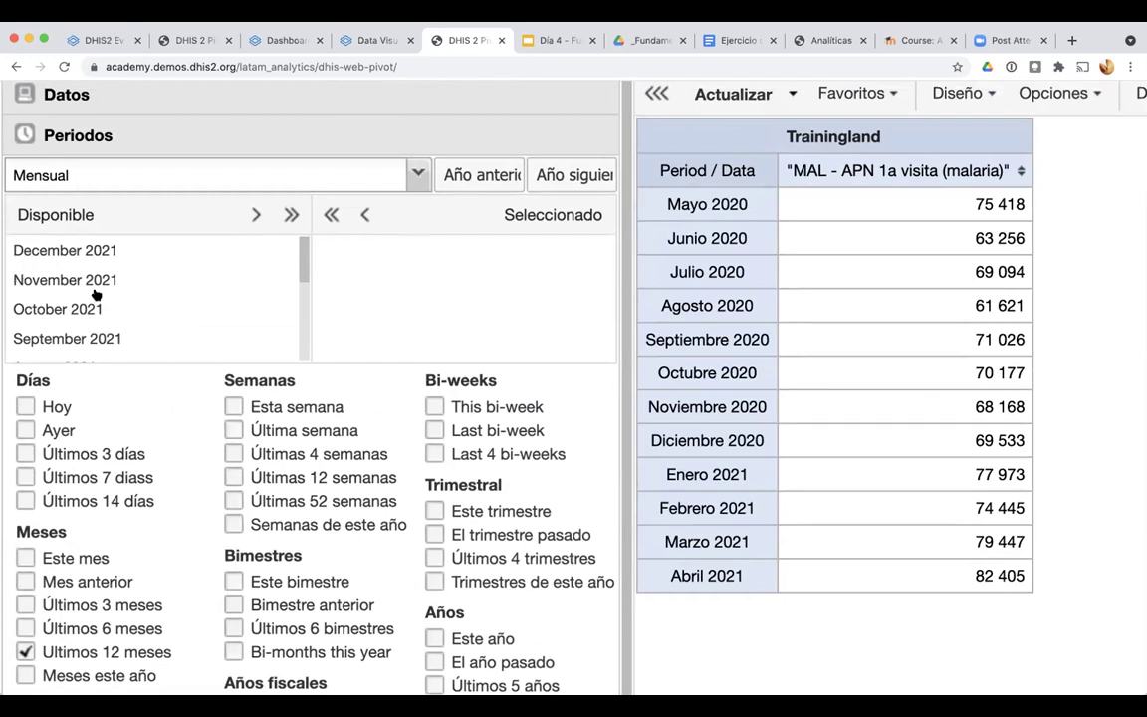
scroll(98, 297, "down", 5)
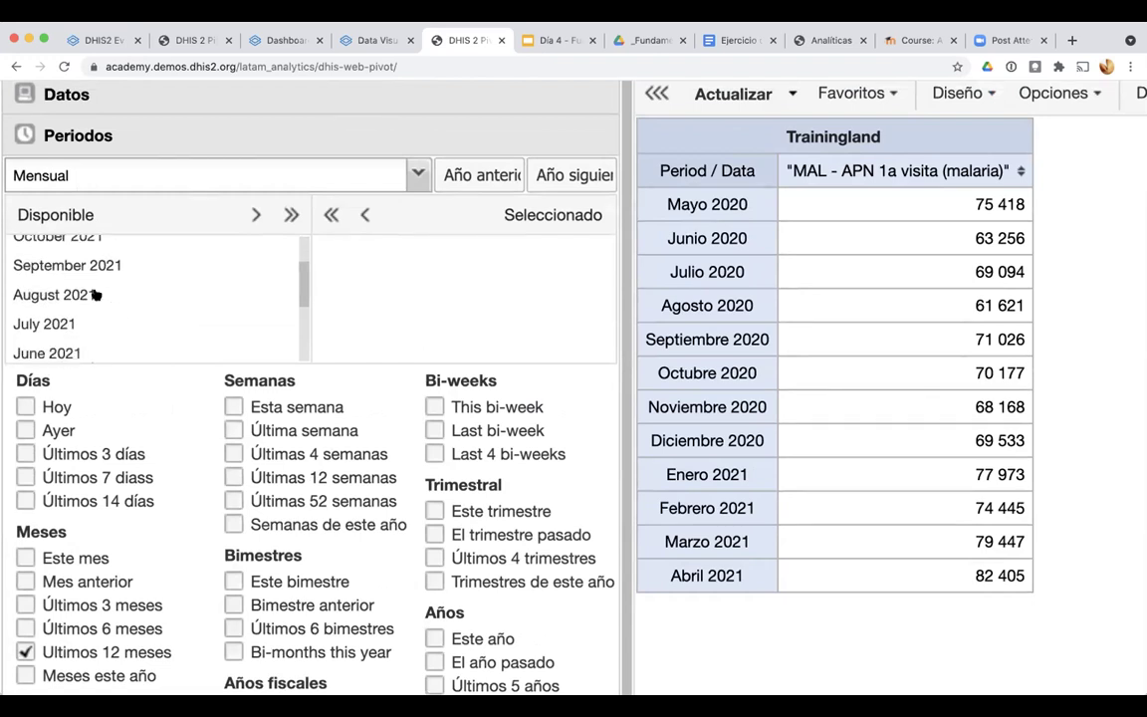
left_click(495, 176)
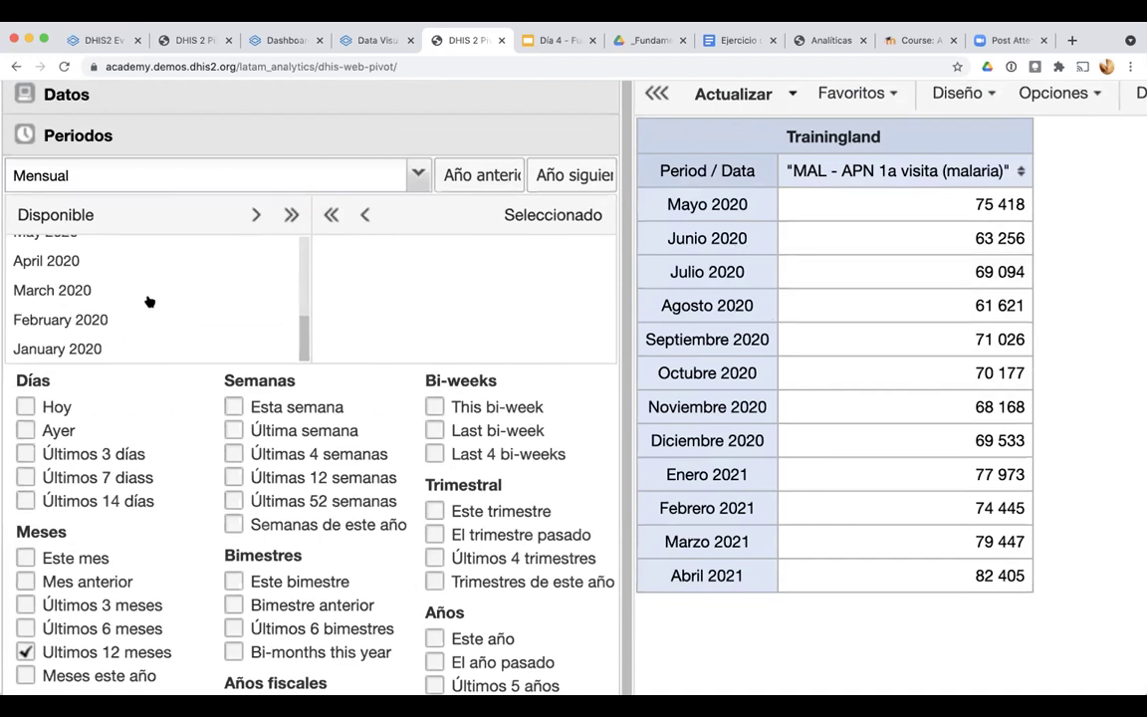
scroll(129, 300, "down", 3)
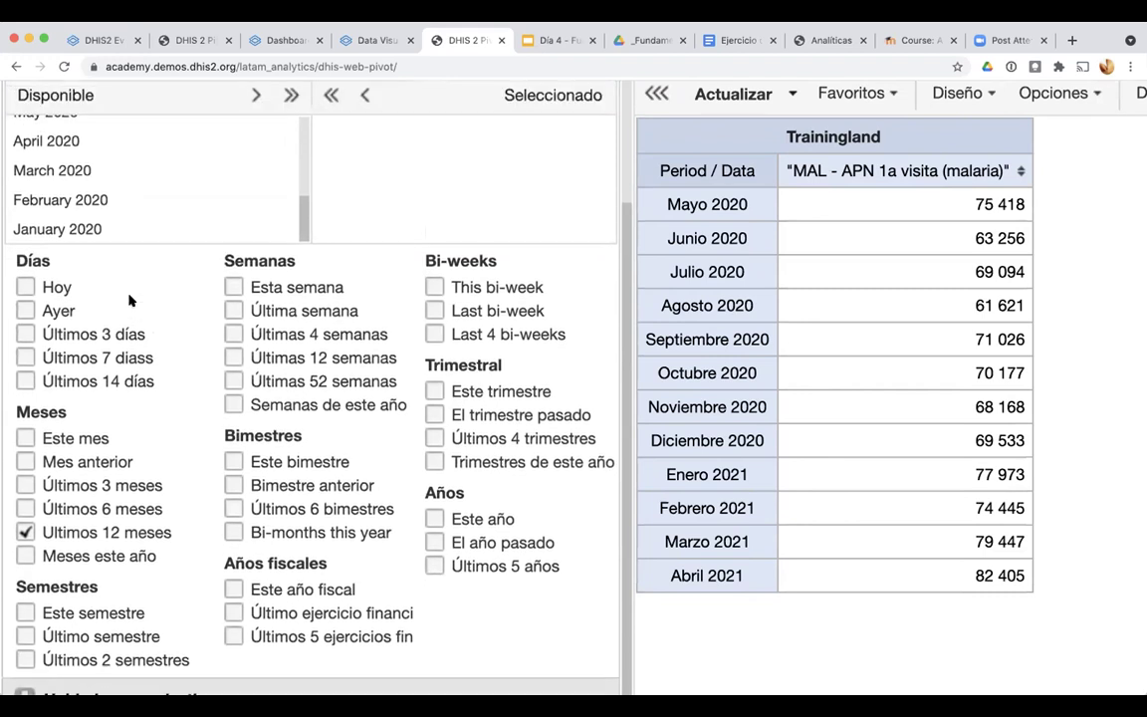
scroll(128, 300, "up", 2)
scroll(135, 238, "up", 5)
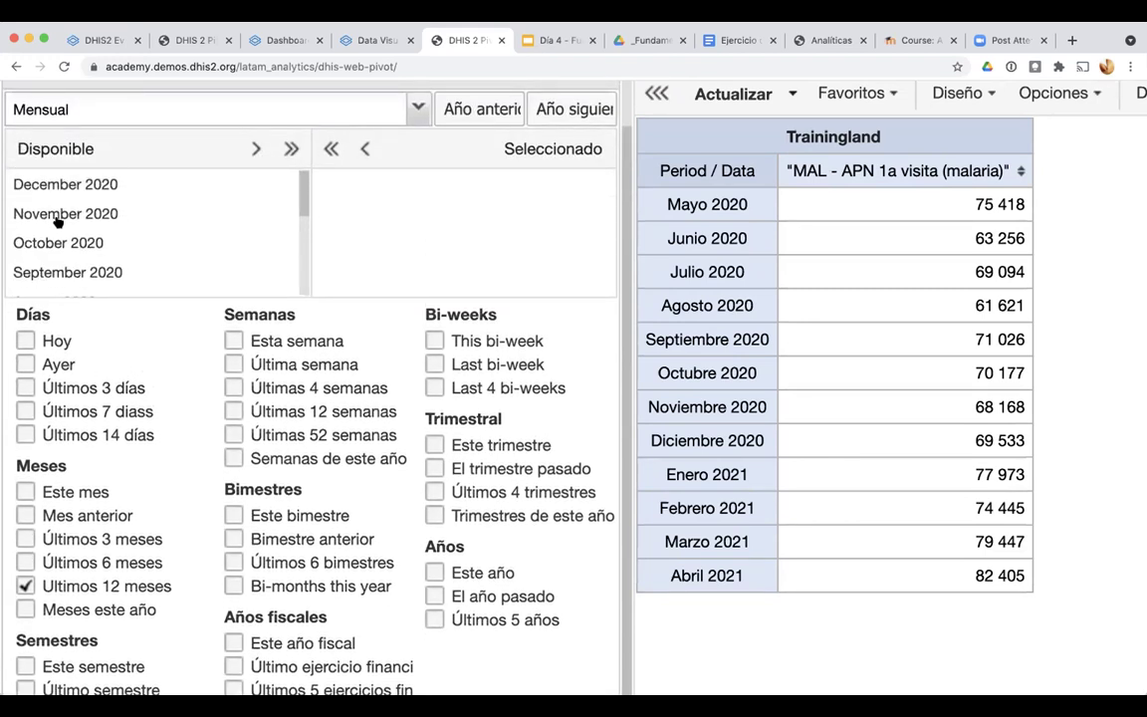
Select November, October and September 2020 as fixed periods instead of Últimos 12 meses, and update the table
double_click(60, 215)
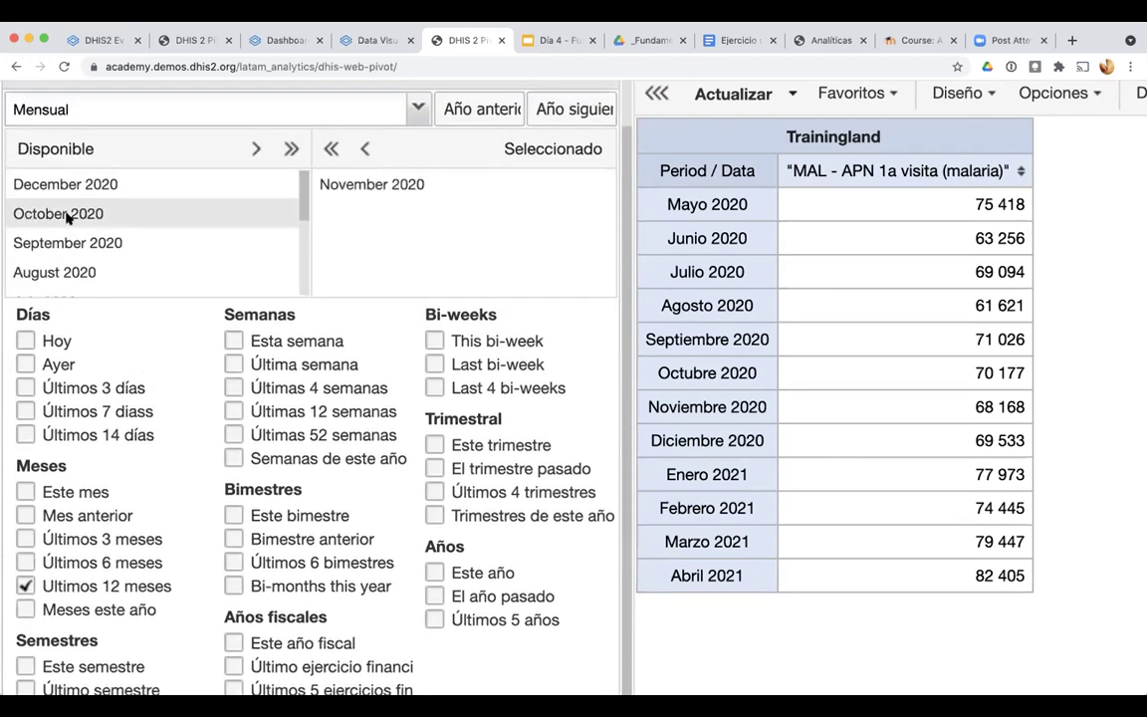
double_click(62, 216)
double_click(51, 211)
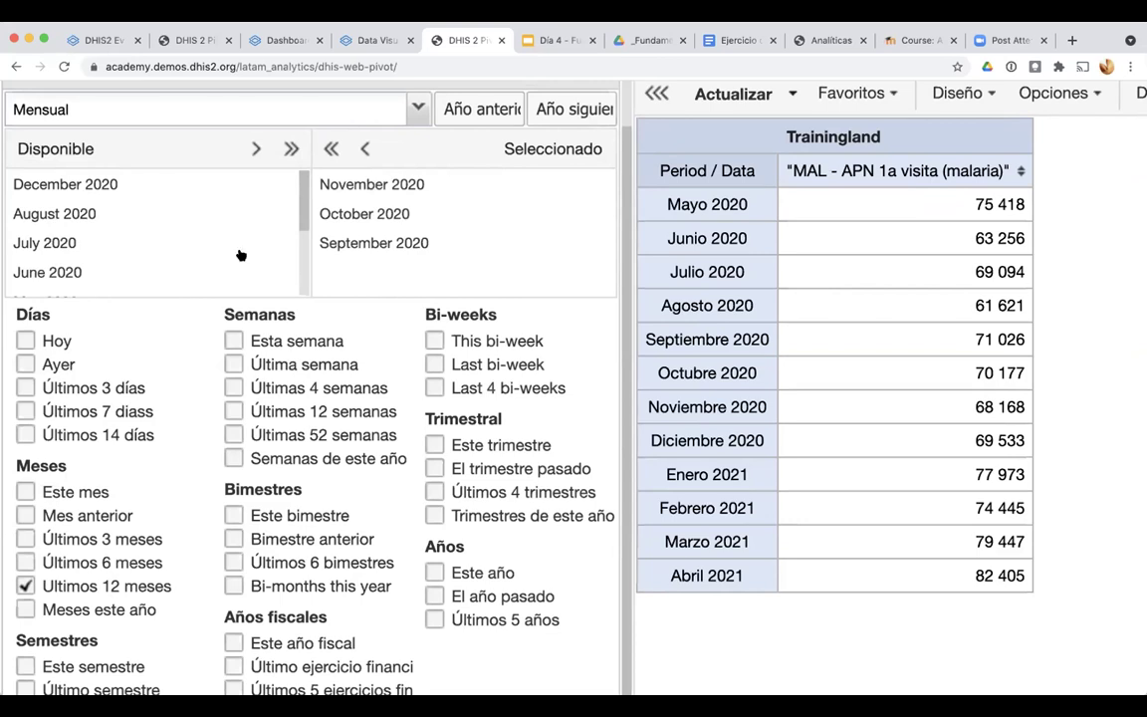
left_click(25, 586)
scroll(160, 585, "down", 5)
left_click(372, 120)
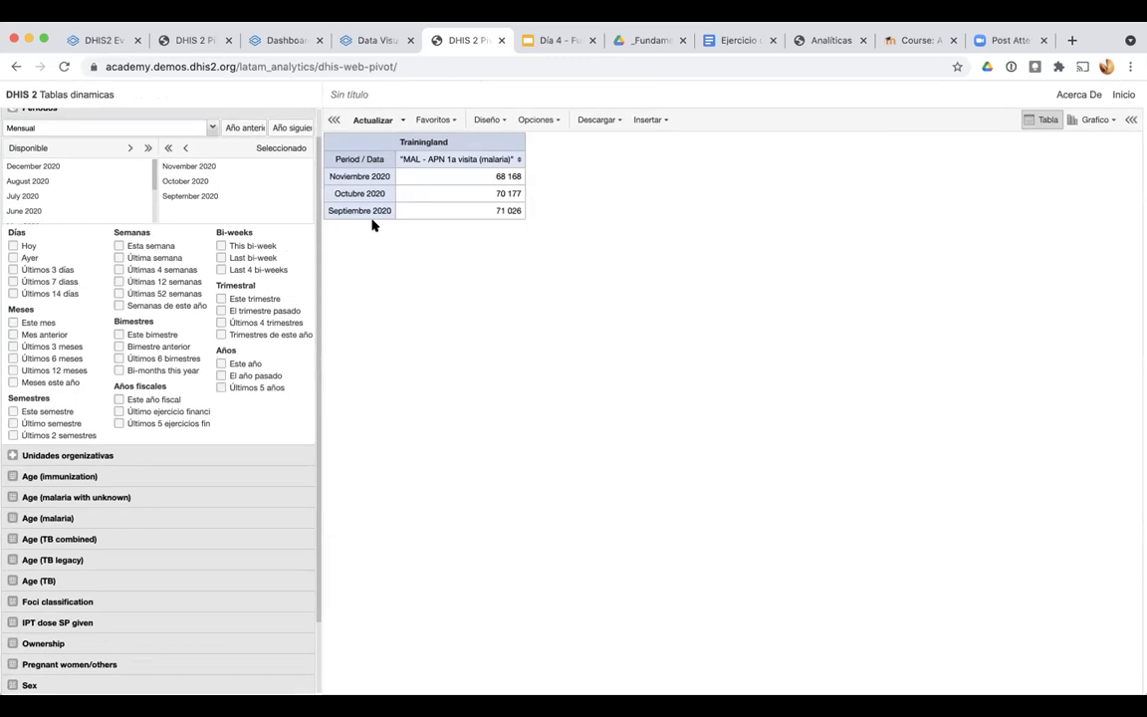
Add the relative periods Este mes and Últimos 3 meses to the fixed months and update the table
scroll(372, 223, "up", 3)
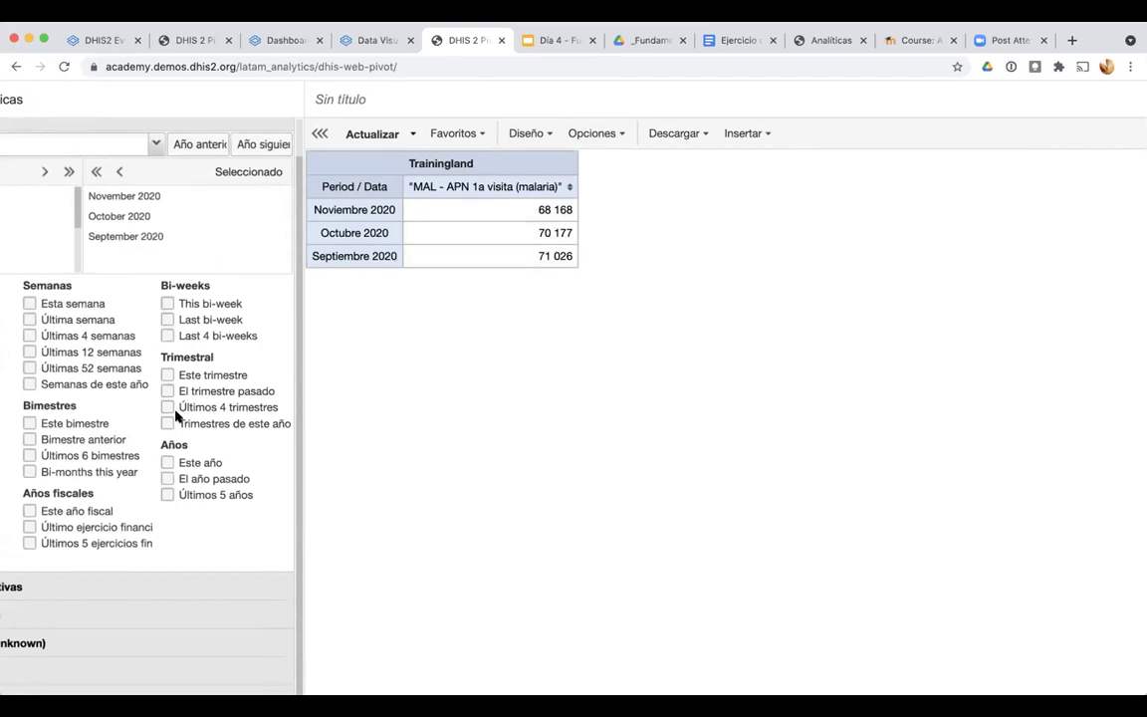
scroll(173, 412, "left", 5)
scroll(173, 413, "left", 2)
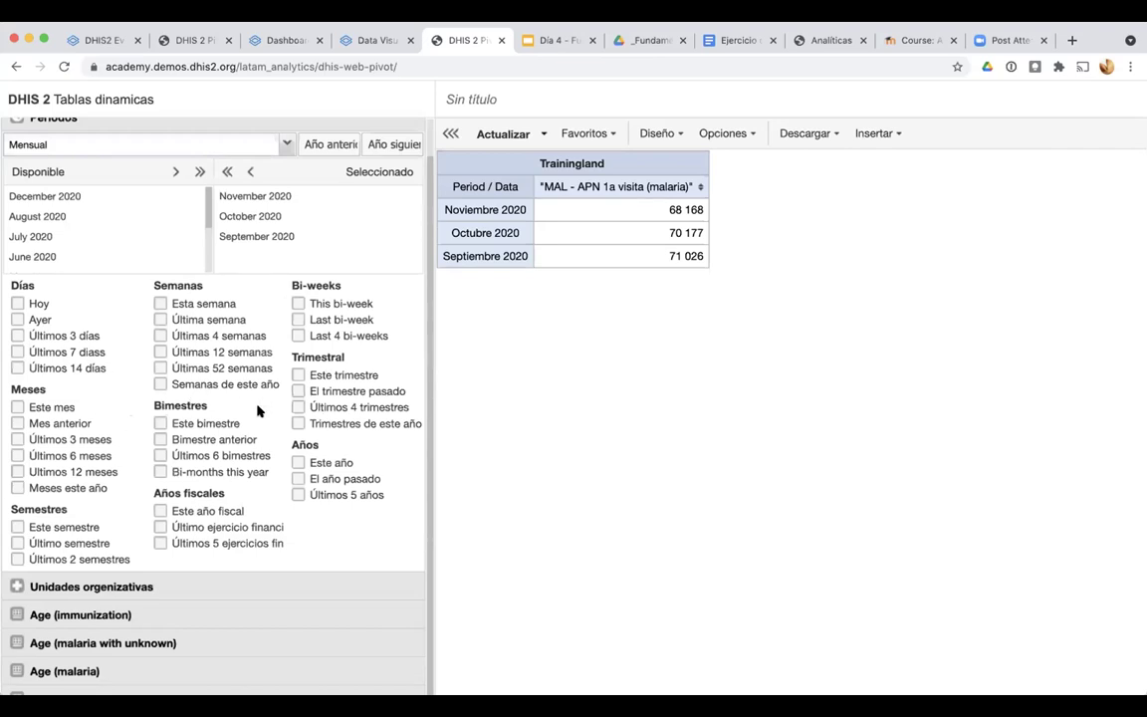
left_click(17, 408)
left_click(17, 423)
left_click(17, 440)
left_click(17, 424)
left_click(503, 133)
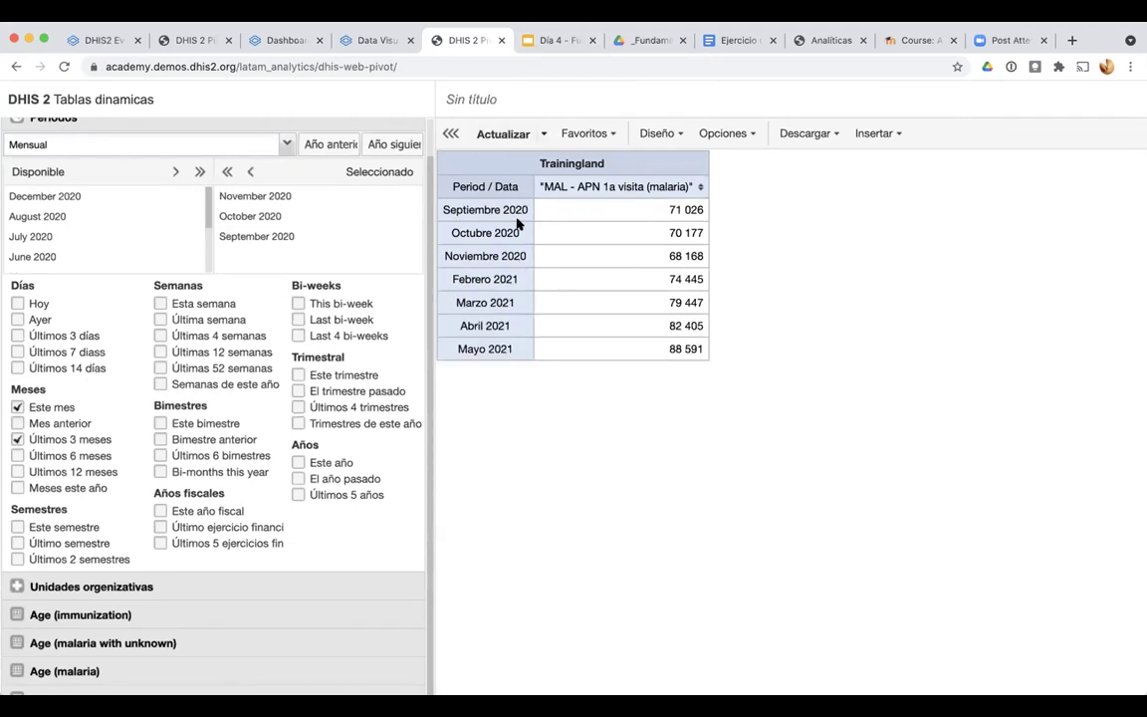
Set Meses este año as the only relative period alongside the fixed months and update the table
left_click(17, 408)
scroll(228, 225, "up", 2)
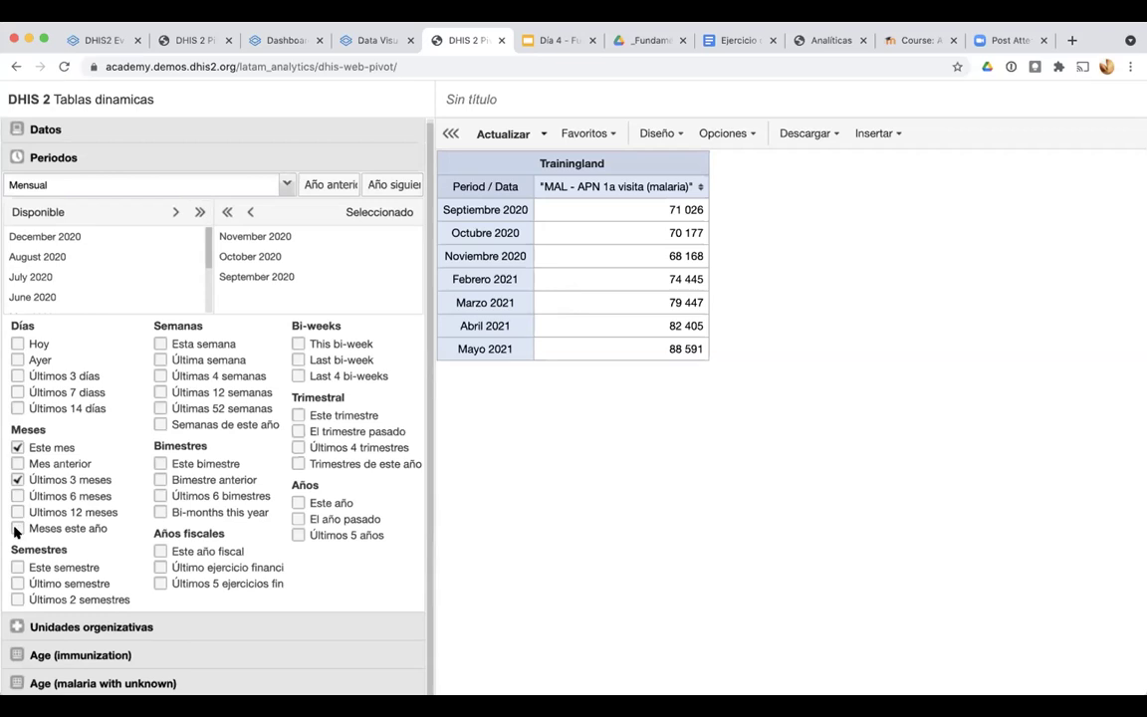
left_click(17, 479)
left_click(503, 132)
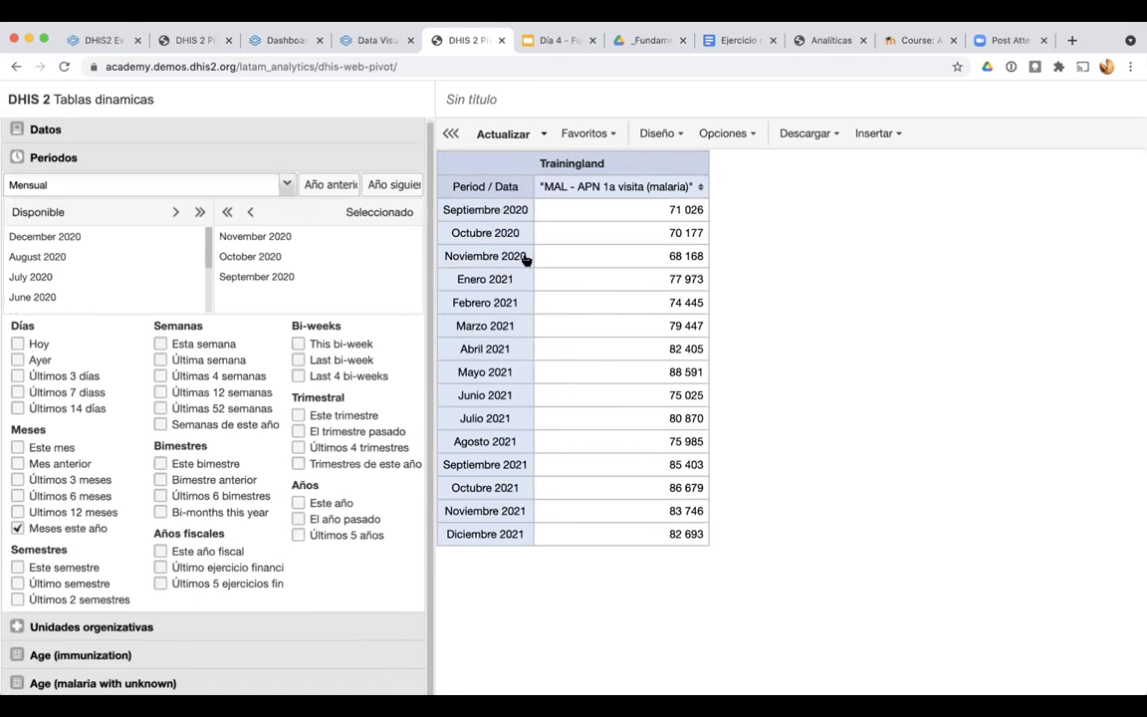
Open the organisation unit selection for the pivot table
scroll(147, 531, "down", 1)
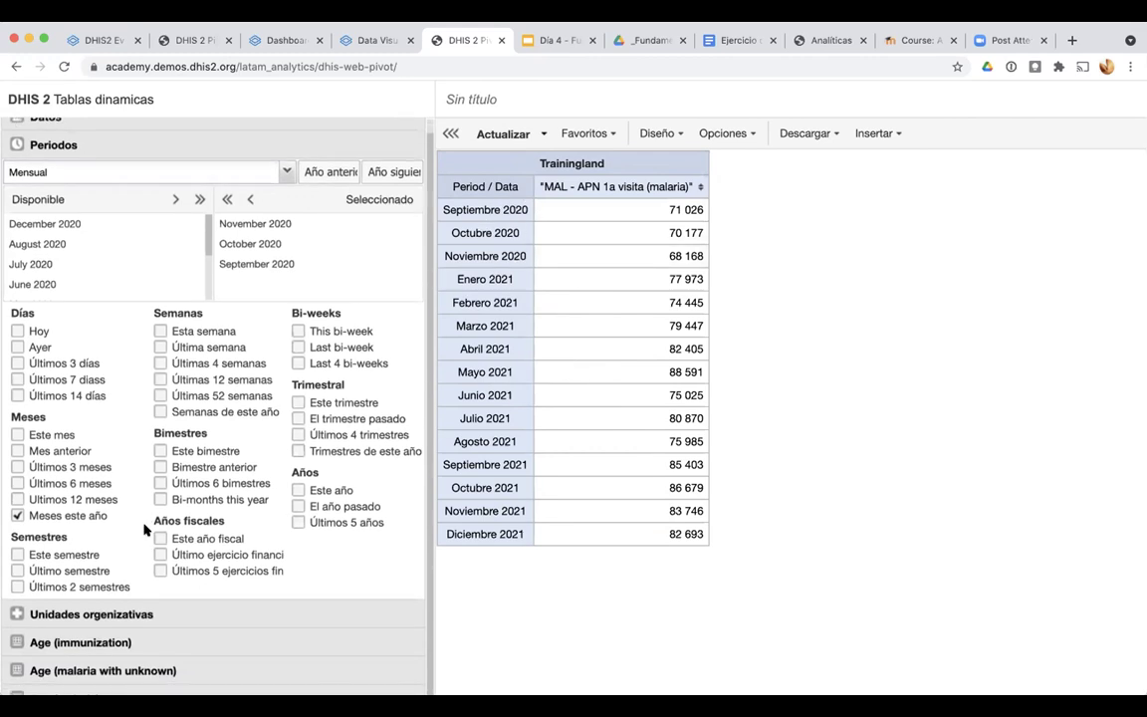
scroll(146, 531, "down", 5)
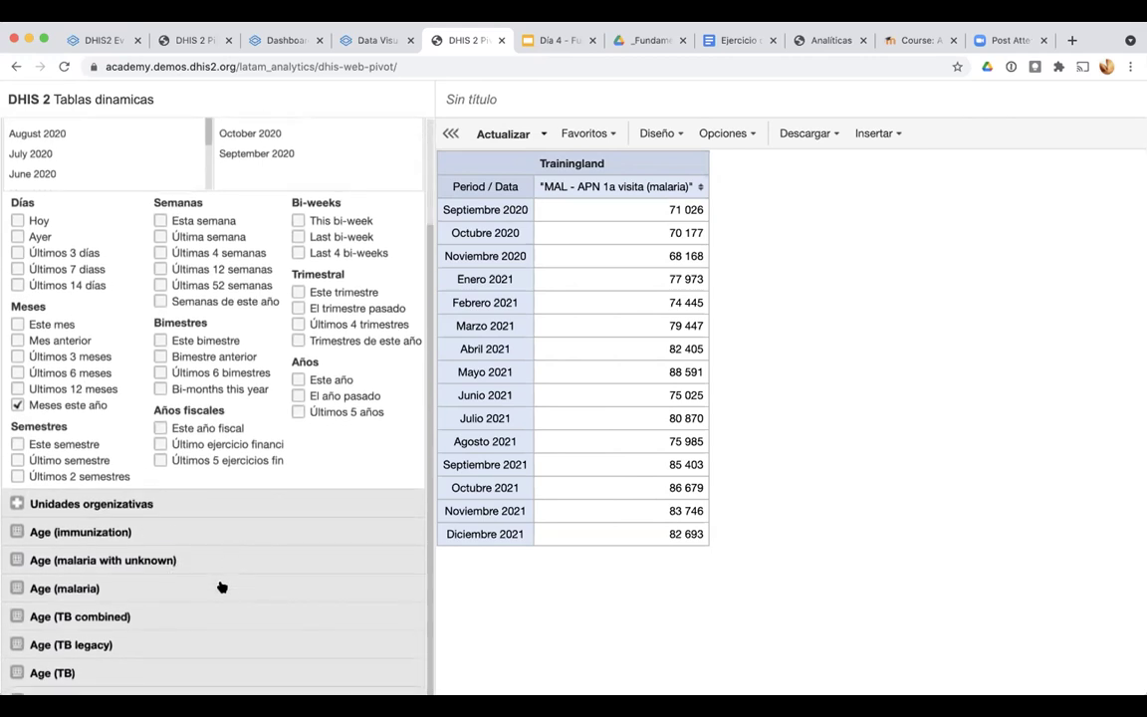
scroll(221, 586, "down", 1)
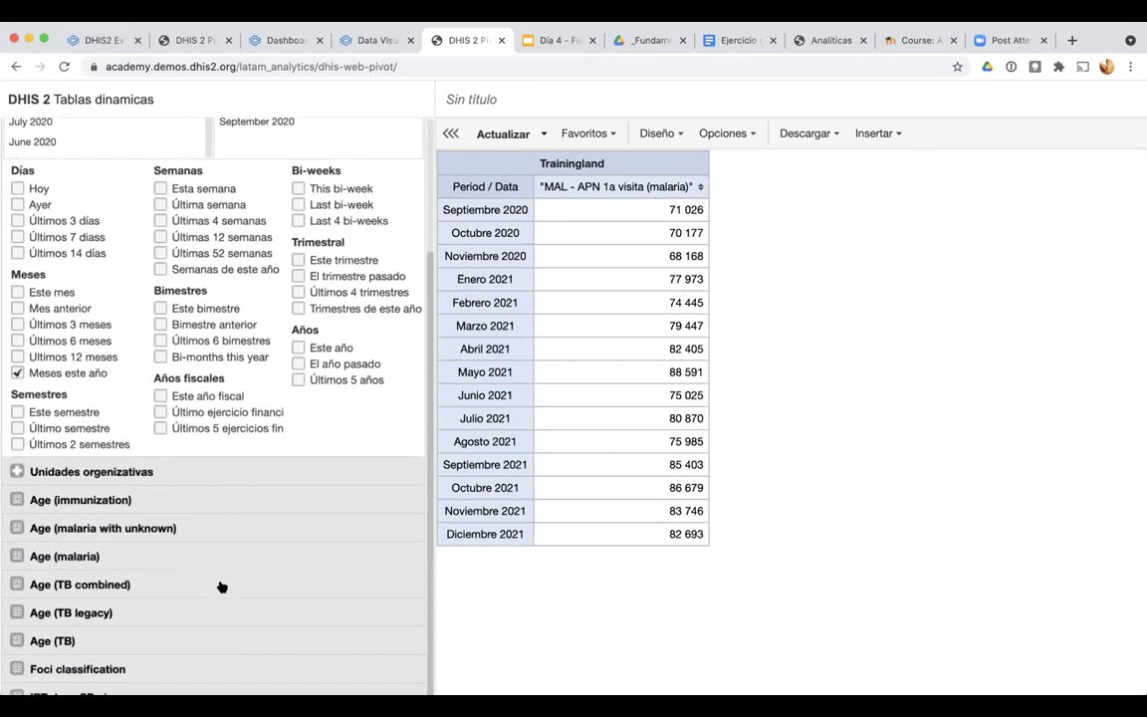
left_click(154, 473)
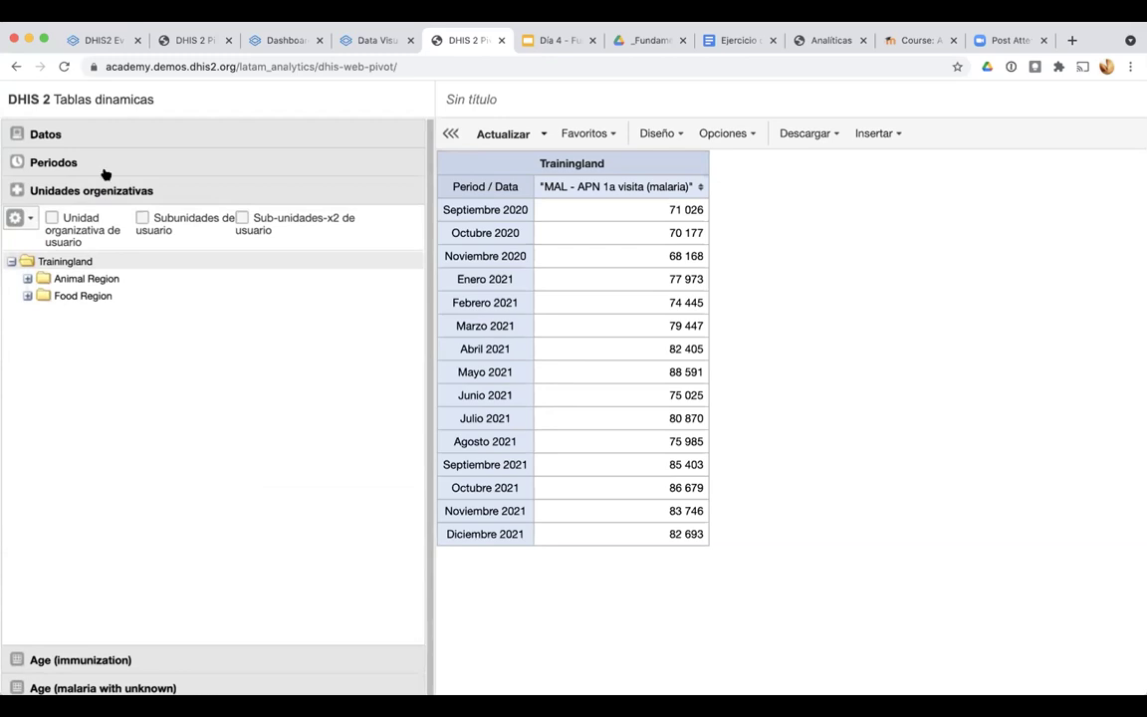
Switch to the data entry form and examine the municipalities and facilities under JM Departamento (1) in the organisation unit tree
left_click(105, 42)
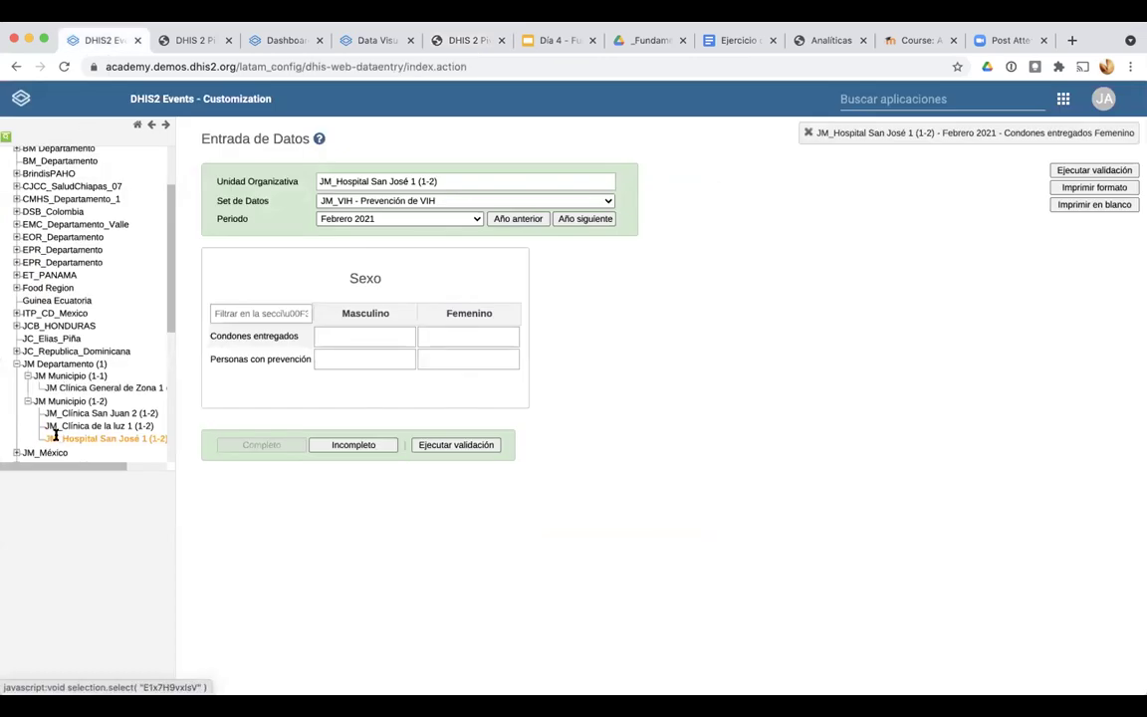
scroll(56, 434, "up", 5)
scroll(56, 434, "up", 3)
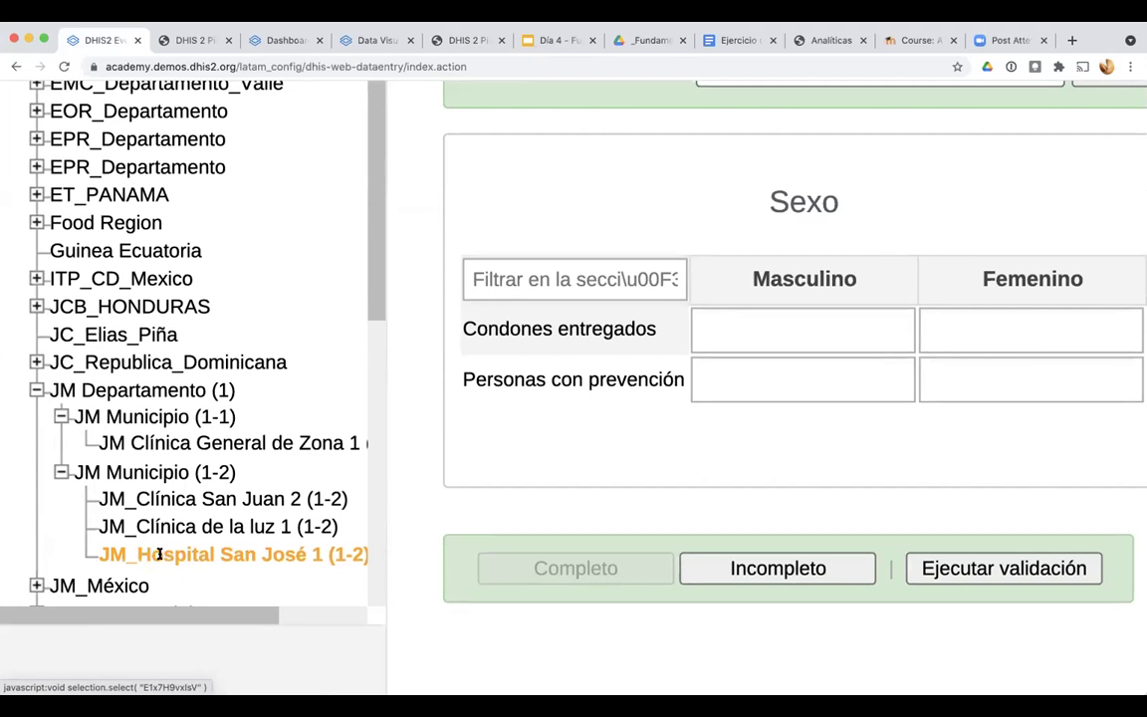
left_click(170, 531)
left_click(159, 552)
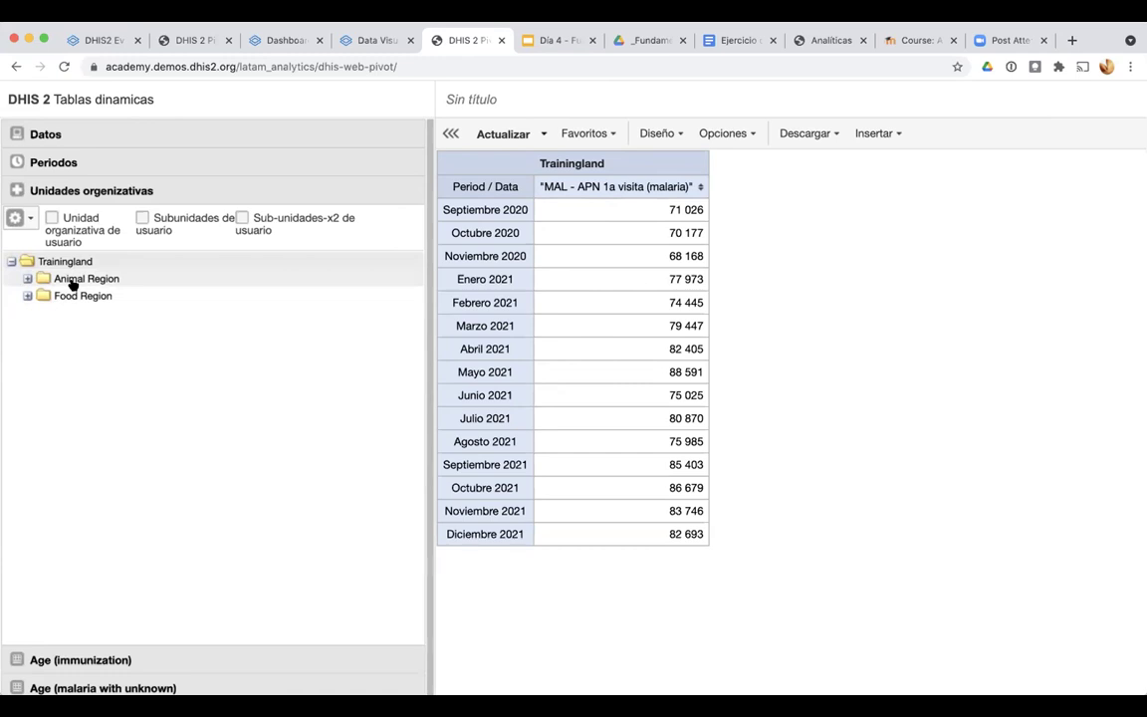
Return to the latam_analytics pivot table, select organisation units by the level Region, and update the table
left_click(24, 219)
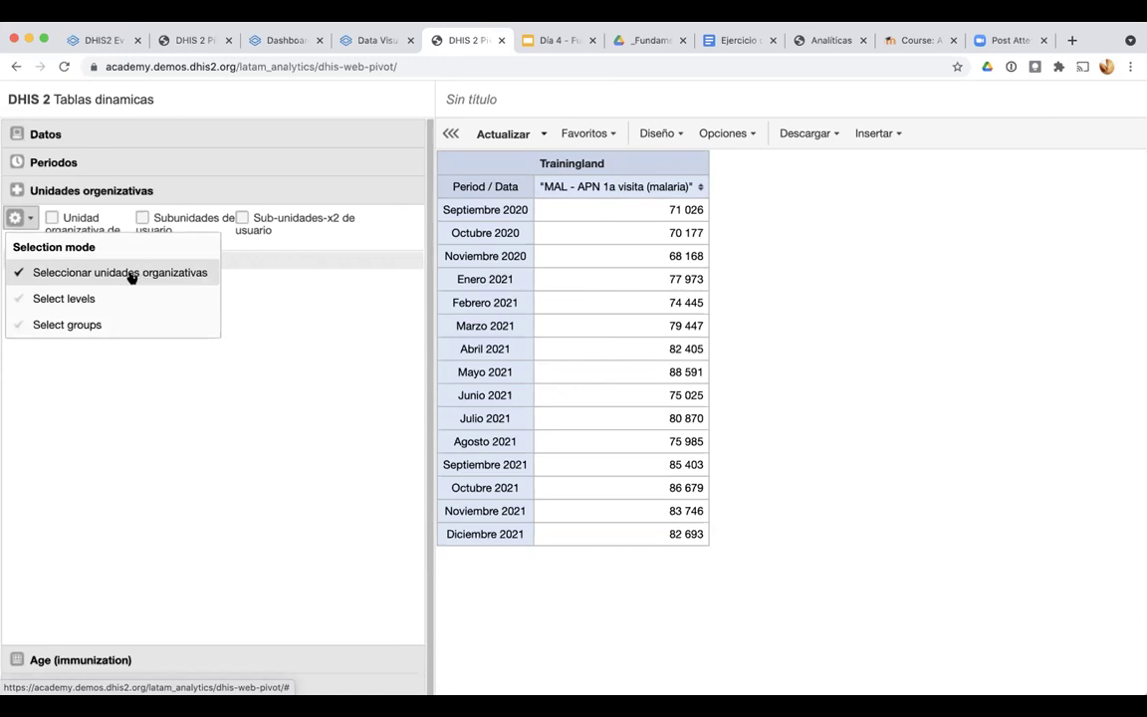
left_click(80, 301)
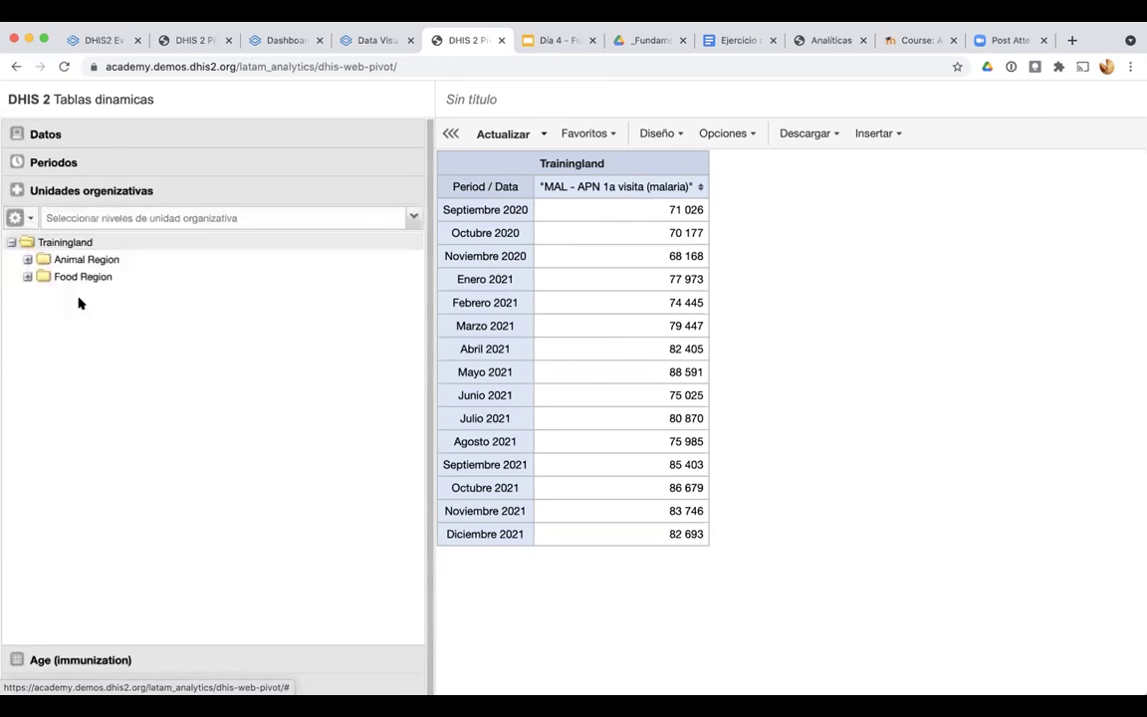
left_click(413, 218)
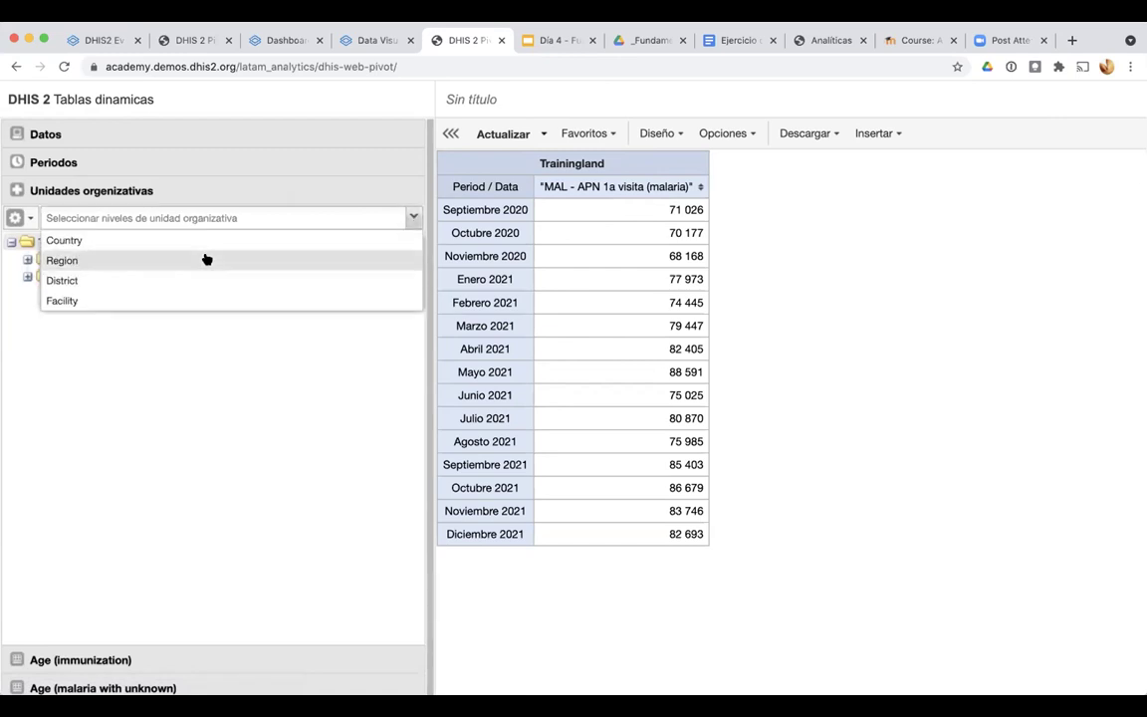
left_click(86, 261)
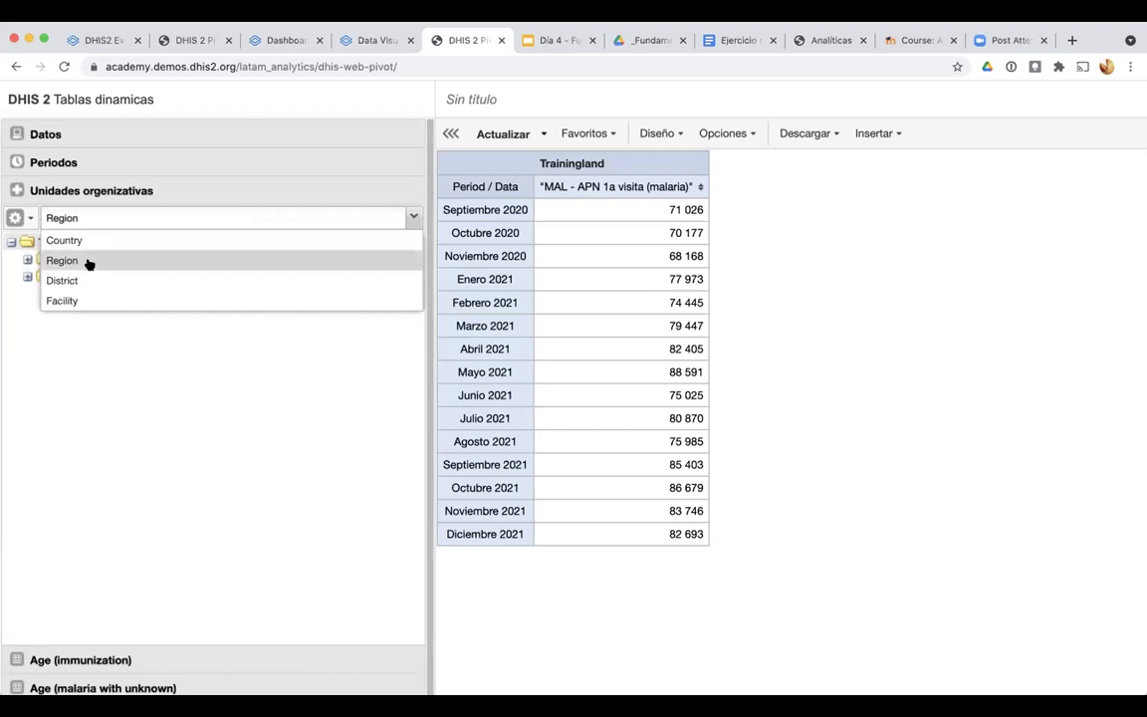
left_click(135, 361)
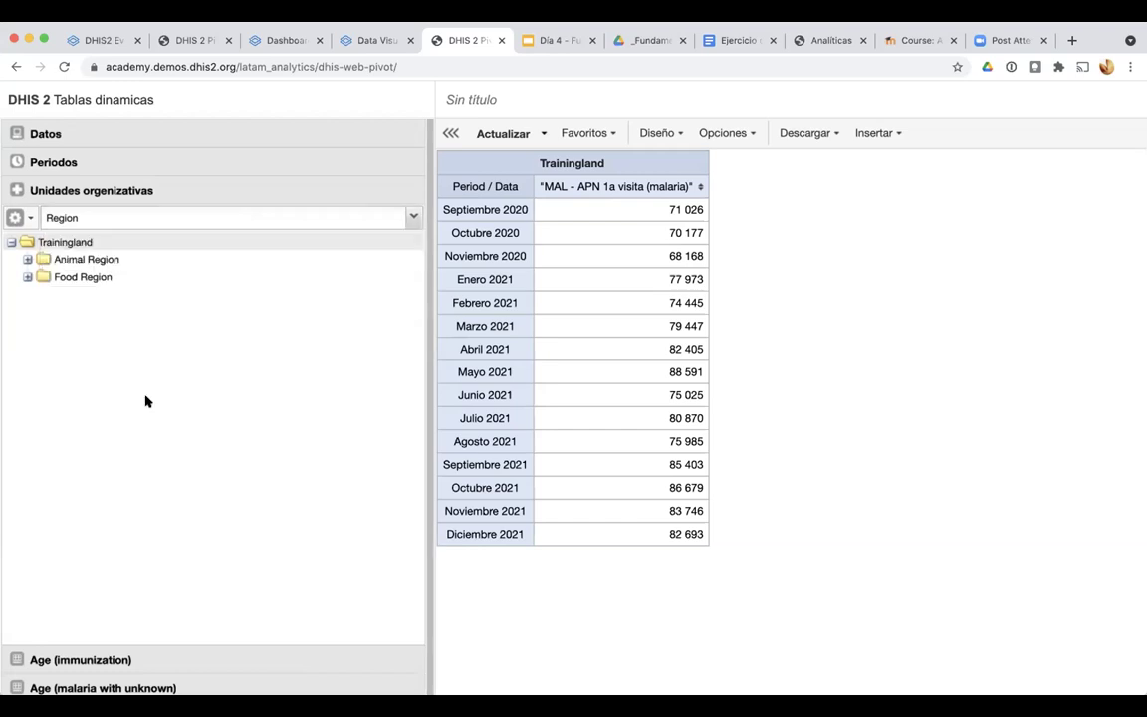
left_click(500, 140)
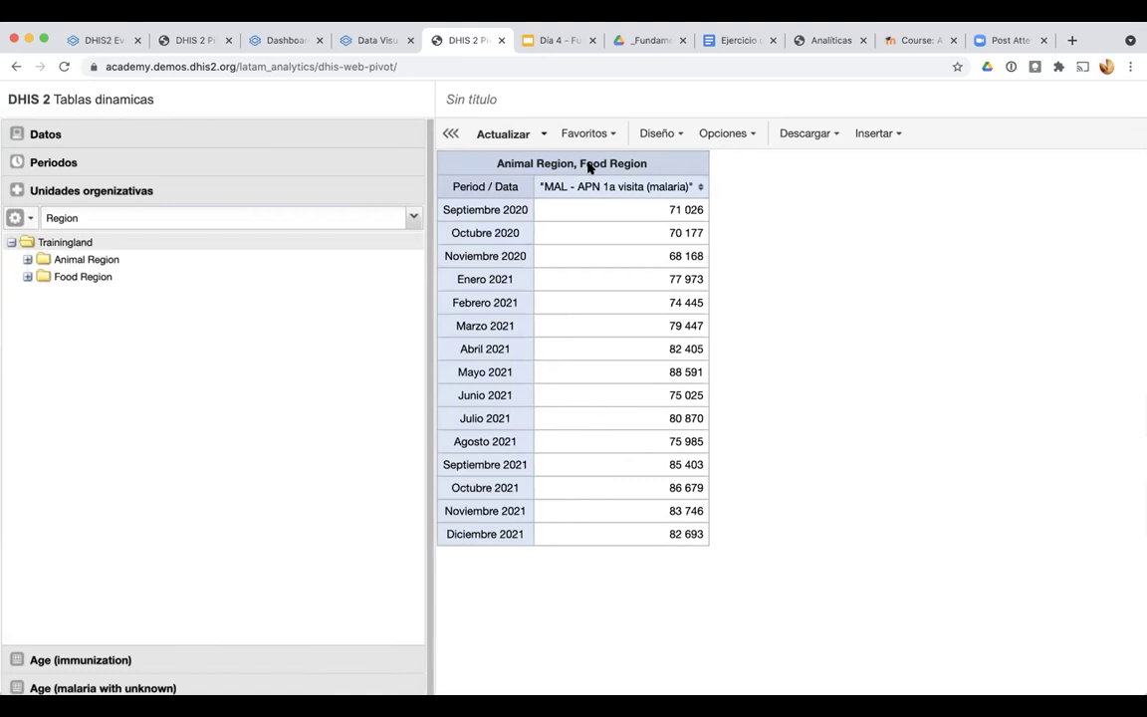
scroll(588, 168, "up", 5)
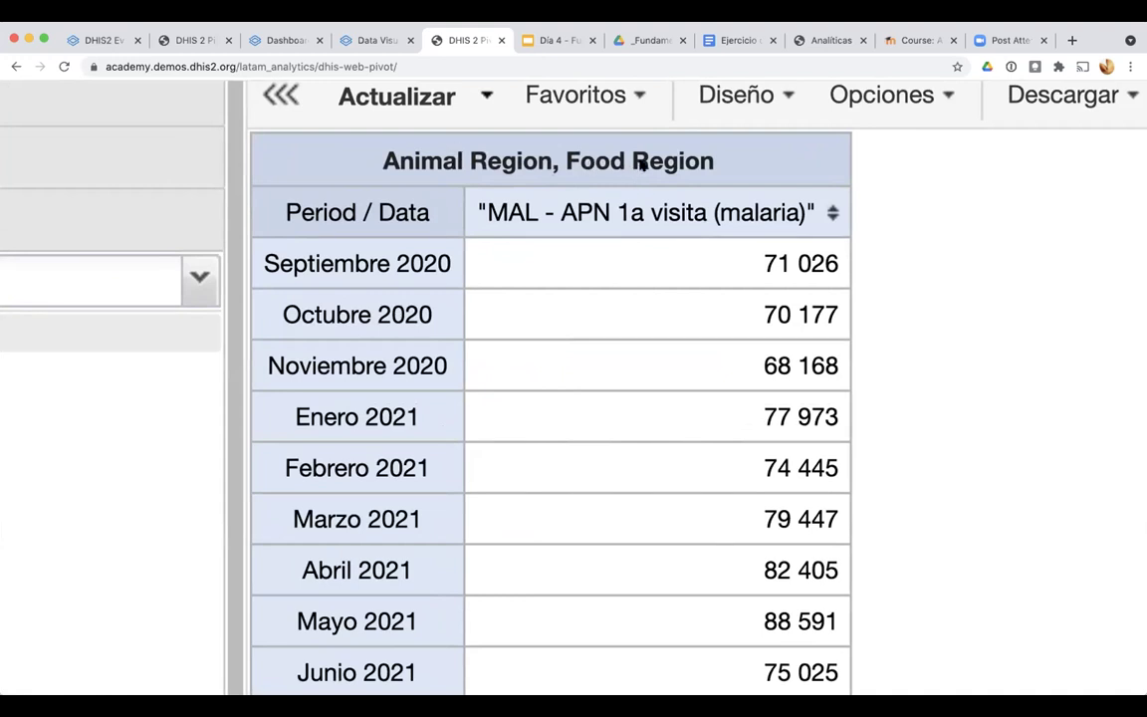
scroll(616, 167, "down", 5)
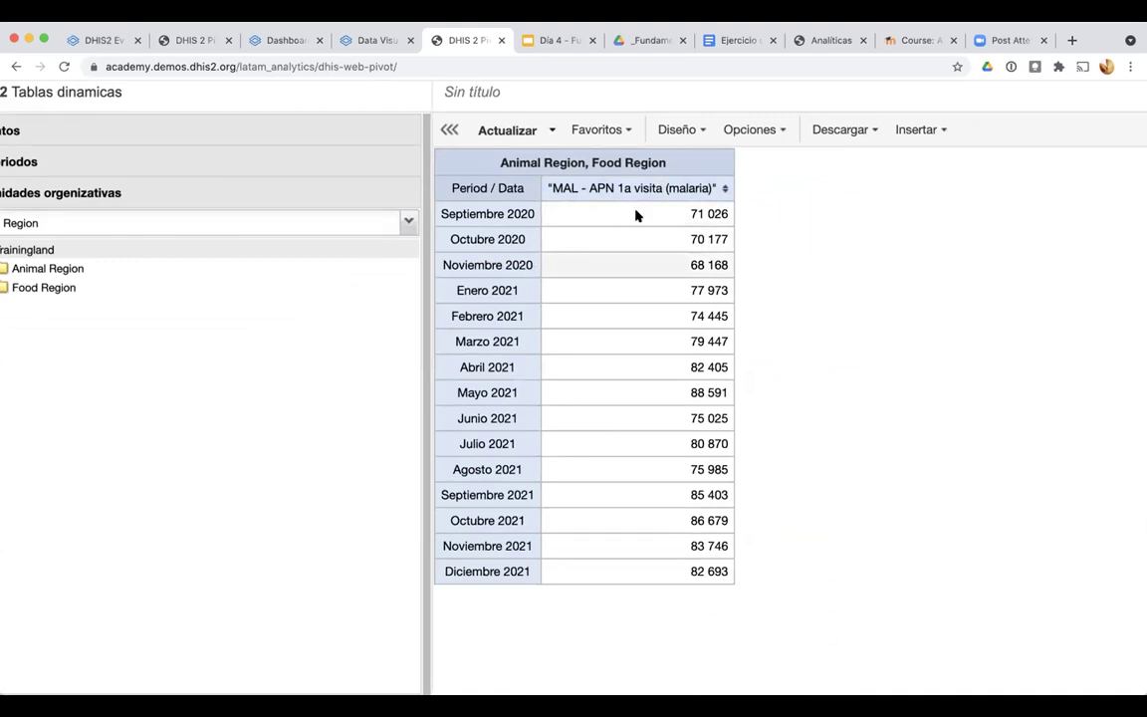
Move Organisation units from the report filter to the column dimensions in the table layout and update the table
left_click(700, 126)
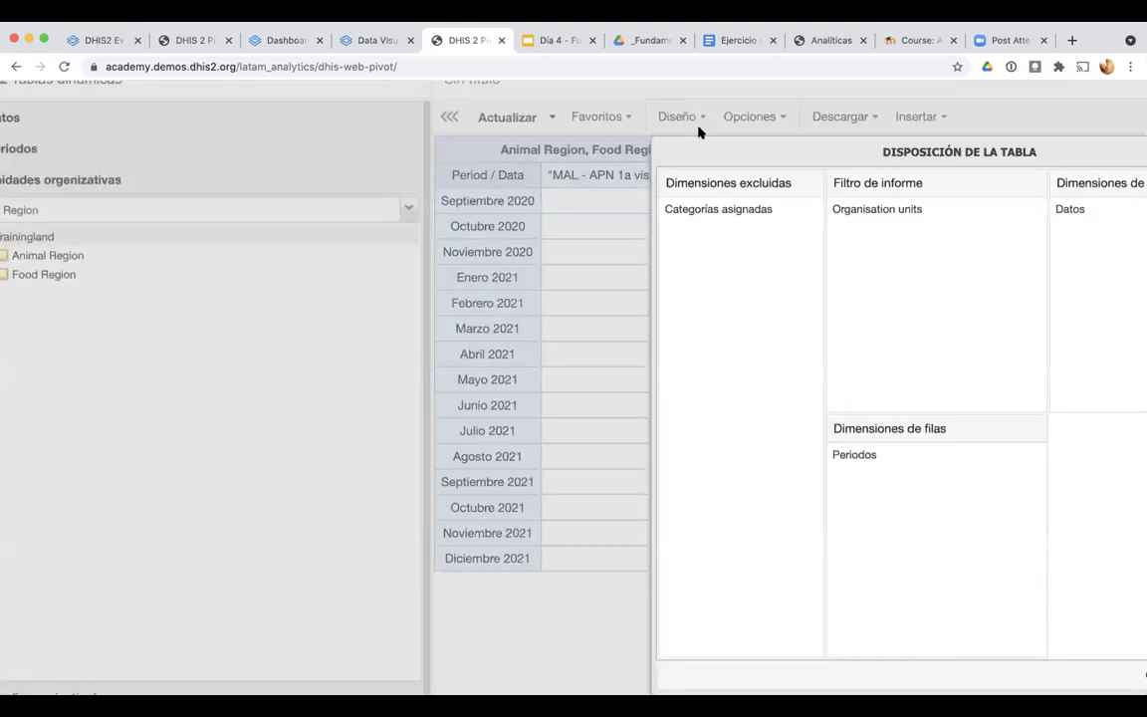
scroll(767, 269, "right", 5)
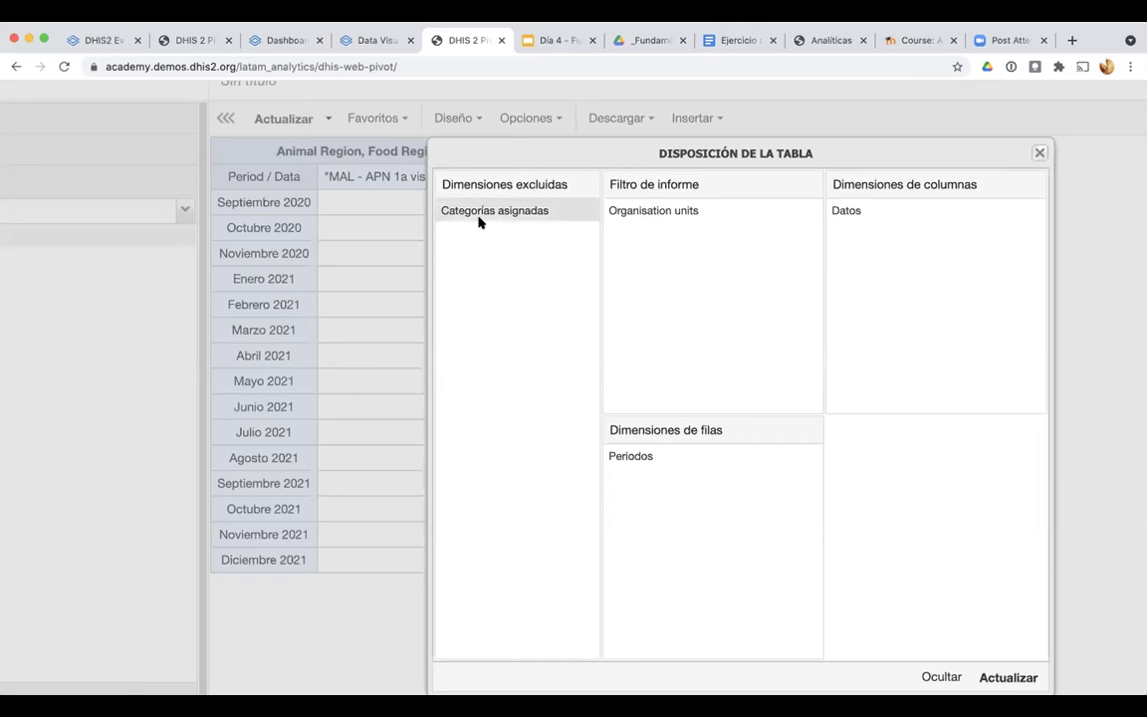
left_click_drag(463, 213, 512, 261)
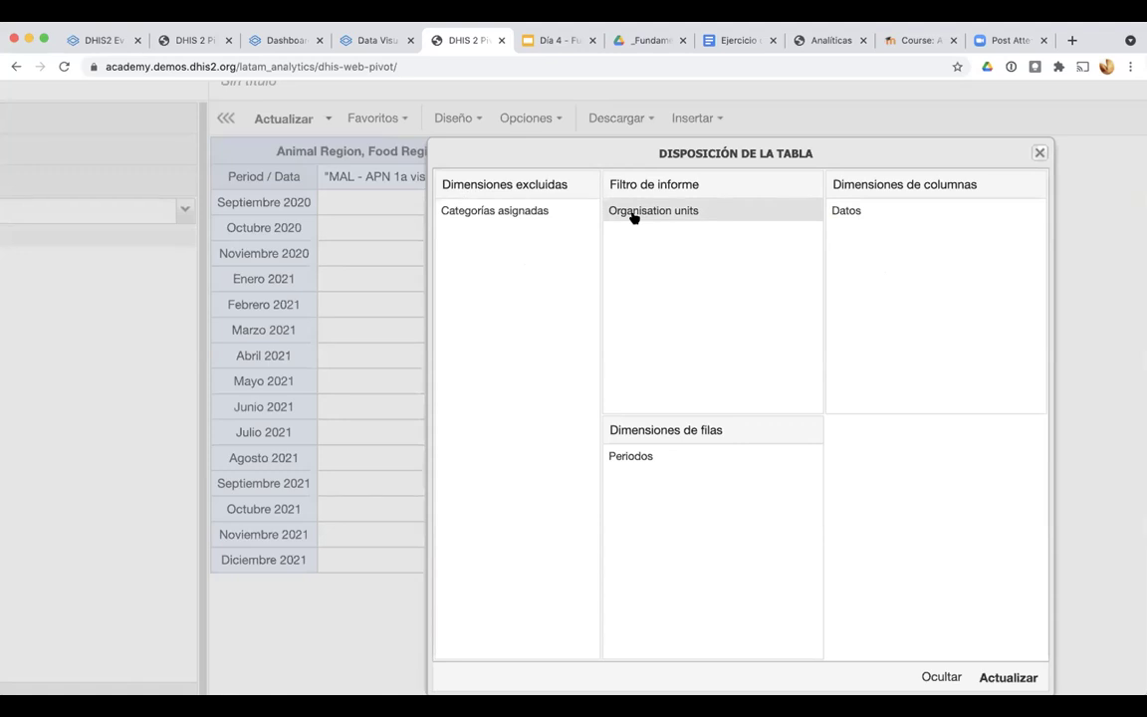
left_click_drag(638, 214, 858, 236)
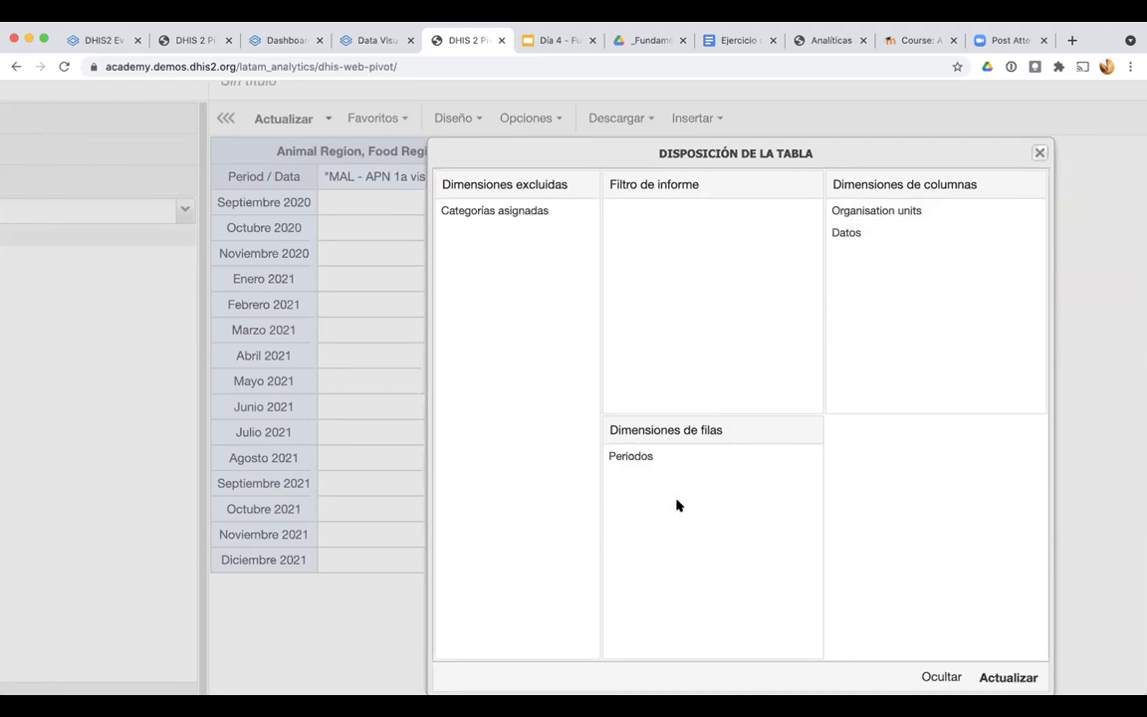
left_click(1006, 677)
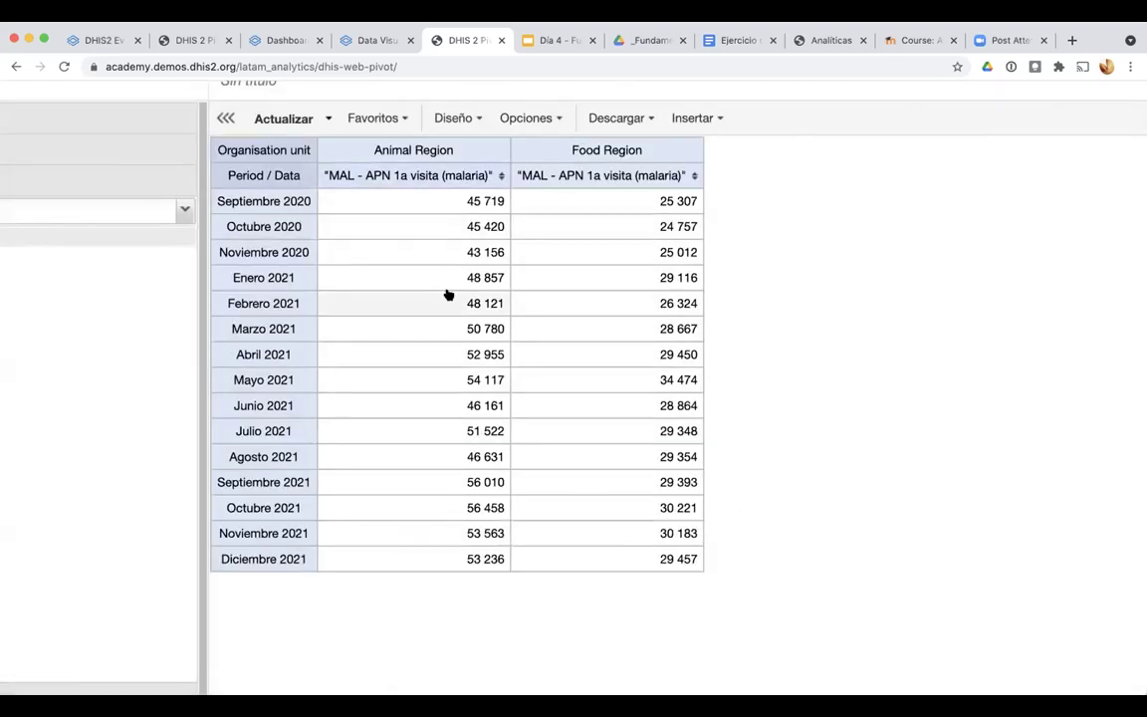
Change the organisation unit selection mode to Select groups
scroll(448, 295, "left", 4)
scroll(449, 295, "left", 2)
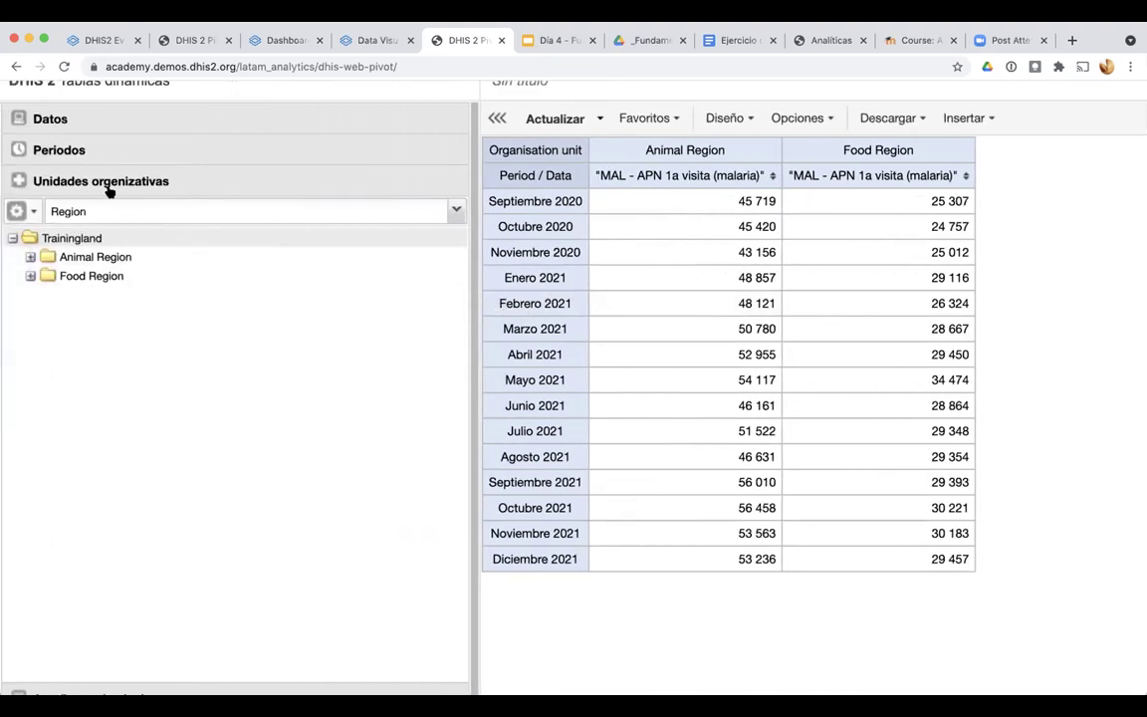
left_click(34, 215)
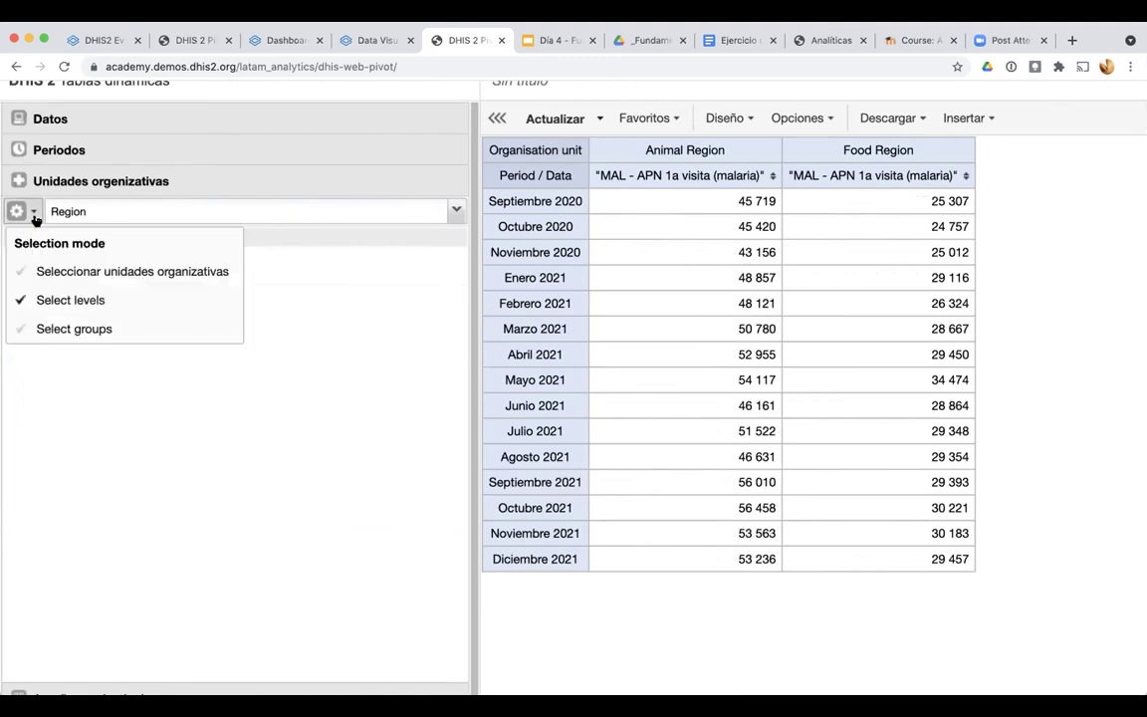
left_click(71, 329)
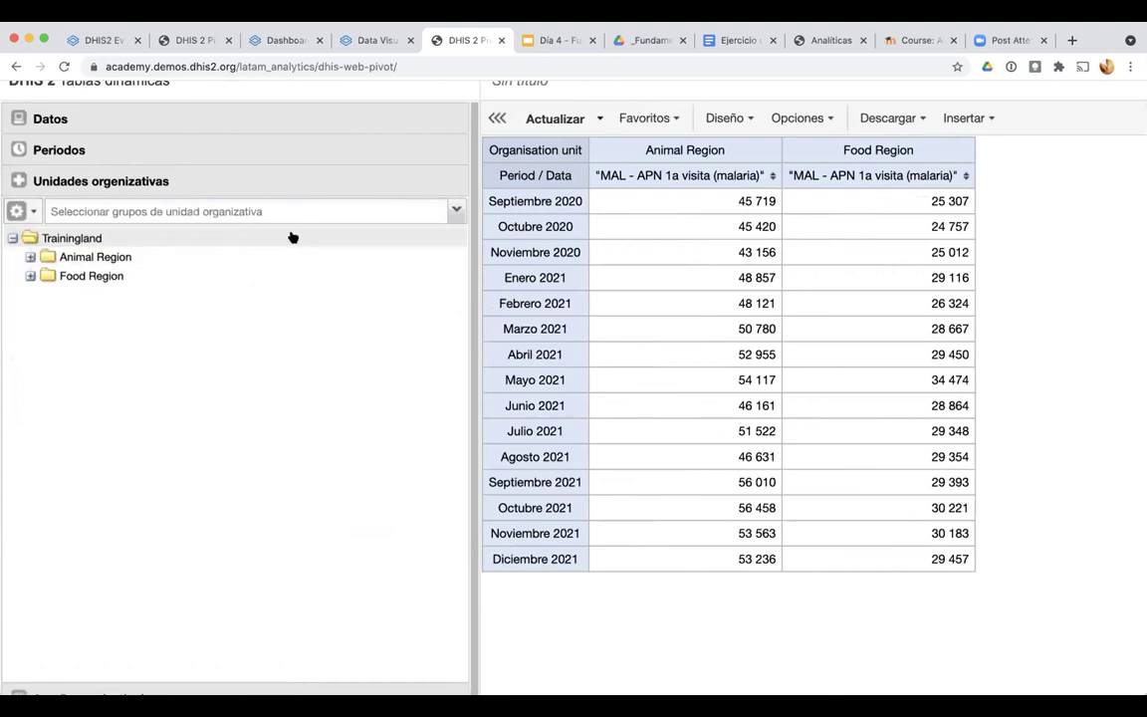
Switch to the data entry form and look through the list of available DHIS2 applications
left_click(106, 40)
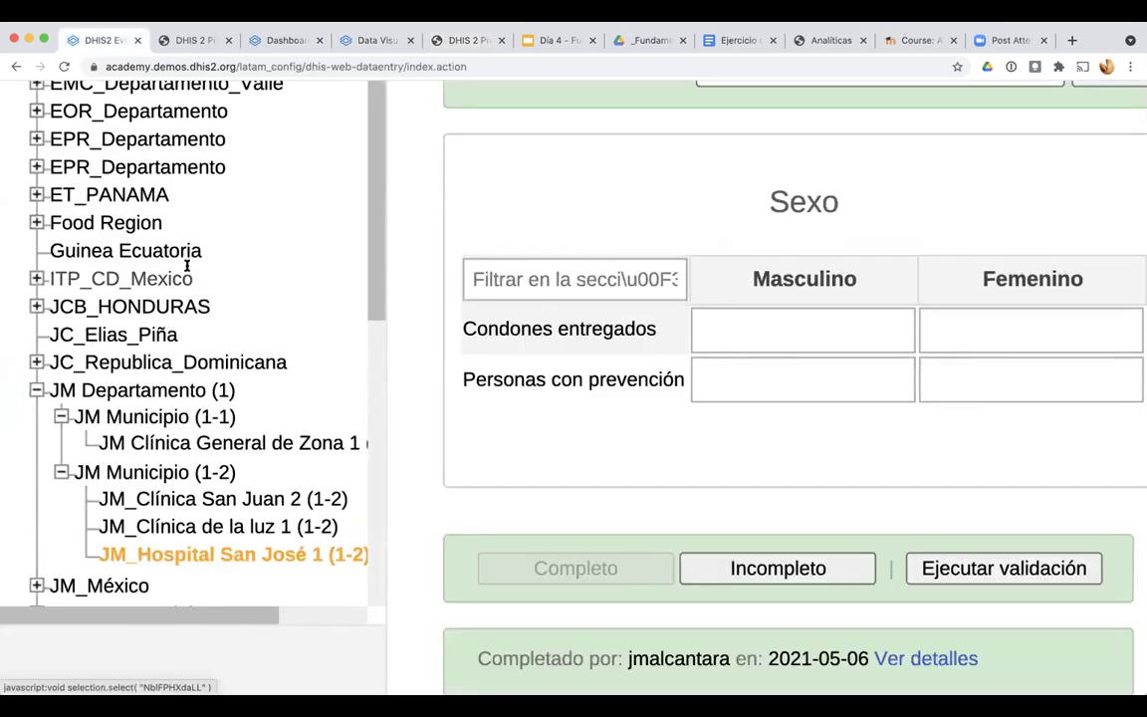
key("super+minus")
key("super+minus")
key("super+minus")
key("super+minus")
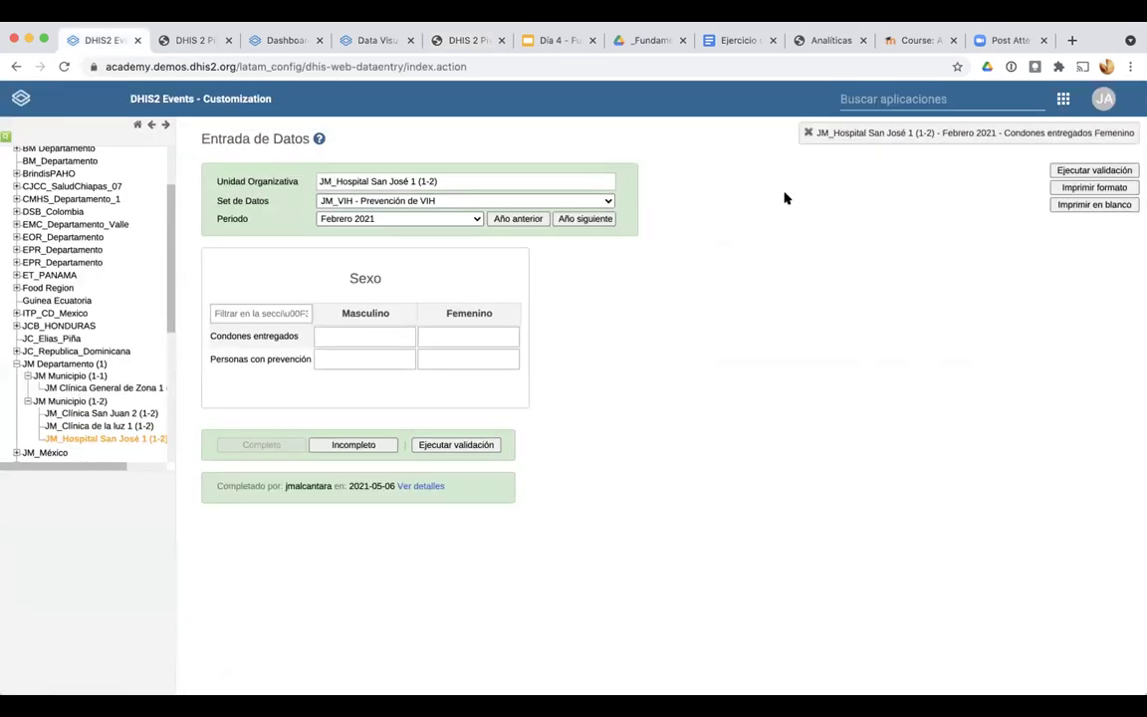
left_click(886, 98)
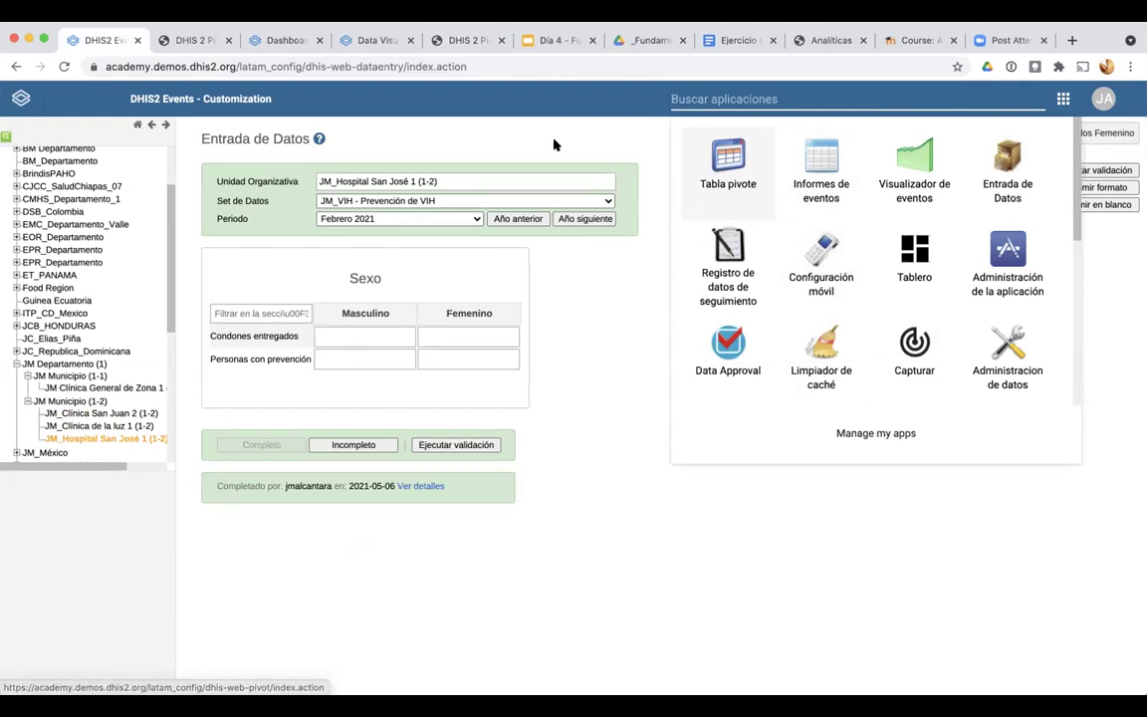
Return to the latam_analytics pivot table, choose the Health Centre organisation unit group, and update the table
left_click(472, 44)
left_click(210, 212)
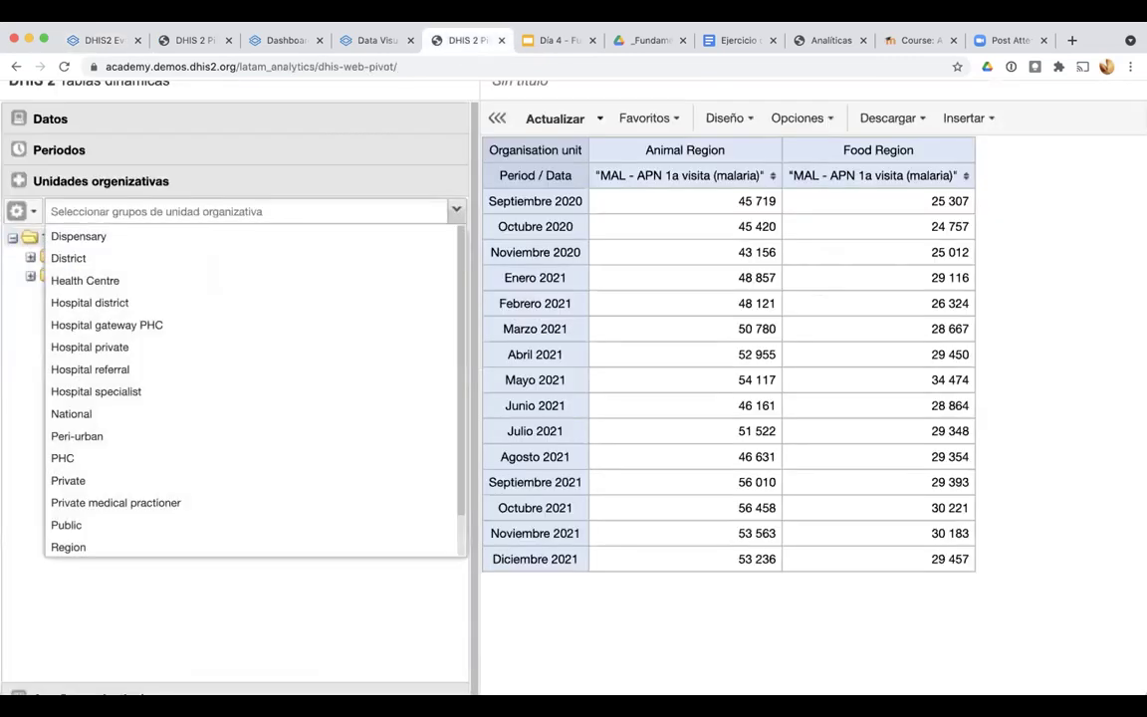
left_click(7, 336)
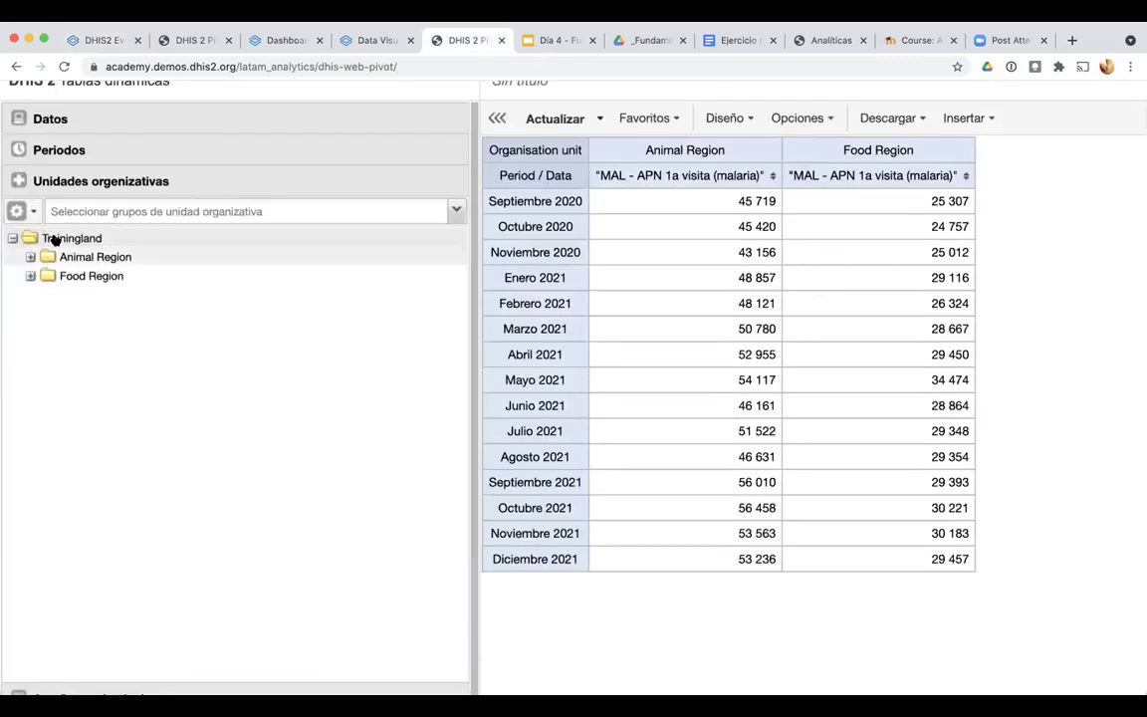
left_click(105, 215)
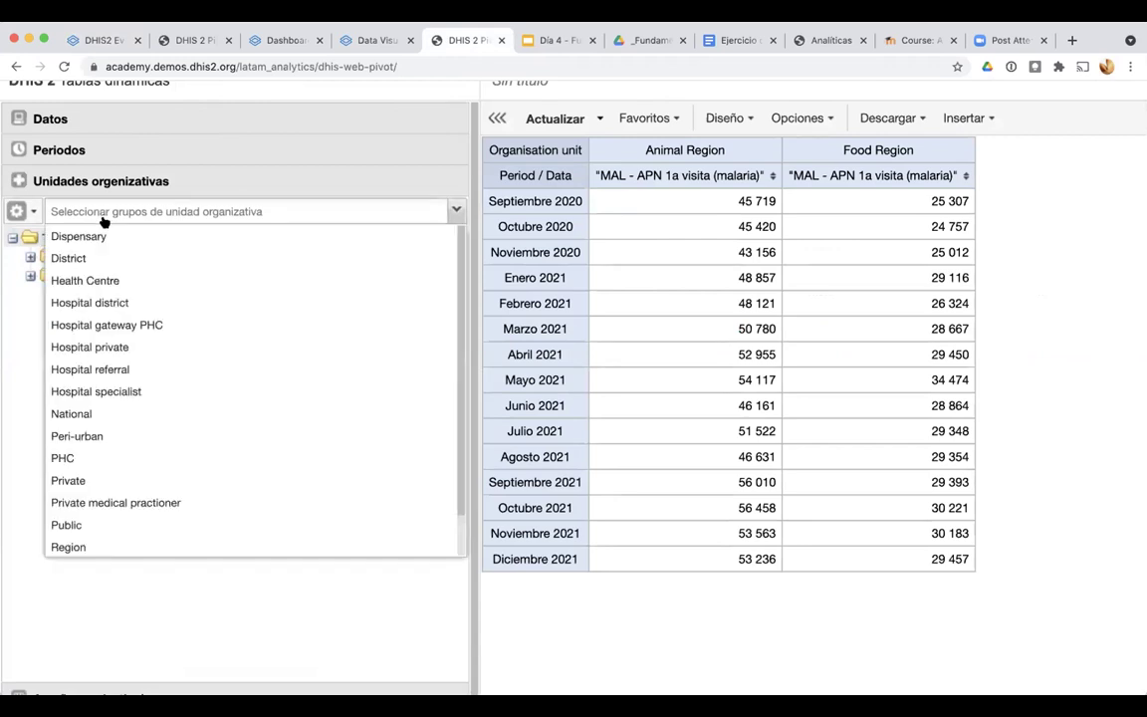
left_click(105, 284)
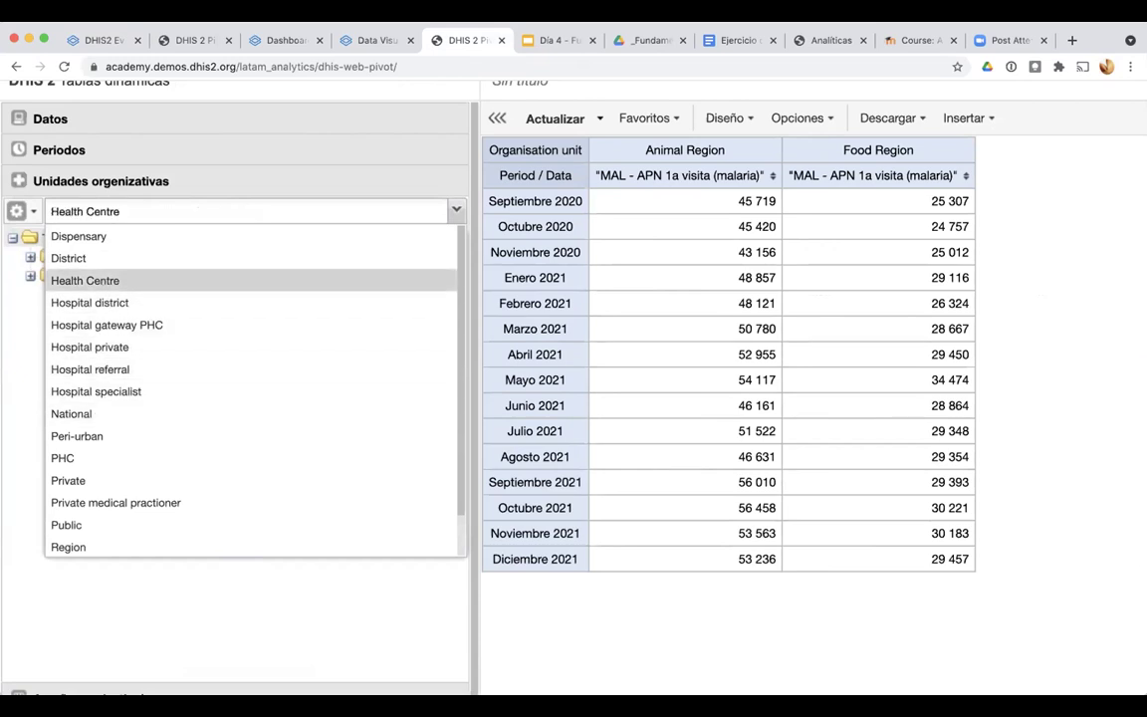
left_click(18, 418)
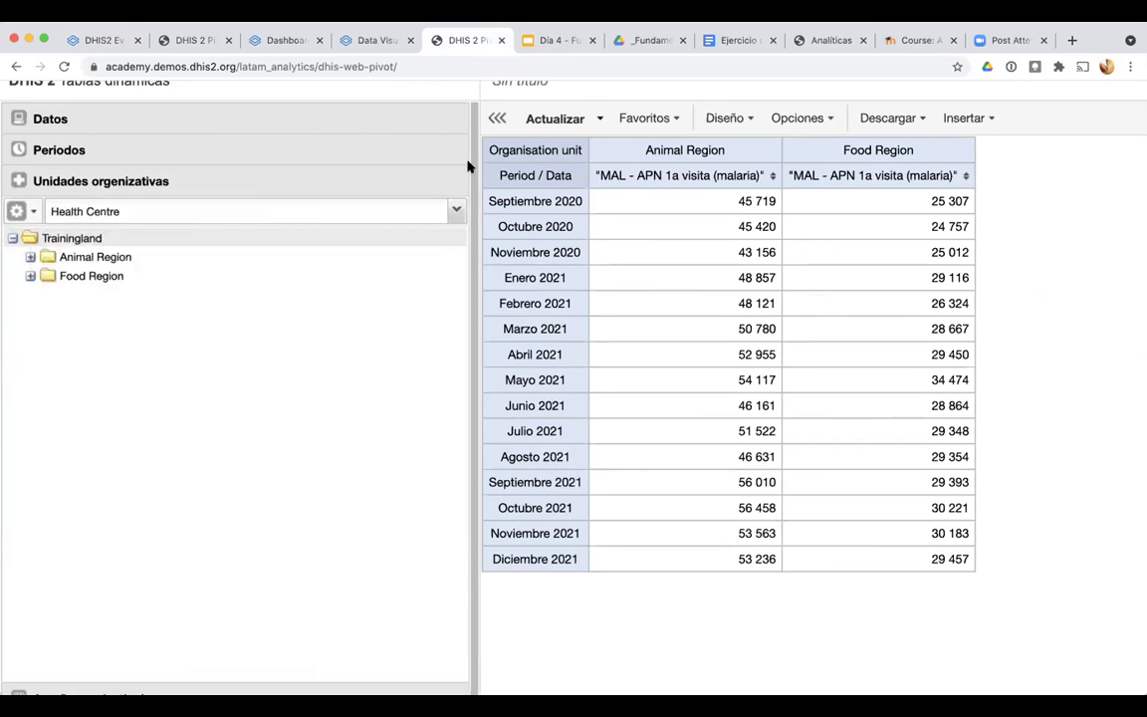
left_click(538, 114)
scroll(597, 381, "right", 2)
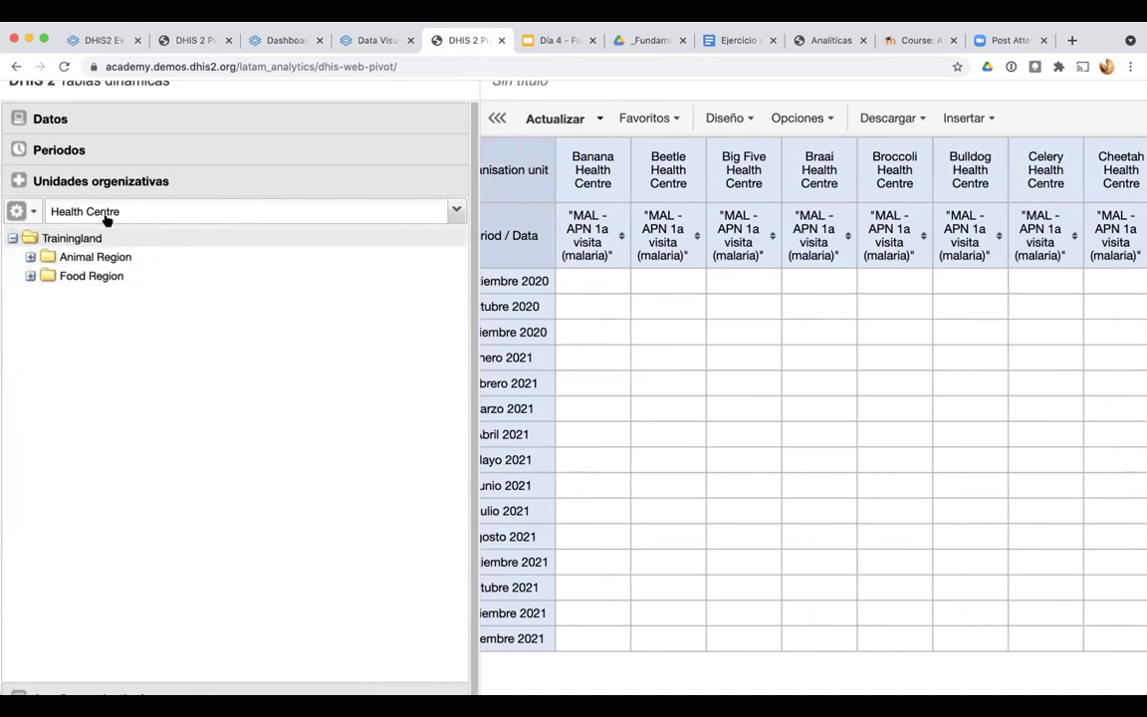
scroll(744, 261, "right", 1)
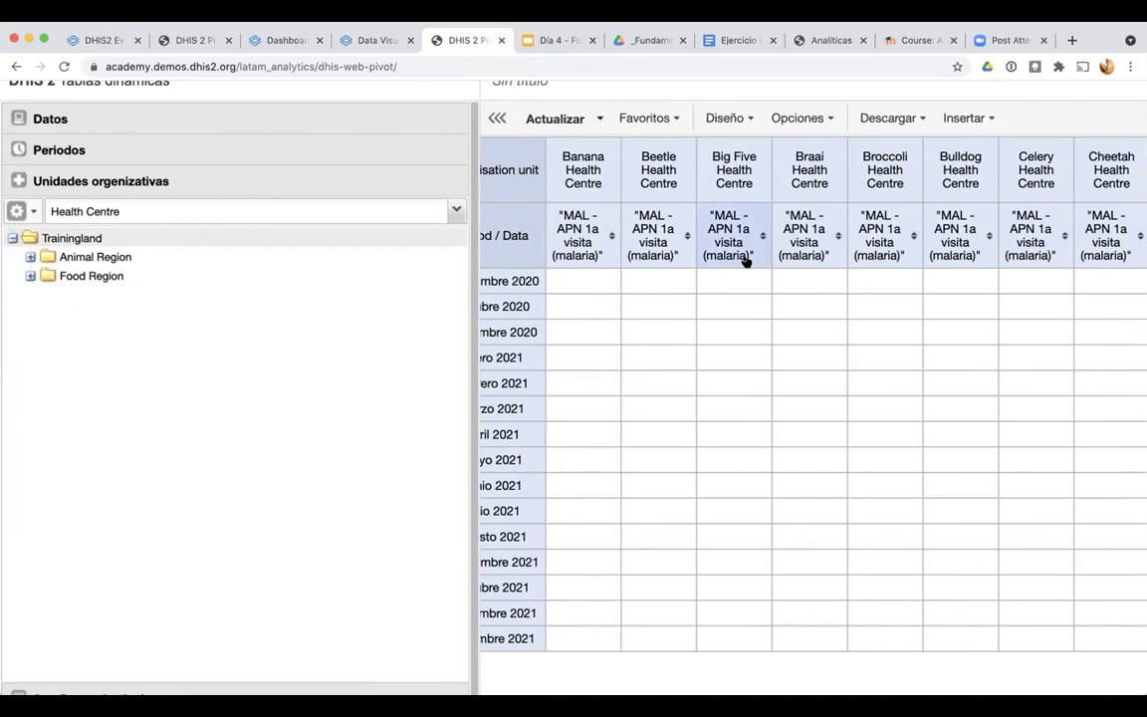
Place Datos above Organisation units in the column dimensions of the table layout and update the table
scroll(745, 261, "down", 3)
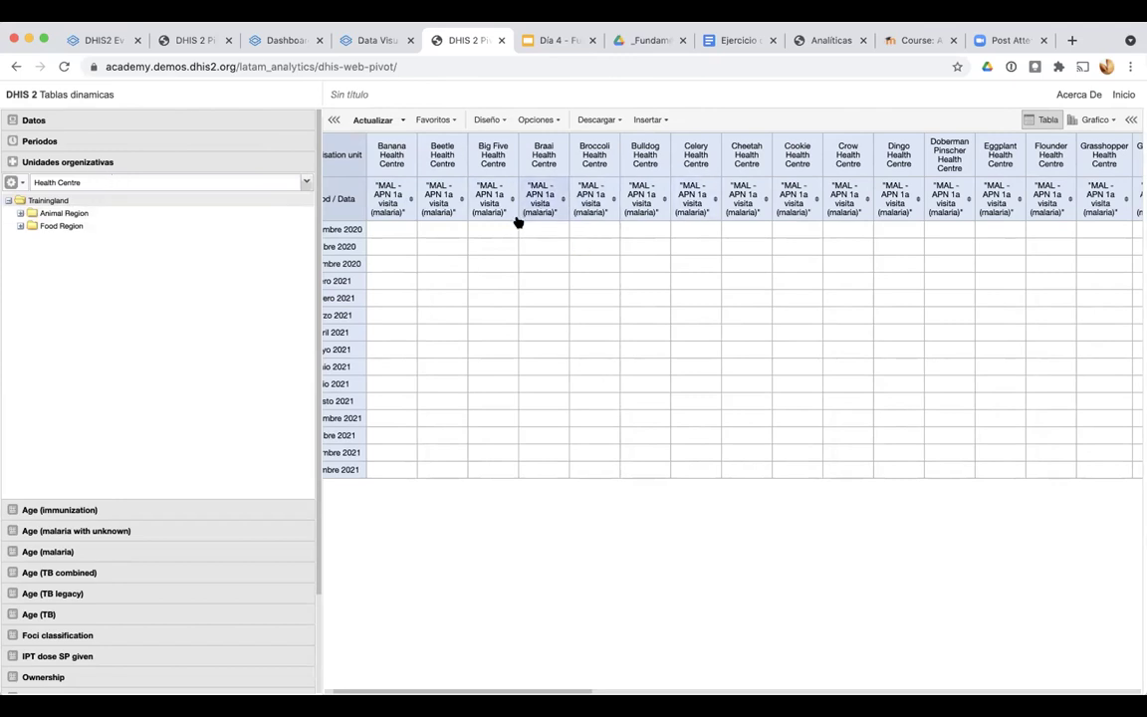
left_click(488, 119)
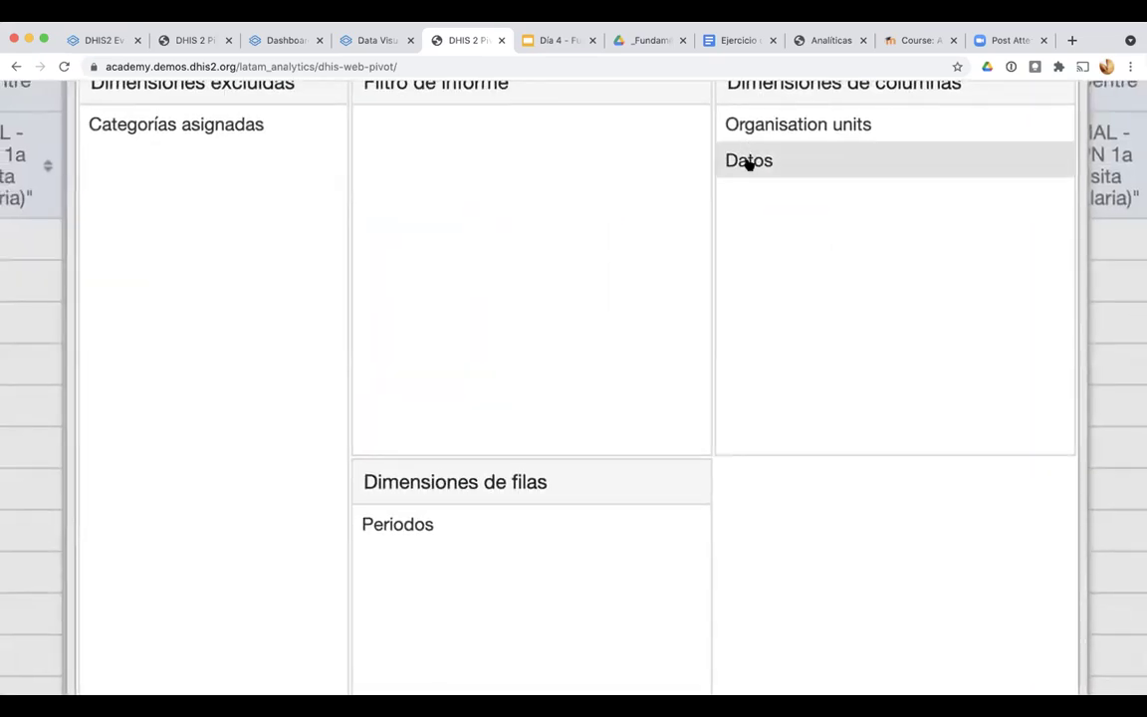
left_click_drag(749, 163, 752, 119)
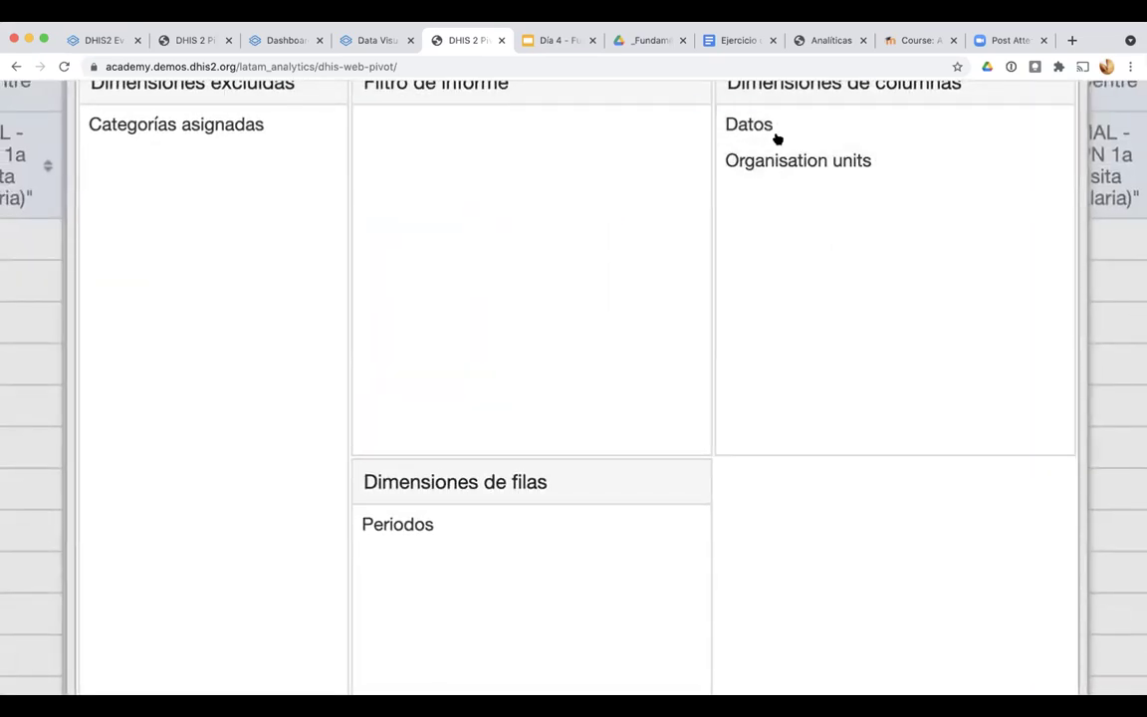
scroll(773, 233, "down", 5)
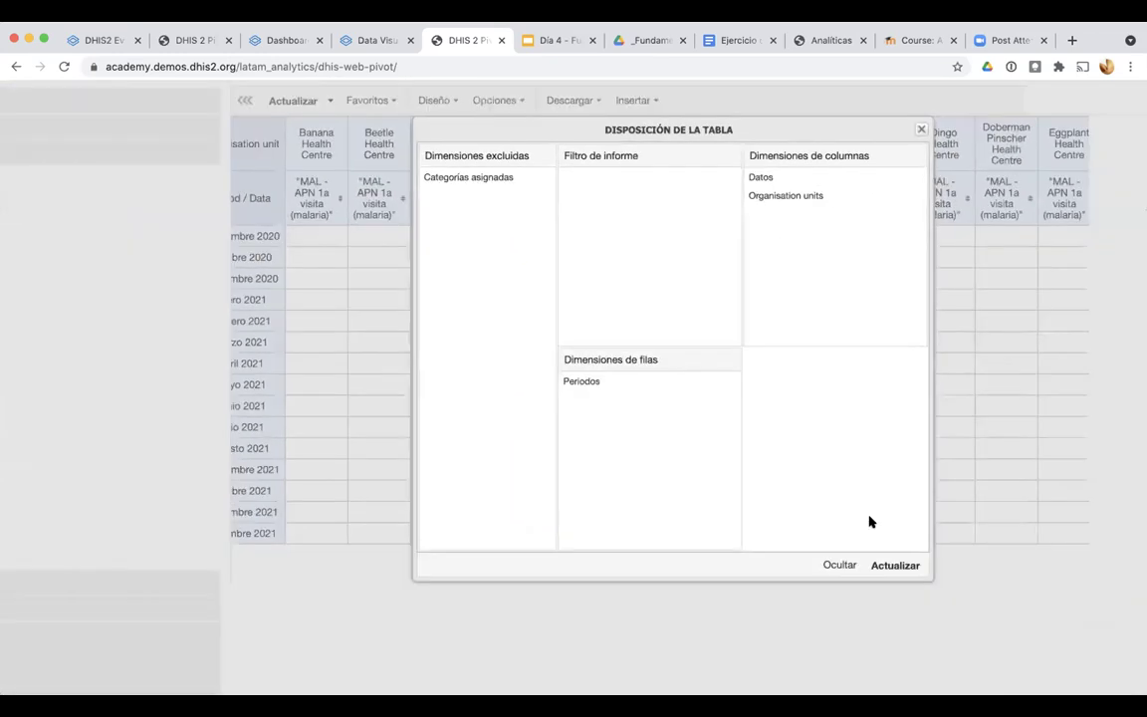
left_click(893, 567)
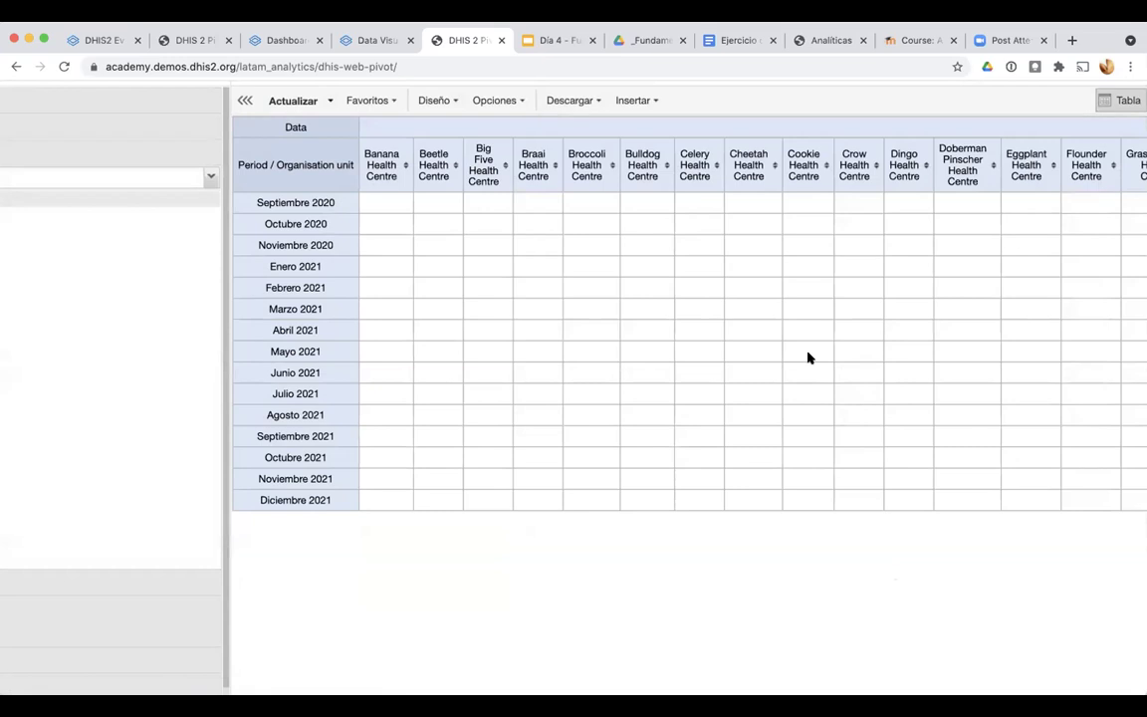
Examine the Health Centre columns across the full width of the pivot table
scroll(807, 355, "right", 5)
scroll(808, 357, "right", 10)
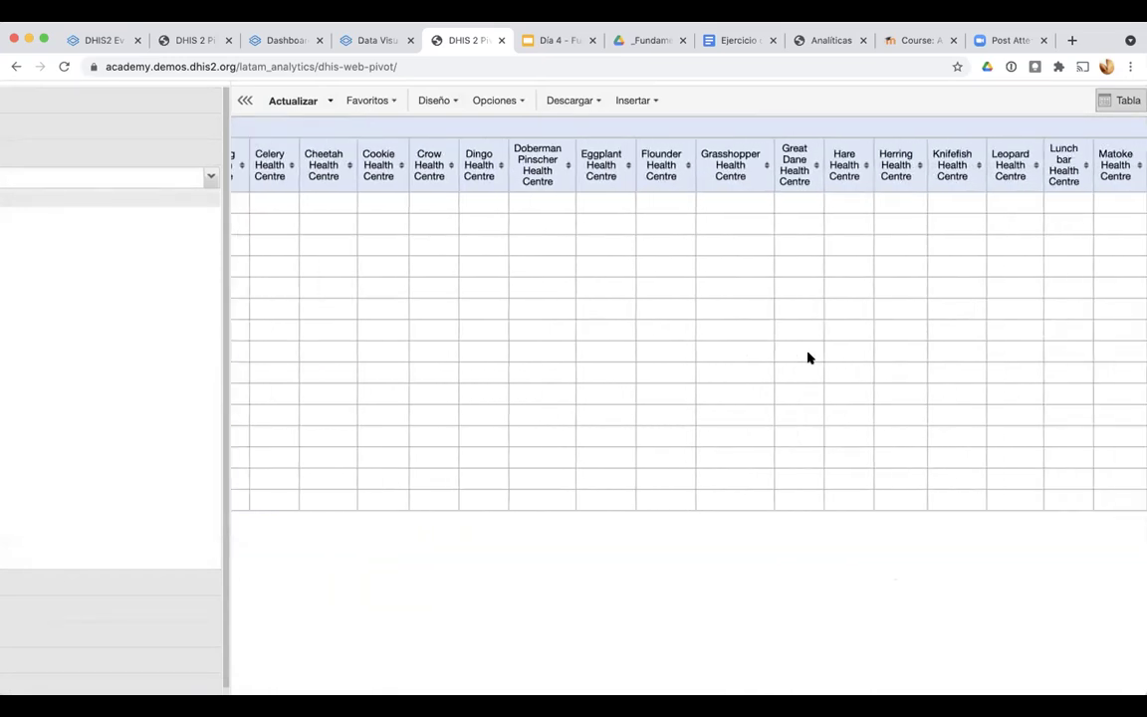
scroll(787, 169, "right", 1)
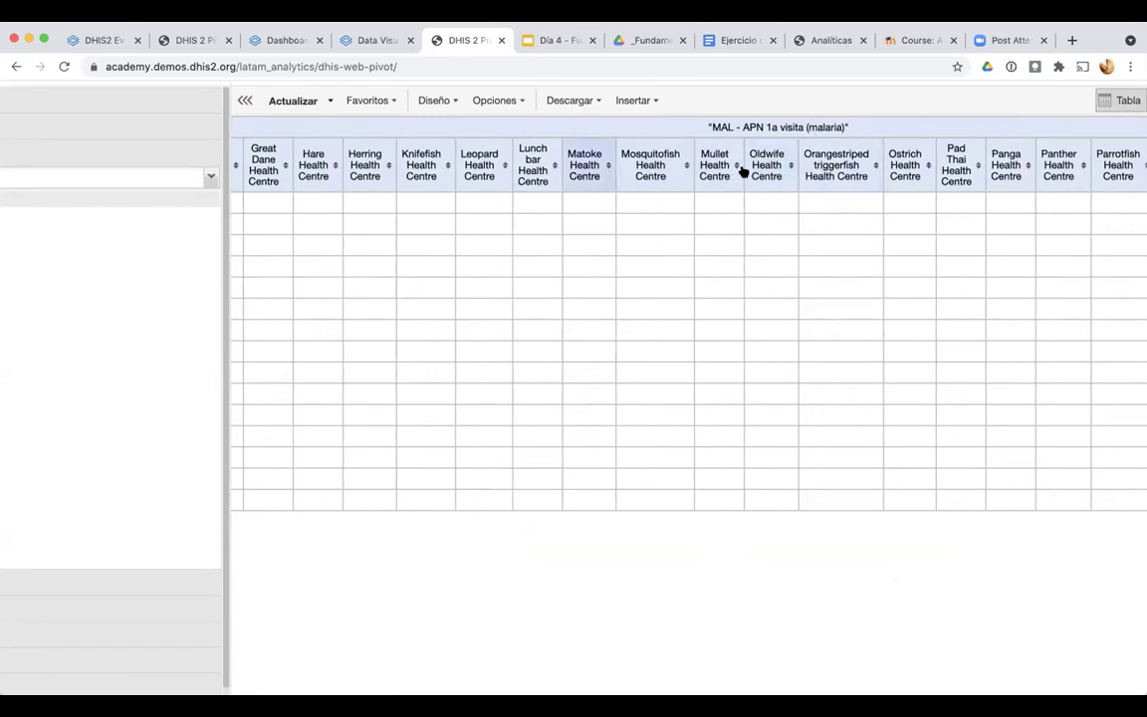
left_click(700, 179)
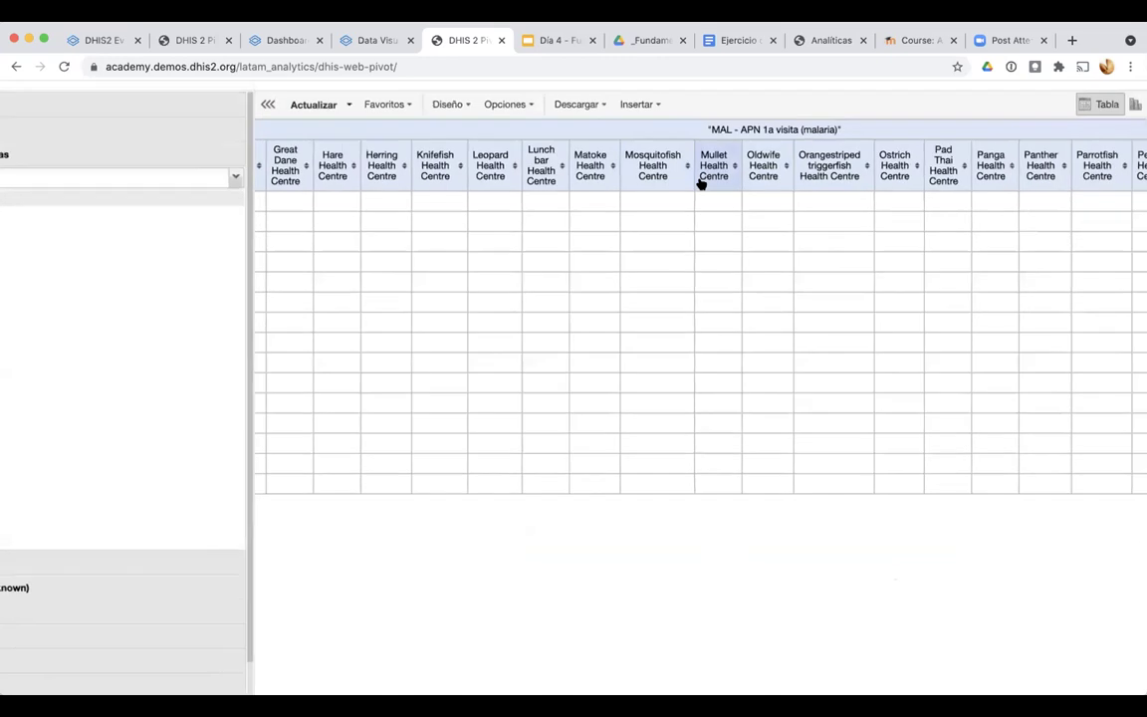
scroll(743, 297, "right", 10)
scroll(743, 297, "right", 10)
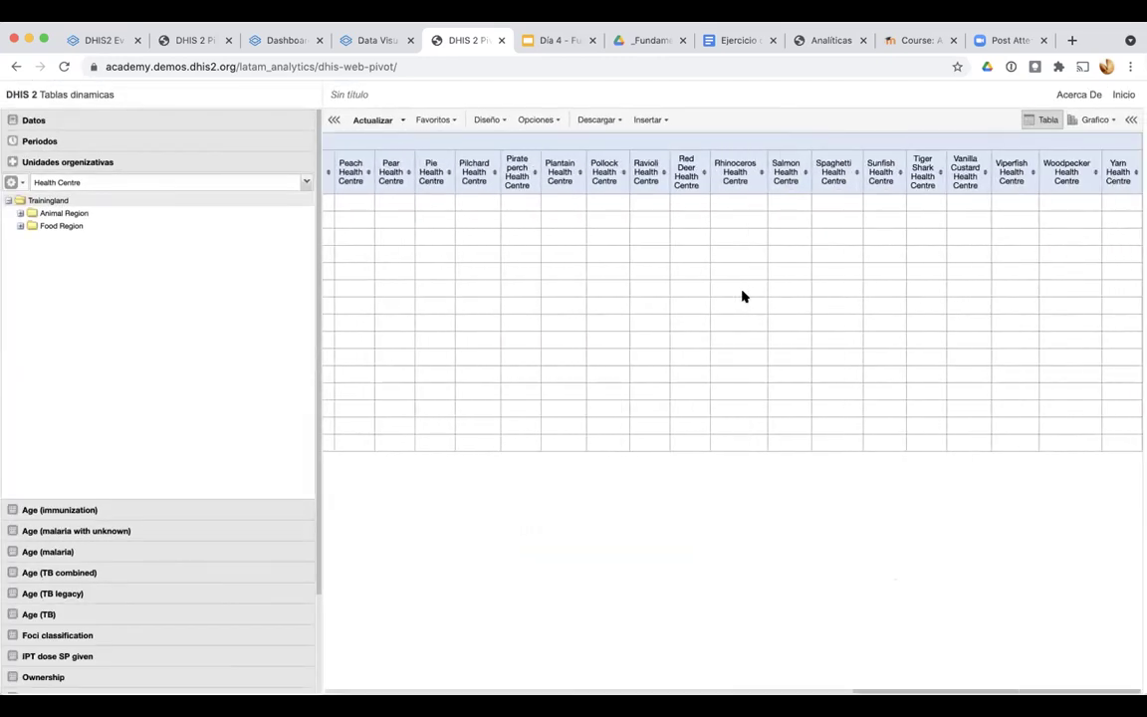
scroll(743, 297, "left", 15)
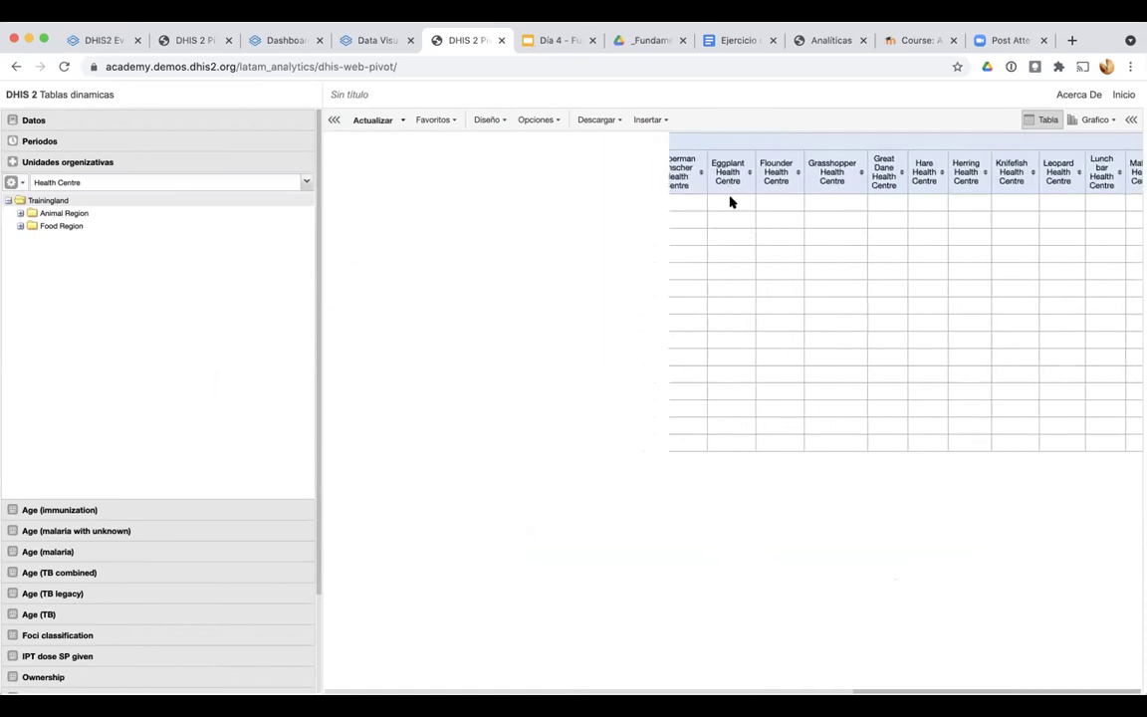
scroll(584, 265, "left", 5)
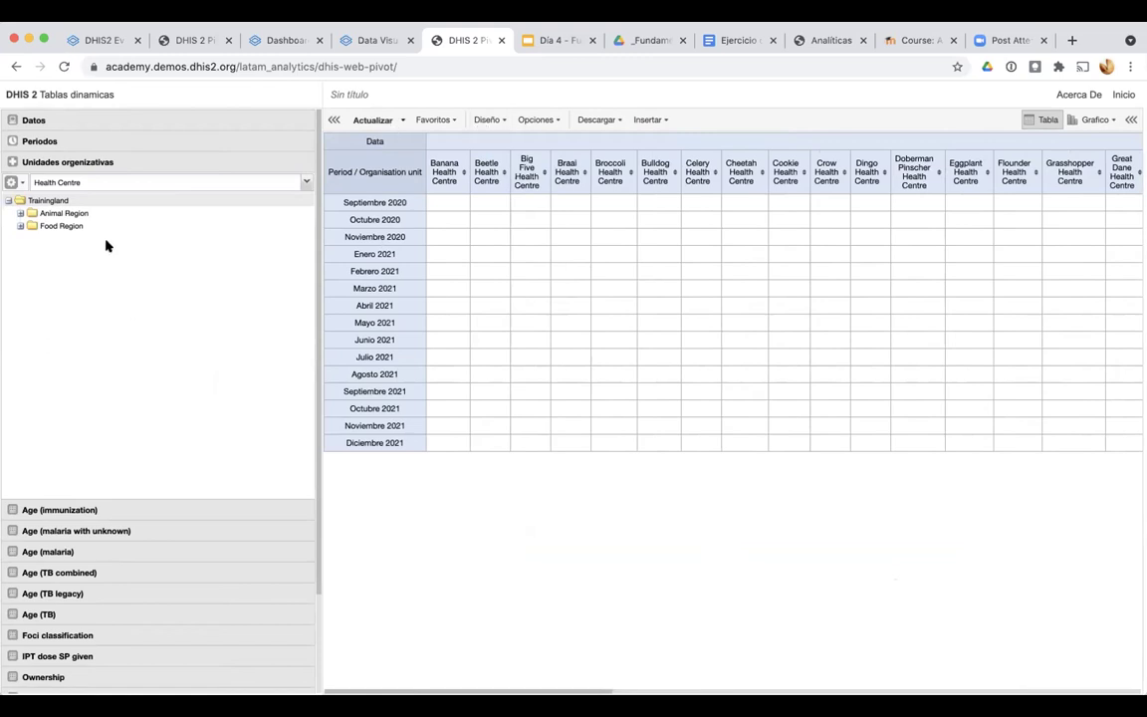
Change the organisation unit selection mode from groups to Seleccionar unidades organizativas
left_click(67, 182)
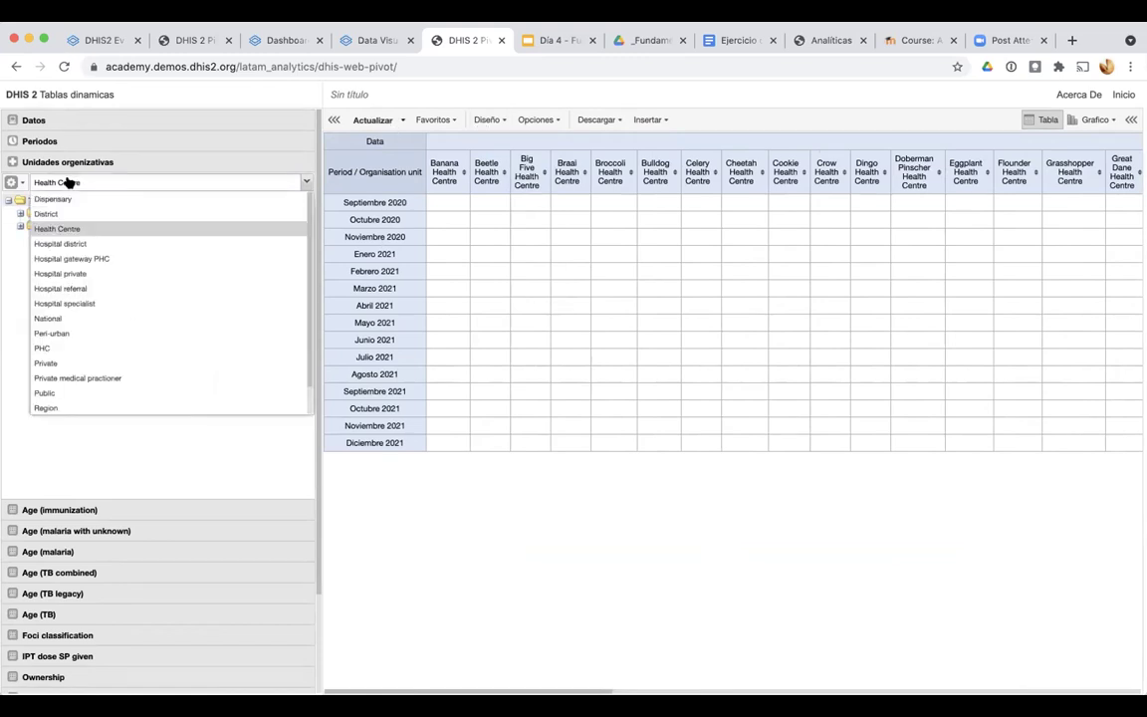
left_click(13, 184)
left_click(13, 184)
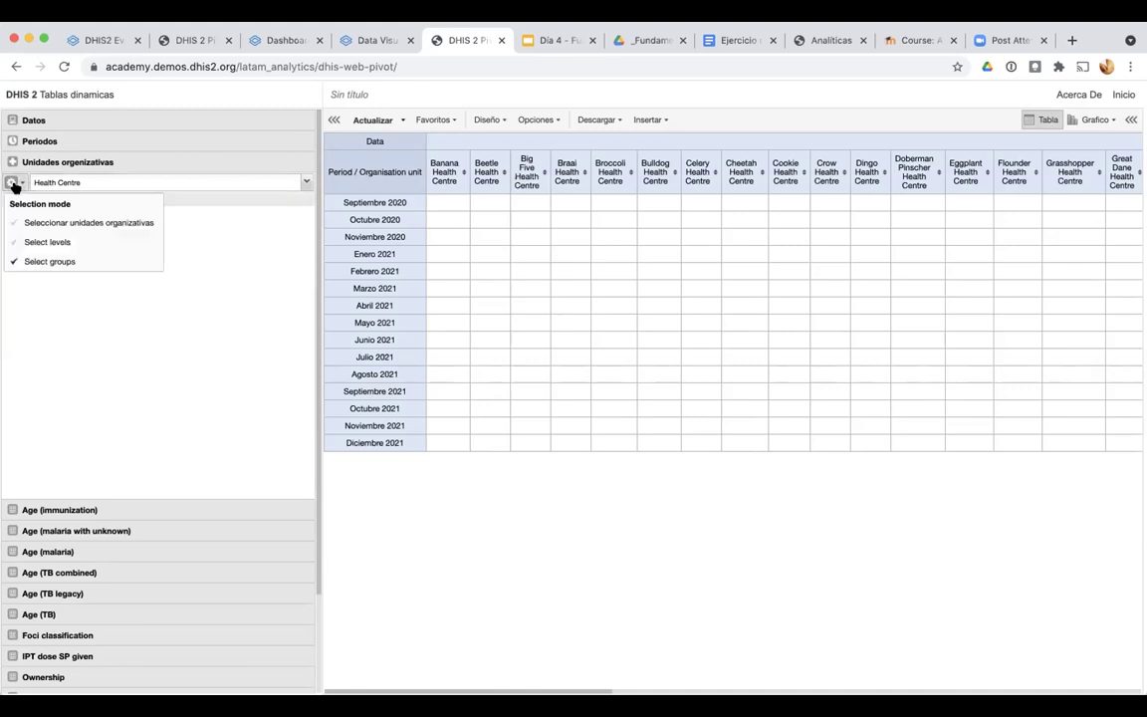
left_click(37, 222)
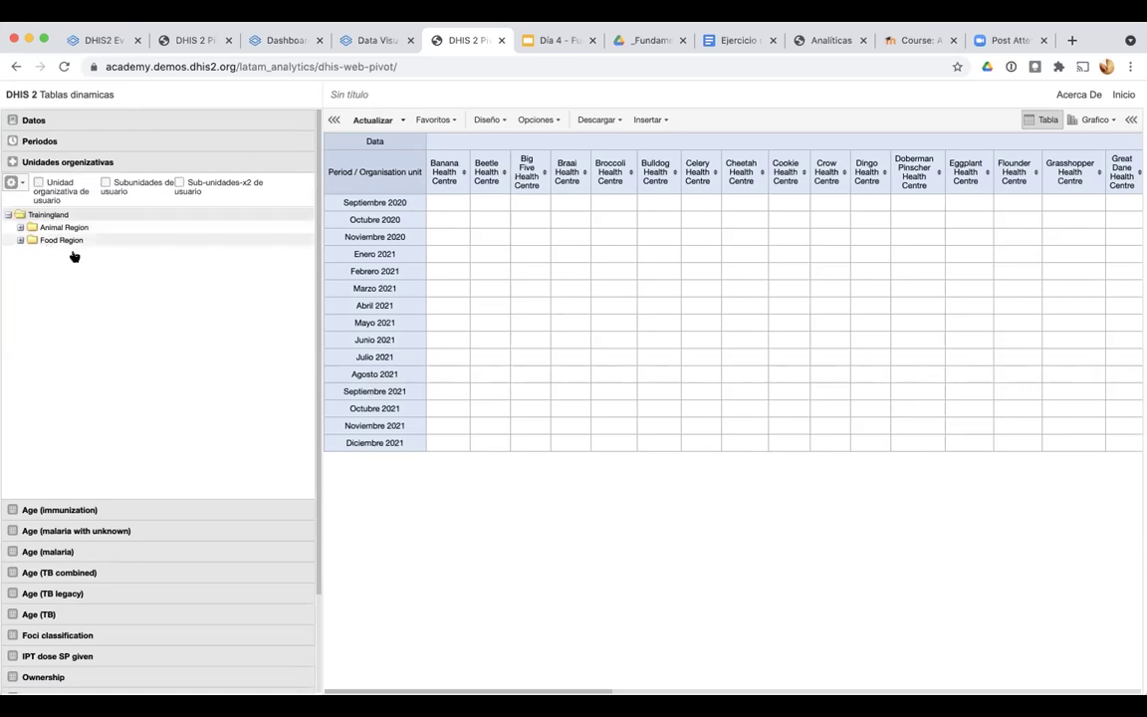
Enable Unidad organizativa de usuario as the organisation unit selection for the pivot table
scroll(66, 264, "up", 5)
scroll(73, 257, "left", 3)
scroll(85, 249, "up", 3)
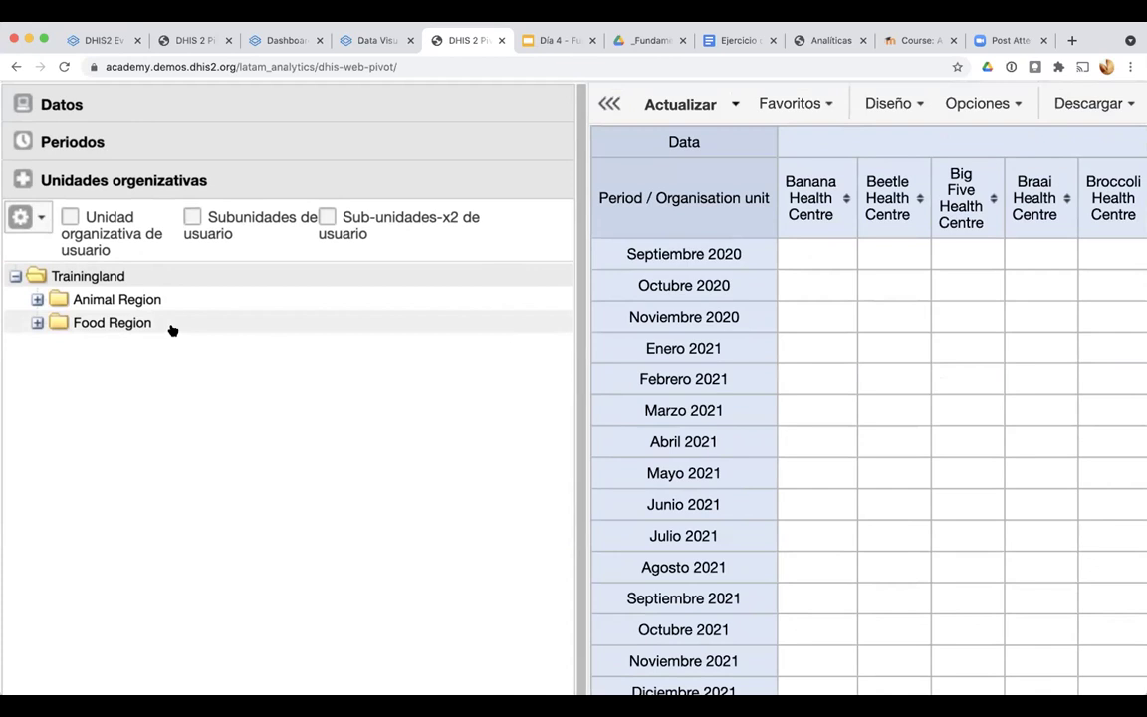
left_click(70, 218)
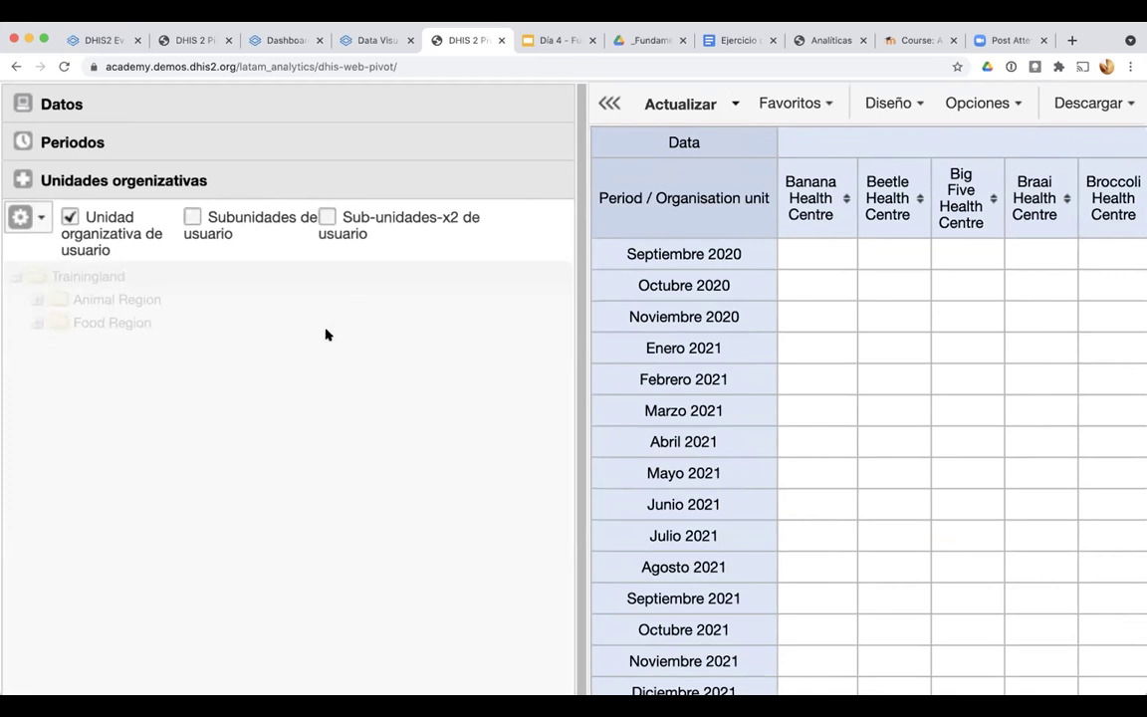
key("super+minus")
key("super+minus")
key("super+minus")
key("super+minus")
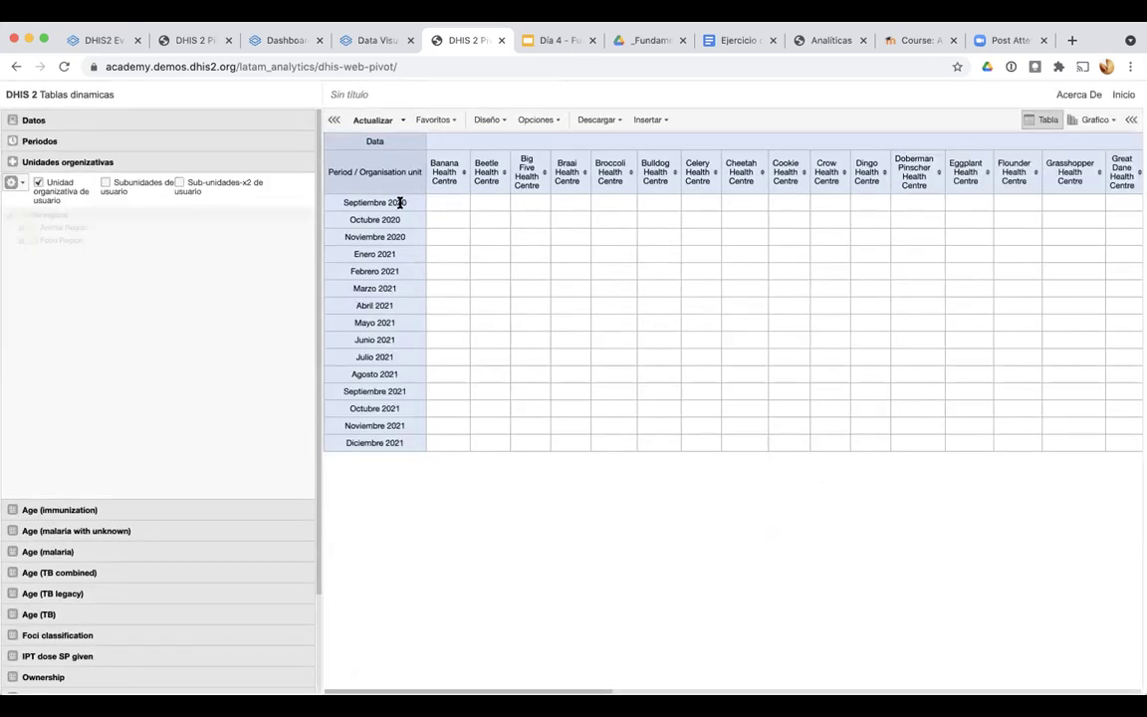
Update the pivot table with the user's organisation unit as the selection and check the resulting column
left_click(376, 121)
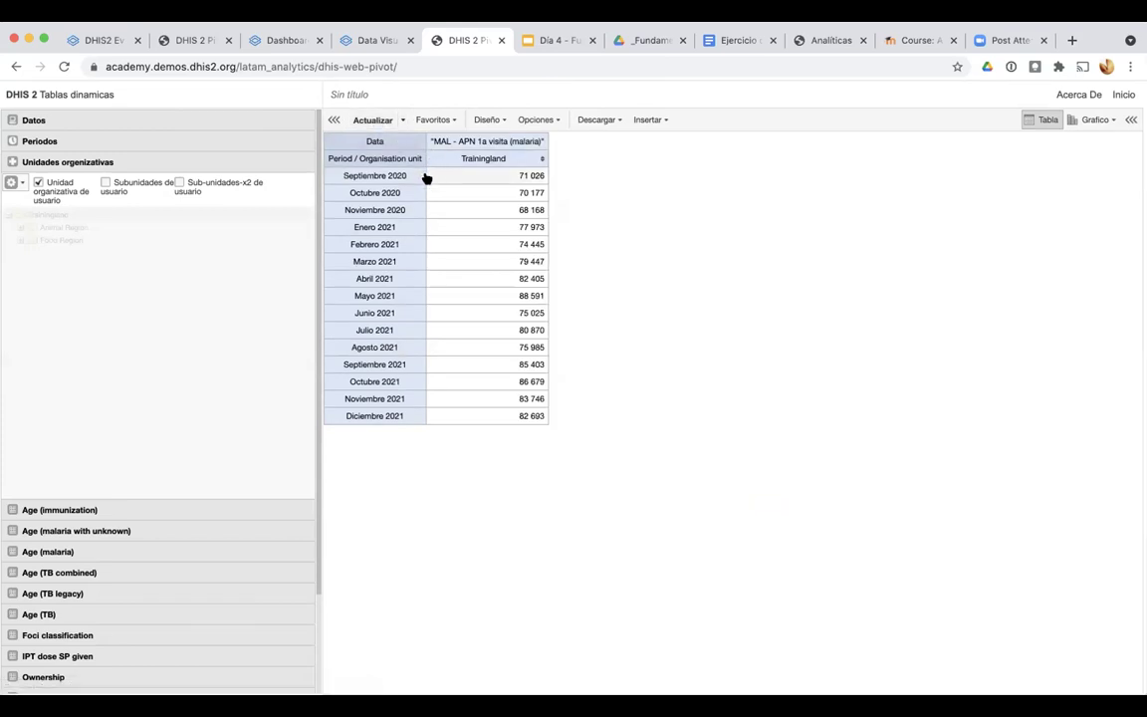
scroll(426, 177, "up", 5)
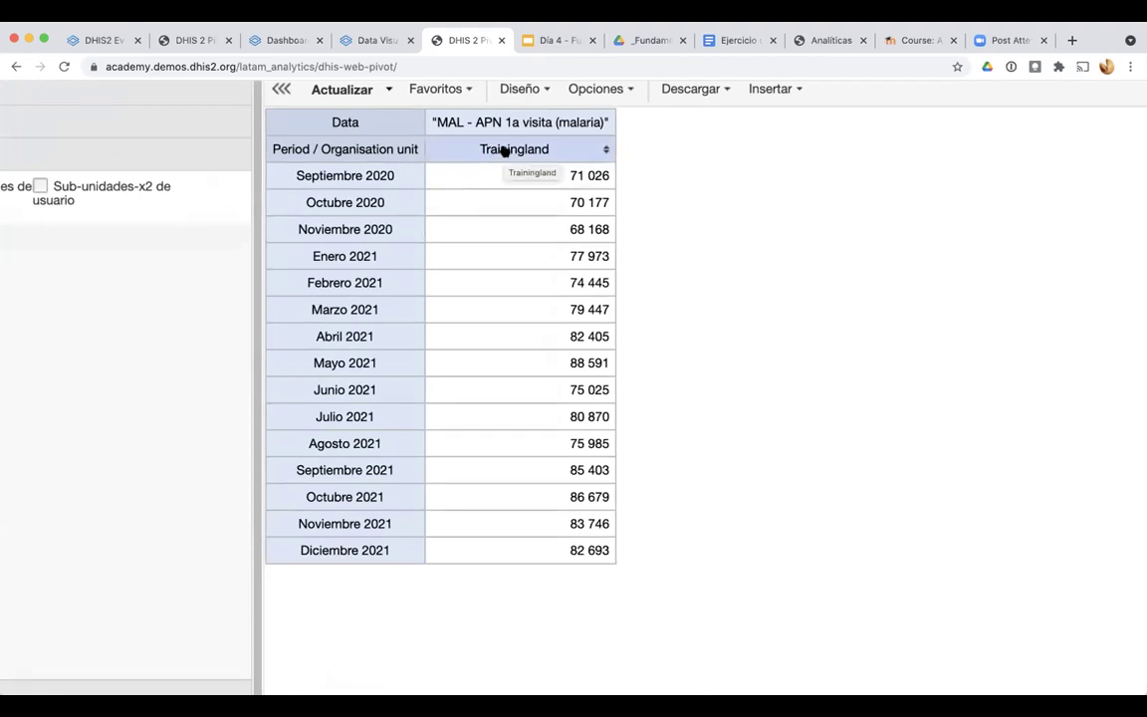
scroll(349, 230, "down", 5)
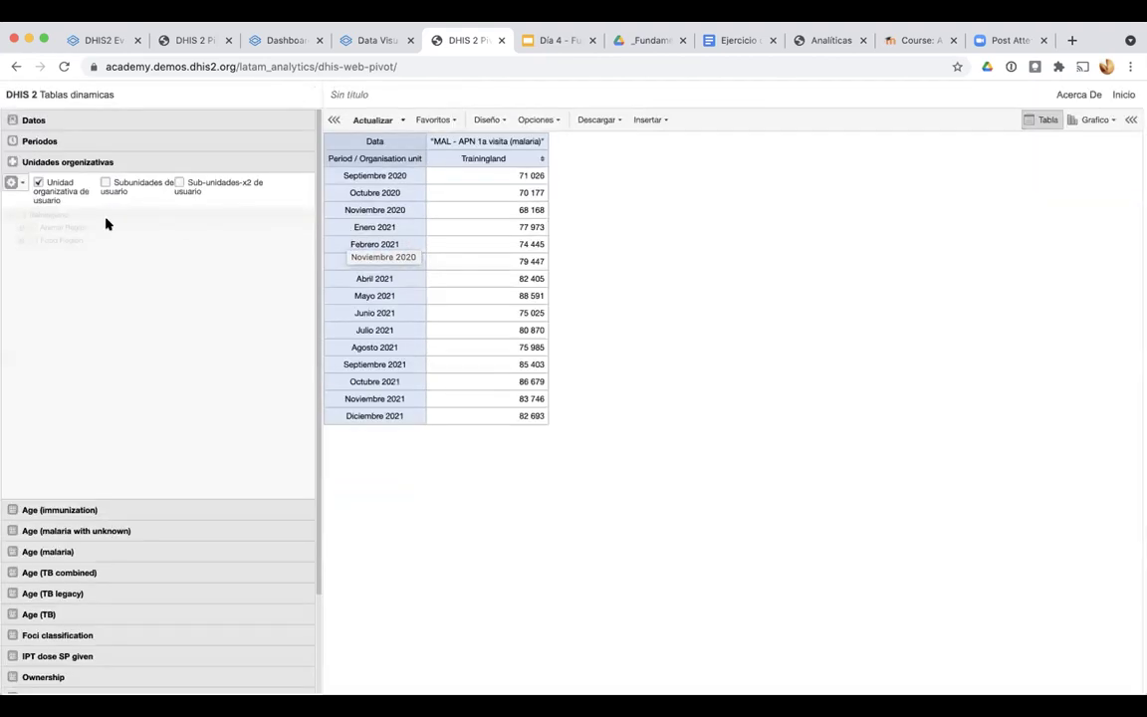
Replace Unidad organizativa de usuario with Subunidades de usuario and update the pivot table
left_click(37, 183)
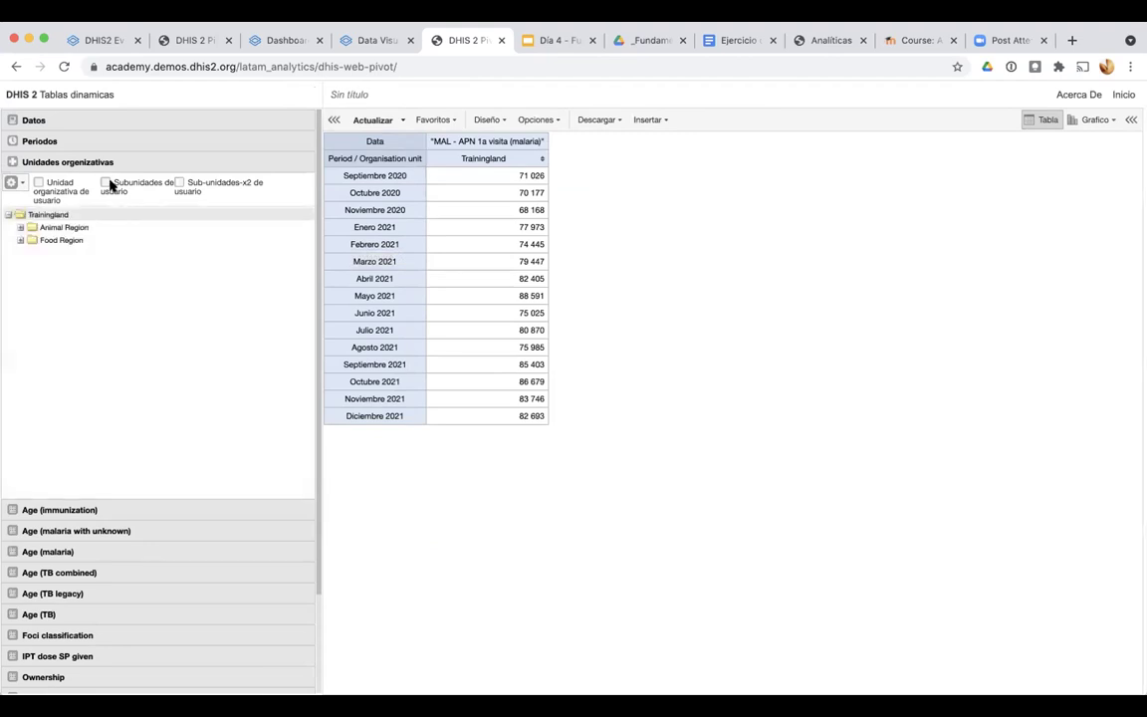
scroll(107, 183, "up", 5)
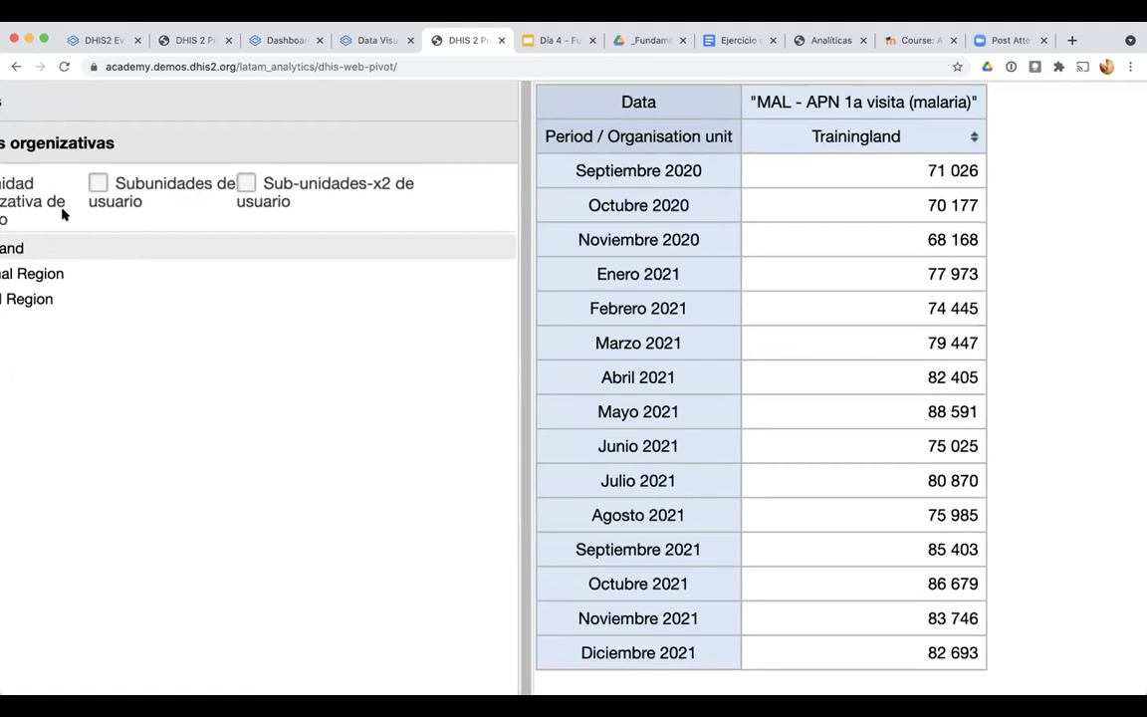
left_click(97, 184)
scroll(111, 298, "left", 5)
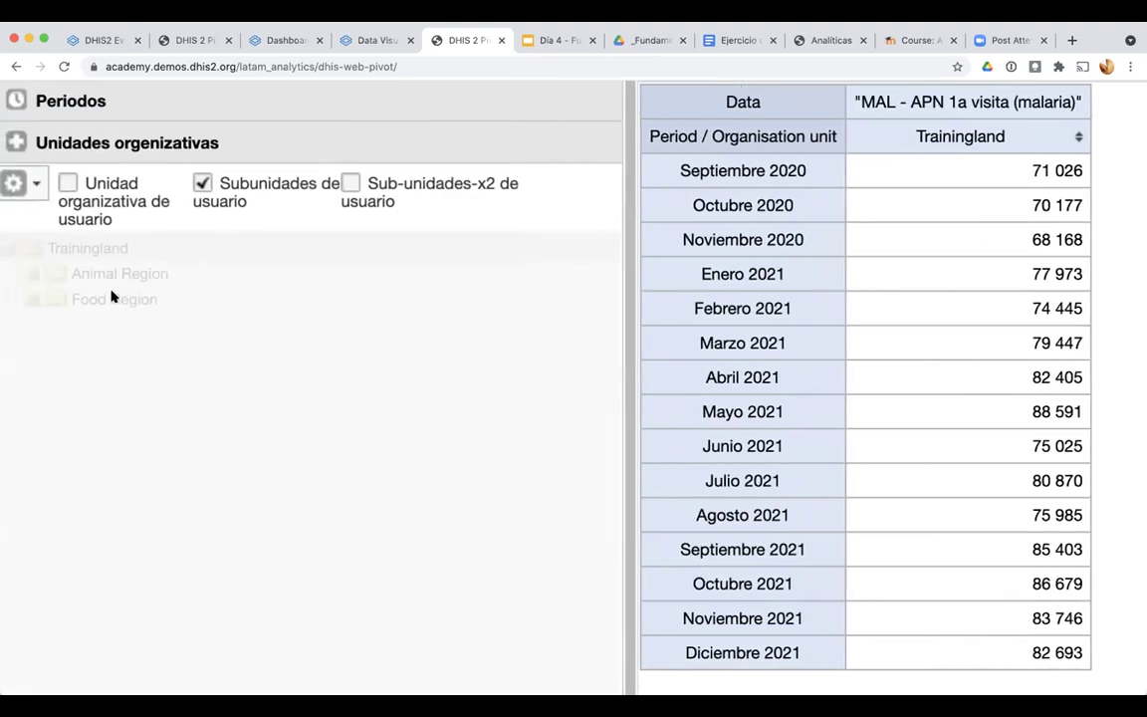
scroll(239, 337, "right", 3)
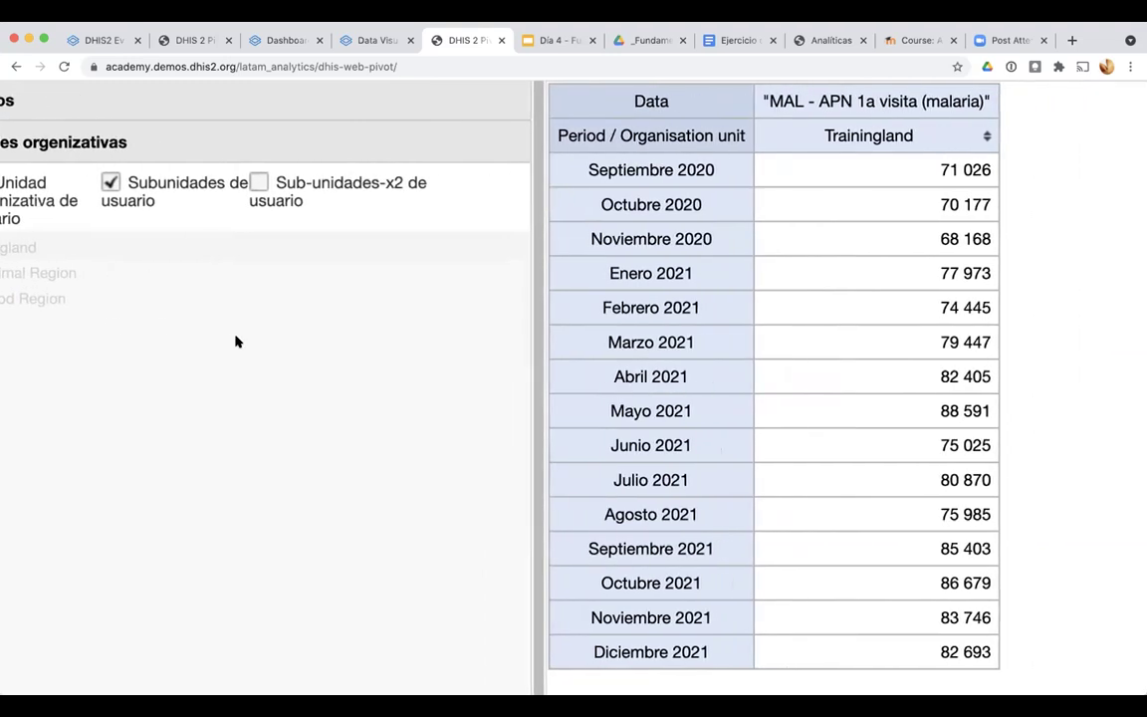
scroll(235, 341, "down", 5)
left_click(372, 122)
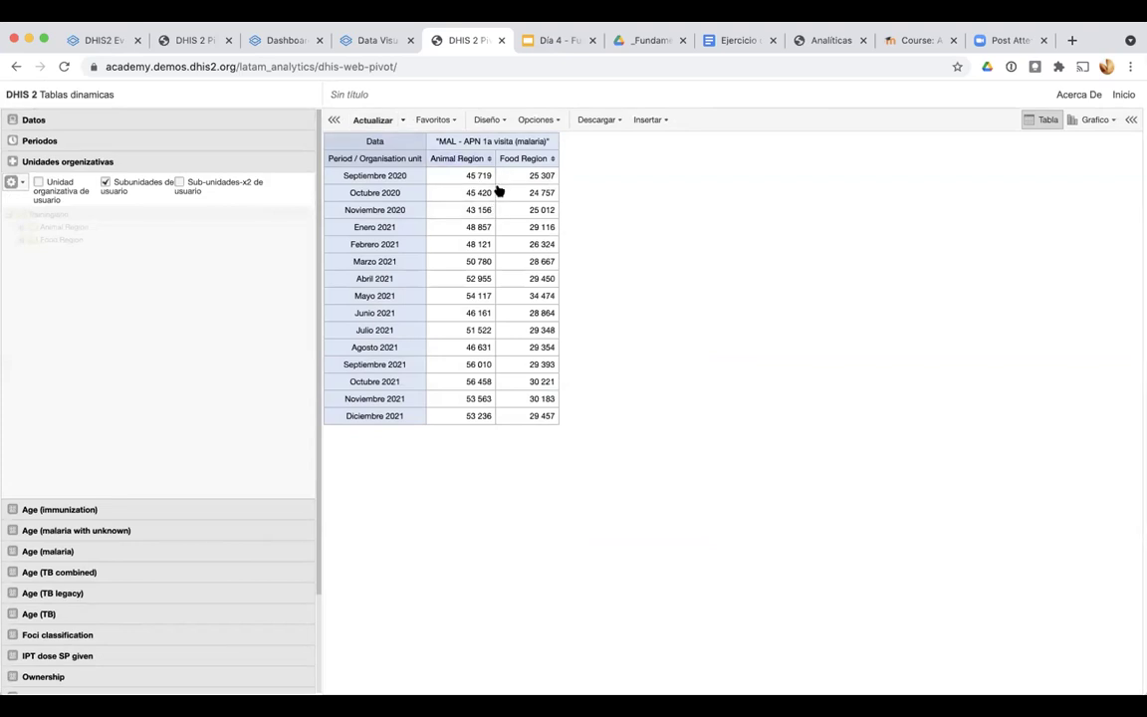
scroll(499, 191, "up", 5)
scroll(499, 191, "up", 2)
scroll(508, 164, "up", 2)
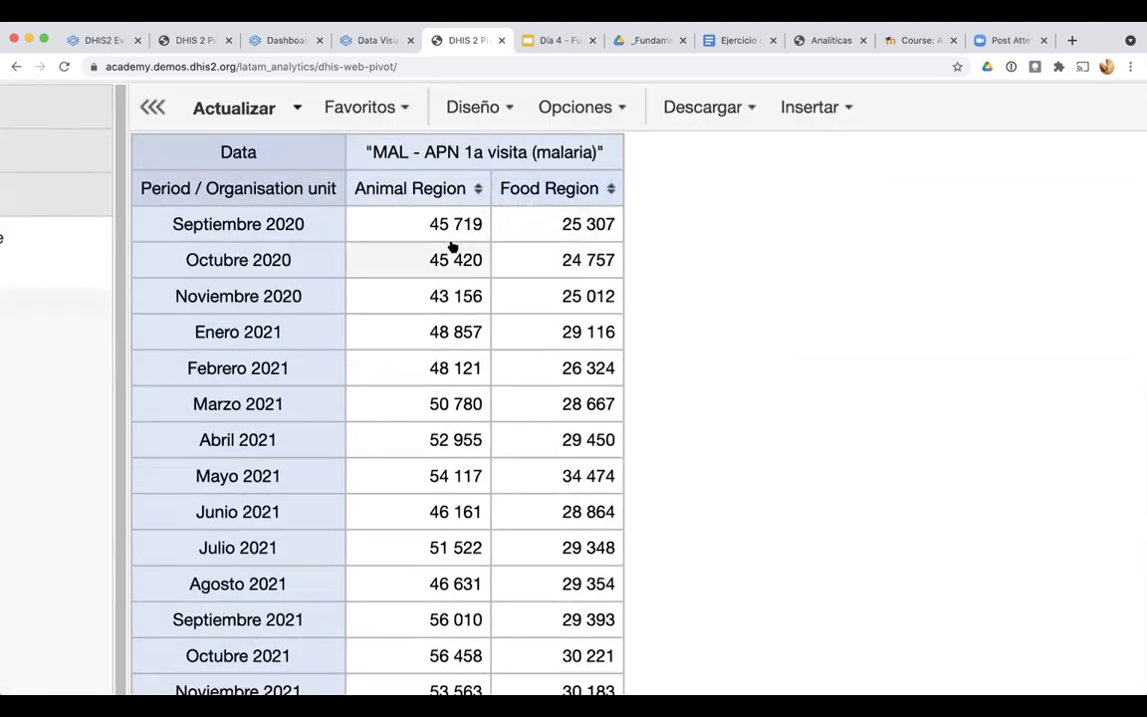
Switch the selection from Subunidades de usuario to Sub-unidades-x2 de usuario, expanding Animal Region in the tree, and update the table
scroll(450, 246, "left", 5)
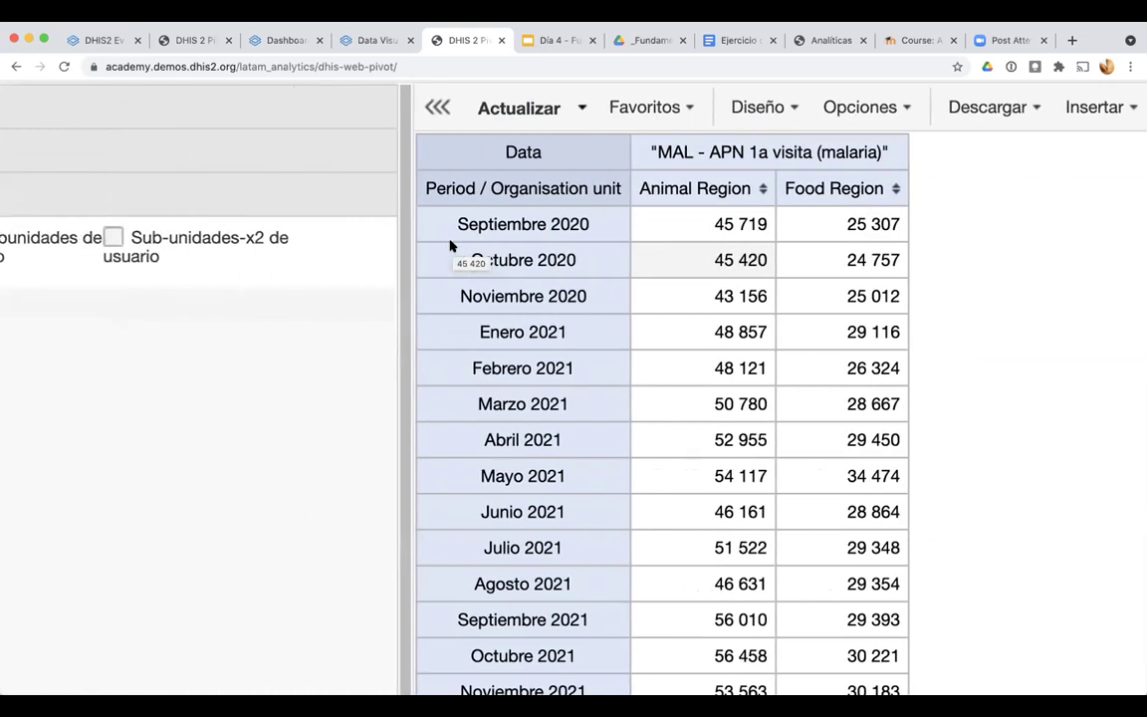
scroll(450, 246, "left", 3)
scroll(450, 246, "down", 5)
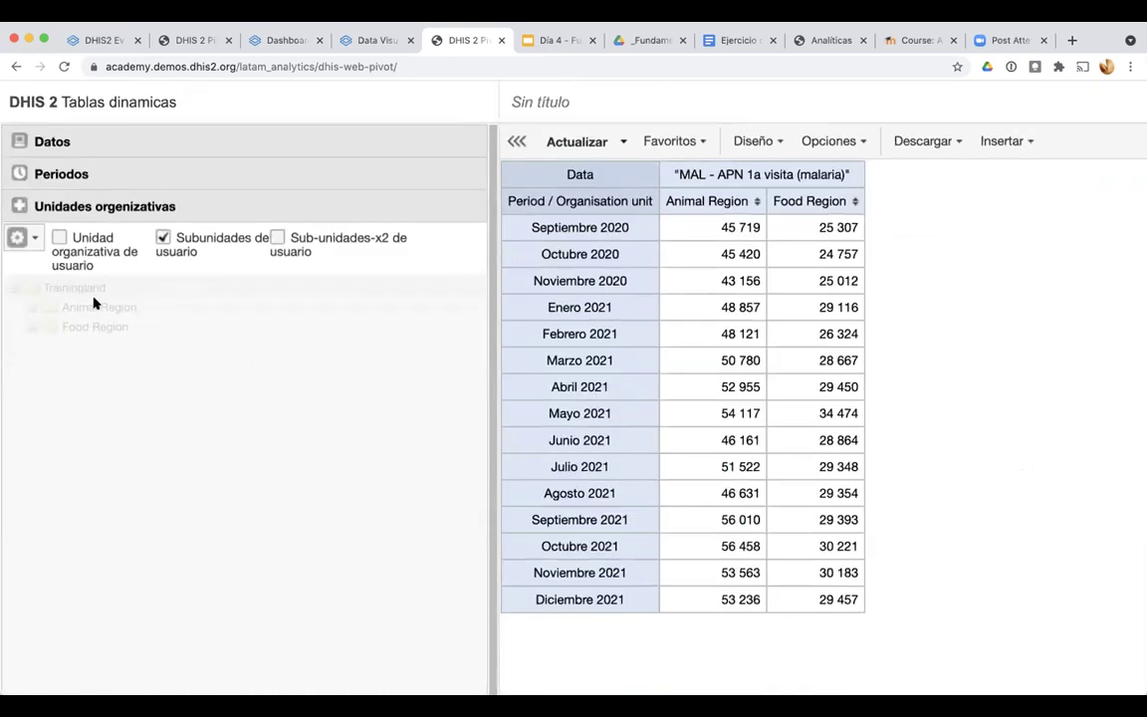
left_click(162, 237)
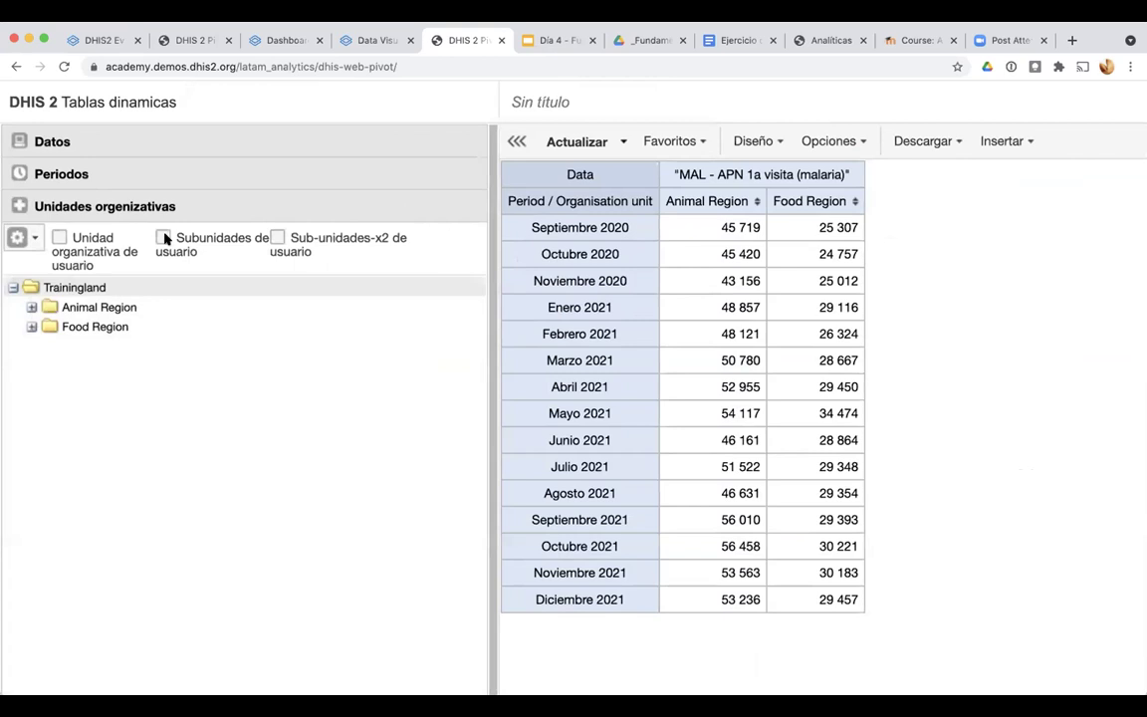
left_click(30, 308)
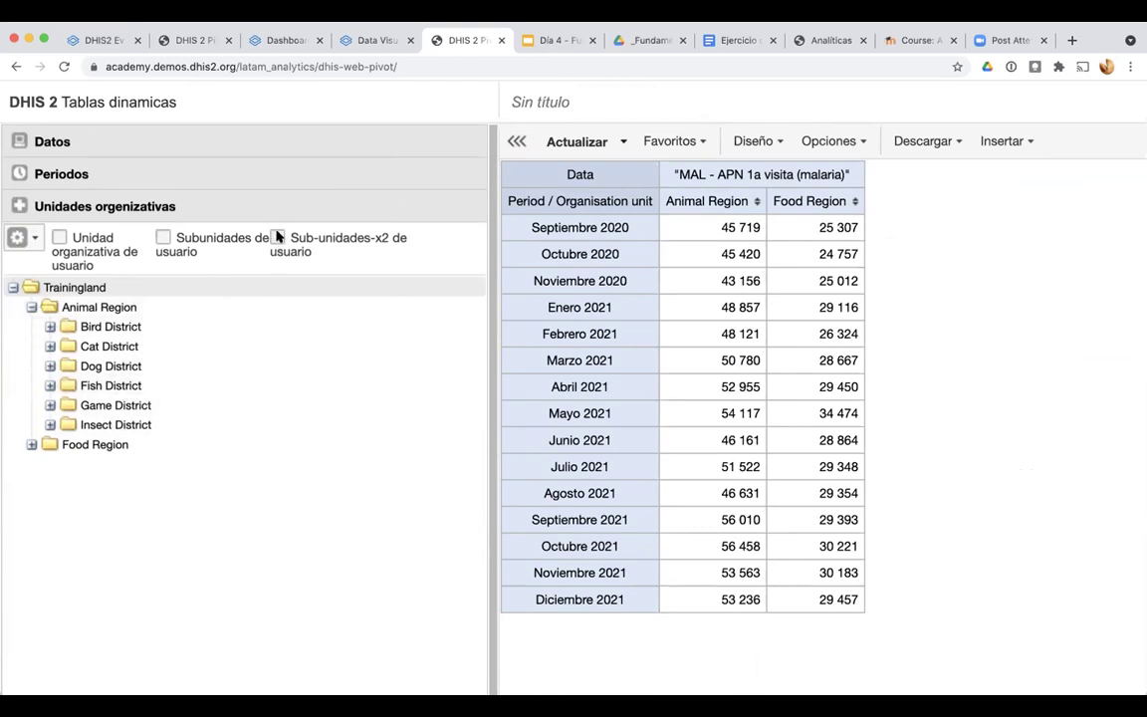
scroll(276, 236, "up", 5)
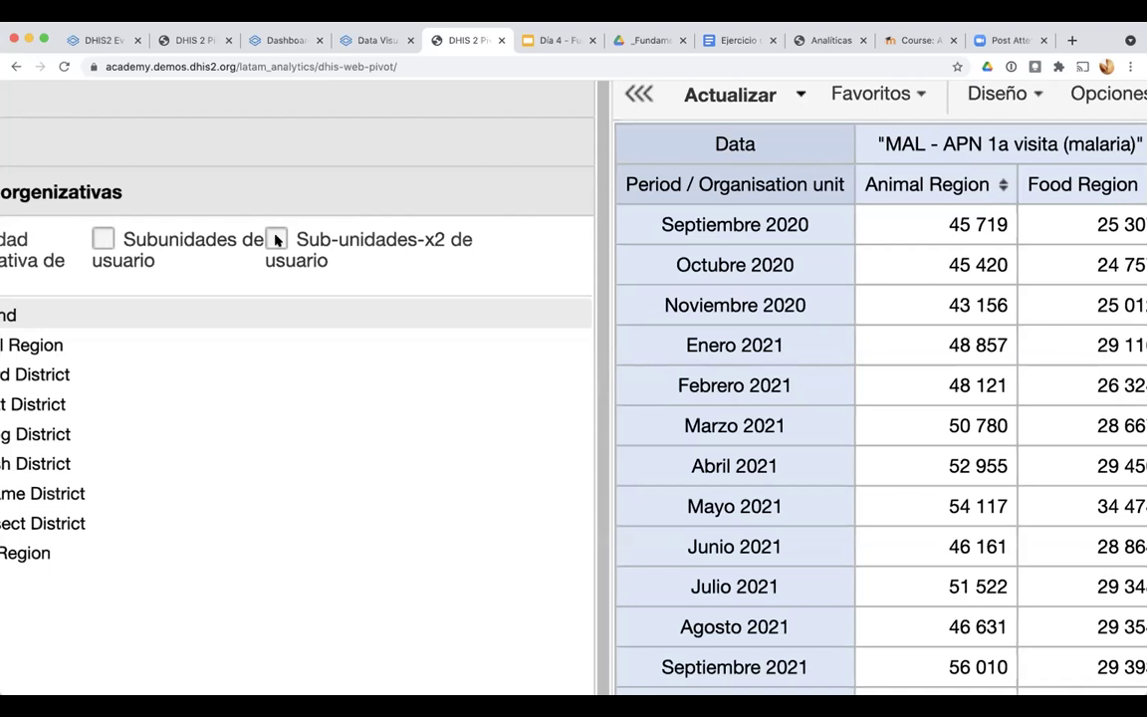
left_click(276, 240)
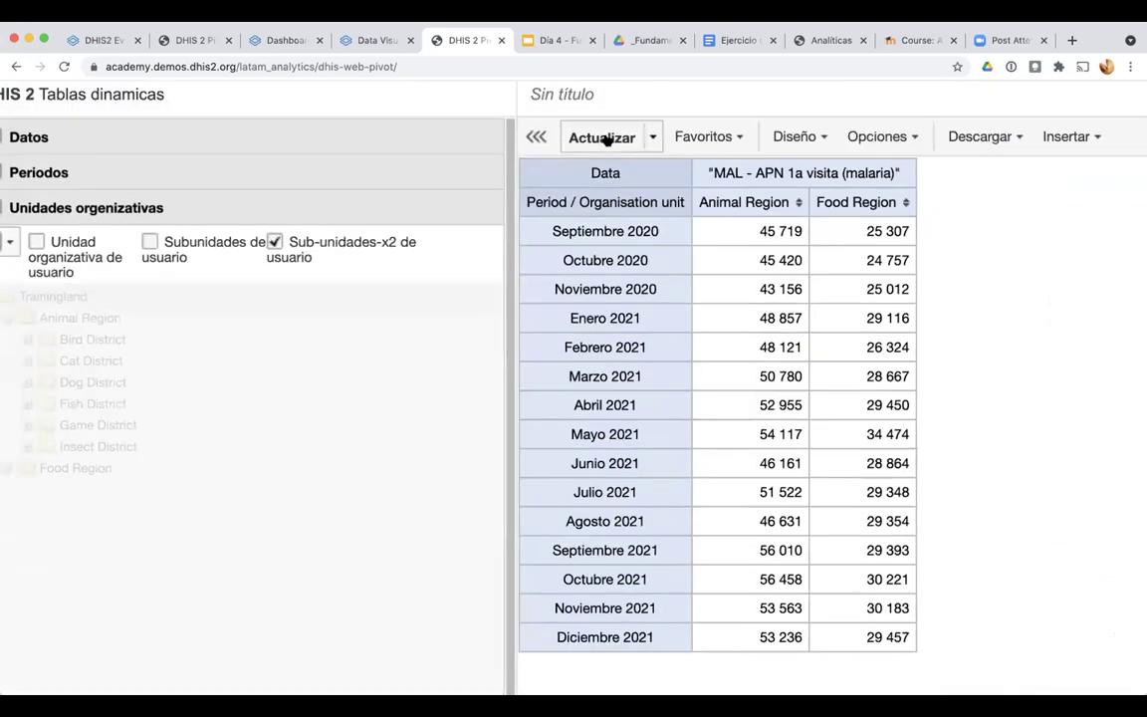
left_click(597, 138)
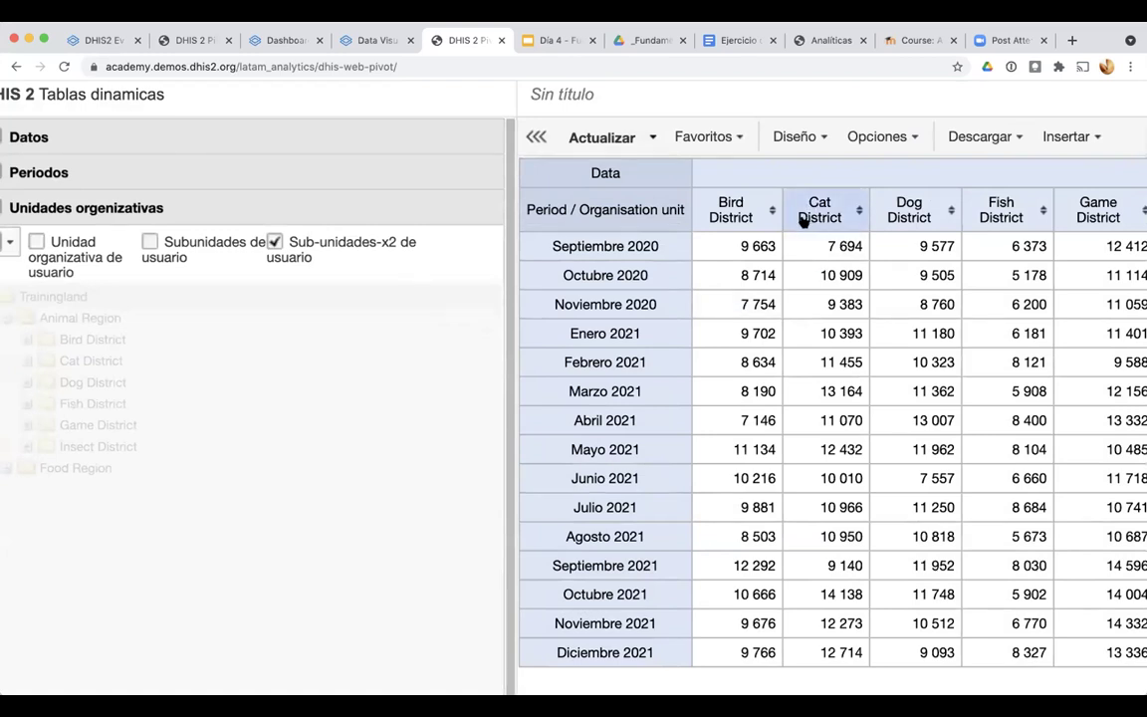
Enable Mostrar totales de columna and Mostrar totales de fila in the table options and update the table
scroll(803, 221, "down", 5)
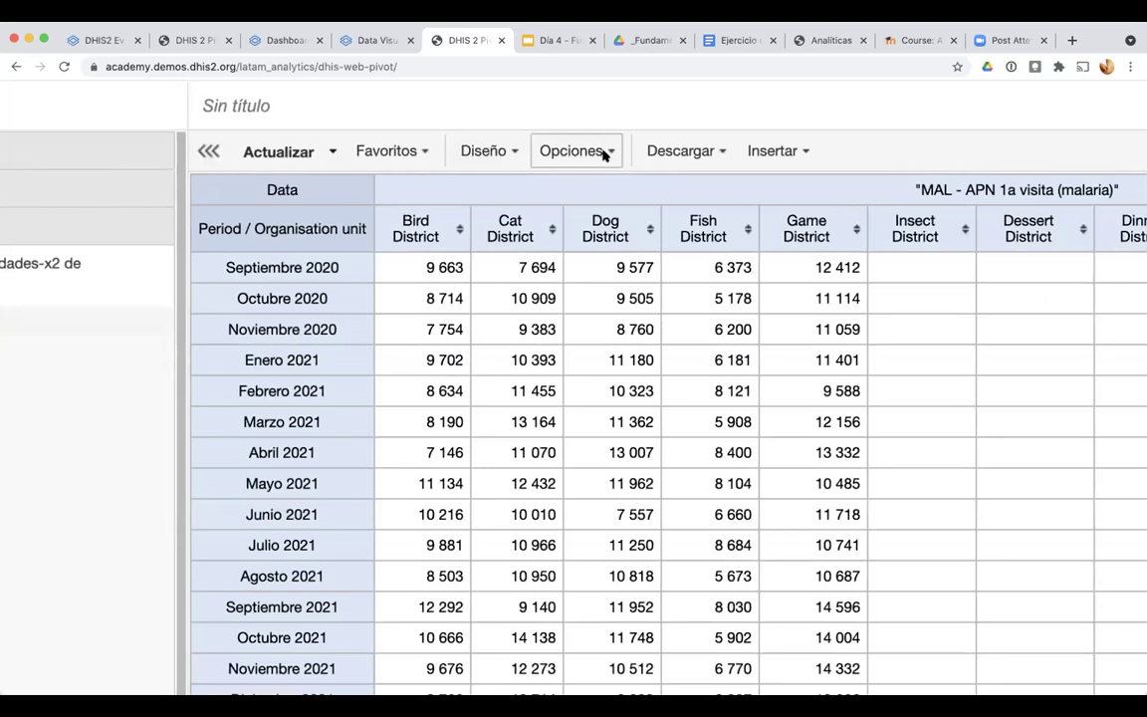
left_click(603, 152)
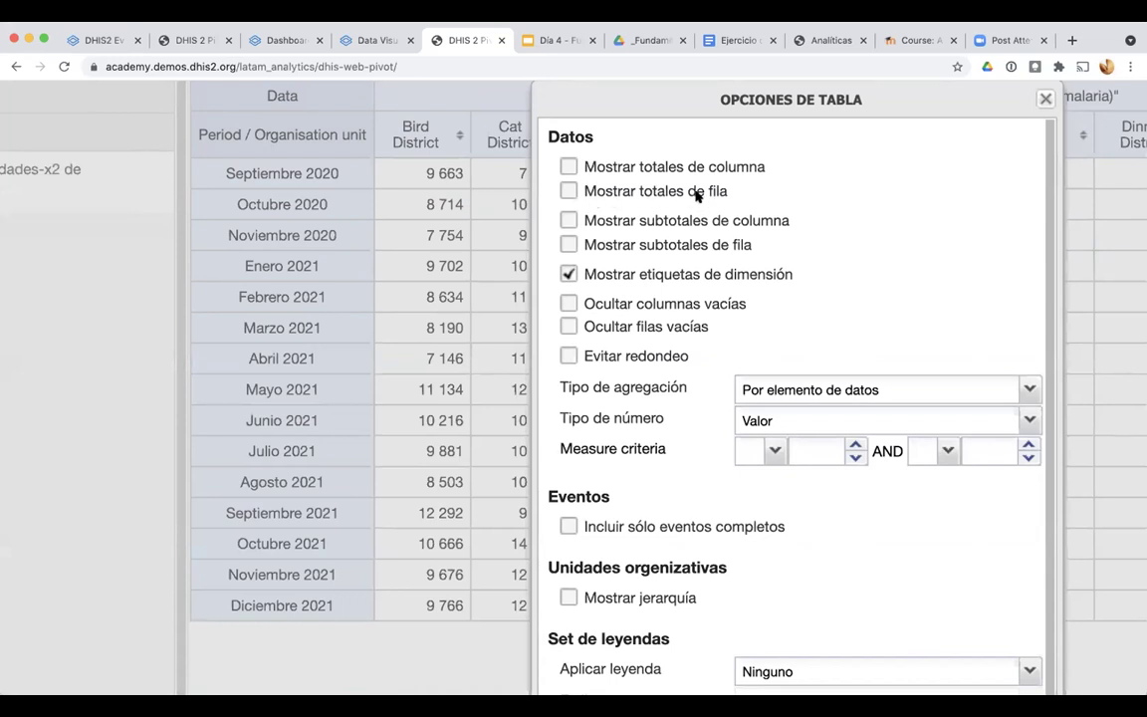
left_click(568, 167)
left_click(569, 192)
key("super+0")
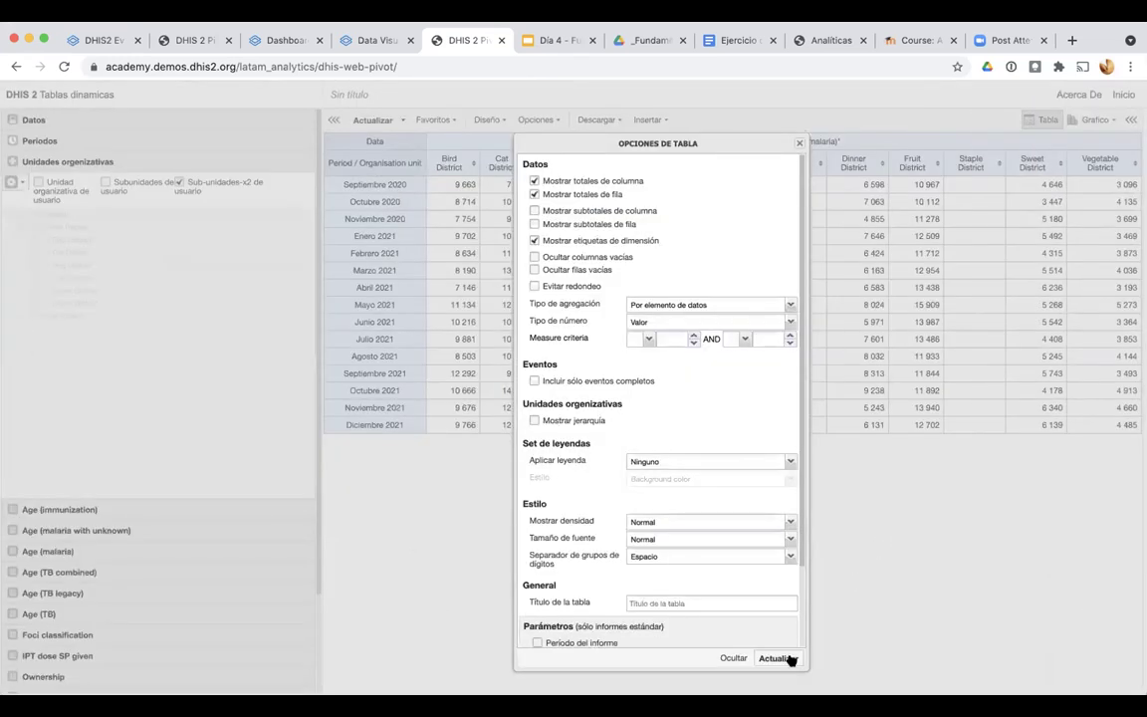
left_click(789, 658)
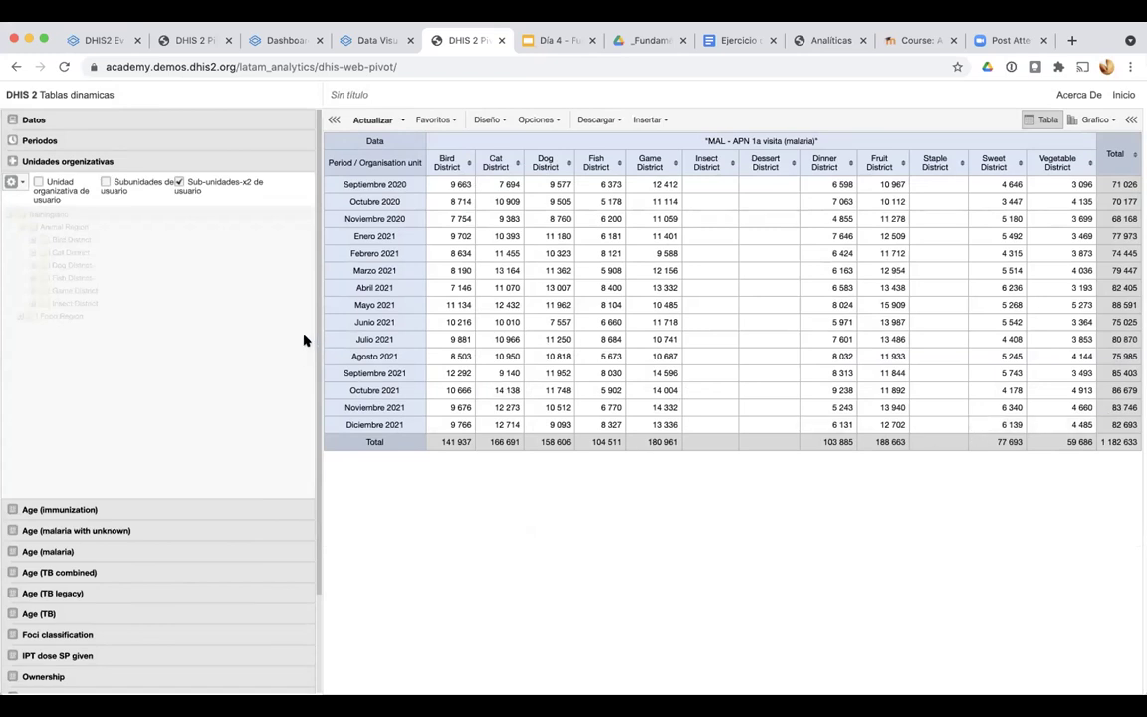
Enable Mostrar subtotales de fila in the table options and update the table
left_click(539, 117)
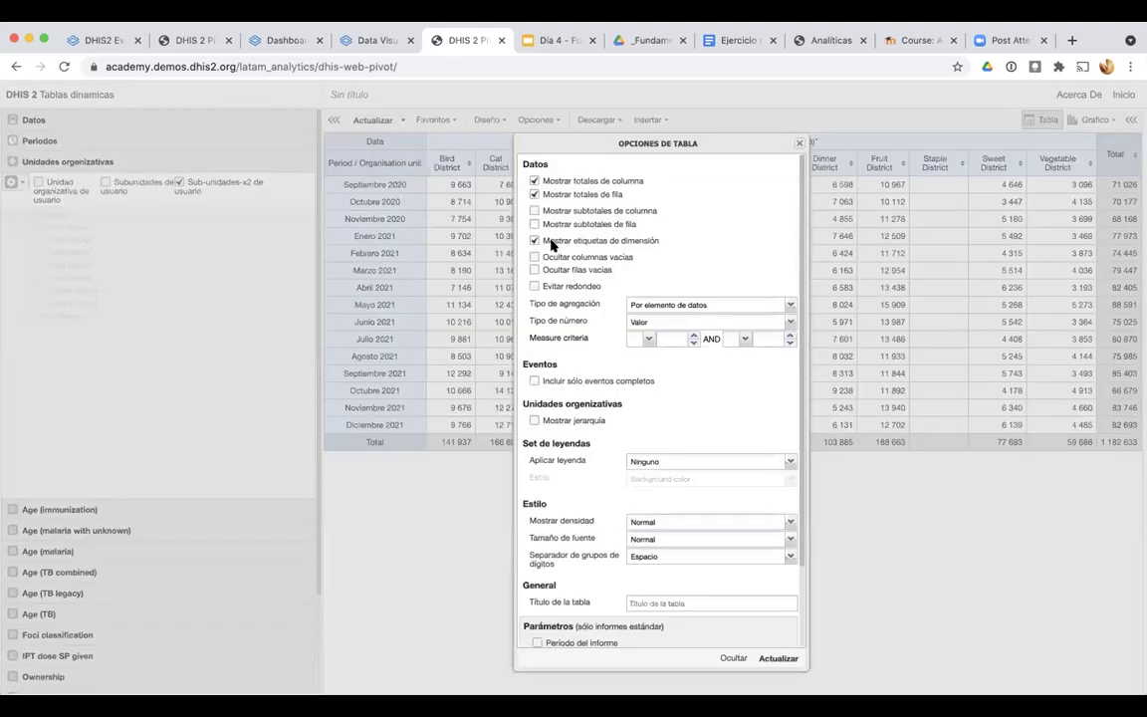
scroll(550, 245, "up", 5, "ctrl")
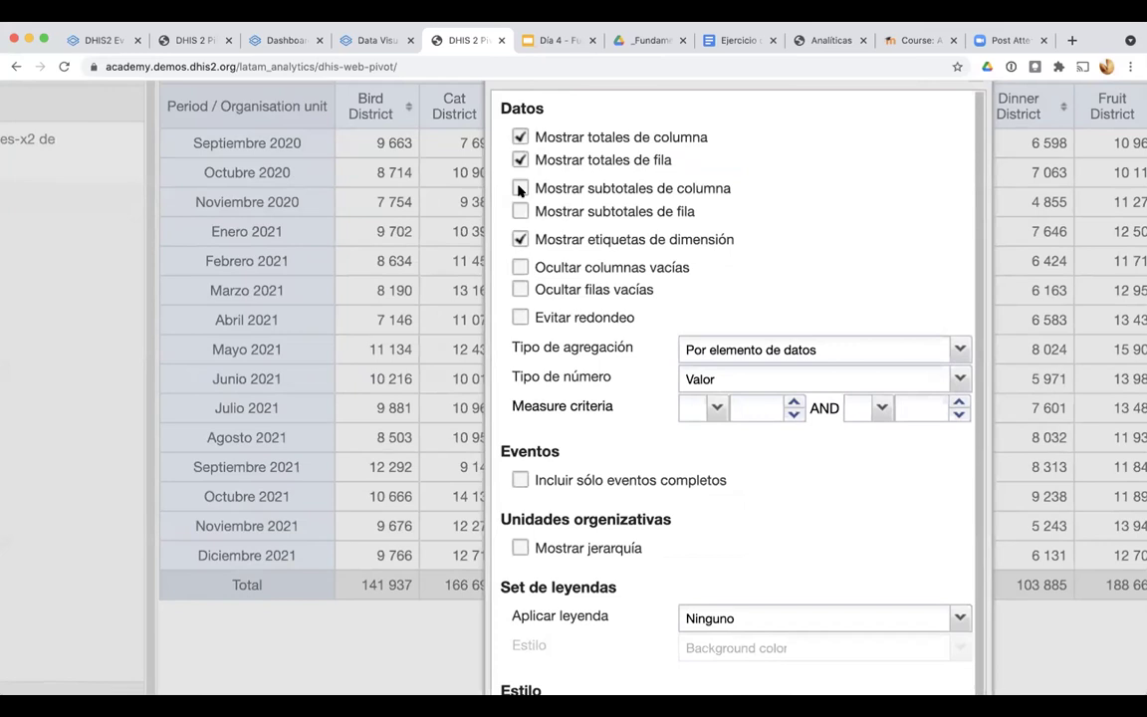
left_click(520, 210)
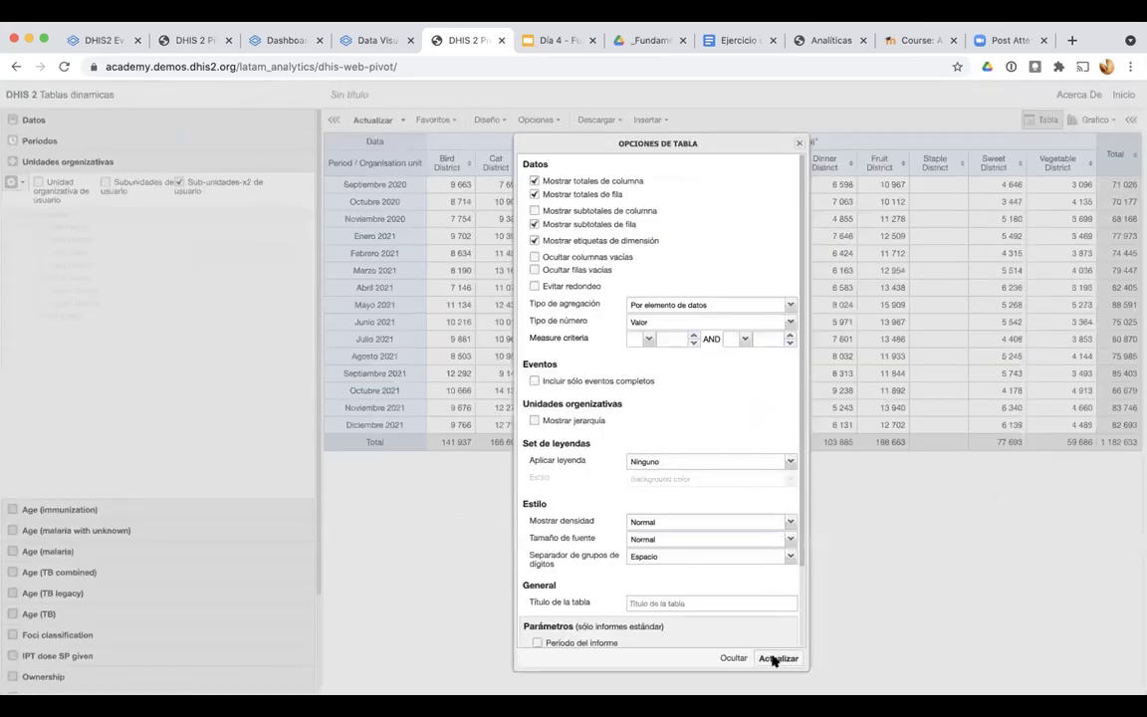
left_click(776, 658)
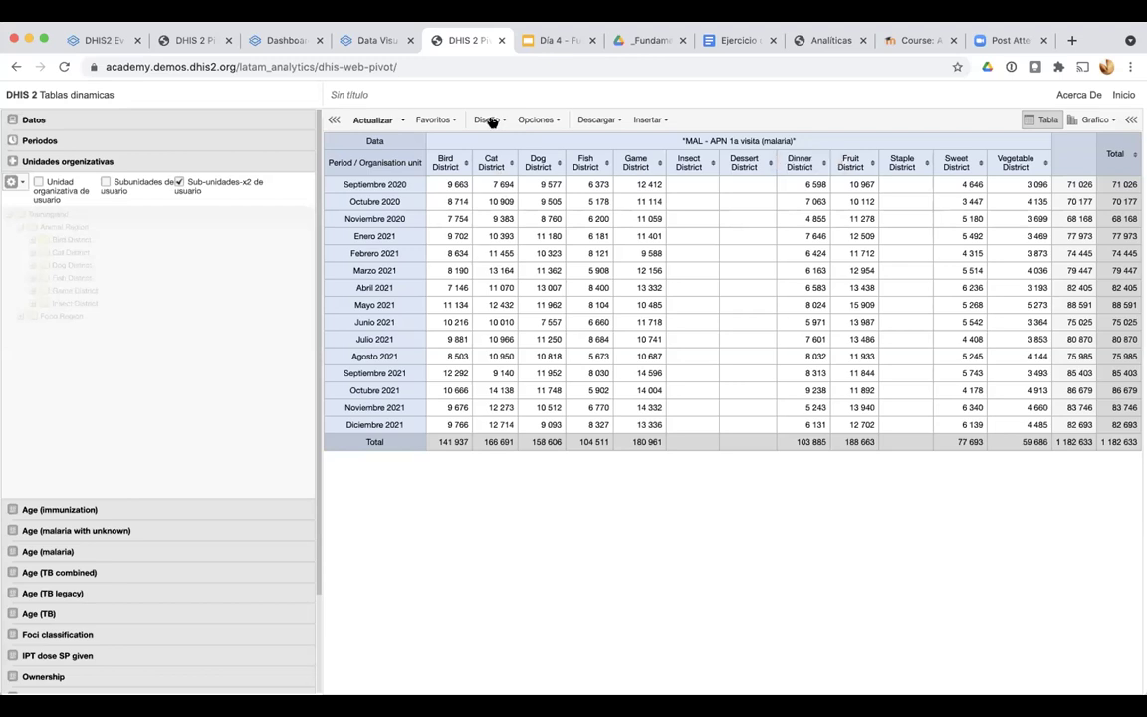
Arrange the table layout with Datos in rows and Periodos above Organisation units in columns, and update the table
left_click(487, 120)
left_click_drag(617, 346, 763, 209)
left_click(750, 182)
left_click_drag(666, 361, 670, 360)
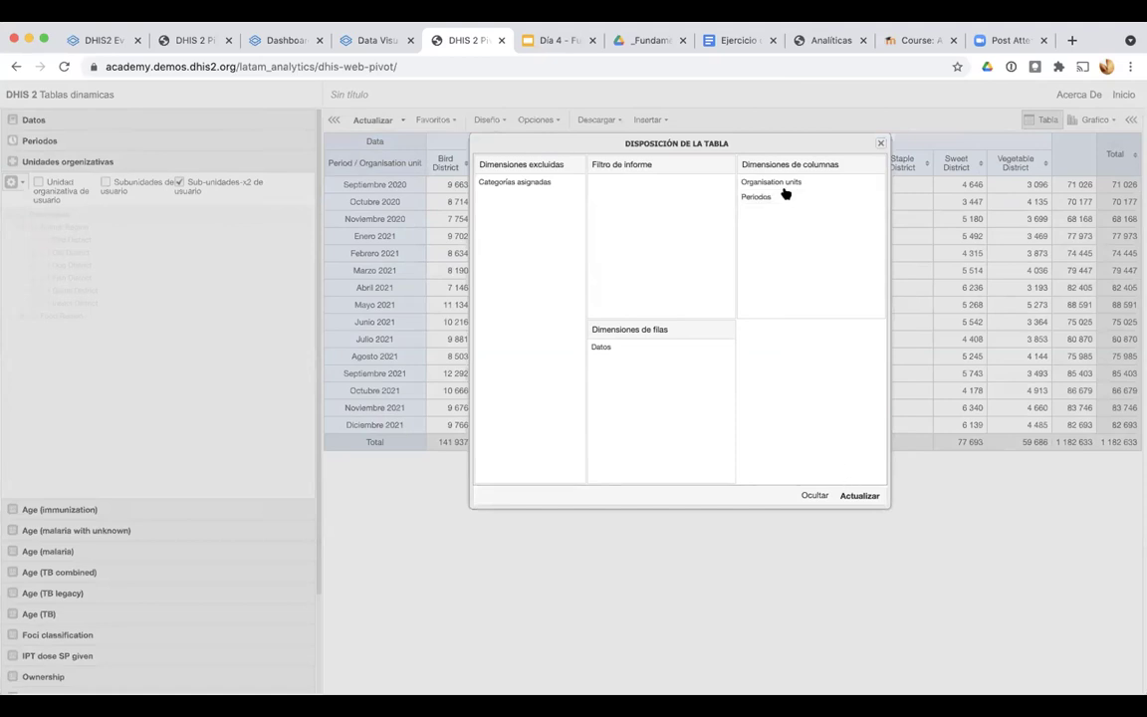
left_click_drag(773, 199, 776, 179)
left_click(868, 495)
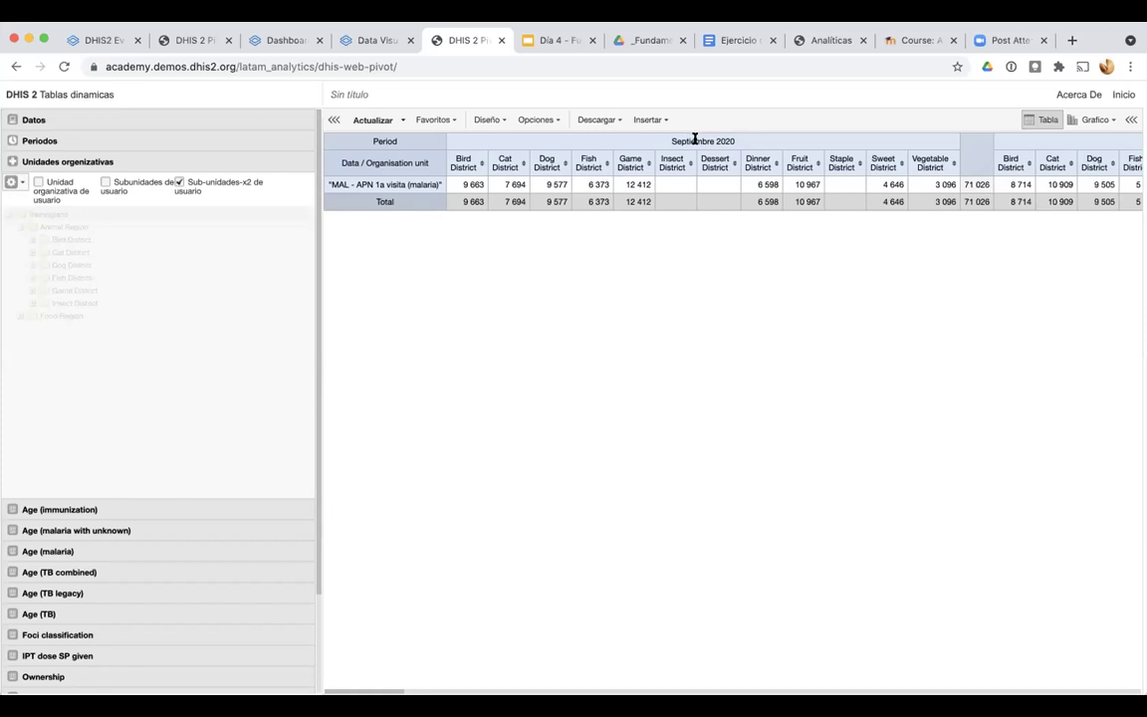
Examine the district columns and the subtotal column of each month across the pivot table
scroll(694, 138, "up", 3)
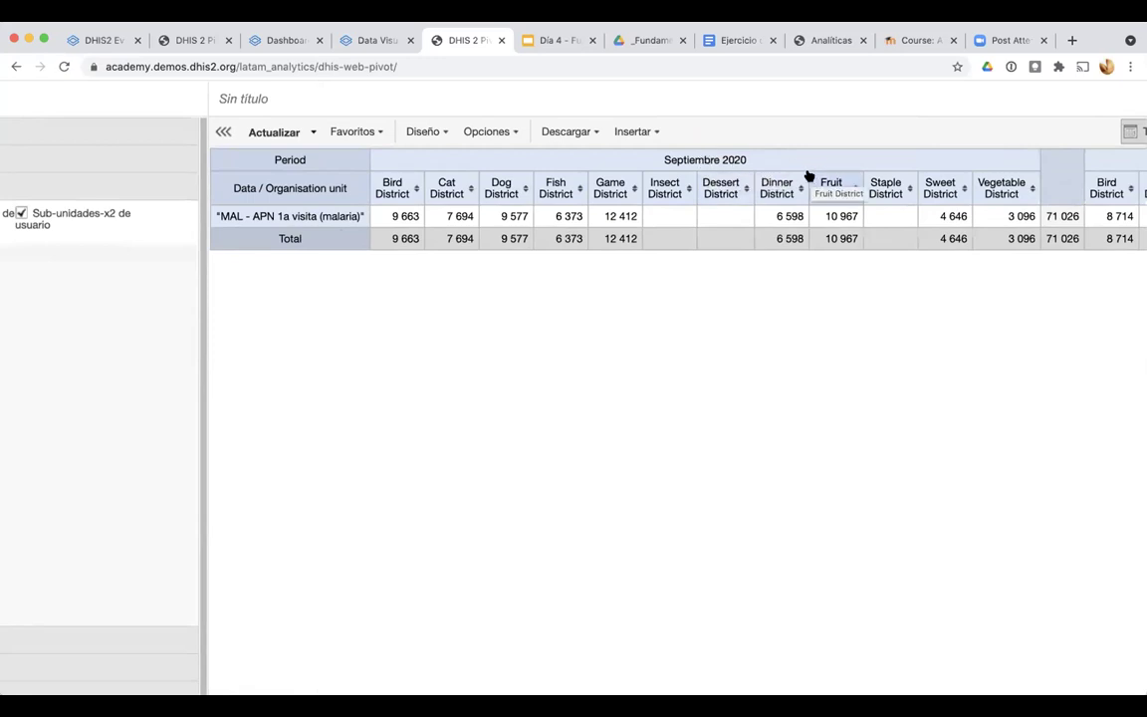
scroll(808, 176, "down", 3)
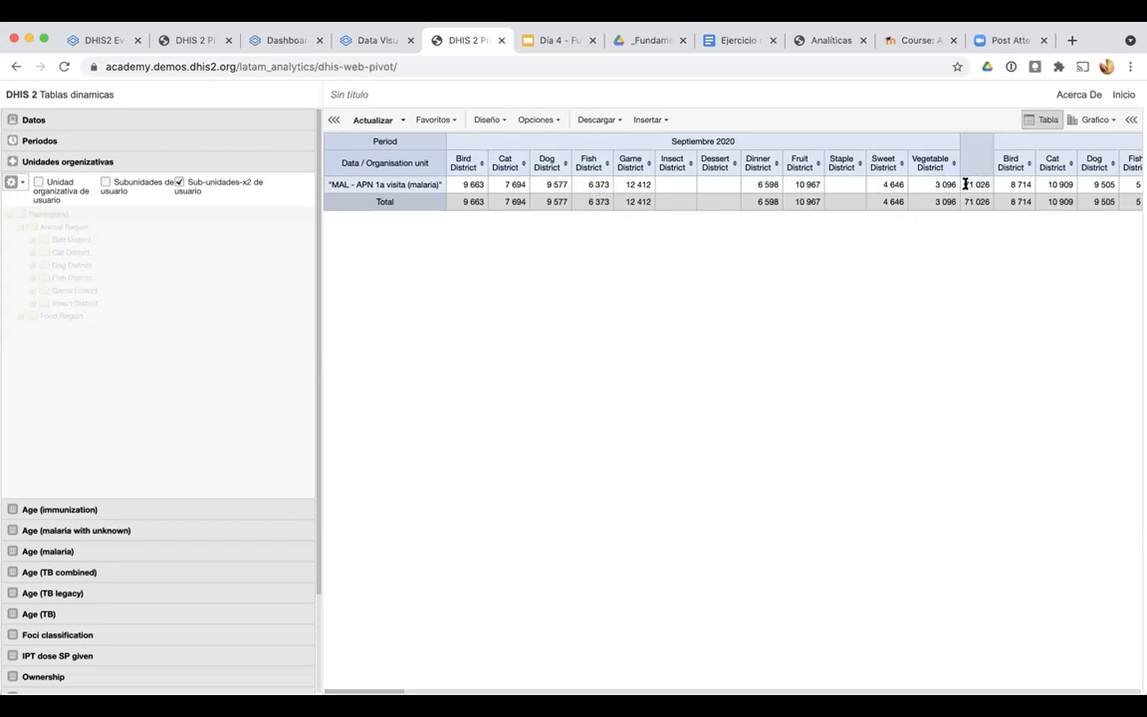
scroll(965, 185, "up", 3)
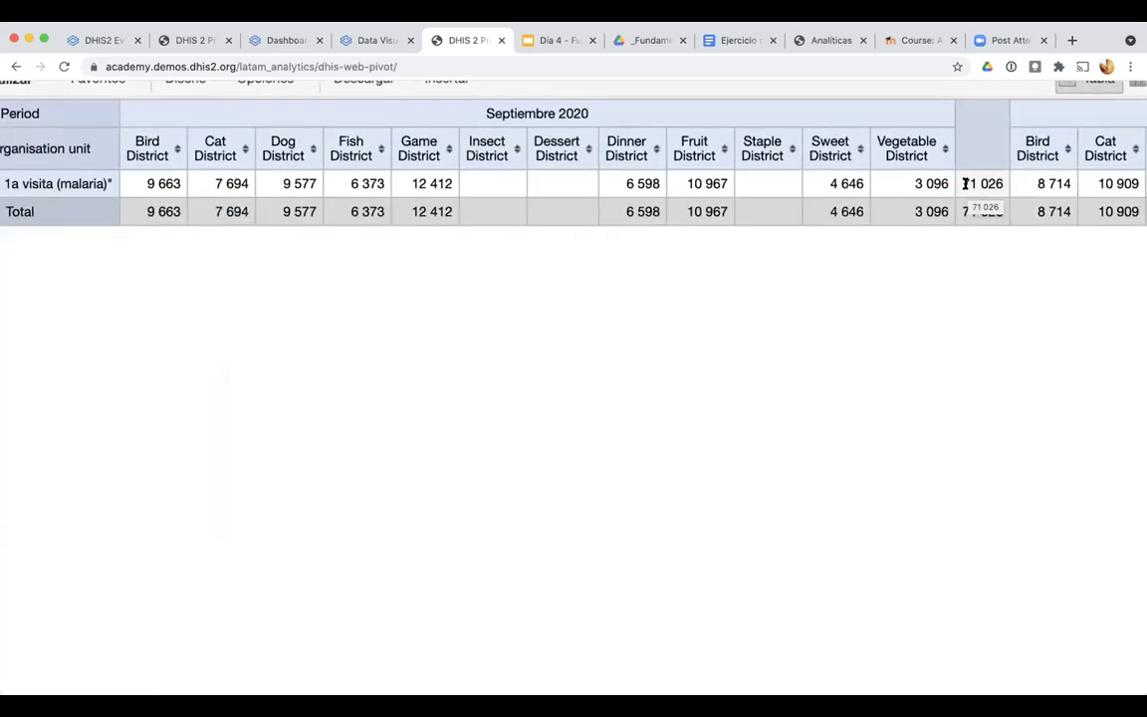
scroll(965, 184, "down", 3)
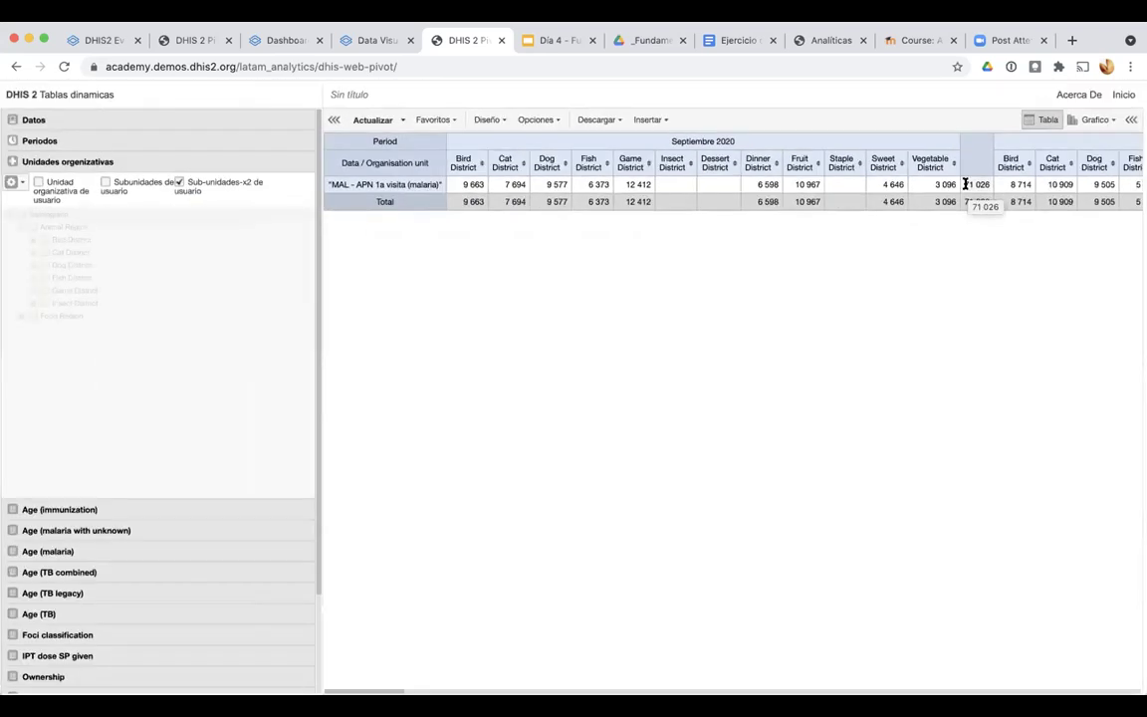
scroll(965, 184, "right", 10)
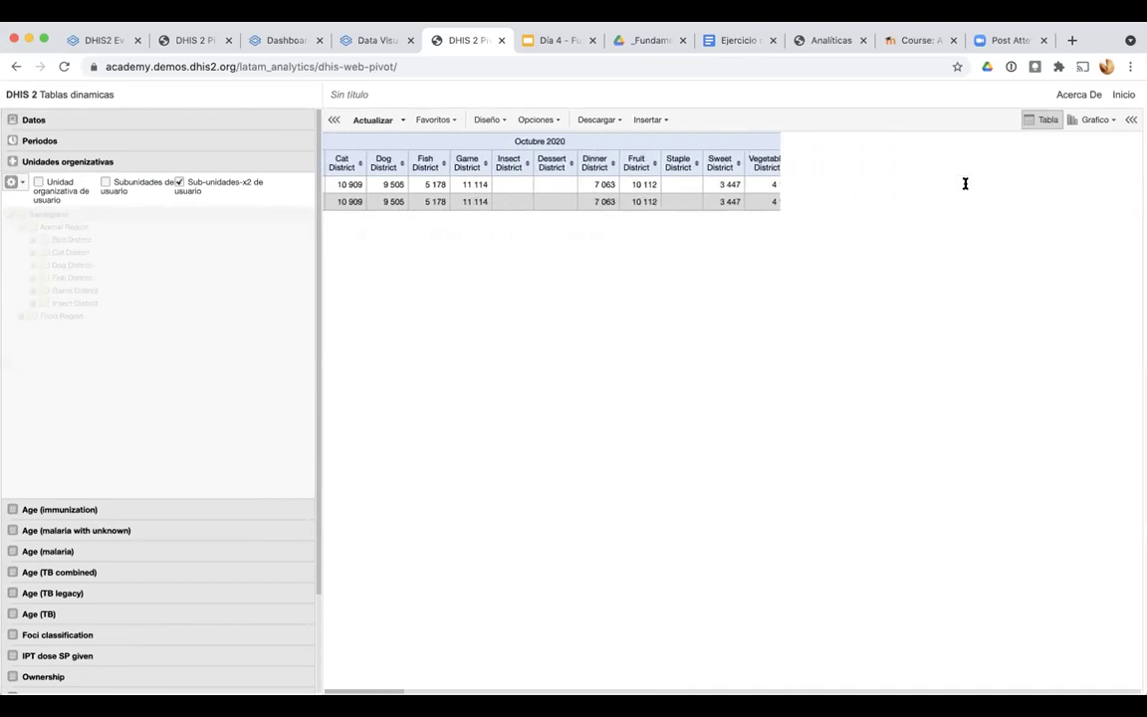
scroll(965, 187, "right", 10)
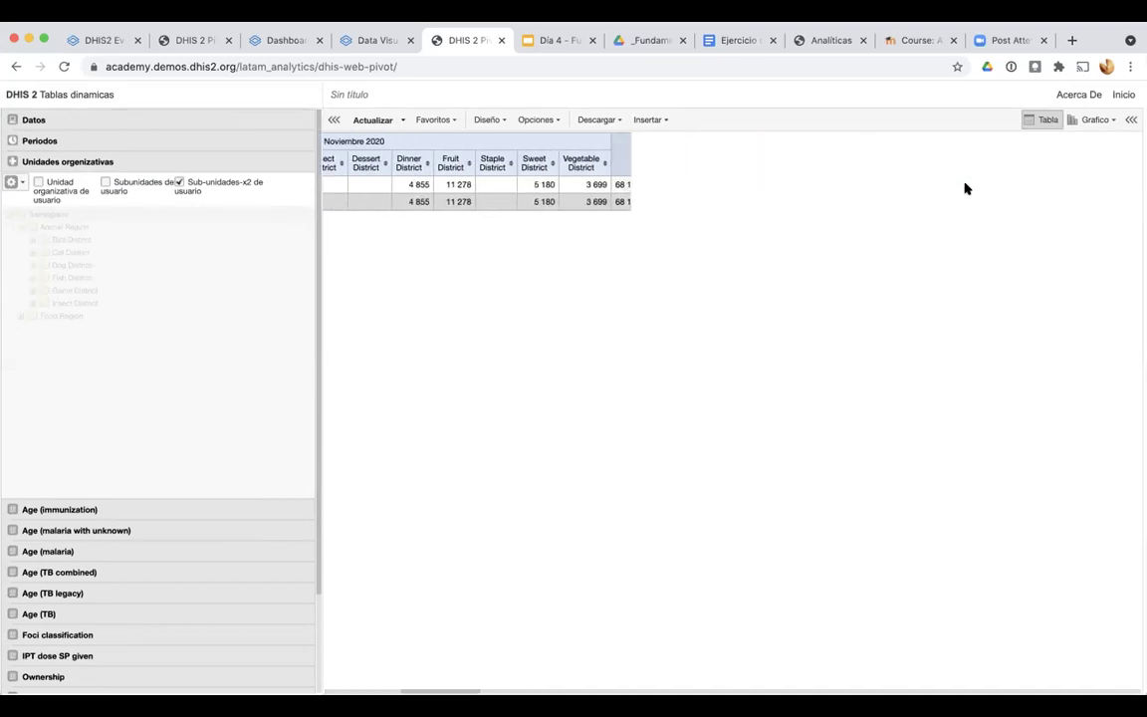
scroll(965, 187, "right", 10)
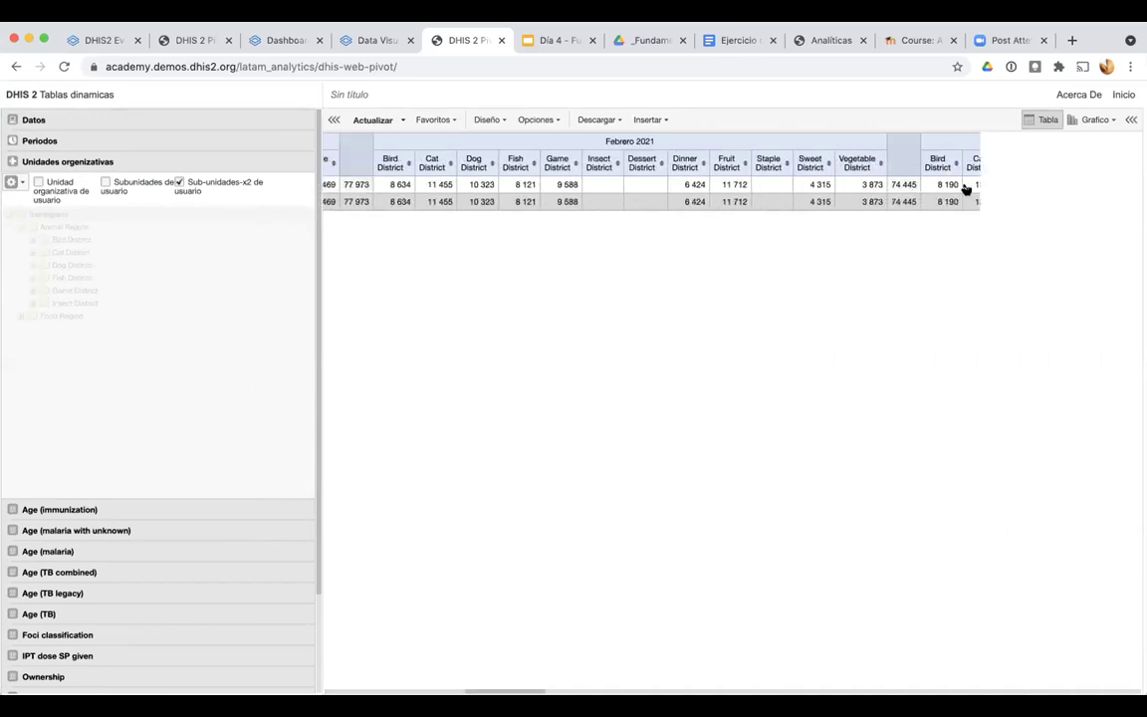
scroll(965, 190, "right", 10)
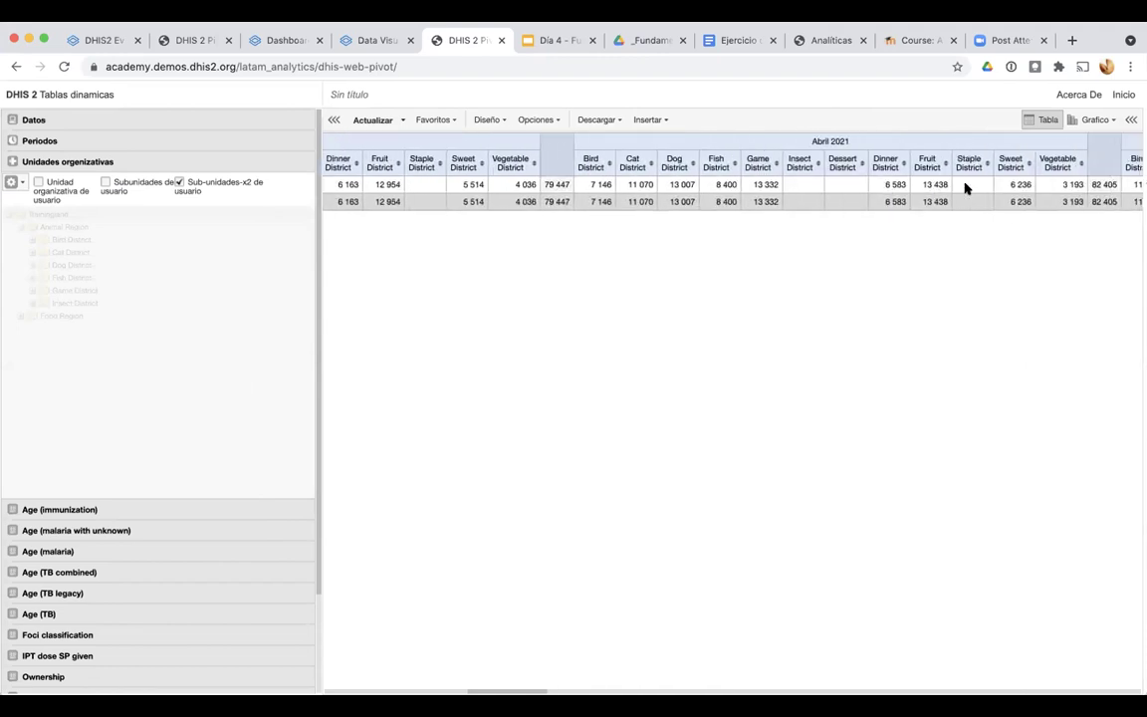
scroll(965, 188, "right", 10)
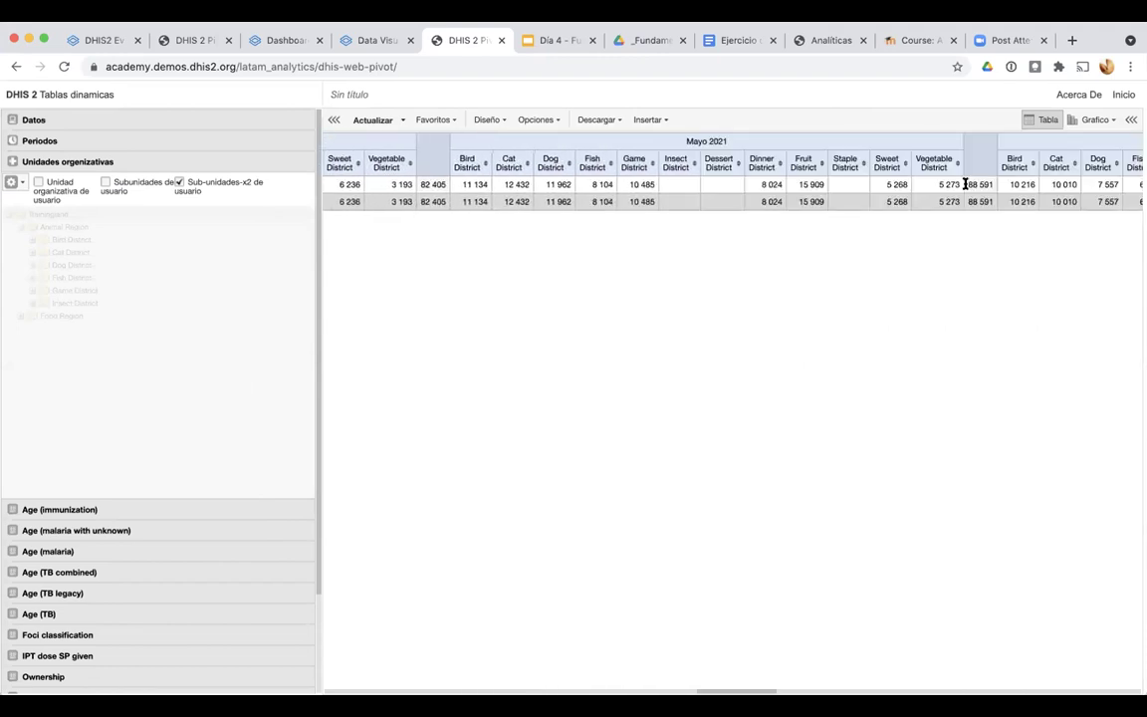
Examine the remaining months' district columns and subtotals through to the overall Total column
scroll(965, 187, "right", 10)
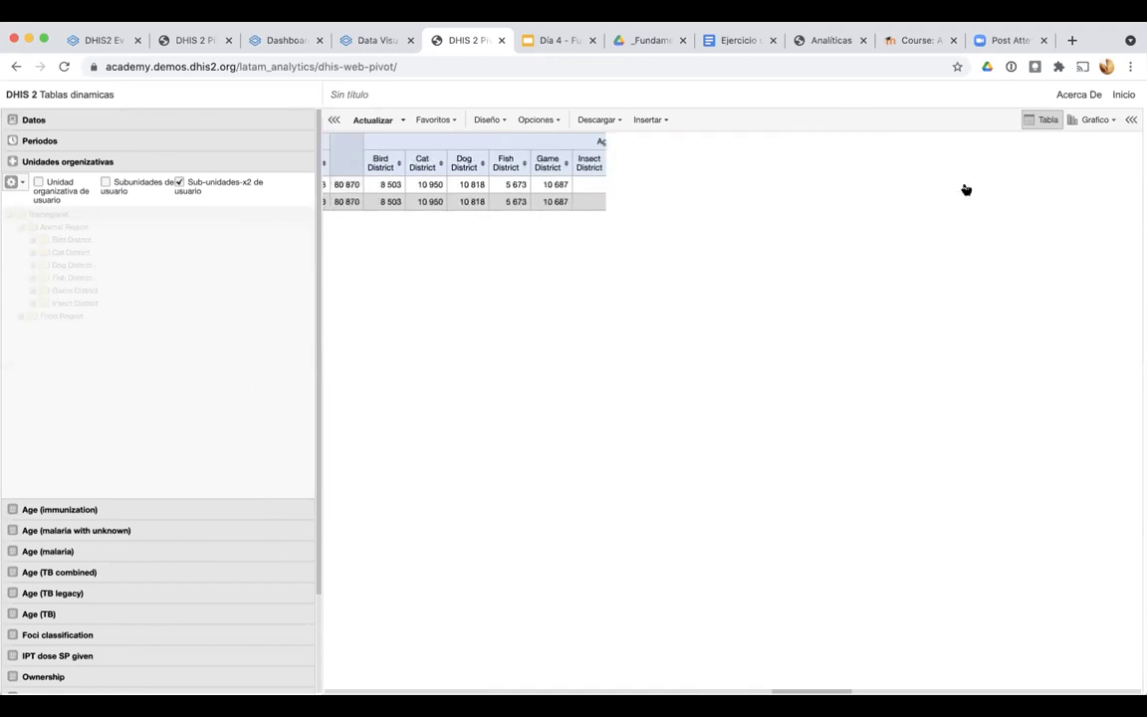
scroll(965, 189, "right", 10)
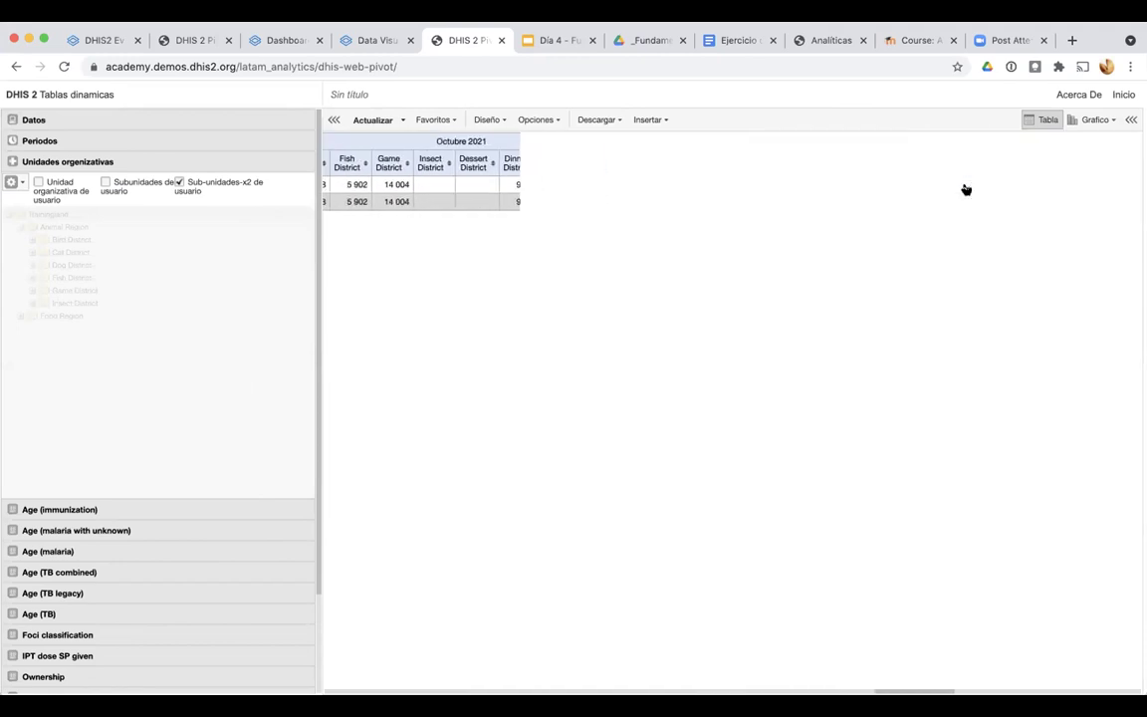
scroll(965, 187, "right", 10)
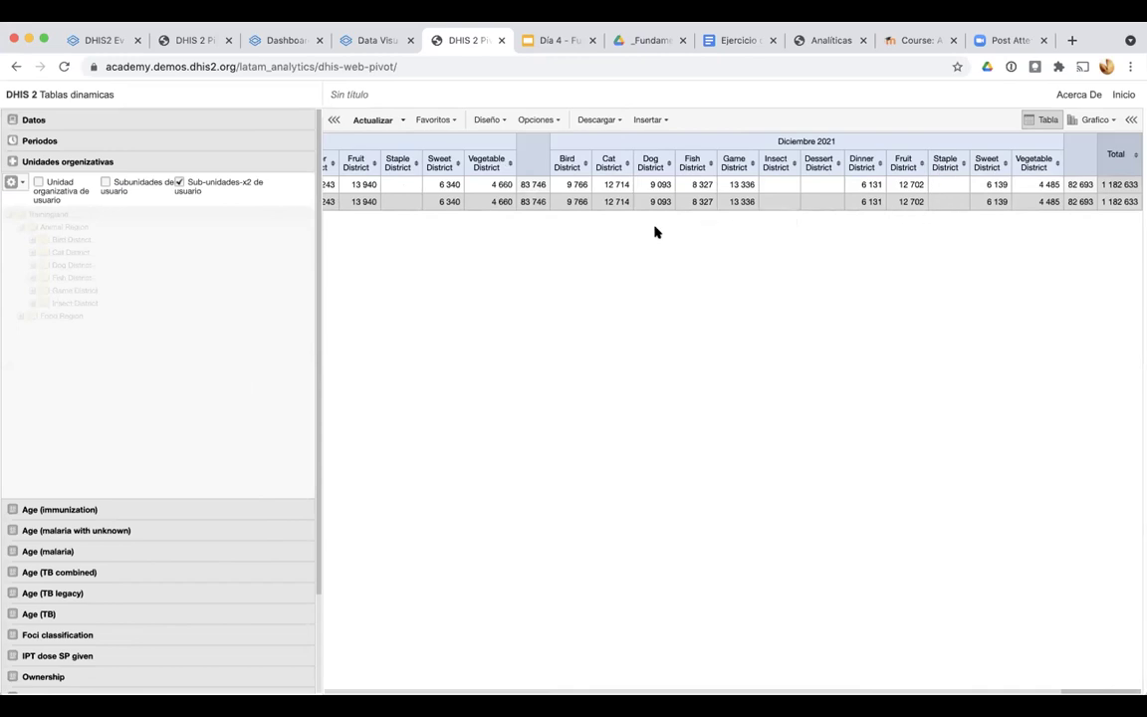
Arrange the table layout with Periodos above Organisation units in rows and Datos in columns, and update the table
left_click(487, 121)
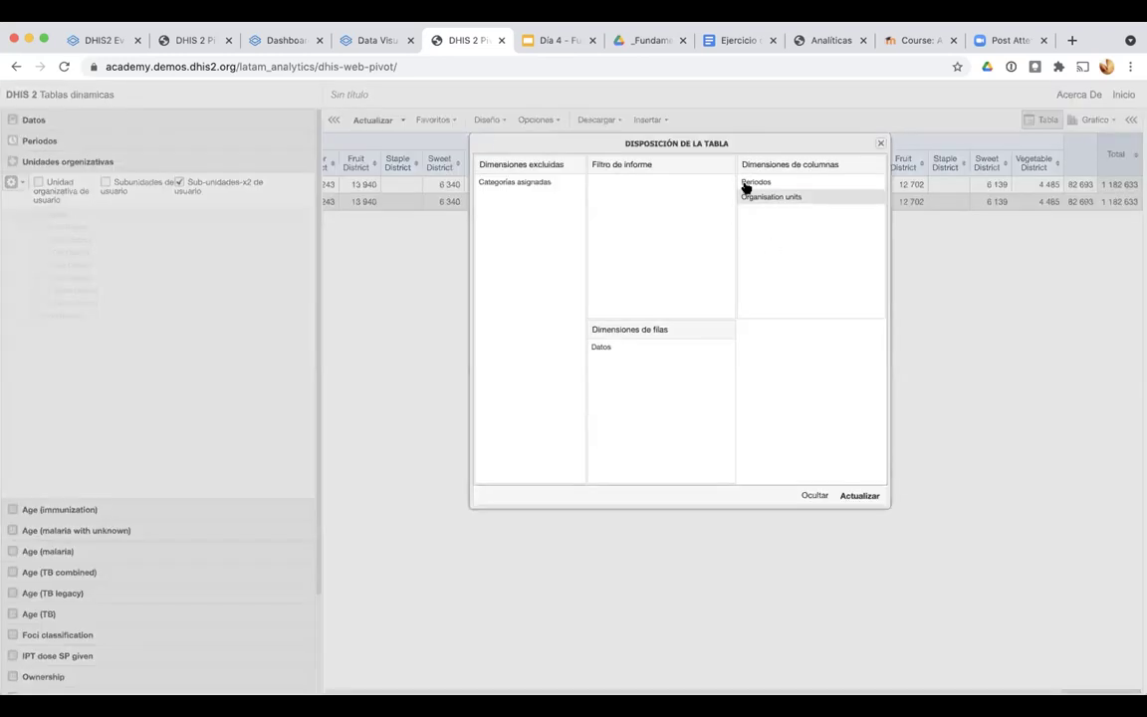
left_click_drag(749, 182, 648, 365)
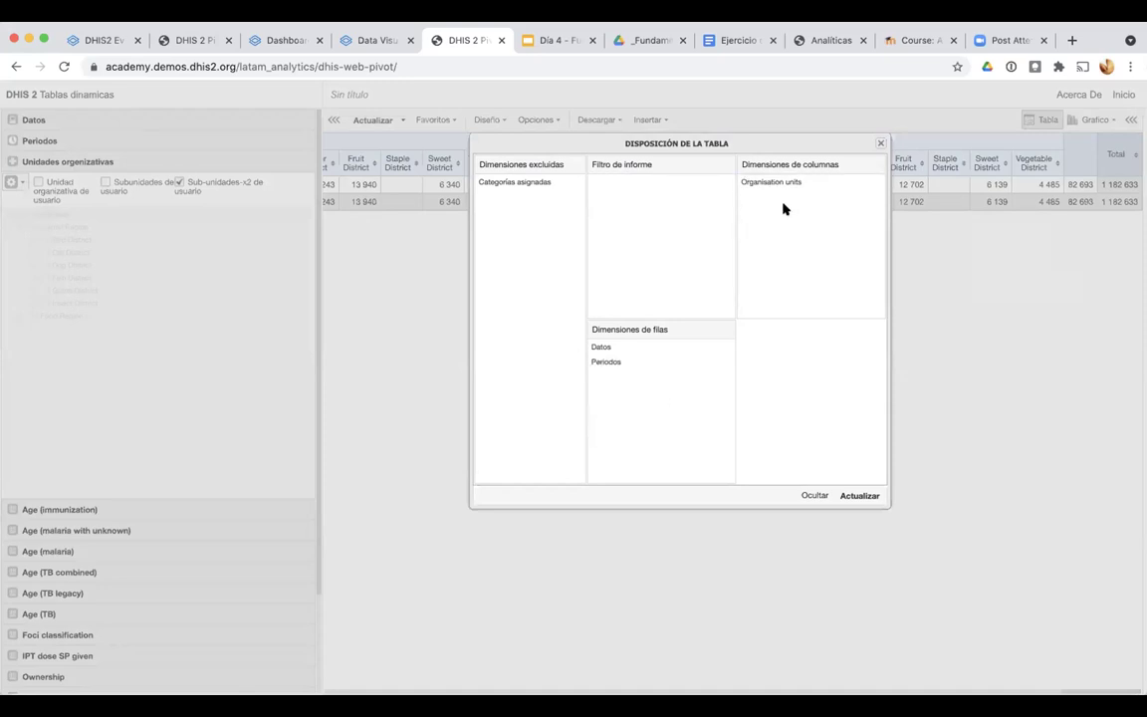
left_click_drag(778, 184, 691, 398)
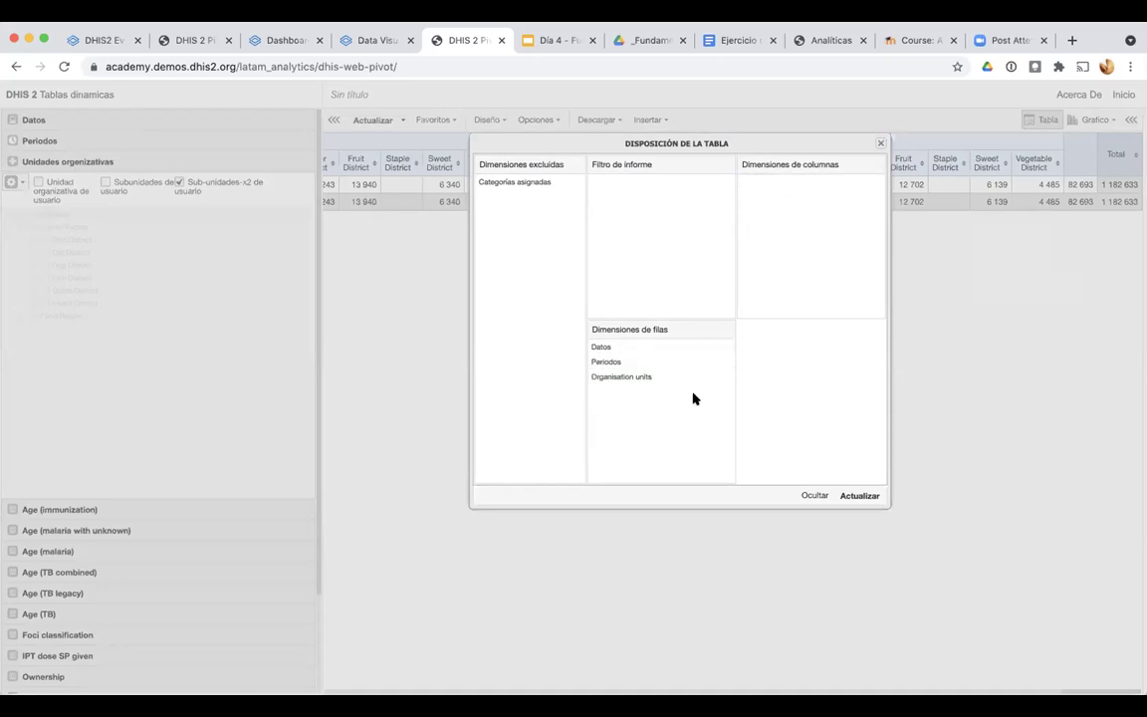
left_click_drag(599, 353, 743, 183)
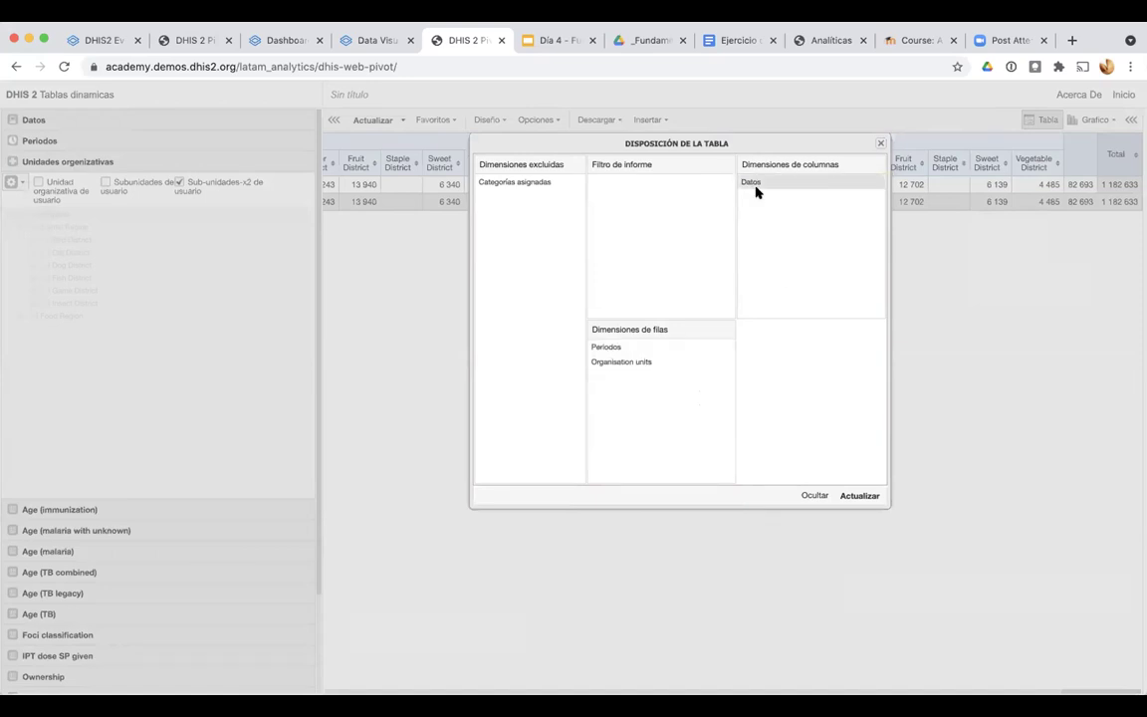
left_click(858, 495)
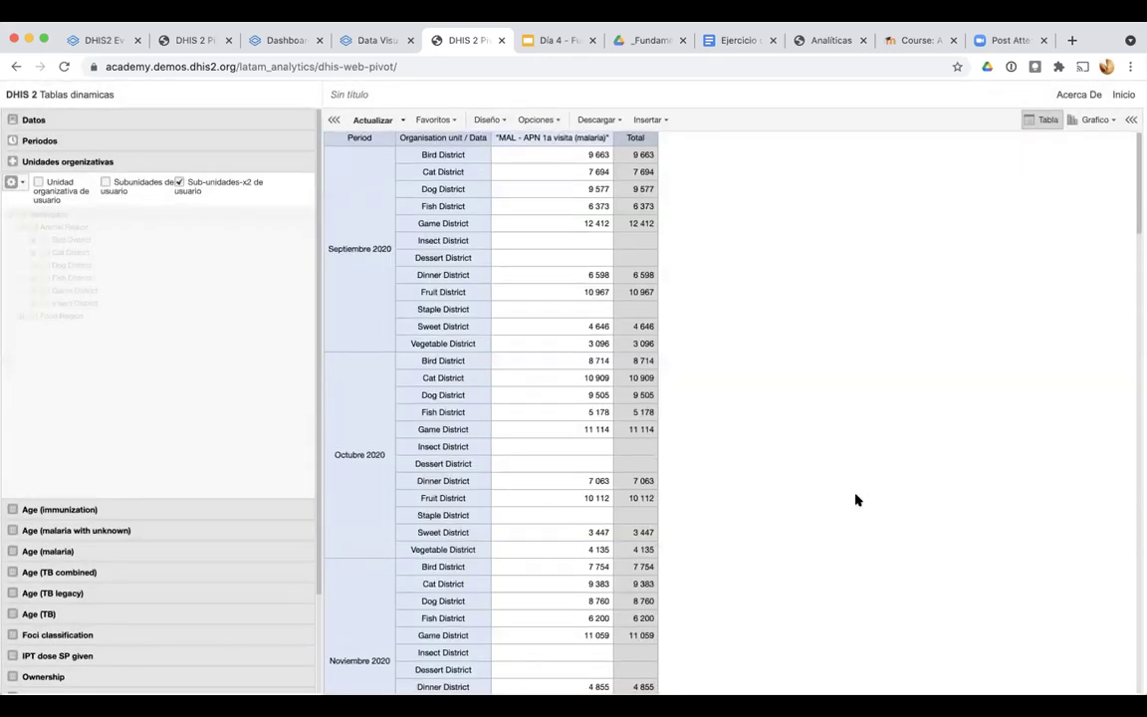
Enable Mostrar subtotales de columna, disable Mostrar subtotales de fila in the table options, and update the table
scroll(857, 498, "down", 5)
scroll(856, 499, "down", 2)
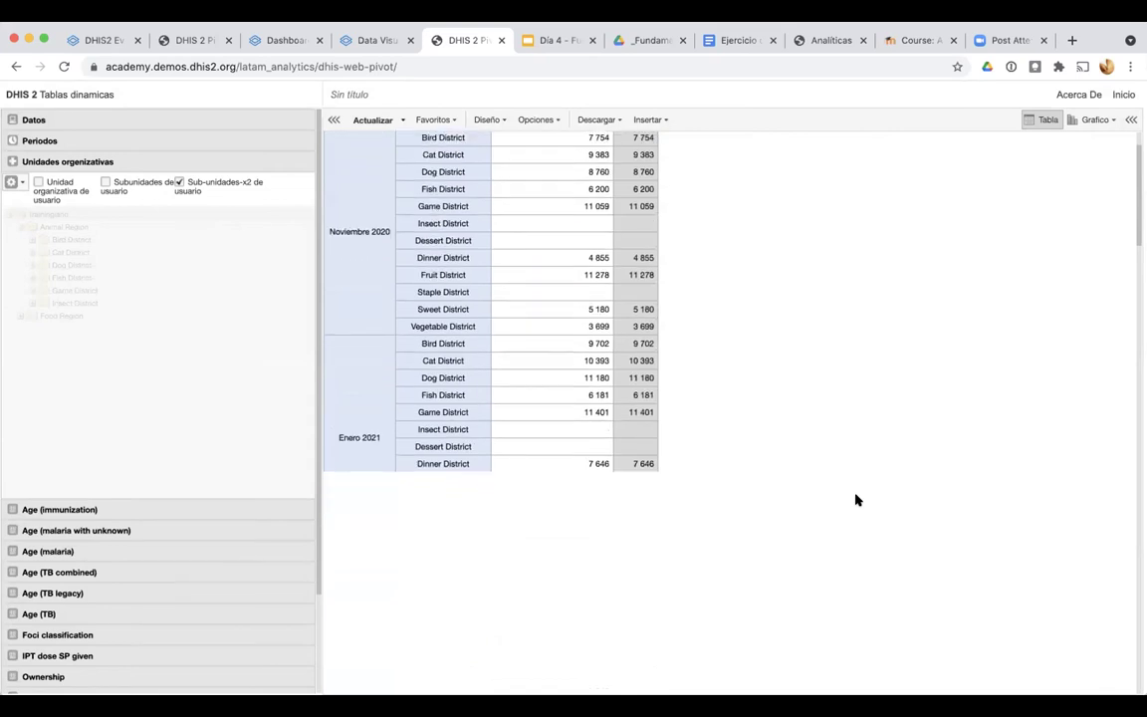
scroll(856, 499, "up", 6)
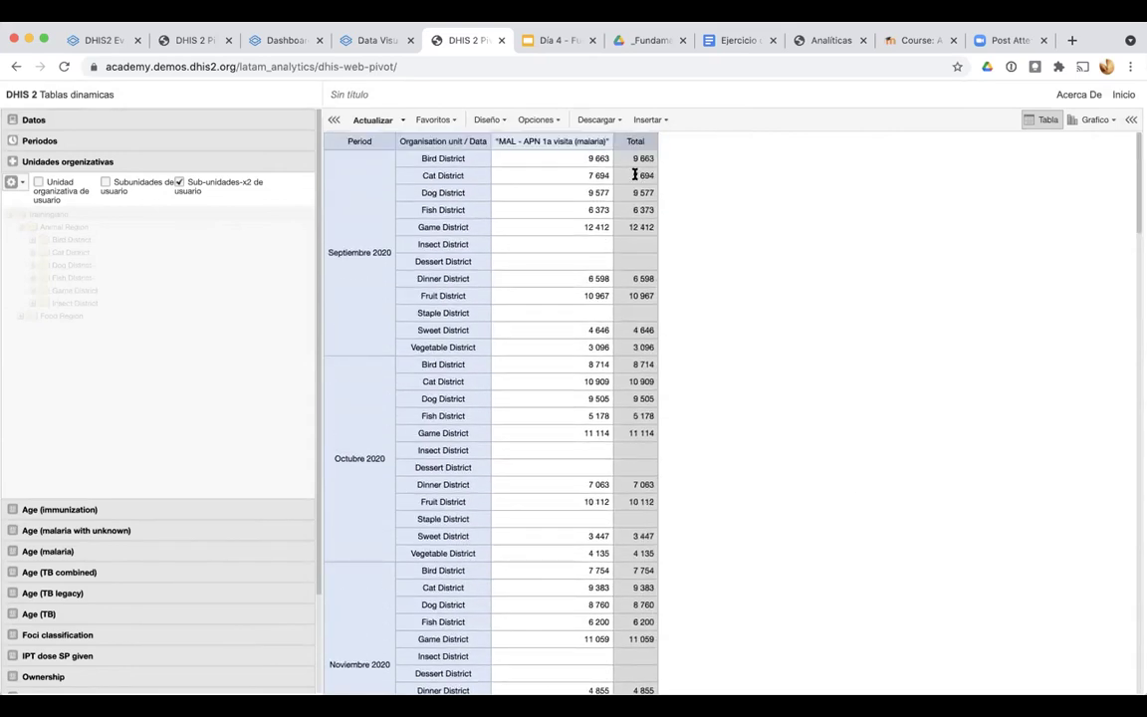
left_click(538, 119)
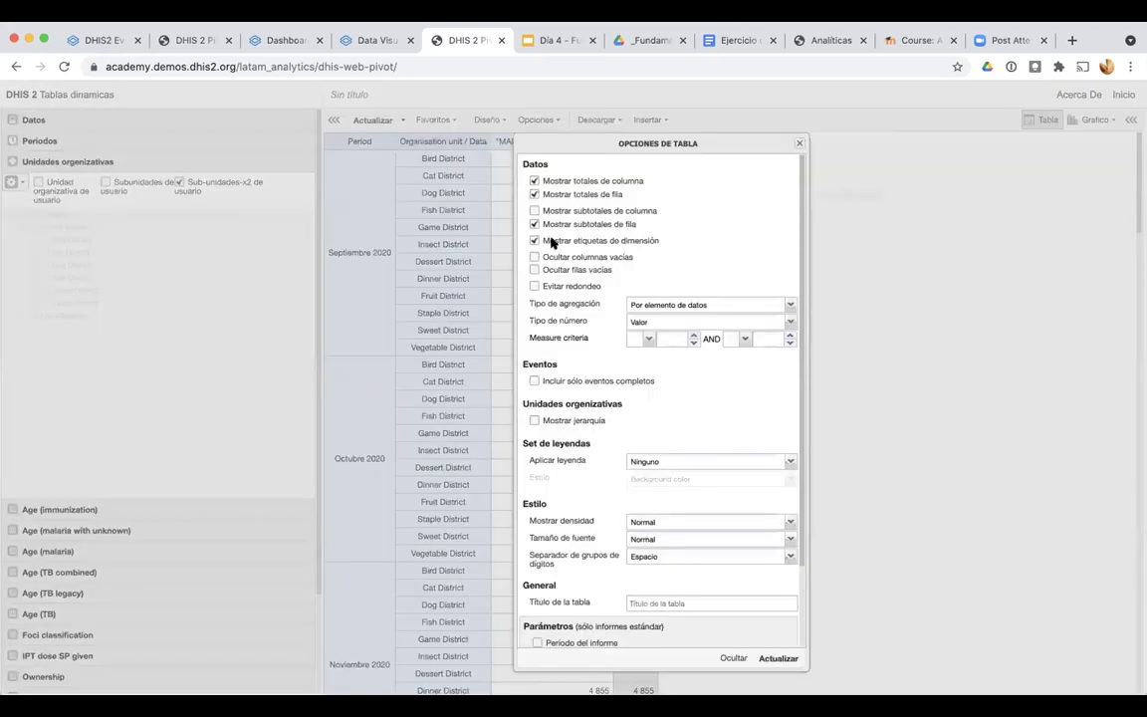
scroll(550, 242, "up", 5)
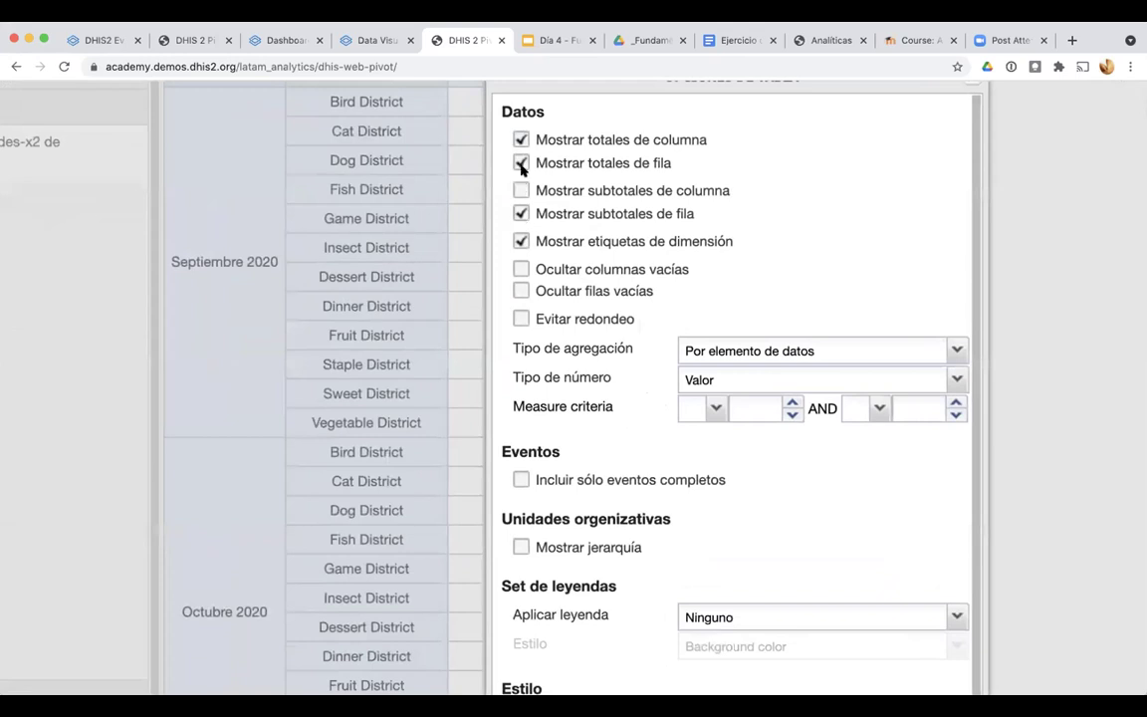
left_click(519, 190)
left_click(521, 213)
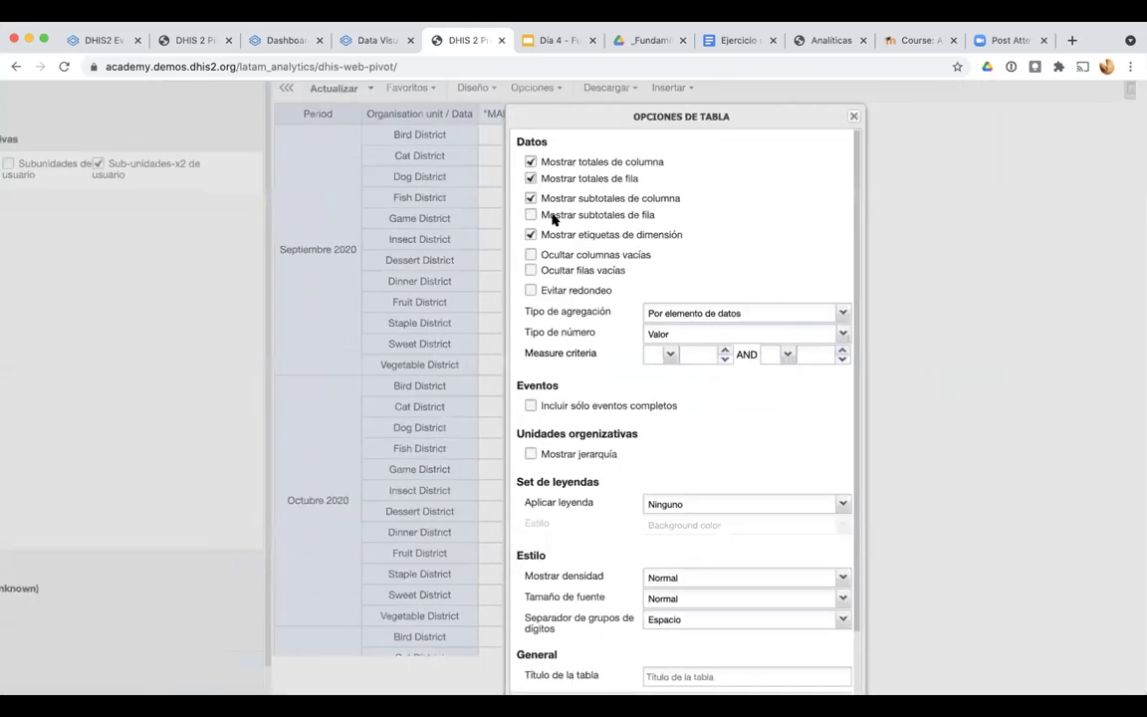
left_click(776, 659)
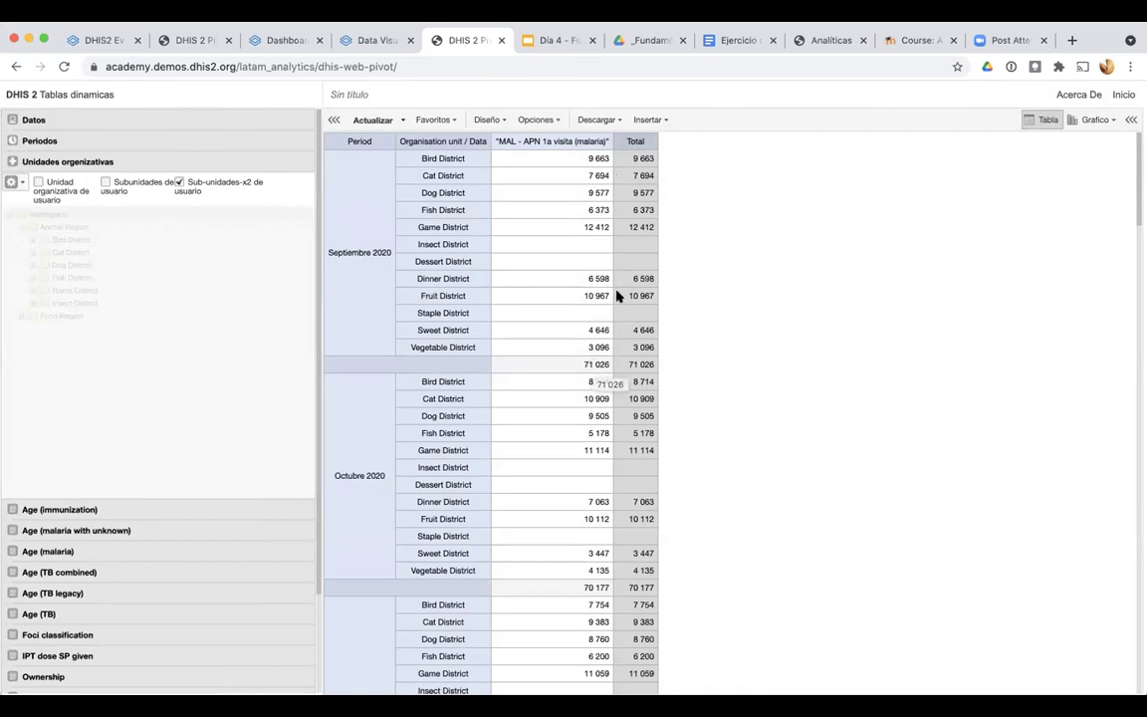
Examine the subtotal row below each month's districts and the grand total row at the end of the table
scroll(616, 310, "down", 1)
scroll(615, 310, "down", 20)
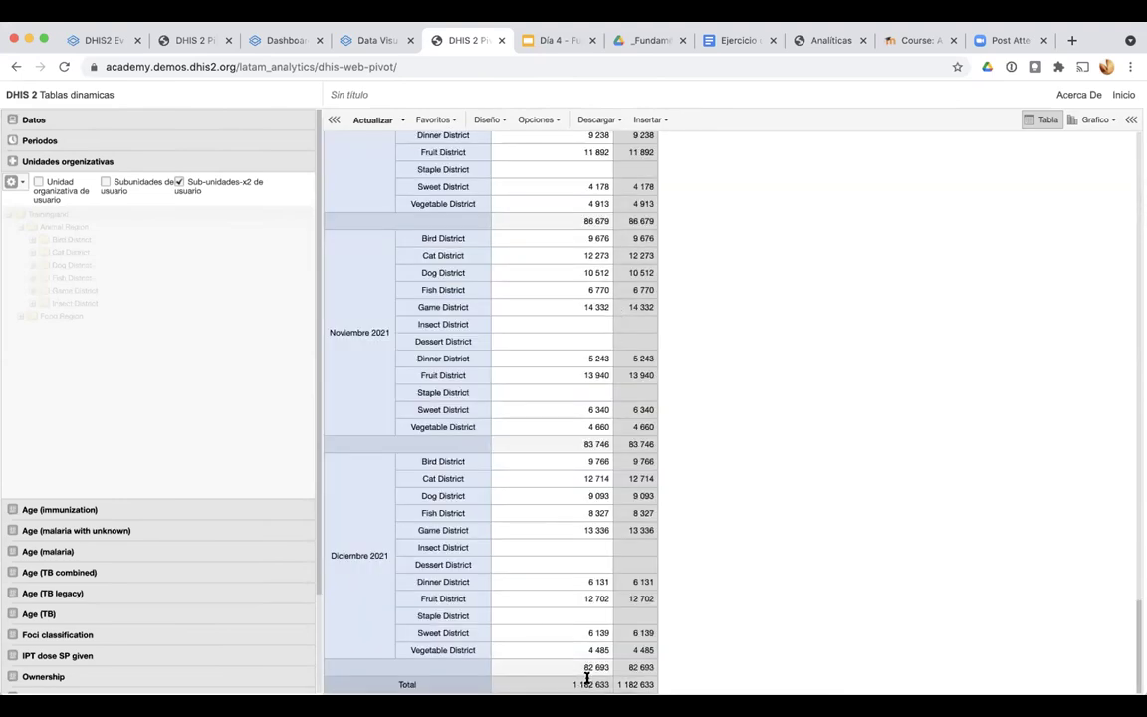
scroll(674, 652, "up", 5)
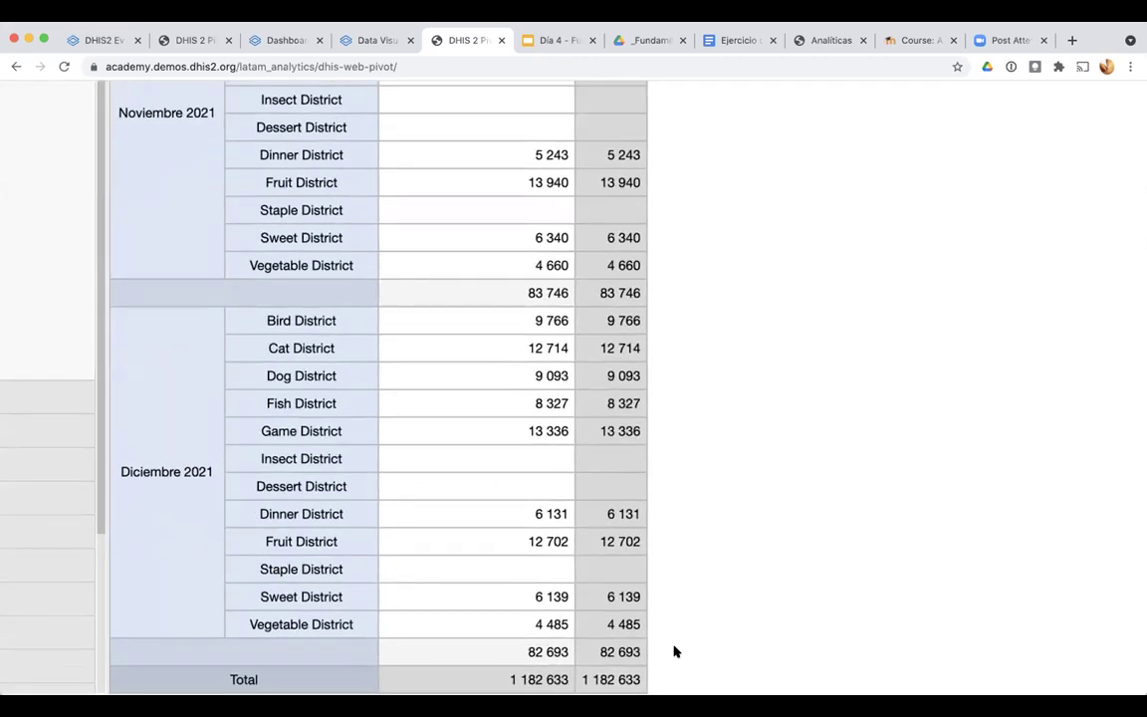
scroll(675, 651, "down", 5)
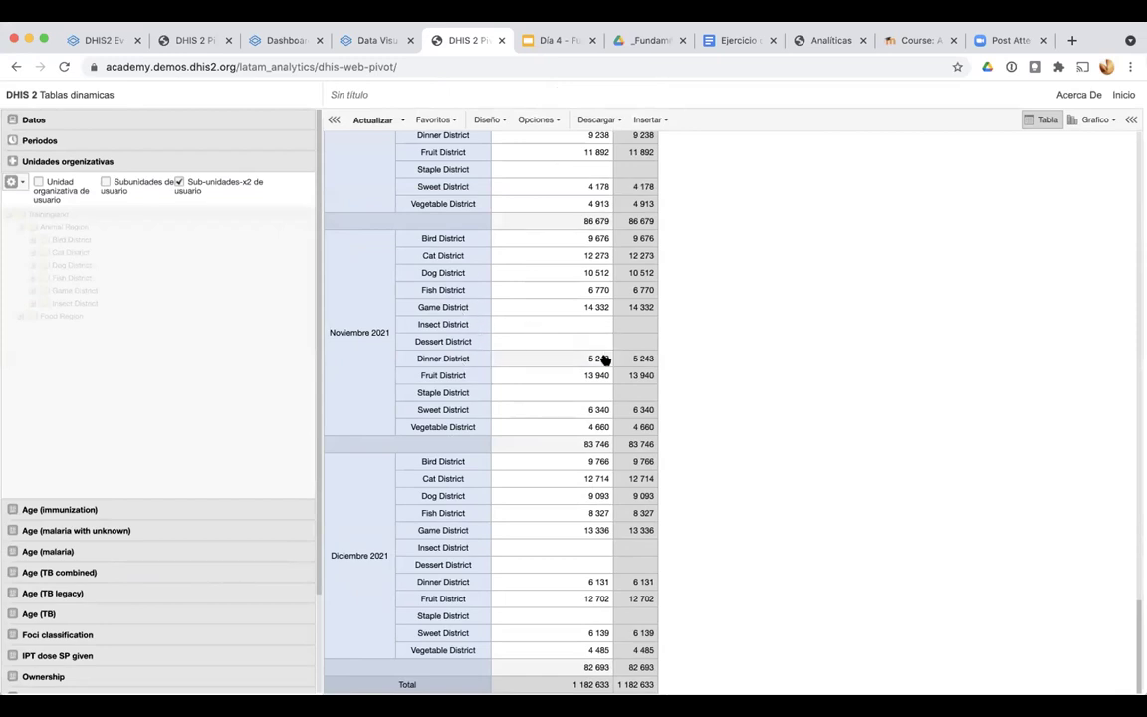
scroll(602, 359, "up", 5)
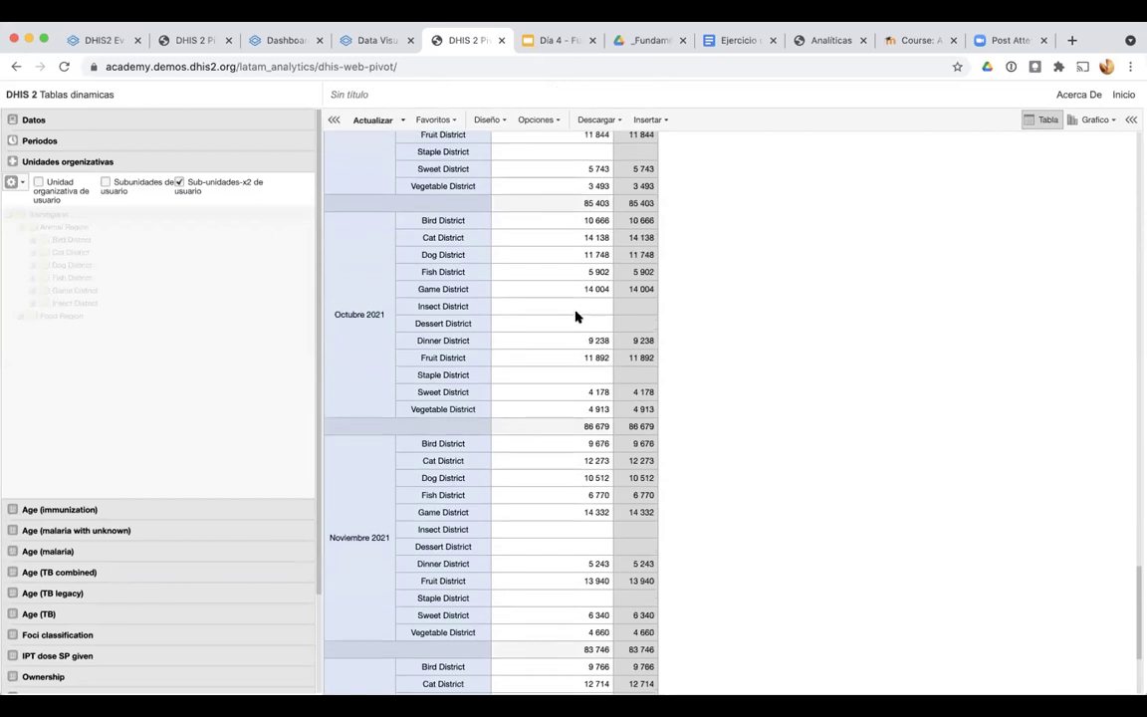
scroll(575, 317, "up", 4)
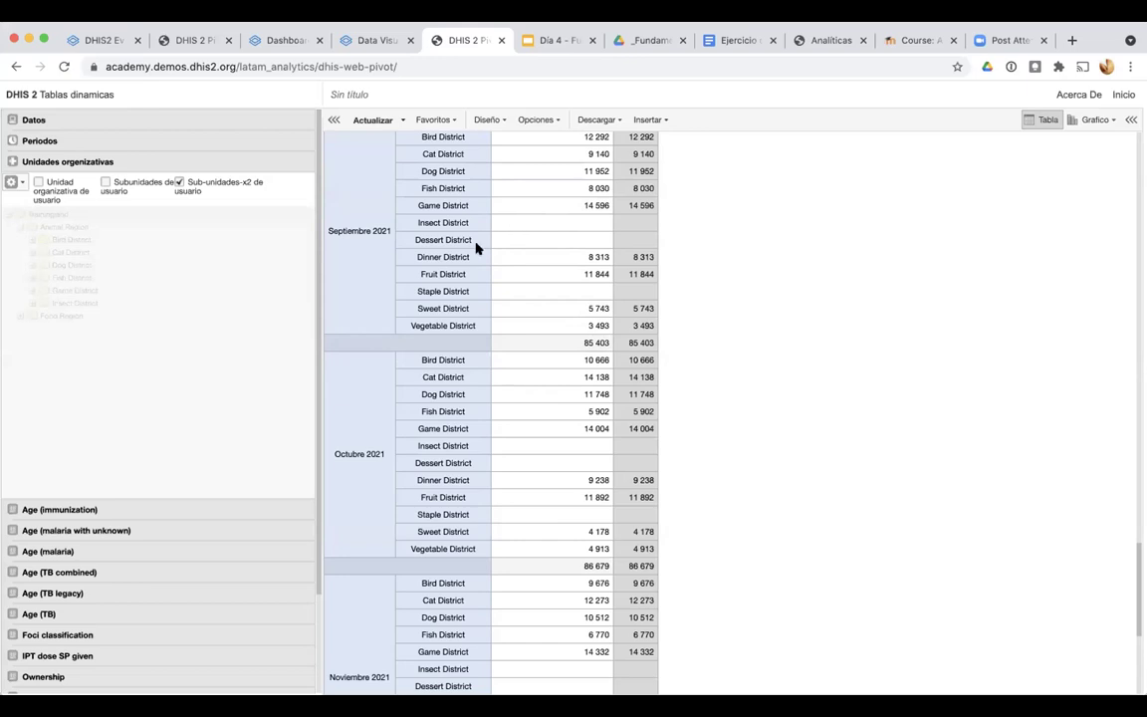
scroll(476, 247, "up", 5)
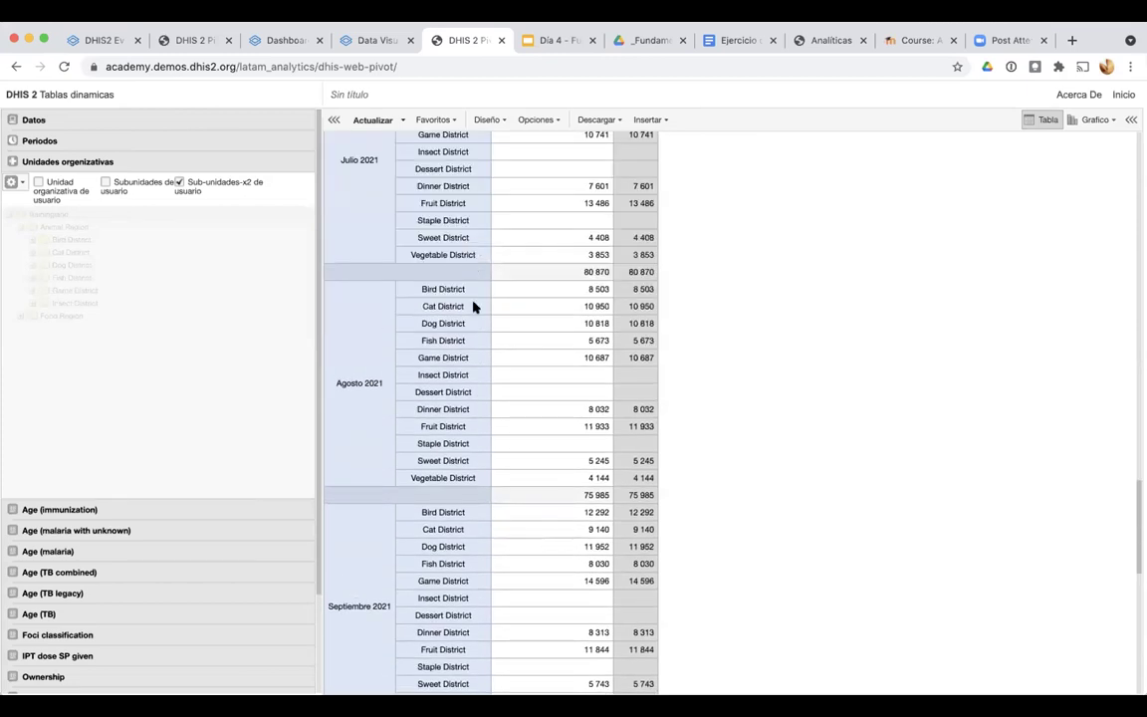
scroll(474, 307, "up", 8)
scroll(474, 311, "up", 10)
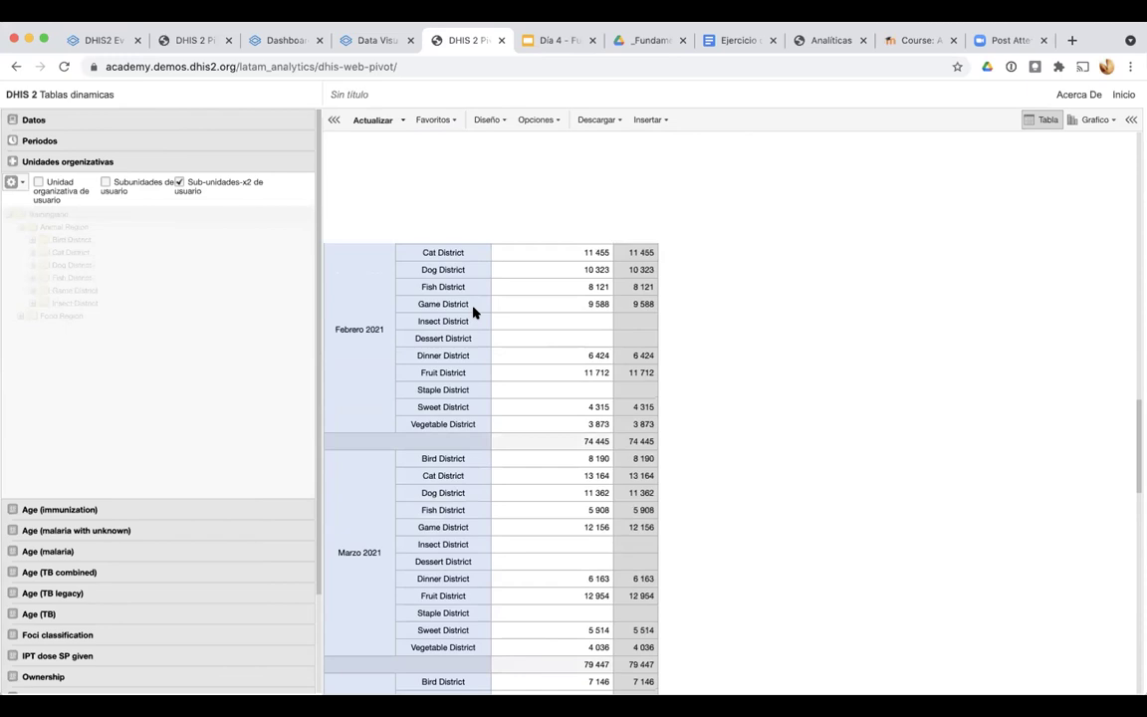
scroll(474, 311, "up", 15)
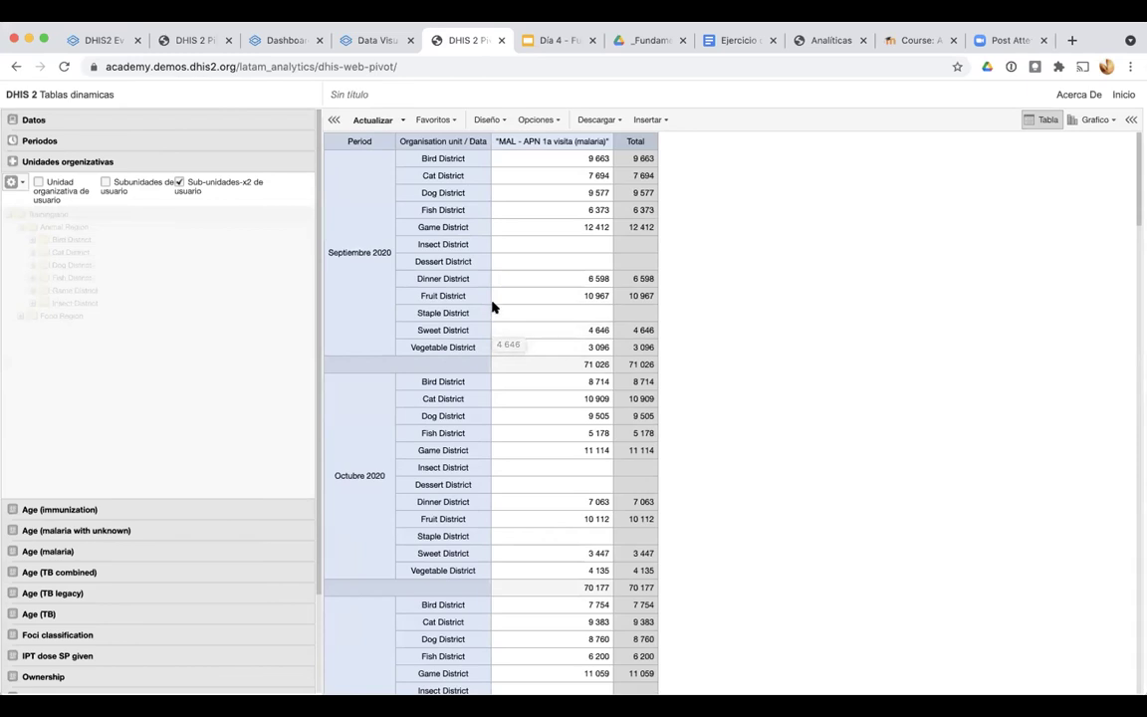
Enable Ocultar columnas vacías and Ocultar filas vacías in the table options and update the table
left_click(538, 120)
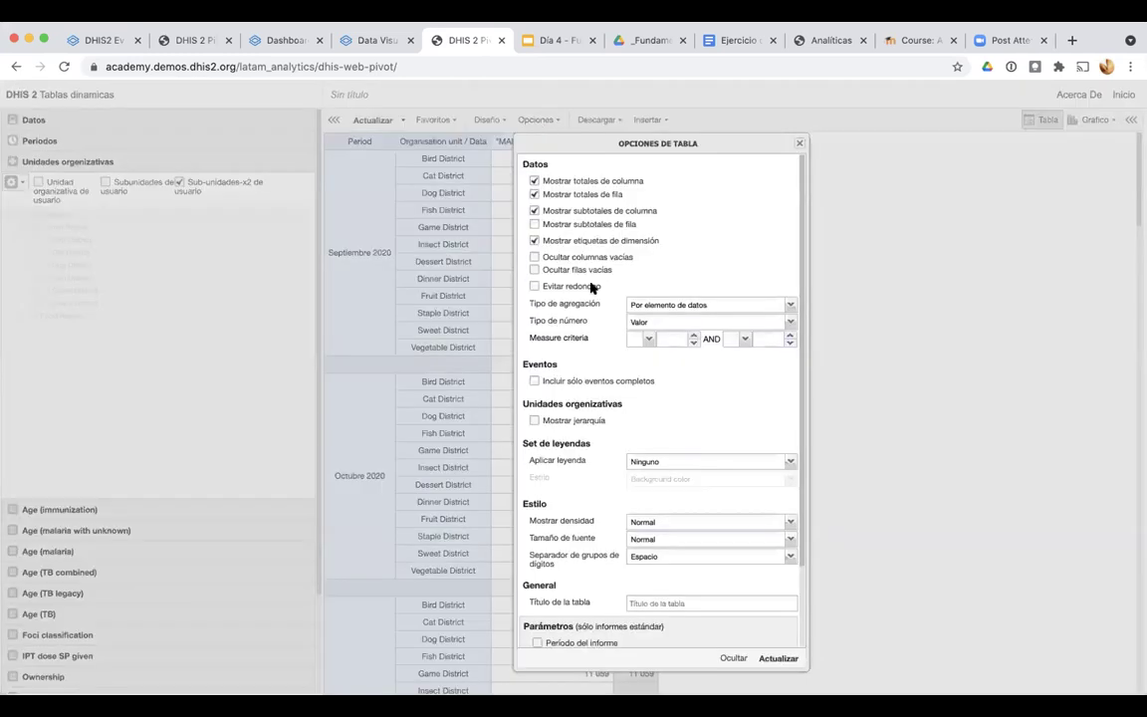
scroll(593, 286, "up", 5)
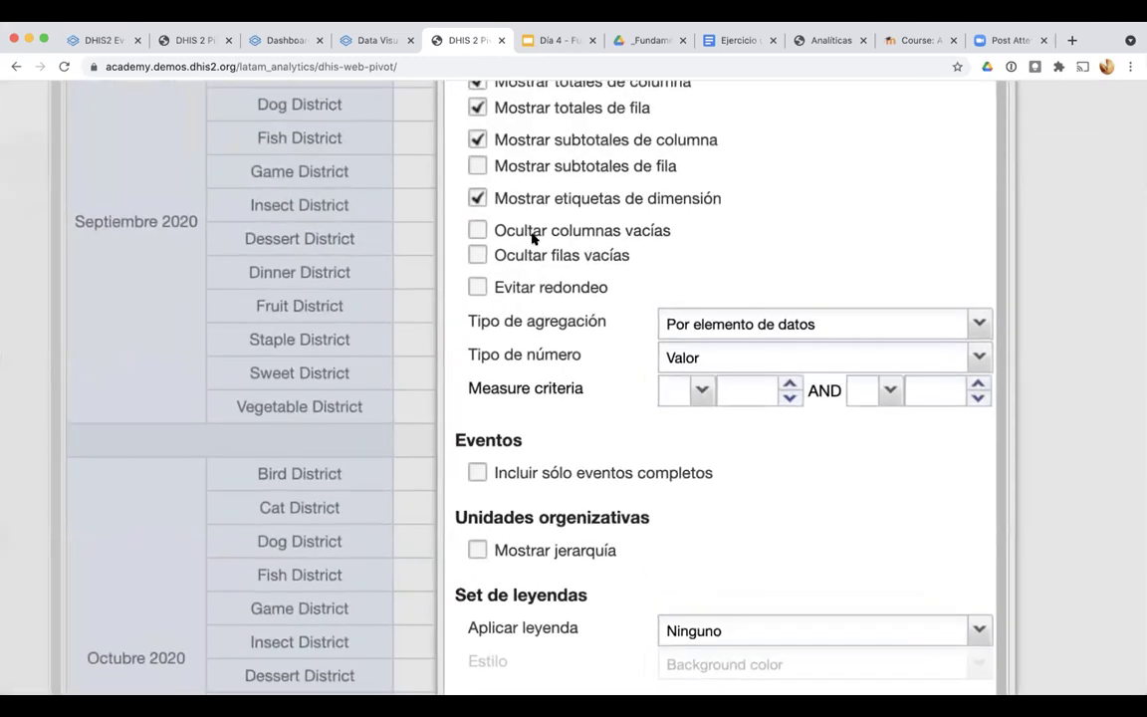
left_click(478, 230)
left_click(479, 256)
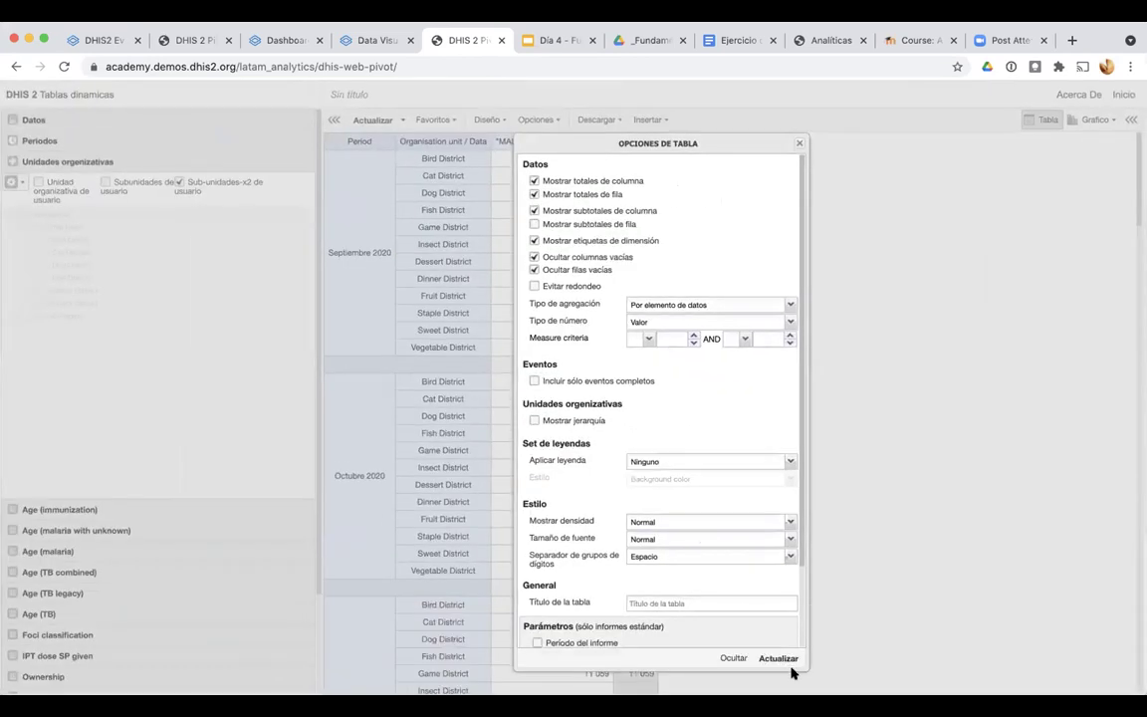
left_click(786, 658)
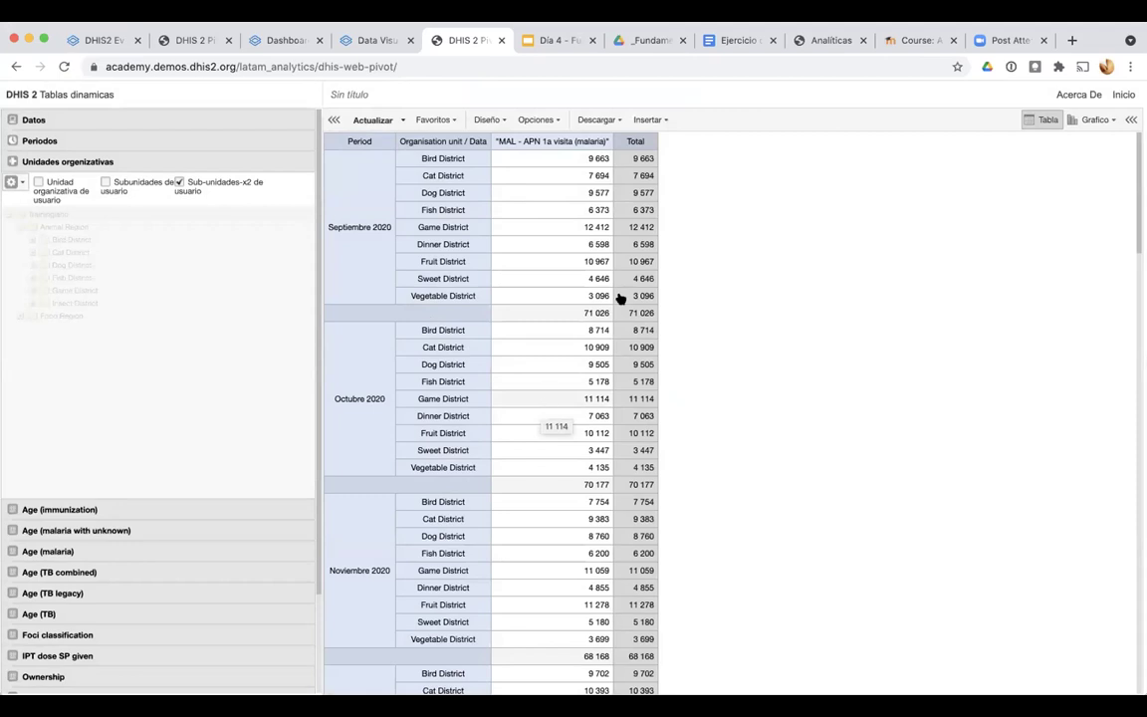
Examine the monthly district rows and subtotals from Septiembre 2020 through Agosto 2021 in the updated table
scroll(499, 393, "down", 5)
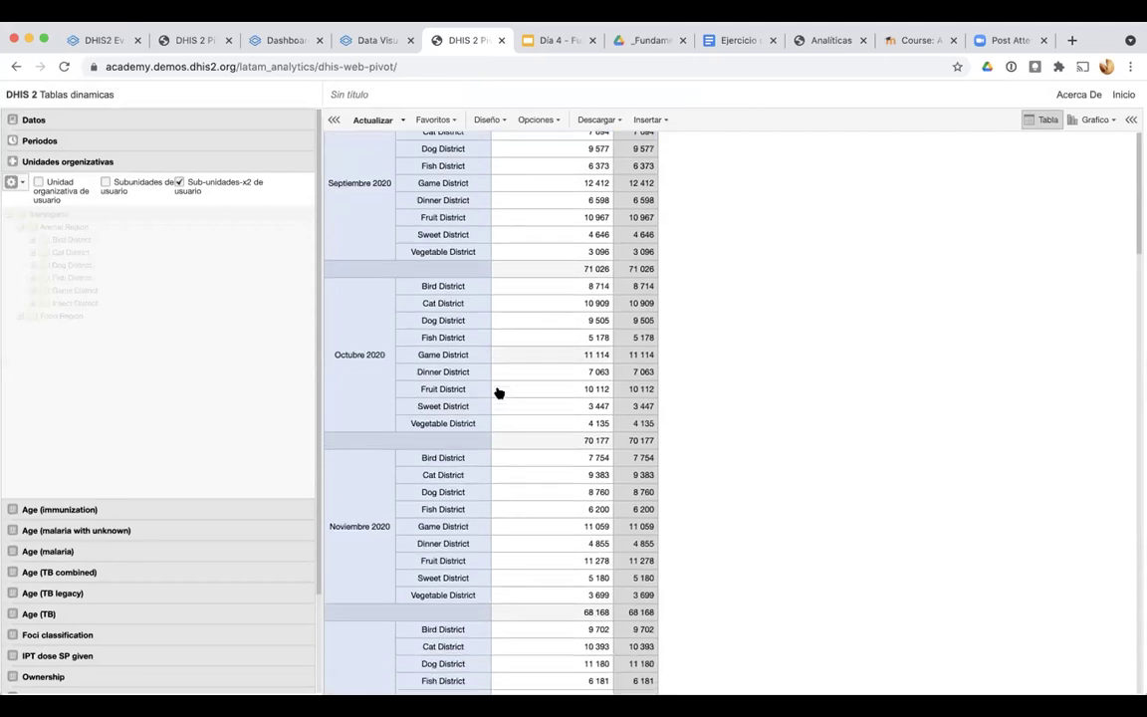
scroll(499, 394, "down", 7)
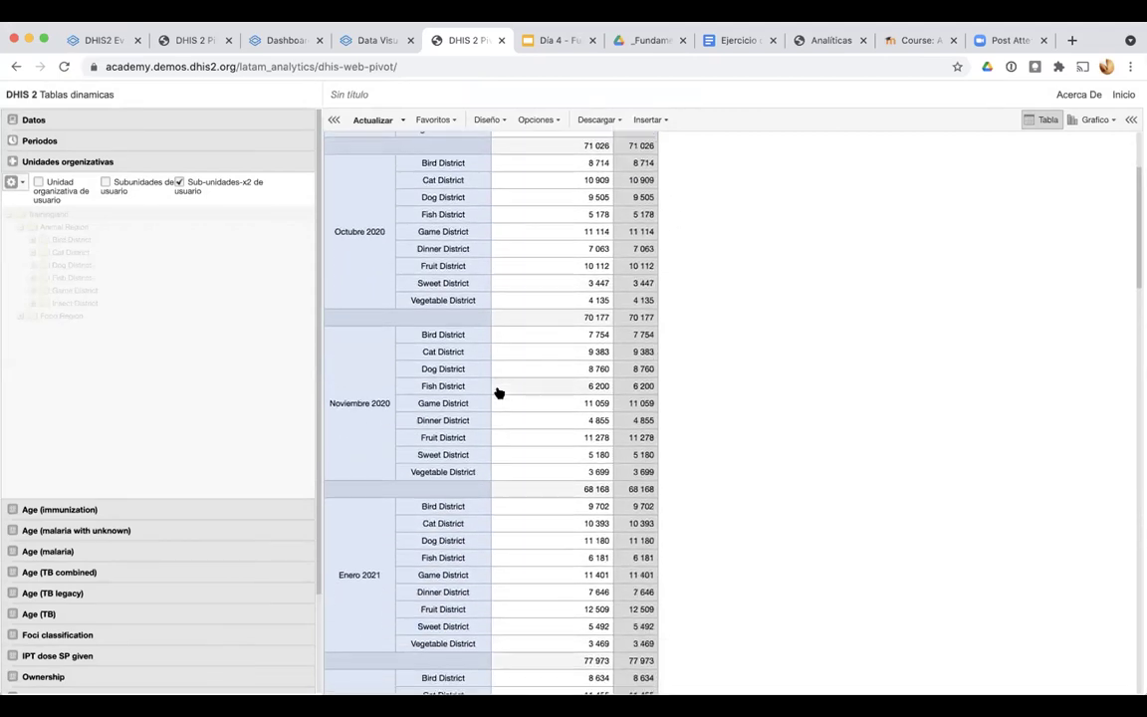
scroll(499, 393, "down", 12)
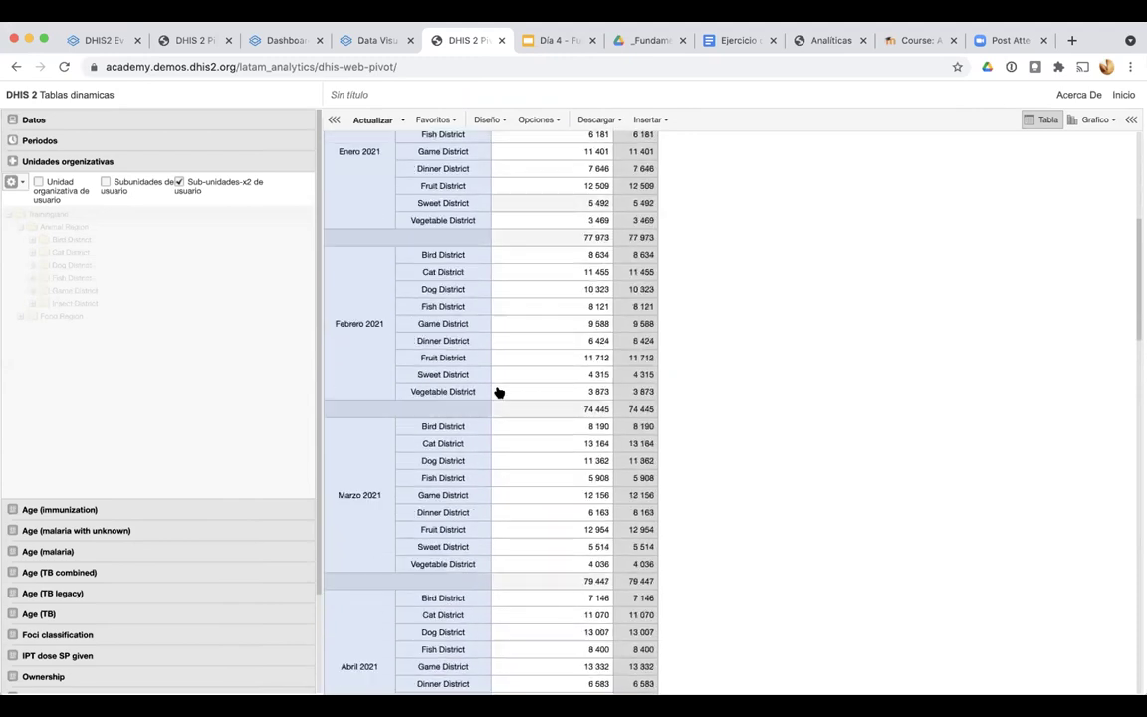
scroll(499, 393, "down", 14)
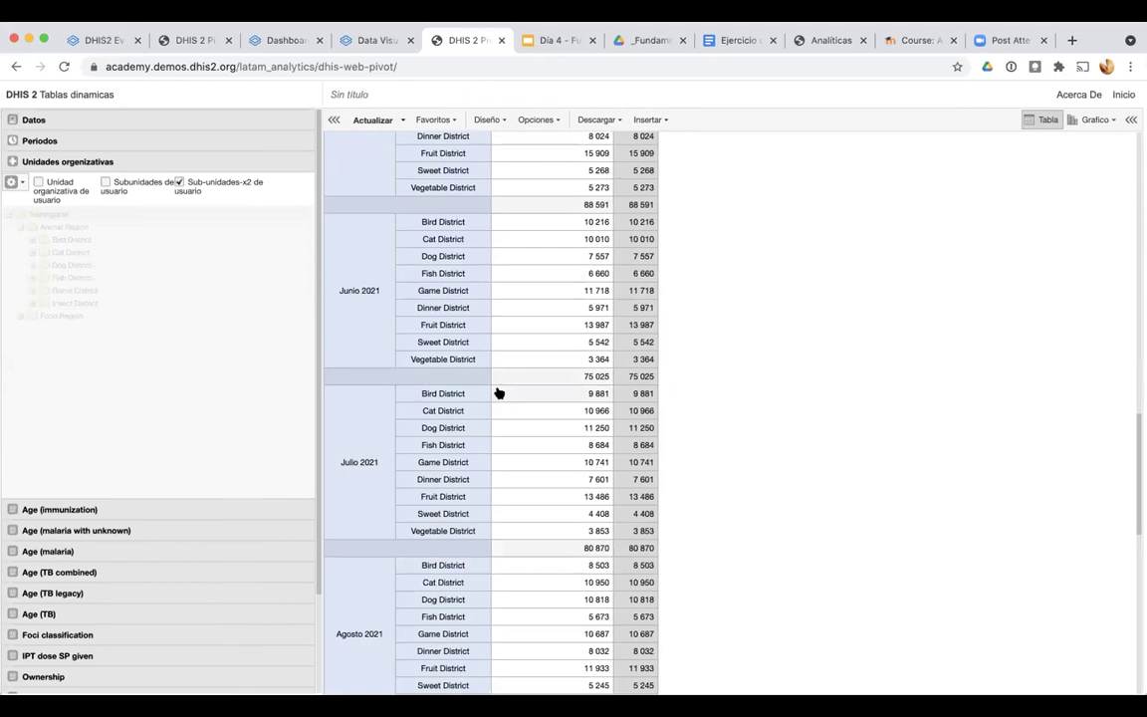
Set Tipo de agregación to Promedio in the table options and update the table
left_click(544, 119)
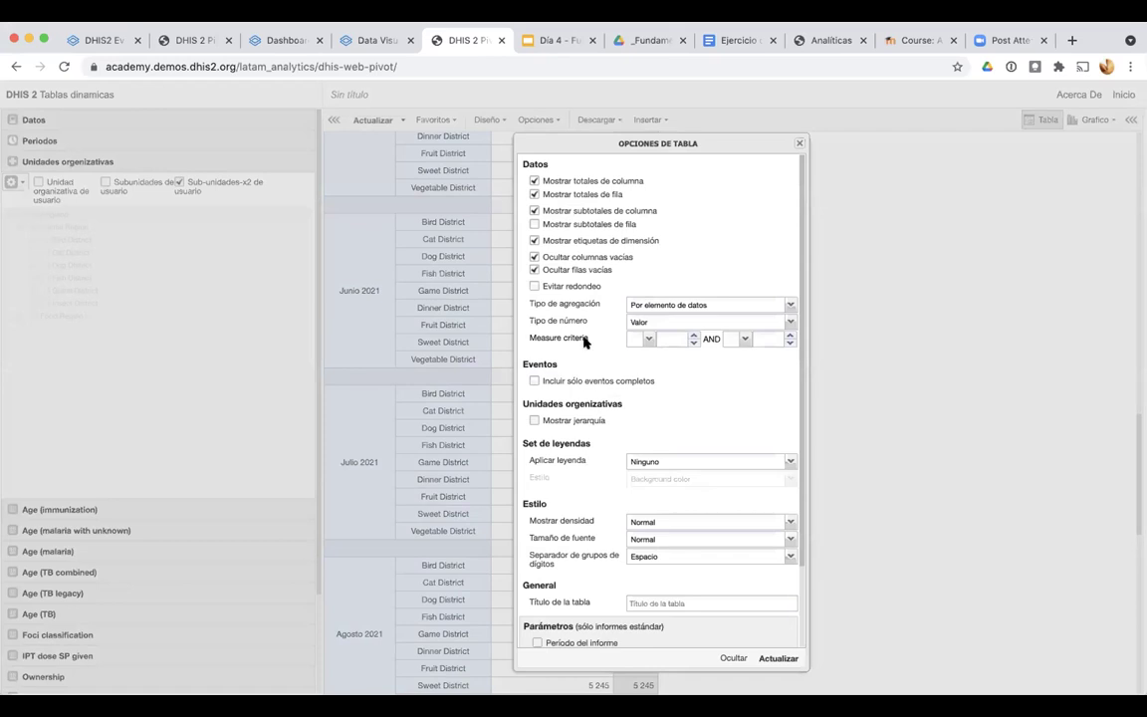
scroll(585, 340, "up", 5)
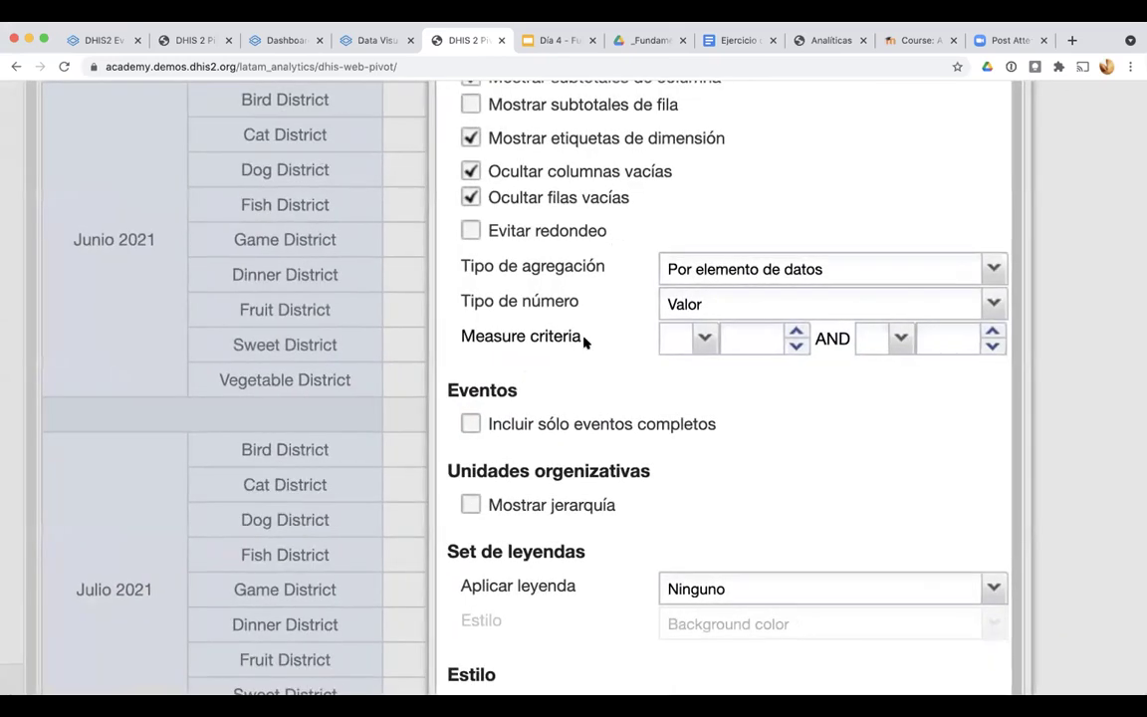
scroll(585, 341, "right", 2)
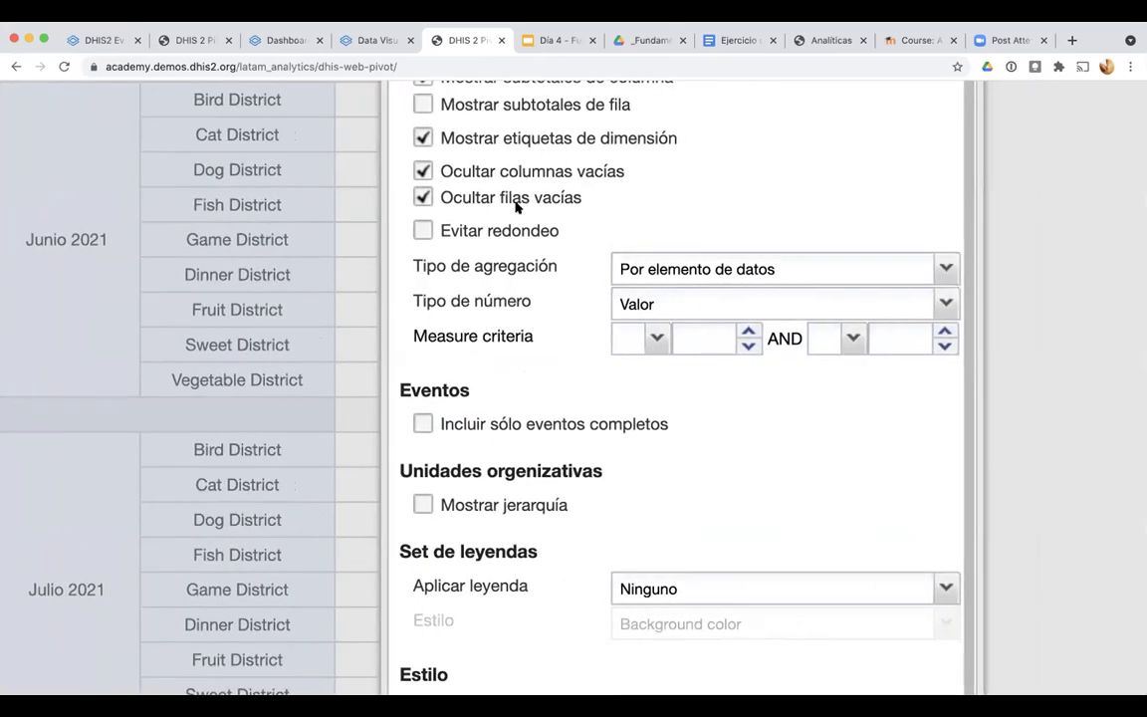
left_click(446, 233)
left_click(423, 231)
left_click(942, 270)
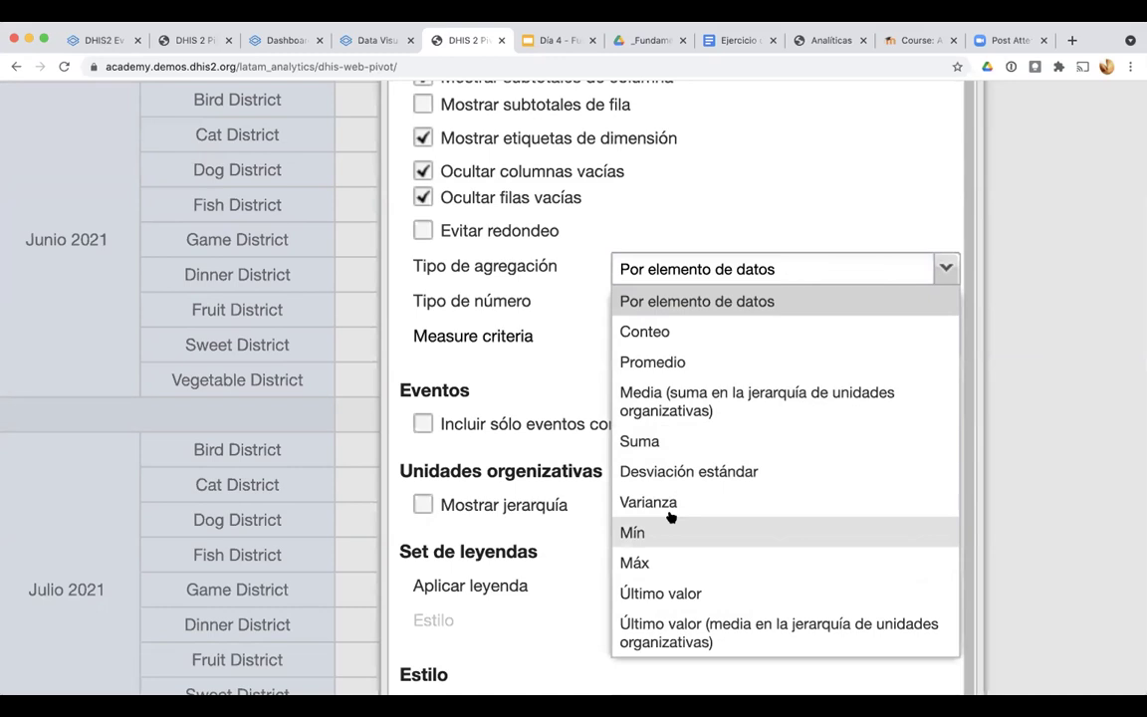
scroll(671, 516, "down", 1)
scroll(671, 516, "down", 1)
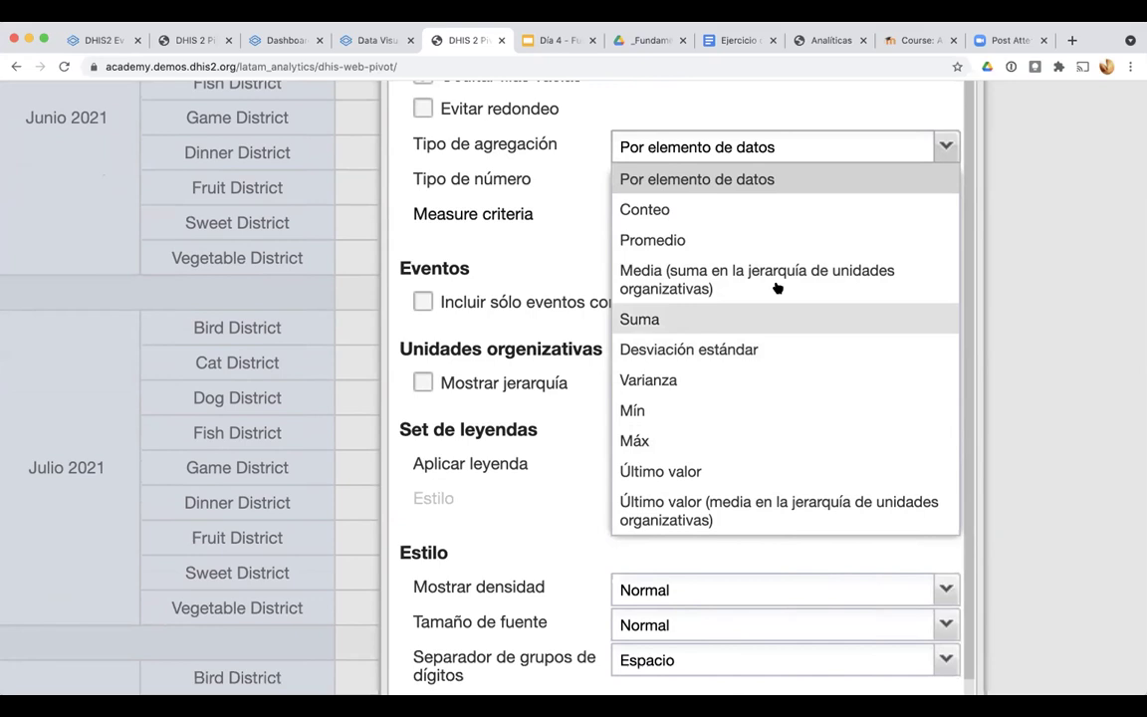
left_click(714, 241)
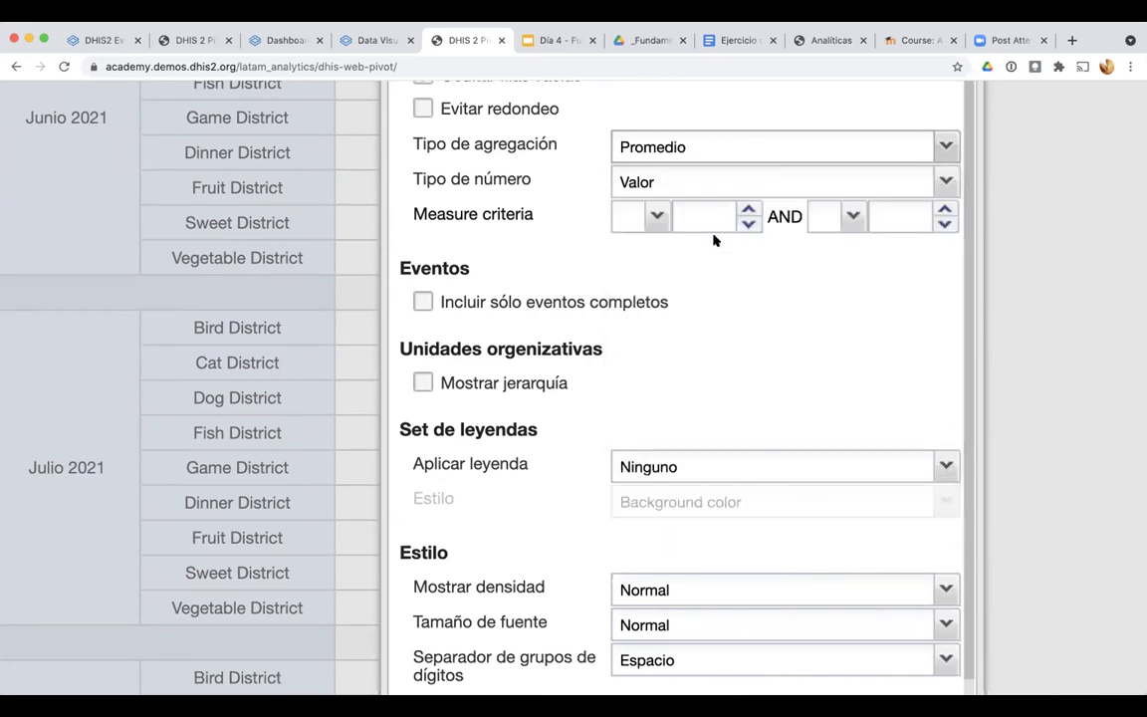
scroll(741, 267, "down", 2)
scroll(742, 266, "down", 3)
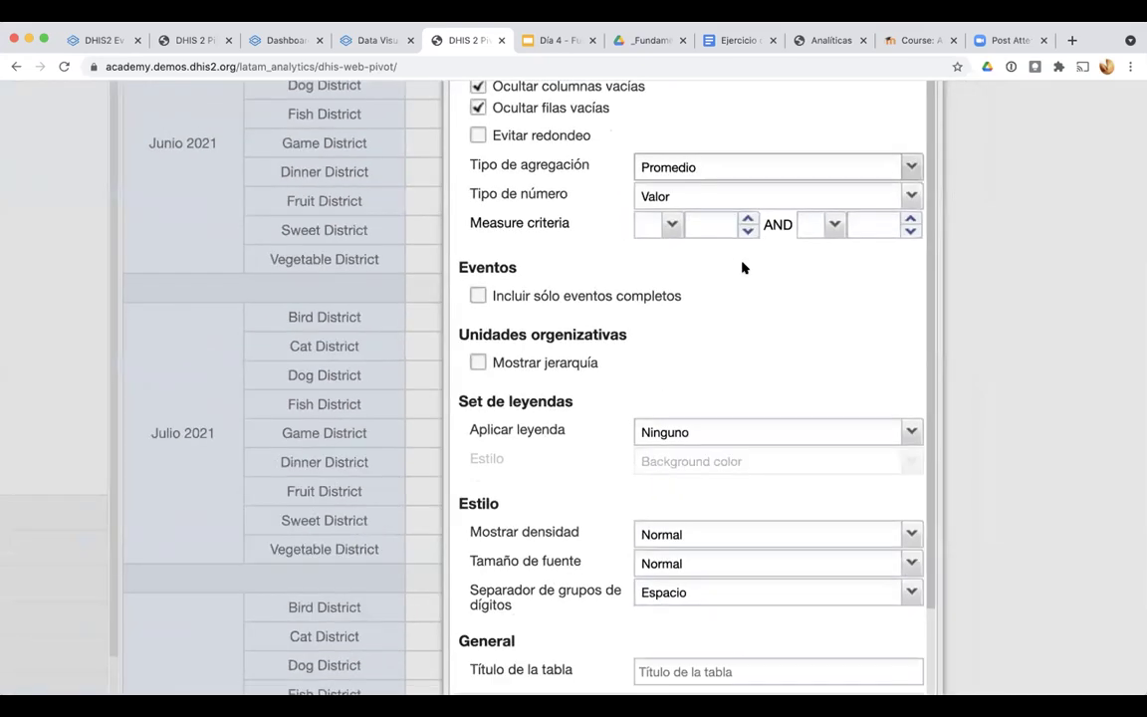
left_click(776, 658)
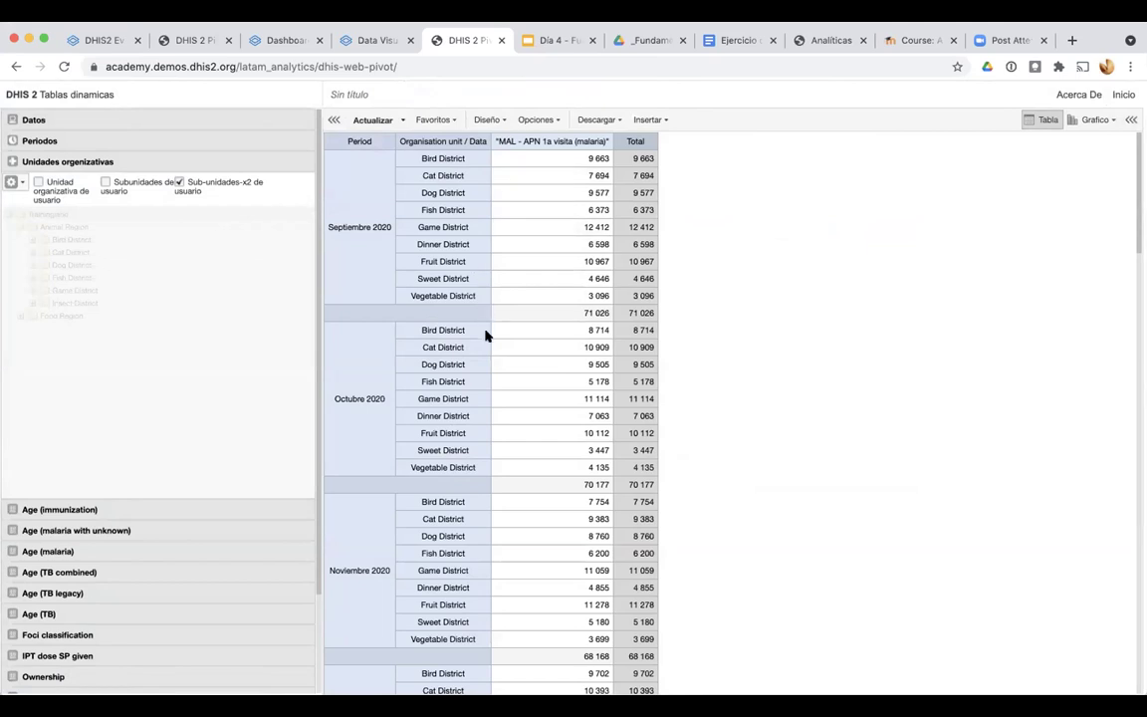
Set Tipo de número to Porcentaje del total de filas in the table options and update the table
left_click(535, 119)
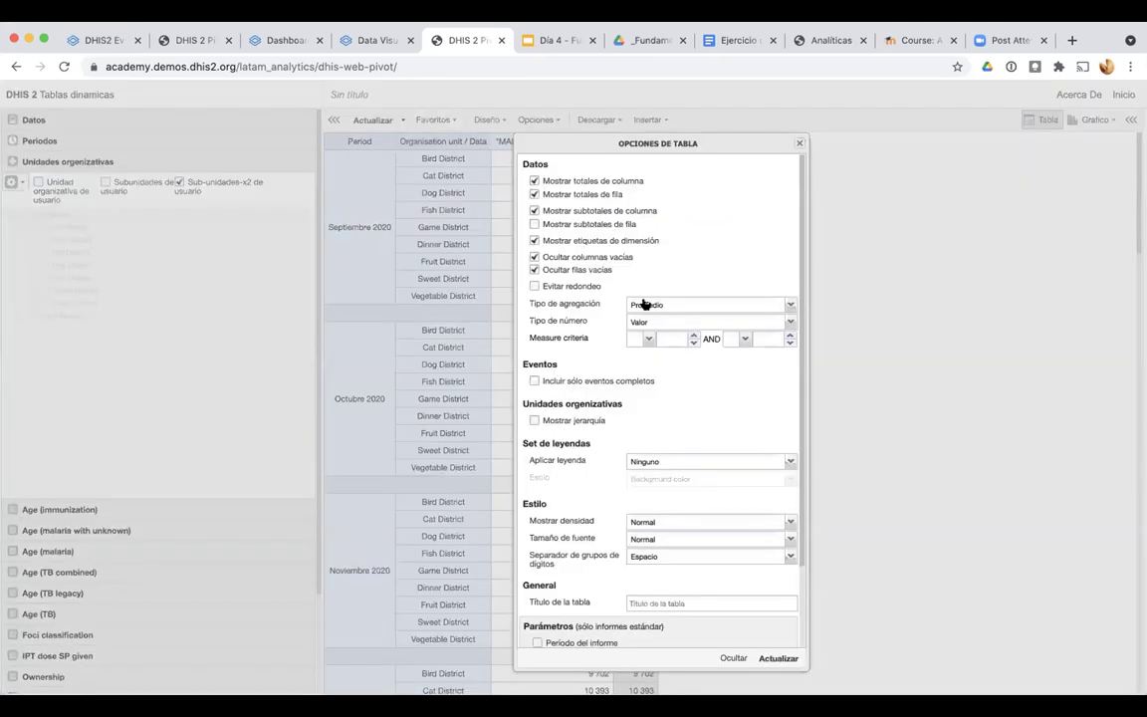
scroll(644, 304, "up", 5)
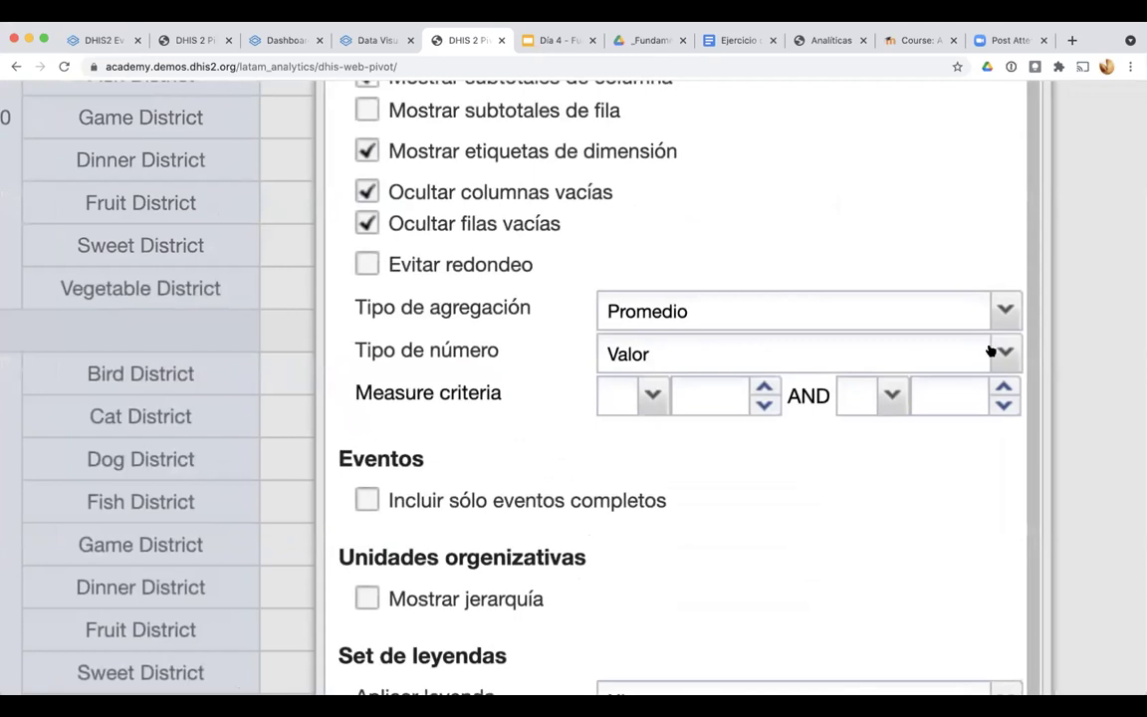
left_click(999, 353)
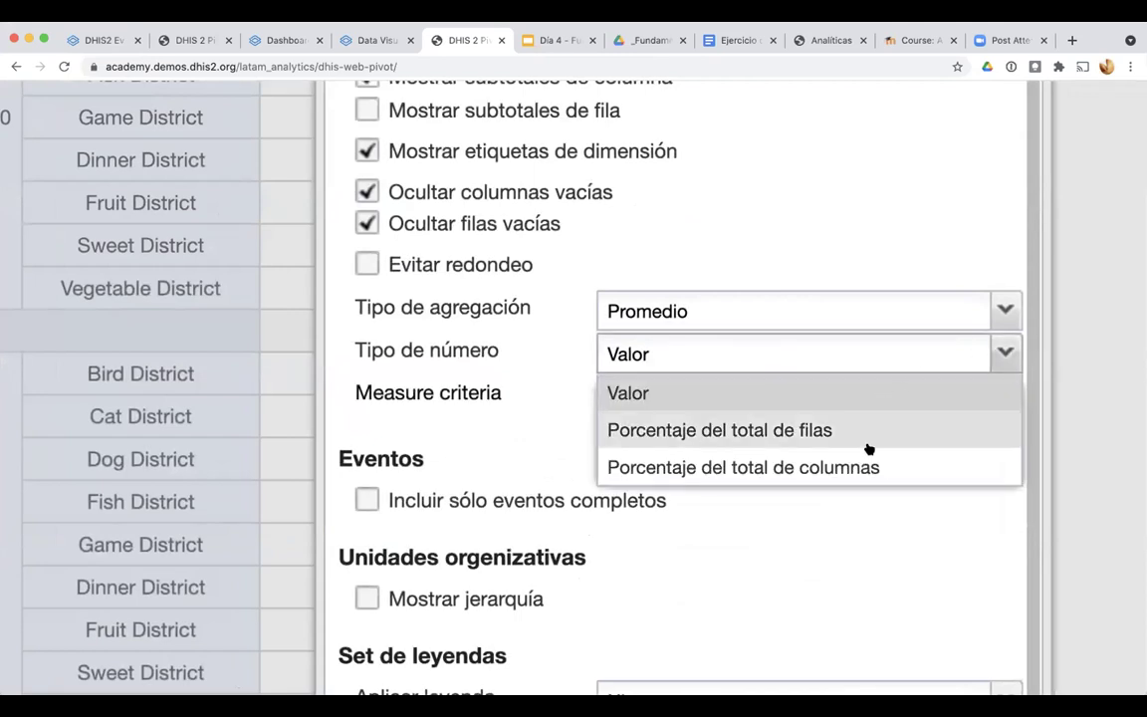
left_click(770, 442)
scroll(845, 506, "down", 5)
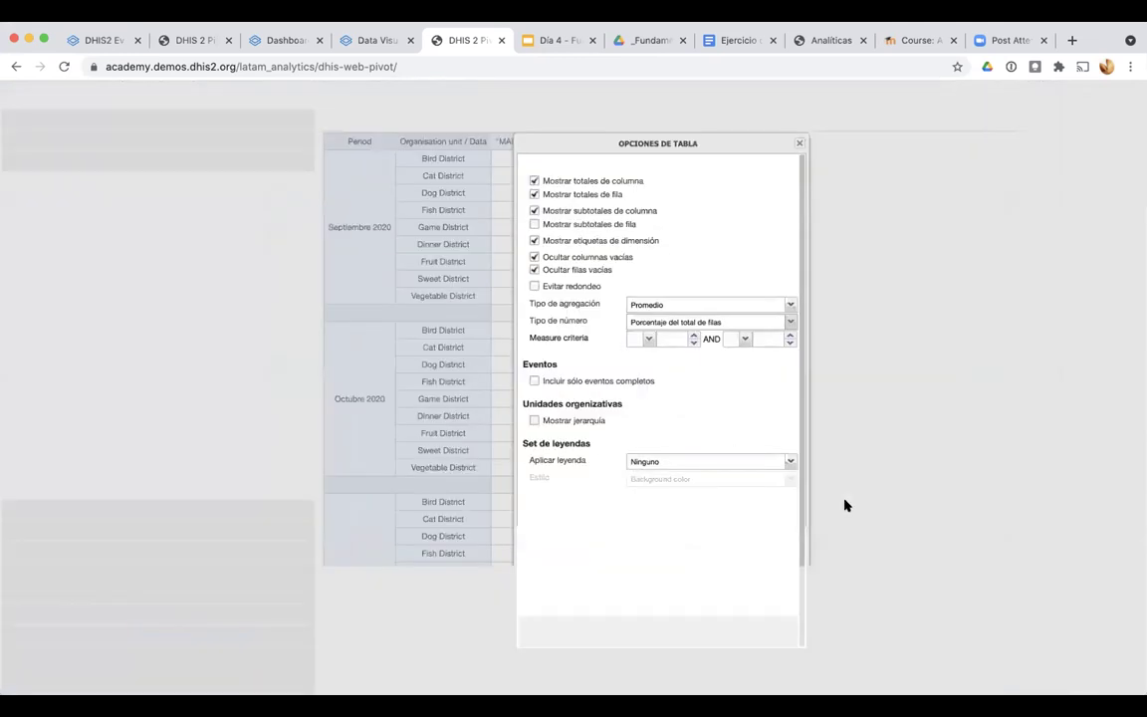
left_click(778, 659)
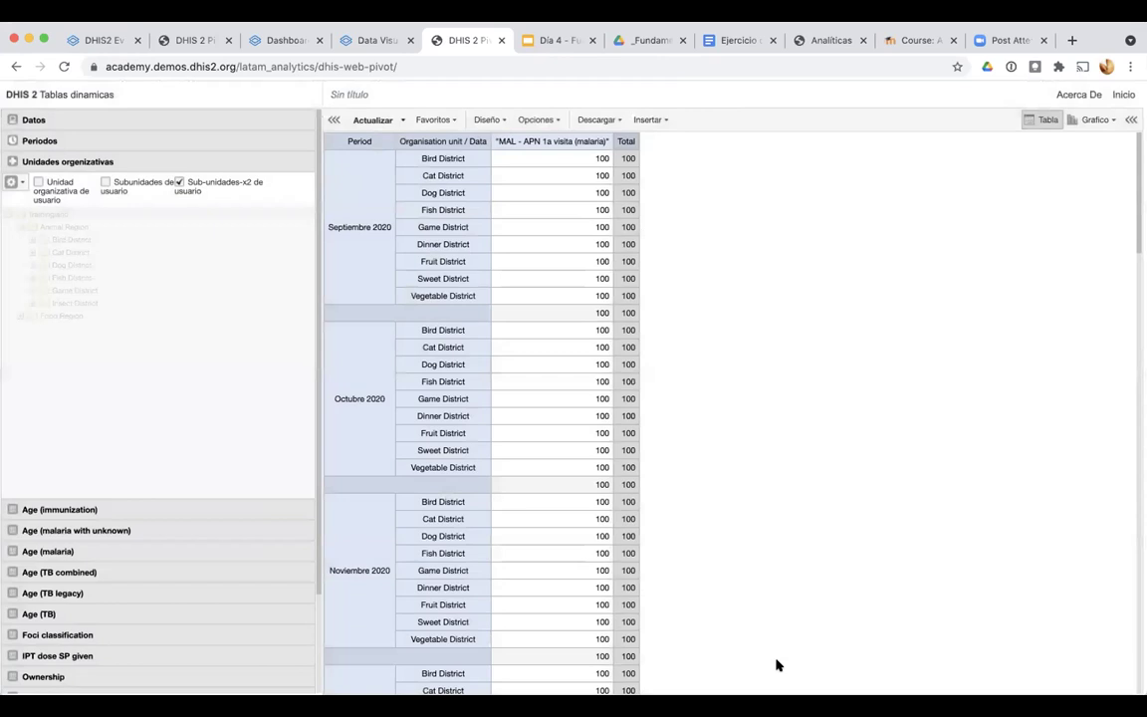
Change Tipo de número to Porcentaje del total de columnas in the table options and update the table
left_click(538, 121)
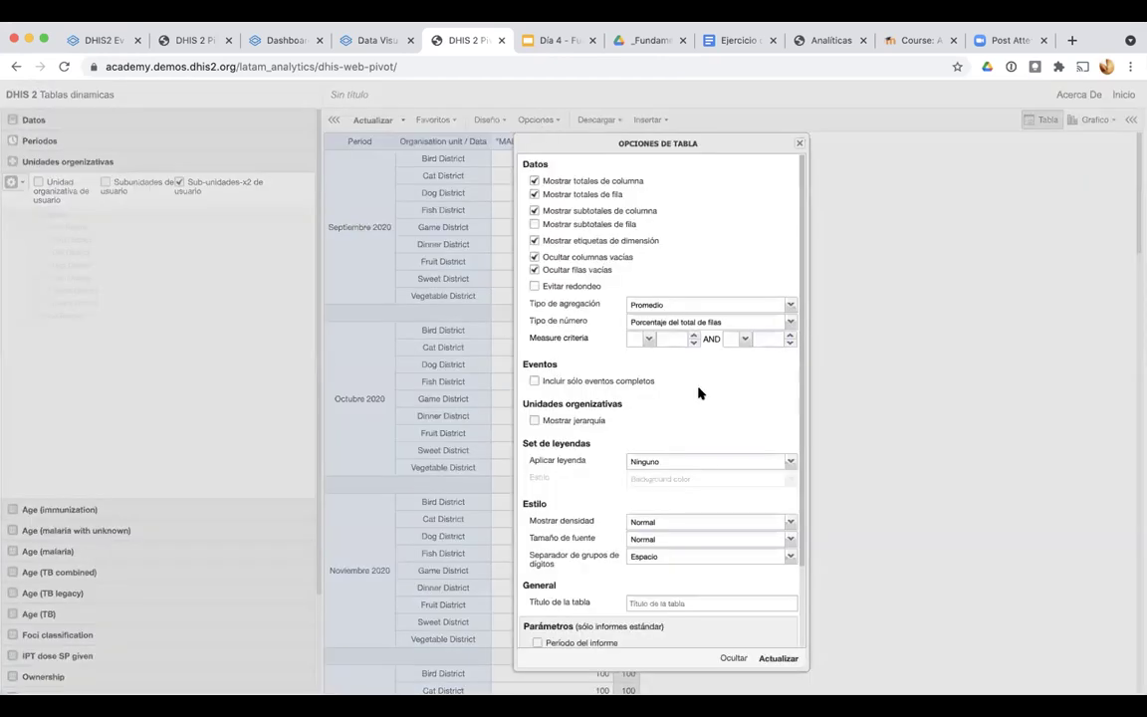
scroll(698, 394, "up", 3)
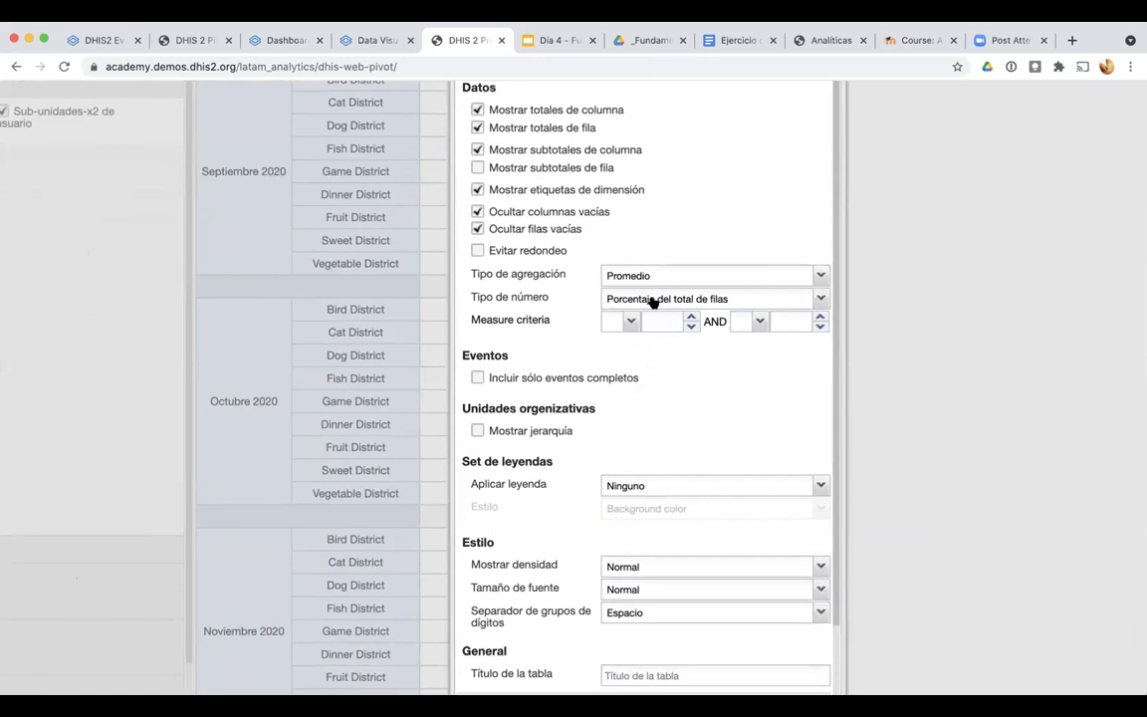
scroll(756, 499, "down", 3)
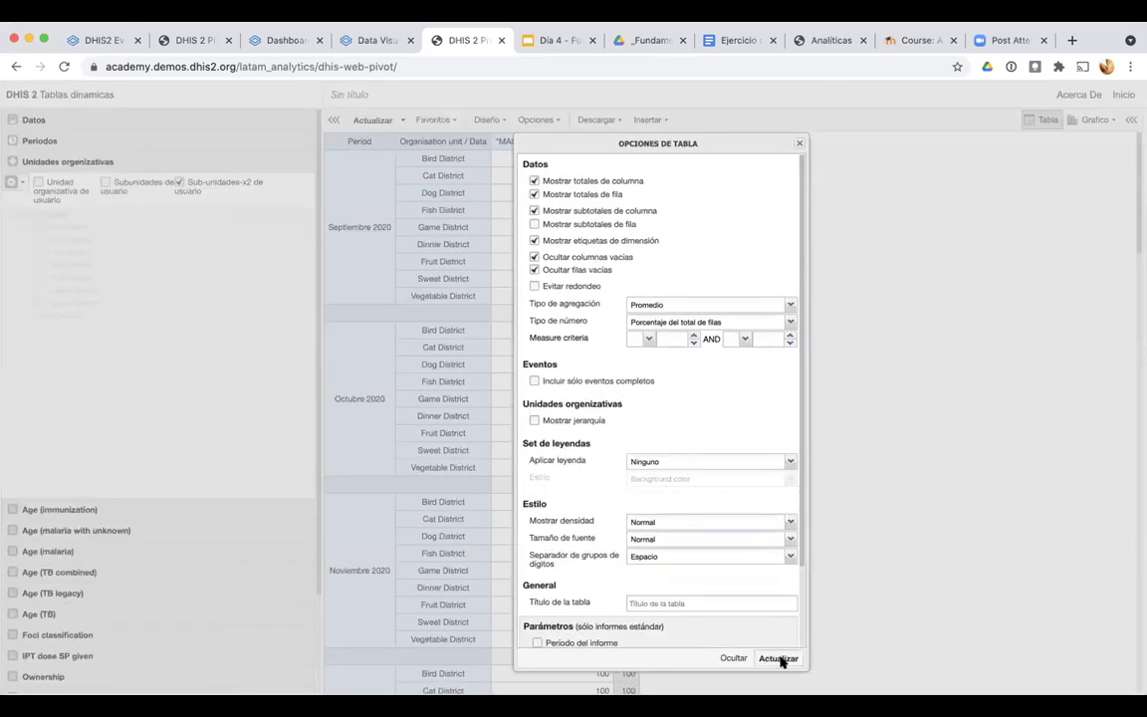
left_click(769, 325)
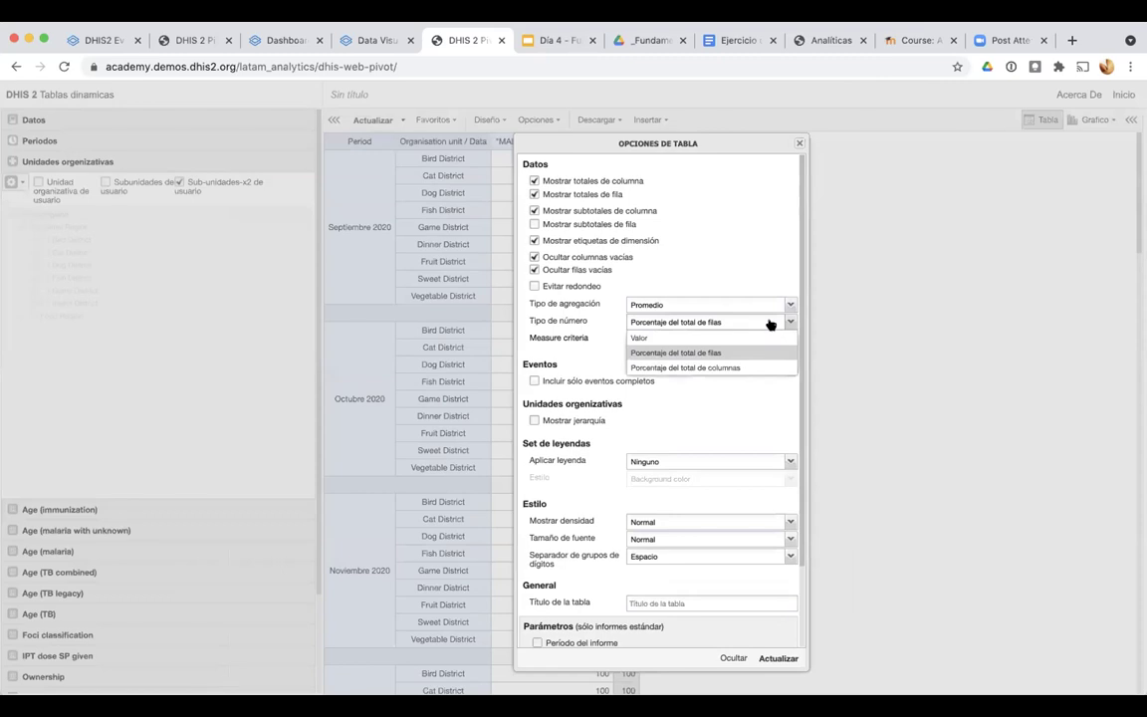
left_click(740, 366)
left_click(781, 659)
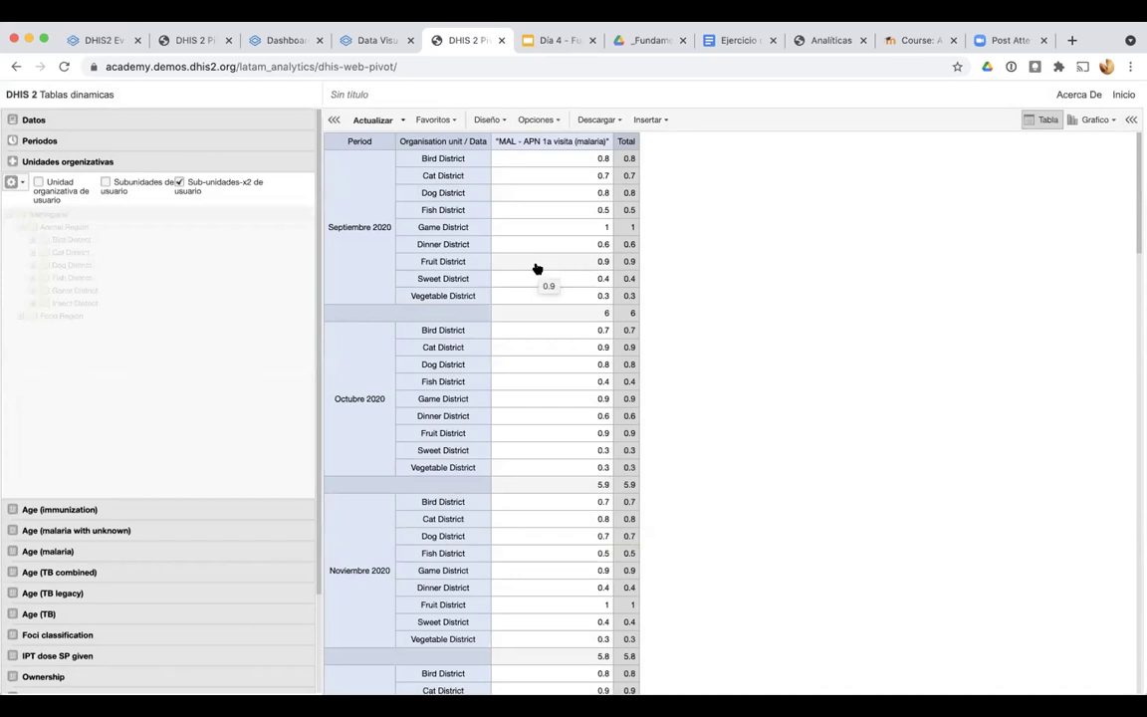
Set Tipo de número back to Valor and Tipo de agregación to Por elemento de datos in the table options
left_click(488, 120)
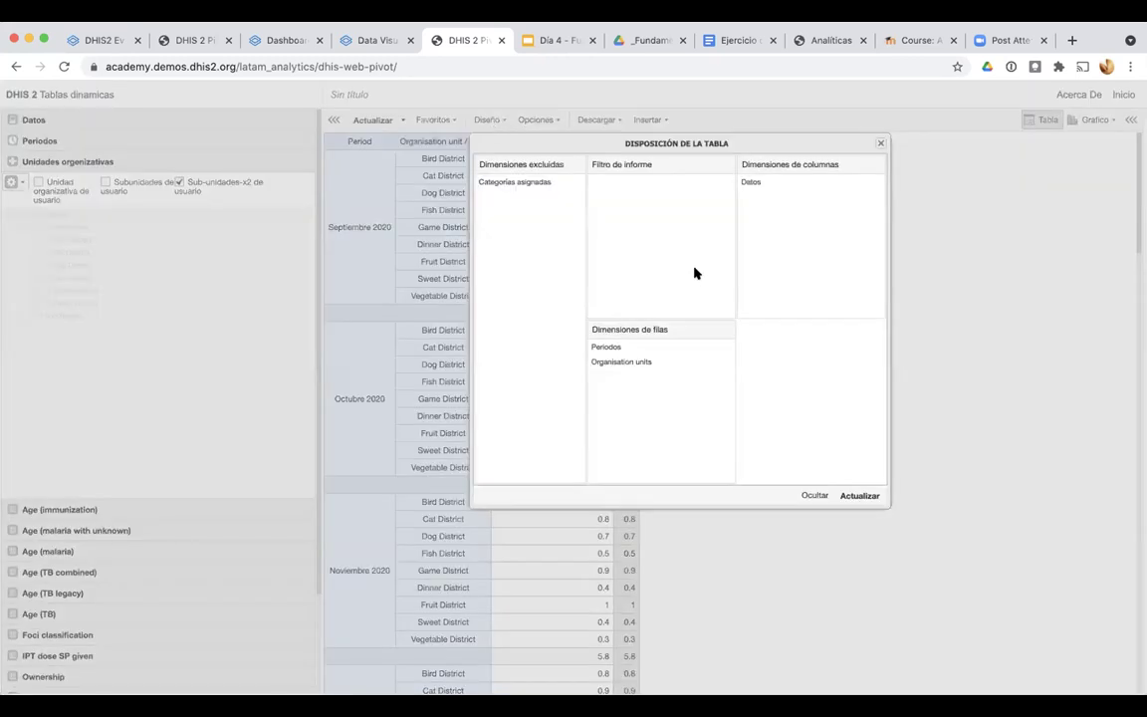
left_click(813, 495)
left_click(535, 120)
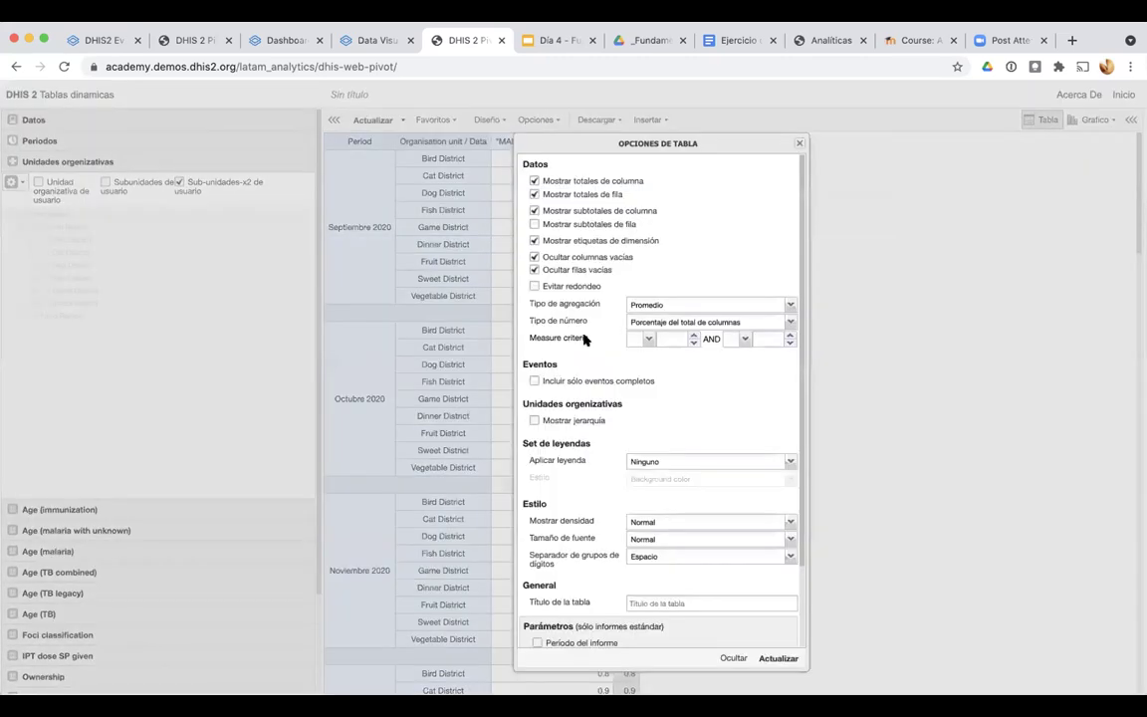
left_click(790, 321)
left_click(653, 338)
left_click(681, 304)
left_click(648, 323)
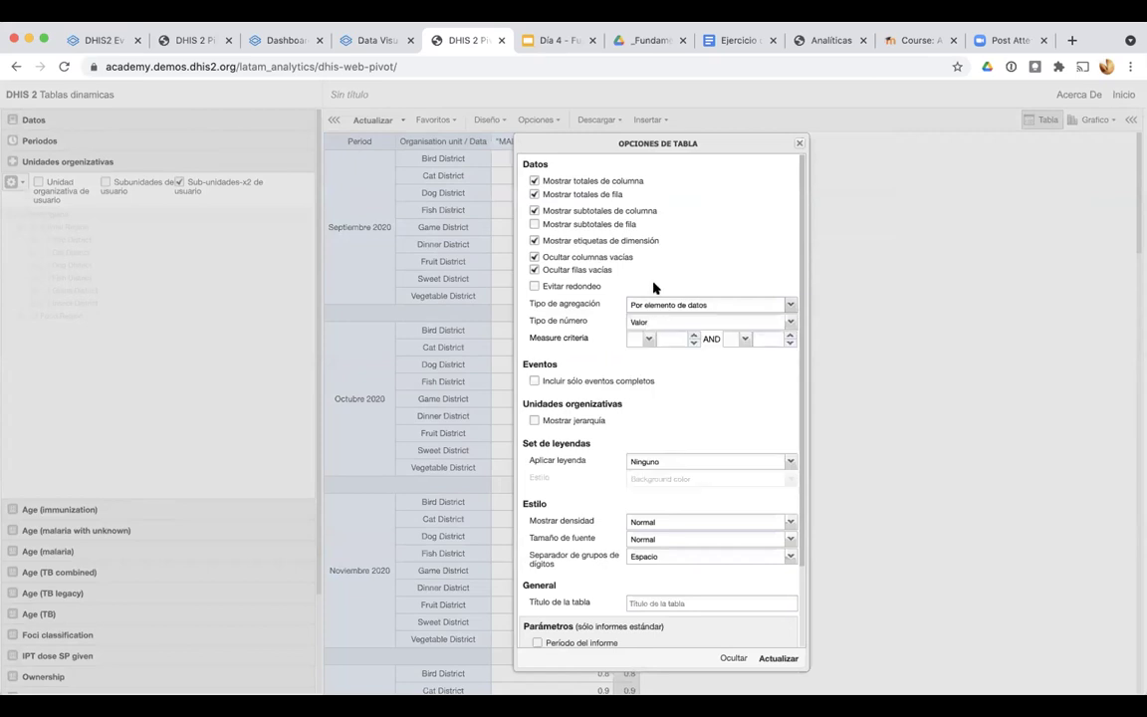
Enable Mostrar jerarquía for the organisation units, leave Incluir sólo eventos completos disabled, and update the table
scroll(617, 364, "up", 5)
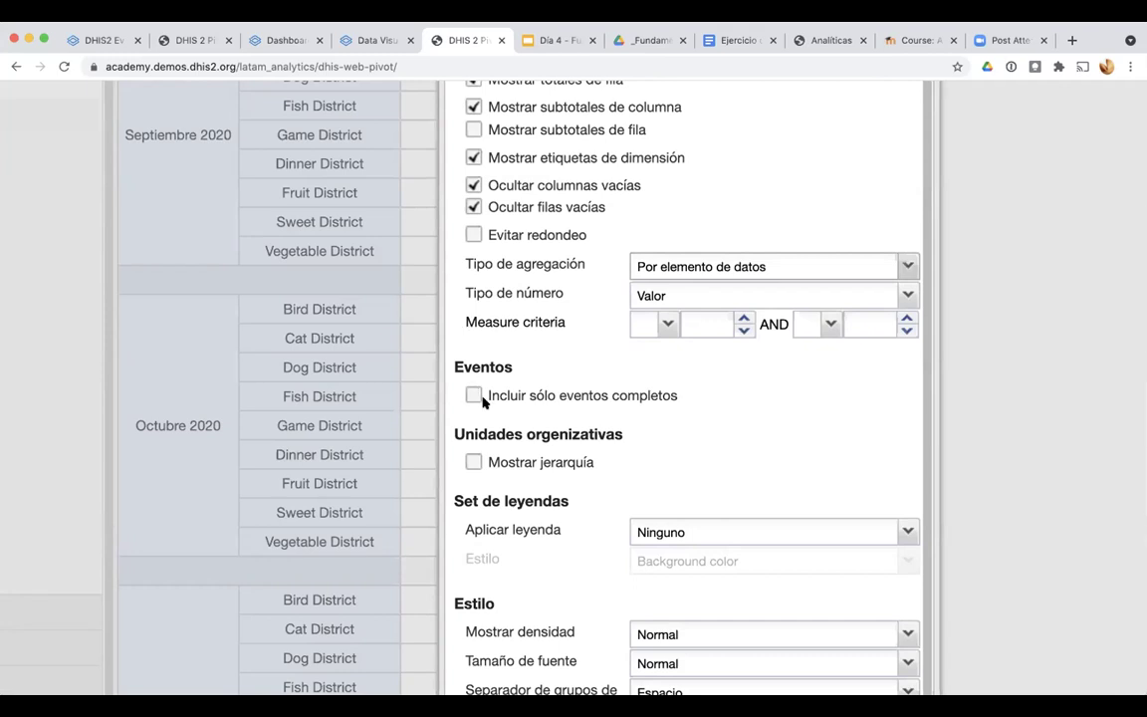
left_click(473, 396)
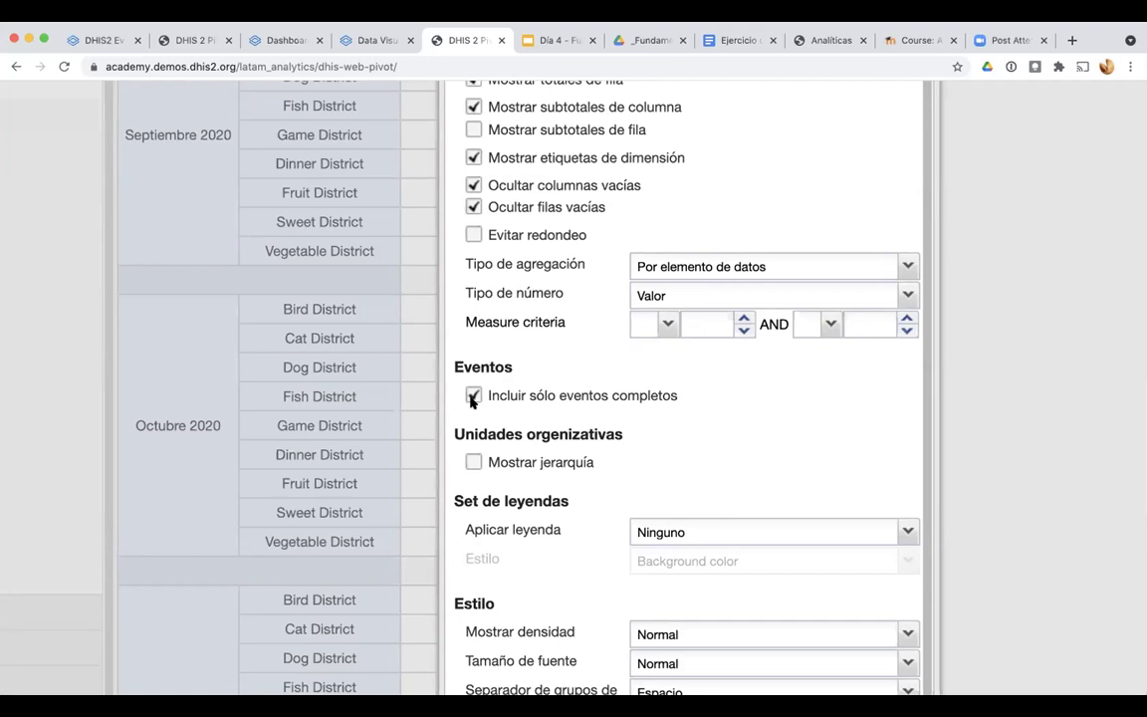
left_click(472, 396)
left_click(473, 463)
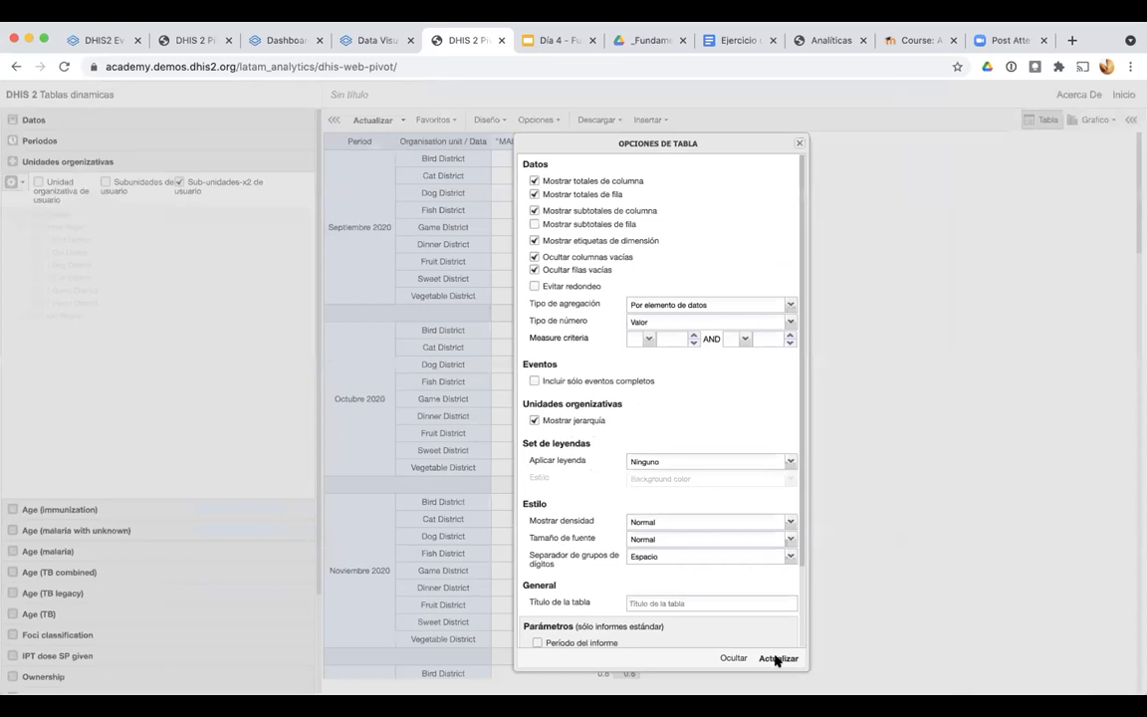
left_click(782, 657)
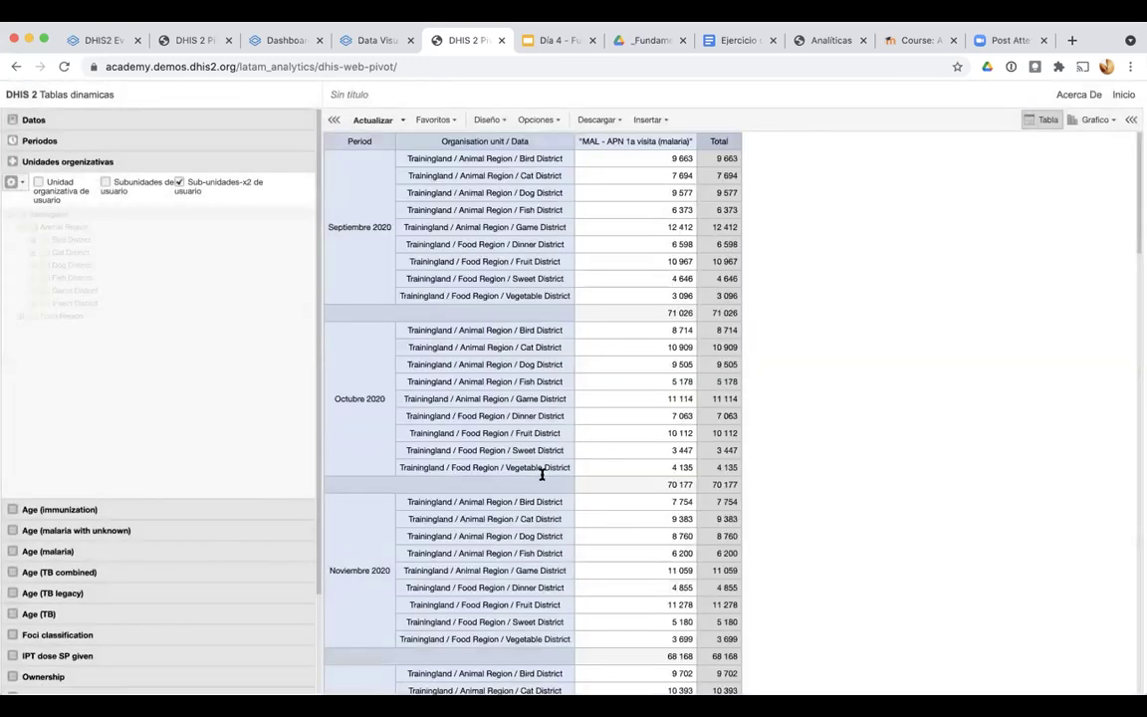
Examine the hierarchy paths in the organisation unit column and review the legend, style, general and parameter settings in the table options
scroll(542, 475, "up", 5)
scroll(495, 414, "up", 2)
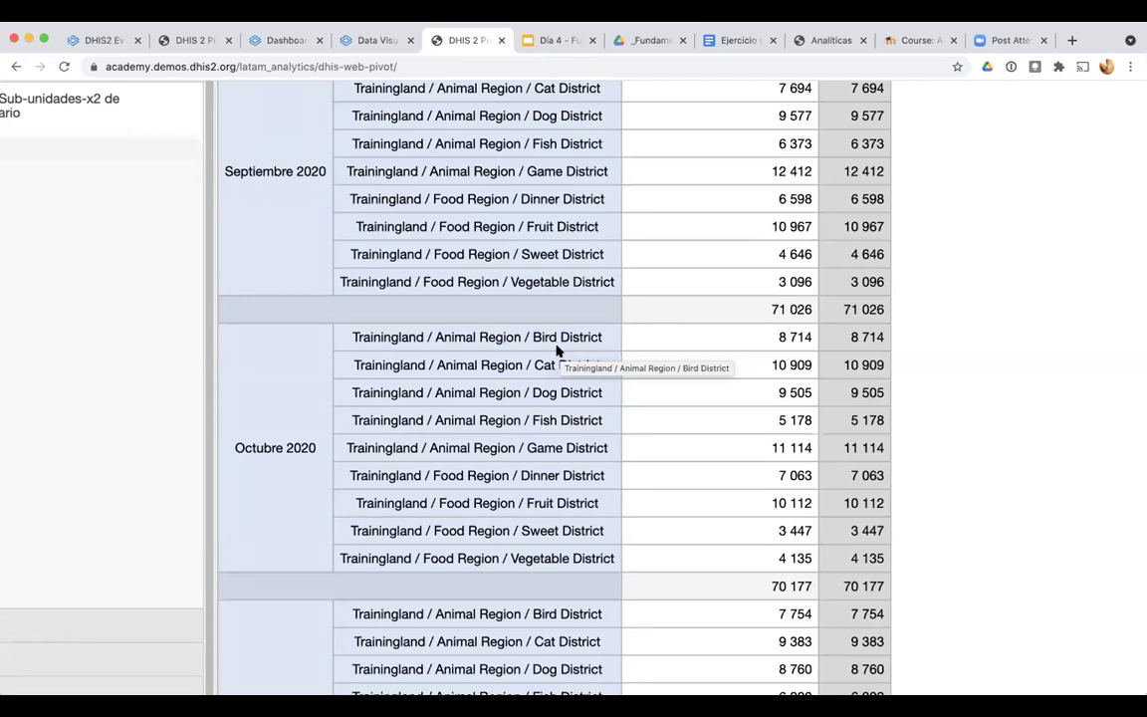
scroll(558, 245, "up", 3)
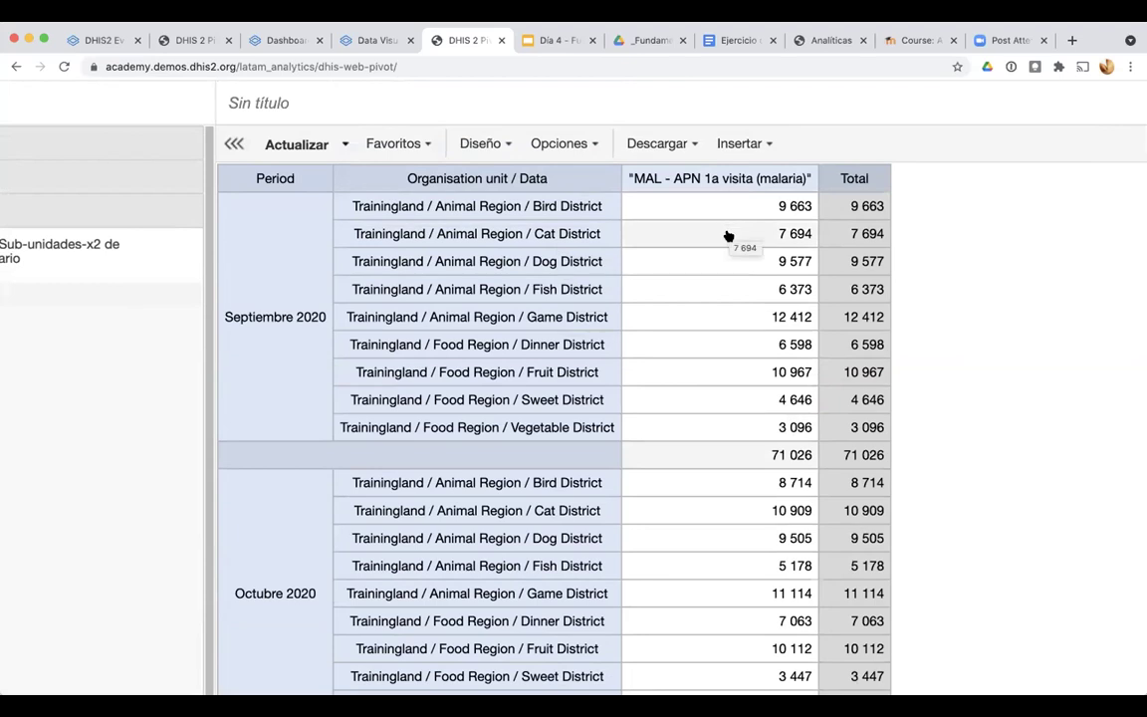
left_click(589, 150)
scroll(646, 413, "down", 3)
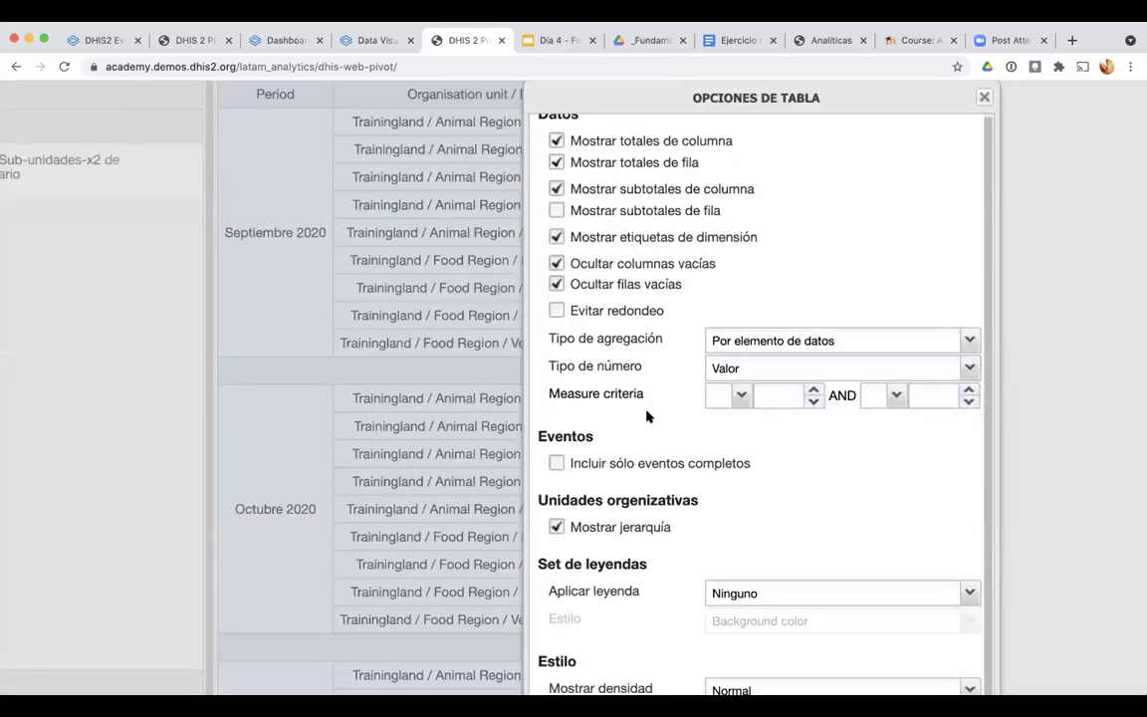
scroll(647, 495, "down", 3)
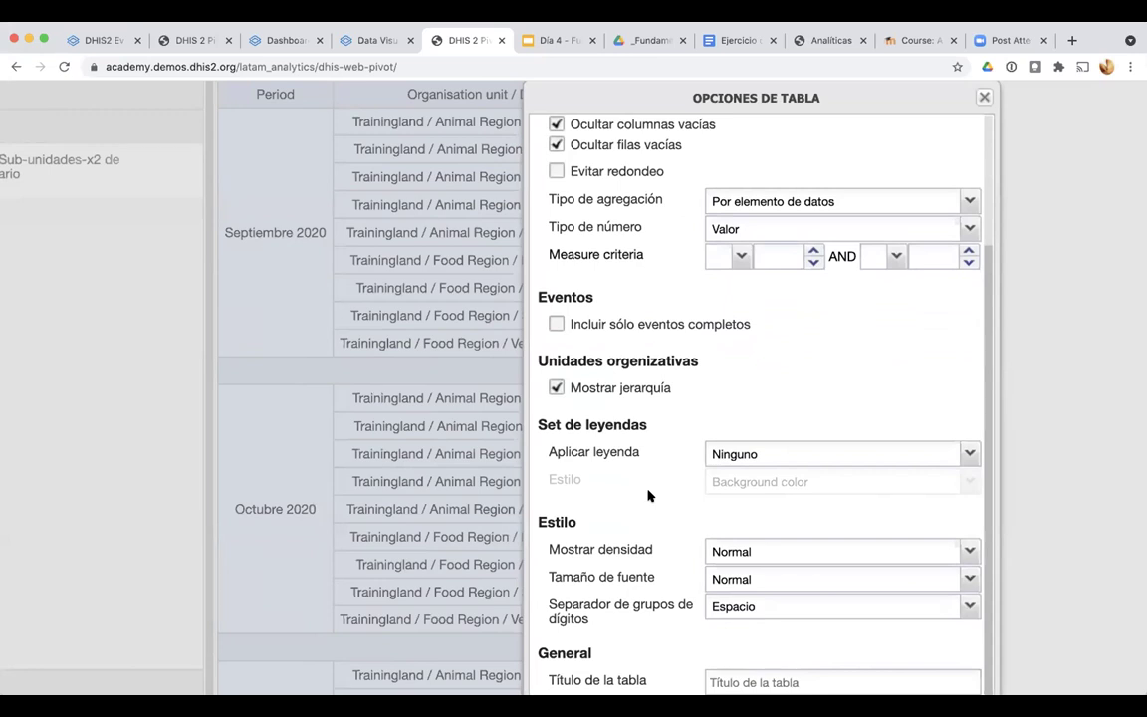
scroll(419, 495, "down", 5)
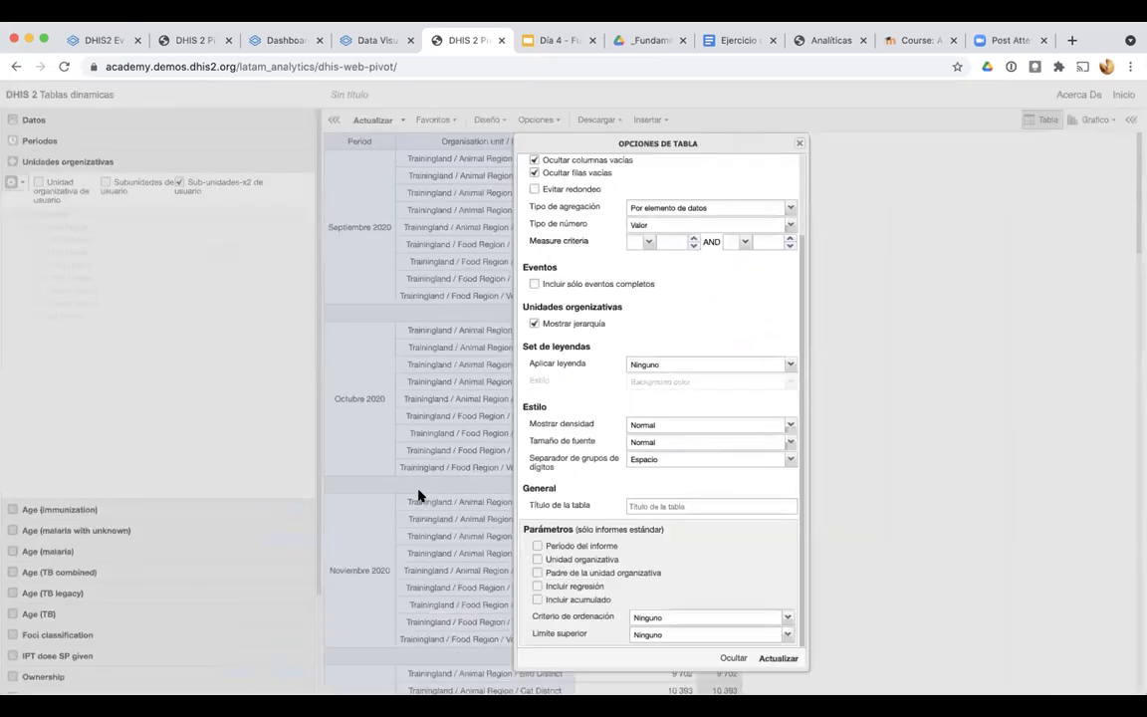
left_click(449, 378)
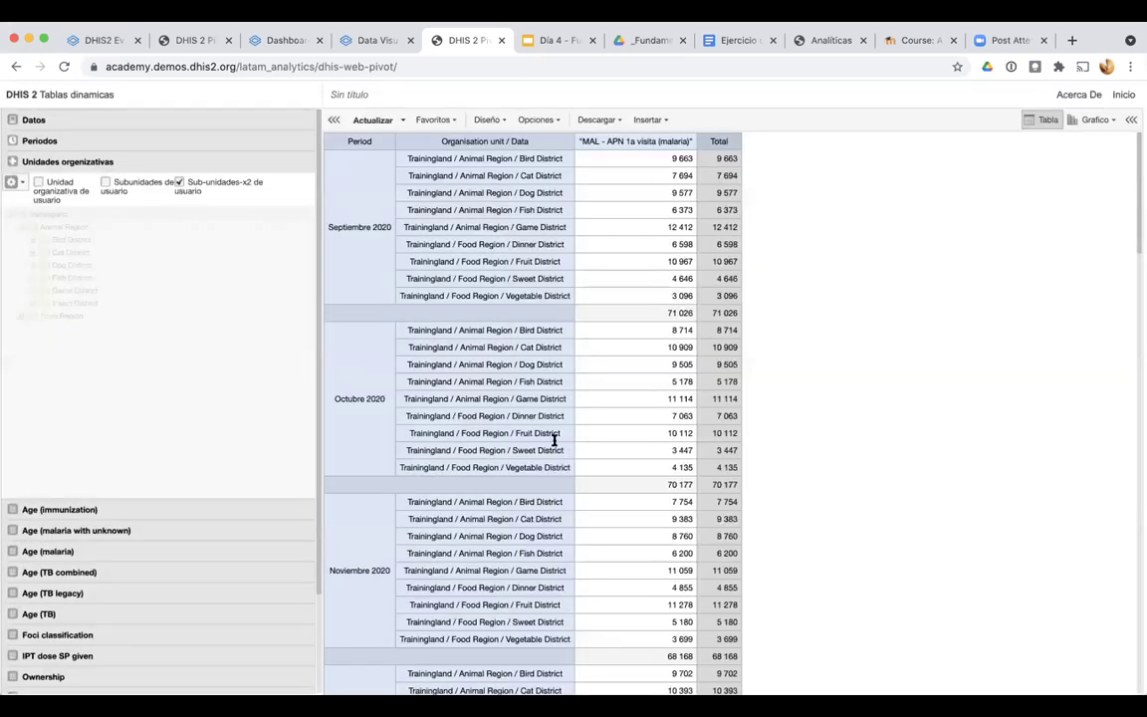
Replace Sub-unidades-x2 de usuario with Subunidades de usuario in the organisation unit selection and update the table
left_click(178, 183)
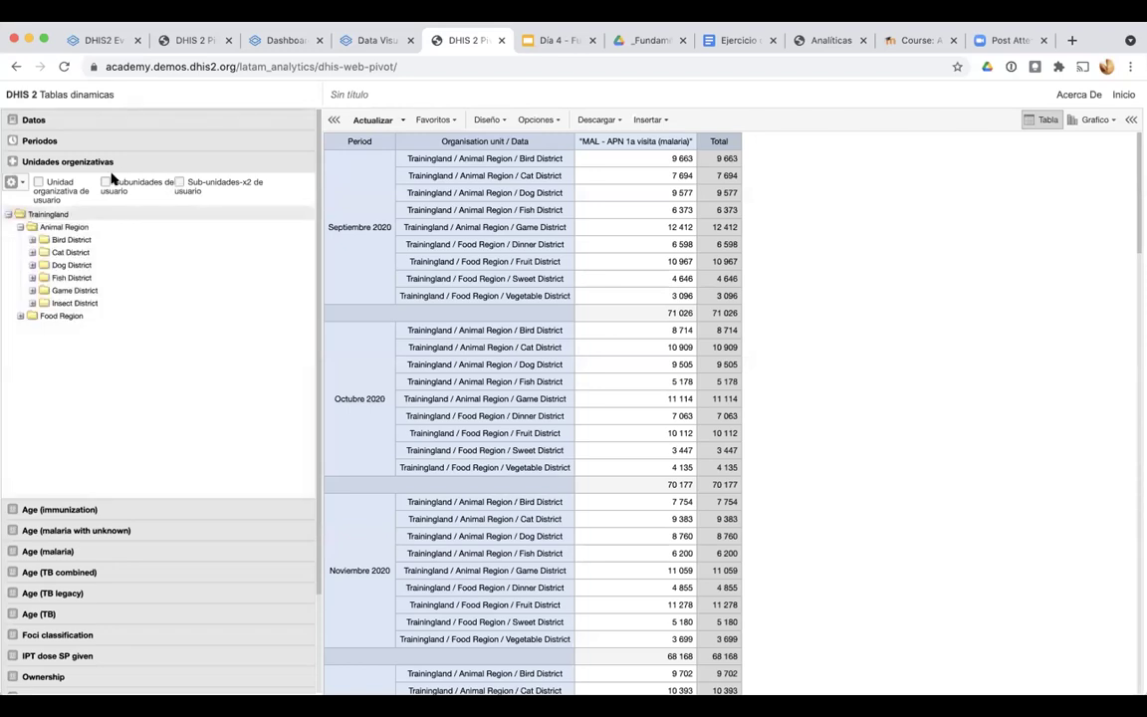
left_click(105, 183)
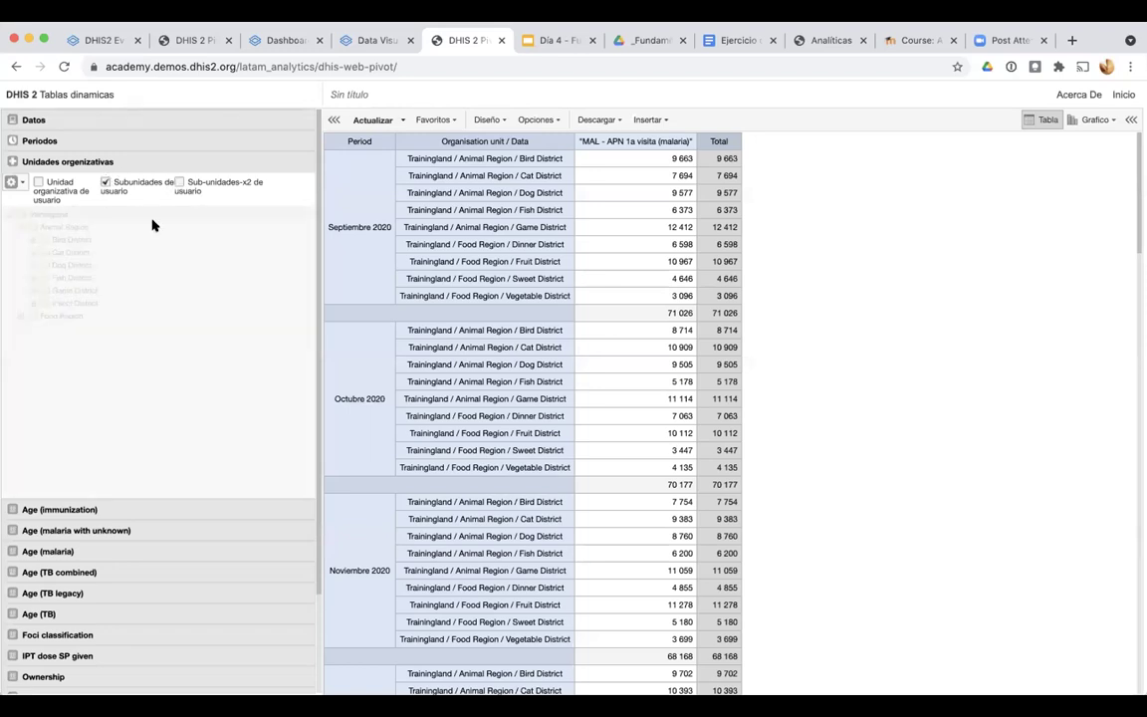
left_click(368, 122)
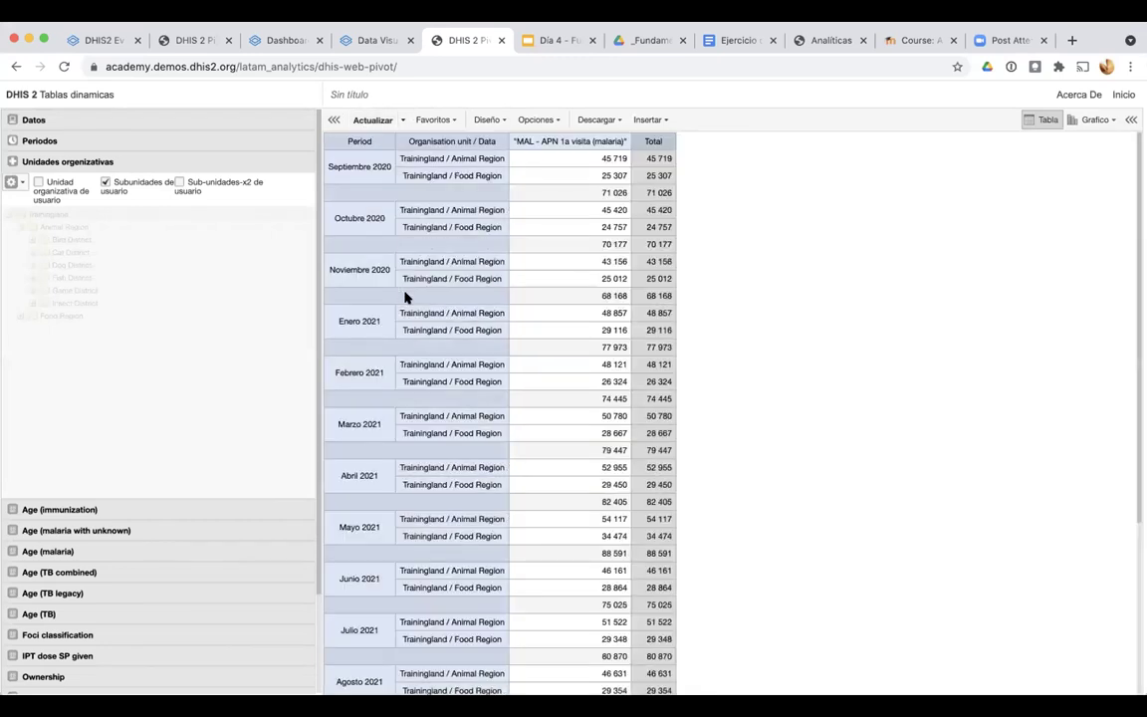
Disable Mostrar subtotales de columna in the table options and update the table
left_click(534, 120)
scroll(574, 402, "up", 2)
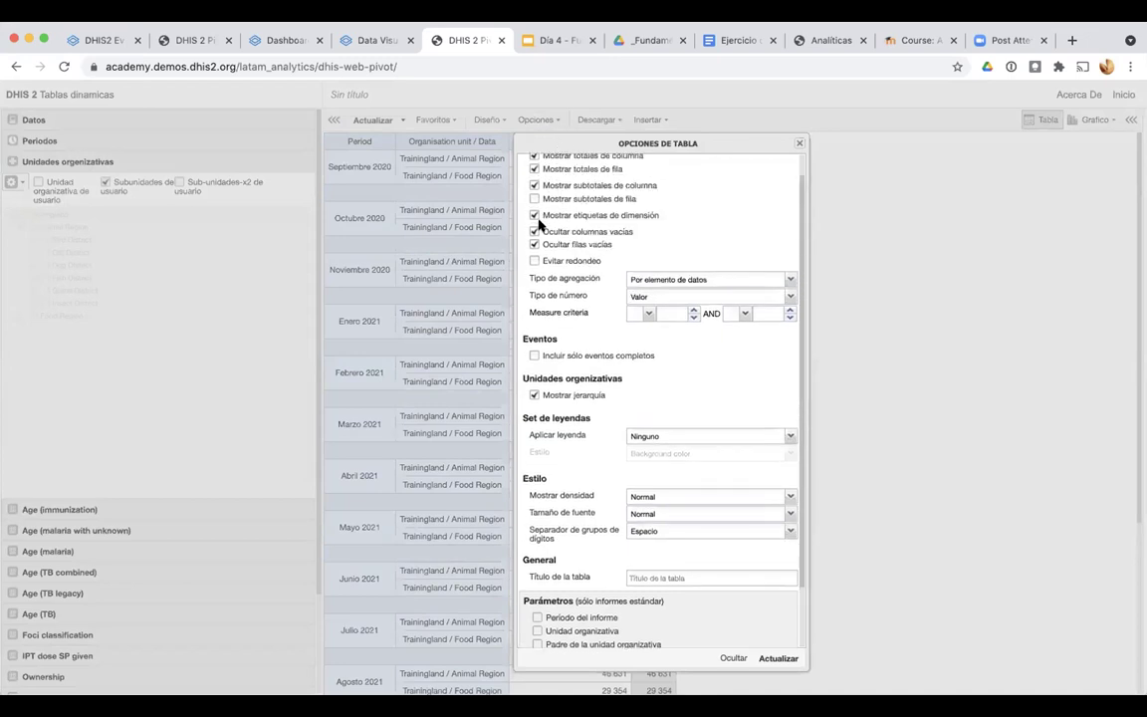
scroll(538, 199, "up", 1)
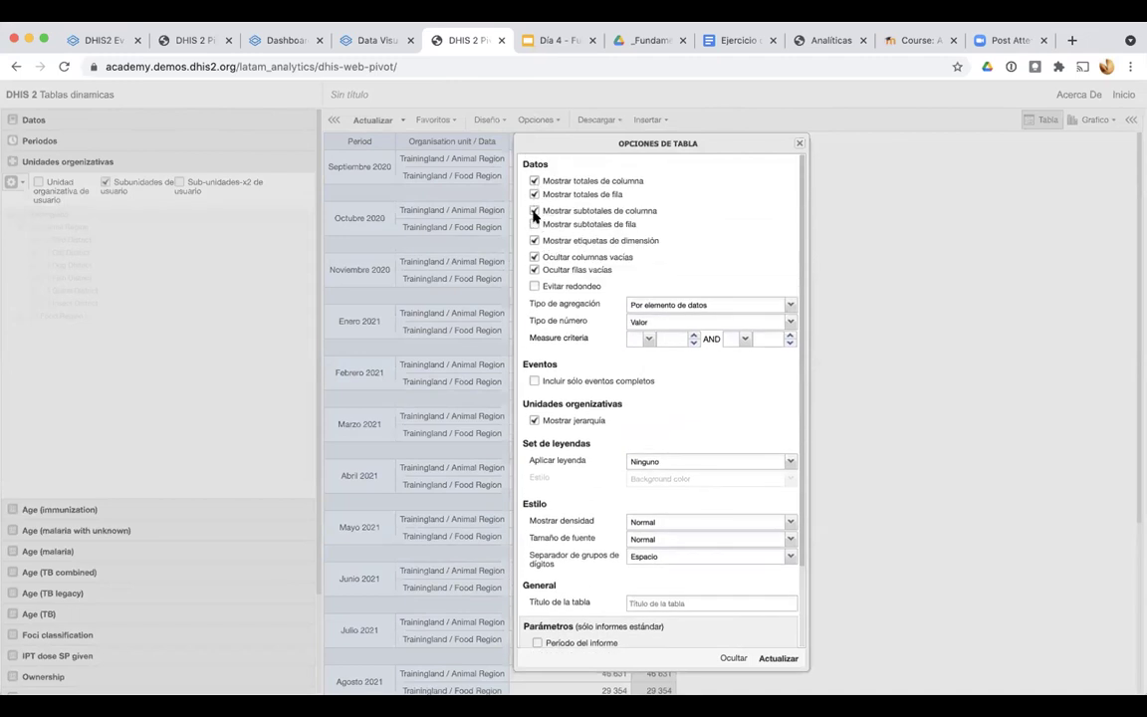
left_click(534, 211)
left_click(779, 659)
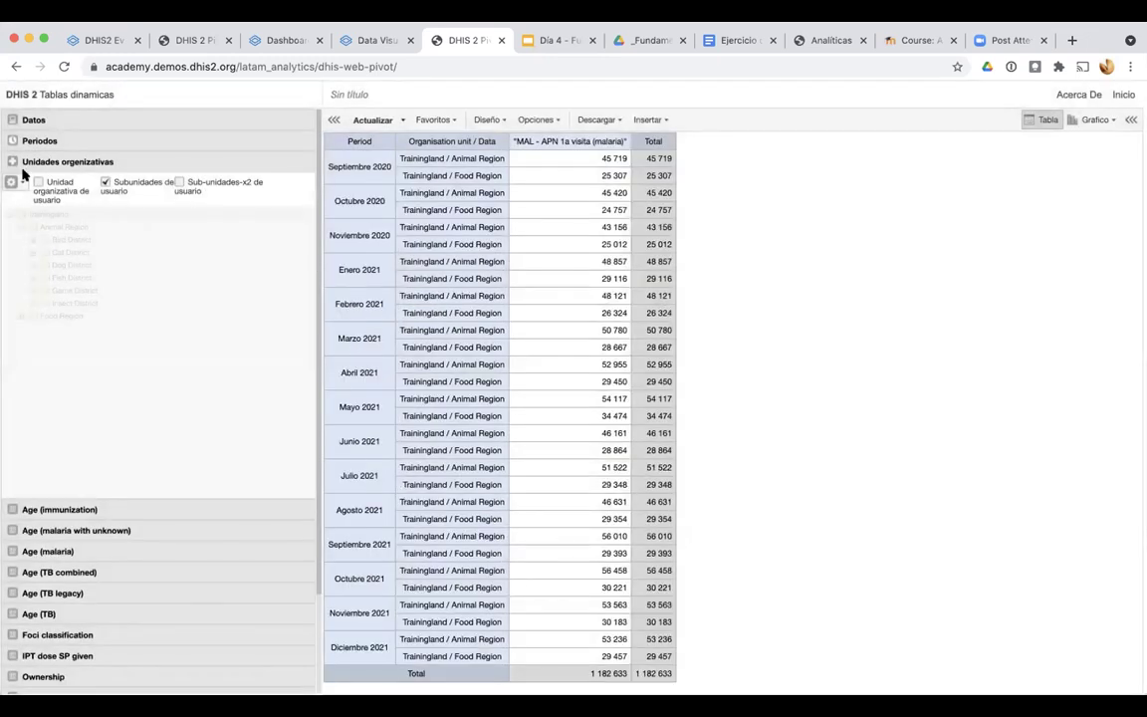
Replace the relative period Meses este año with Últimos 3 meses, remove all selected fixed months, and update the table
left_click(36, 138)
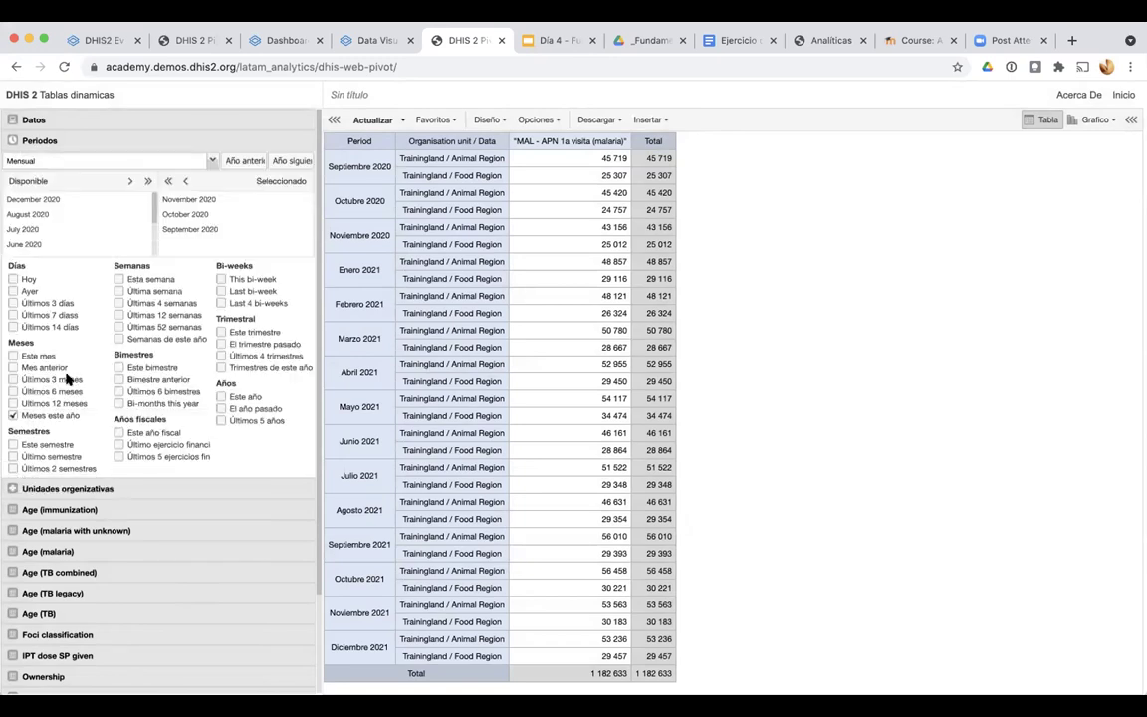
left_click(13, 416)
scroll(18, 388, "up", 5)
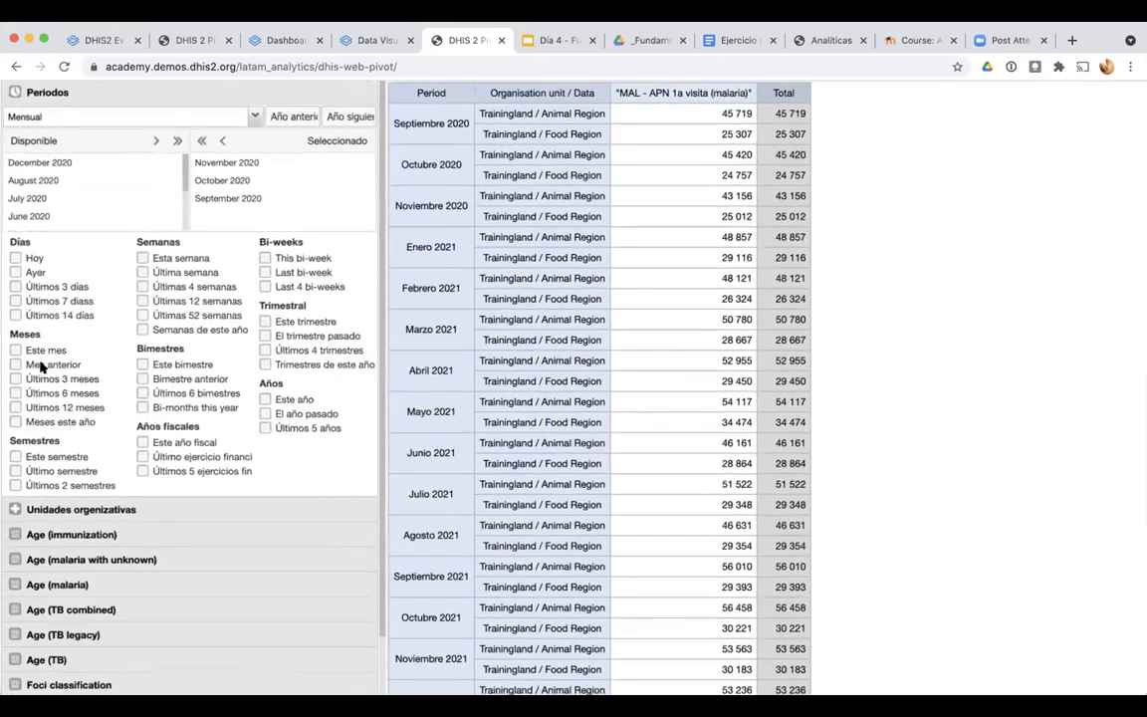
left_click(18, 379)
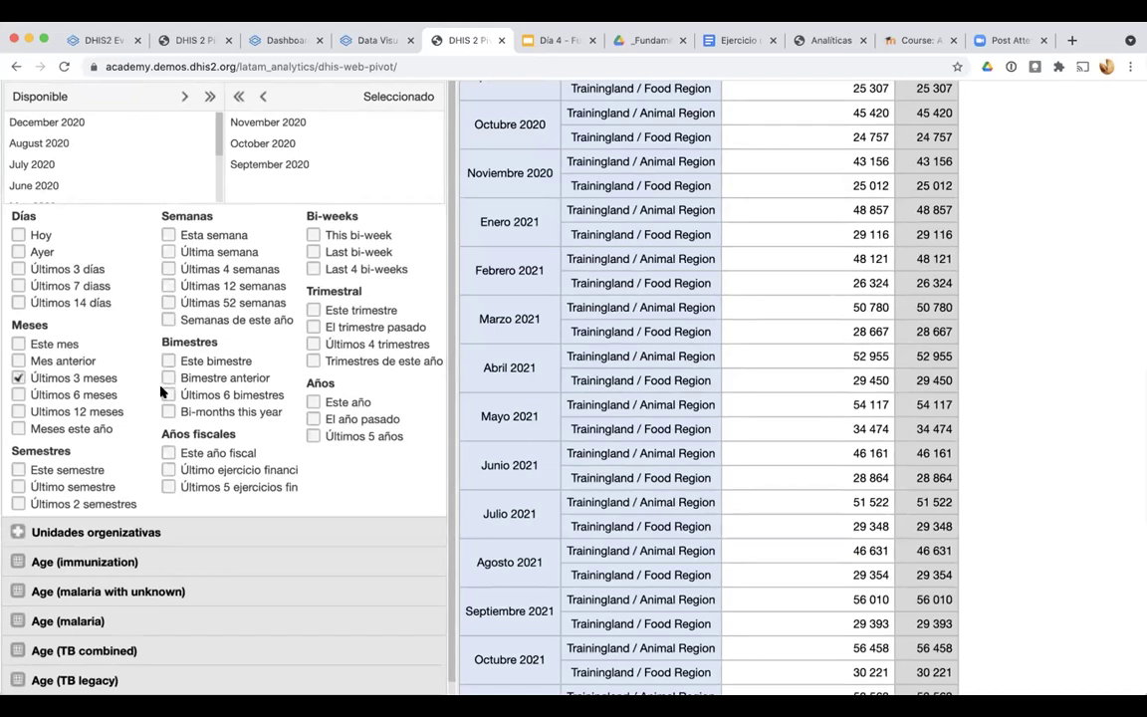
scroll(160, 395, "down", 5)
left_click(400, 105)
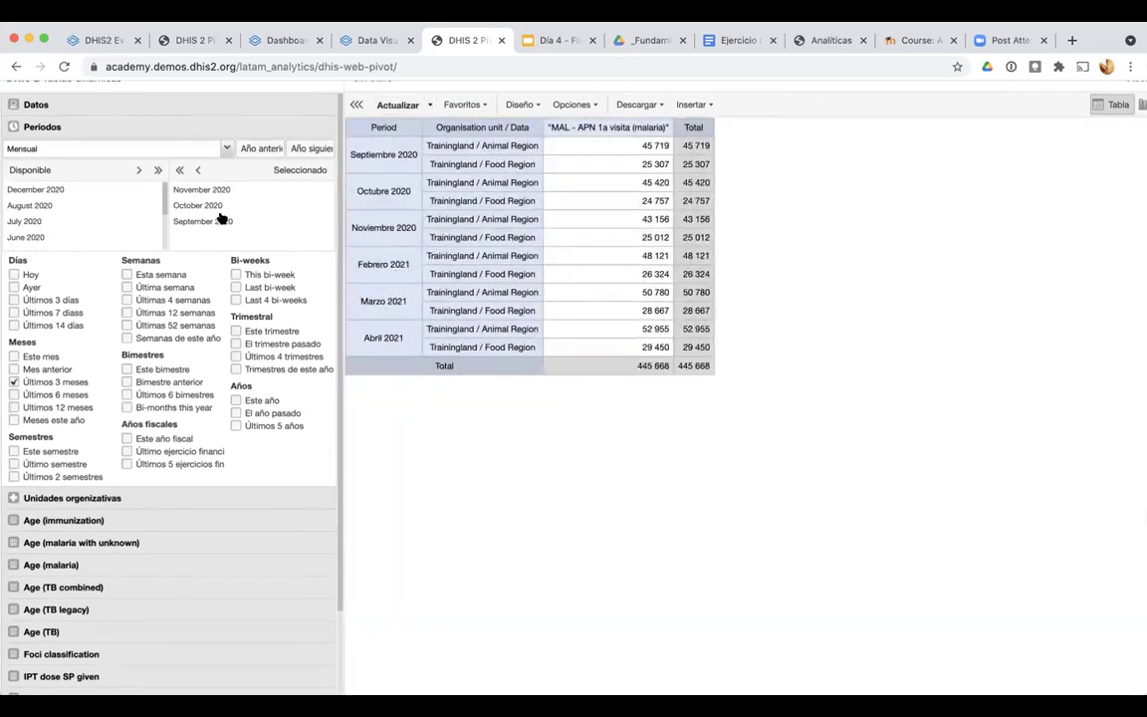
left_click(181, 172)
left_click(386, 105)
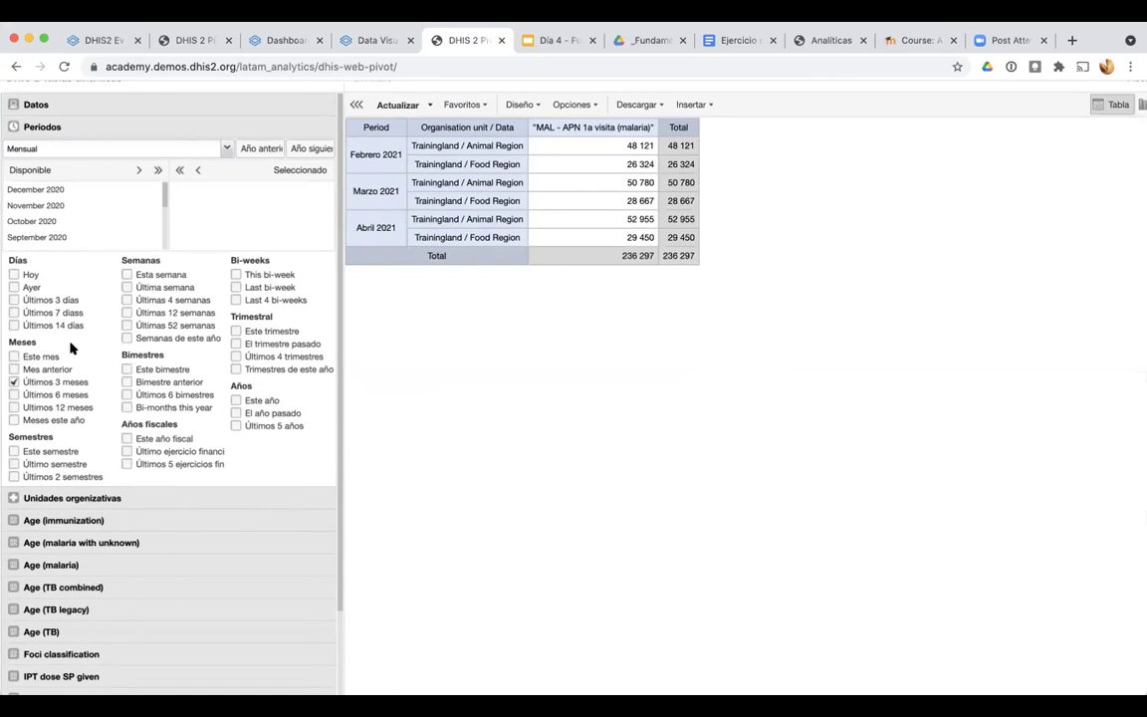
Add Este mes to the selected relative periods and update the table
scroll(11, 360, "up", 5, "ctrl")
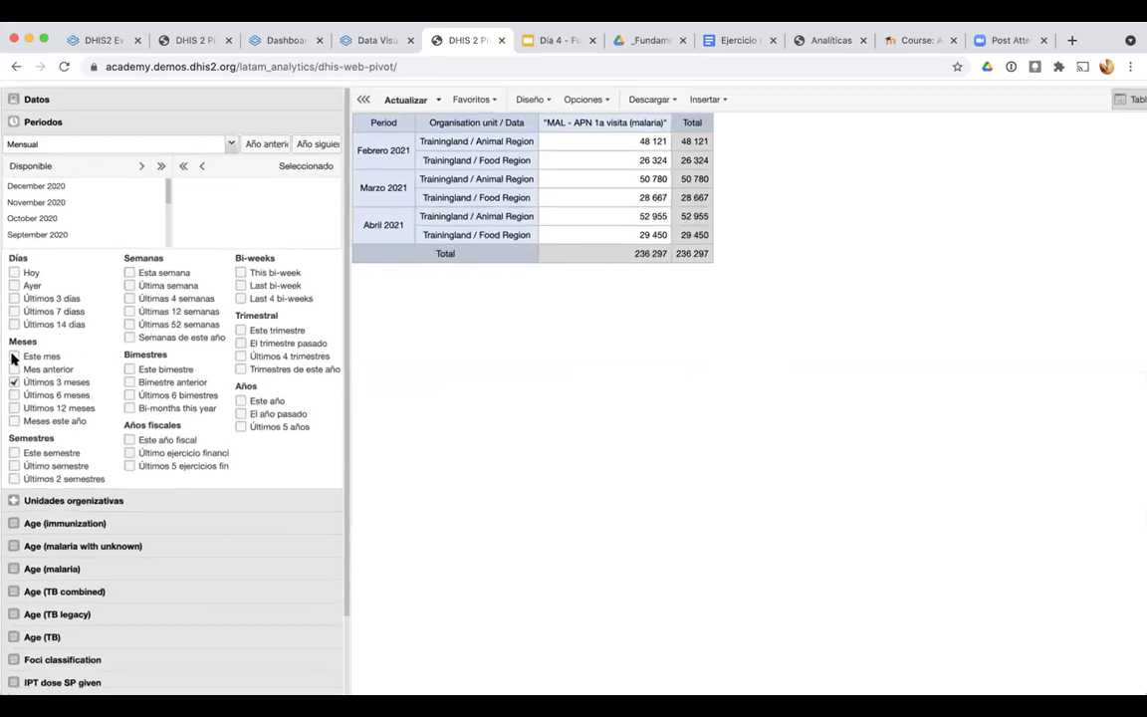
left_click(22, 356)
scroll(54, 370, "down", 3, "ctrl")
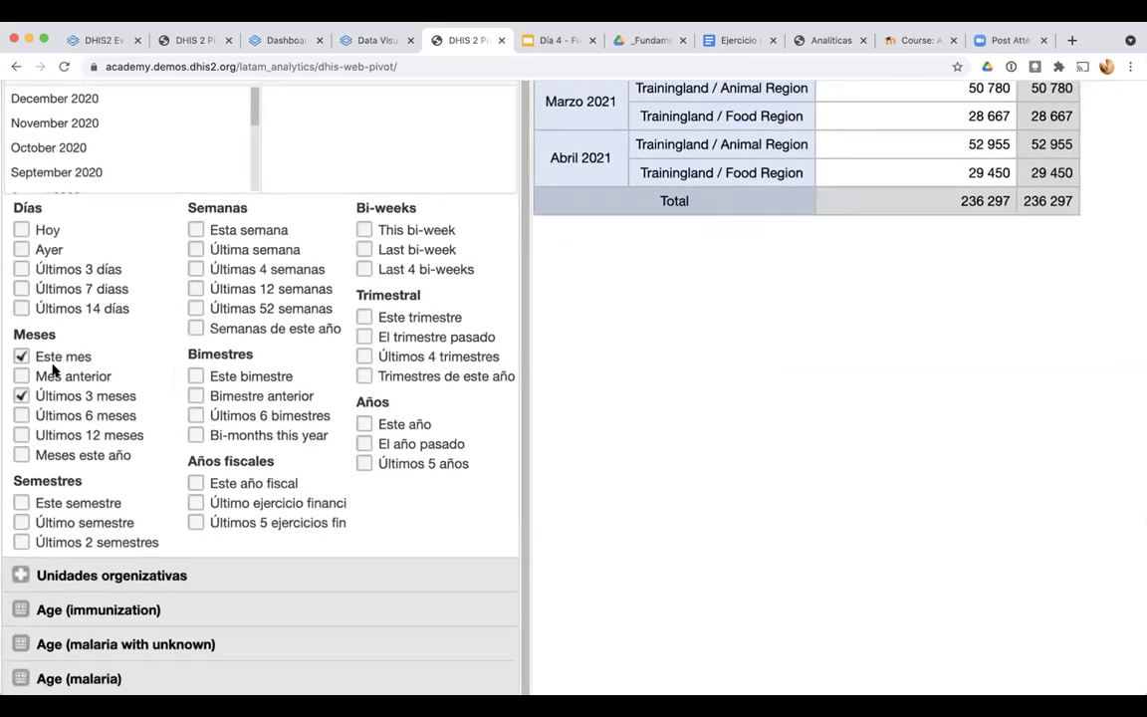
scroll(54, 370, "down", 5, "ctrl")
left_click(368, 119)
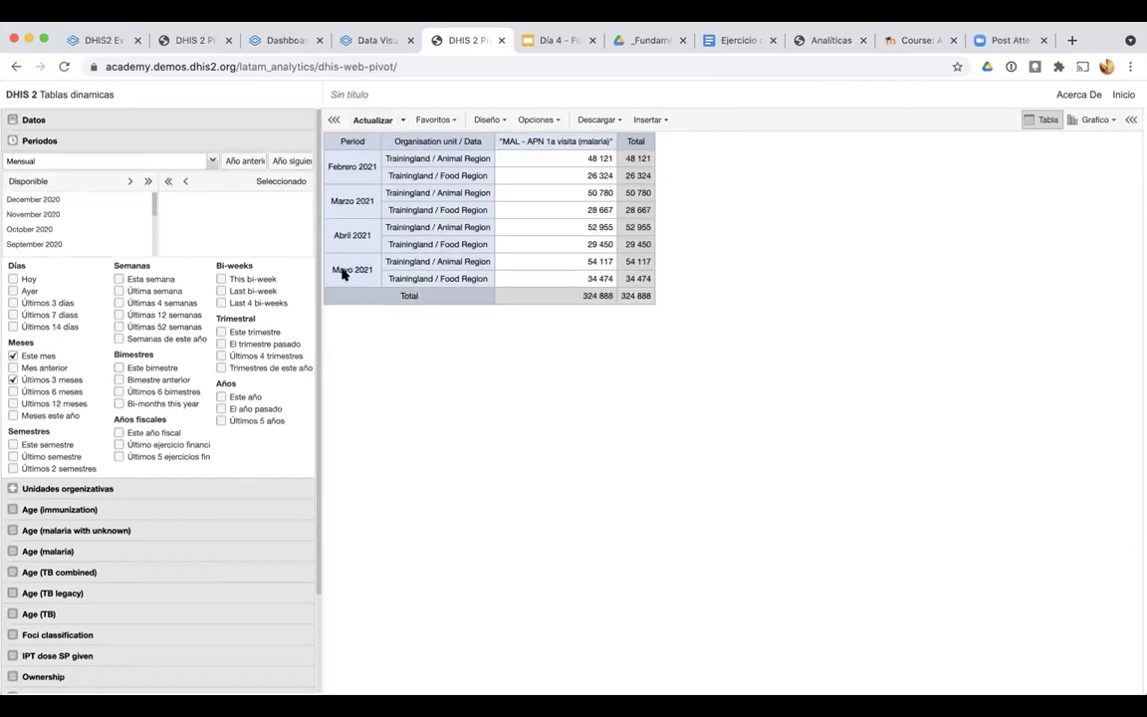
scroll(342, 275, "up", 5, "ctrl")
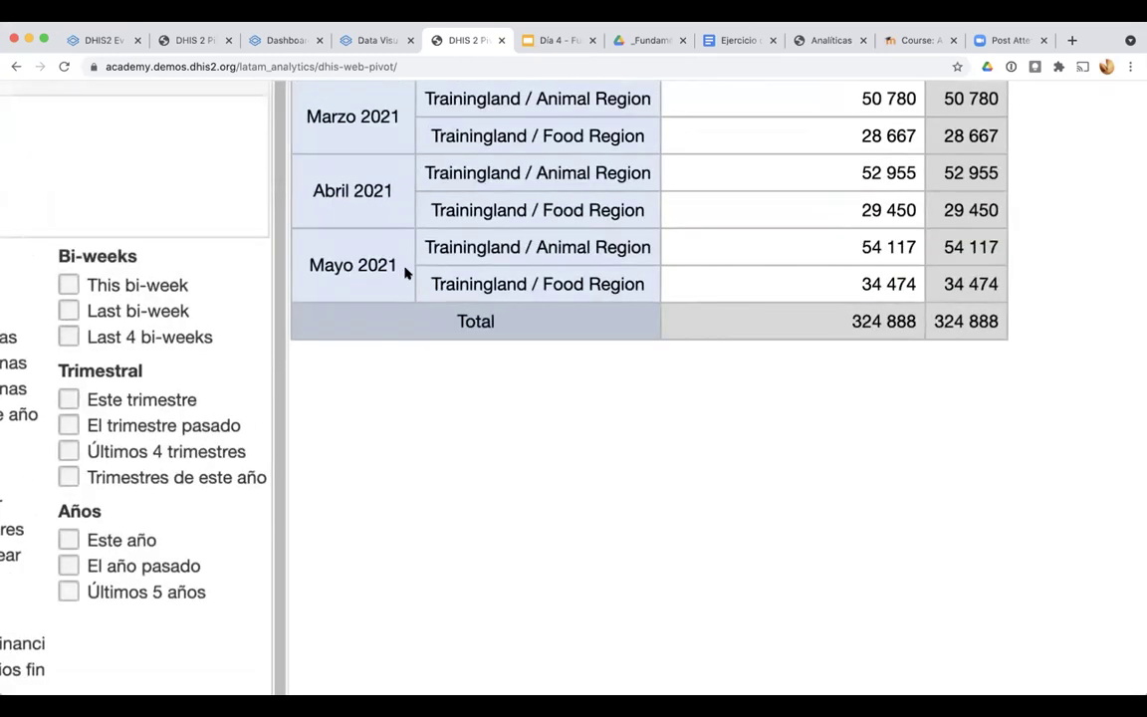
scroll(404, 273, "down", 5, "ctrl")
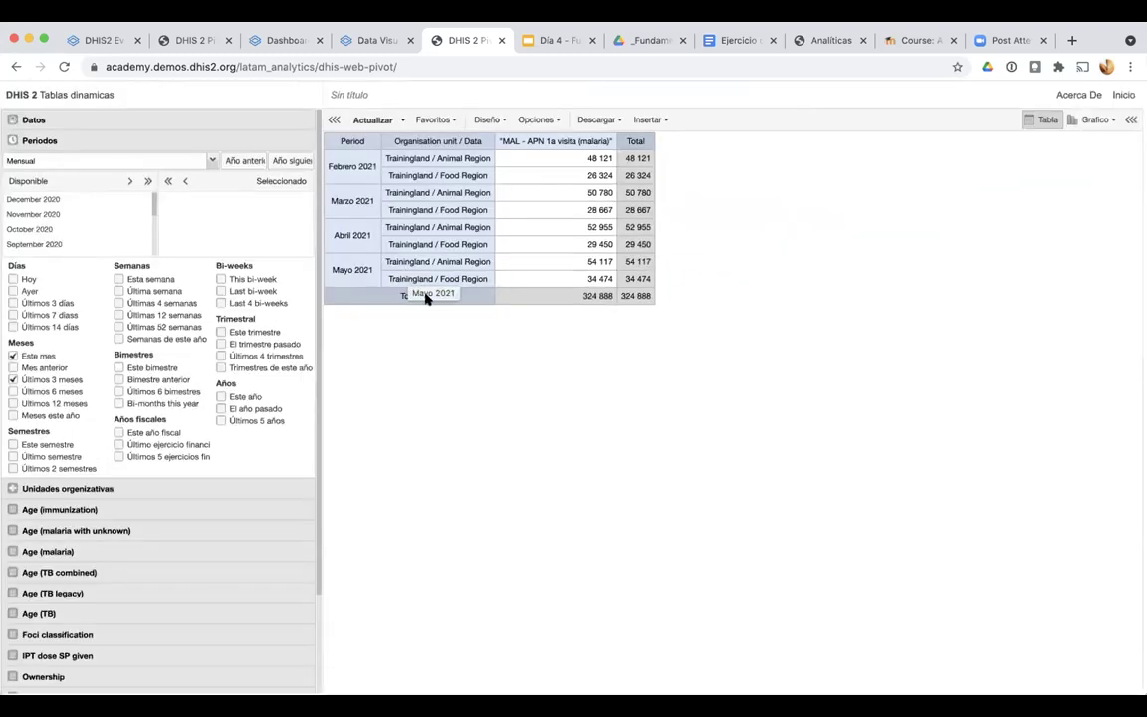
Place Periodos below Organisation units in the row dimensions of the table layout and update the table
left_click(485, 121)
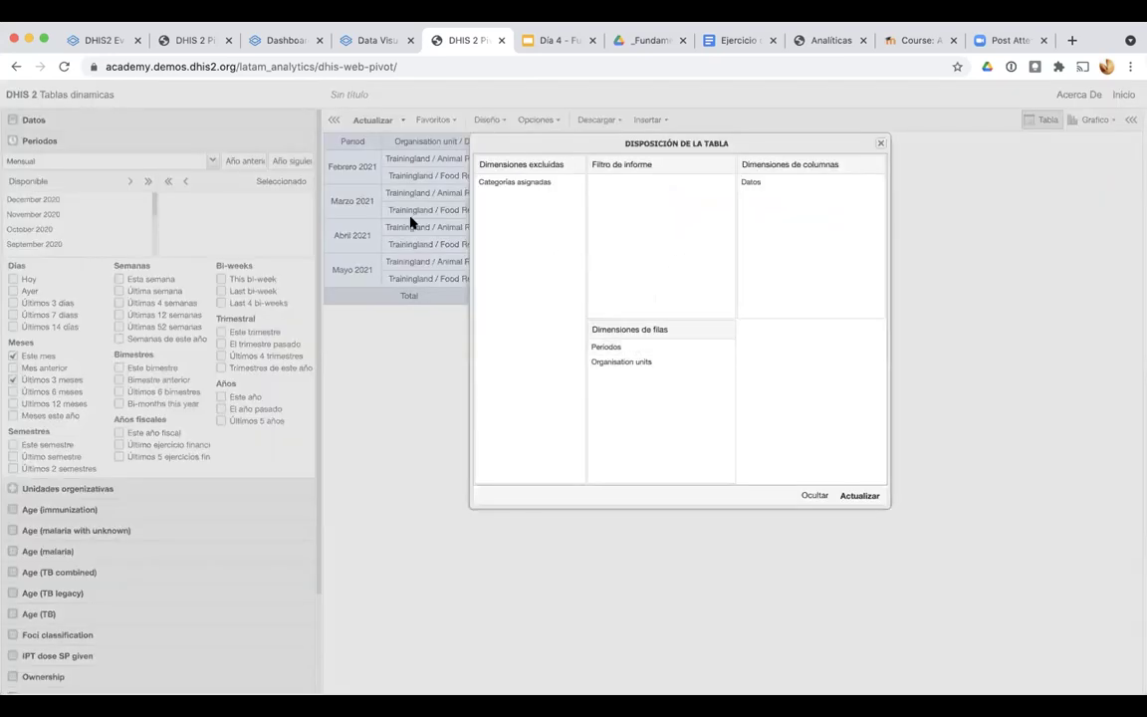
left_click_drag(618, 347, 619, 369)
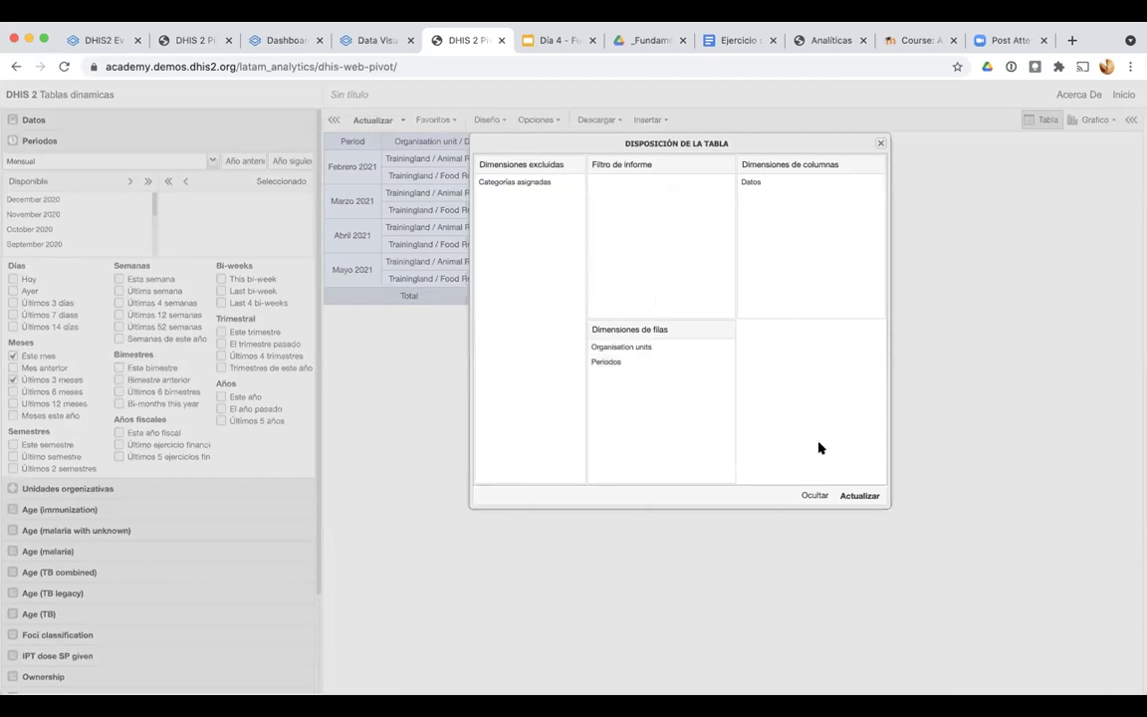
left_click(862, 497)
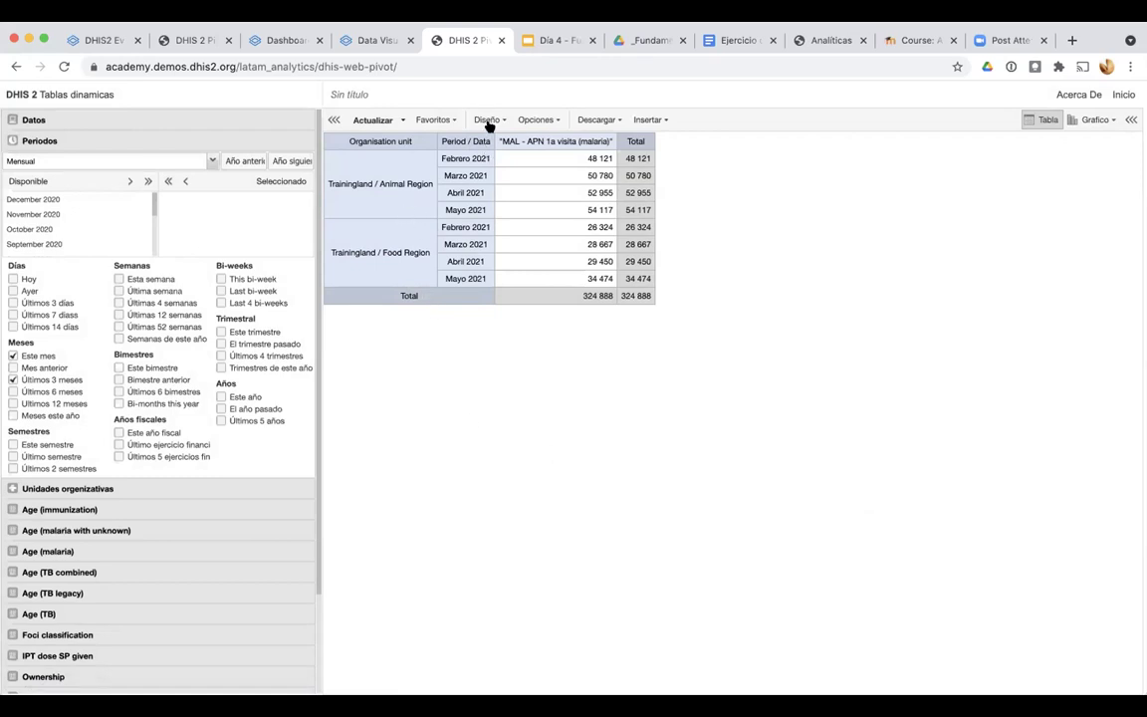
Enable Mostrar subtotales de columna and Mostrar subtotales de fila in the table options and update the table
left_click(537, 119)
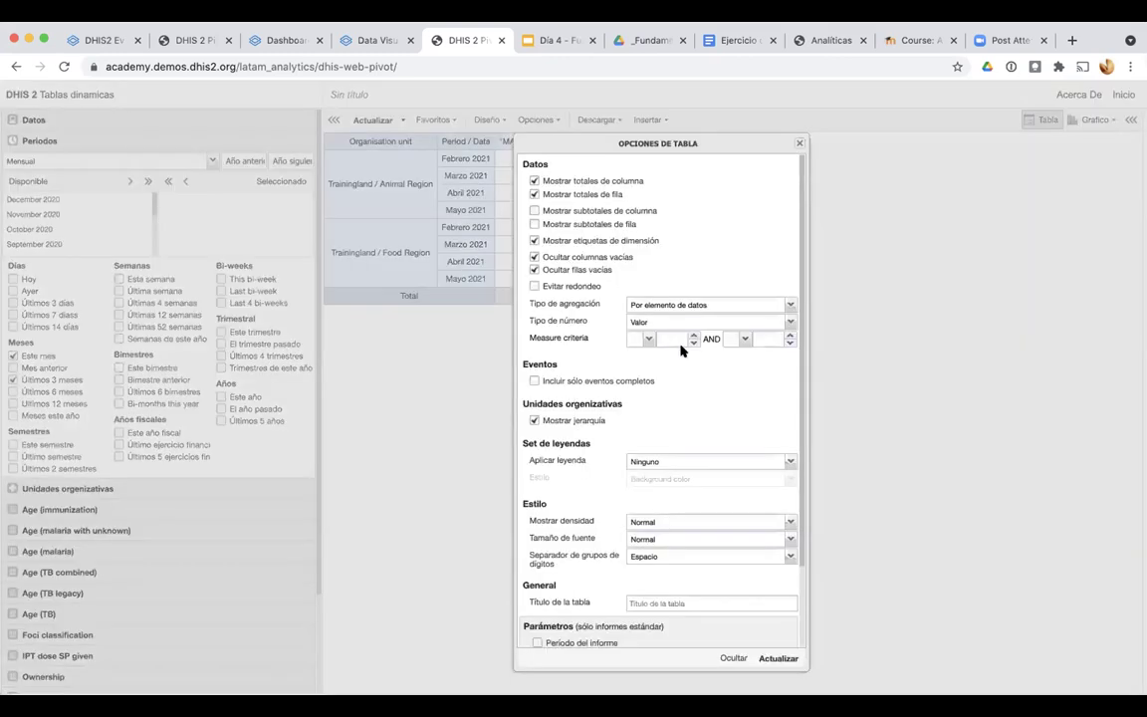
scroll(587, 264, "up", 5)
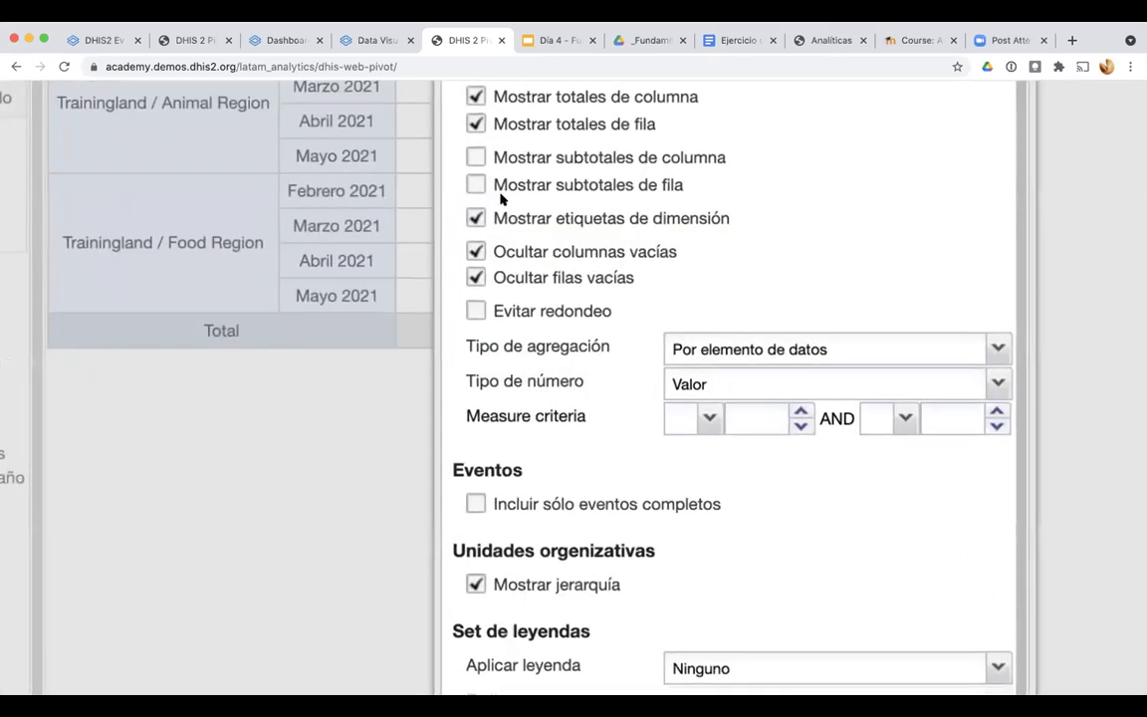
left_click(476, 158)
left_click(476, 184)
scroll(850, 601, "down", 5)
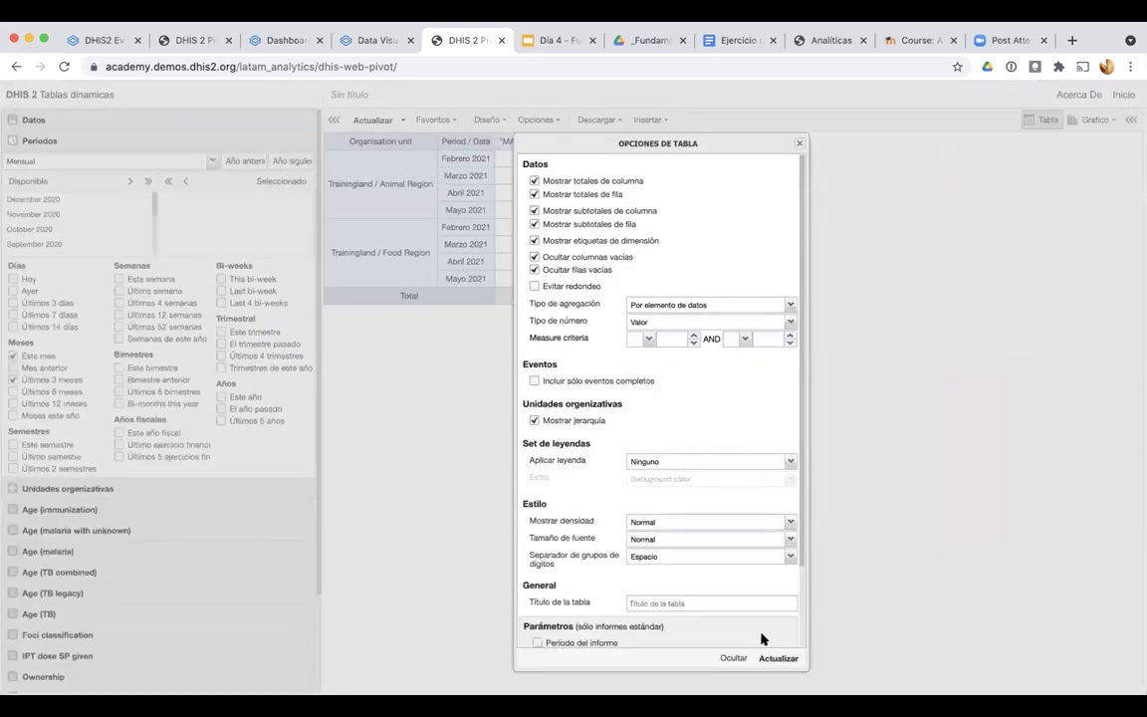
left_click(775, 659)
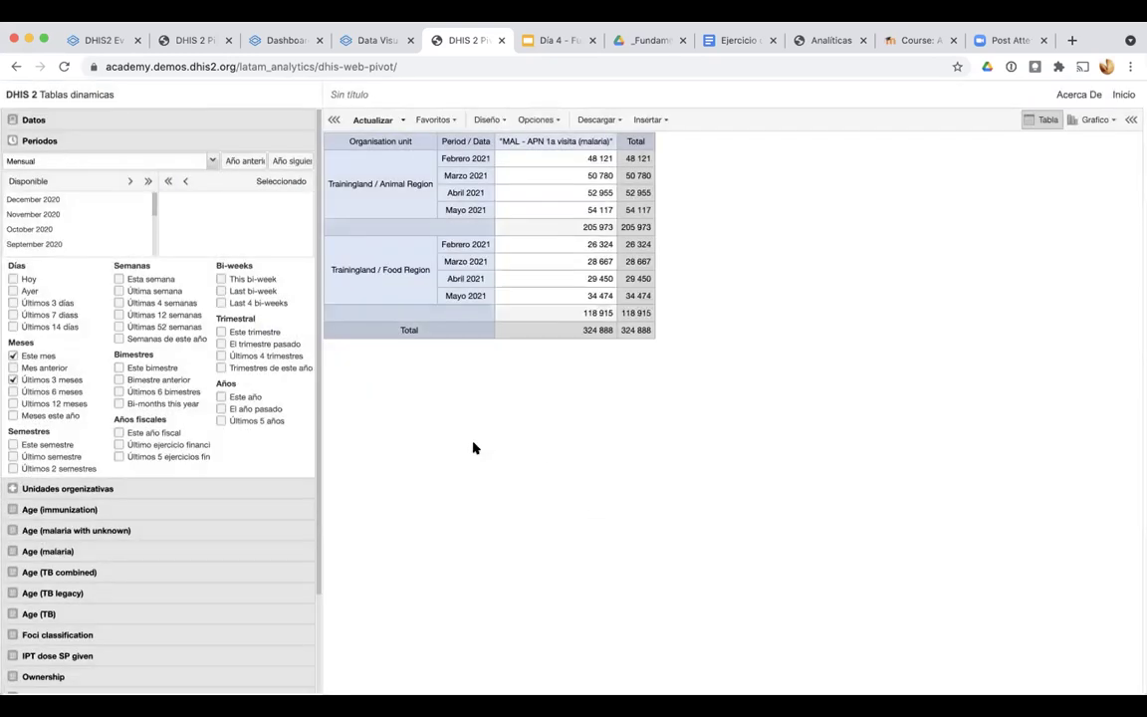
Review the selected data, the period selection and the order of the row dimensions in the table layout
scroll(377, 283, "up", 5)
left_click(85, 121)
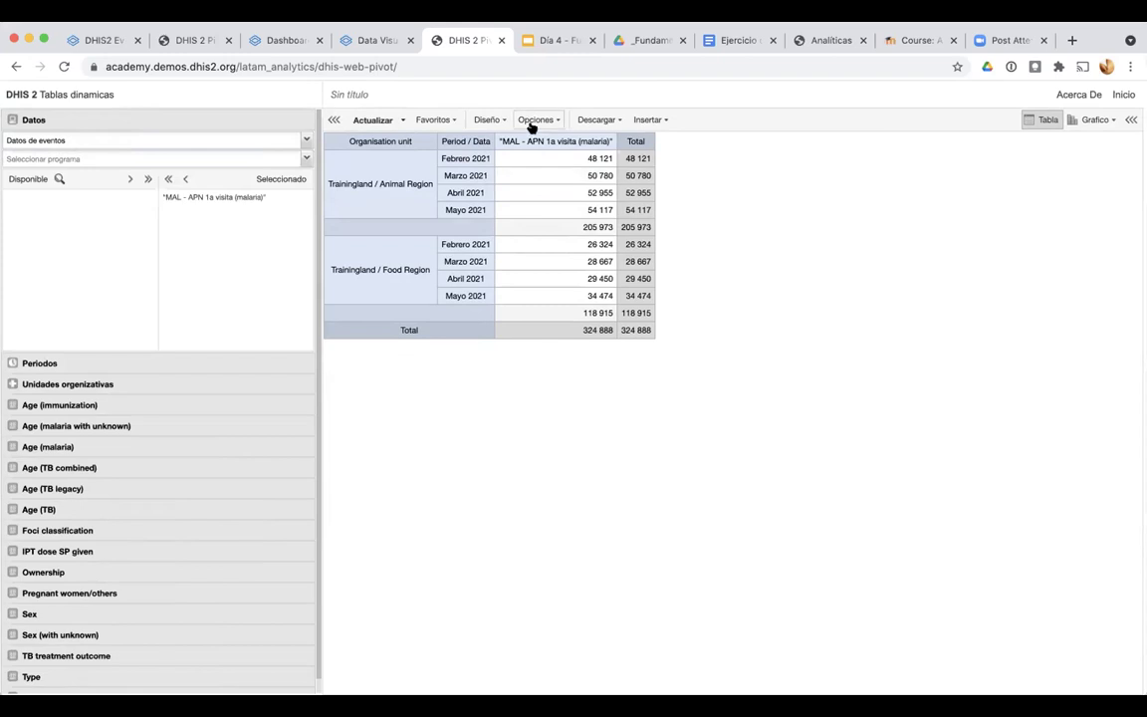
left_click(187, 365)
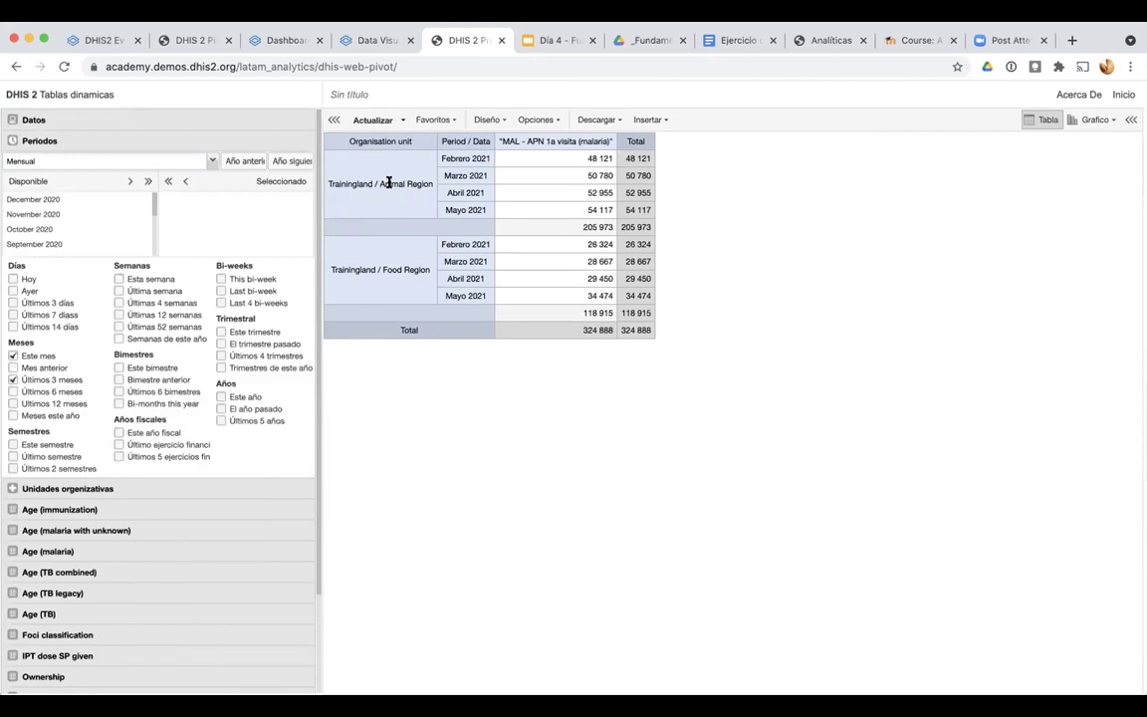
left_click(488, 119)
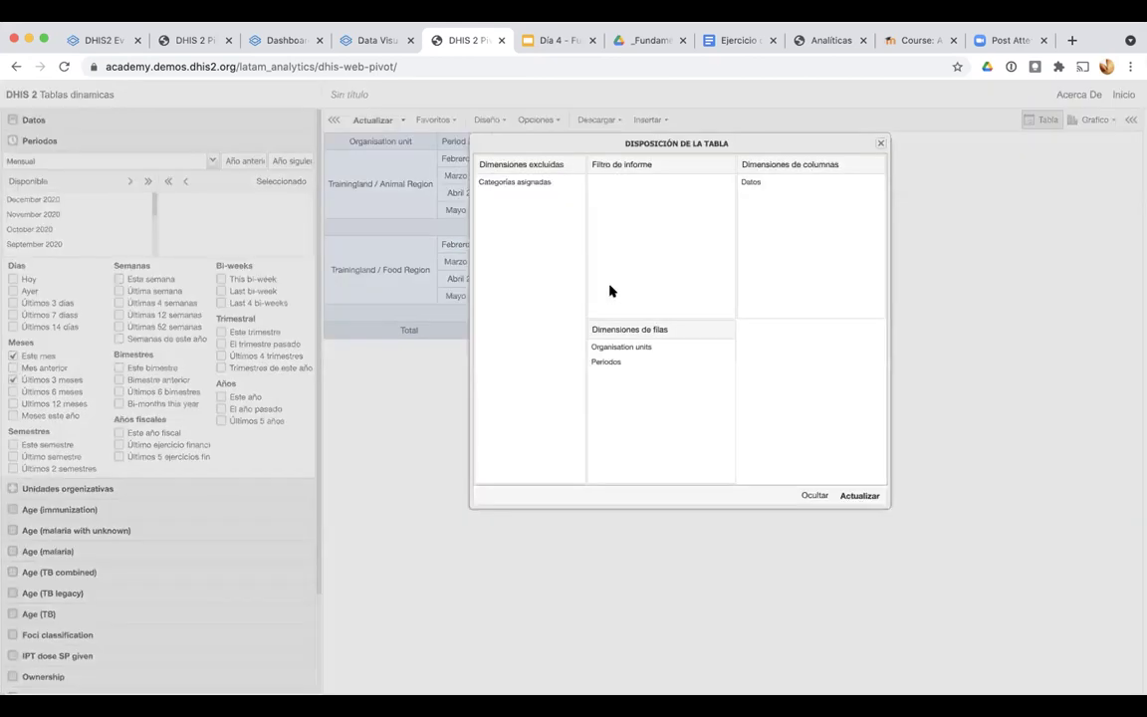
scroll(605, 361, "up", 5)
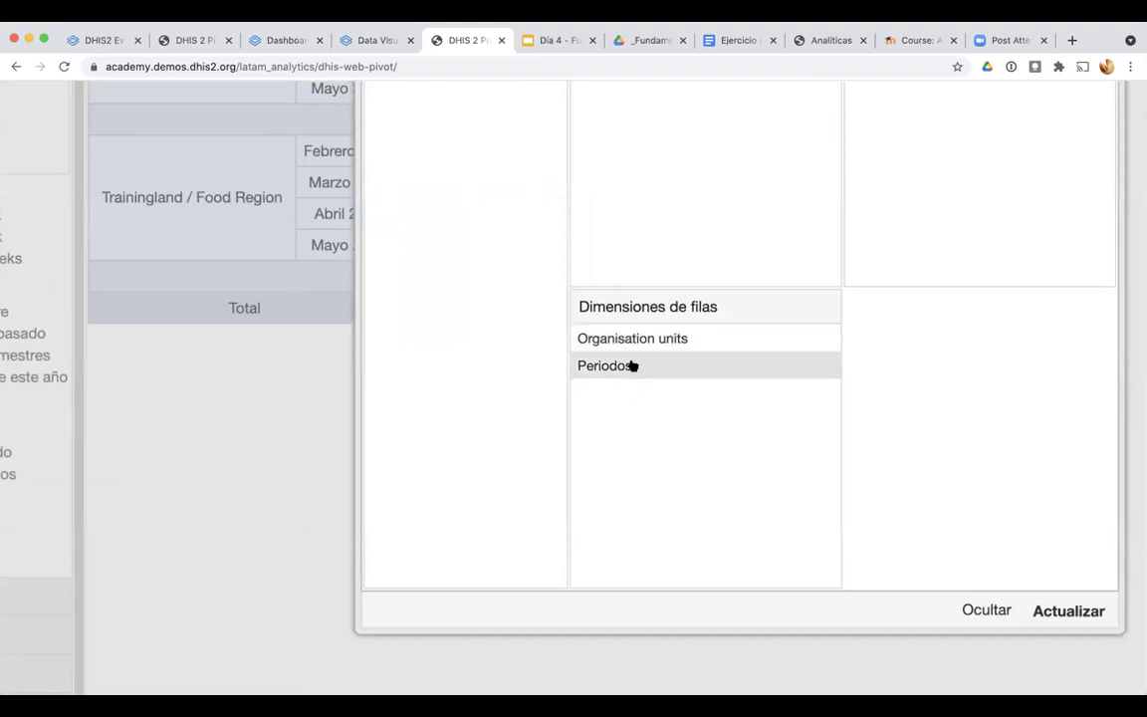
scroll(686, 379, "down", 5)
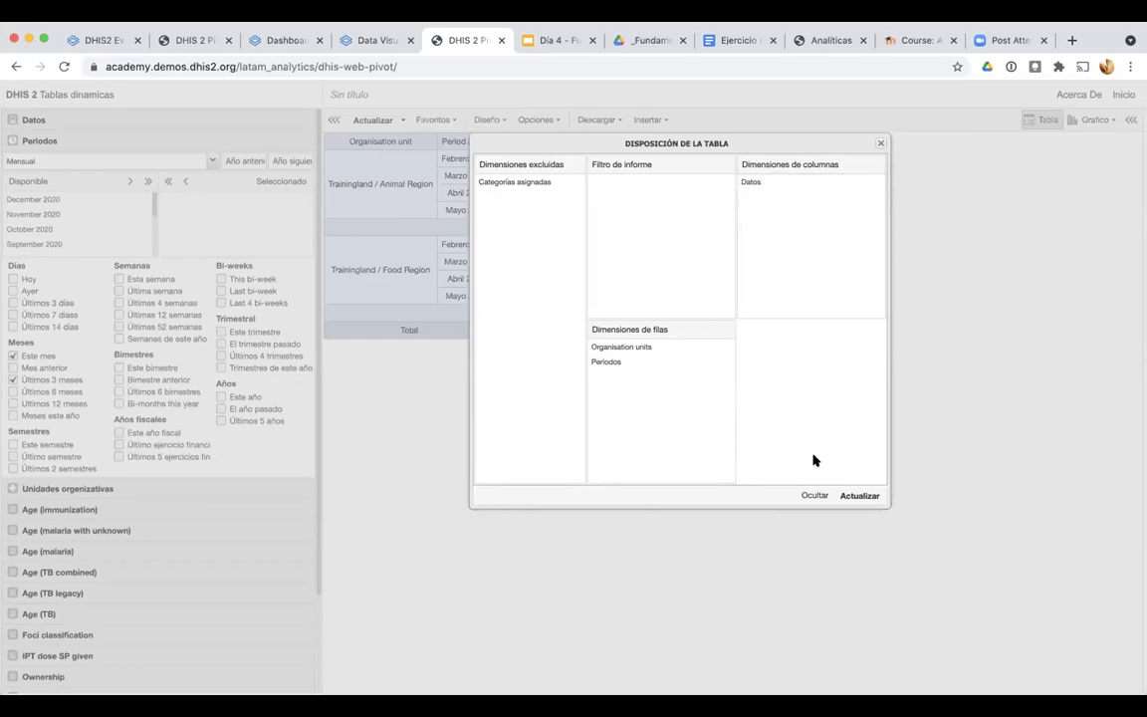
left_click(864, 495)
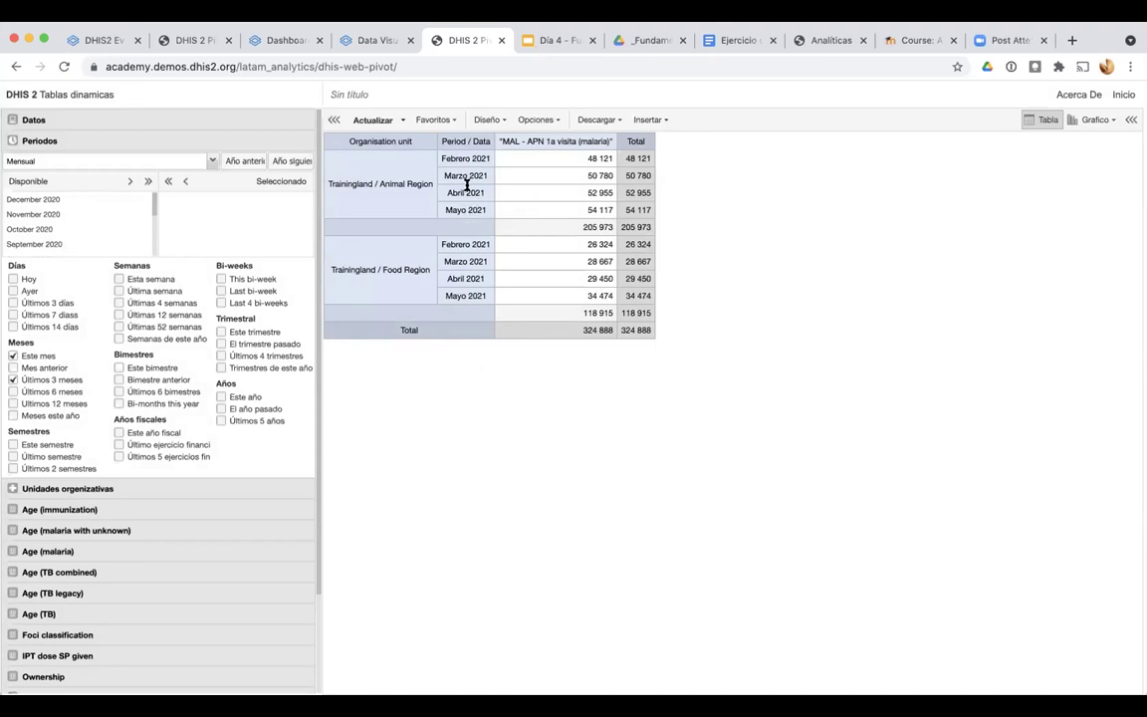
Move Periodos from the row dimensions to Filtro de informe in the table layout and update the table
scroll(458, 171, "up", 5)
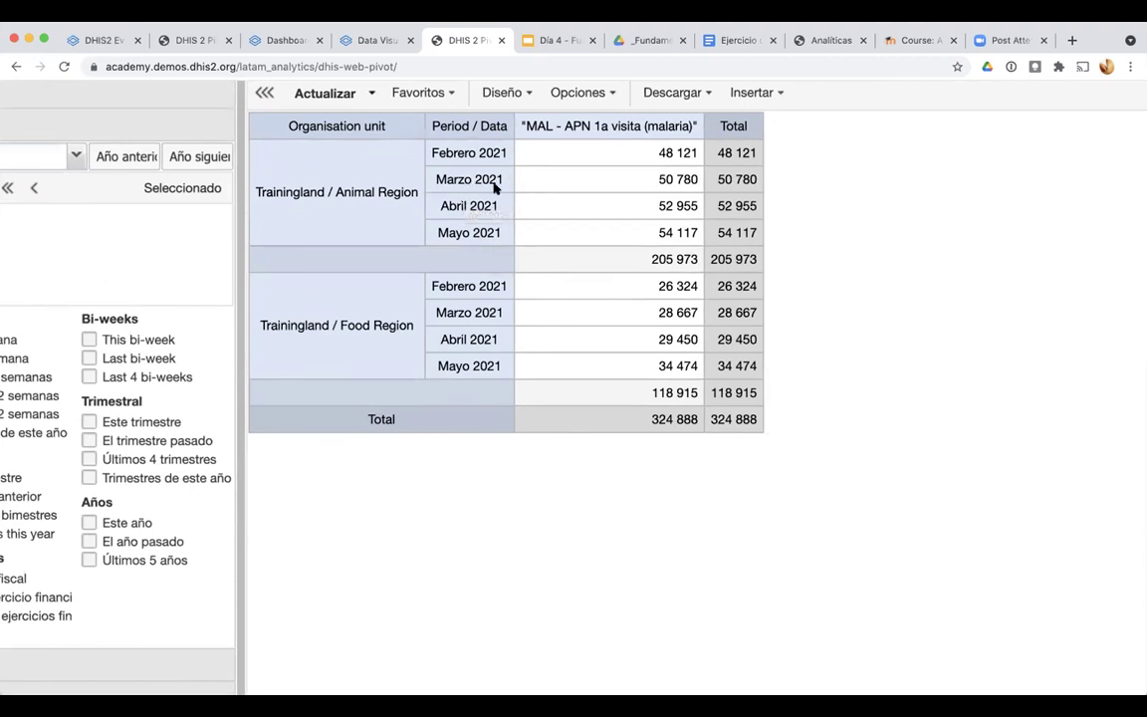
left_click(503, 91)
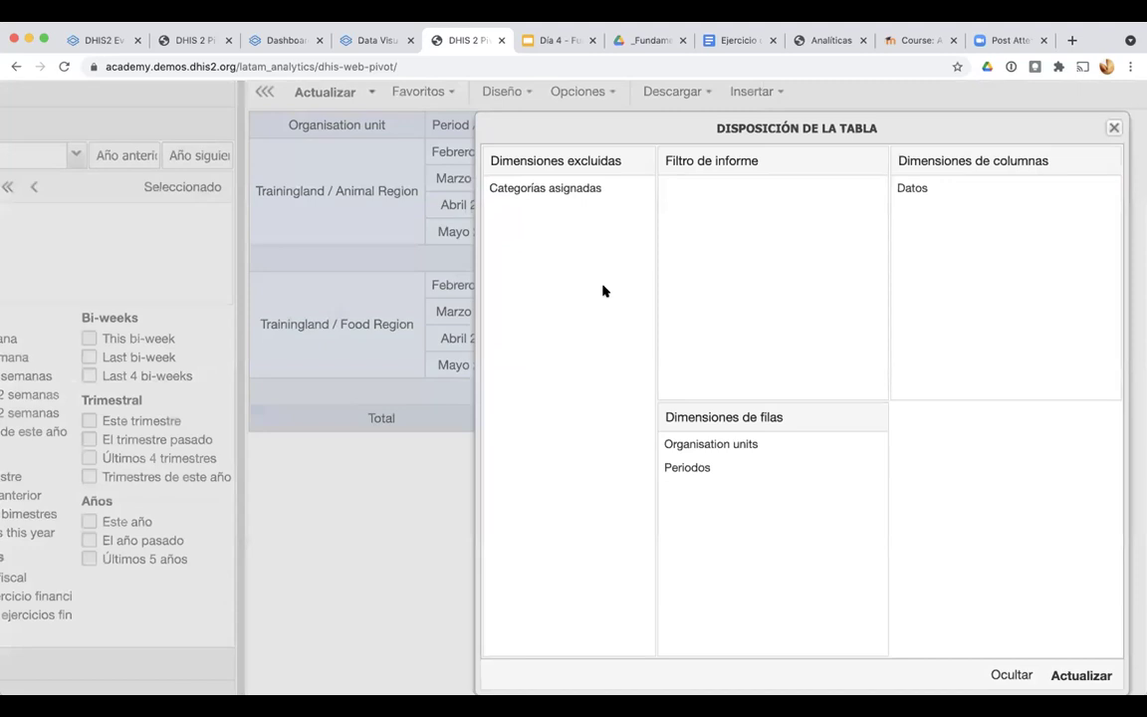
left_click_drag(704, 470, 726, 313)
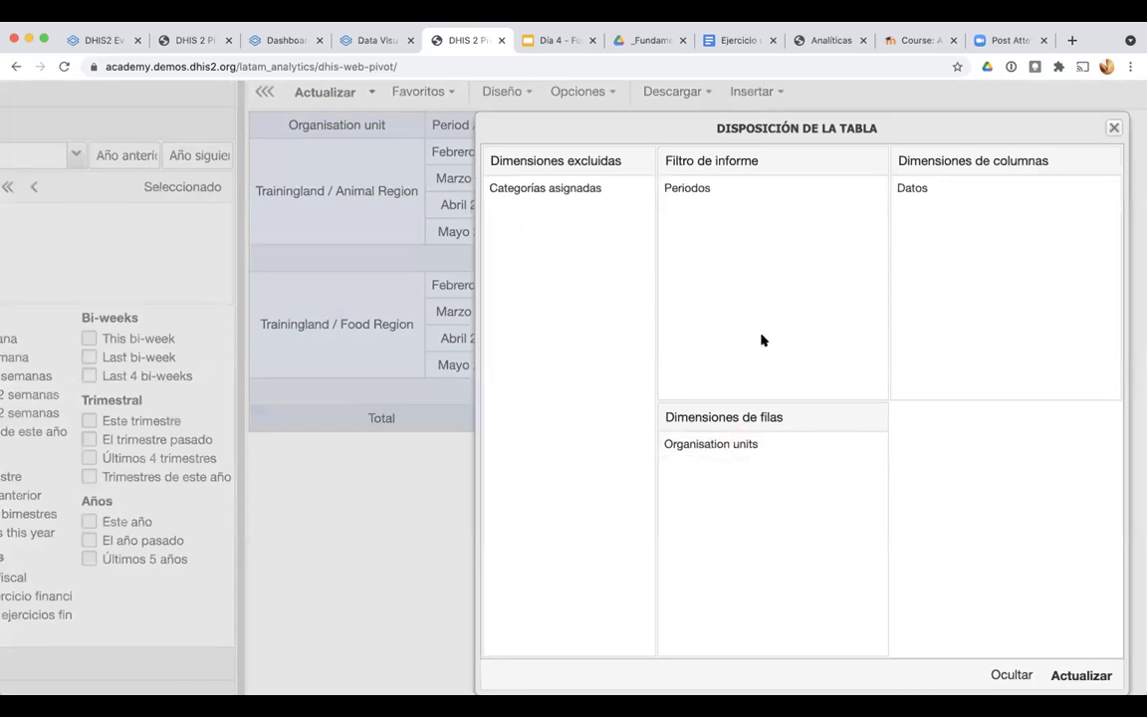
left_click(1057, 674)
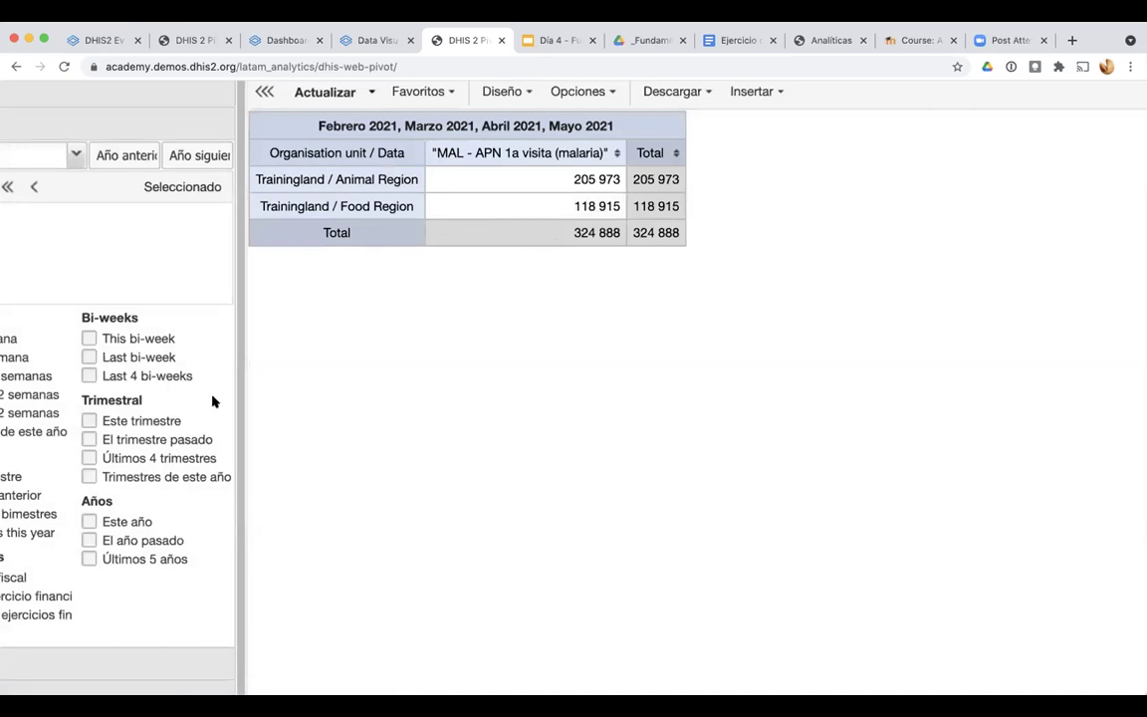
Examine the selected relative periods and the organisation unit selection behind the current pivot table
scroll(212, 400, "left", 3)
scroll(205, 404, "down", 5)
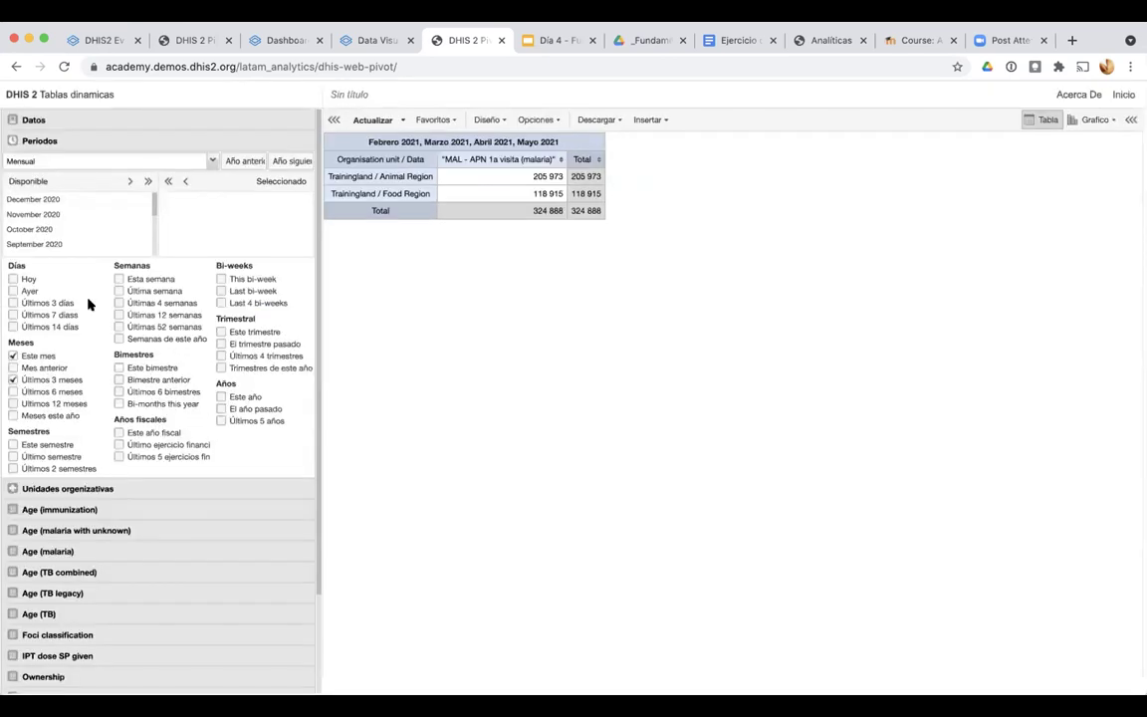
left_click(138, 491)
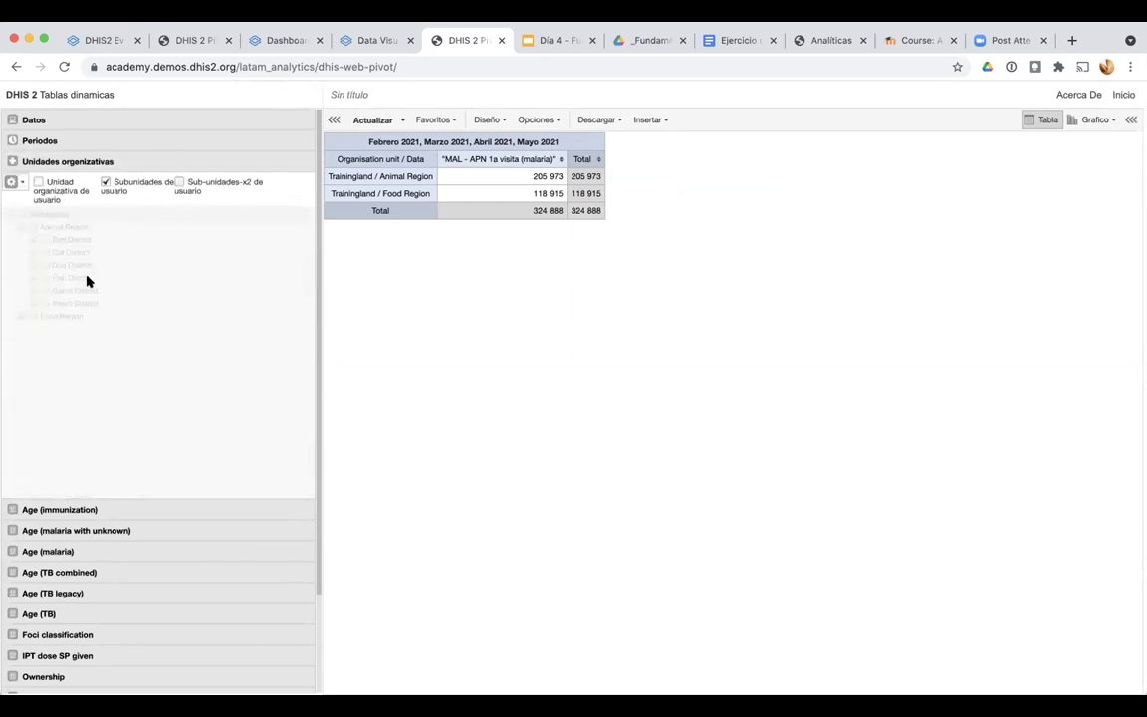
scroll(87, 281, "up", 5)
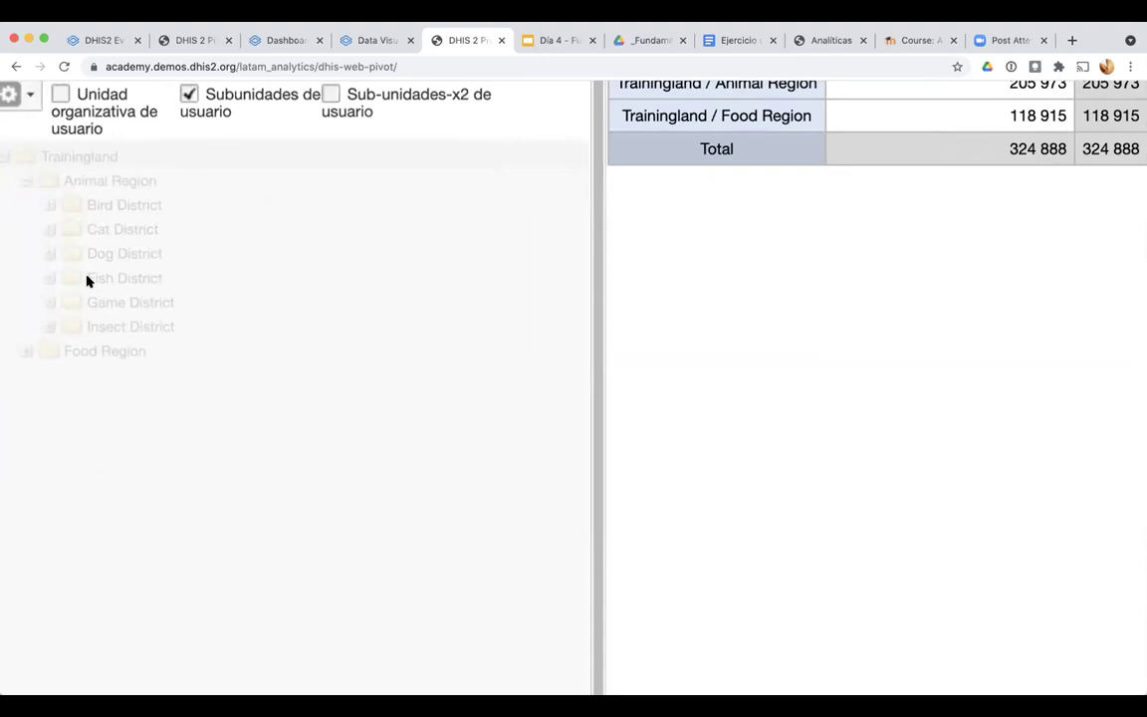
scroll(294, 269, "up", 1)
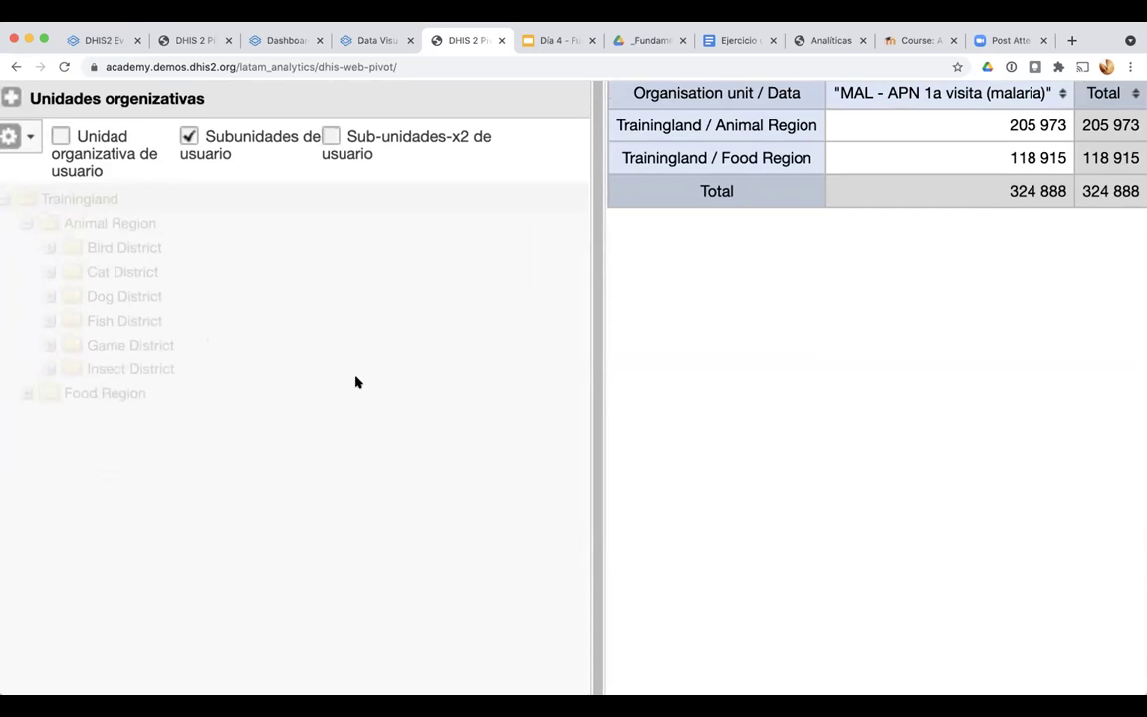
key("super+minus")
key("super+minus")
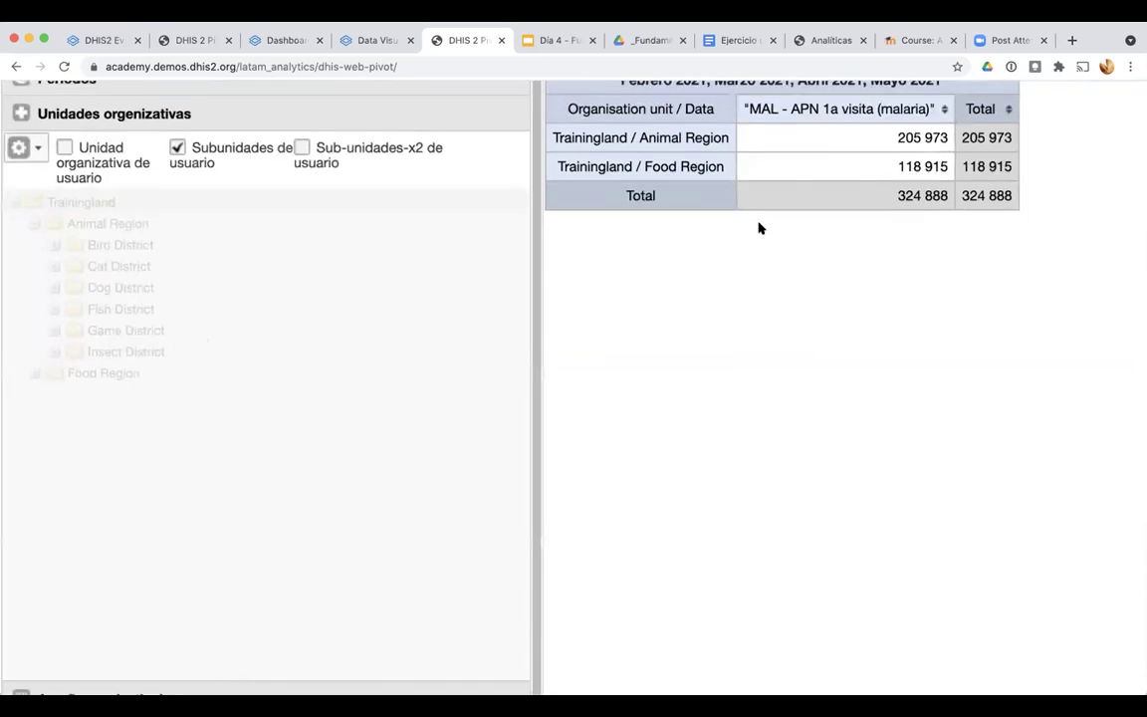
key("super+minus")
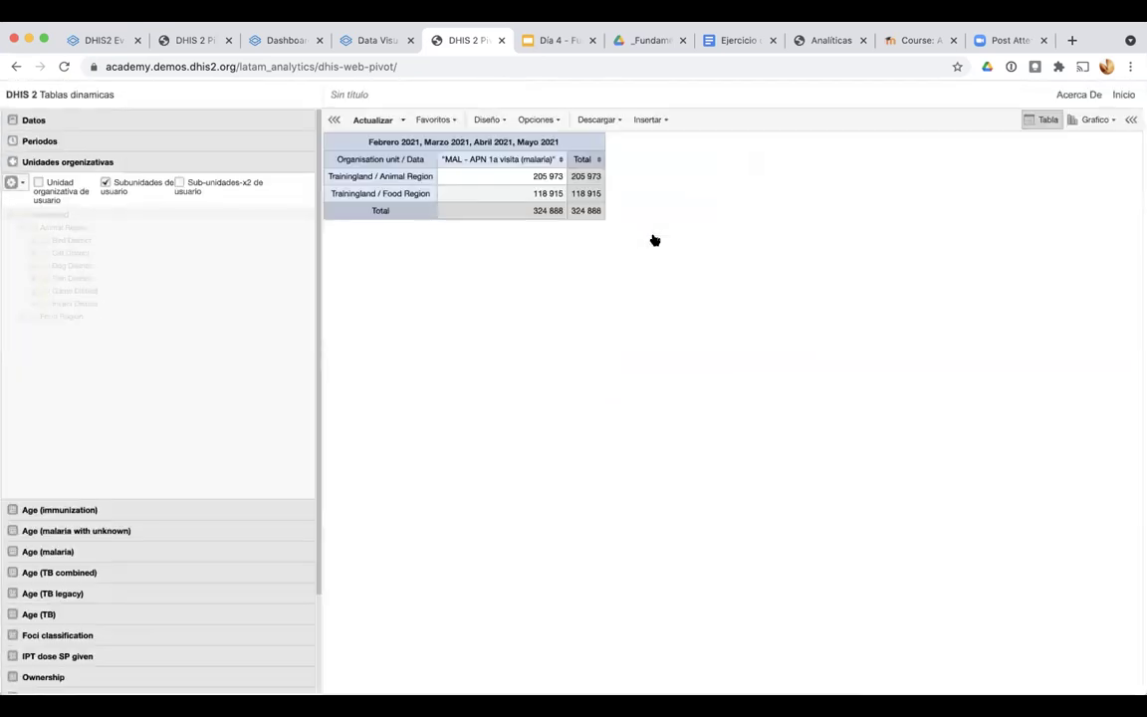
Sort the table rows by the "MAL - APN 1a visita (malaria)" column and by Total, alternating the order and ending ascending by Total
left_click(531, 164)
scroll(527, 164, "up", 5)
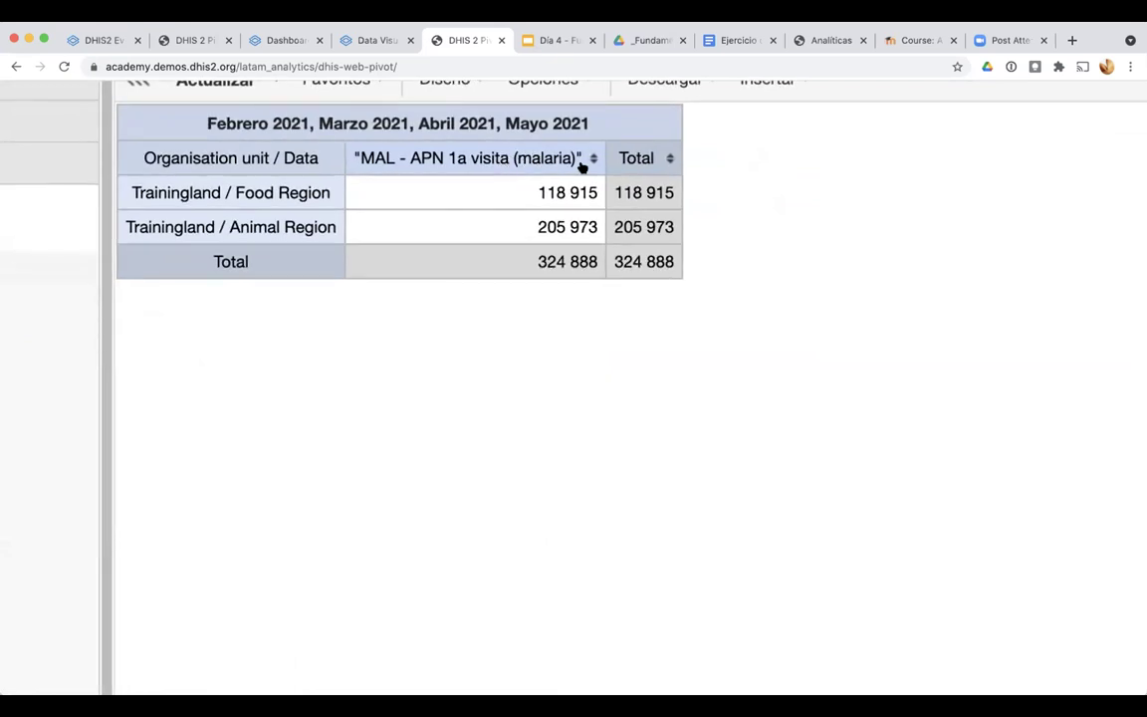
scroll(591, 160, "up", 3)
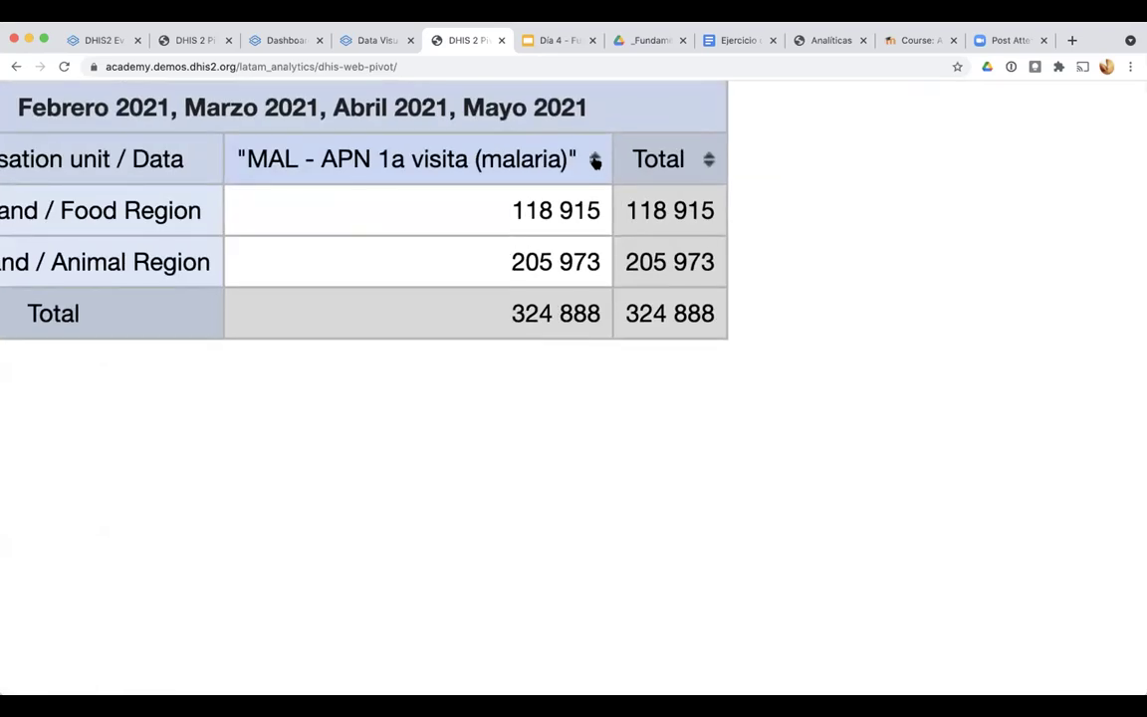
left_click(594, 162)
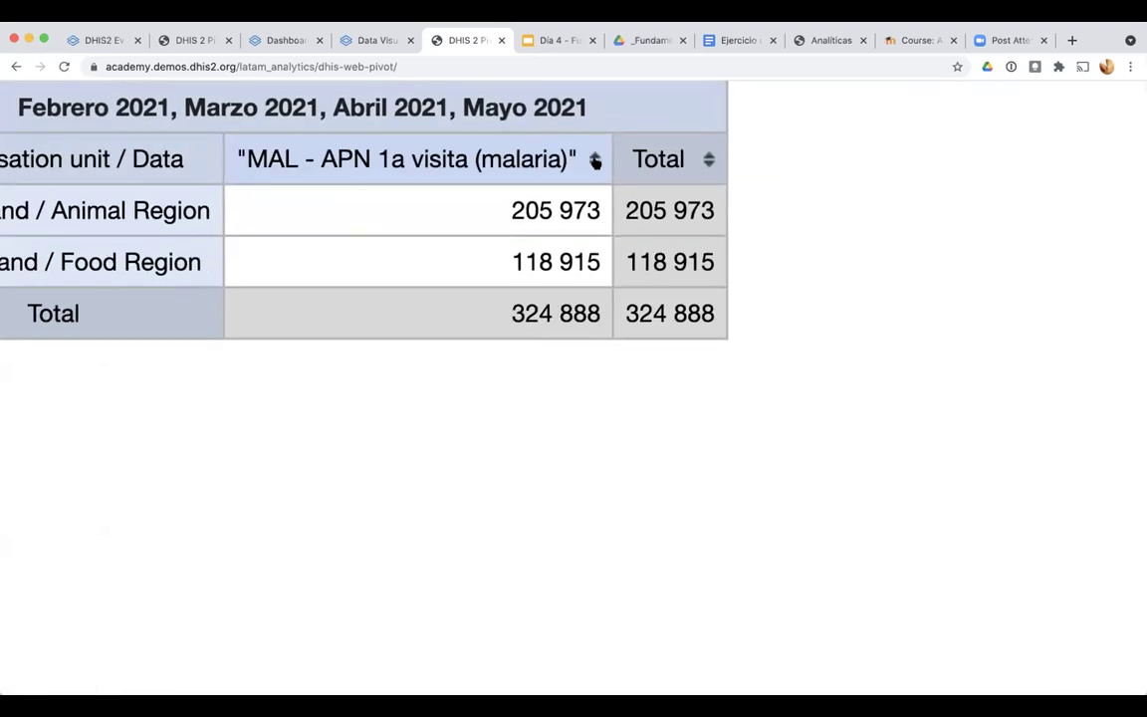
left_click(595, 161)
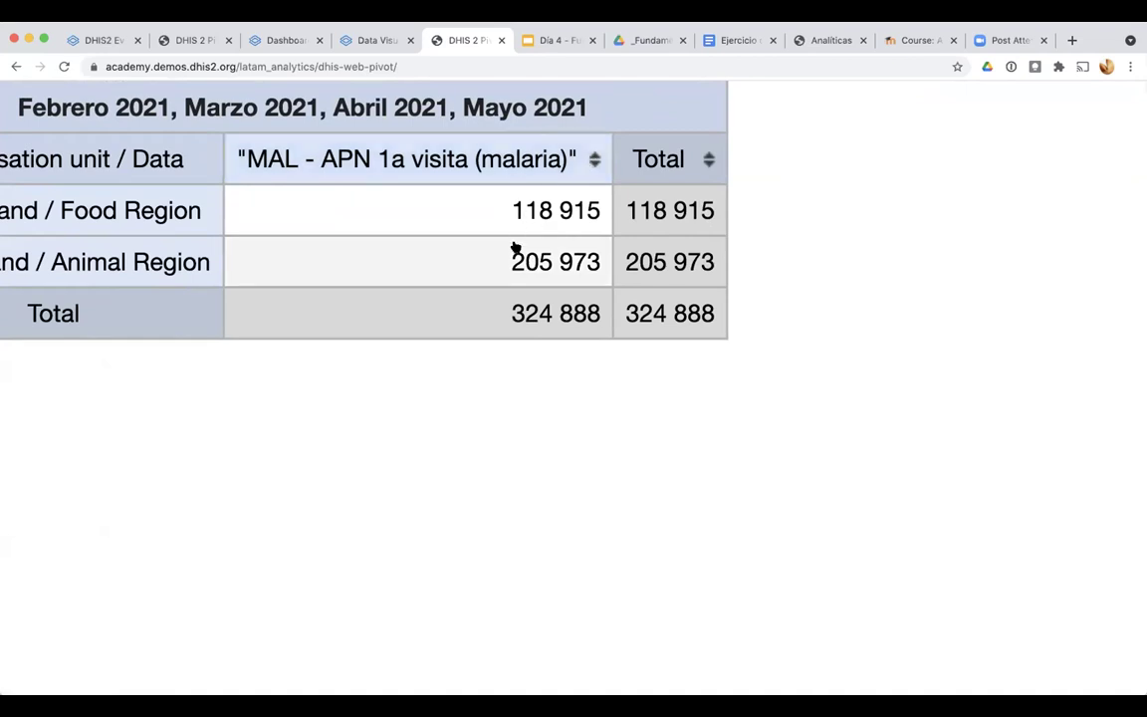
scroll(515, 247, "left", 2)
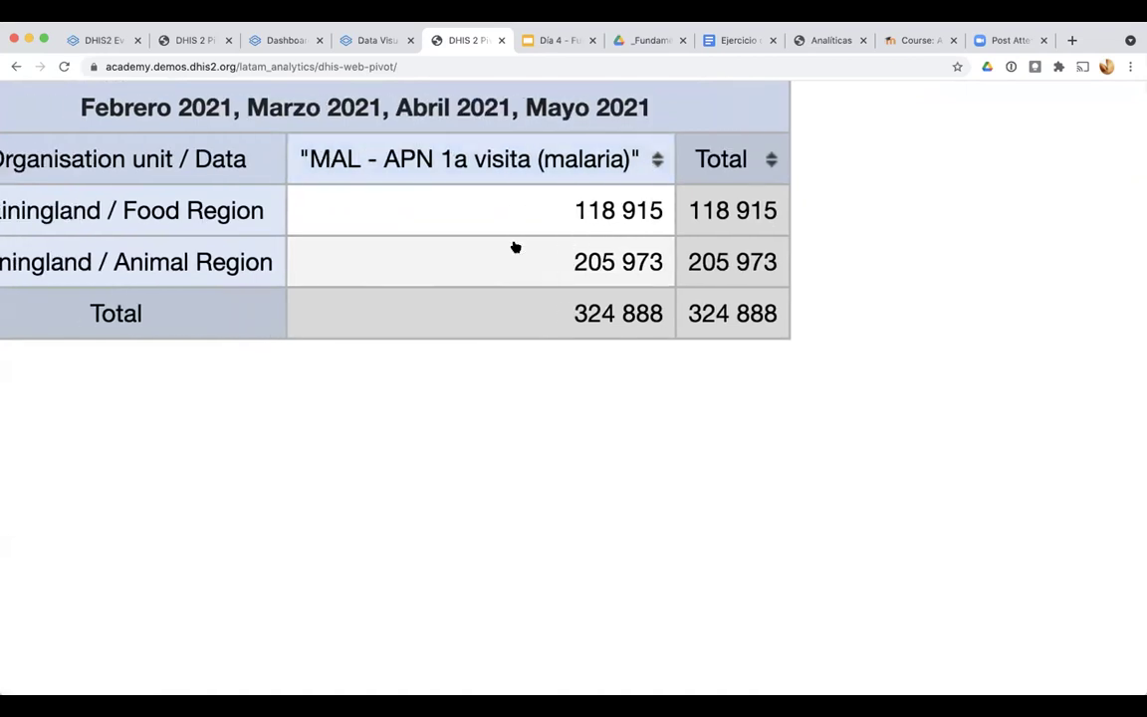
left_click(768, 162)
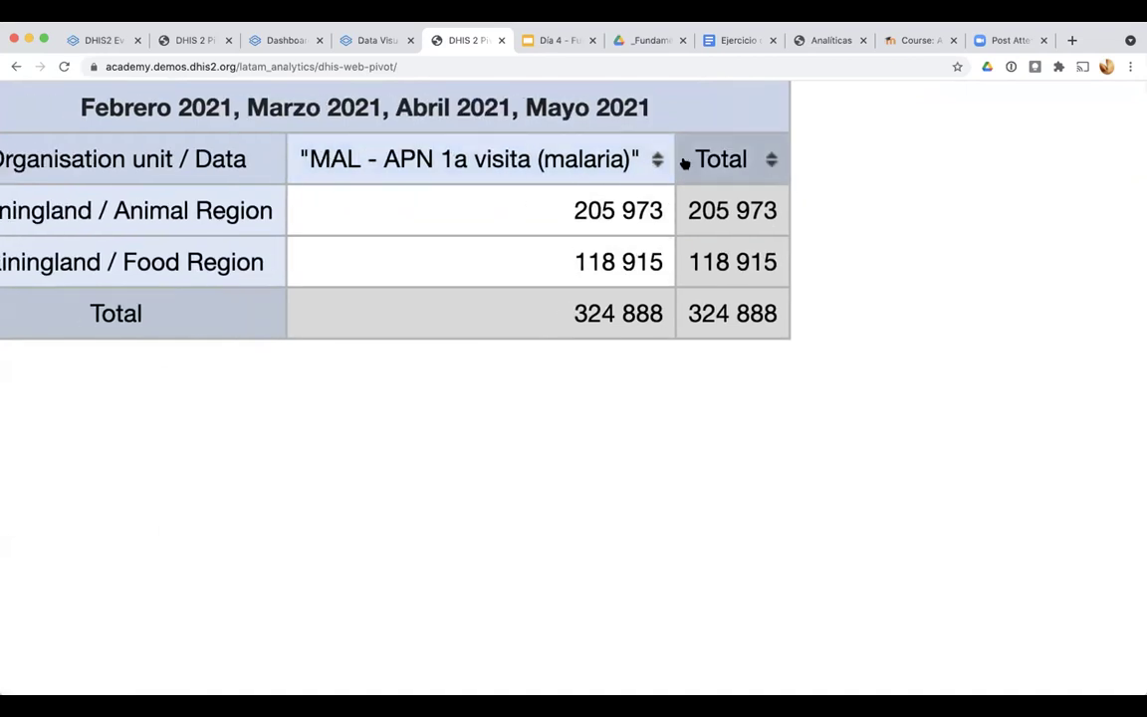
left_click(768, 156)
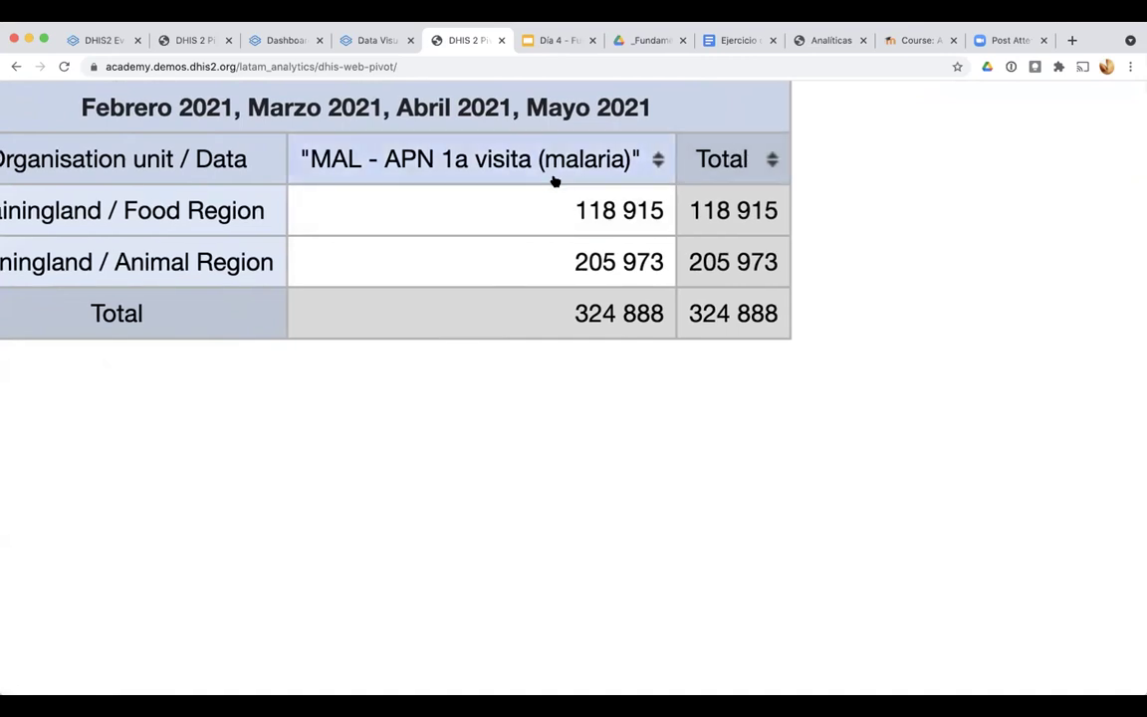
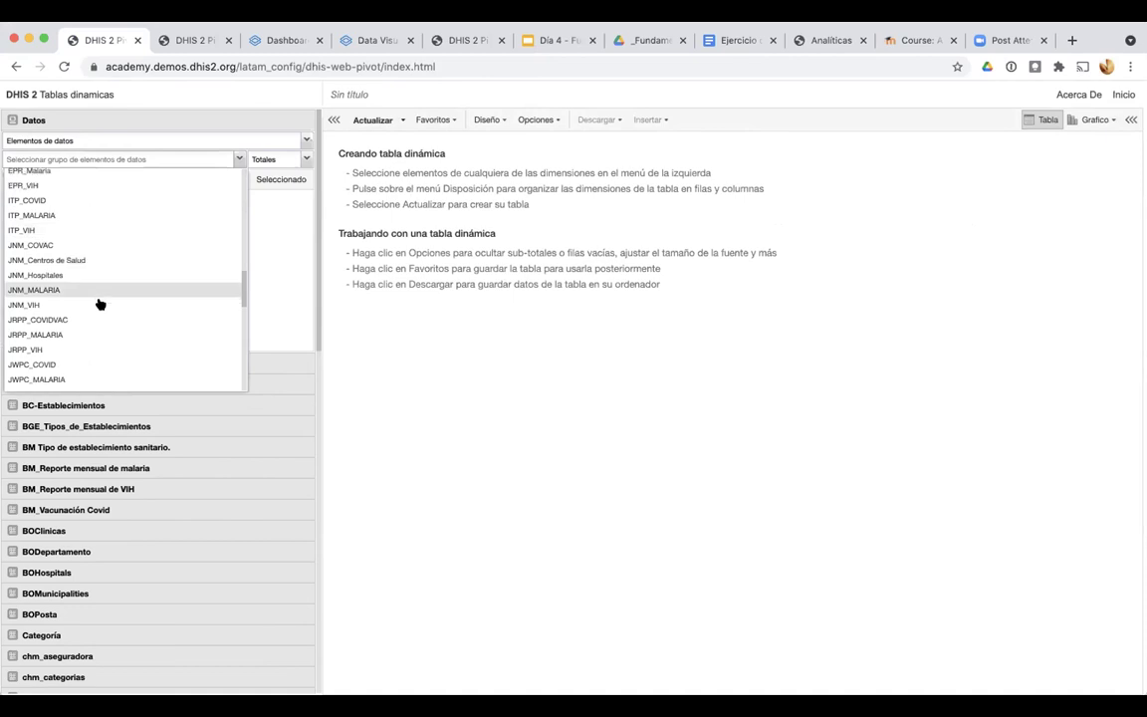
List all data elements under Elementos de datos and filter the available ones by "JM"
left_click(283, 253)
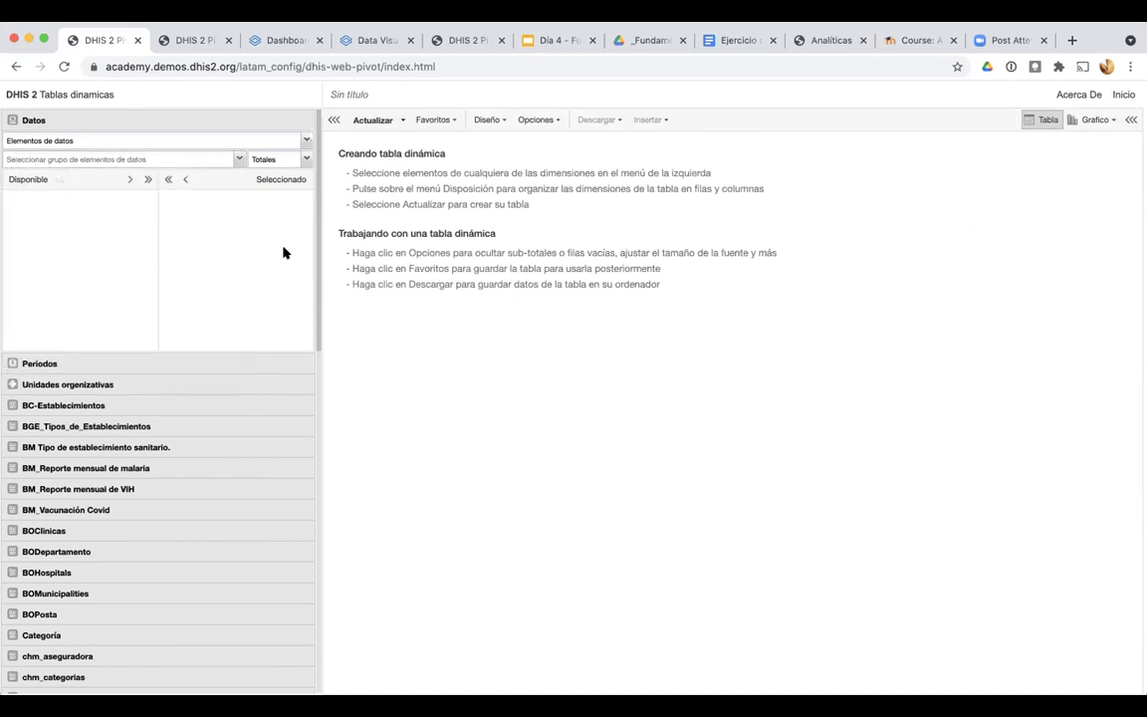
left_click(134, 159)
left_click(77, 177)
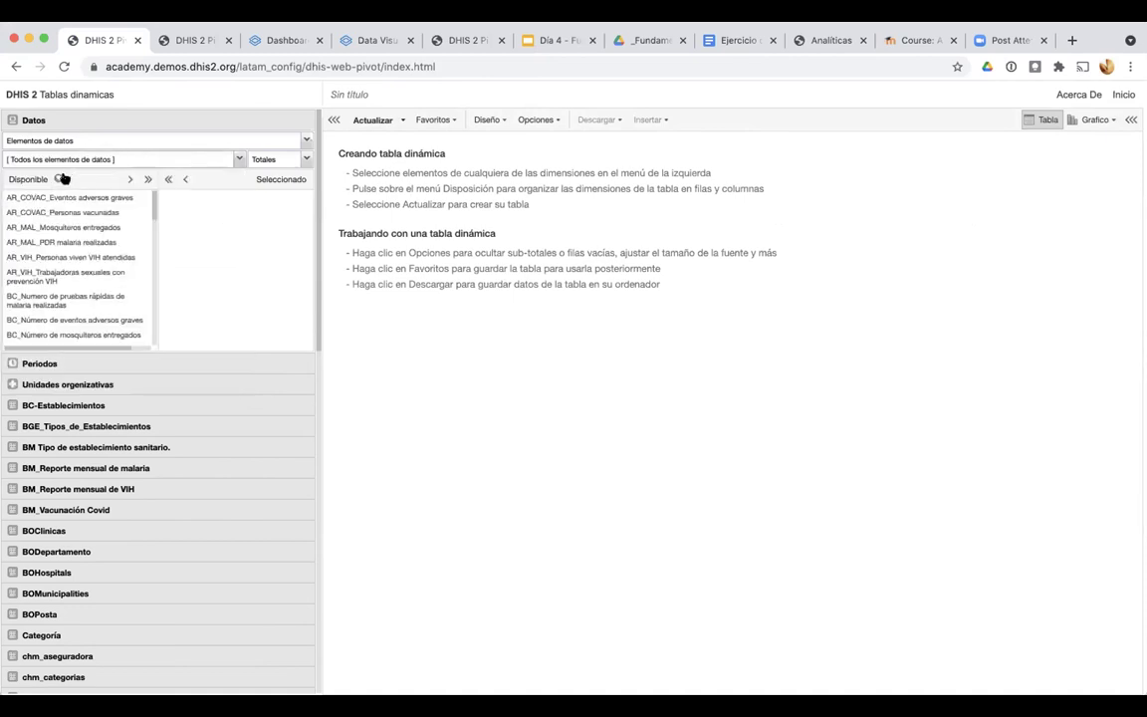
left_click(9, 180)
type("JM")
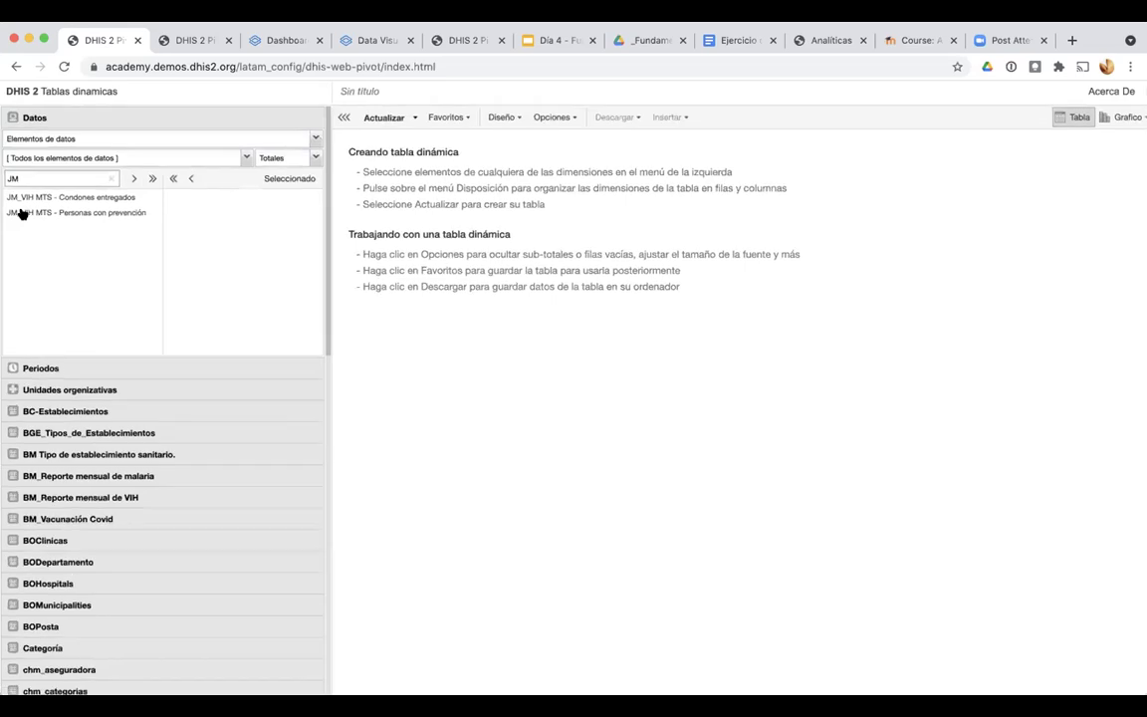
Add JM_VIH MTS - Personas con prevención and JM_VIH MTS - Condones entregados to the selected data and update the table
double_click(107, 217)
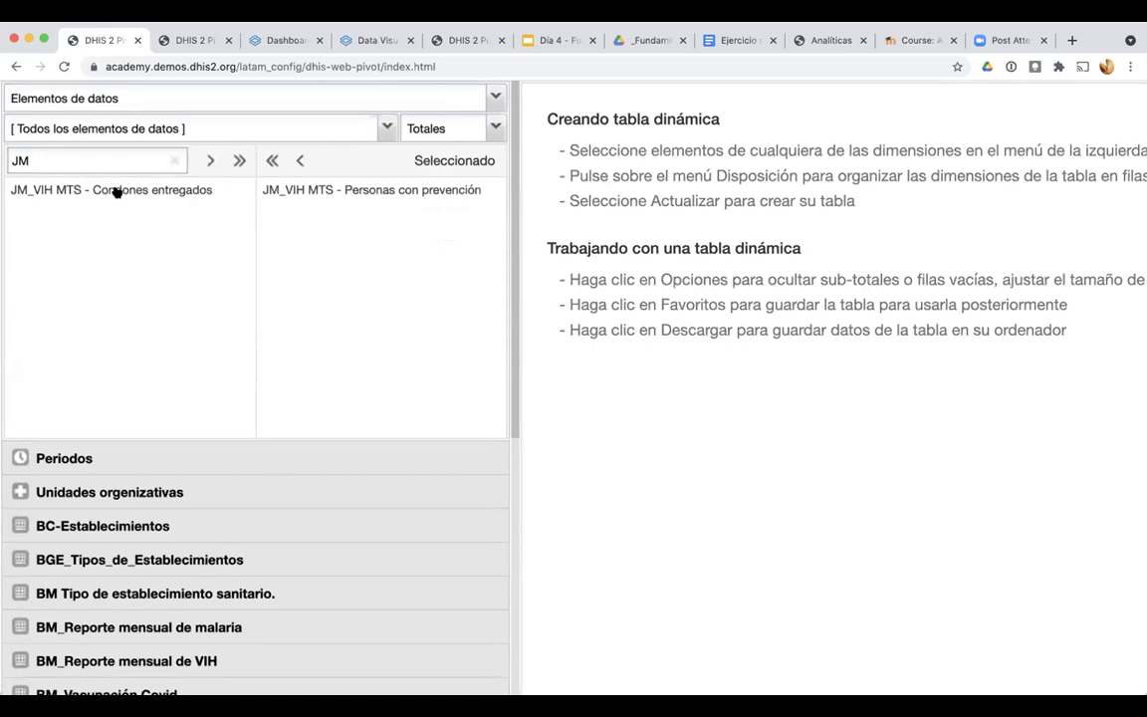
double_click(117, 190)
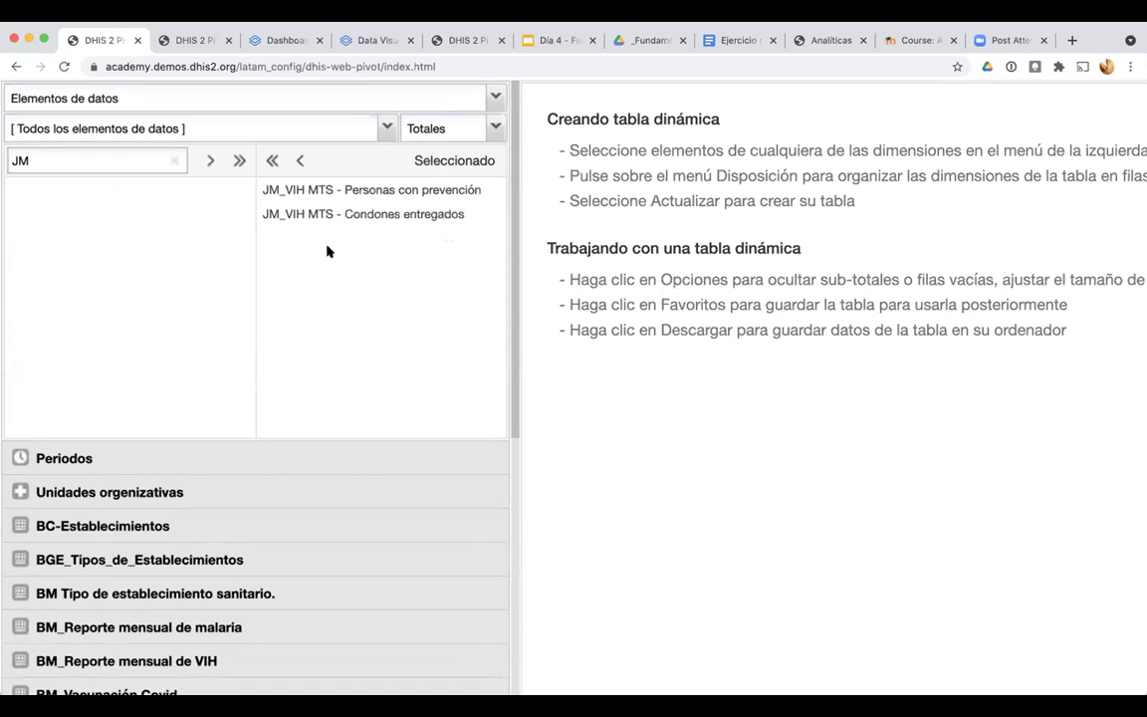
left_click(374, 121)
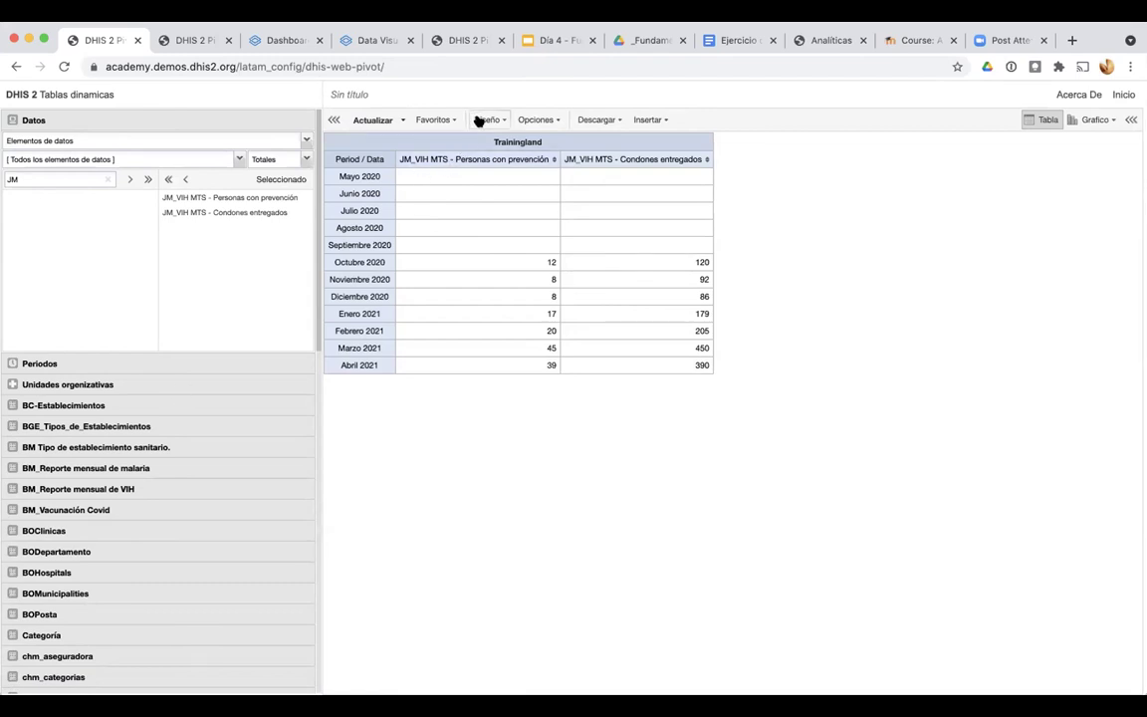
Enable the column and row totals and the column and row subtotals in the table options and update the table
left_click(539, 119)
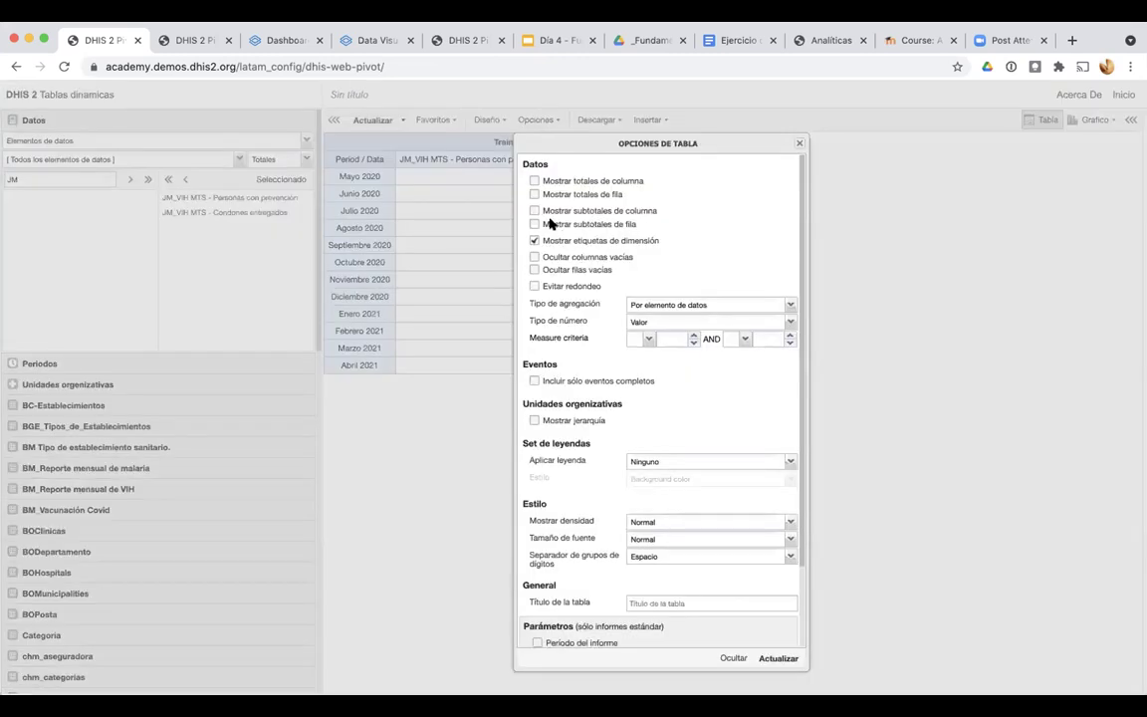
scroll(550, 224, "up", 5)
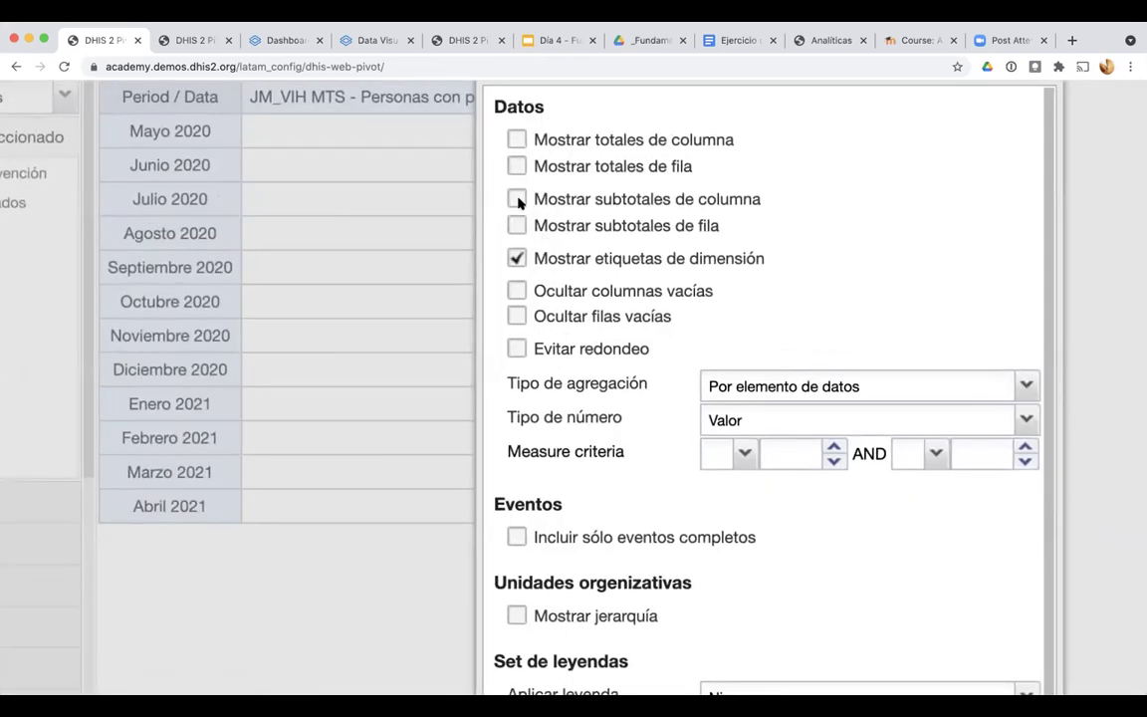
left_click(515, 140)
left_click(516, 166)
left_click(516, 198)
scroll(512, 227, "down", 5)
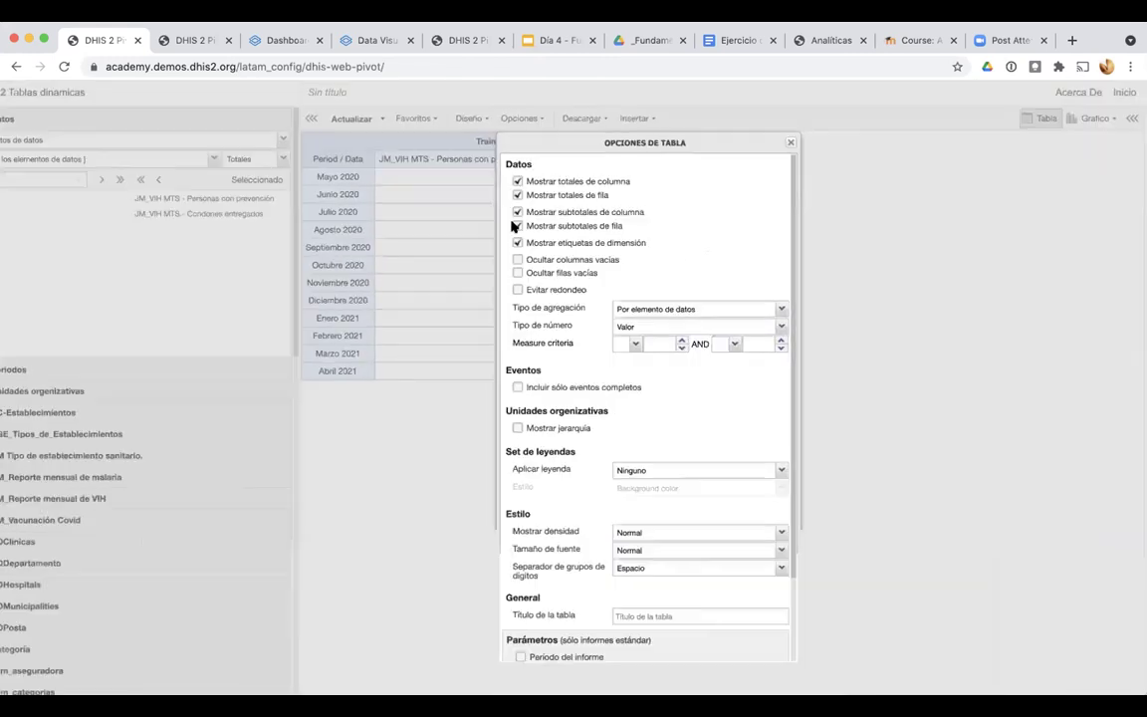
left_click(774, 657)
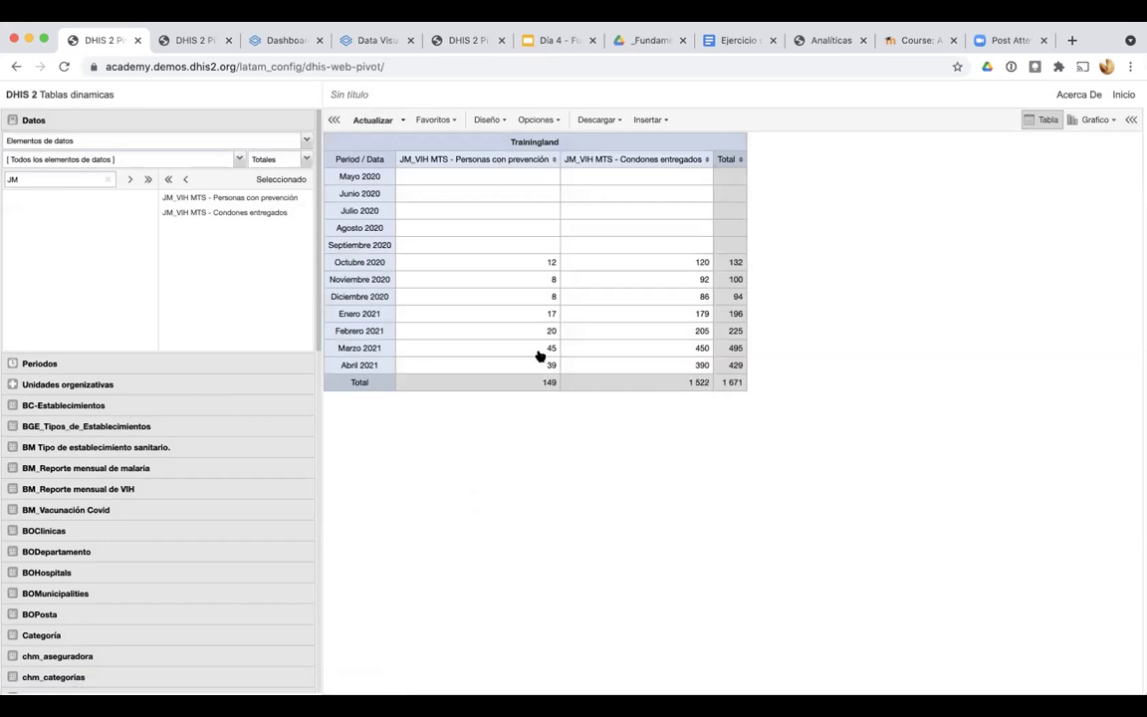
Sort the months by Personas con prevención and by Condones entregados, alternating the order and ending descending by Condones entregados
left_click(546, 162)
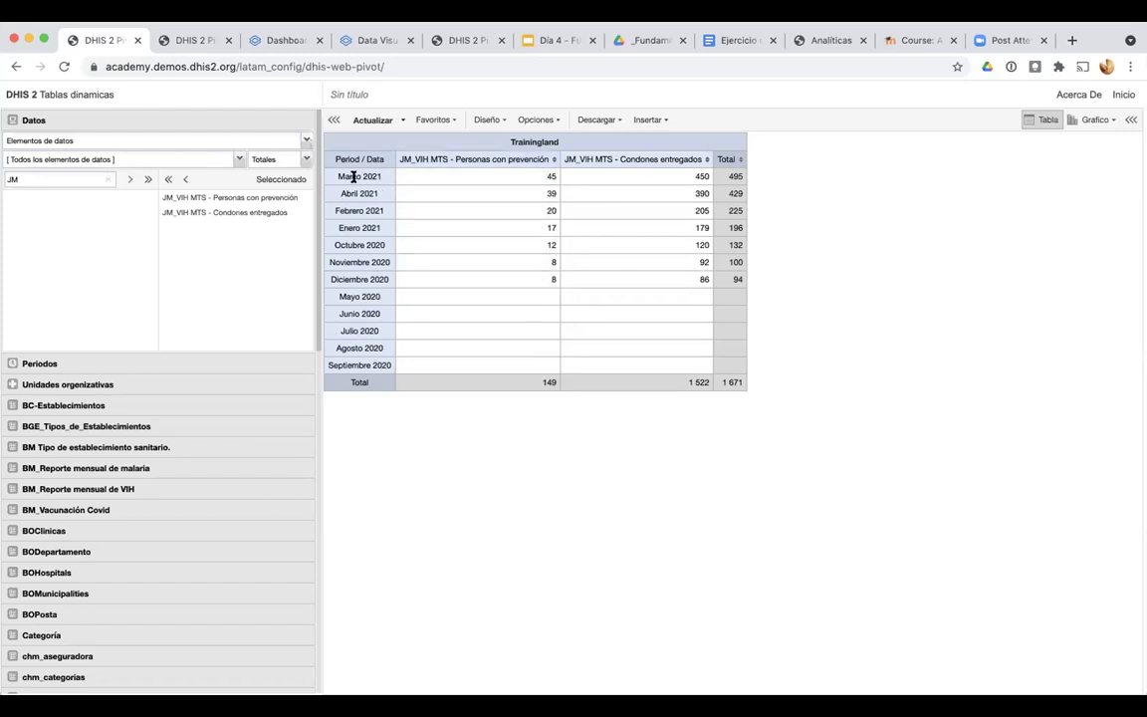
left_click(531, 162)
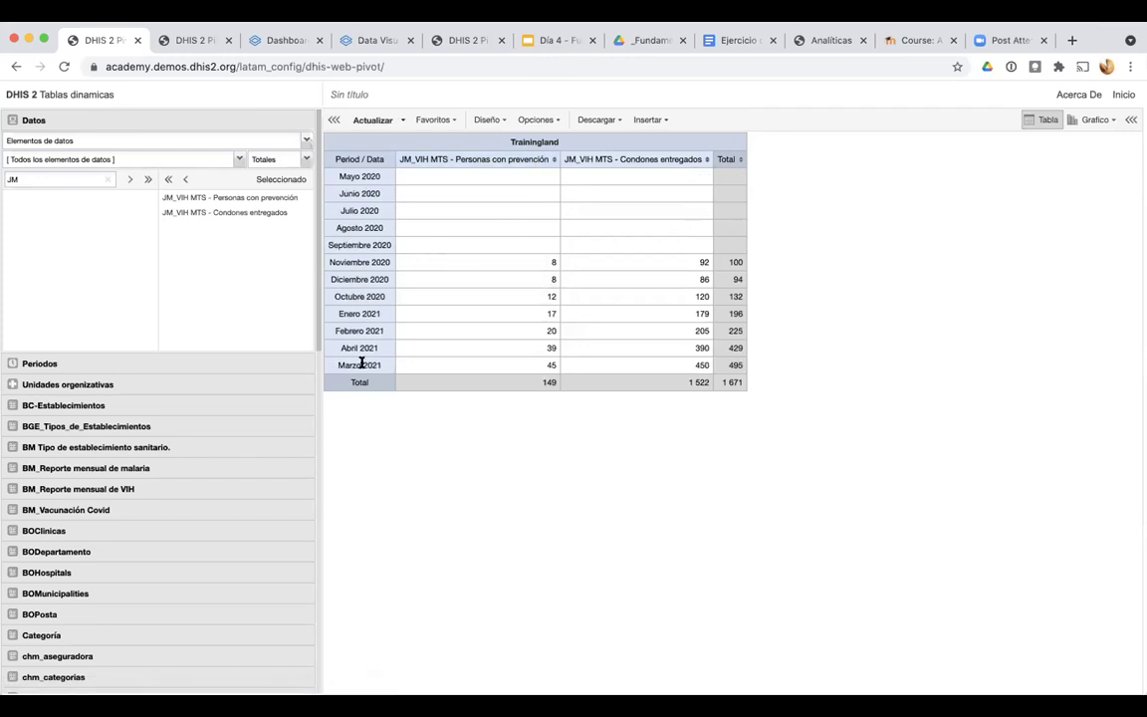
left_click(528, 163)
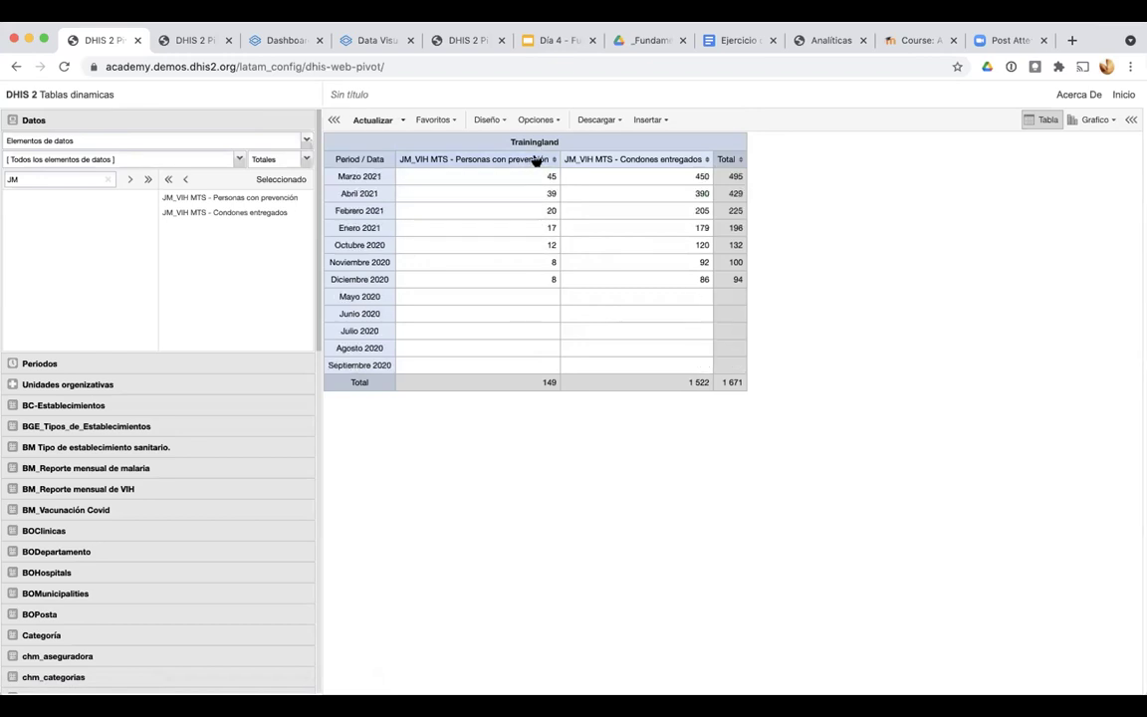
left_click(659, 160)
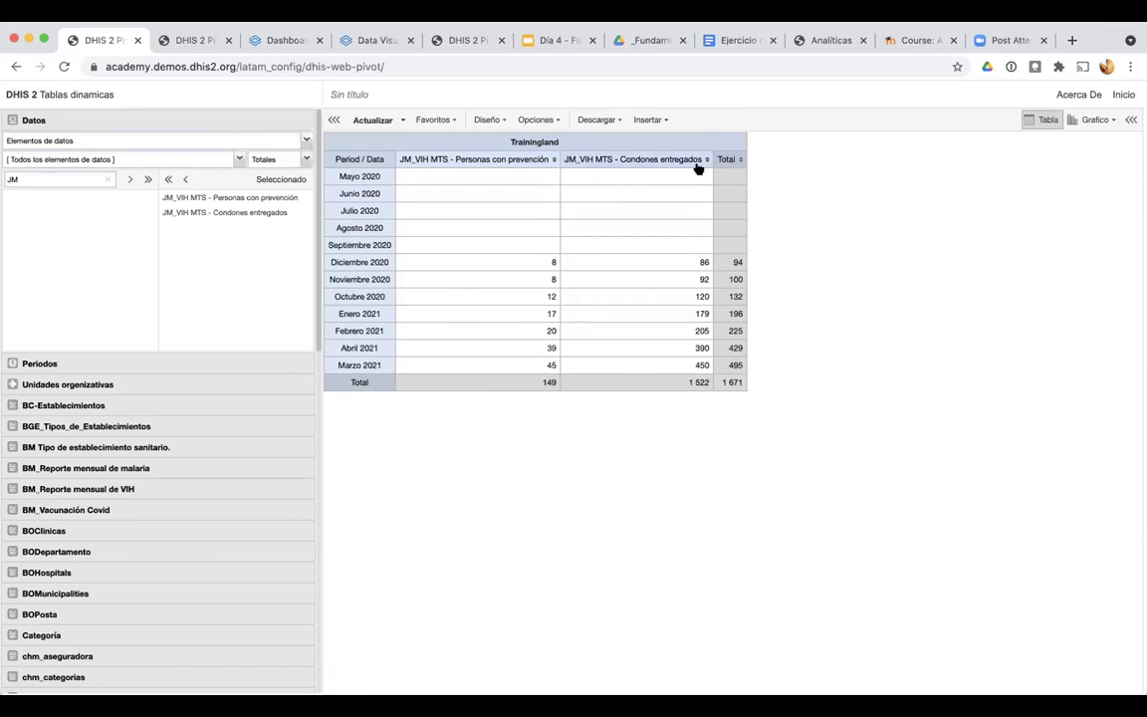
left_click(699, 162)
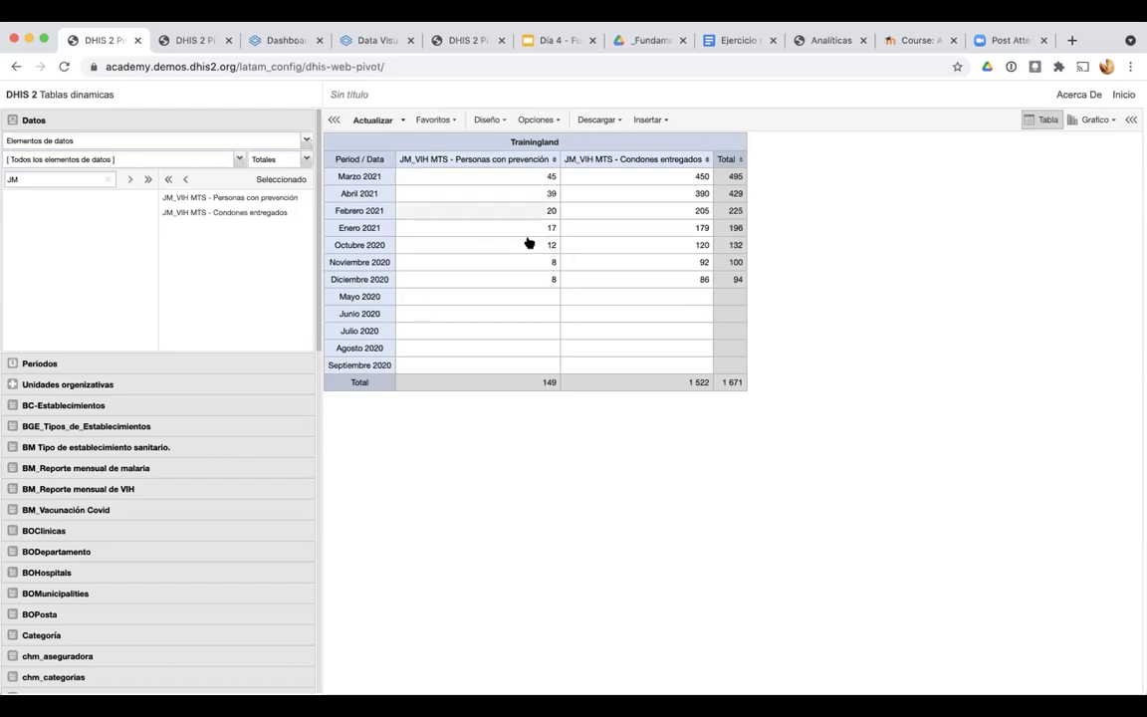
Move Categorías asignadas from the excluded dimensions to the column dimensions below Datos and update the table
left_click(479, 119)
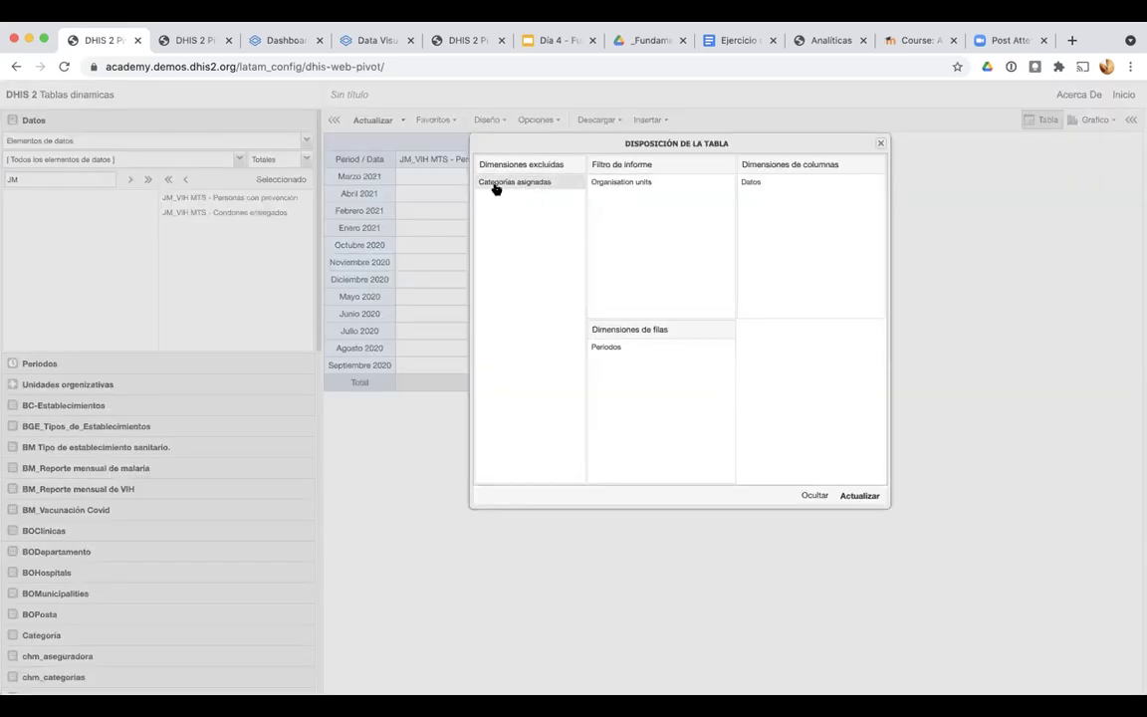
scroll(495, 187, "up", 5)
scroll(572, 243, "down", 5)
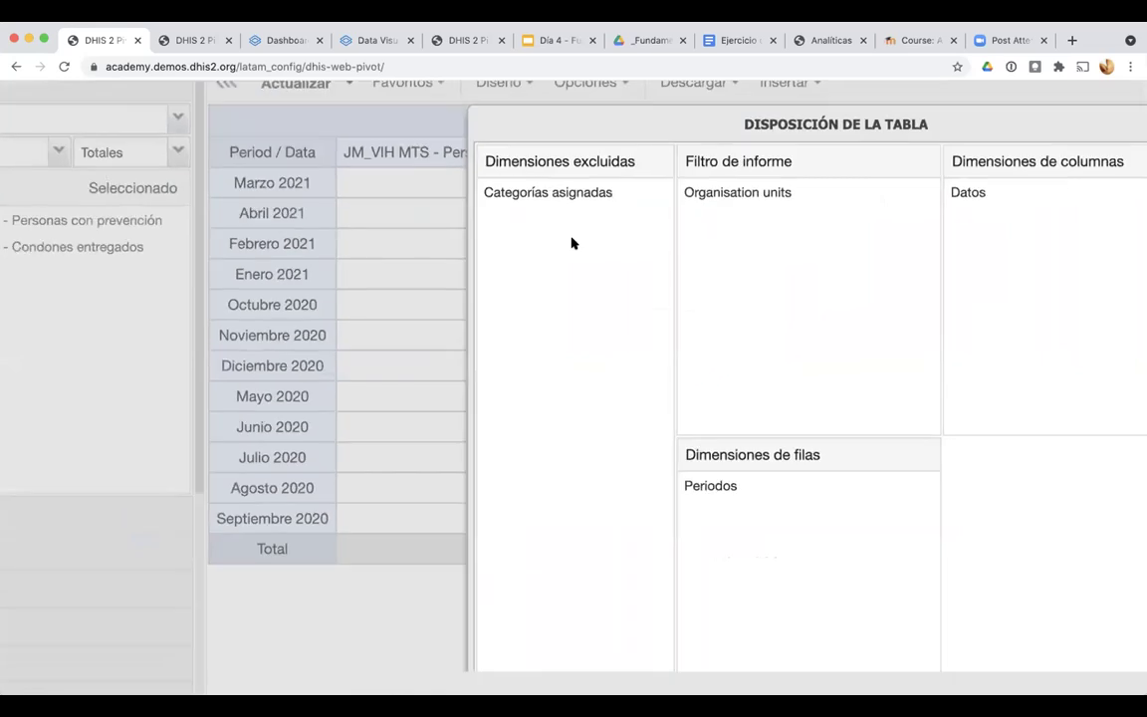
left_click_drag(535, 191, 999, 243)
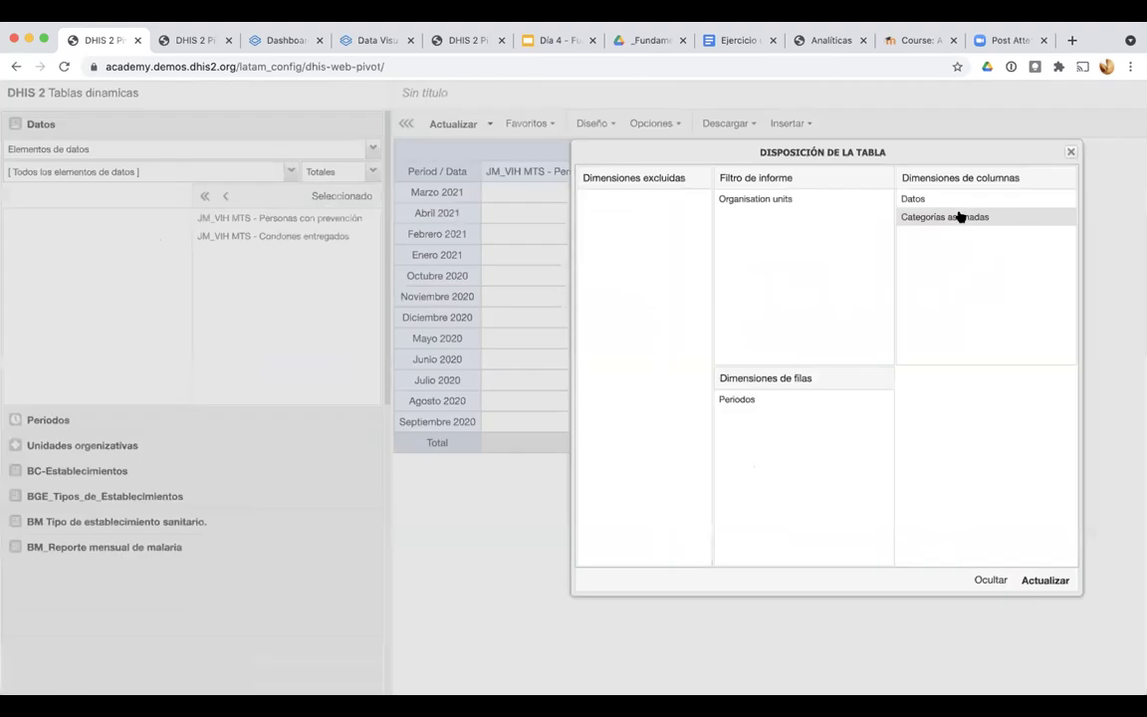
key("super+minus")
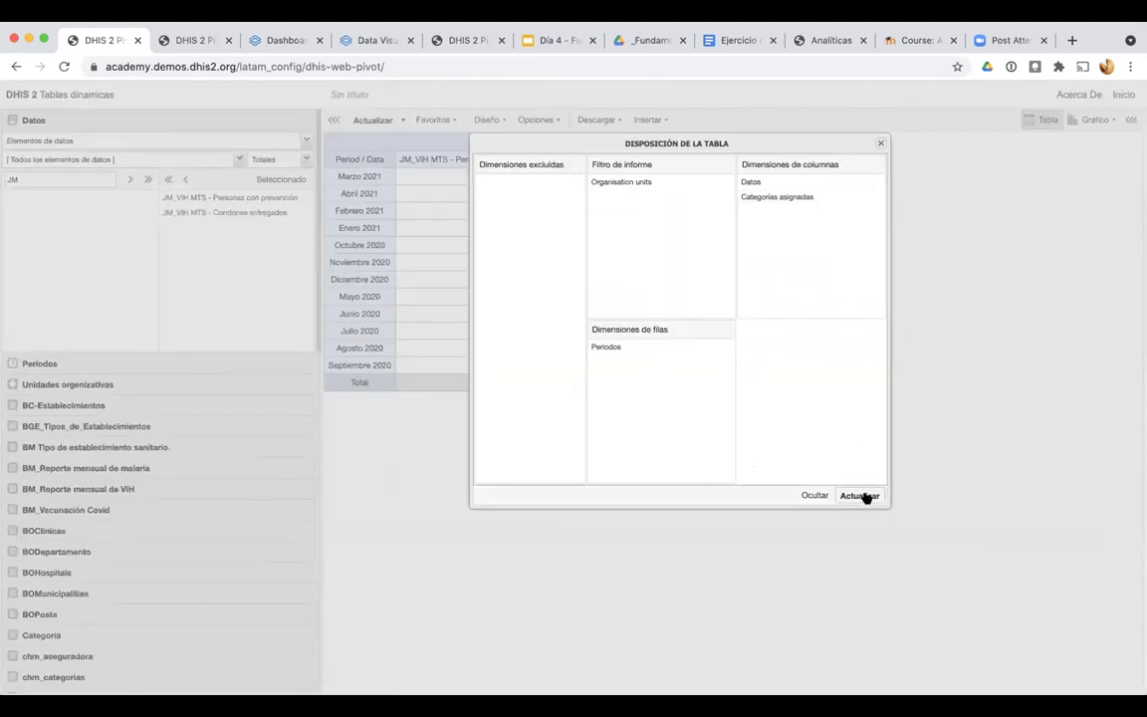
left_click(863, 496)
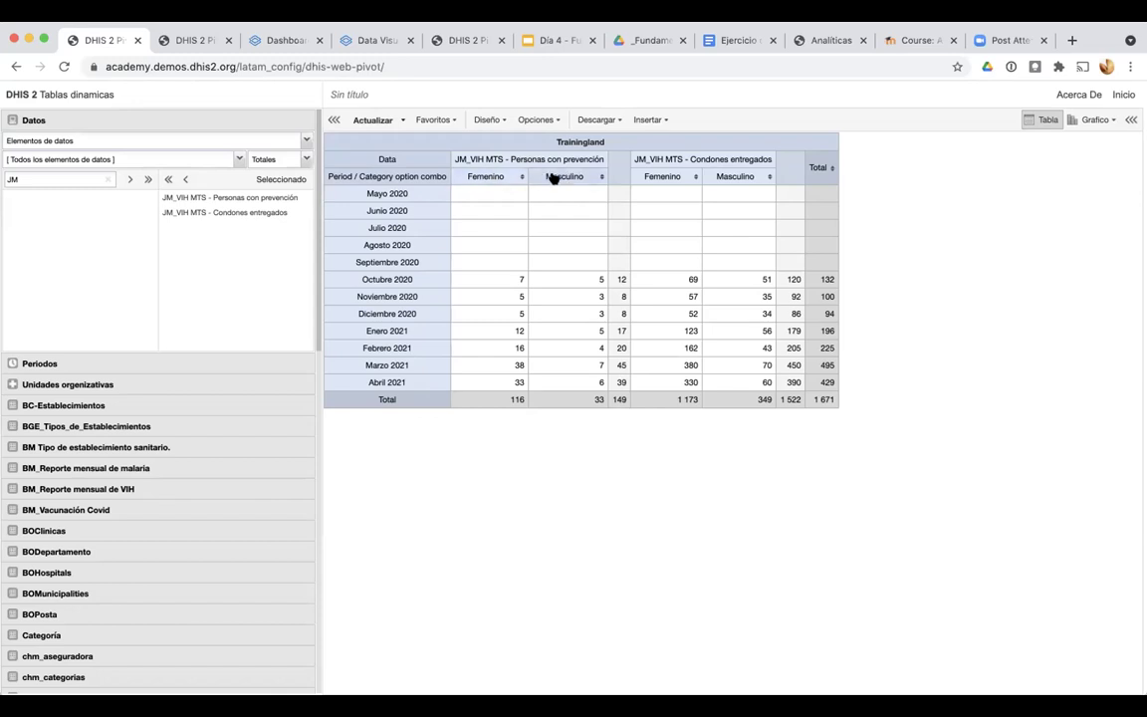
scroll(494, 177, "up", 5)
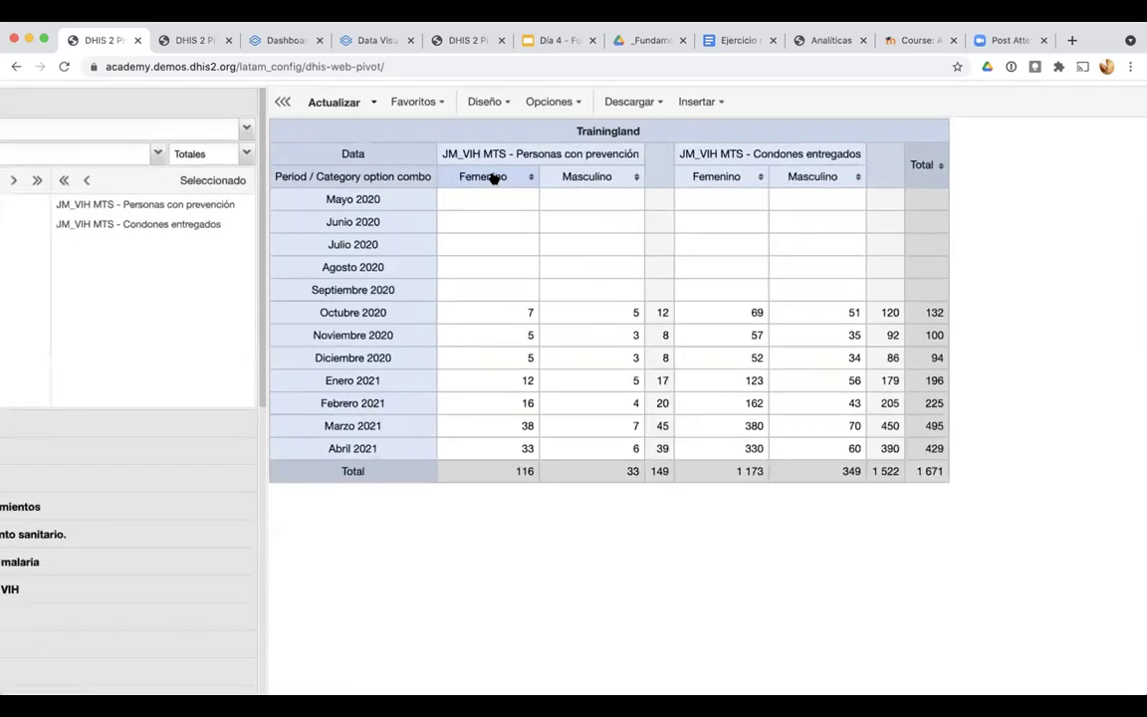
Turn off the row totals in the table options and update the table
scroll(622, 243, "right", 3)
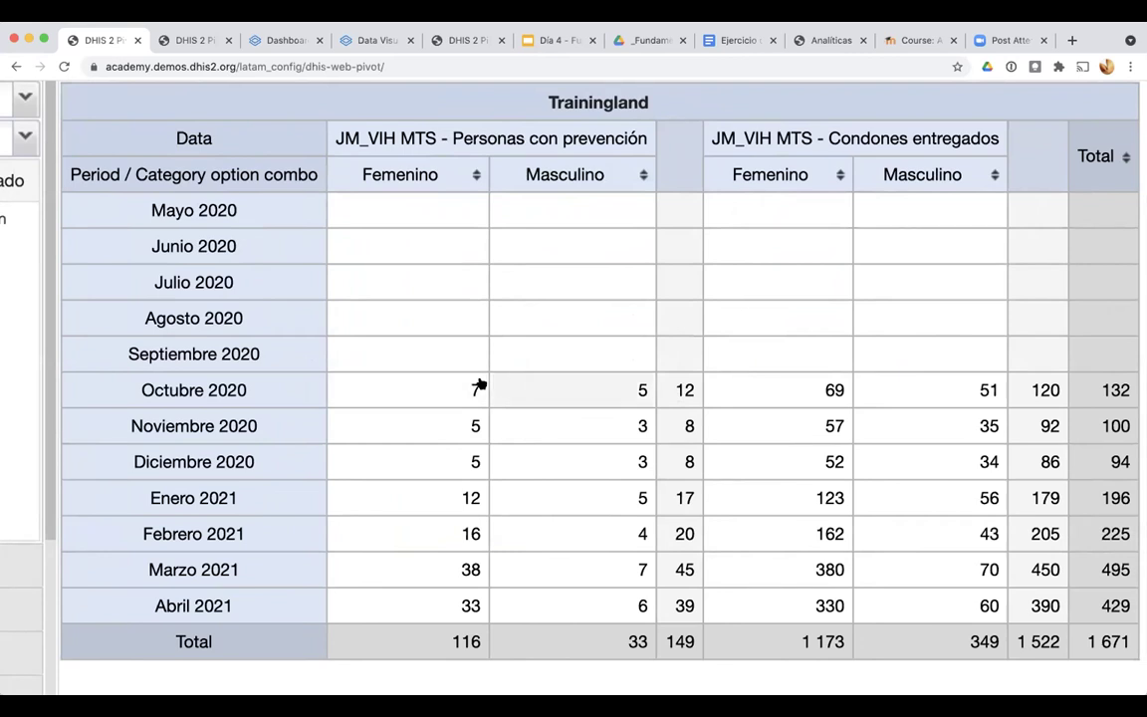
scroll(608, 394, "down", 2)
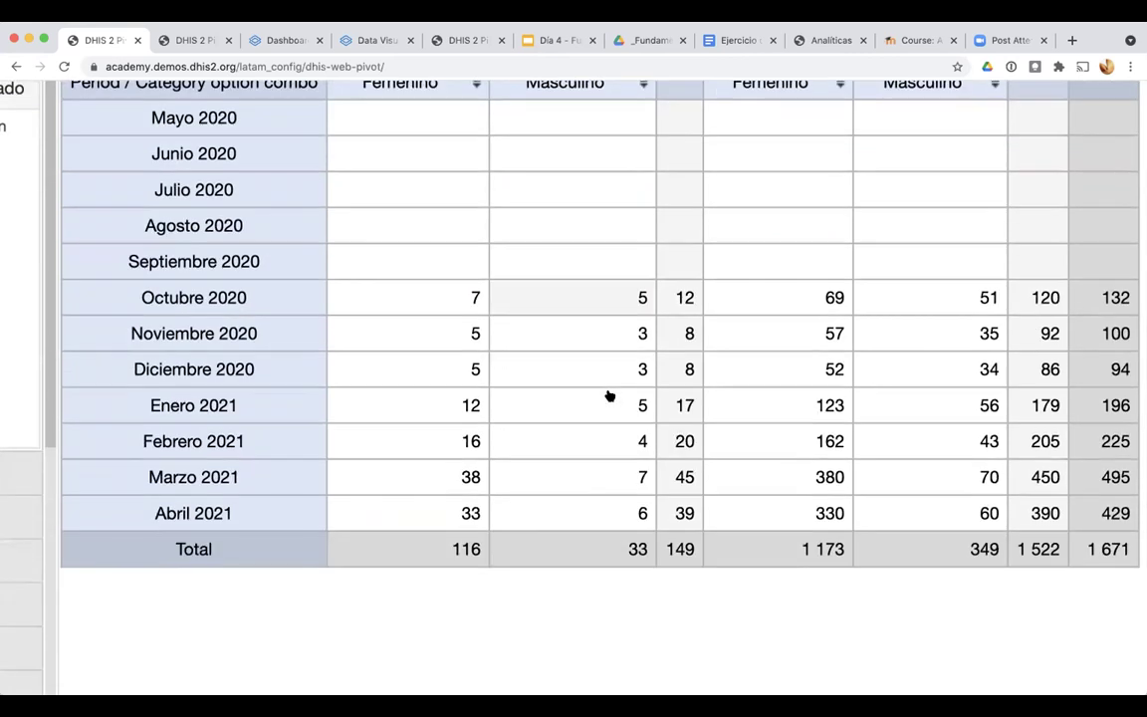
scroll(608, 397, "up", 2)
scroll(610, 394, "right", 3)
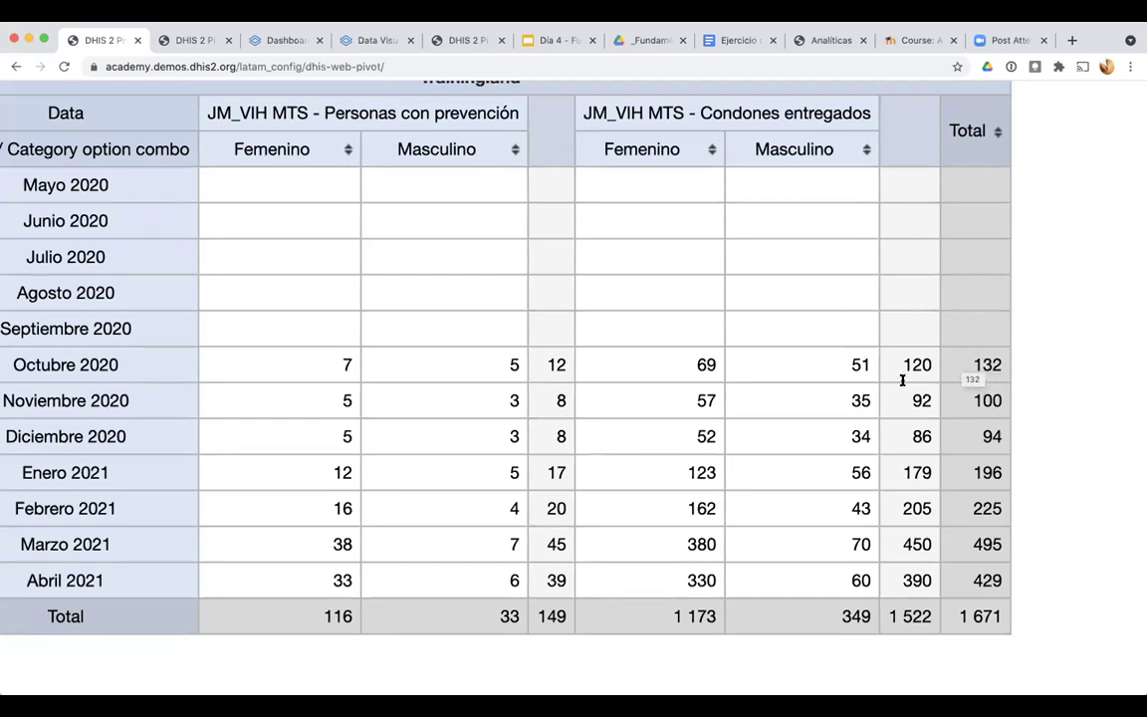
scroll(911, 410, "up", 2)
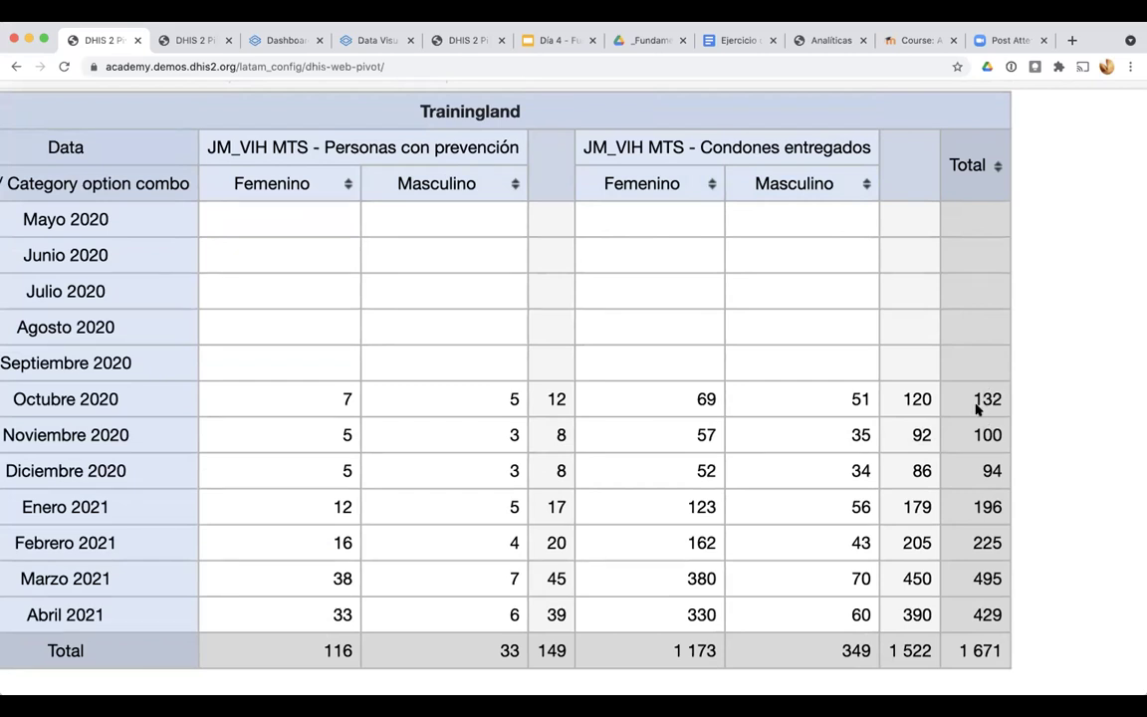
scroll(977, 409, "down", 3)
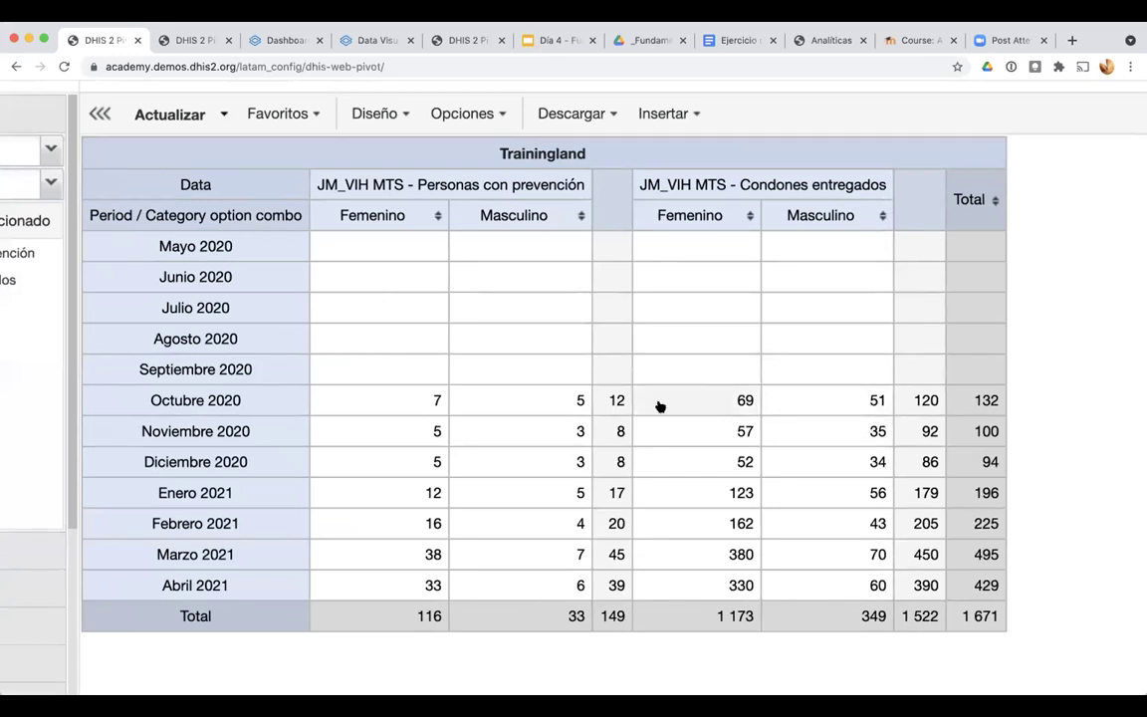
left_click(466, 116)
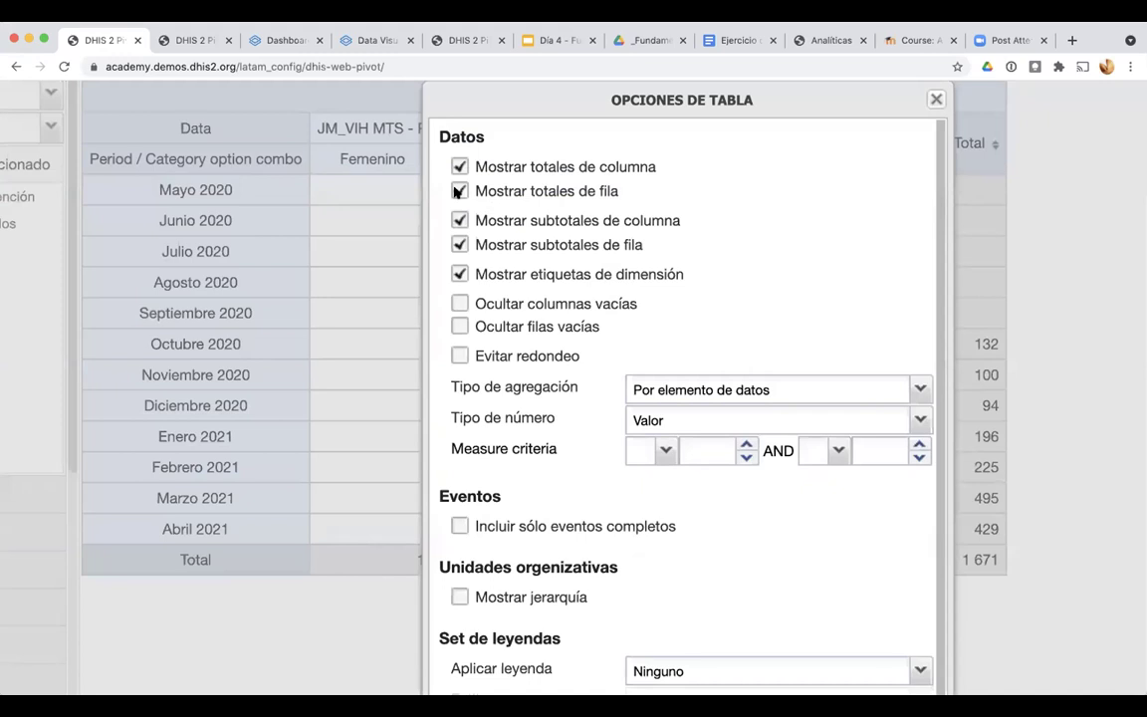
left_click(458, 191)
key("super+minus")
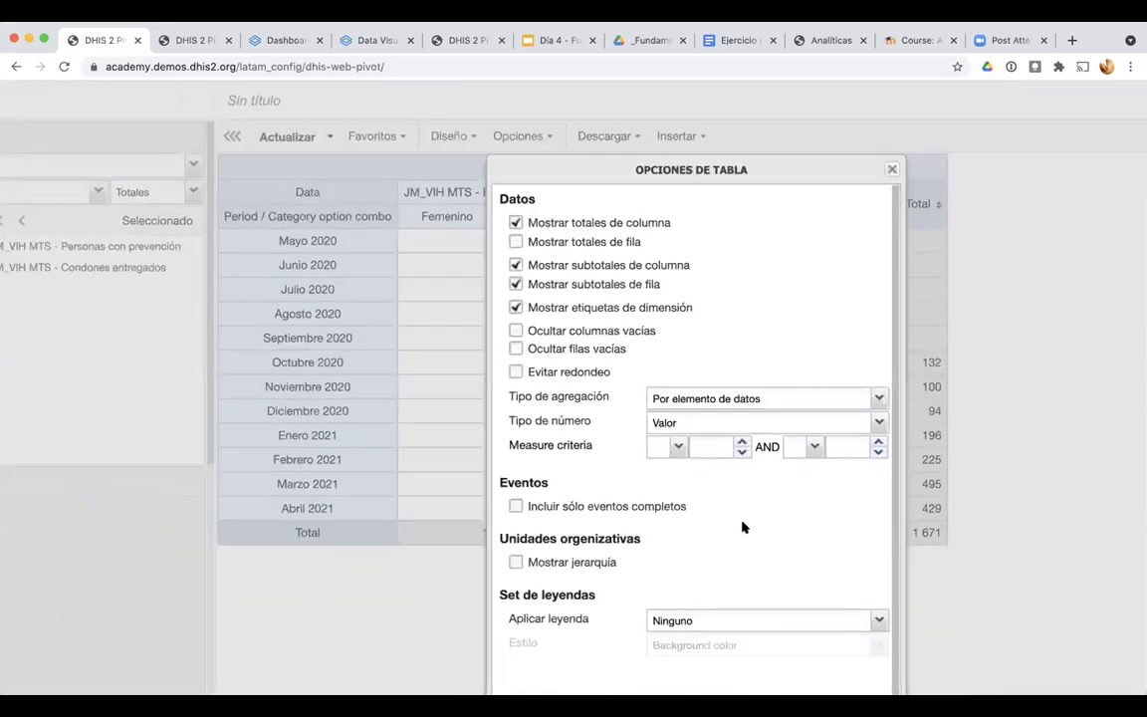
key("super+minus")
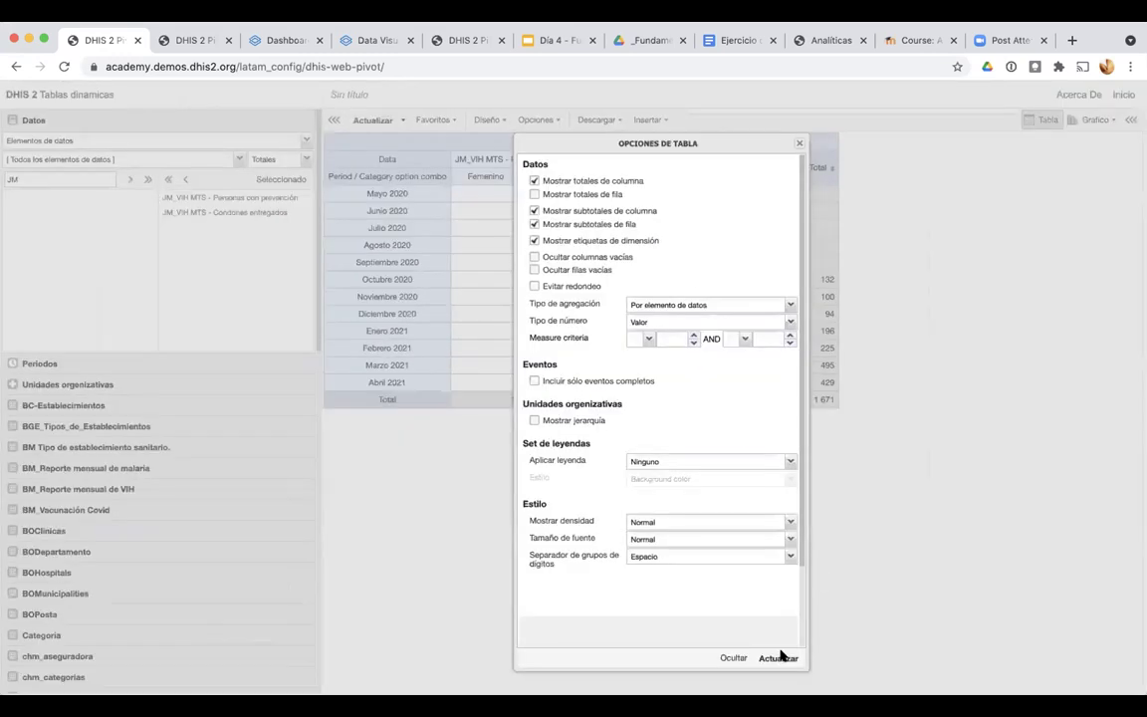
left_click(779, 658)
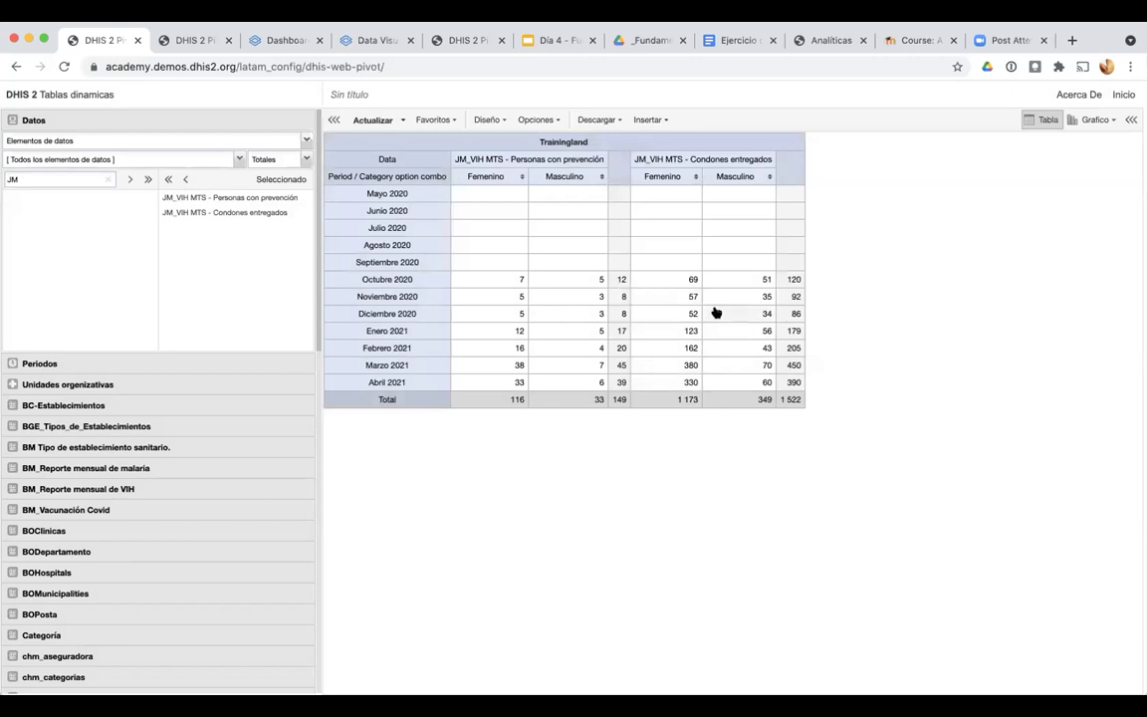
Examine the monthly subtotals by sex in the updated table and look through the available table options
key("super+plus")
key("super+plus")
key("super+plus")
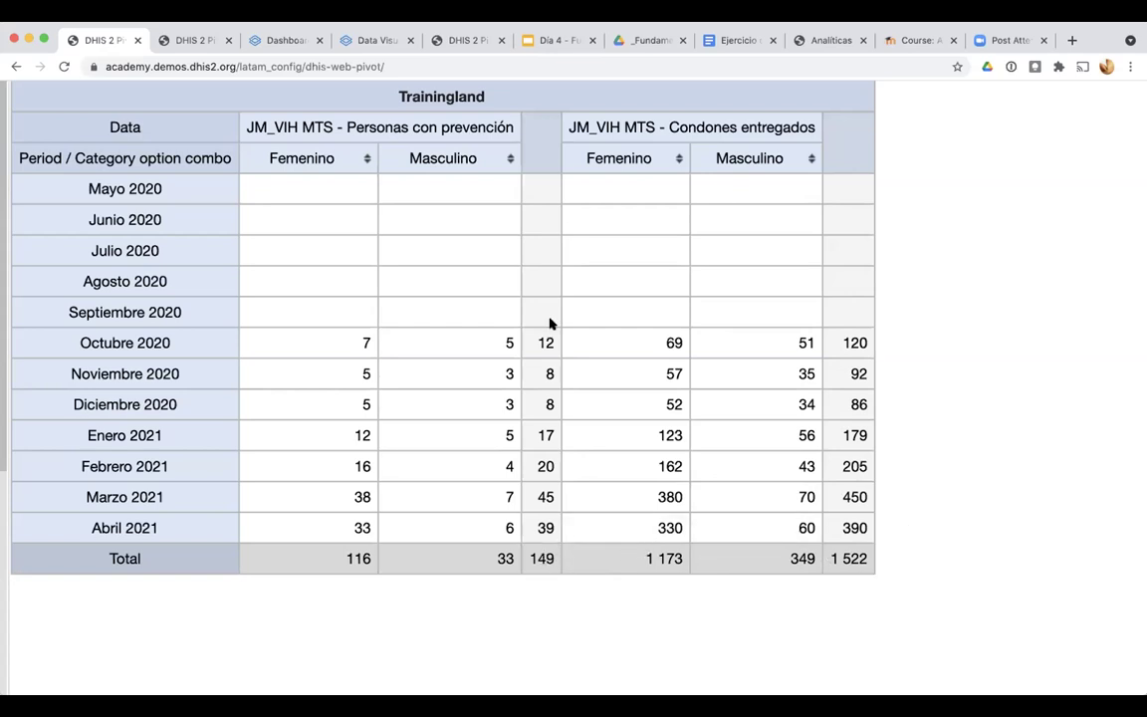
key("super+minus")
key("super+minus")
key("super+minus")
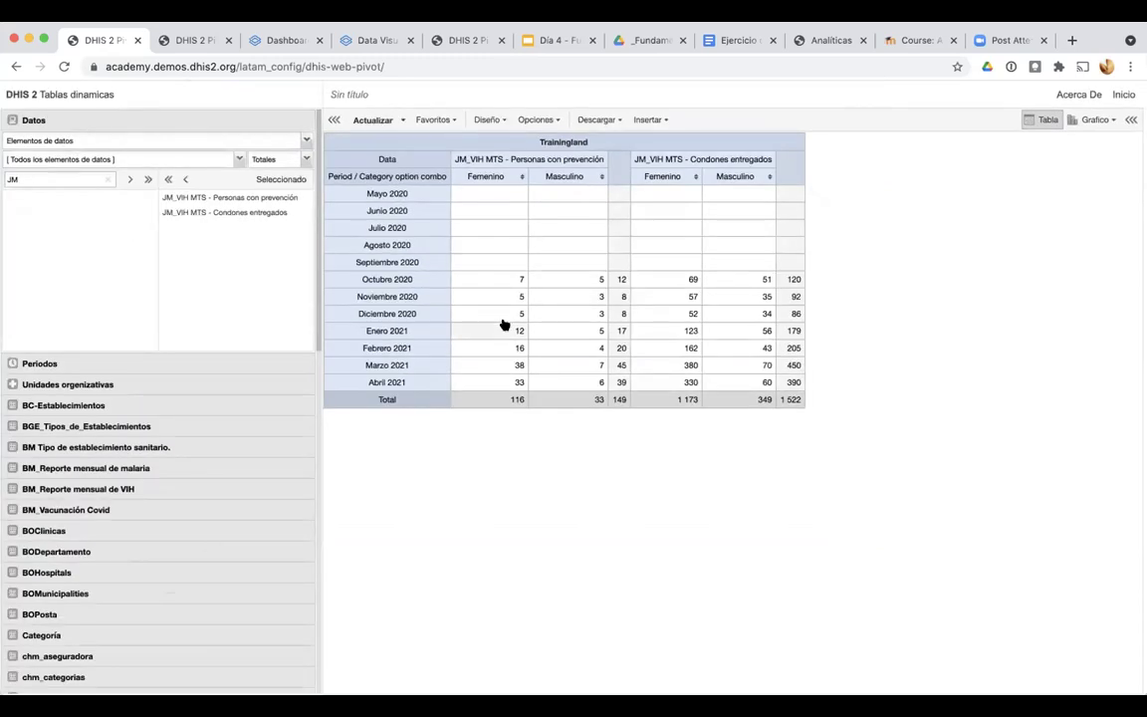
left_click(548, 119)
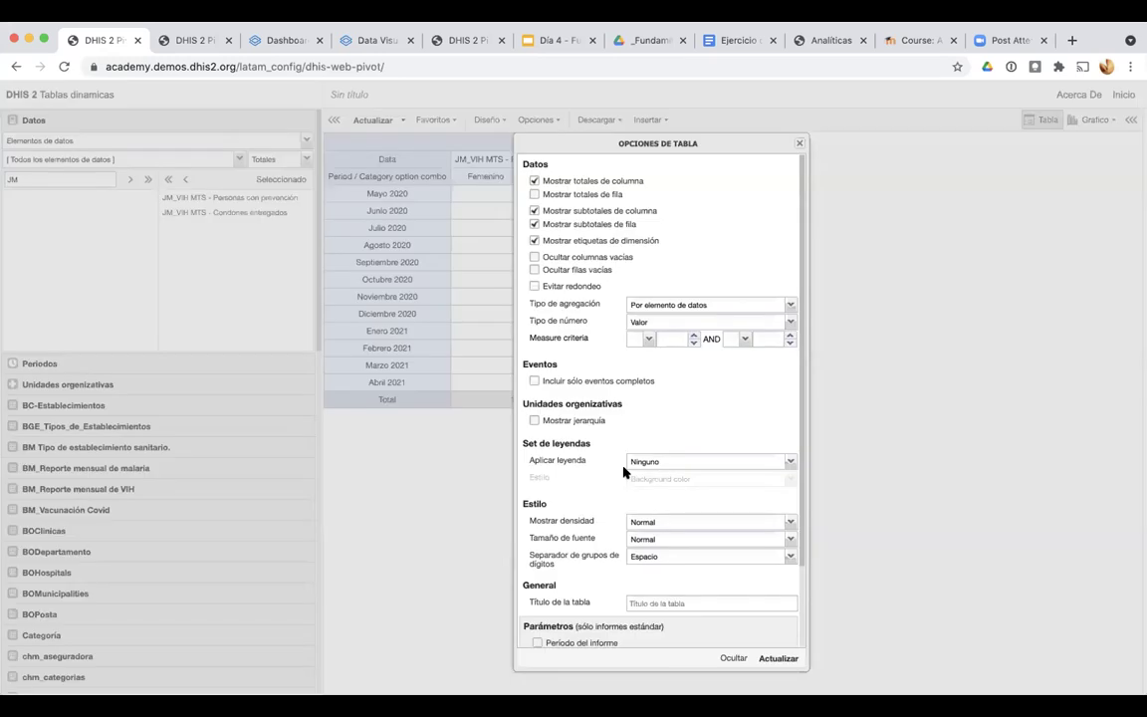
scroll(624, 472, "down", 3)
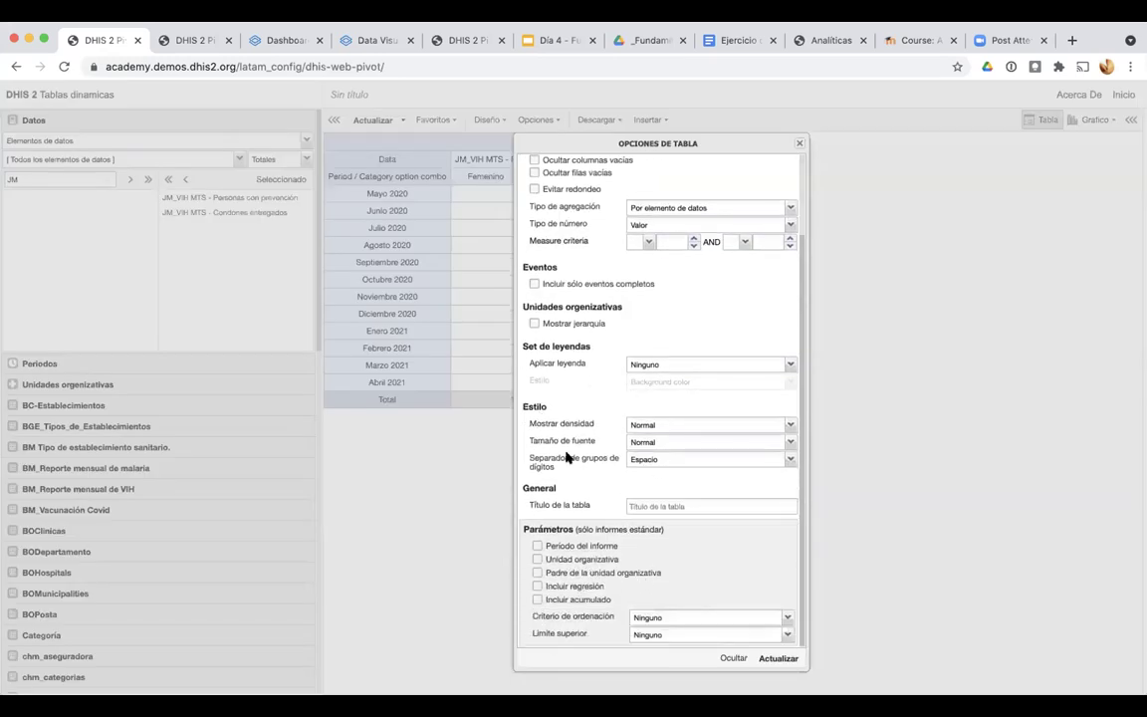
scroll(565, 456, "up", 5)
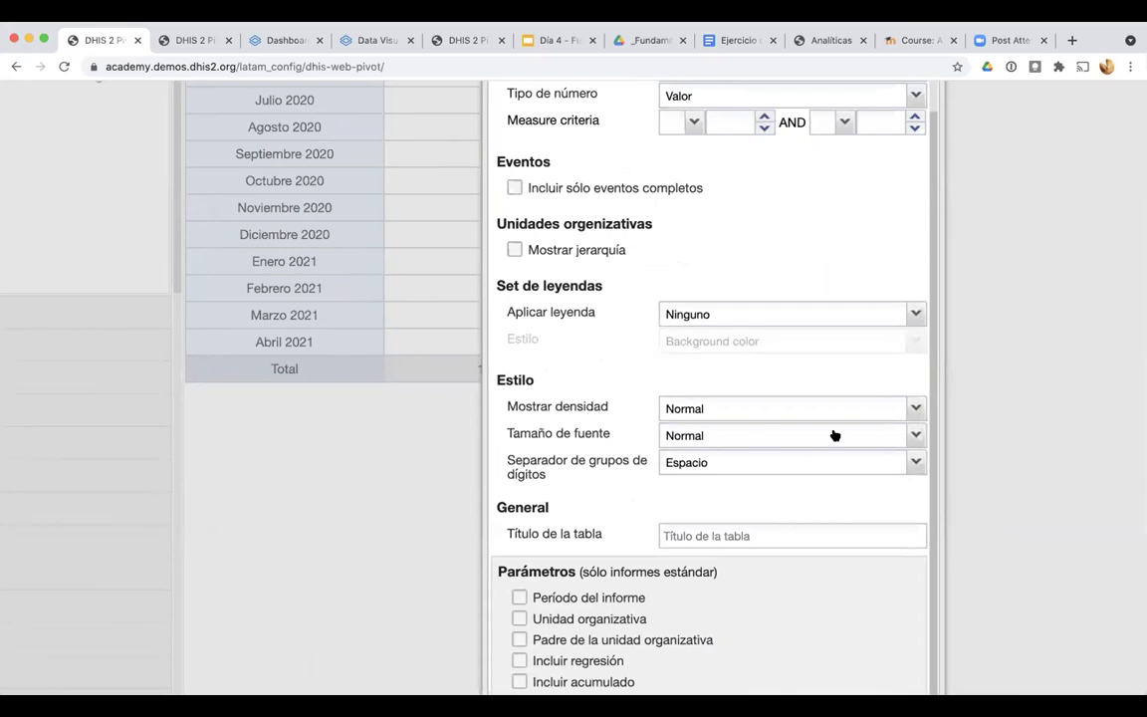
Try the Confortable display density in the table style options and set it back to Normal
left_click(912, 409)
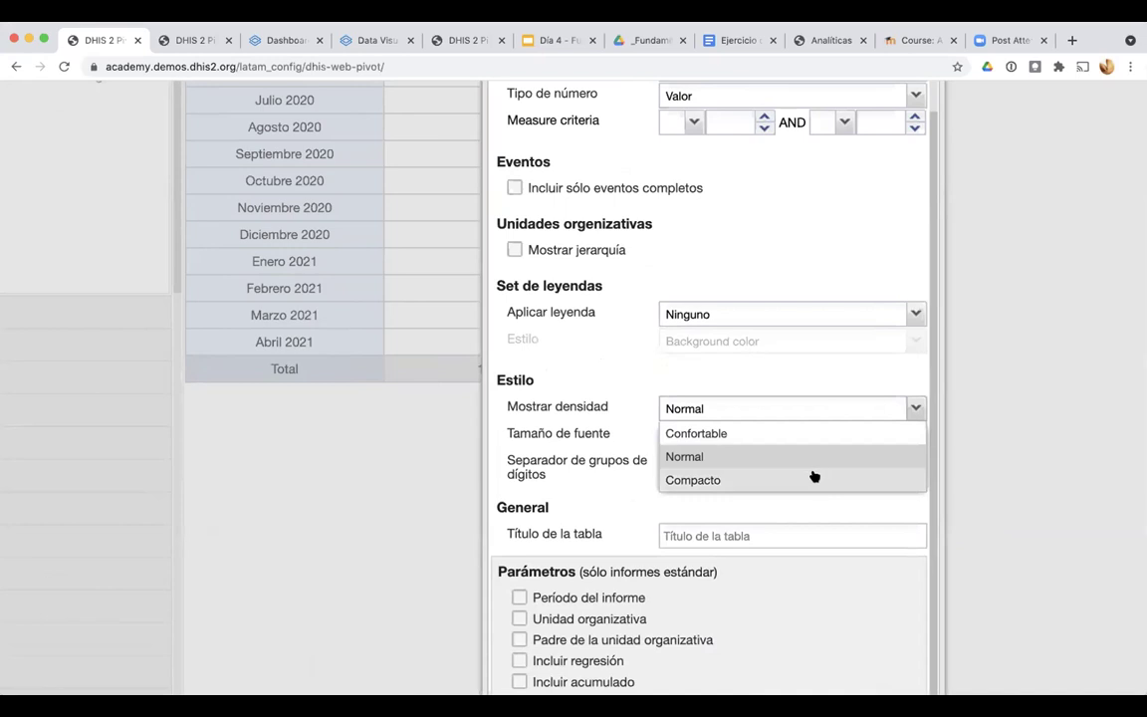
left_click(742, 433)
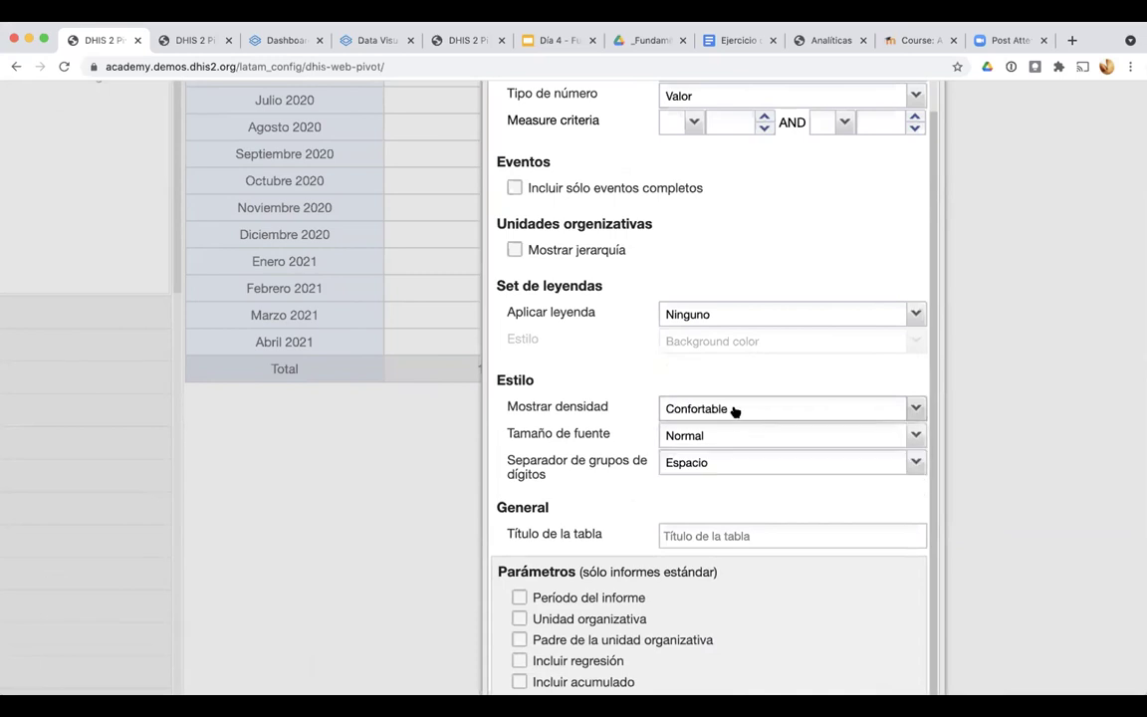
left_click(734, 411)
left_click(699, 456)
key("super+minus")
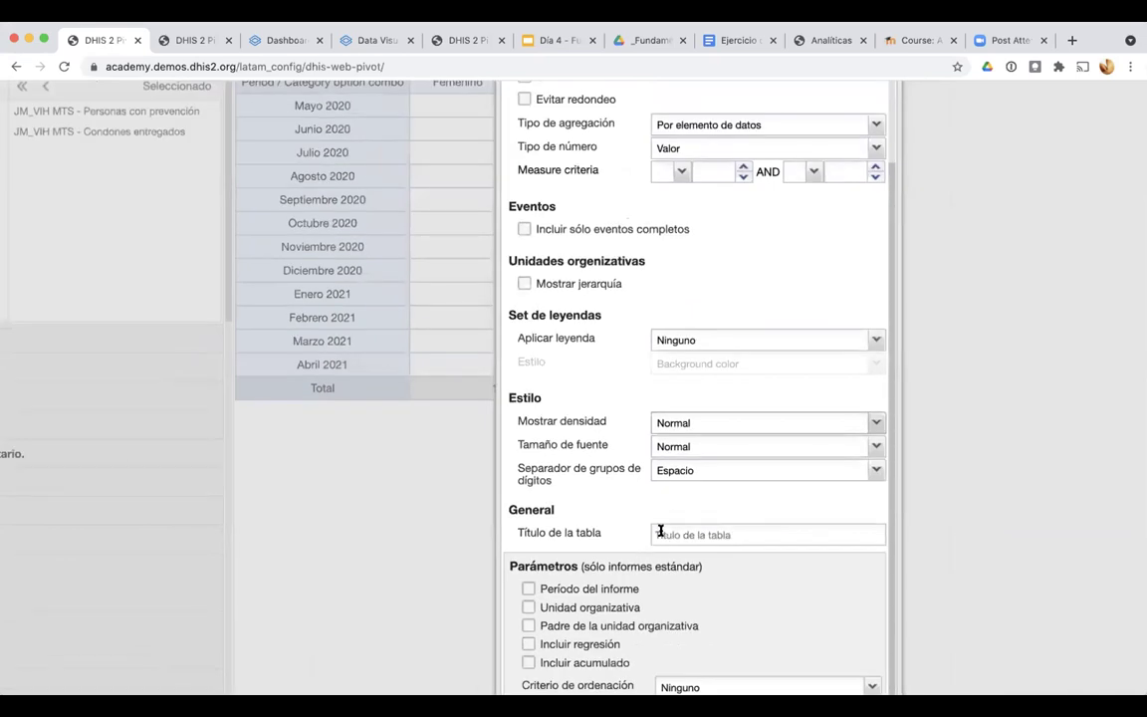
Set the table title to "Personas ateendidas y condones entregados" and update the table
scroll(660, 530, "down", 2)
left_click(684, 434)
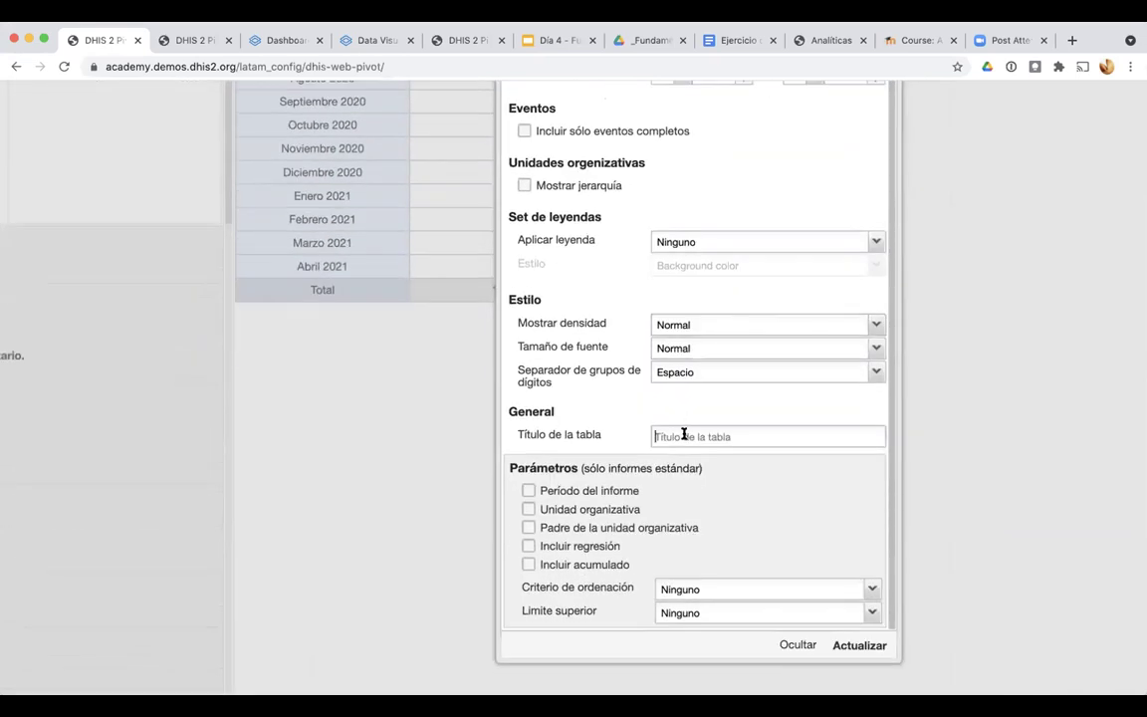
type("P")
double_click(803, 436)
type("ex")
left_click(696, 437)
type("ateendidas")
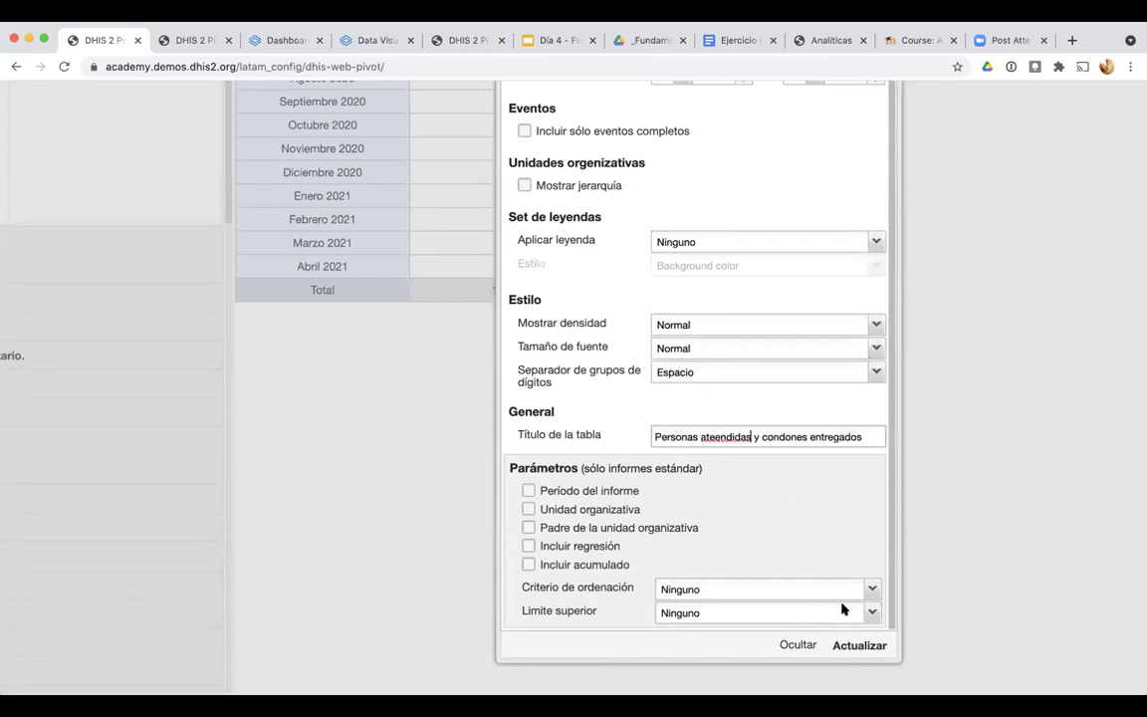
left_click(854, 645)
scroll(546, 501, "down", 2)
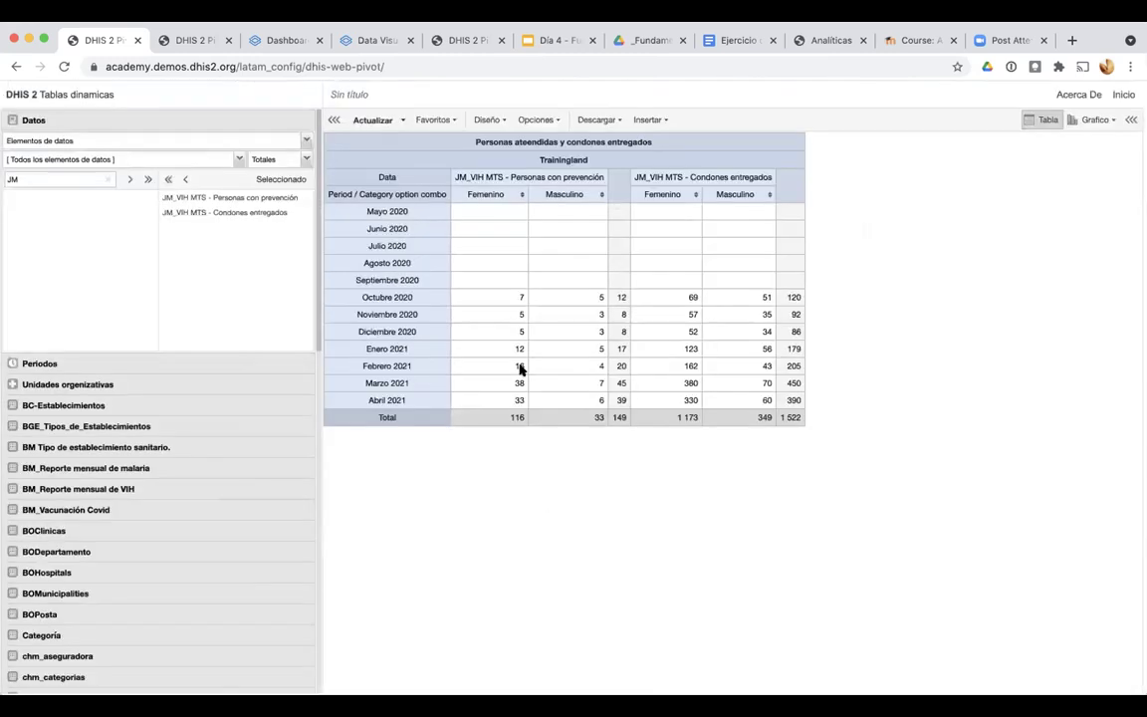
scroll(499, 194, "up", 3)
scroll(499, 194, "up", 1)
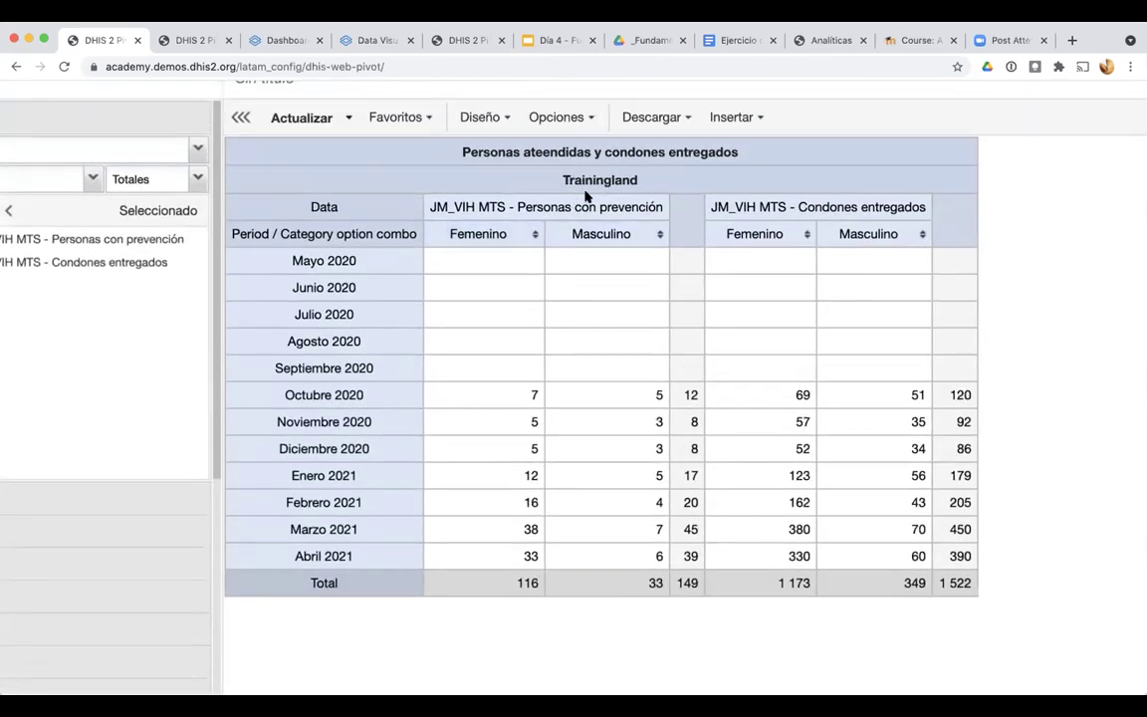
scroll(476, 270, "down", 3)
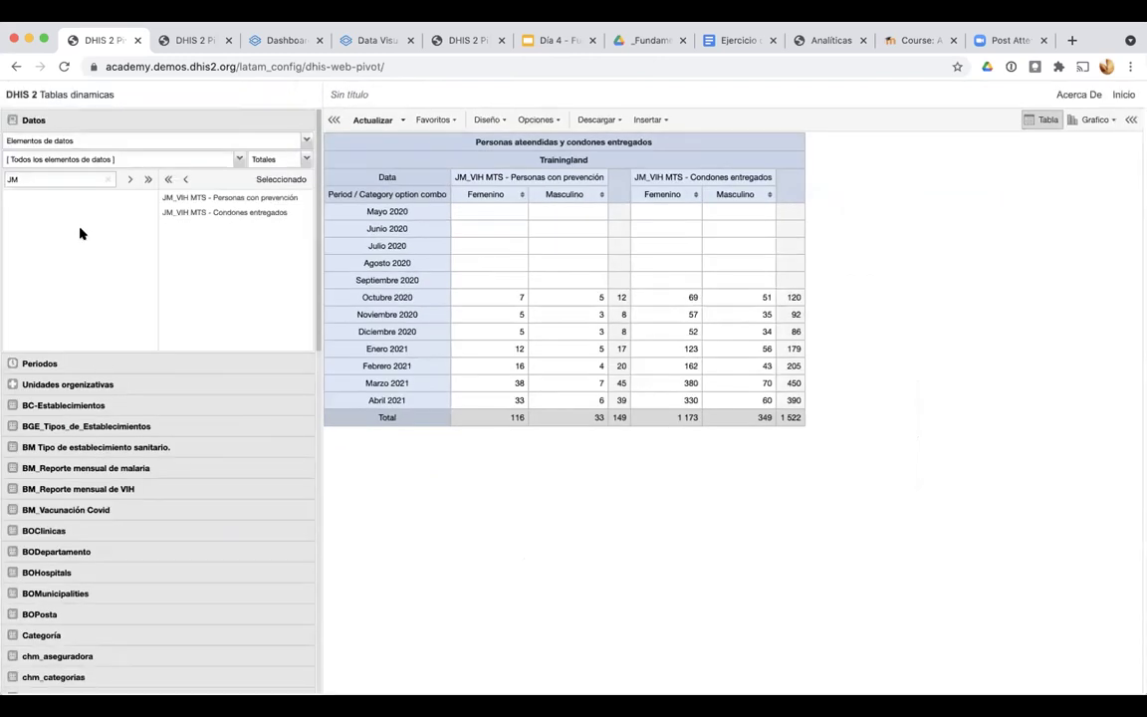
Switch the organisation unit selection mode to levels, choose the District level and update the table
left_click(52, 365)
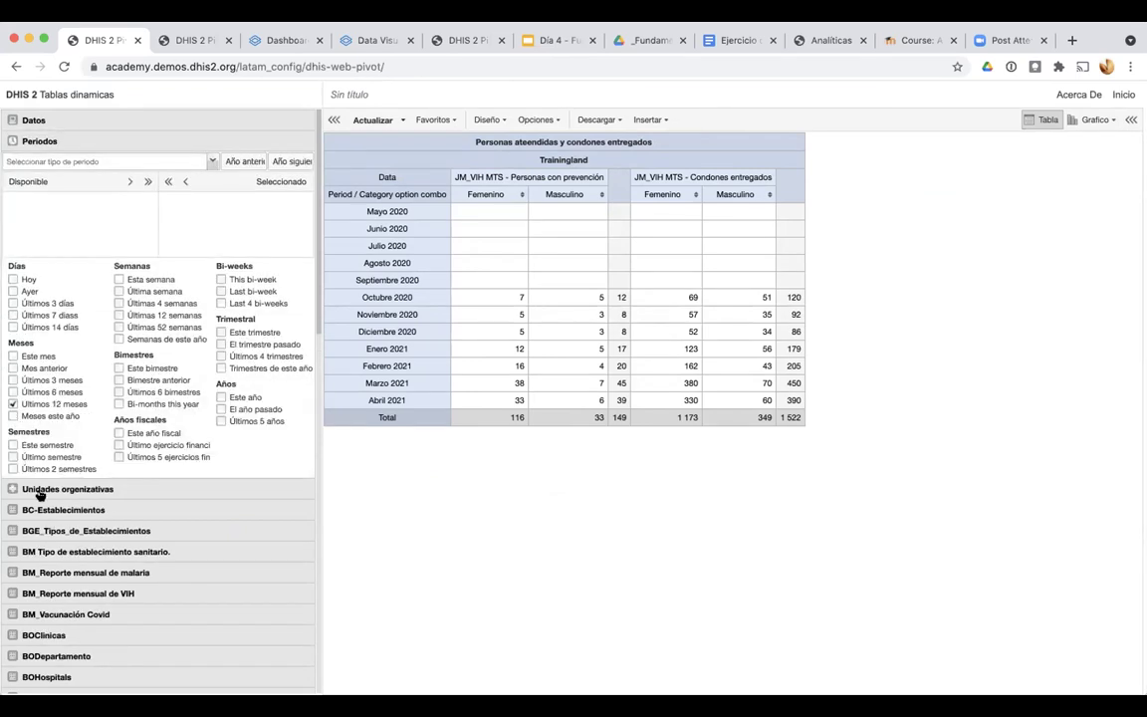
left_click(40, 491)
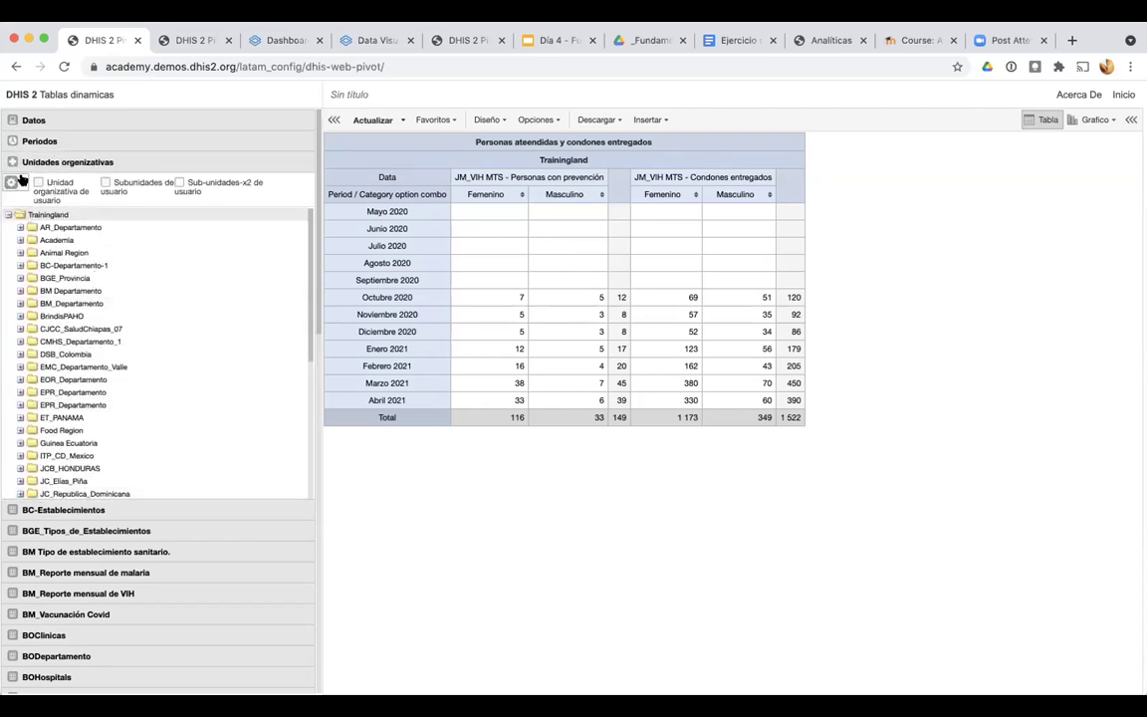
left_click(14, 182)
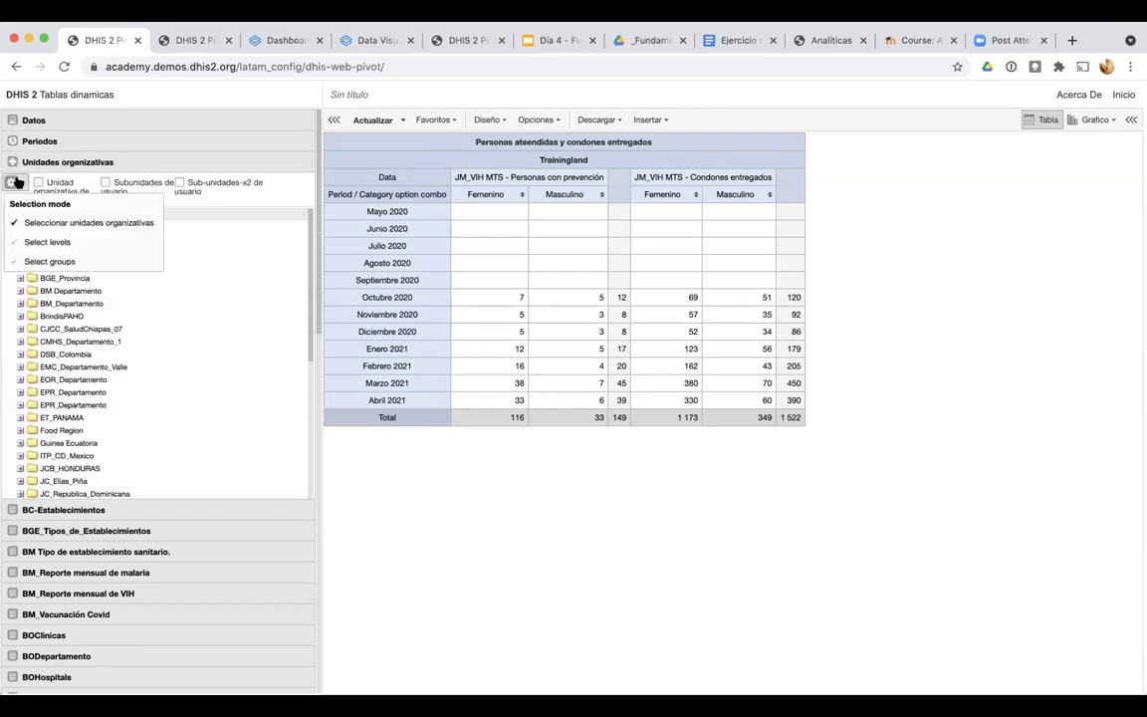
left_click(14, 182)
left_click(14, 182)
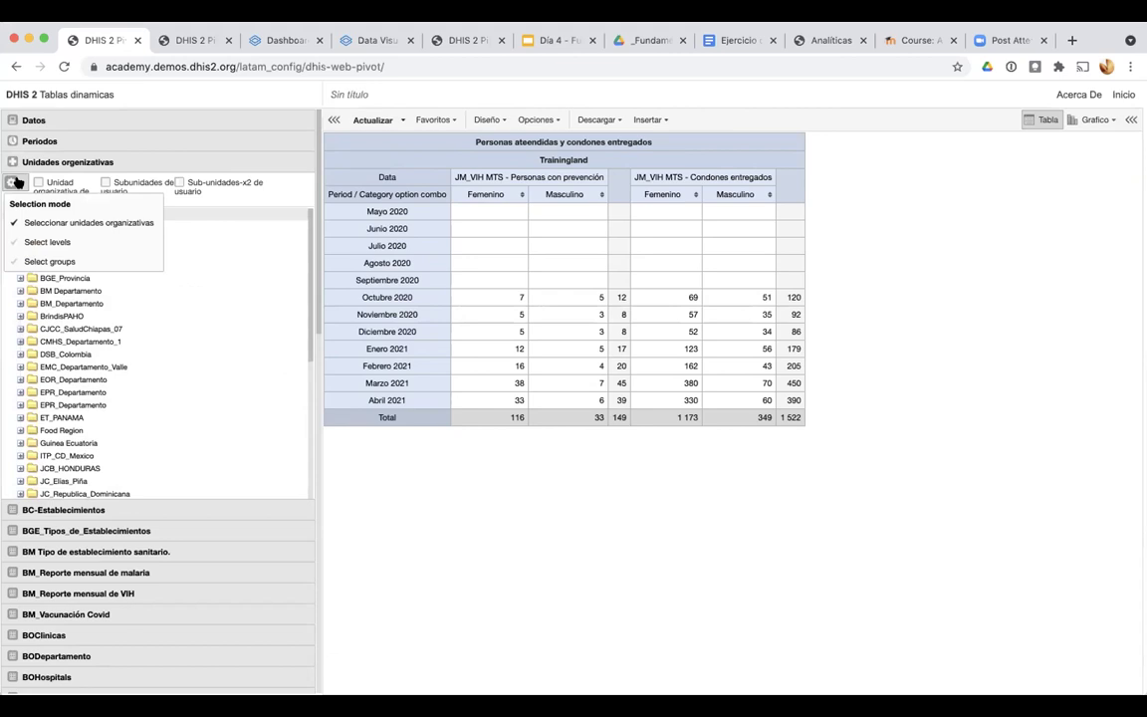
left_click(35, 243)
left_click(86, 184)
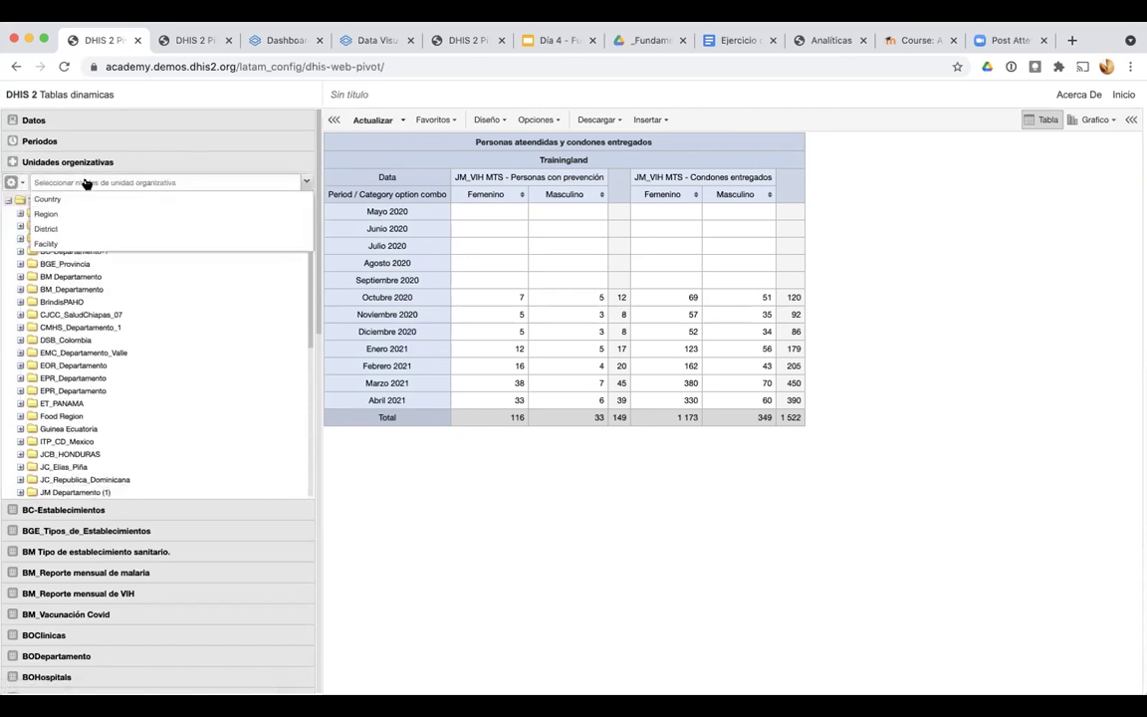
left_click(72, 229)
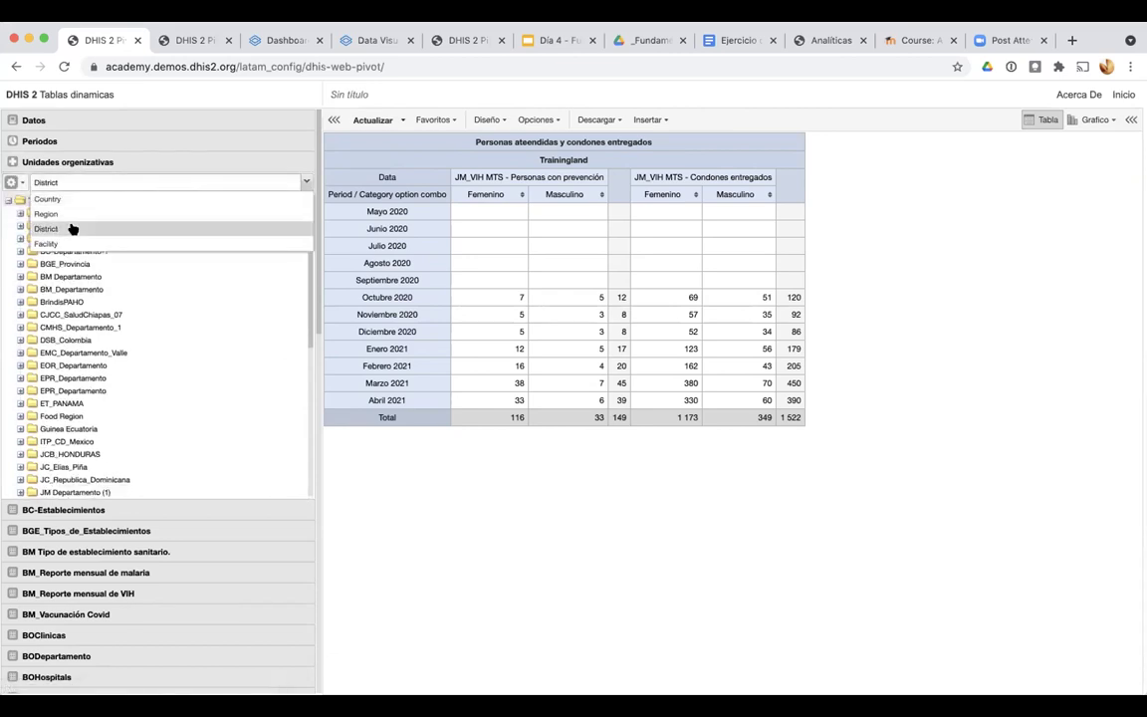
left_click(368, 119)
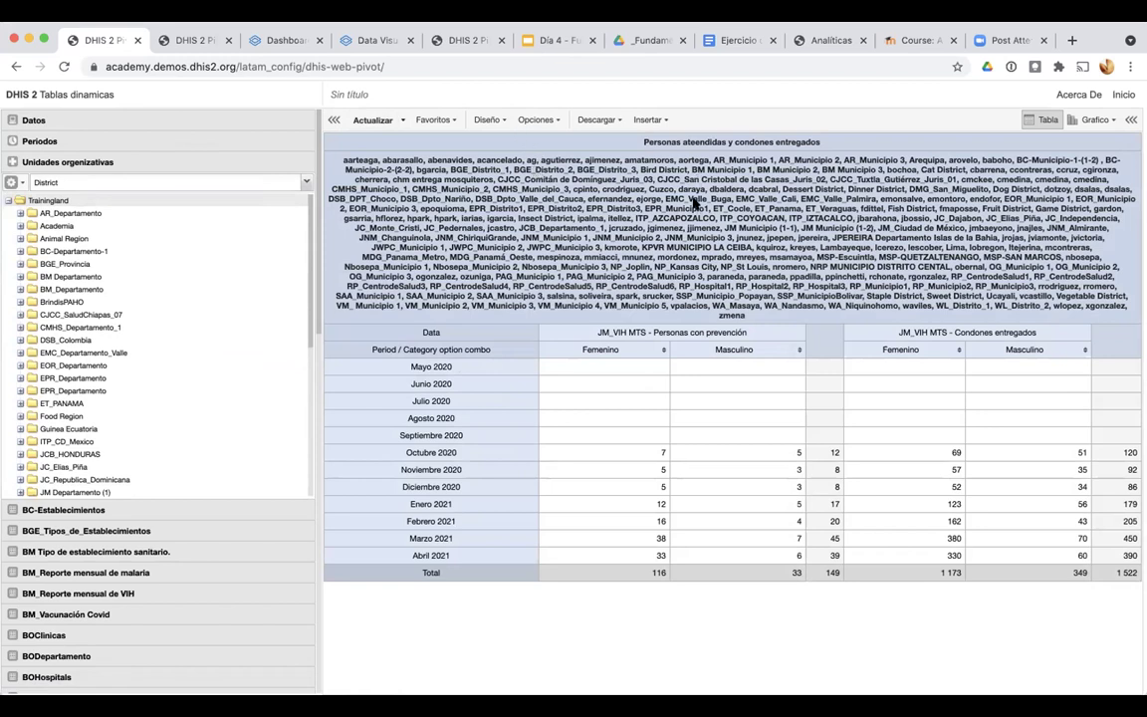
Move Organisation units from the report filter to the column dimensions above Datos and update the table
left_click(487, 119)
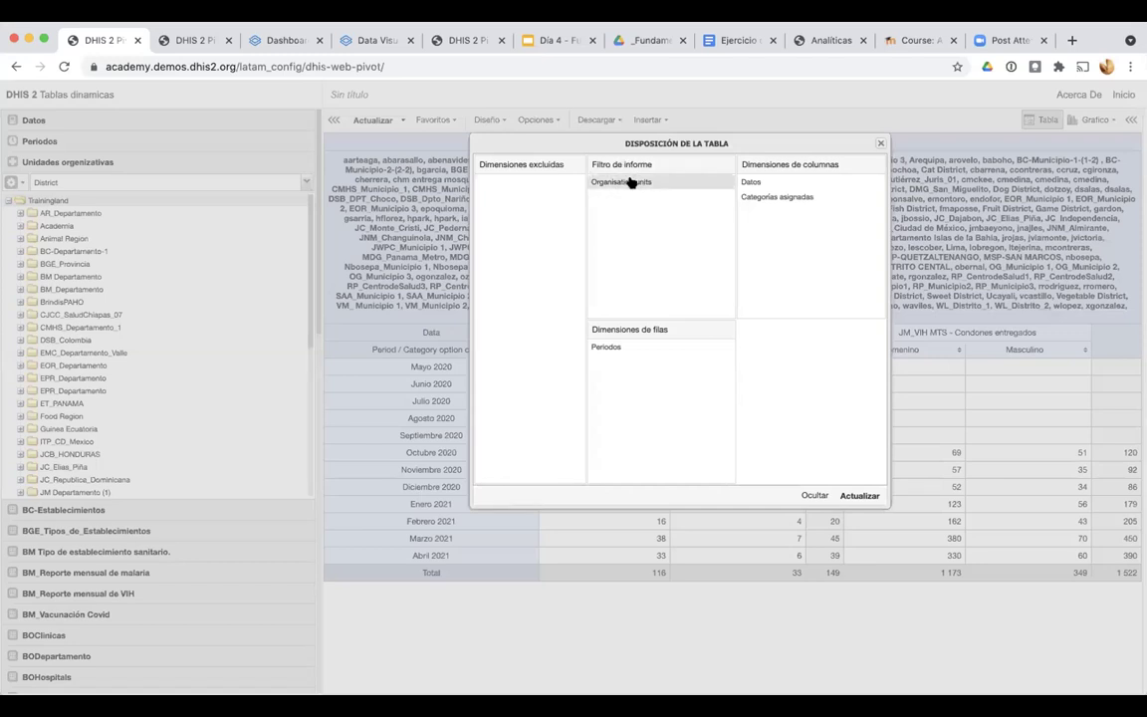
left_click_drag(635, 187, 782, 185)
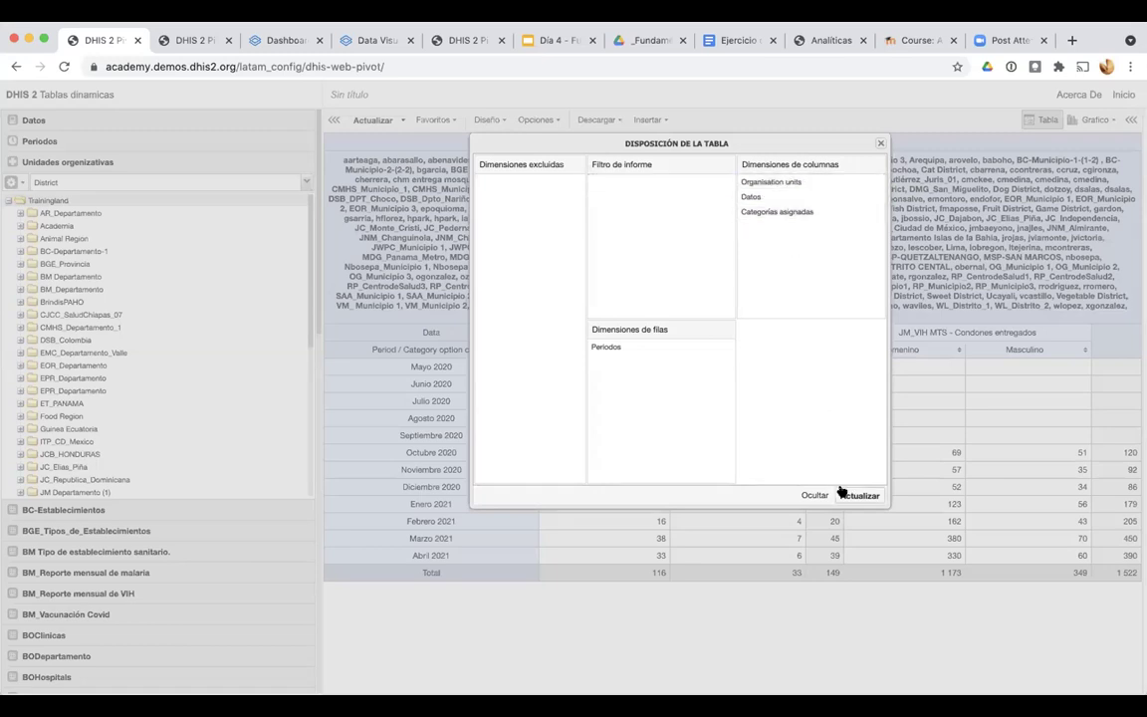
left_click(843, 493)
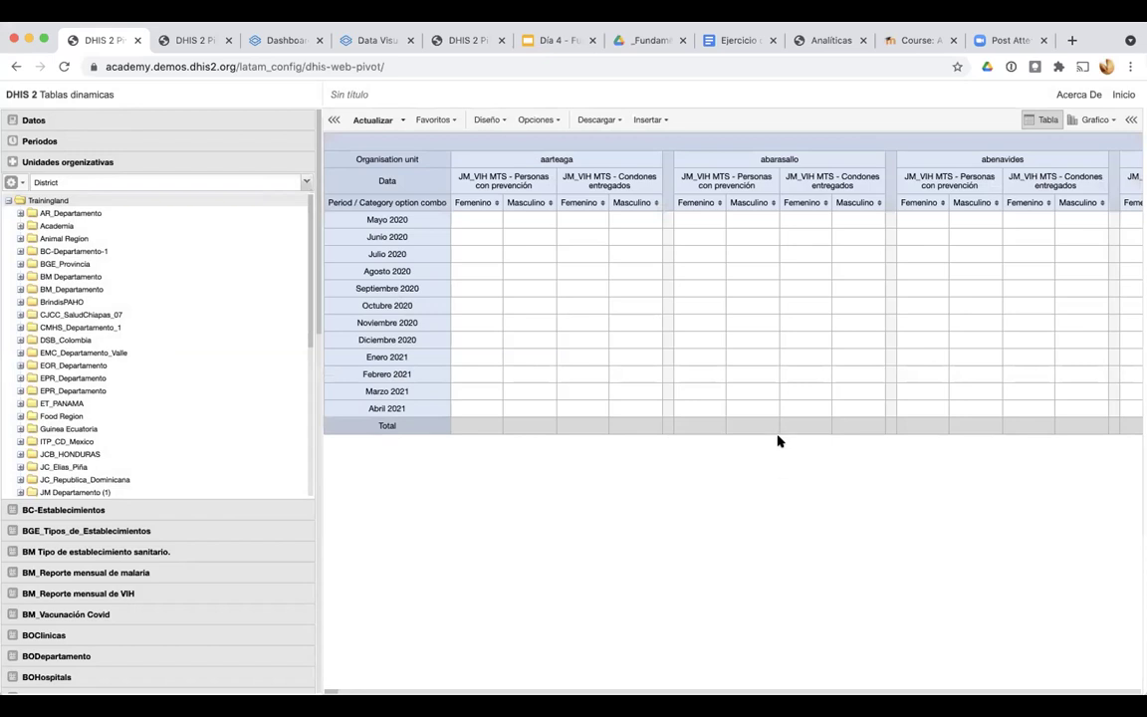
scroll(809, 328, "right", 10)
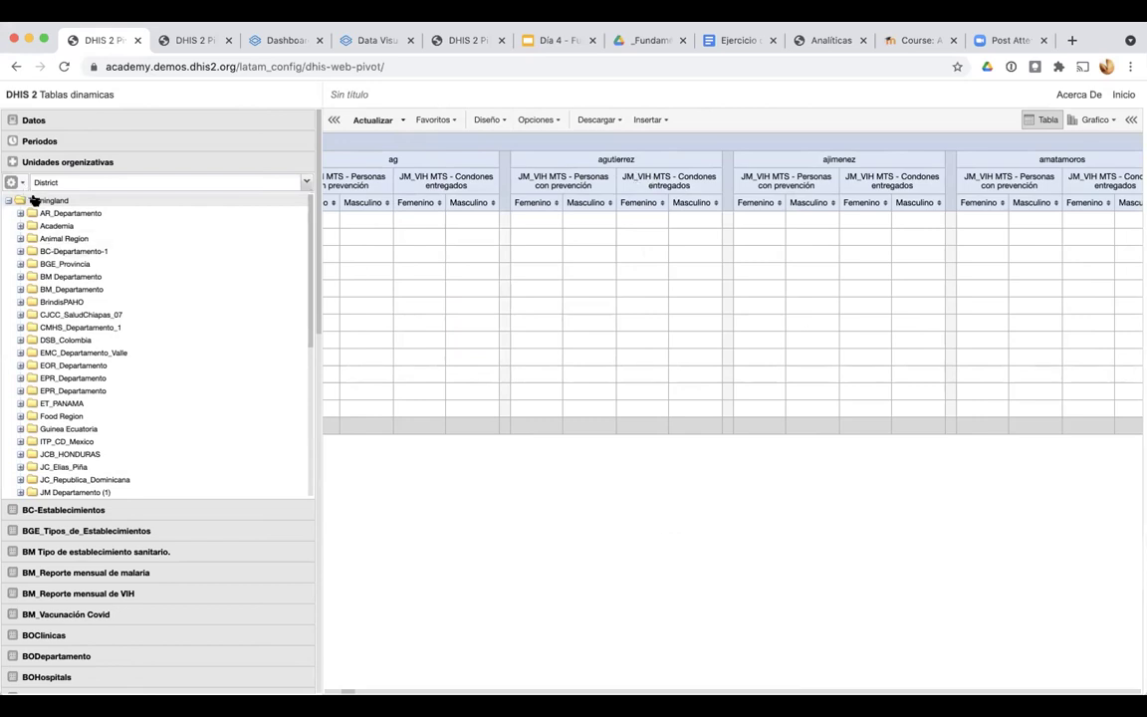
Enable hiding of empty columns (Ocultar columnas vacías) in the table options and update the table
left_click(540, 120)
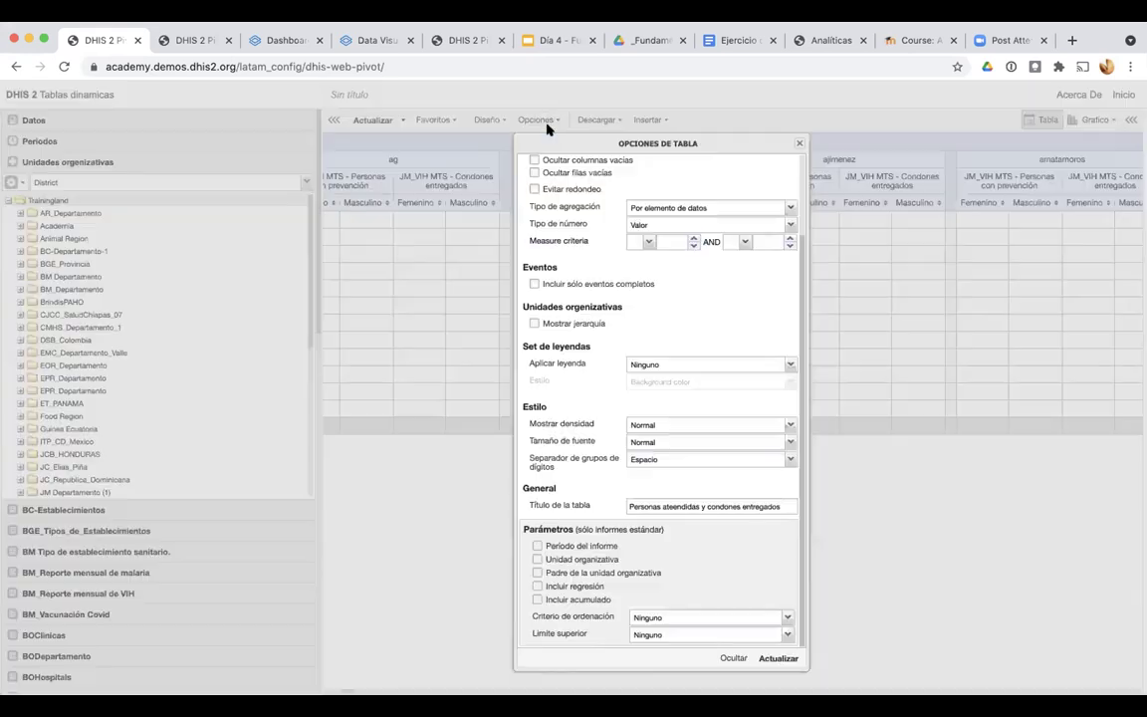
scroll(604, 277, "up", 3)
scroll(603, 276, "up", 1)
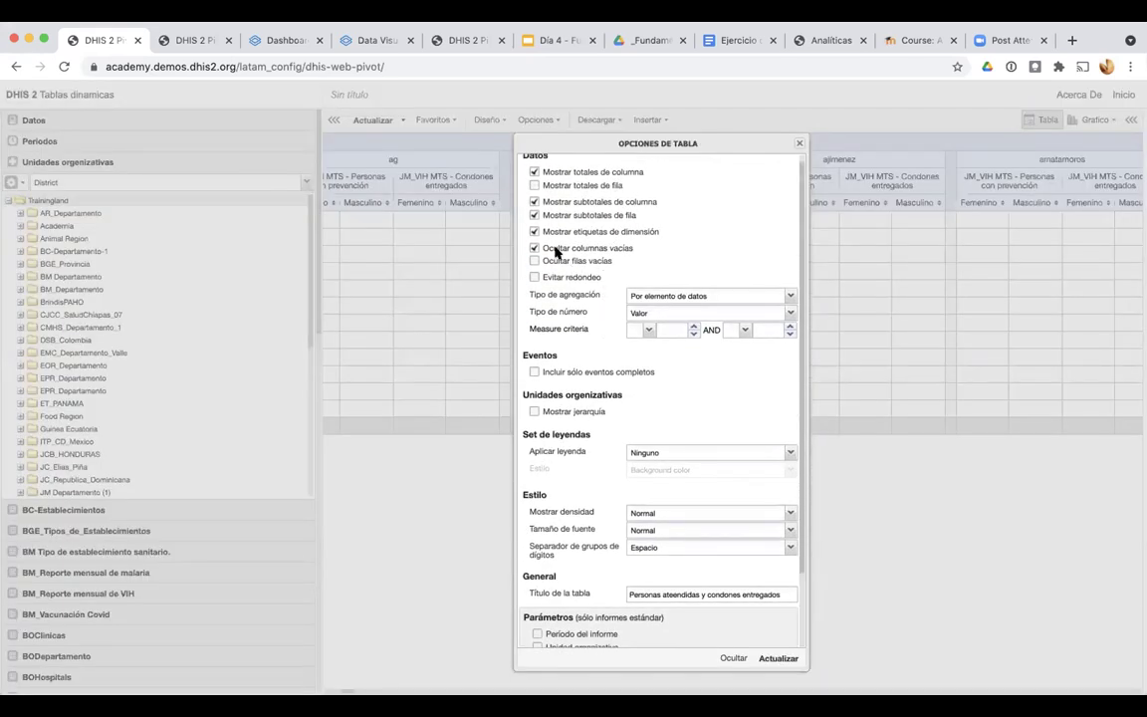
left_click(778, 658)
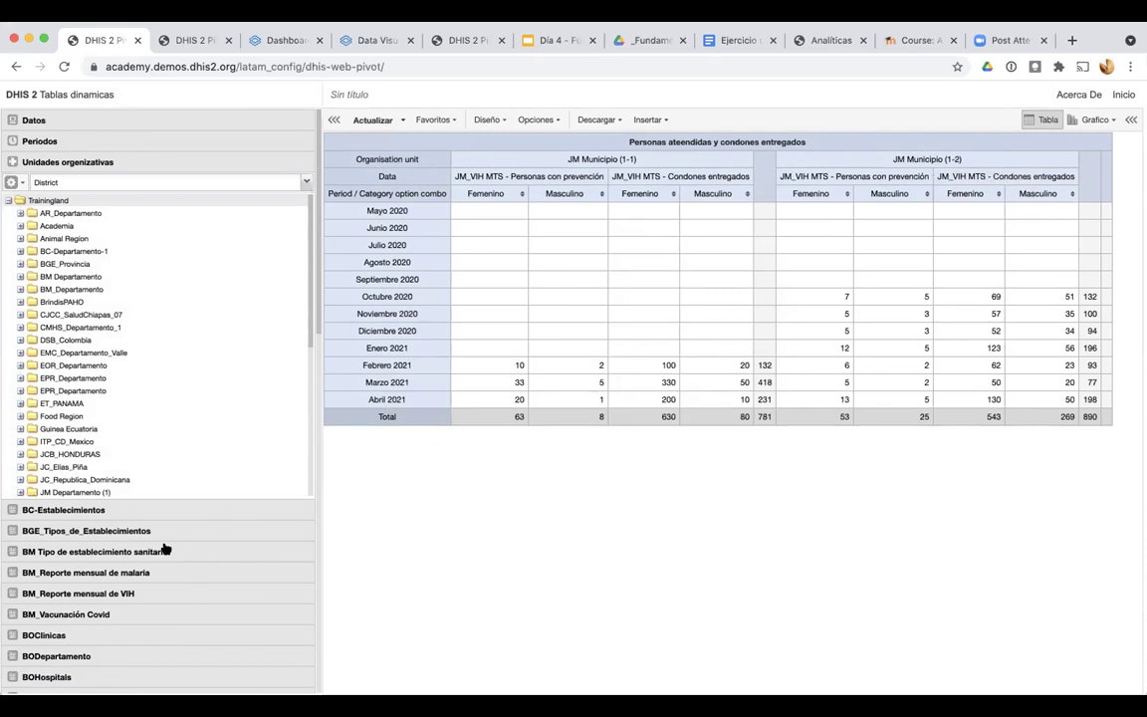
Set the relative periods to Este mes and Últimos 6 meses and update the table
scroll(166, 550, "down", 3)
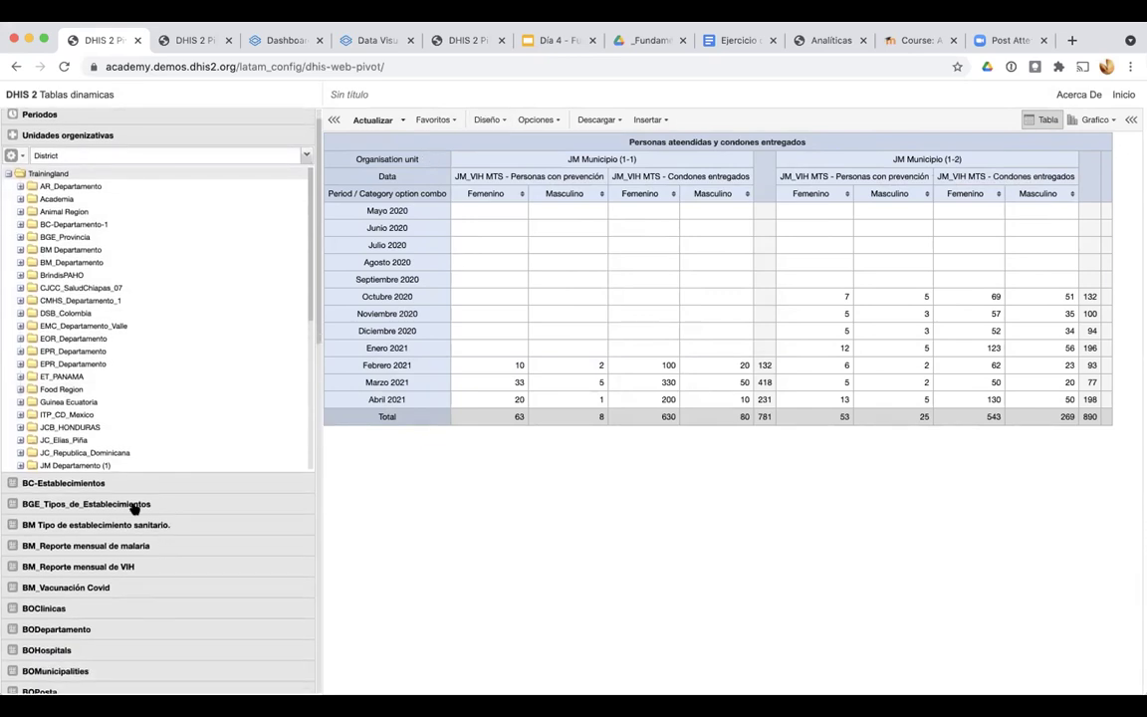
scroll(135, 336, "up", 3)
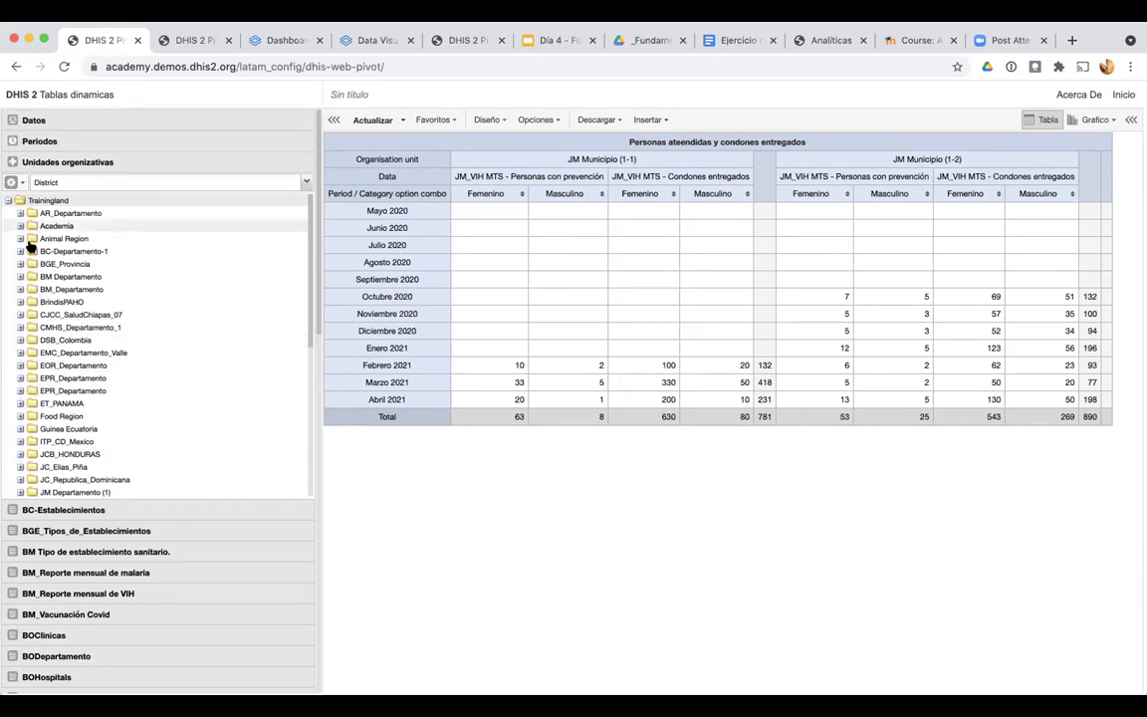
left_click(82, 120)
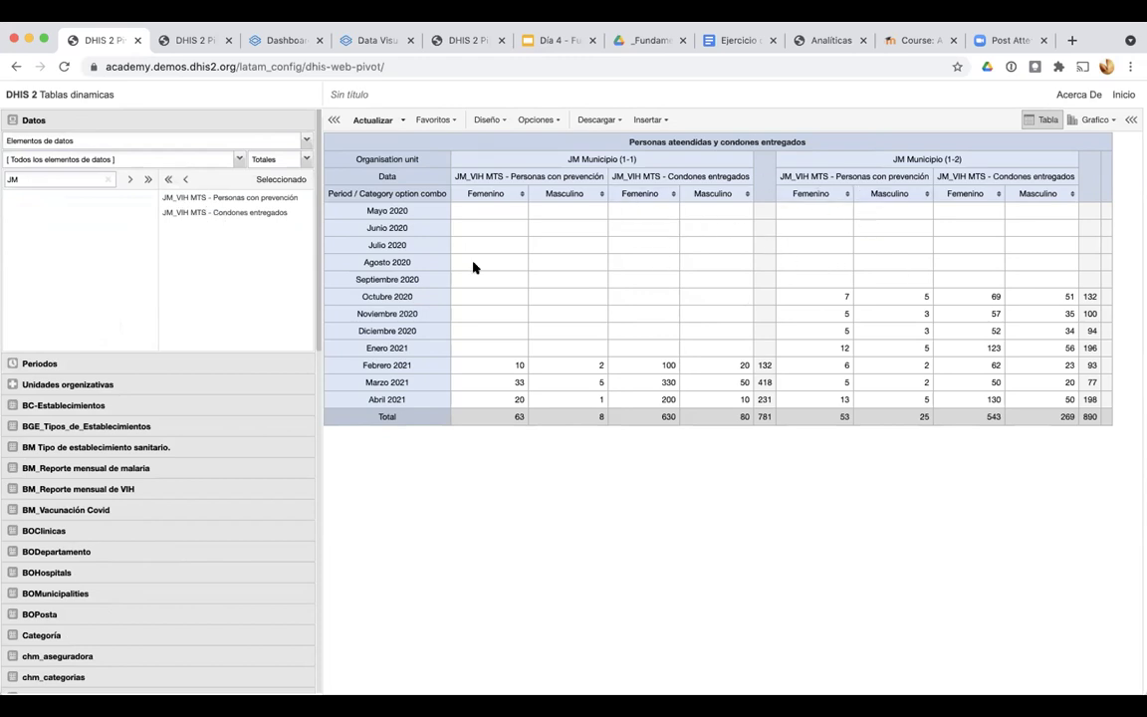
left_click(175, 365)
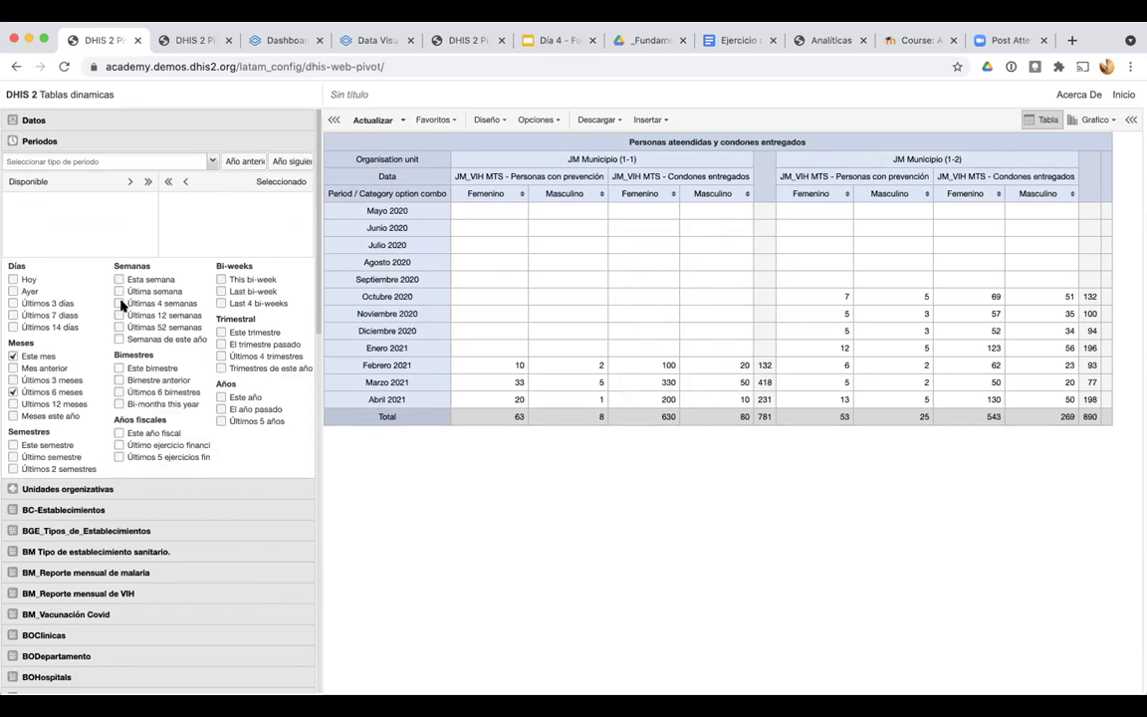
left_click(372, 120)
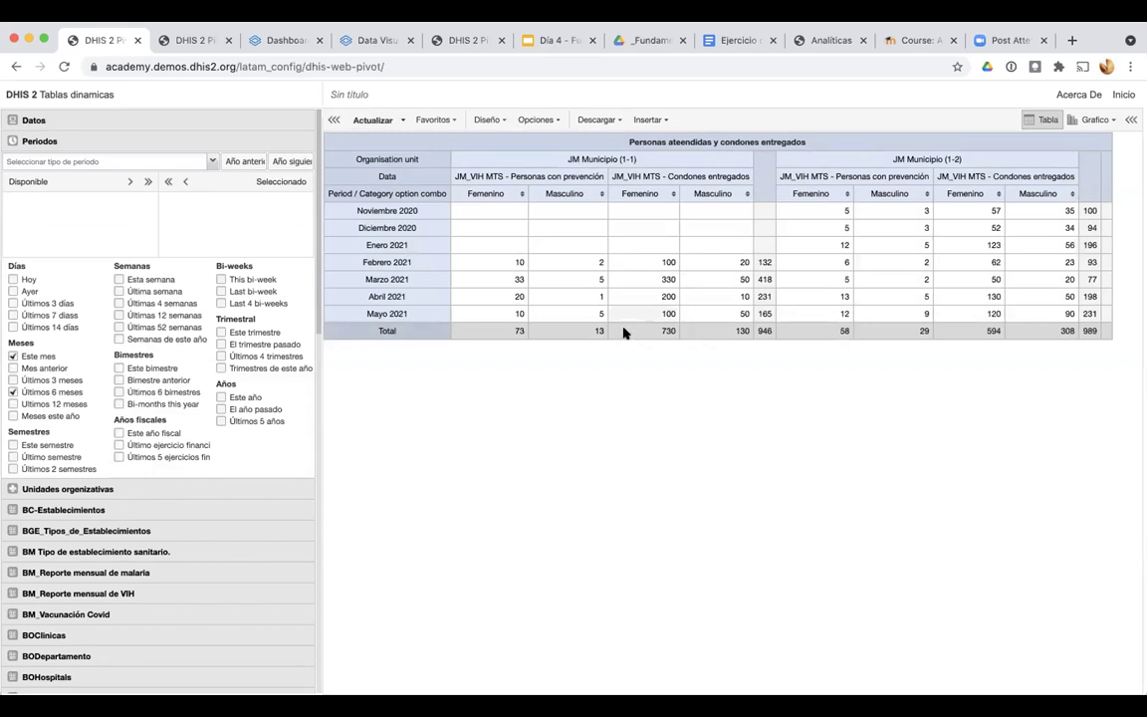
Find the Sexo dimension in the dimension list and add Femenino to its selected items
left_click(57, 489)
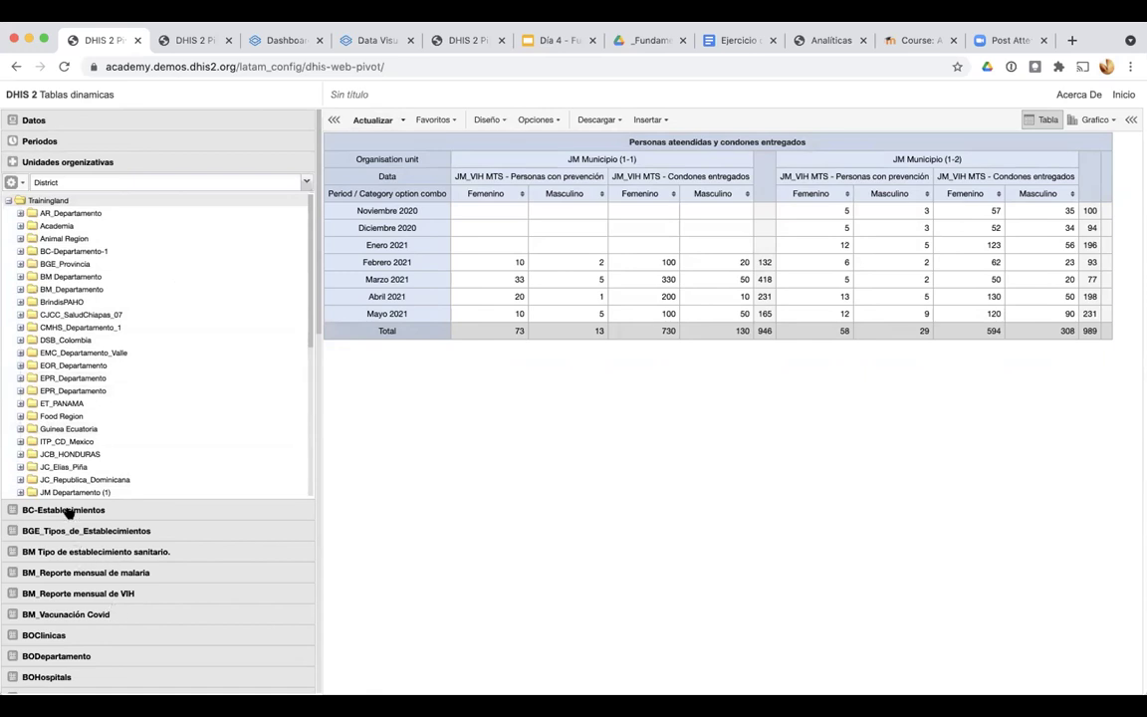
scroll(67, 511, "down", 1)
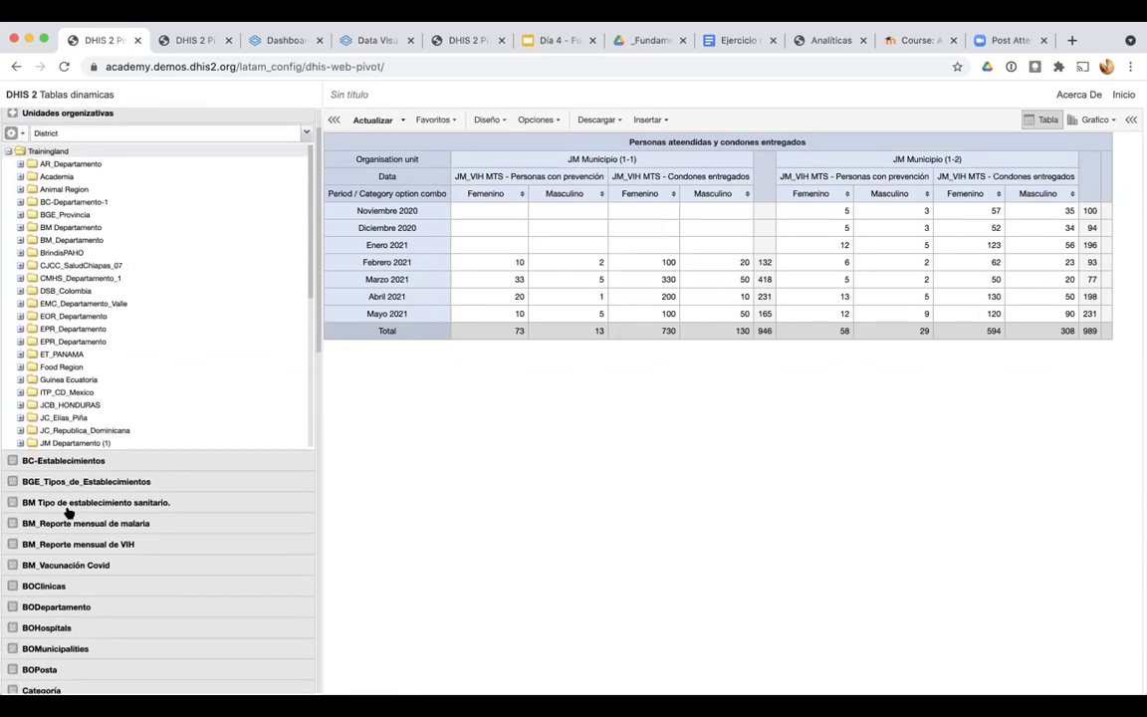
scroll(68, 510, "down", 1)
scroll(67, 510, "down", 3)
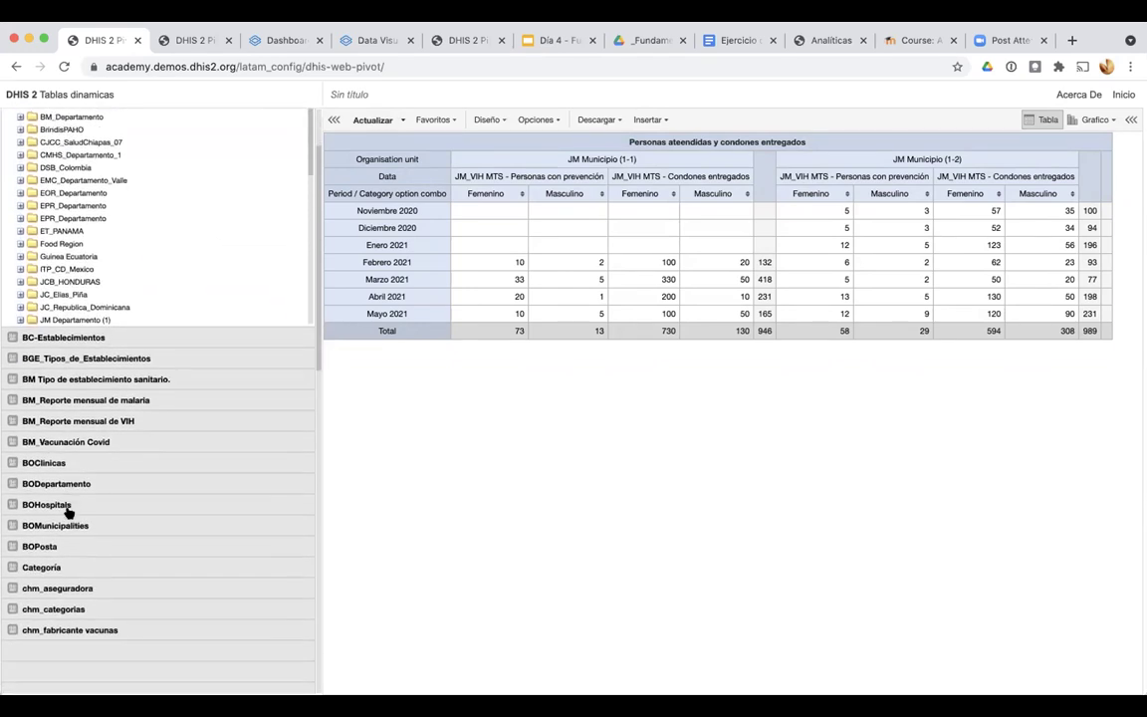
scroll(68, 513, "down", 2)
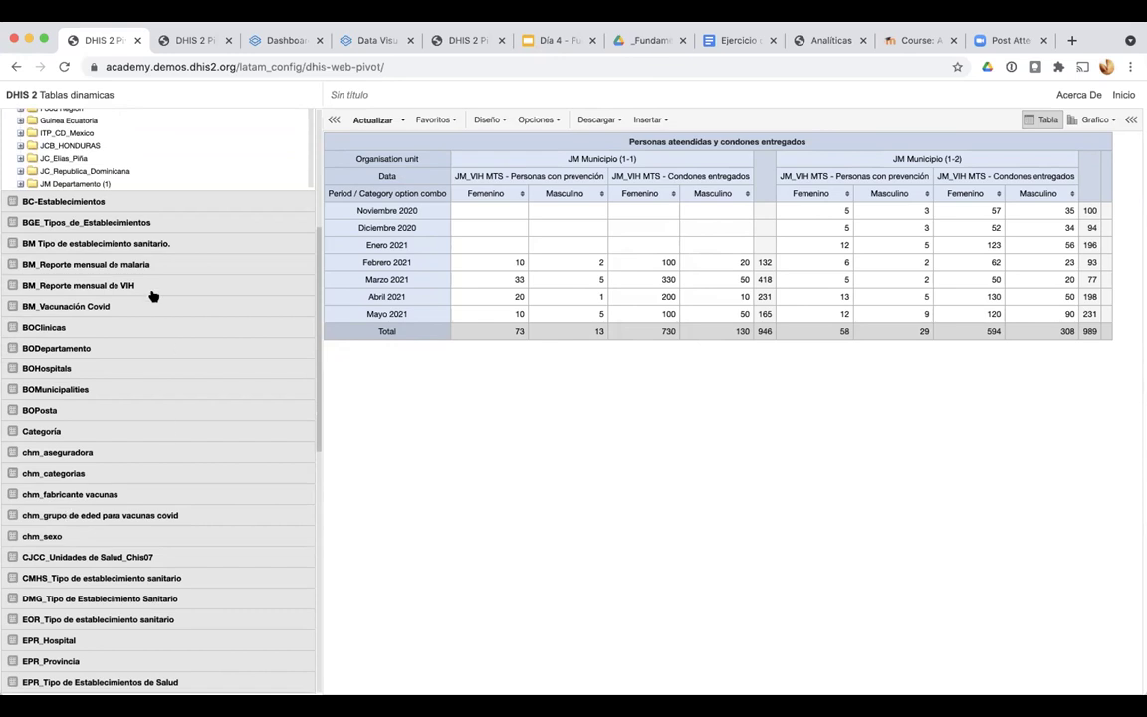
scroll(146, 514, "down", 3)
scroll(146, 514, "down", 2)
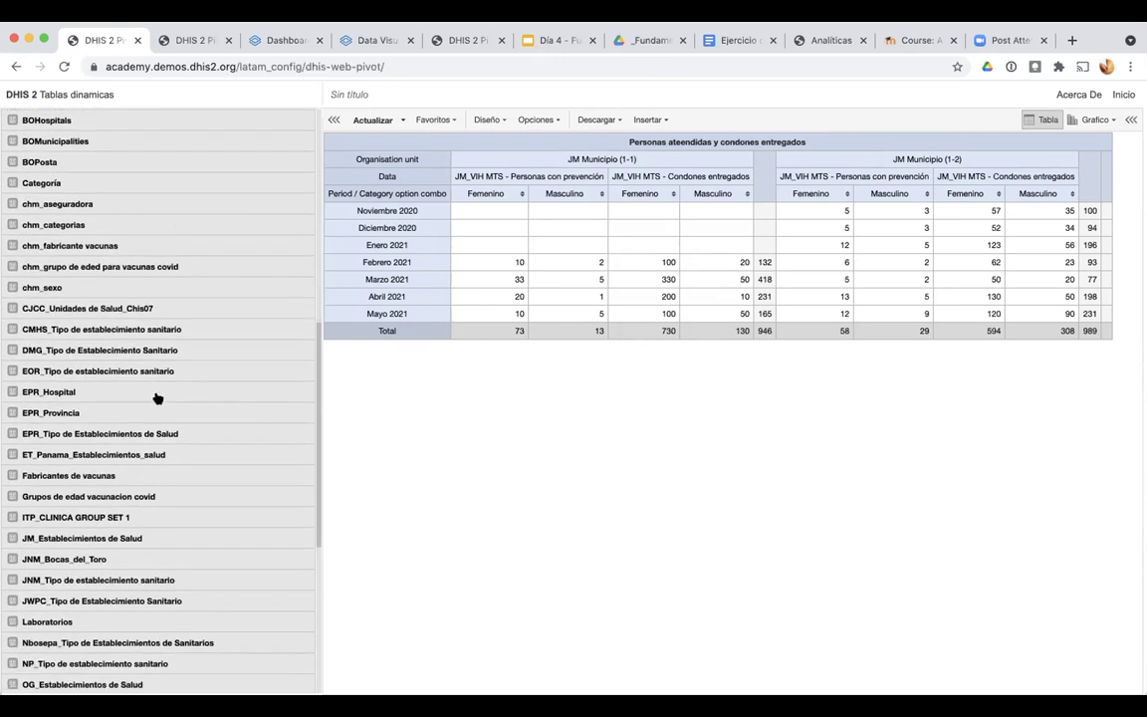
scroll(148, 490, "down", 3)
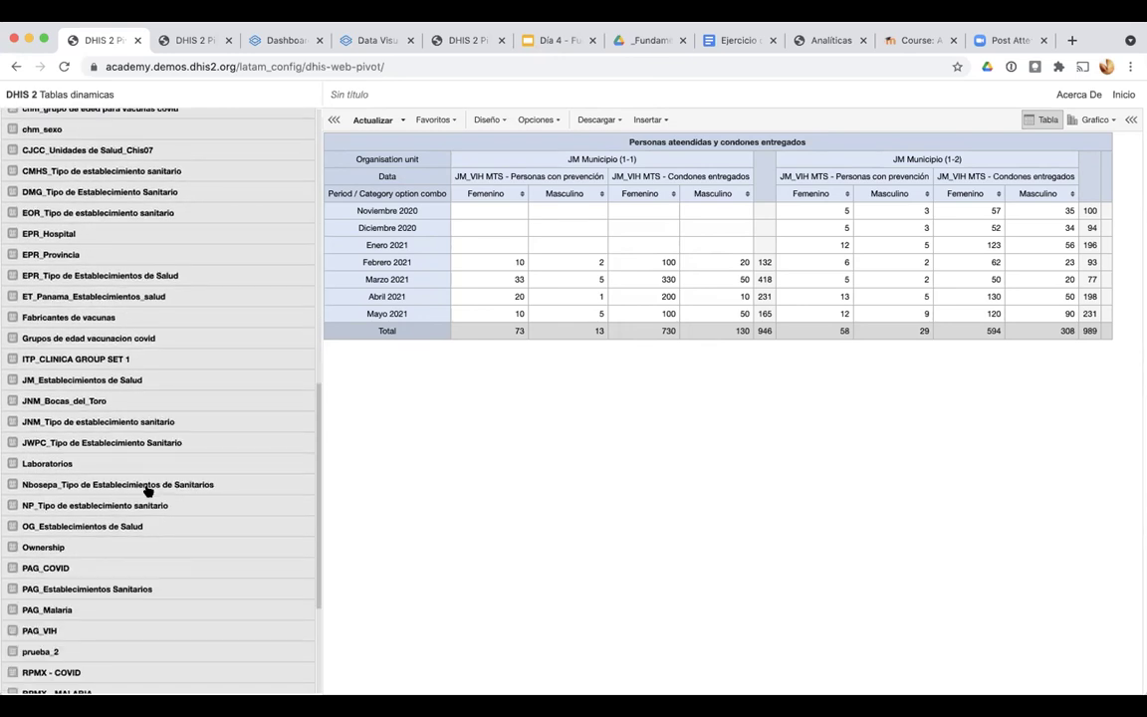
scroll(149, 513, "down", 4)
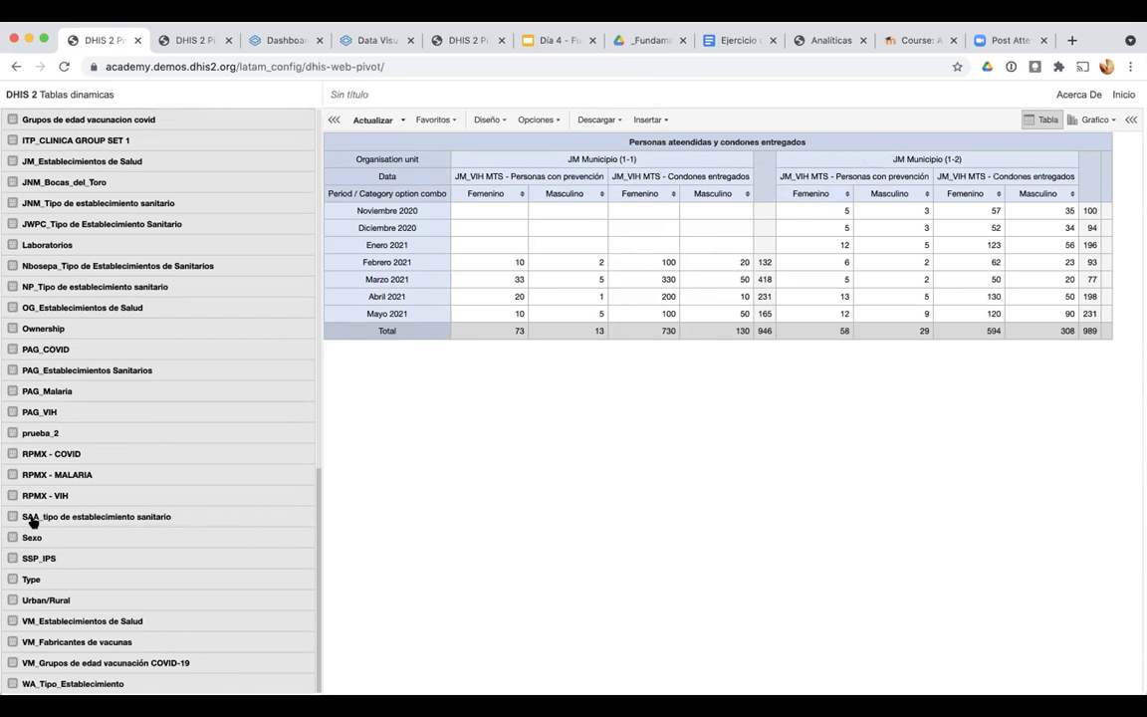
scroll(32, 521, "up", 5)
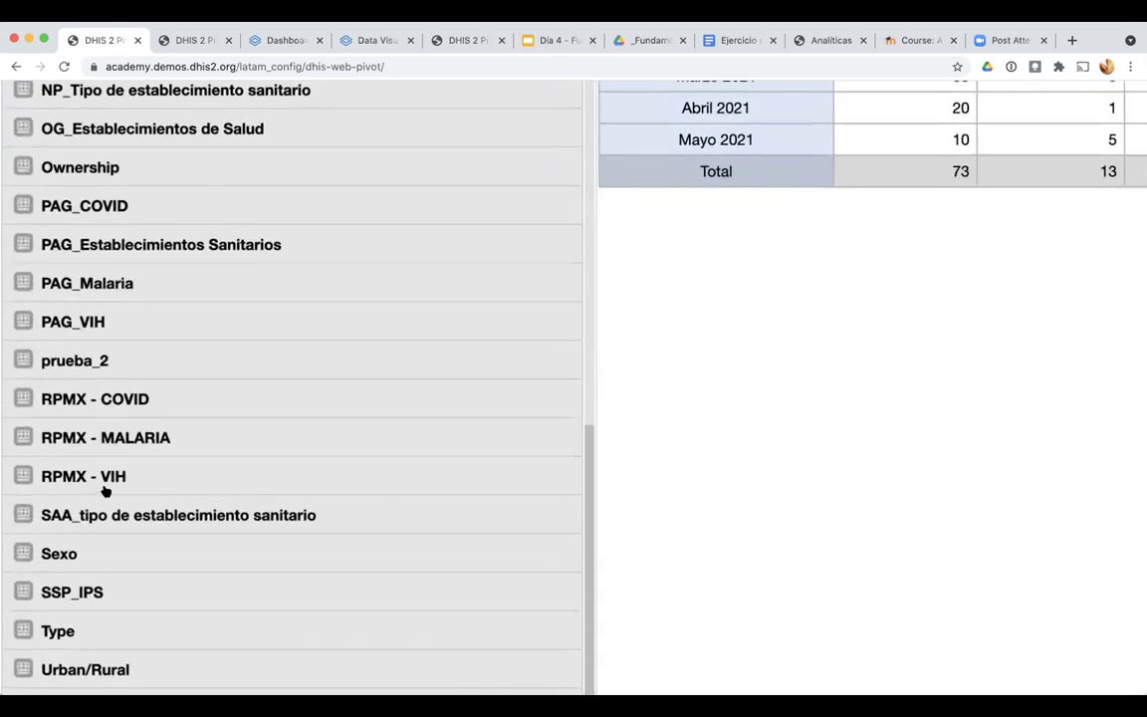
scroll(105, 490, "down", 3)
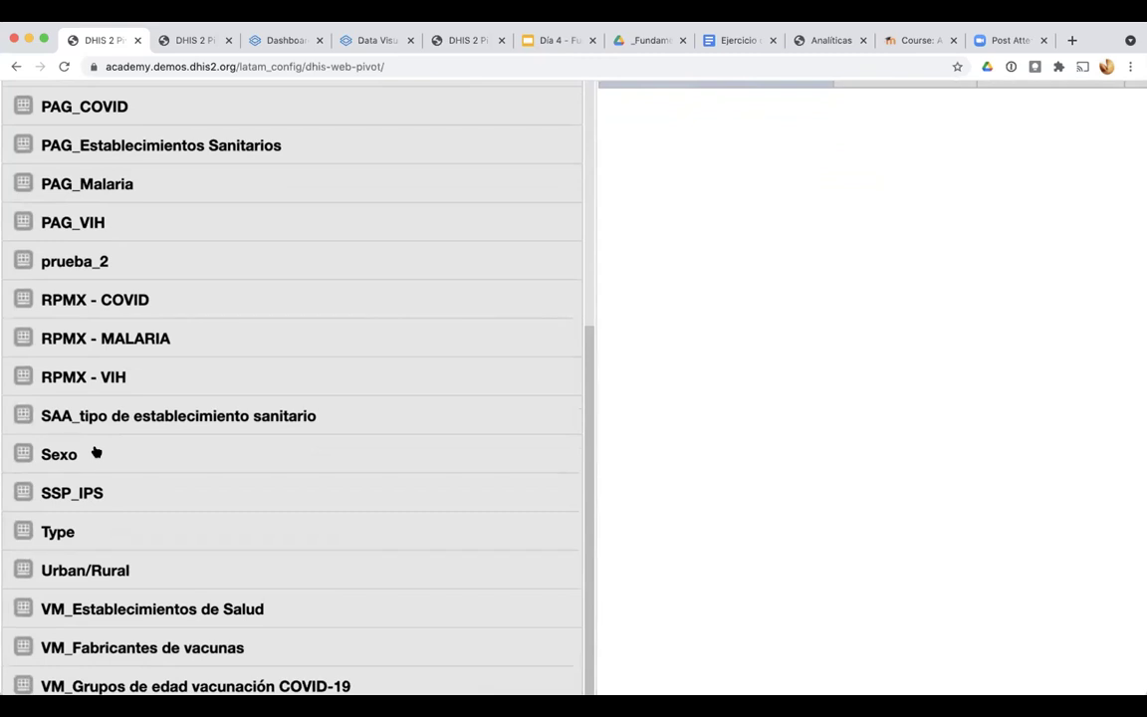
left_click(96, 453)
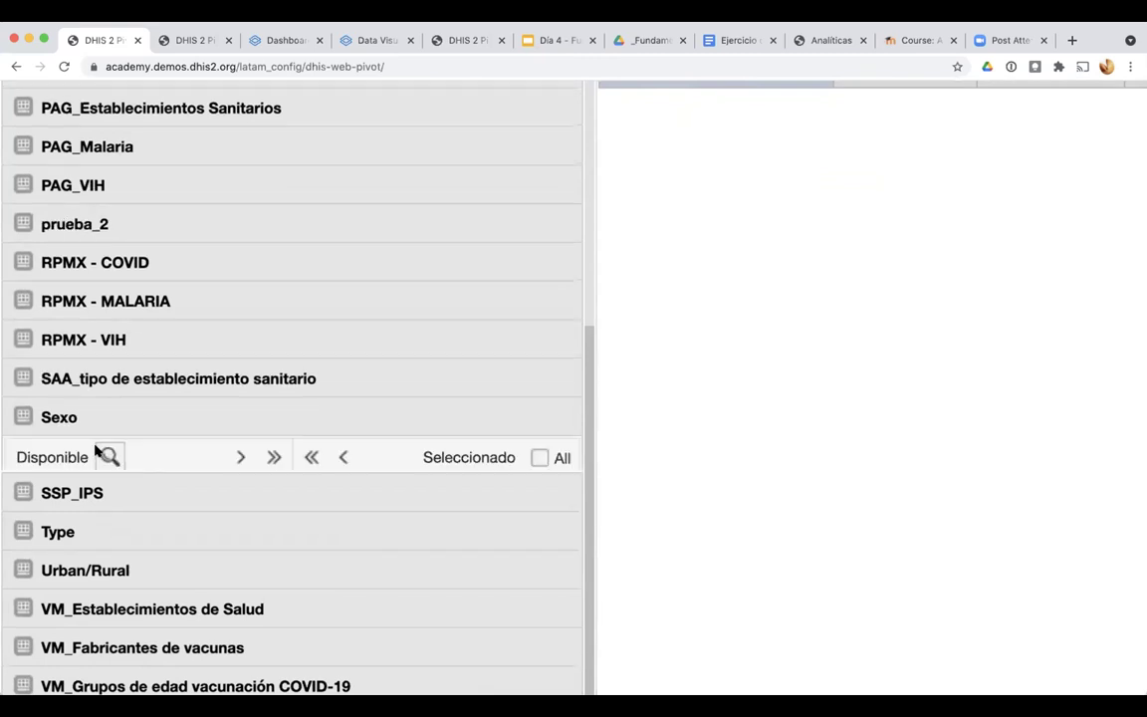
scroll(130, 329, "up", 2)
scroll(131, 330, "up", 1)
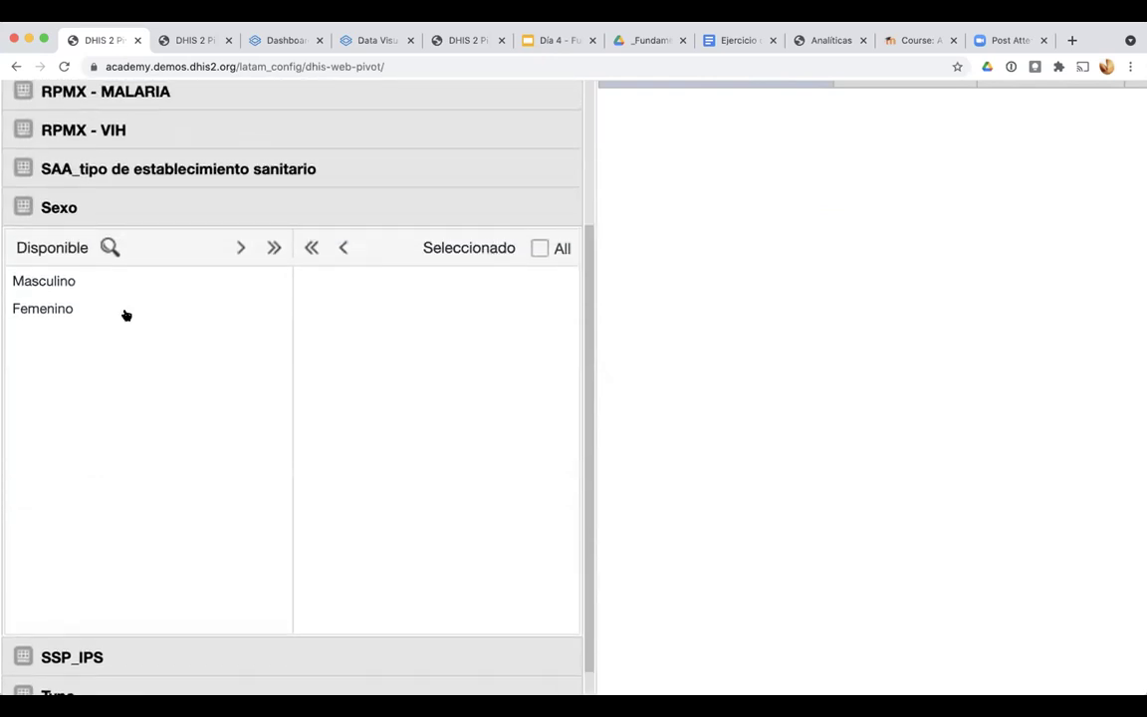
double_click(58, 309)
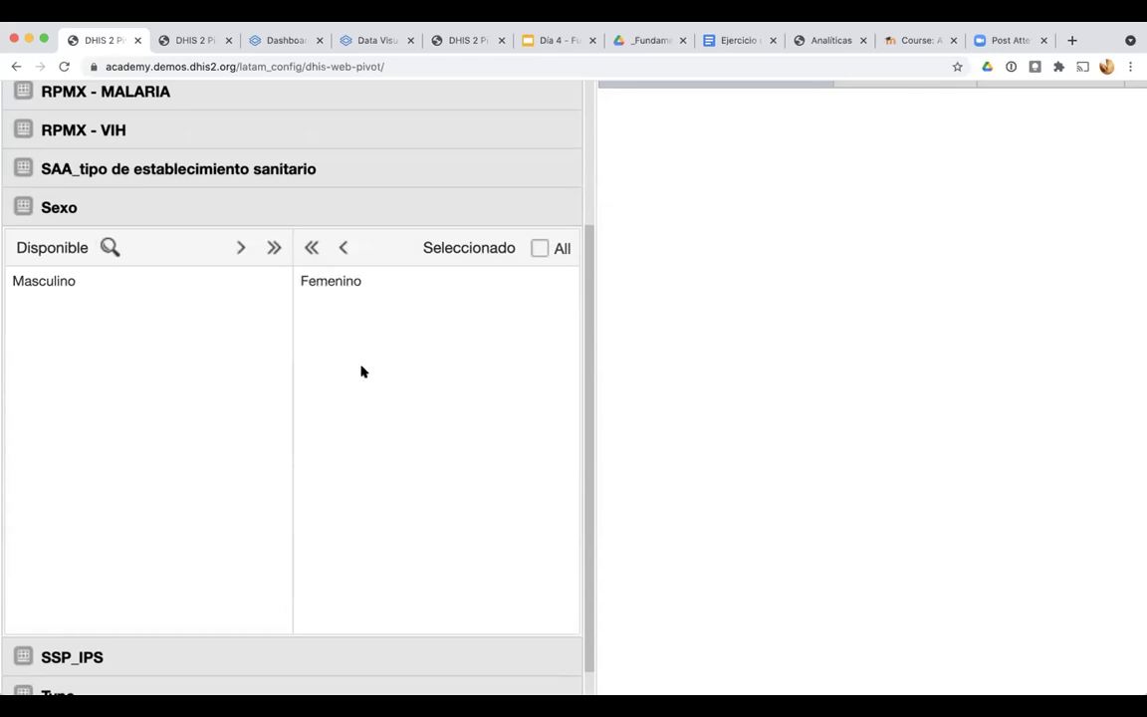
Review the table layout with Sexo among the column dimensions and update the table
key("super+0")
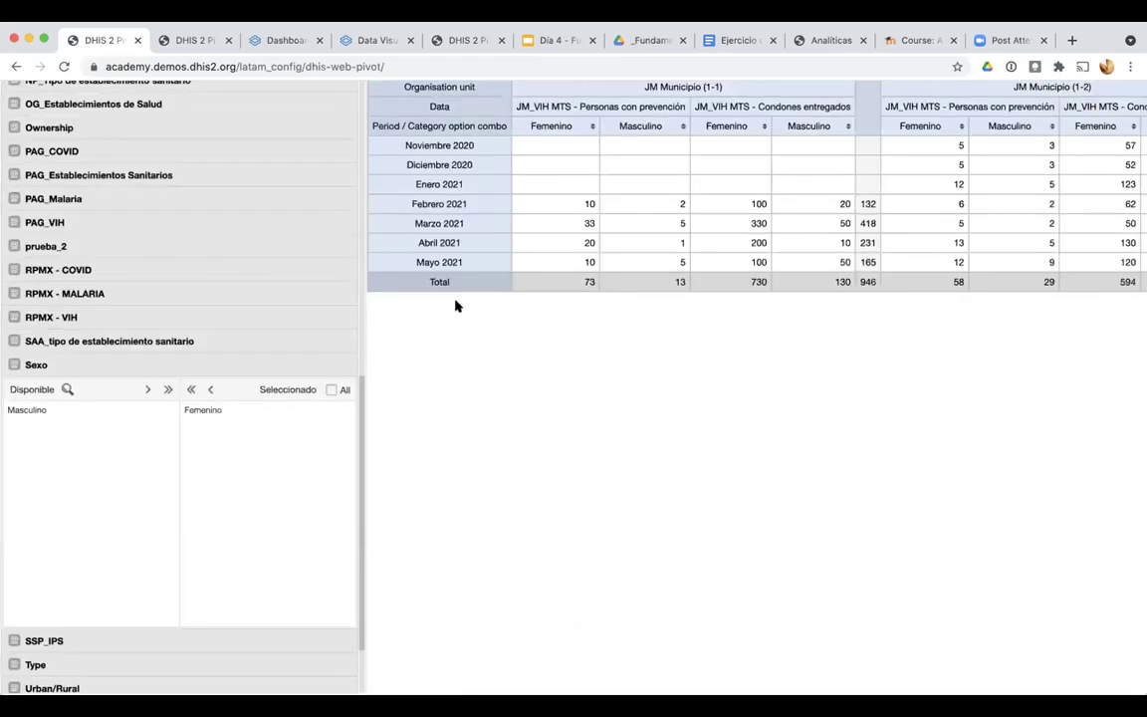
scroll(455, 306, "up", 1)
scroll(456, 303, "up", 2)
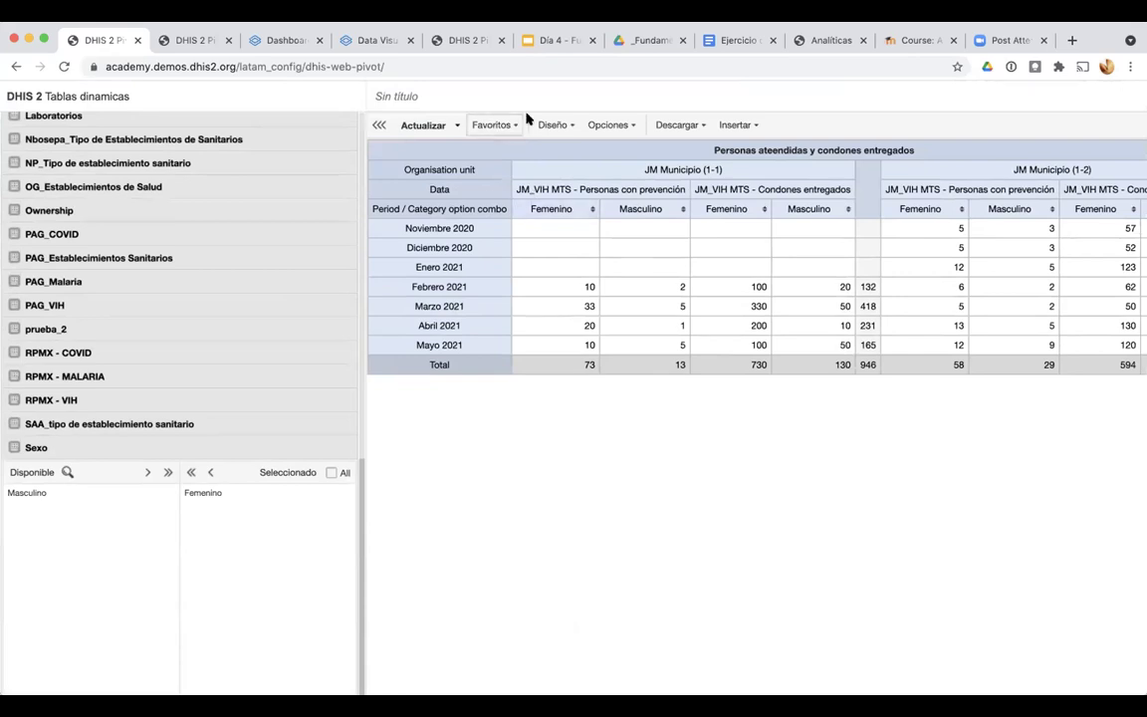
left_click(554, 125)
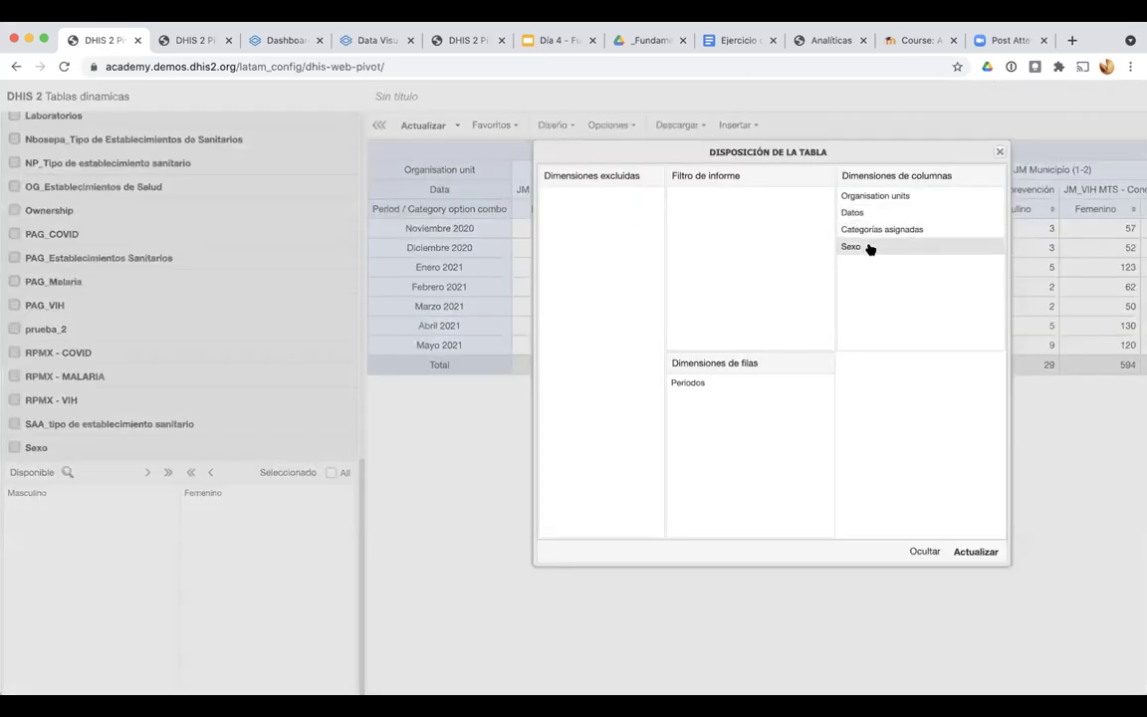
scroll(869, 249, "up", 5)
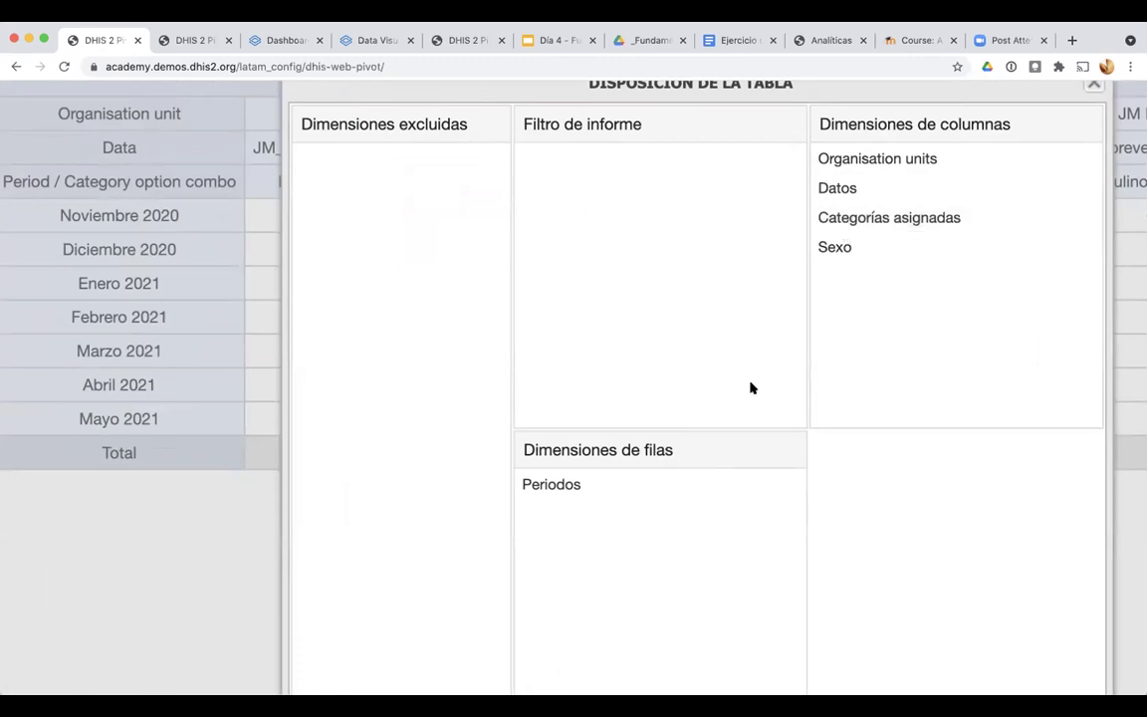
scroll(835, 254, "down", 5)
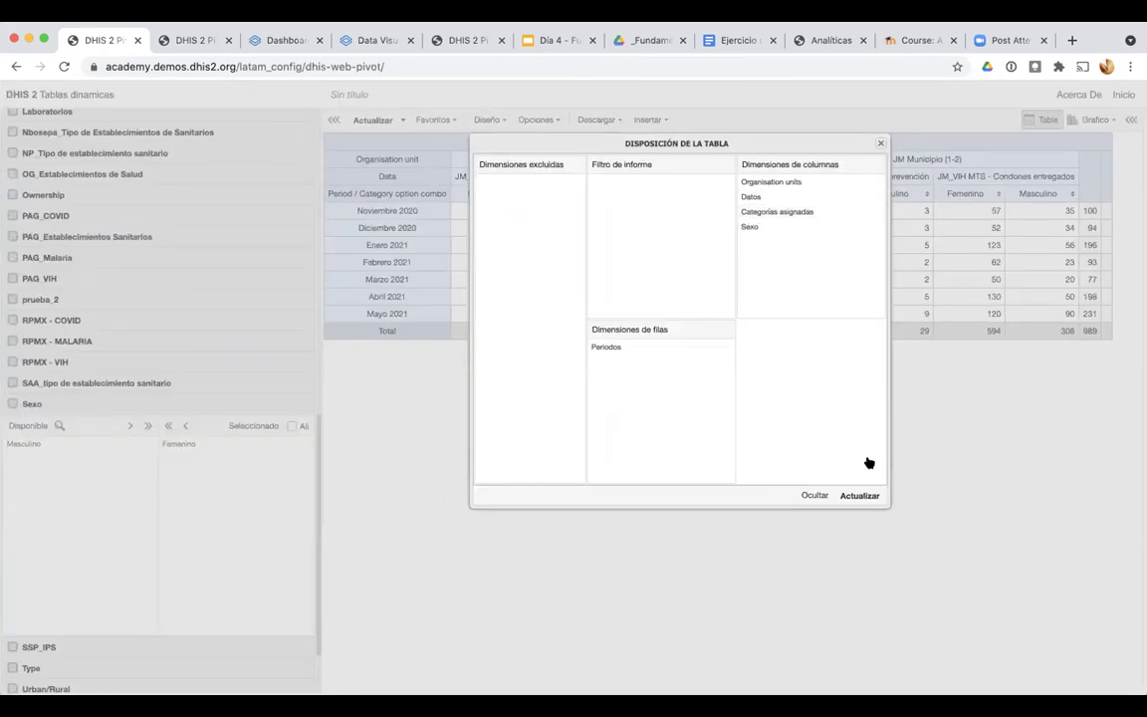
left_click(862, 494)
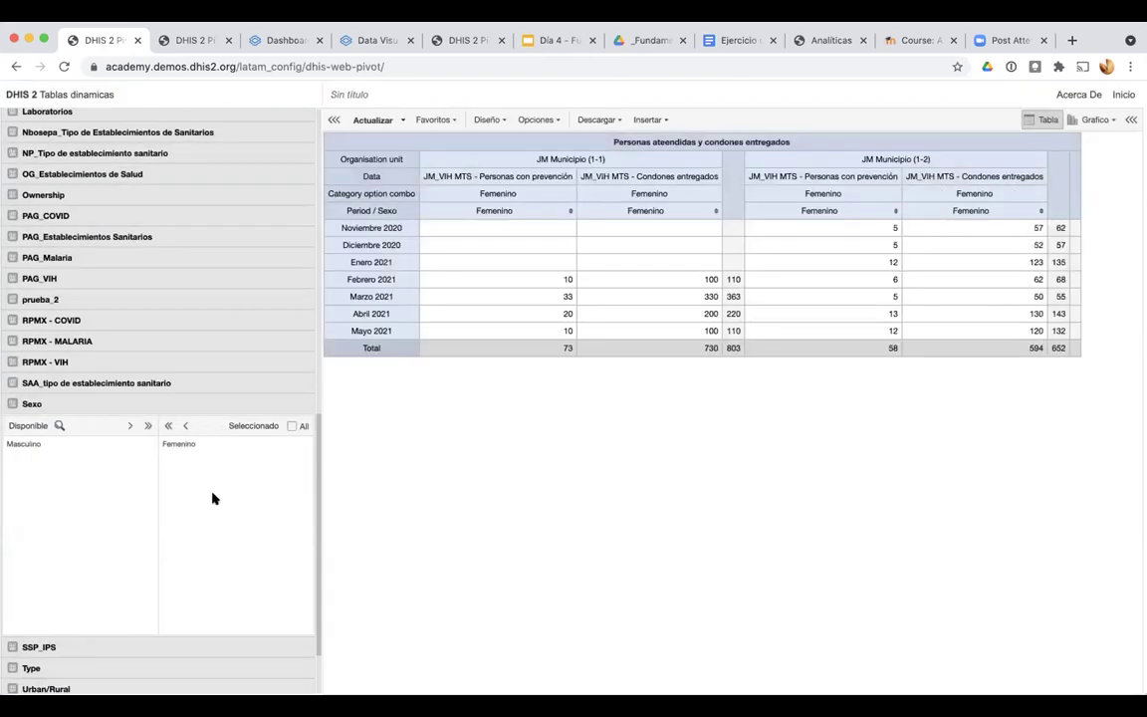
Move Categorías asignadas from the column dimensions to the excluded dimensions and update the table
left_click(482, 120)
left_click_drag(763, 218, 549, 216)
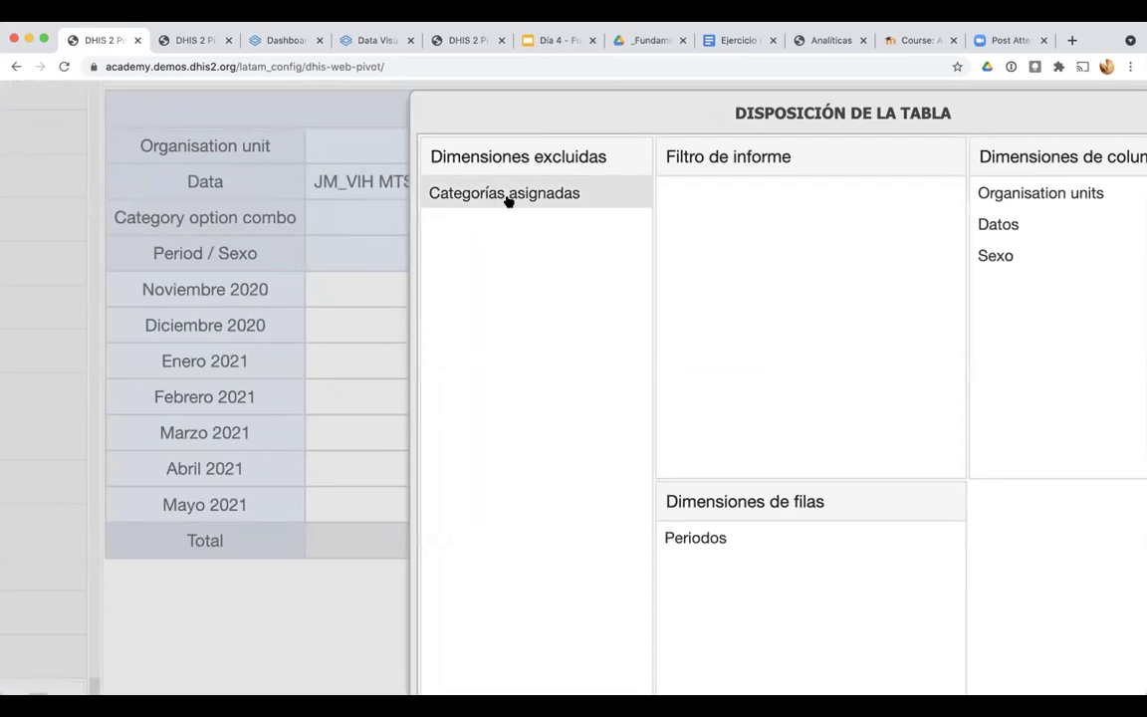
scroll(852, 295, "right", 3)
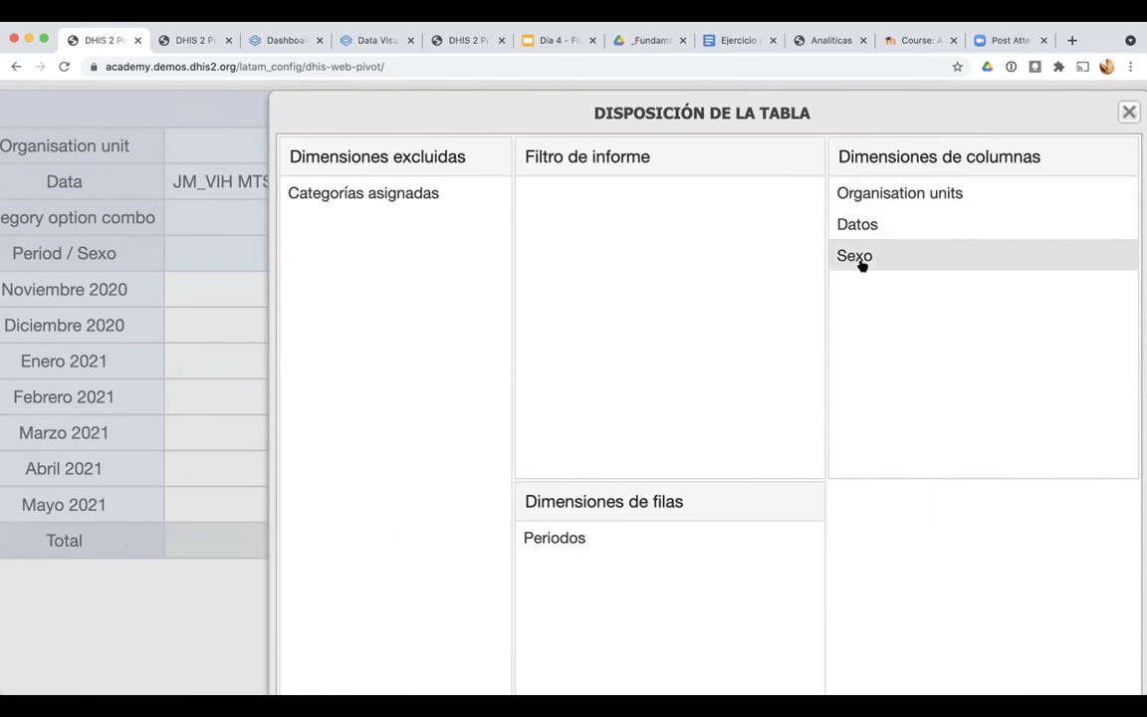
key("super+minus")
key("super+minus")
key("super+minus")
key("super+minus")
key("super+minus")
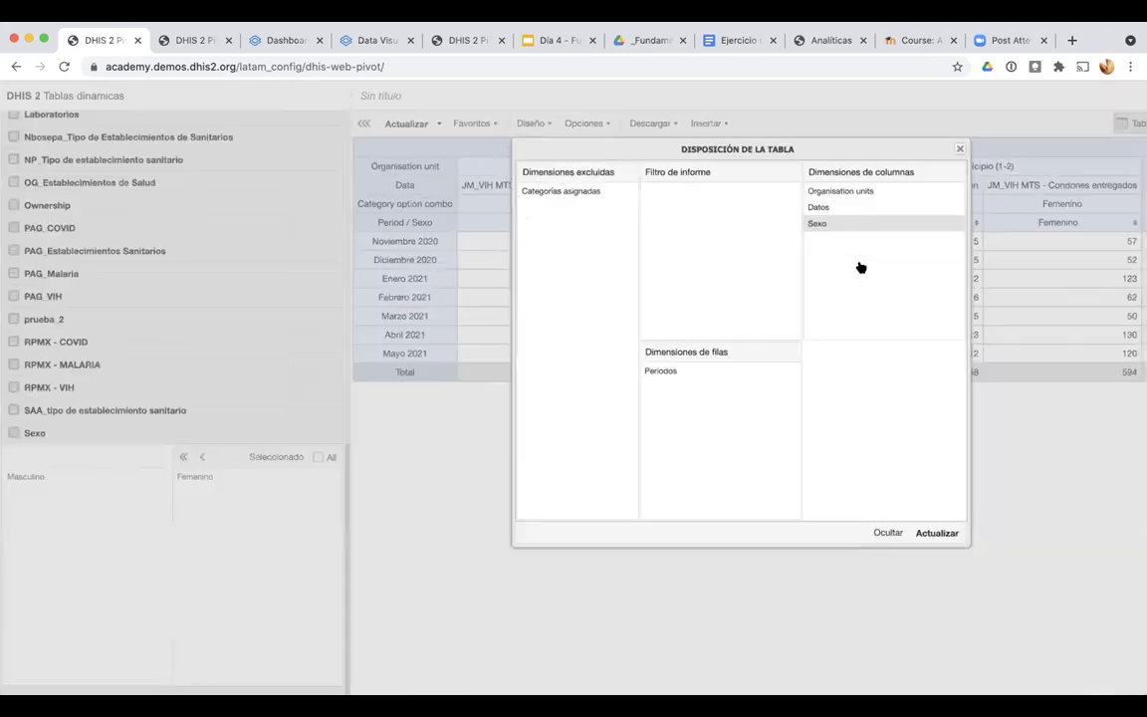
left_click(903, 516)
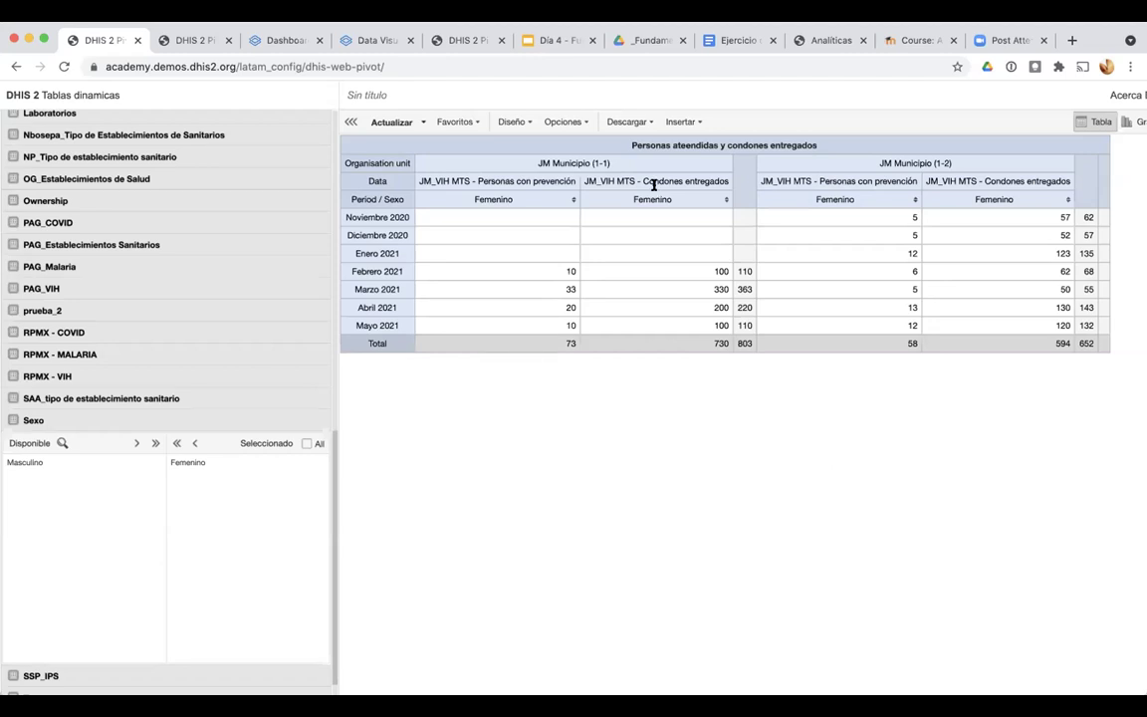
Place Sexo above Datos in the column dimensions and update the table
left_click(512, 121)
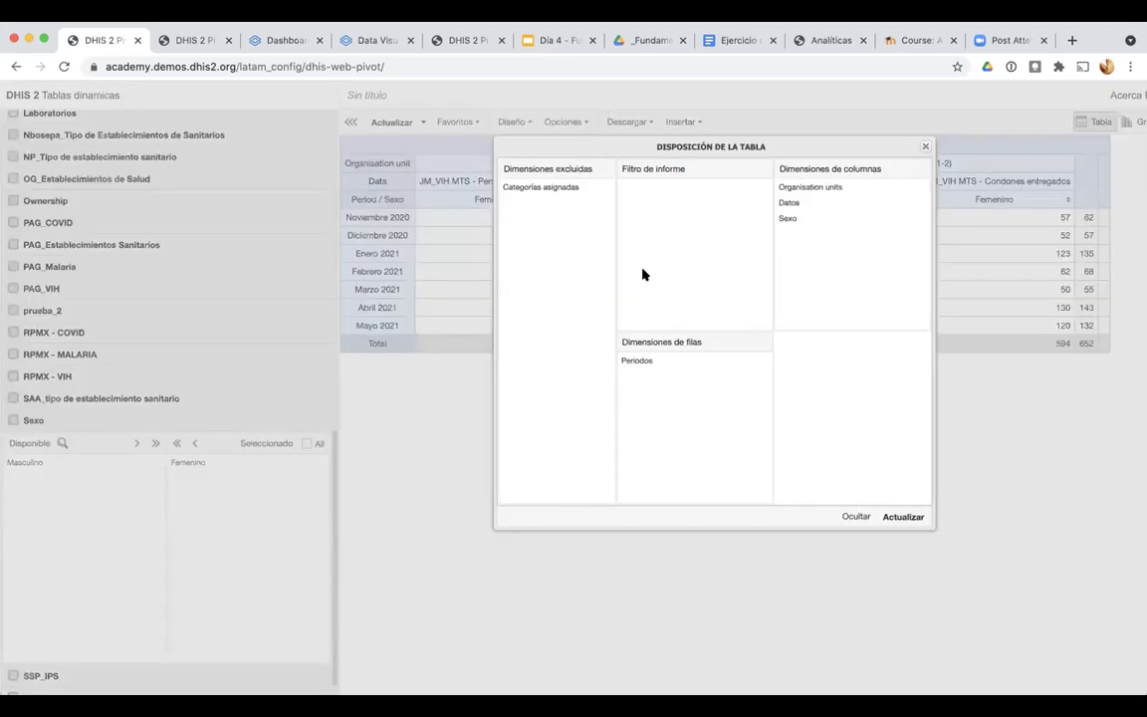
left_click_drag(784, 213, 787, 199)
left_click(902, 517)
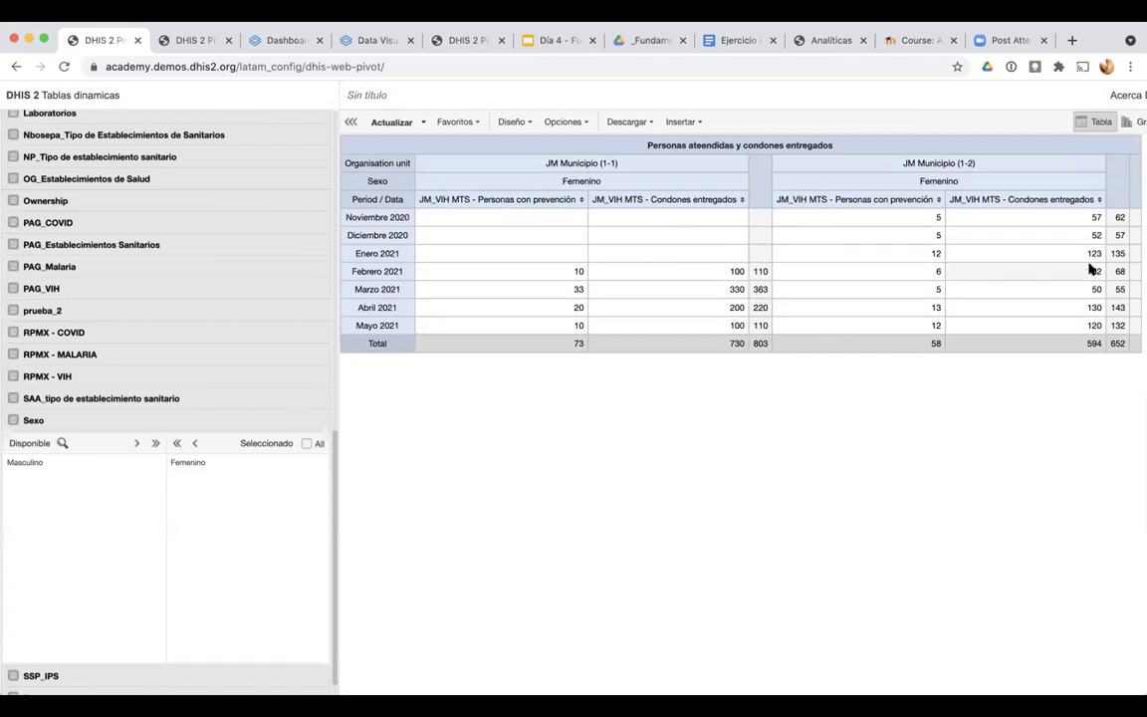
Place Sexo above Organisation units in the column dimensions and update the table
scroll(1114, 246, "right", 2)
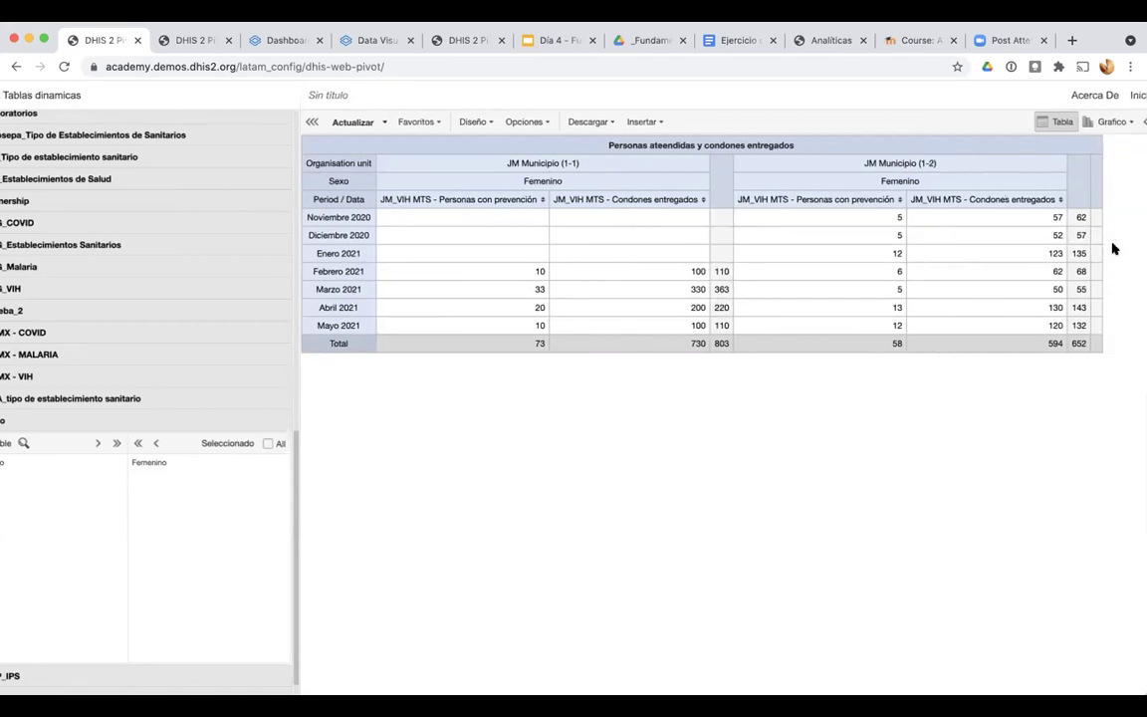
left_click(474, 124)
left_click_drag(762, 205, 763, 185)
left_click(863, 517)
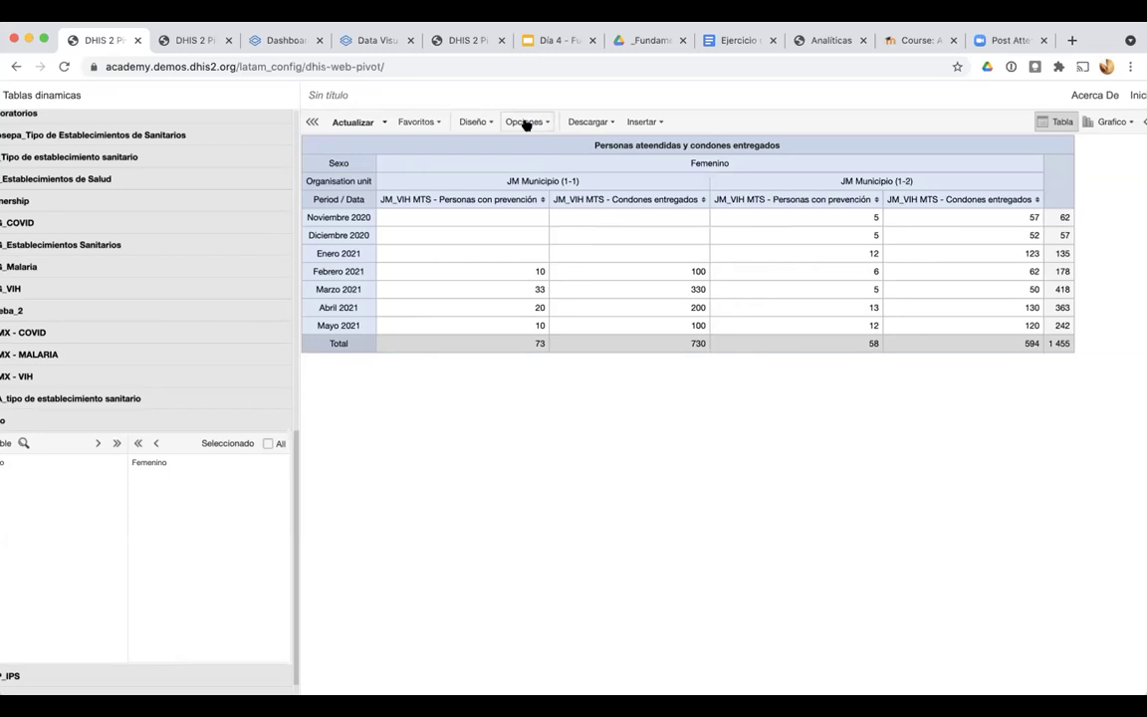
Move Sexo from the column dimensions to the row dimensions above Periodos and update the table
left_click(476, 123)
left_click_drag(742, 189, 668, 368)
left_click_drag(668, 362, 668, 354)
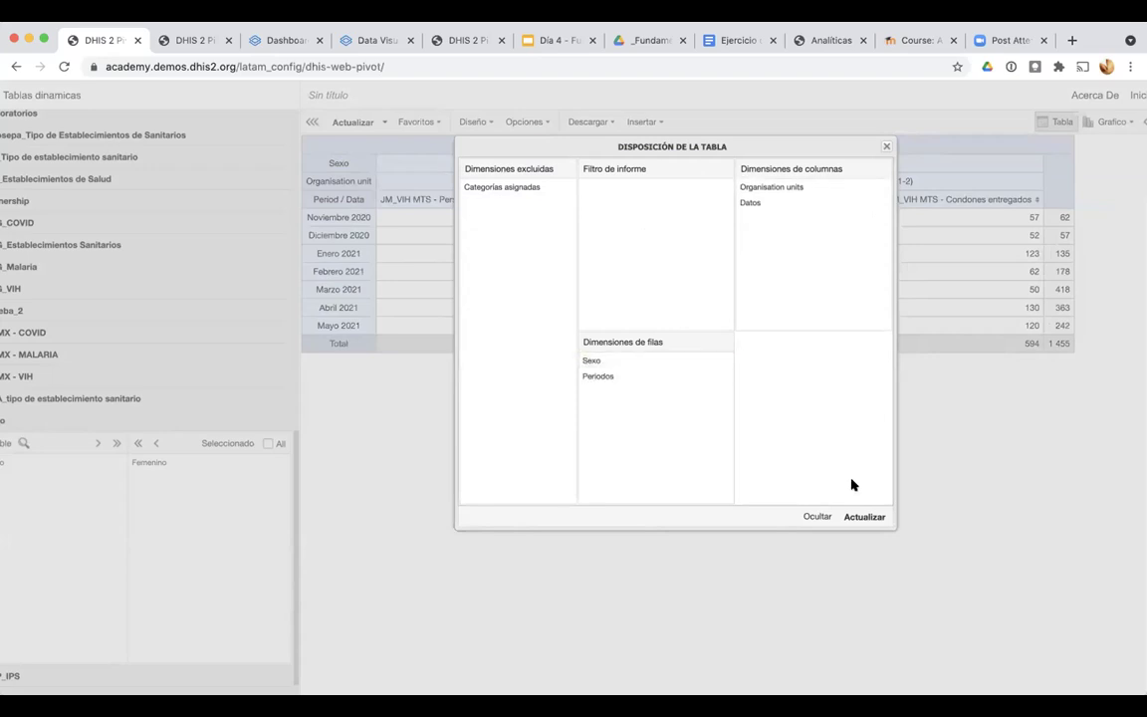
left_click(866, 517)
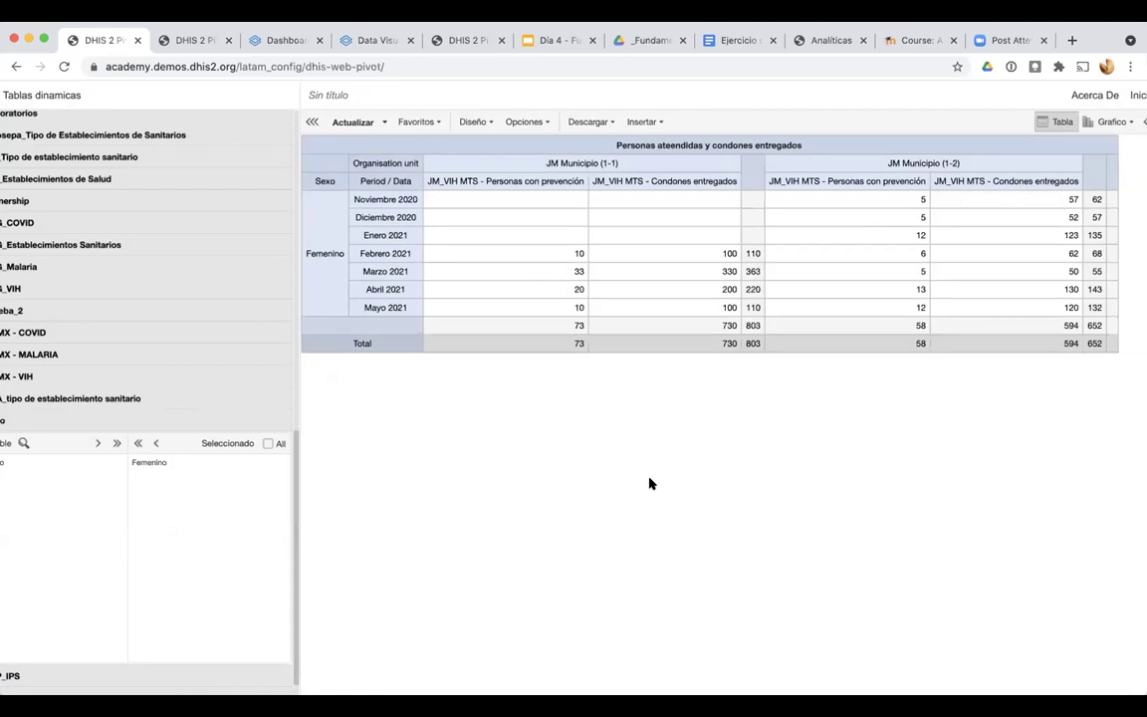
Place Datos above Organisation units in the column dimensions and update the table
left_click(473, 121)
left_click_drag(763, 202, 764, 185)
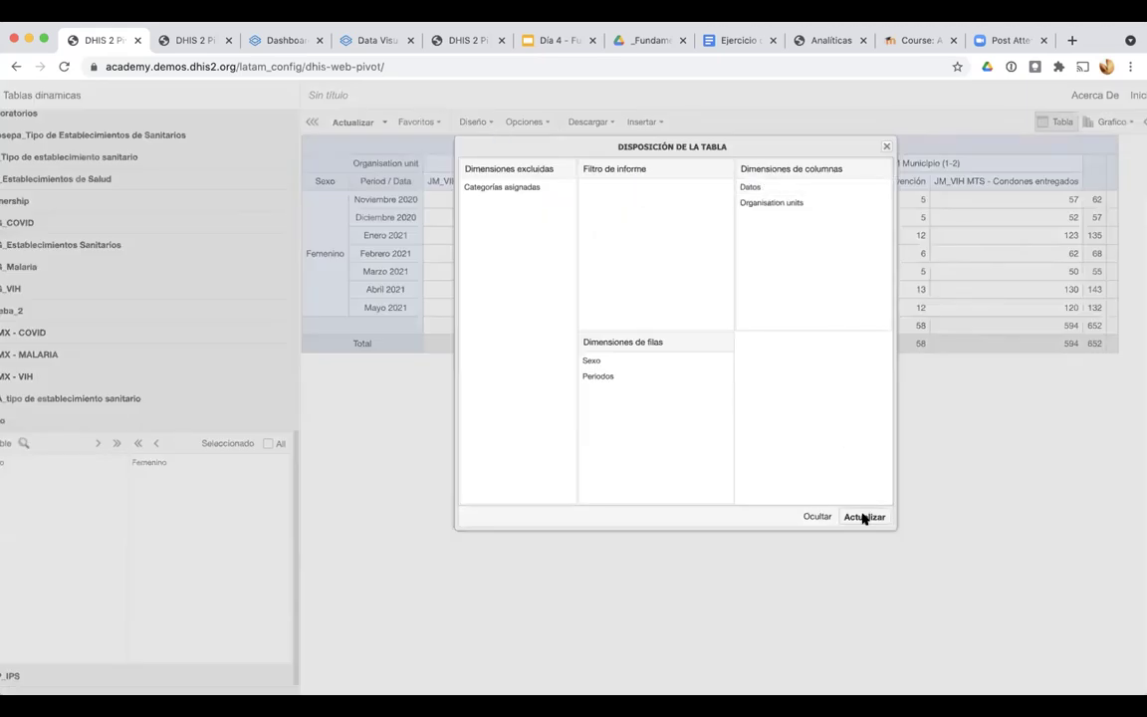
left_click(864, 516)
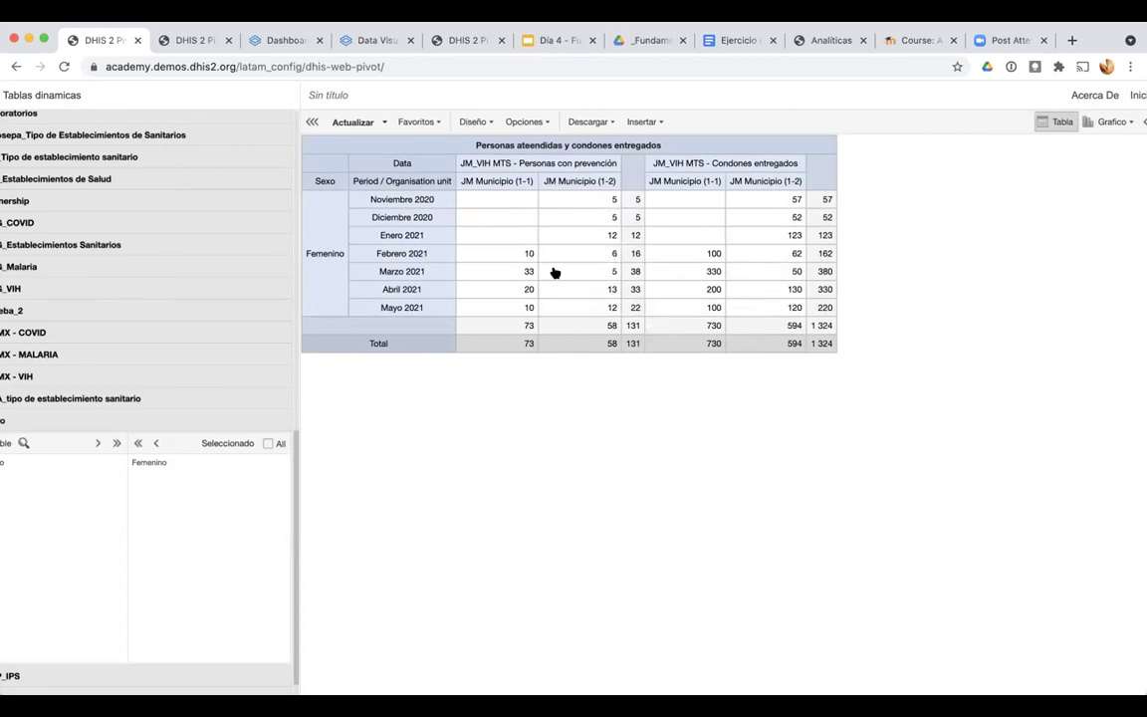
Add Masculino to the selected Sexo items alongside Femenino and update the table
scroll(182, 538, "left", 2)
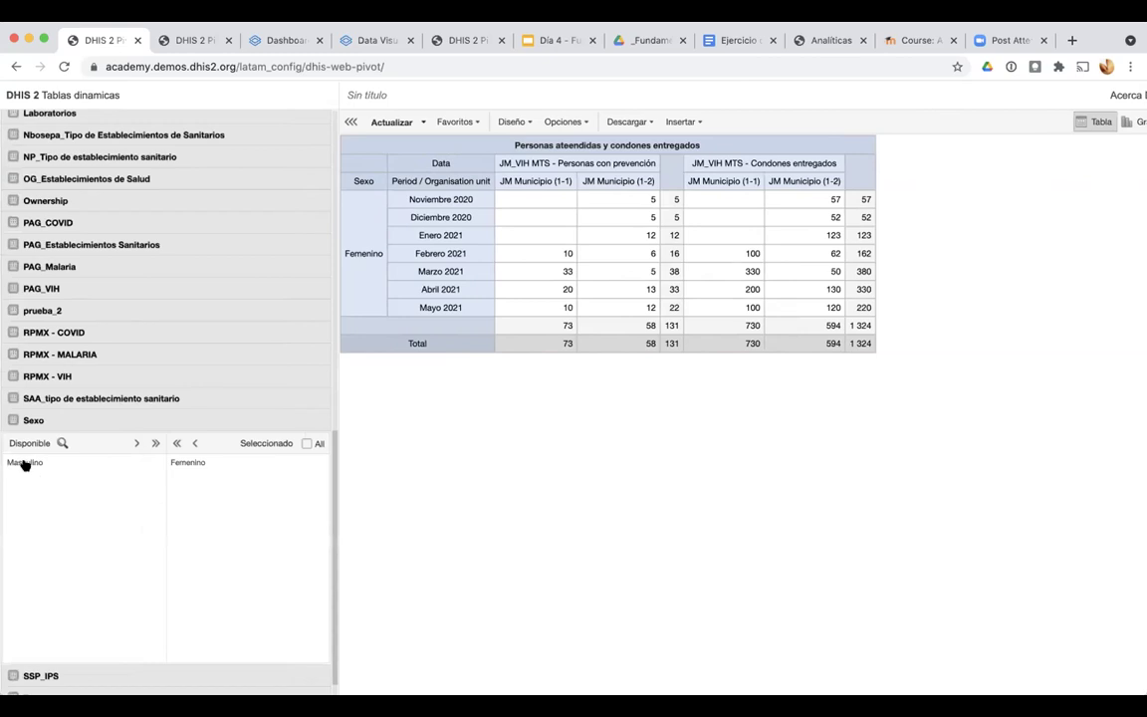
double_click(26, 463)
left_click(390, 121)
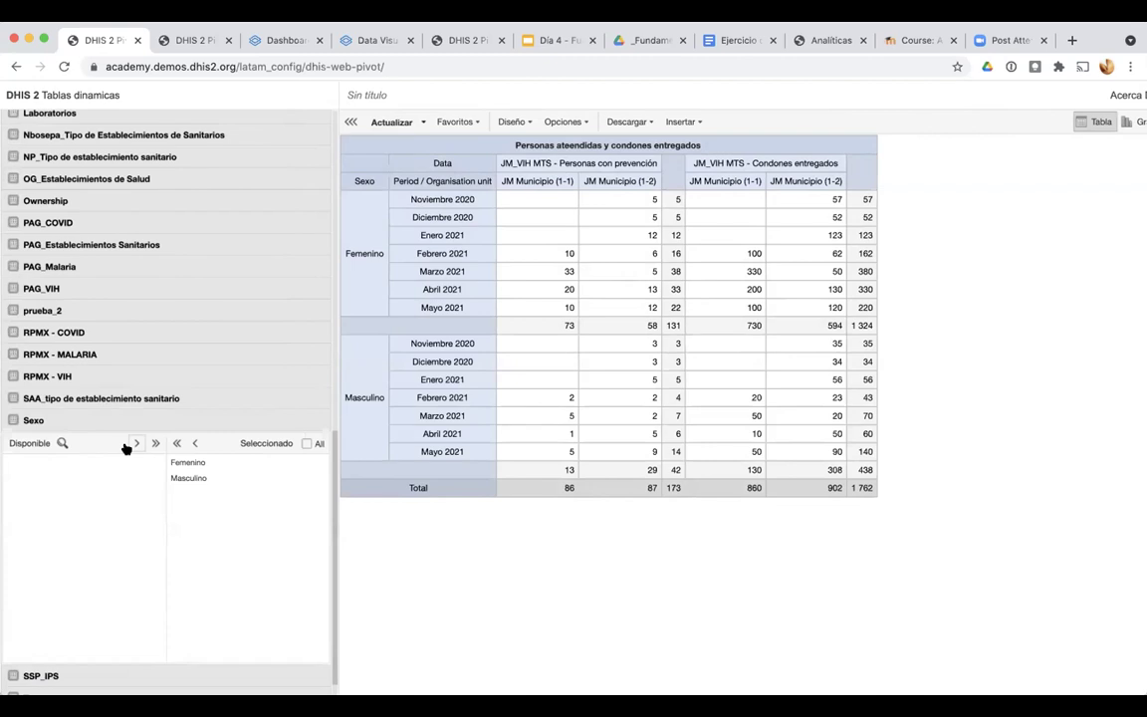
Expand the JM_Establecimientos de Salud dimension and add JM_Hospitales to its selected items
scroll(117, 505, "down", 1)
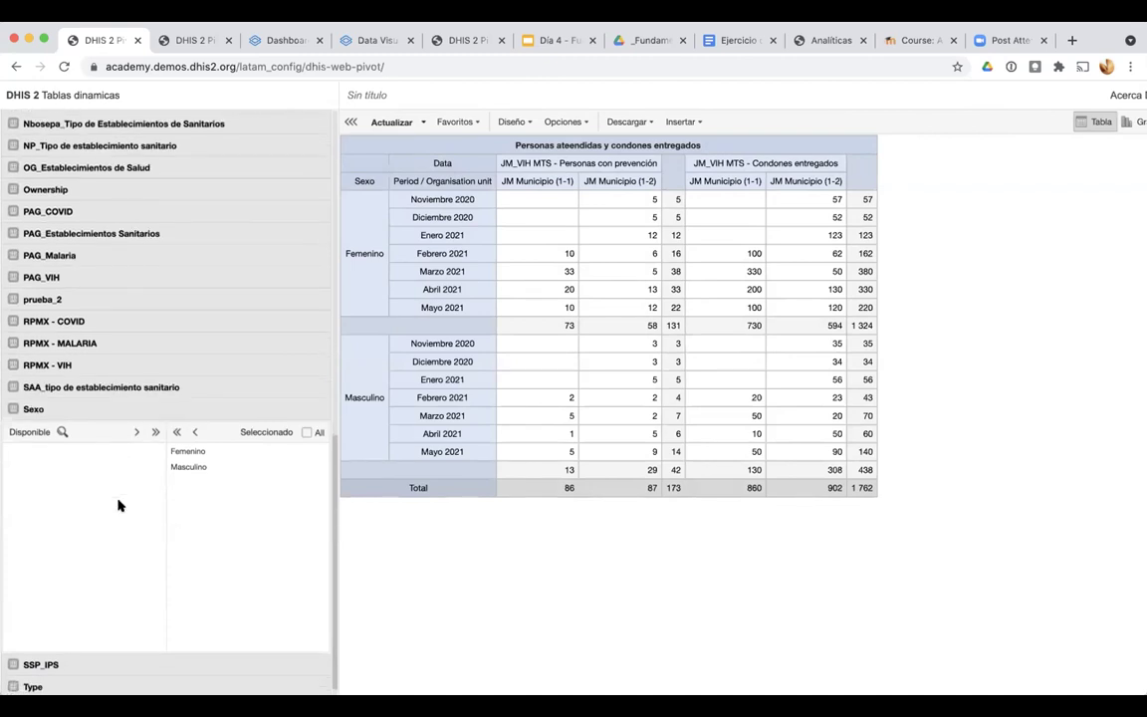
scroll(117, 506, "down", 1)
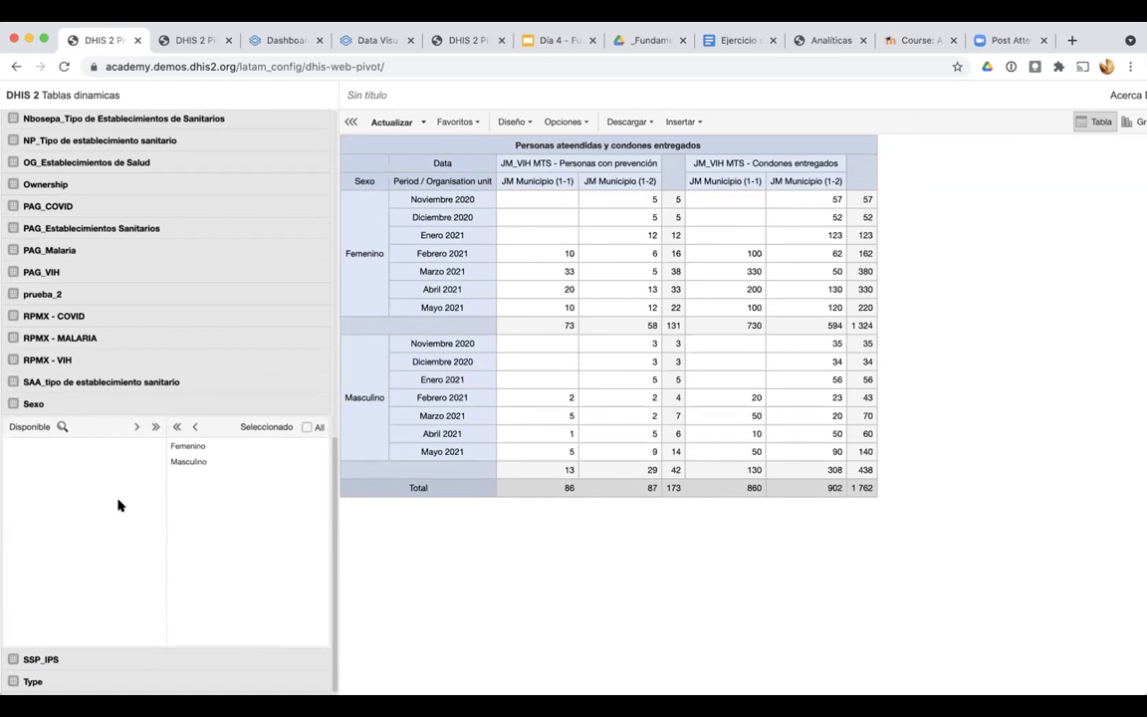
scroll(118, 506, "down", 3)
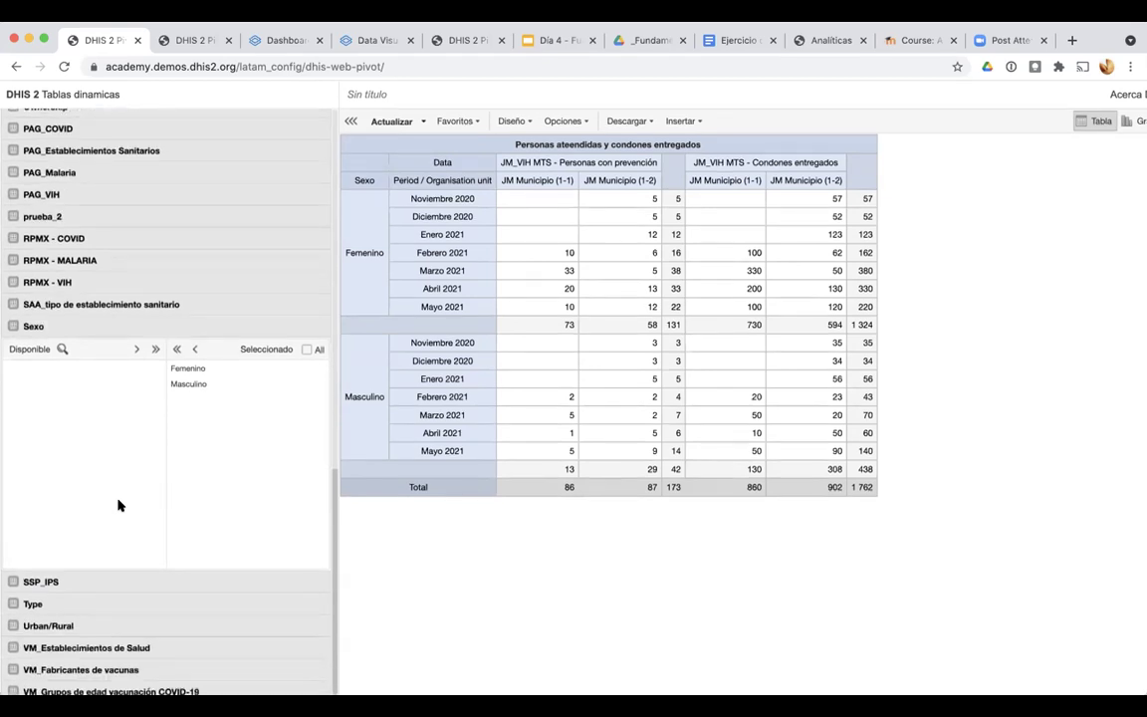
scroll(117, 506, "down", 1)
scroll(118, 506, "up", 8)
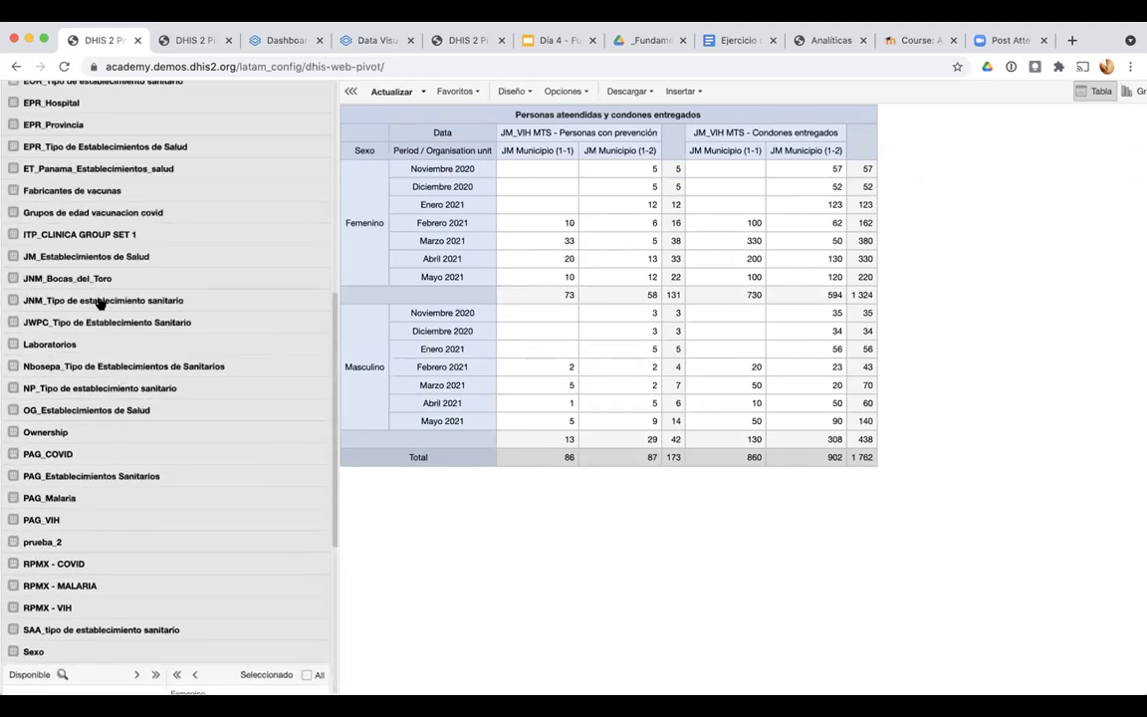
left_click(90, 257)
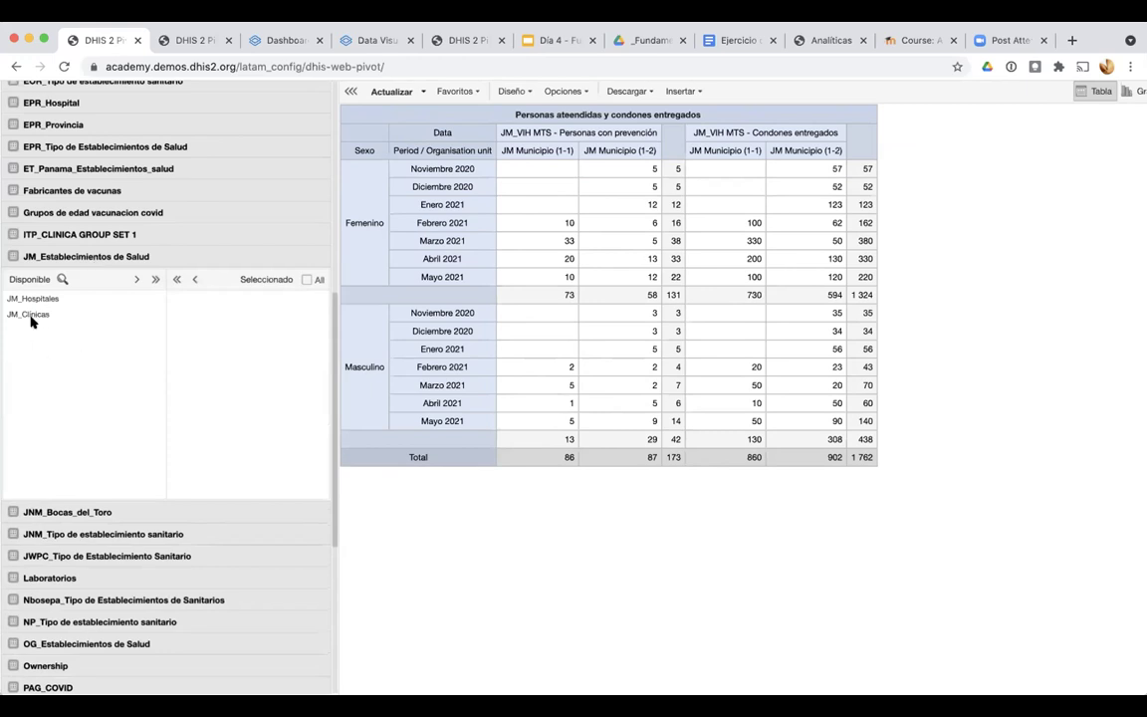
scroll(81, 358, "up", 2)
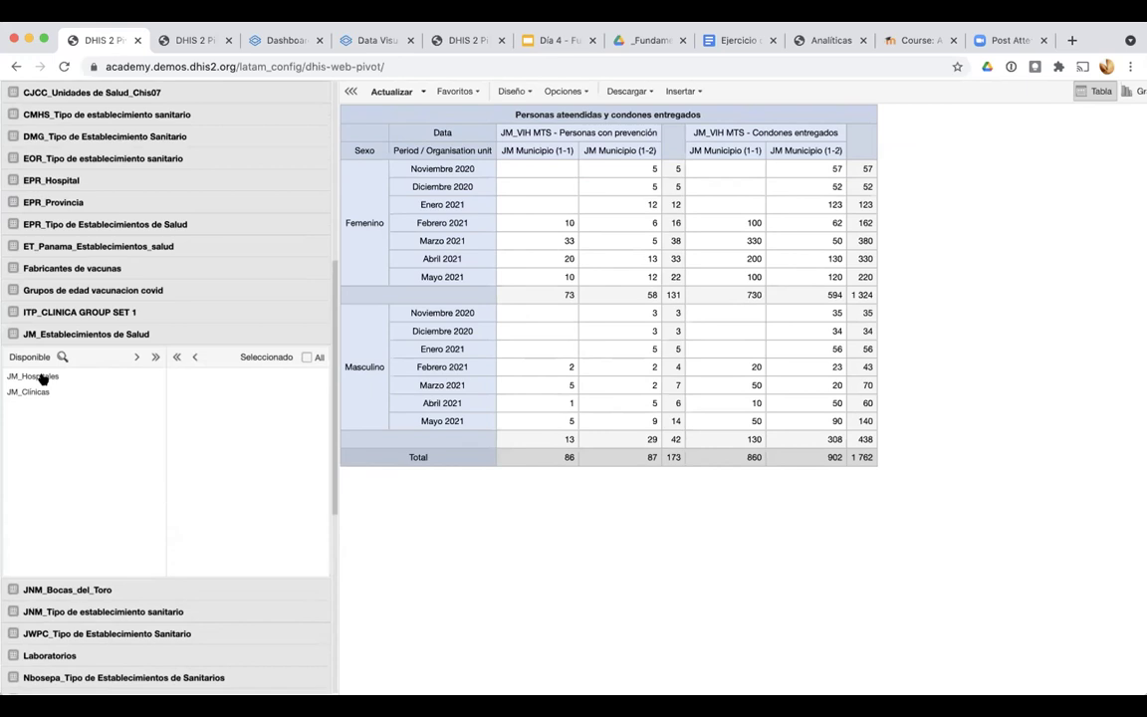
left_click_drag(43, 379, 184, 399)
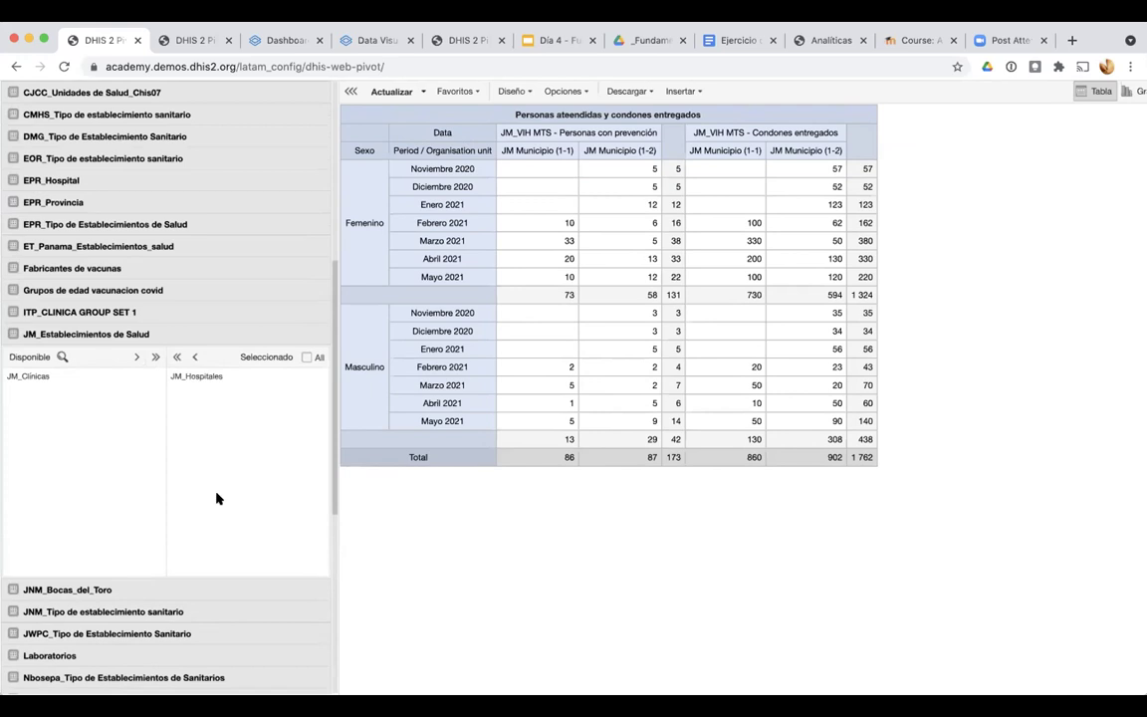
Reopen the Sexo dimension and remove Masculino from its selected items
scroll(218, 498, "down", 2)
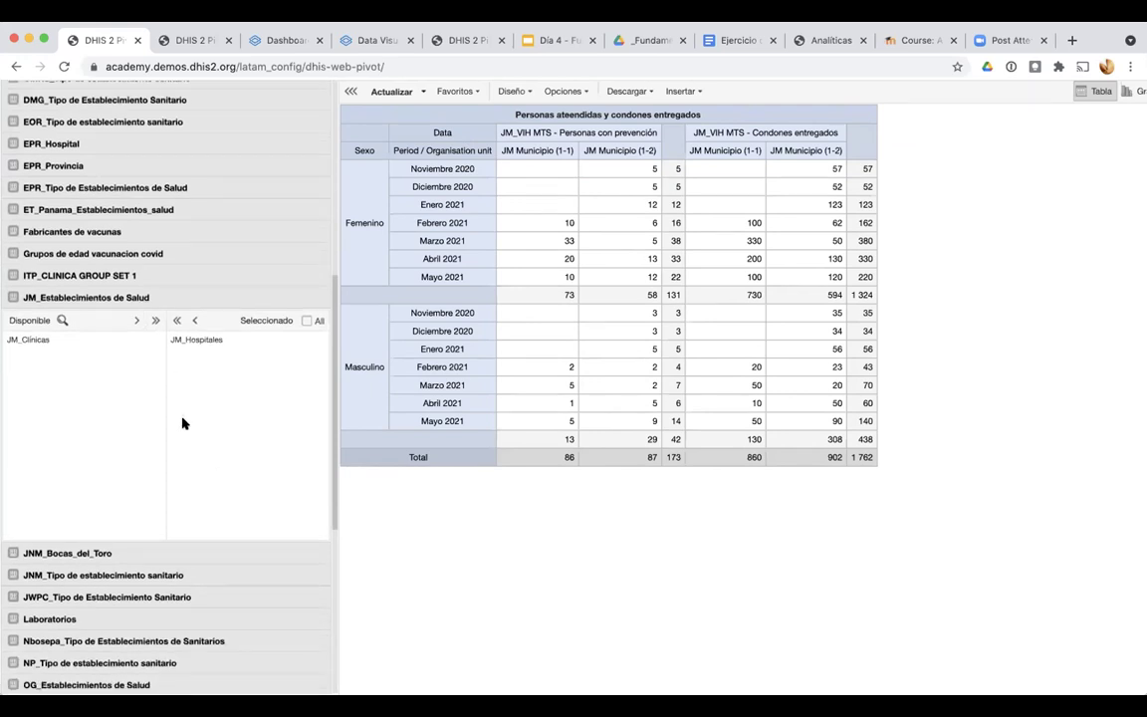
scroll(187, 366, "down", 10)
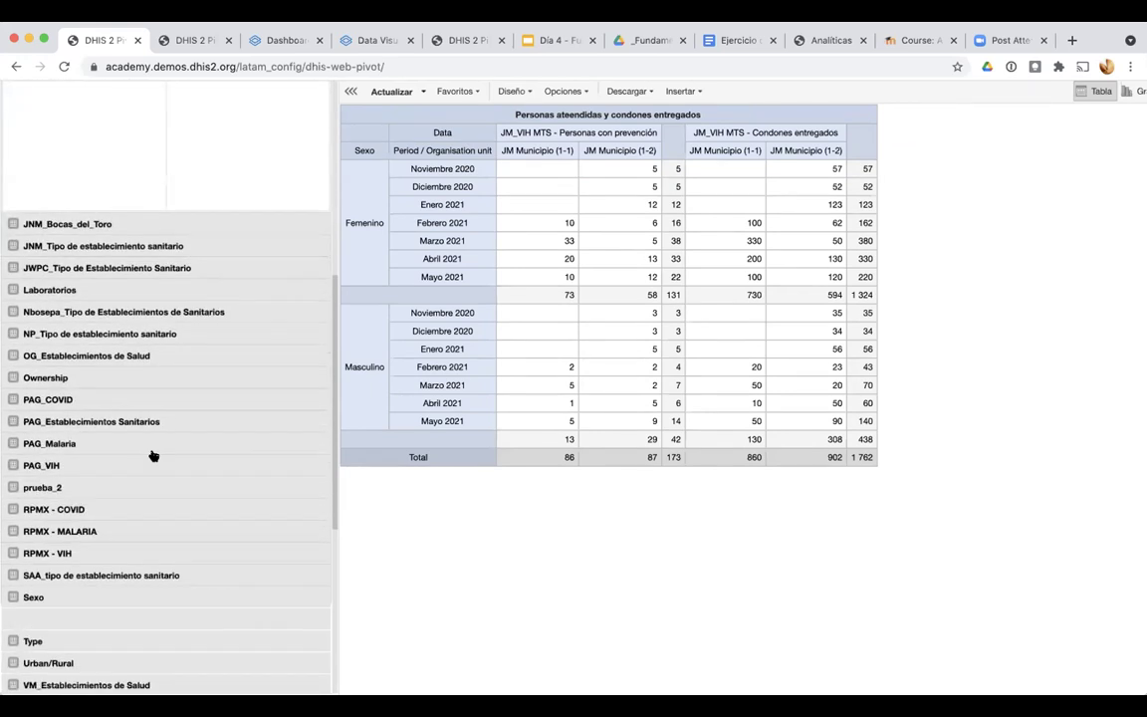
left_click(111, 598)
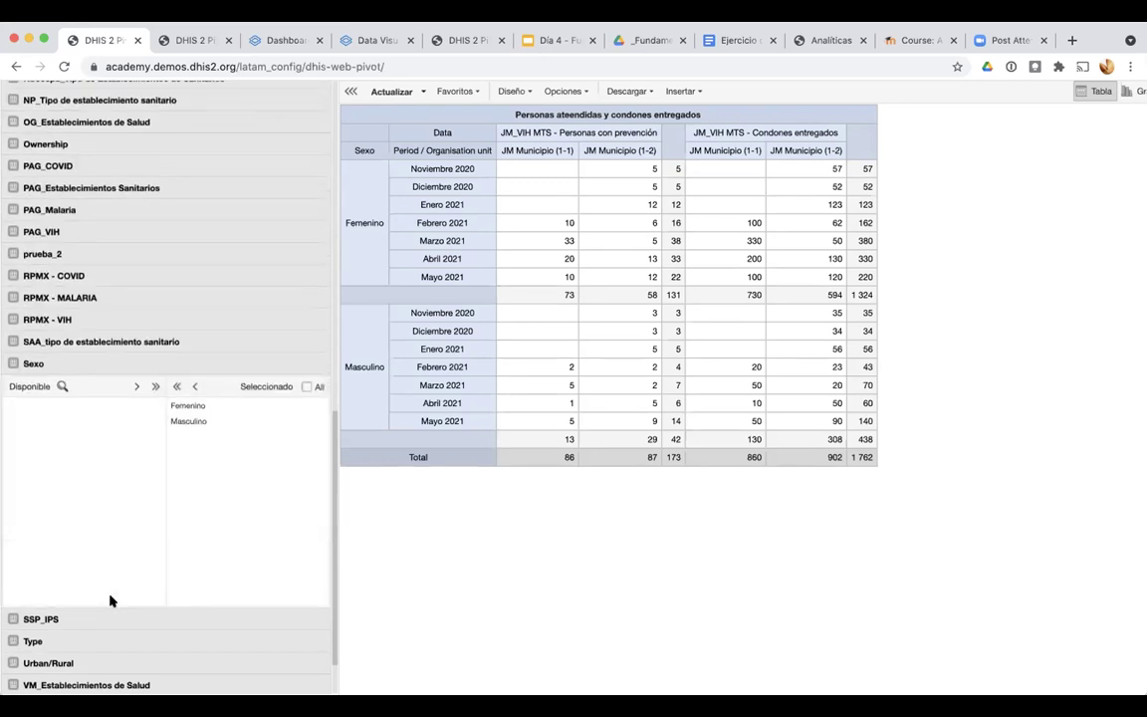
double_click(188, 421)
Reopen the JM_Establecimientos de Salud dimension to check its selection, and examine the table's subtotals for each Sexo
scroll(189, 409, "up", 5)
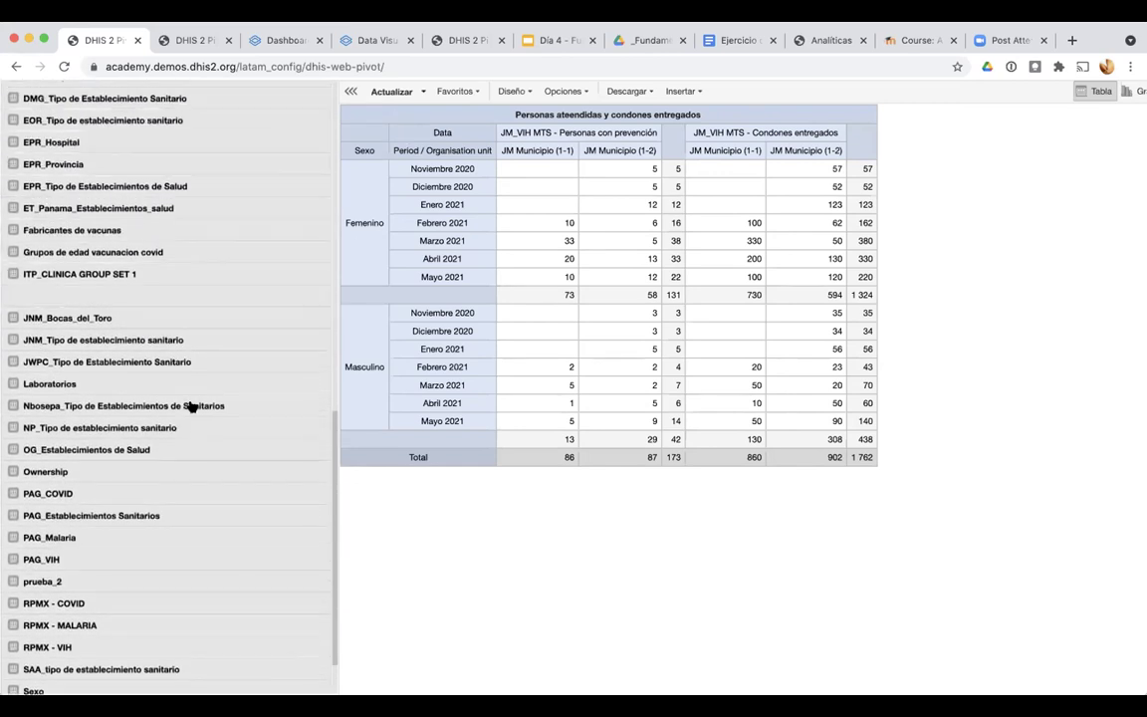
scroll(189, 330, "up", 2)
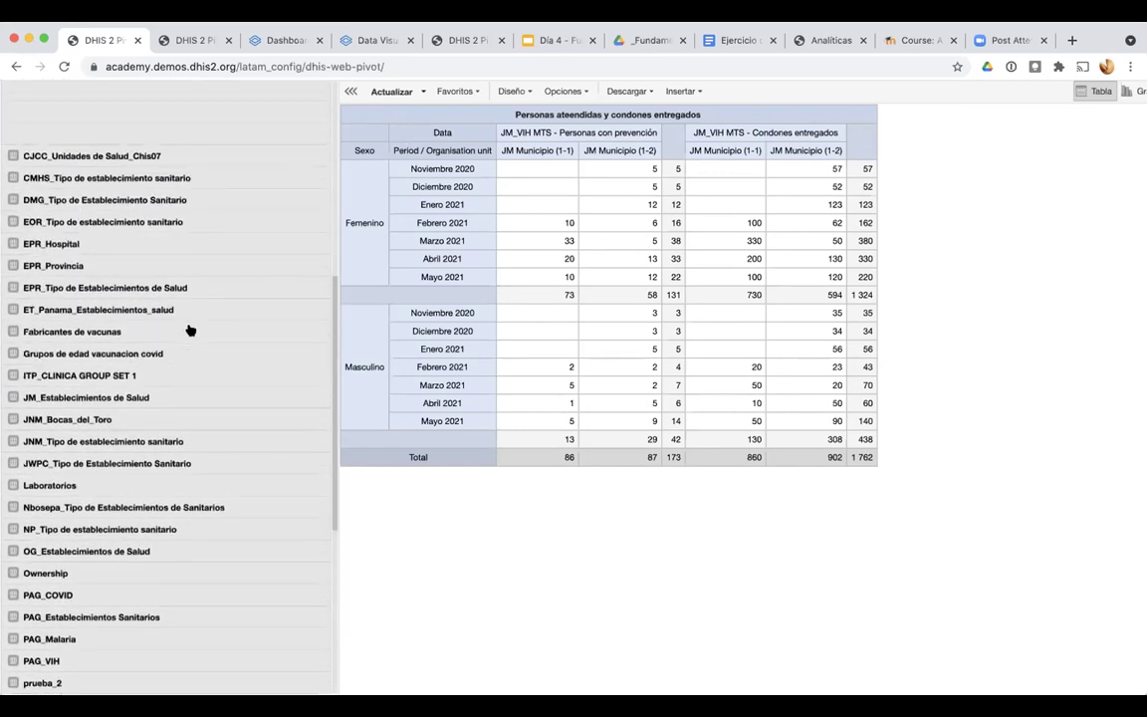
left_click(134, 399)
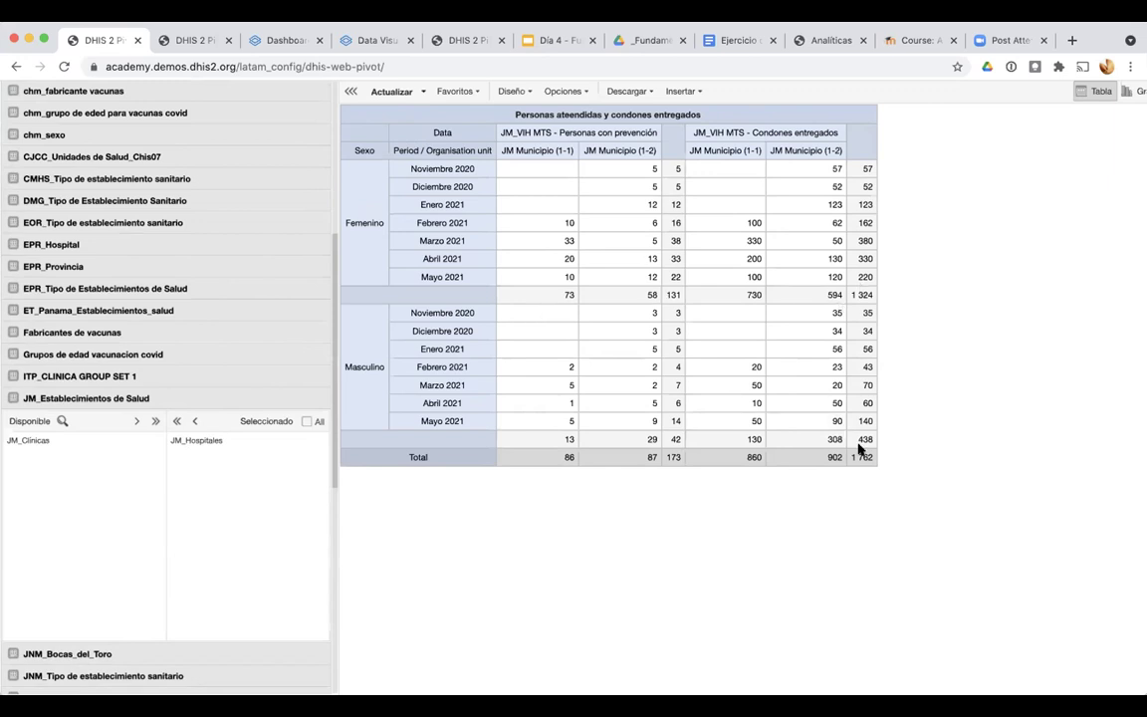
scroll(812, 458, "up", 3)
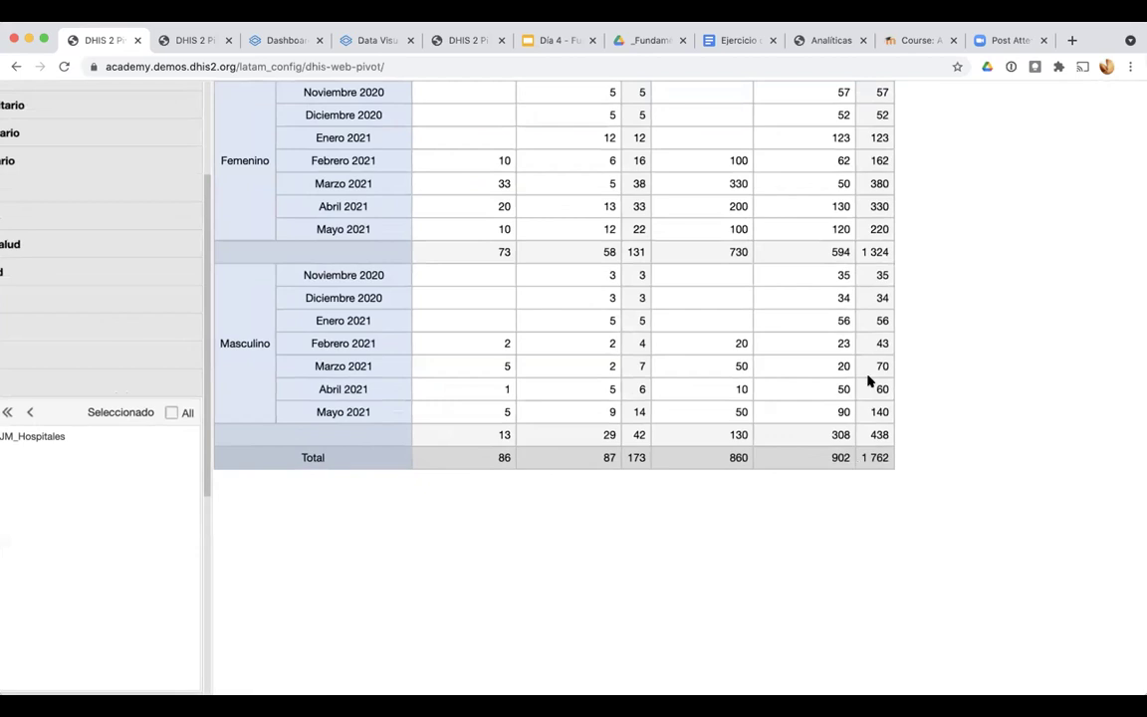
scroll(862, 252, "up", 1)
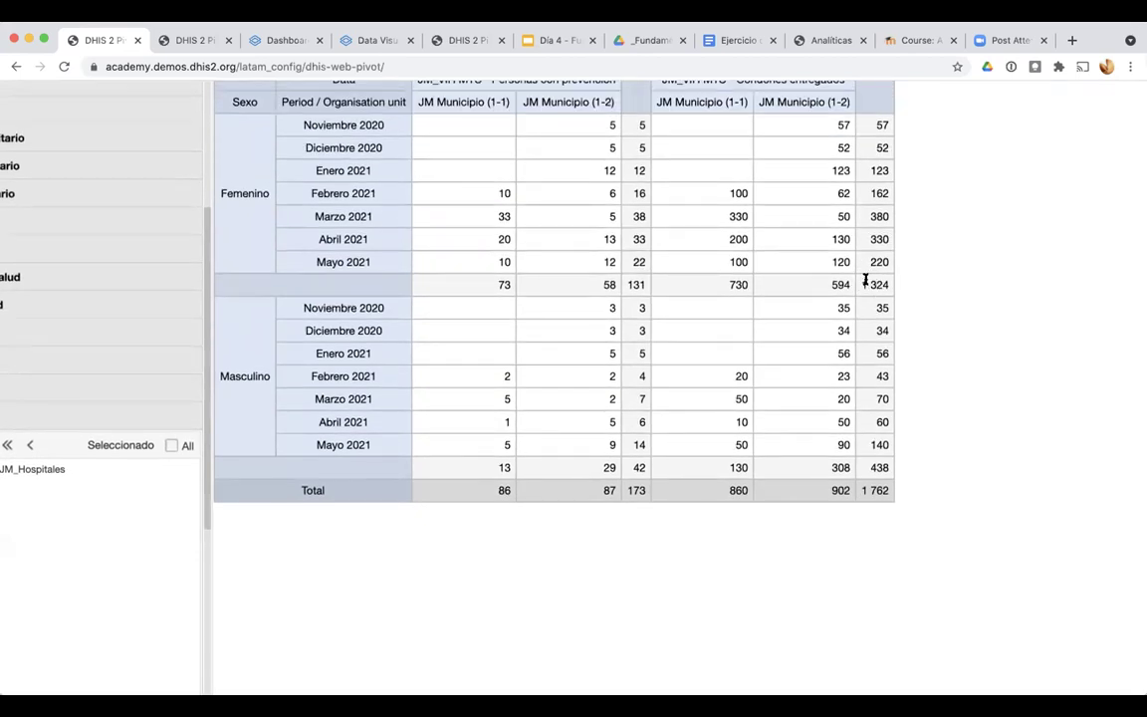
scroll(863, 282, "down", 3)
scroll(568, 320, "up", 2)
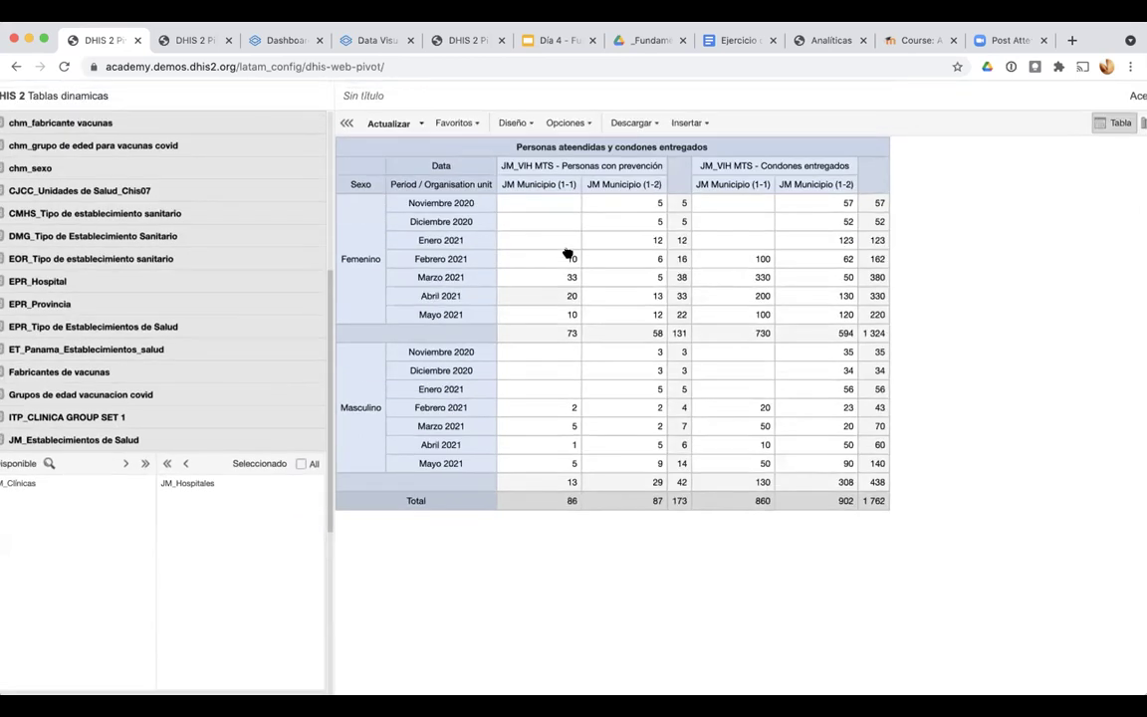
Open the table layout settings and inspect the placement of JM_Establecimientos de Salud among the dimensions
left_click(516, 121)
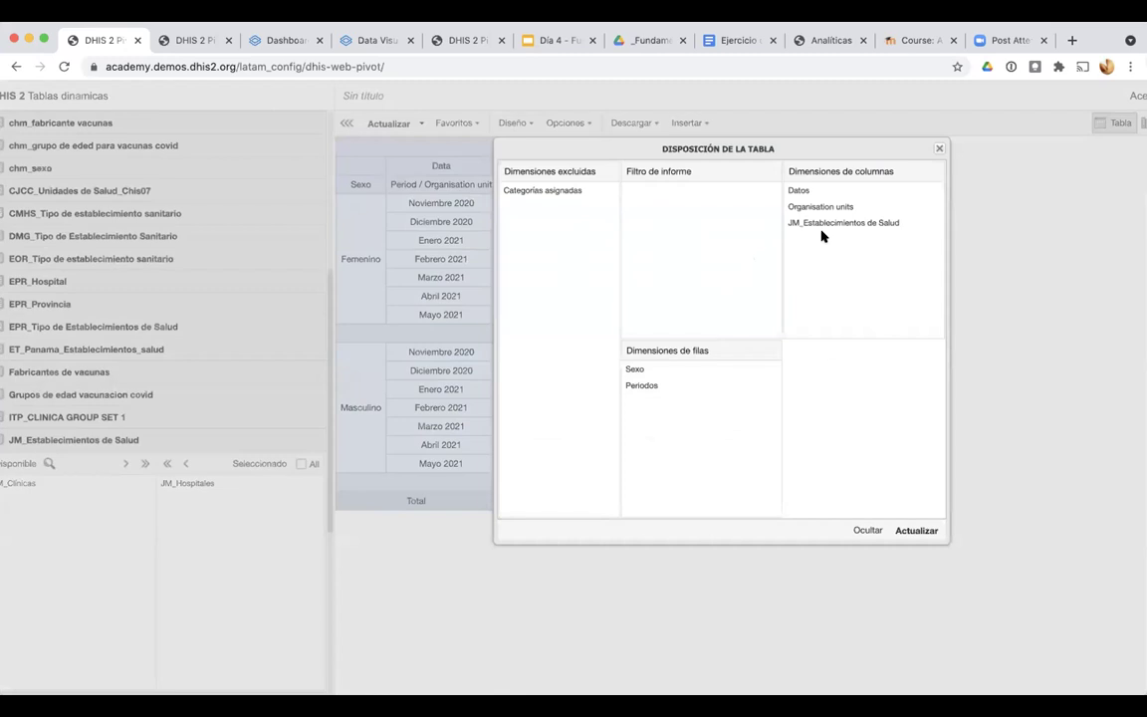
scroll(822, 236, "up", 5)
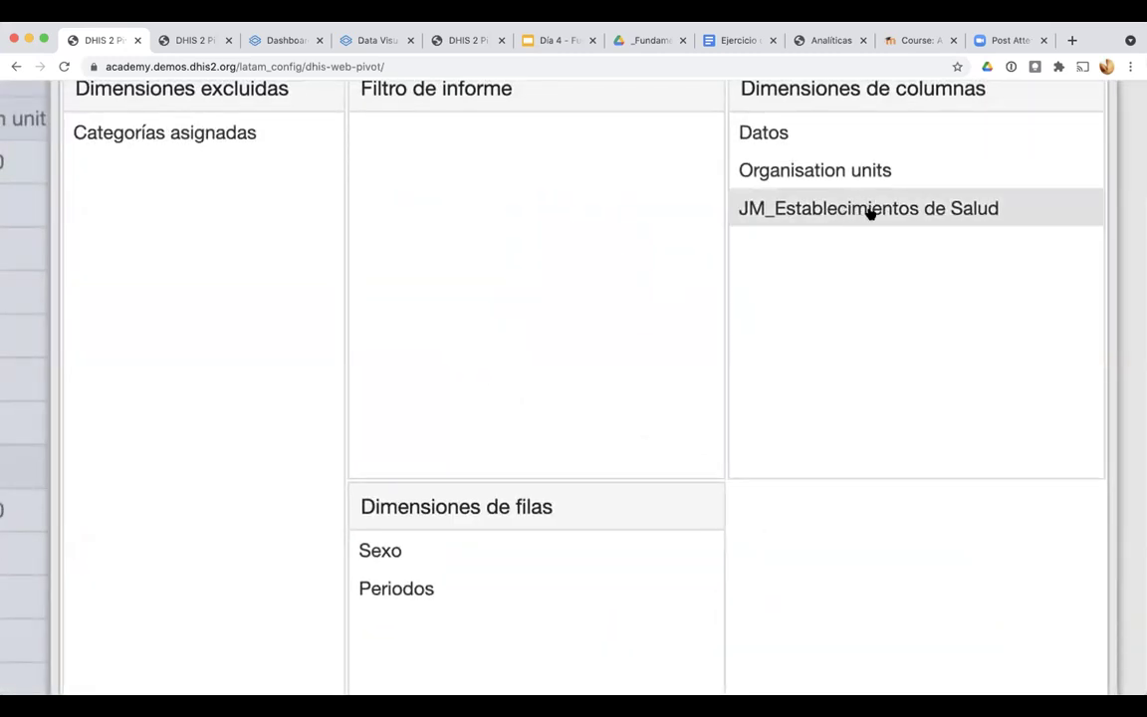
Move JM_Establecimientos de Salud to the report filter, place Organisation units ahead of Datos in the columns, and update the table
scroll(856, 249, "down", 4)
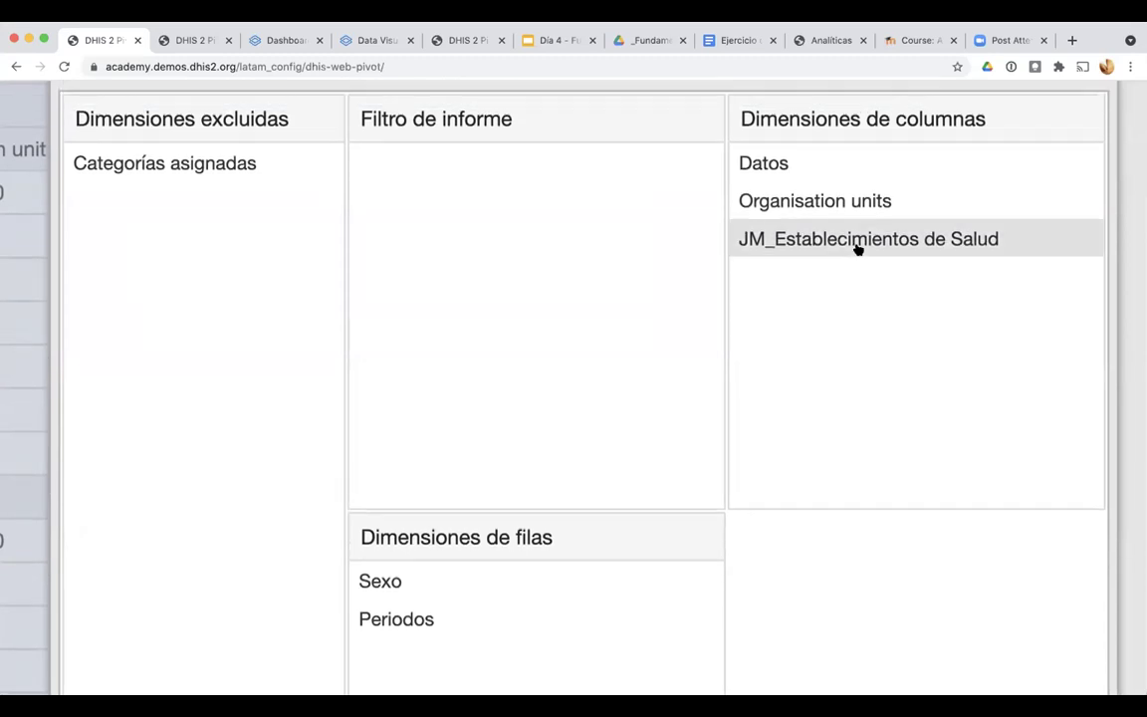
left_click_drag(817, 249, 660, 238)
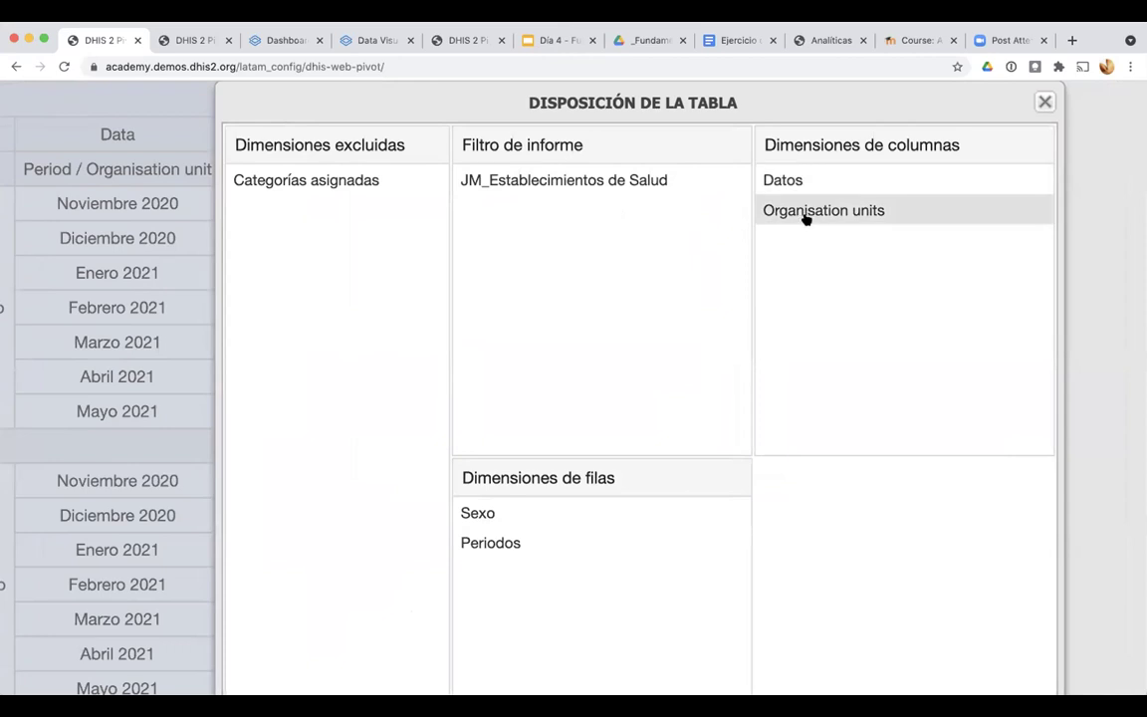
left_click_drag(806, 219, 785, 183)
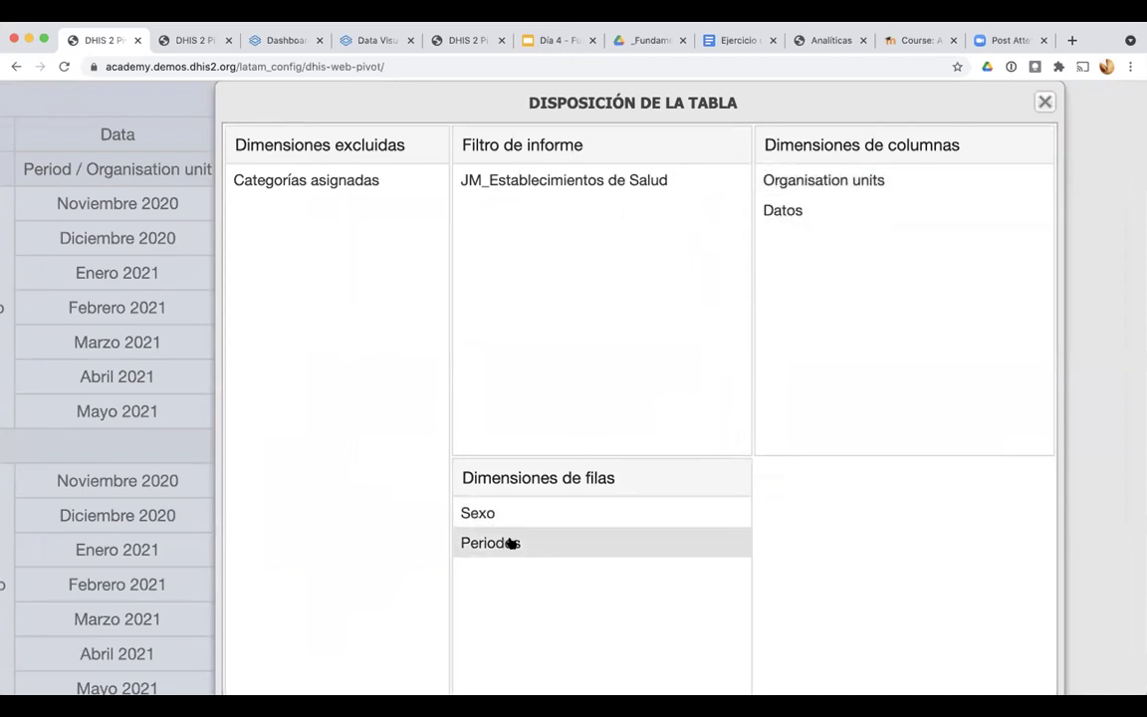
scroll(498, 548, "down", 5)
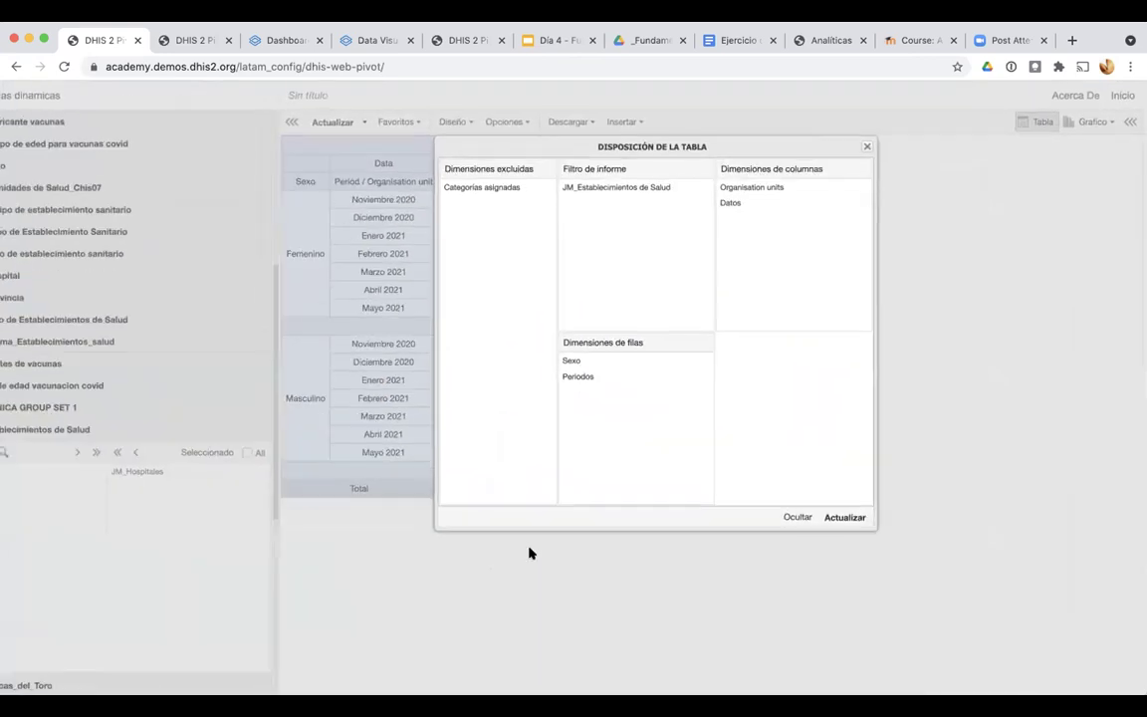
left_click(843, 518)
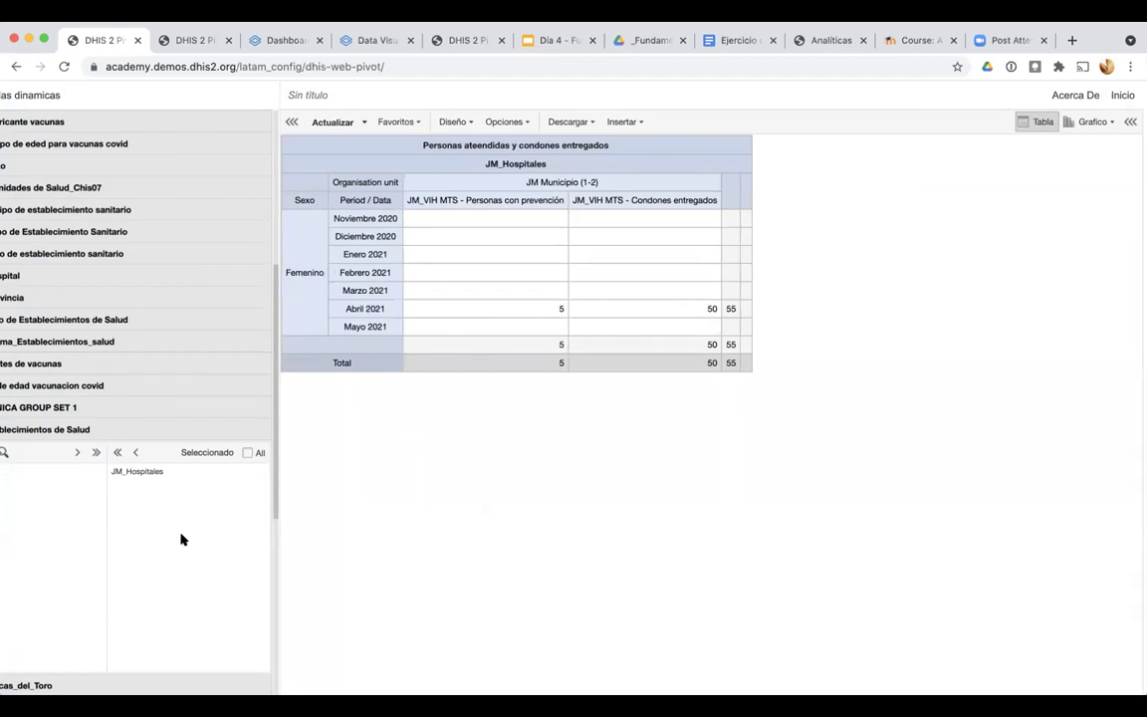
Filter the table by JM_Clínicas alone and after that by JM_Clínicas together with JM_Hospitales, updating it each time
scroll(185, 543, "left", 3)
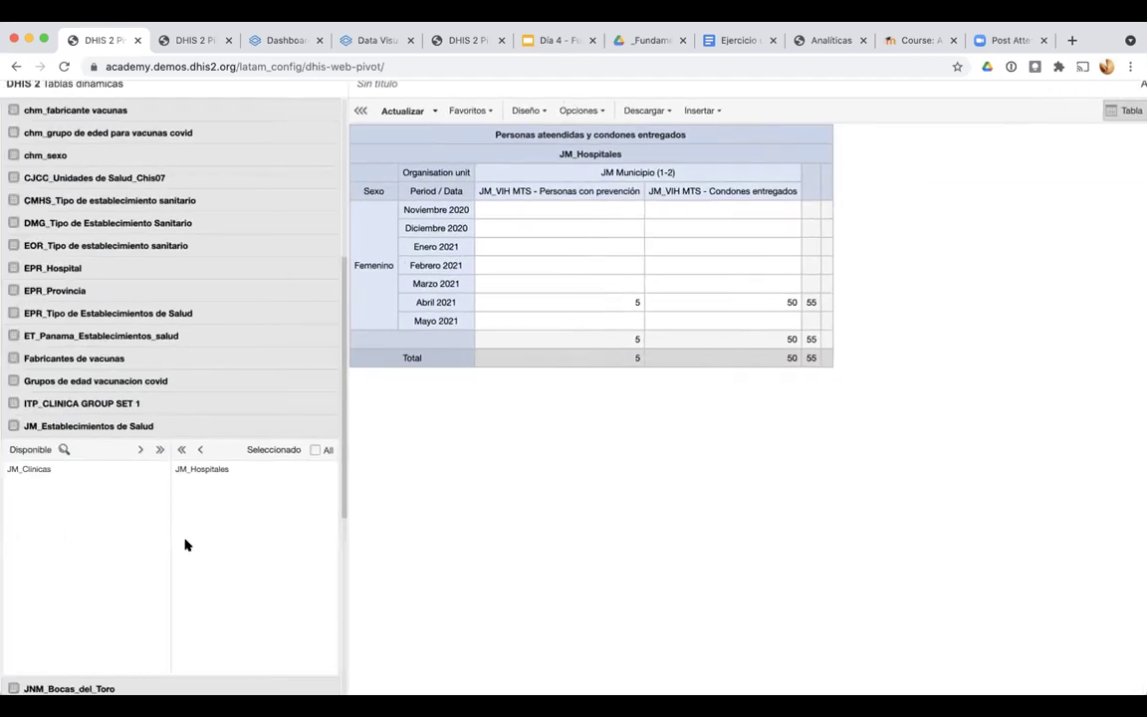
left_click_drag(34, 469, 202, 478)
double_click(199, 470)
left_click(410, 111)
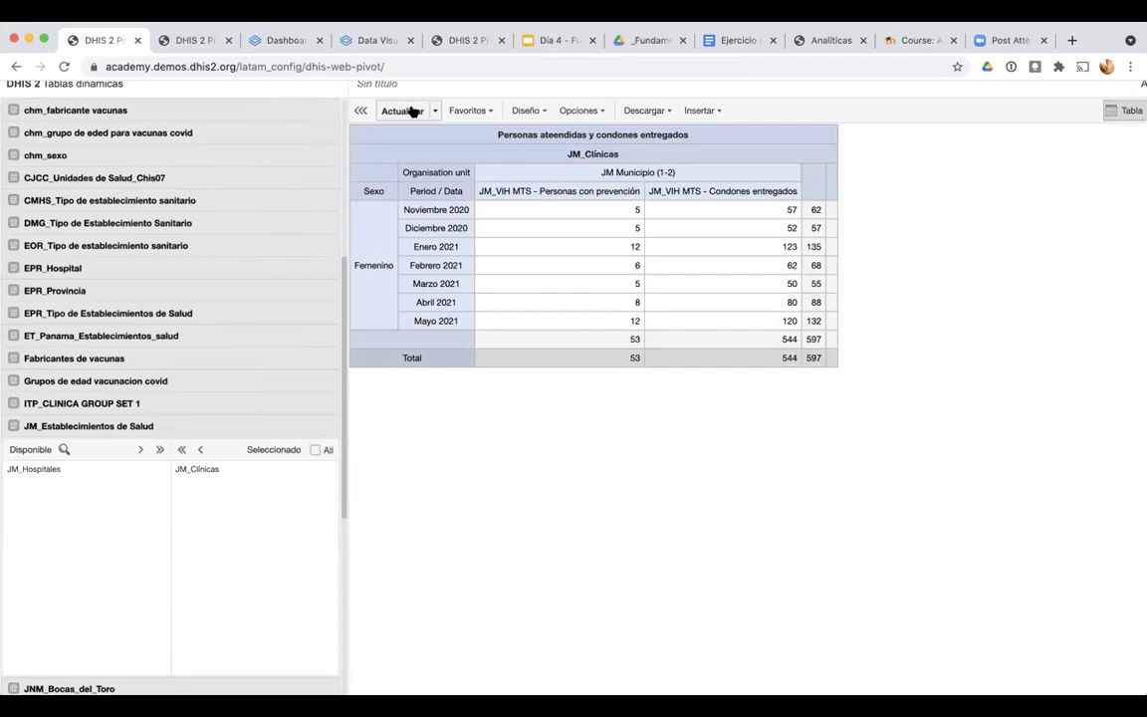
double_click(46, 474)
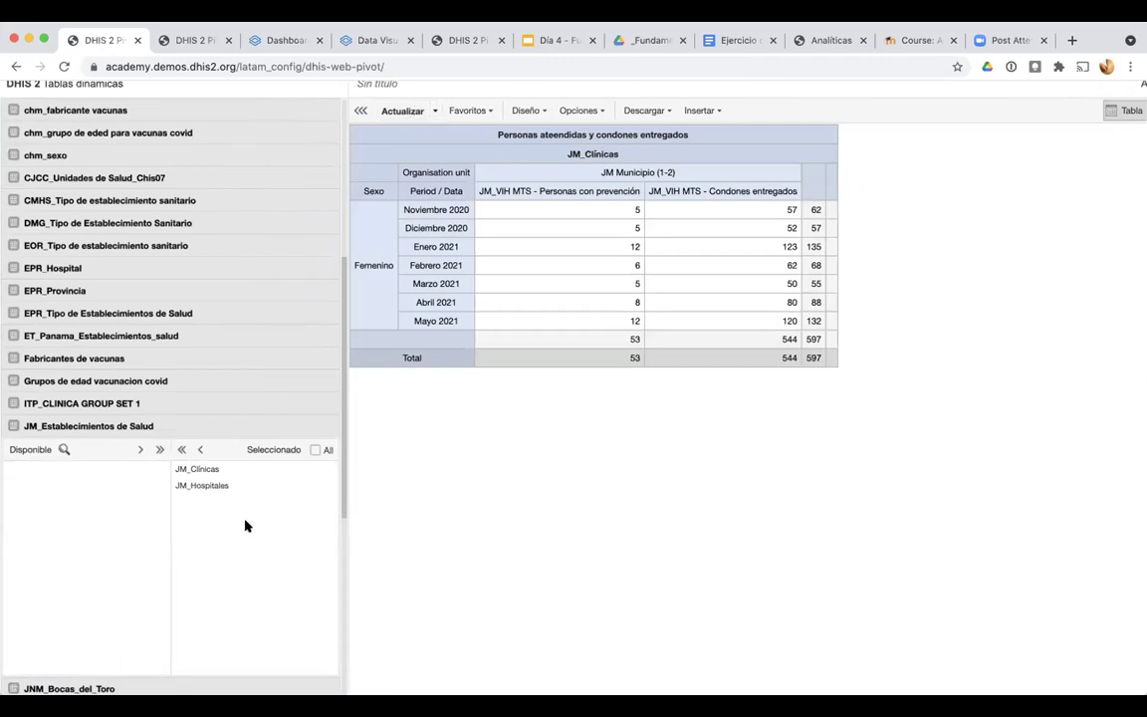
left_click(394, 111)
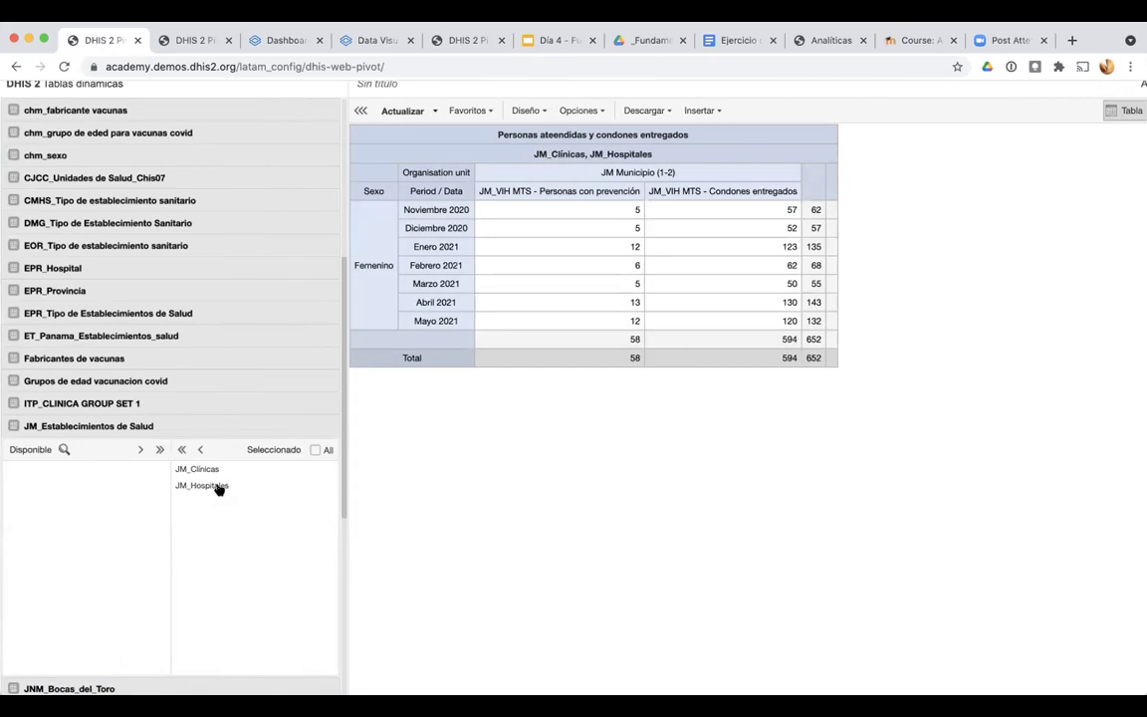
Remove all facility groups from the JM_Establecimientos de Salud selection and update the table
left_click(181, 450)
left_click(402, 110)
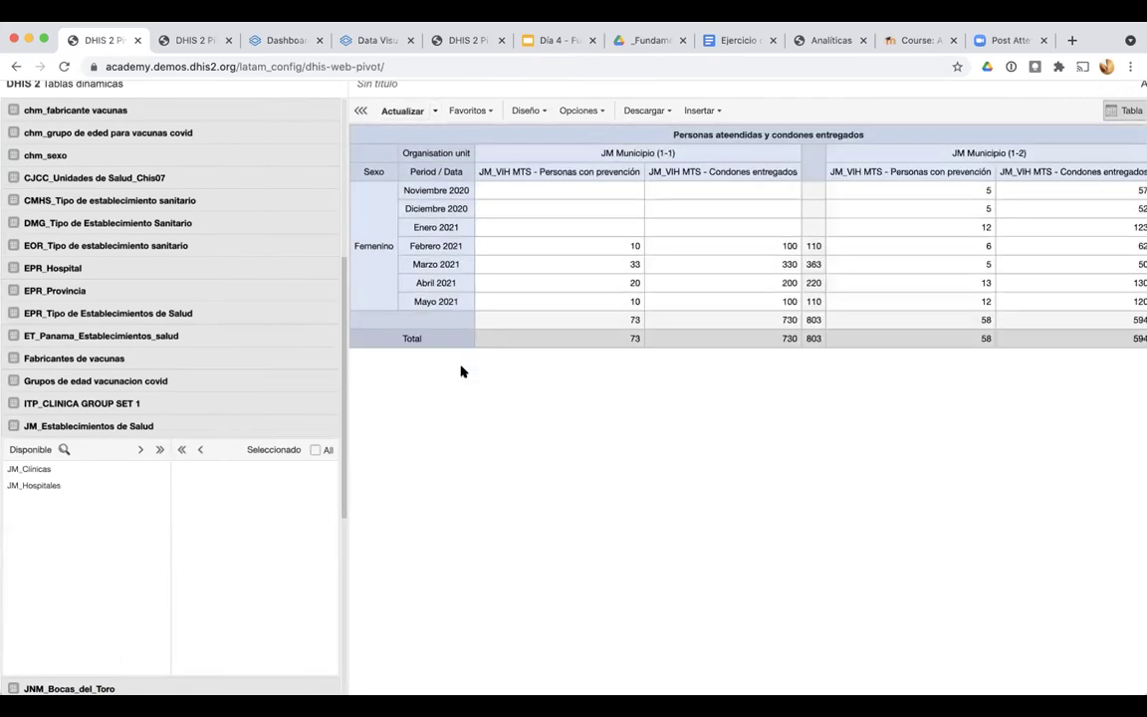
scroll(541, 416, "right", 3)
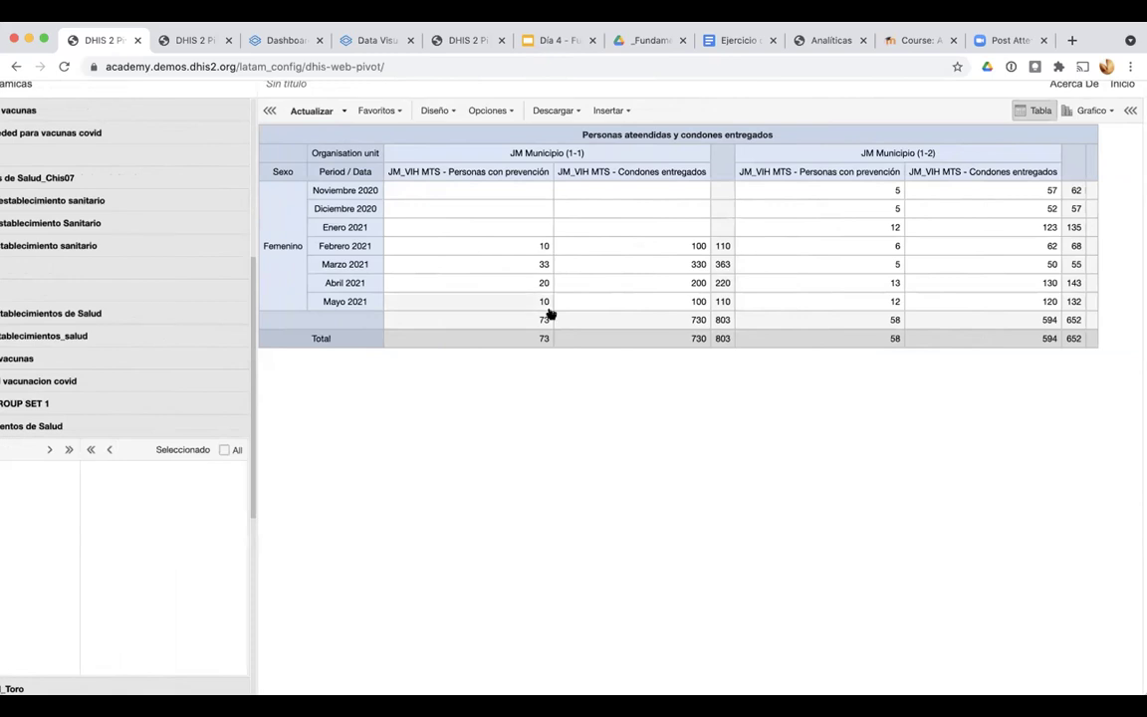
Select JM_Hospitales and JM_Clínicas, in that order, under JM_Establecimientos de Salud
scroll(195, 552, "left", 3)
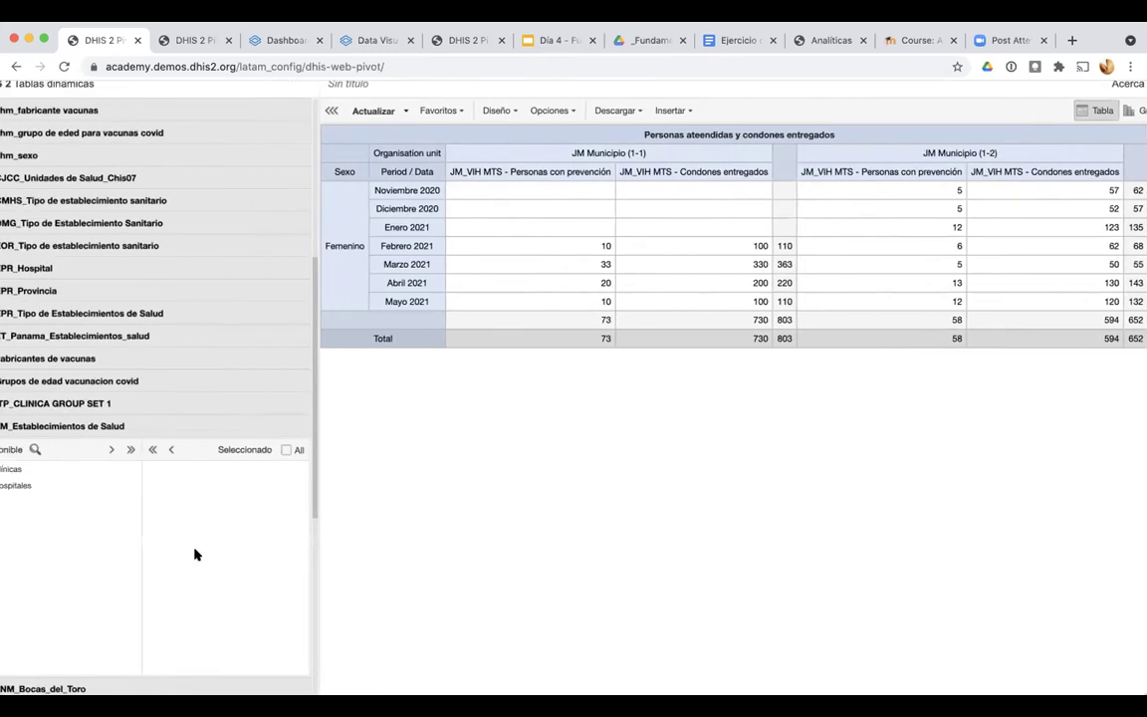
double_click(28, 485)
left_click_drag(24, 470, 185, 494)
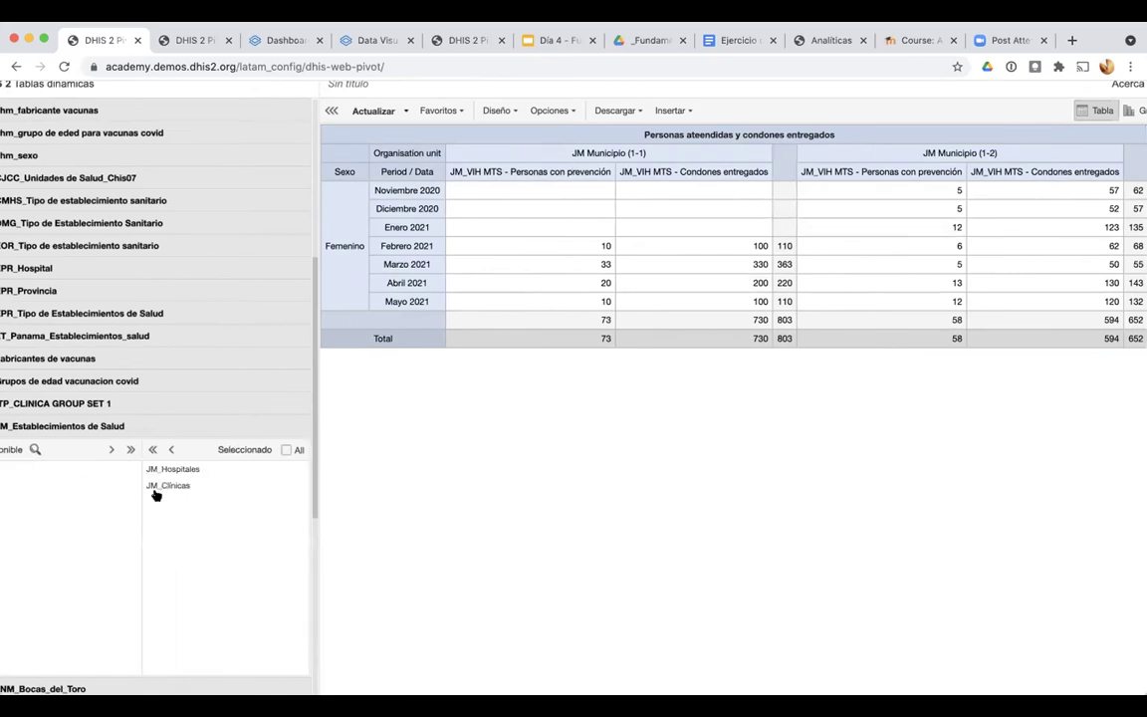
scroll(670, 162, "down", 2)
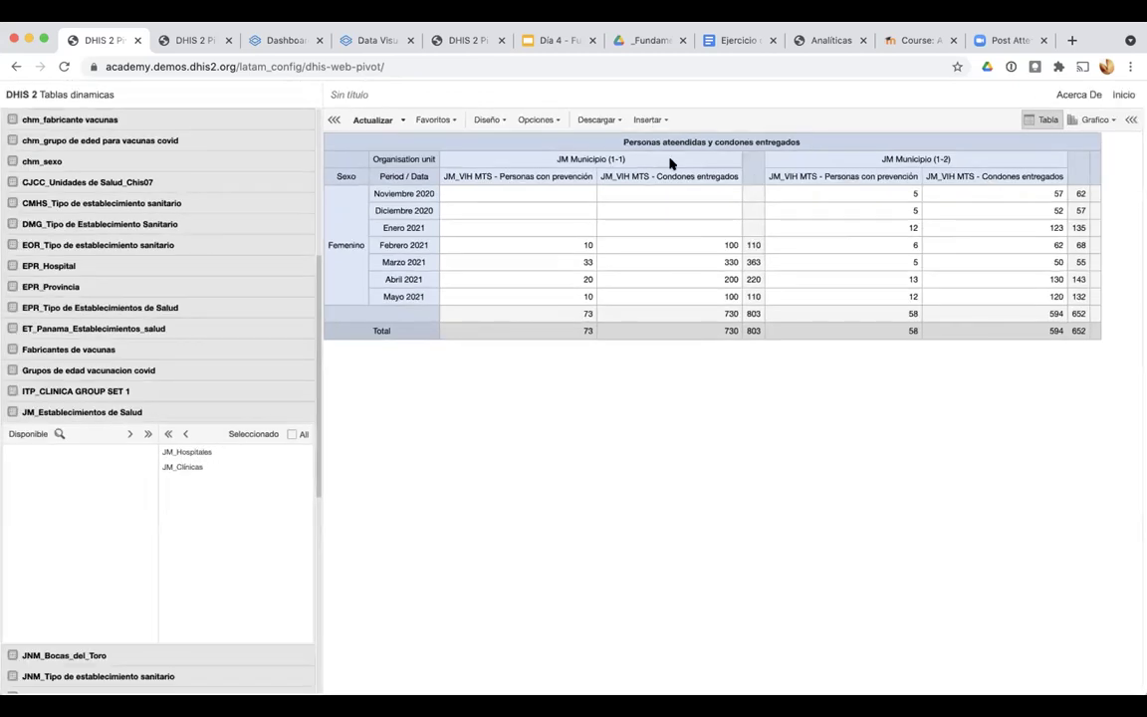
Swap JM_Establecimientos de Salud into the first column dimension and Organisation units into the report filter, and update the table
left_click(488, 120)
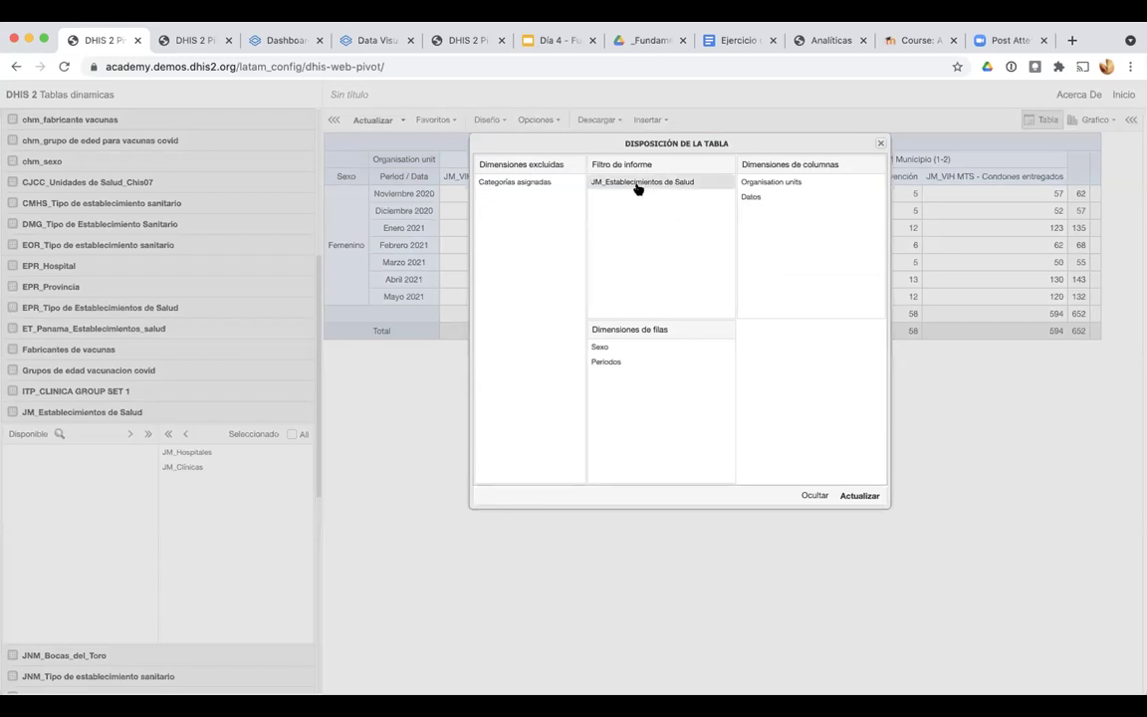
mouse_move(642, 183)
left_mouse_down()
mouse_move(789, 189)
mouse_move(654, 184)
left_mouse_up()
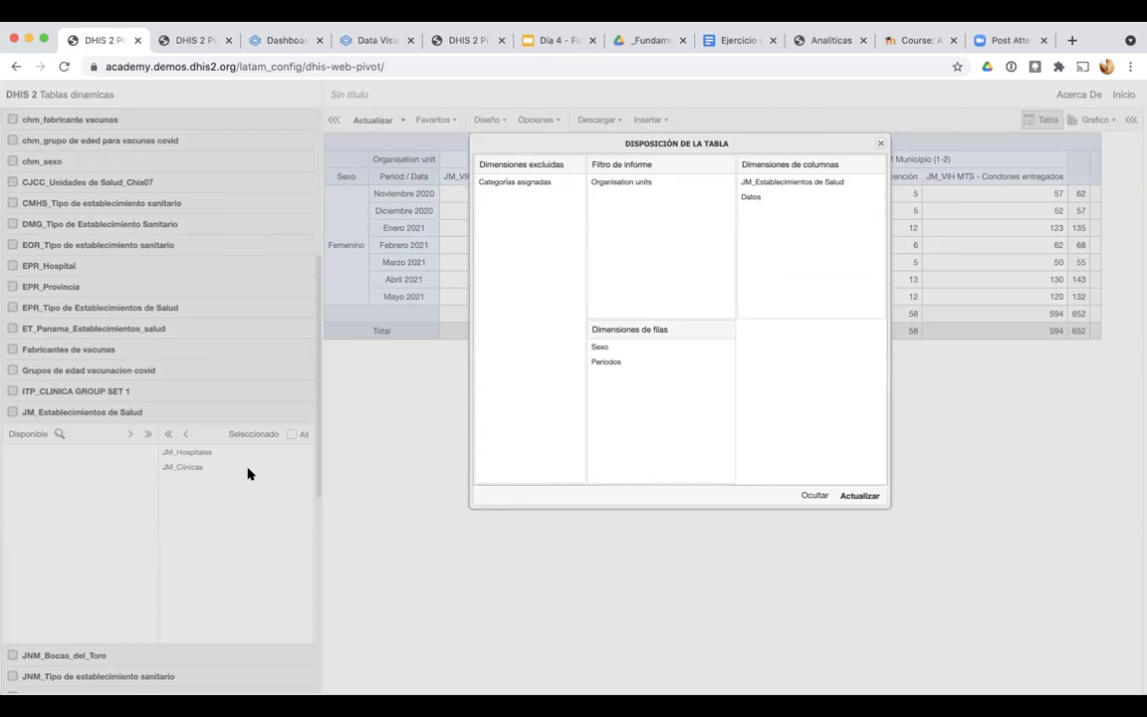
left_click(859, 496)
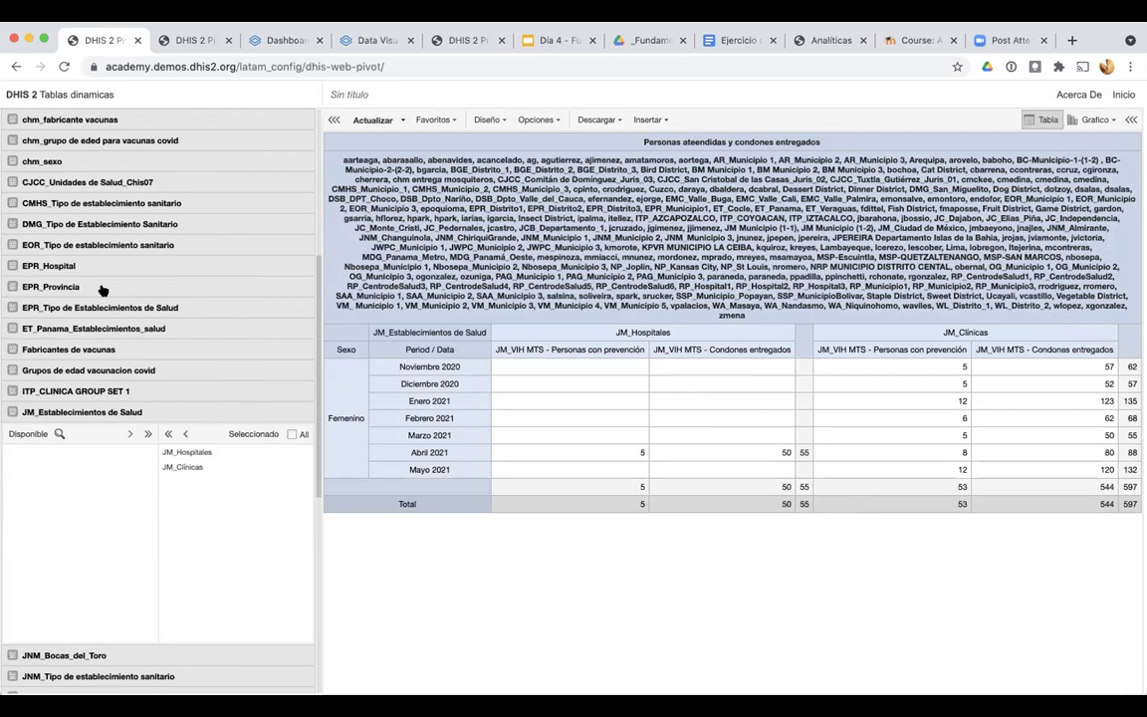
Switch the organisation unit selection mode from levels to individual units, with Trainingland selected, and update and review the table
scroll(103, 288, "up", 8)
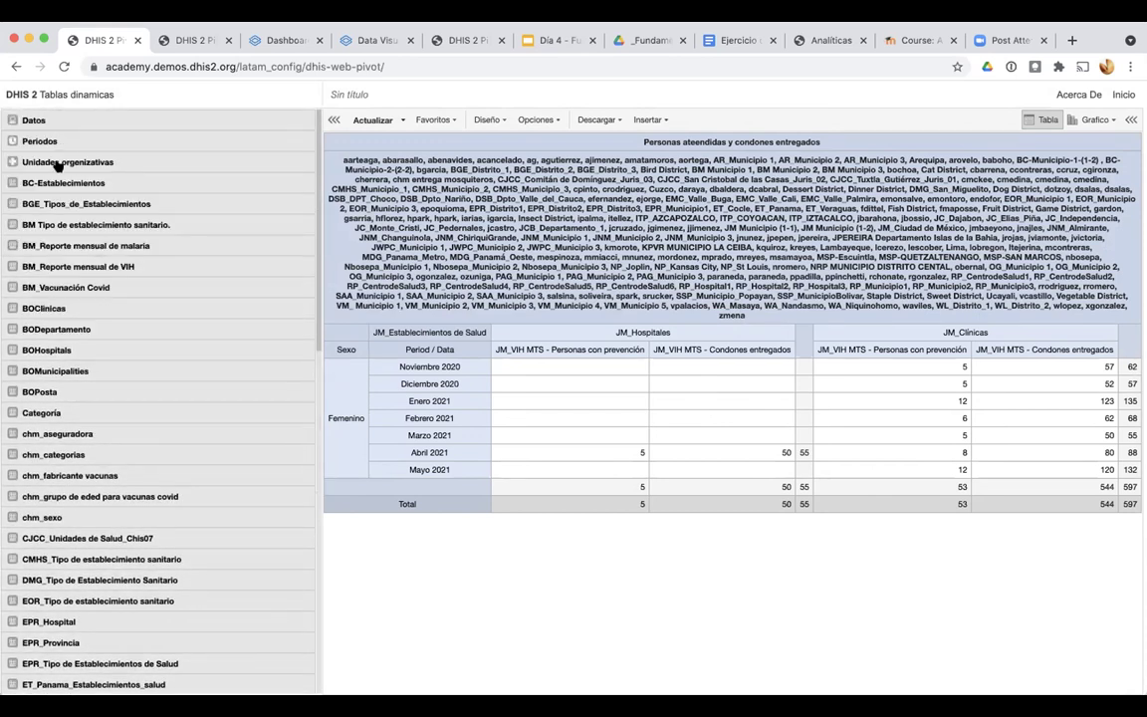
left_click(58, 163)
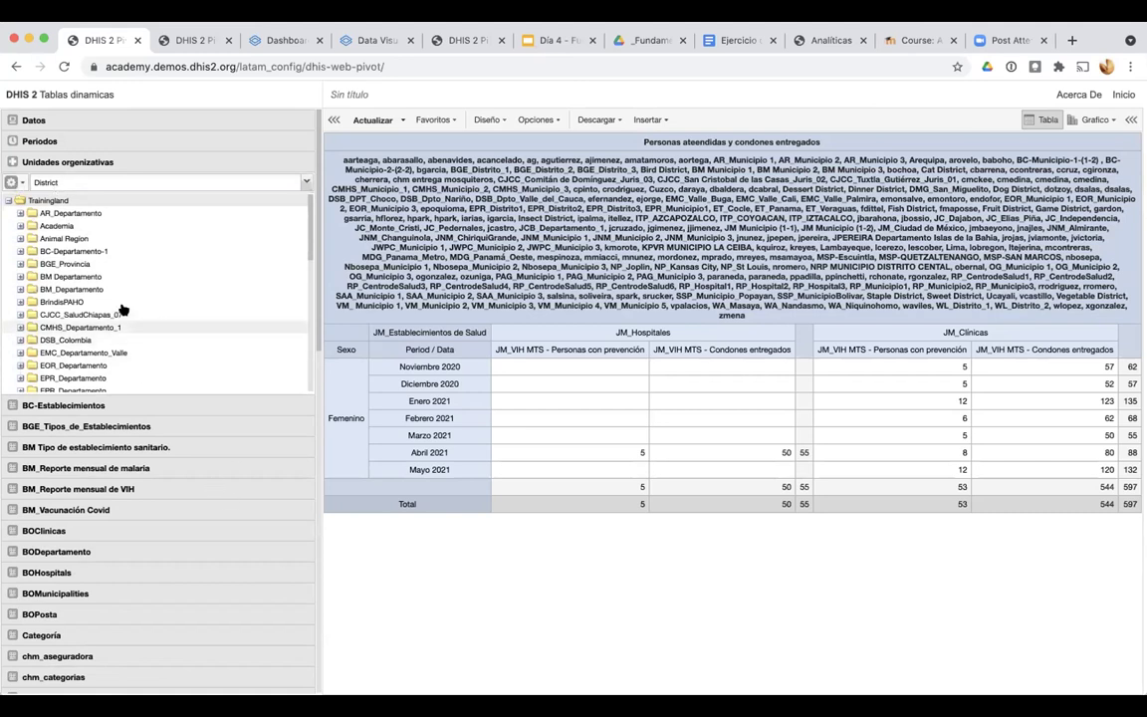
left_click(22, 186)
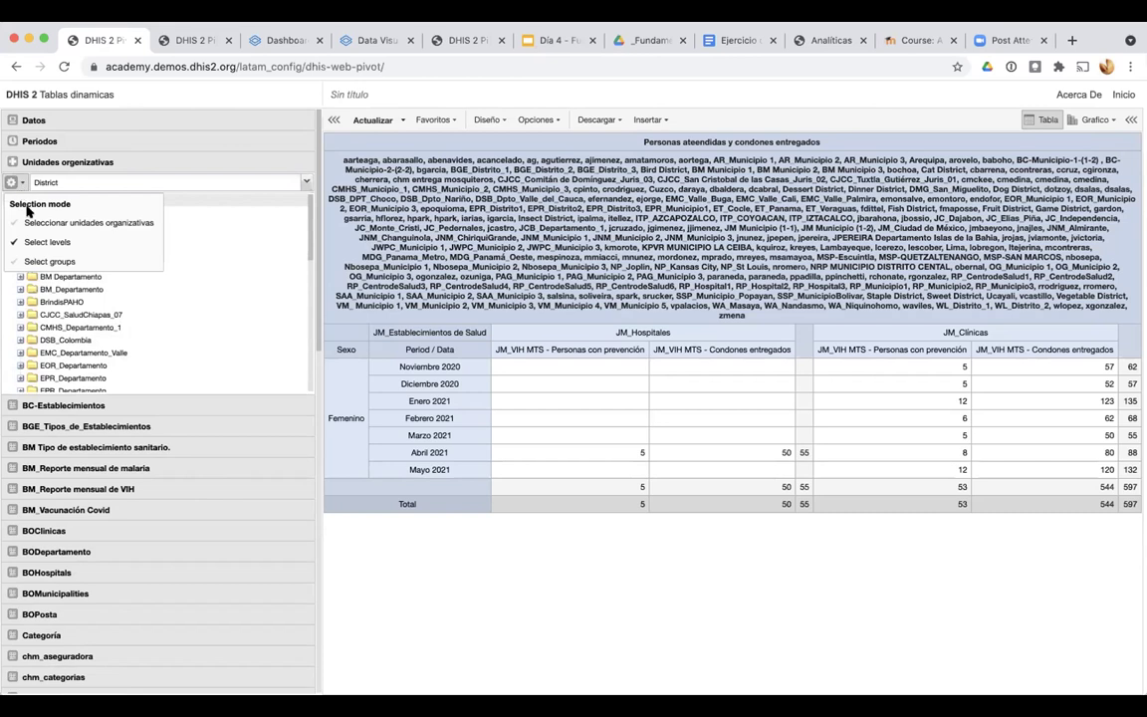
left_click(26, 224)
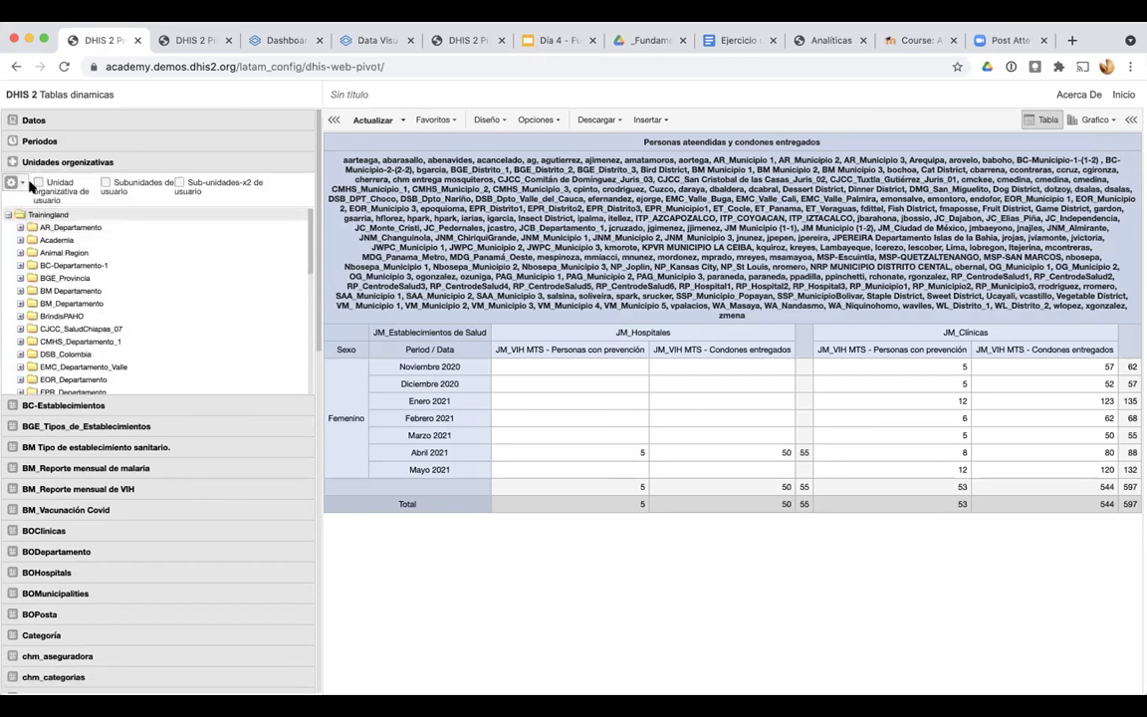
left_click(372, 120)
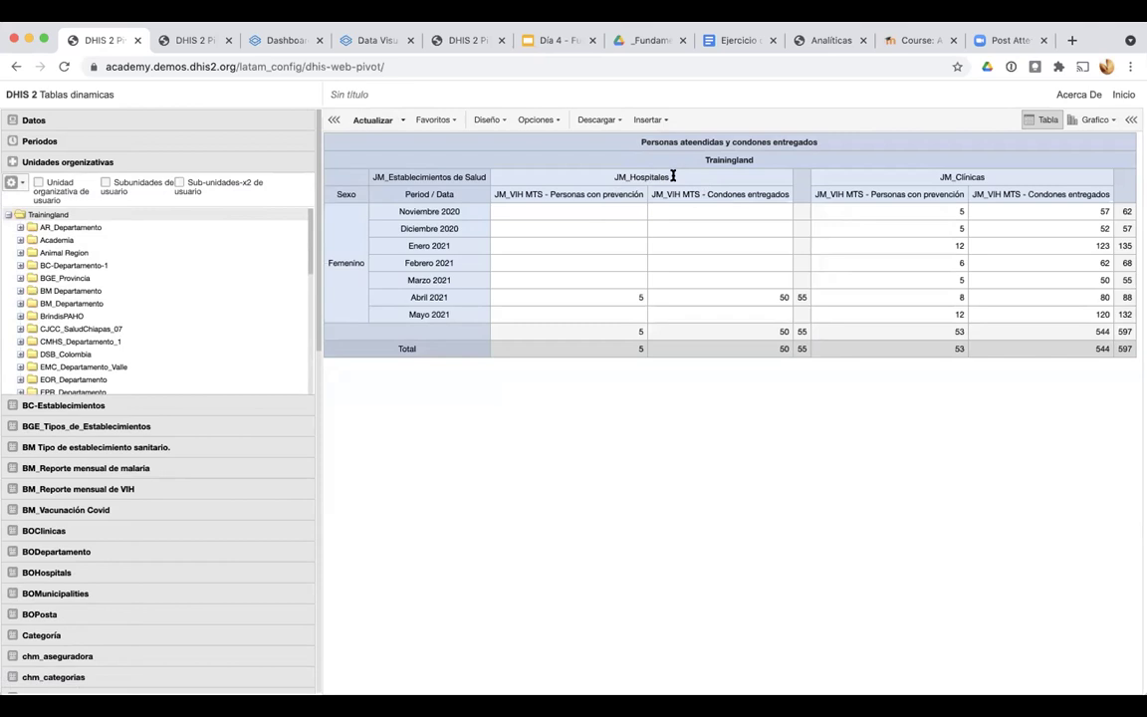
scroll(628, 182, "up", 5)
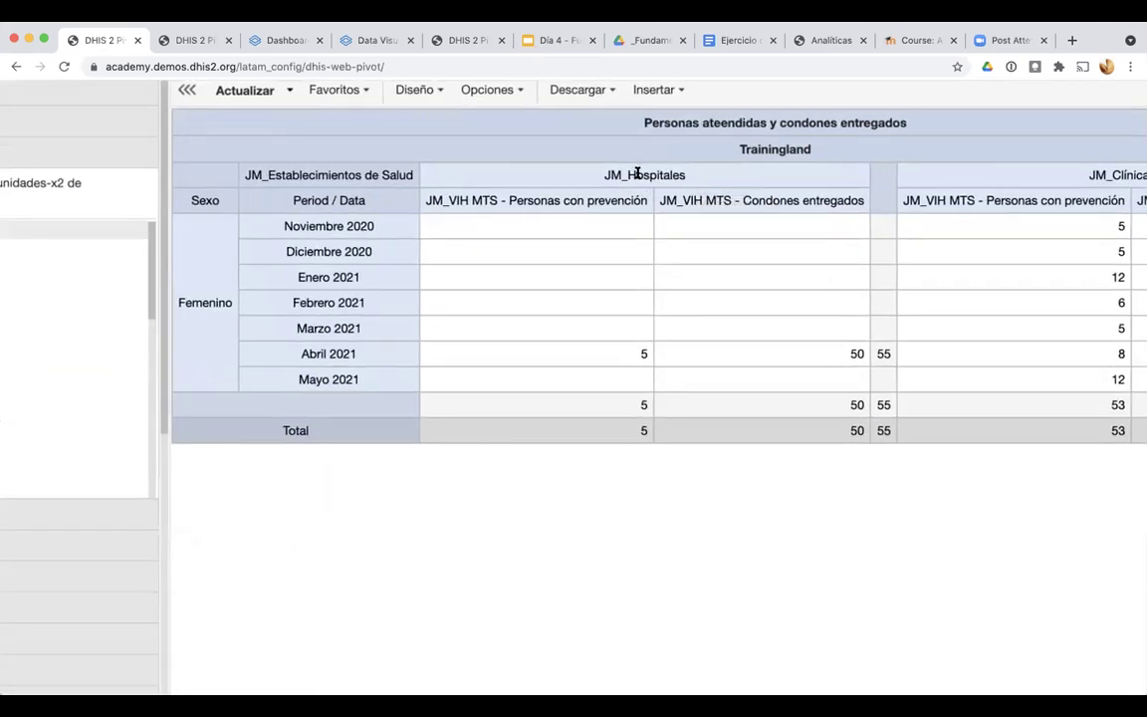
scroll(637, 175, "right", 4)
scroll(910, 190, "down", 5)
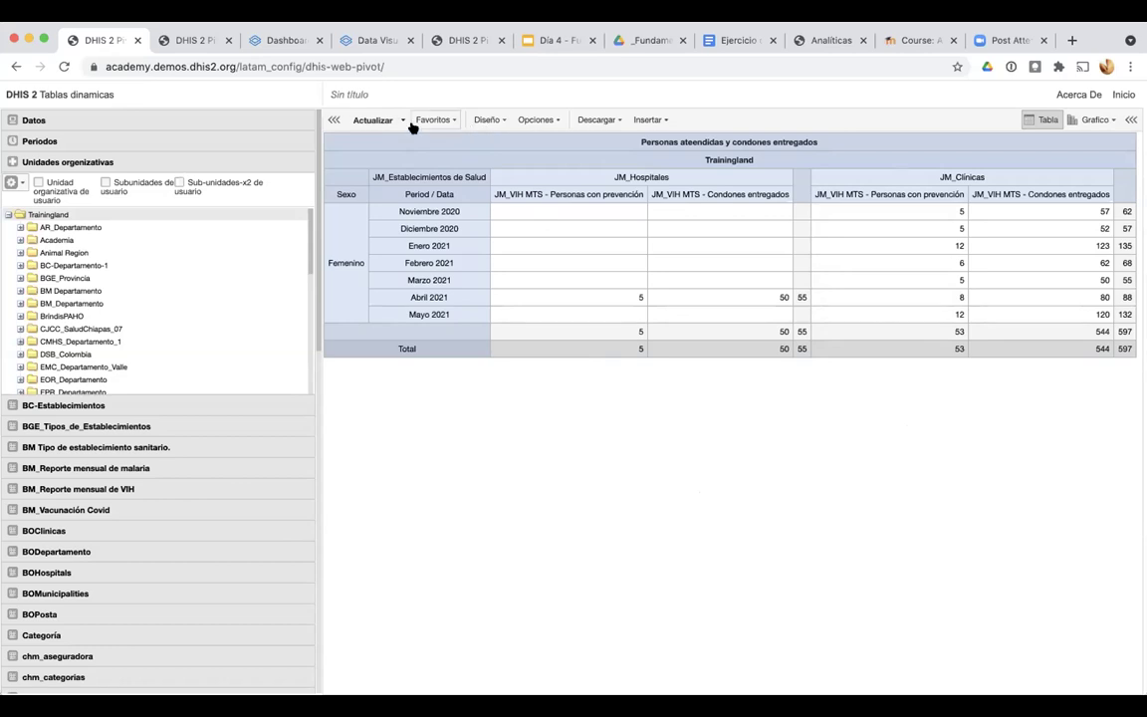
Start saving the table as a favourite, beginning its name with "JM_Informe de prevención de VIH -"
scroll(387, 147, "up", 3)
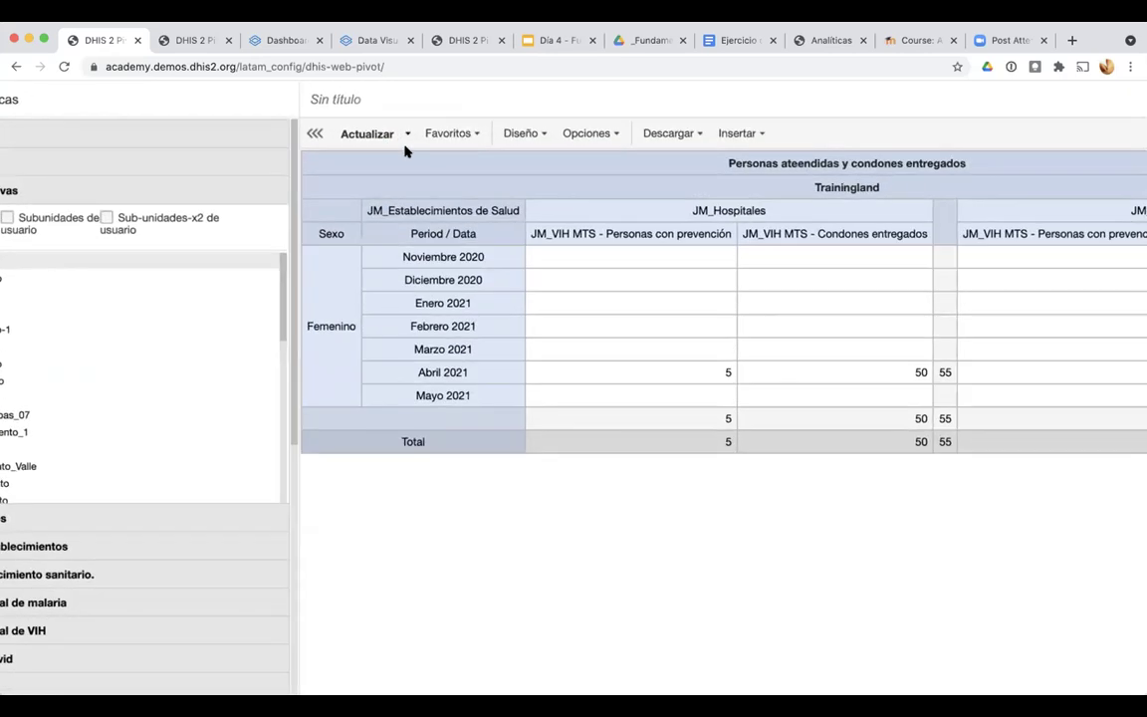
left_click(475, 138)
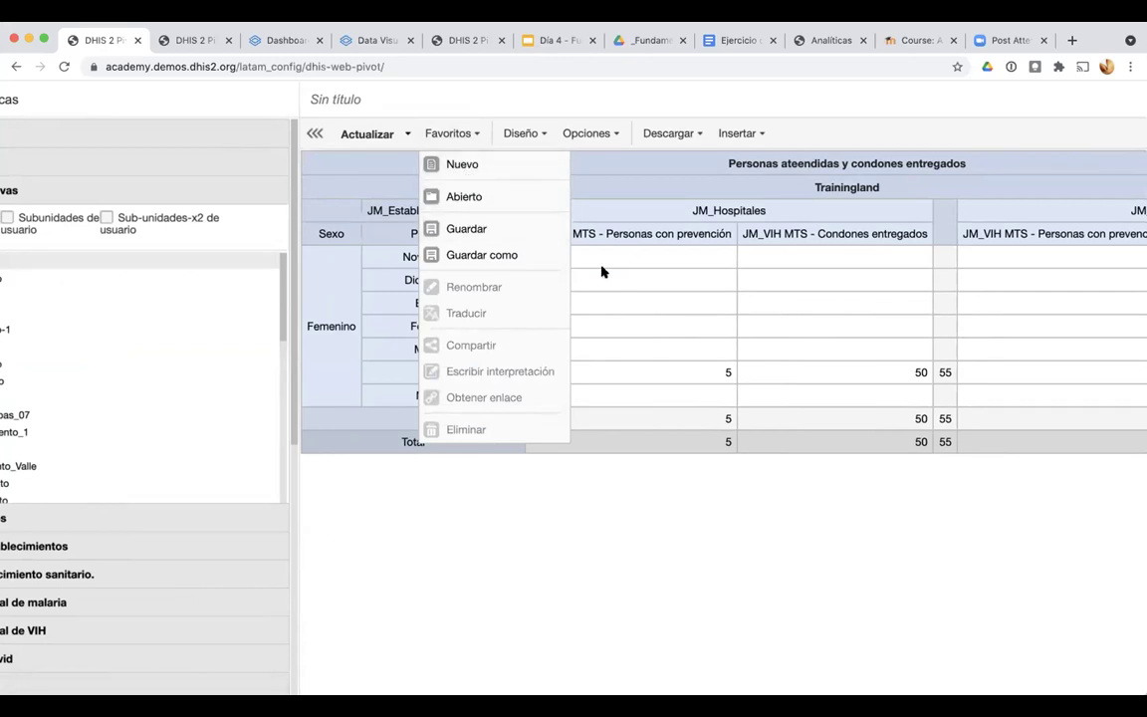
left_click(479, 233)
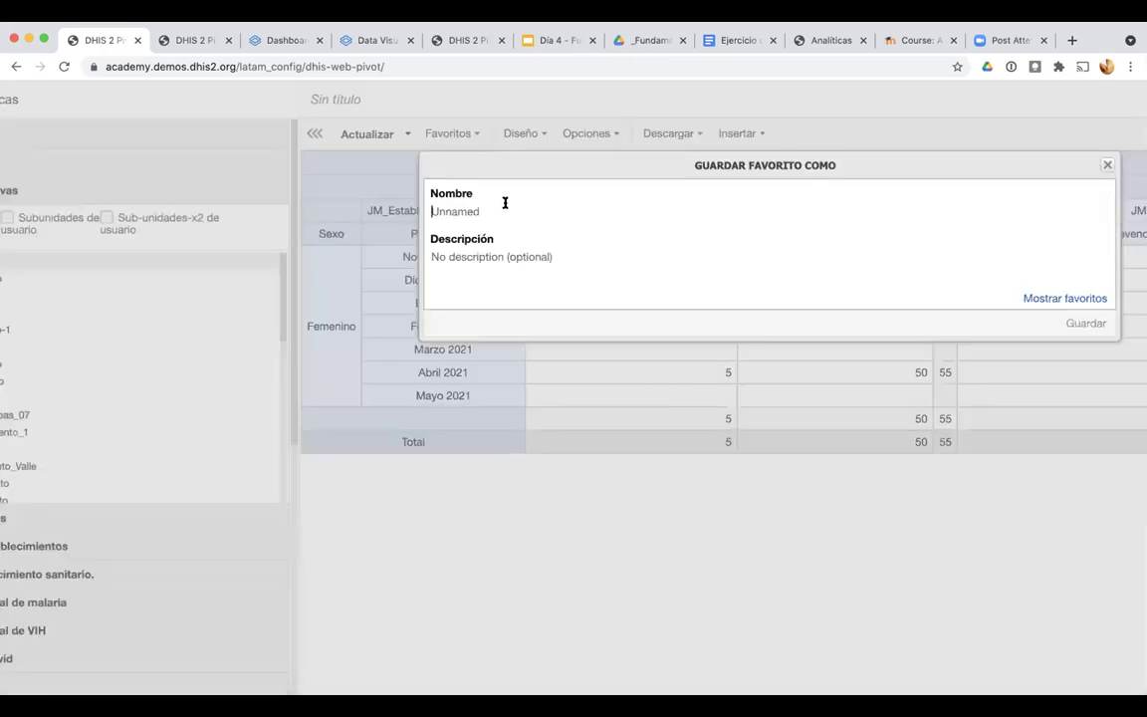
type("JM")
type(" -")
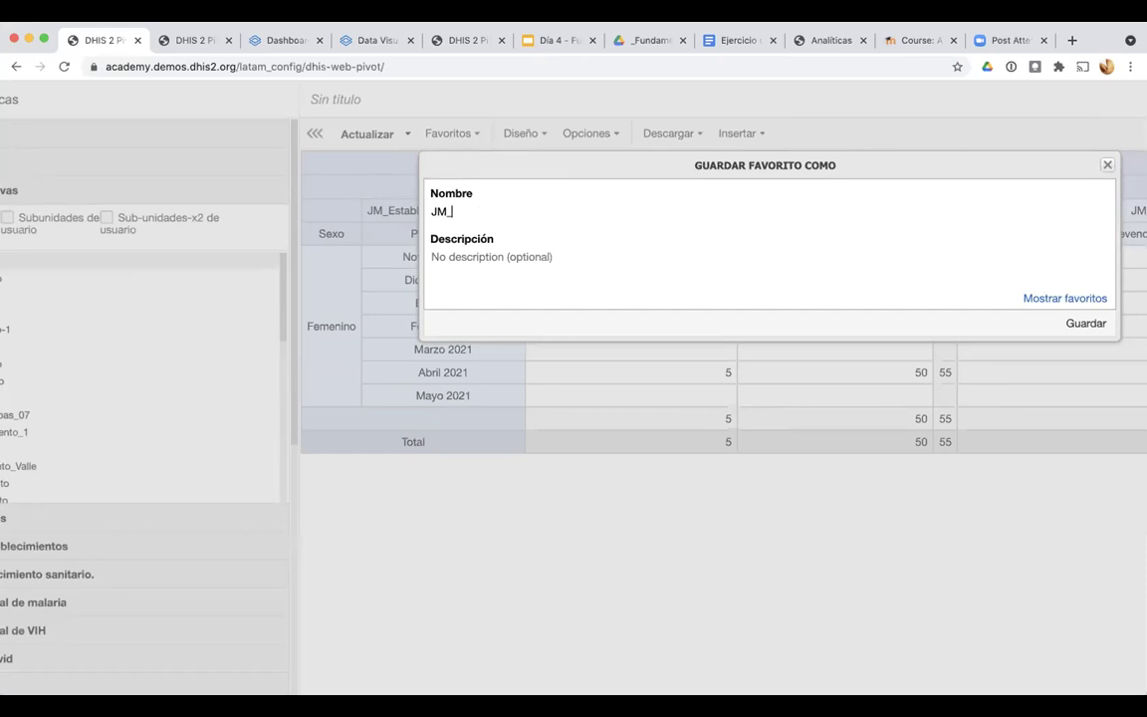
type("Infome de prev")
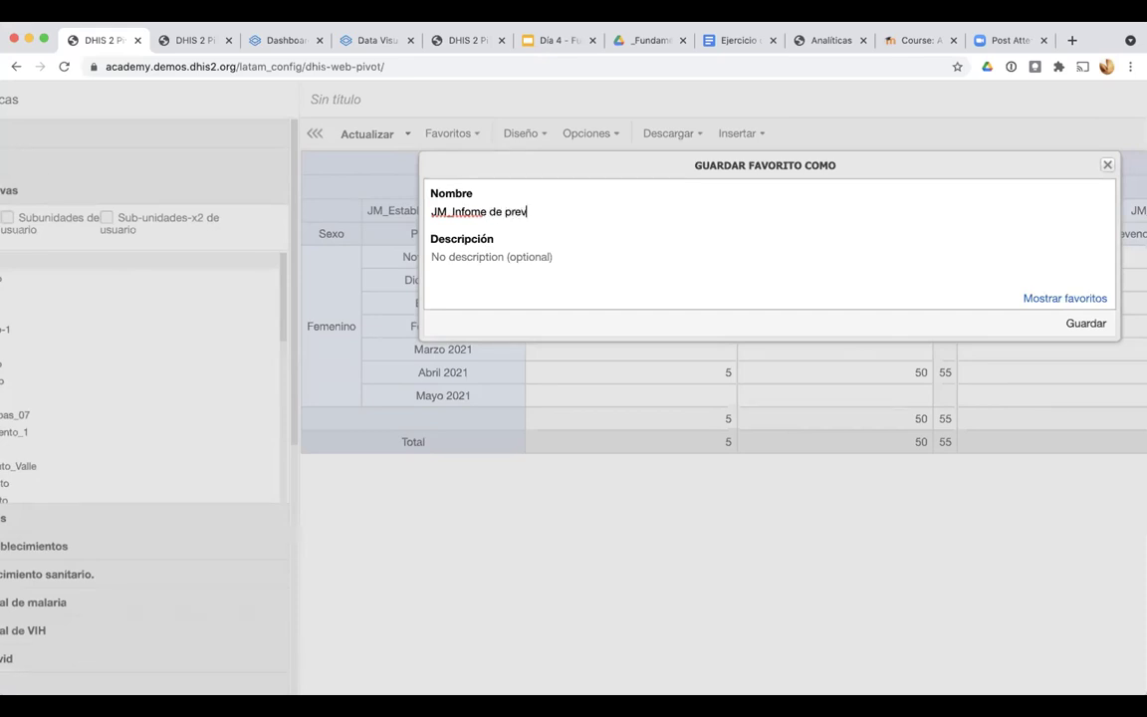
type("ención de VIH -")
left_click(473, 212)
type("r")
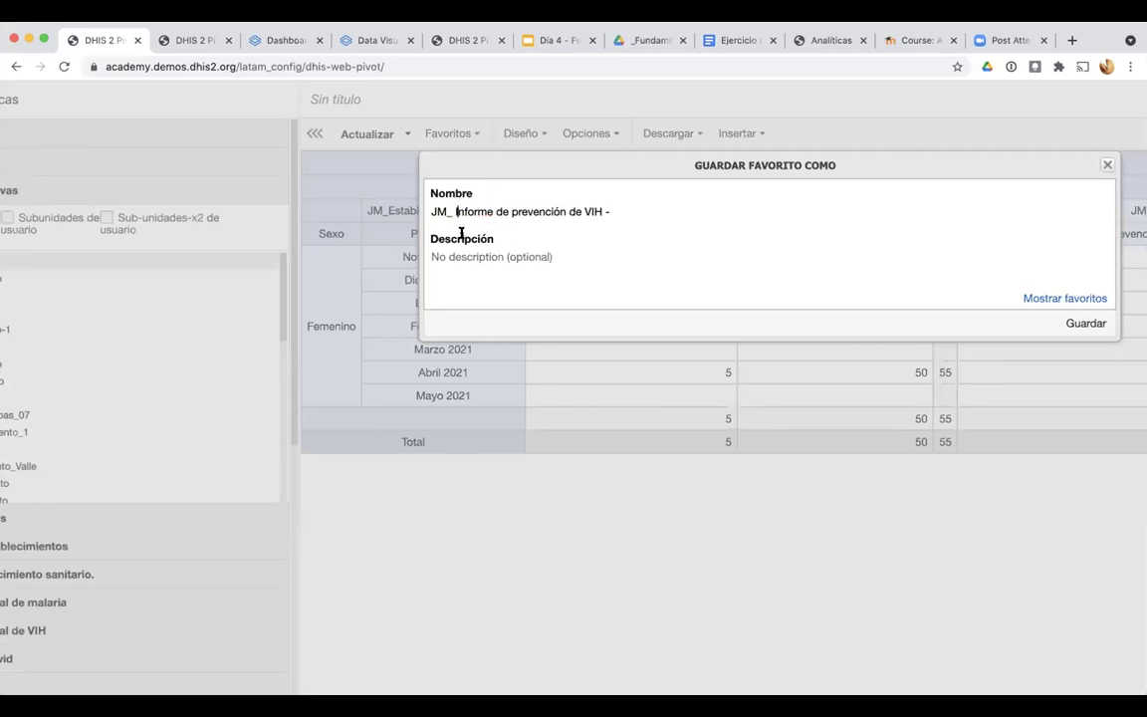
key("BackSpace")
left_click(607, 212)
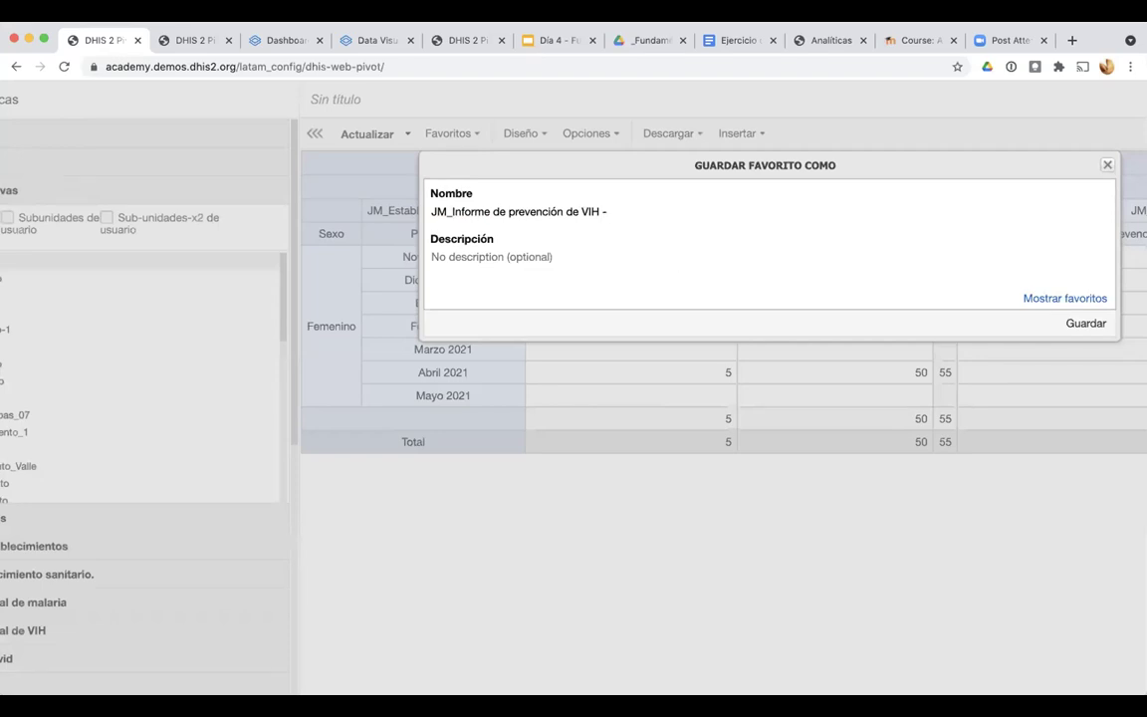
Complete the favourite's name with "últimos 6 meses - Hospitales y Clínicas" and save it without a description
type("últimos 6 meses")
type("- Ho")
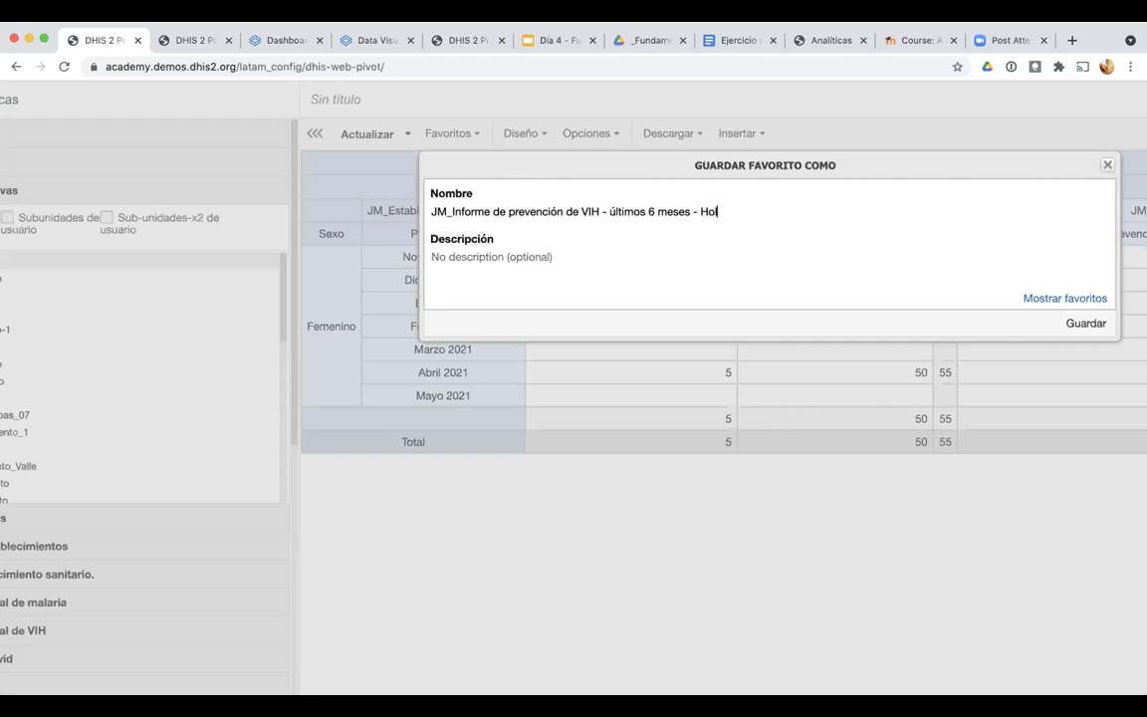
type("pspitales y")
left_click(721, 212)
key("BackSpace")
left_click(762, 212)
type("Clínicas")
left_click(677, 262)
left_click(1081, 325)
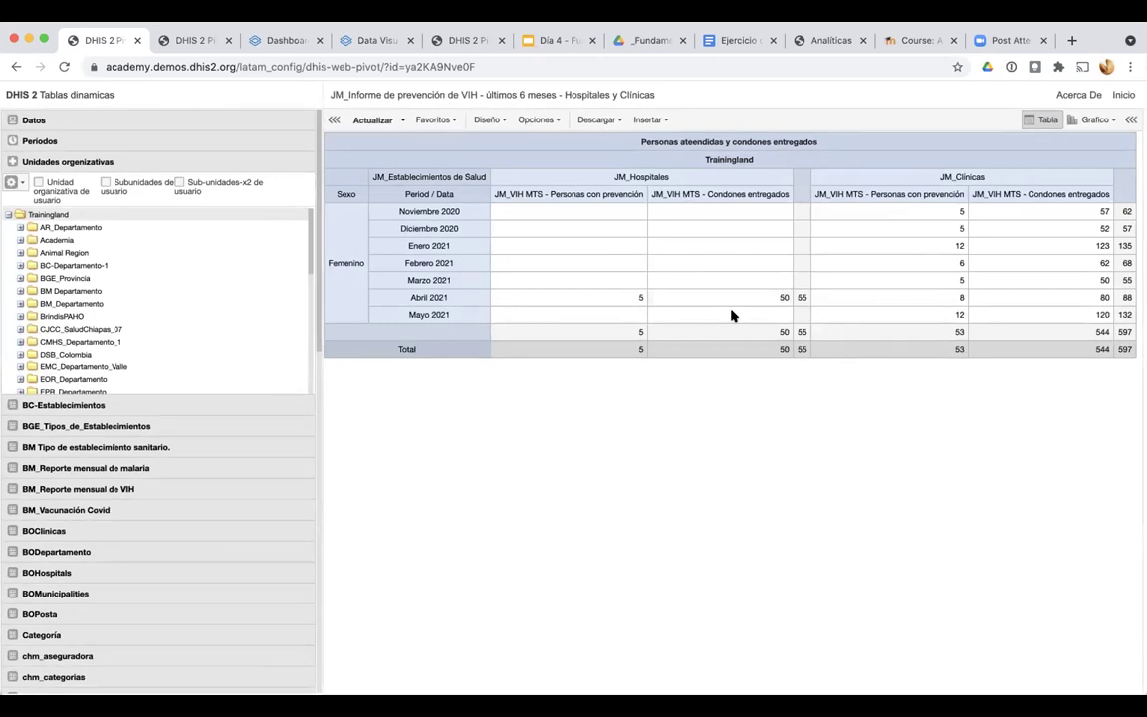
Go to the dashboards and create a new dashboard titled "JM - Prevención de VIH"
left_click(1121, 97)
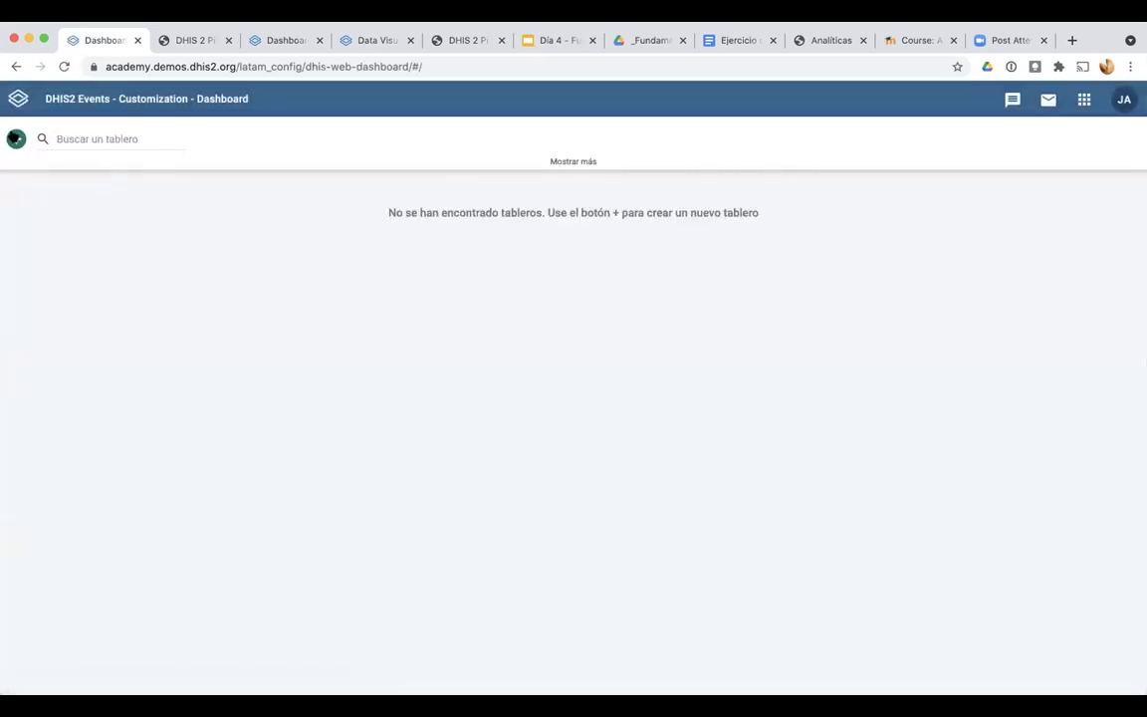
left_click(16, 139)
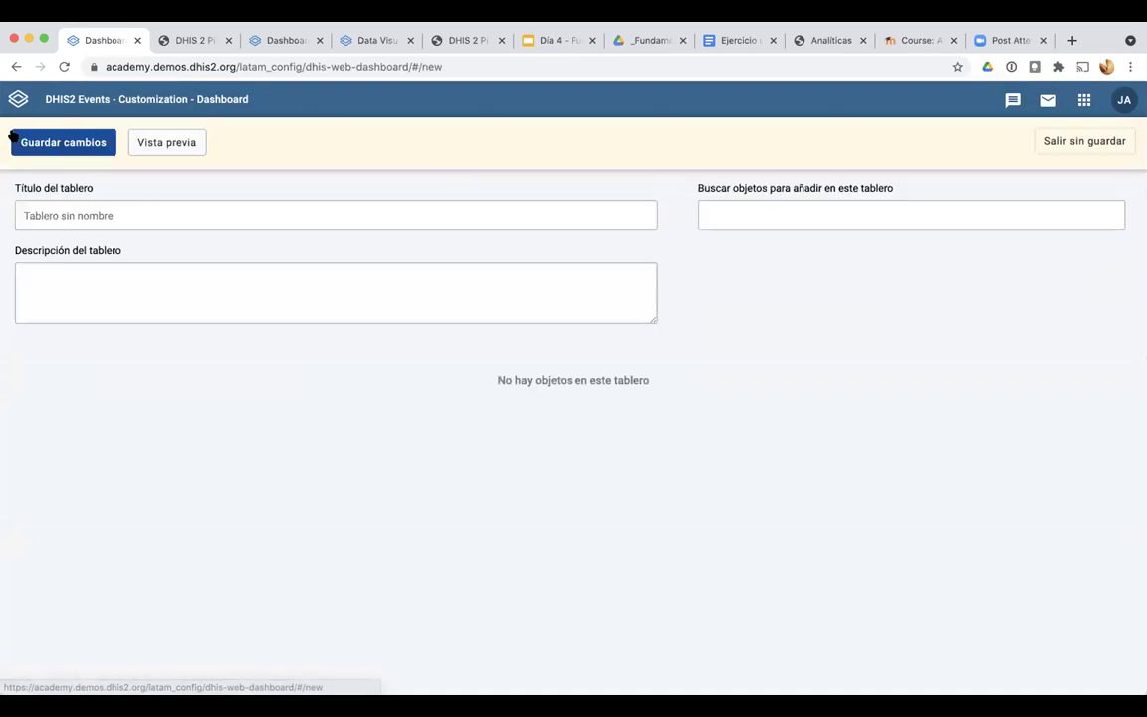
left_click(97, 214)
type("JM -")
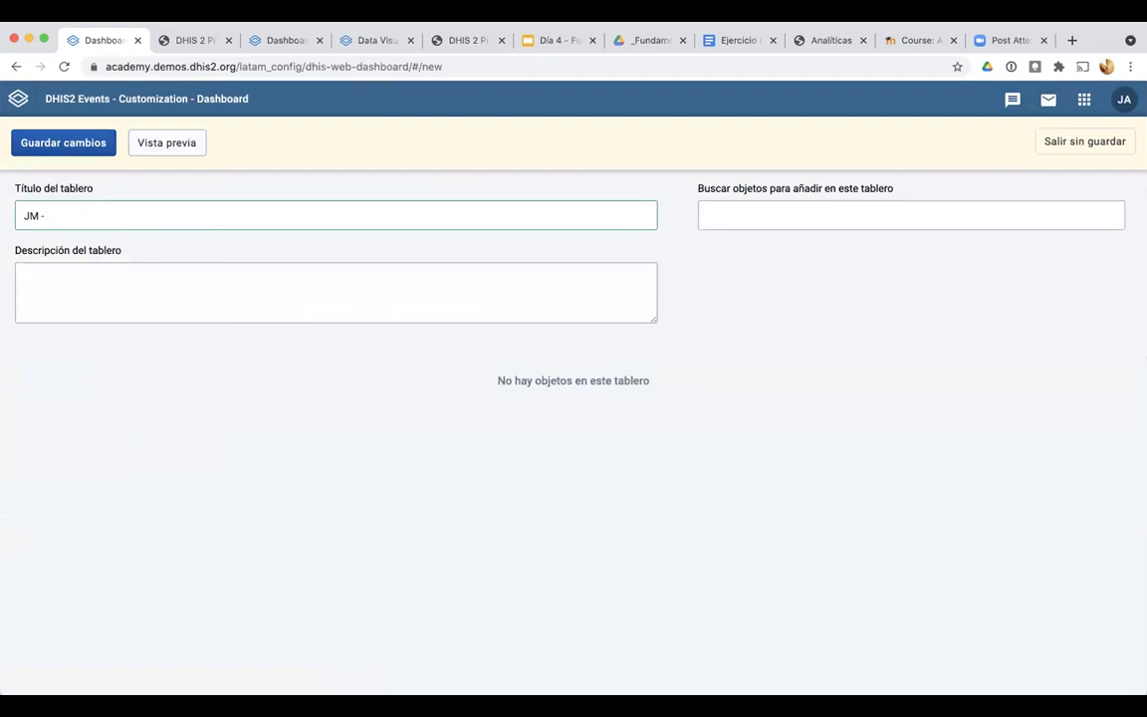
type(" Prevención de VIH")
Add the JM_Informe de prevención de VIH - últimos 6 meses - Hospitales y Clínicas table to the dashboard
left_click(728, 213)
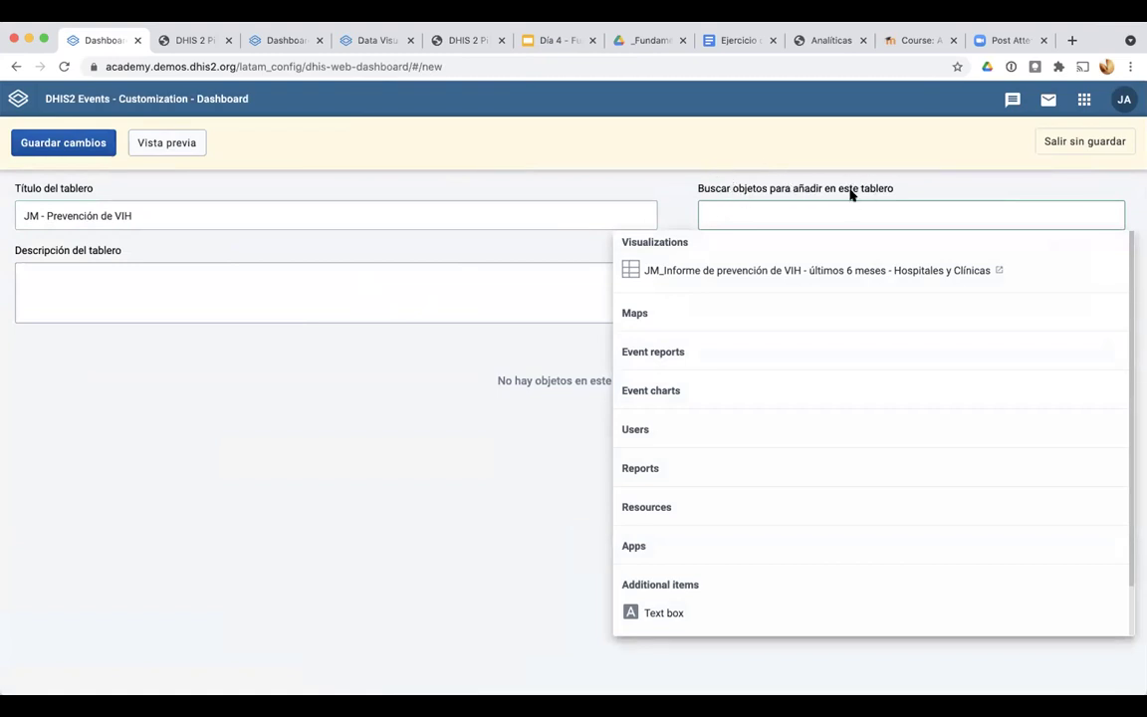
mouse_move(719, 276)
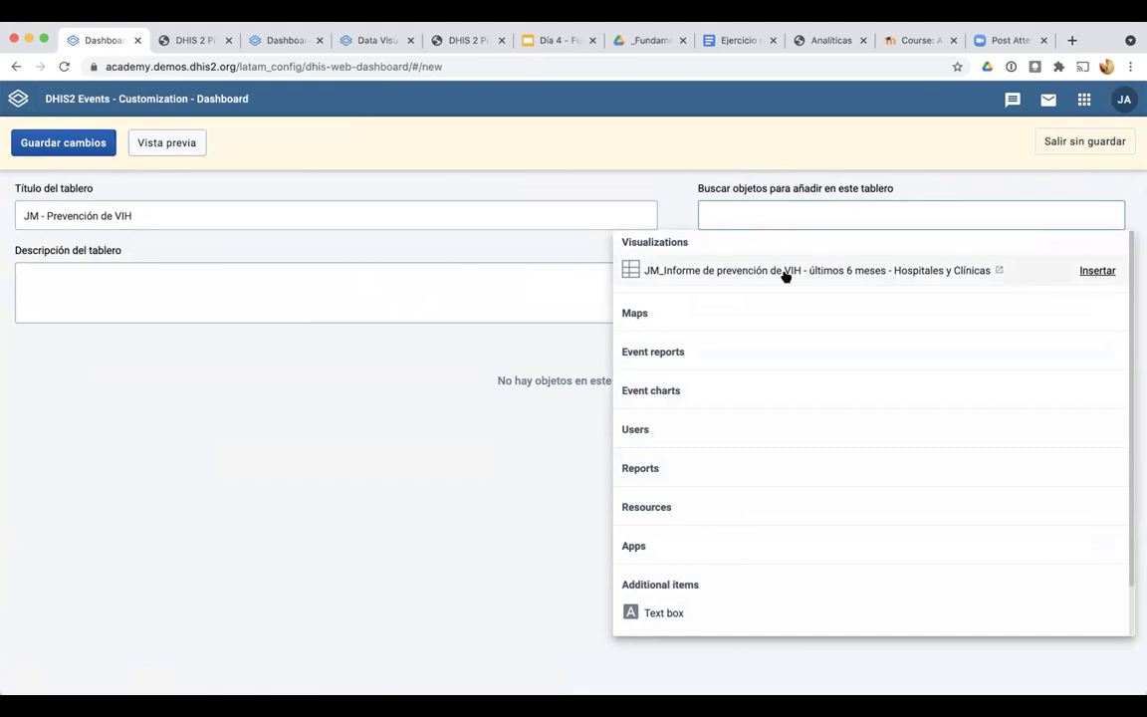
left_click(1096, 273)
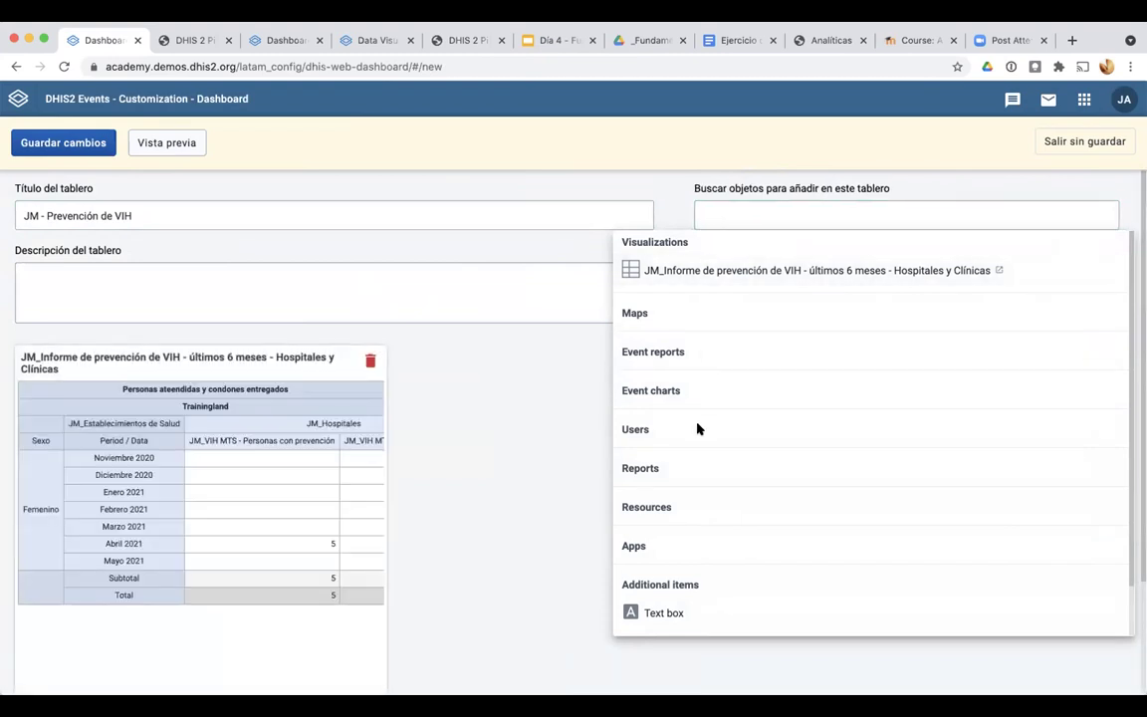
left_click(476, 425)
Widen the pivot table item until all its columns fit, and save the dashboard
scroll(481, 583, "down", 2)
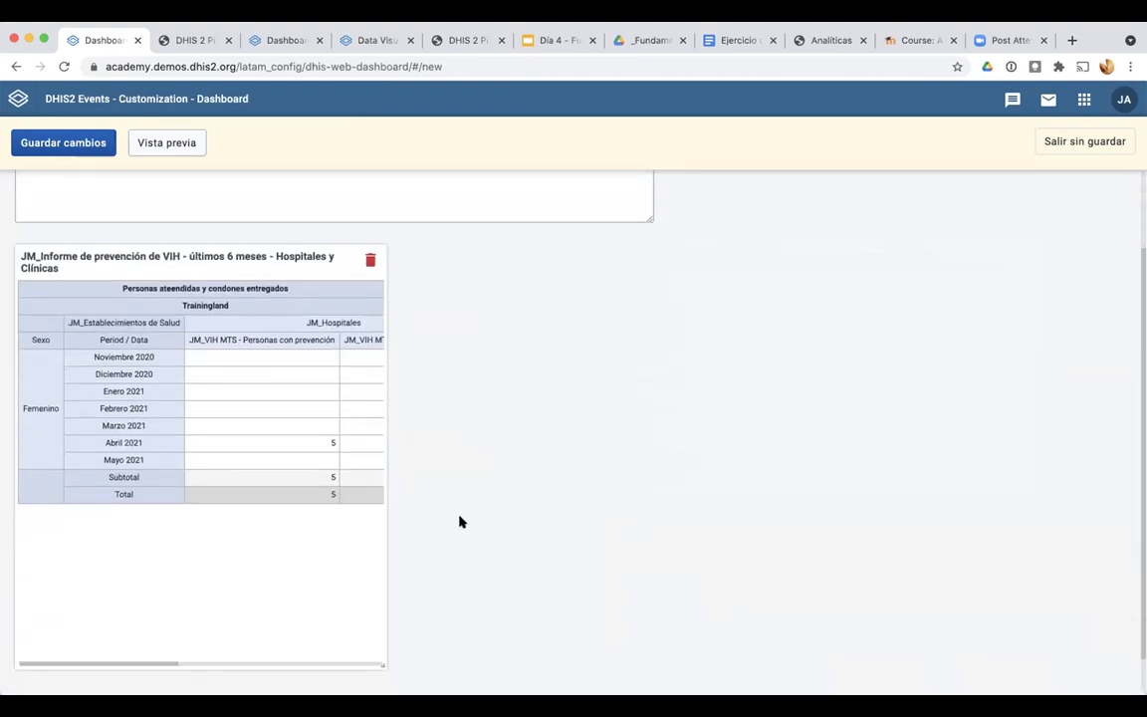
left_click_drag(389, 656, 874, 617)
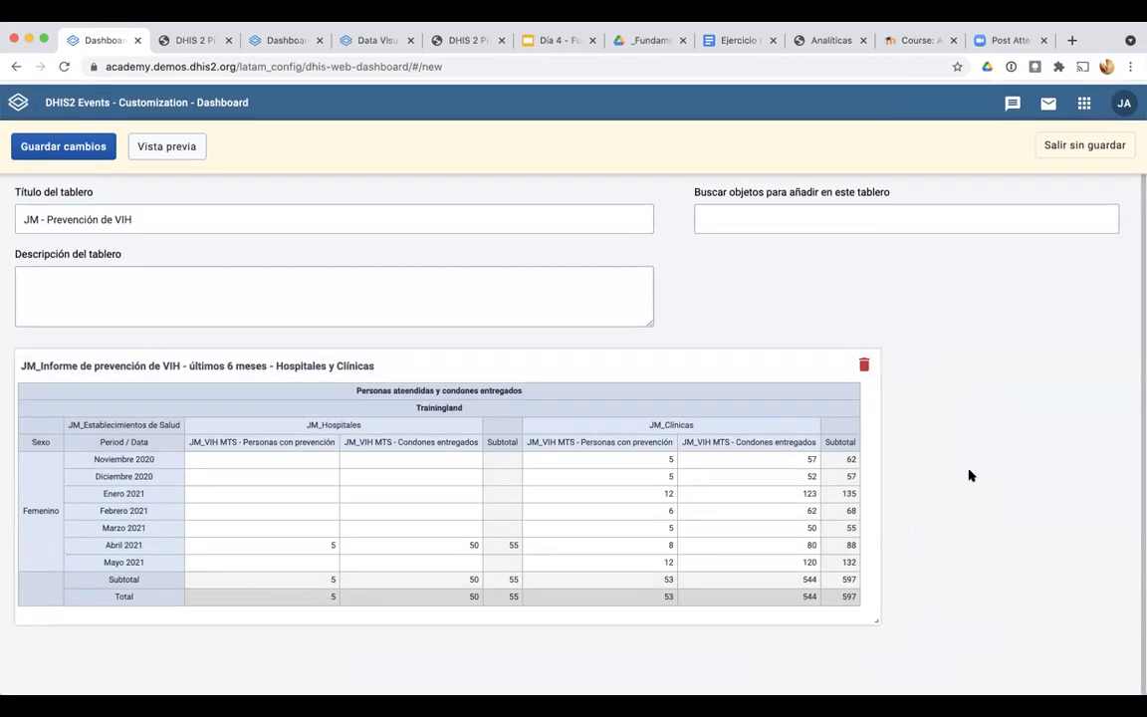
left_click(87, 147)
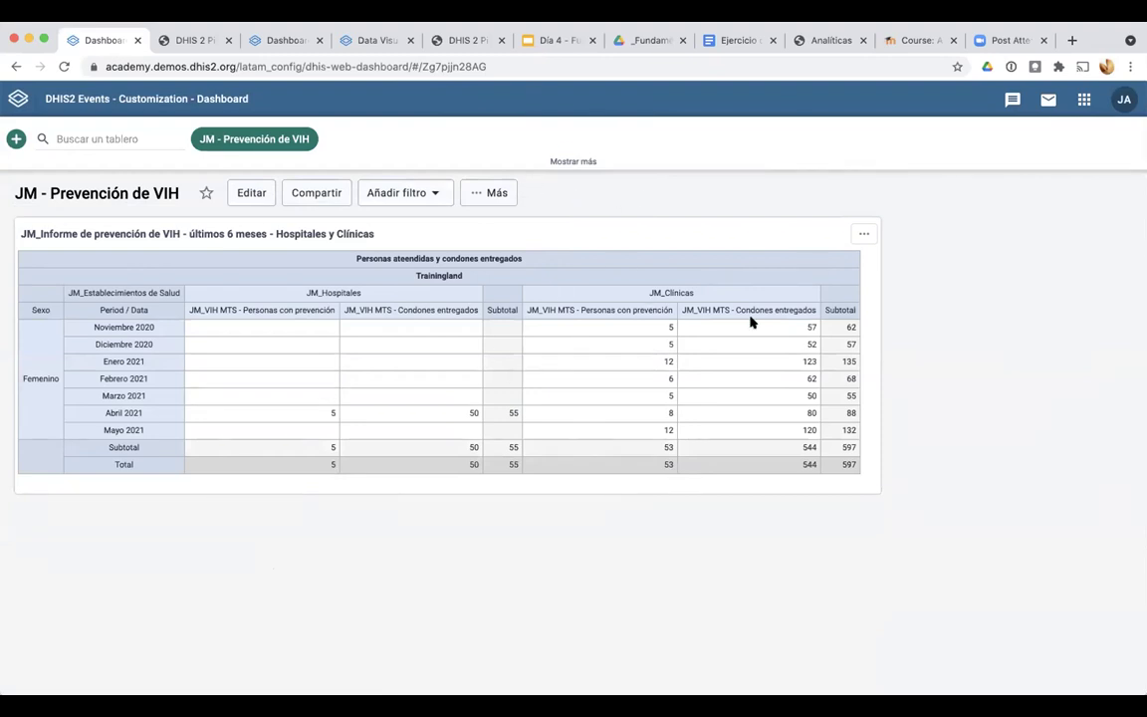
Review the chart task in the Ejercicio día 4 document and its reference chart in Data Visualizer
left_click(1084, 98)
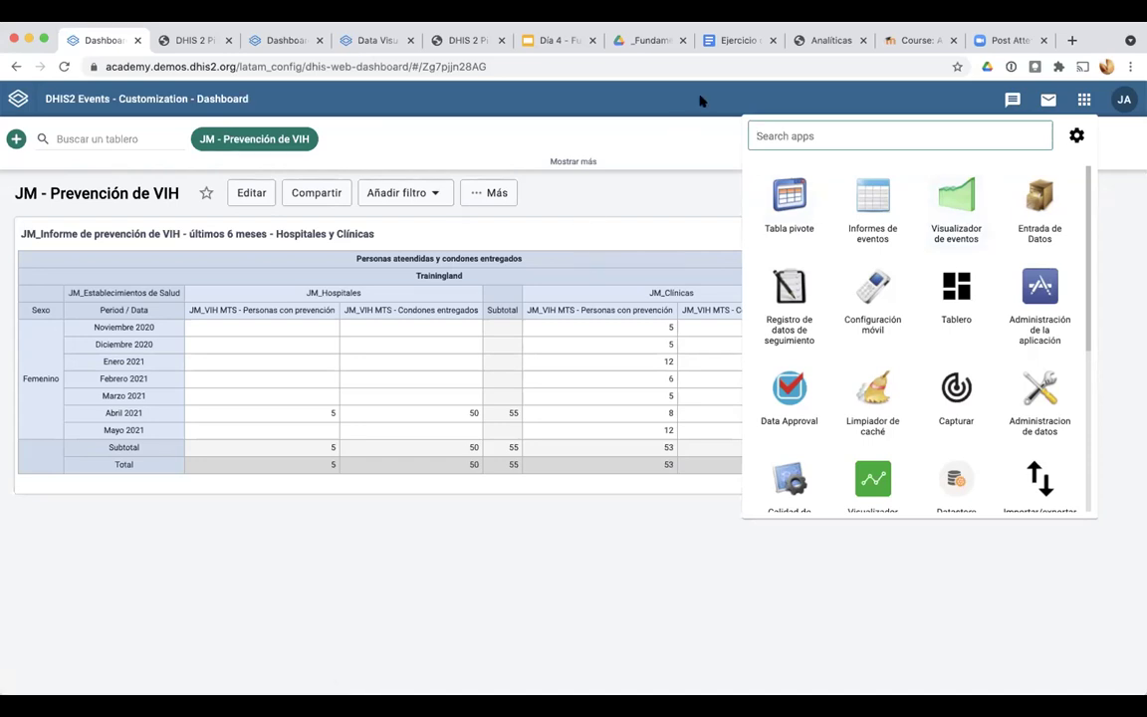
left_click(721, 43)
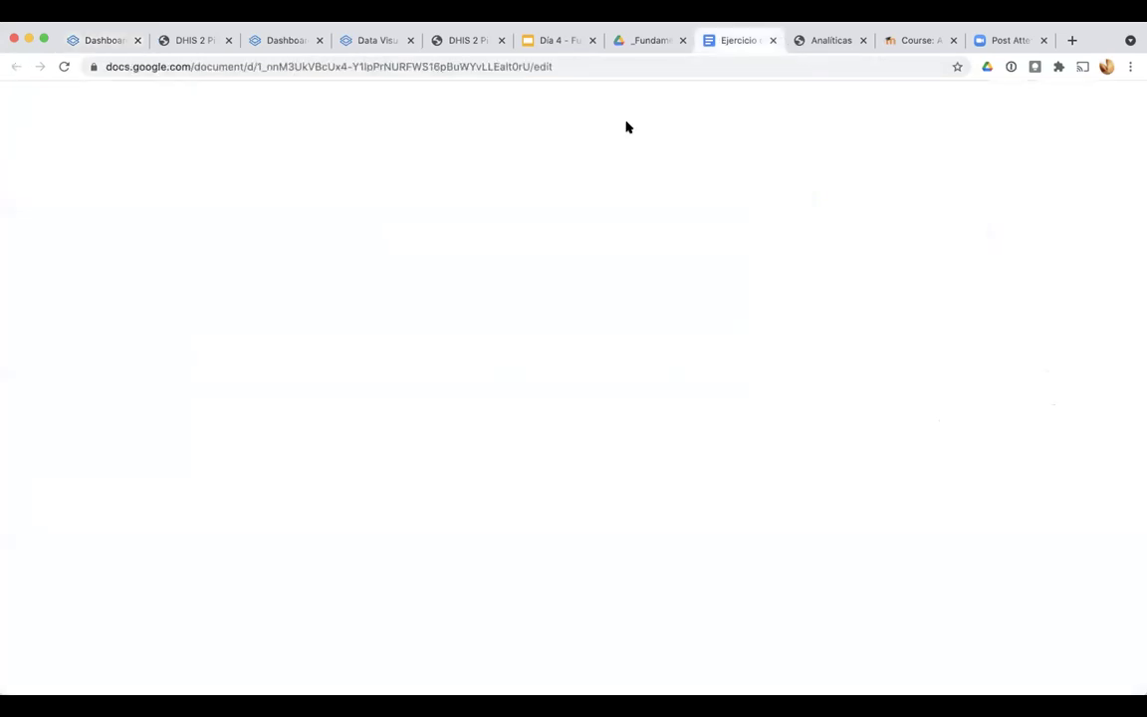
scroll(628, 261, "up", 10)
scroll(628, 261, "up", 2)
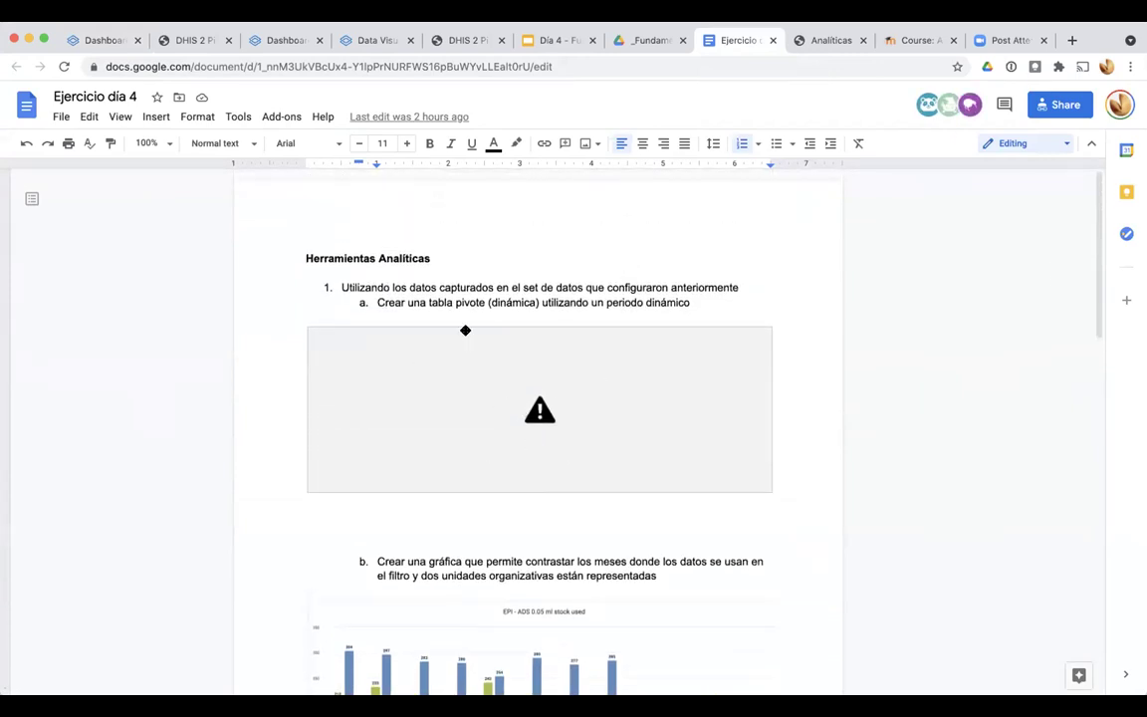
key("super+r")
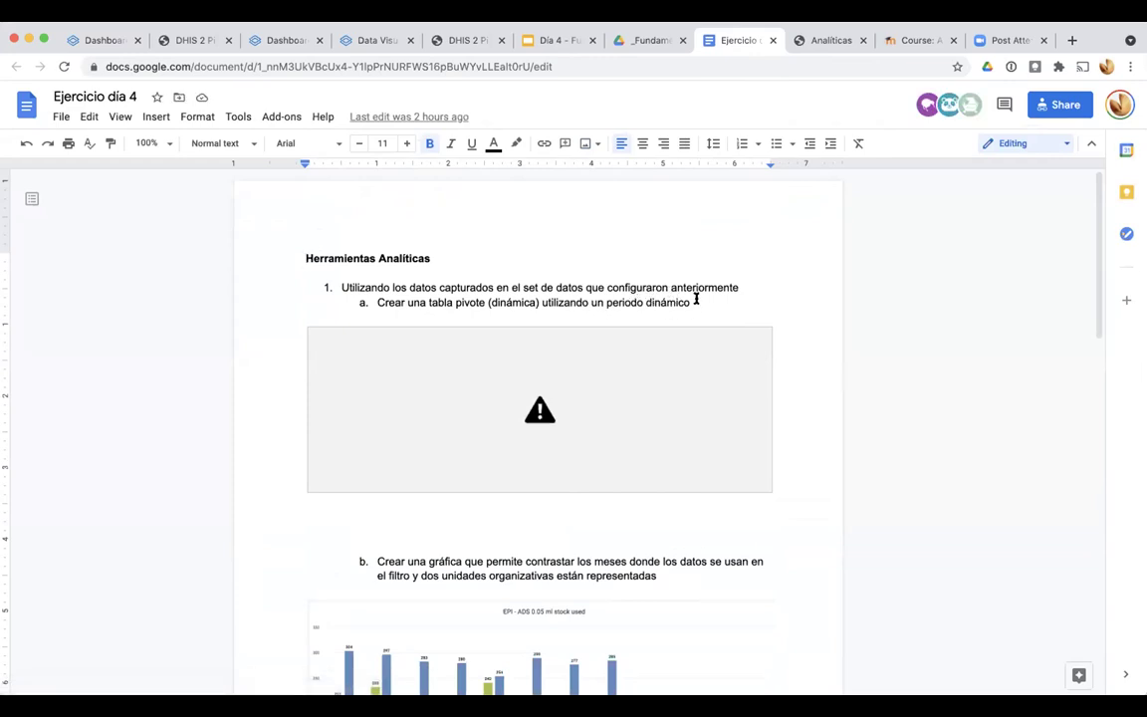
scroll(677, 326, "down", 2)
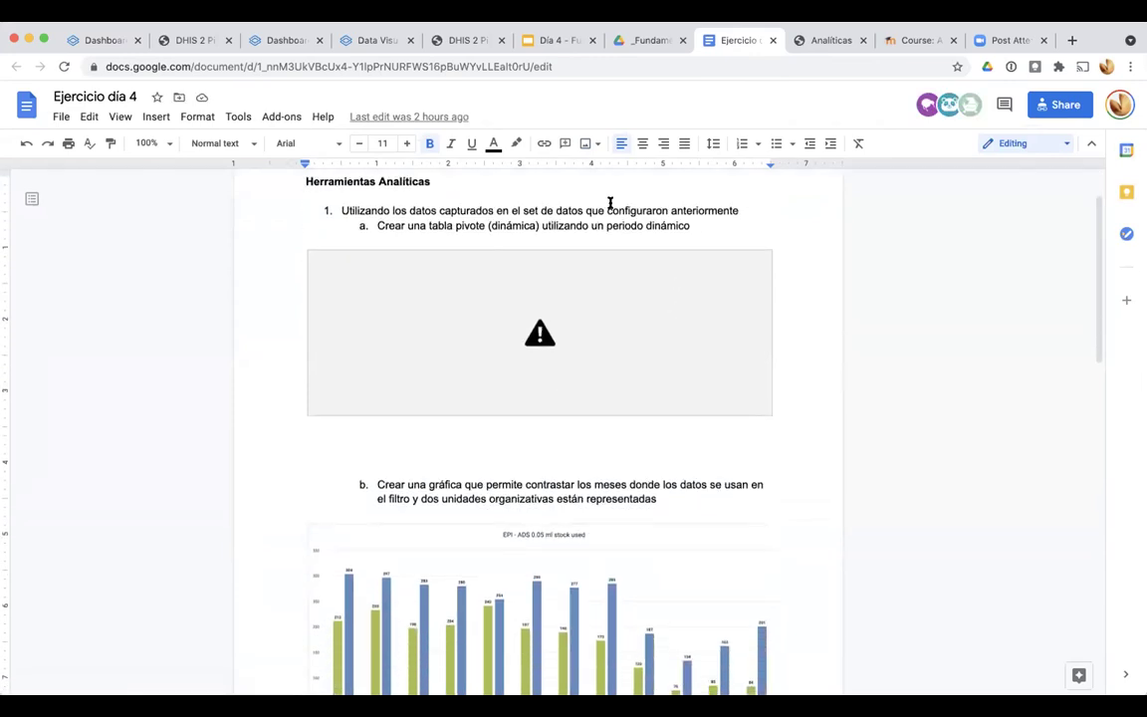
scroll(637, 435, "down", 3)
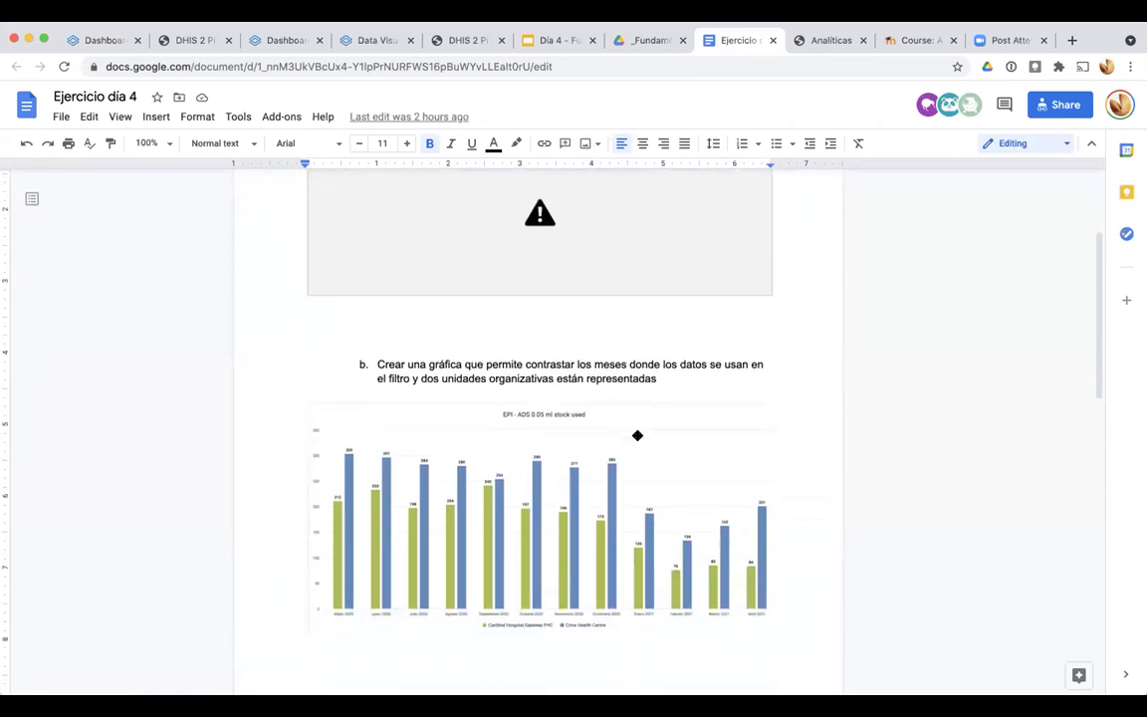
scroll(396, 410, "down", 1)
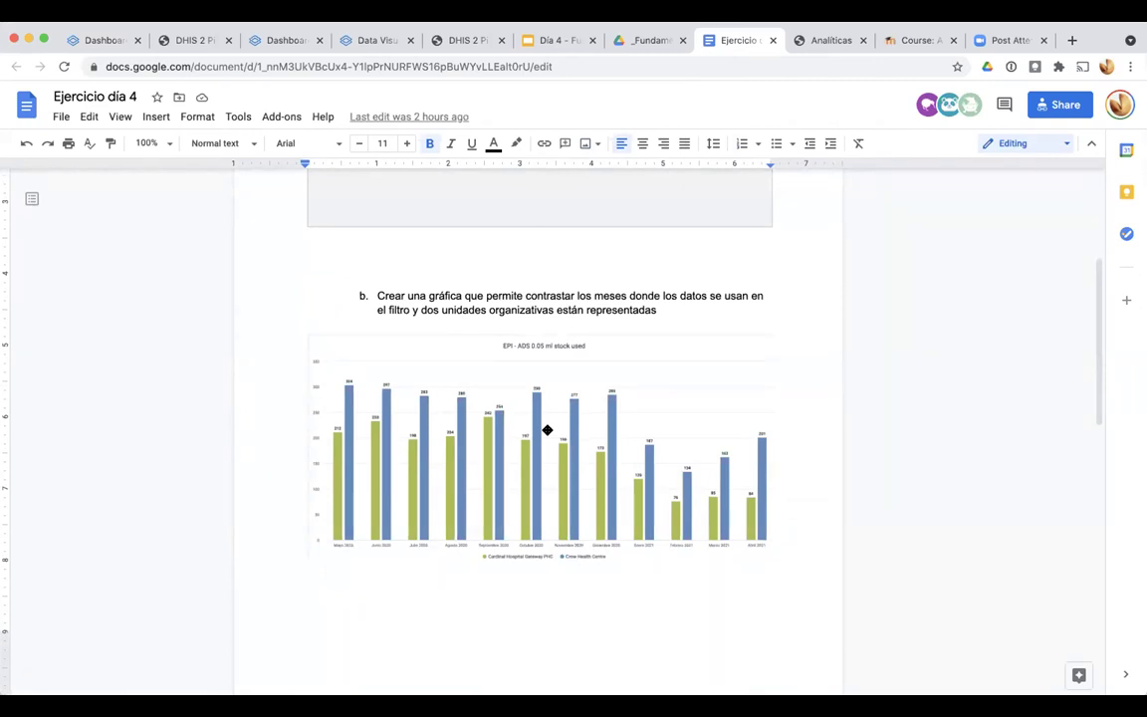
scroll(546, 429, "up", 3)
scroll(547, 430, "up", 3)
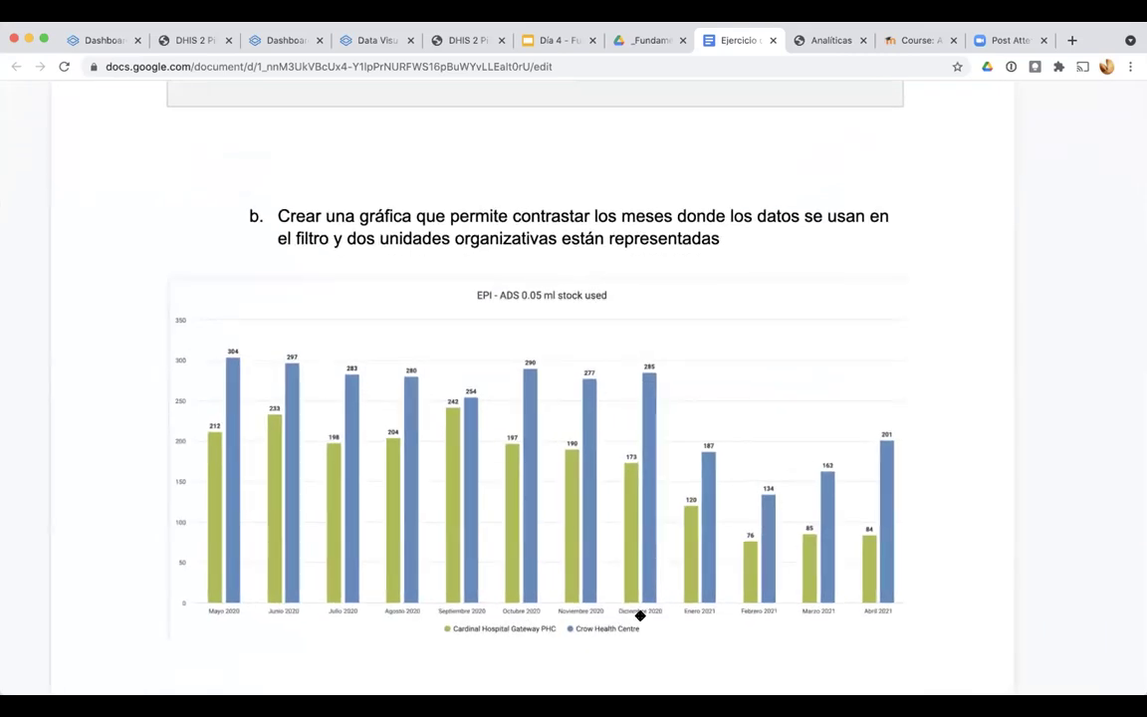
scroll(640, 616, "down", 5)
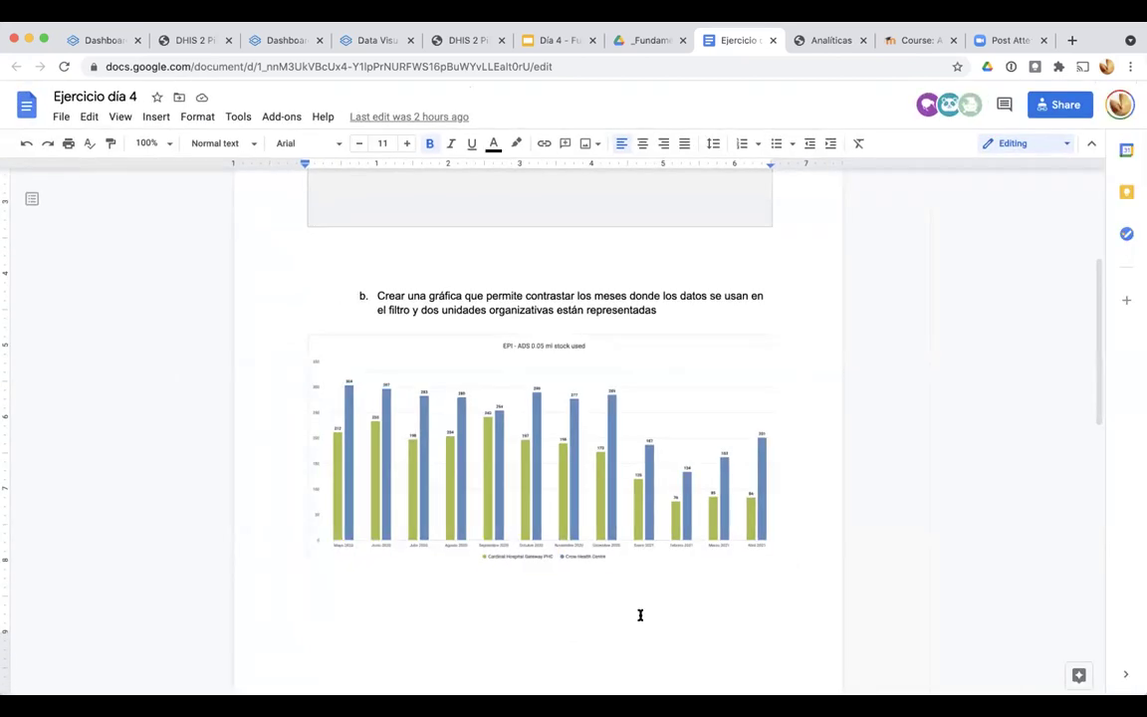
left_click(373, 40)
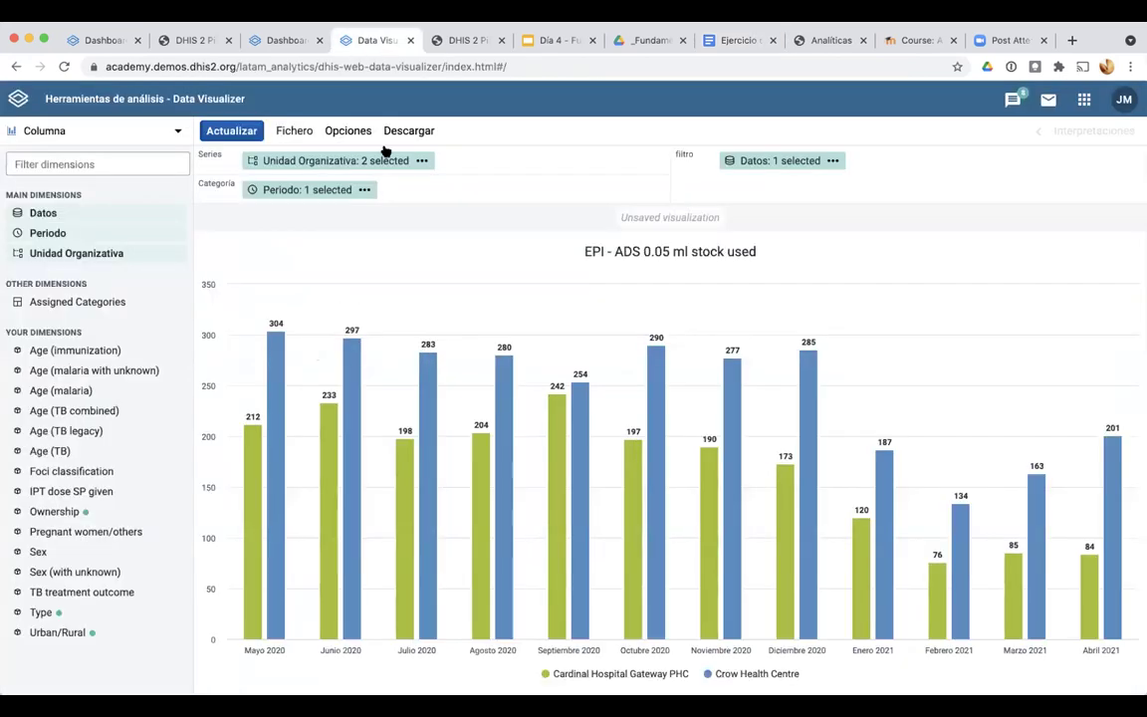
Switch back to the dashboard, open Data Visualizer from there, and set the visualization type to Tabla dinámica
left_click(101, 41)
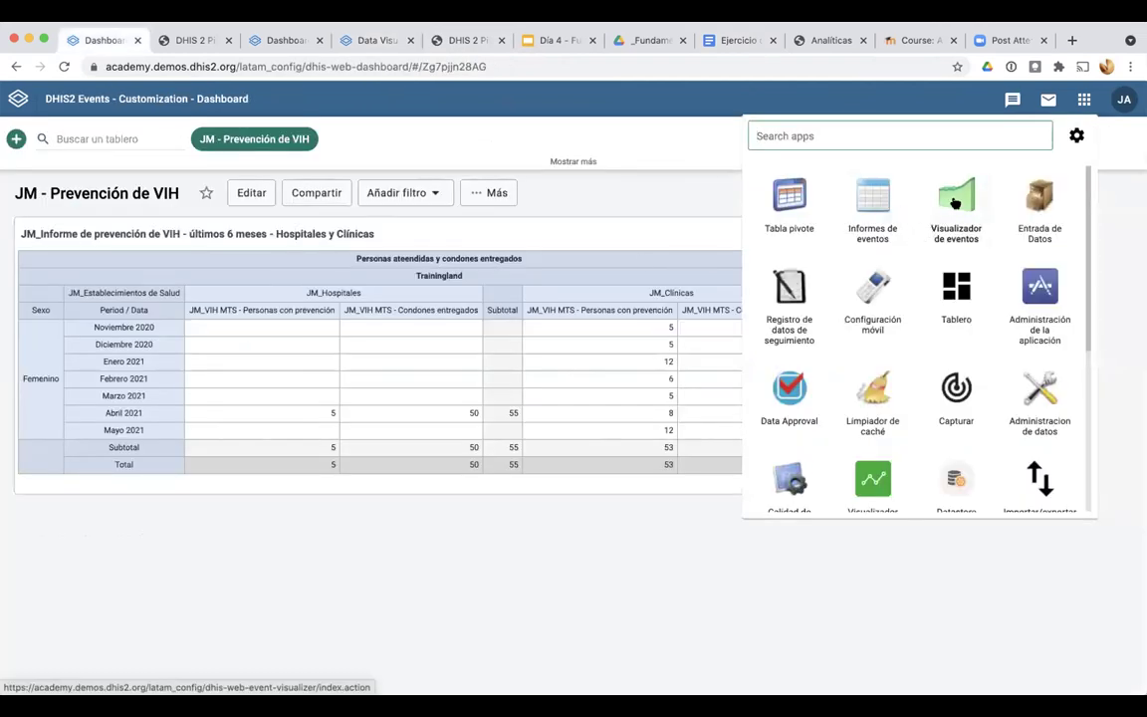
scroll(881, 299, "down", 3)
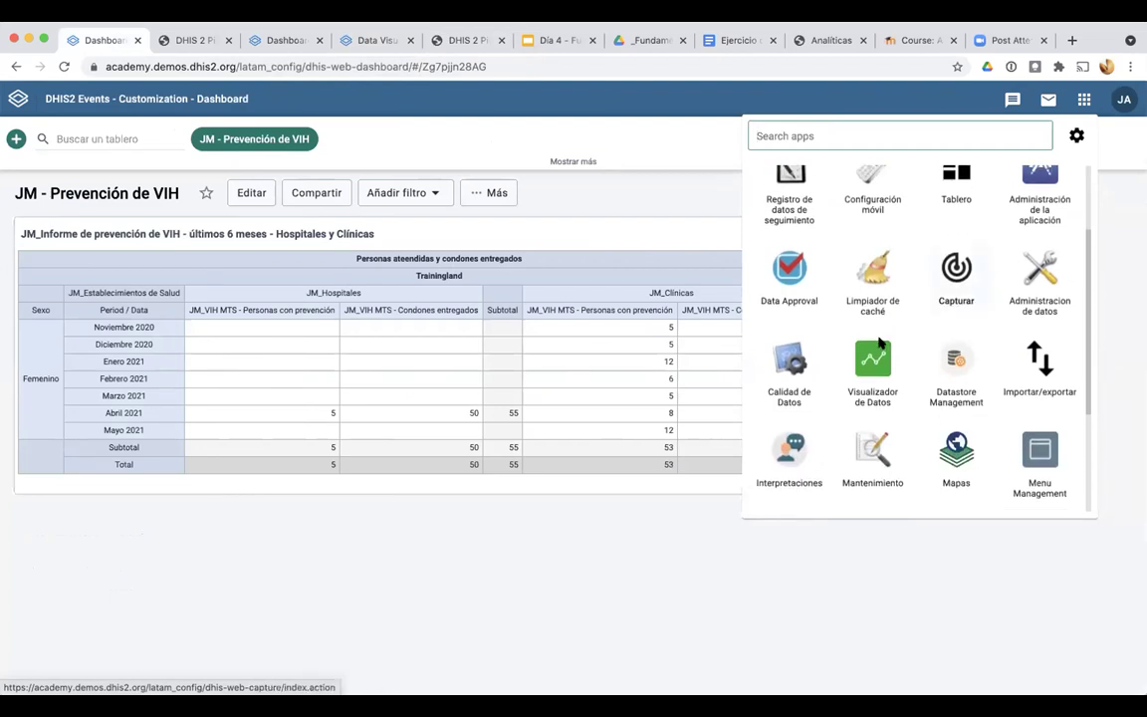
left_click(868, 377)
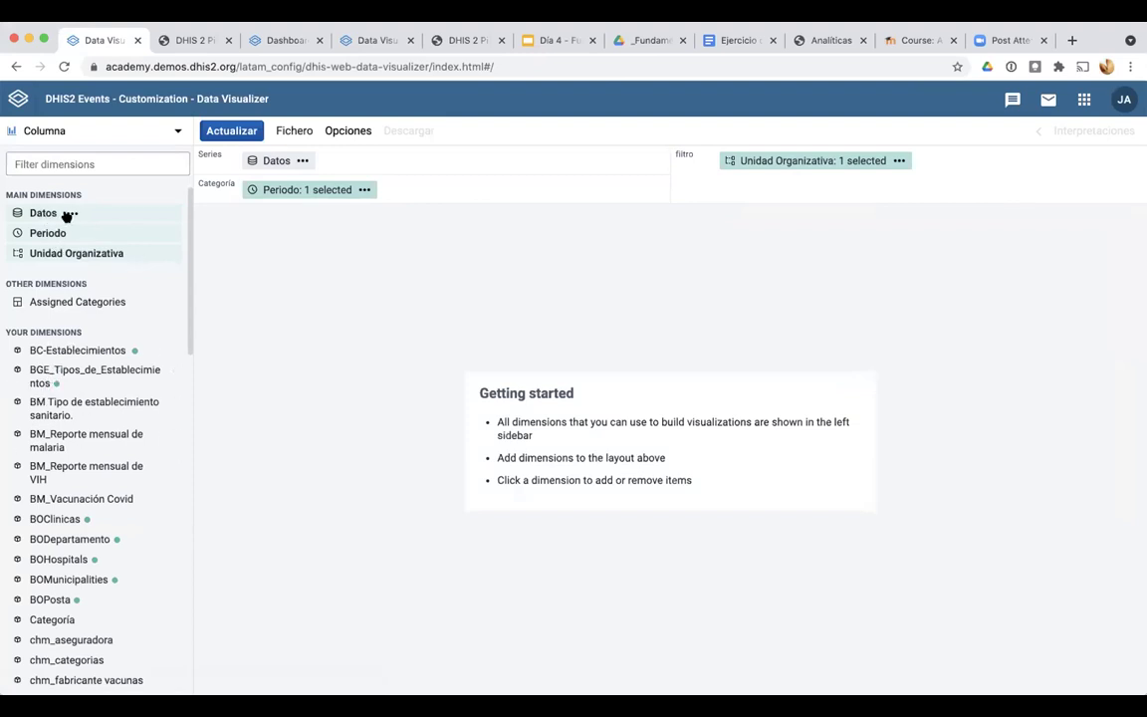
left_click(176, 129)
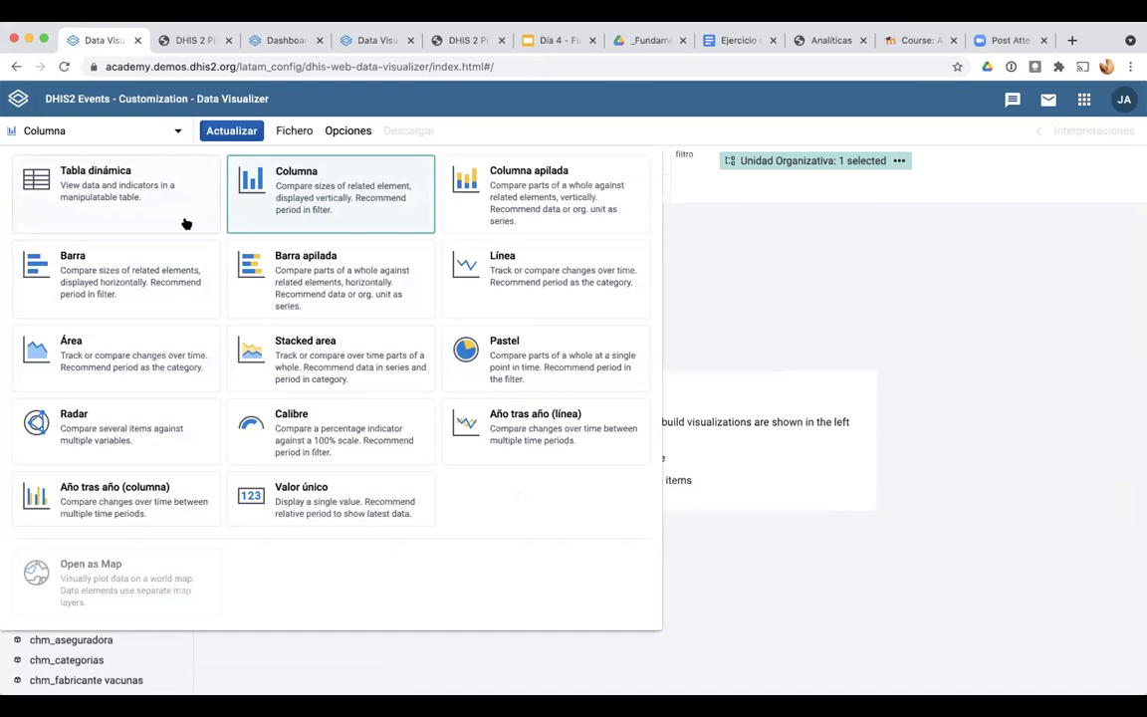
left_click(92, 199)
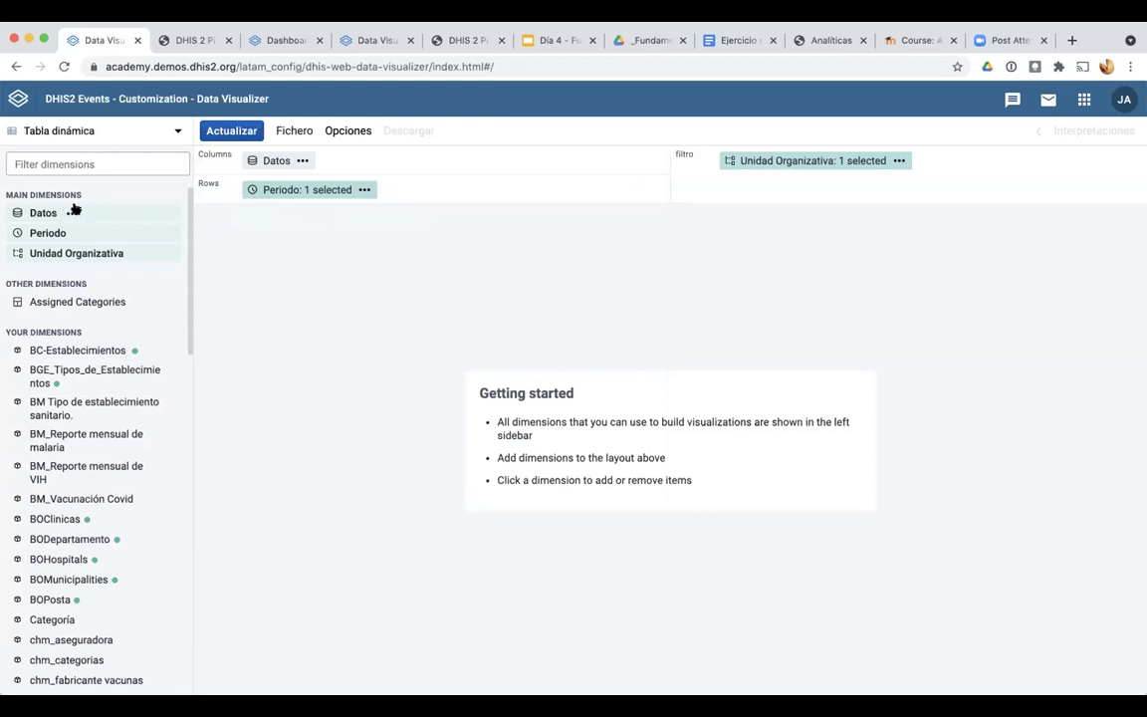
Examine the Datos dimension's options and compare them with the table layout settings in the DHIS 2 pivot table app
left_click(71, 212)
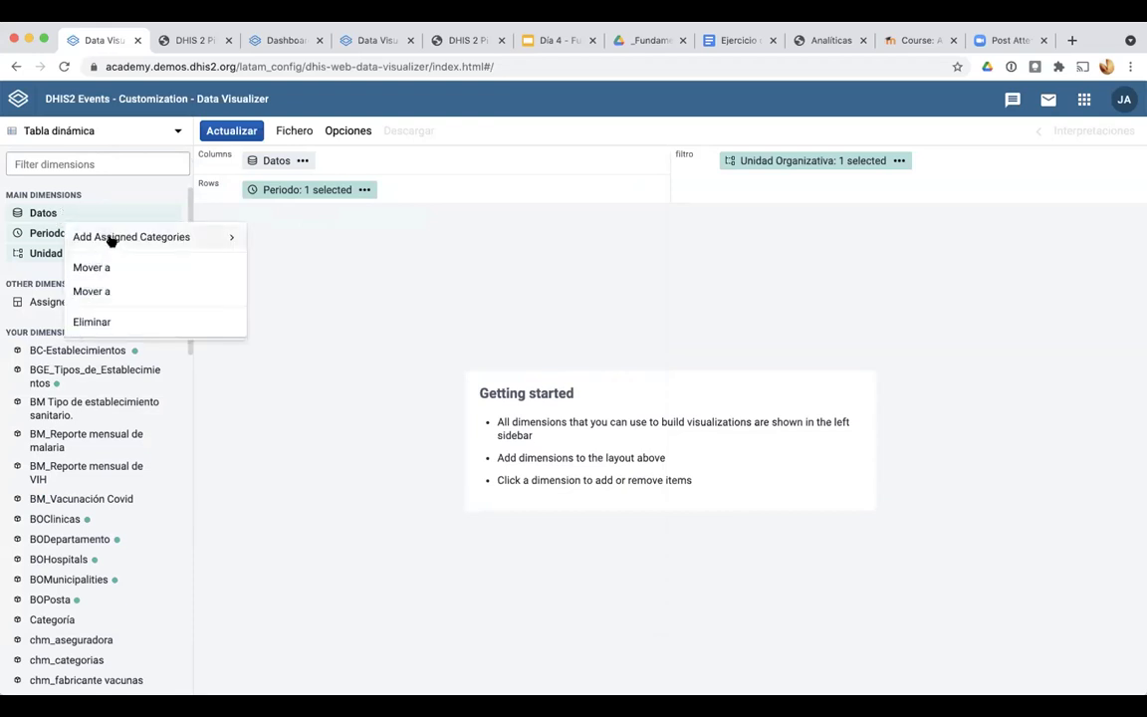
left_click(249, 140)
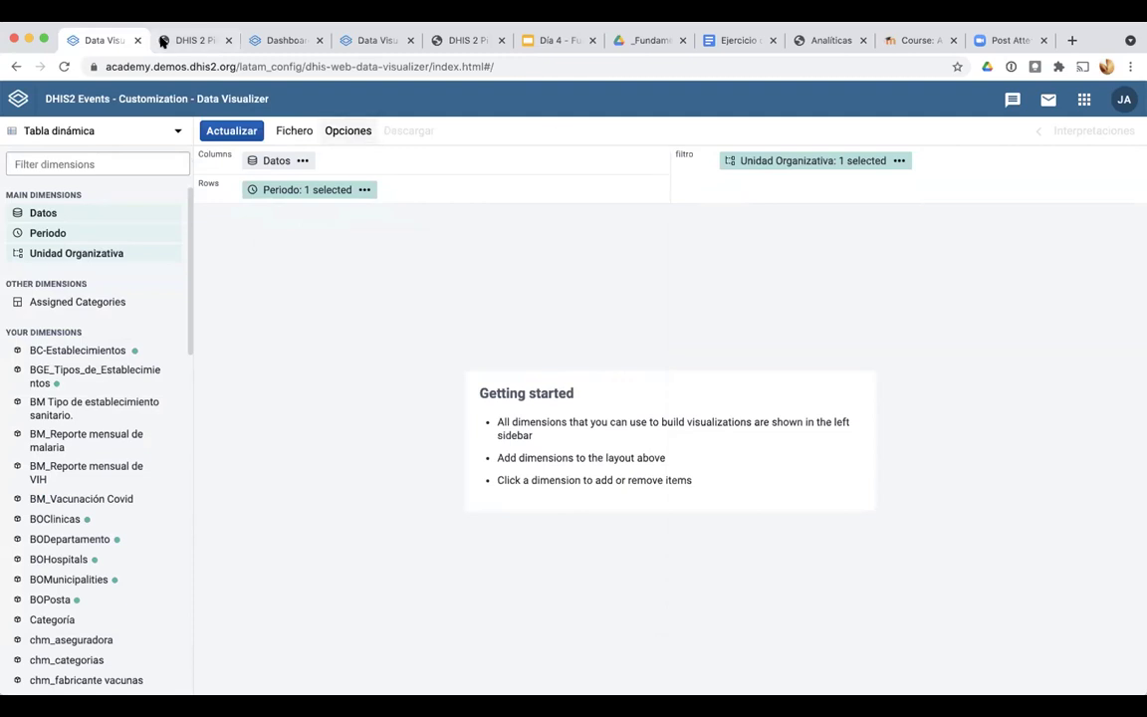
left_click(180, 41)
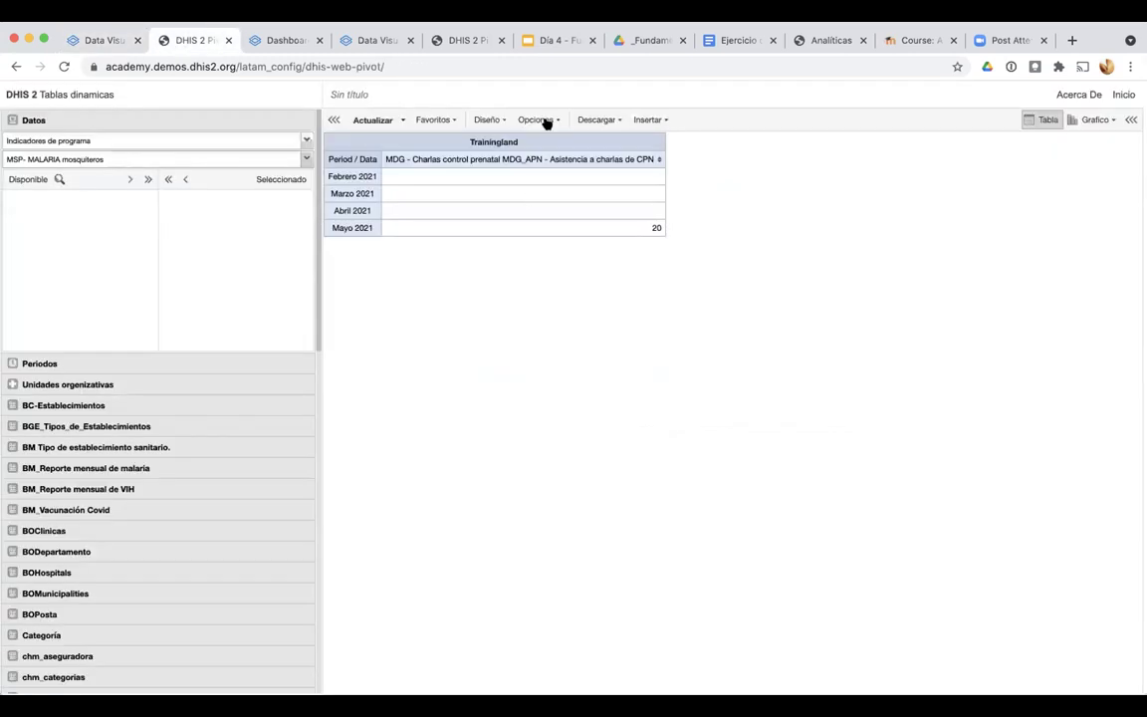
left_click(490, 122)
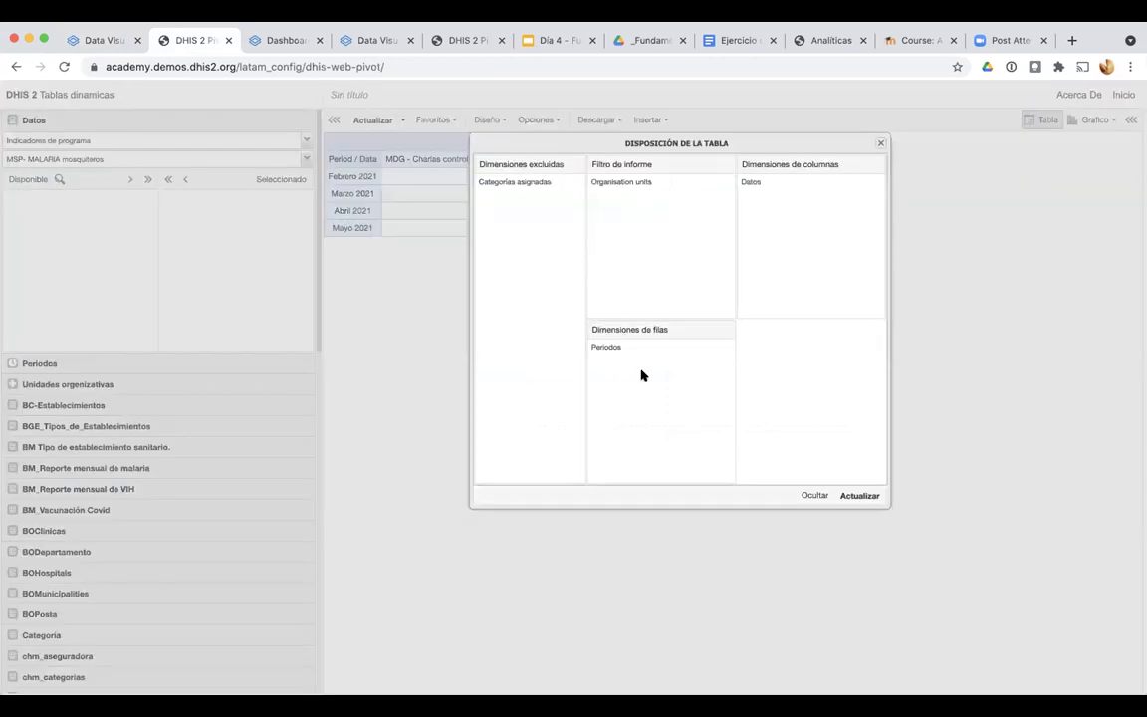
left_click(813, 495)
left_click(92, 40)
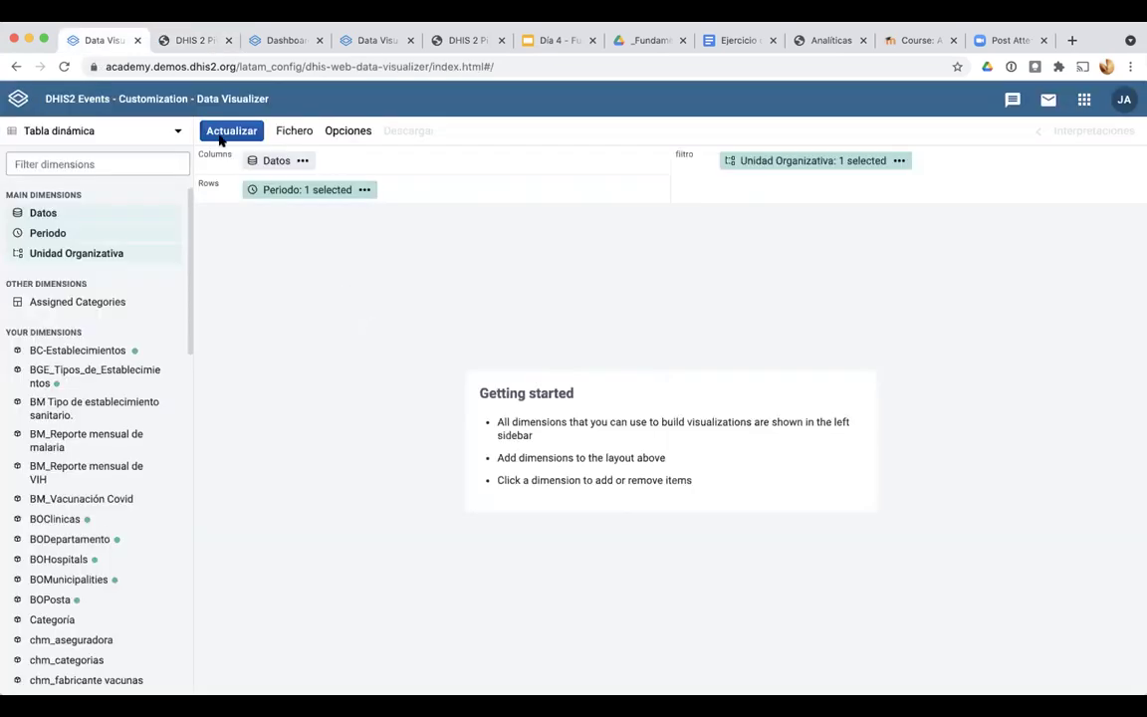
Add Assigned Categories to the column dimensions through the Datos dimension's options
left_click(298, 161)
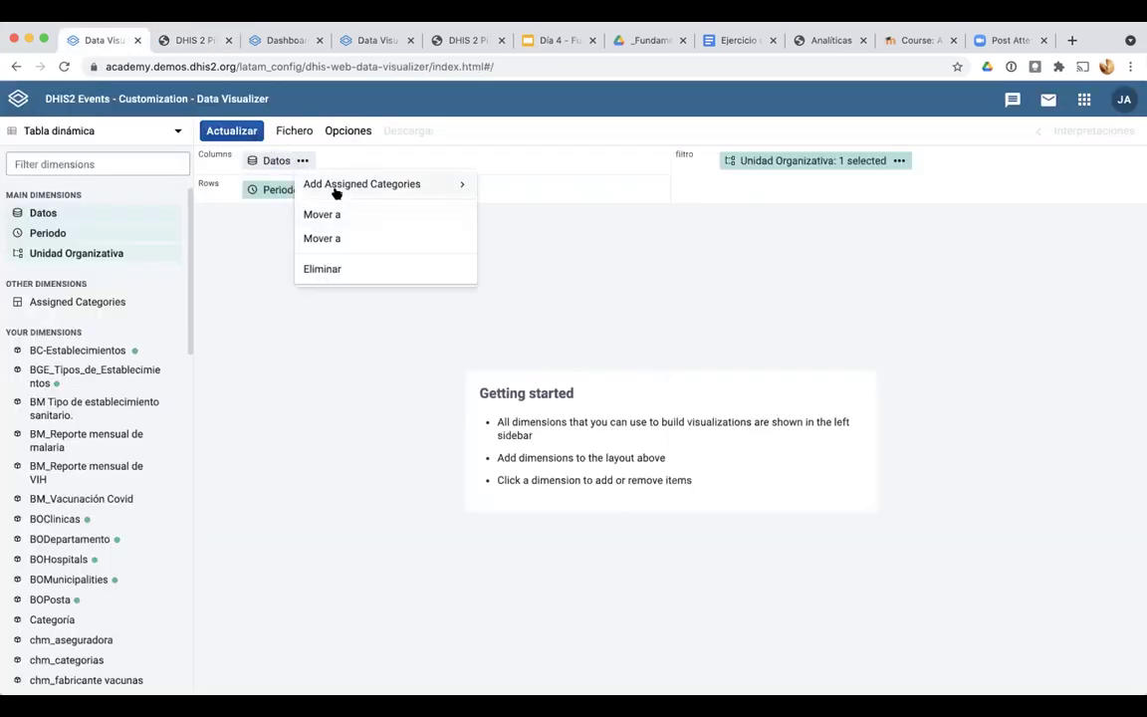
left_click(335, 188)
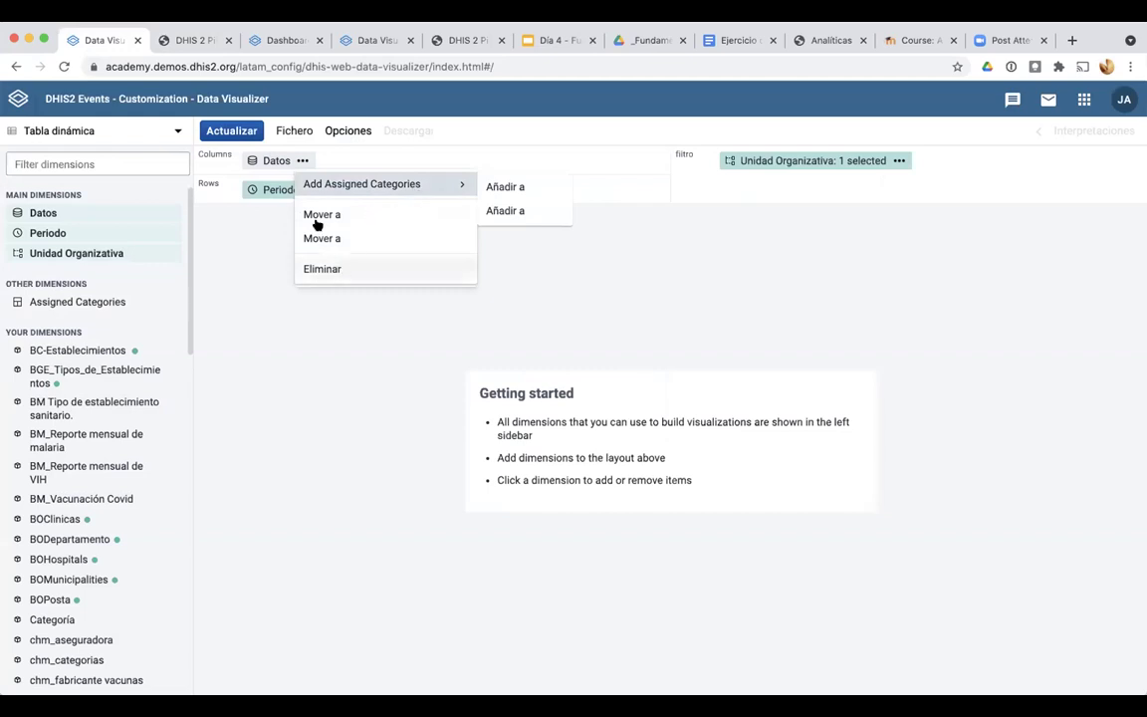
left_click(221, 228)
left_click(68, 213)
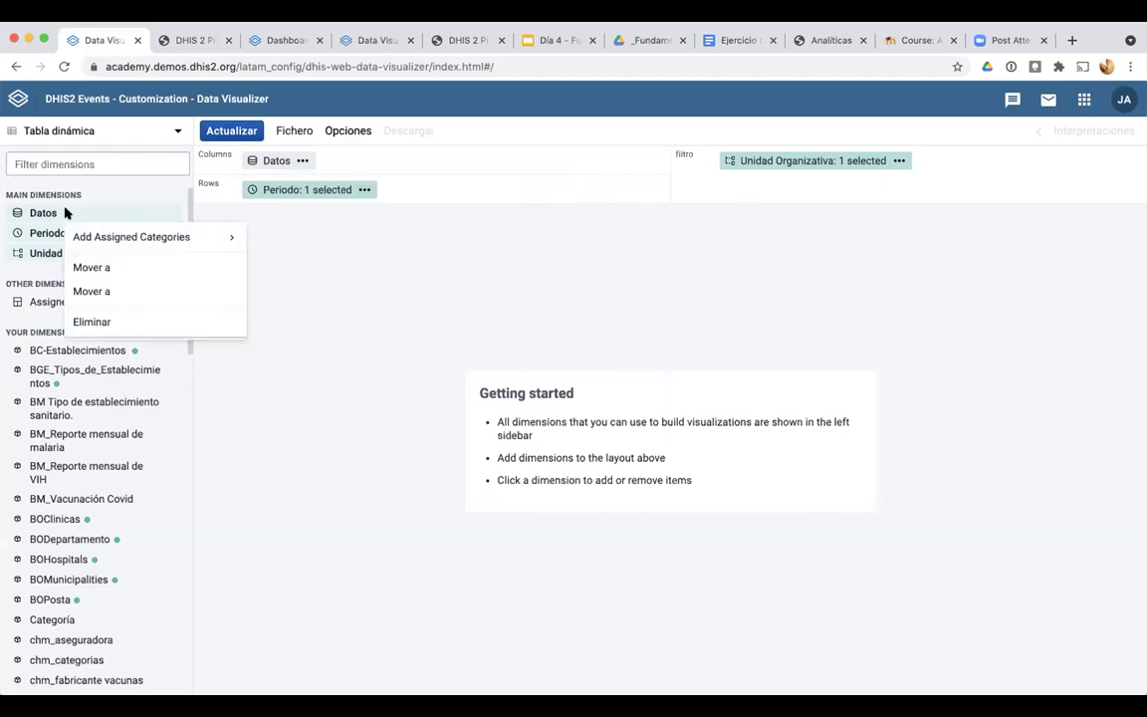
left_click(82, 237)
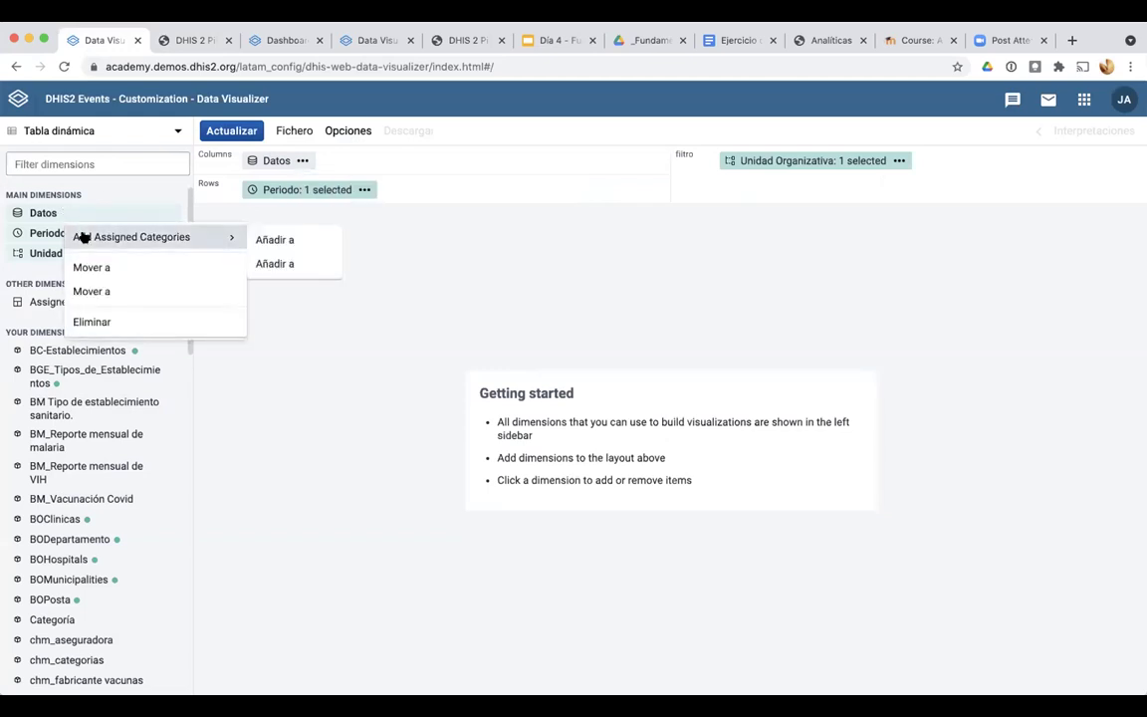
left_click(267, 238)
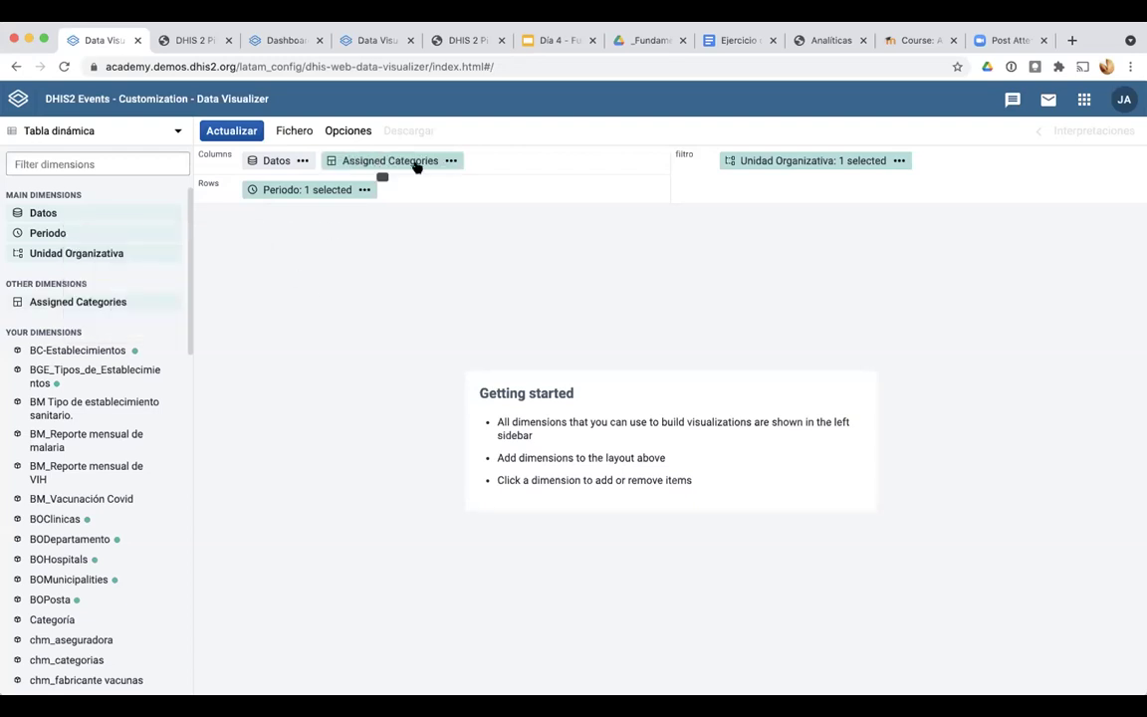
Remove Assigned Categories from the layout and set the visualization type to Columna
left_click(451, 160)
left_click(148, 167)
left_click(449, 161)
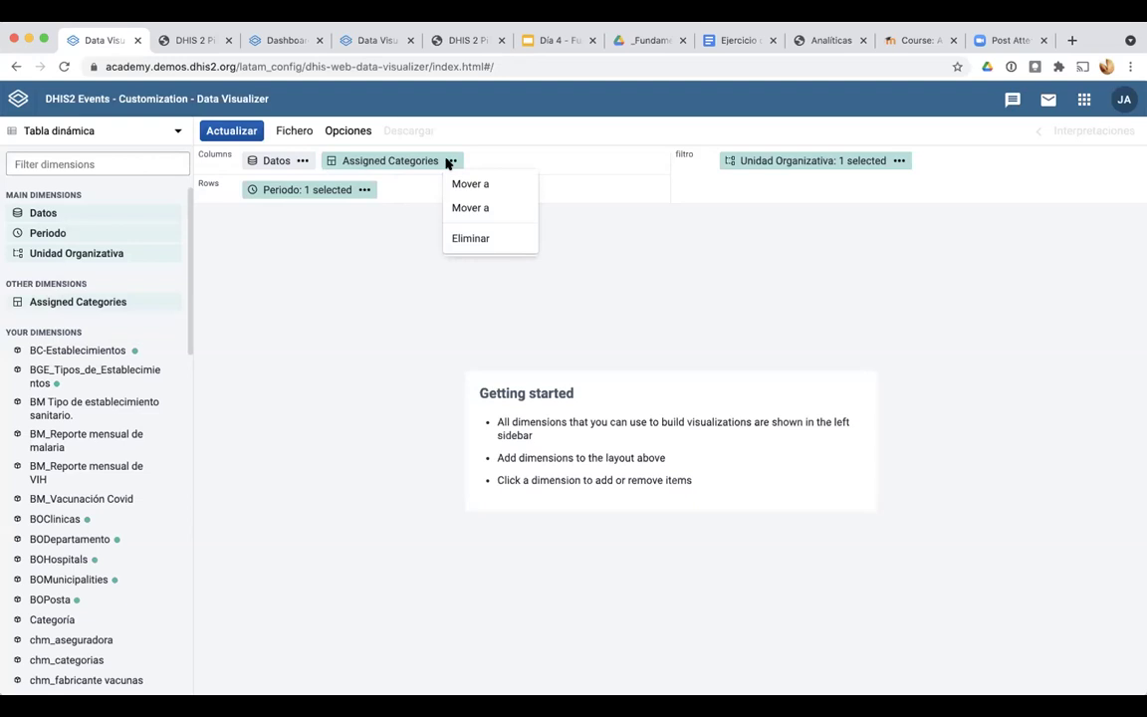
left_click(452, 237)
left_click(150, 135)
left_click(269, 186)
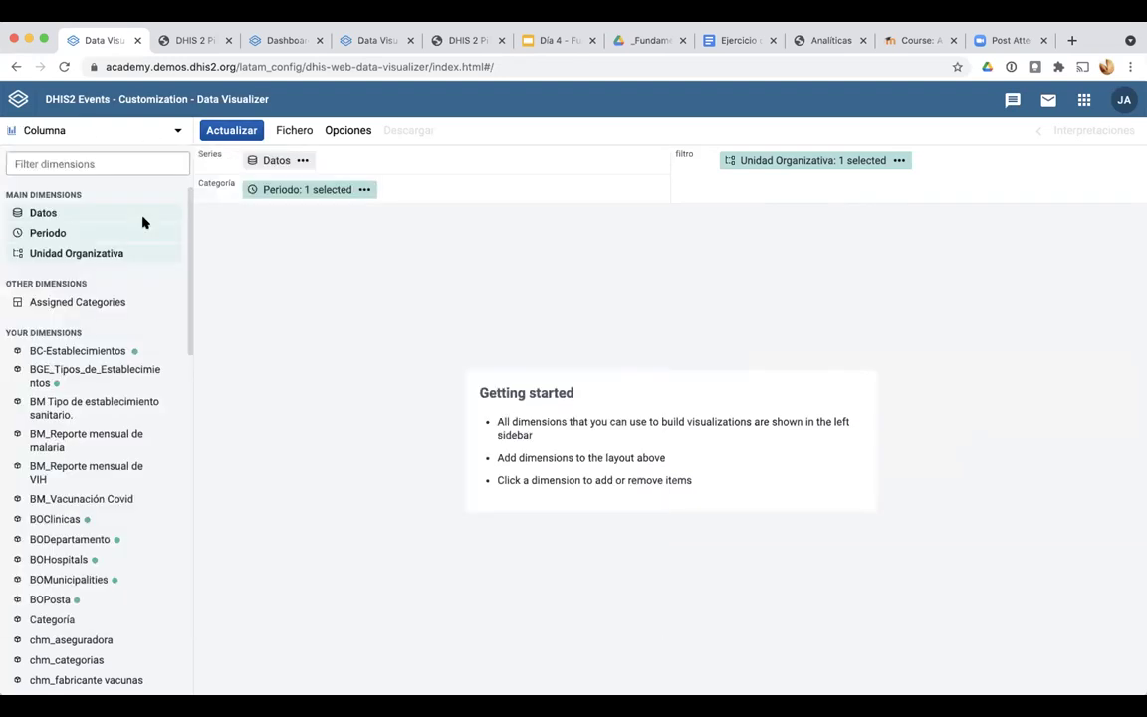
Select the data element JM_VIH MTS - Condones entregados for the Datos dimension and update the chart
left_click(33, 213)
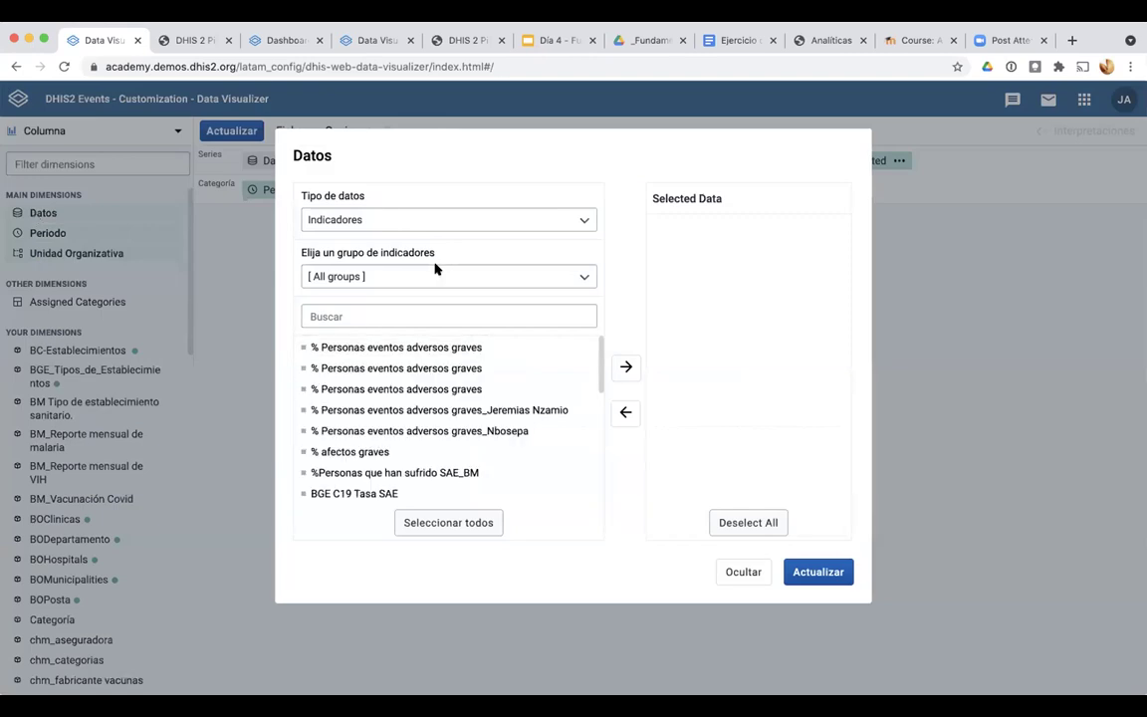
left_click(419, 217)
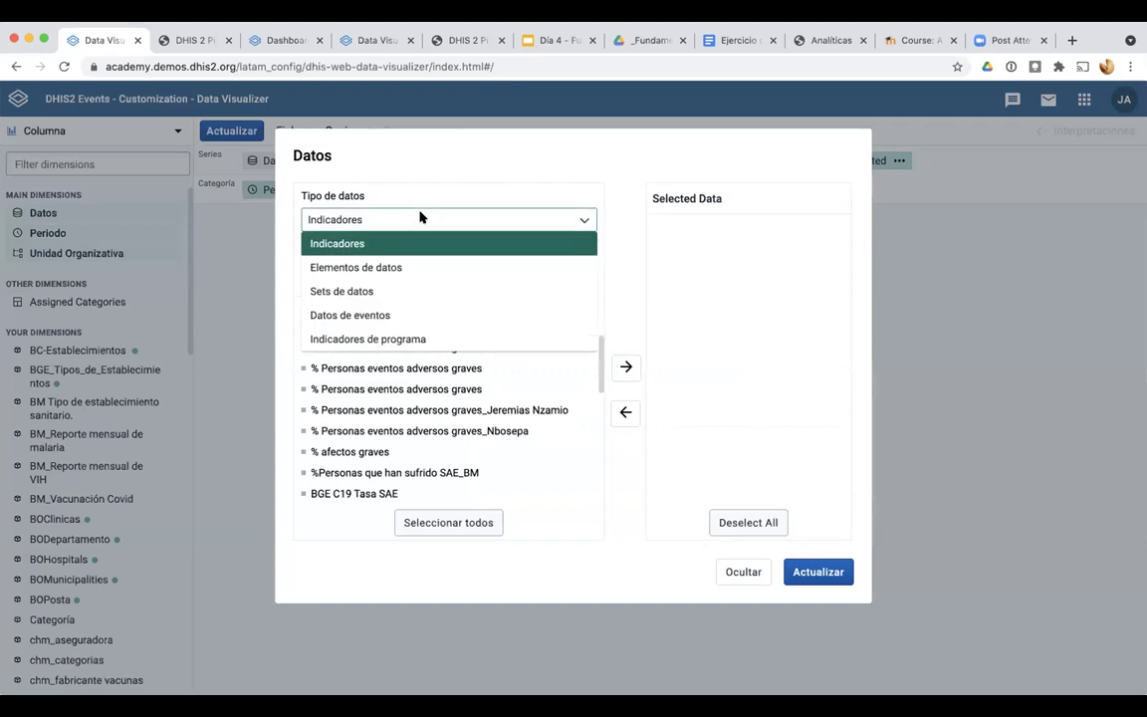
left_click(386, 268)
left_click(374, 314)
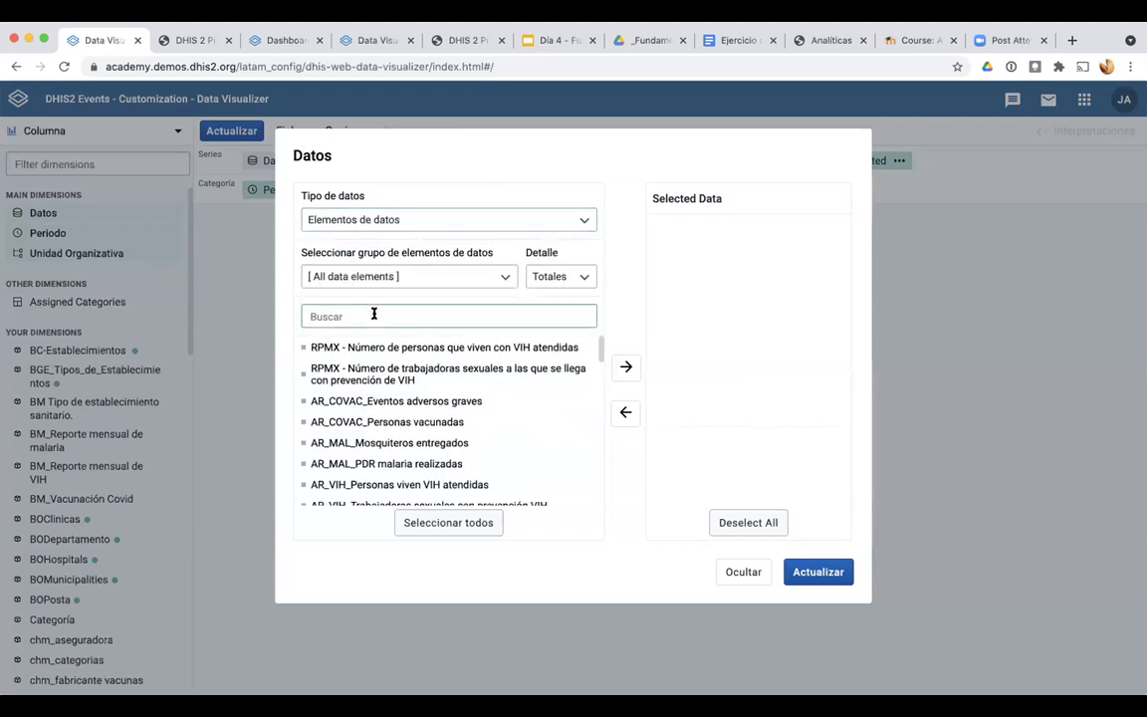
type("JM")
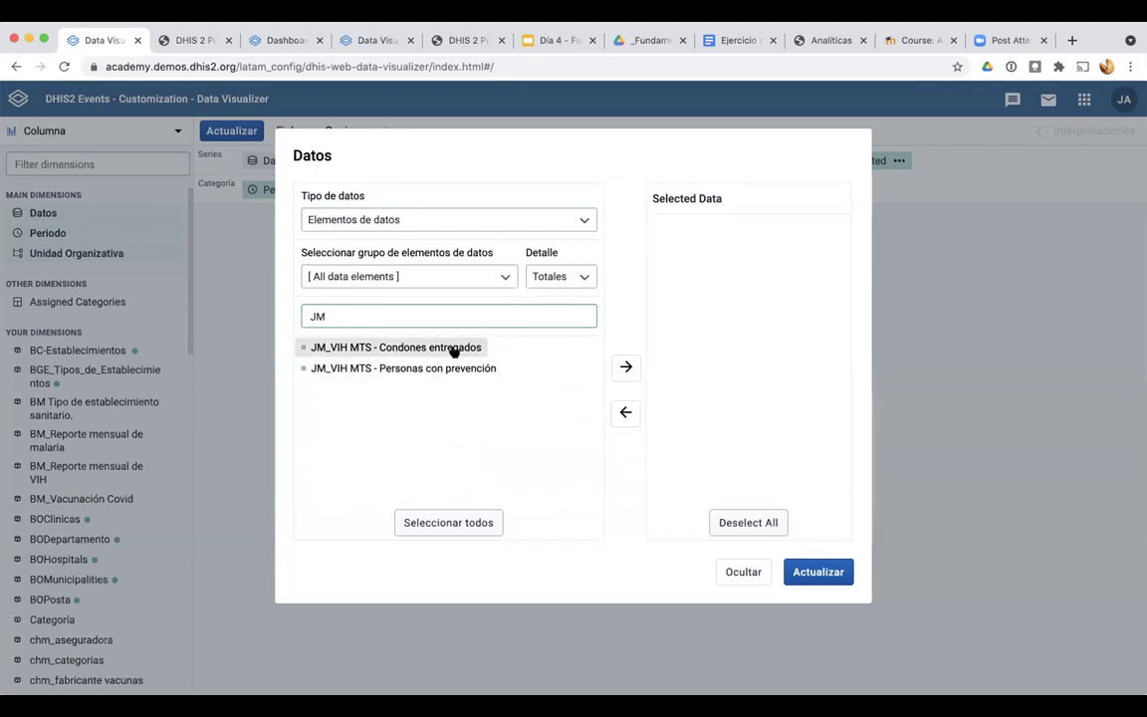
double_click(453, 349)
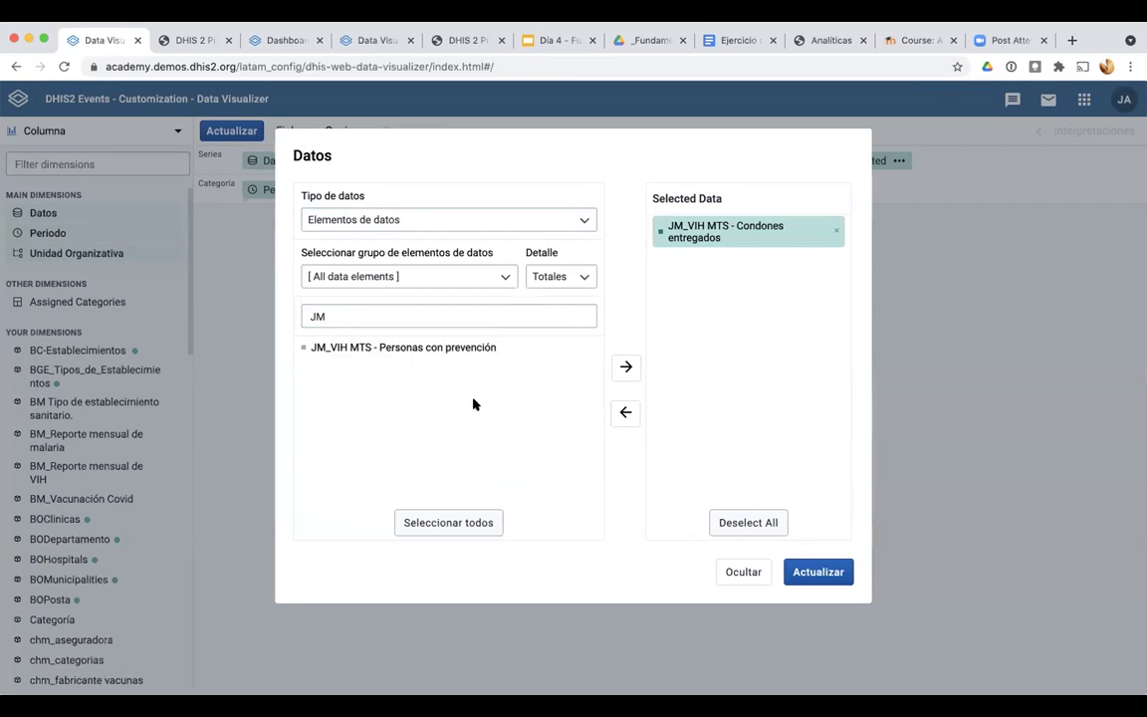
left_click(819, 572)
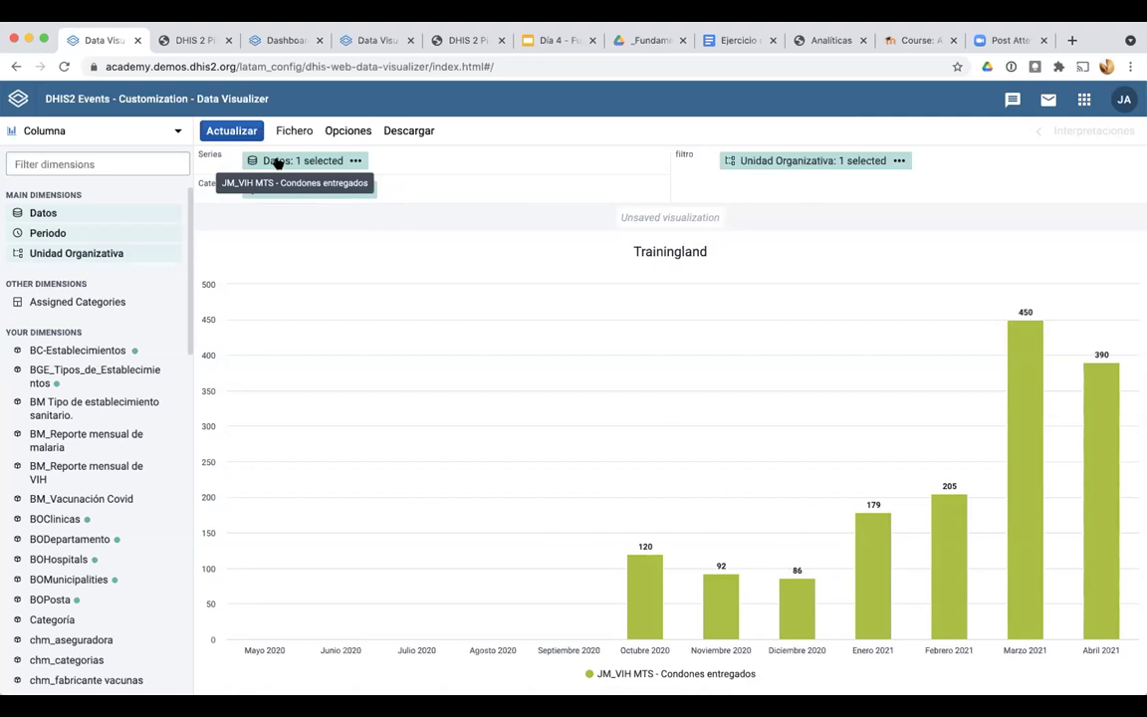
Place Datos in the filter and Unidad Organizativa in the series, and update the chart
left_click_drag(278, 162, 715, 187)
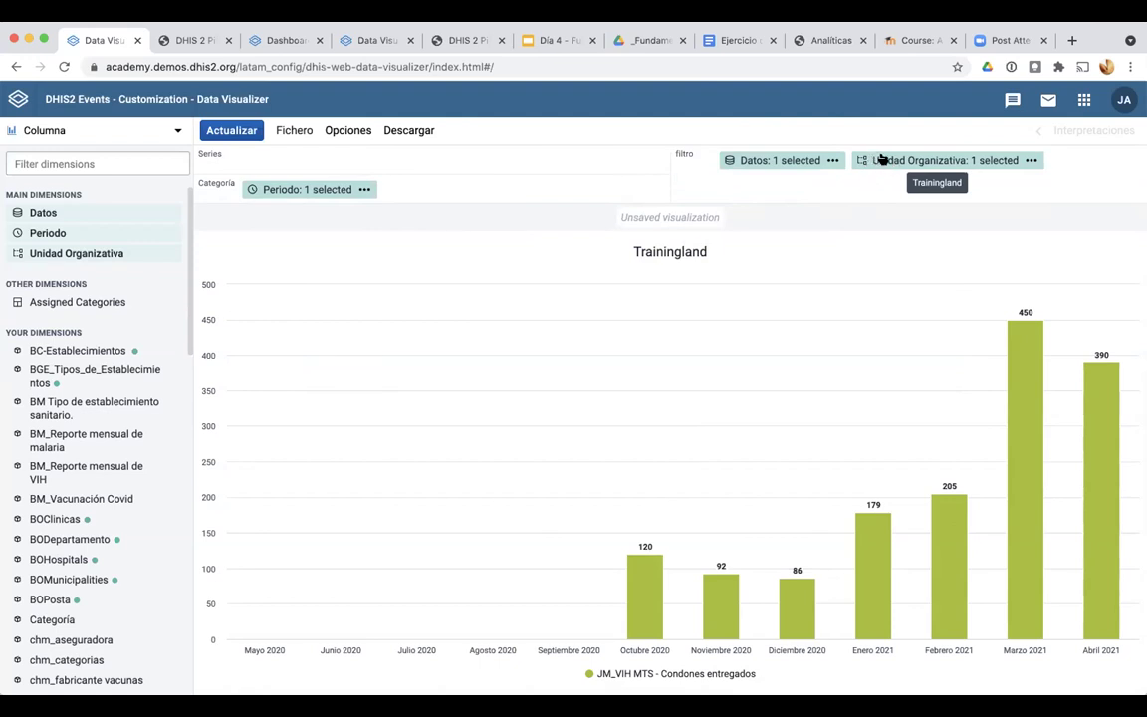
left_click_drag(881, 159, 436, 157)
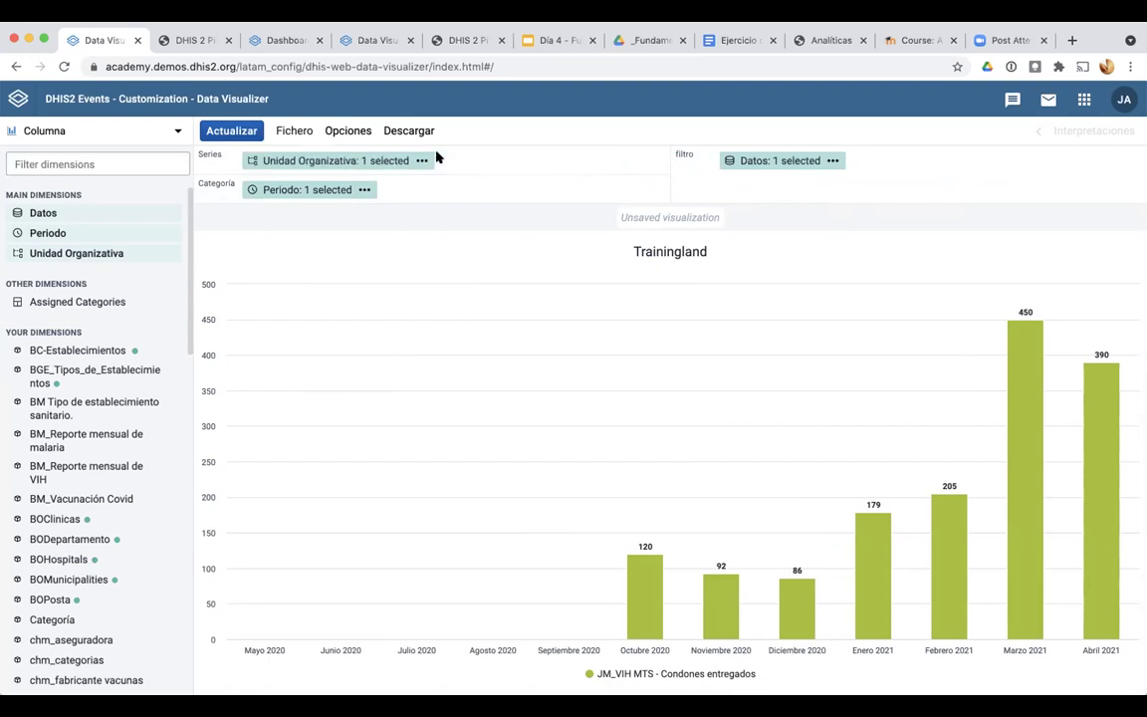
left_click(227, 131)
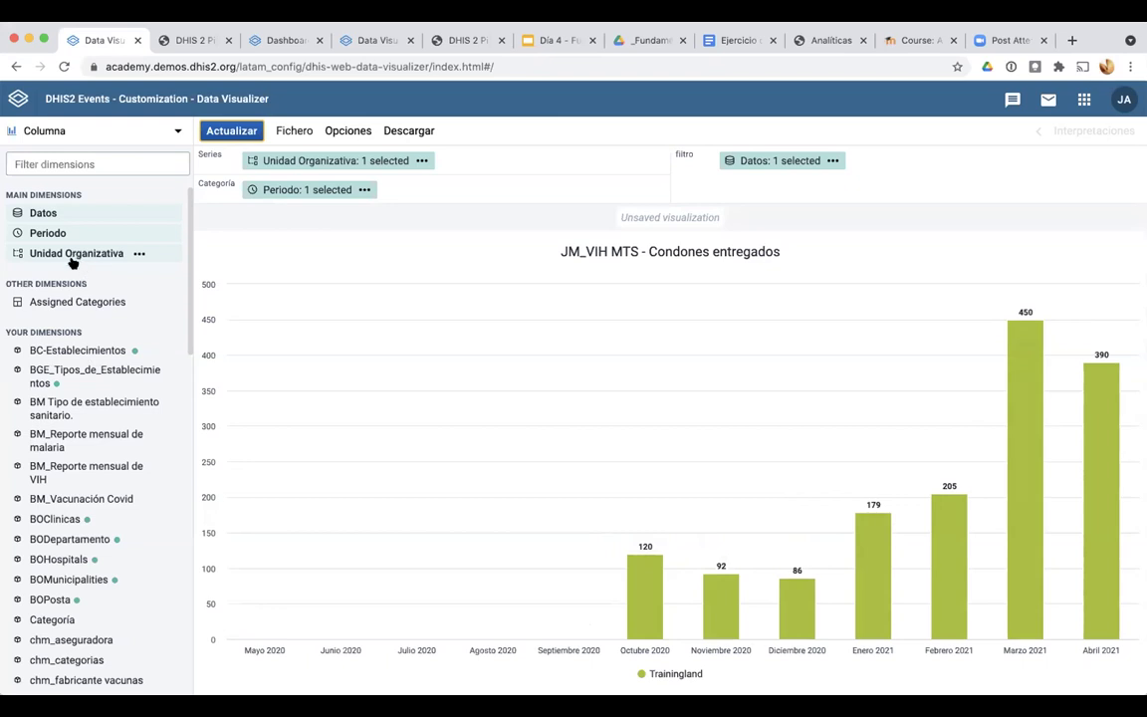
Add JM_Establecimientos de Salud with JM_Clínicas and JM_Hospitales to the chart's category axis
scroll(68, 564, "down", 5)
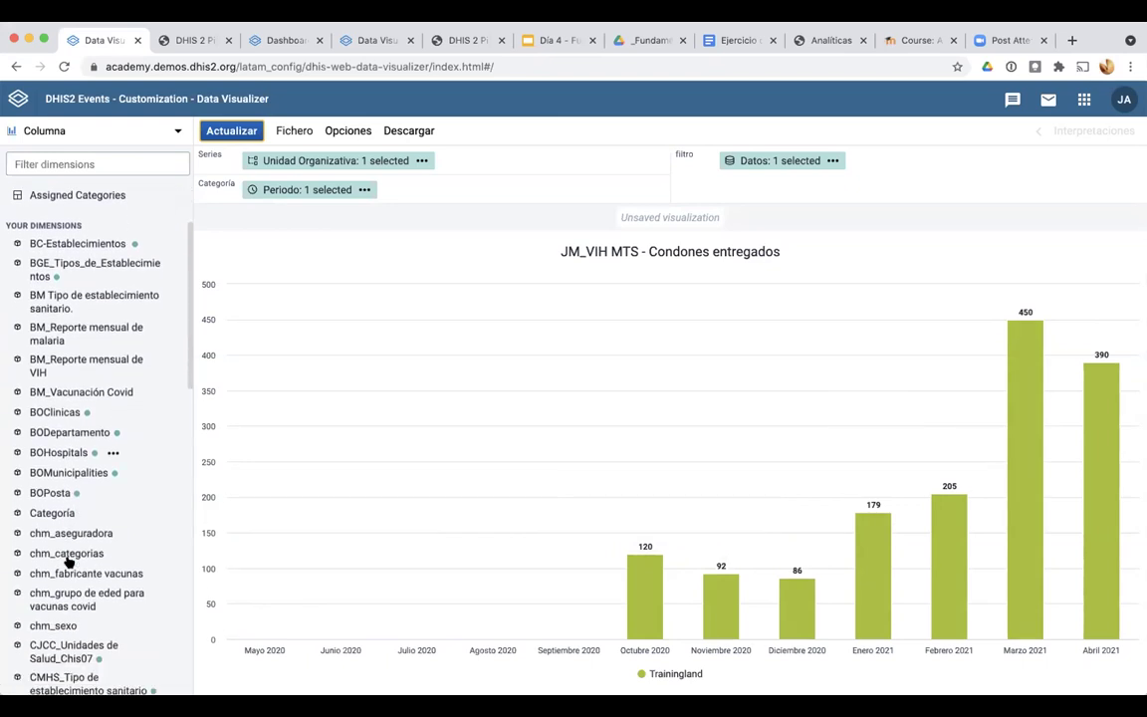
scroll(64, 557, "down", 6)
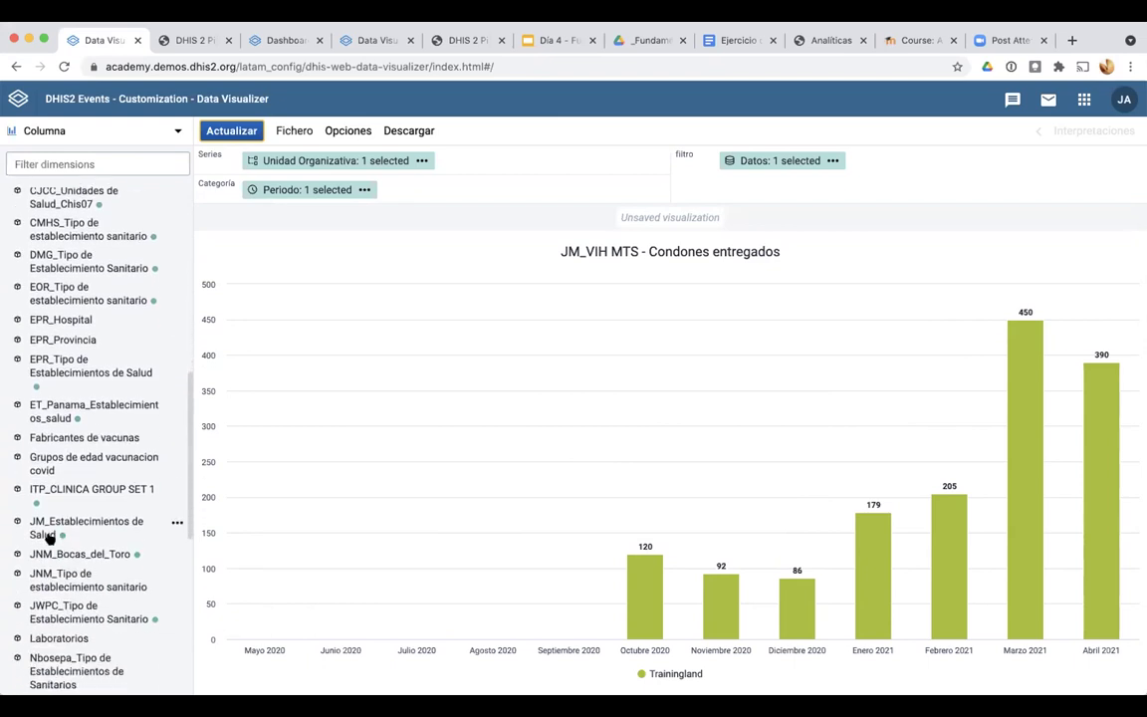
left_click(41, 529)
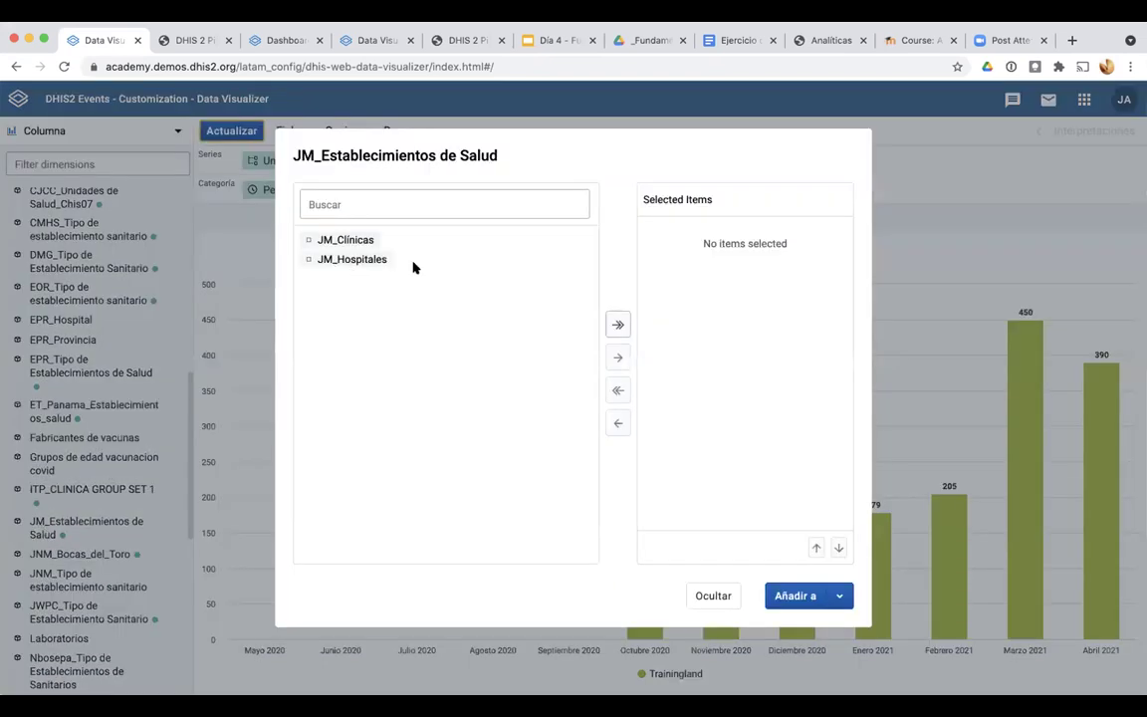
left_click(617, 324)
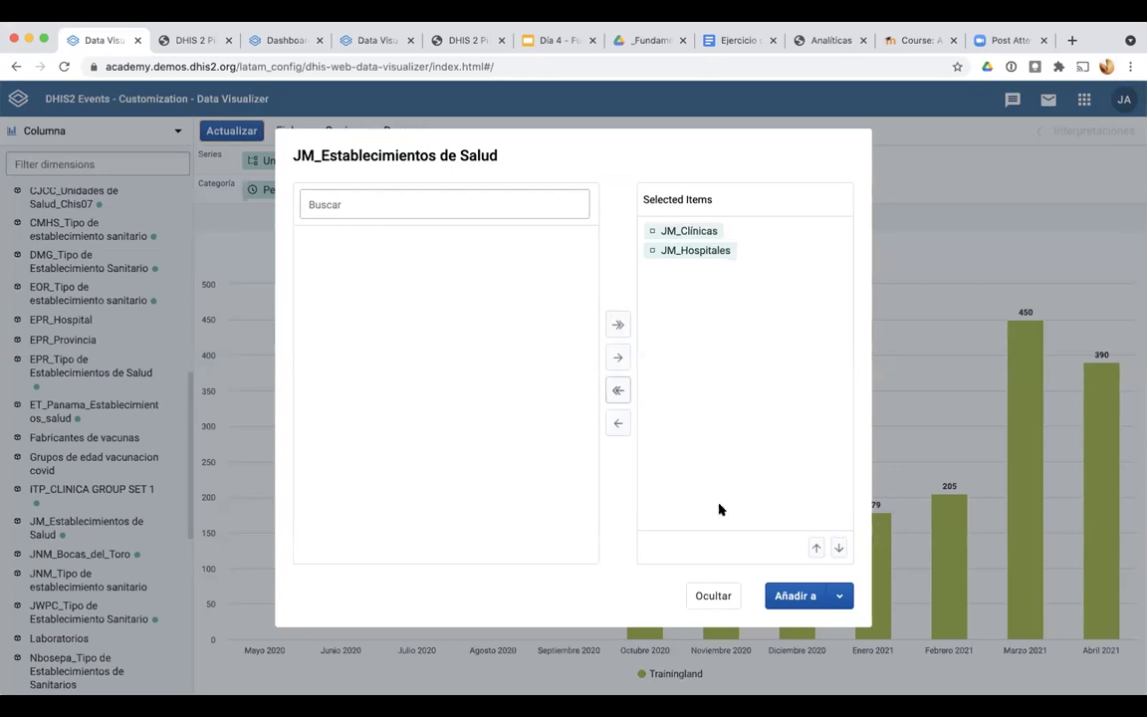
left_click(838, 596)
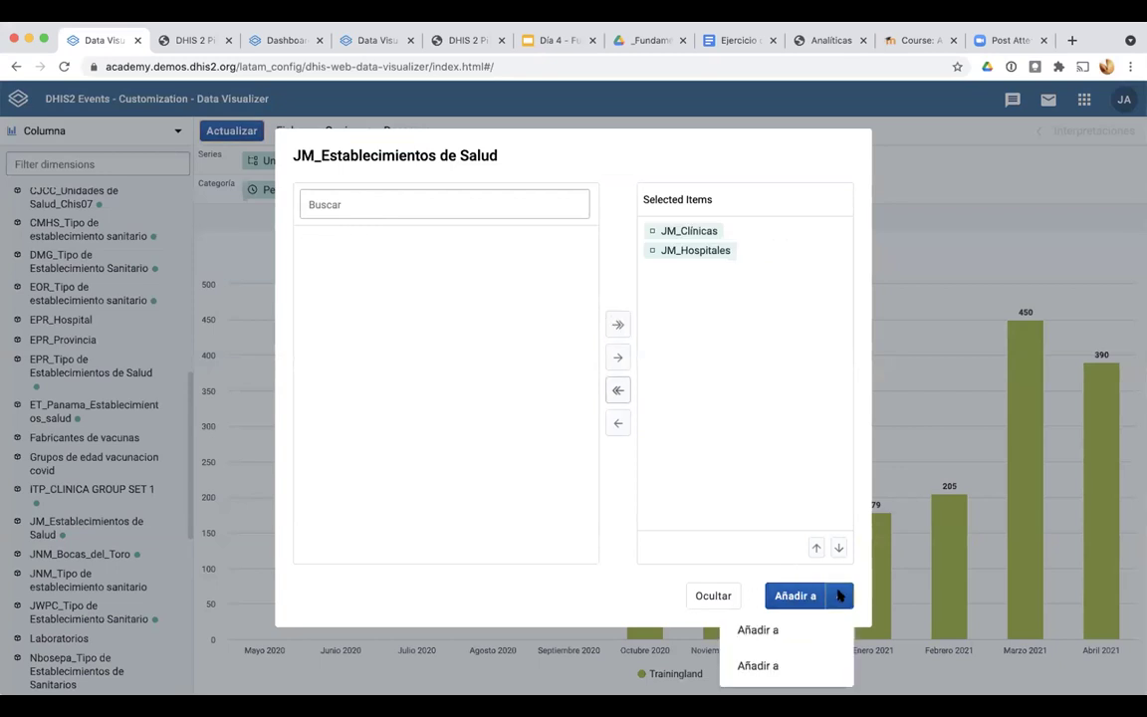
left_click(779, 628)
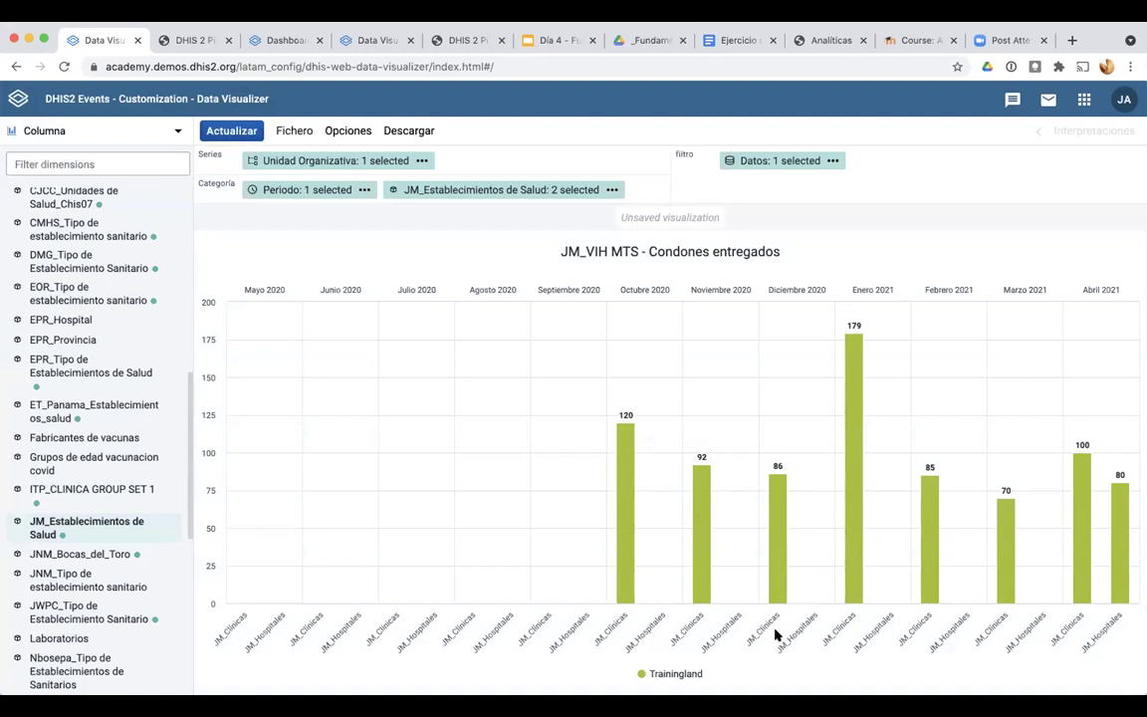
Rearrange the layout with JM_Establecimientos de Salud in the filter and Unidad Organizativa in the series, and update the chart
mouse_move(460, 190)
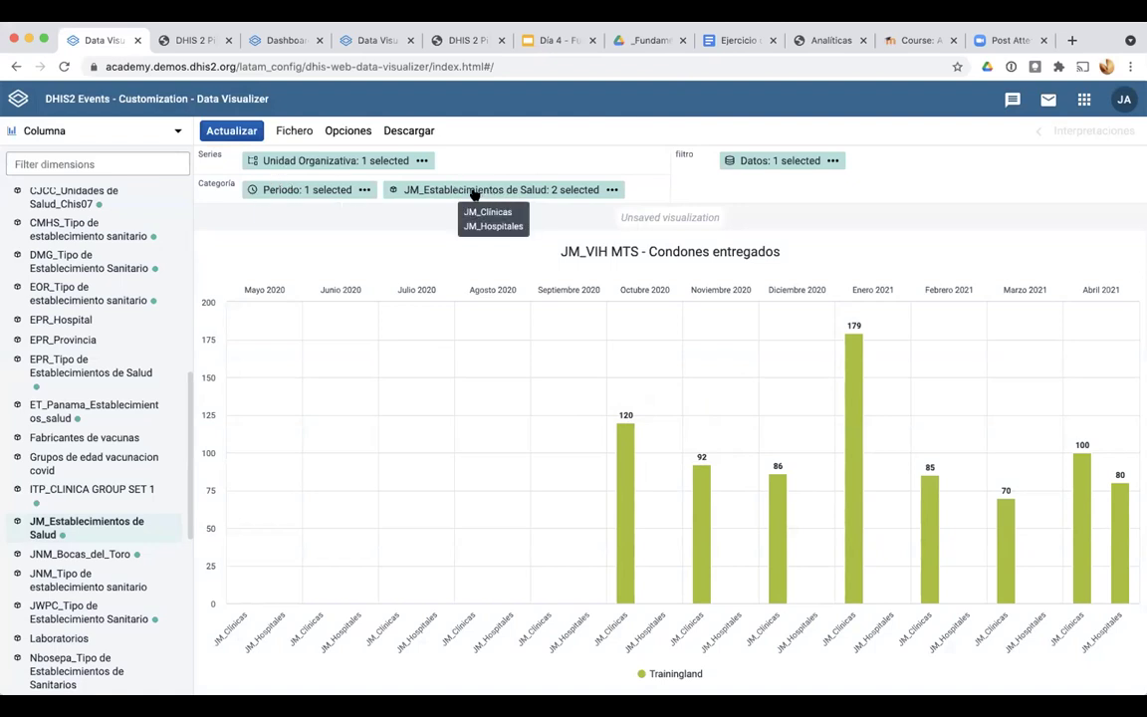
left_click_drag(474, 187, 479, 146)
left_click_drag(329, 160, 439, 199)
mouse_move(439, 193)
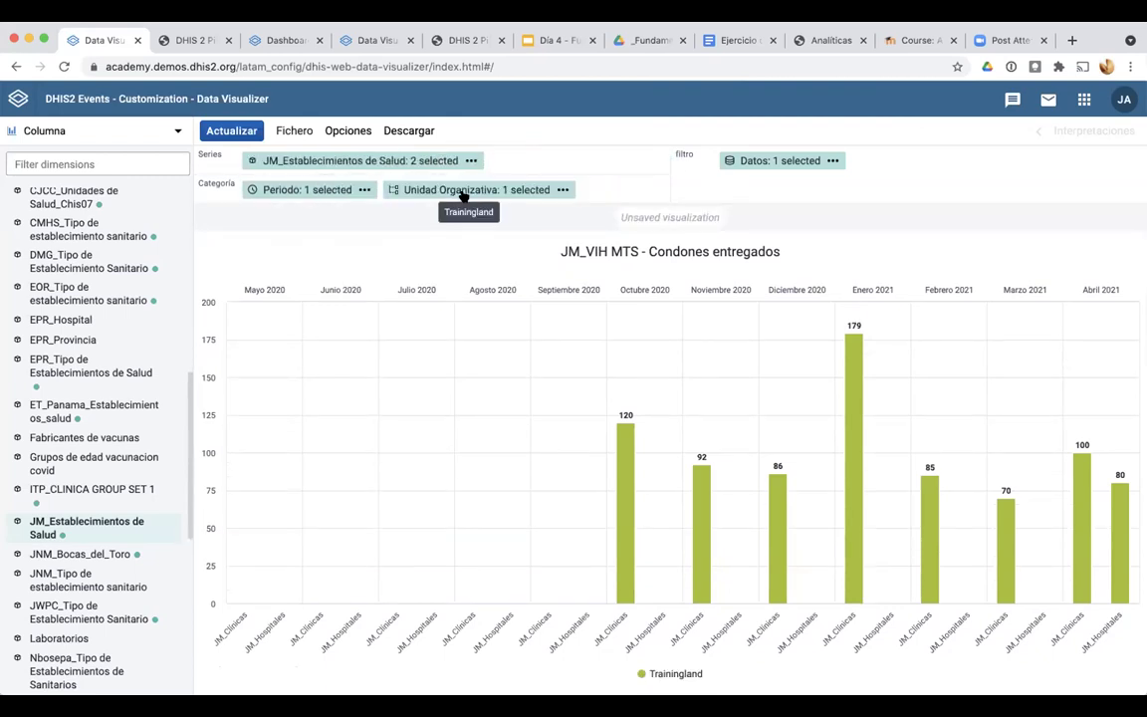
left_click_drag(439, 193, 713, 171)
left_click_drag(586, 184, 942, 164)
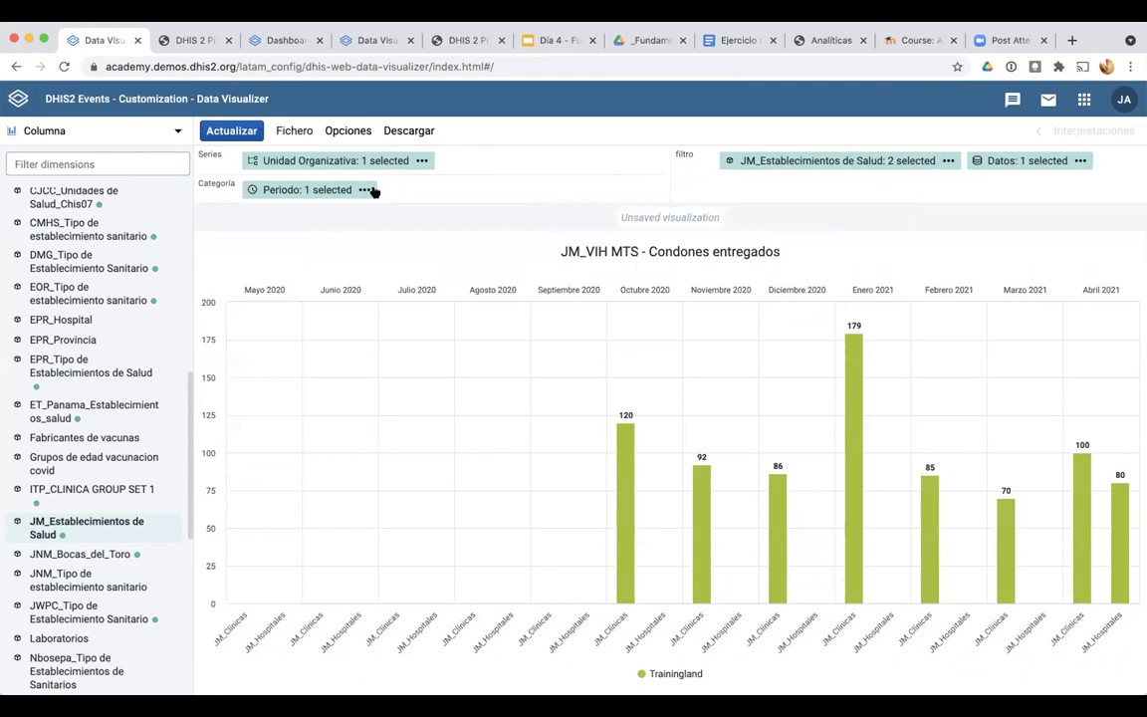
left_click(257, 132)
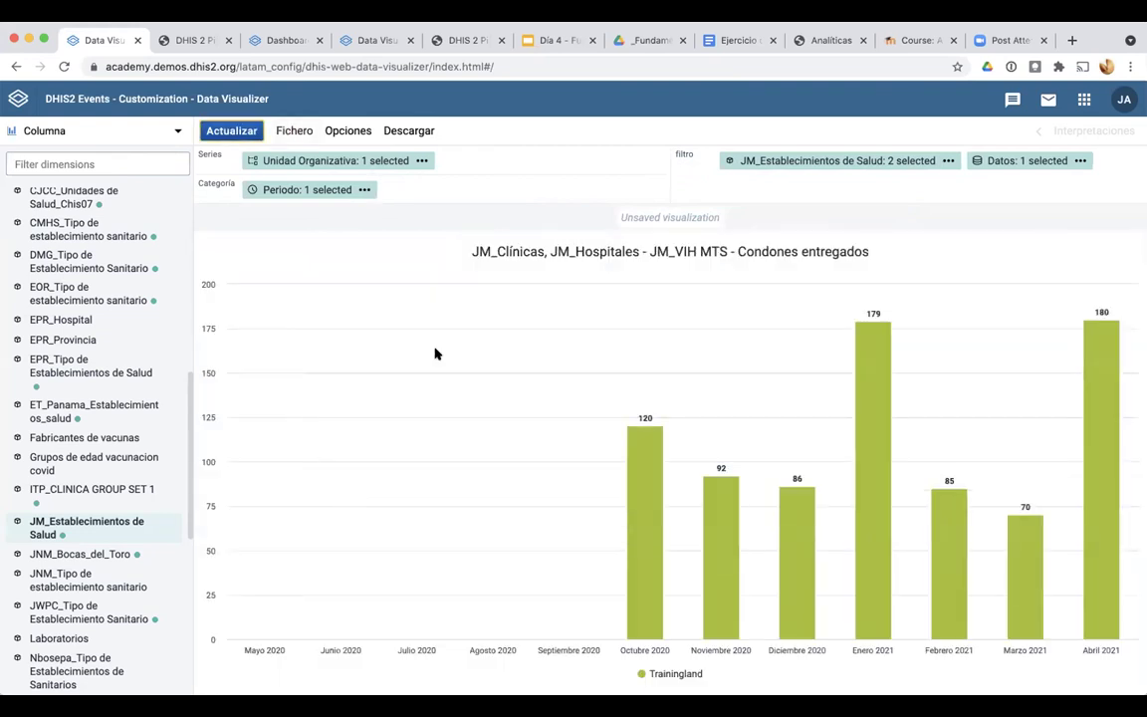
Swap JM_Establecimientos de Salud into the series and Unidad Organizativa into the filter, and update the chart
mouse_move(788, 162)
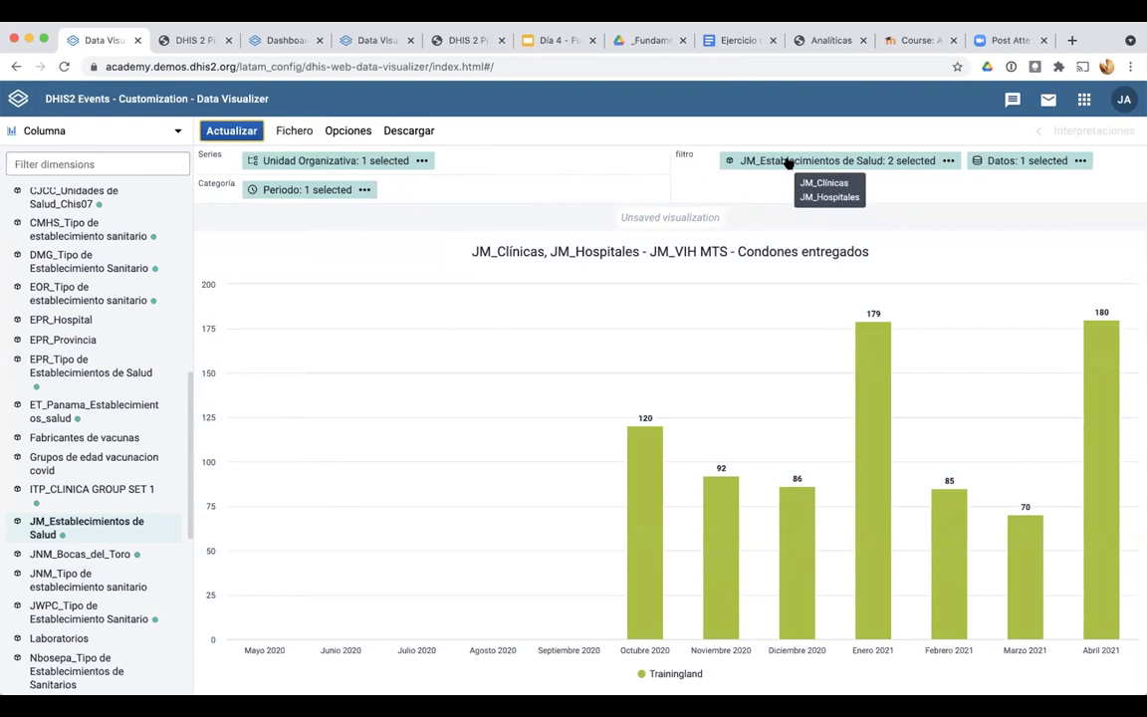
left_click(916, 161)
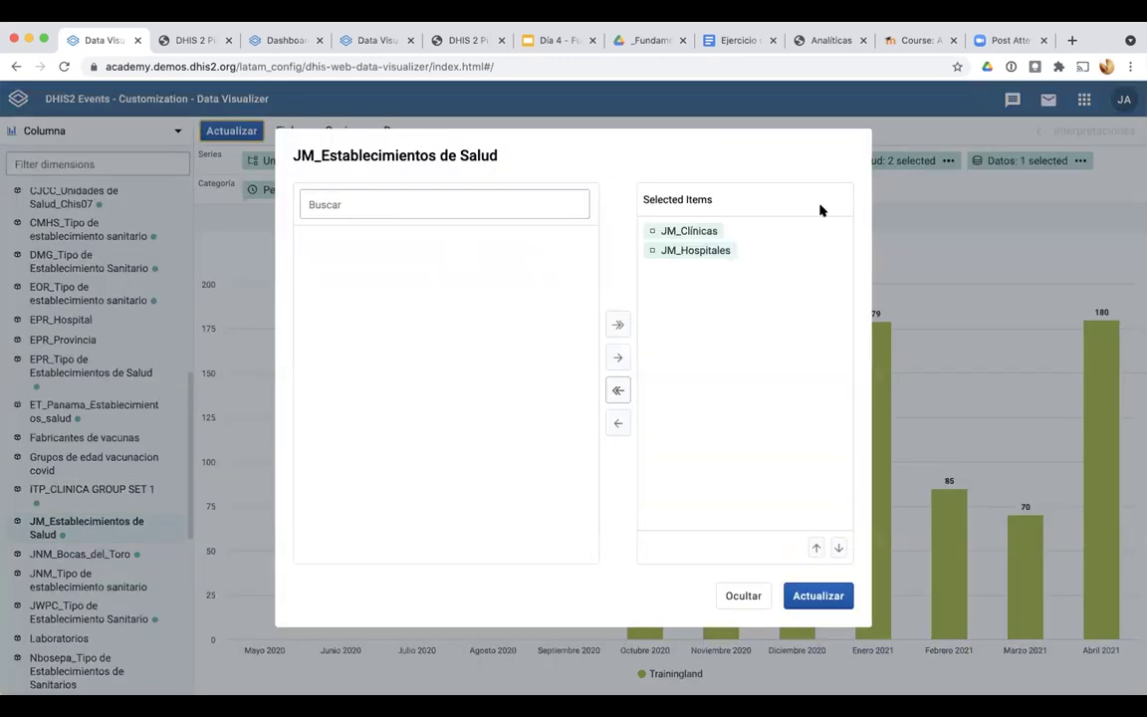
left_click(744, 596)
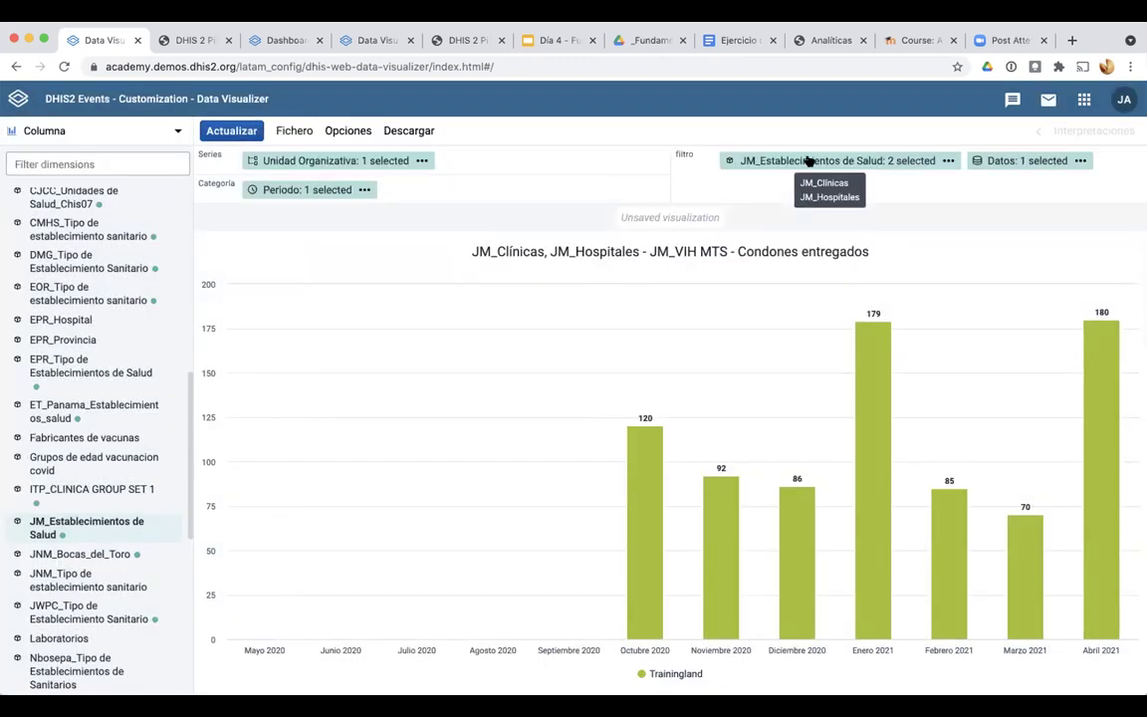
left_click_drag(768, 164, 510, 151)
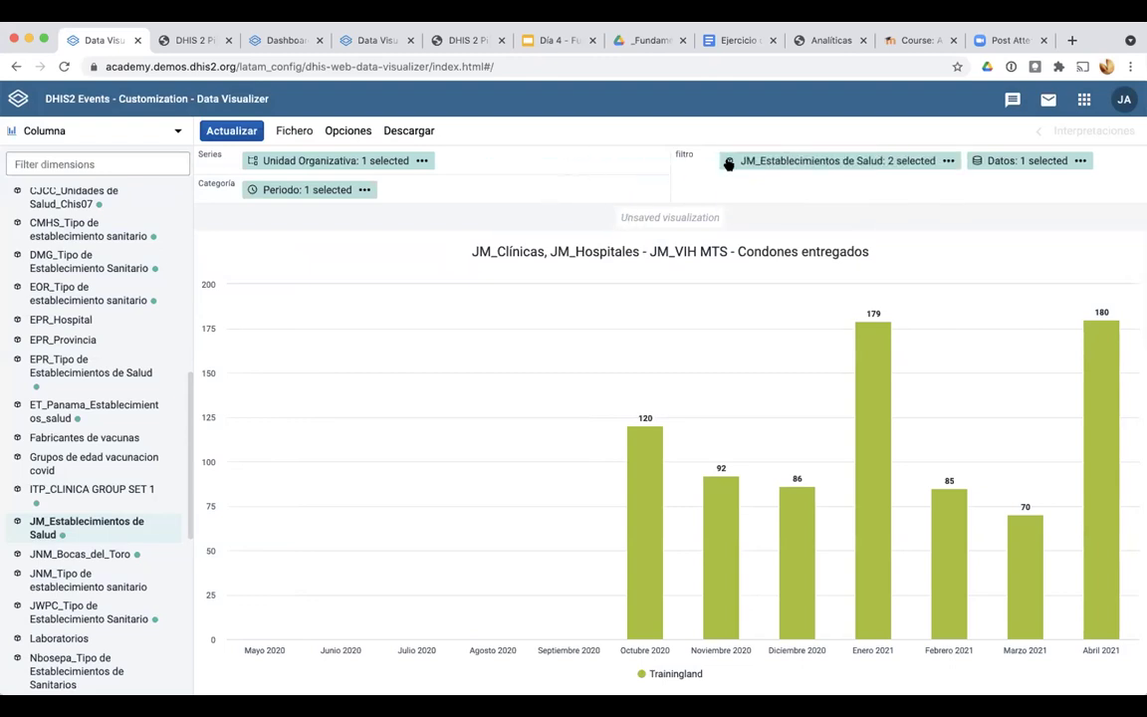
left_click_drag(726, 162, 340, 158)
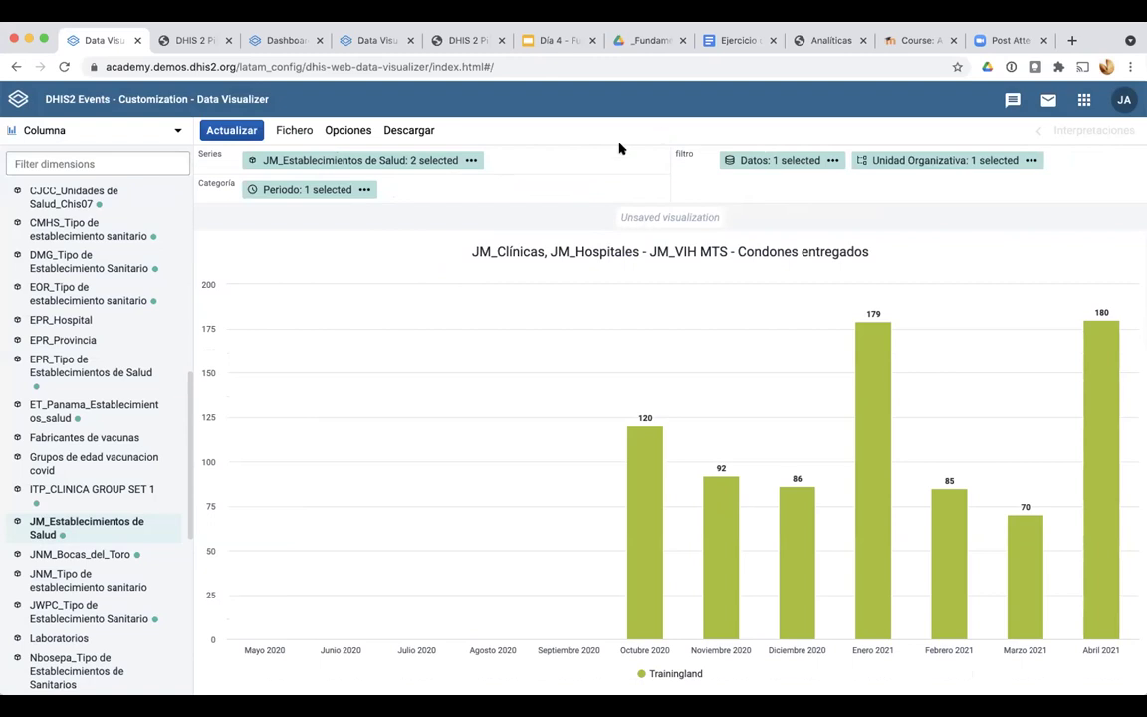
left_click(239, 136)
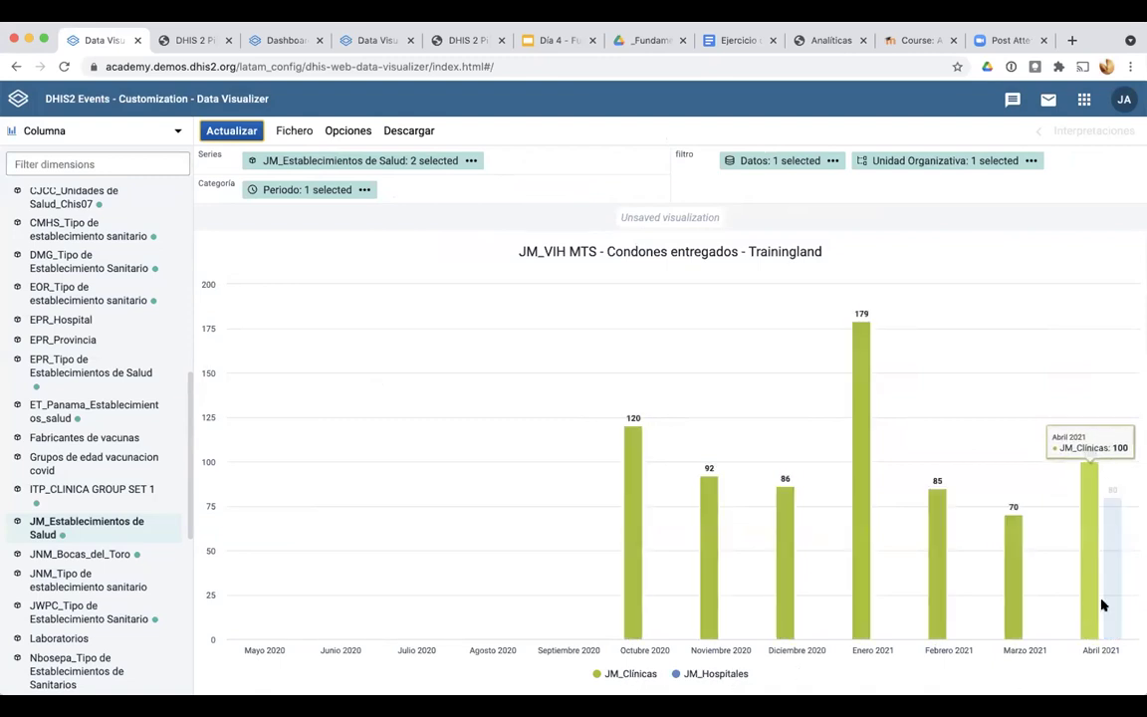
Replace the selected relative period with Últimos 6 meses and update the chart
scroll(109, 306, "up", 10)
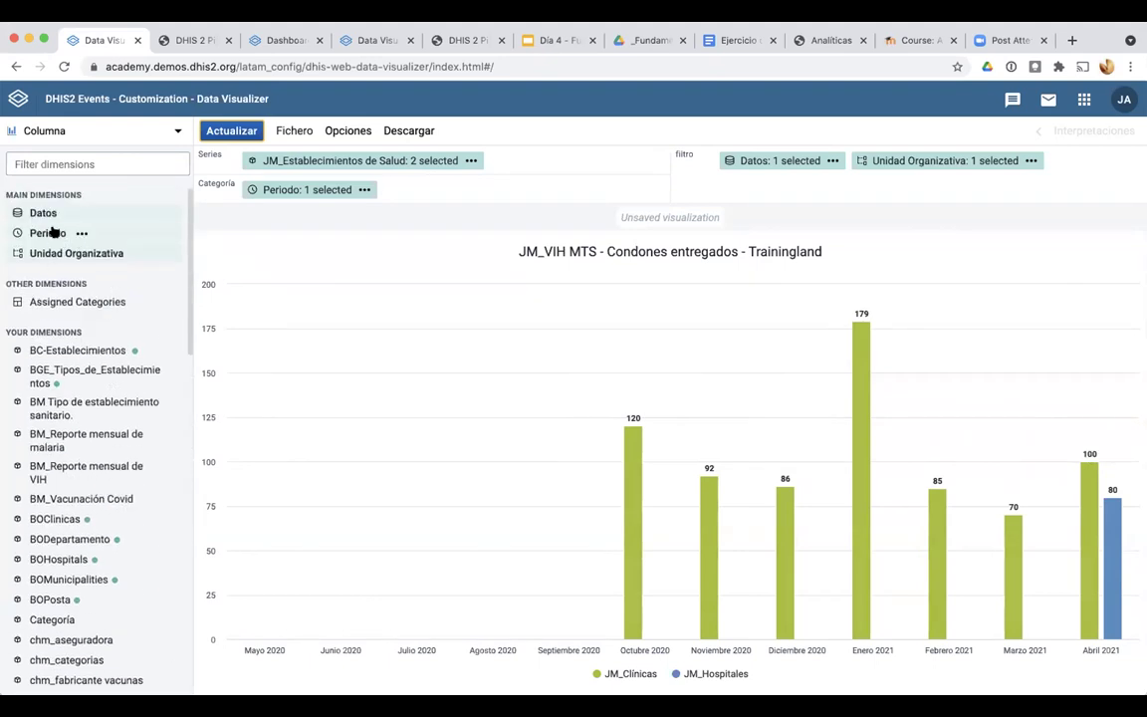
left_click(47, 232)
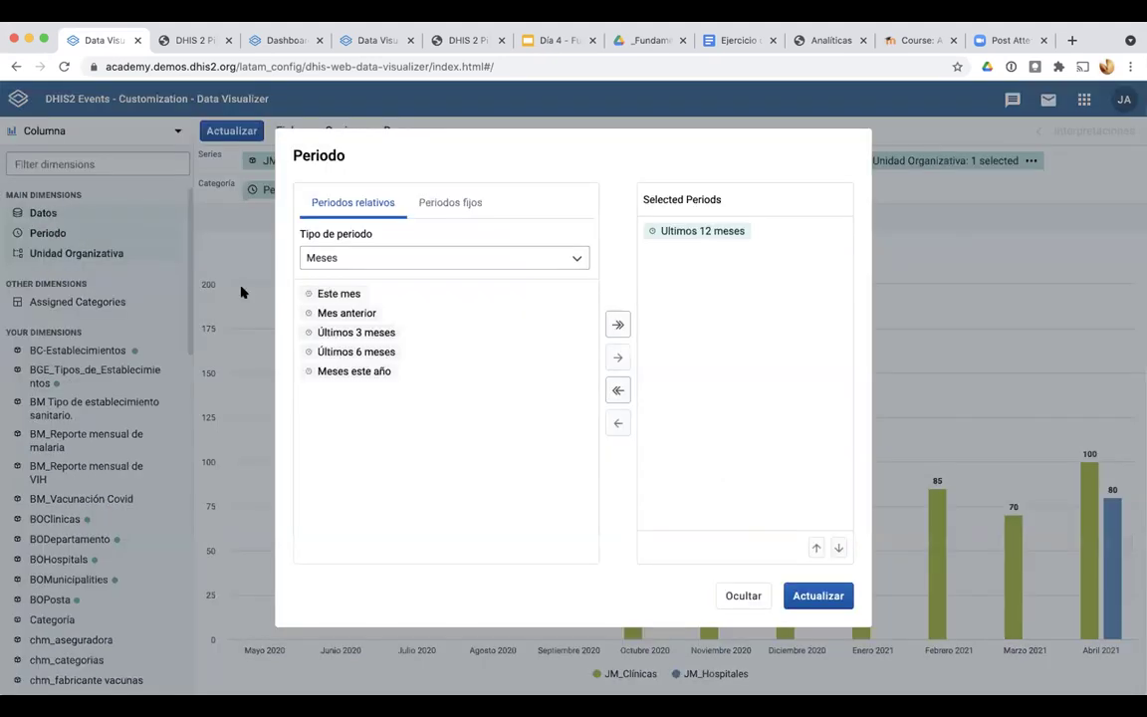
double_click(339, 354)
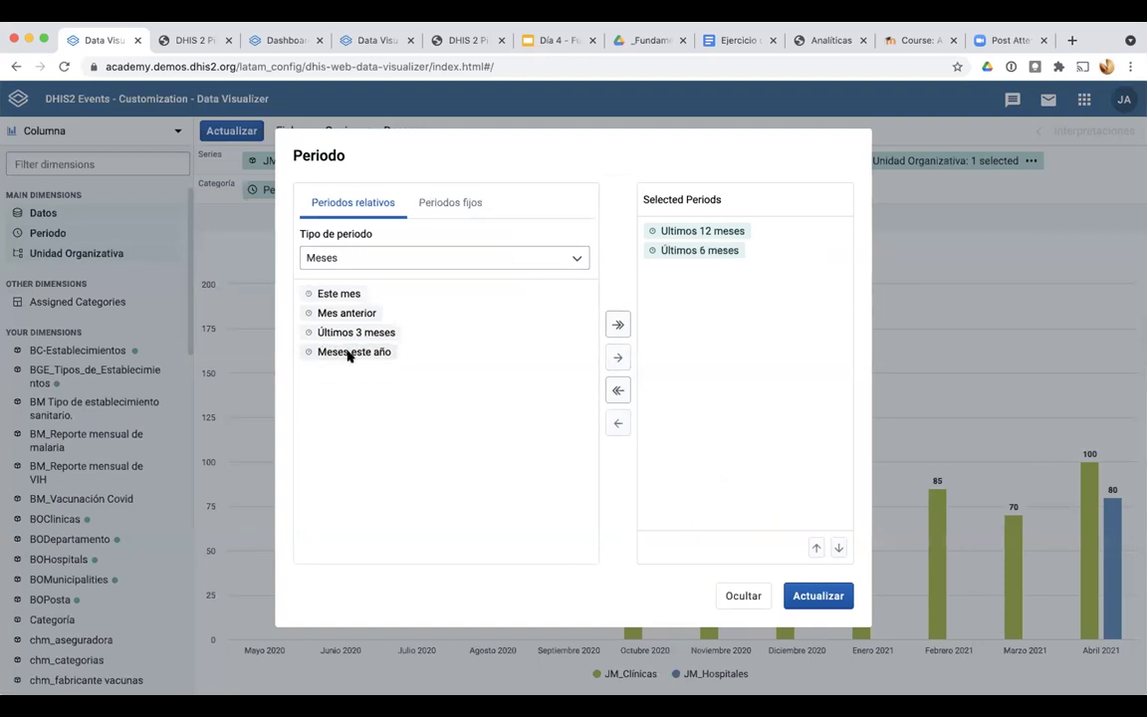
double_click(691, 231)
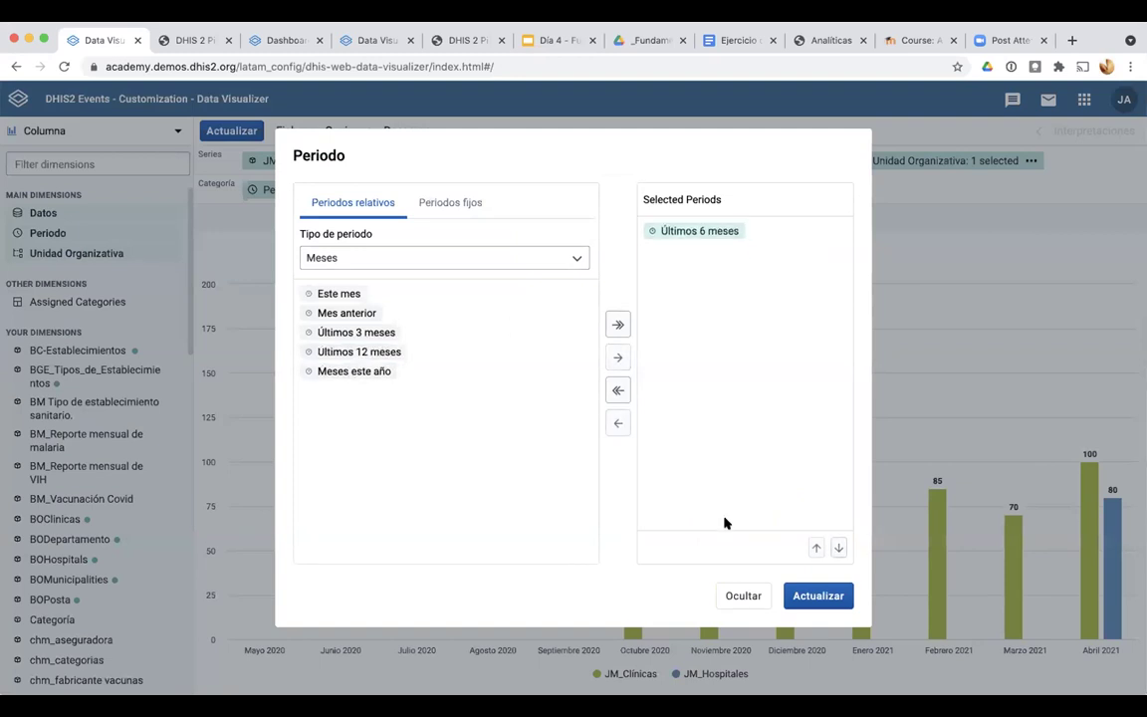
left_click(808, 598)
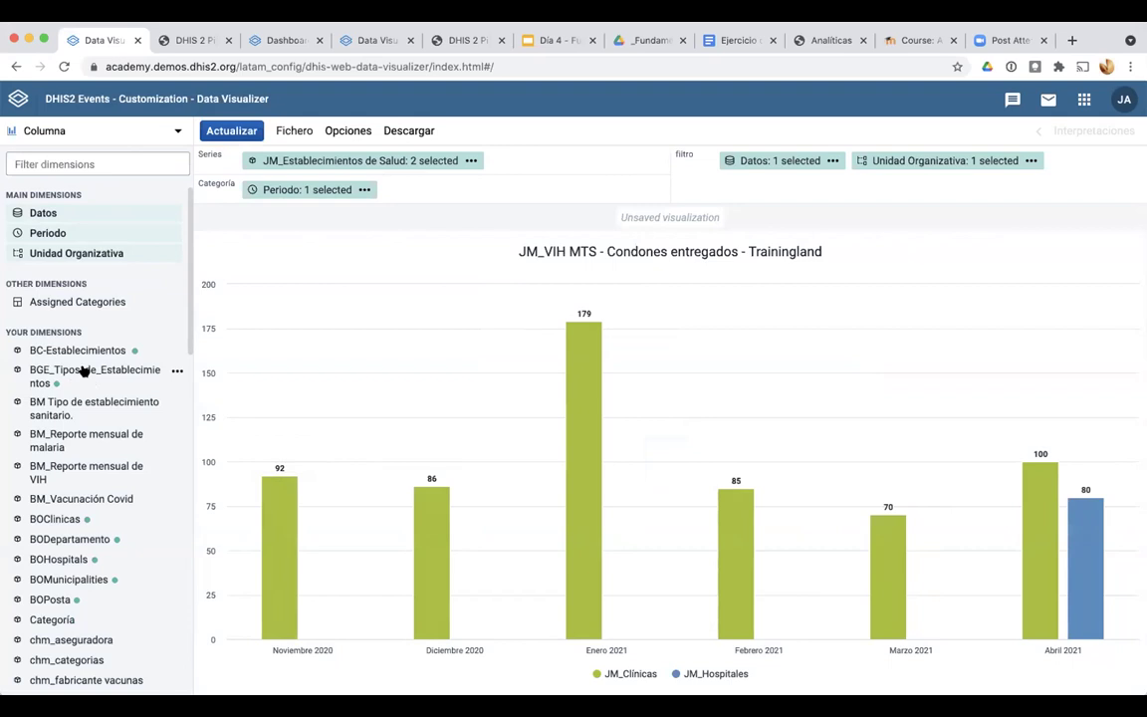
Set the visualization type to Columna apilada and update the chart
left_click(58, 130)
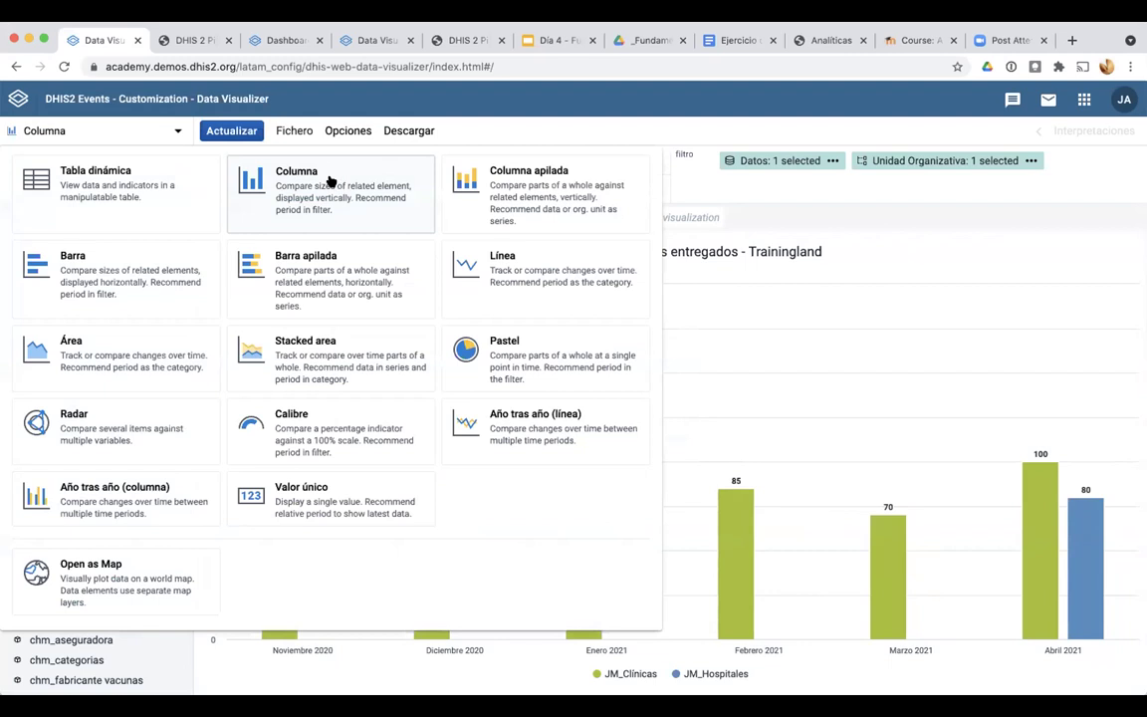
left_click(531, 185)
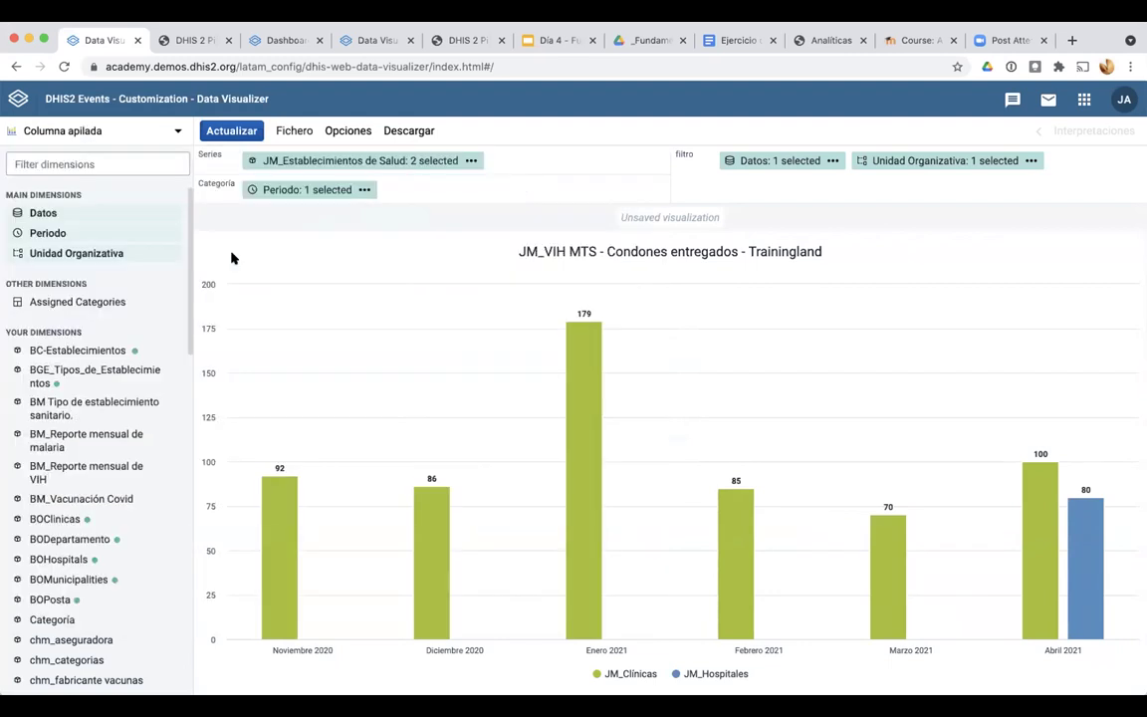
left_click(215, 129)
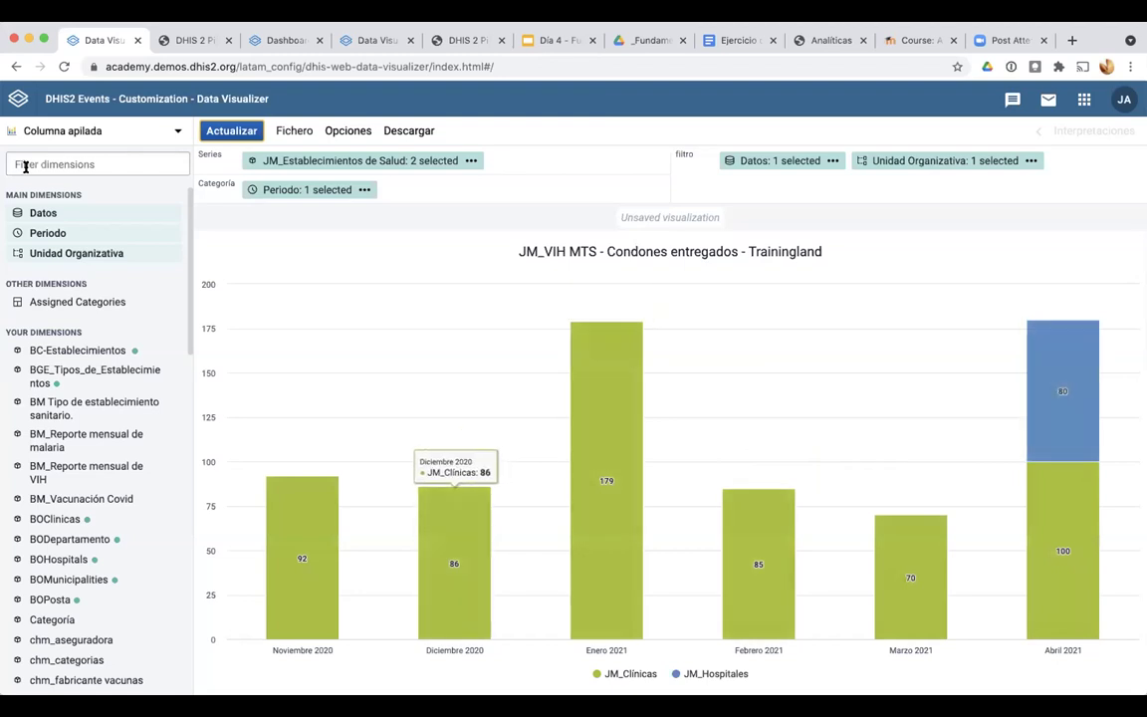
Change the visualization type to Línea, update the chart and inspect the April 2021 hospital value
left_click(44, 133)
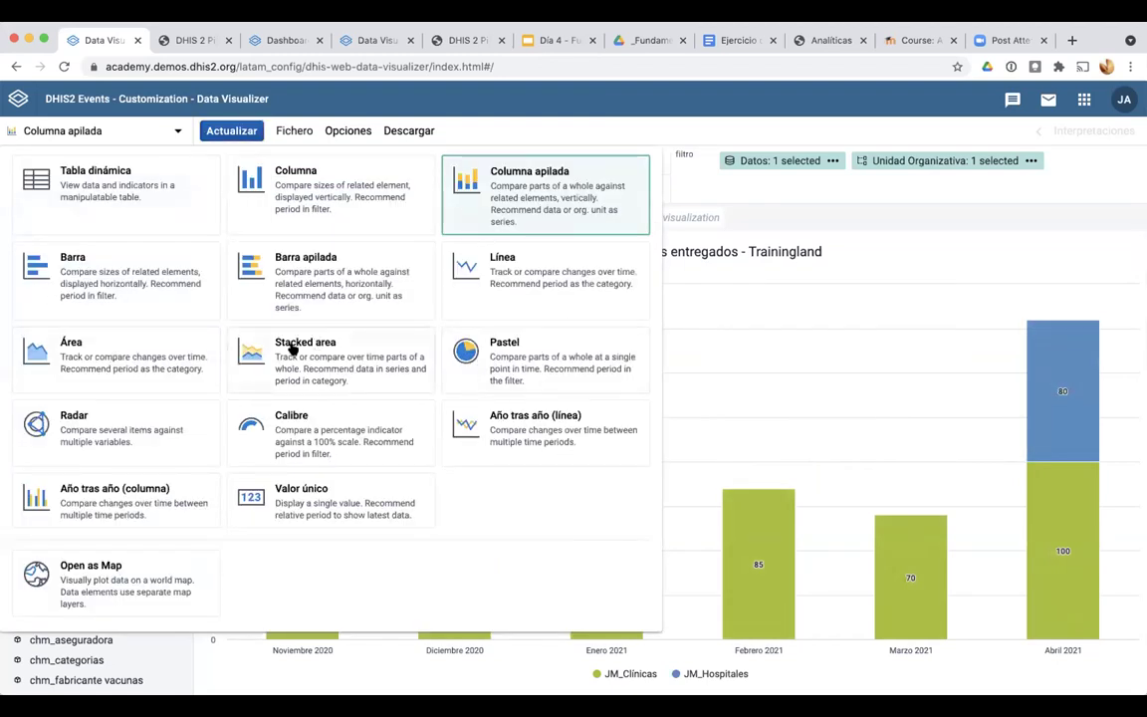
left_click(518, 292)
left_click(228, 136)
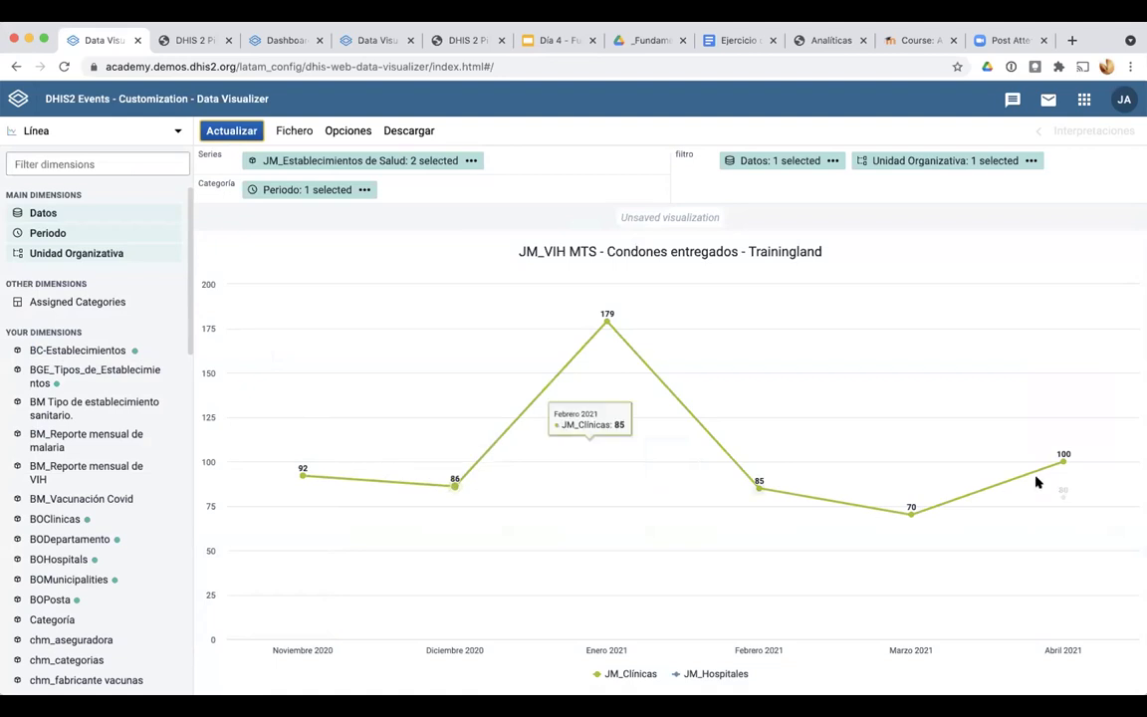
mouse_move(1061, 491)
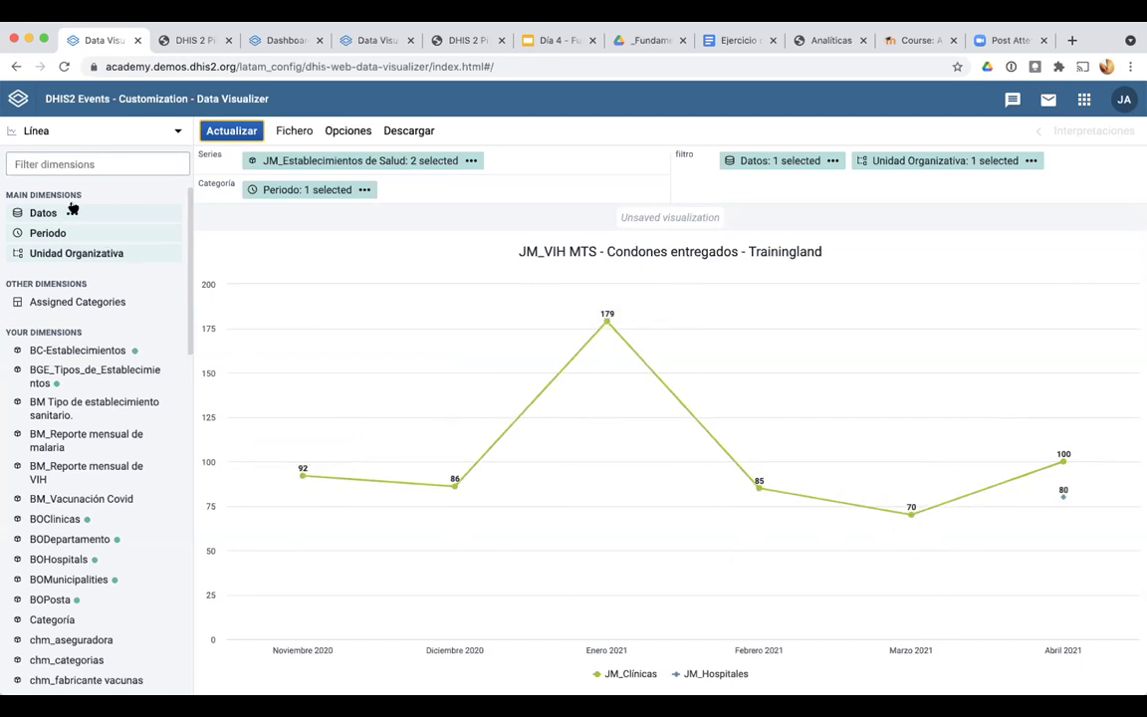
Open the Datos dimension and search its indicators for JM
left_click(12, 213)
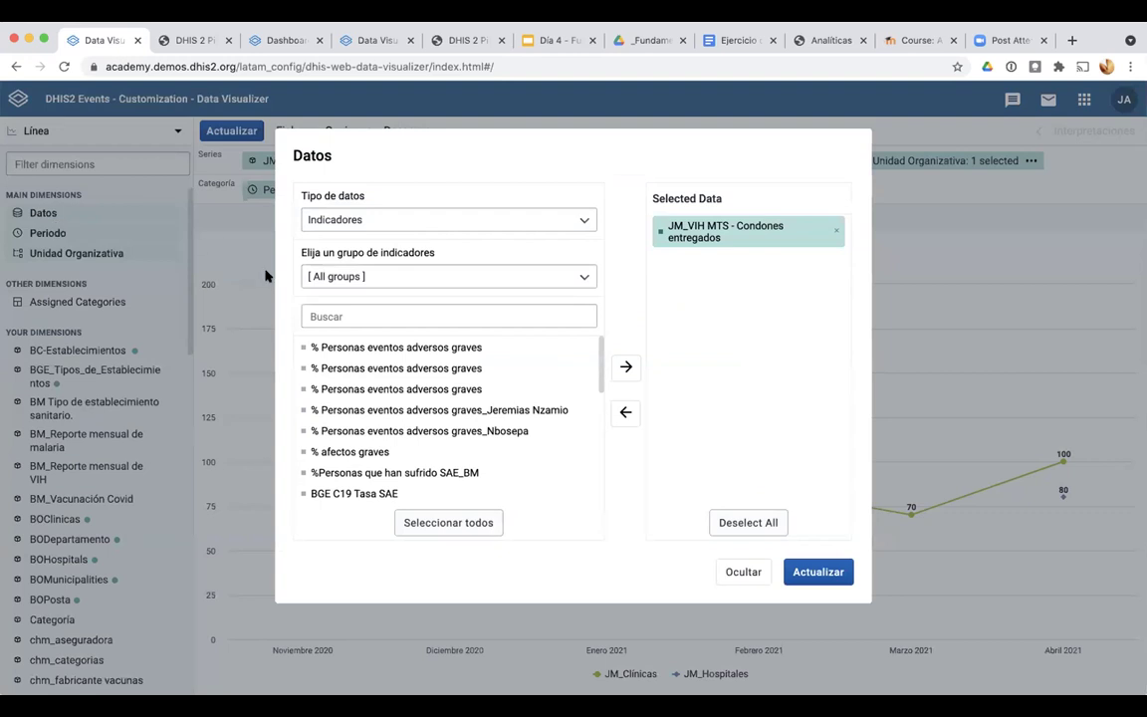
left_click(405, 314)
type("-jm")
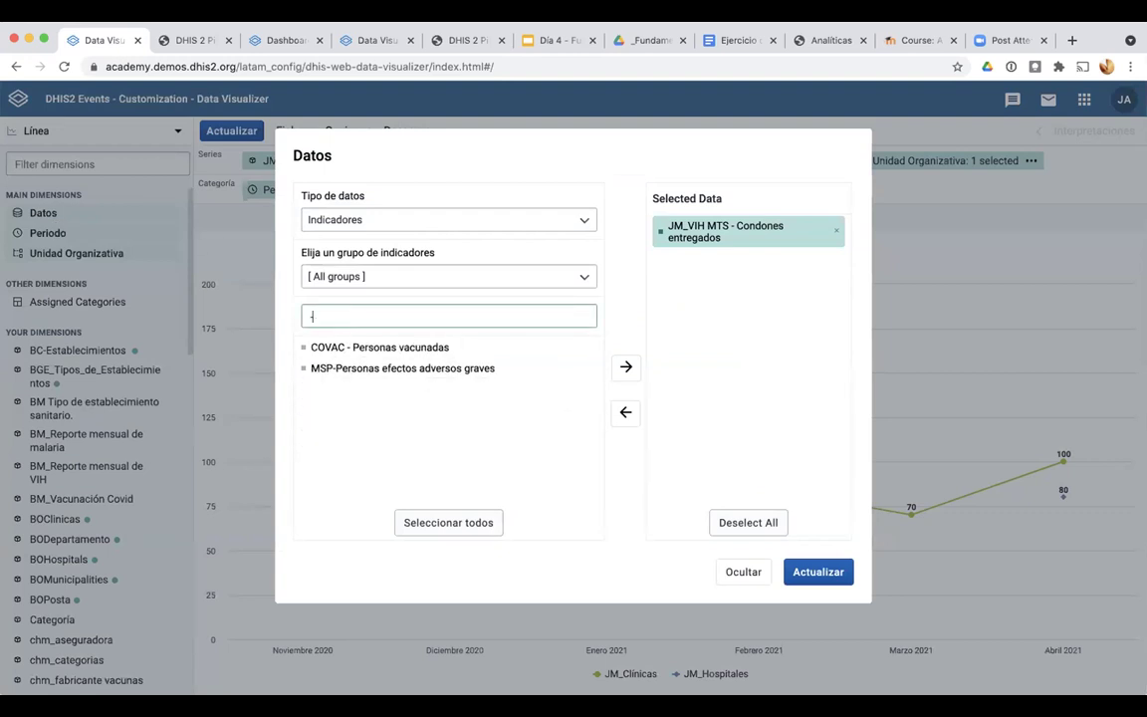
key("BackSpace")
key("BackSpace")
type("-jm")
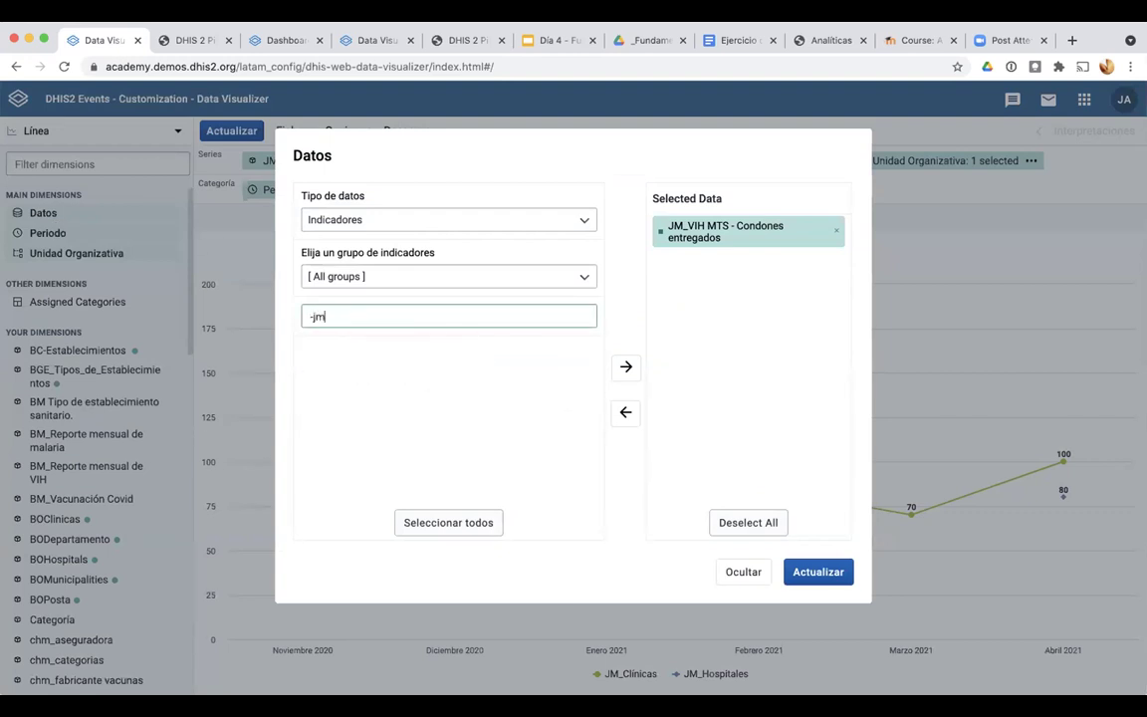
key("BackSpace")
type("jm")
key("BackSpace")
key("BackSpace")
type("JM")
Find JM_VIH MTS - Personas con prevención among the Elementos de datos by searching JM, add it to the selected data and update the chart
left_click(414, 213)
left_click(371, 265)
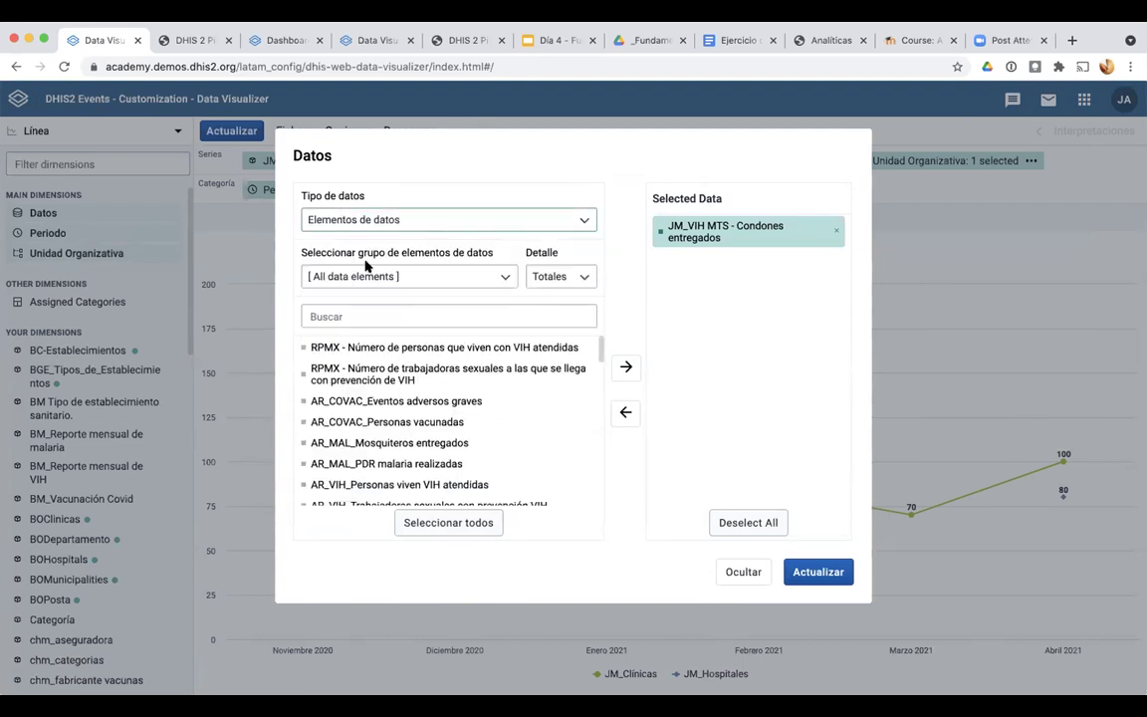
left_click(357, 306)
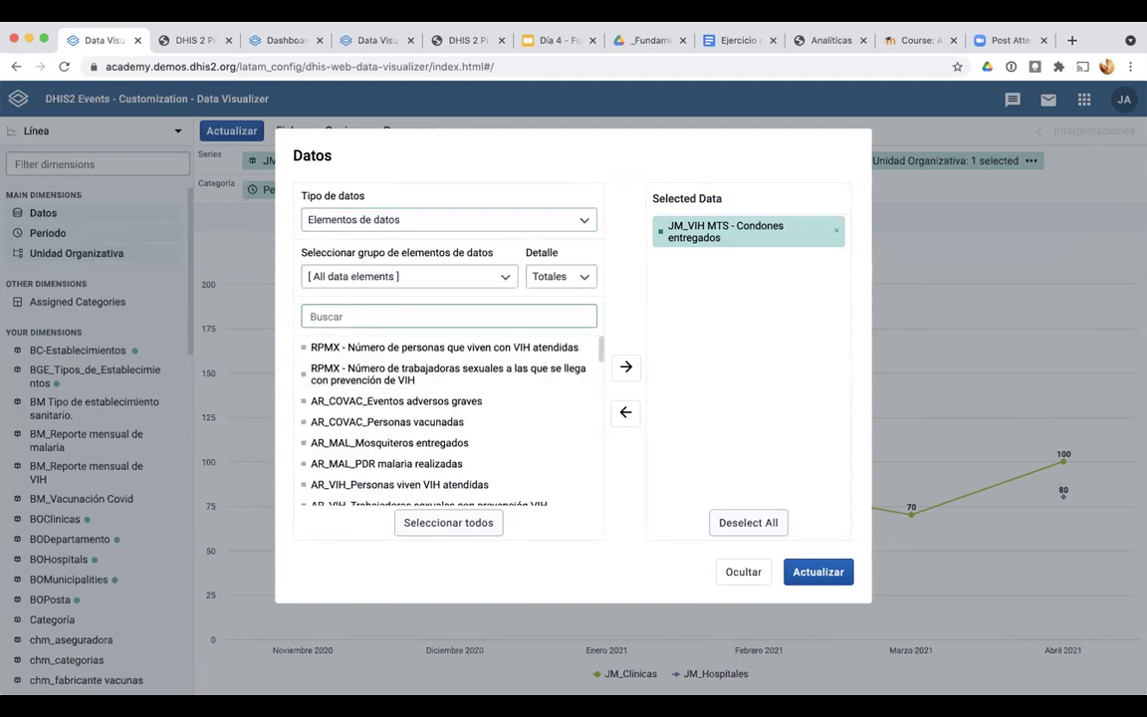
type("JM")
left_click(408, 346)
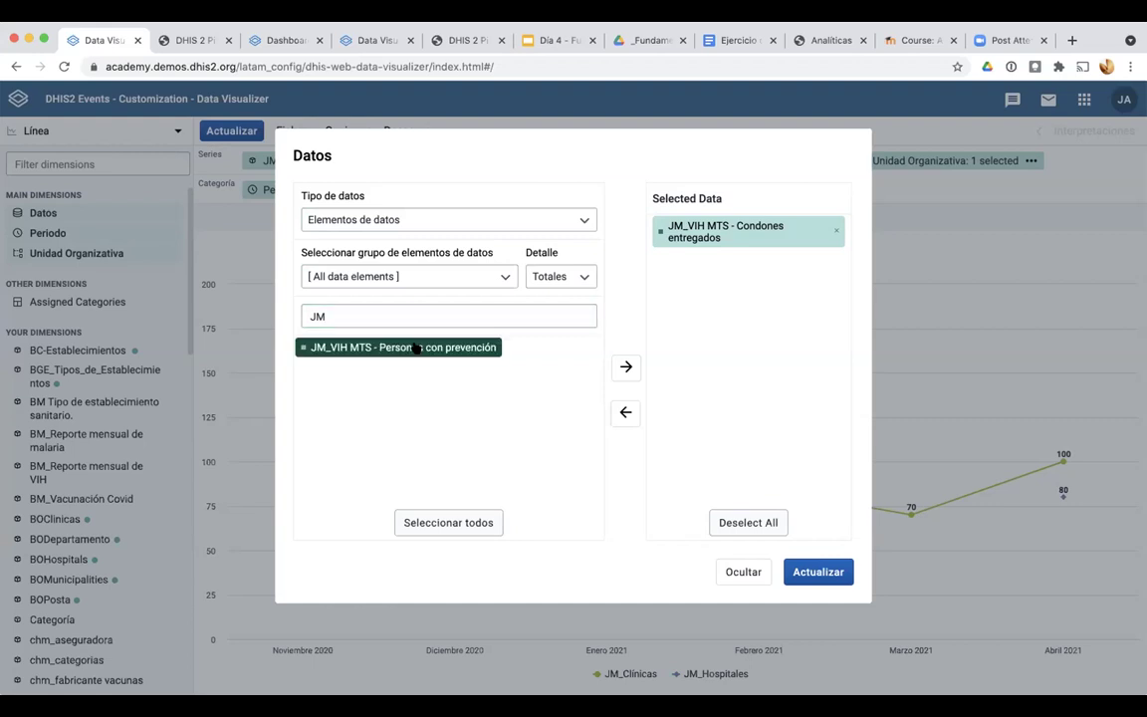
left_click(624, 368)
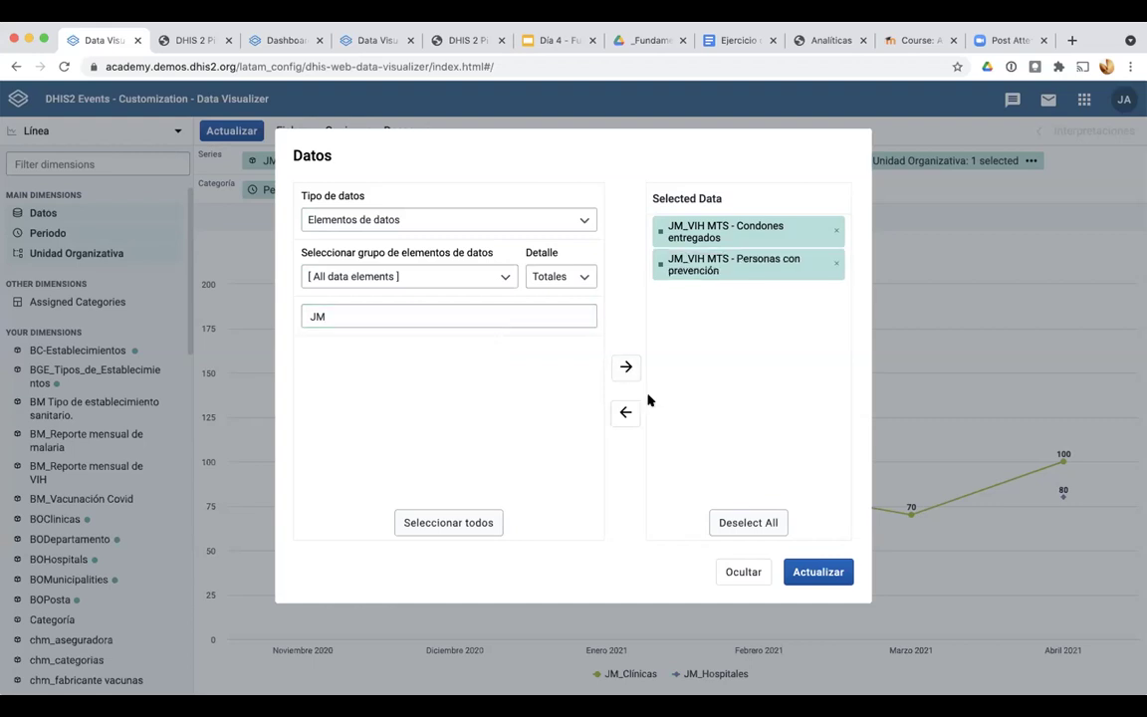
left_click(816, 573)
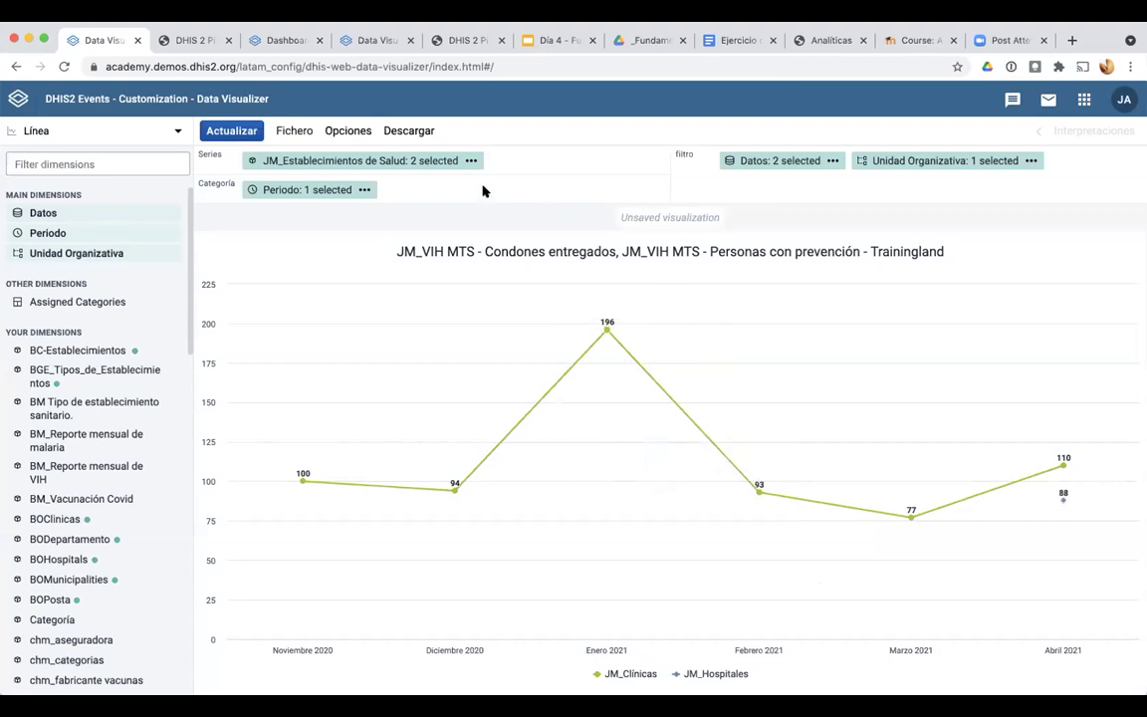
Swap Datos into the series and JM_Establecimientos de Salud into the filter, and update the chart
mouse_move(740, 160)
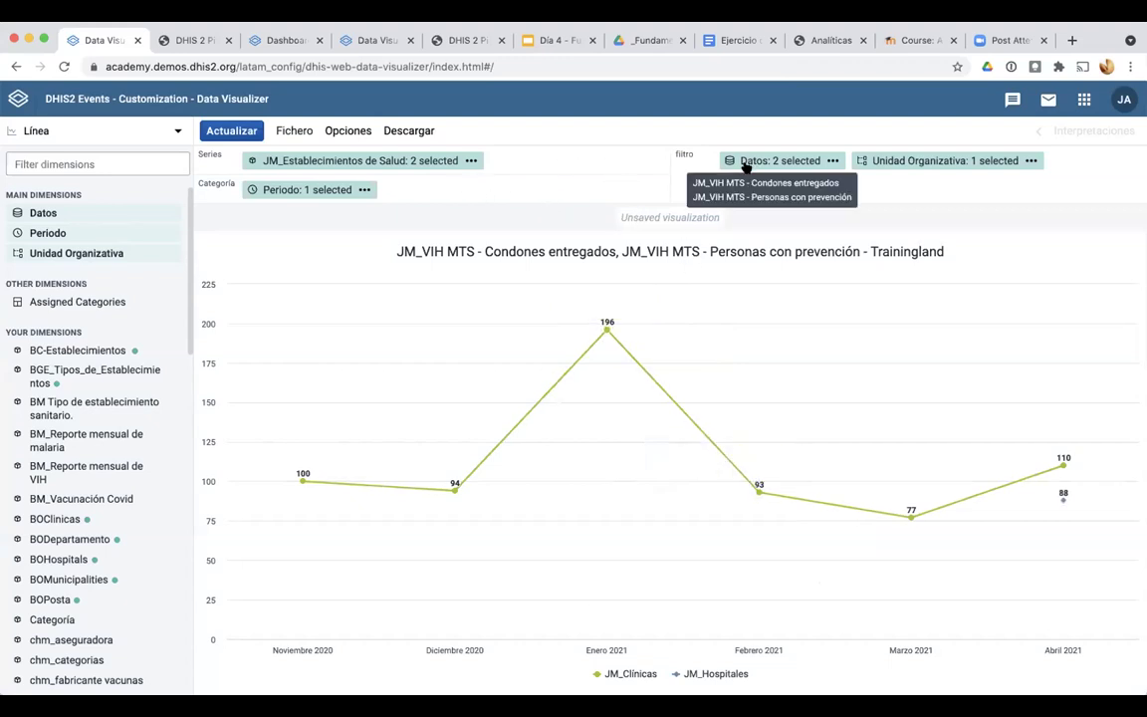
left_click_drag(740, 159, 439, 155)
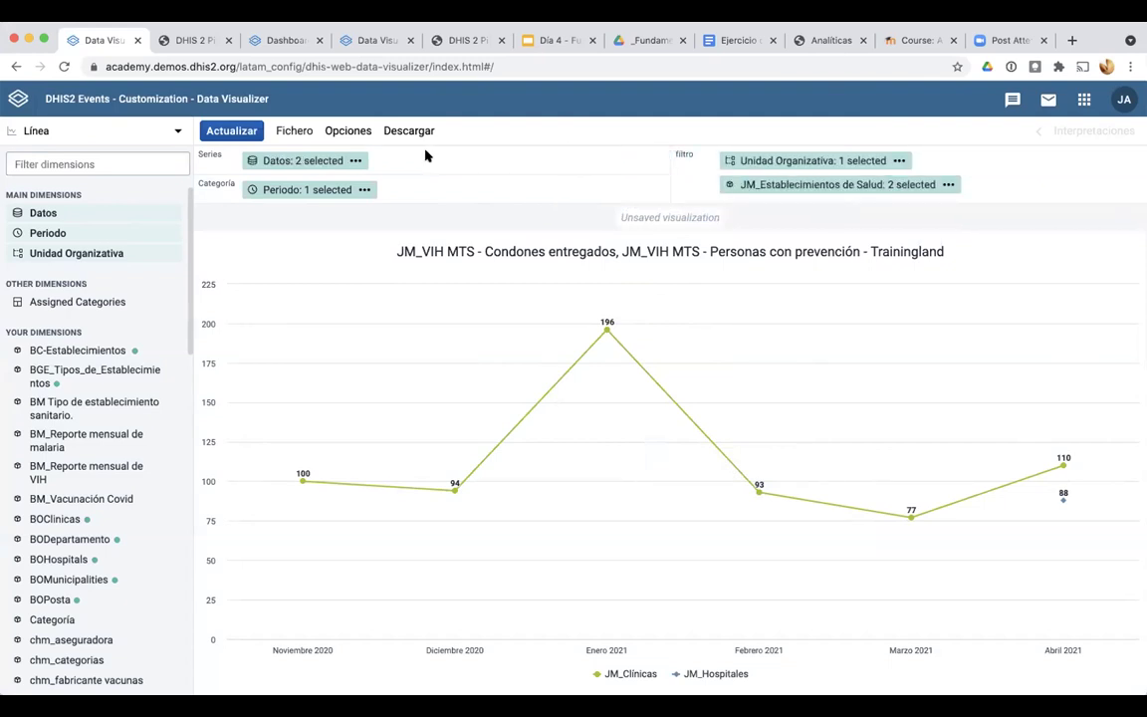
left_click(244, 129)
mouse_move(599, 606)
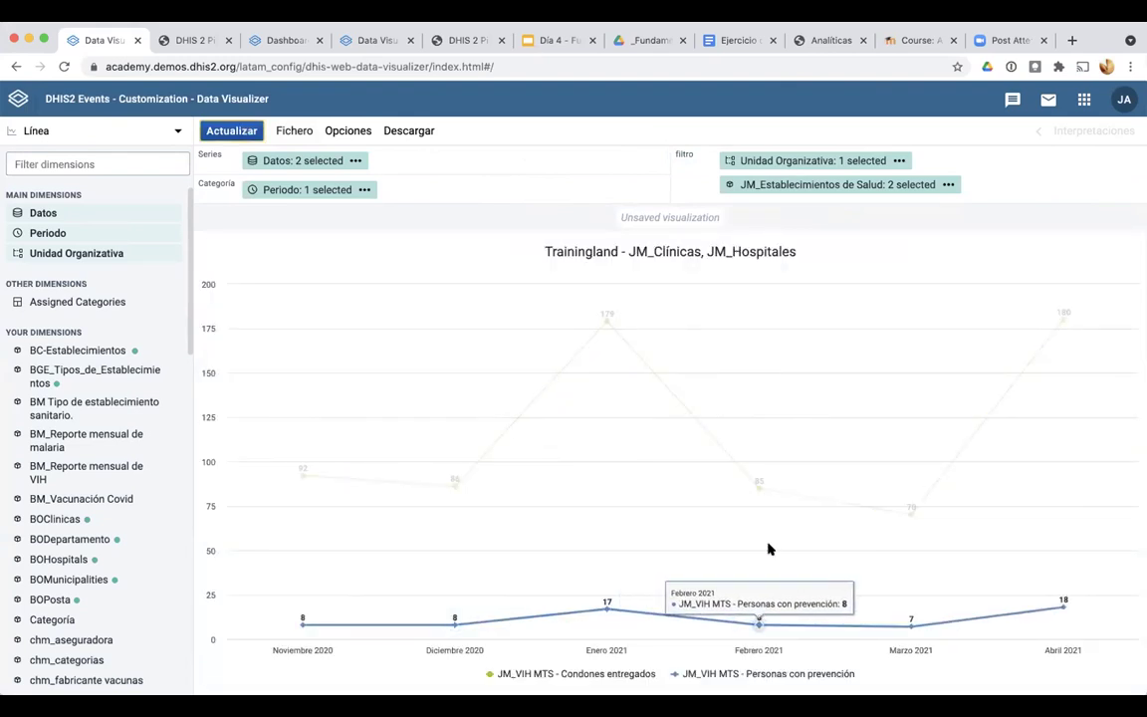
Assign the JM_VIH MTS - Personas con prevención series to Axis 2 in the chart options and update
left_click(345, 132)
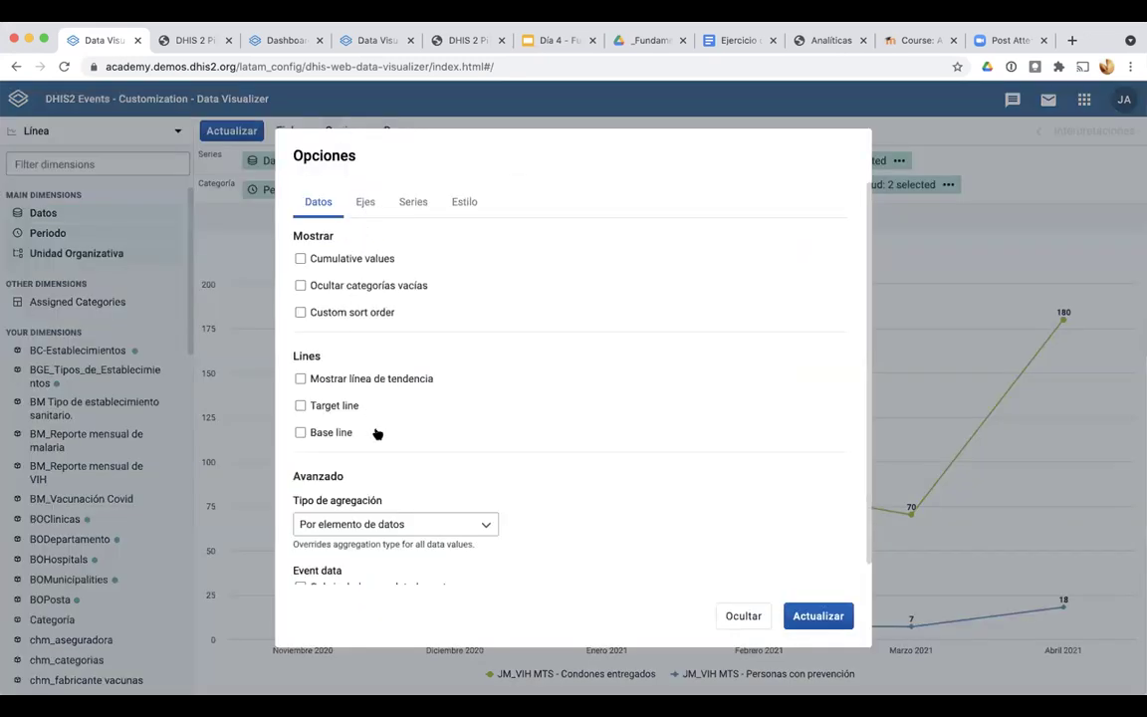
left_click(413, 202)
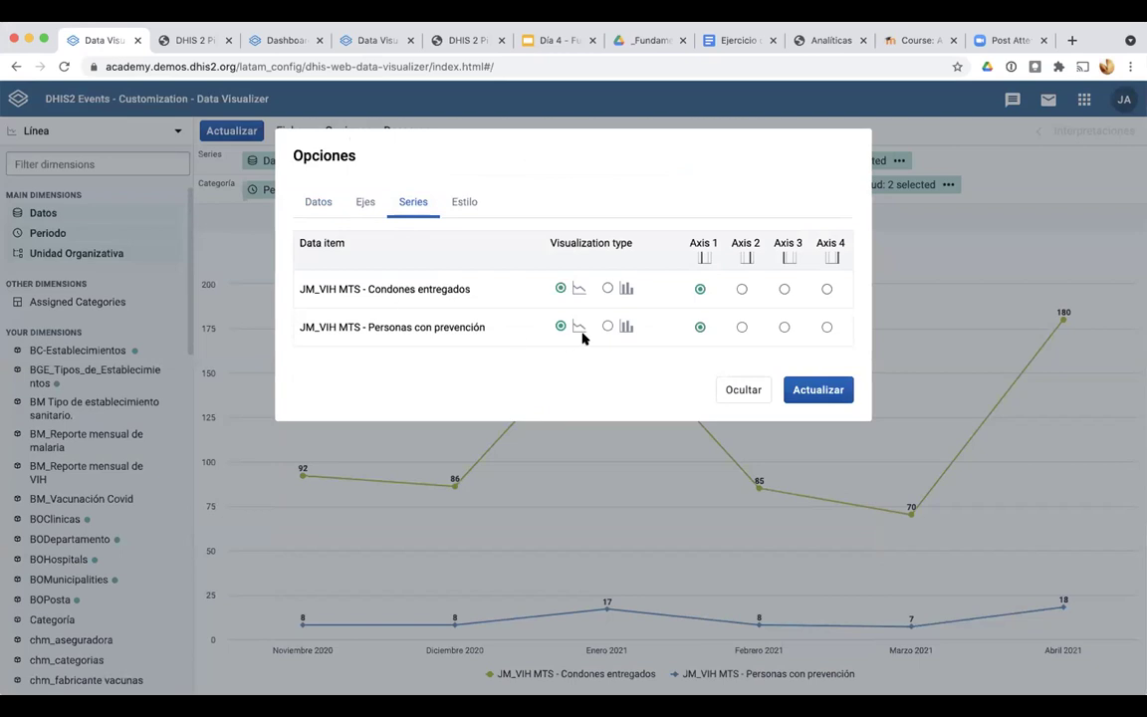
left_click(740, 327)
left_click(830, 392)
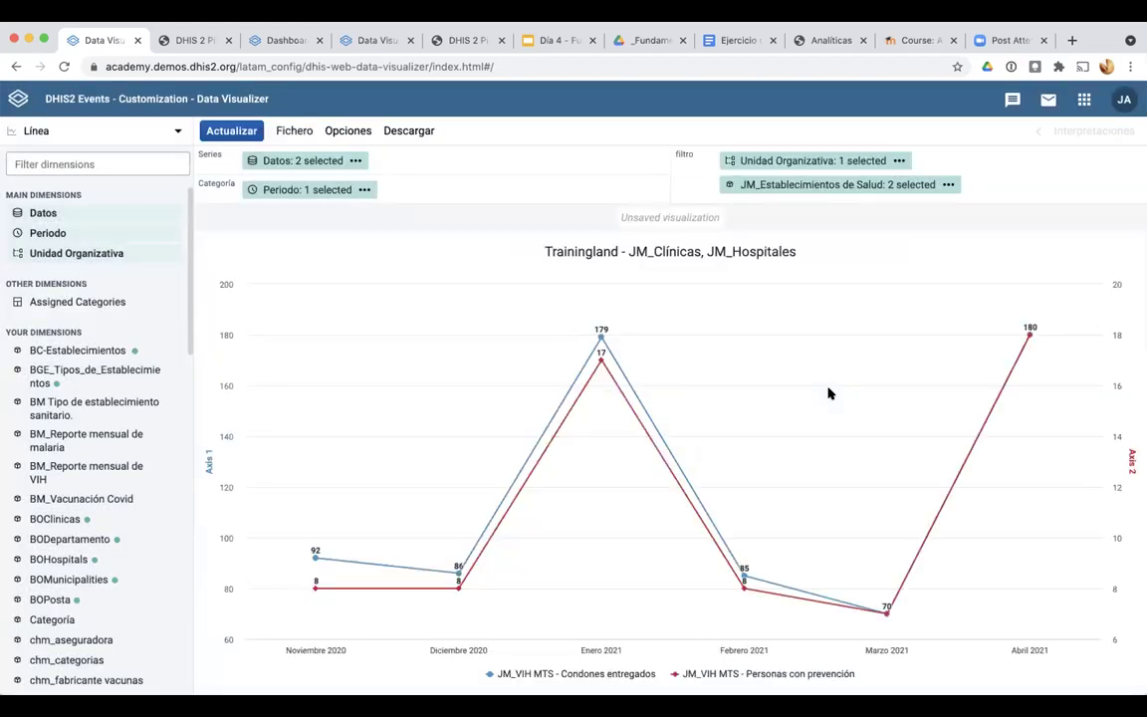
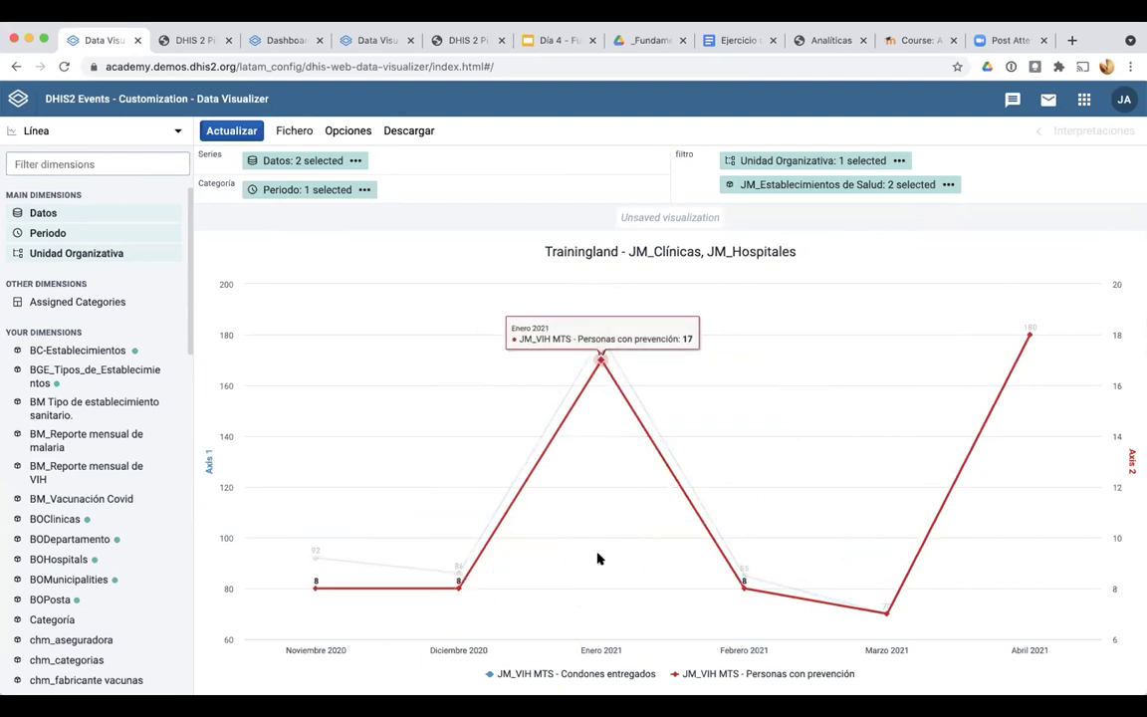
Save the visualization as "JM - Prevención VIH Condones y Personas - últimos 6 meses"
left_click(291, 127)
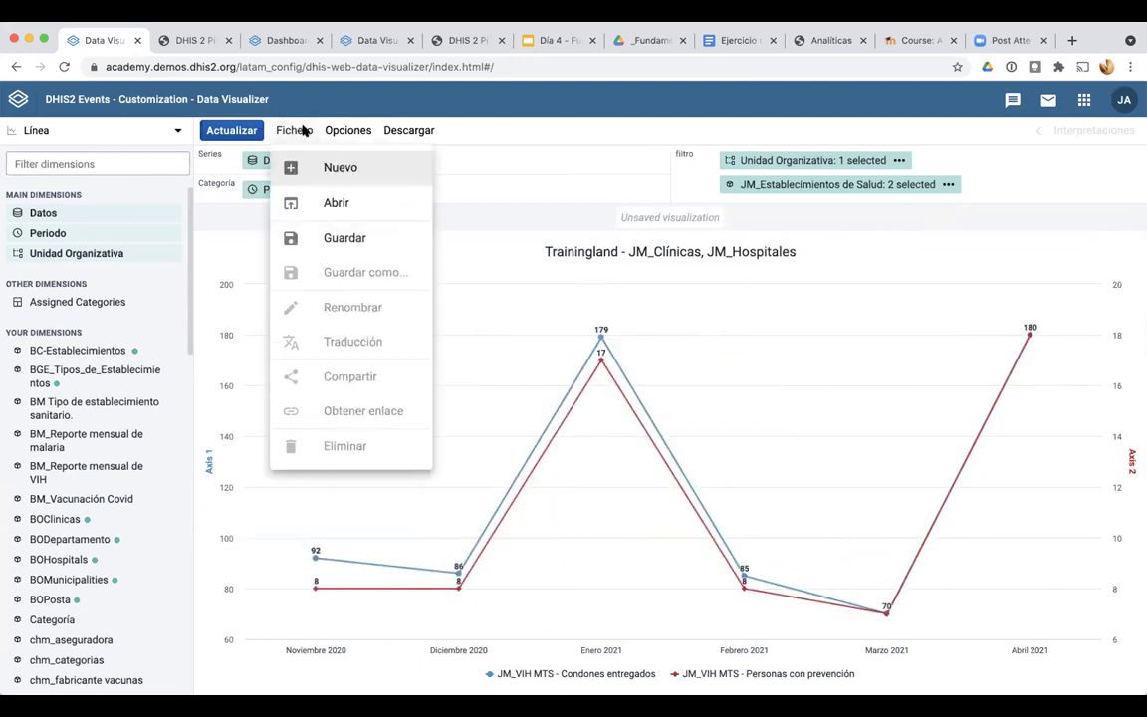
left_click(343, 236)
left_click(500, 367)
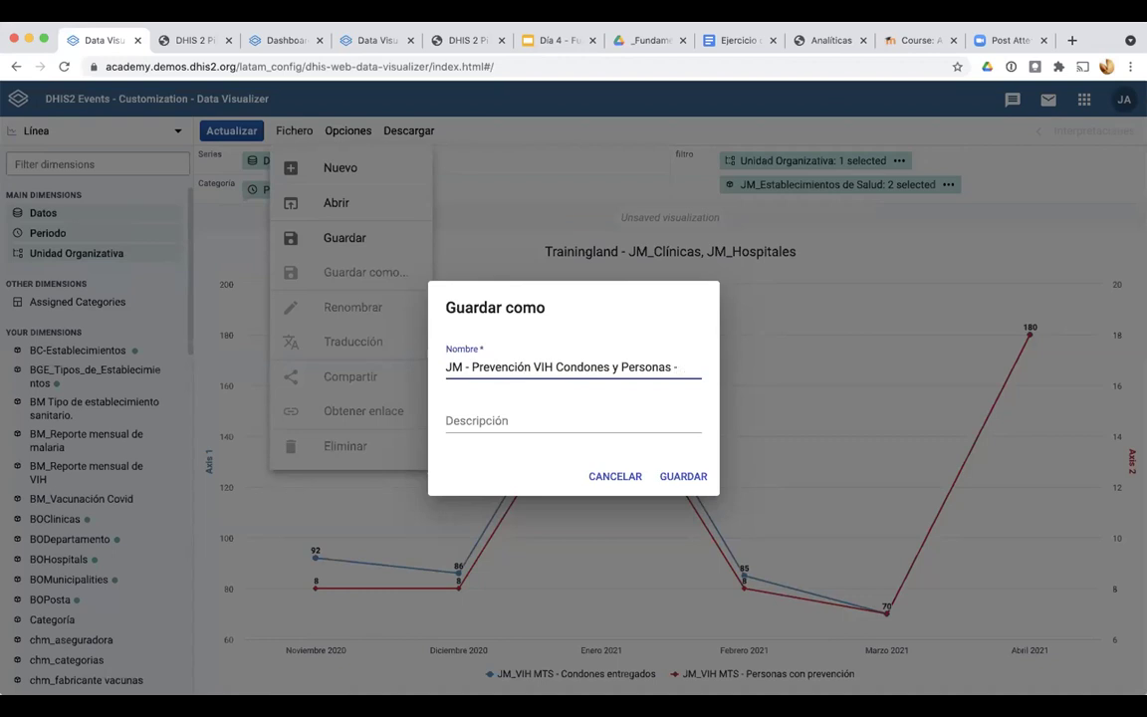
type("timos 6 meses")
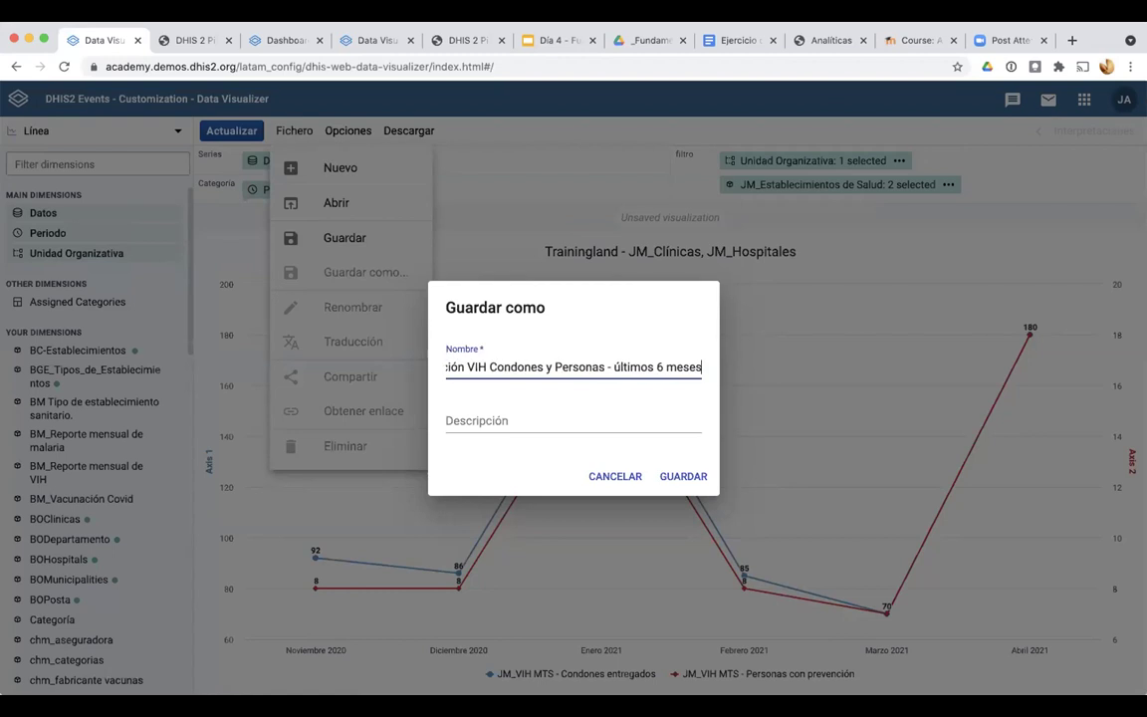
type(" -")
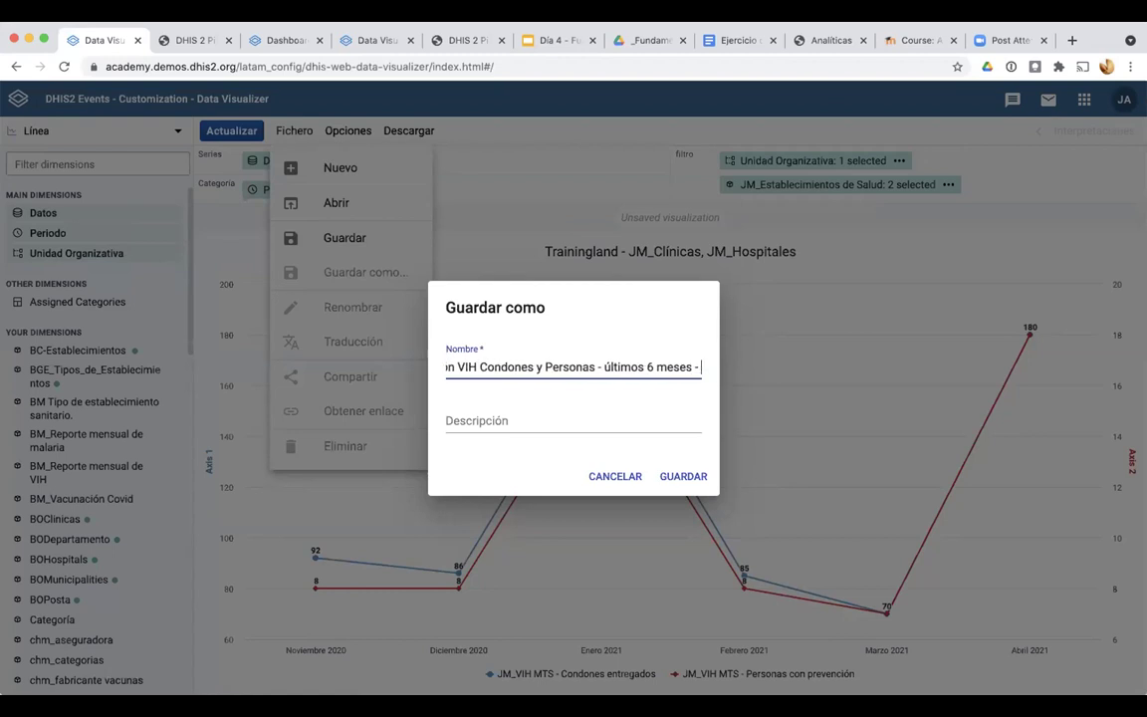
key("BackSpace")
key("BackSpace")
key("BackSpace")
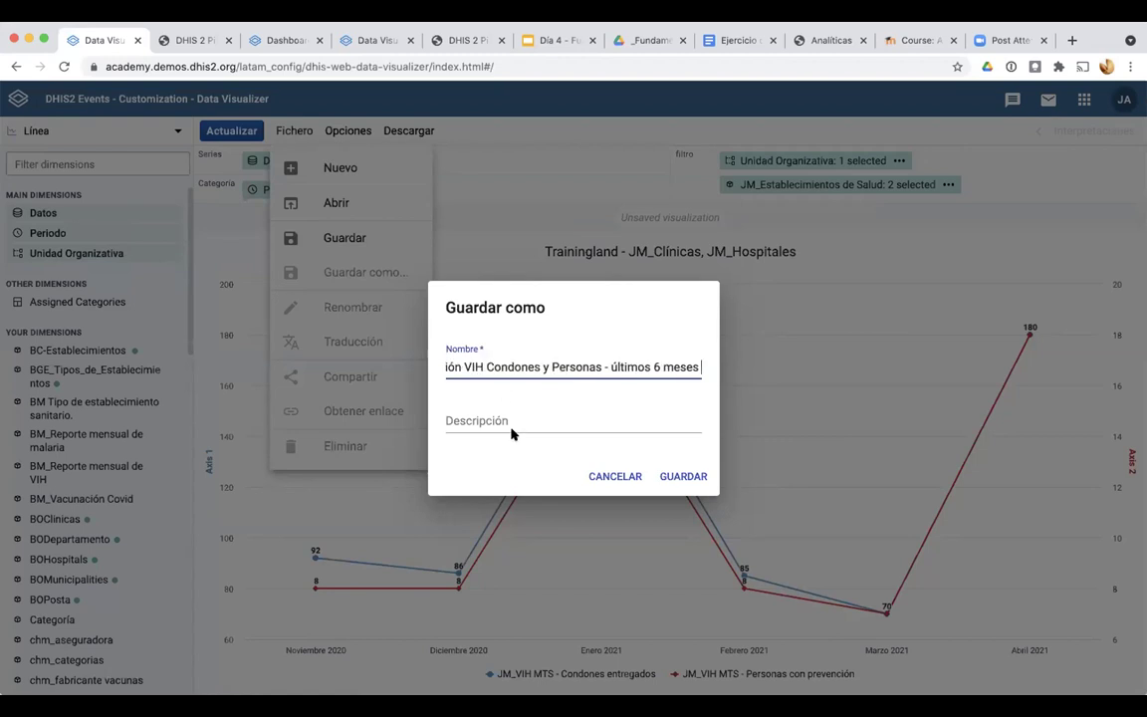
left_click(684, 477)
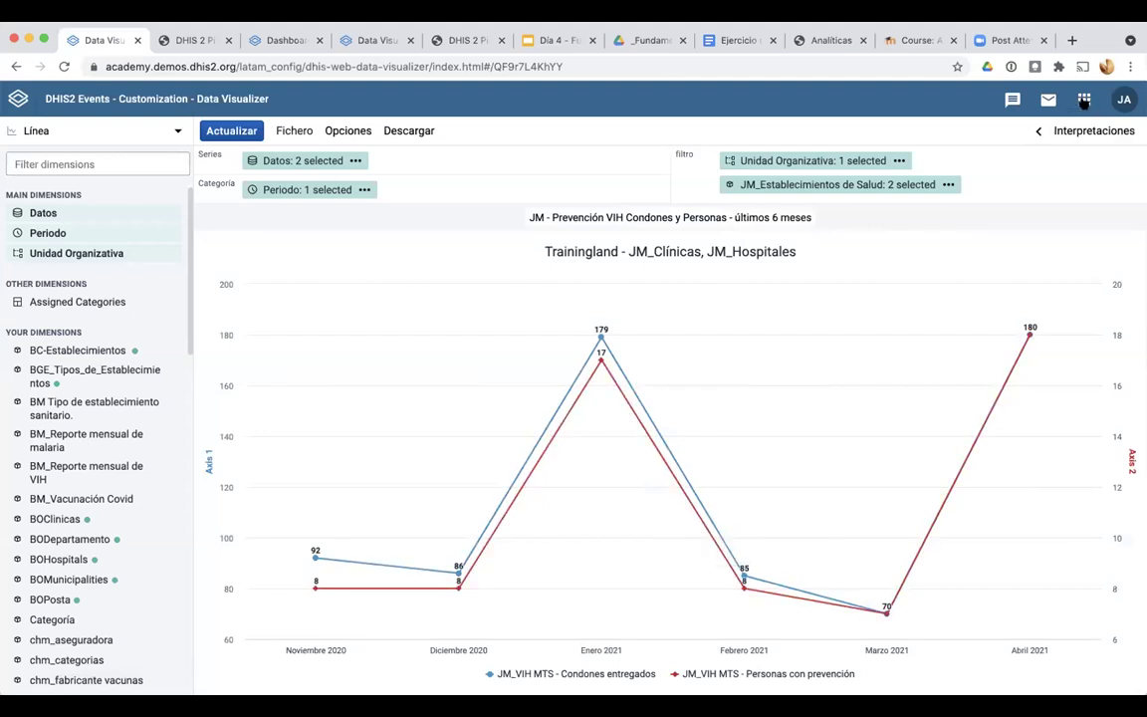
Switch to the Tablero app and open the sharing settings of the JM - Prevención de VIH dashboard
left_click(1085, 99)
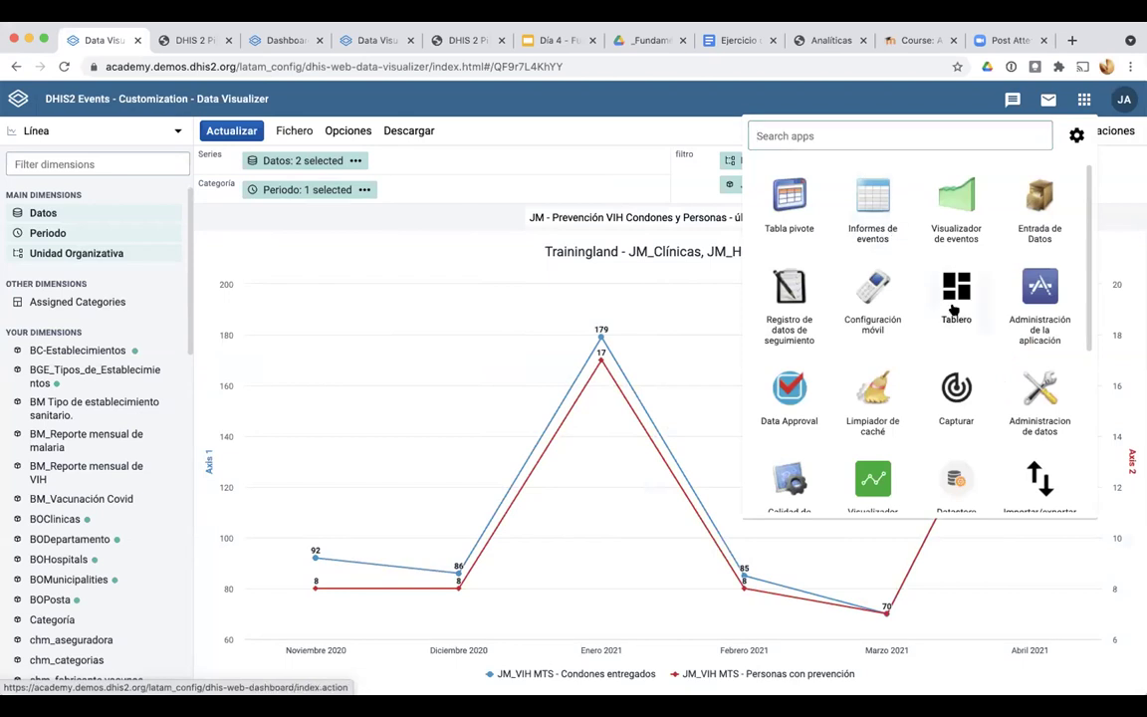
left_click(954, 311)
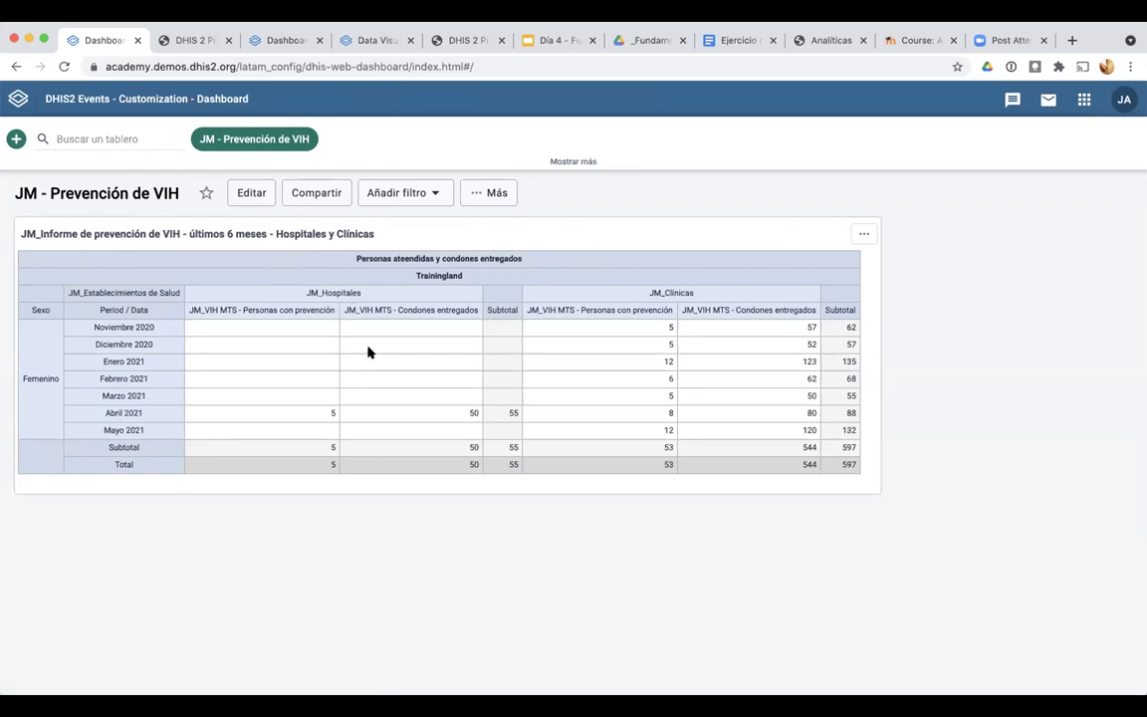
left_click(315, 194)
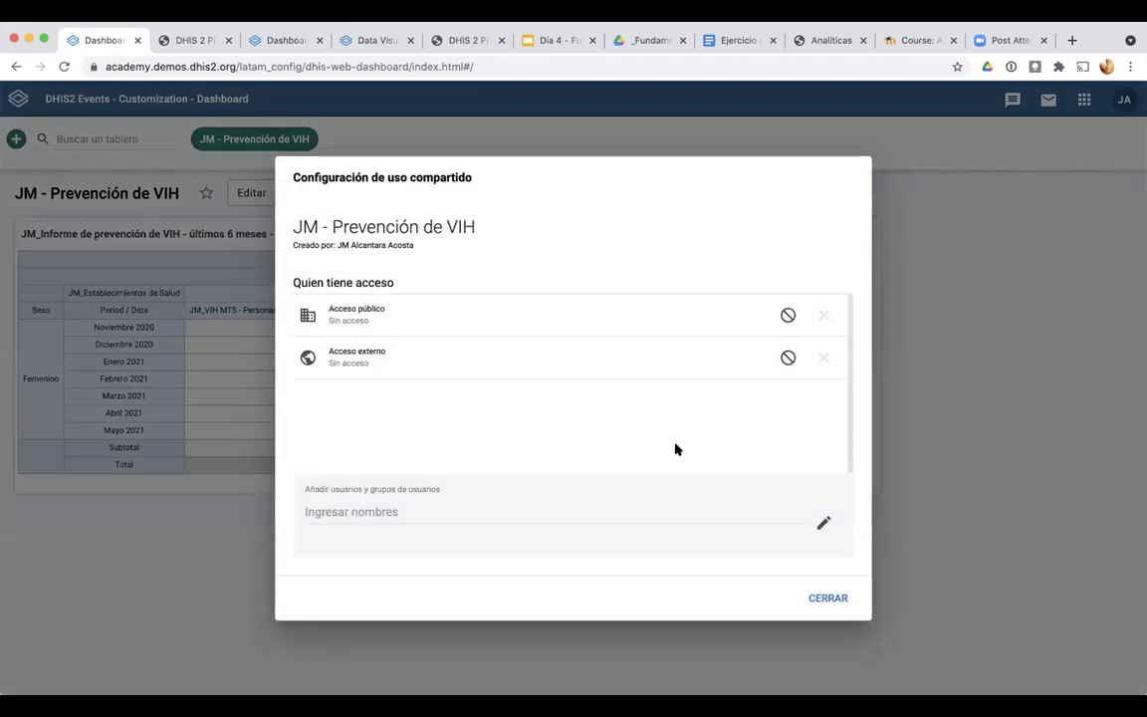
Search for a colleague by name and add that user to the dashboard's access list
left_click(599, 513)
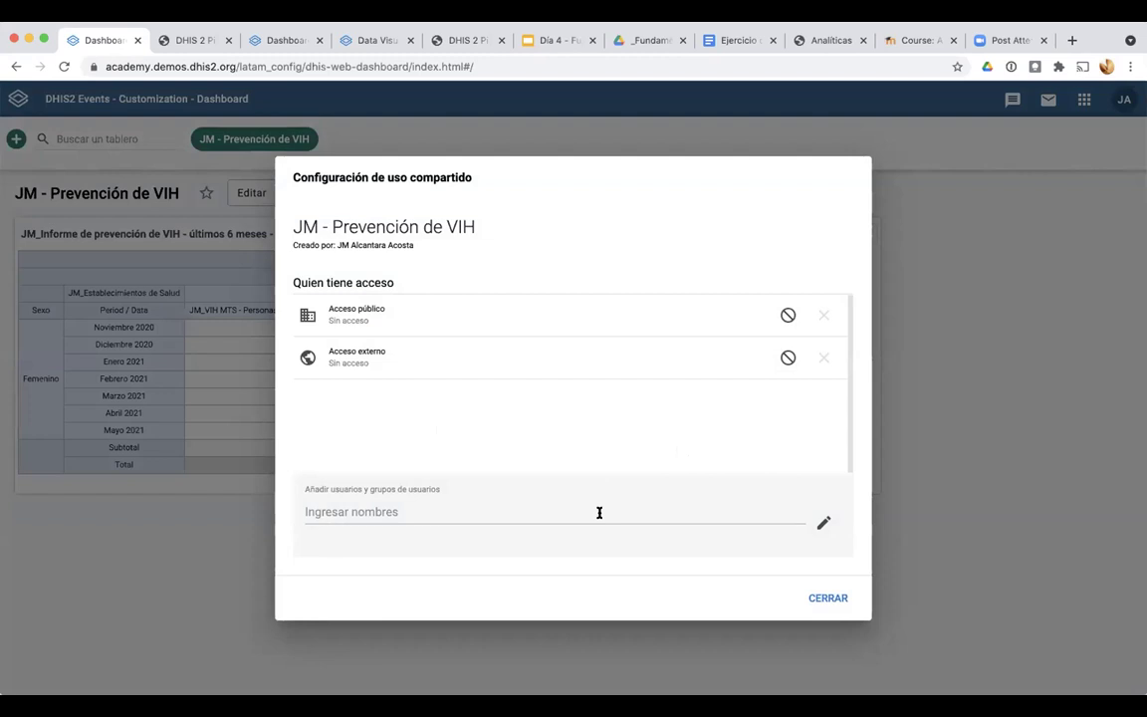
type("M")
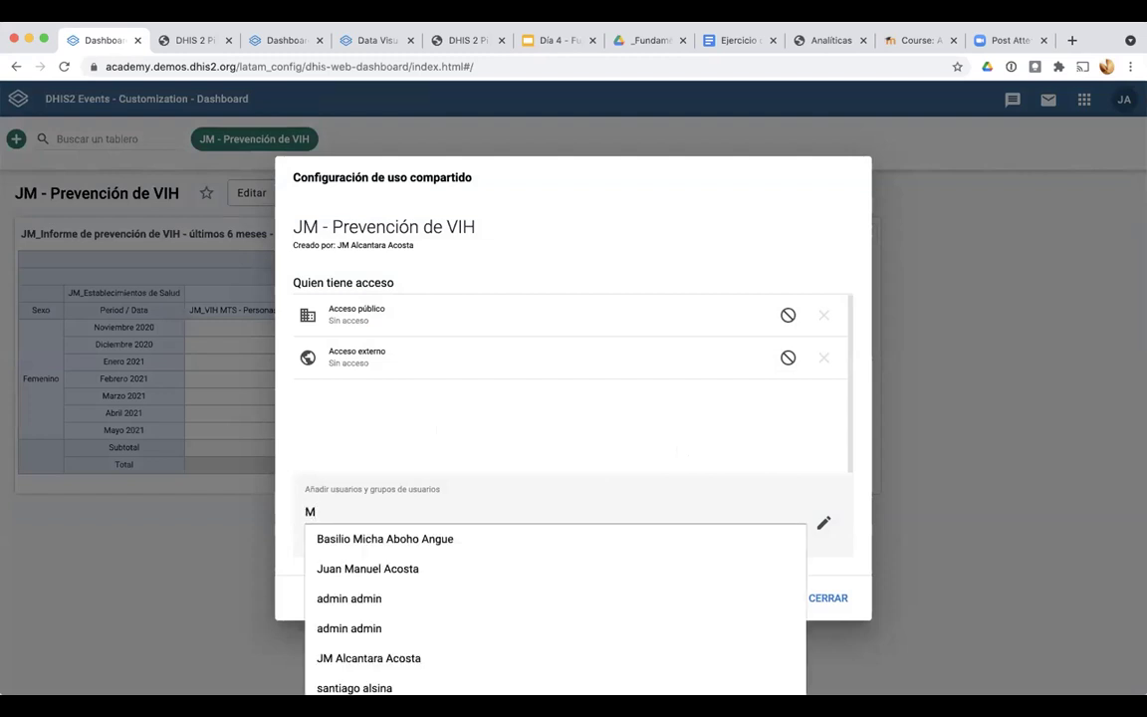
type("ar")
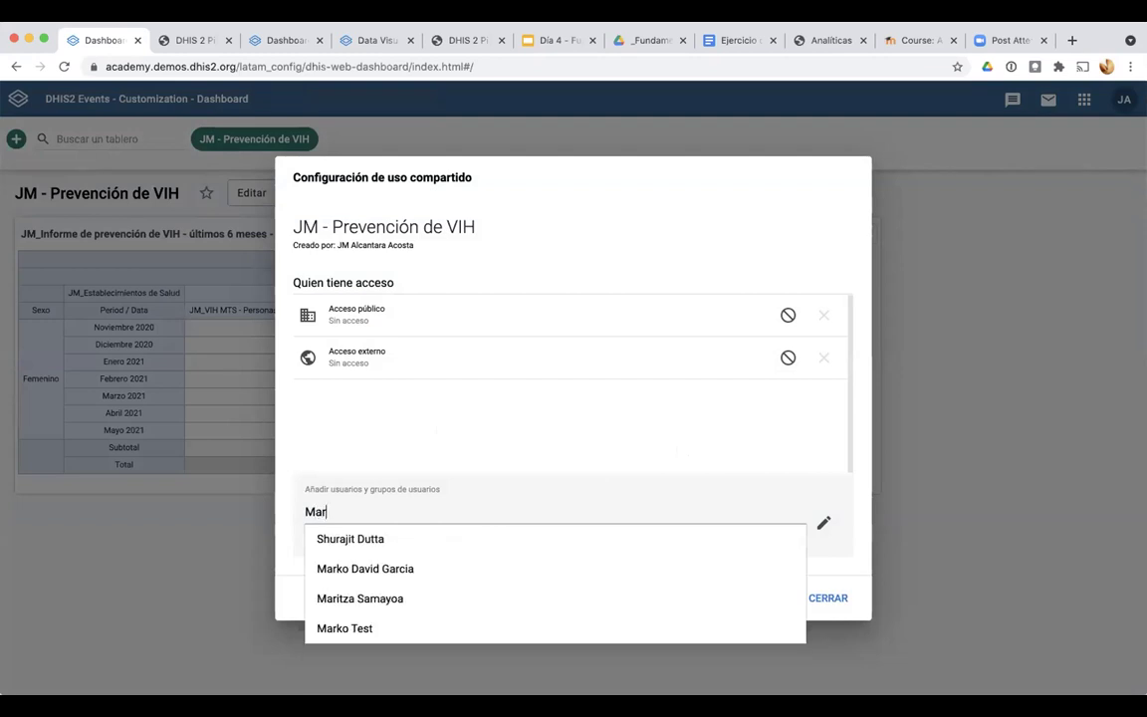
left_click(555, 570)
type("Asis")
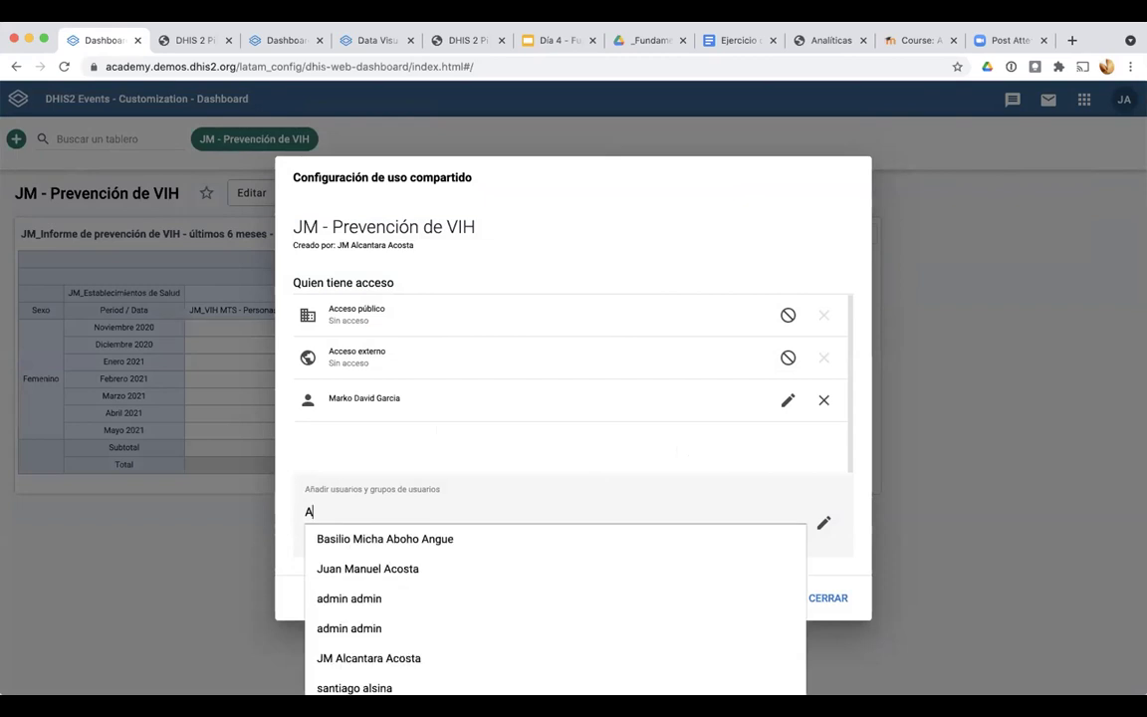
key("BackSpace")
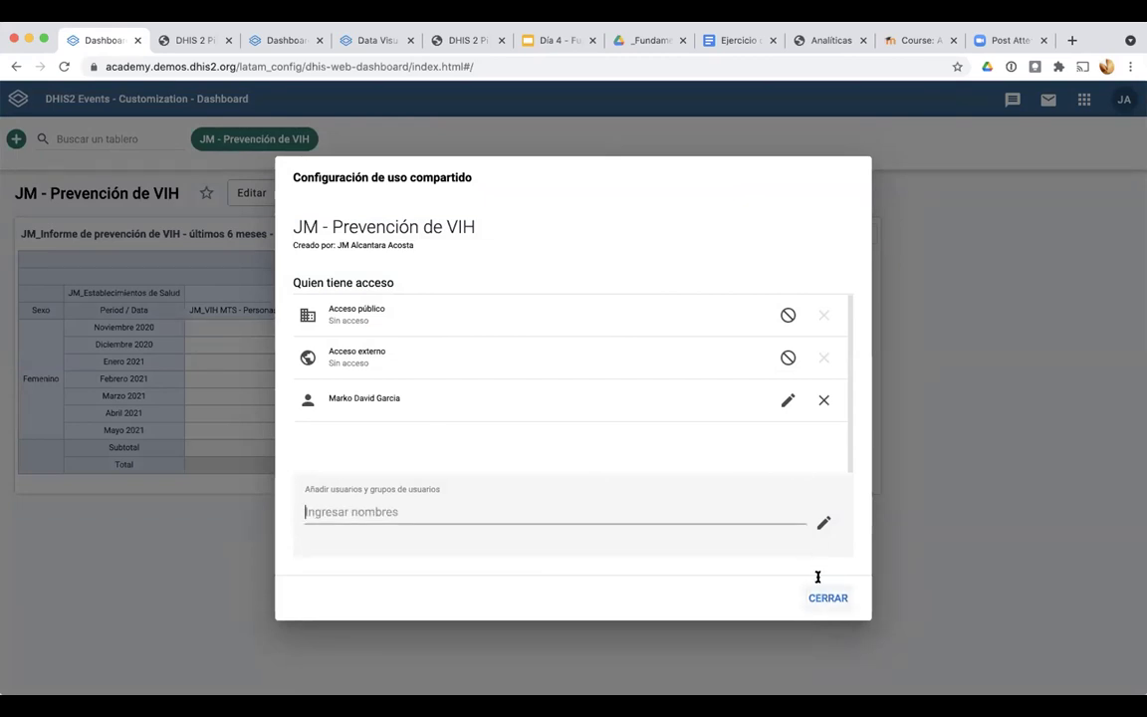
Set the added user's metadata access to Solo lectura
left_click(788, 400)
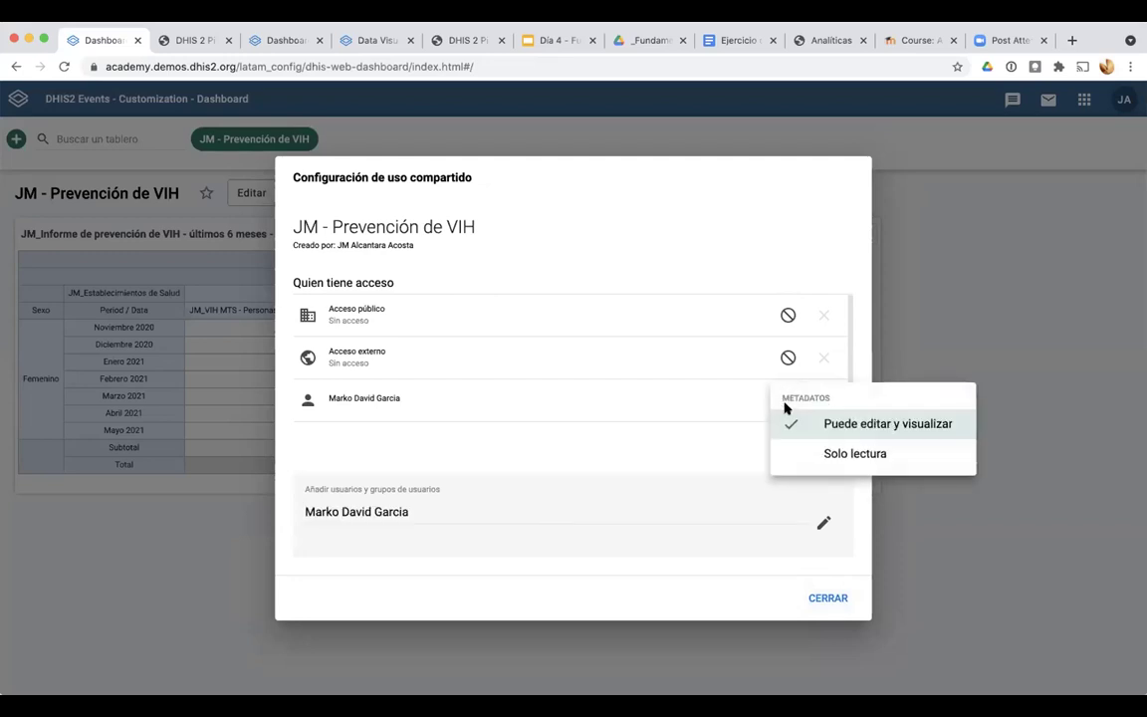
left_click(827, 455)
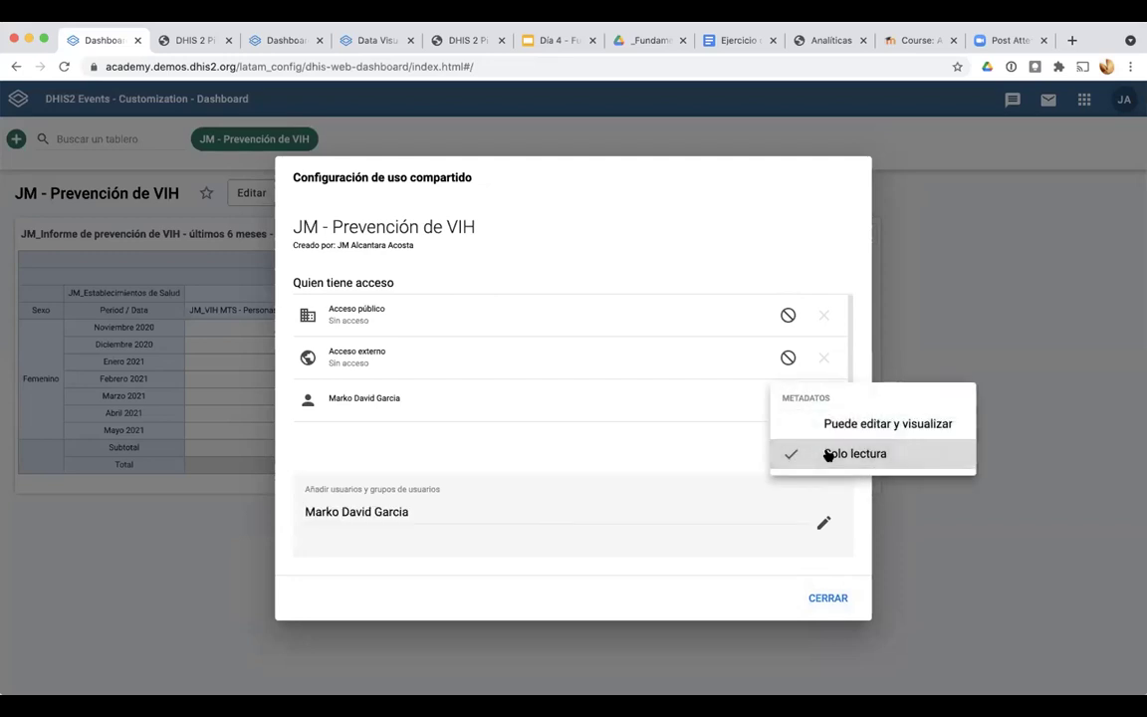
left_click(737, 445)
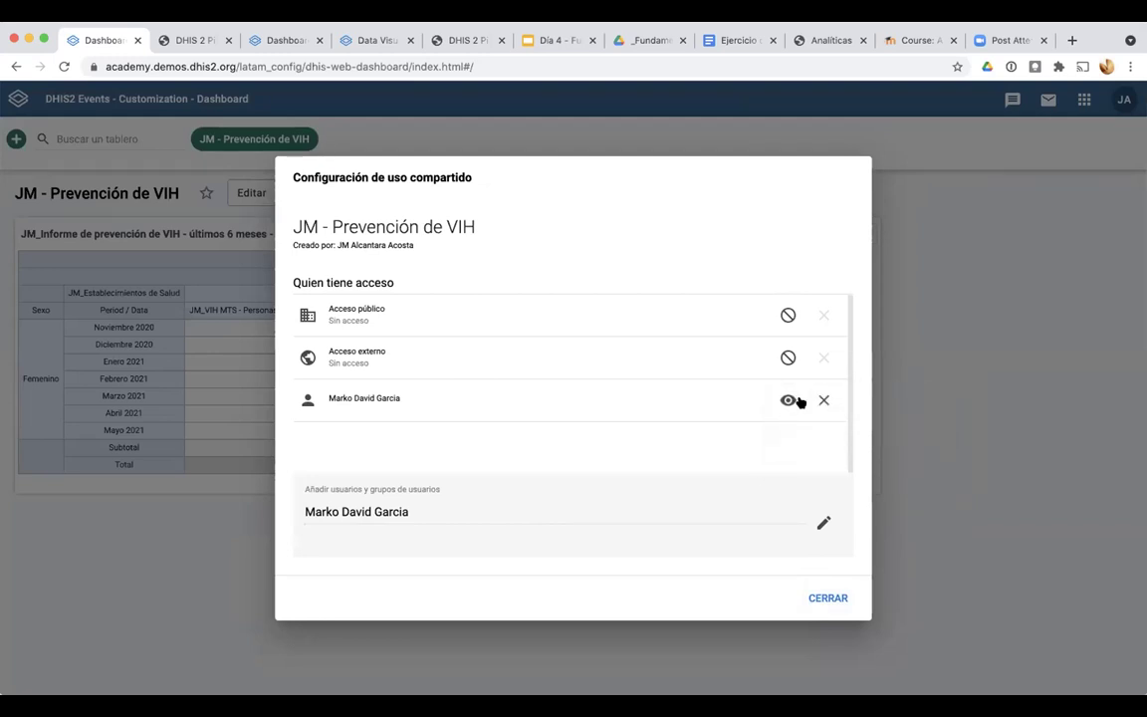
Review the added user's metadata access options in the dashboard's sharing settings, leaving the access unchanged, and close the settings
left_click(786, 403)
left_click(730, 453)
left_click(814, 596)
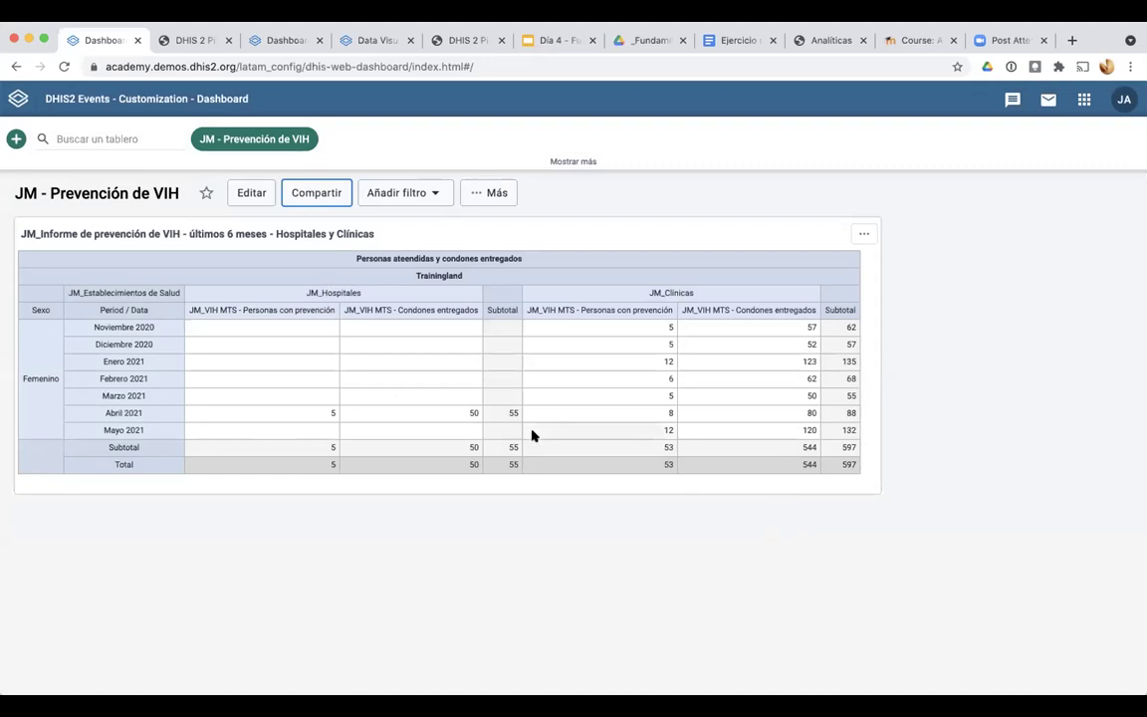
left_click(310, 197)
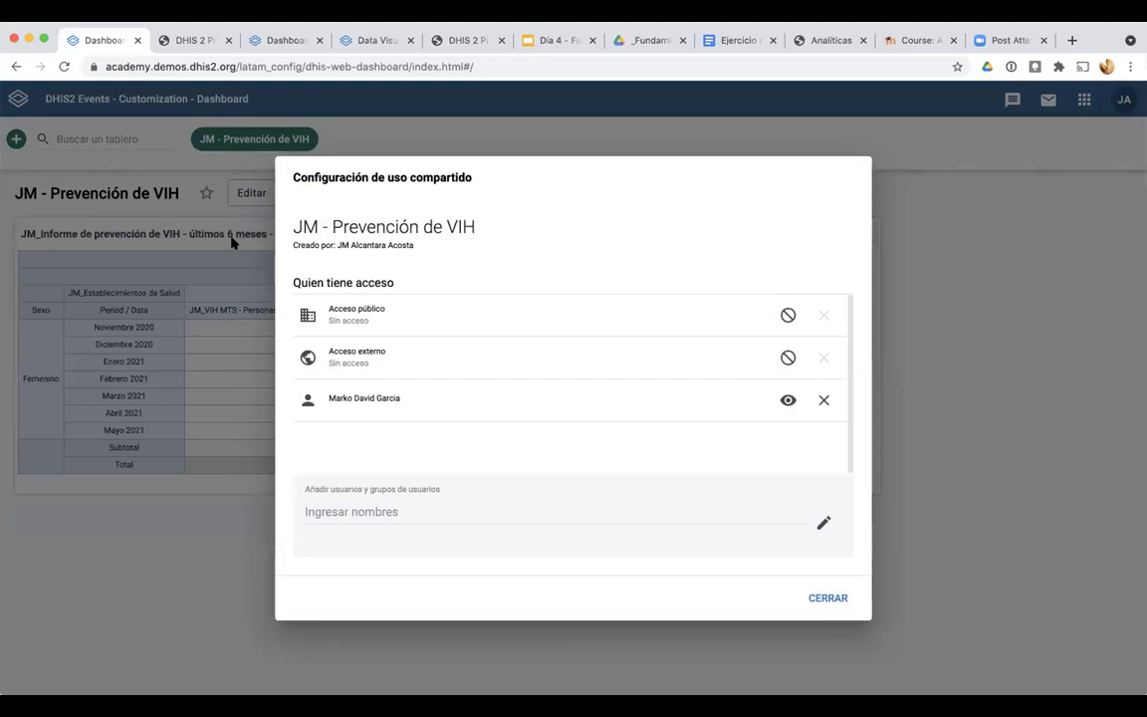
left_click(787, 401)
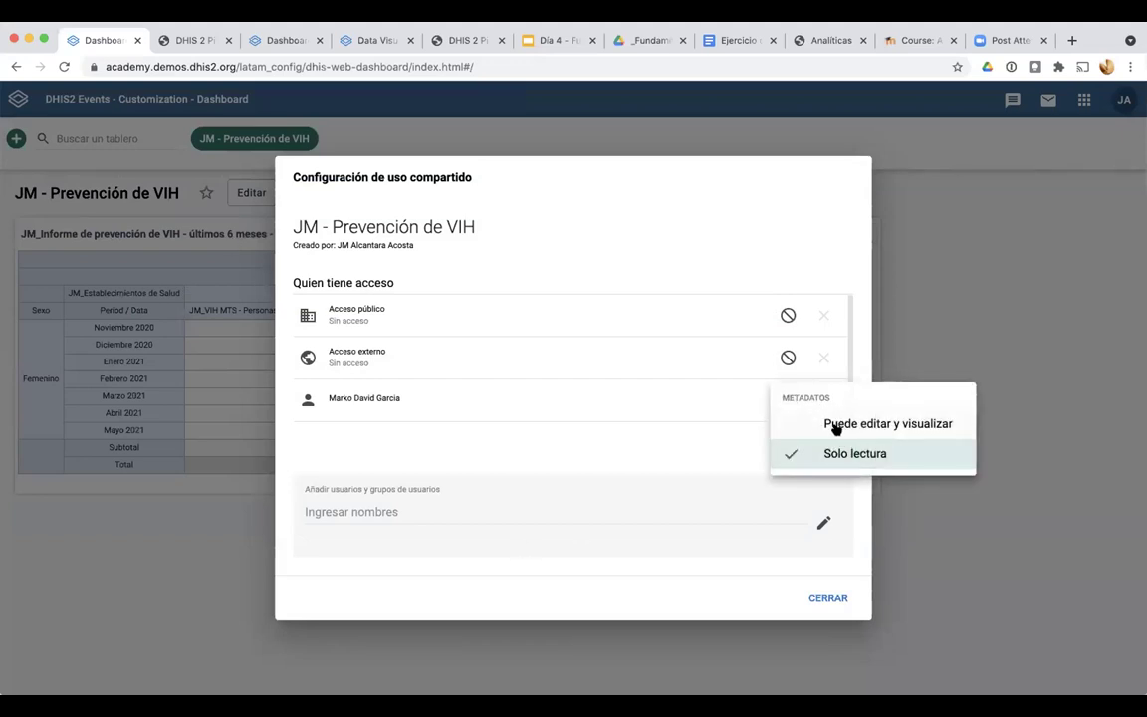
left_click(696, 438)
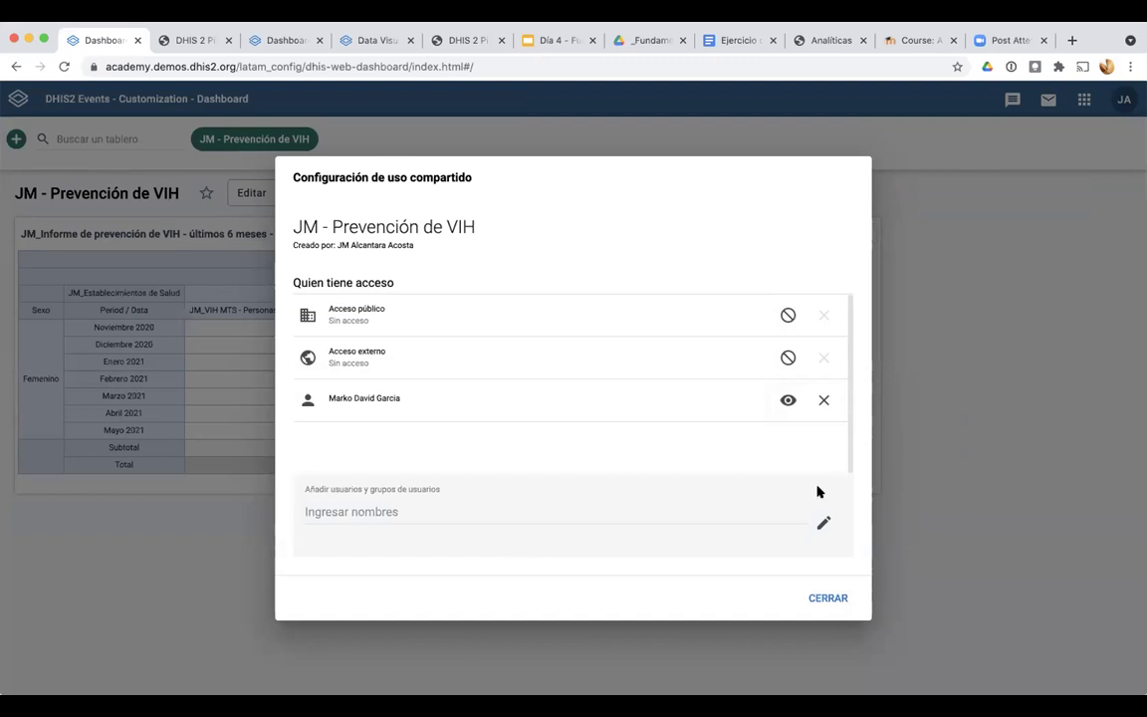
left_click(826, 598)
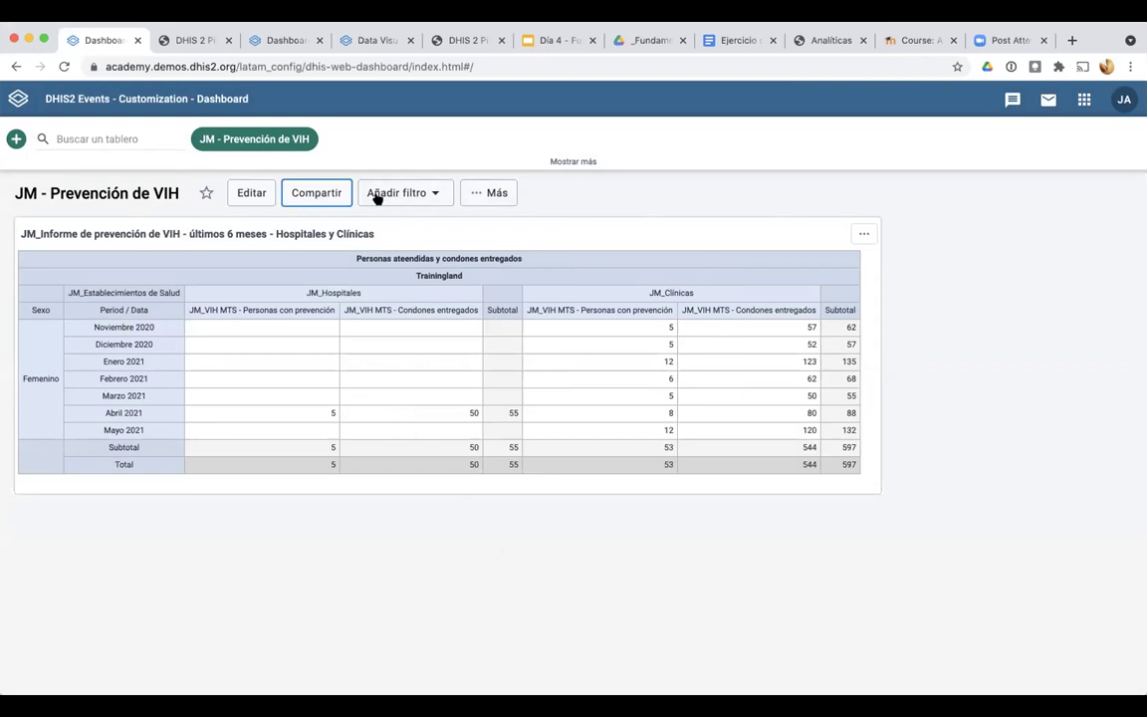
Open the JM - Prevención de VIH dashboard for editing and insert the visualization "JM - Prevención VIH Condones y Personas - últimos 6 meses"
left_click(248, 193)
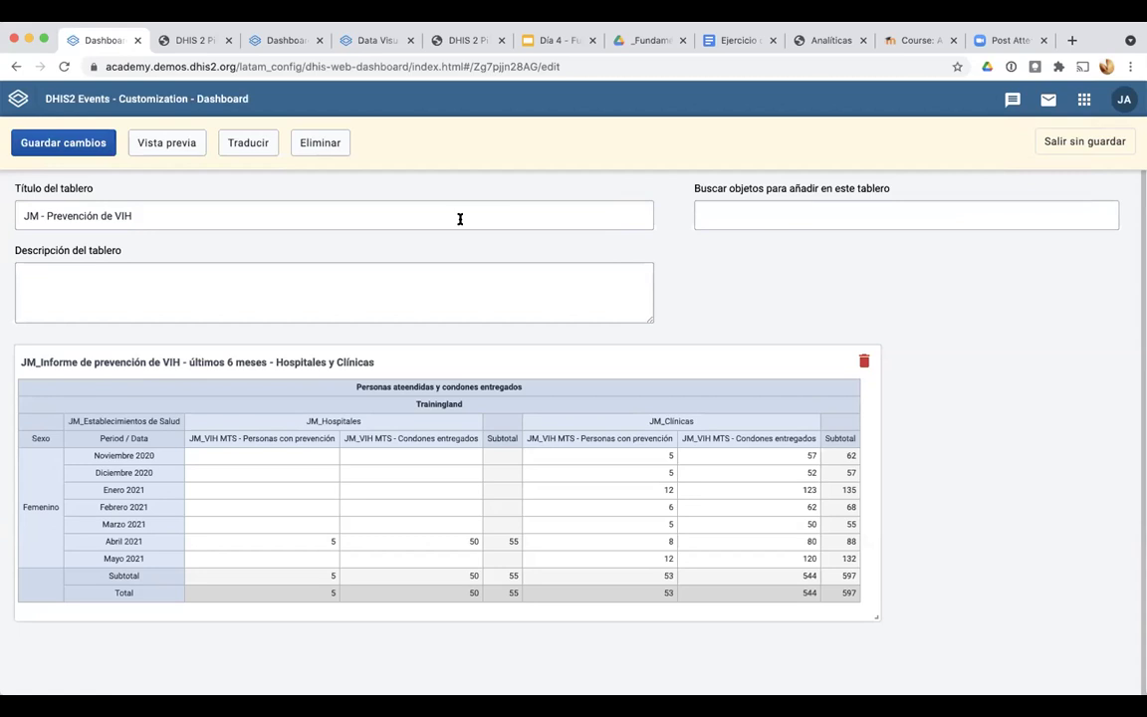
left_click(727, 217)
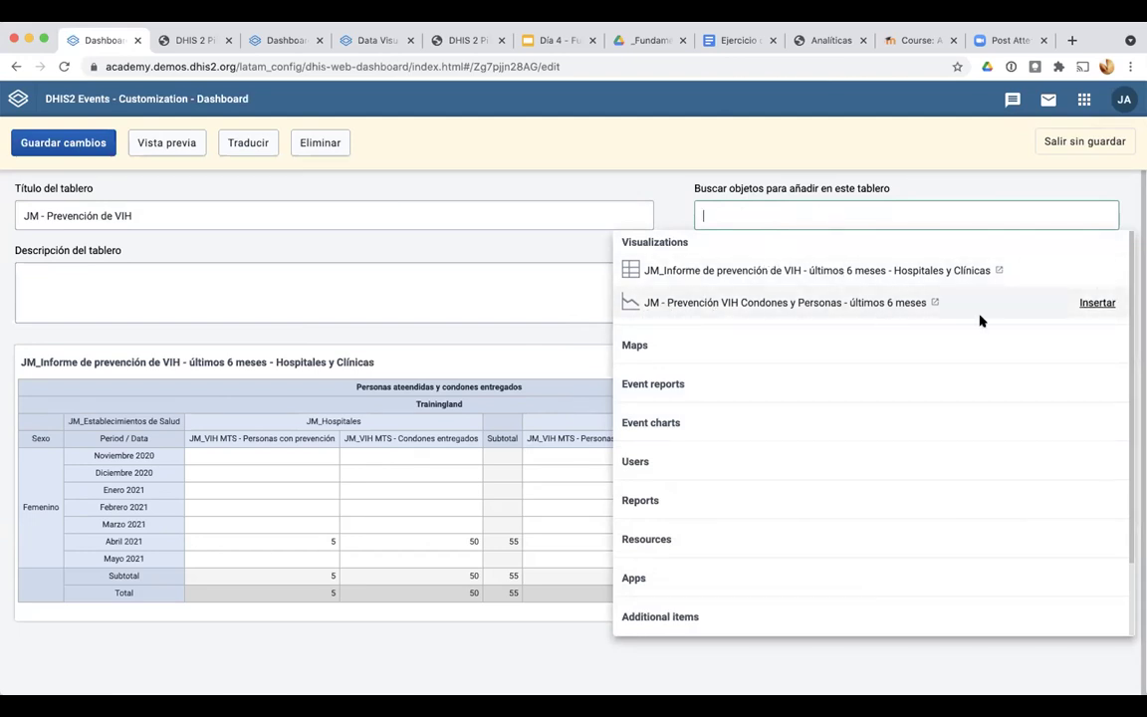
left_click(1096, 303)
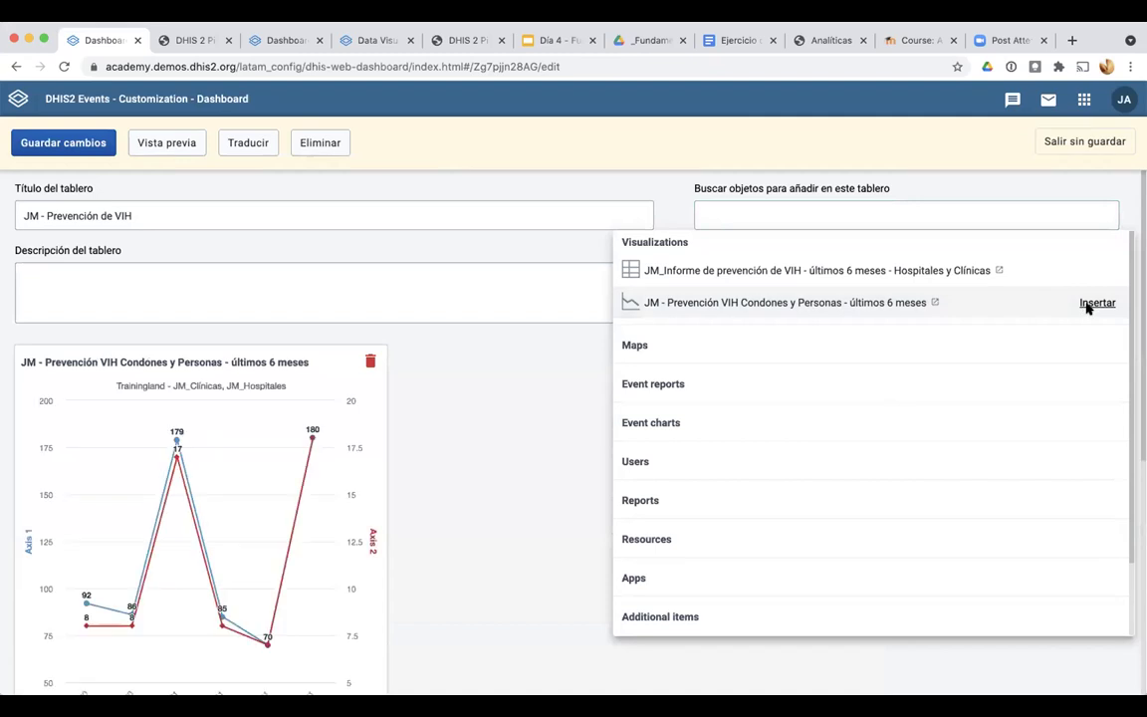
left_click(494, 487)
Place the line chart below the pivot table at the table's full width and save the dashboard changes
scroll(494, 487, "down", 5)
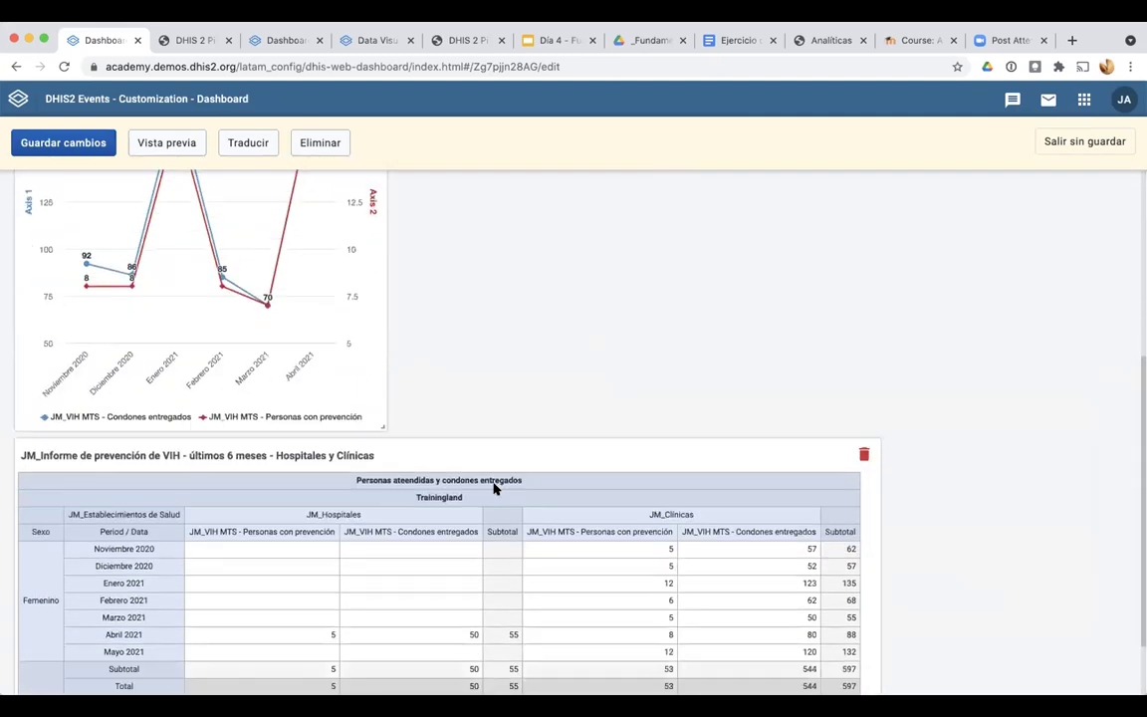
left_click_drag(318, 259, 305, 545)
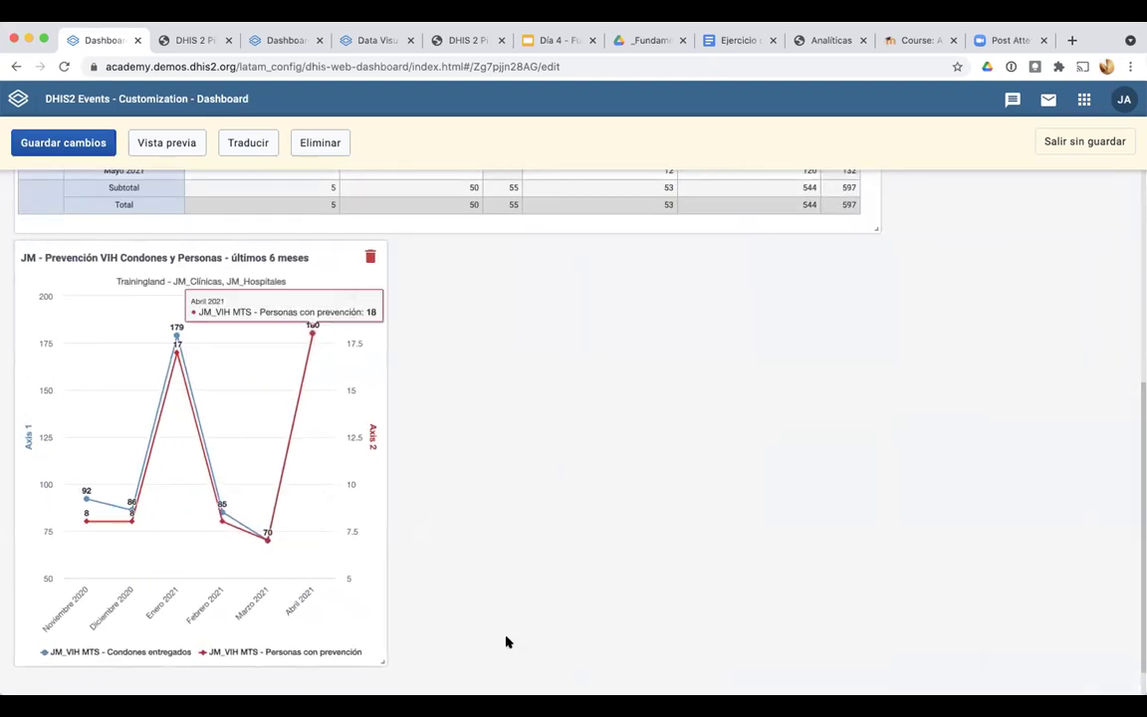
left_click_drag(383, 664, 875, 635)
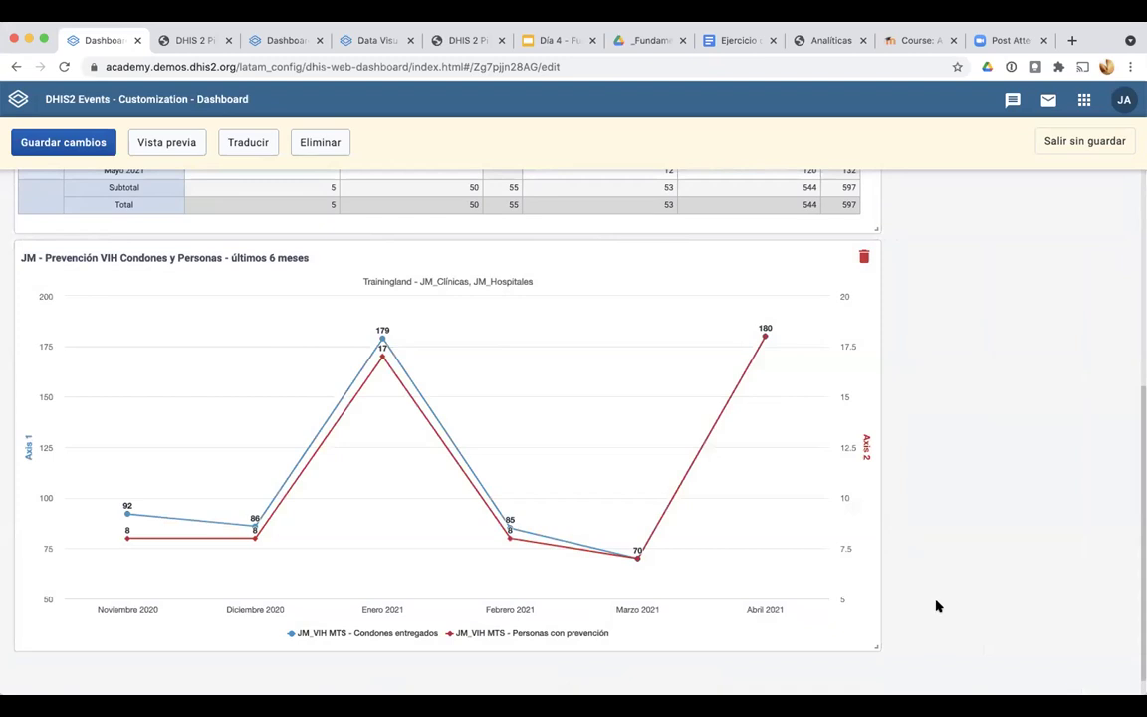
scroll(892, 575, "up", 1)
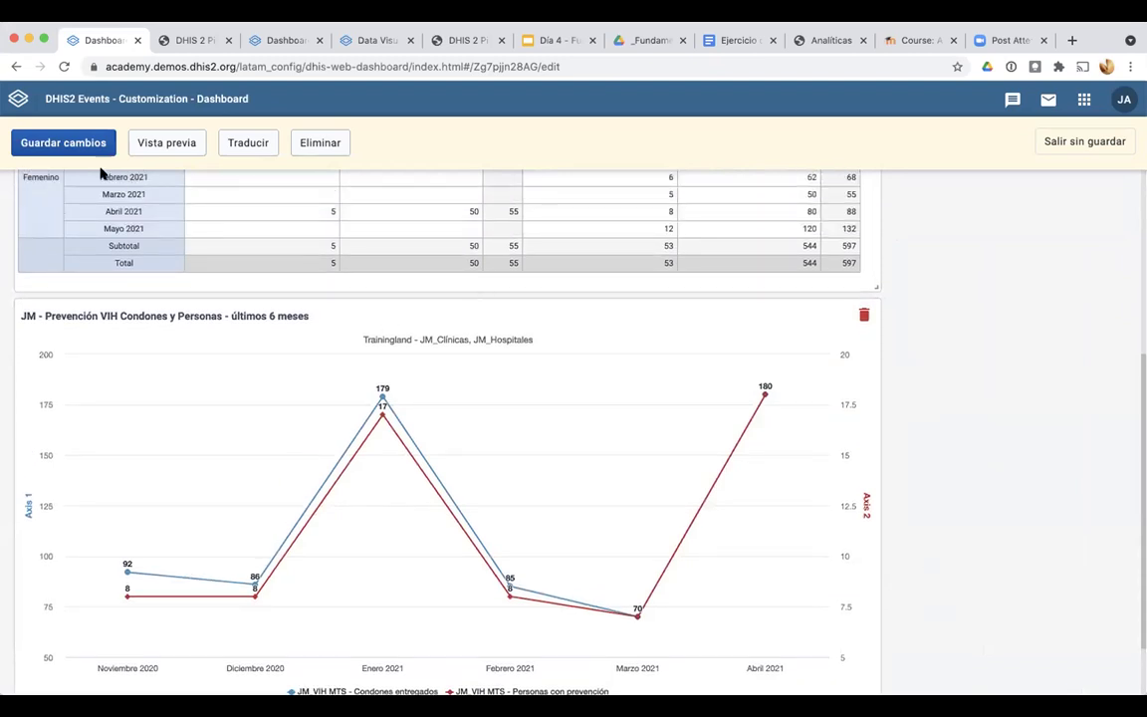
left_click(63, 142)
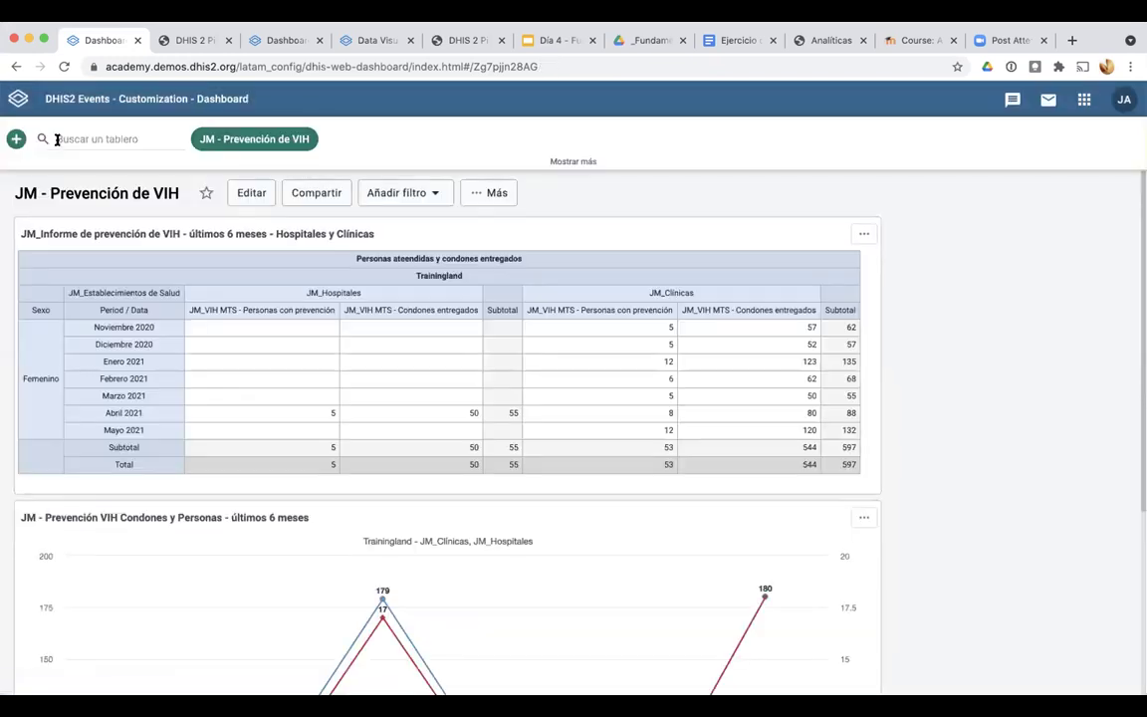
Review the pivot table and the line chart on the saved dashboard
scroll(958, 525, "down", 1)
scroll(958, 526, "down", 1)
scroll(958, 525, "down", 5)
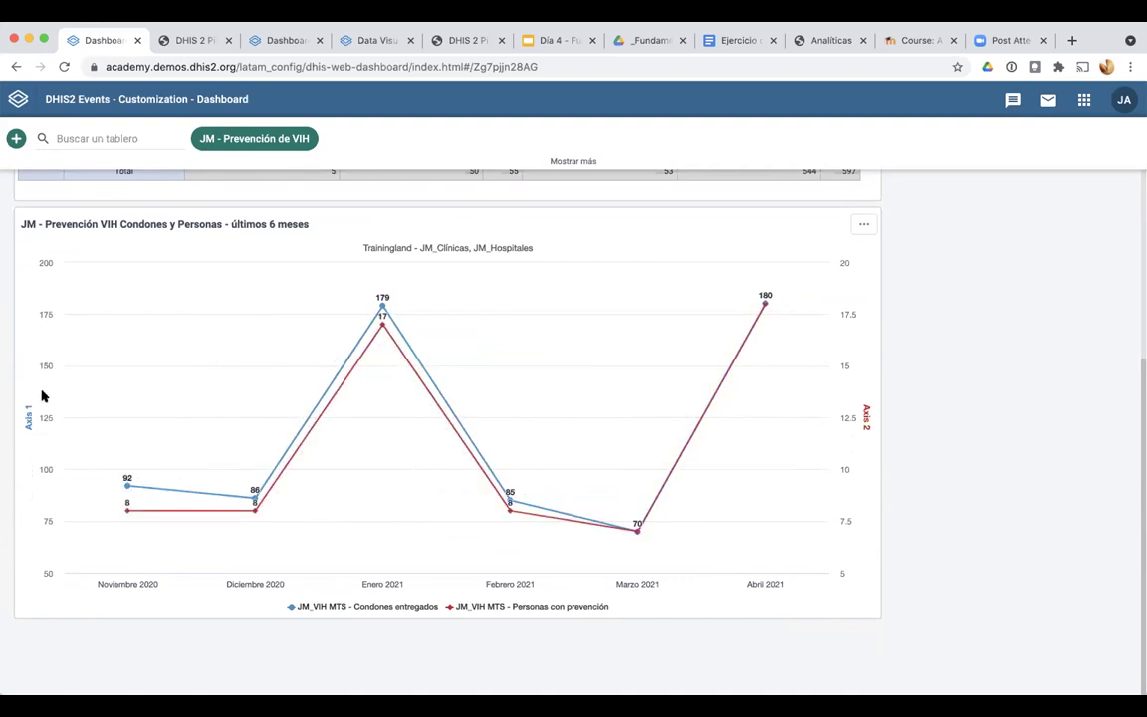
scroll(39, 390, "up", 3)
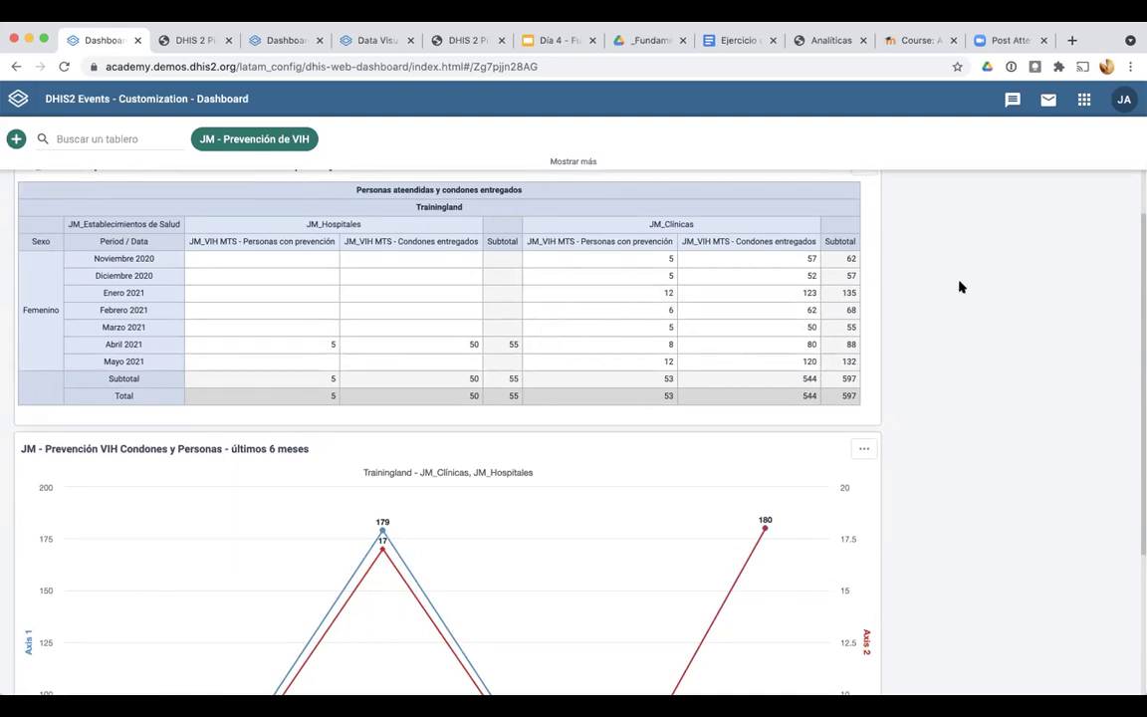
scroll(960, 287, "up", 2)
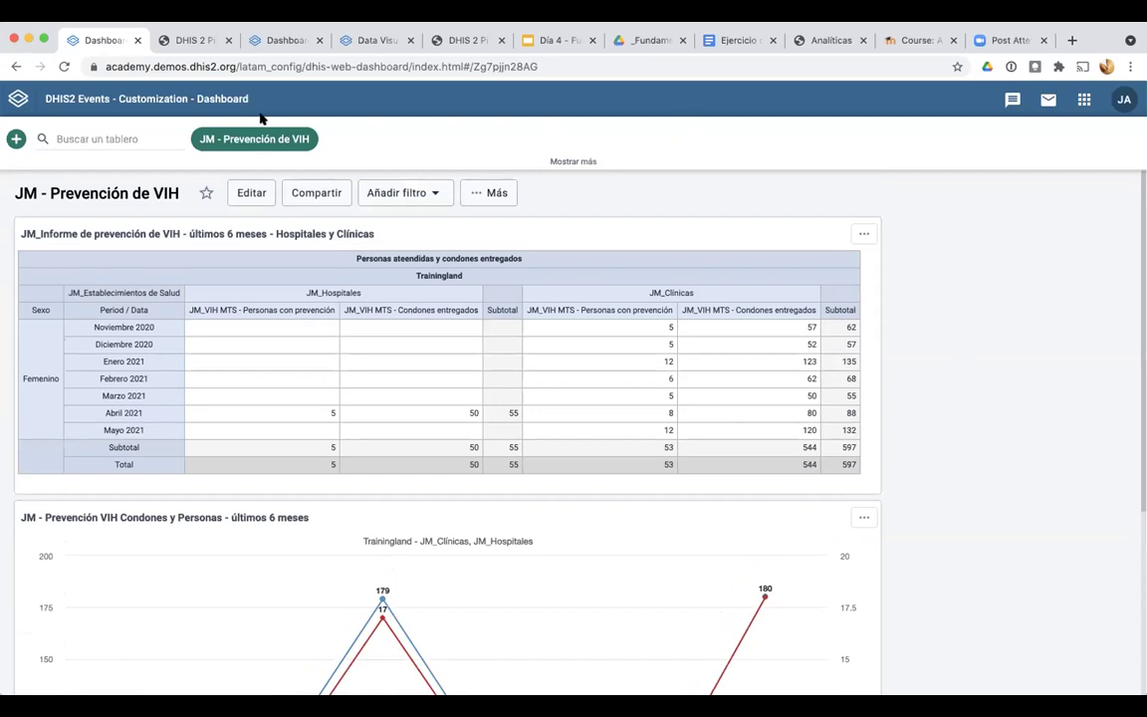
Switch to the Día 4 - Fundamentos DHIS2 presentation in Google Slides and view the Tablas dinámicas and Visualizador de datos slides
left_click(546, 42)
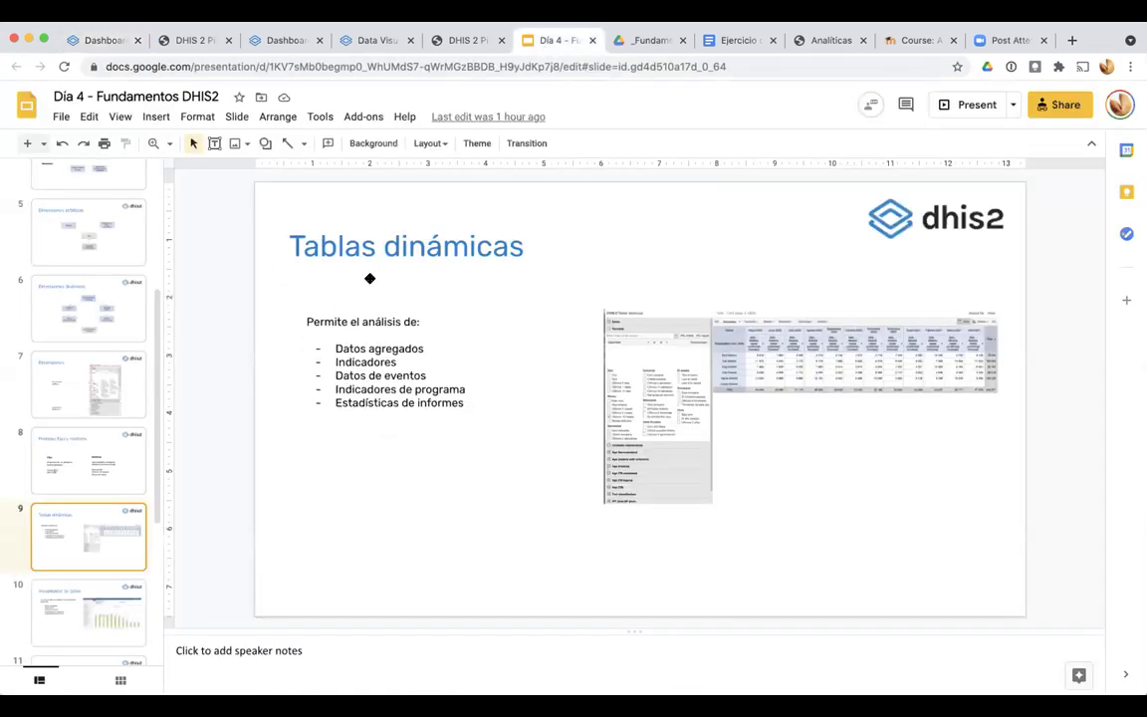
scroll(283, 396, "down", 1)
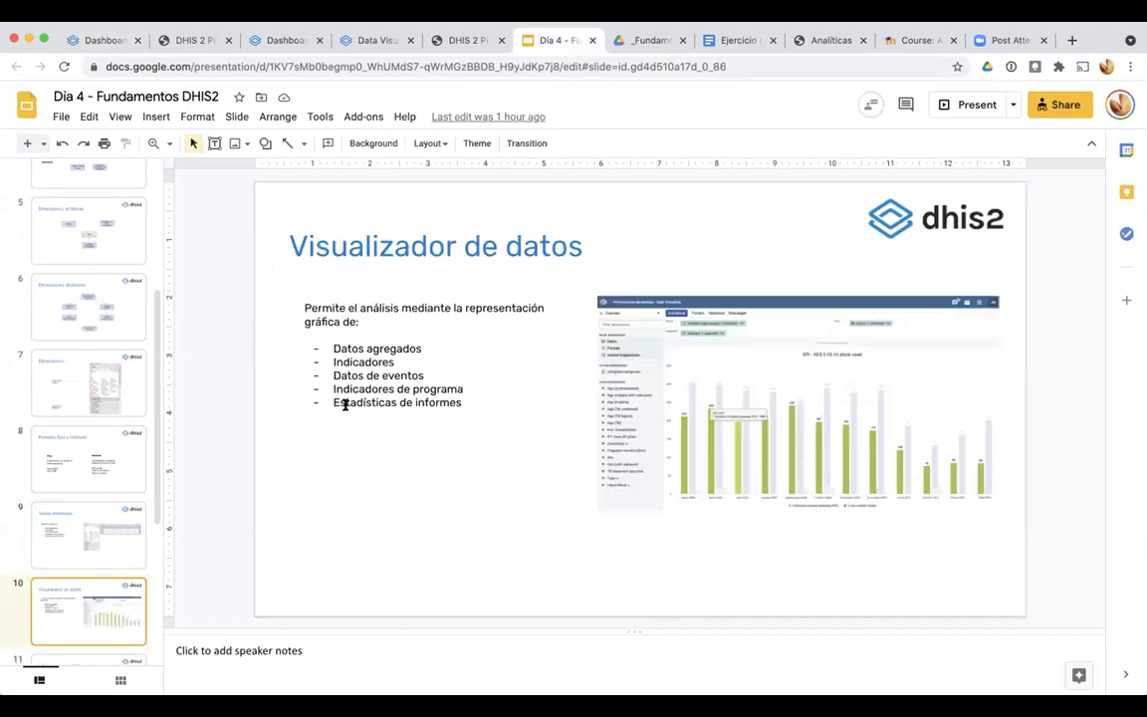
scroll(344, 405, "up", 1)
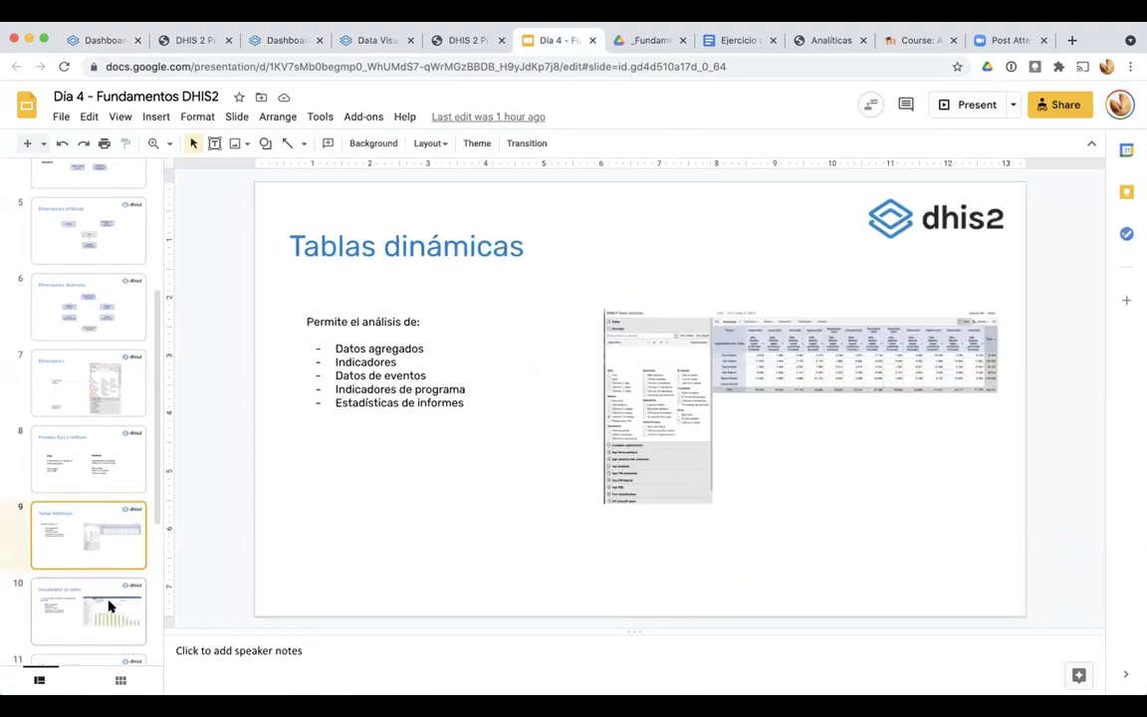
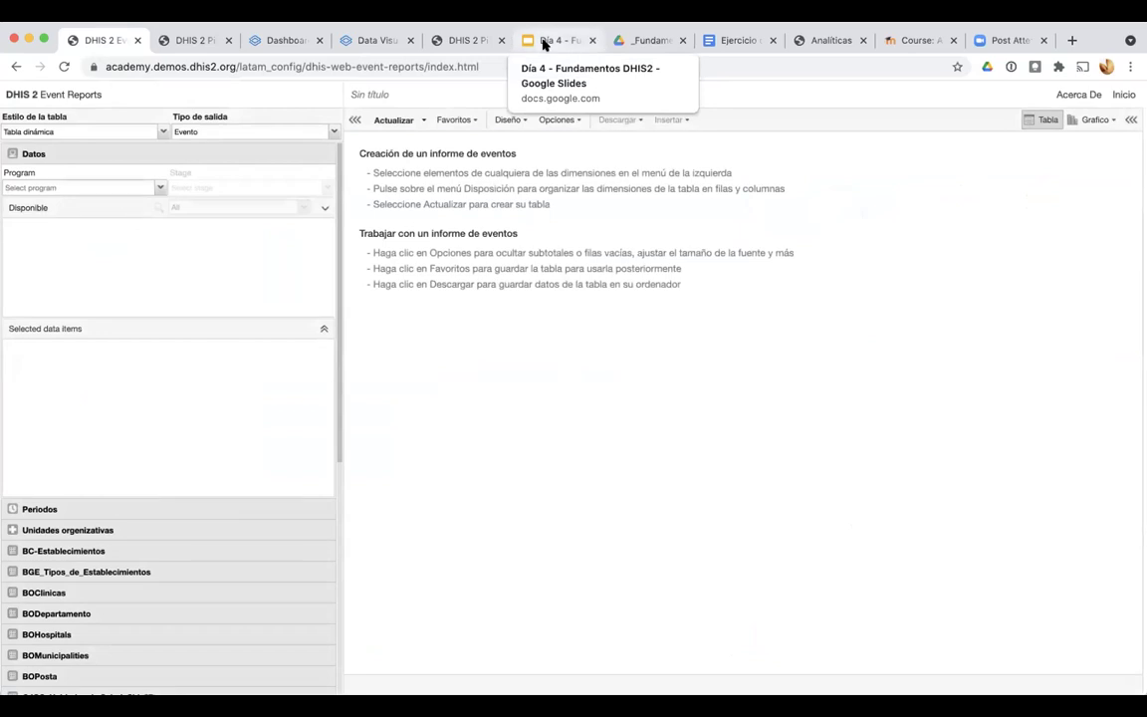
Choose JWPC_Reporte de prevencion de Malaria as the program for the event report
left_click(95, 189)
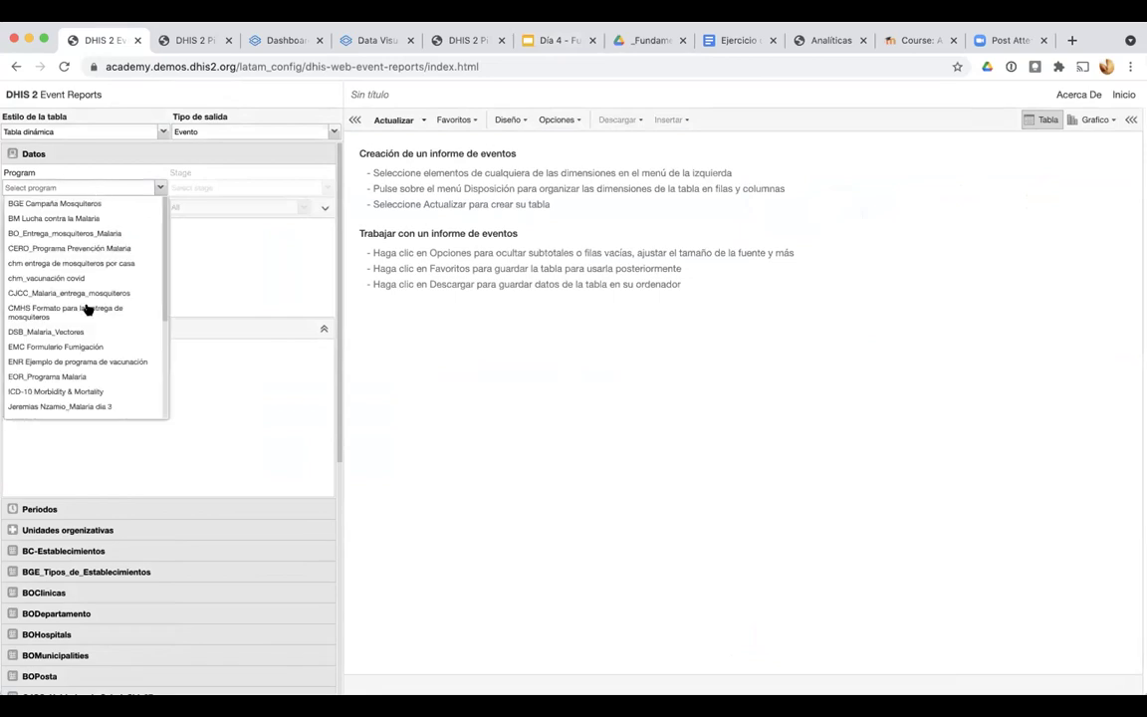
scroll(89, 316, "down", 5)
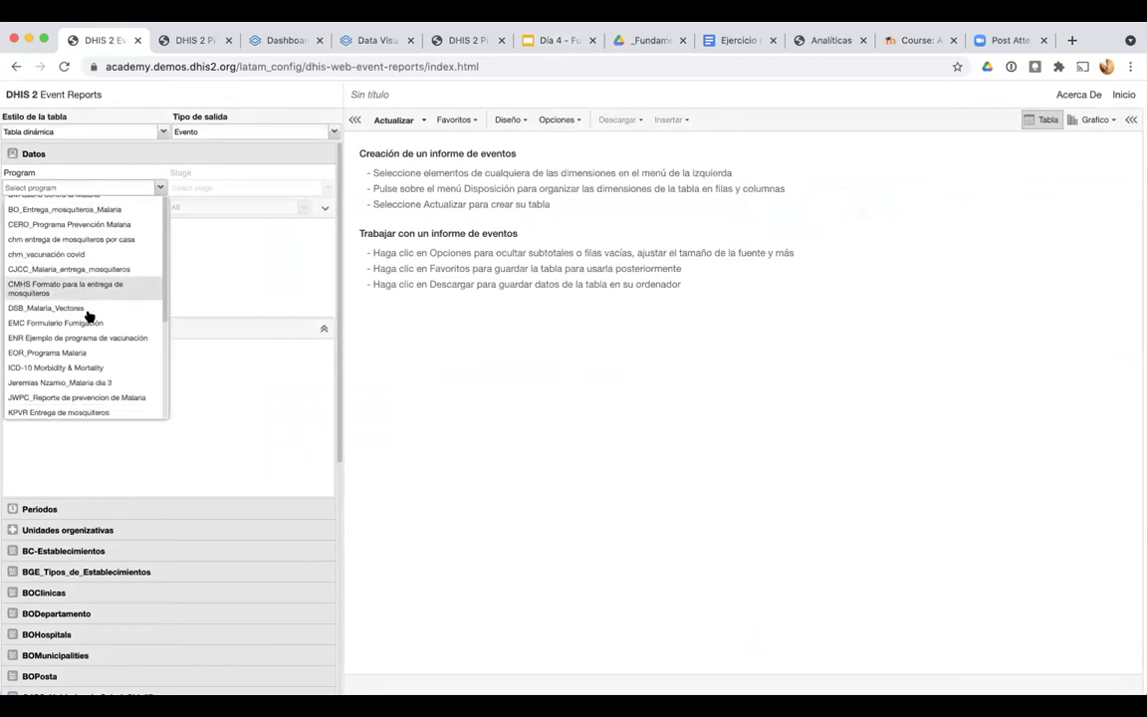
scroll(89, 316, "down", 3)
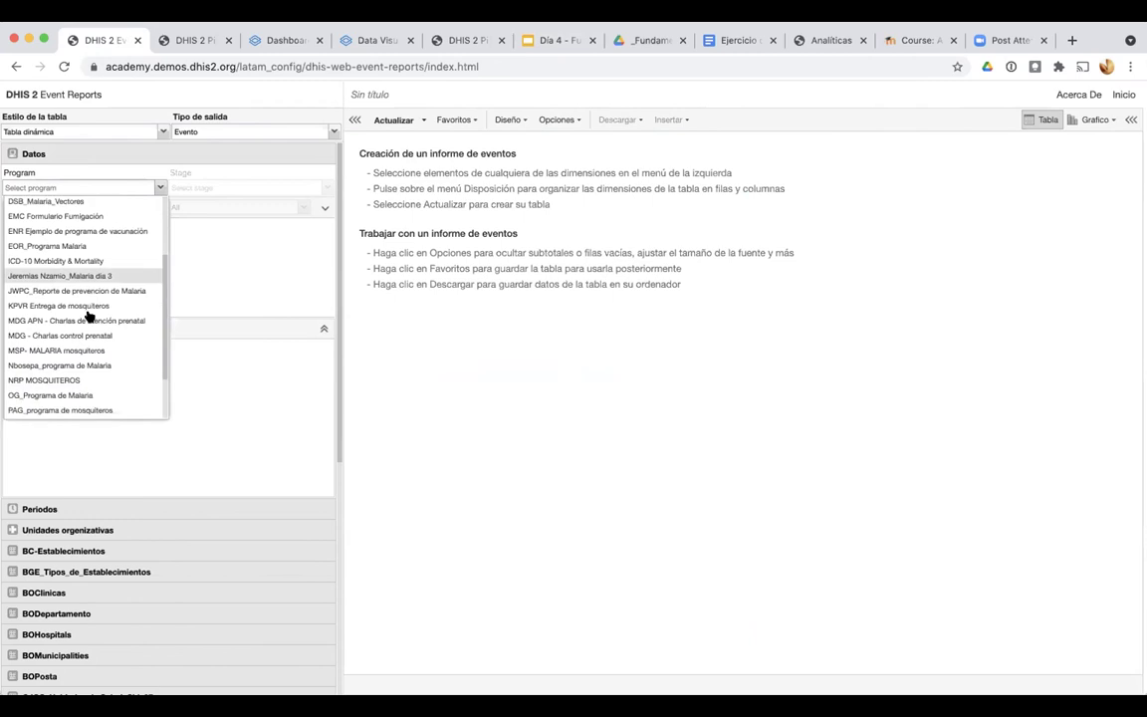
scroll(88, 315, "up", 5)
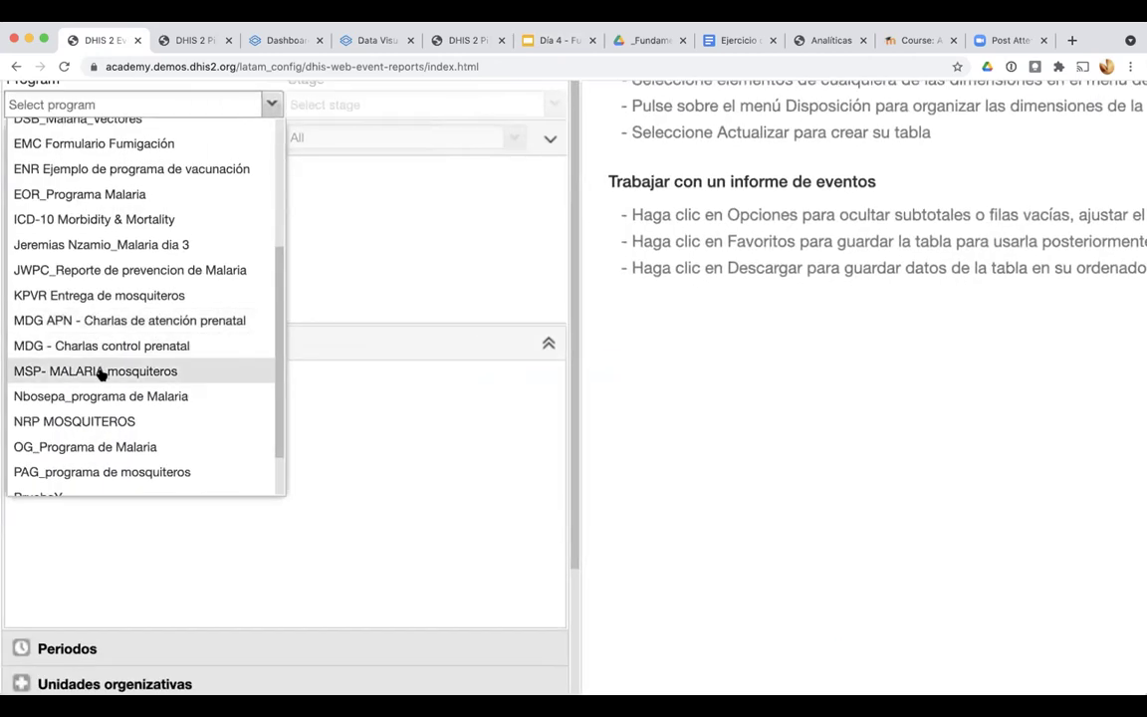
left_click(105, 270)
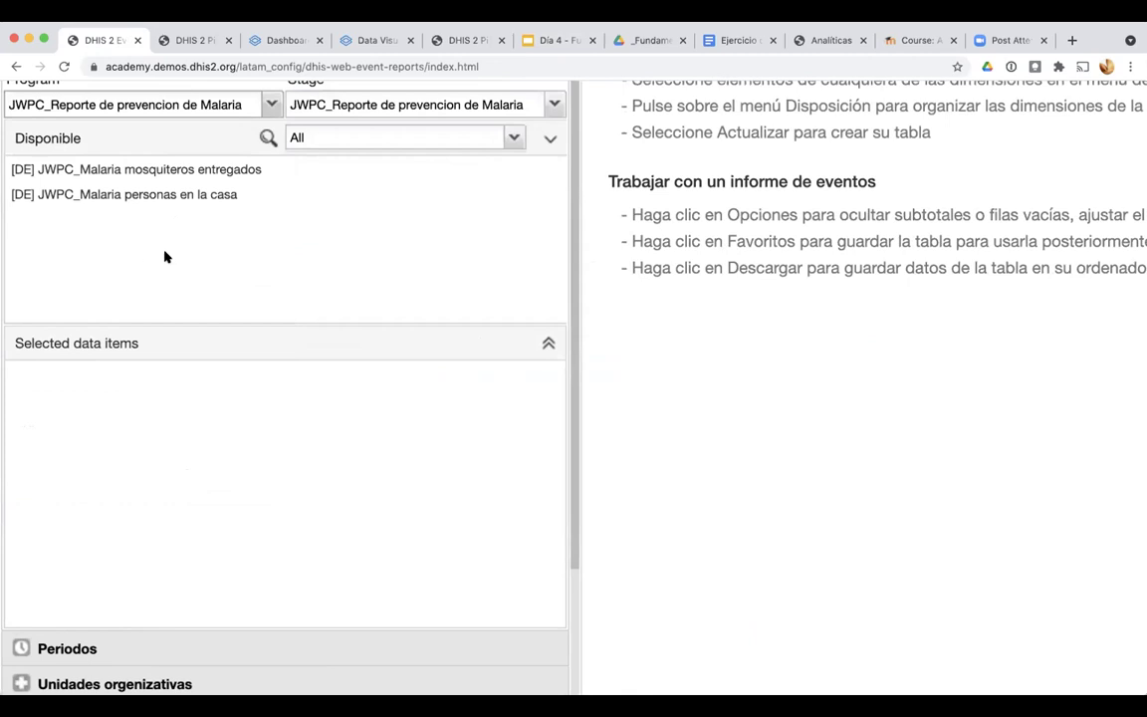
Add the data element JWPC_Malaria mosquiteros entregados to the event report and generate the table
double_click(169, 169)
key("super+0")
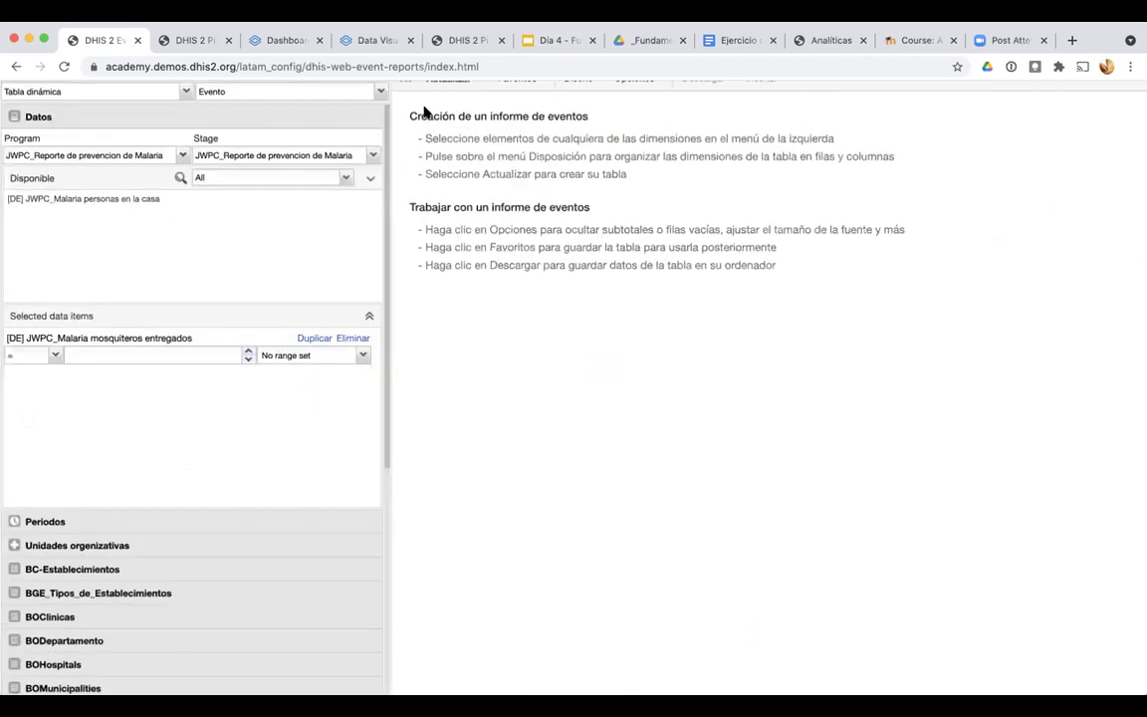
key("super+minus")
left_click(395, 118)
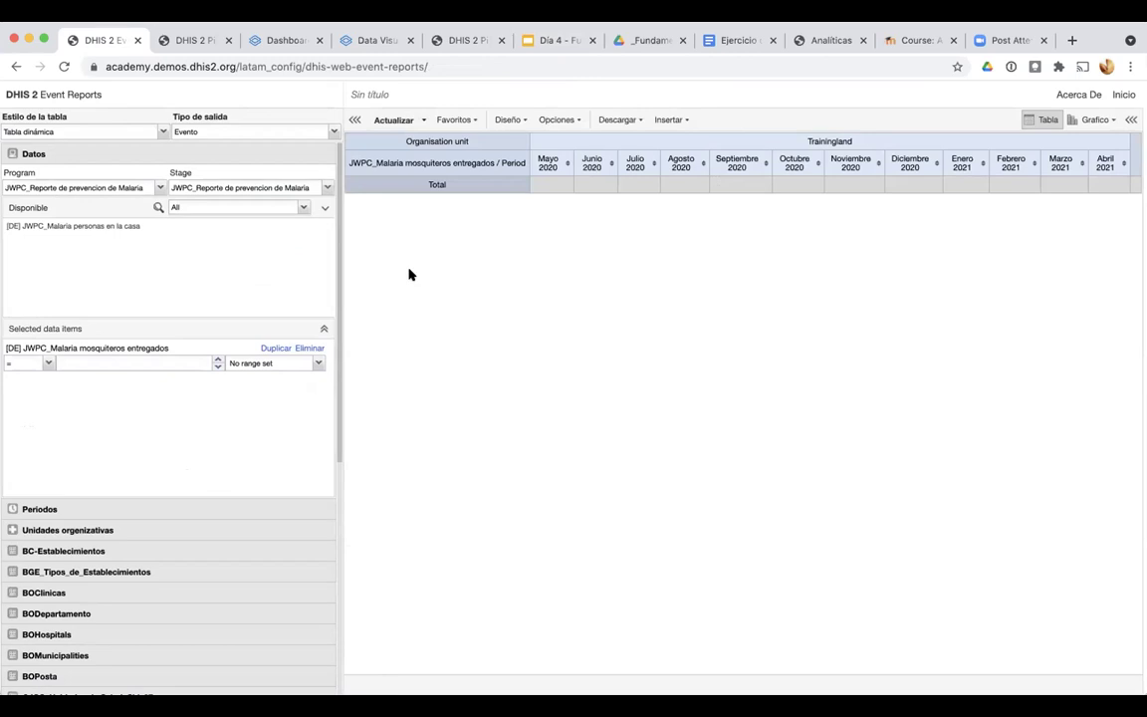
Add the relative period Este mes to the event report and update the table
left_click(31, 506)
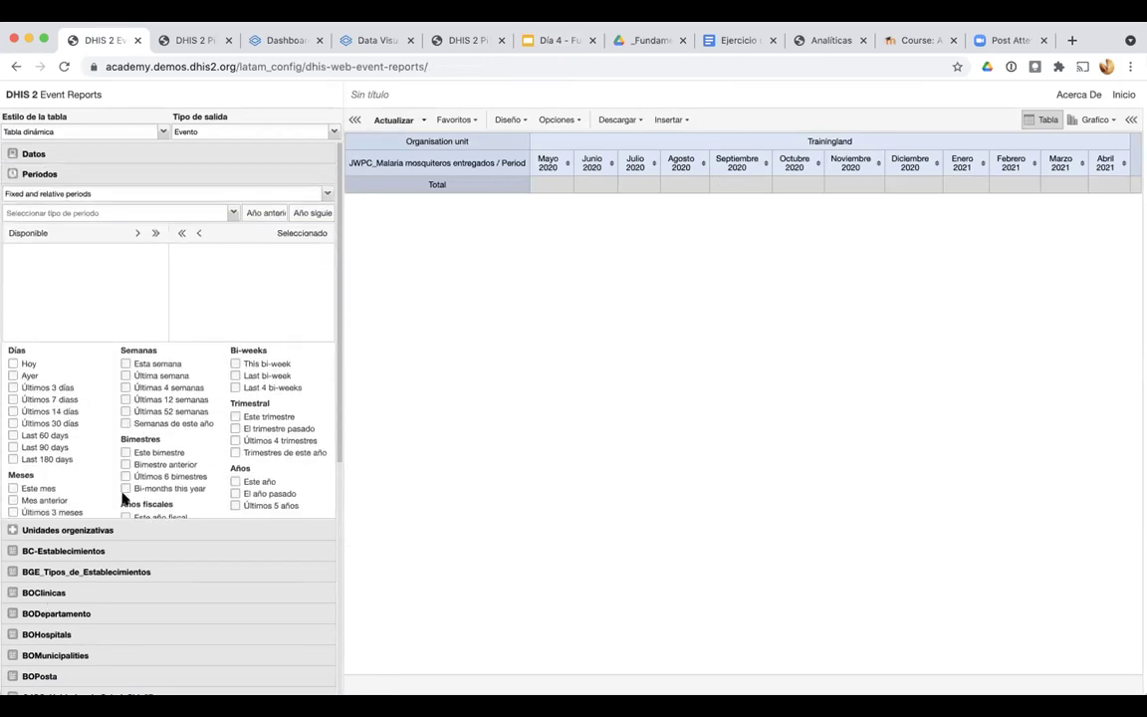
left_click(12, 504)
left_click(393, 120)
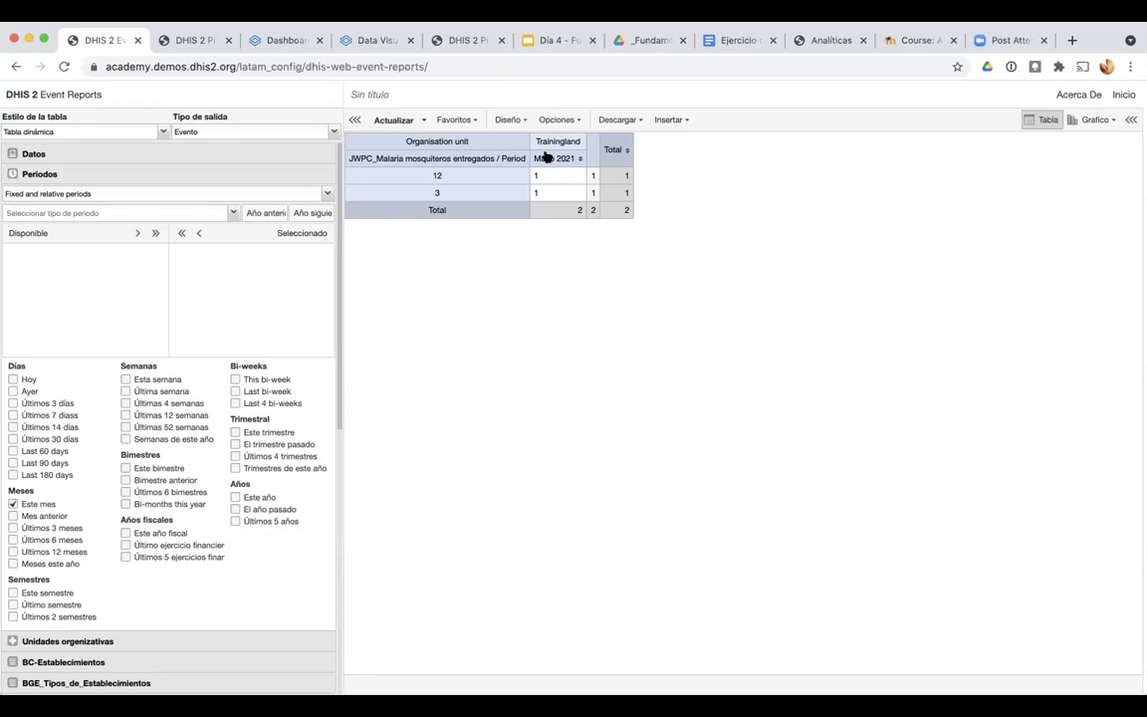
Return to the report's data selection and examine the selected JWPC_Malaria mosquiteros entregados element with its filter and range settings
left_click(55, 156)
scroll(33, 228, "up", 5)
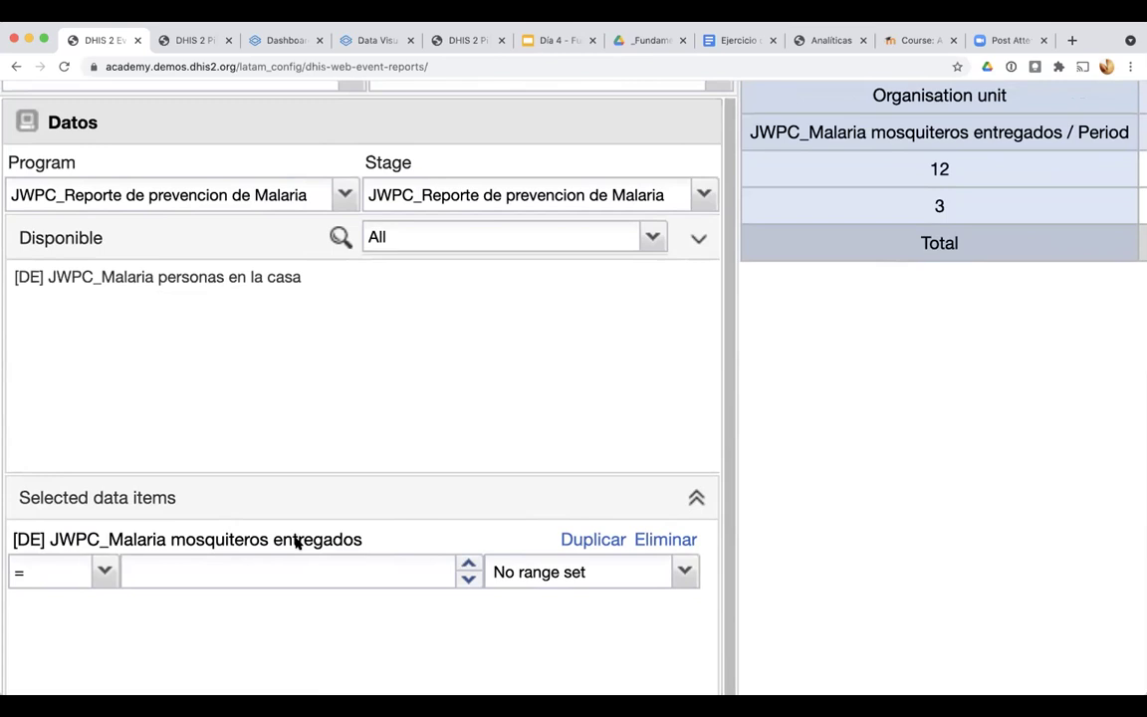
scroll(295, 543, "down", 5)
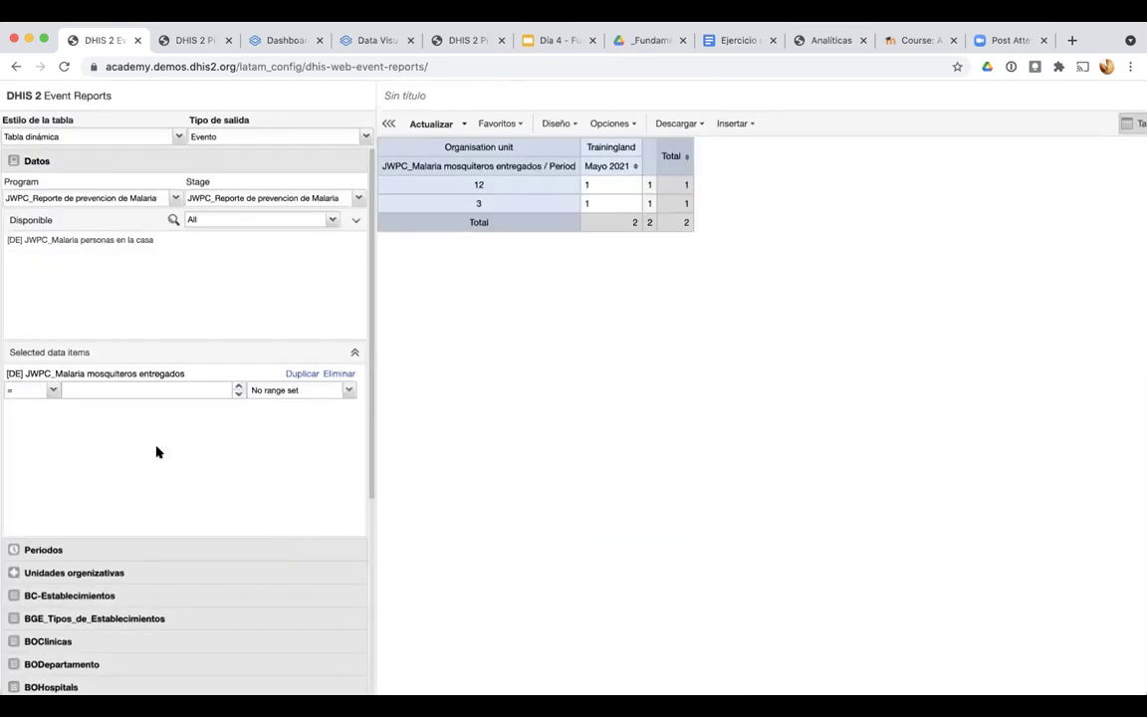
scroll(110, 440, "up", 3)
scroll(110, 444, "down", 3)
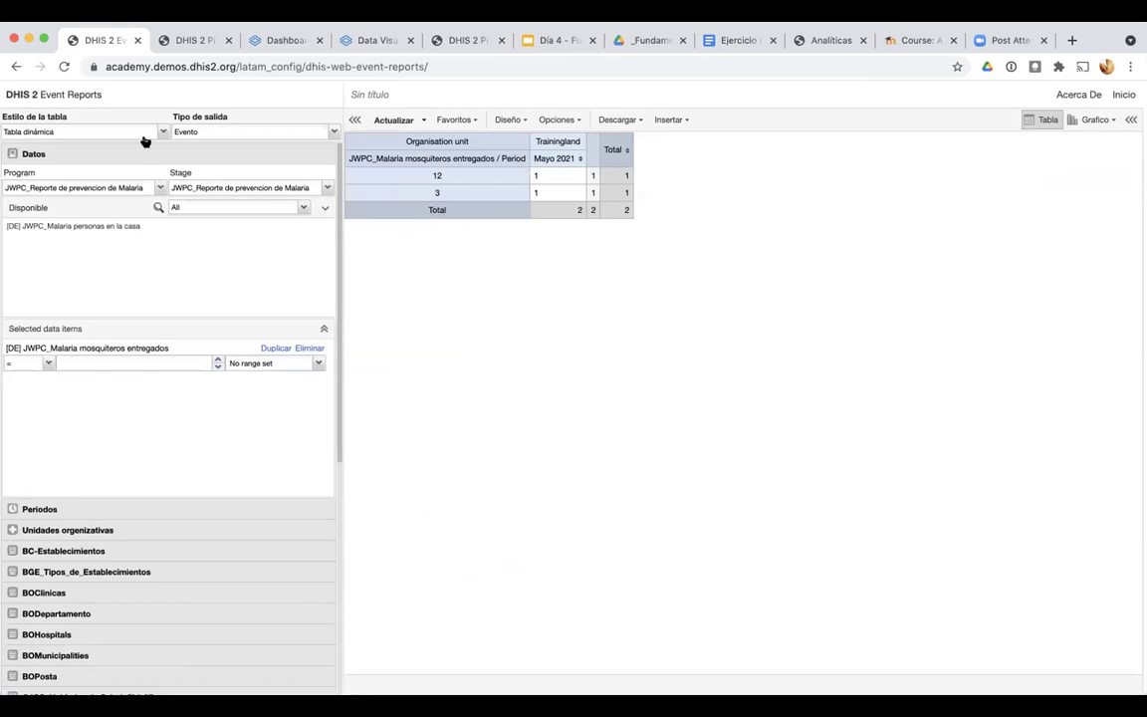
Try the Line list table style for the event report and return to Tabla dinámica
scroll(109, 151, "up", 1)
scroll(140, 159, "down", 1)
scroll(102, 156, "up", 2)
left_click(88, 146)
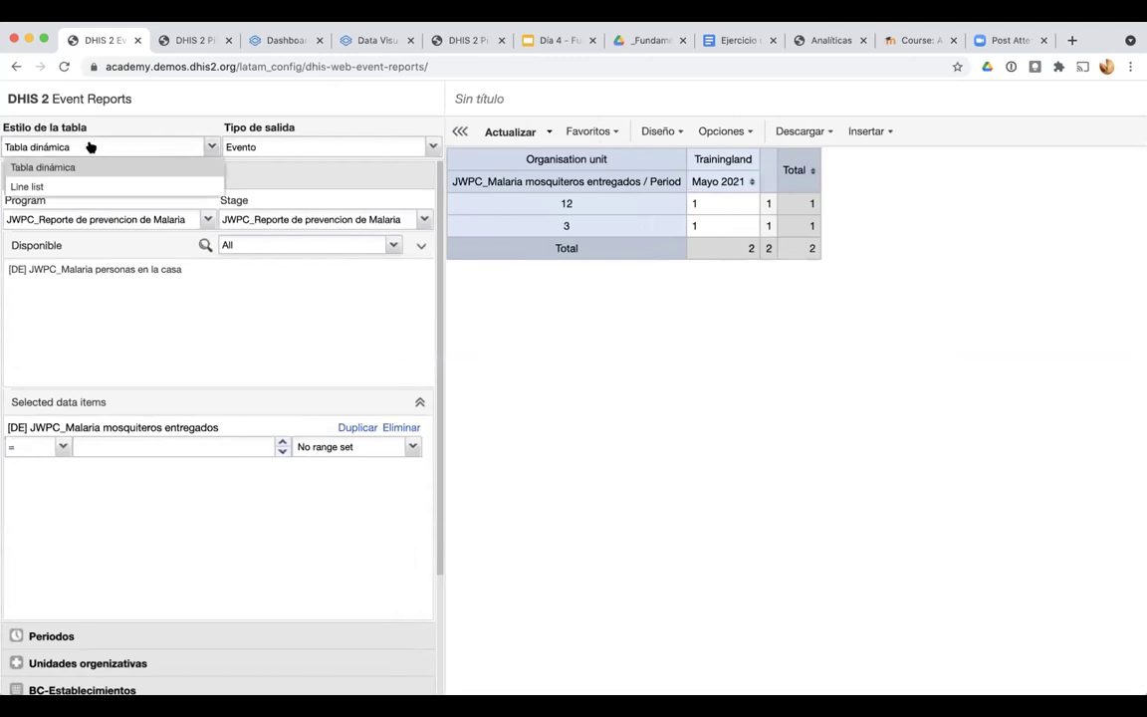
left_click(54, 187)
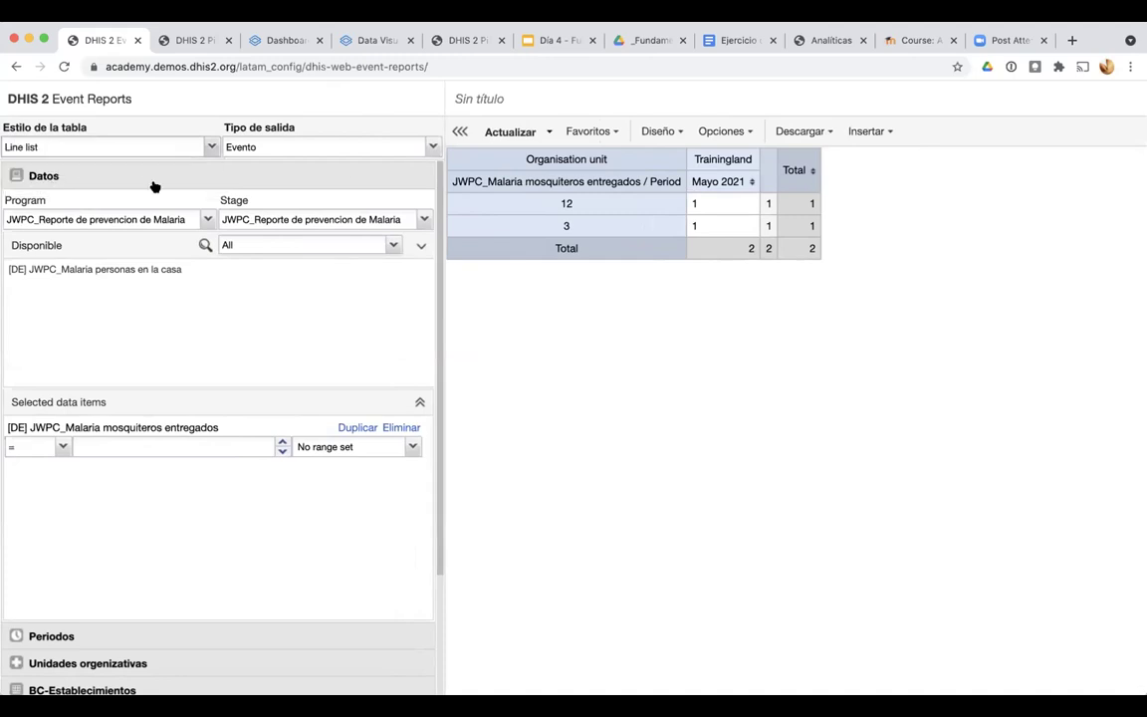
left_click(134, 146)
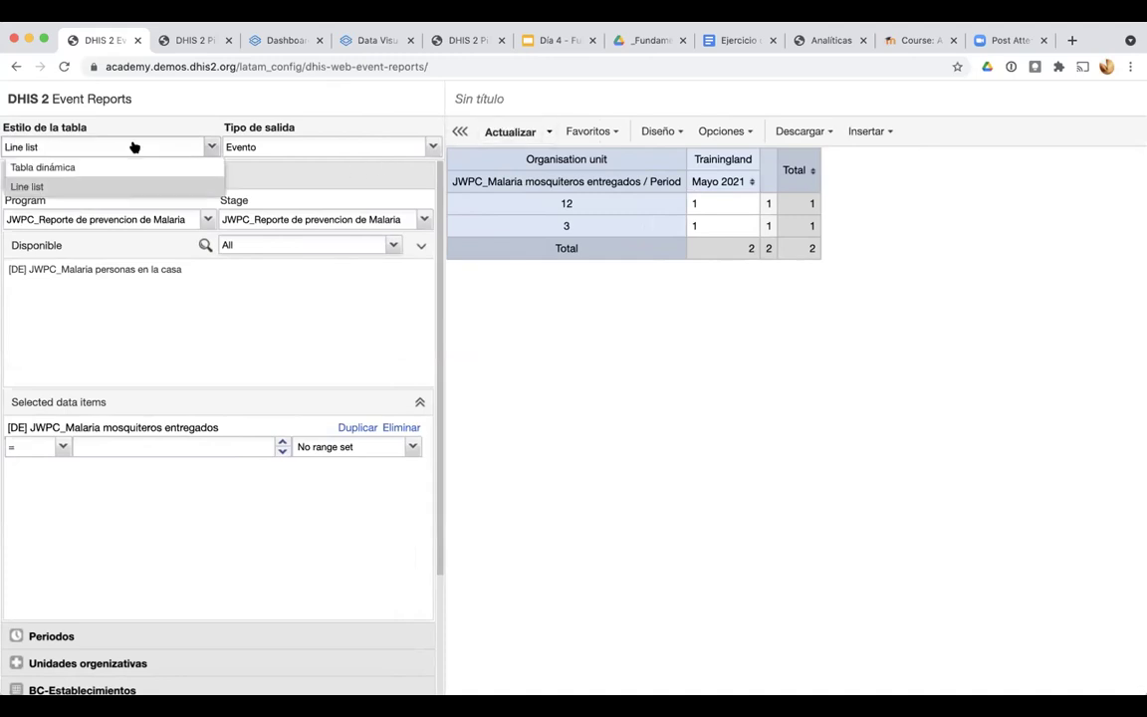
left_click(94, 167)
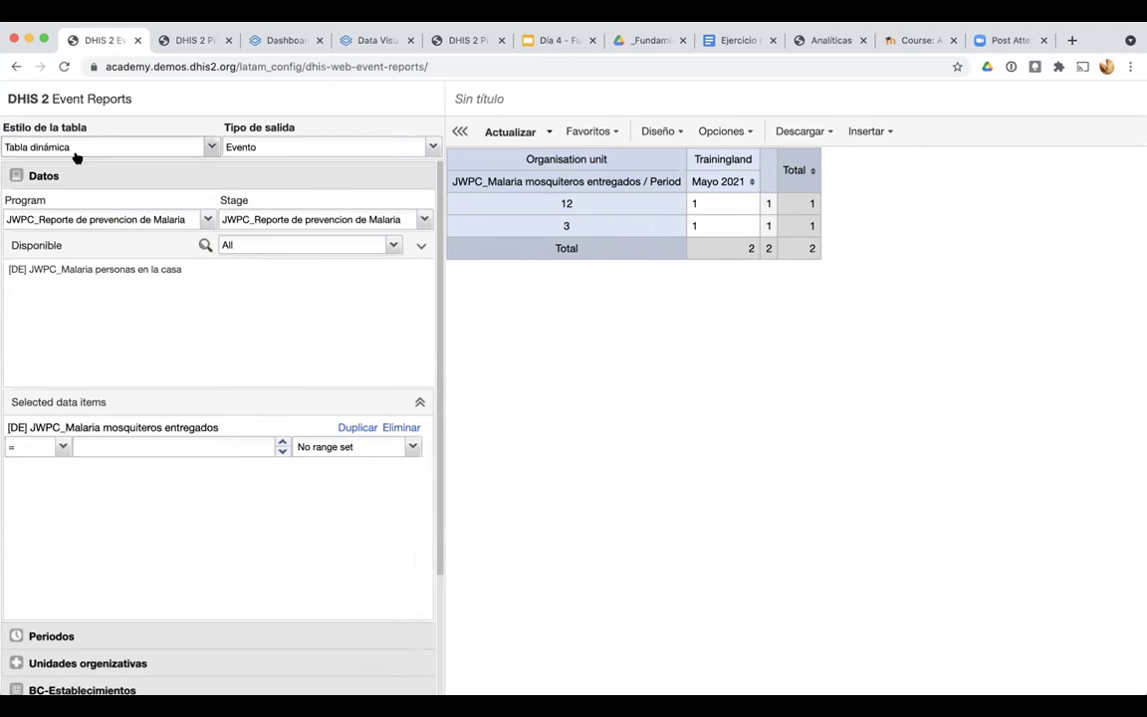
Try the report table with JWPC_Malaria personas en la casa added, and remove that element again
double_click(103, 269)
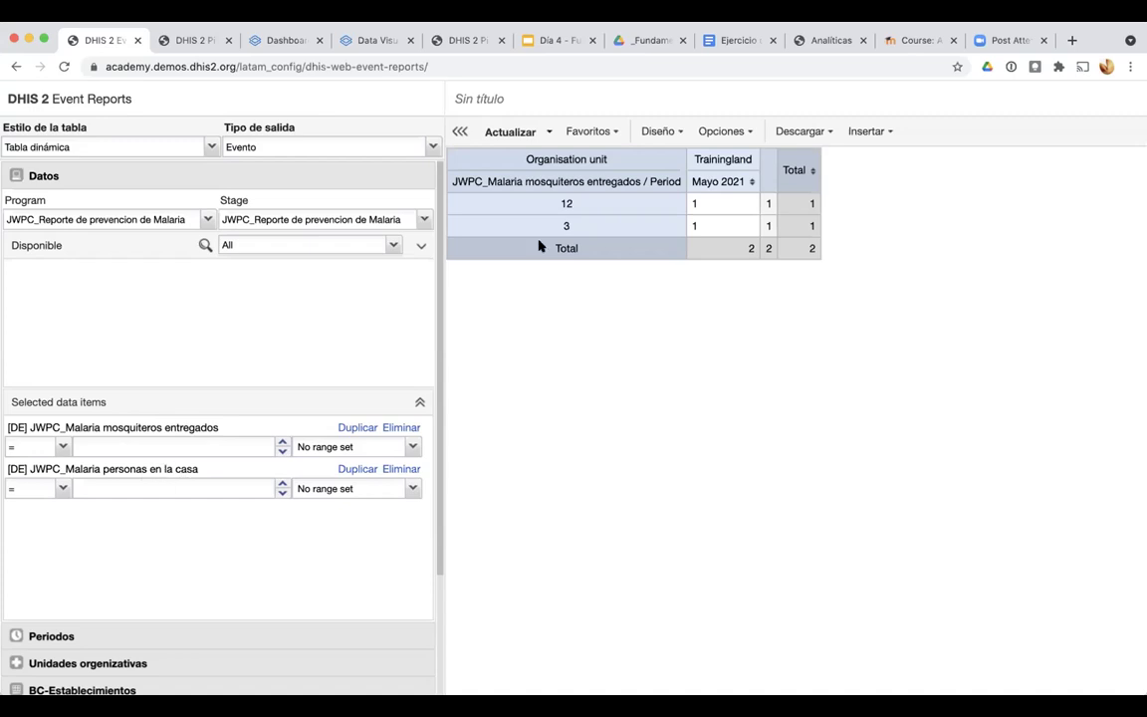
left_click(510, 134)
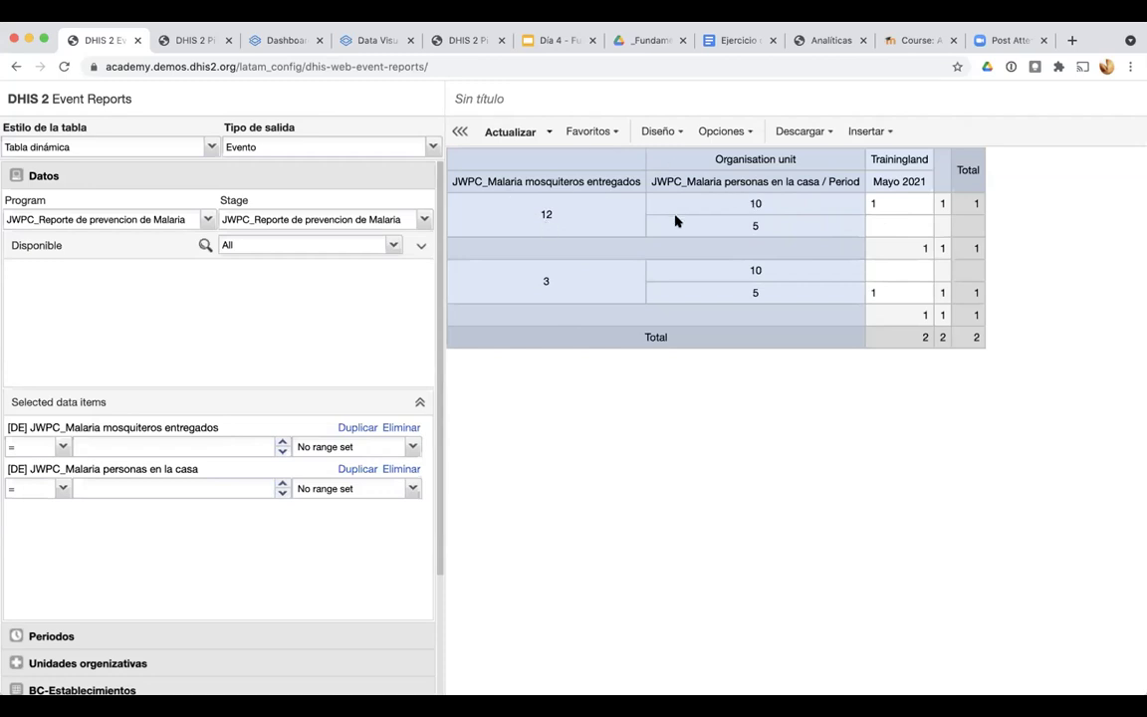
left_click(403, 469)
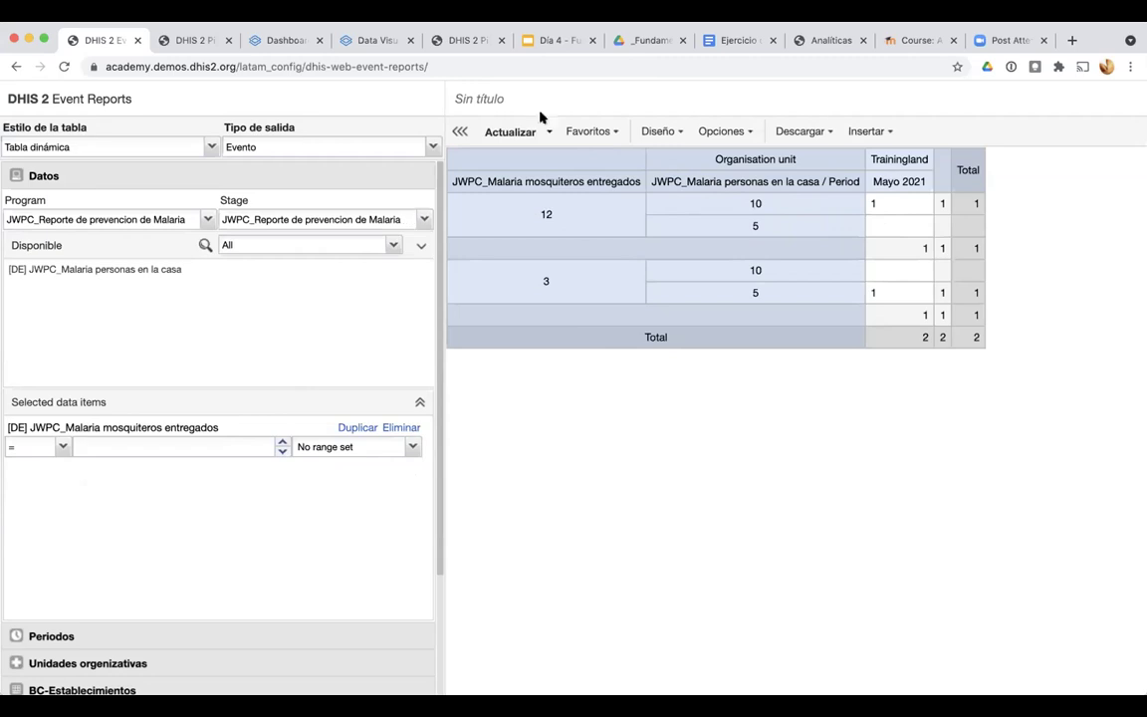
left_click(514, 130)
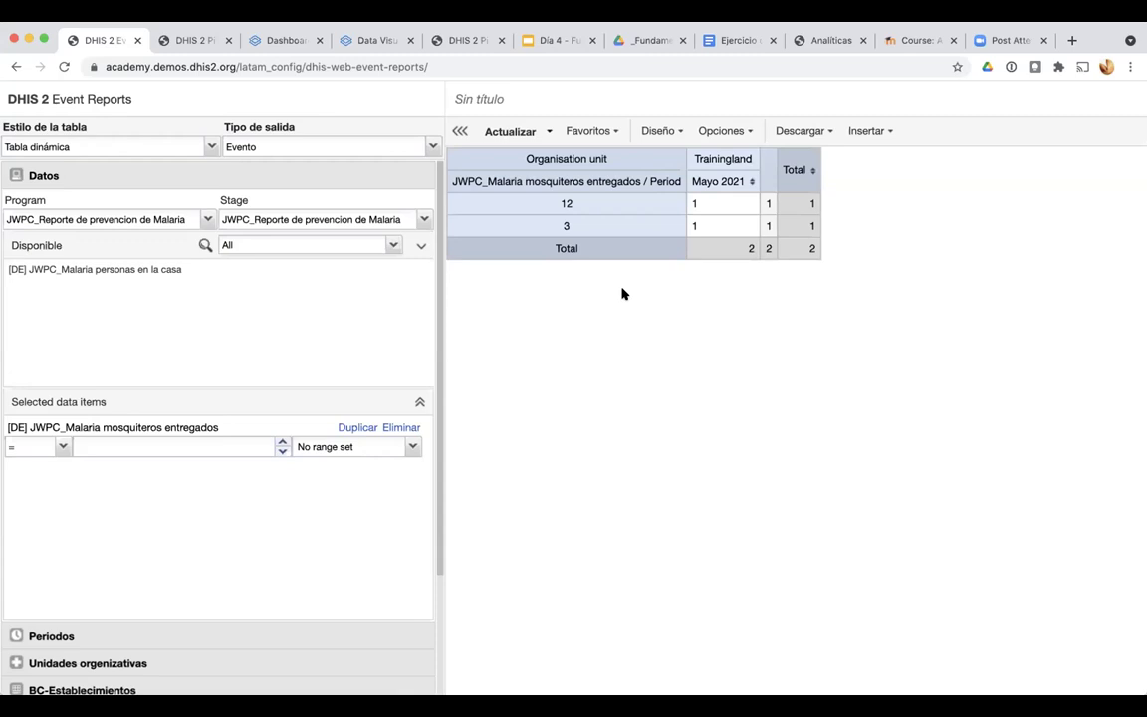
Try the Inscripción output type with the Line list style and return to Evento and Tabla dinámica
left_click(278, 149)
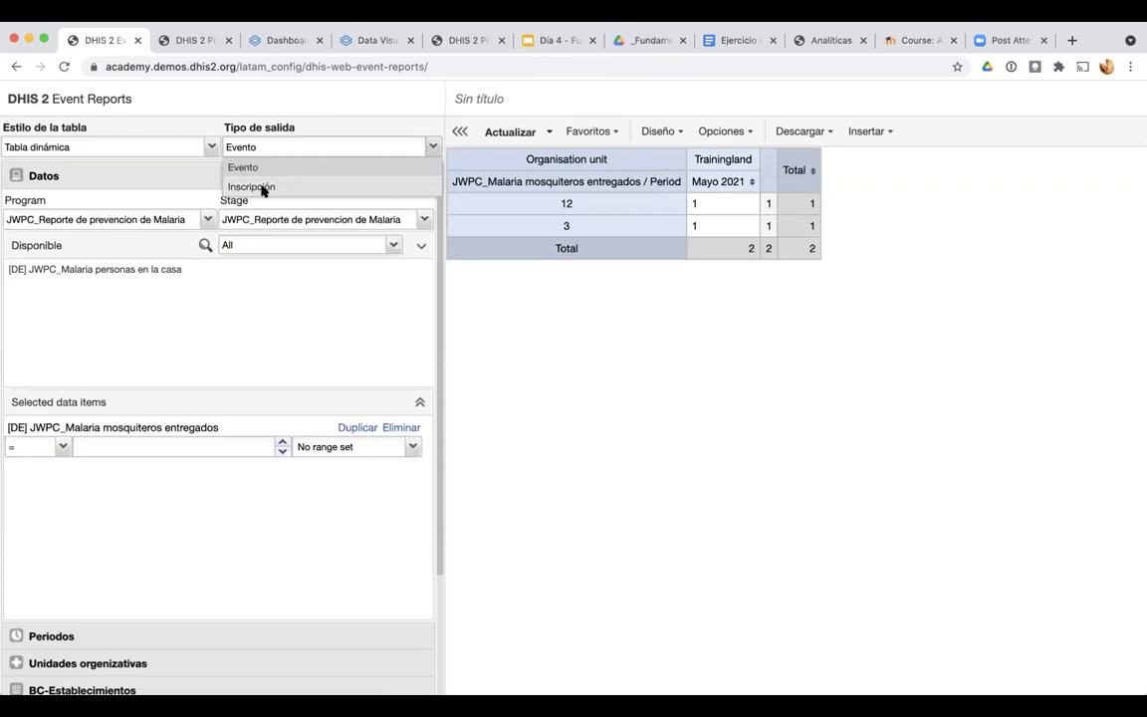
left_click(264, 189)
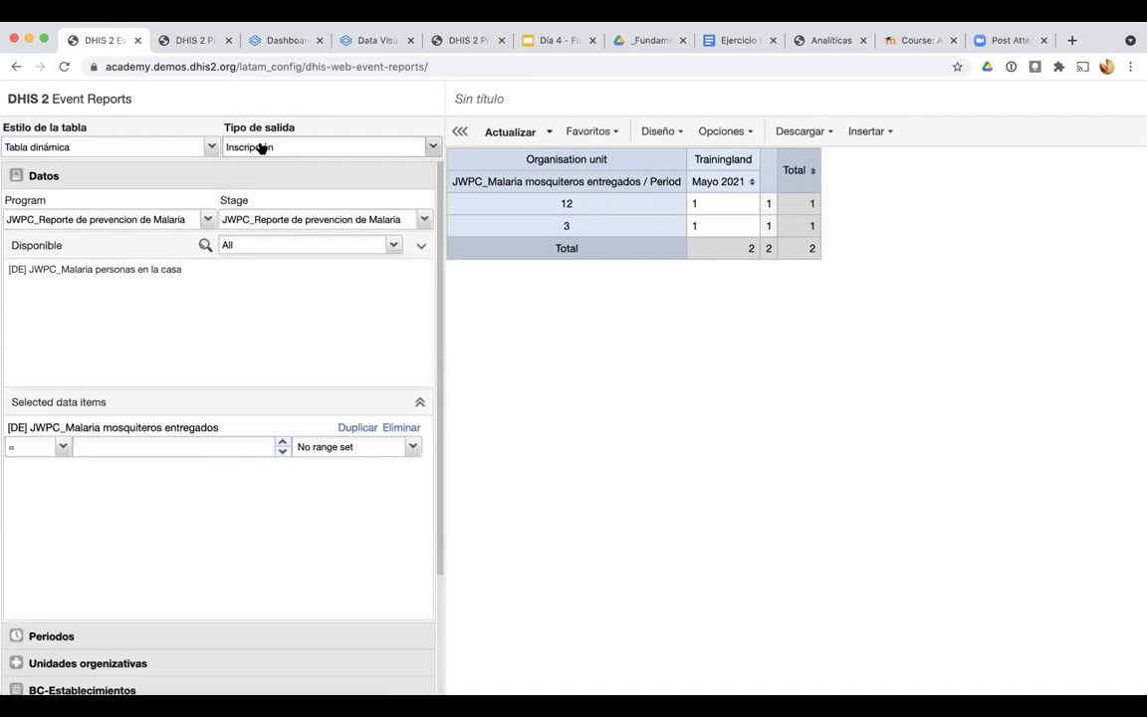
left_click(210, 146)
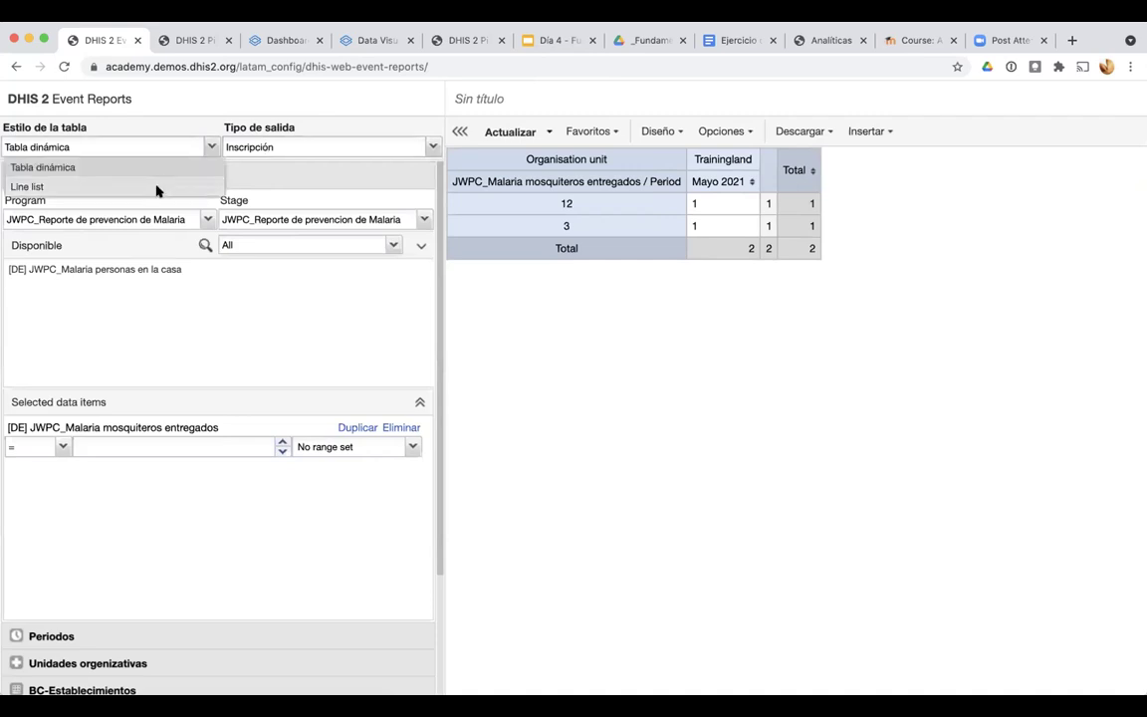
left_click(153, 187)
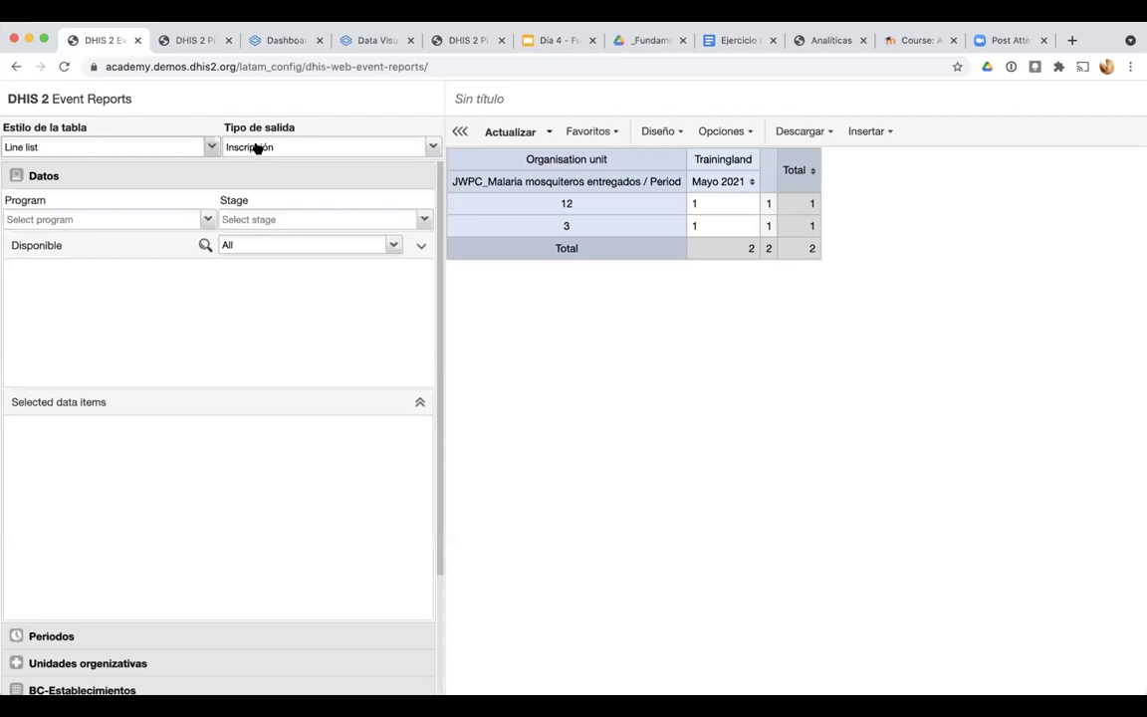
left_click(256, 149)
left_click(259, 168)
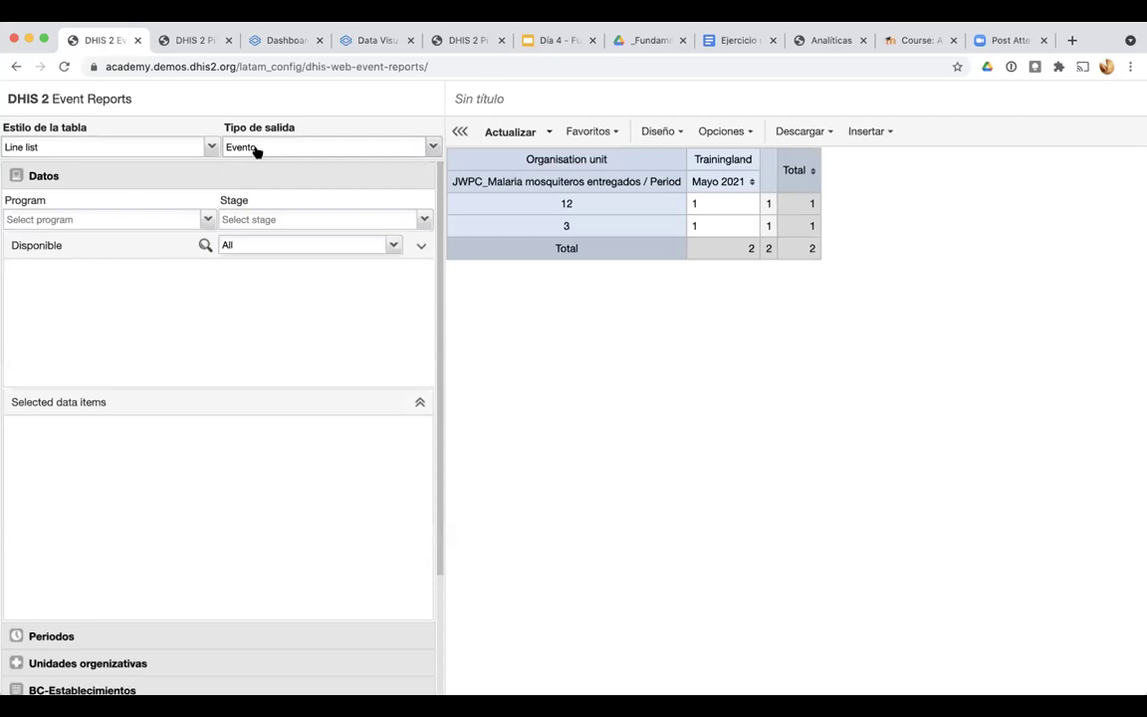
left_click(210, 148)
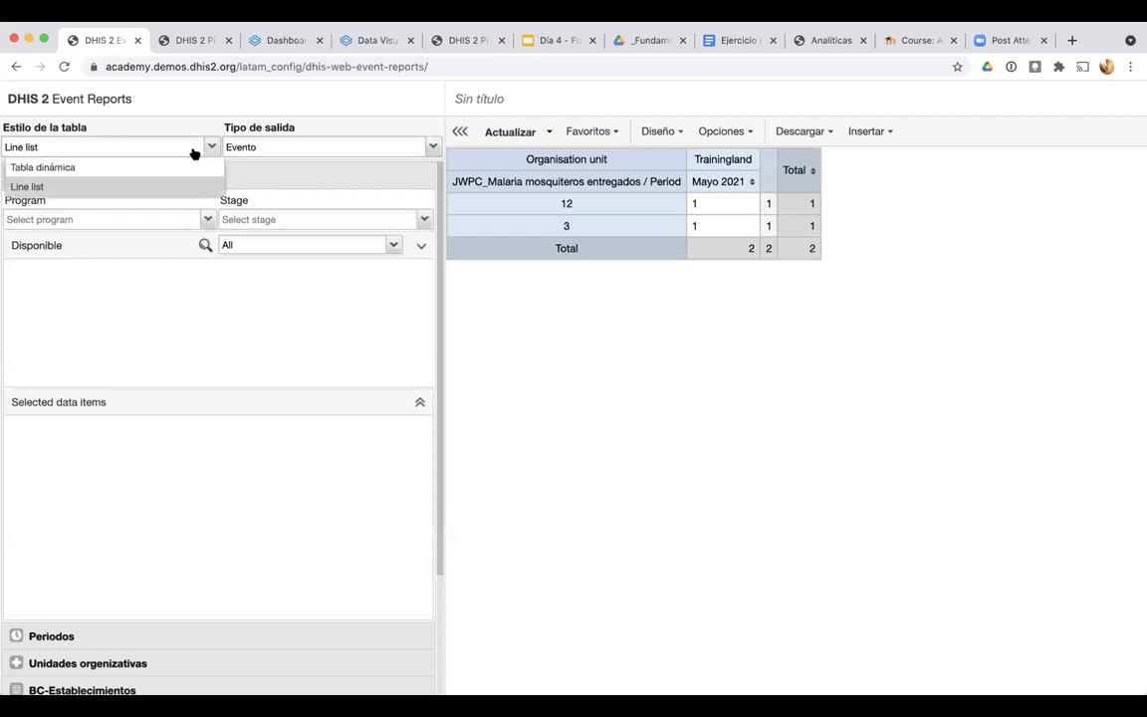
left_click(152, 167)
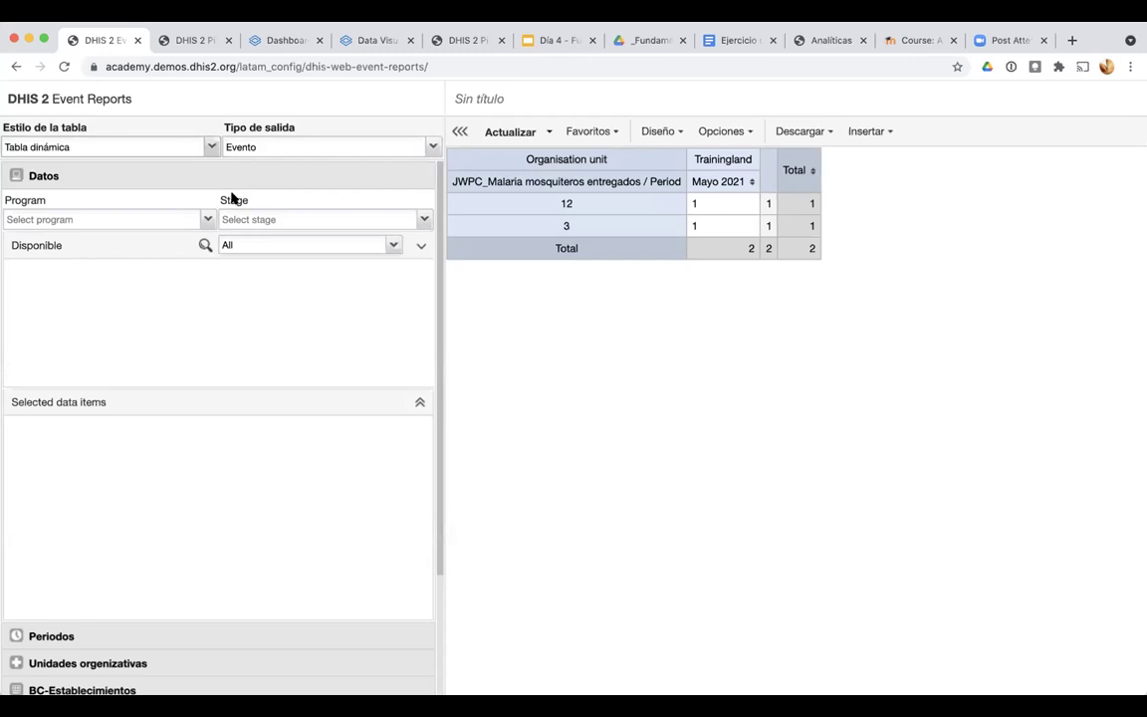
Reselect the program JWPC_Reporte de prevencion de Malaria with the data element JWPC_Malaria mosquiteros entregados and update the table
left_click(207, 219)
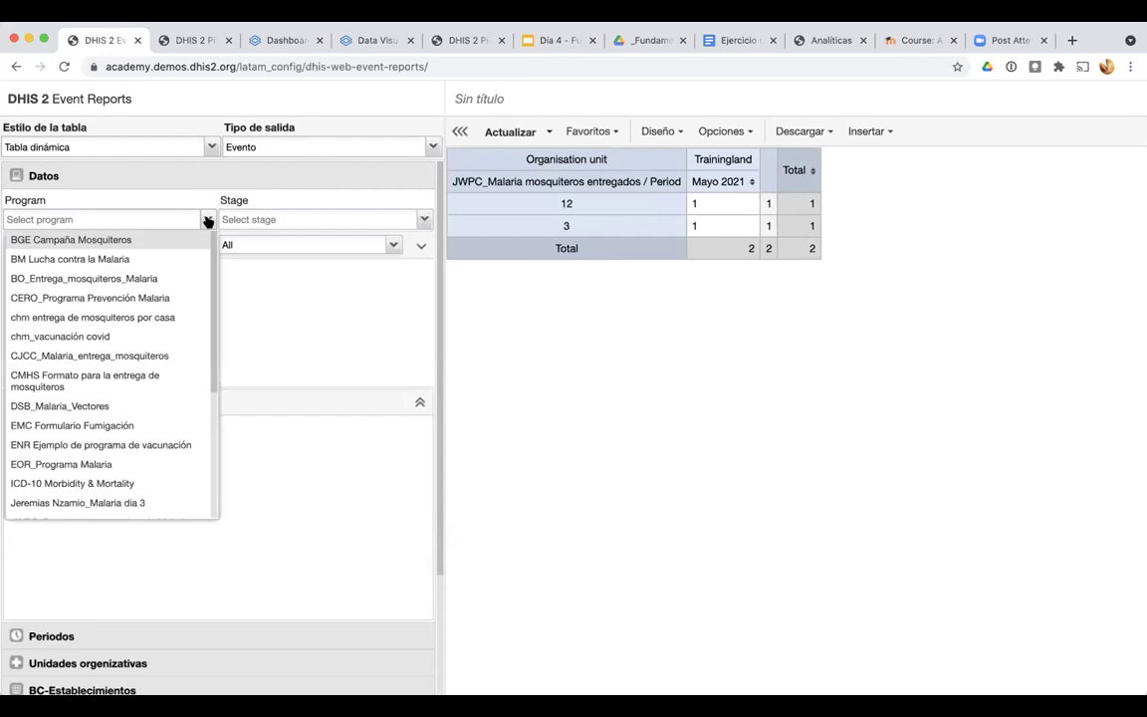
scroll(117, 409, "down", 5)
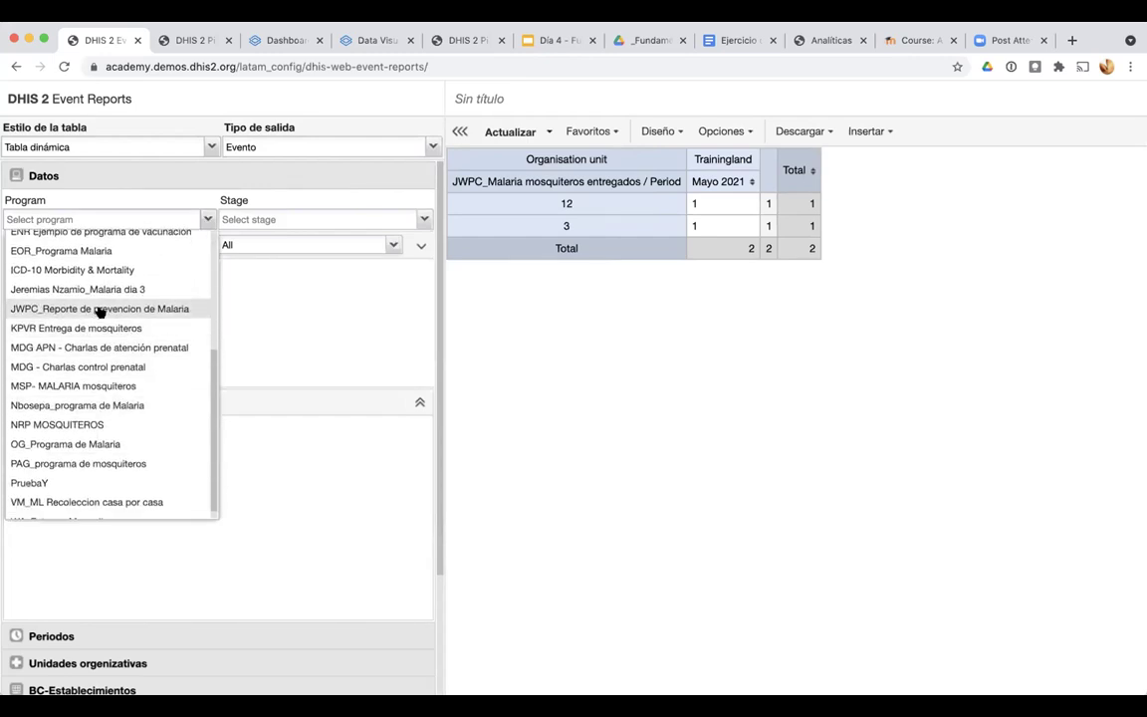
left_click(98, 313)
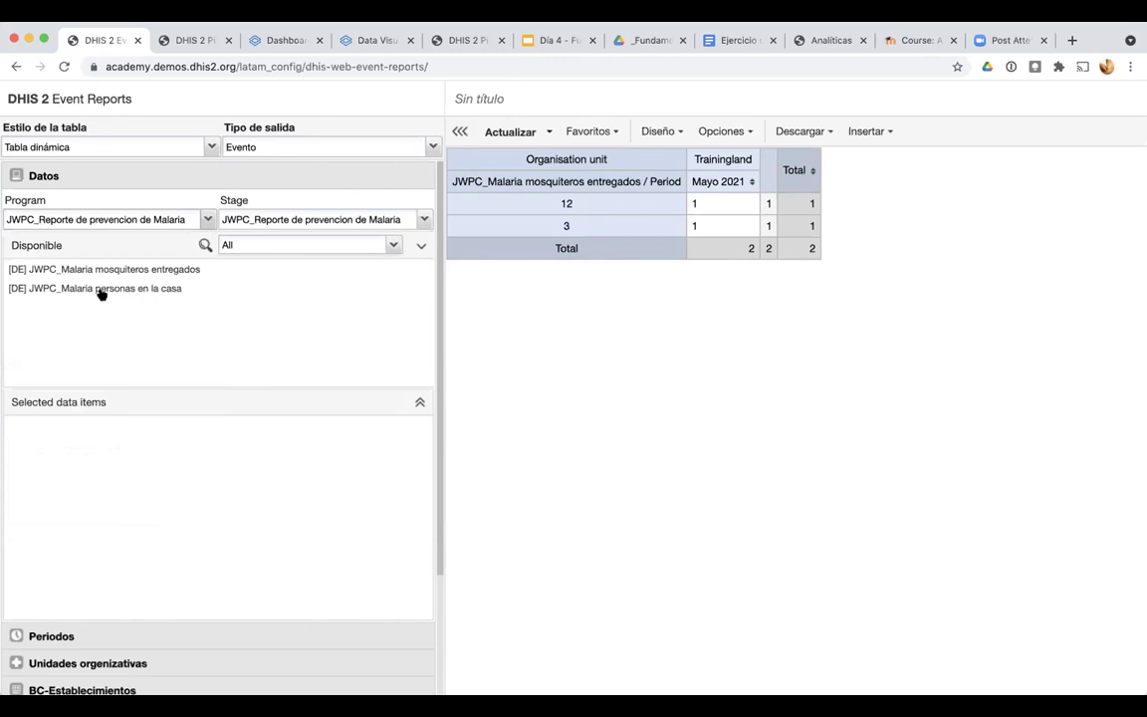
double_click(100, 270)
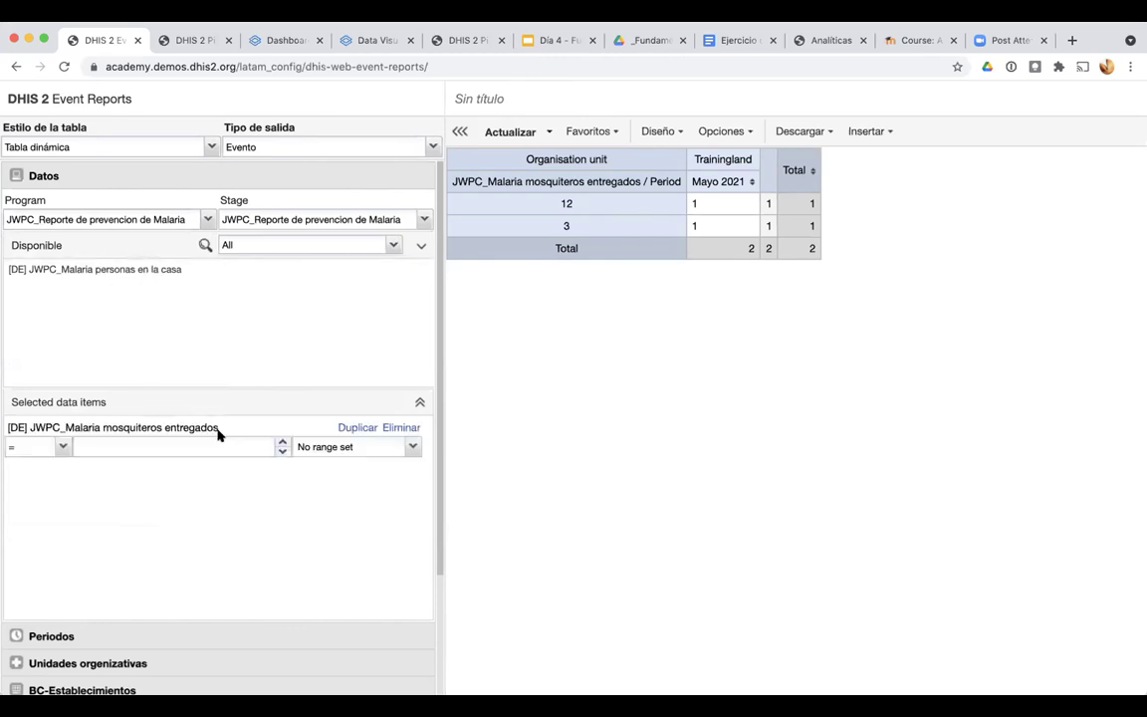
left_click(497, 133)
Examine the range set options available for JWPC_Malaria mosquiteros entregados
left_click(410, 448)
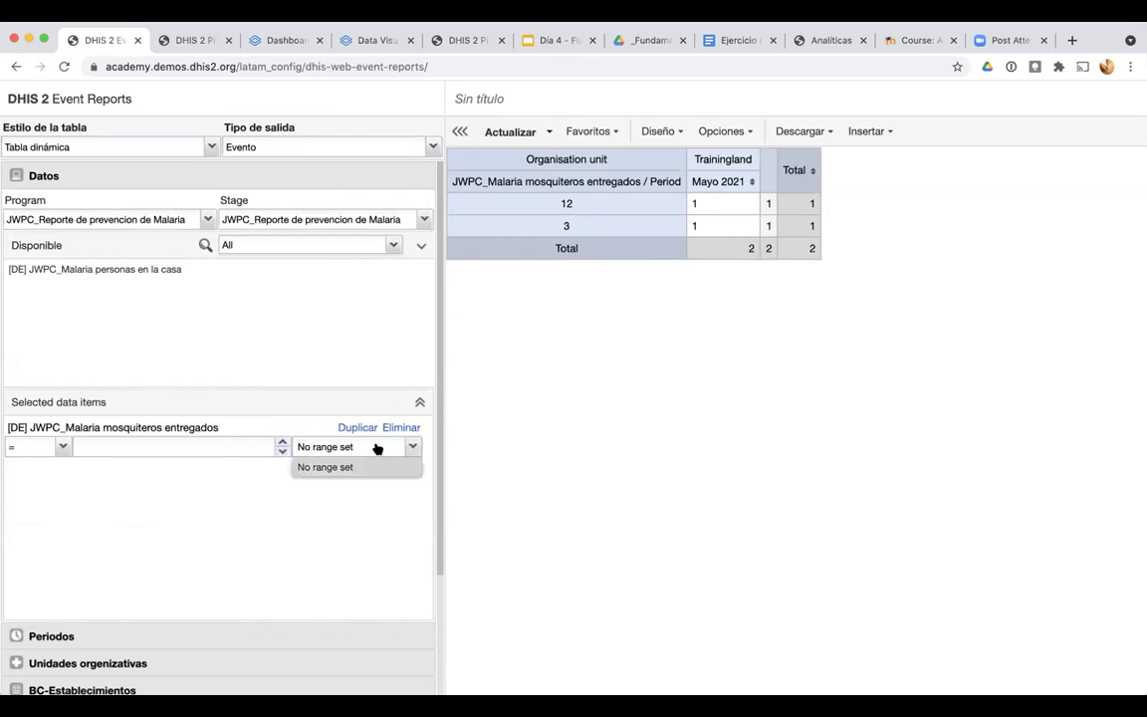
left_click(307, 476)
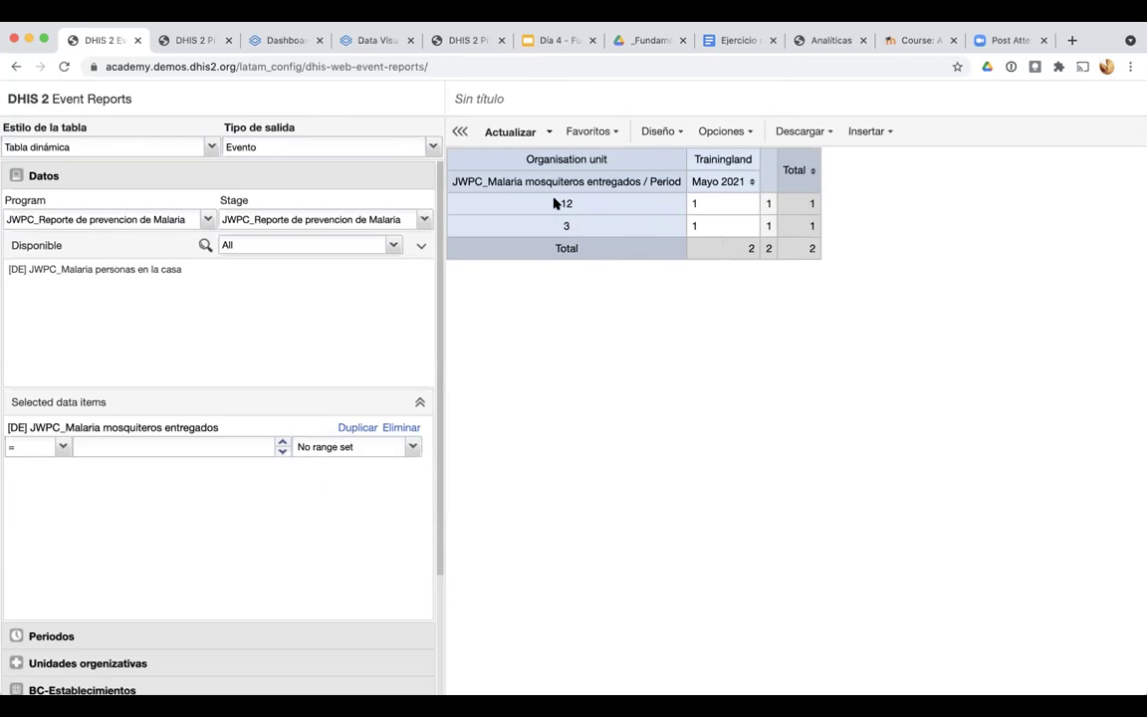
left_click(333, 453)
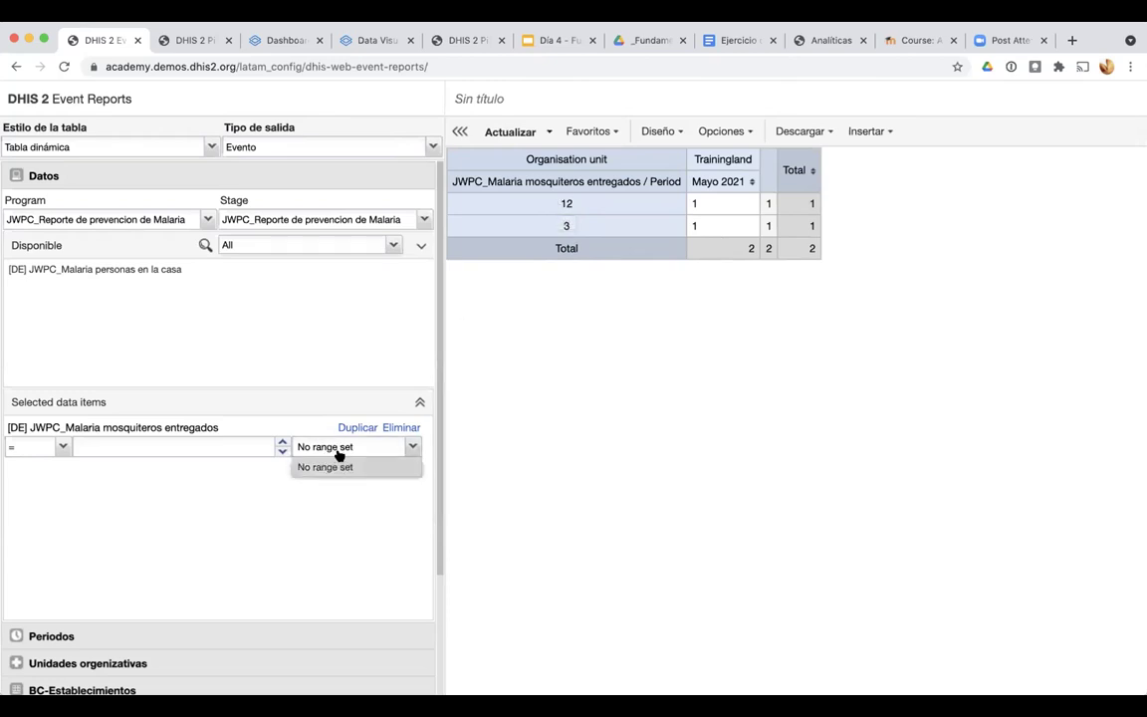
left_click(267, 527)
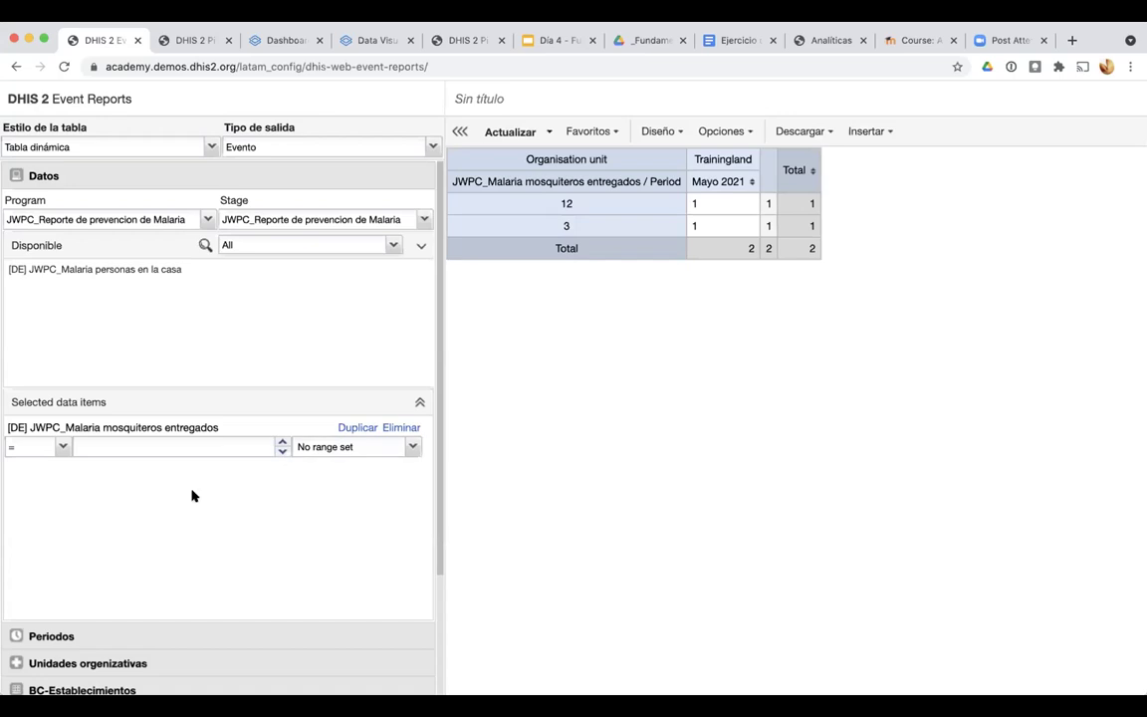
Filter JWPC_Malaria mosquiteros entregados to values < 10 and update the table
left_click(63, 448)
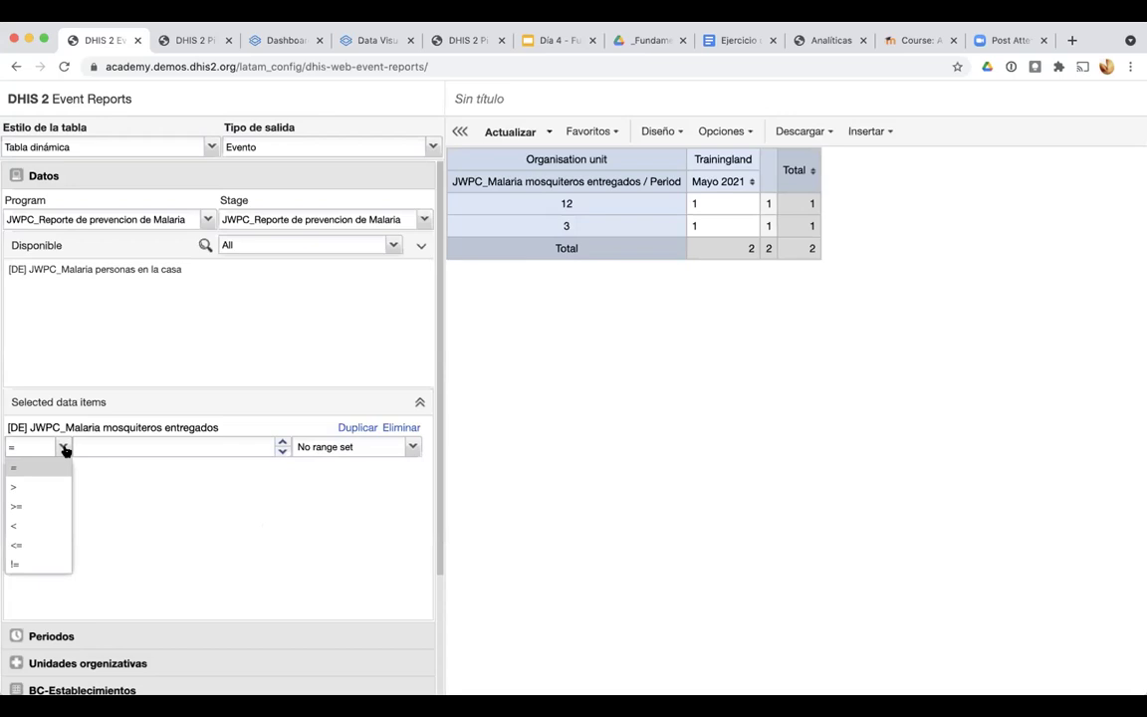
left_click(29, 527)
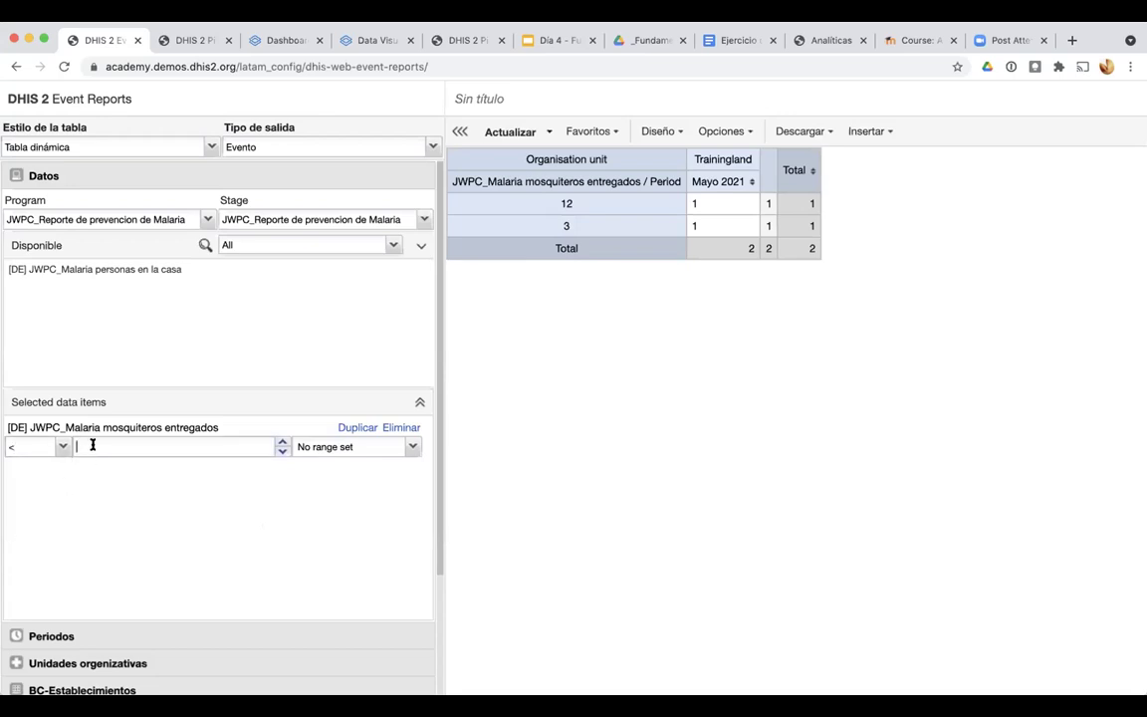
type("10")
left_click(505, 134)
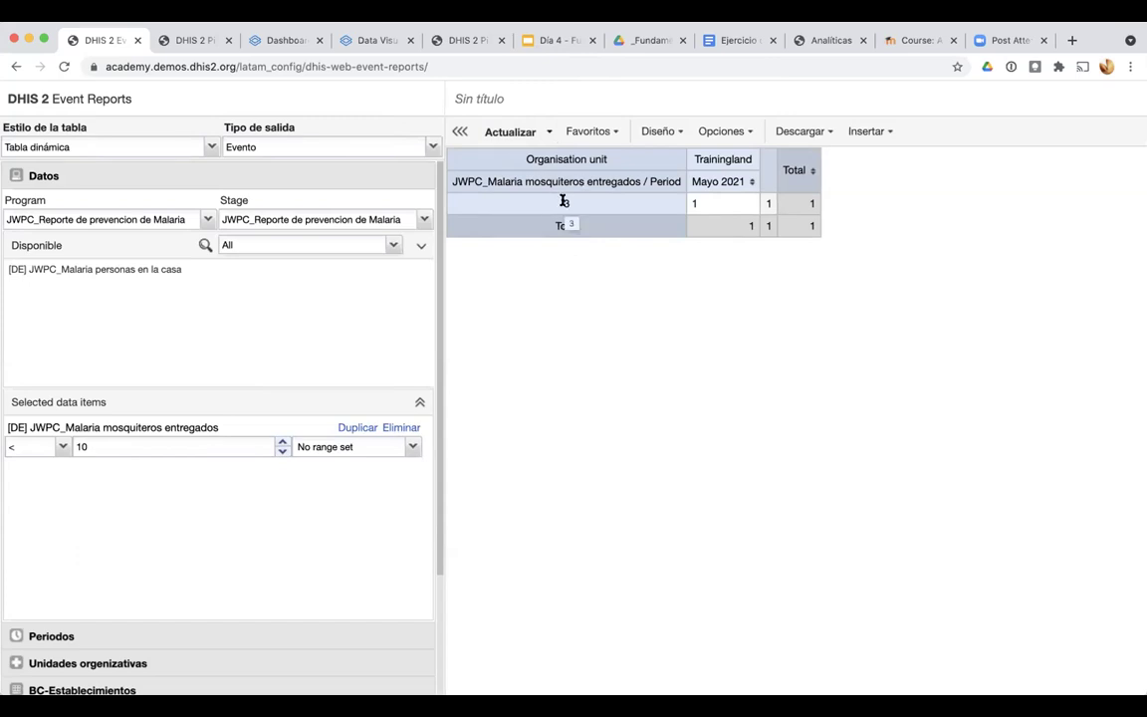
Set the filter value for JWPC_Malaria mosquiteros entregados to 2 and update the table
double_click(81, 446)
type("2")
left_click(516, 129)
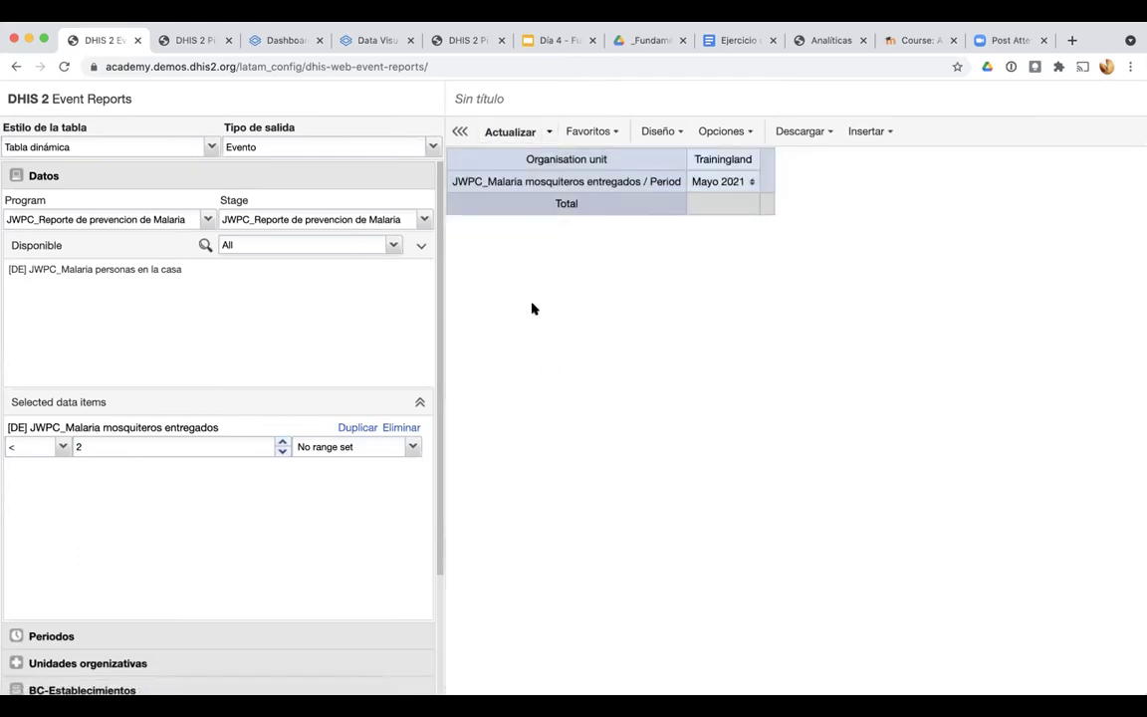
Change the JWPC_Malaria mosquiteros entregados filter to >= 12 and update the table
left_click(79, 447)
key("BackSpace")
type("12")
left_click(61, 447)
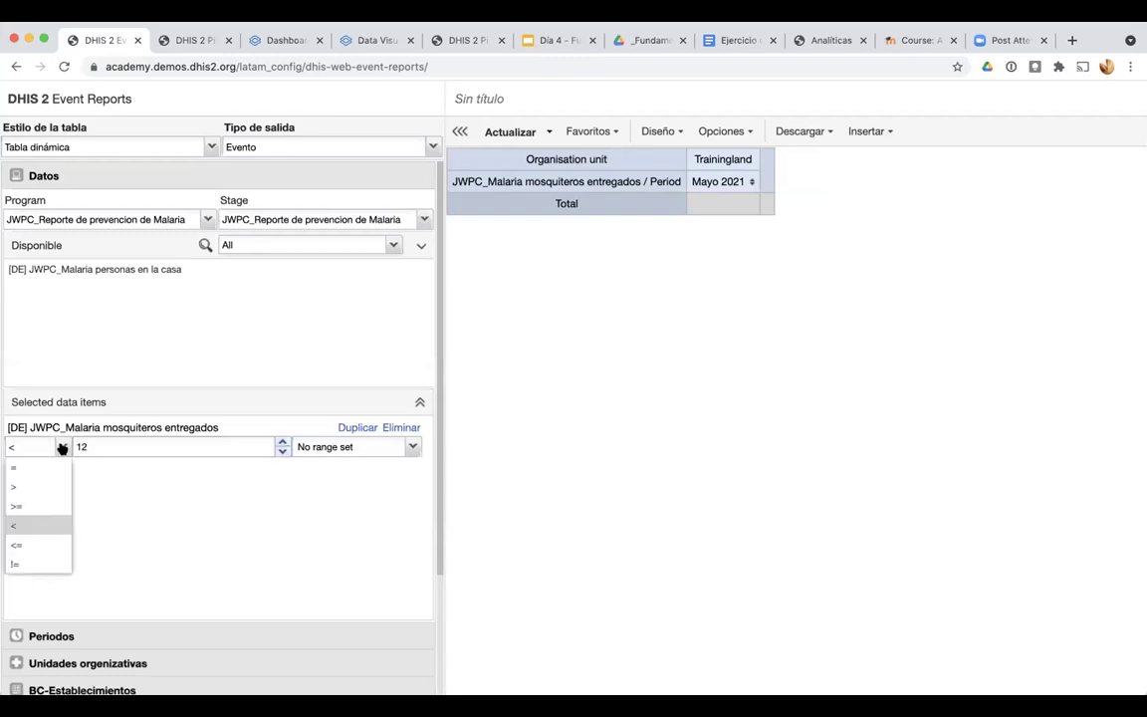
left_click(25, 507)
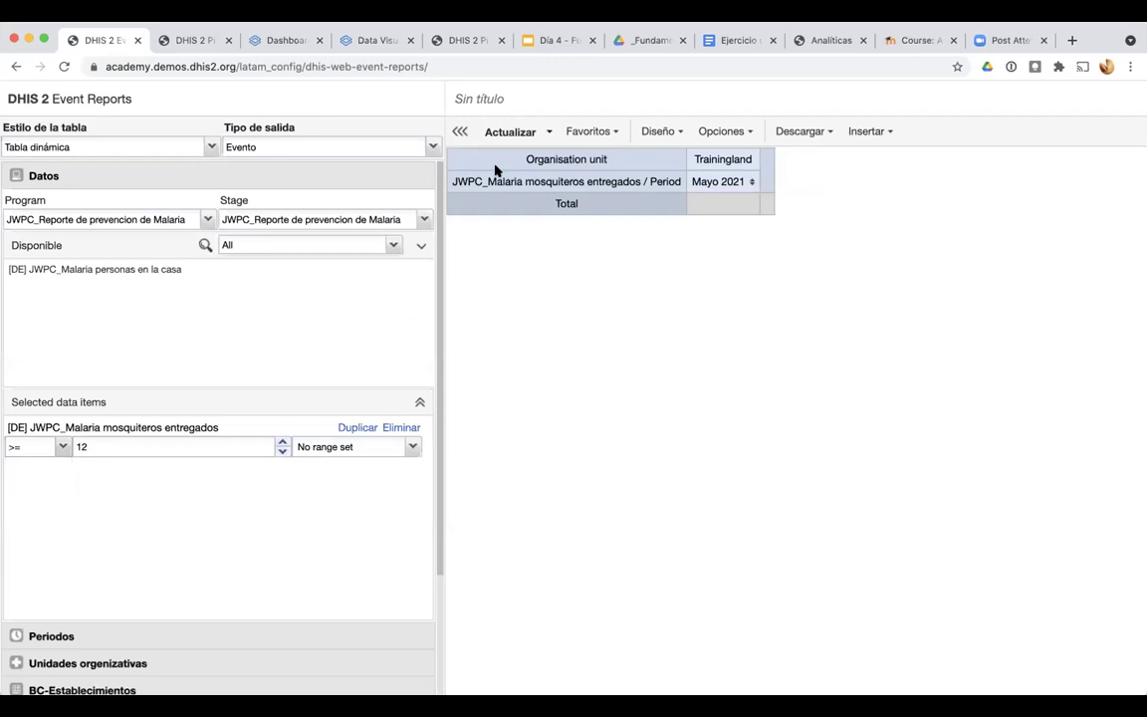
left_click(502, 133)
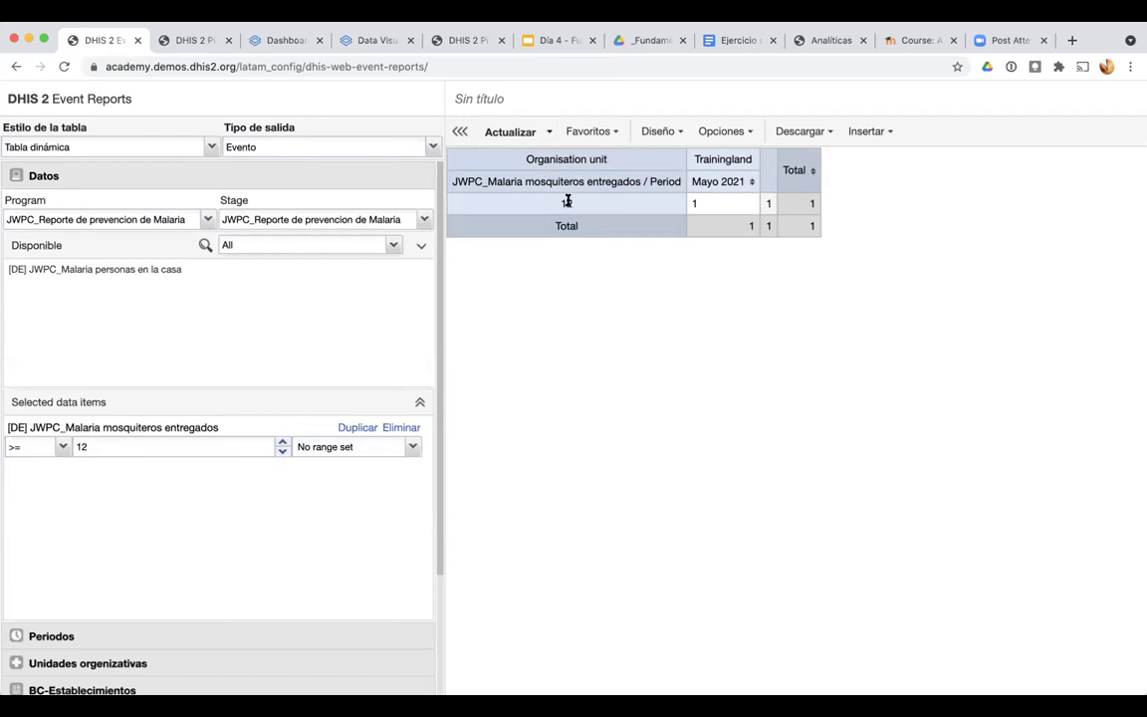
Lower the >= filter value for JWPC_Malaria mosquiteros entregados to 2 and update the table
left_click(82, 448)
key("BackSpace")
left_click(508, 132)
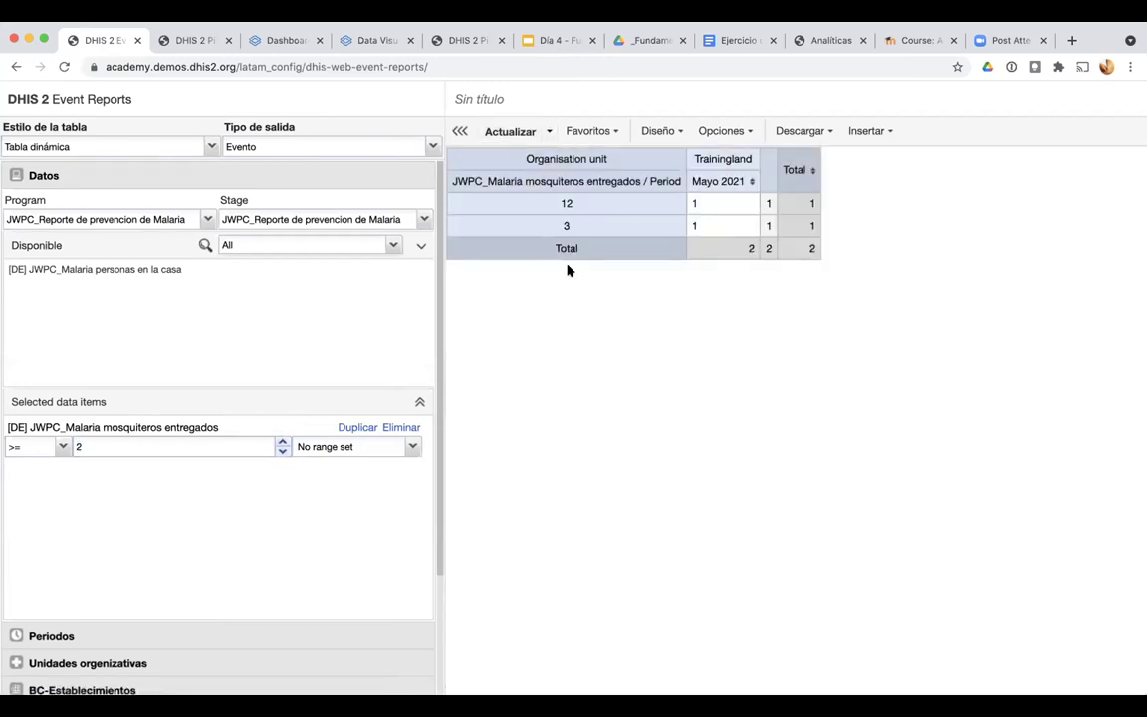
Reset the JWPC_Malaria mosquiteros entregados filter to the = operator with an empty value and update the table
left_click(63, 447)
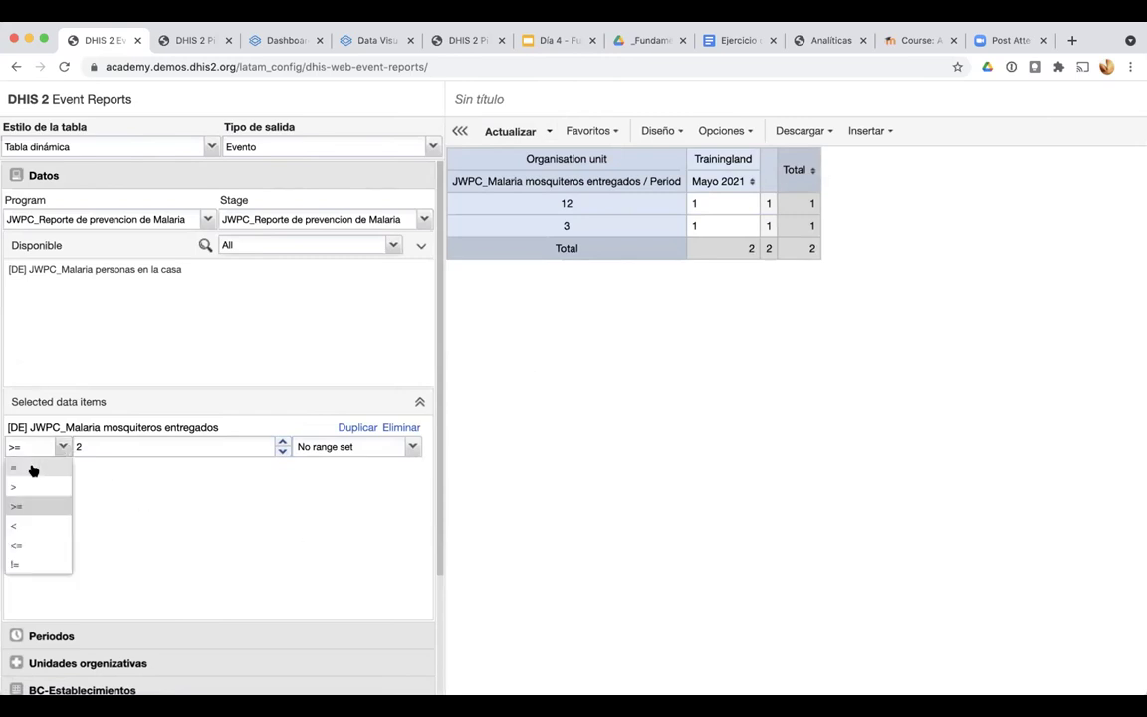
left_click(33, 471)
left_click(93, 448)
key("BackSpace")
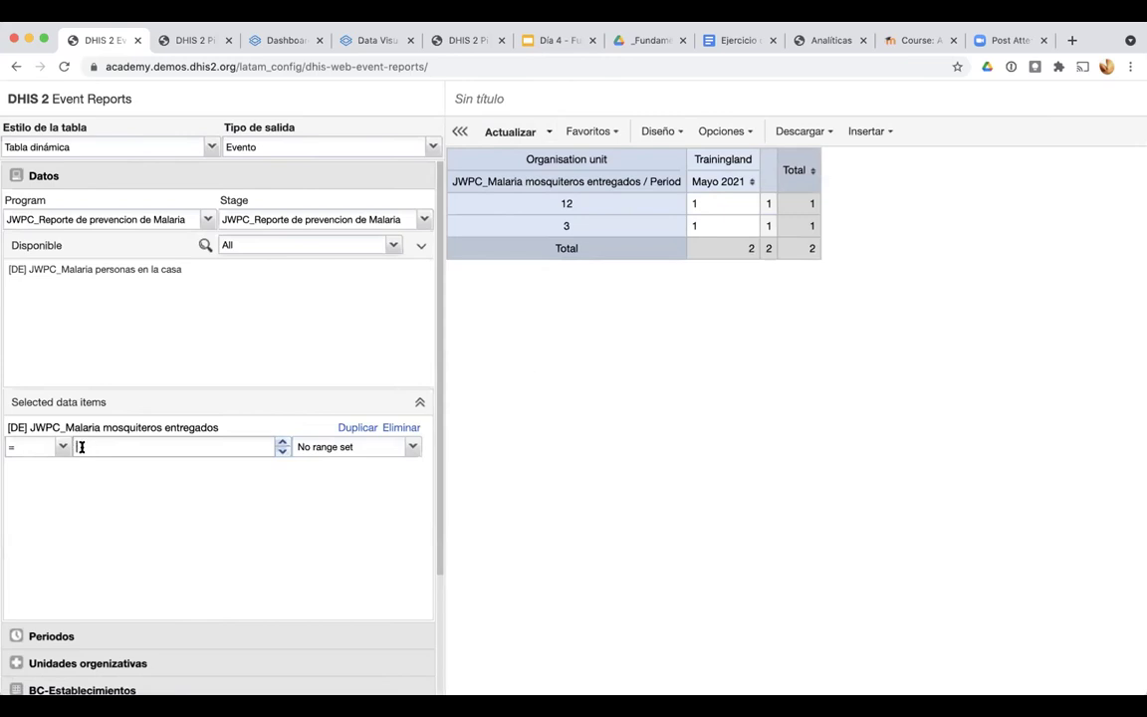
left_click(508, 133)
key("super+minus")
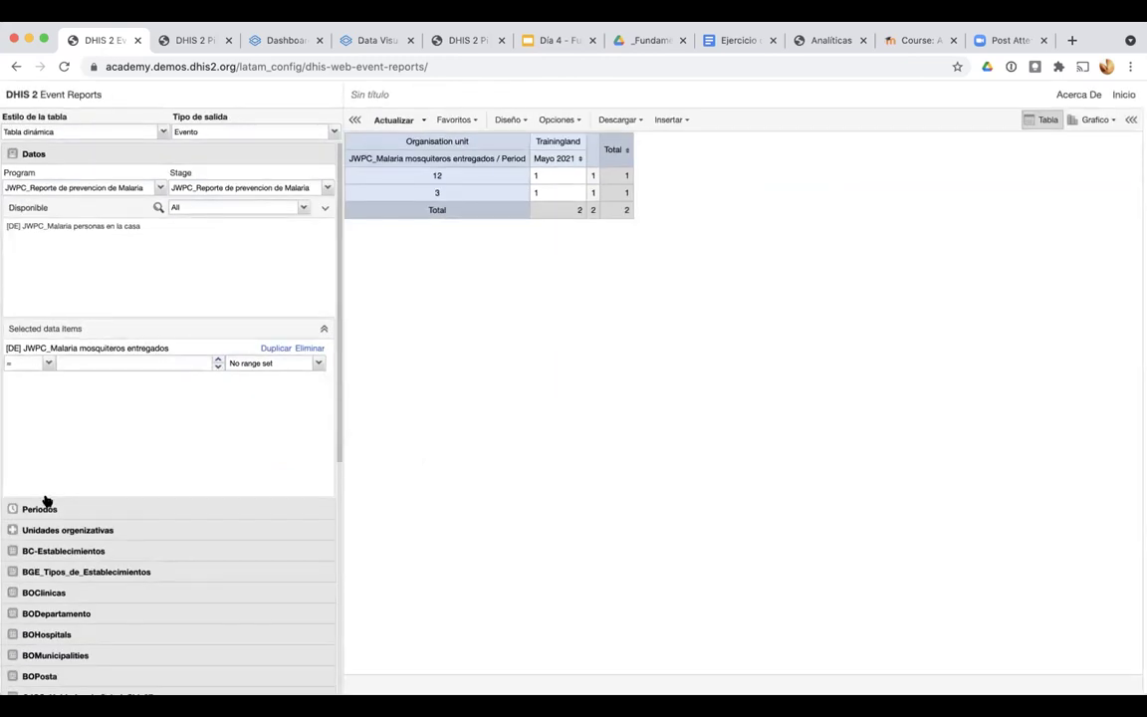
scroll(46, 502, "down", 3)
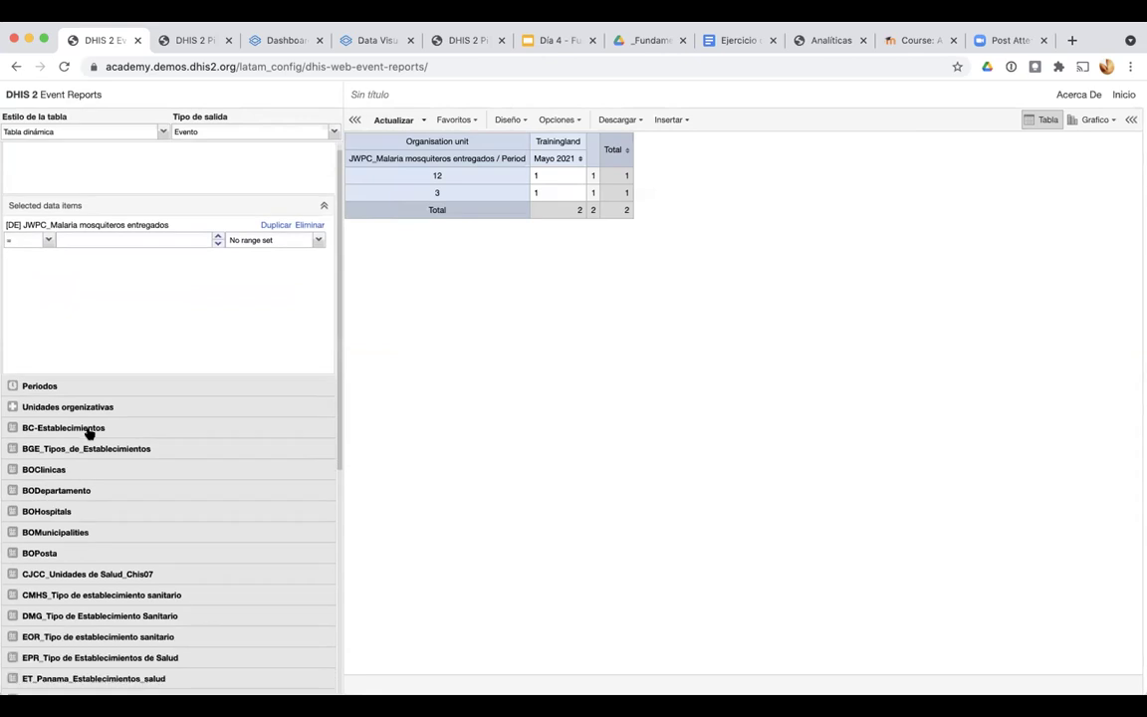
Switch the organisation unit selection mode to levels, choose the Region level and update the table
scroll(44, 388, "up", 2)
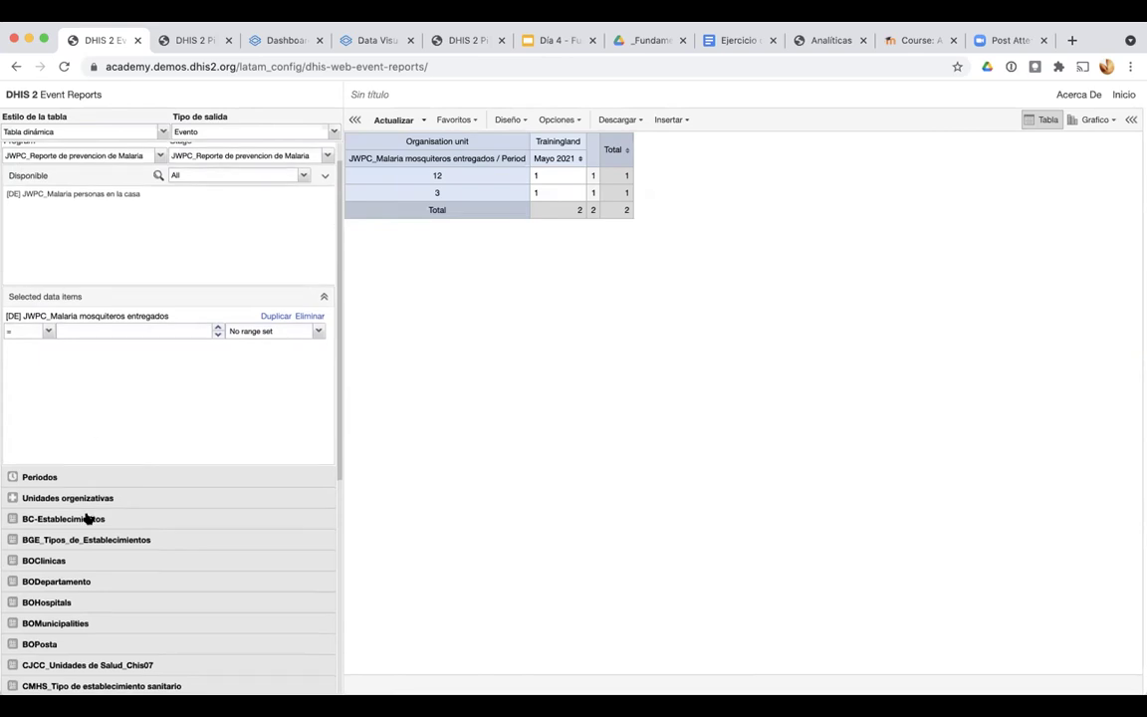
scroll(89, 517, "down", 3)
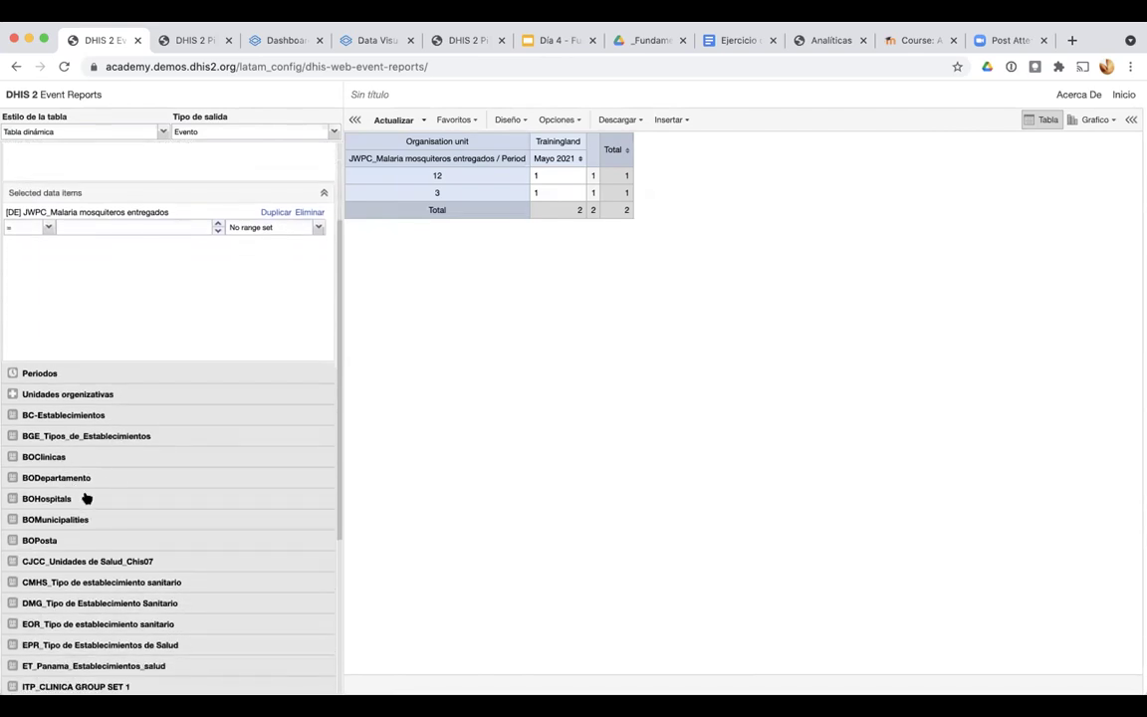
left_click(38, 374)
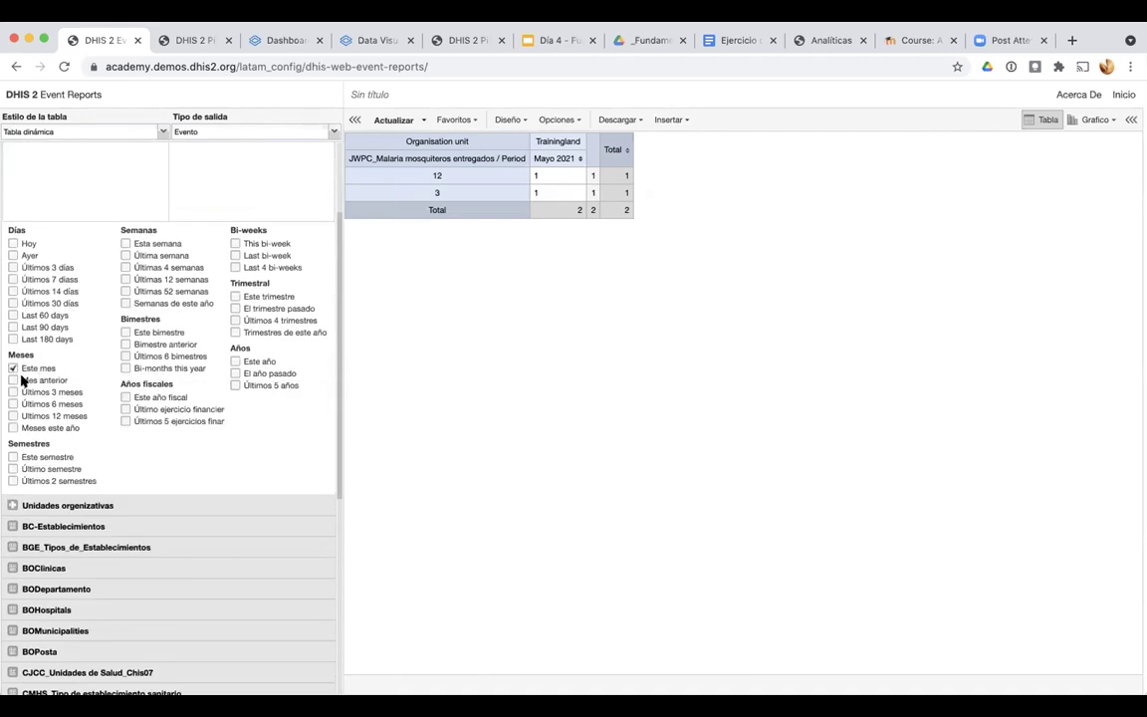
left_click(31, 505)
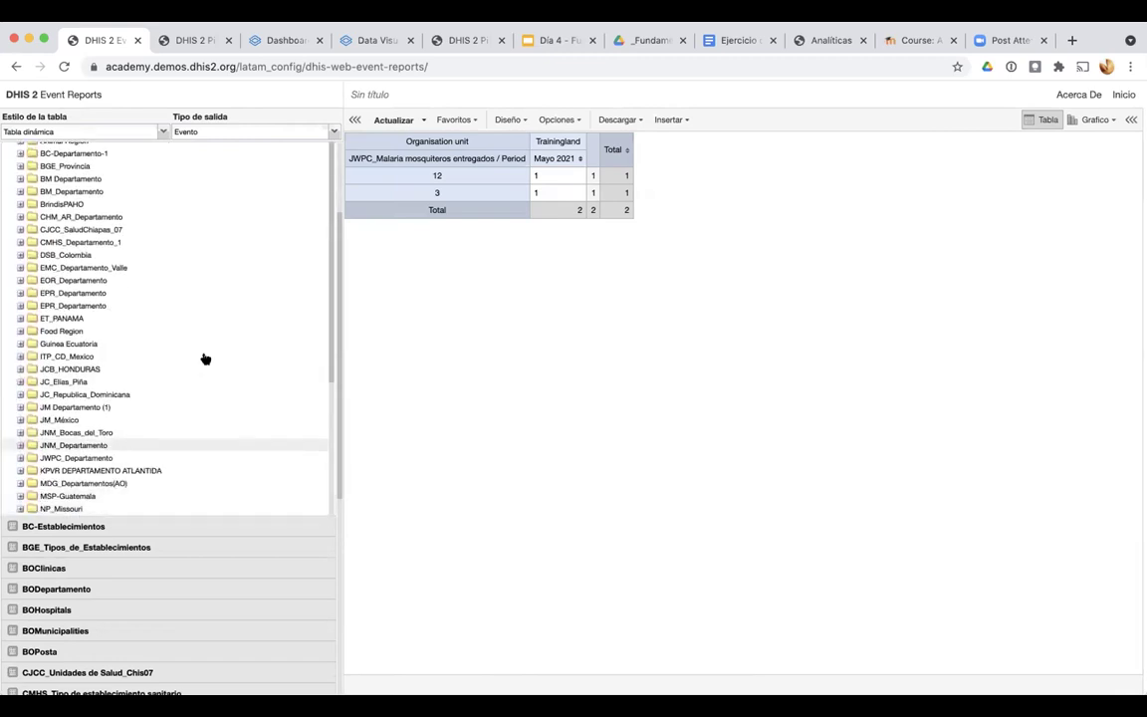
scroll(134, 323, "up", 5)
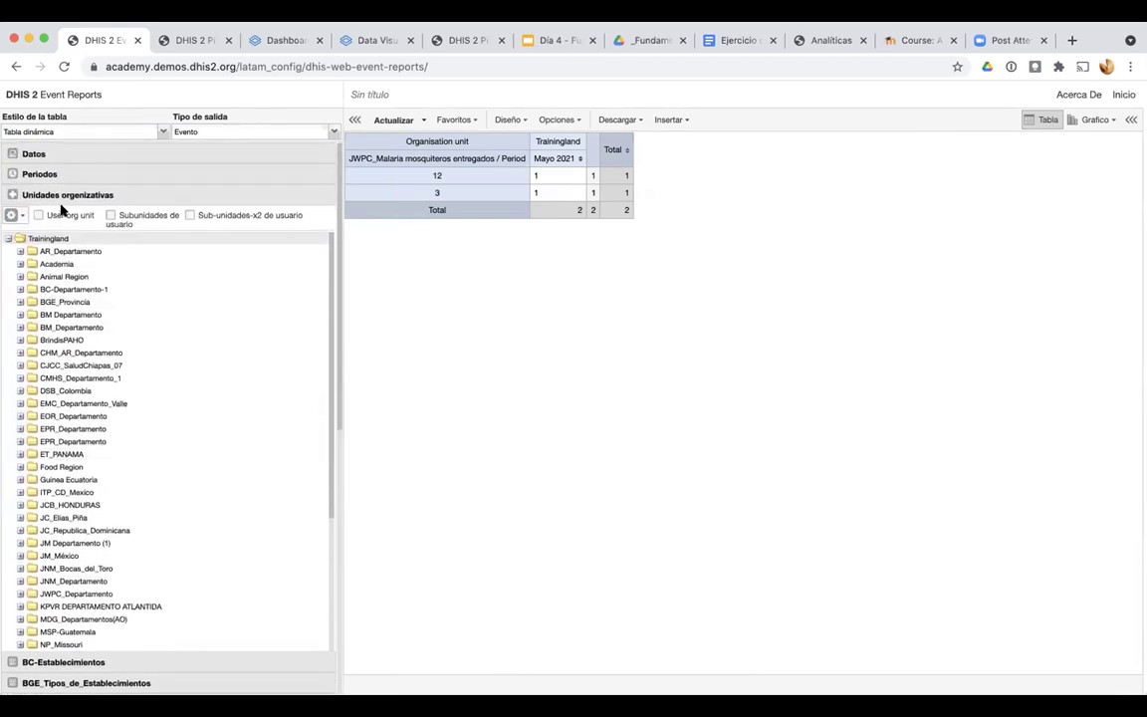
left_click(15, 215)
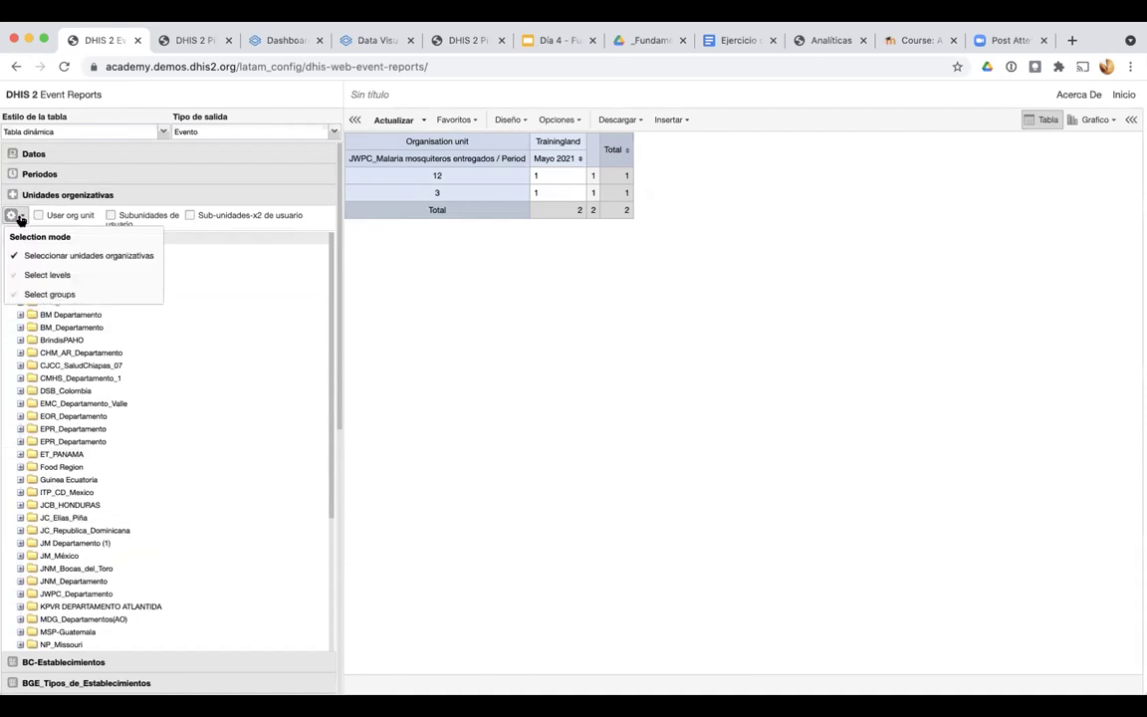
left_click(73, 277)
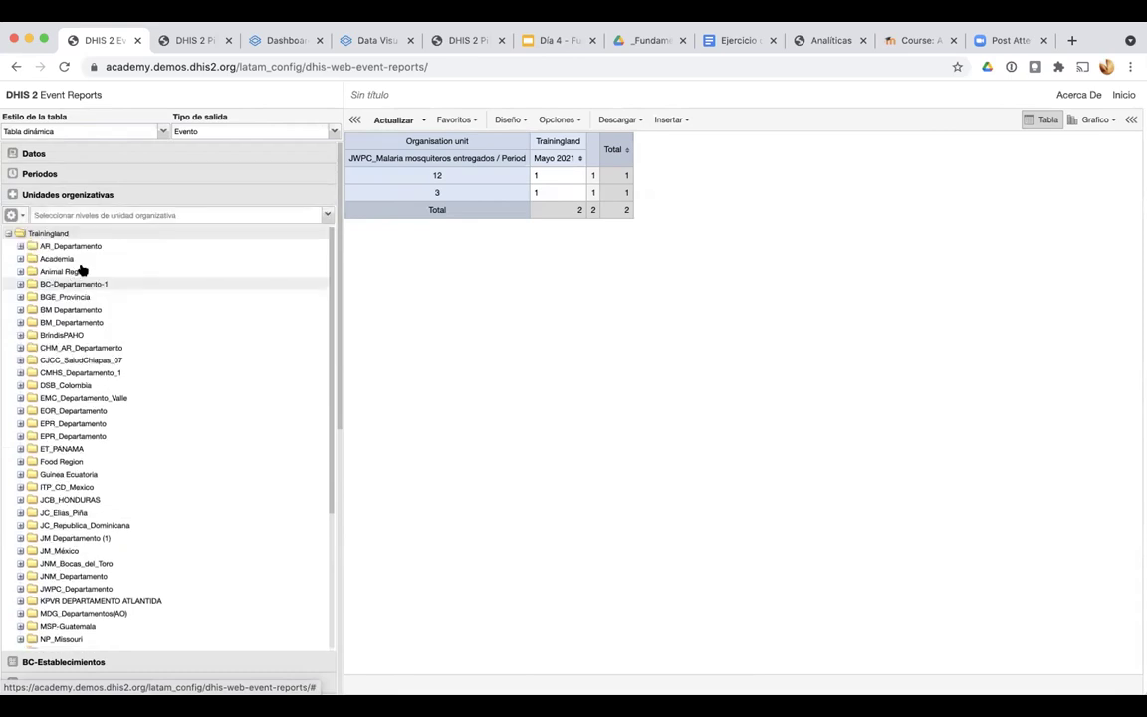
left_click(120, 217)
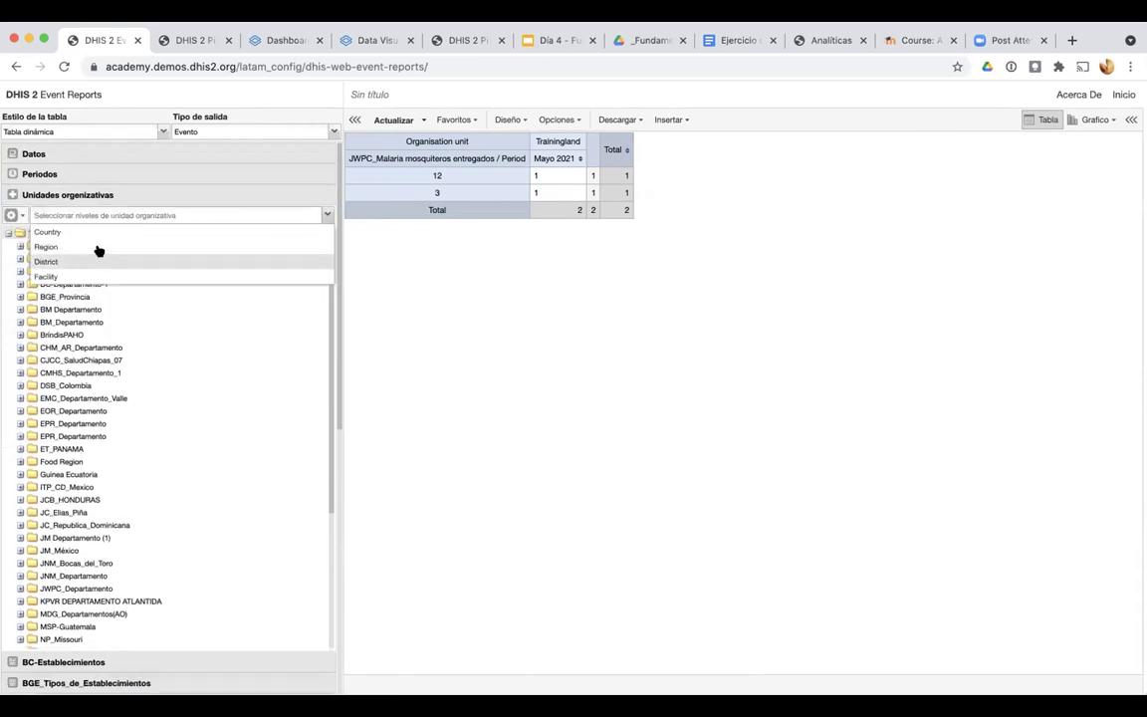
left_click(98, 248)
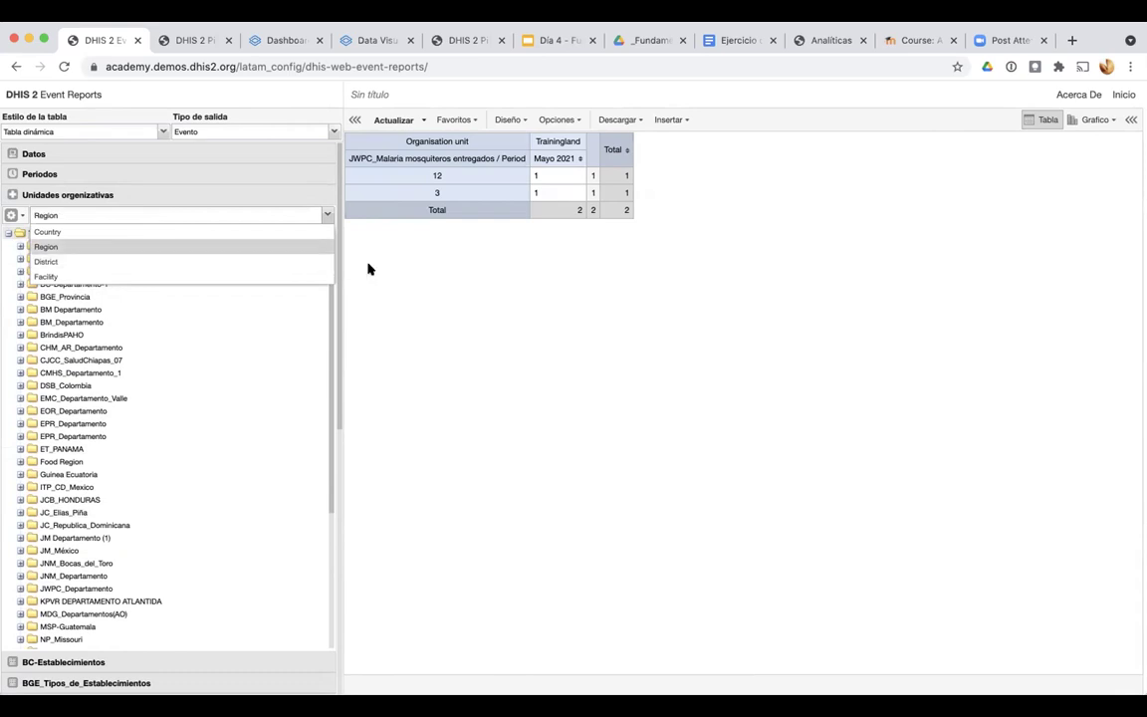
left_click(395, 118)
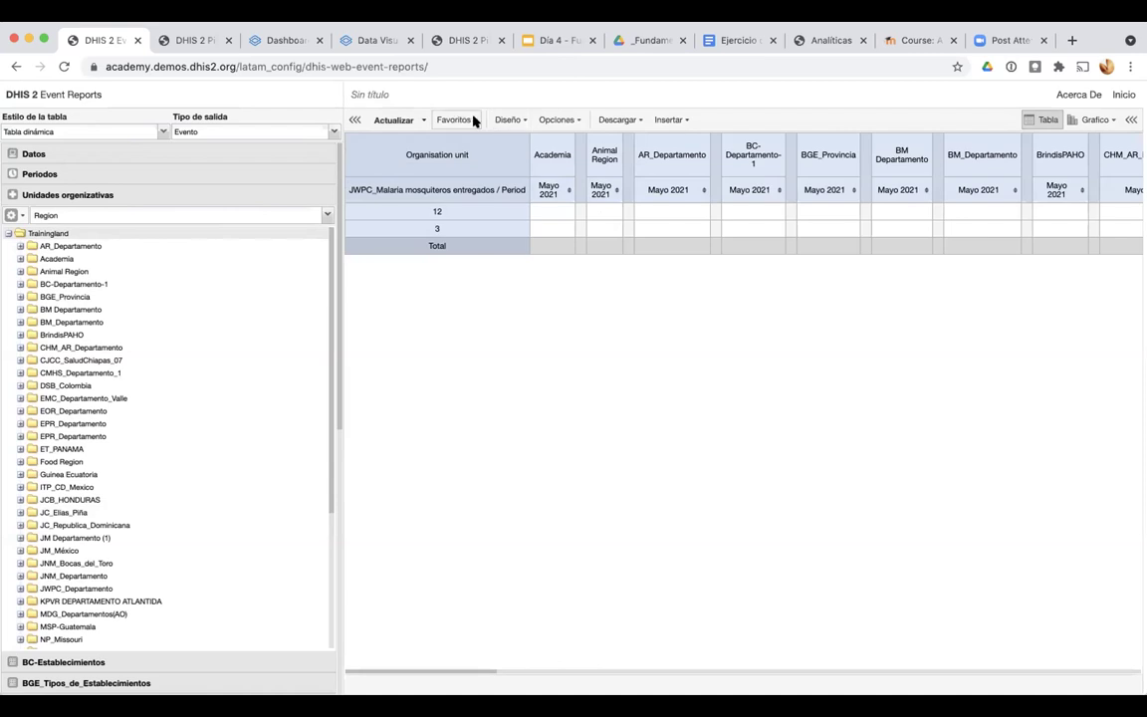
Move Organisation units from the column dimensions to the row dimensions and update the table
left_click(522, 121)
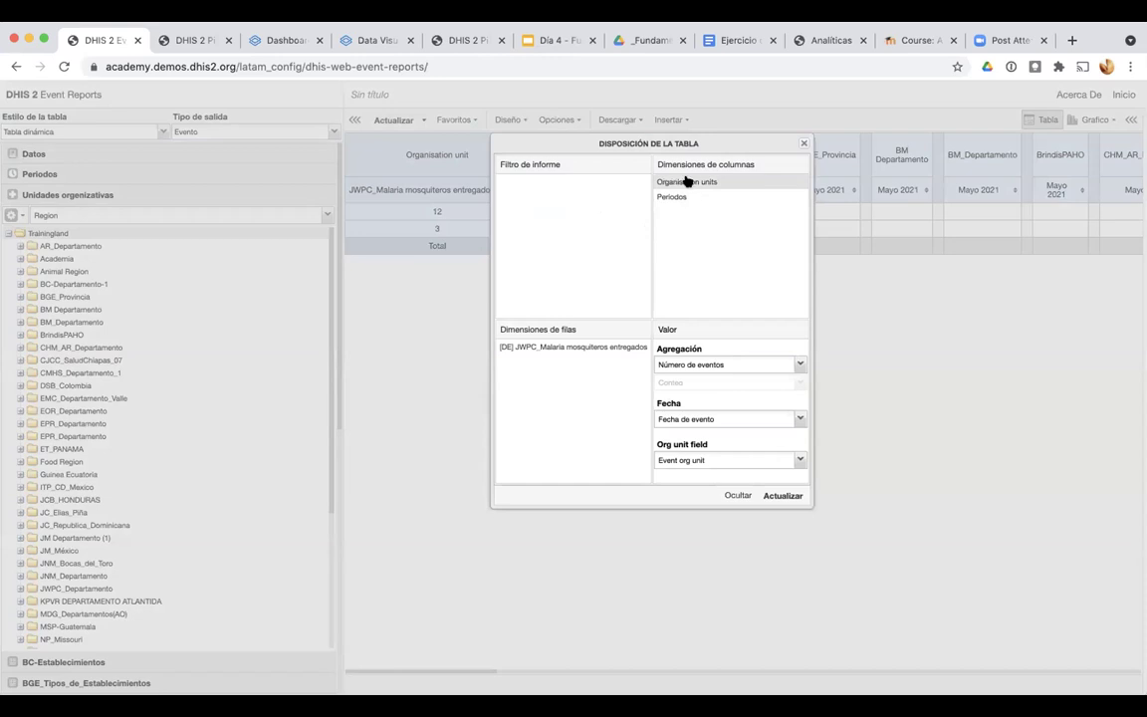
left_click_drag(686, 180, 576, 341)
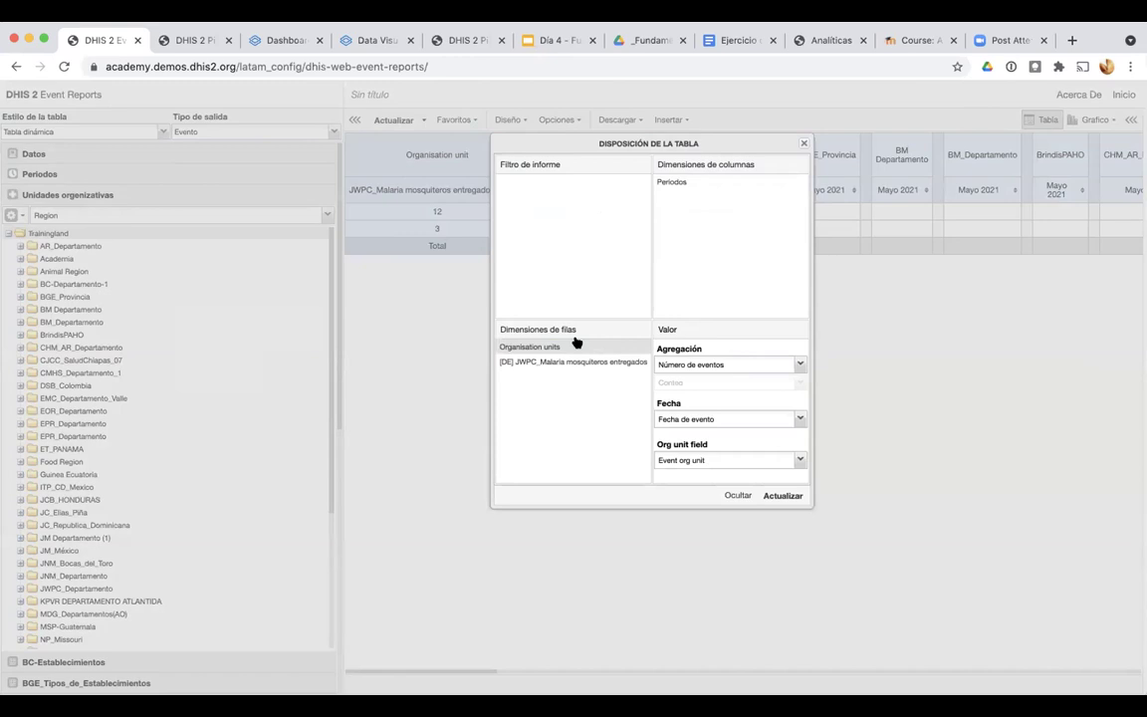
left_click(783, 496)
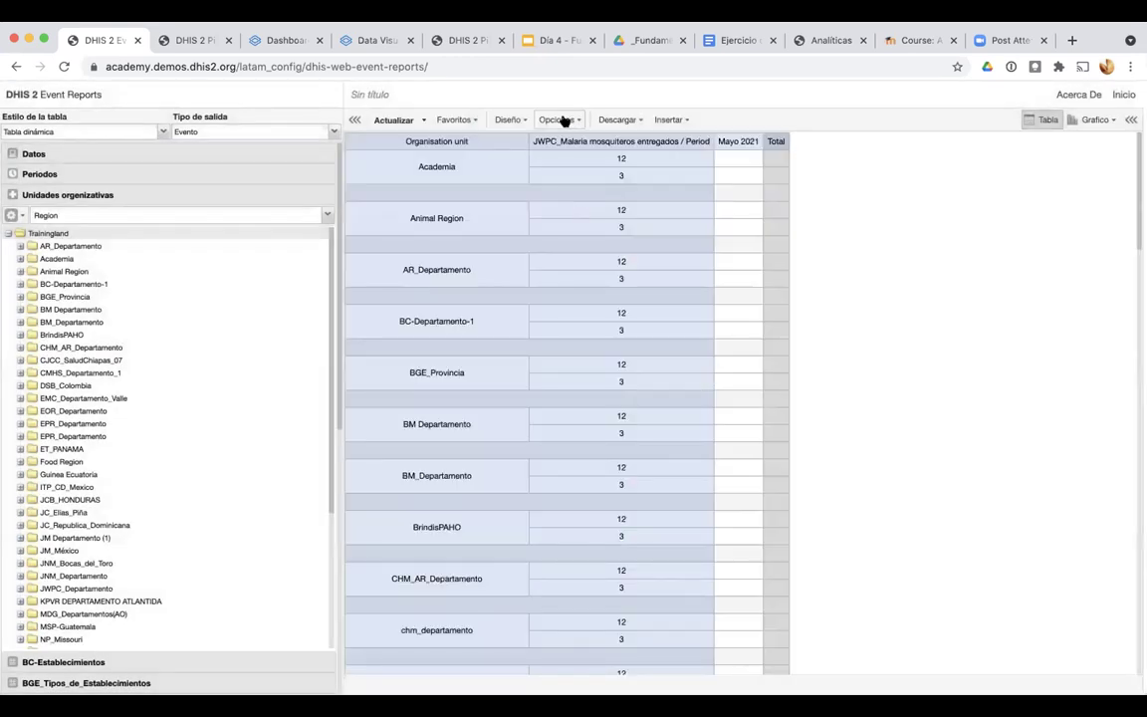
Enable hiding of empty rows (Ocultar filas vacías) in the table options and update the table
left_click(559, 119)
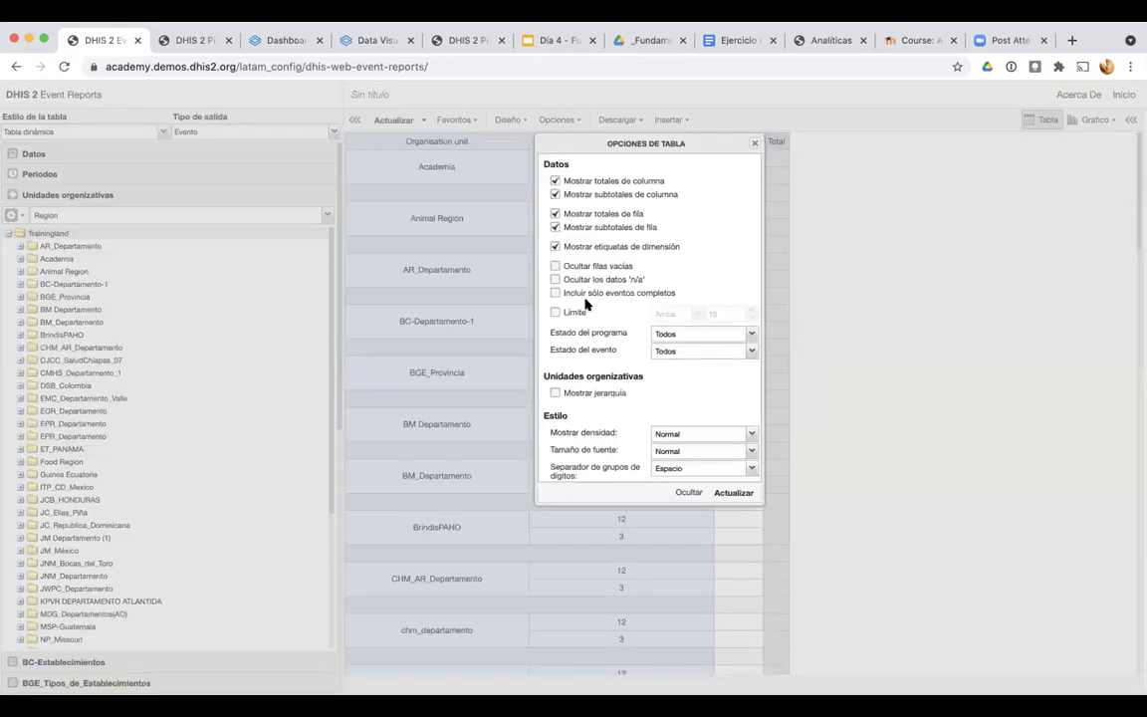
left_click(555, 265)
left_click(734, 492)
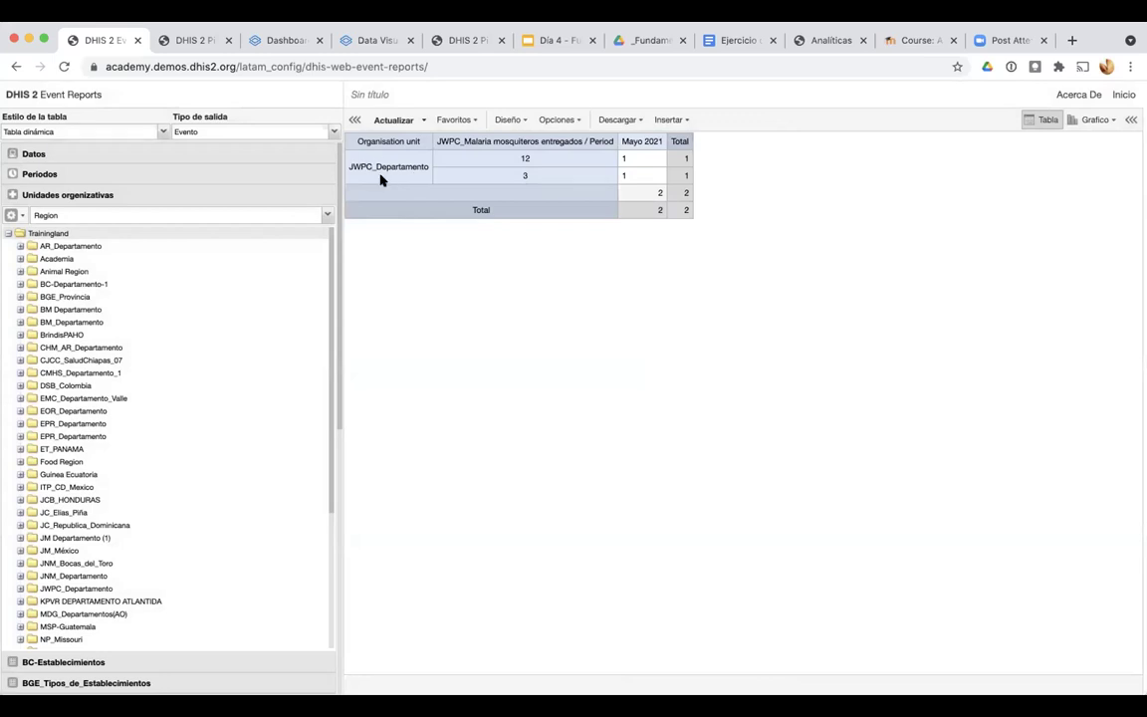
scroll(391, 176, "up", 3)
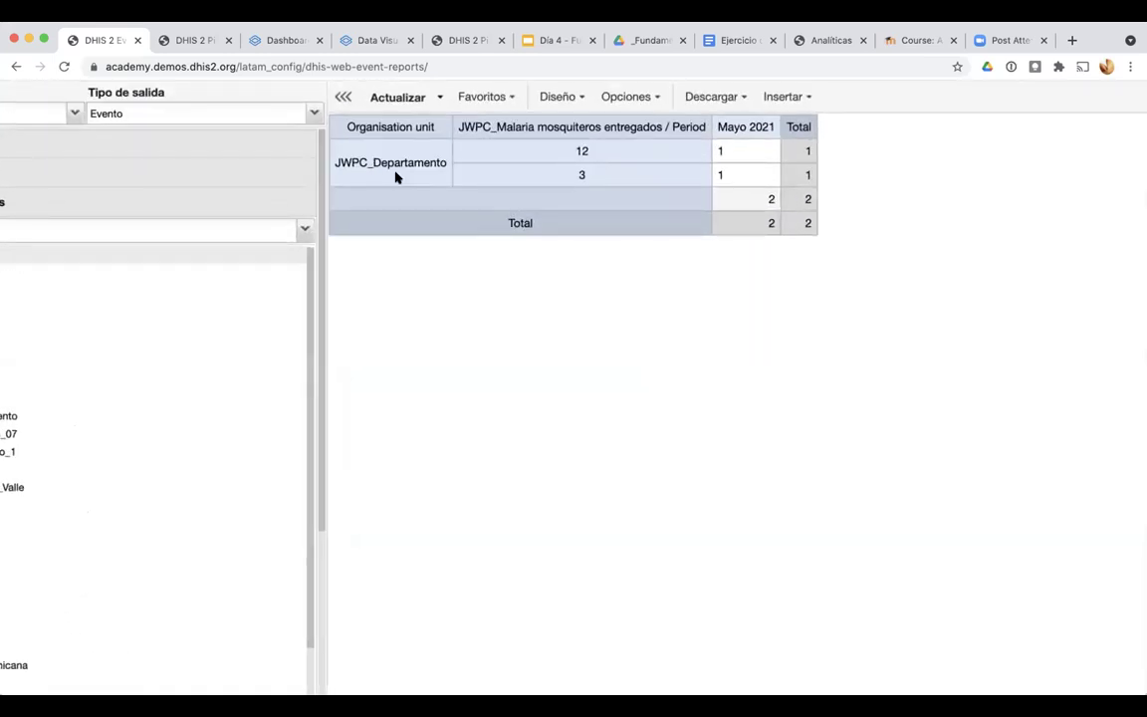
scroll(395, 176, "down", 3)
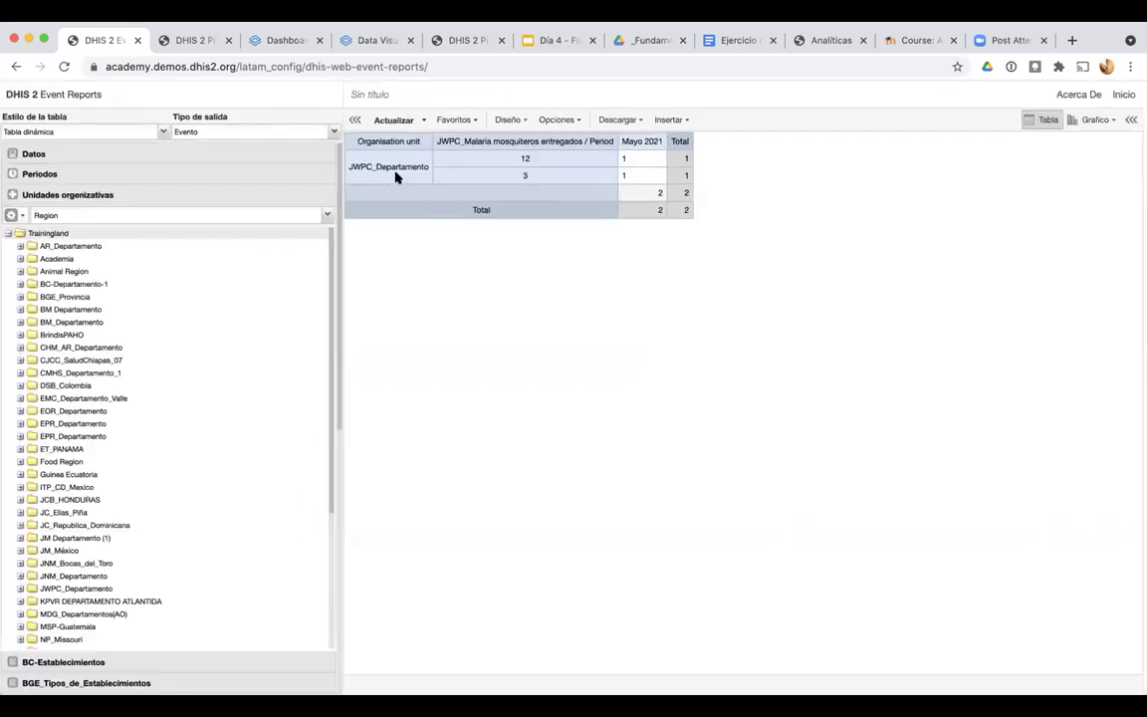
Add the District level to the organisation unit levels alongside Region and update the table
left_click(118, 215)
left_click(64, 262)
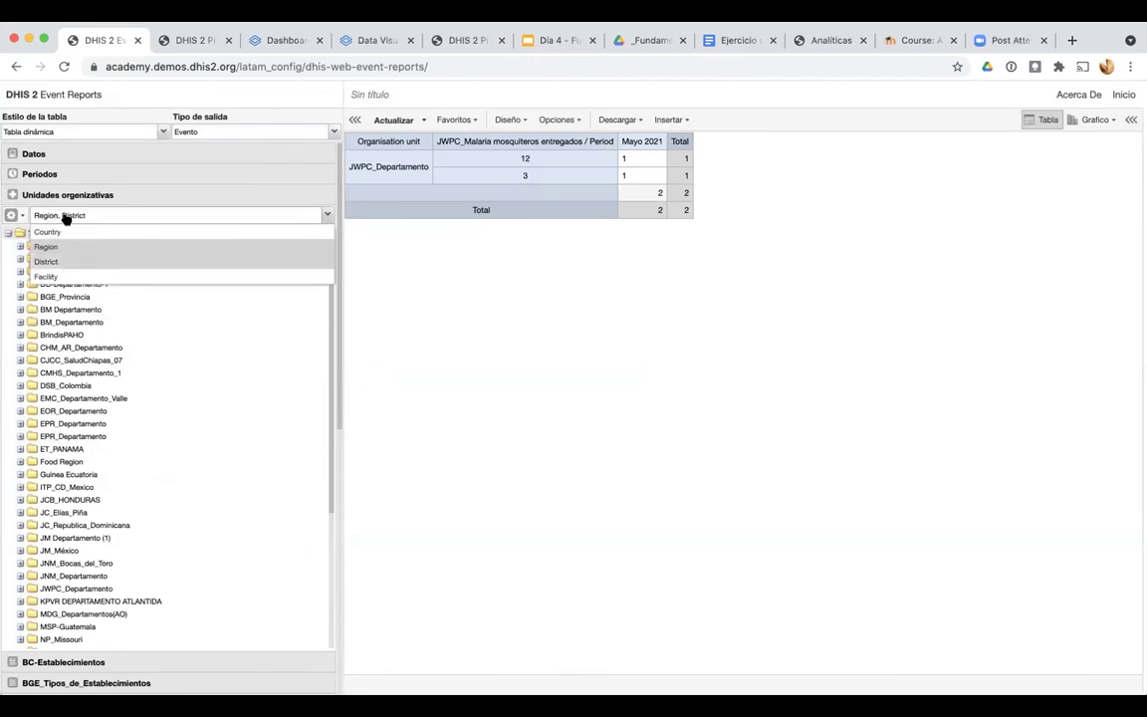
scroll(53, 217, "up", 5)
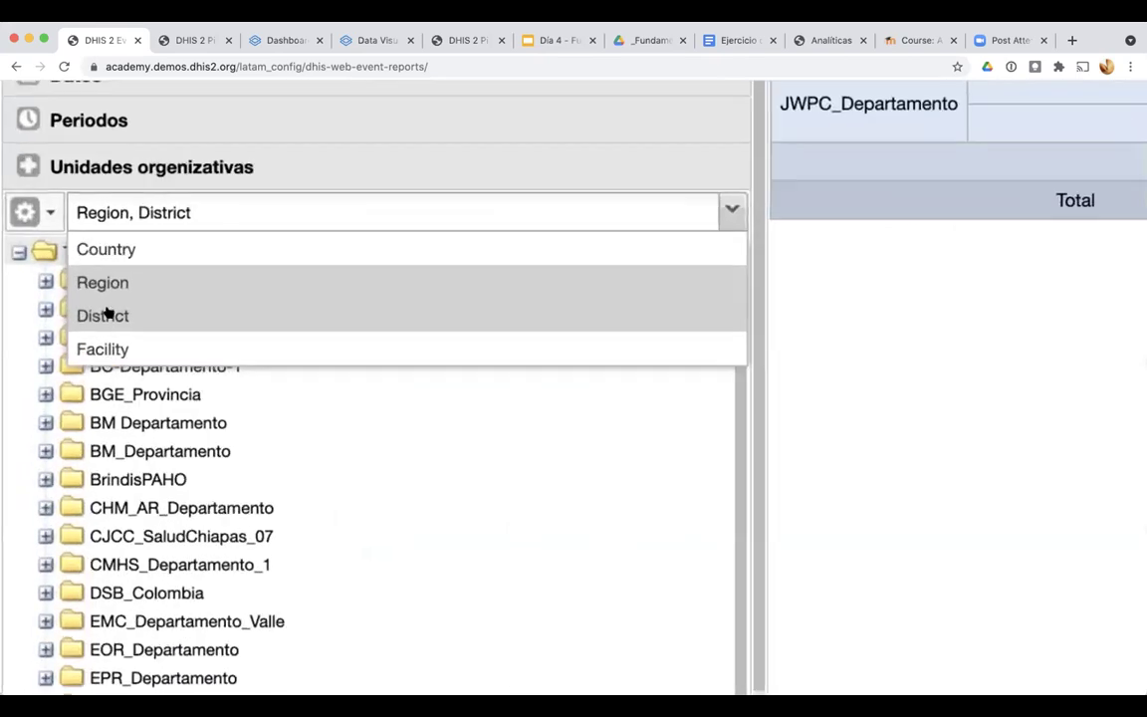
left_click(797, 329)
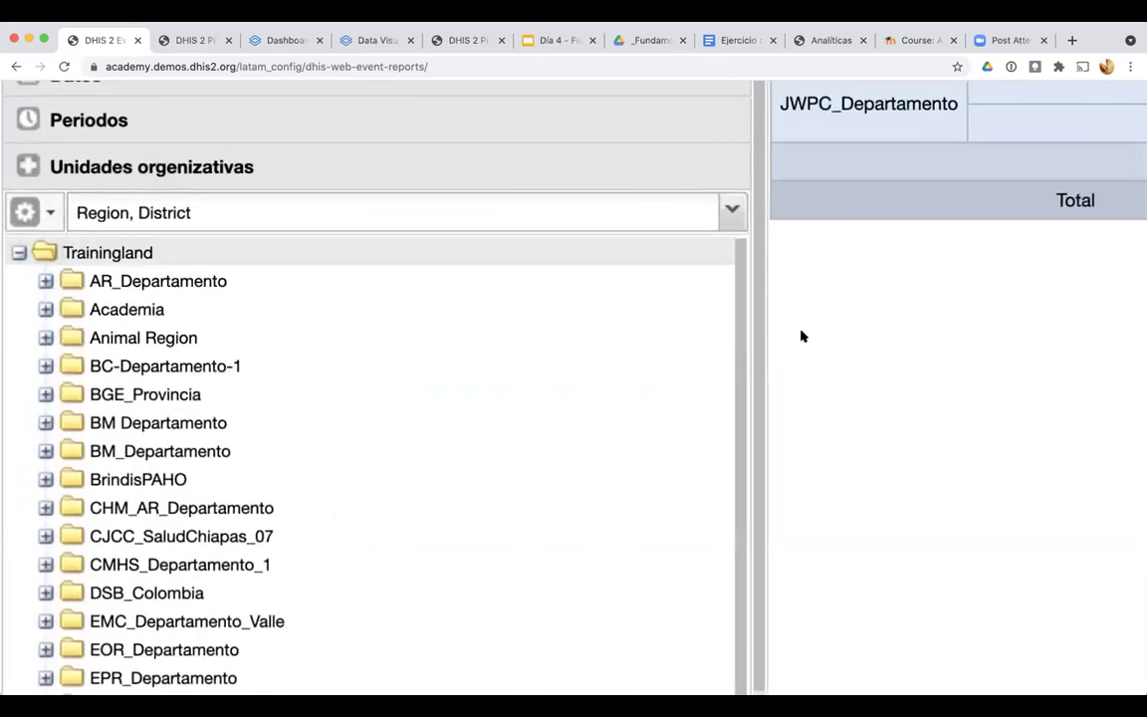
scroll(801, 336, "down", 5)
left_click(457, 123)
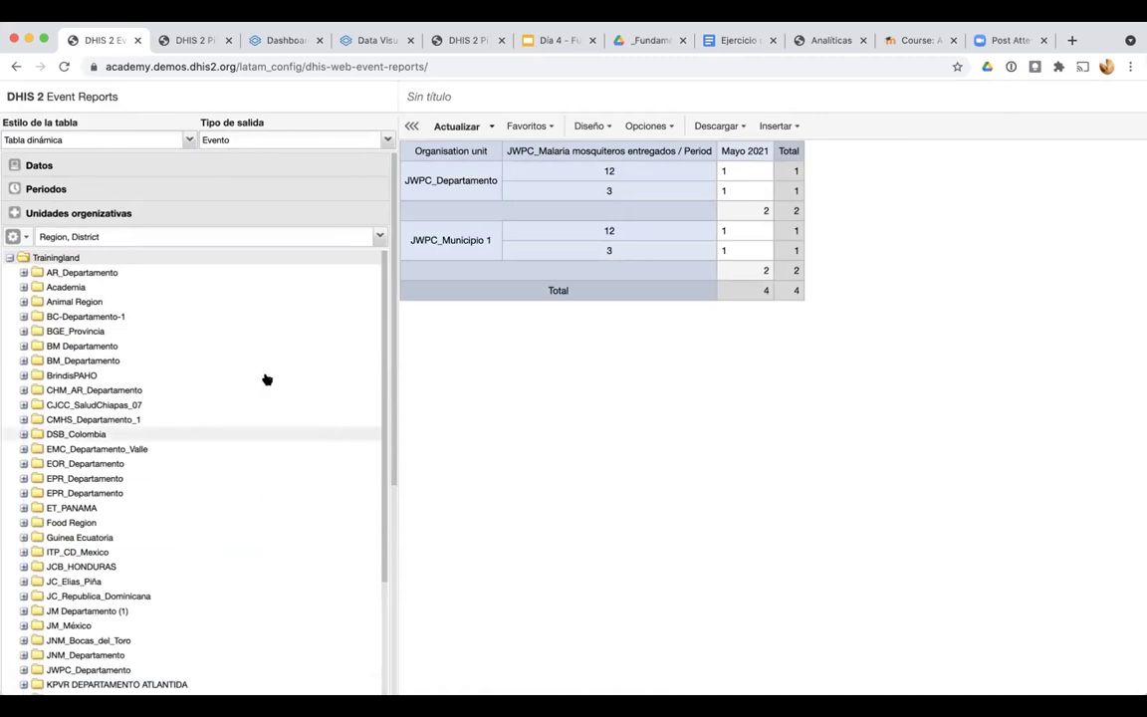
Remove the Region level from the organisation unit levels, keeping only District, and update the table
left_click(94, 237)
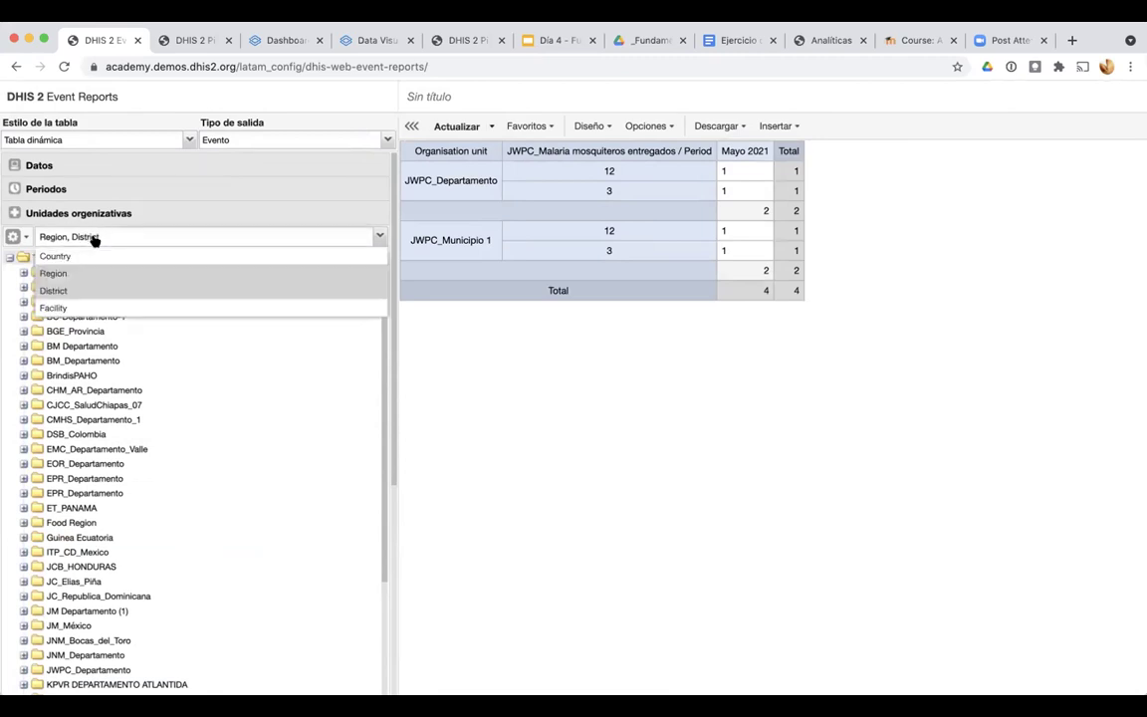
left_click(58, 274)
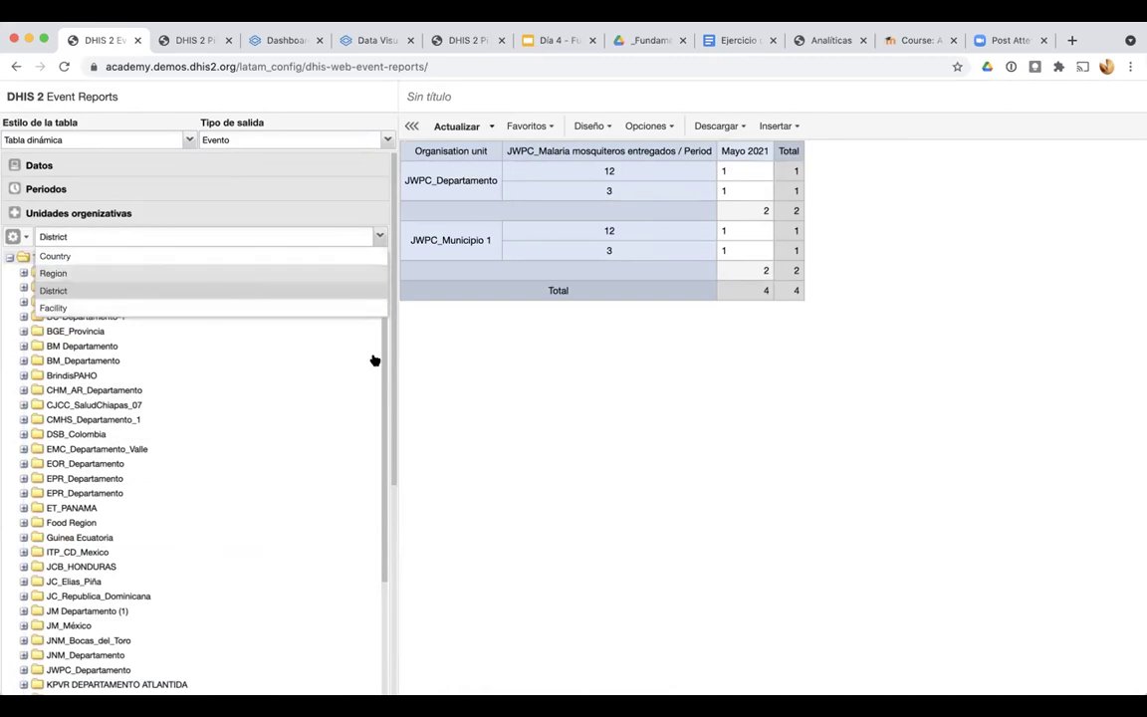
left_click(457, 130)
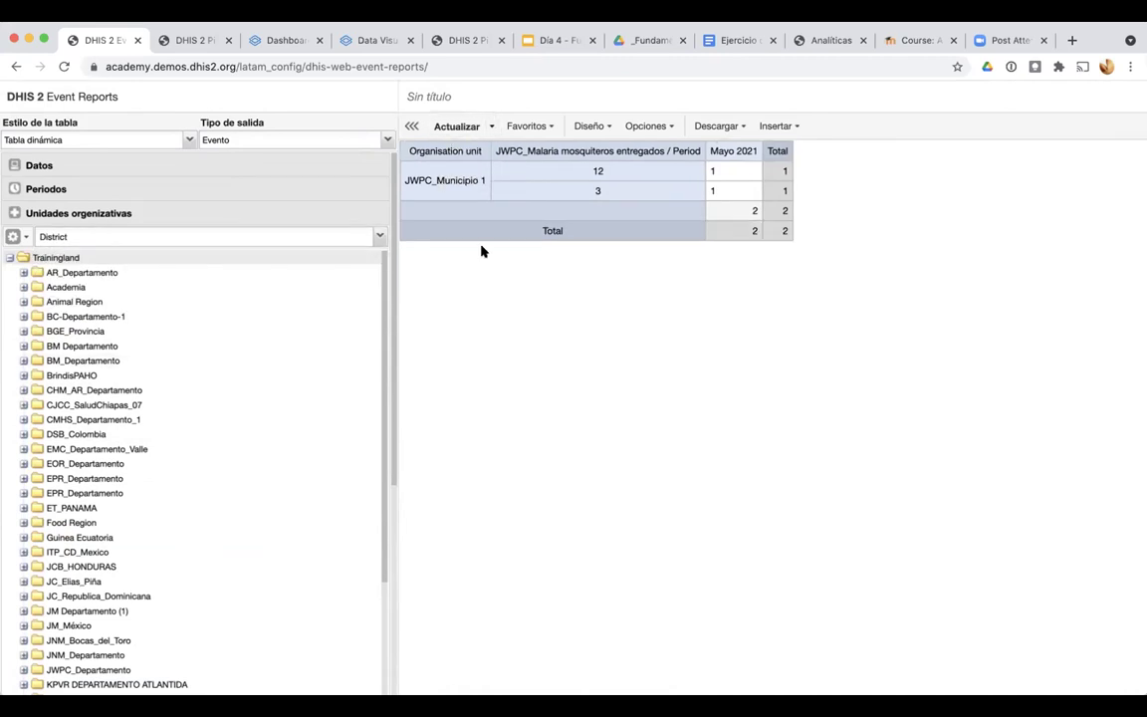
Add the Region level back to the organisation unit selection and update the table
left_click(70, 238)
left_click(58, 274)
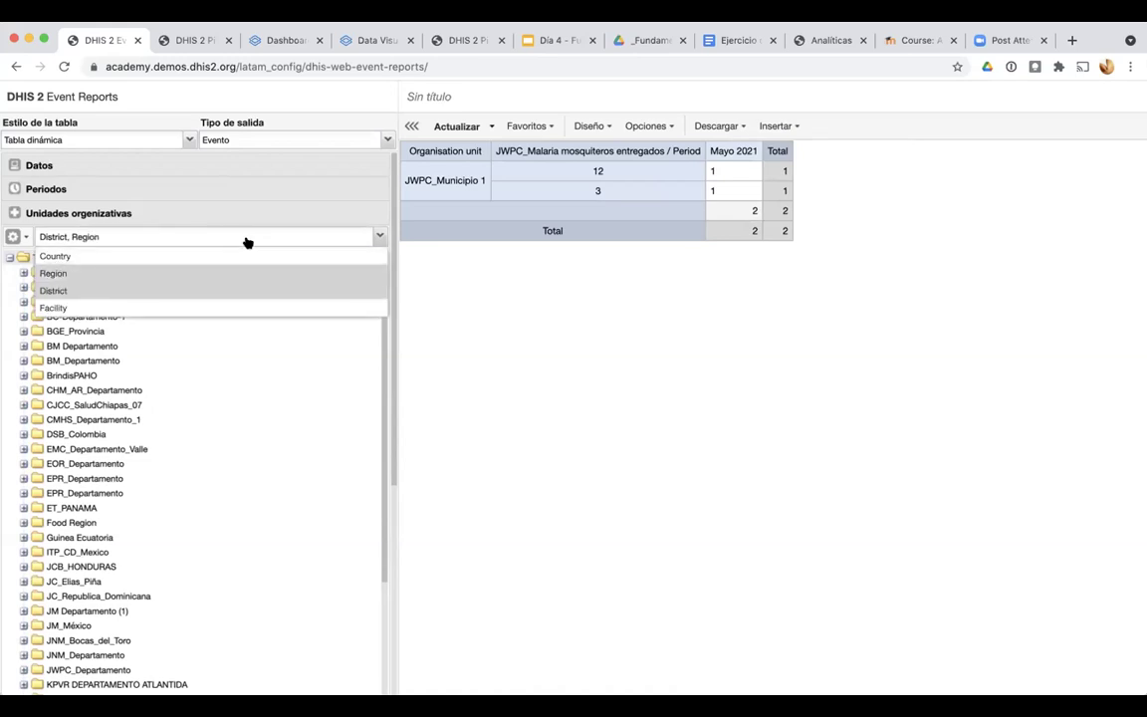
left_click(457, 128)
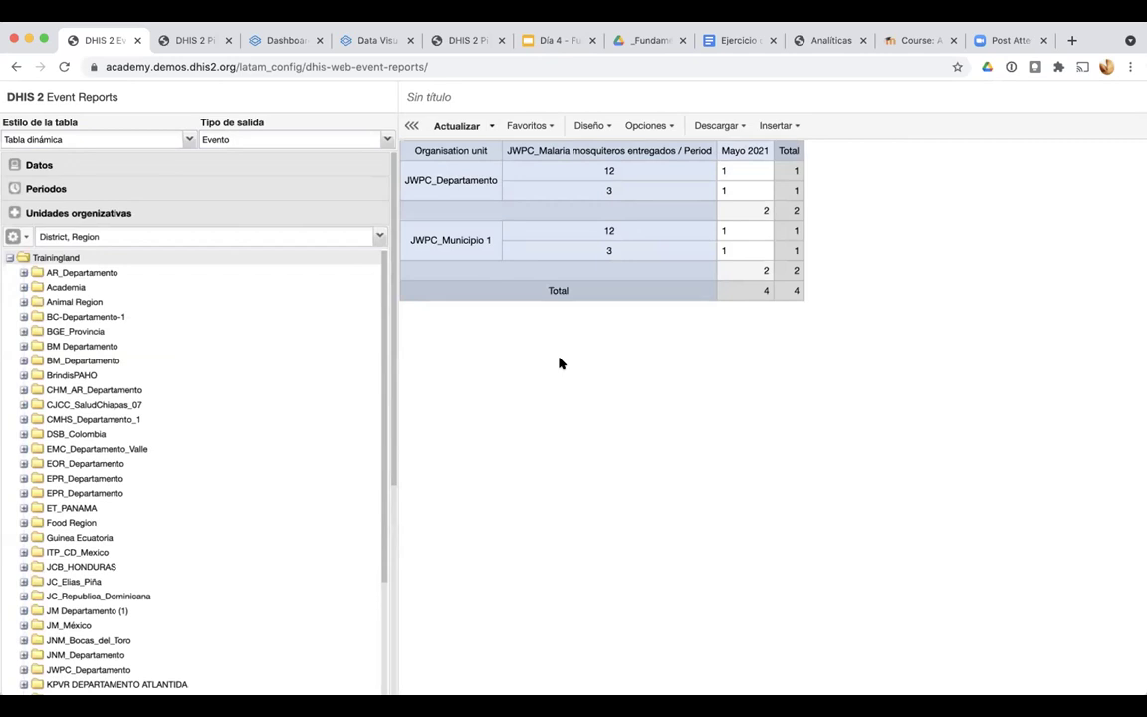
Set the layout's aggregation value to JWPC_Malaria mosquiteros entregados with Suma as the aggregation type and update the table
left_click(588, 128)
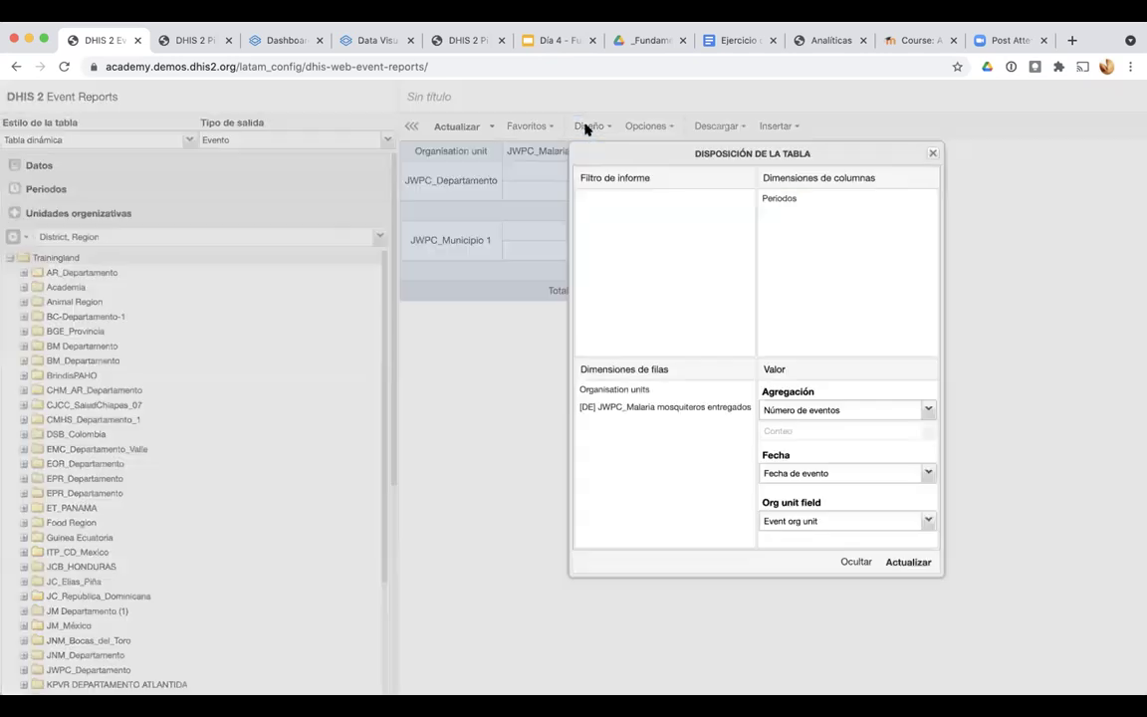
scroll(703, 382, "up", 5)
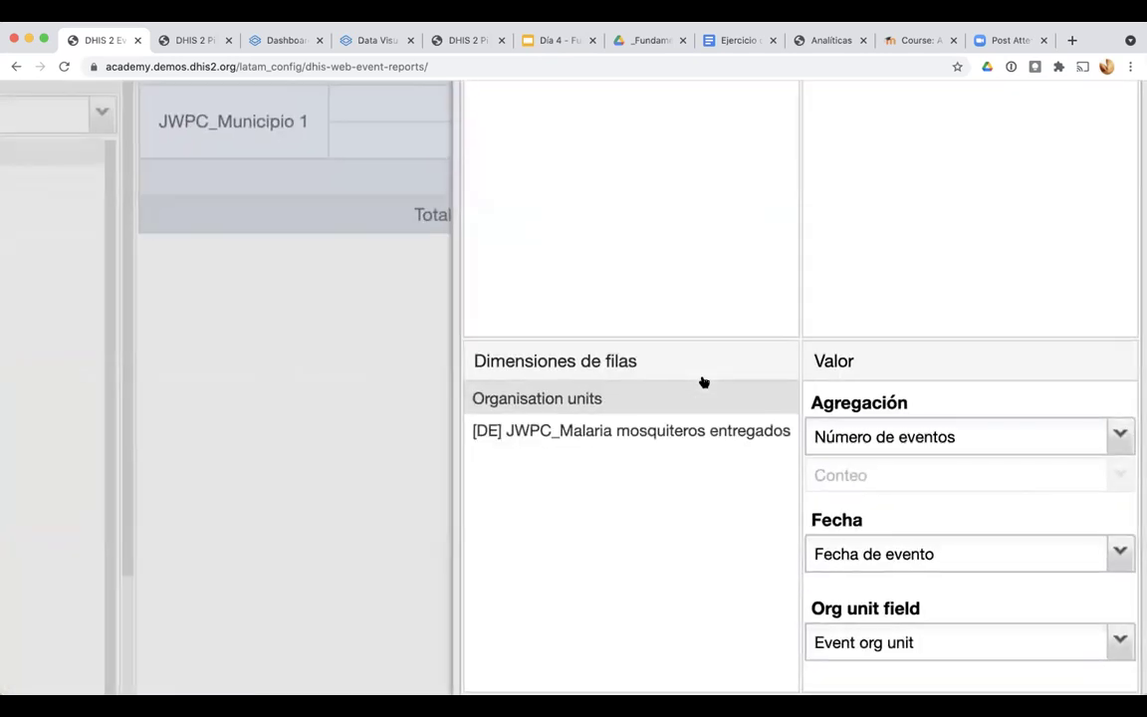
scroll(884, 414, "down", 3)
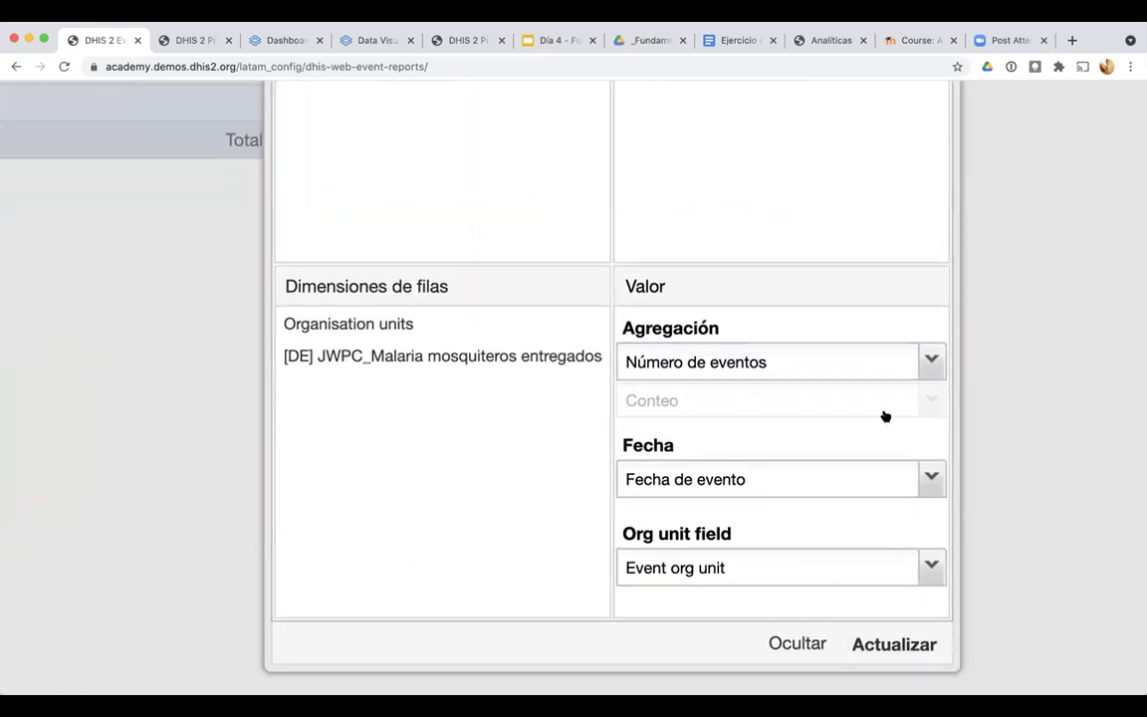
left_click(928, 370)
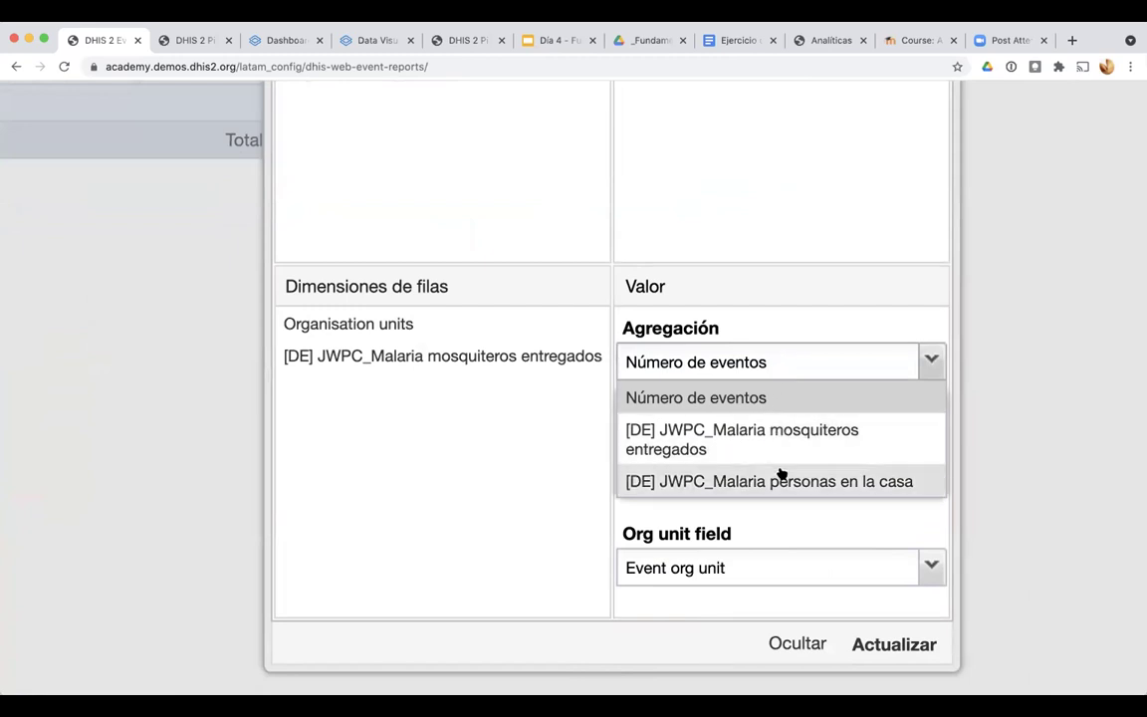
scroll(782, 474, "down", 1)
left_click(783, 415)
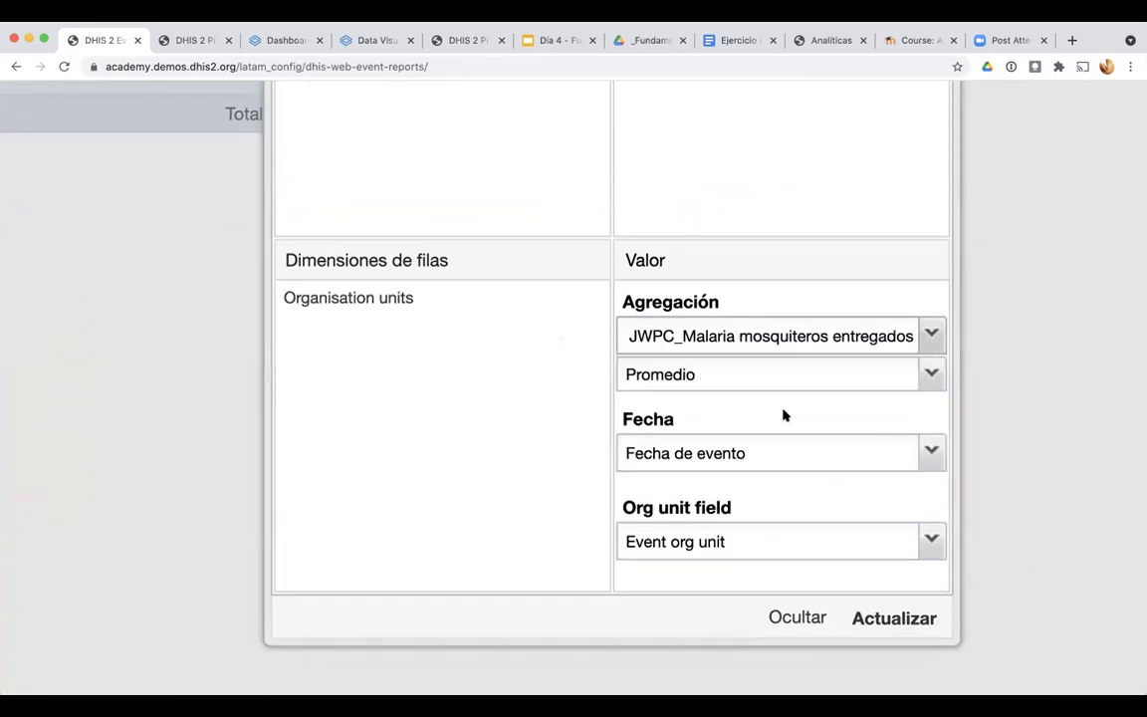
left_click(930, 376)
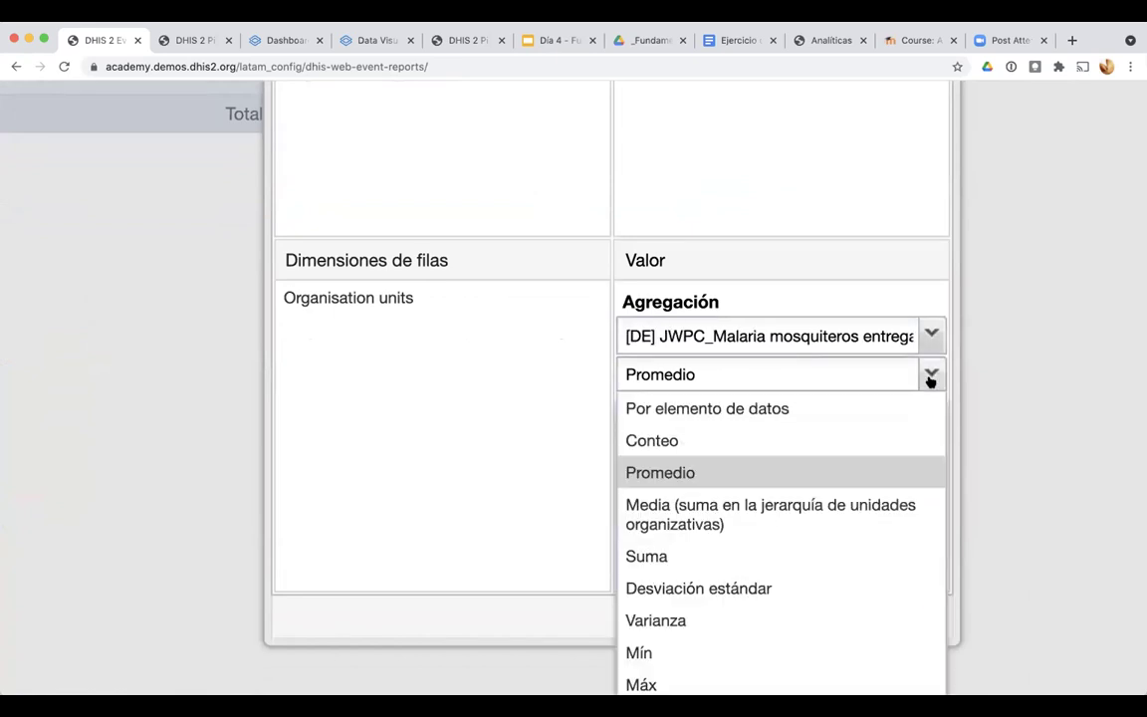
left_click(735, 544)
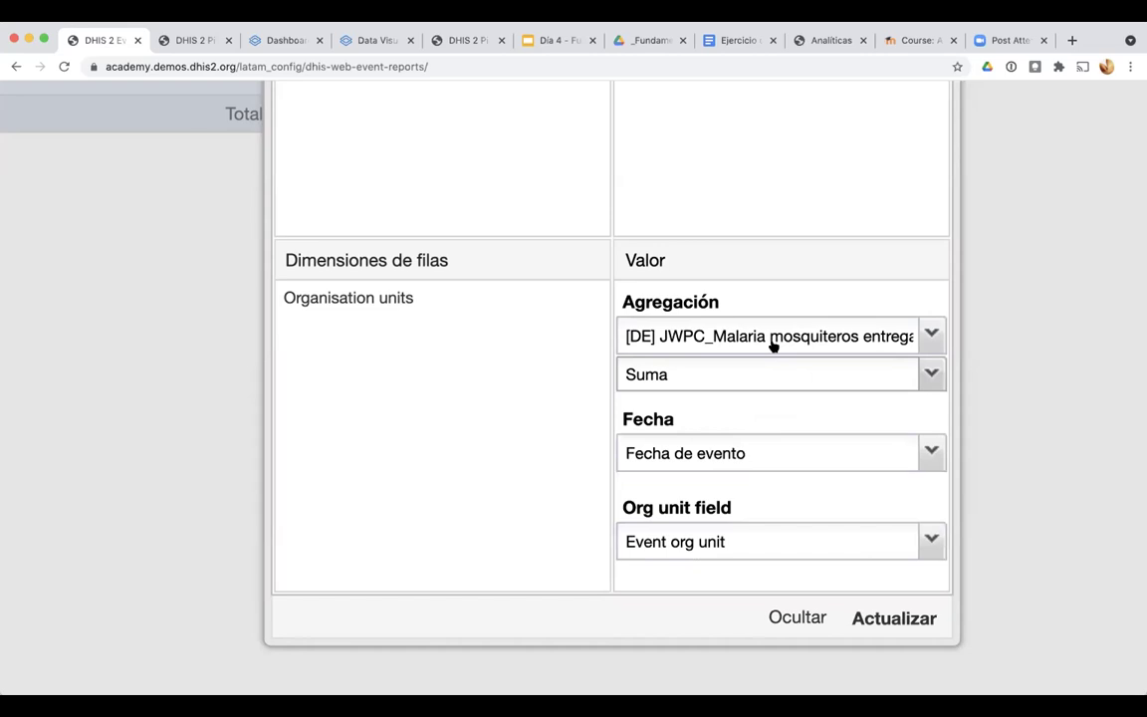
key("ctrl+minus")
left_click(842, 536)
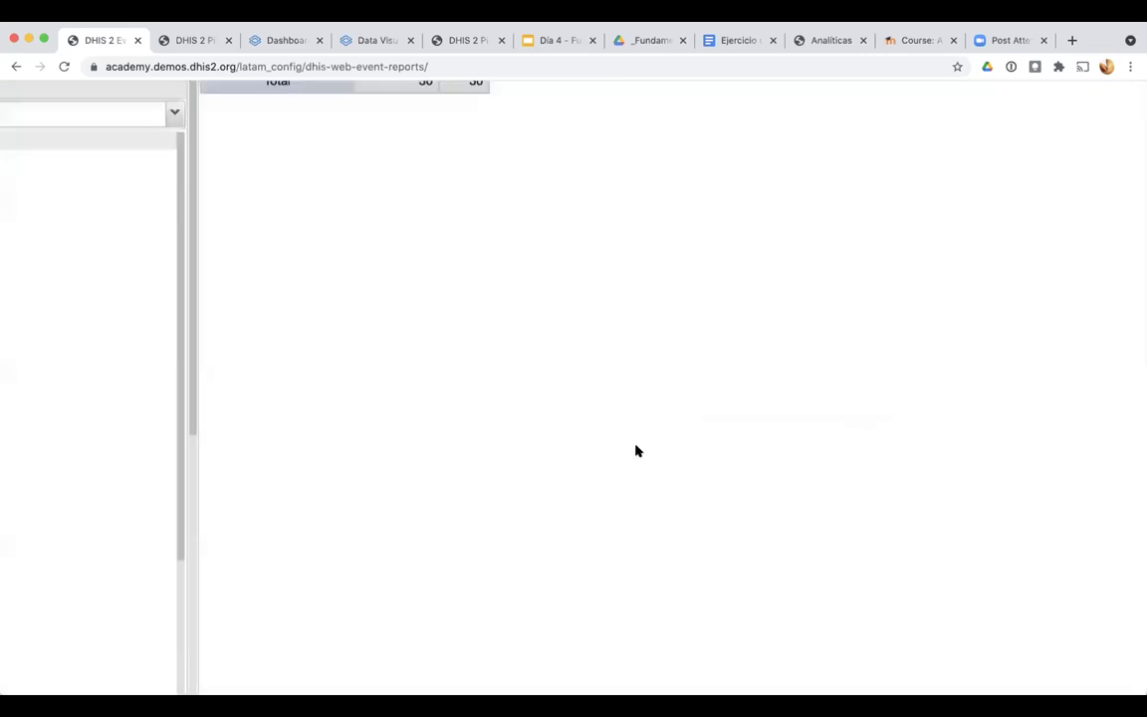
key("ctrl+plus")
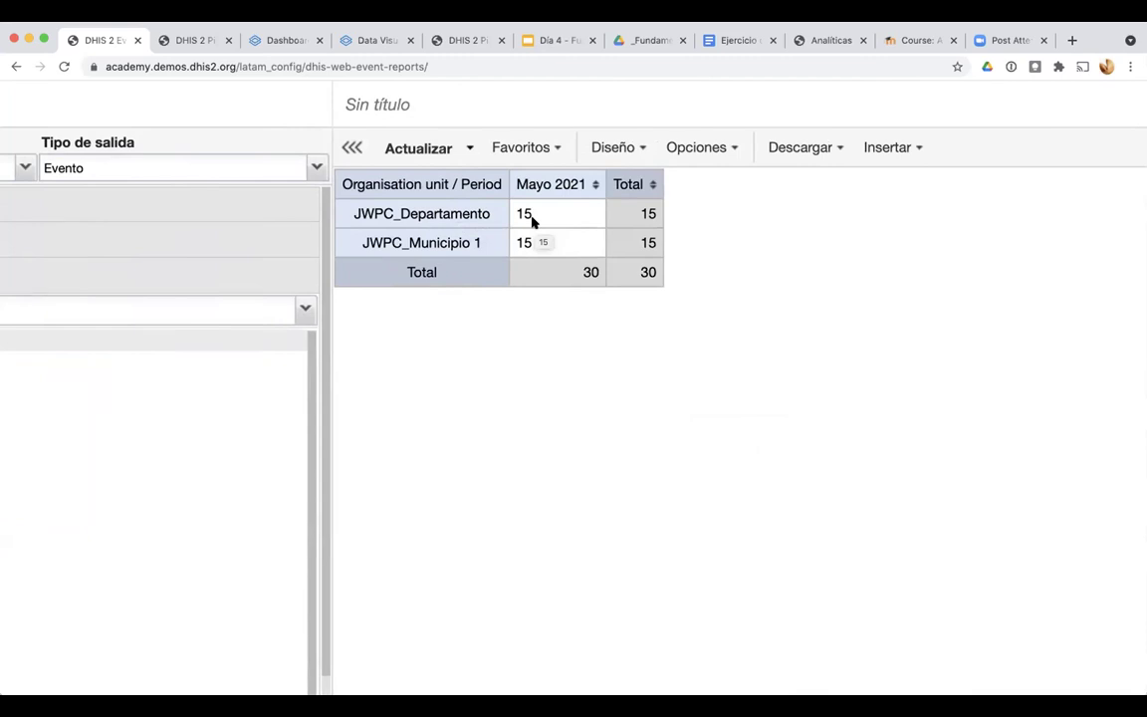
Set the layout's aggregation value back to Número de eventos and update the table
key("super+minus")
key("super+minus")
key("super+minus")
key("super+minus")
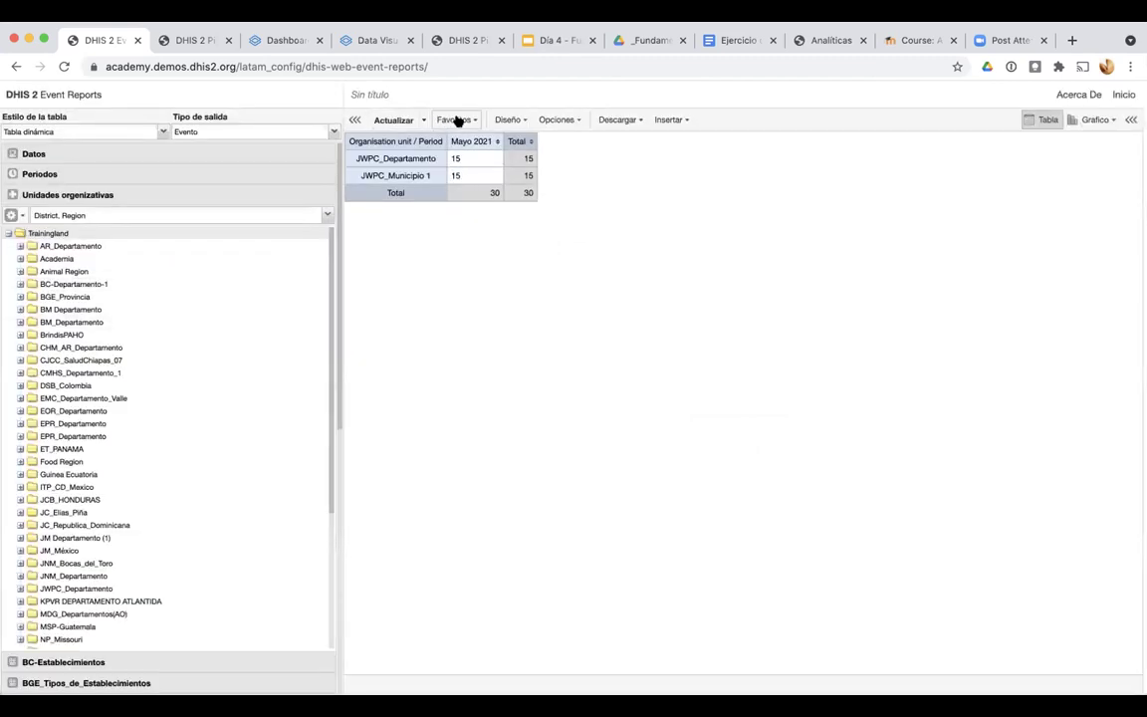
left_click(507, 118)
left_click(686, 365)
left_click(679, 383)
left_click(781, 496)
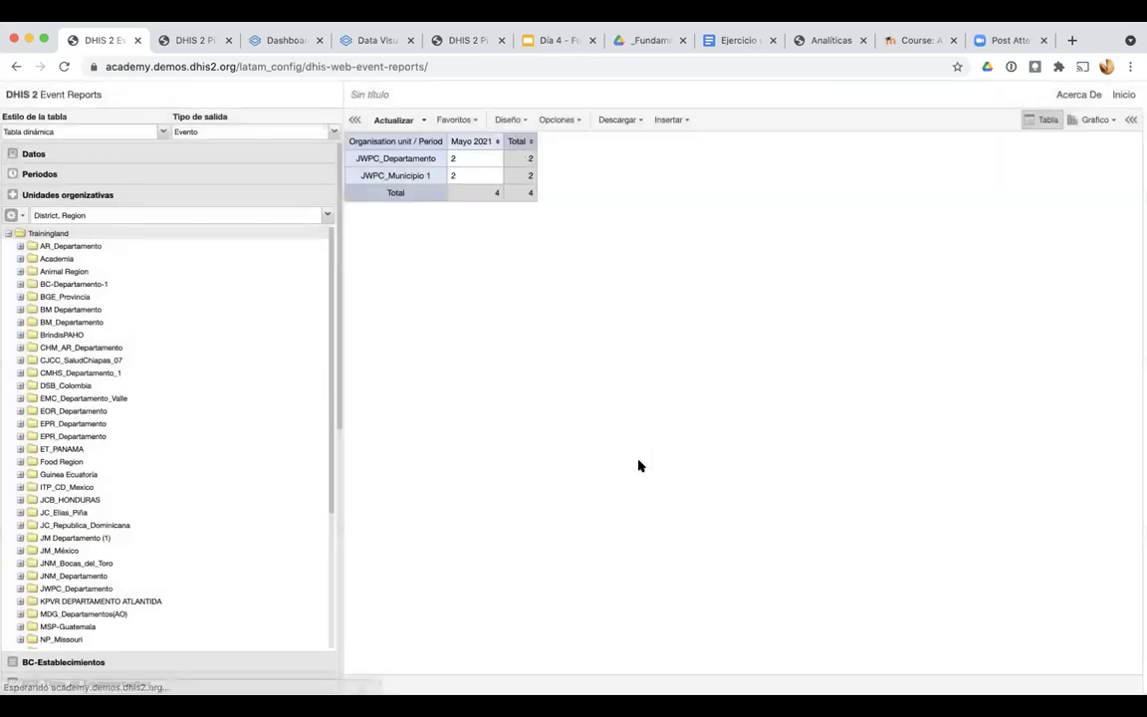
Review the aggregation, date and org unit field settings in the table layout and update the table
left_click(461, 121)
left_click(510, 118)
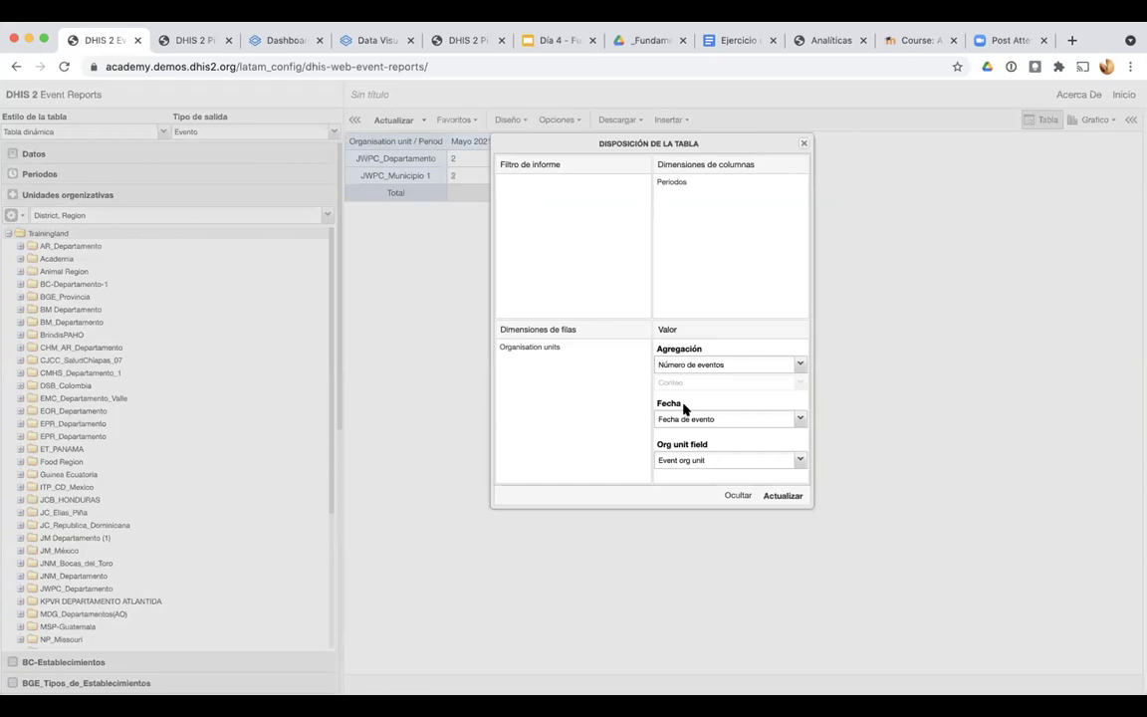
scroll(683, 408, "up", 5)
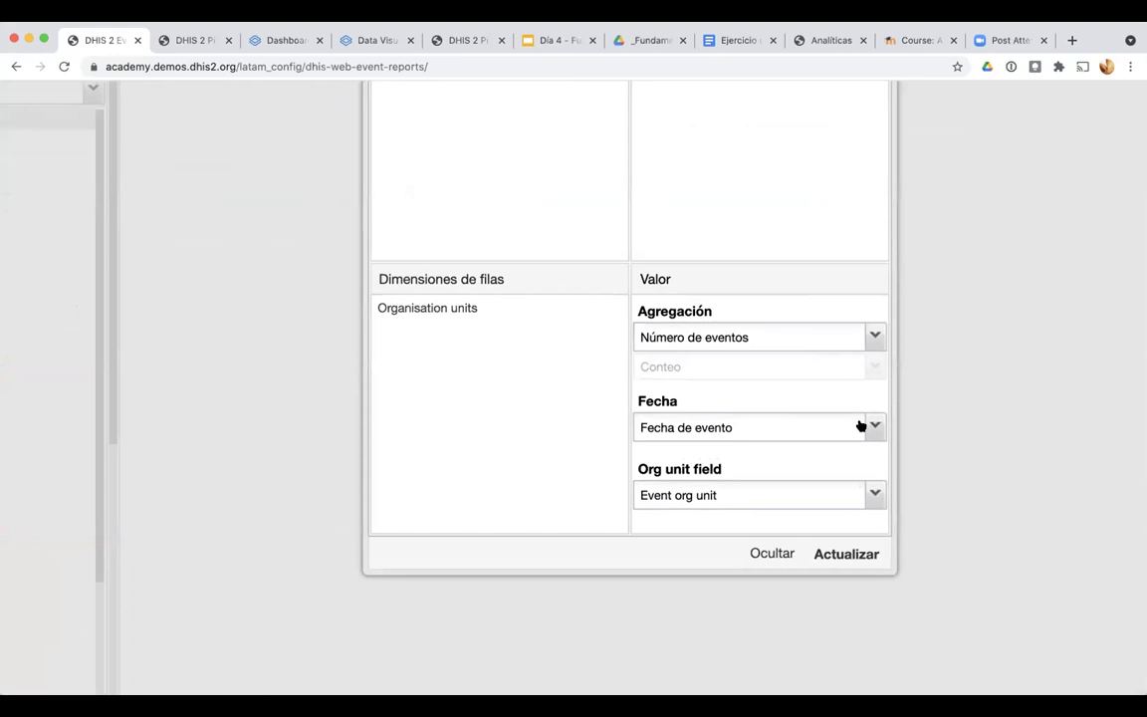
scroll(857, 530, "down", 5)
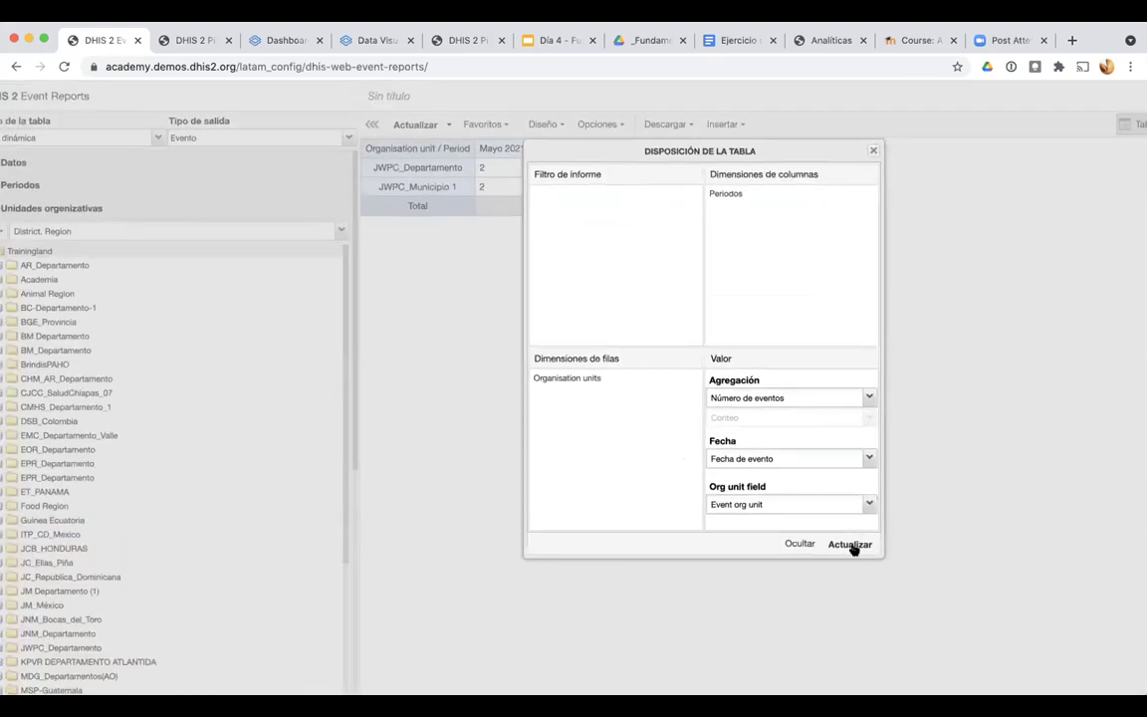
left_click(851, 545)
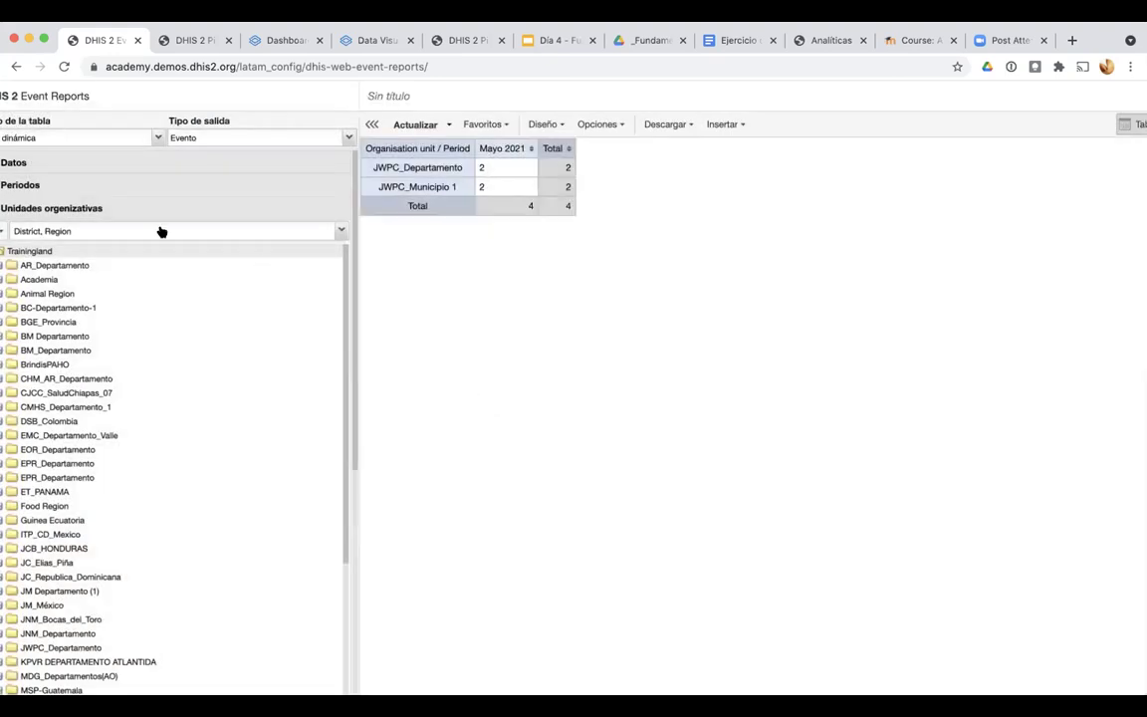
Reload the event report, select the program JWPC_Reporte de prevencion de Malaria, add JWPC_Malaria mosquiteros entregados as a data item, and update the table
key("super+r")
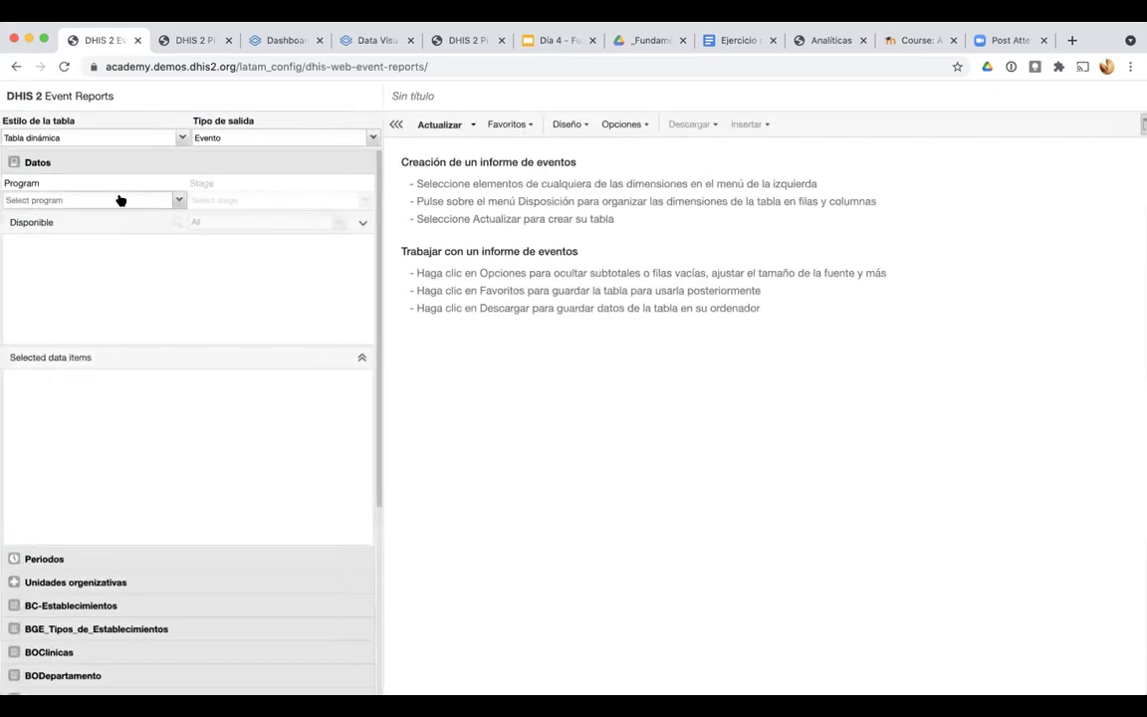
left_click(119, 200)
scroll(107, 336, "down", 3)
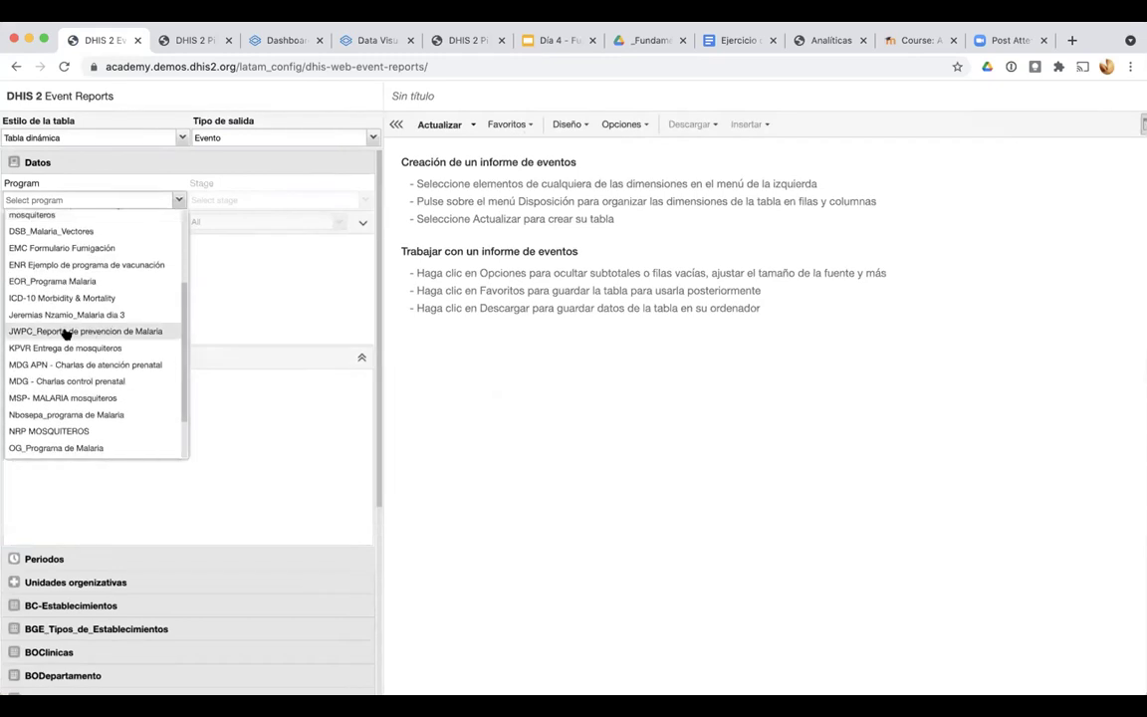
left_click(112, 331)
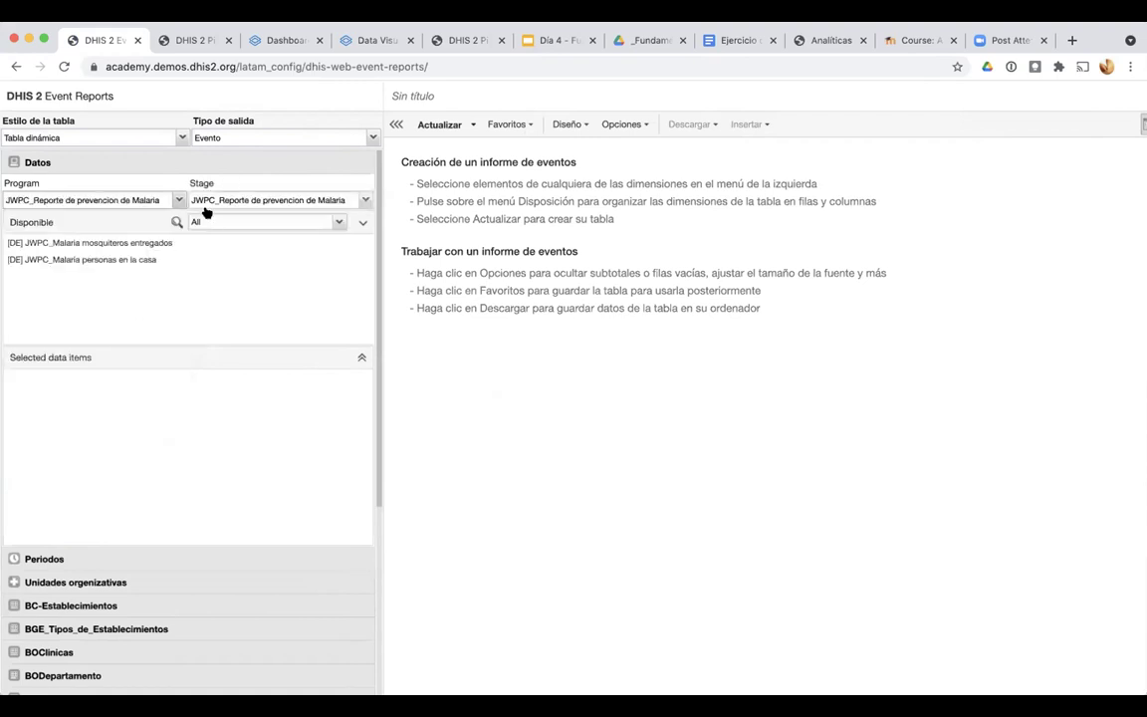
double_click(136, 243)
left_click(438, 122)
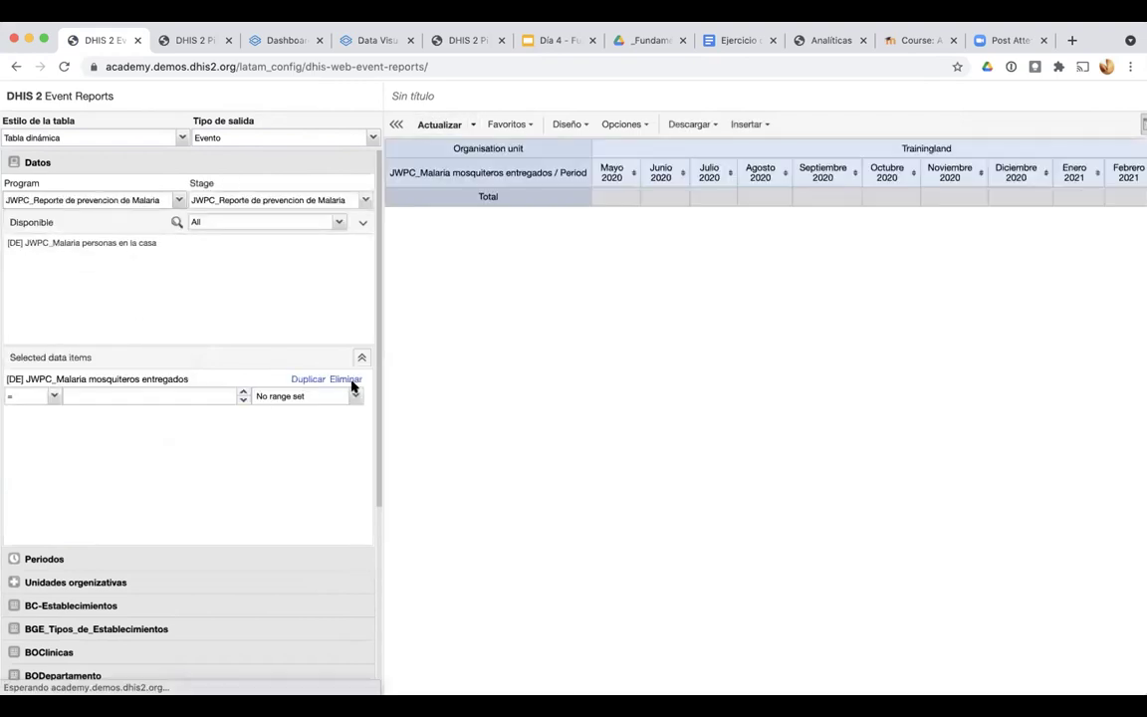
Set the report period to only Este mes and update the table
left_click(88, 563)
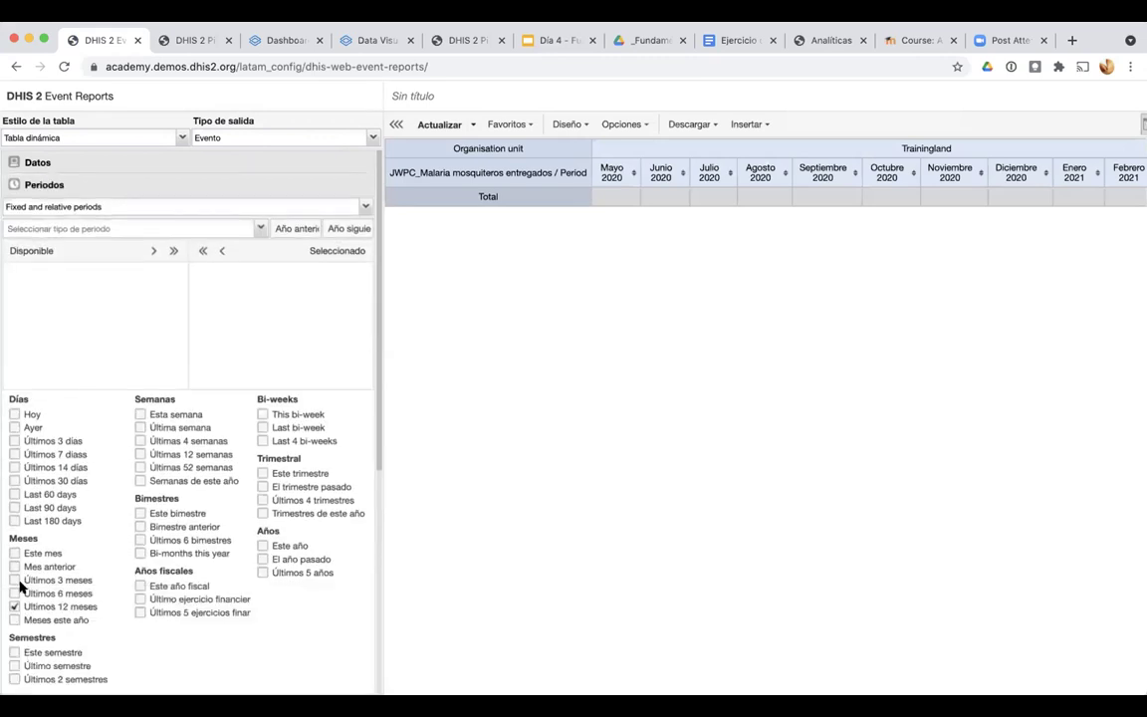
left_click(15, 552)
left_click(439, 123)
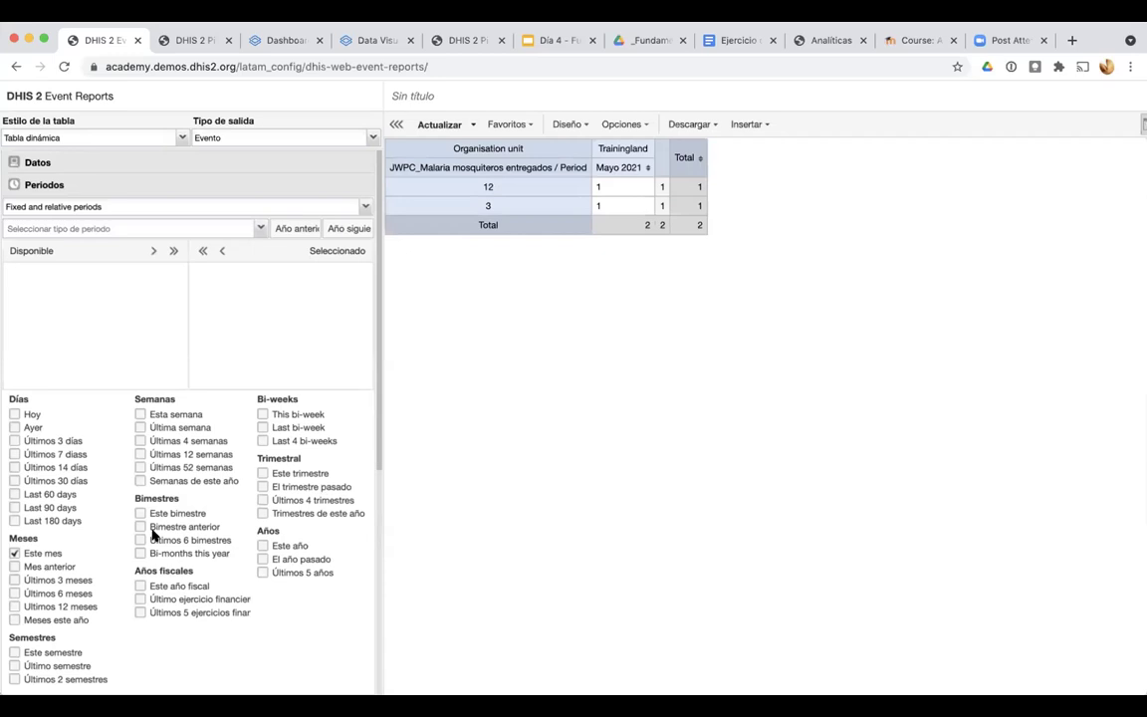
Switch the organisation unit selection mode to levels, choose District and Region, and update the table
scroll(153, 535, "down", 3)
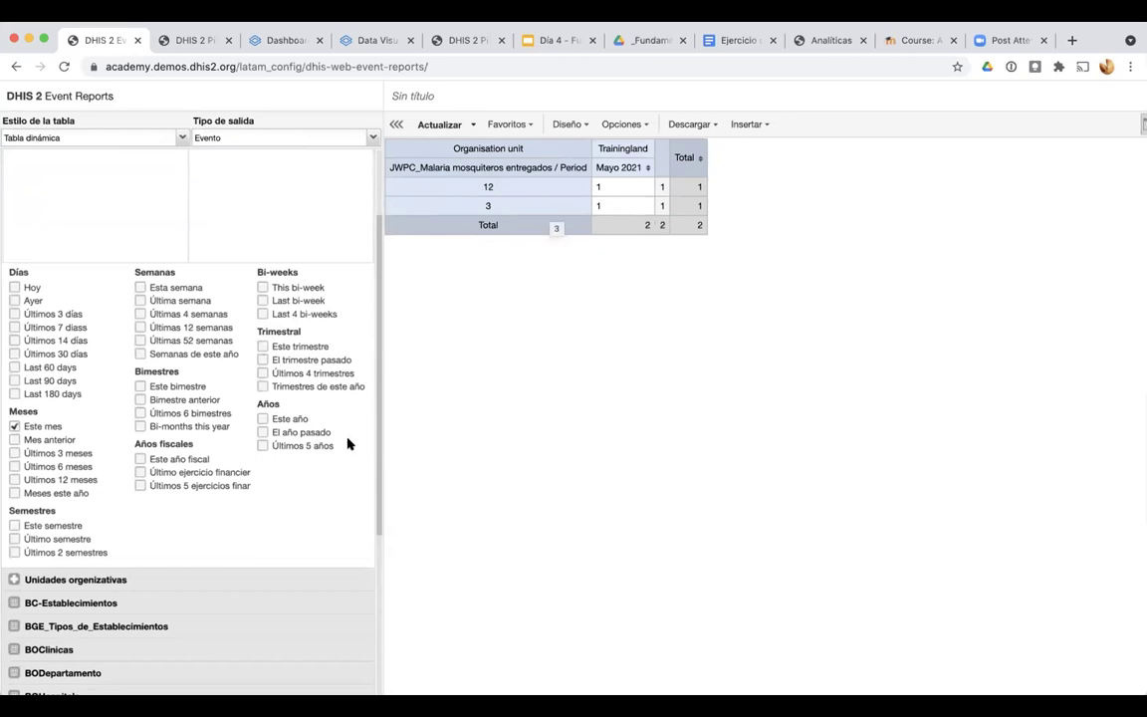
left_click(113, 578)
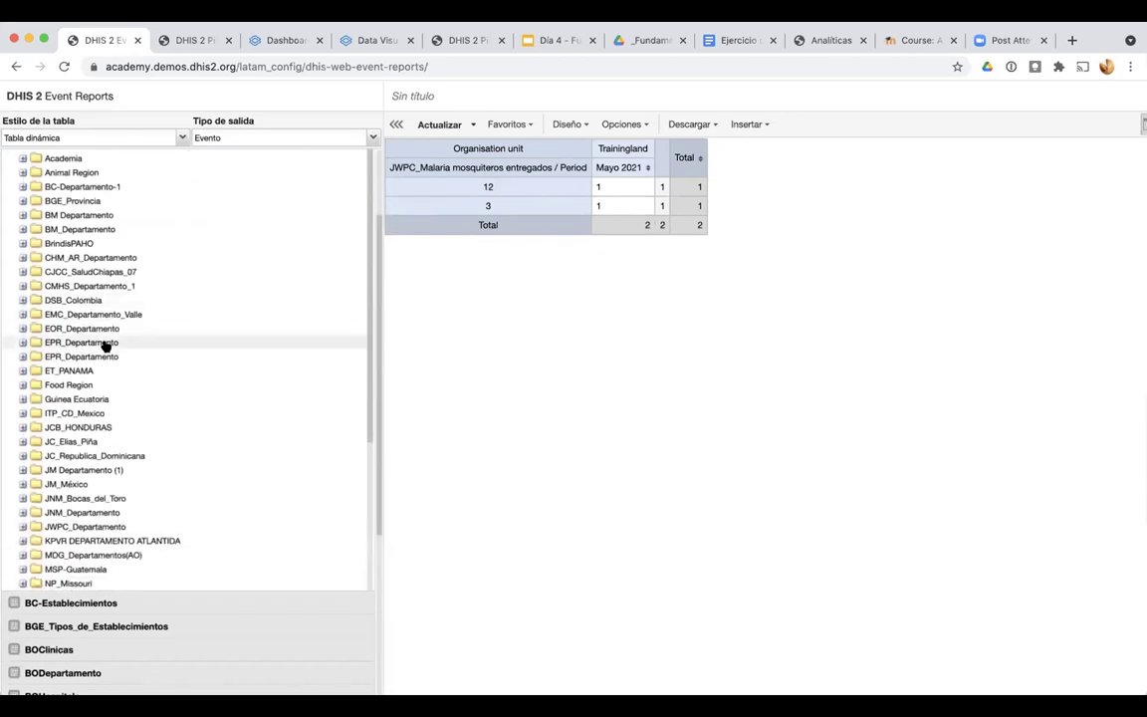
scroll(105, 346, "up", 5)
left_click(18, 233)
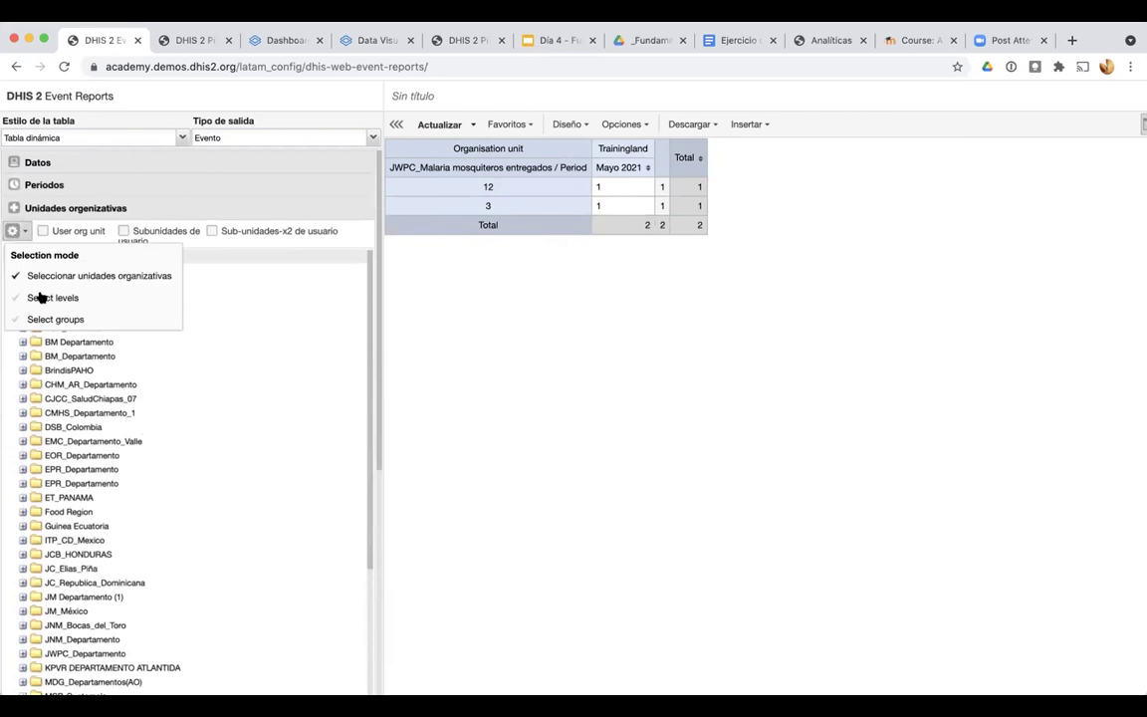
left_click(43, 297)
left_click(112, 230)
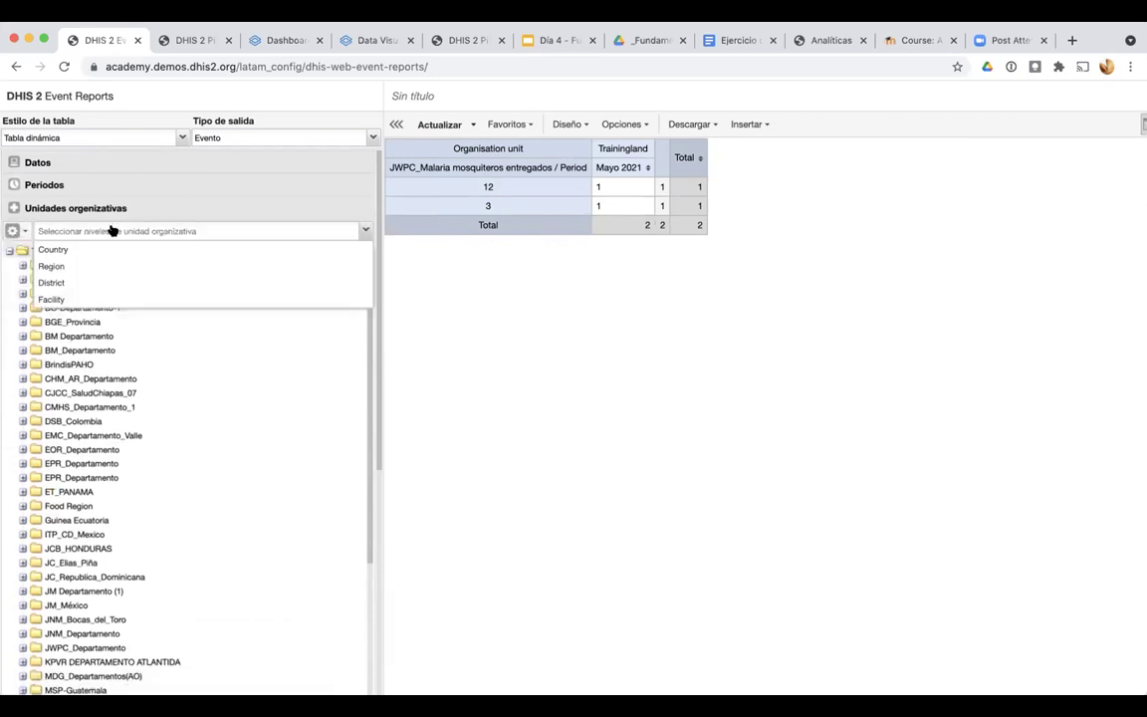
left_click(95, 280)
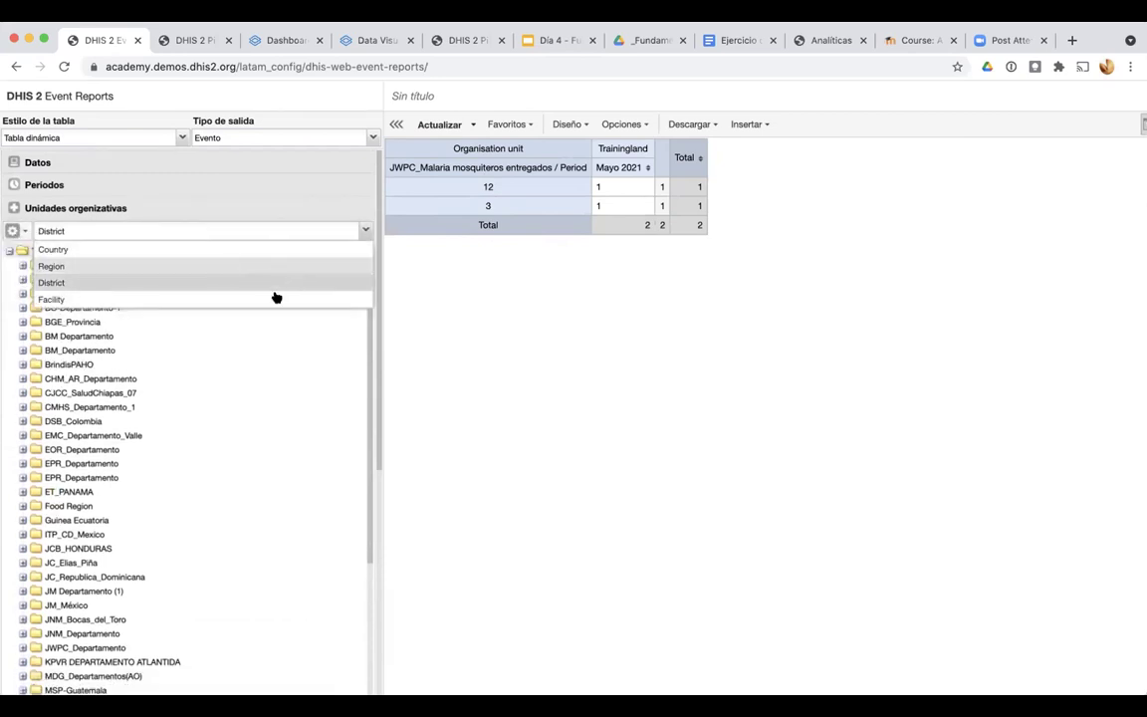
left_click(249, 266)
left_click(430, 126)
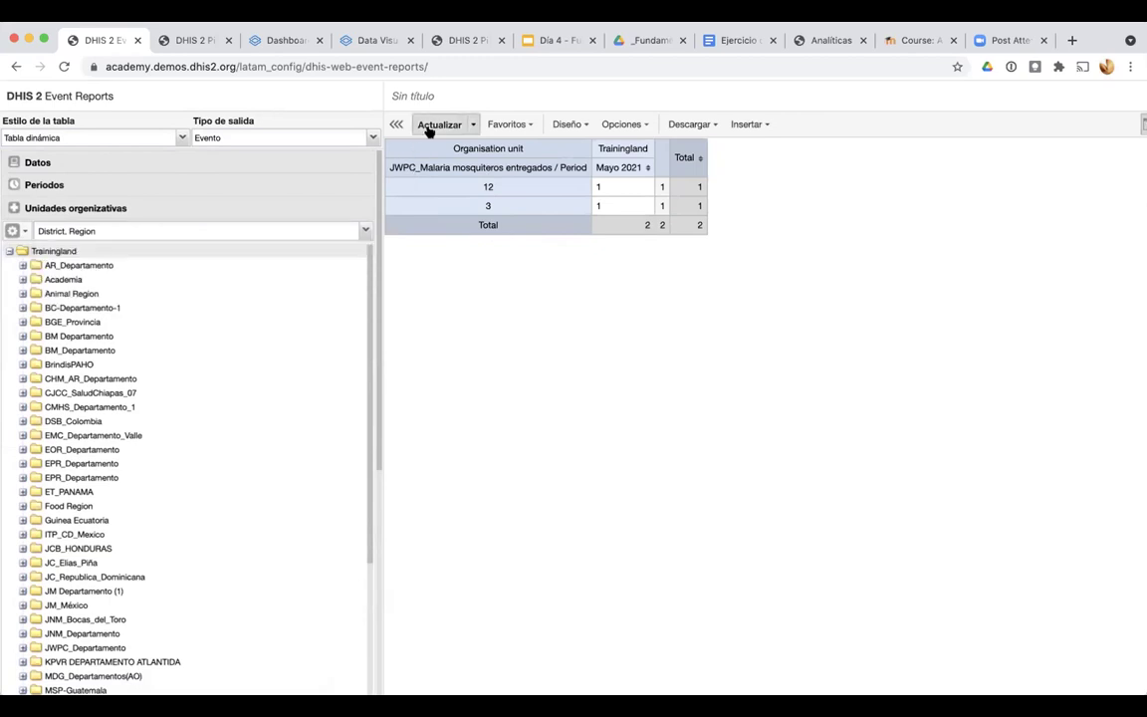
Turn on Ocultar filas vacías in the table options and update the table
left_click(569, 125)
left_click(622, 126)
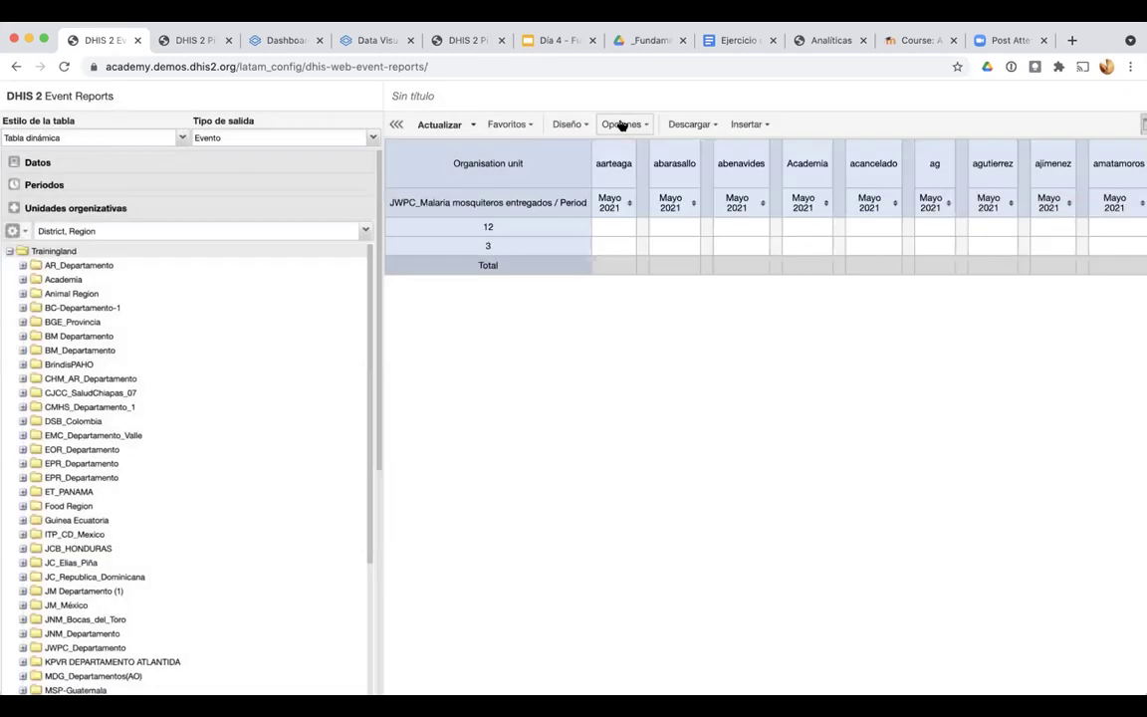
left_click(621, 125)
left_click(620, 287)
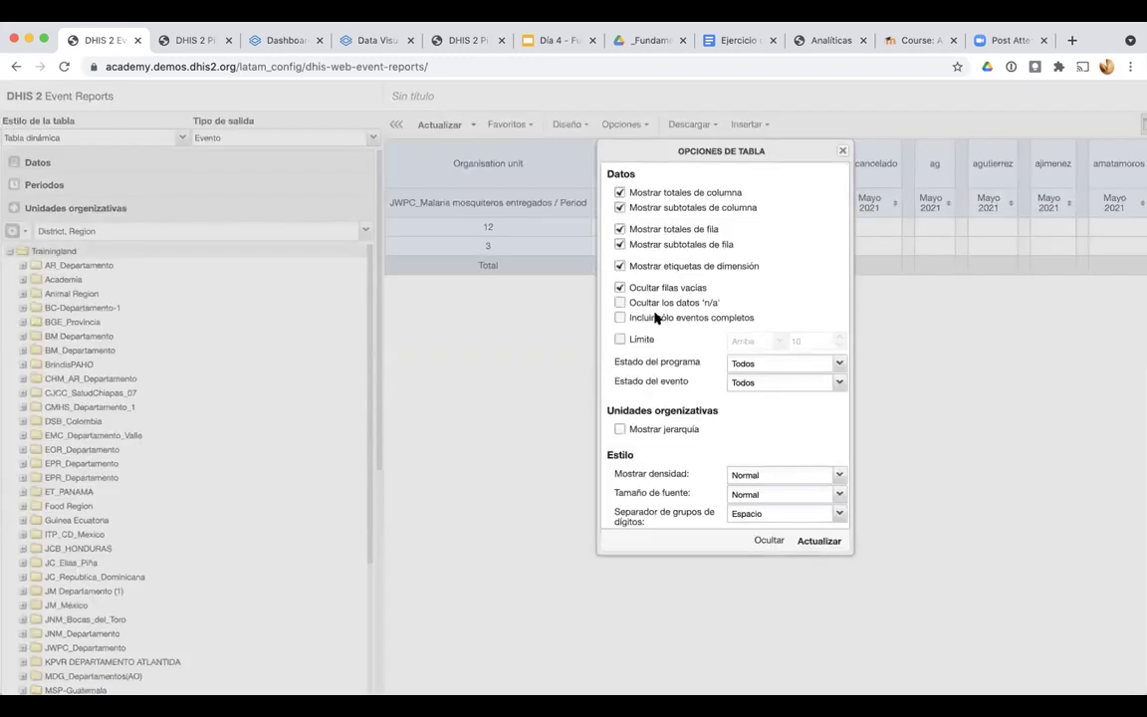
left_click(824, 540)
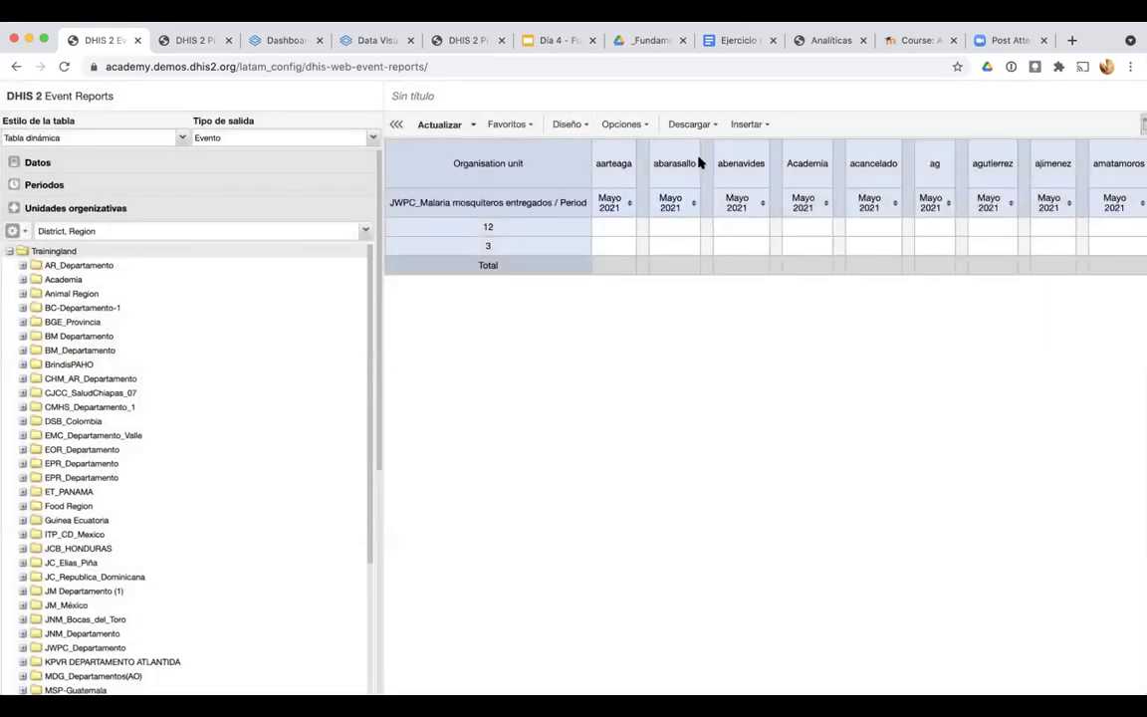
Move Organisation units from the column dimensions to the row dimensions in the layout and update the table
left_click(565, 125)
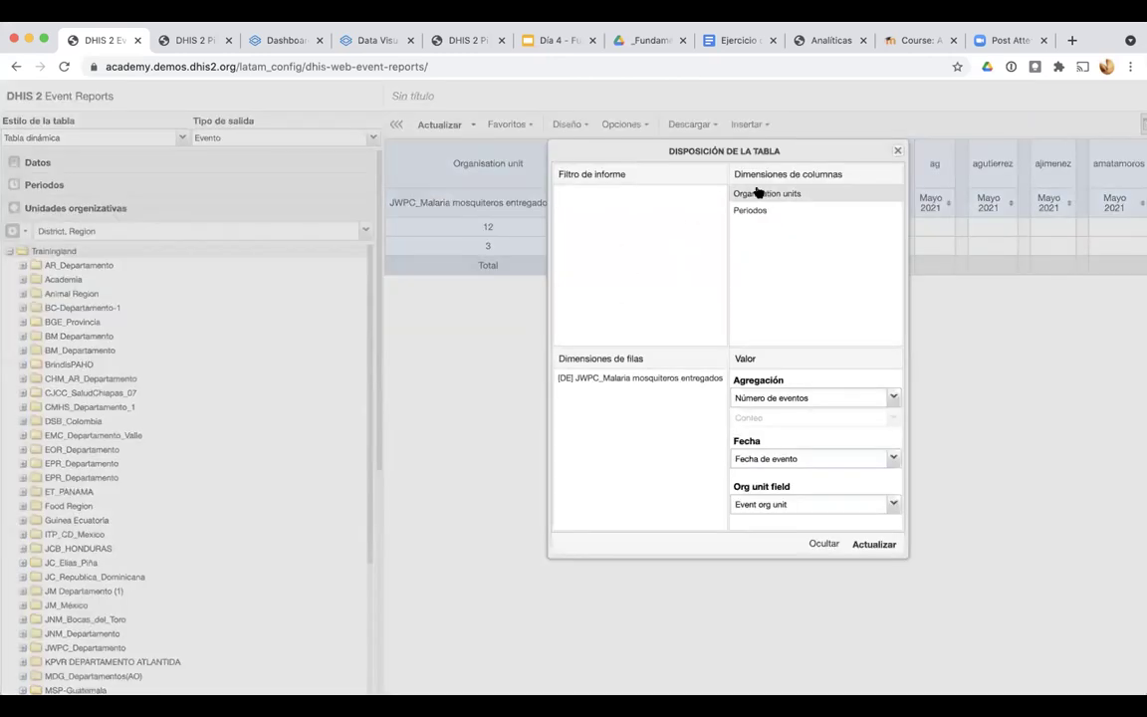
mouse_move(743, 207)
left_mouse_down()
mouse_move(605, 399)
mouse_move(599, 373)
left_mouse_up()
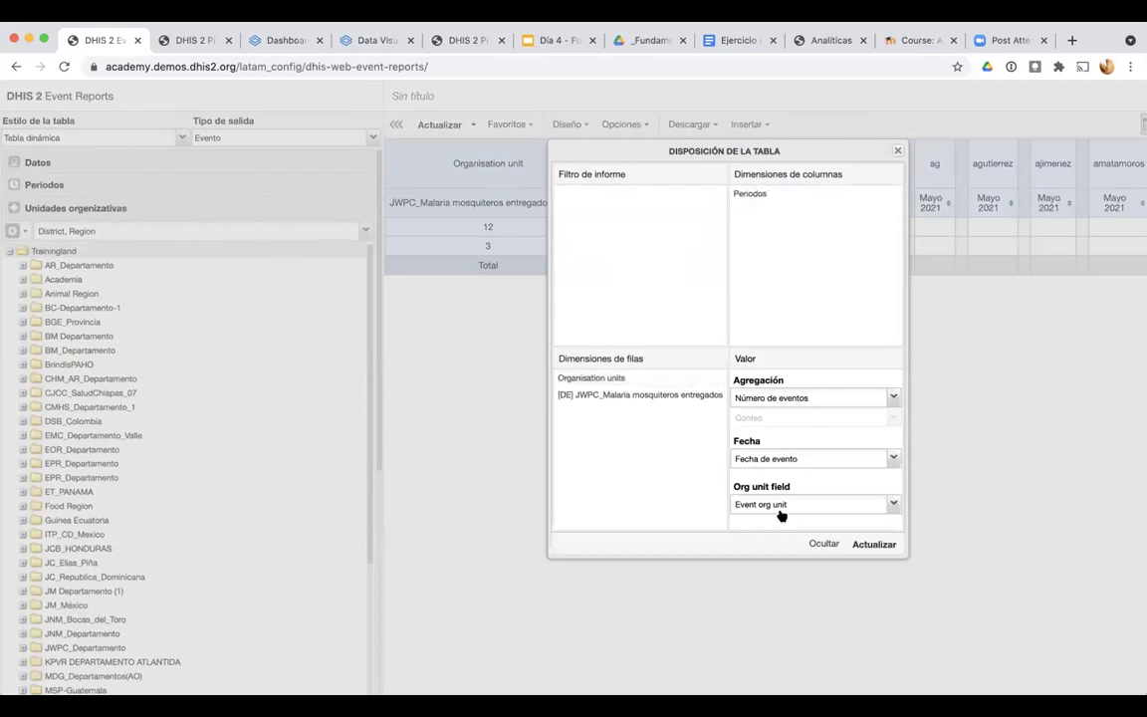
left_click(863, 544)
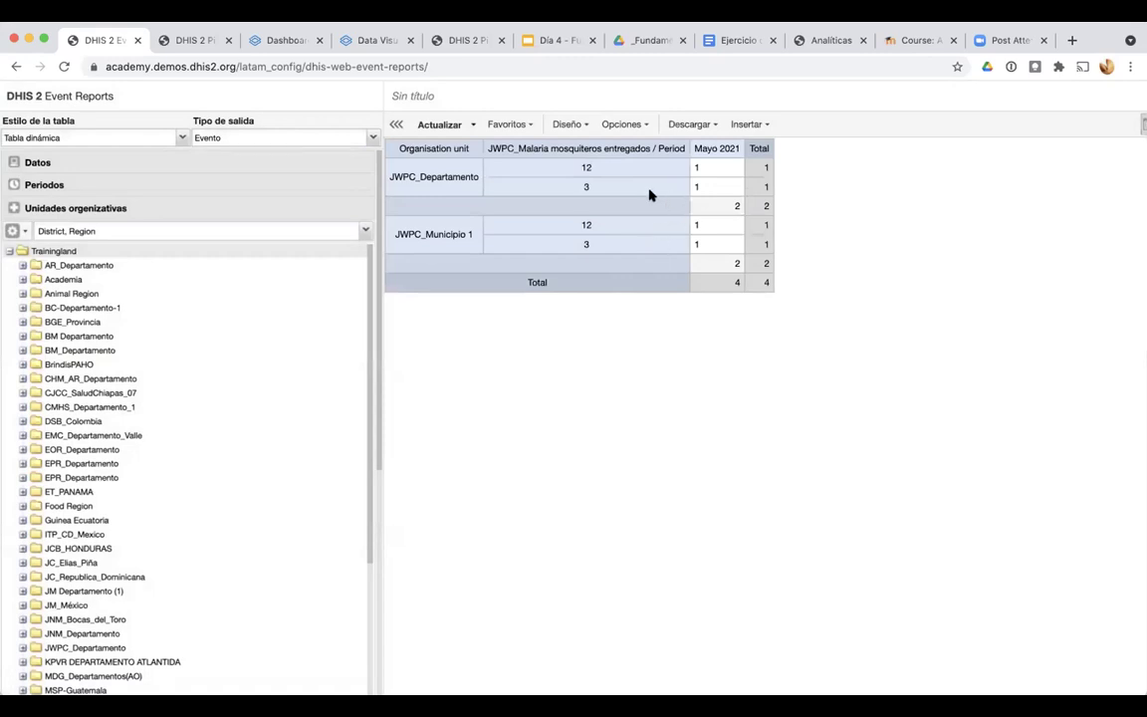
Examine the choices offered for aggregation, date and org unit field in the table layout, keeping the current selections, and update the table
left_click(587, 124)
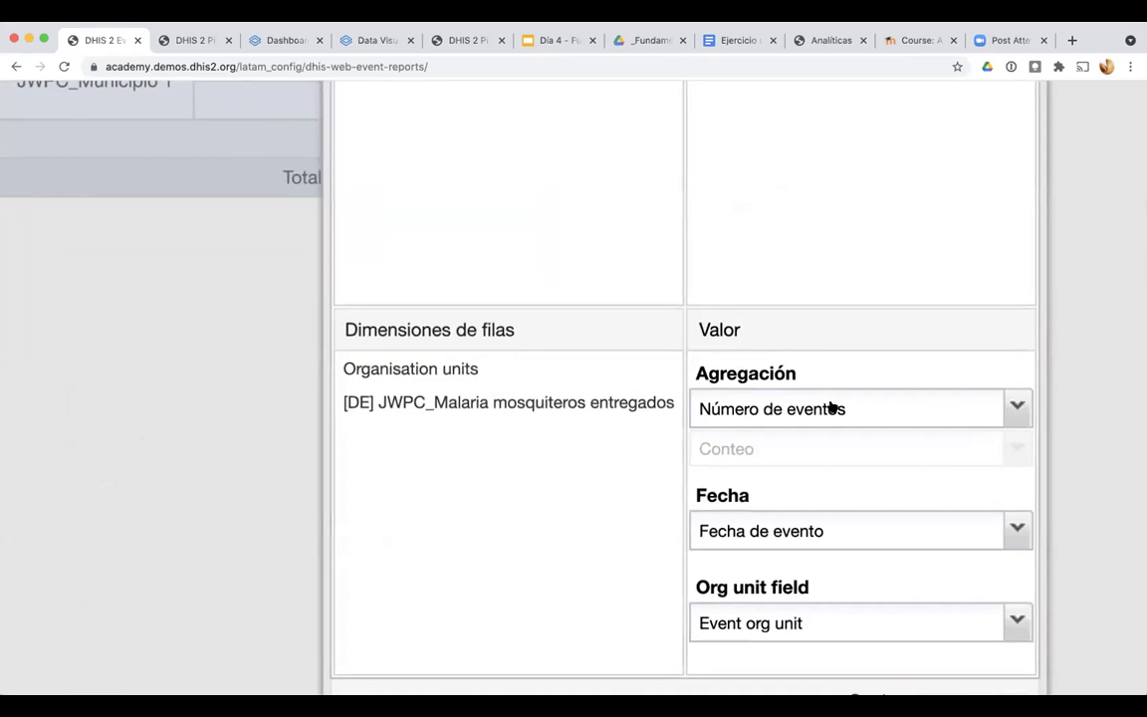
left_click(802, 397)
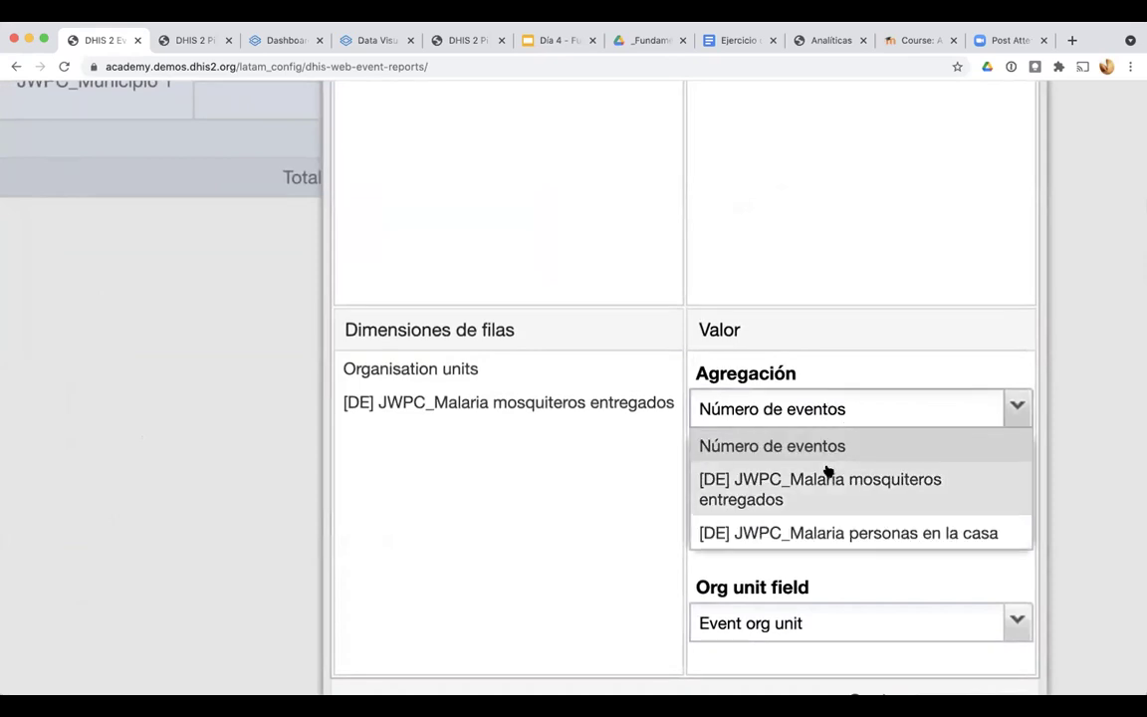
left_click(824, 410)
scroll(814, 461, "down", 1)
scroll(814, 461, "down", 3)
scroll(803, 445, "right", 2)
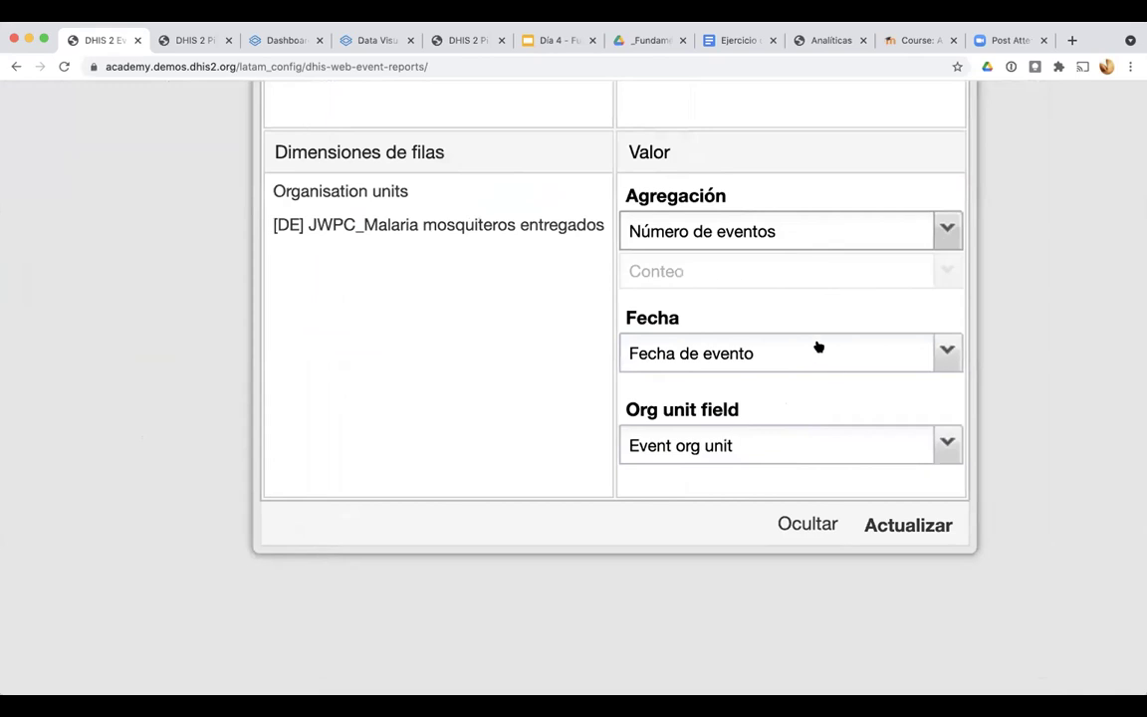
left_click(947, 361)
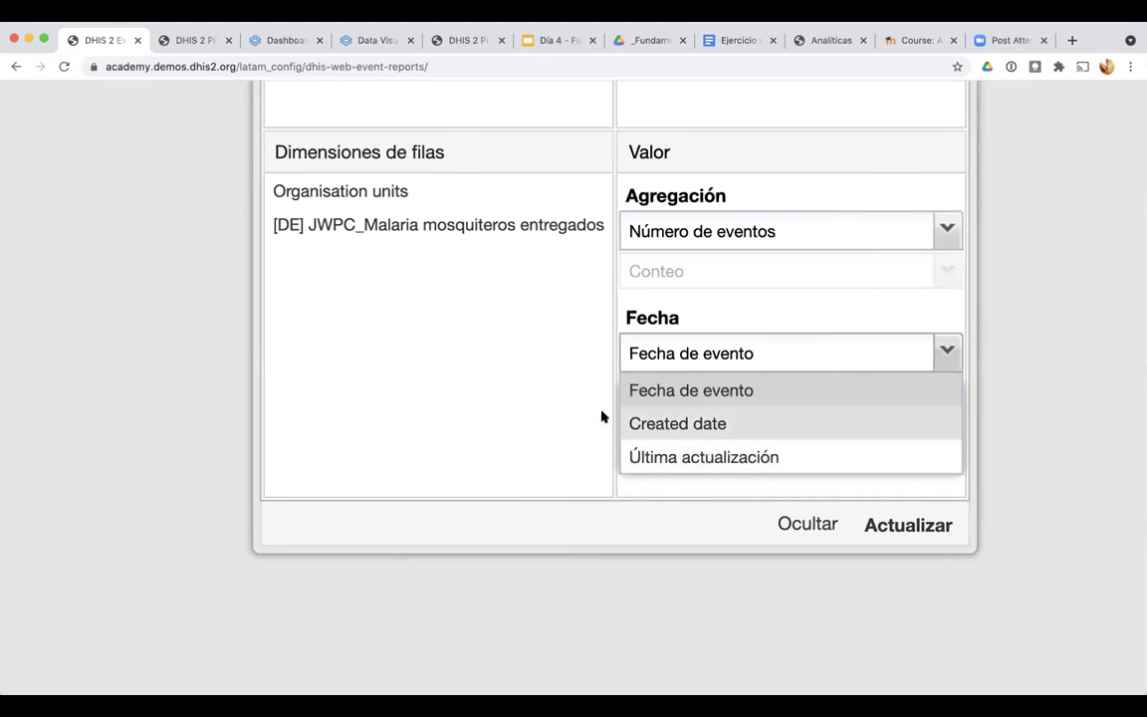
left_click(558, 412)
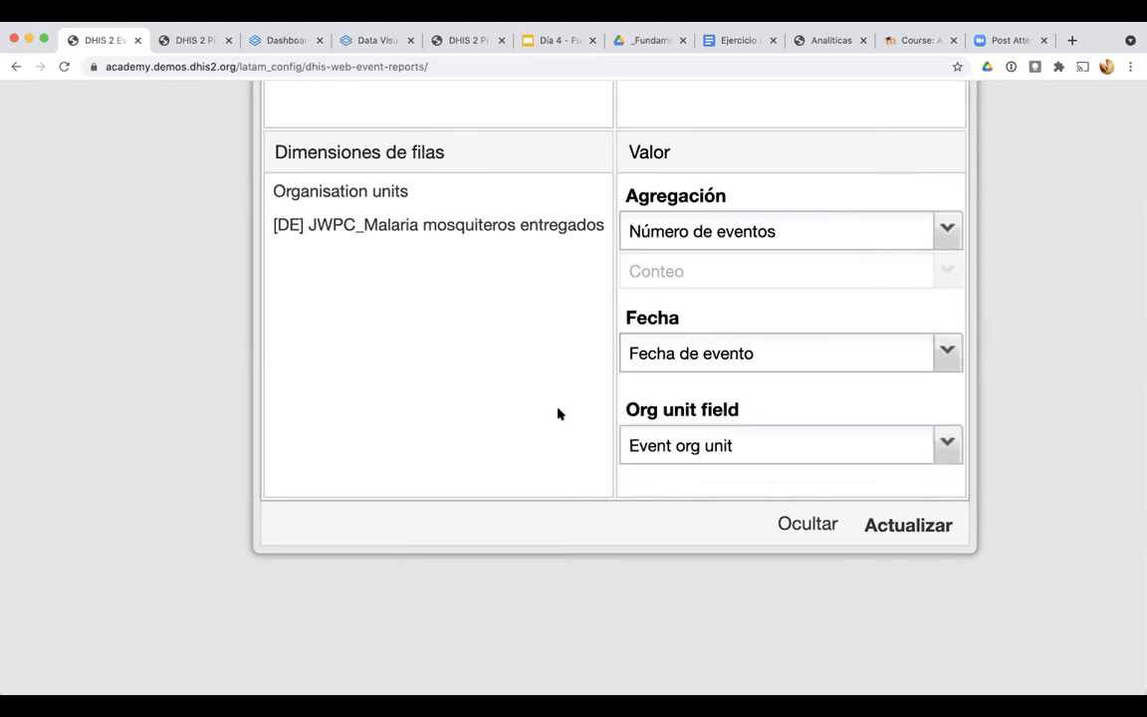
left_click(943, 457)
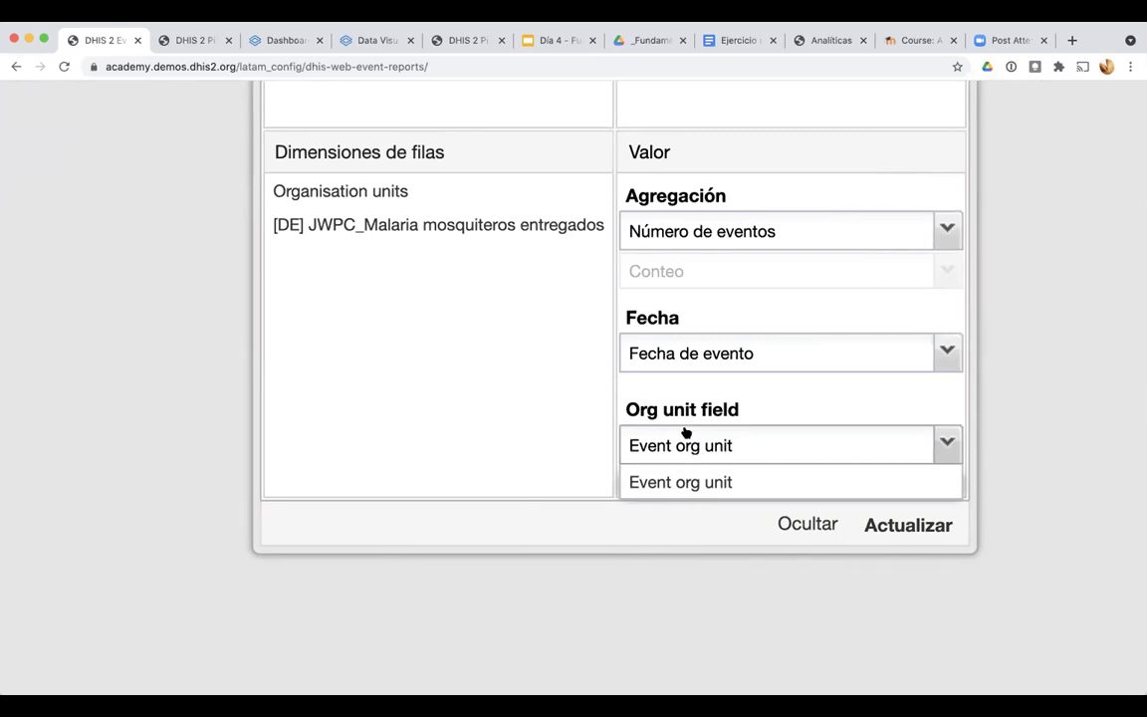
left_click(558, 374)
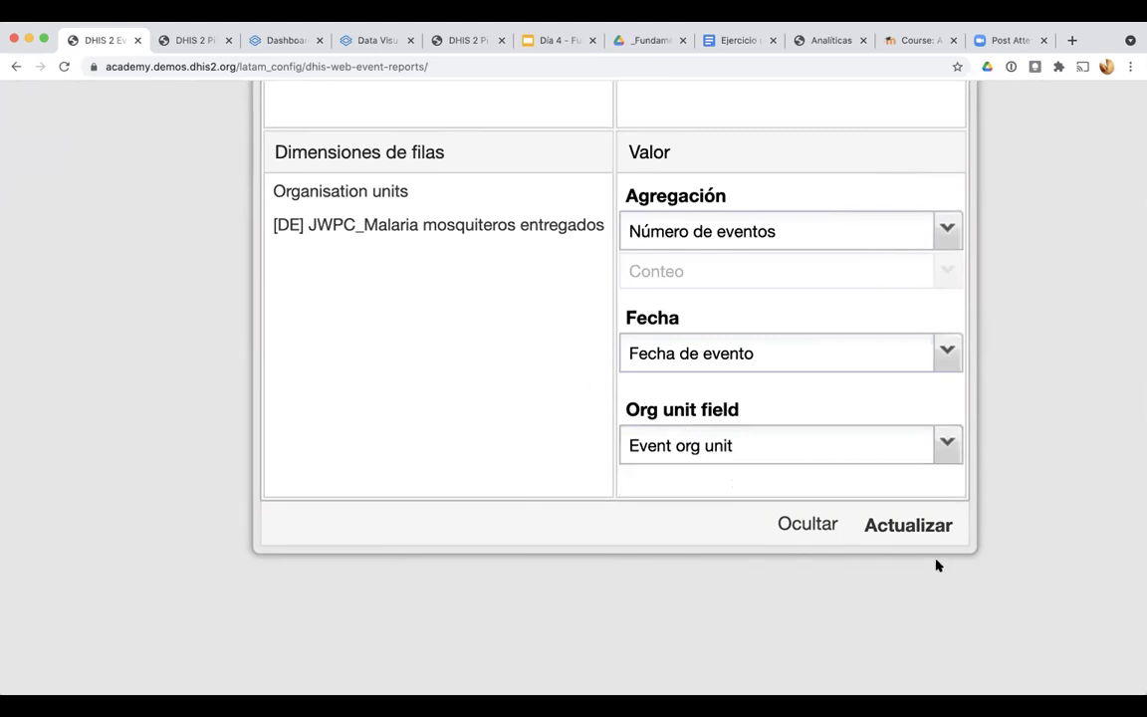
left_click(894, 533)
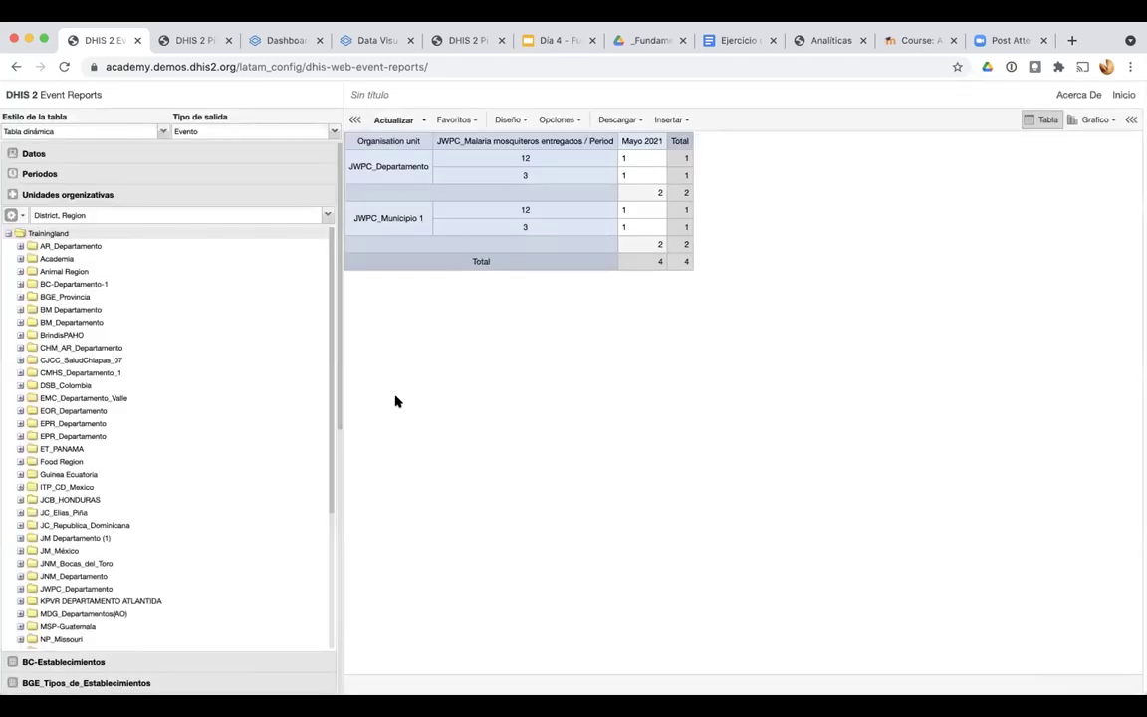
Save the event report as a favorite named "JM - Prevención de malaria - mes actual"
left_click(463, 119)
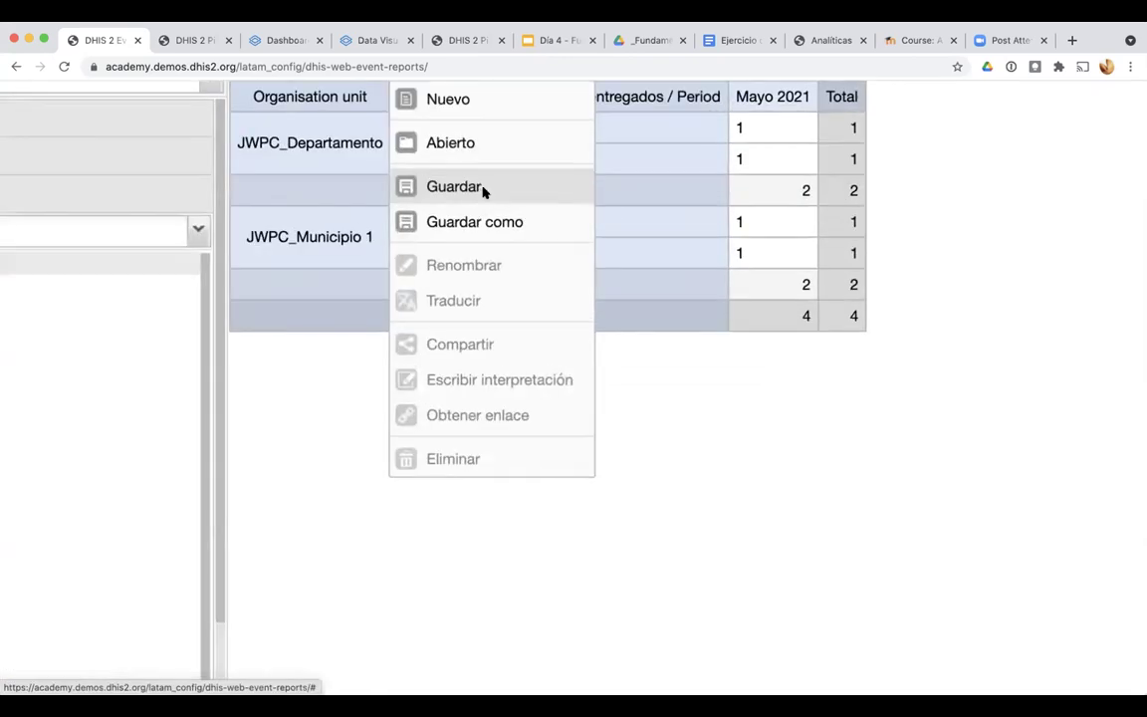
left_click(454, 187)
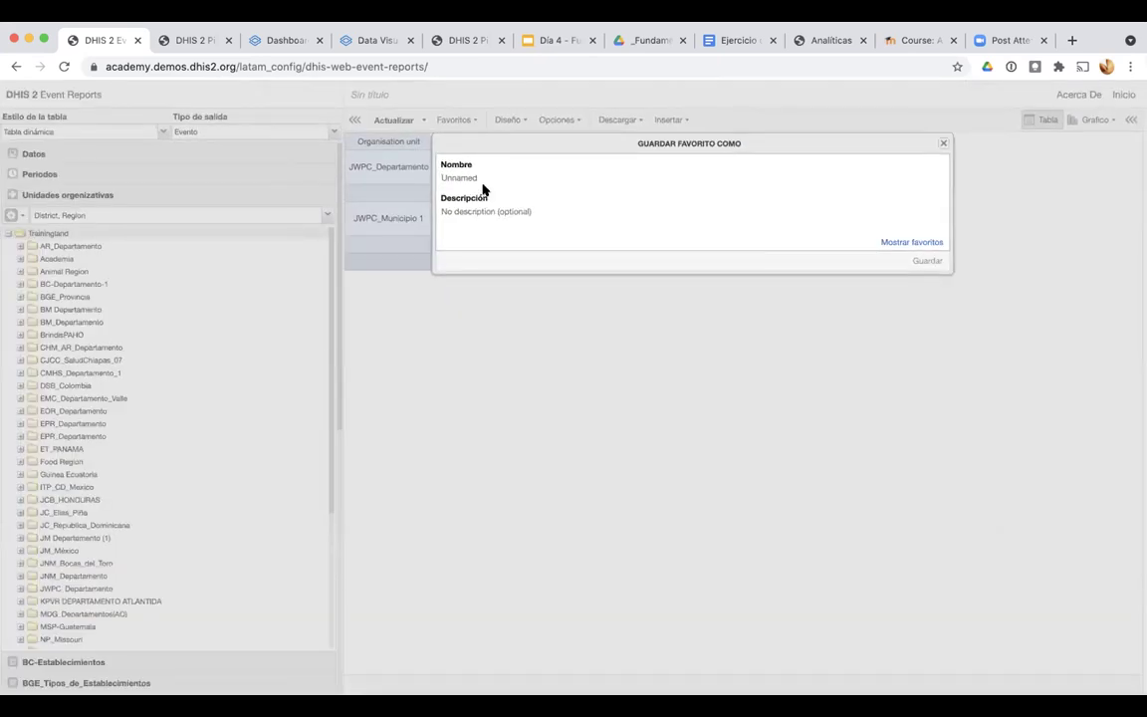
type("JM - Prevención de malaria - mes actual")
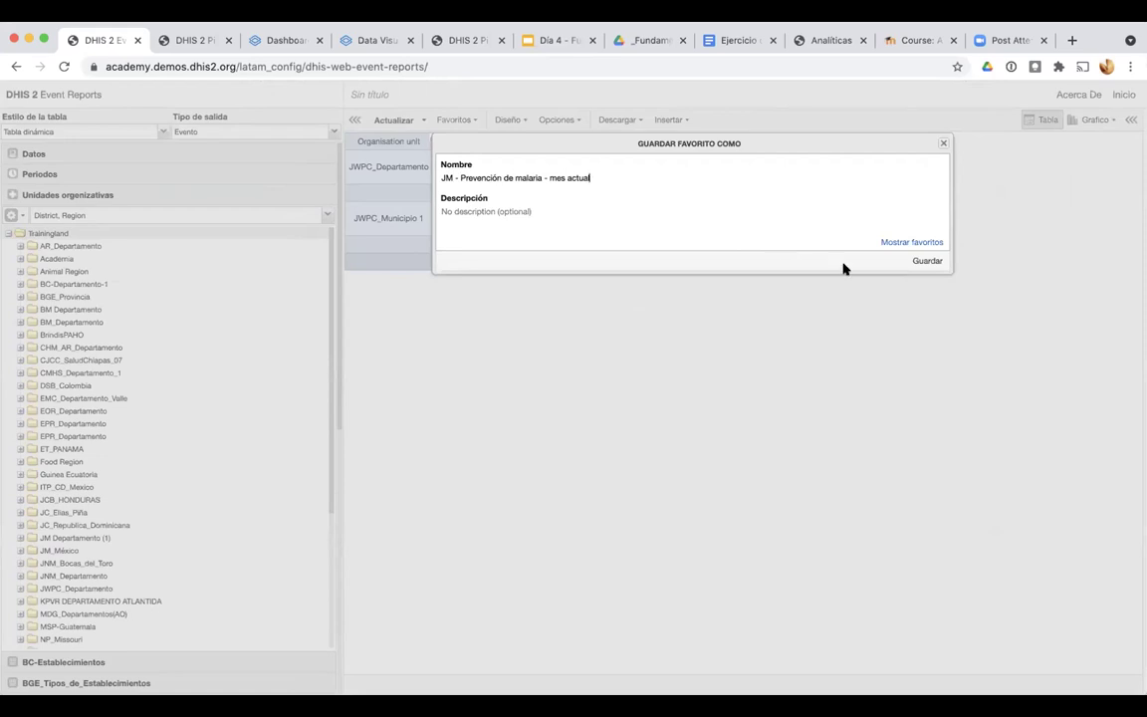
left_click(912, 260)
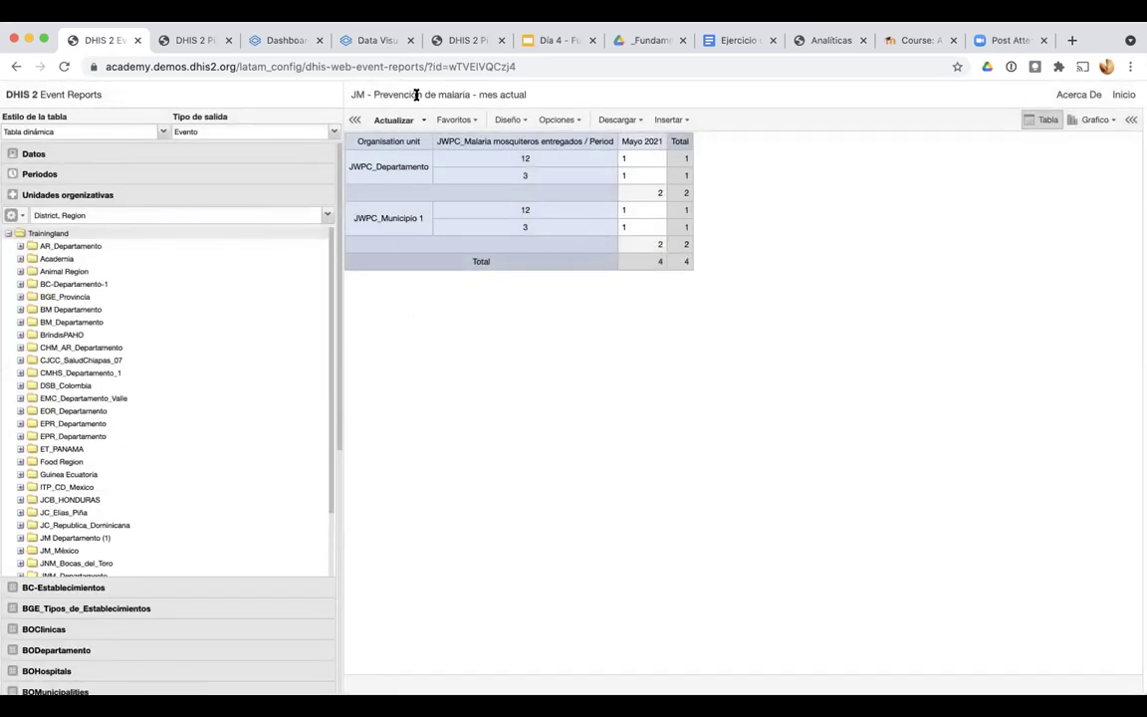
Rename the saved favorite to "JM - Mosquiteros entregados - mes actual", reusing the wording "mosquiteros entregados" from the table header
scroll(438, 94, "up", 5)
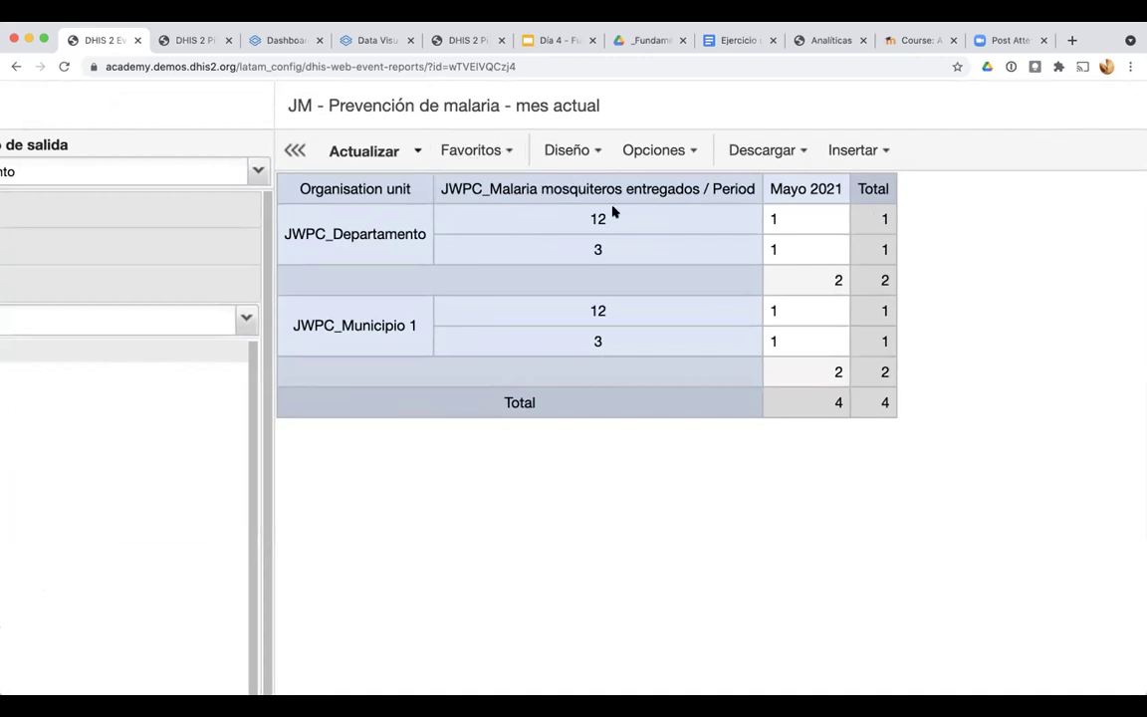
left_click_drag(543, 189, 697, 189)
key("super+c")
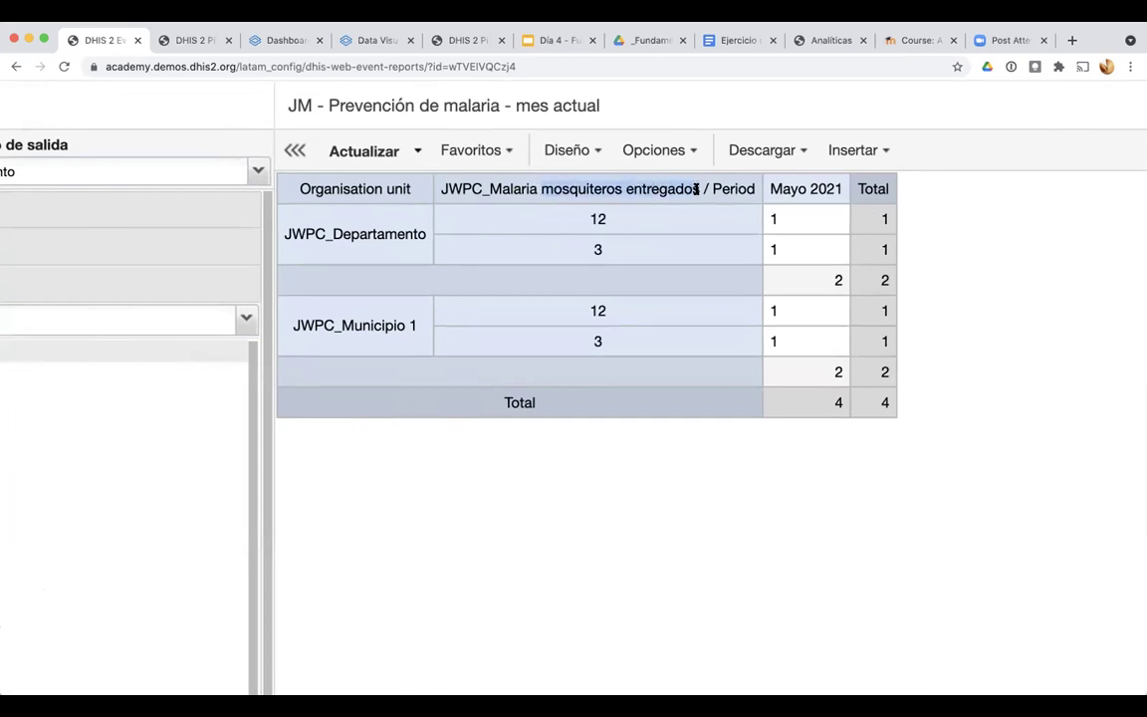
left_click(510, 151)
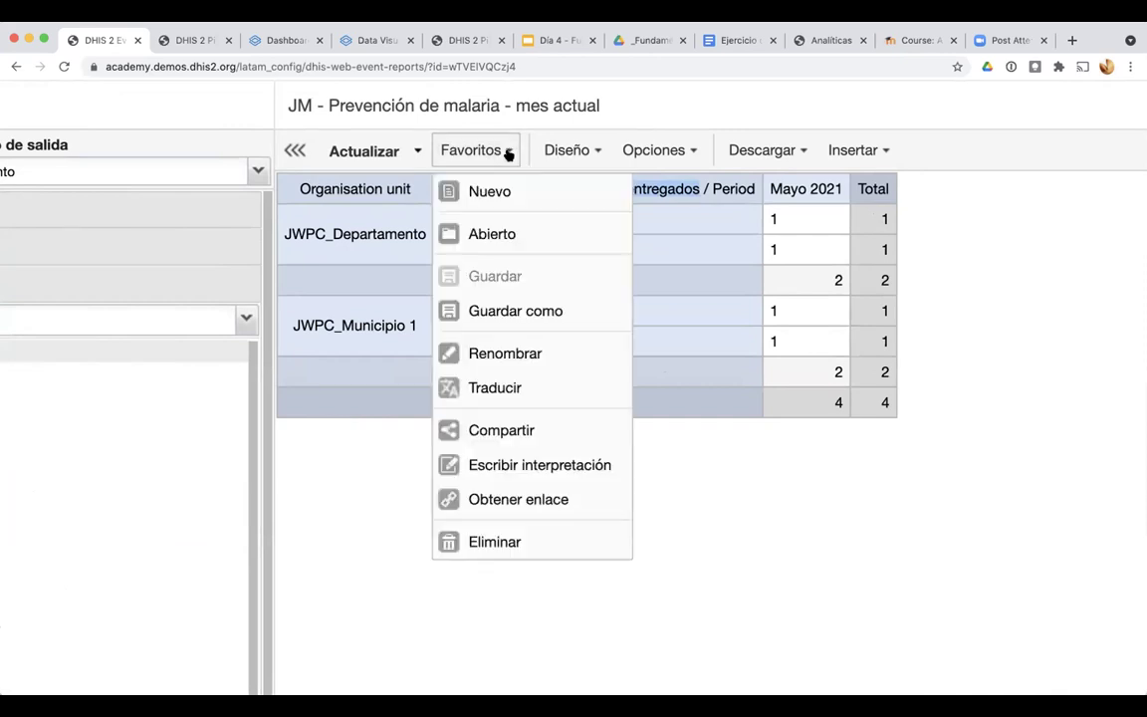
left_click(493, 357)
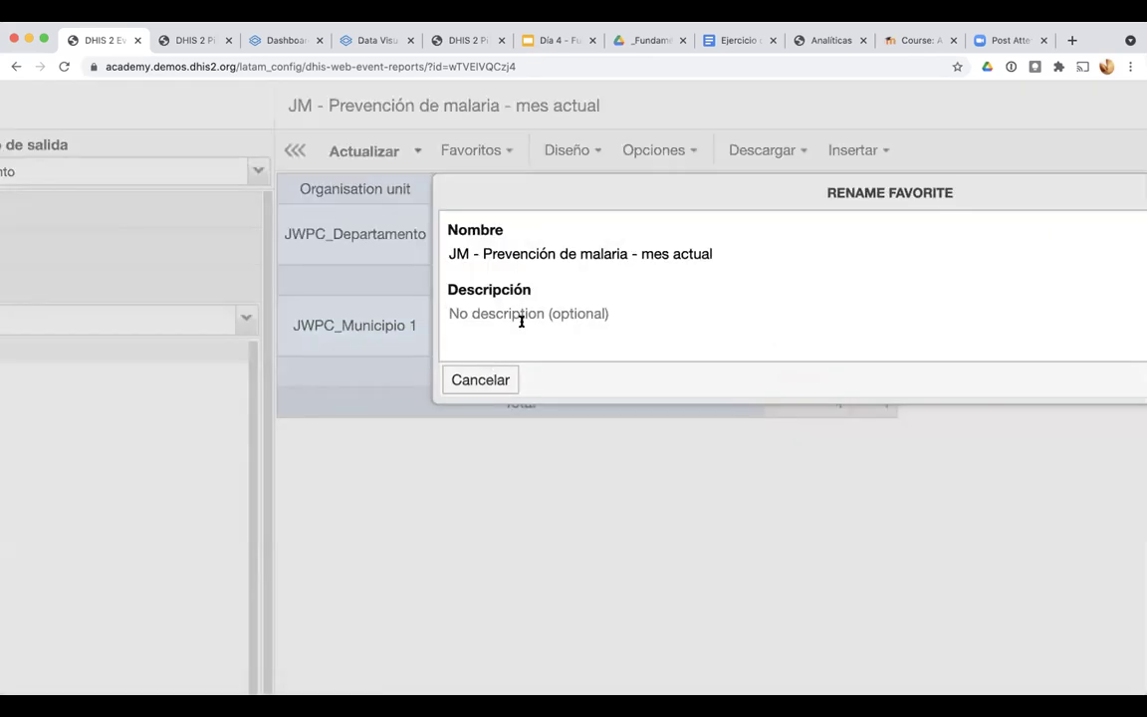
left_click_drag(279, 253, 424, 245)
key("super+v")
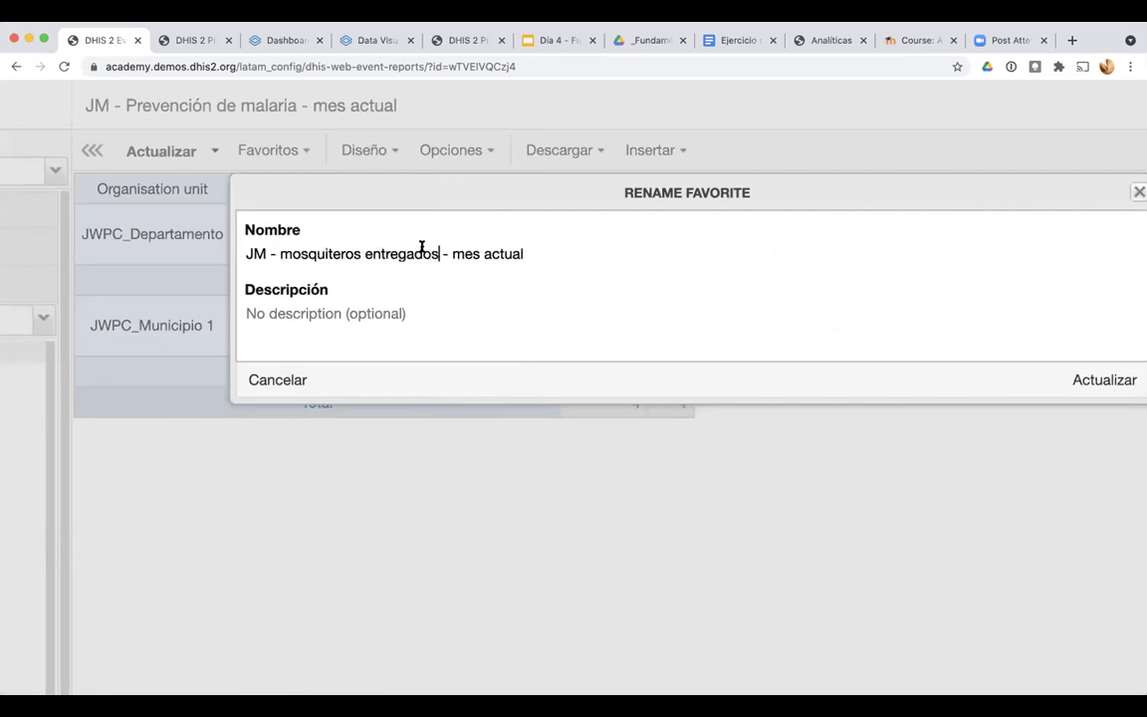
left_click(290, 254)
key("BackSpace")
type("M")
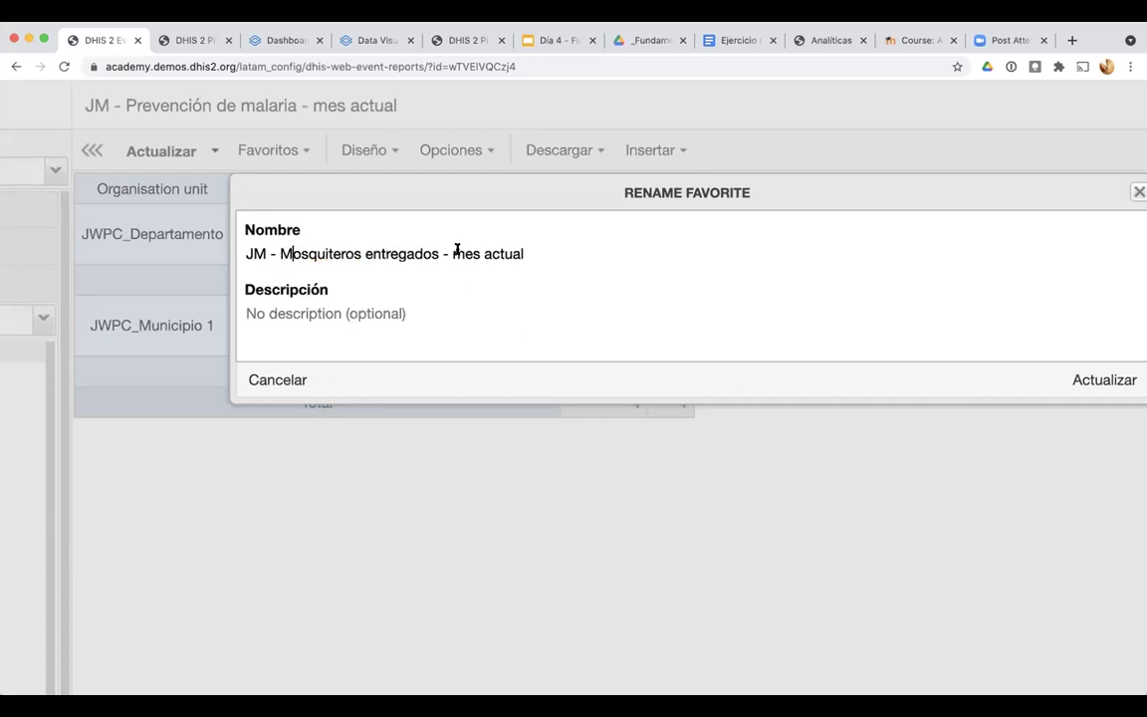
left_click(1084, 382)
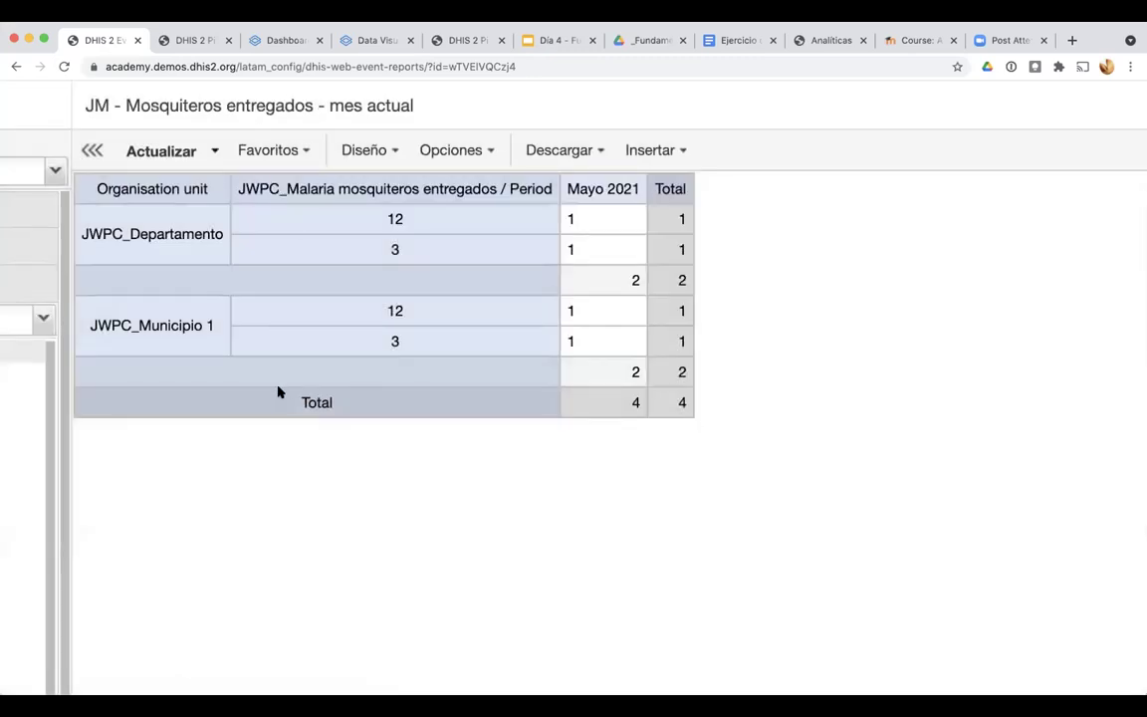
Search for the colleague by name in the favorite's sharing settings and add that user to the access list
left_click(297, 150)
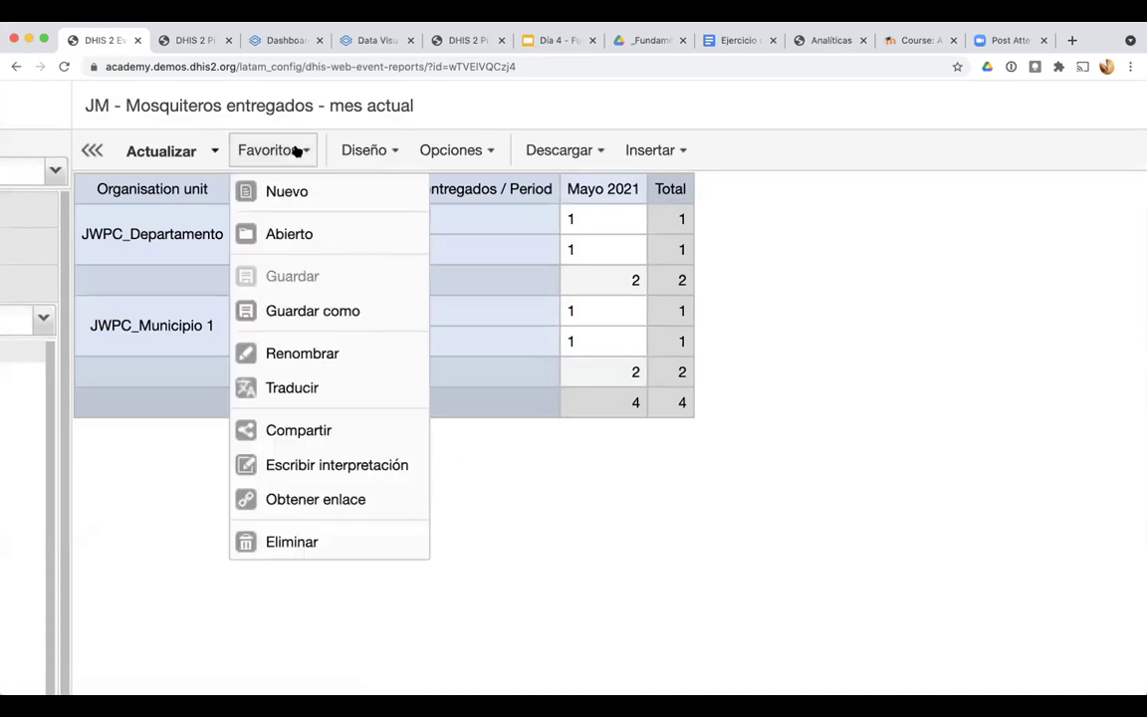
left_click(278, 432)
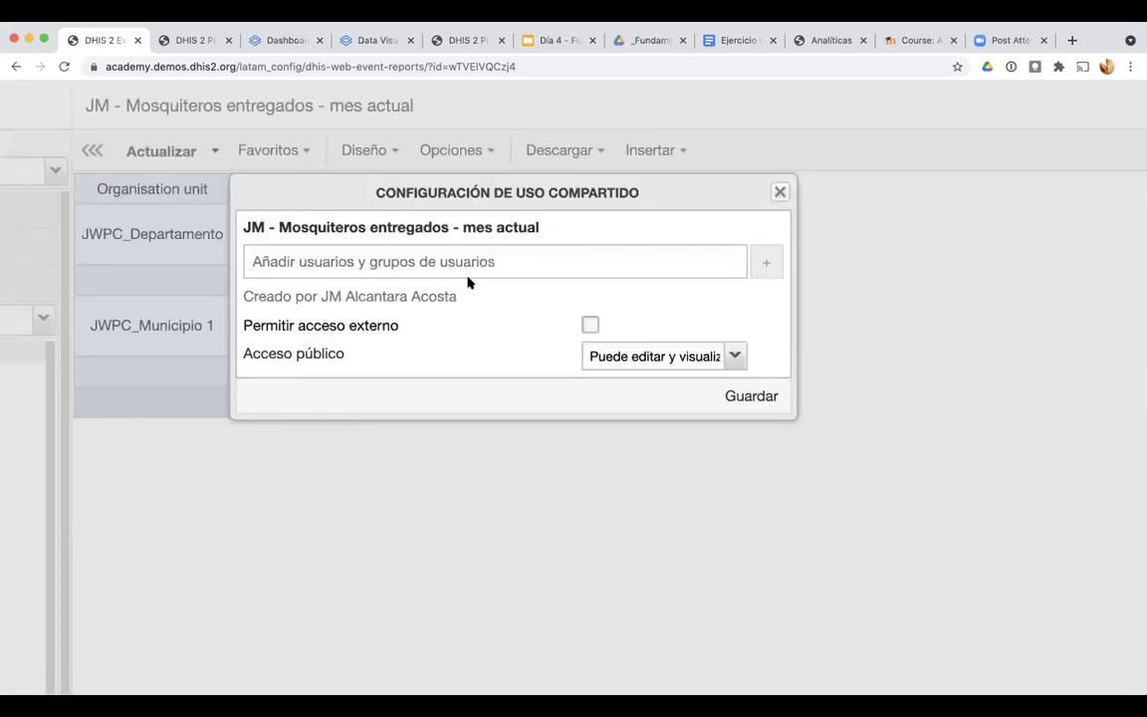
left_click(729, 261)
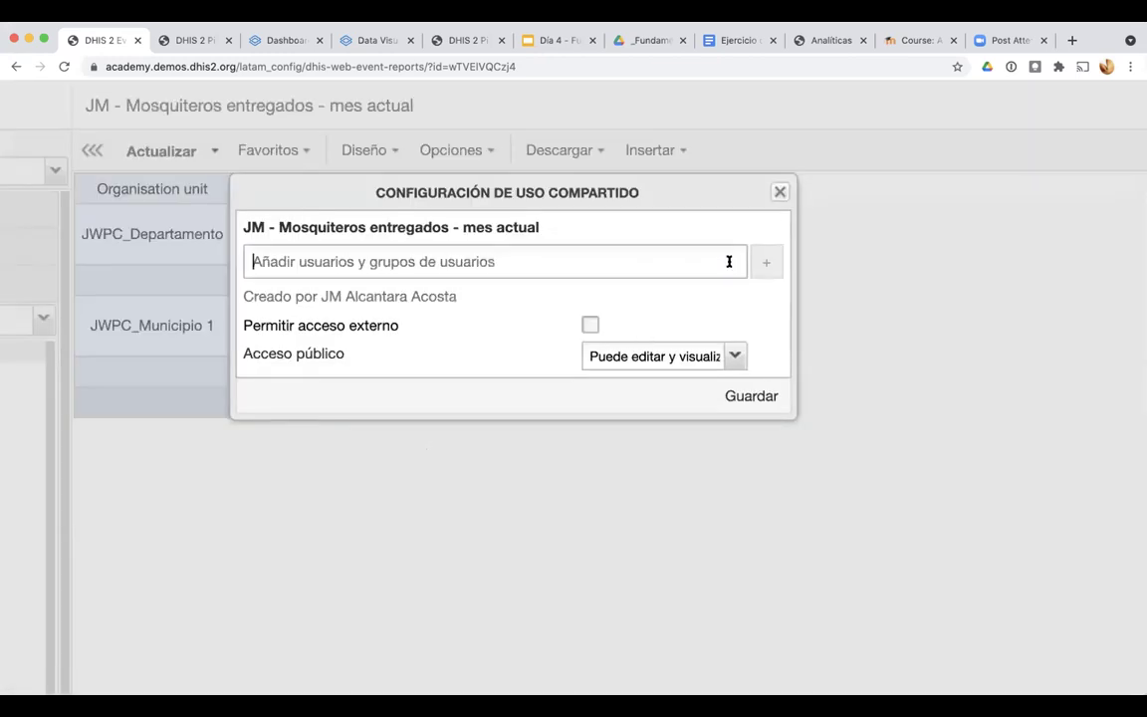
type("Marko")
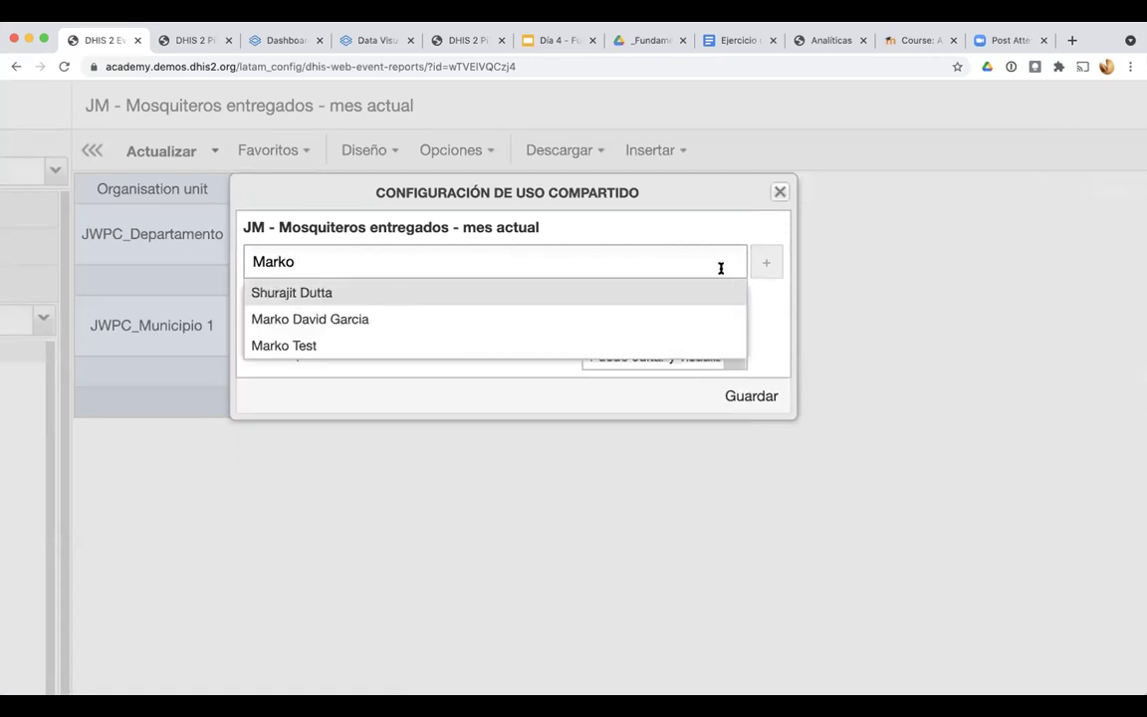
left_click(362, 319)
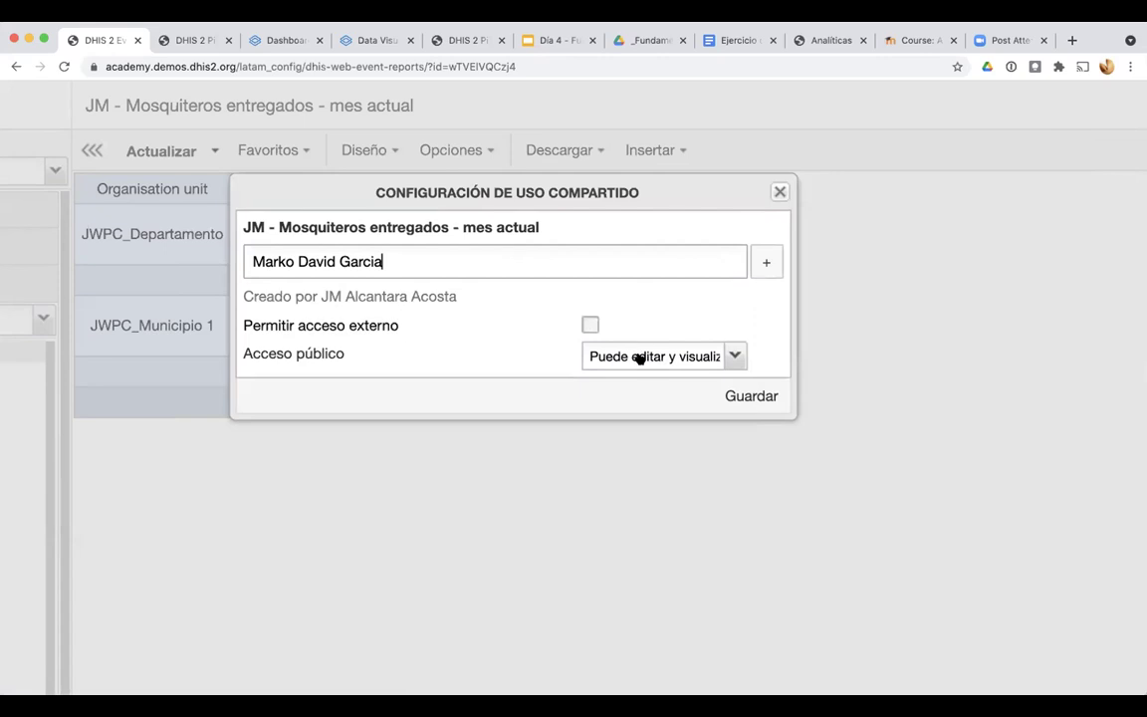
left_click(733, 359)
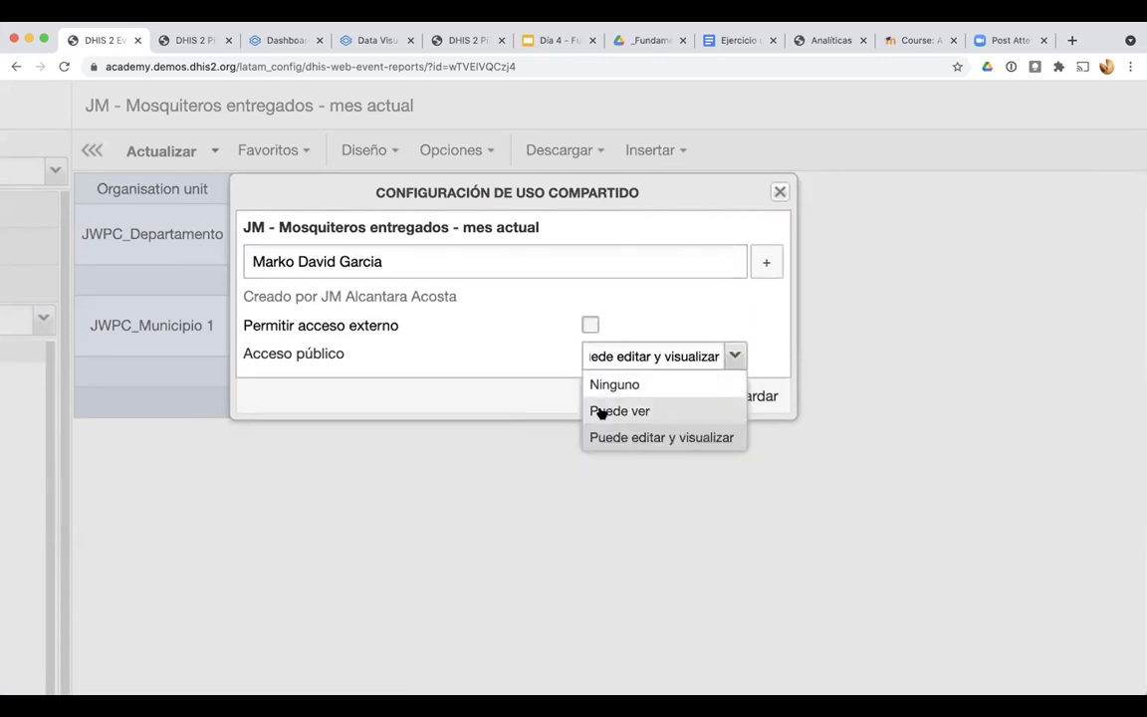
left_click(542, 360)
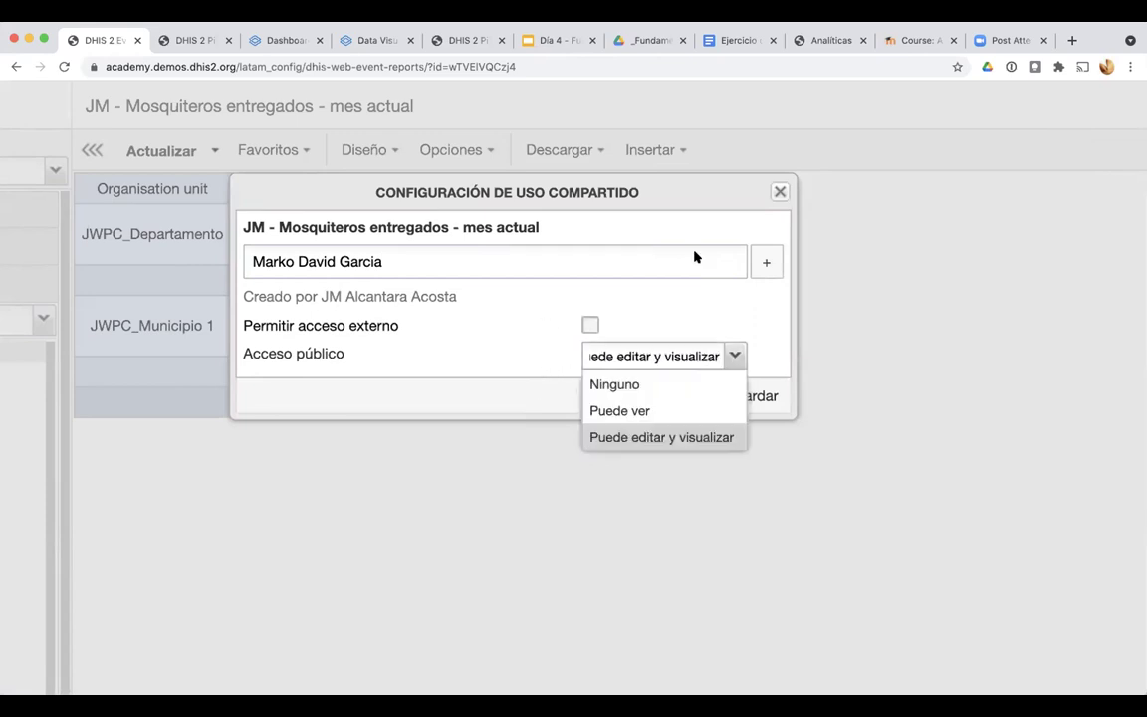
left_click(763, 264)
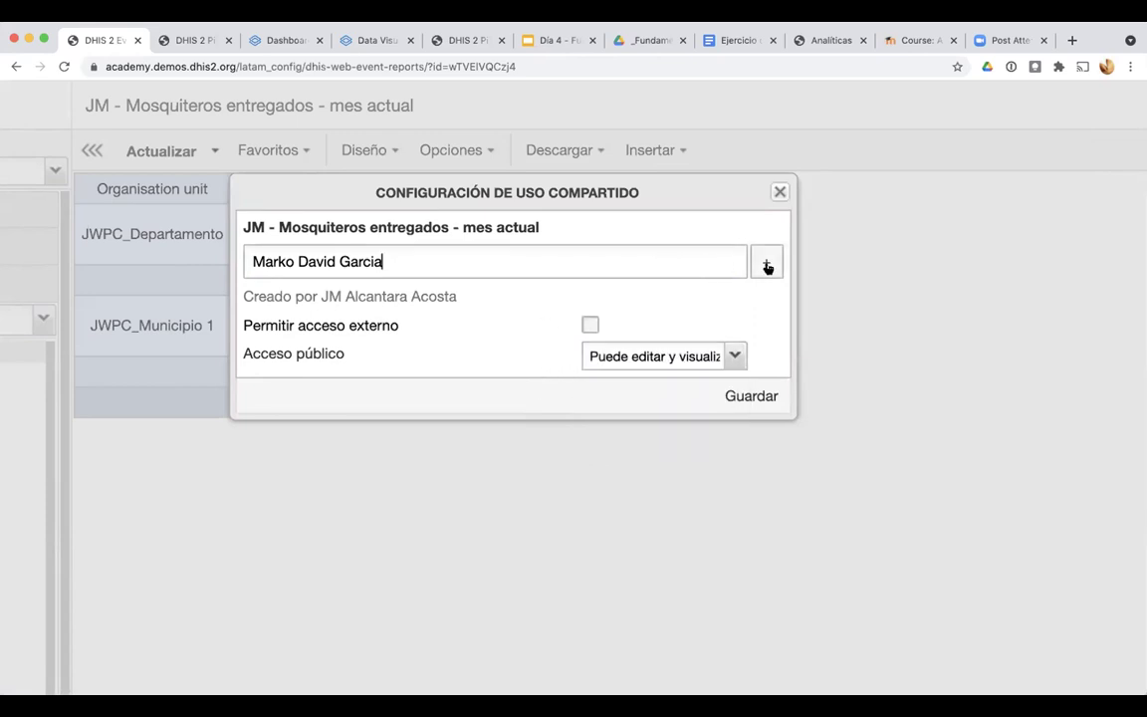
left_click(767, 265)
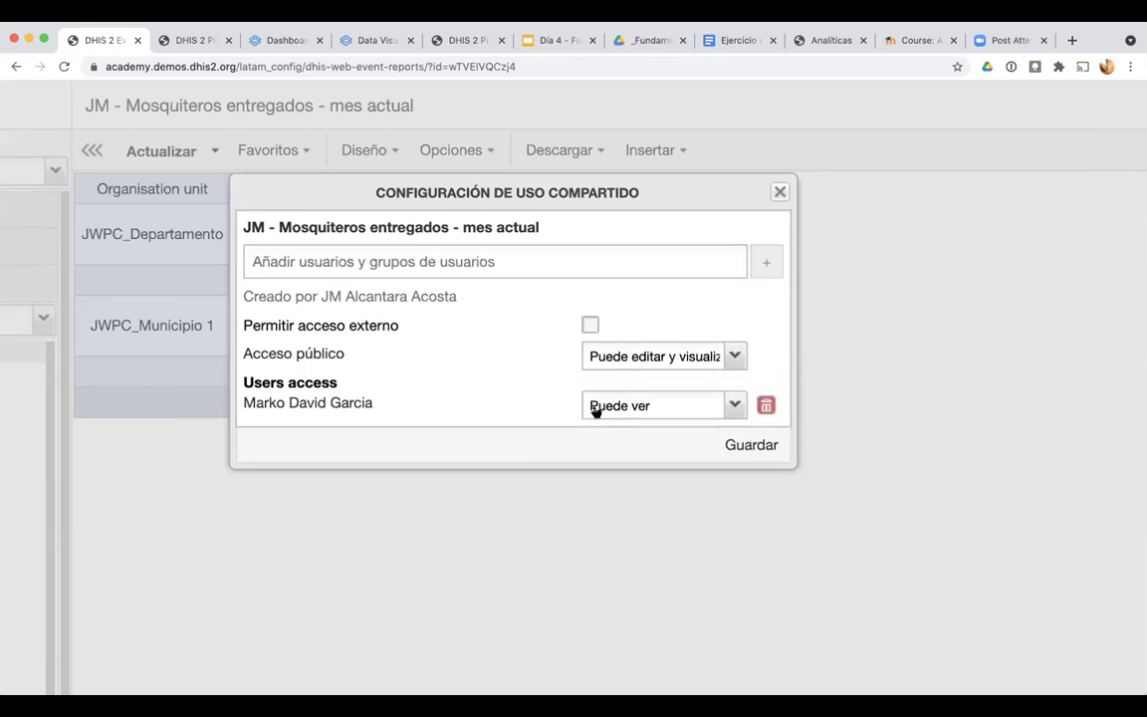
Set the favorite's public access to Ninguno, keep the added user's access at Puede ver, and save the sharing settings
left_click(735, 356)
left_click(645, 380)
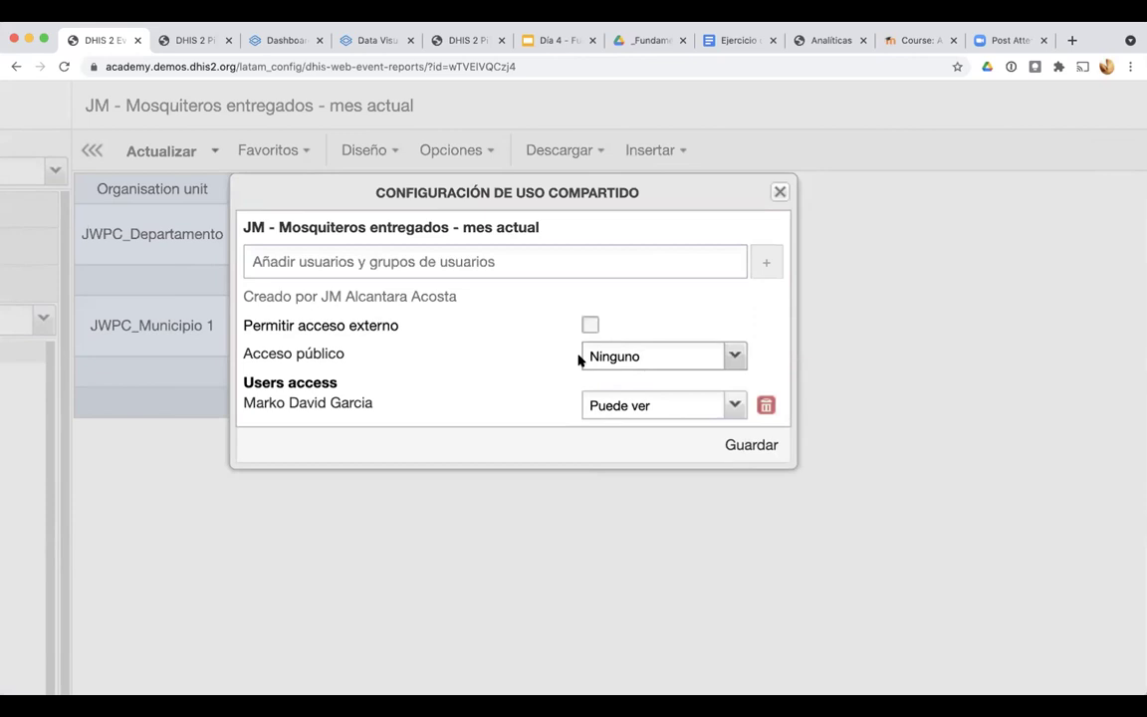
left_click(736, 406)
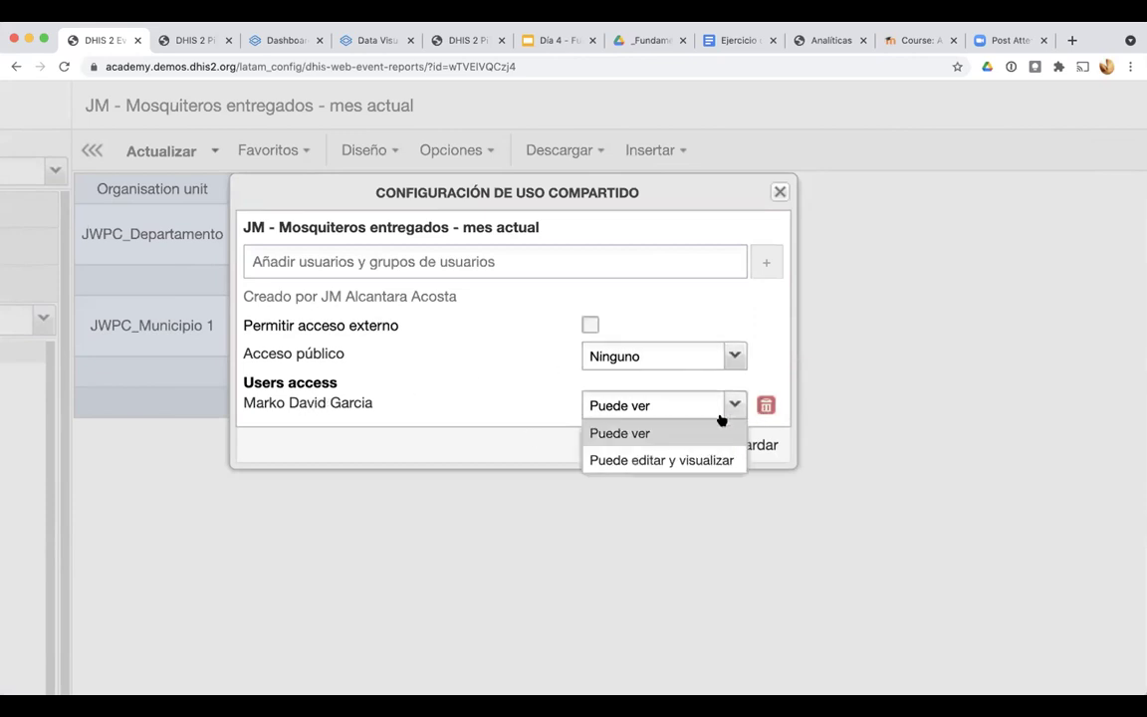
left_click(612, 435)
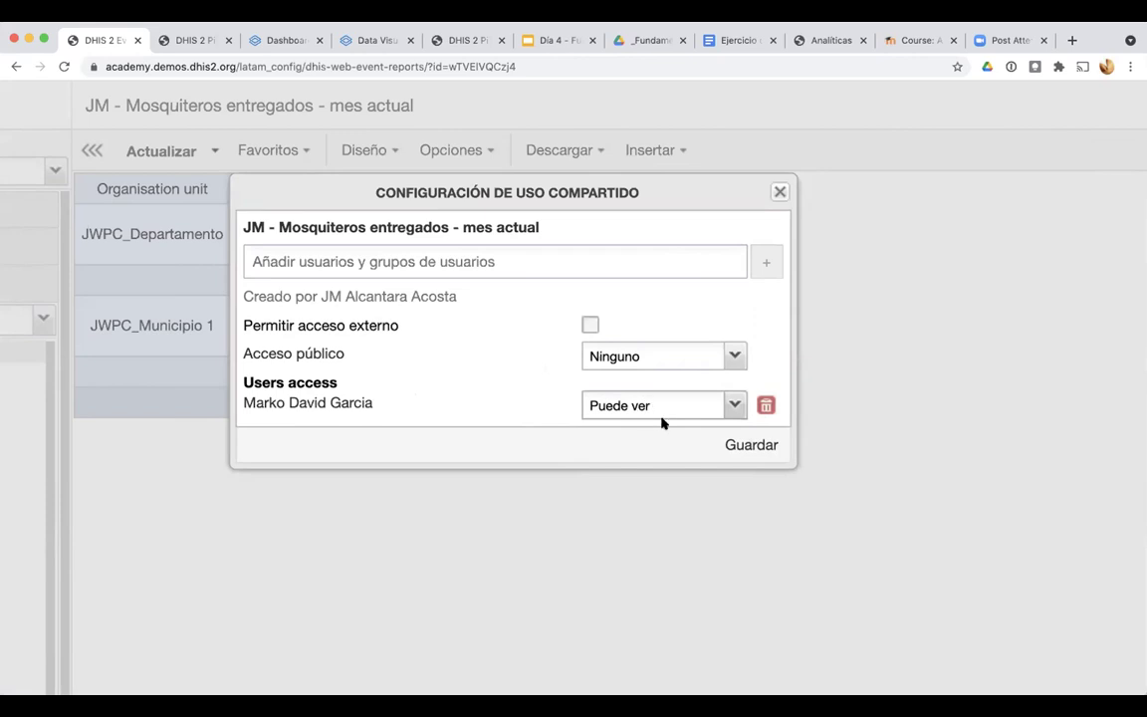
left_click(738, 445)
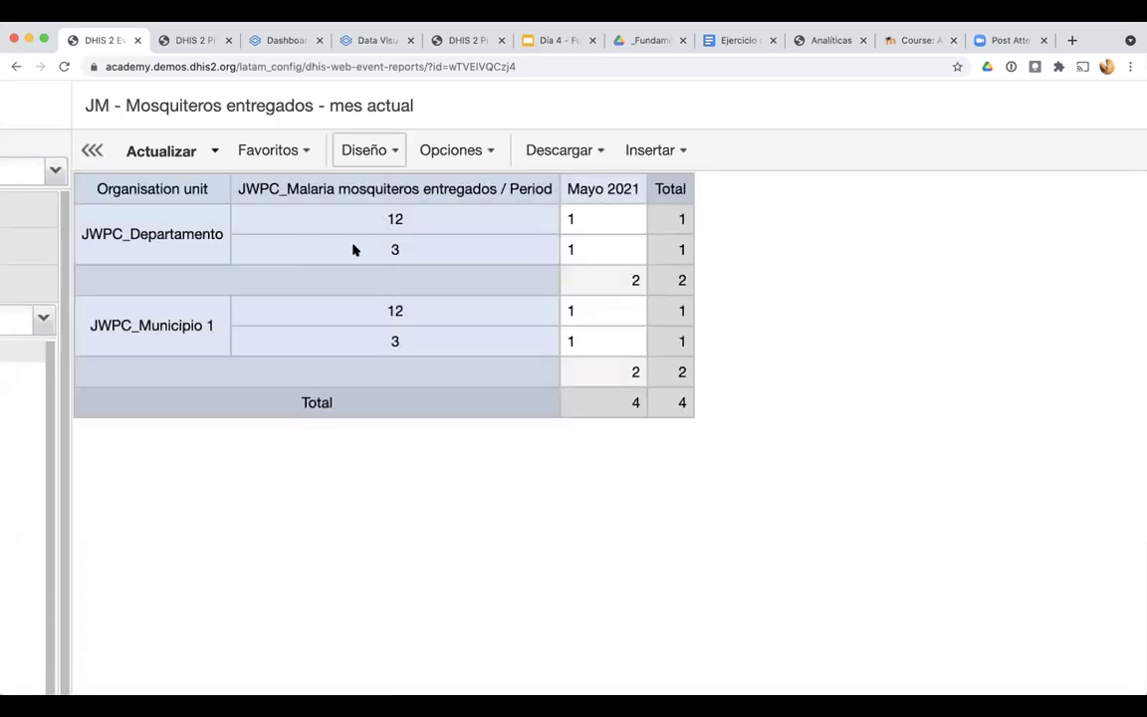
left_click(303, 151)
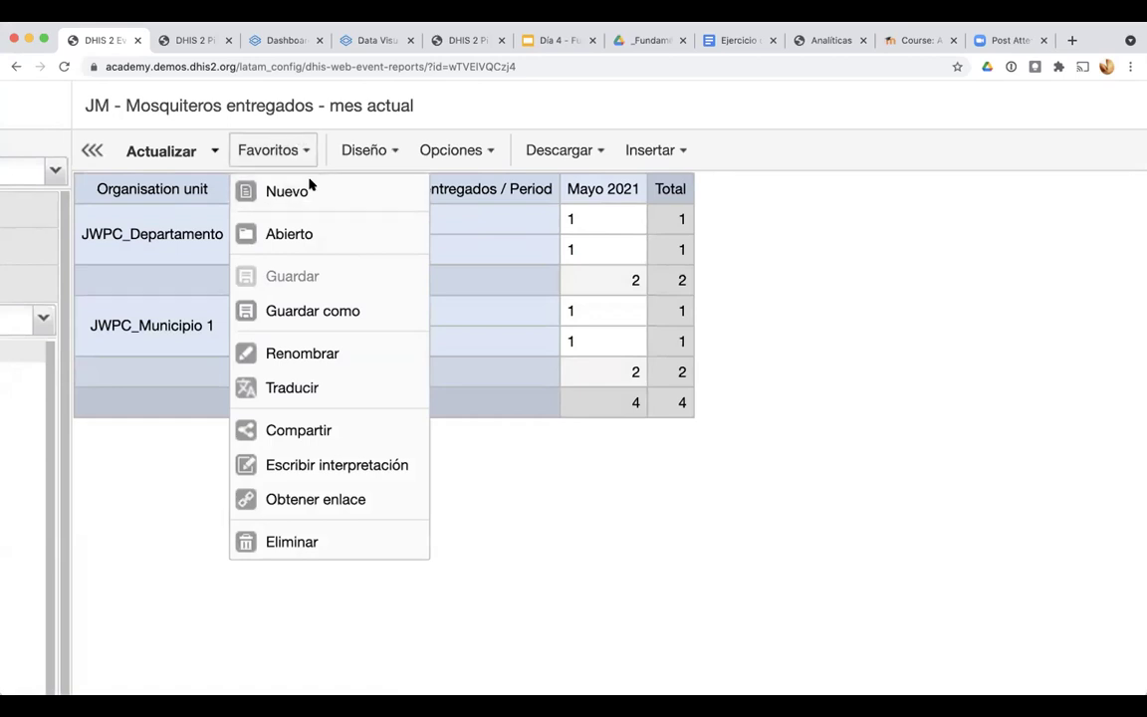
left_click(297, 140)
key("super+minus")
key("super+minus")
key("super+minus")
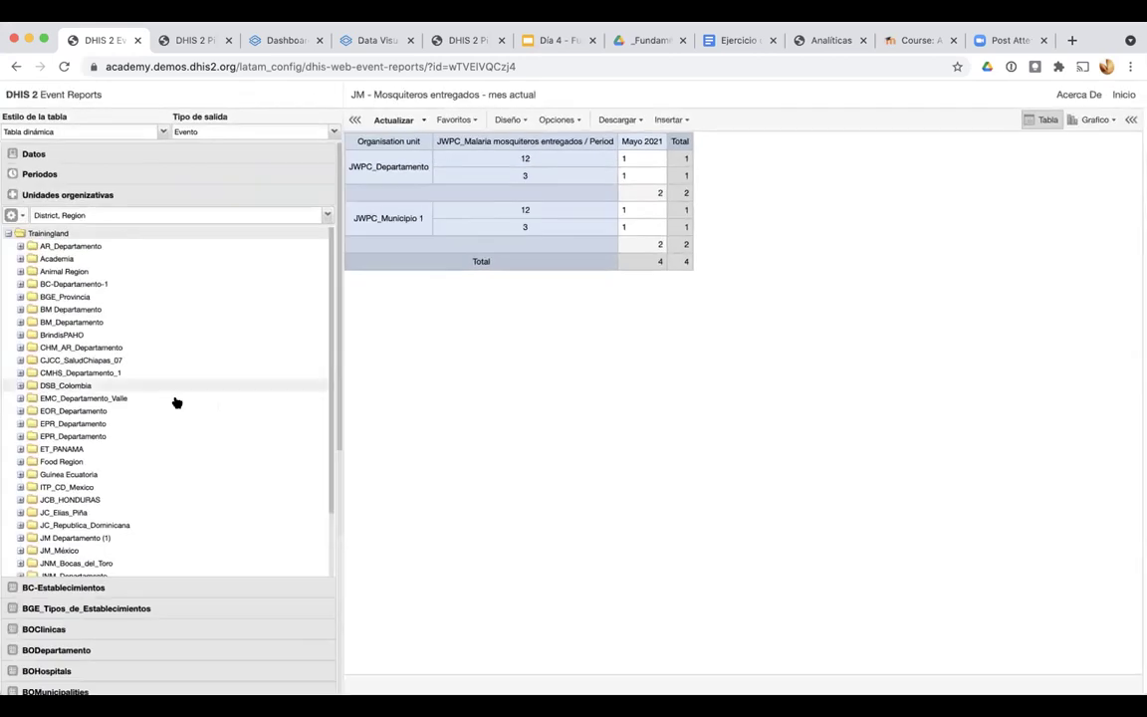
Remove District from the selected organisation unit levels, leaving only Region, and update the table
left_click(70, 216)
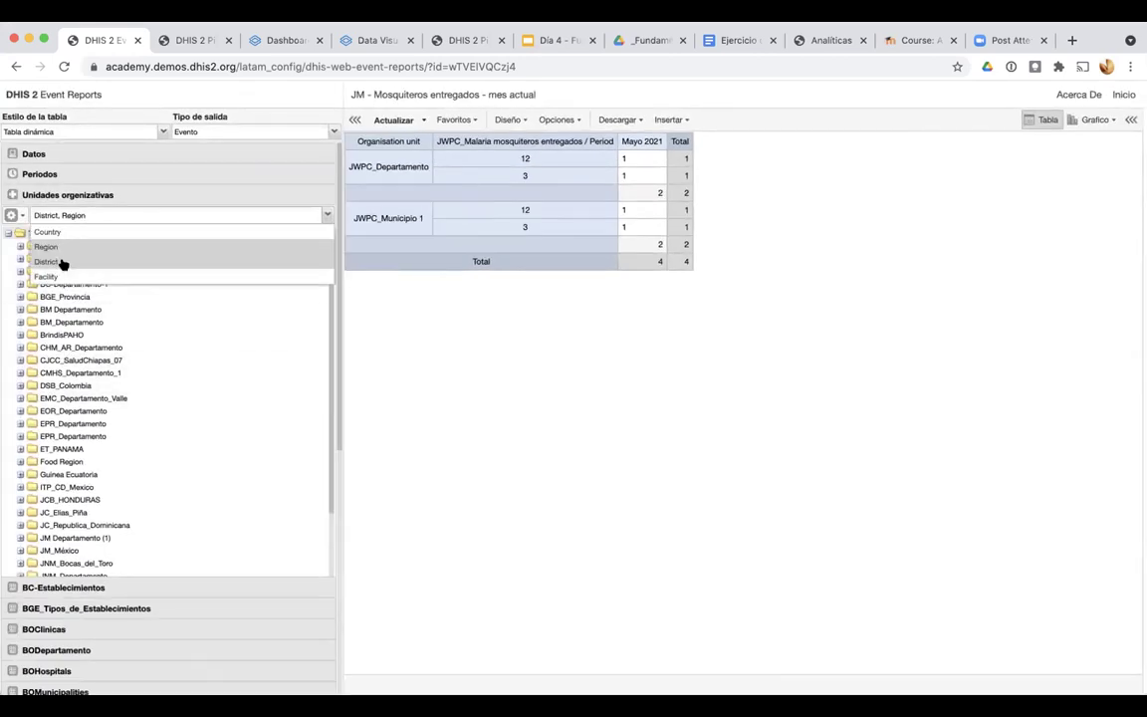
left_click(60, 261)
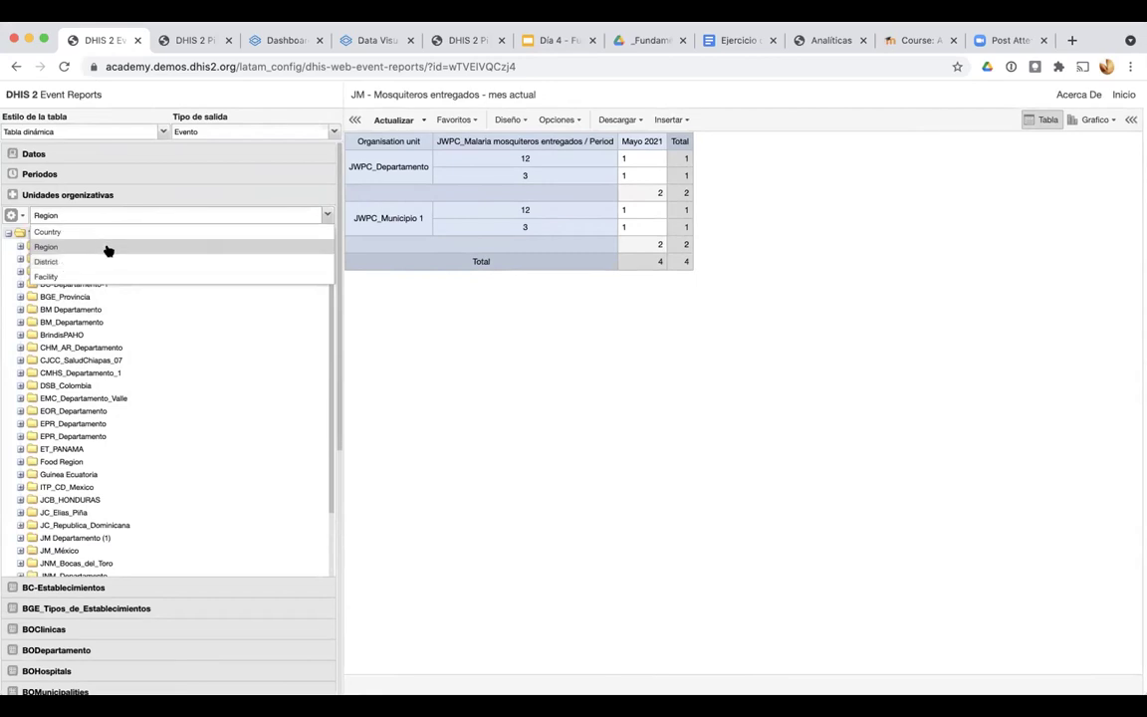
left_click(394, 119)
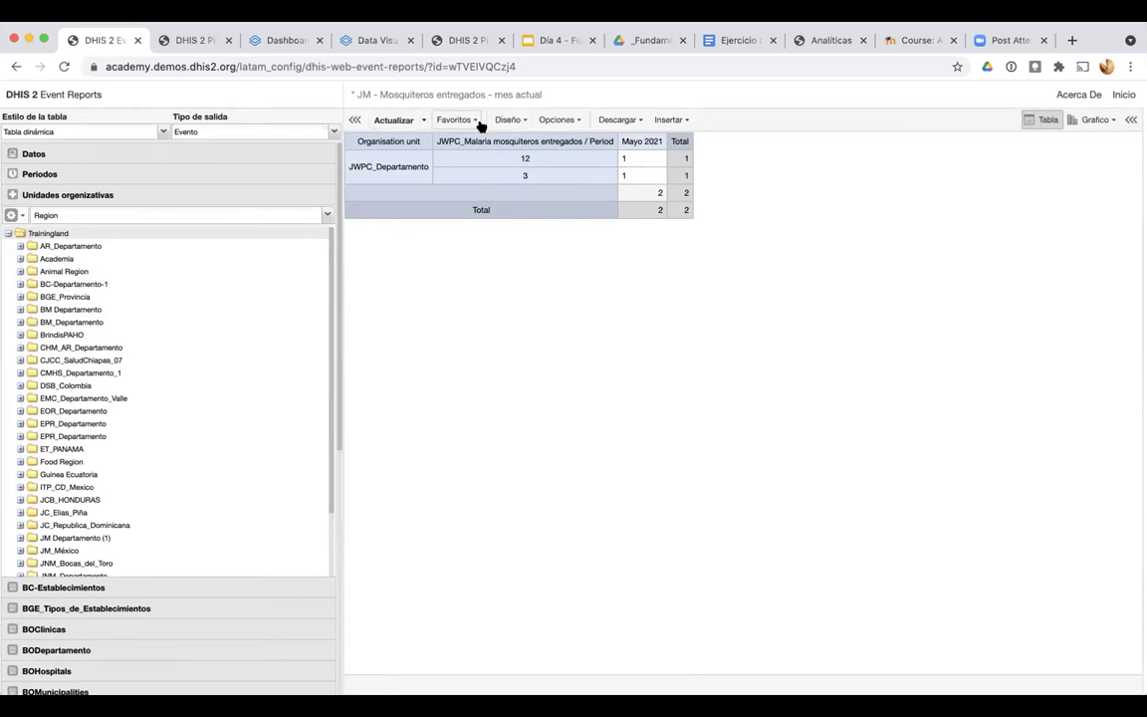
Save a copy of the Region-level report as a new favorite named "MDG - Mosquiteros entregados - mes actual"
scroll(481, 122, "up", 5)
left_click(477, 178)
scroll(502, 359, "down", 2)
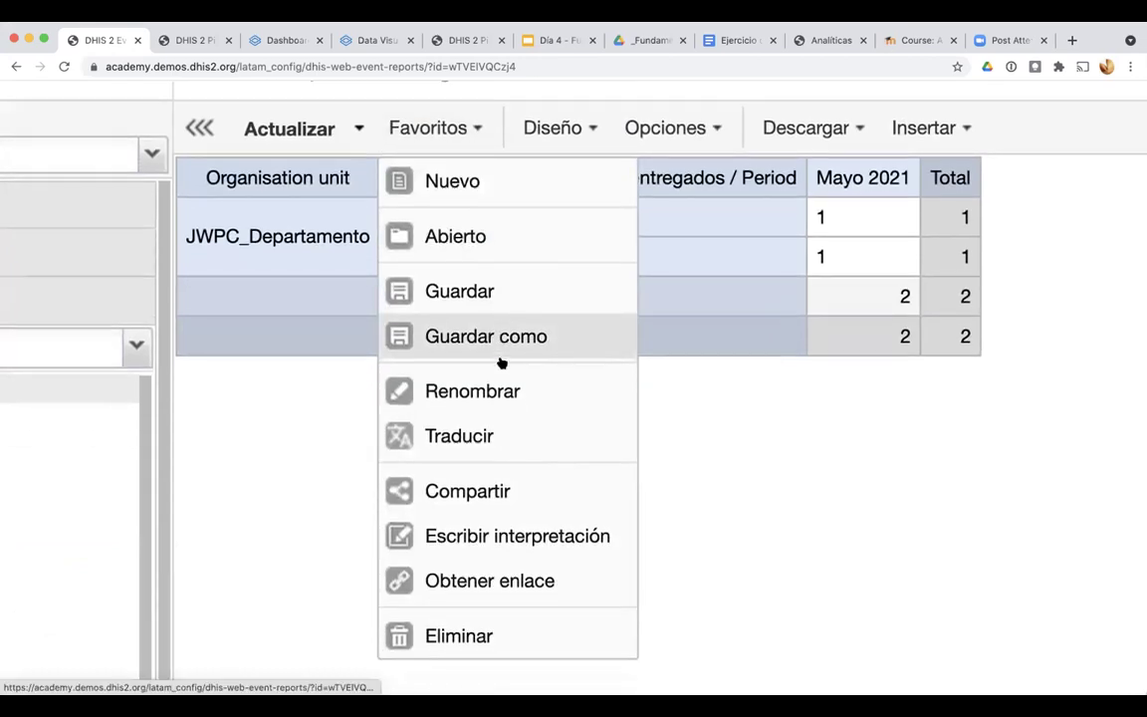
left_click(469, 314)
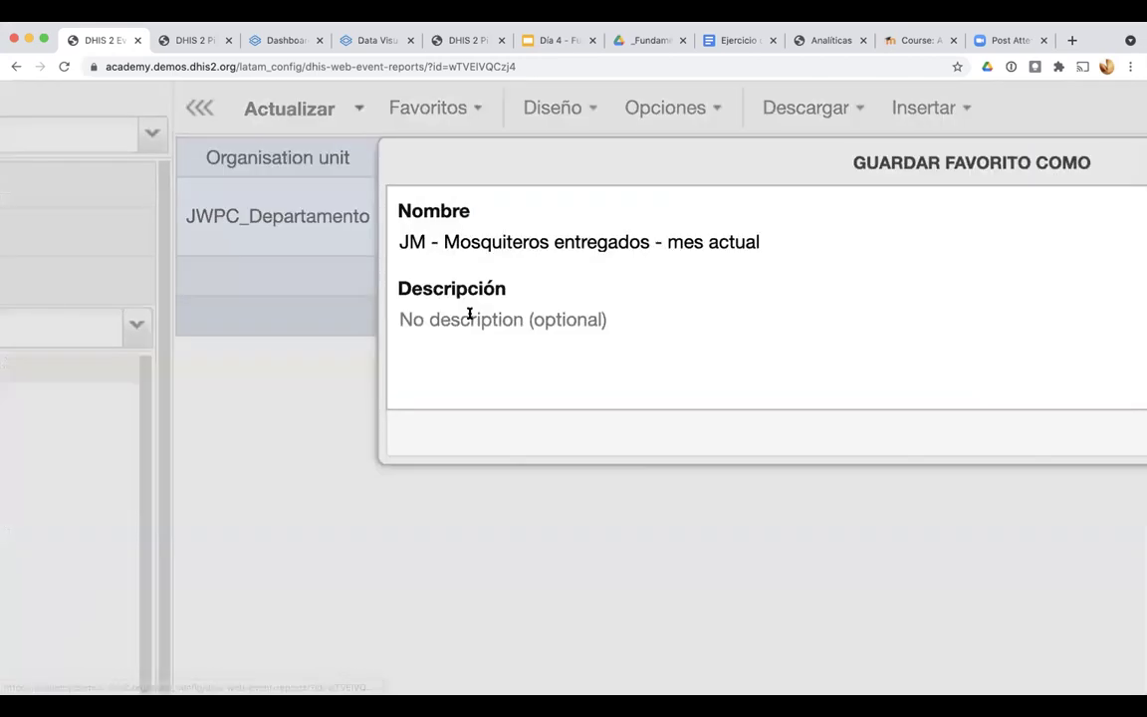
scroll(398, 329, "right", 5)
double_click(23, 241)
type("M")
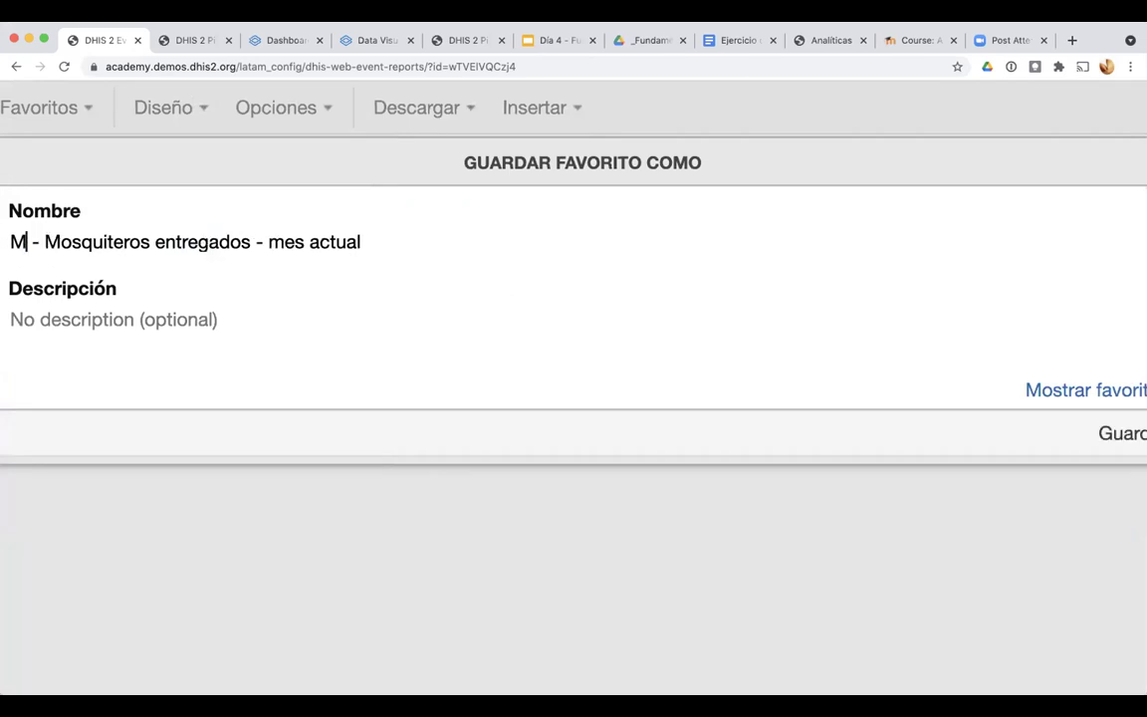
type("D")
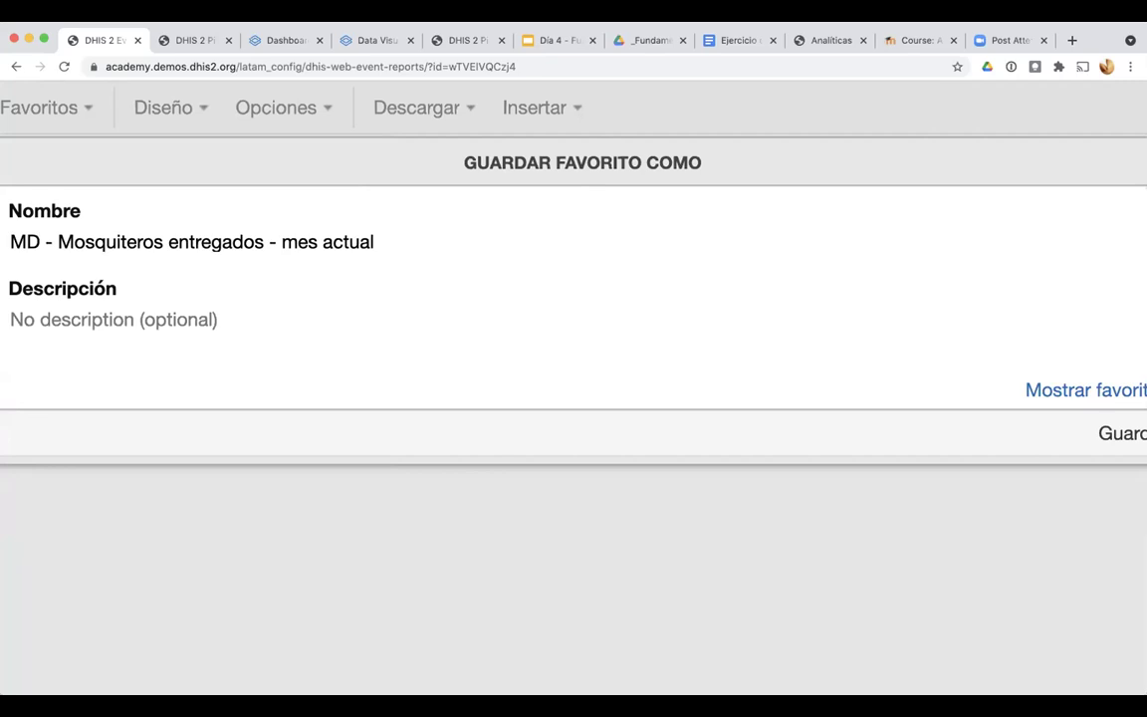
type("G")
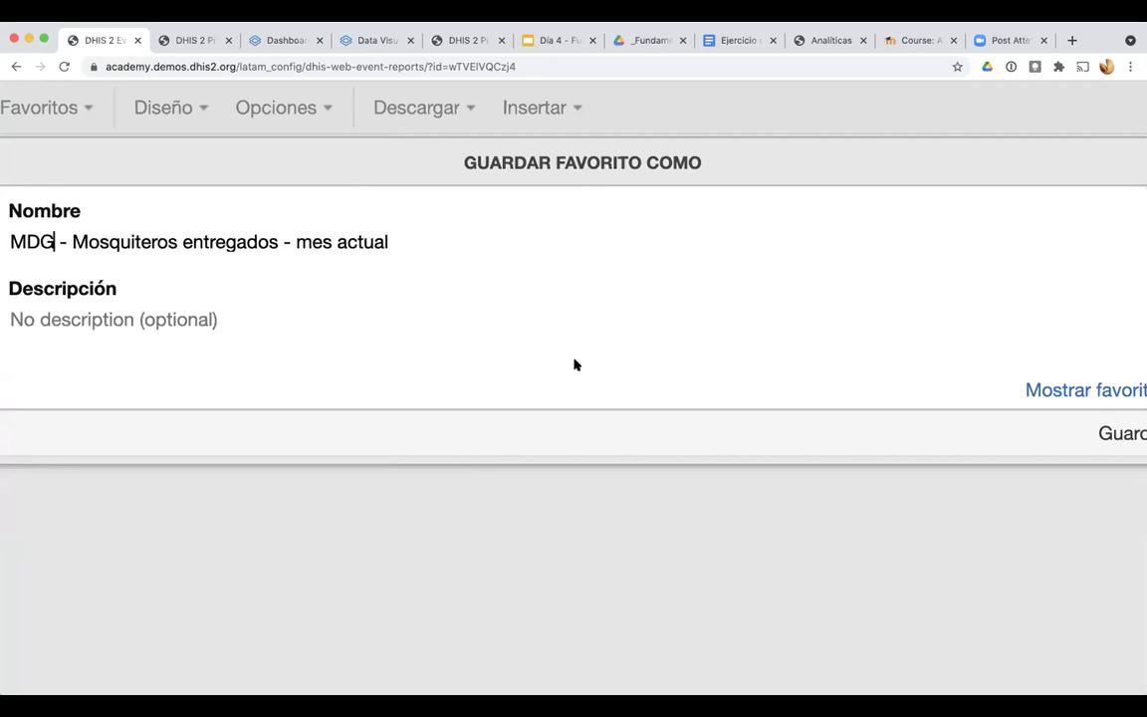
key("super+minus")
key("super+minus")
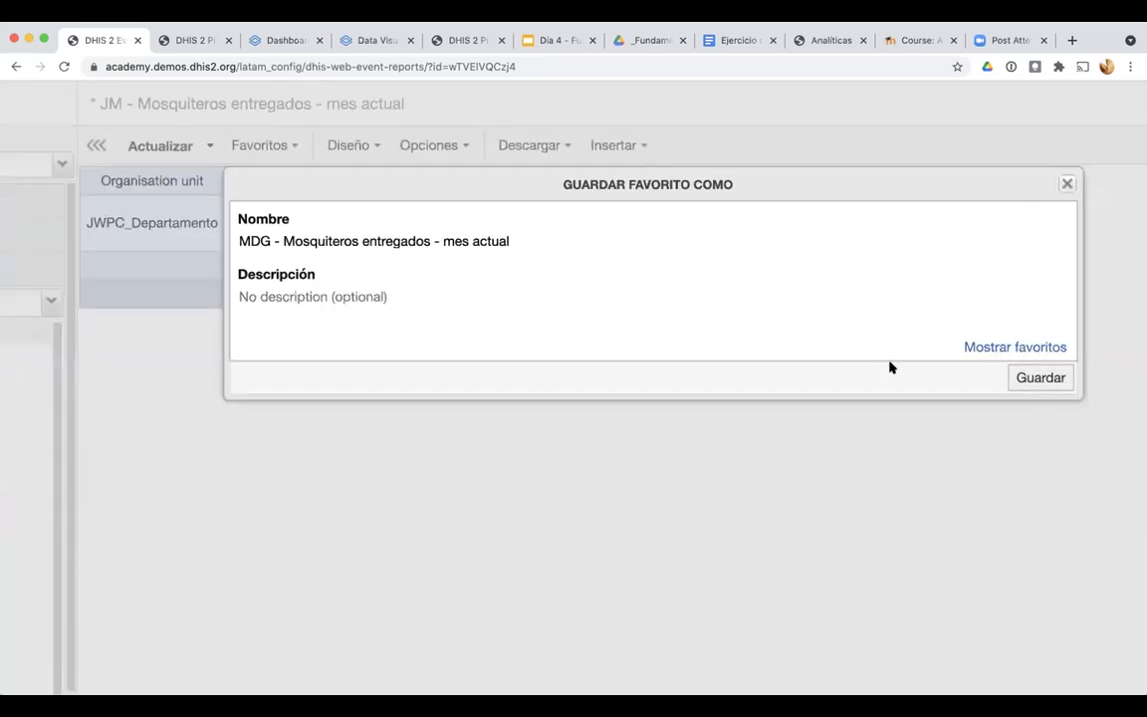
left_click(1041, 378)
Open the saved favorite "JM - Mosquiteros entregados - mes actual"
left_click(249, 146)
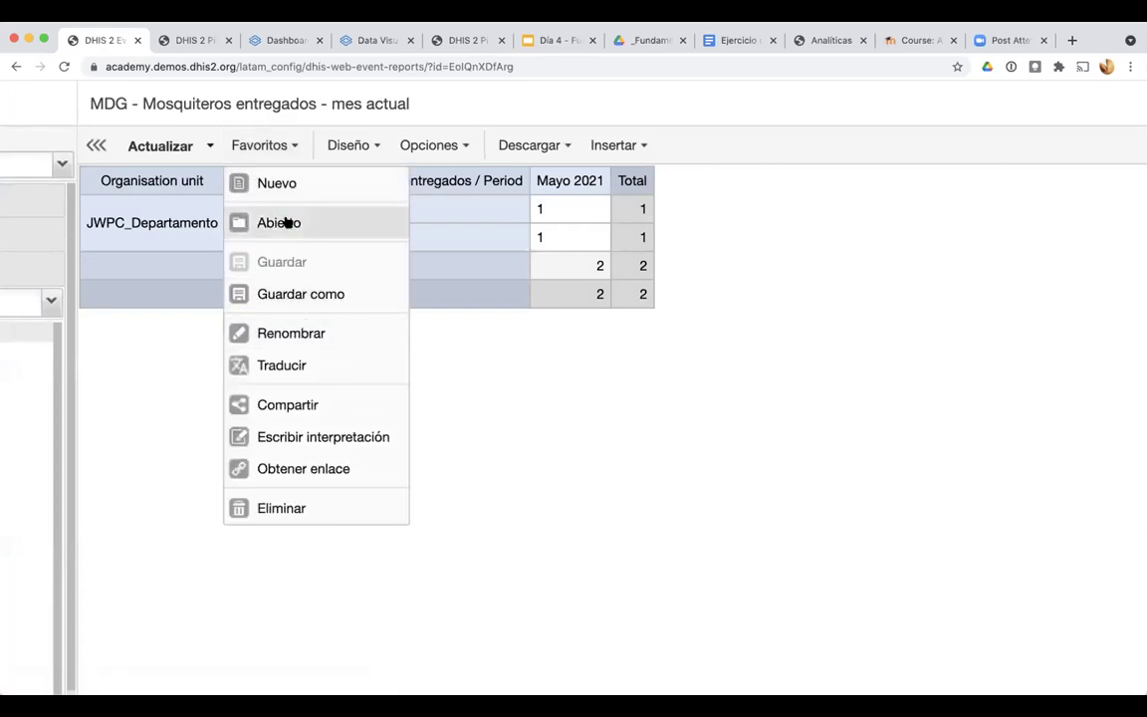
left_click(289, 223)
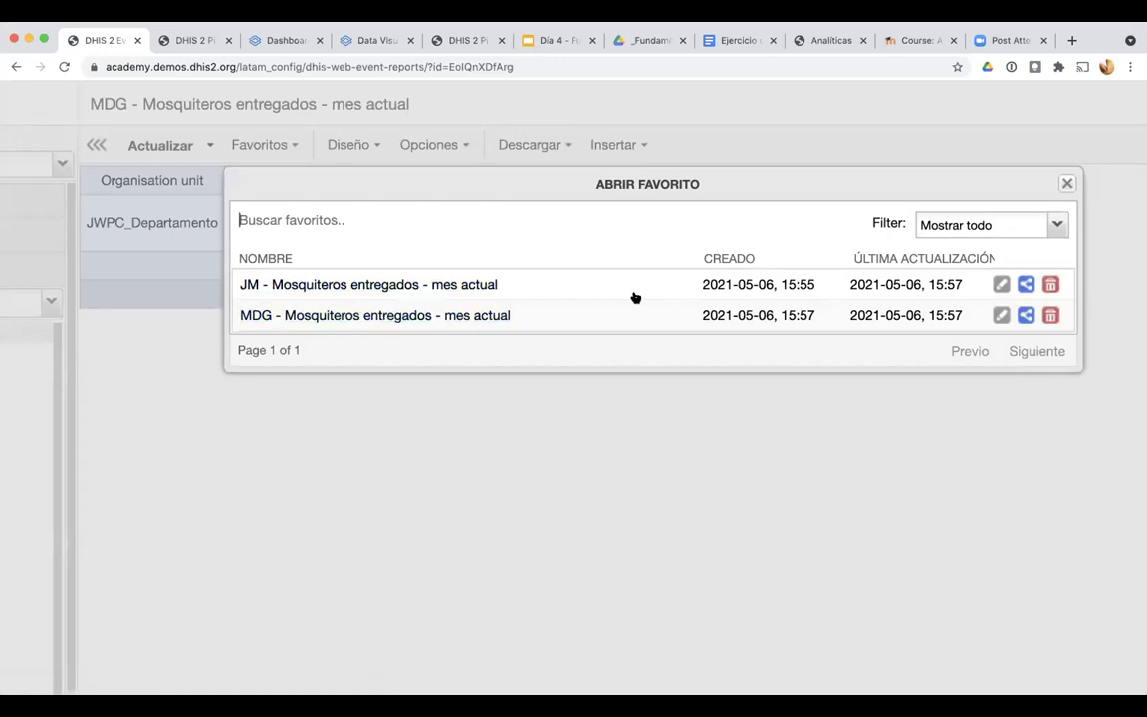
left_click(375, 286)
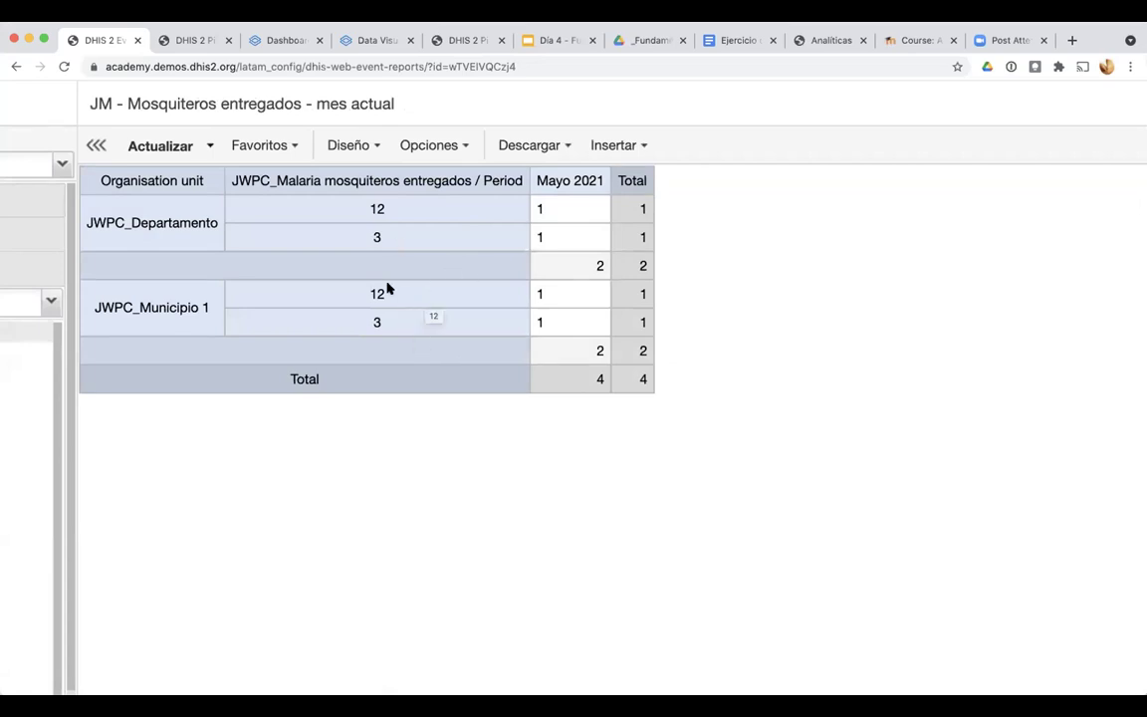
key("super+0")
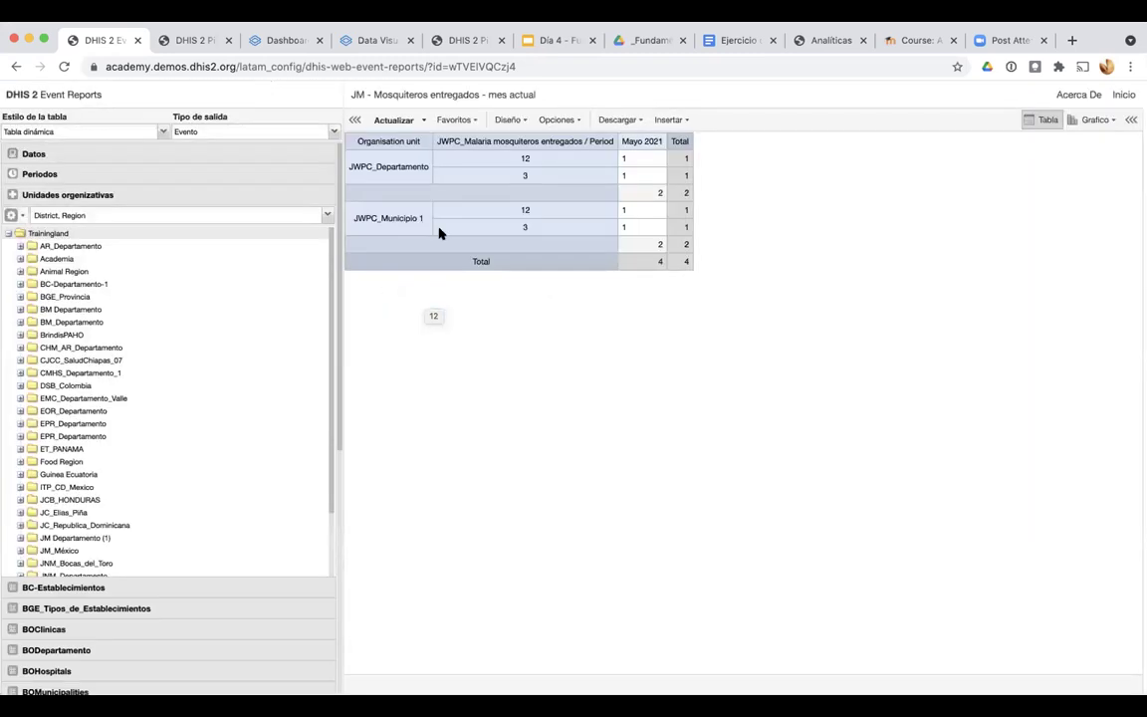
Try adding JWPC_Hospitales and JWPC_Centros de Salud from JWPC_Tipo de Establecimiento Sanitario to the report and update the table
scroll(95, 558, "down", 5)
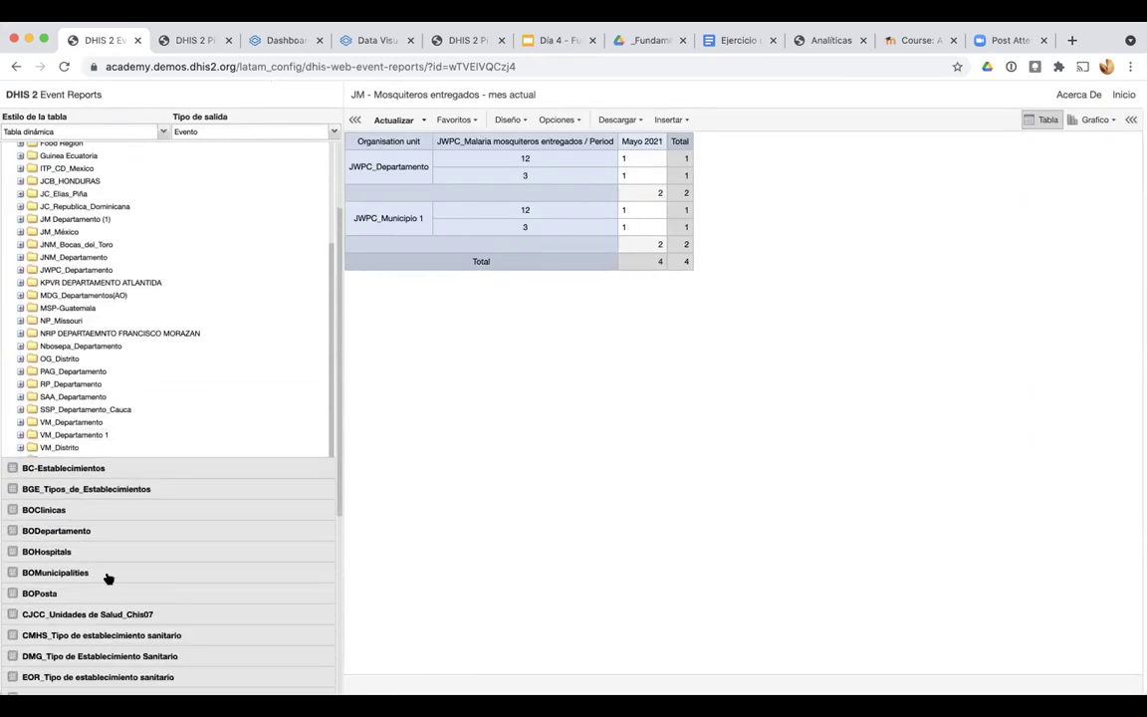
scroll(115, 540, "down", 5)
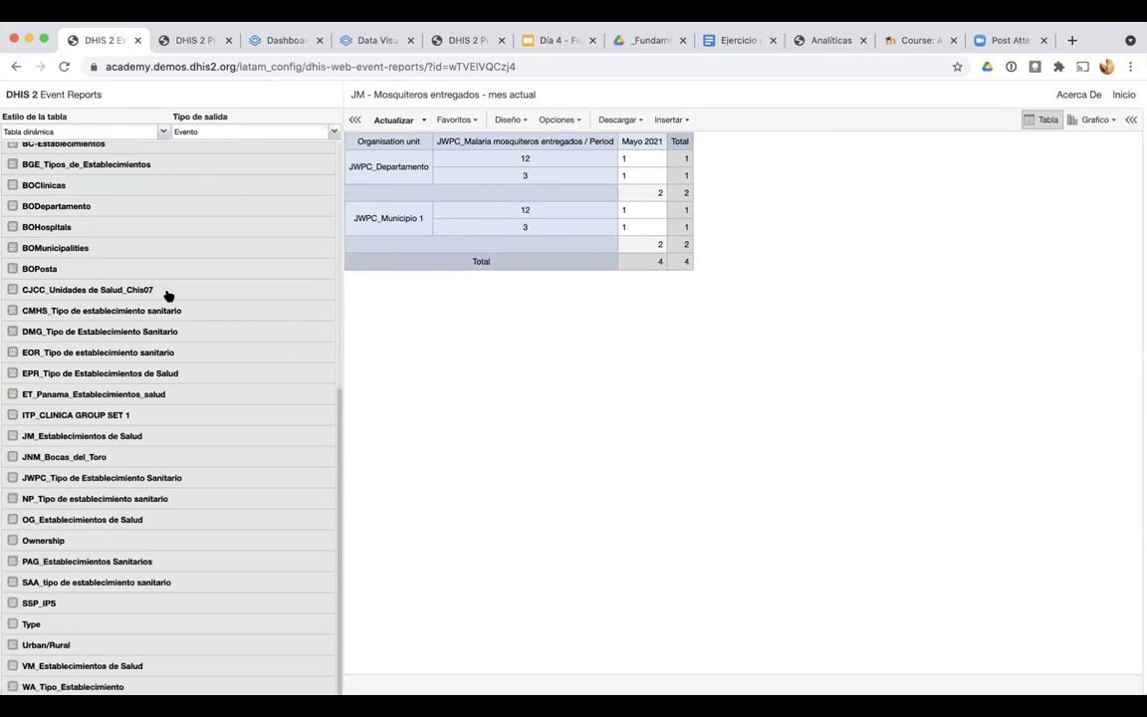
left_click(42, 479)
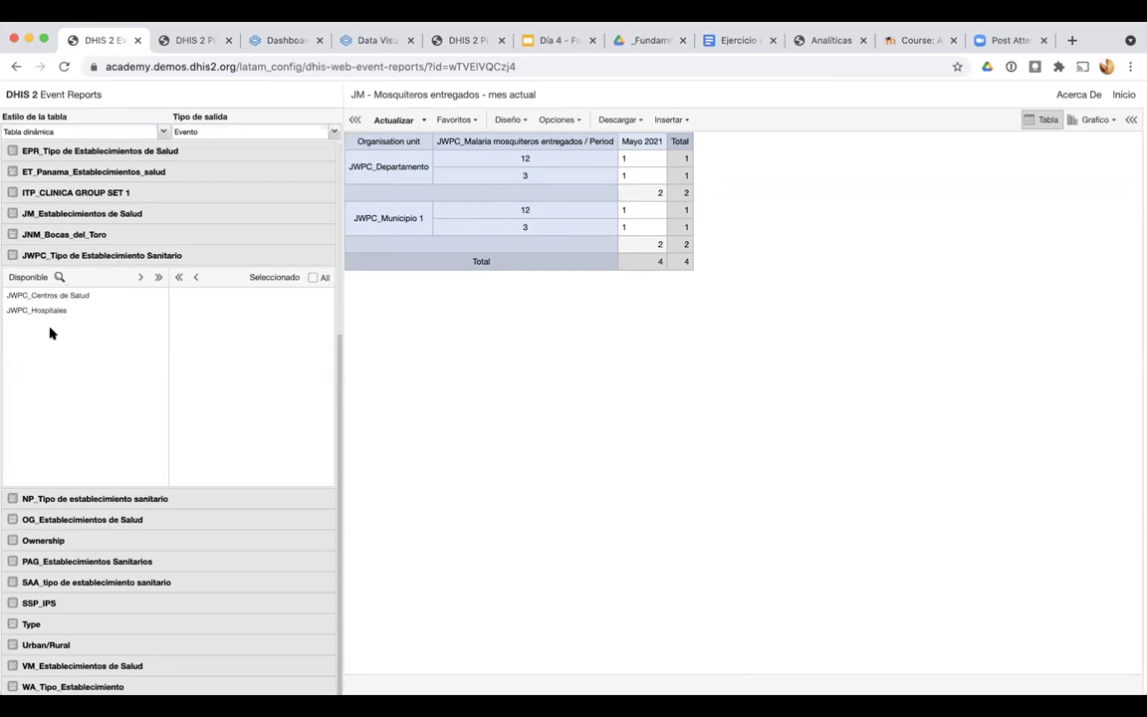
double_click(45, 310)
double_click(67, 297)
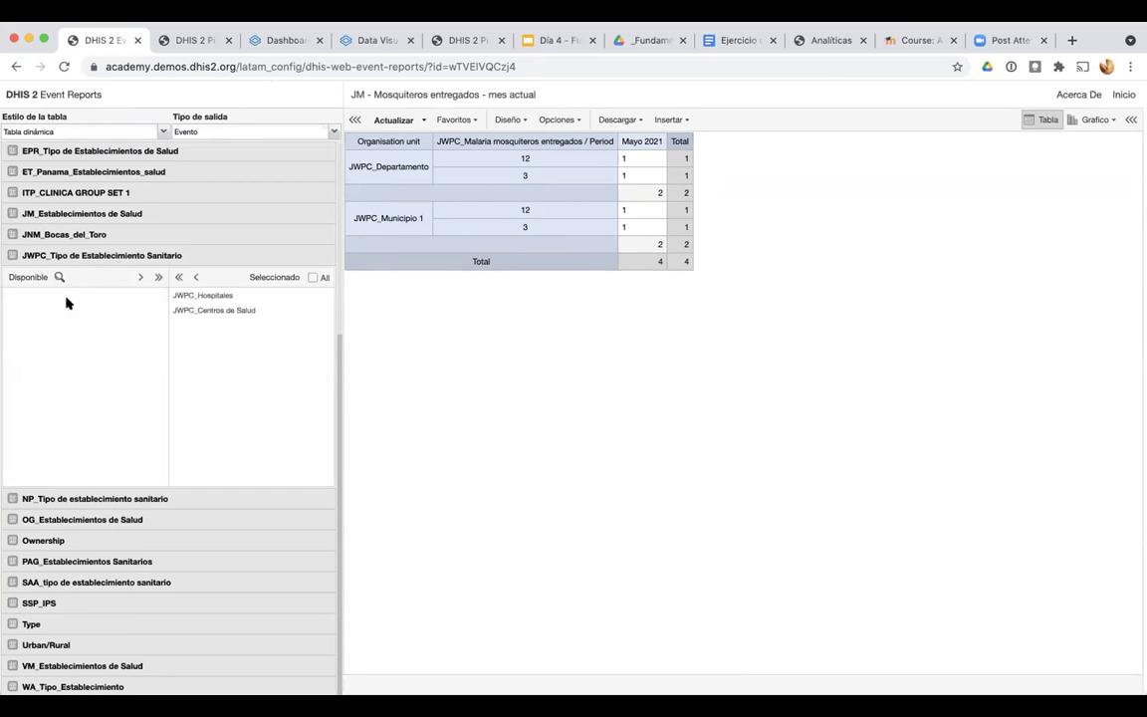
left_click(383, 119)
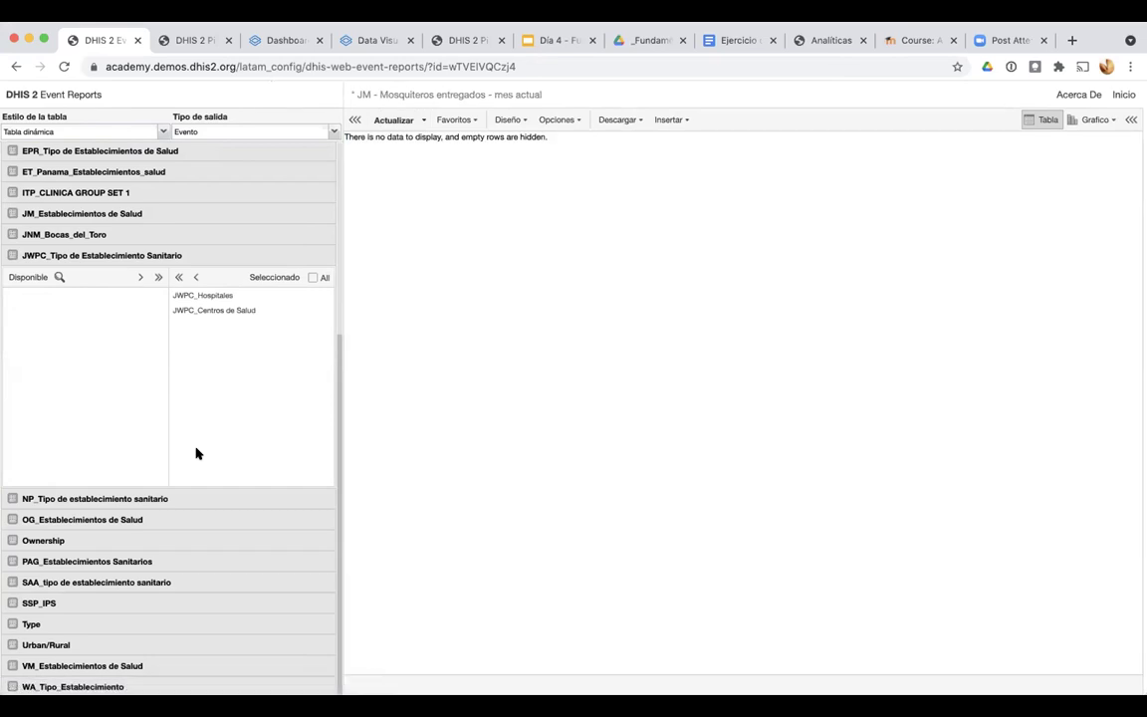
Remove JWPC_Centros de Salud and JWPC_Hospitales from the selected facility types and update the table
double_click(207, 312)
left_click(384, 120)
double_click(221, 297)
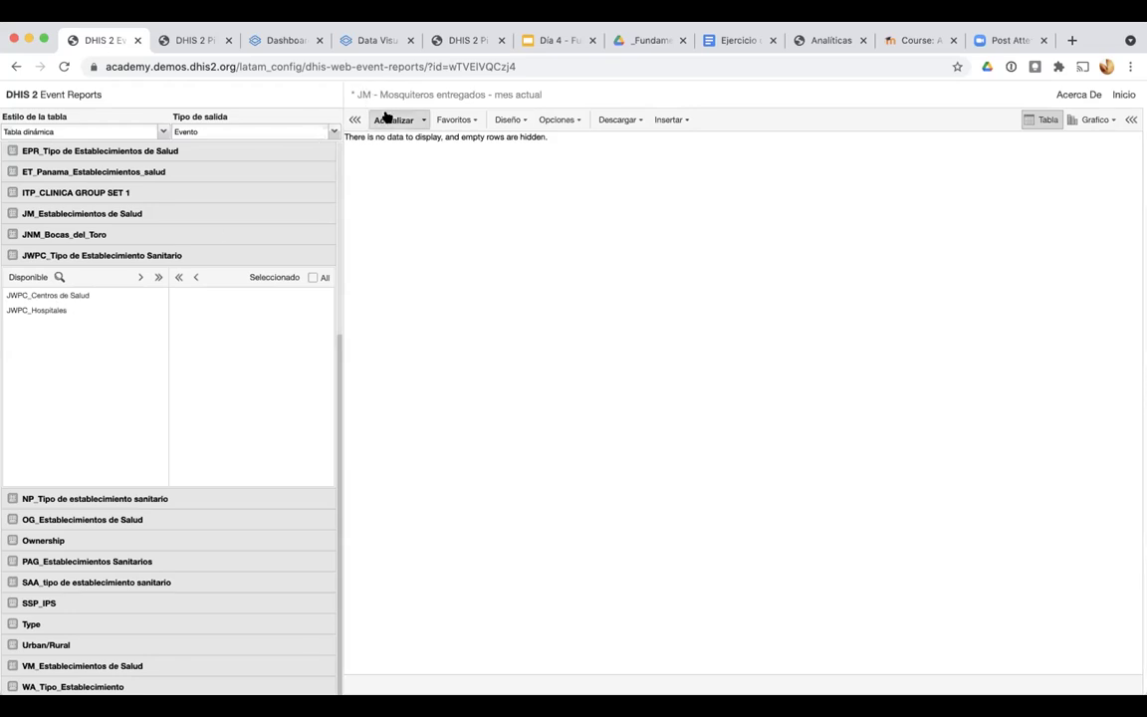
left_click(385, 119)
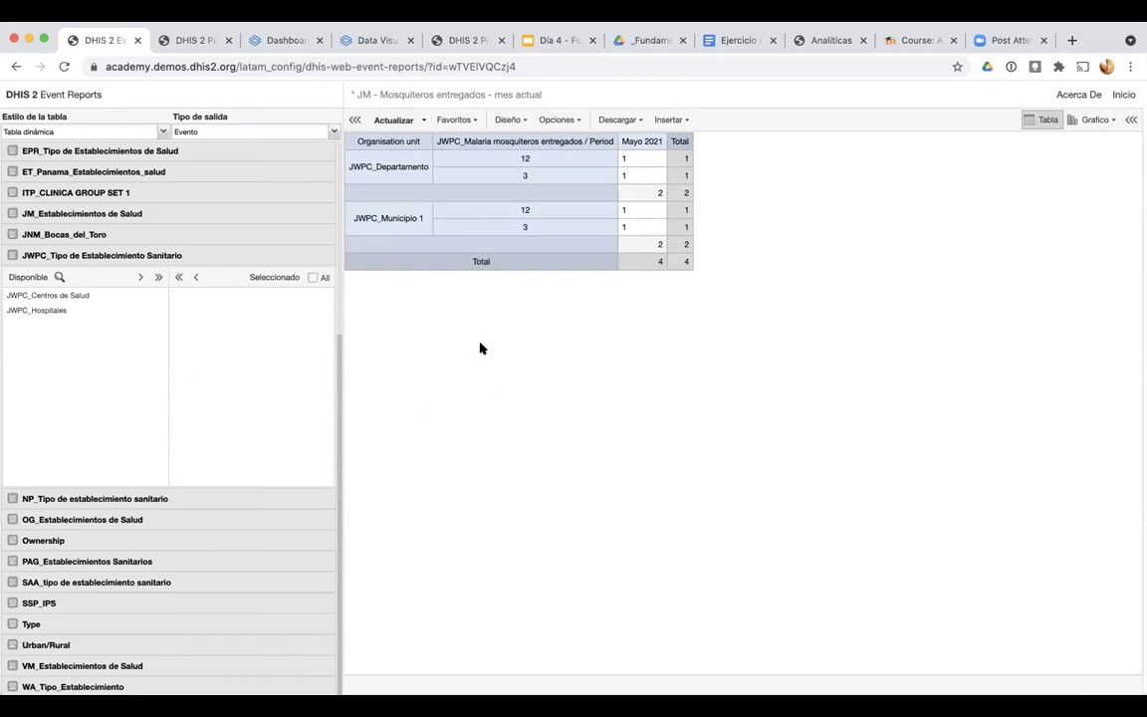
Change the report's table style to Line list, show its data settings, and update the table
scroll(235, 327, "up", 1)
scroll(170, 198, "up", 5)
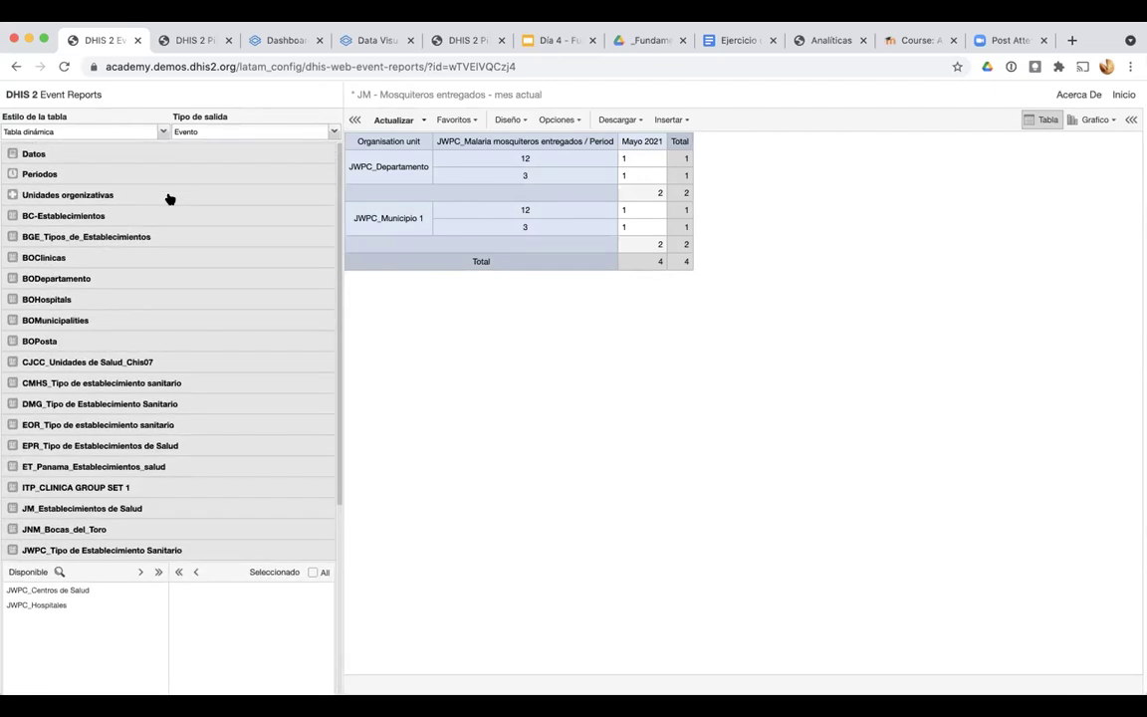
left_click(62, 130)
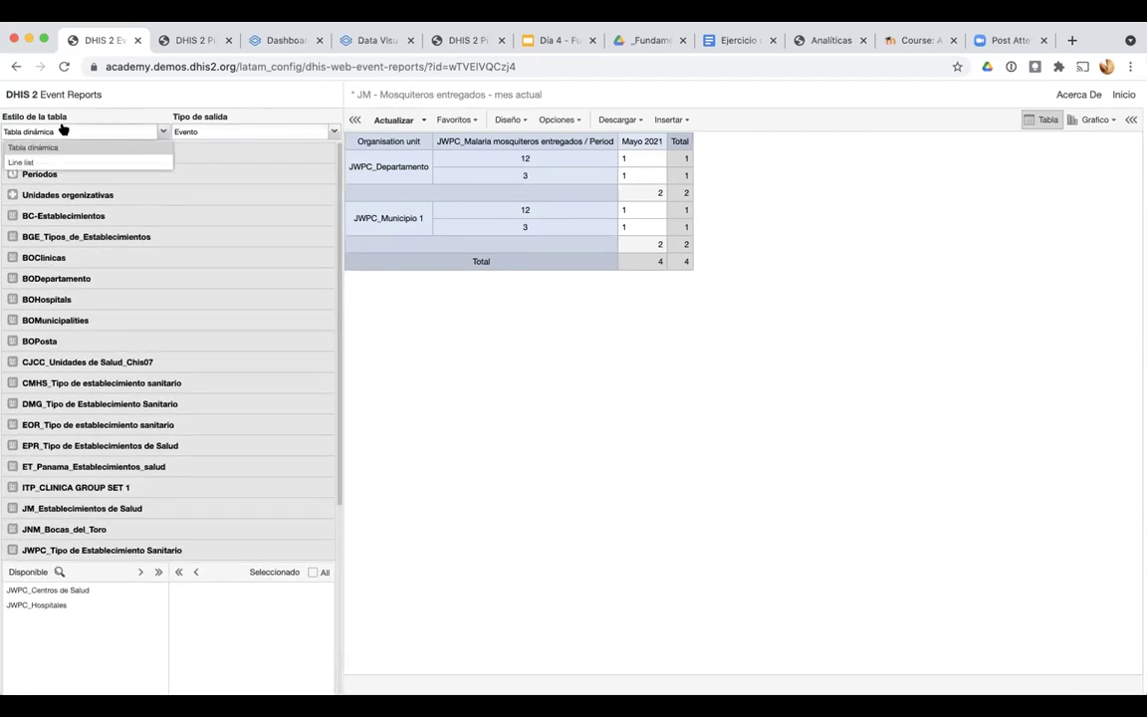
left_click(33, 161)
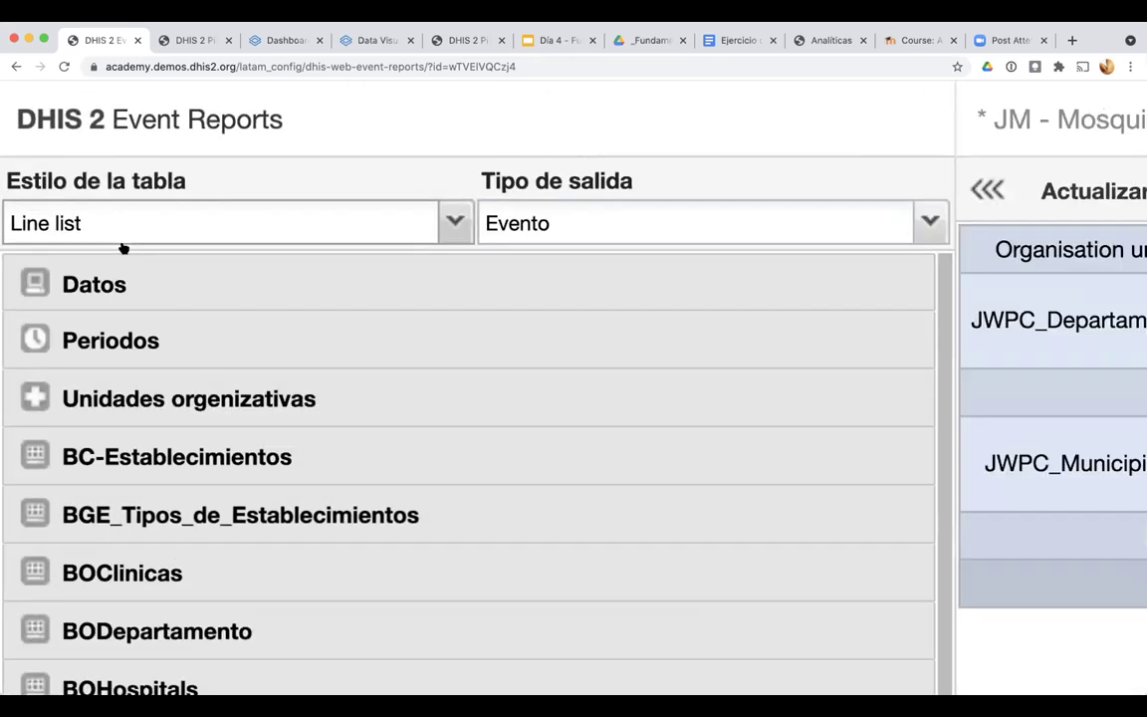
left_click(165, 297)
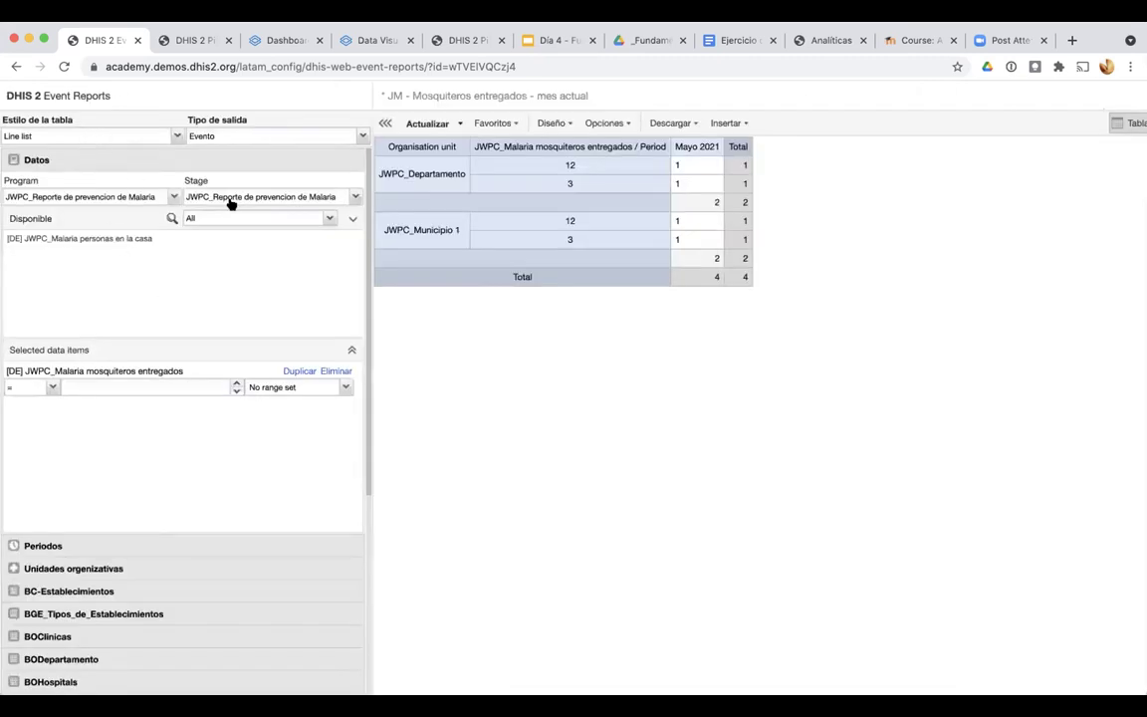
left_click(428, 121)
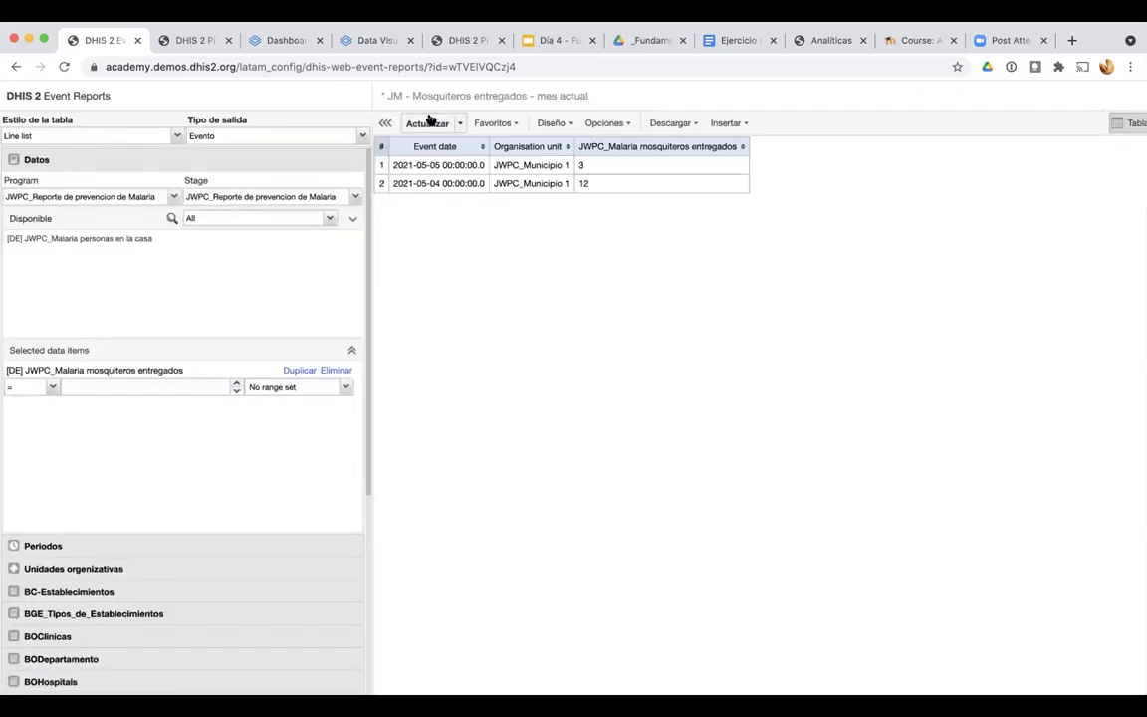
Add the data element JWPC_Malaria personas en la casa to the selected data items and update the line list
scroll(405, 173, "up", 5)
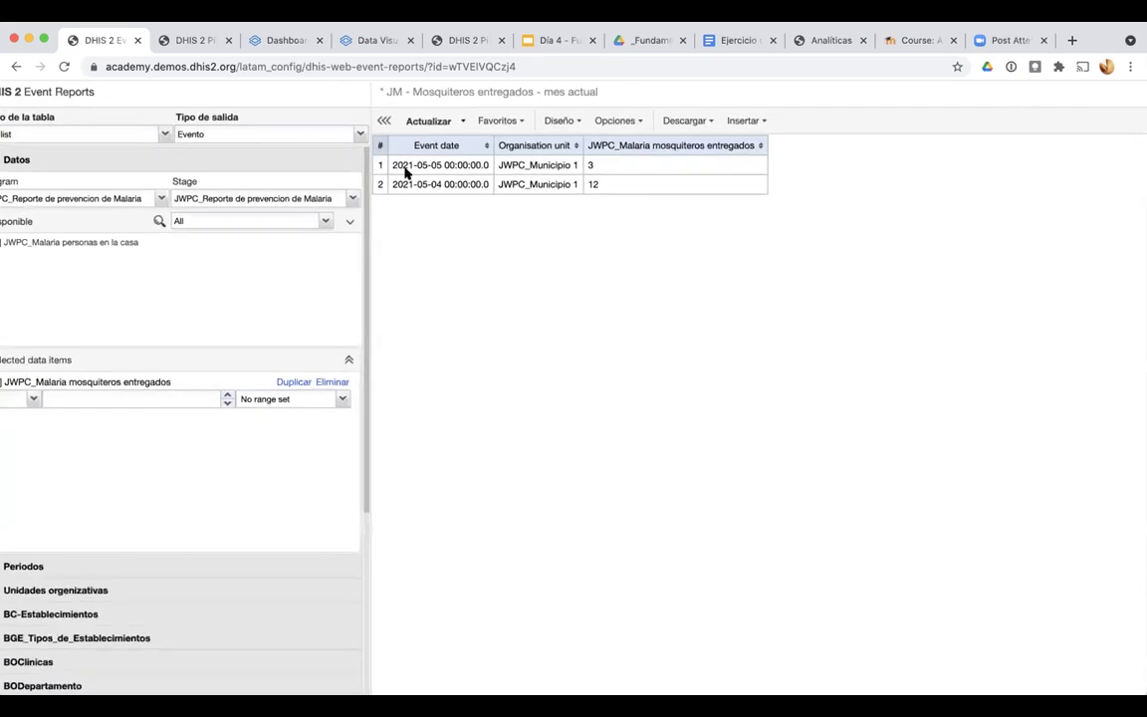
scroll(725, 243, "up", 1)
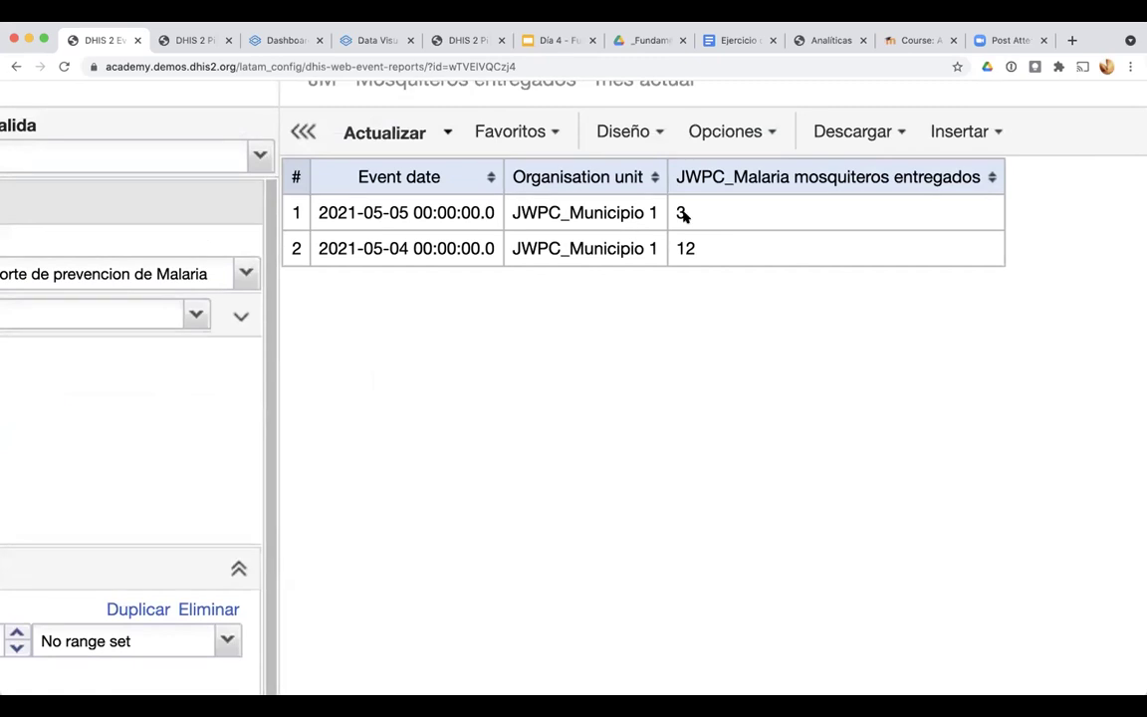
scroll(679, 215, "down", 2)
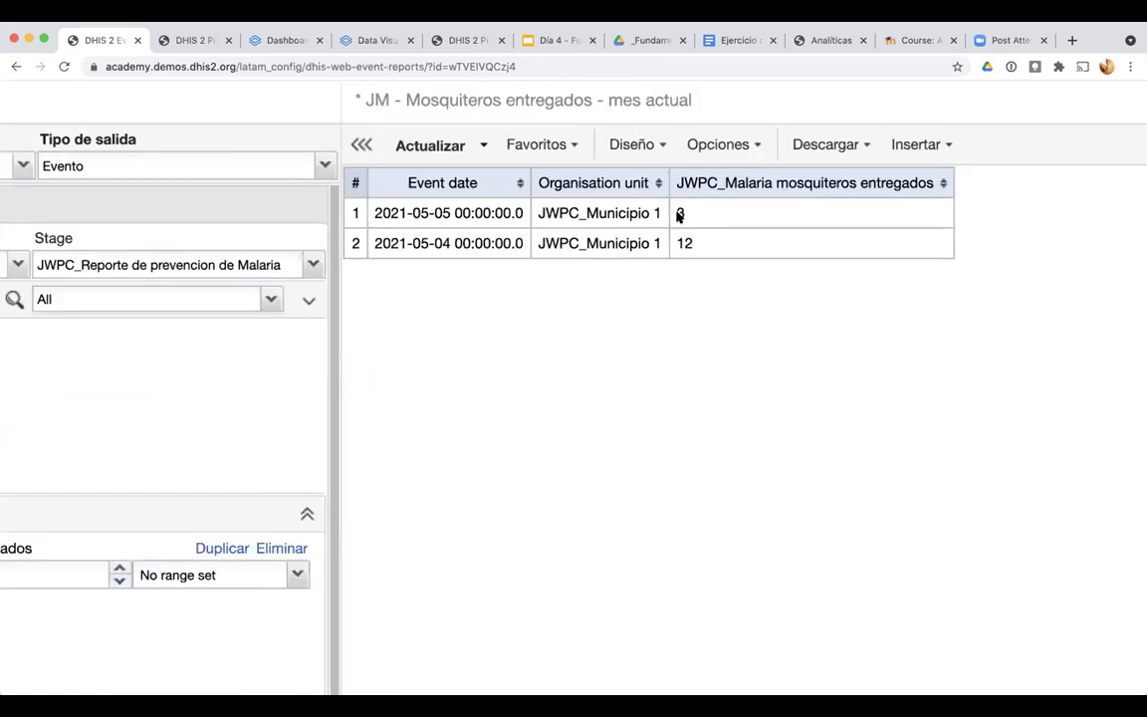
scroll(679, 215, "down", 3)
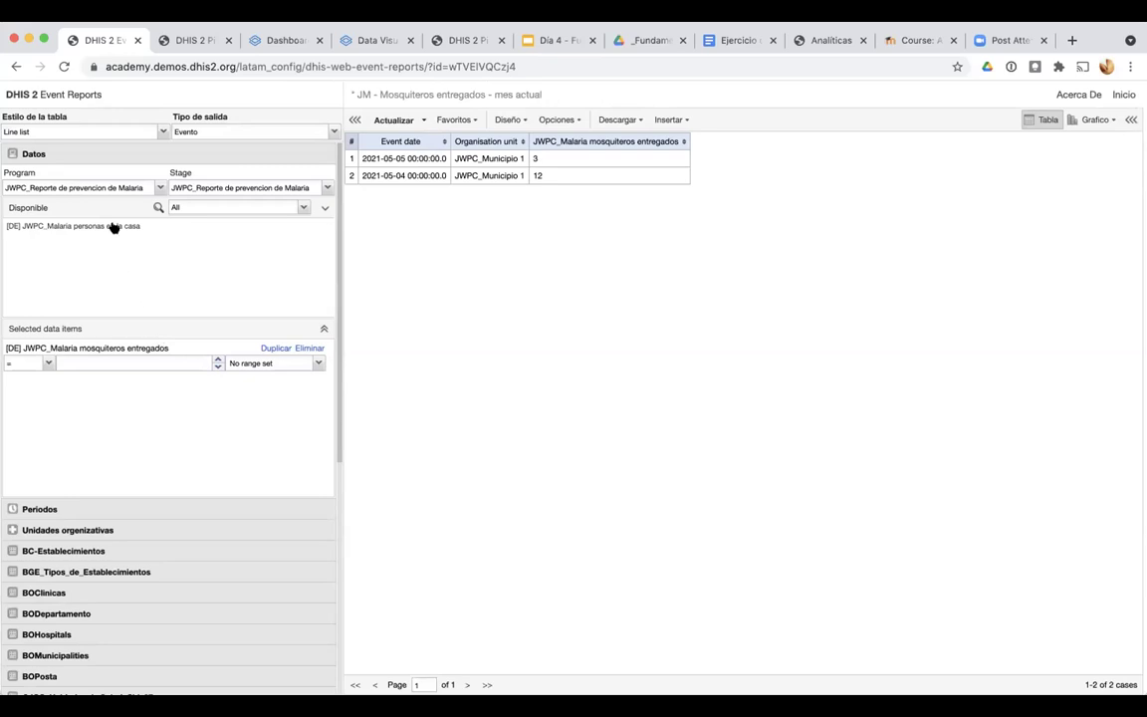
left_click_drag(113, 227, 184, 364)
left_click(391, 116)
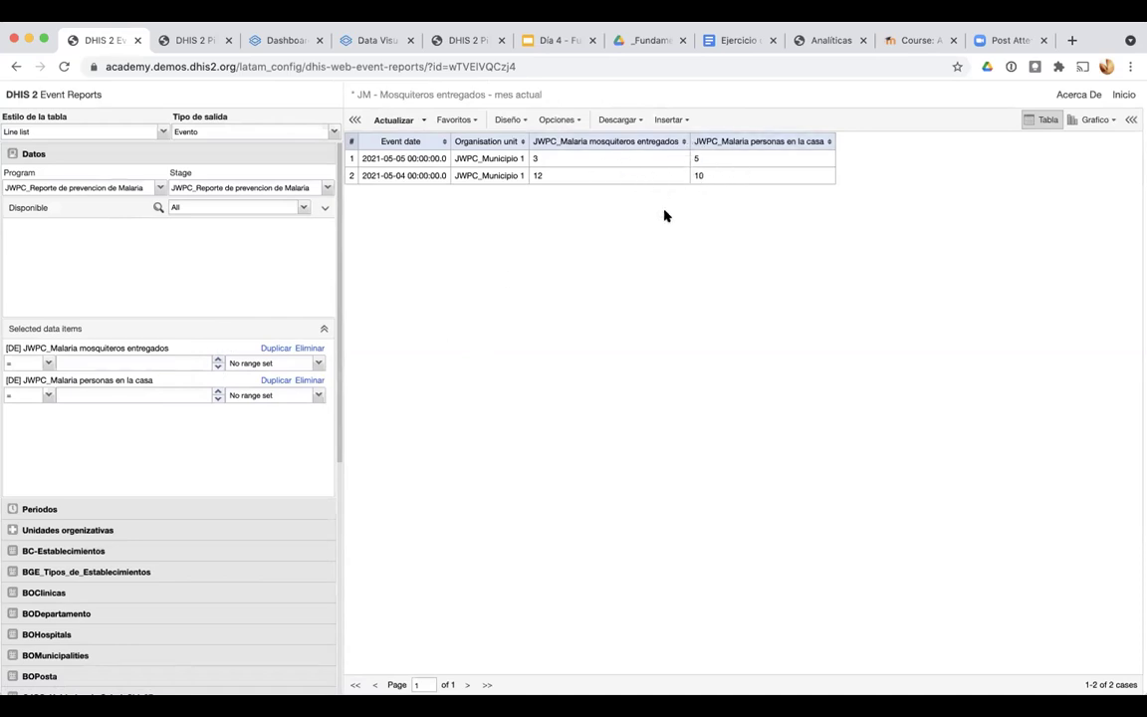
Examine the malaria line list and its download formats, including the raw data source and Avanzado options
scroll(665, 216, "up", 5)
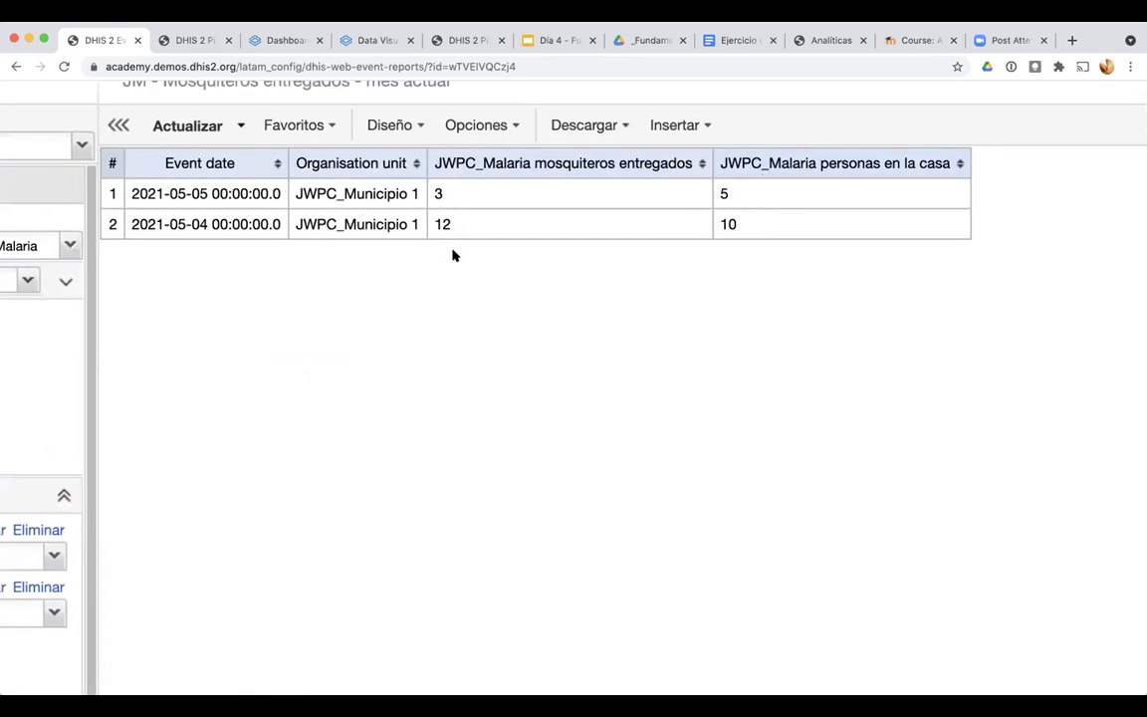
scroll(451, 256, "down", 5)
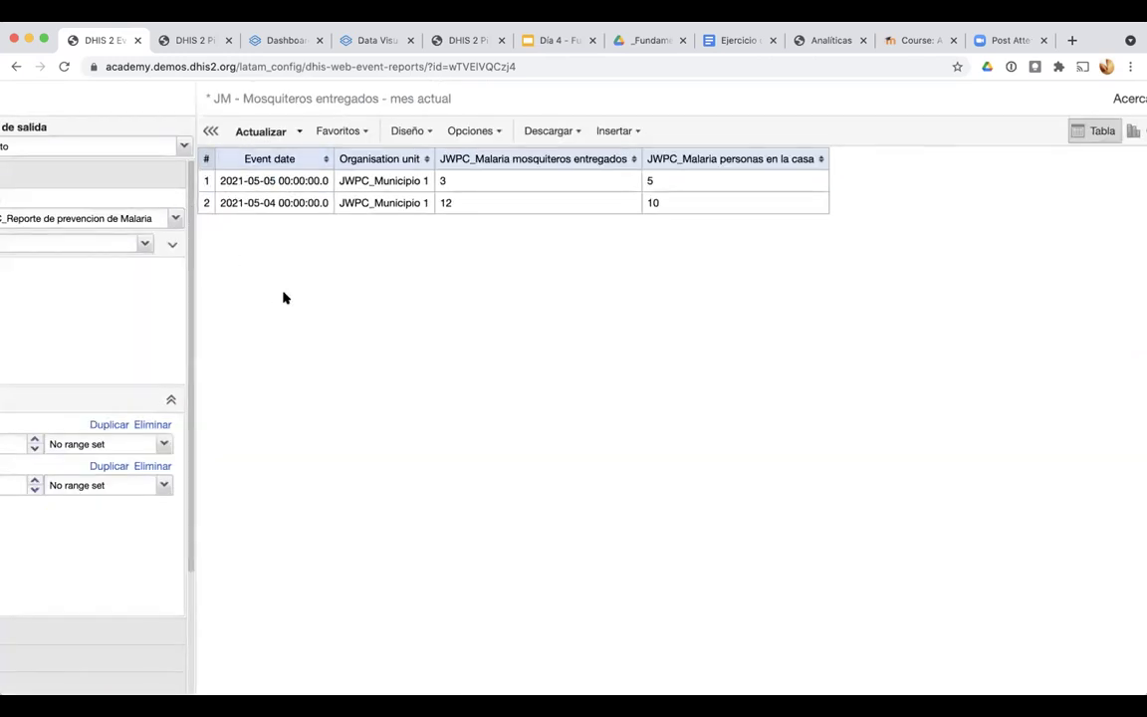
scroll(283, 298, "down", 3)
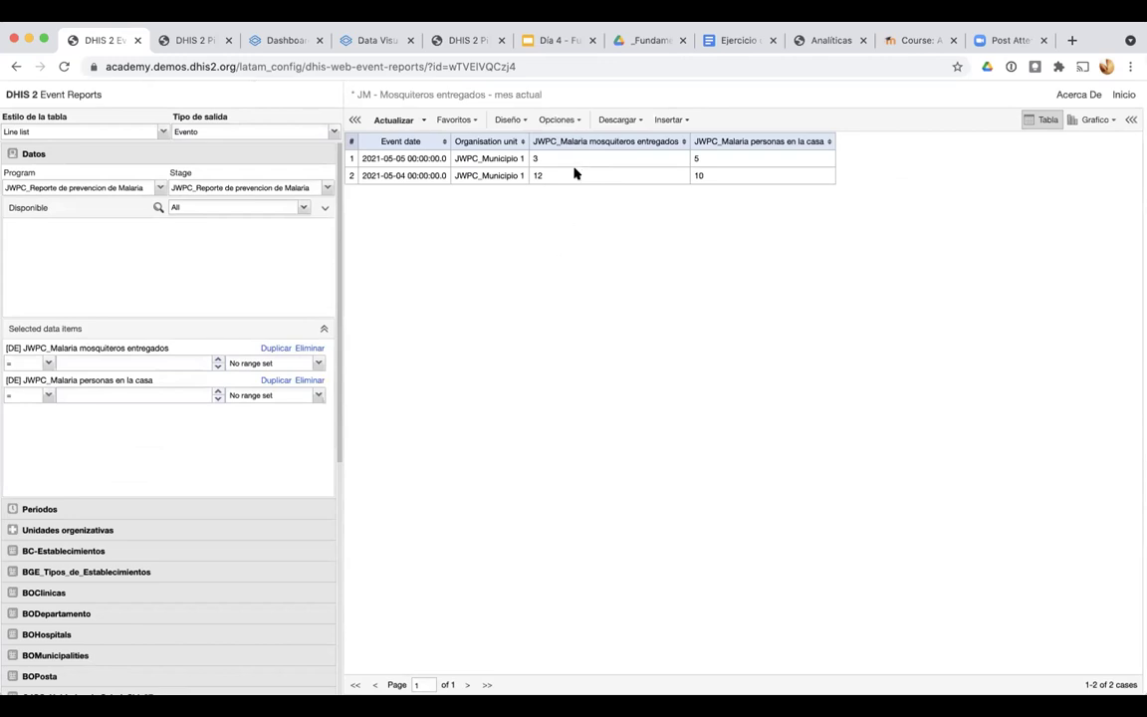
scroll(588, 124, "up", 5)
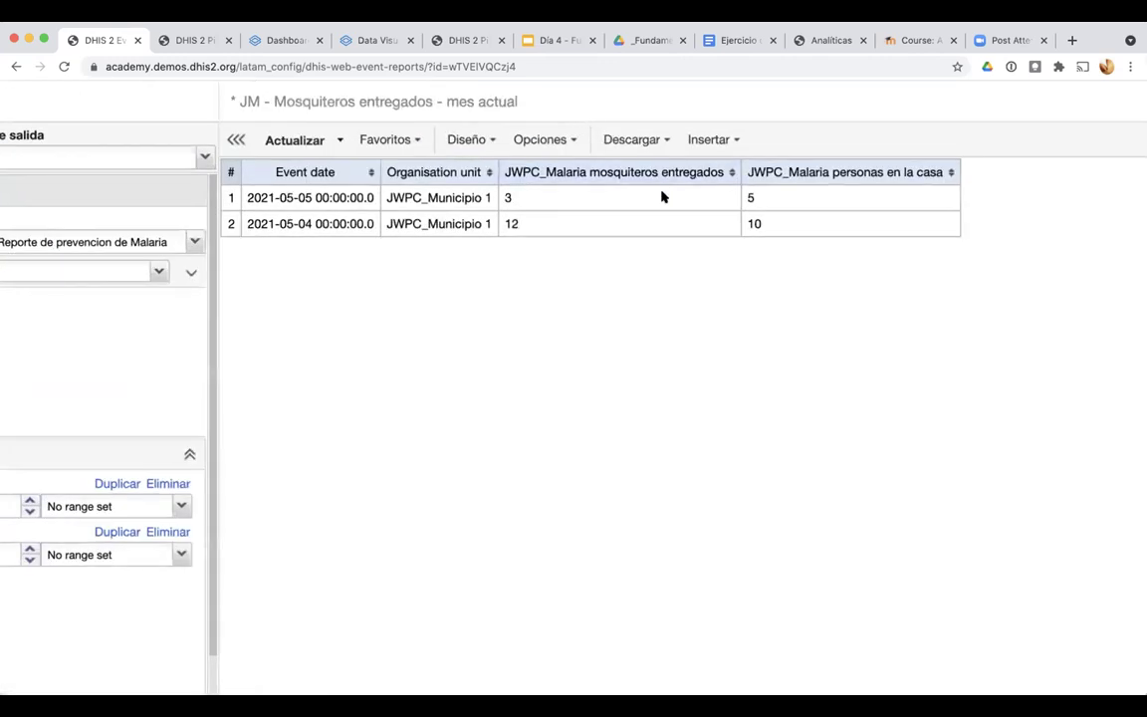
left_click(662, 141)
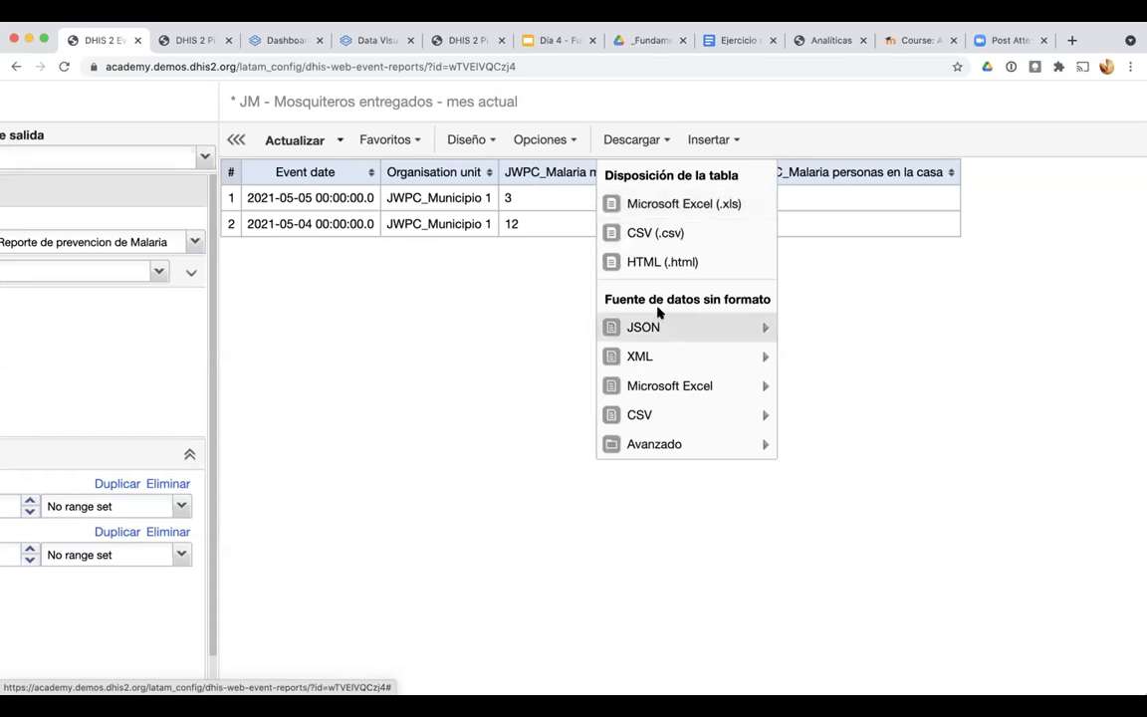
mouse_move(674, 328)
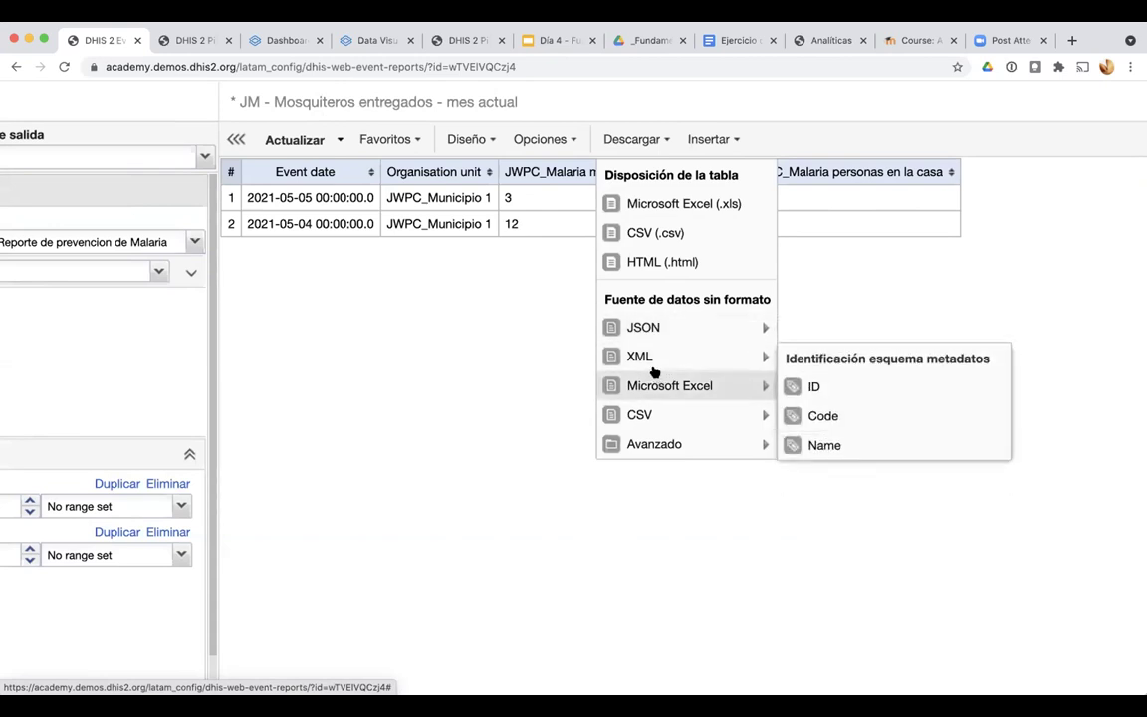
mouse_move(637, 414)
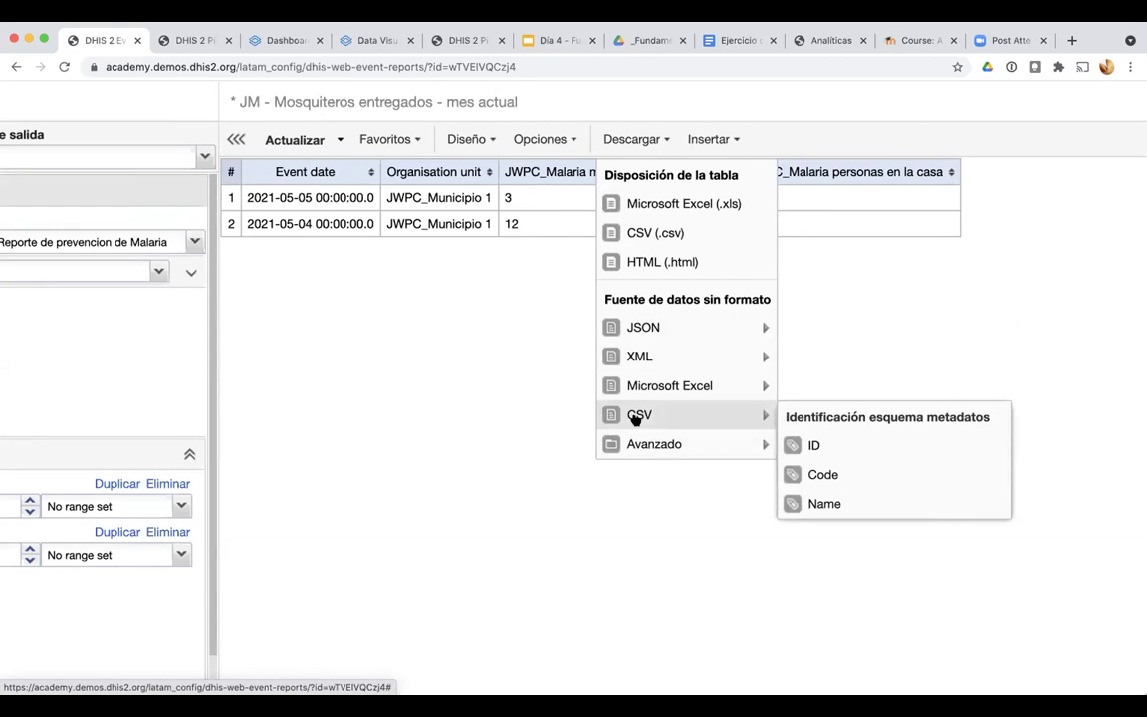
mouse_move(685, 396)
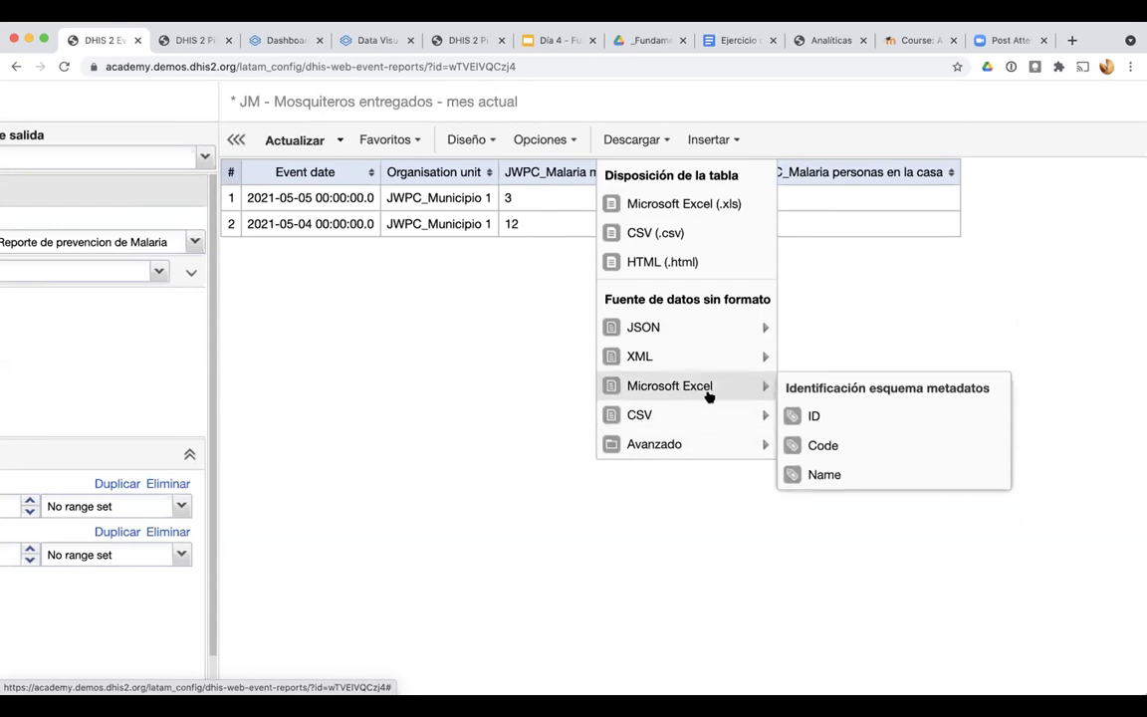
mouse_move(693, 421)
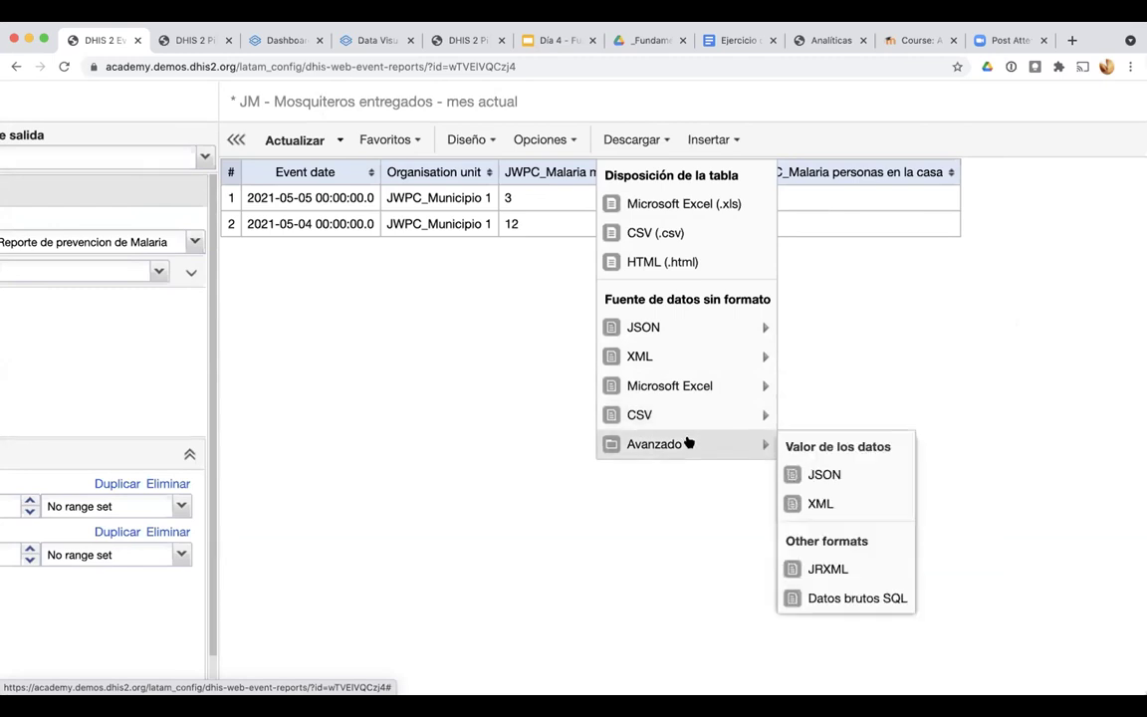
mouse_move(727, 450)
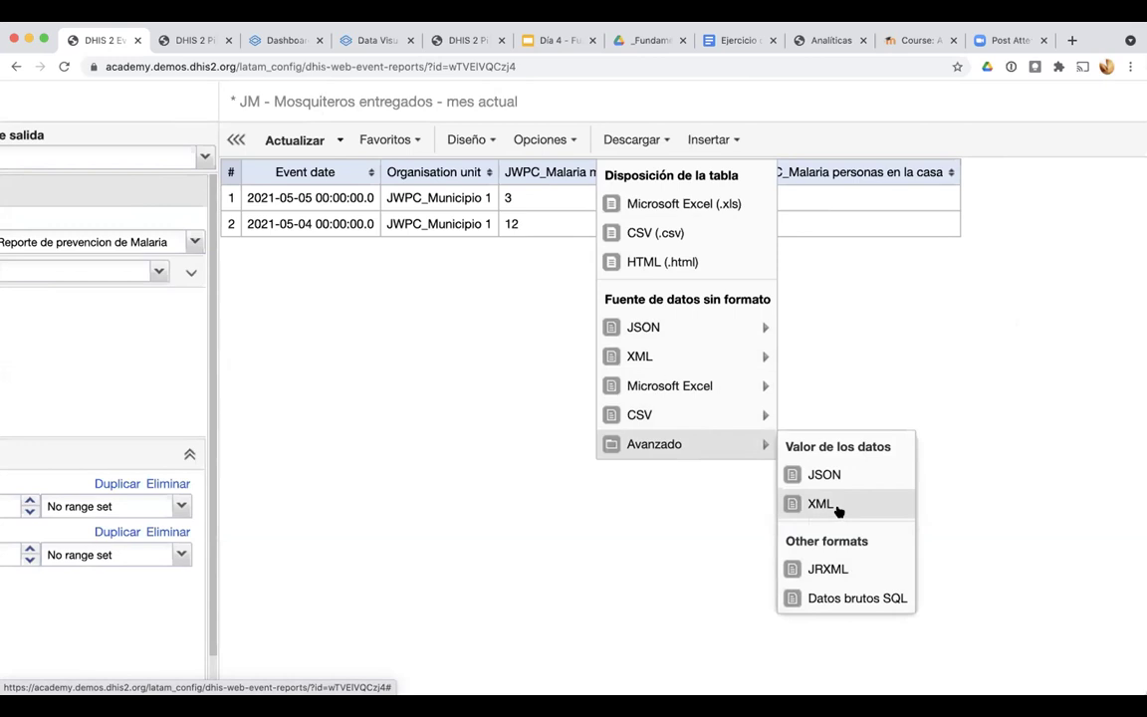
Download the line list in its table layout as a Microsoft Excel (.xls) file and dismiss the download notice
left_click(668, 205)
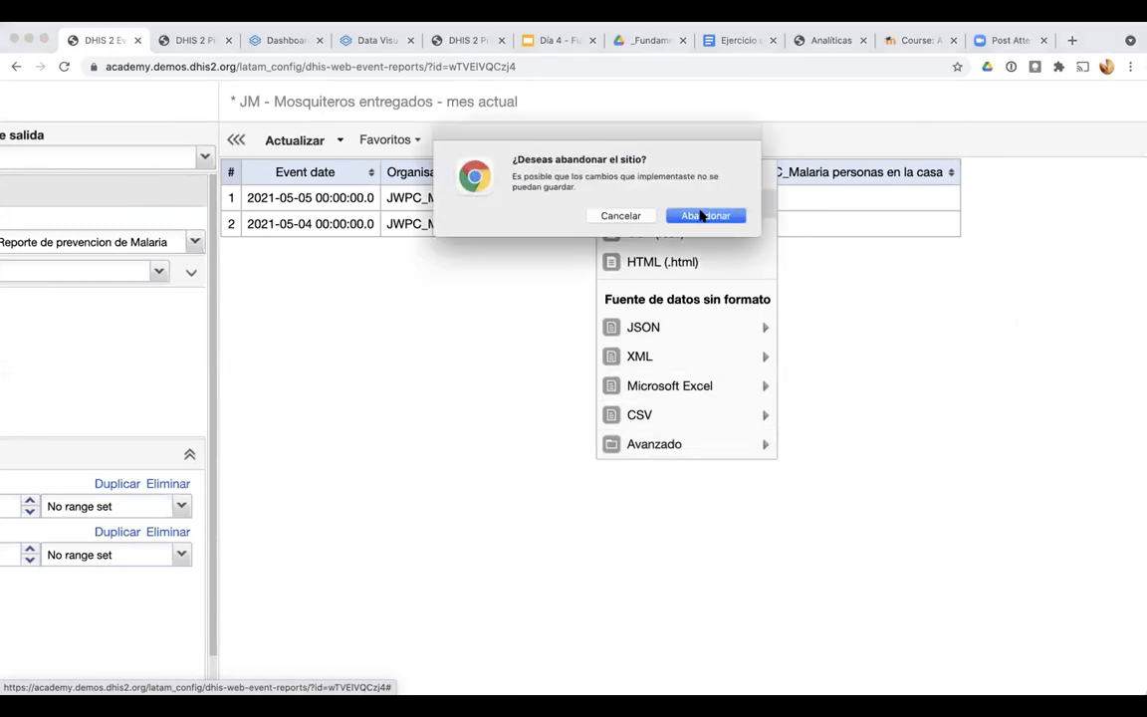
left_click(622, 216)
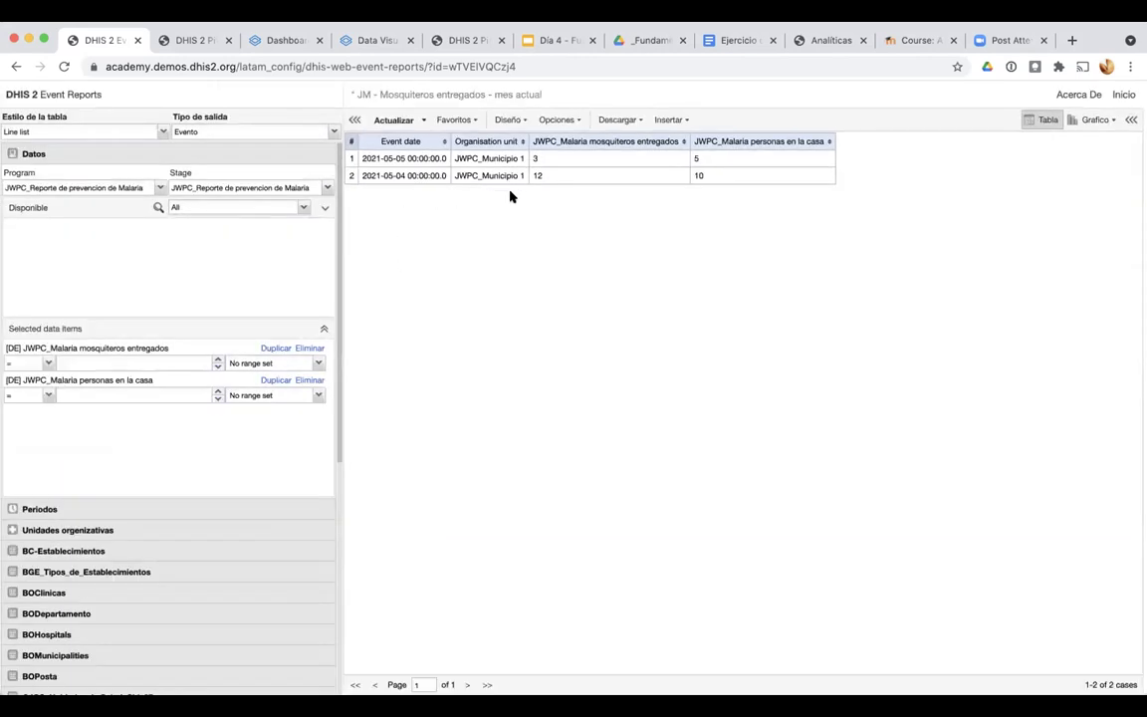
left_click(619, 120)
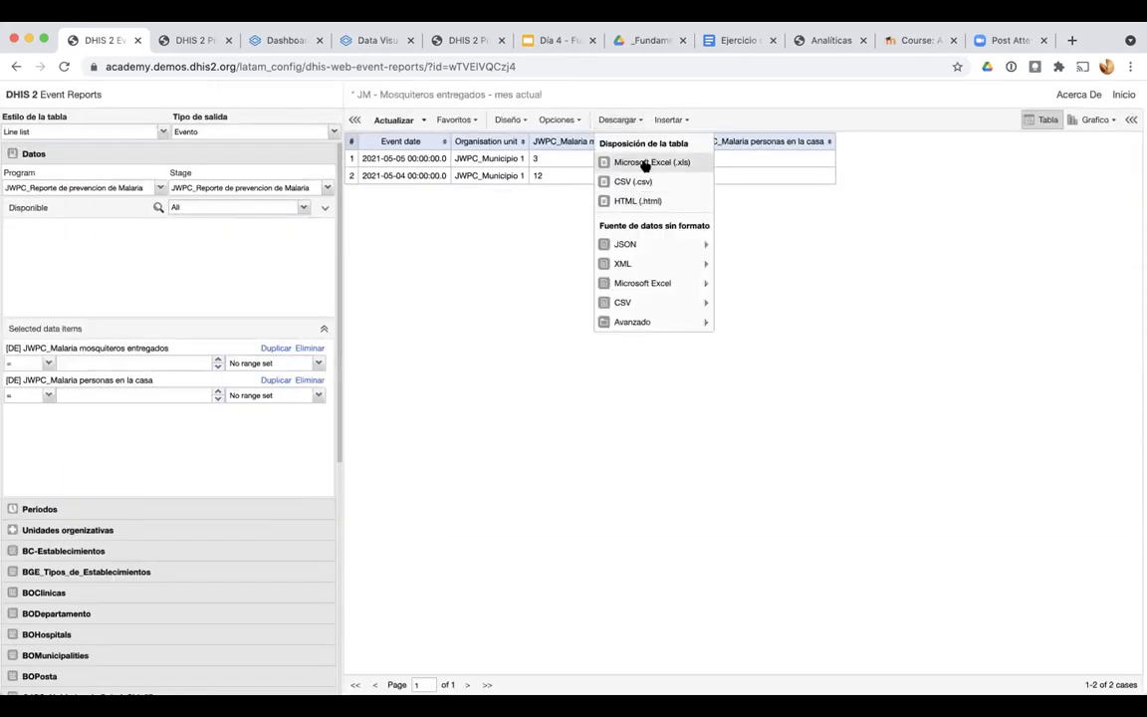
left_click(647, 162)
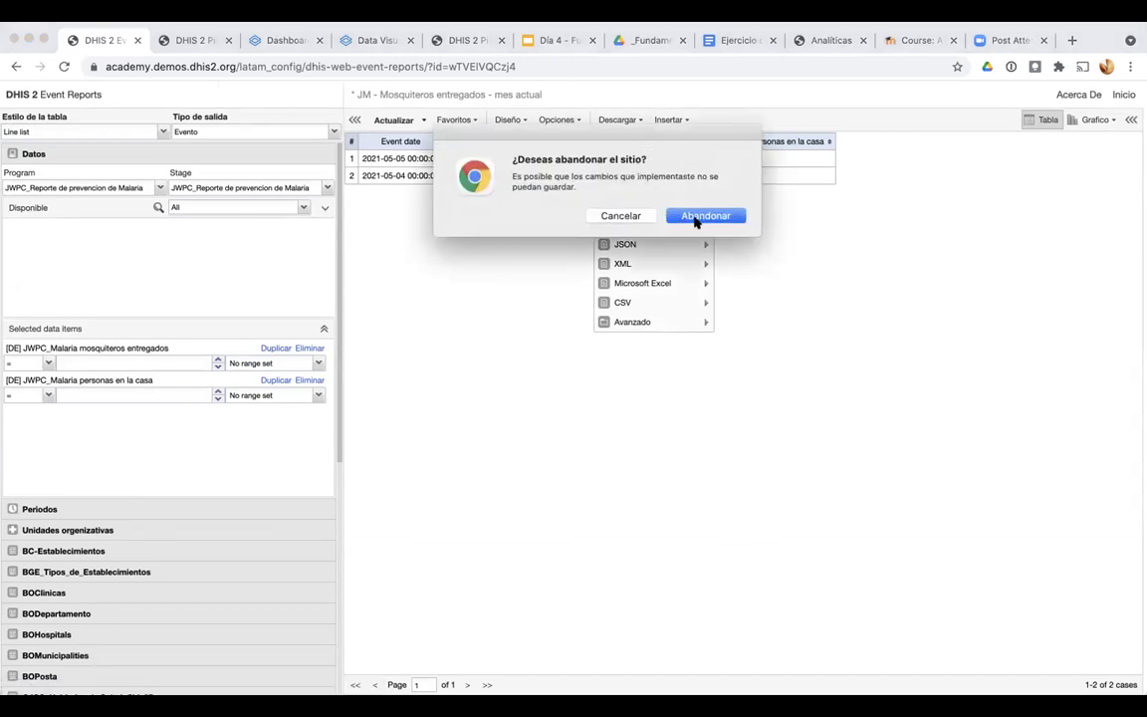
left_click(704, 216)
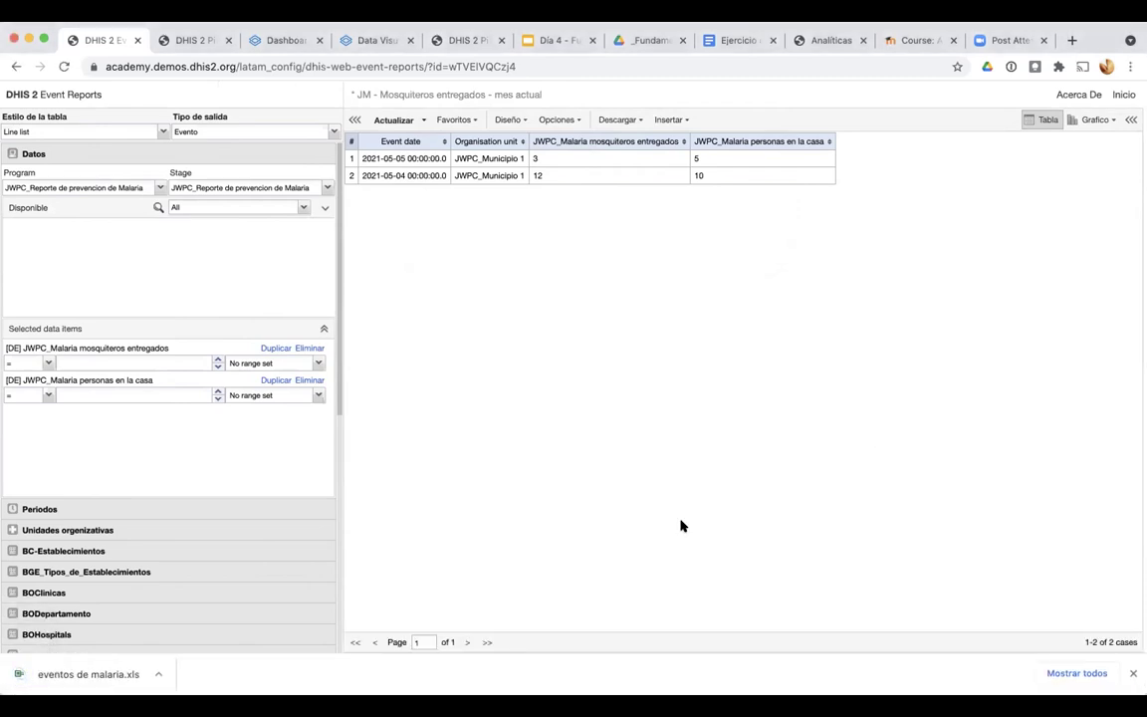
left_click(1132, 676)
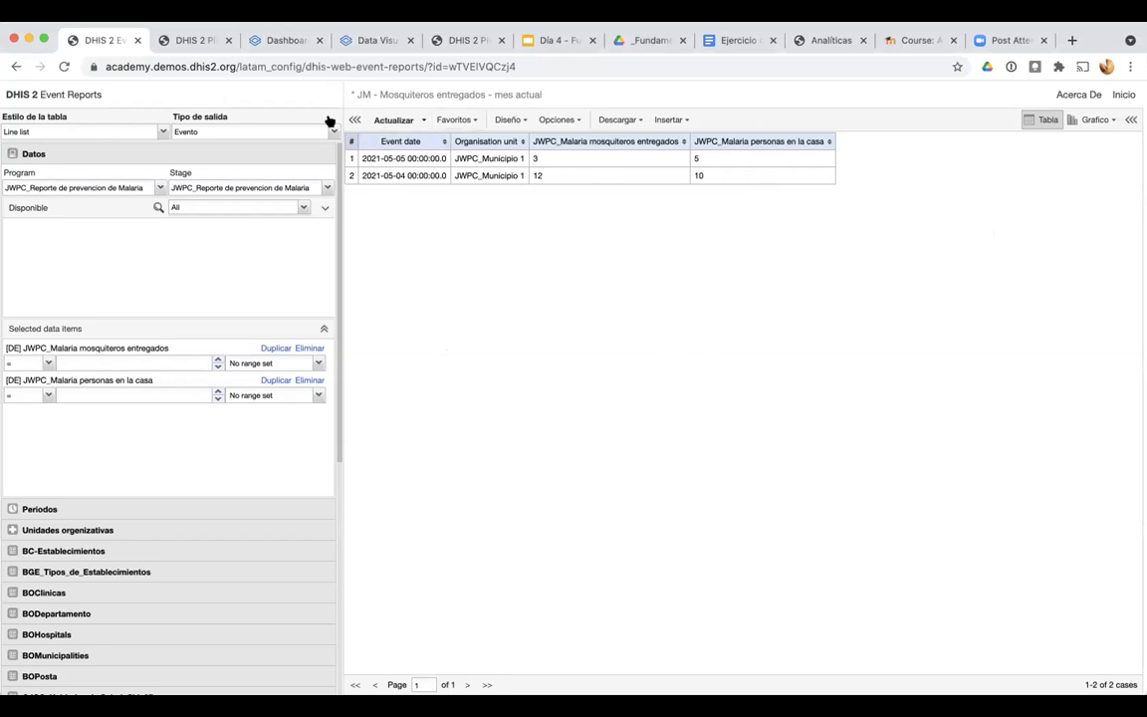
Change the report's table style to Tabla dinámica and update the table
left_click(129, 132)
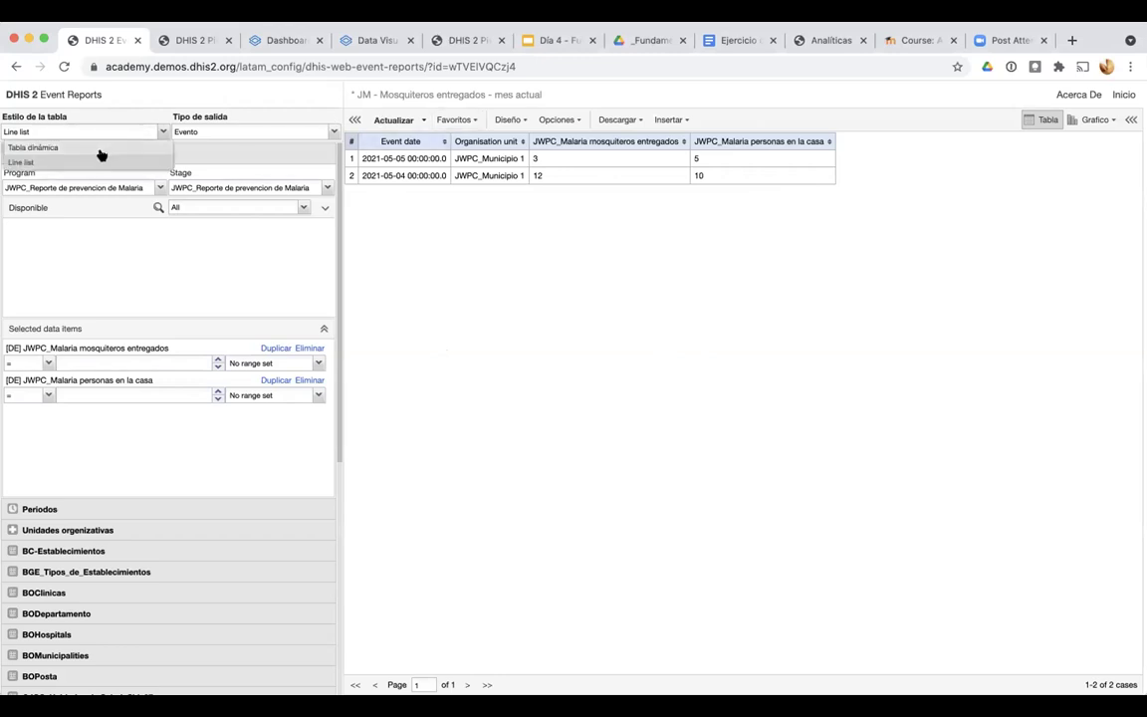
left_click(99, 150)
left_click(375, 117)
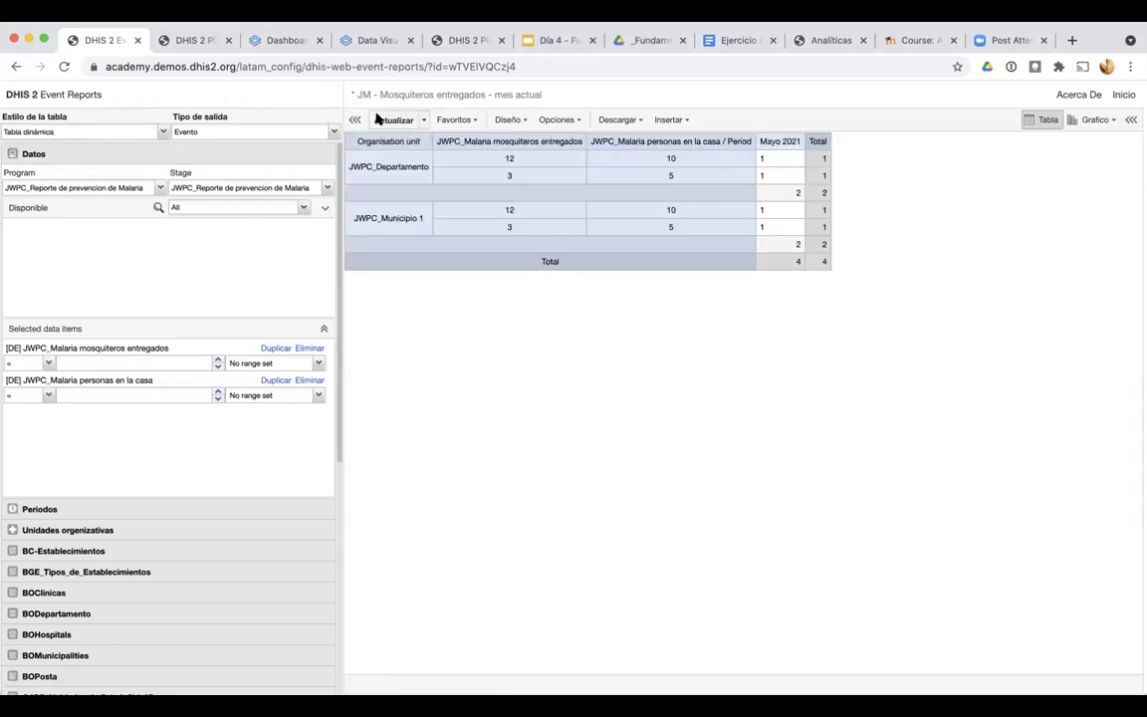
Reopen the favorite JM - Mosquiteros entregados - mes actual, discarding the unsaved changes
left_click(460, 119)
left_click(506, 169)
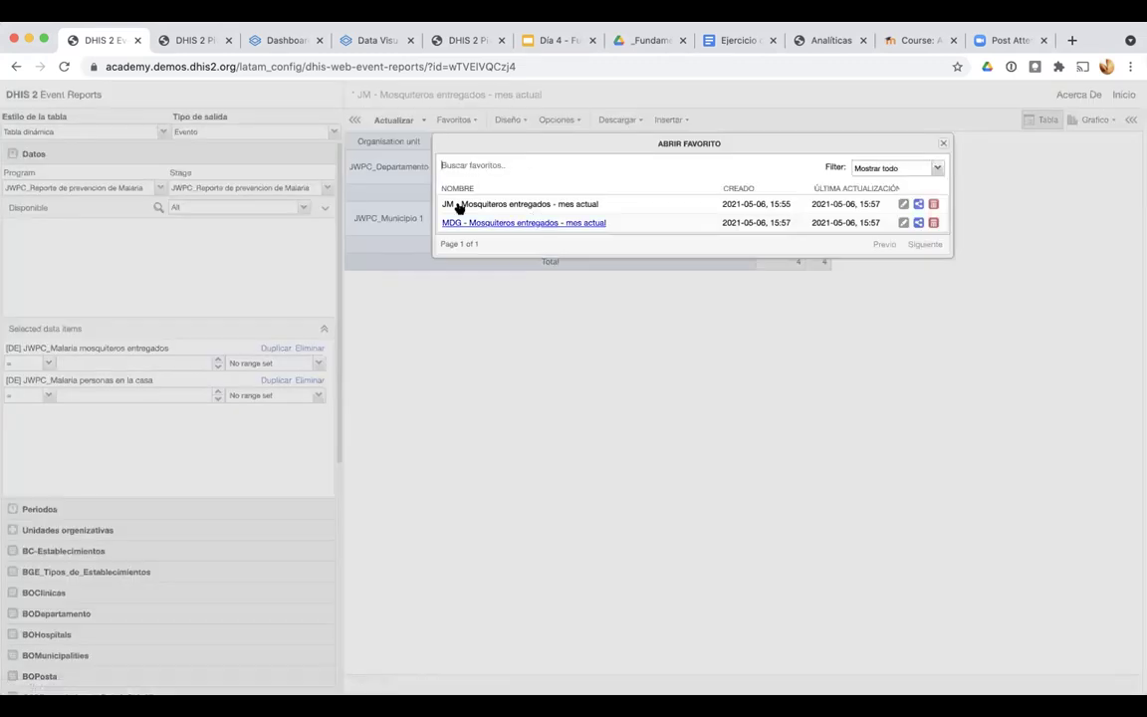
left_click(463, 205)
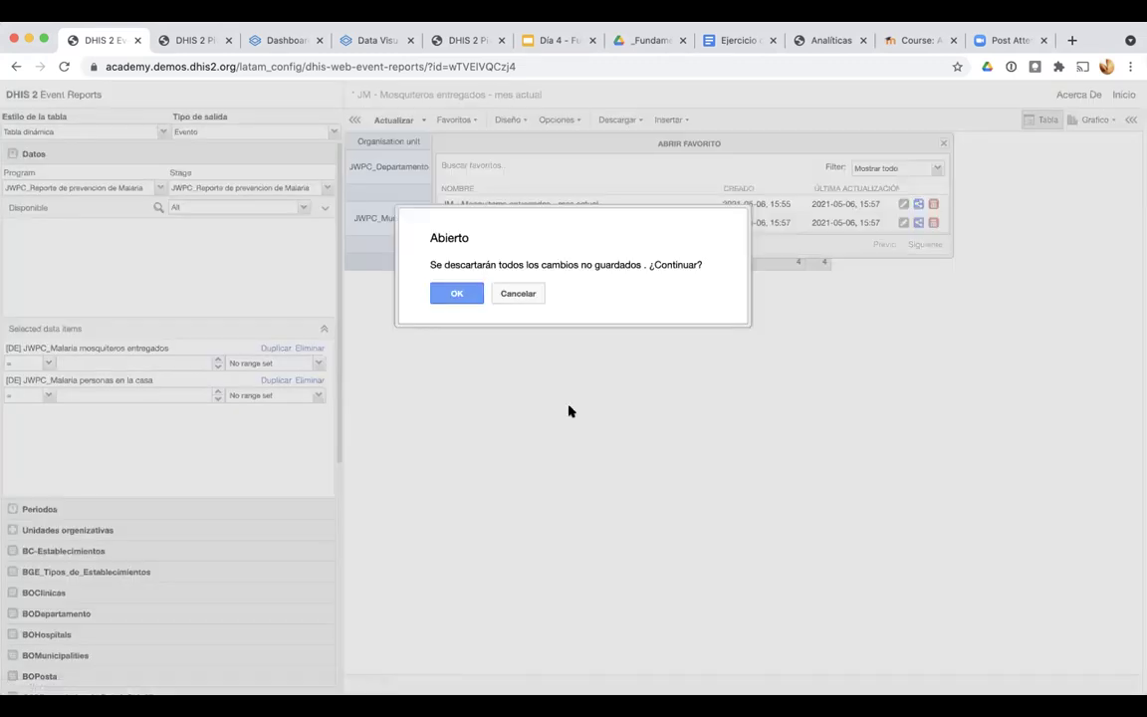
left_click(458, 295)
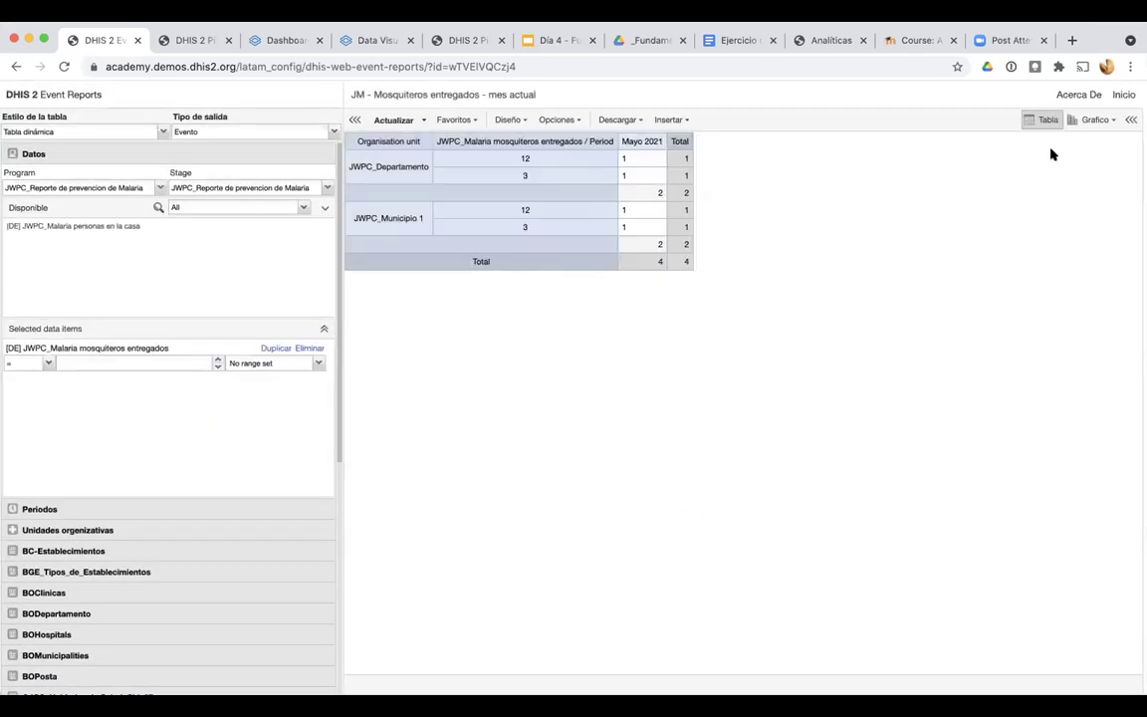
Return to the JM - Prevención de VIH dashboard and insert the event report JM - Mosquiteros entregados - mes actual in edit mode
left_click(1122, 95)
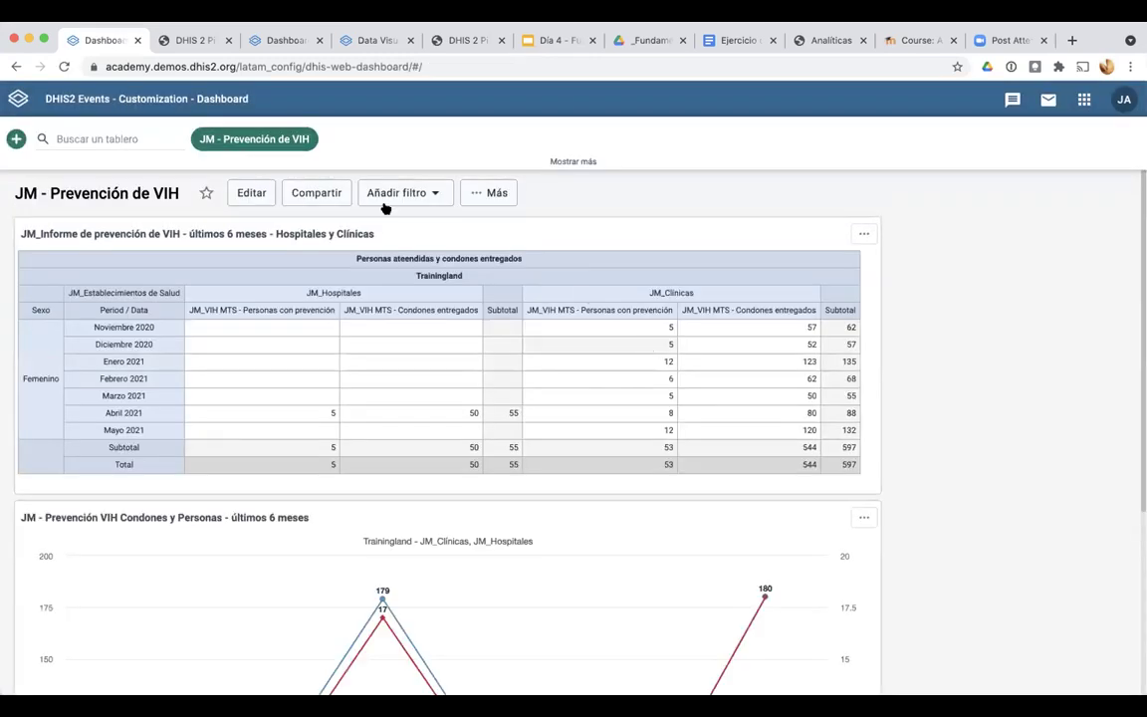
left_click(238, 194)
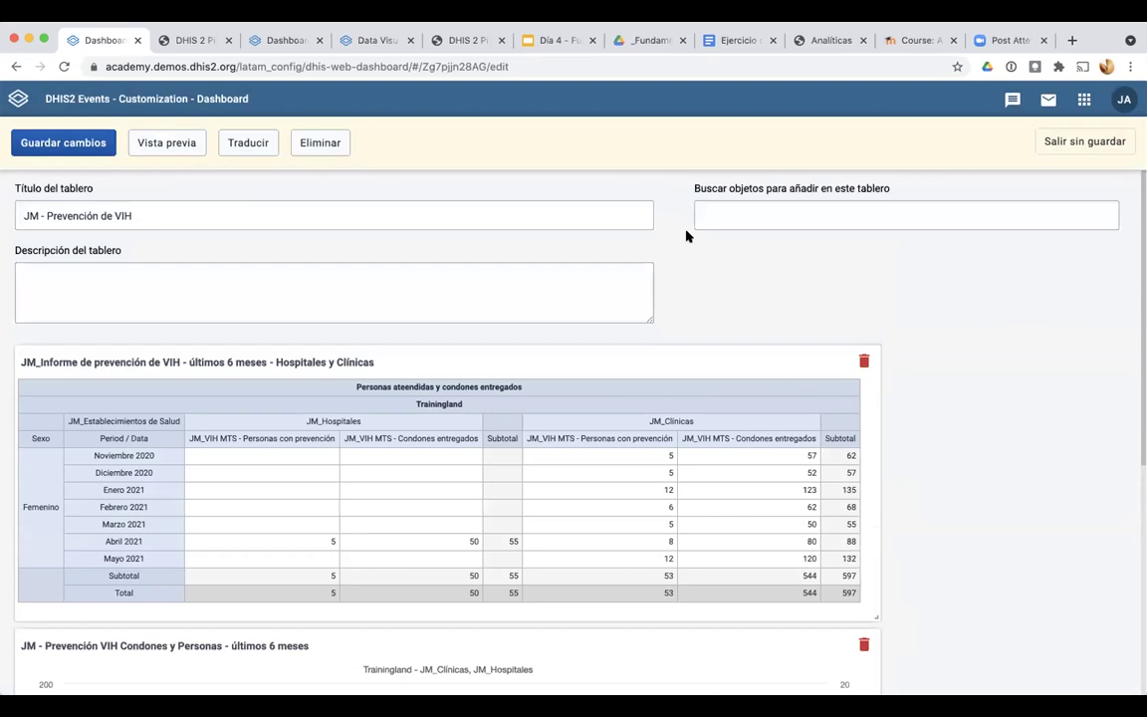
left_click(811, 215)
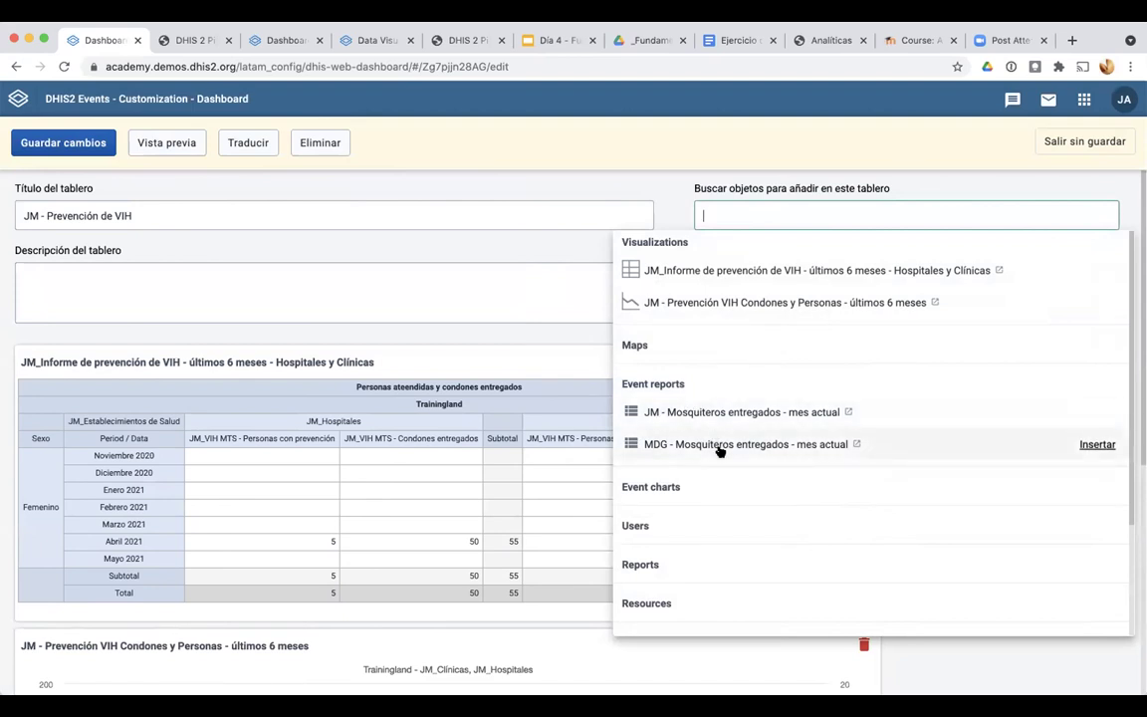
left_click(670, 410)
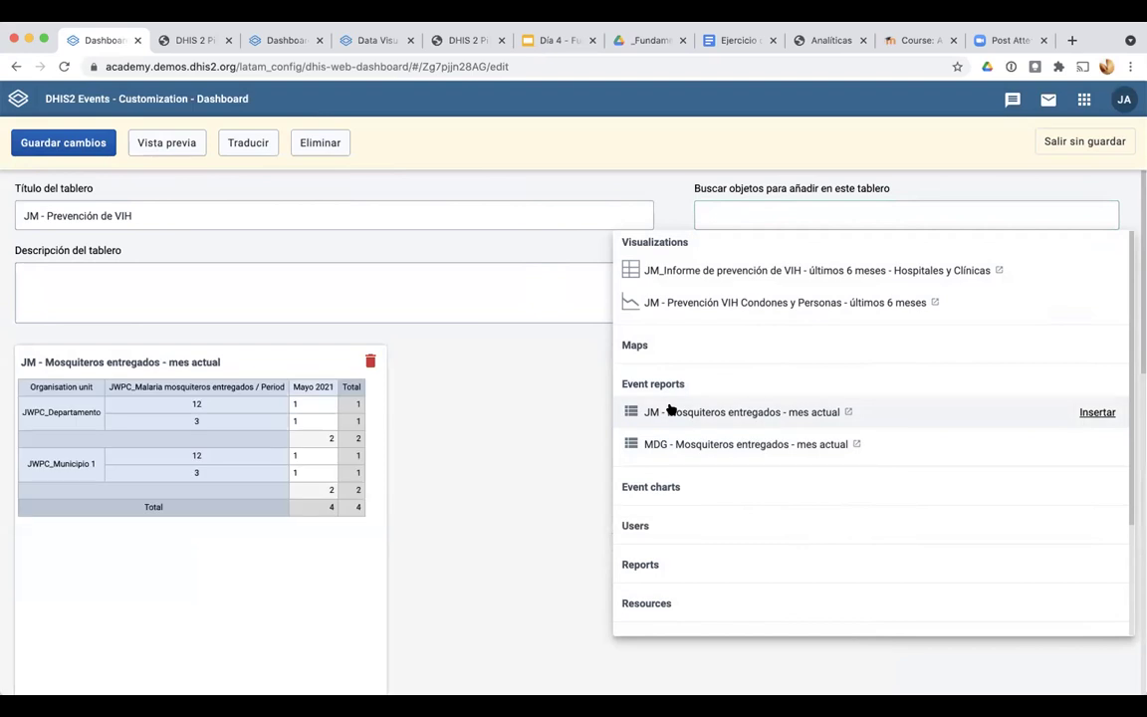
left_click(466, 426)
Shorten the mosquito net report item to fit its table and move it below the HIV prevention line chart
scroll(466, 427, "down", 3)
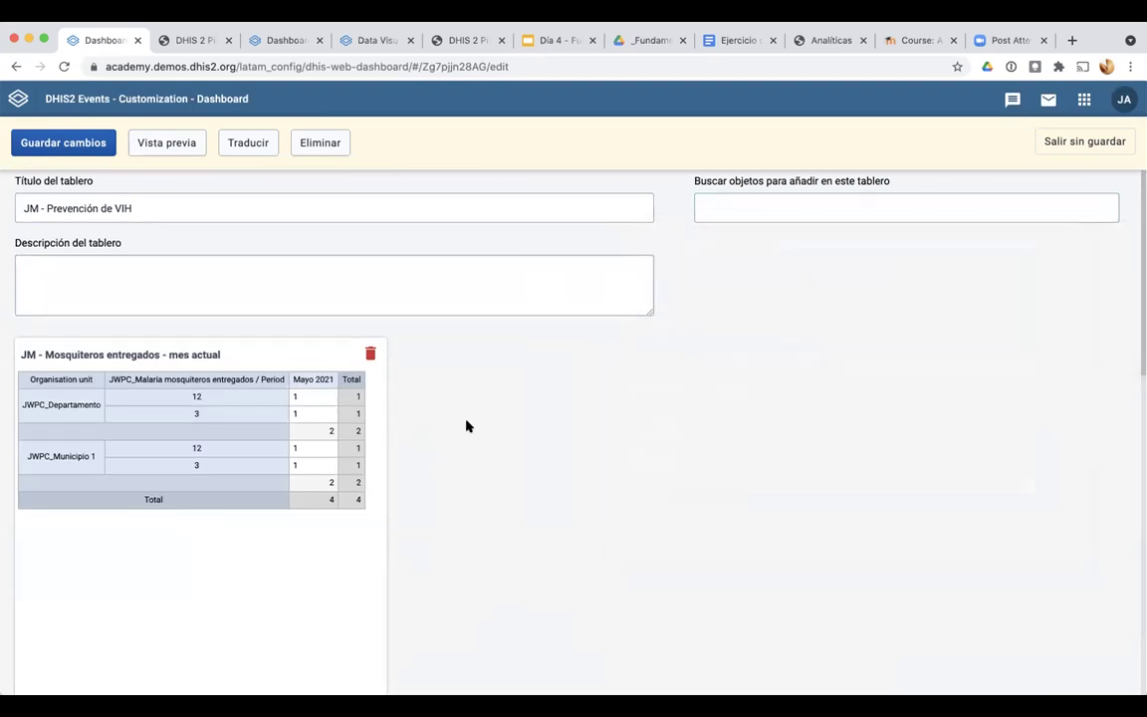
left_click_drag(378, 608, 382, 389)
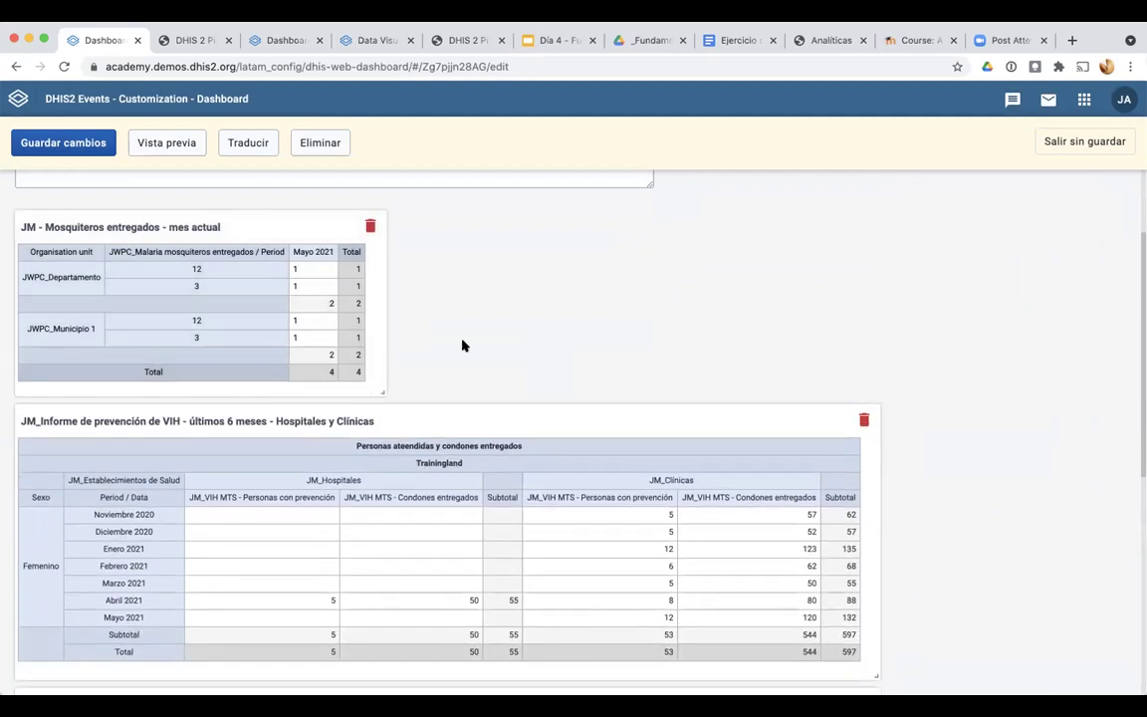
left_click_drag(292, 228, 780, 520)
scroll(781, 520, "down", 1)
left_click_drag(738, 392, 873, 551)
scroll(947, 512, "down", 5)
left_click_drag(740, 447, 151, 454)
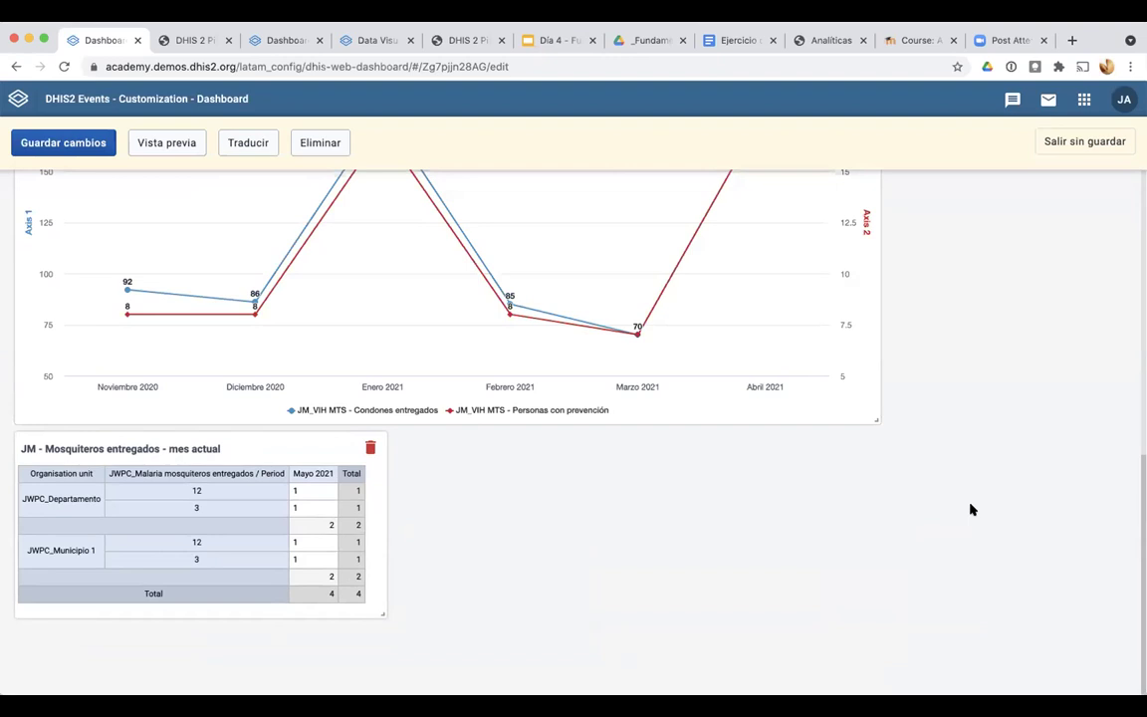
Shrink the HIV prevention line chart and place the mosquito net report beside it, enlarged to the chart's height
scroll(971, 507, "up", 3)
left_click_drag(872, 582, 605, 453)
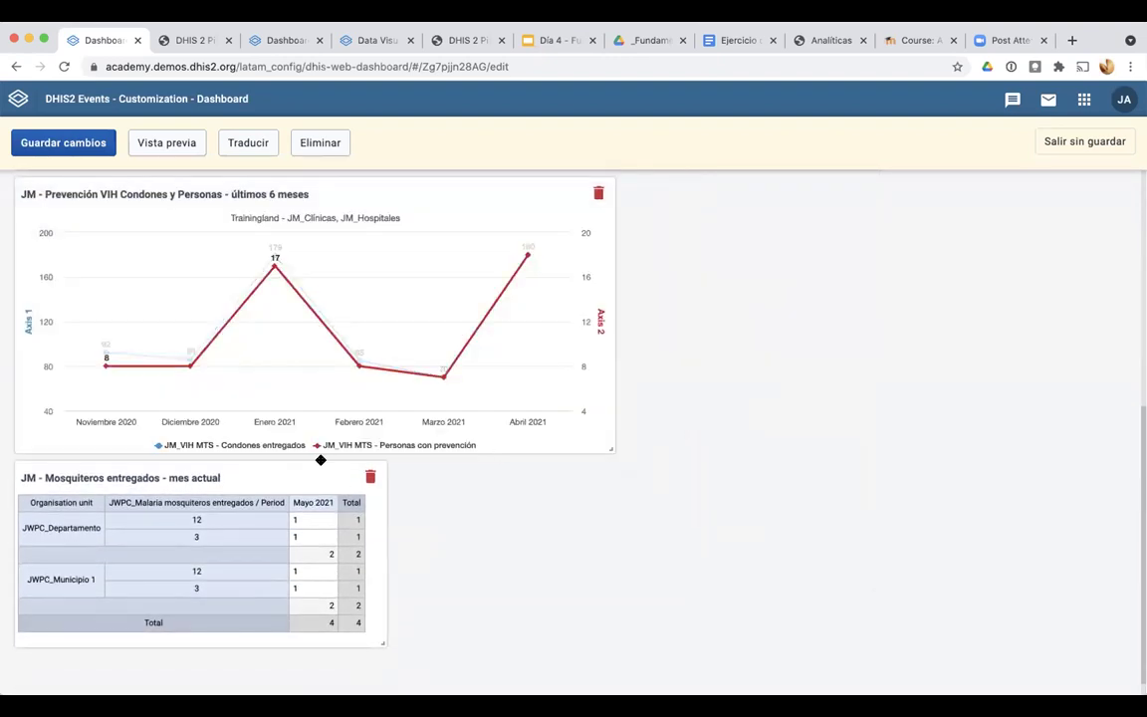
left_click_drag(318, 474, 936, 360)
left_click_drag(991, 525, 1041, 612)
Widen the HIV prevention table item and adjust the mosquito net report's width so their outer edges line up
left_click_drag(877, 329, 1038, 495)
scroll(1061, 536, "down", 3)
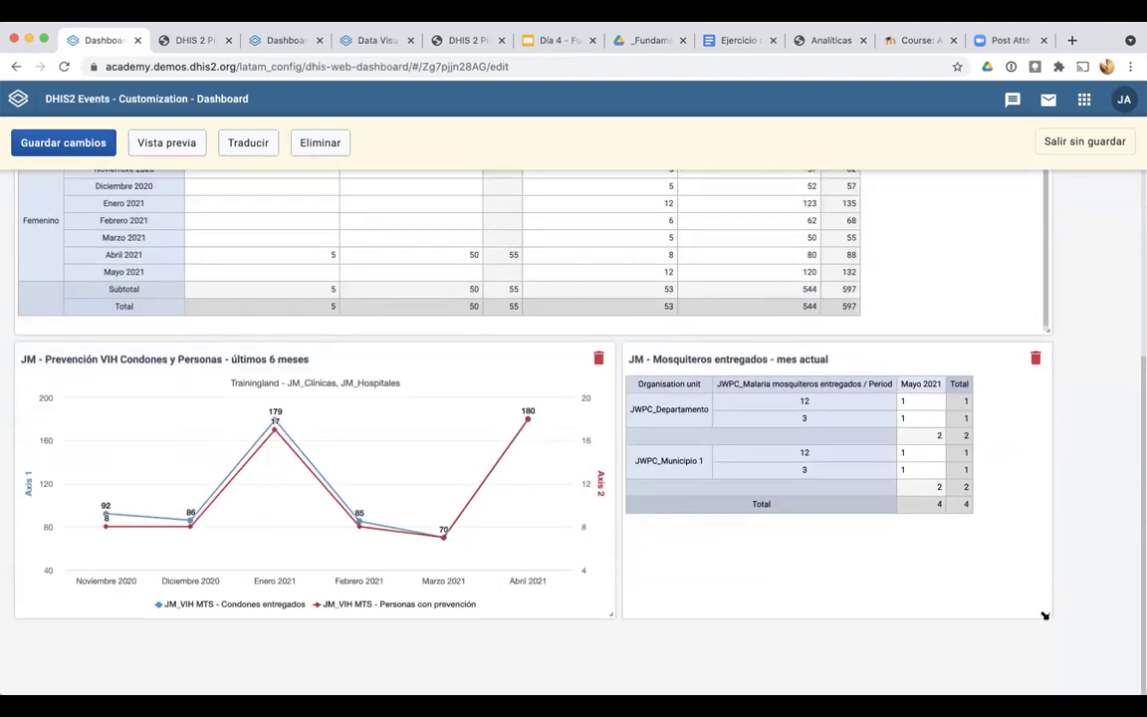
left_click_drag(1045, 615, 994, 623)
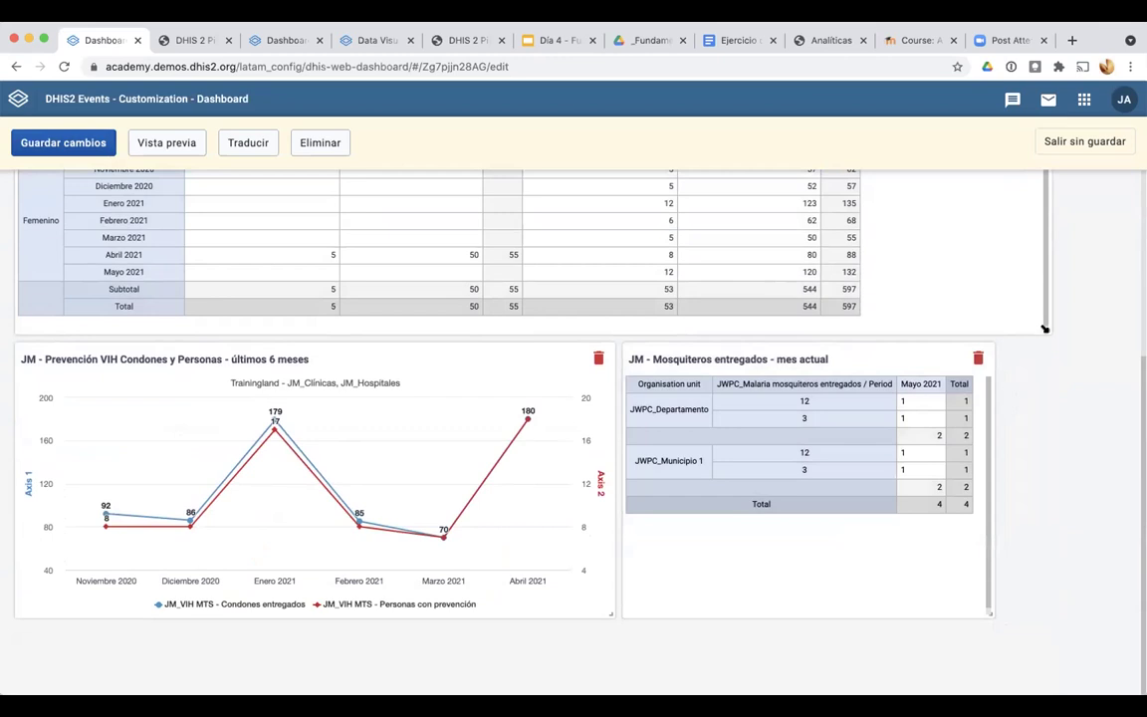
mouse_move(994, 335)
left_mouse_down()
mouse_move(943, 341)
mouse_move(983, 337)
left_mouse_up()
Save the dashboard changes and review the new layout of its three items
scroll(1029, 345, "up", 5)
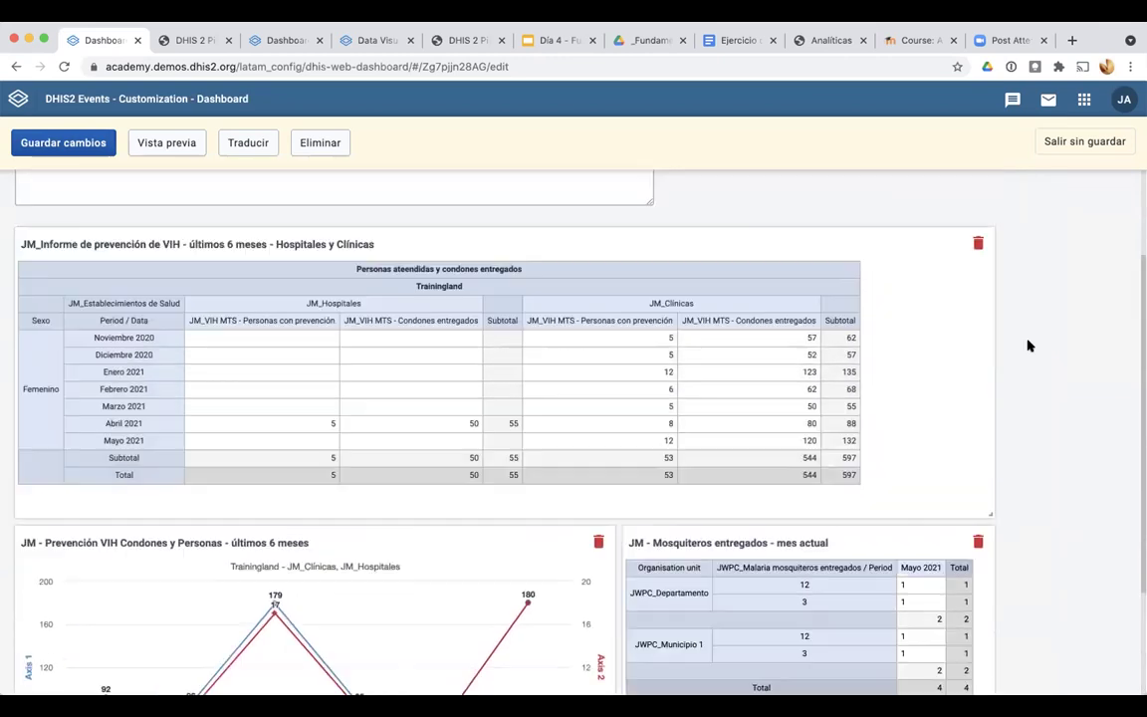
left_click(71, 150)
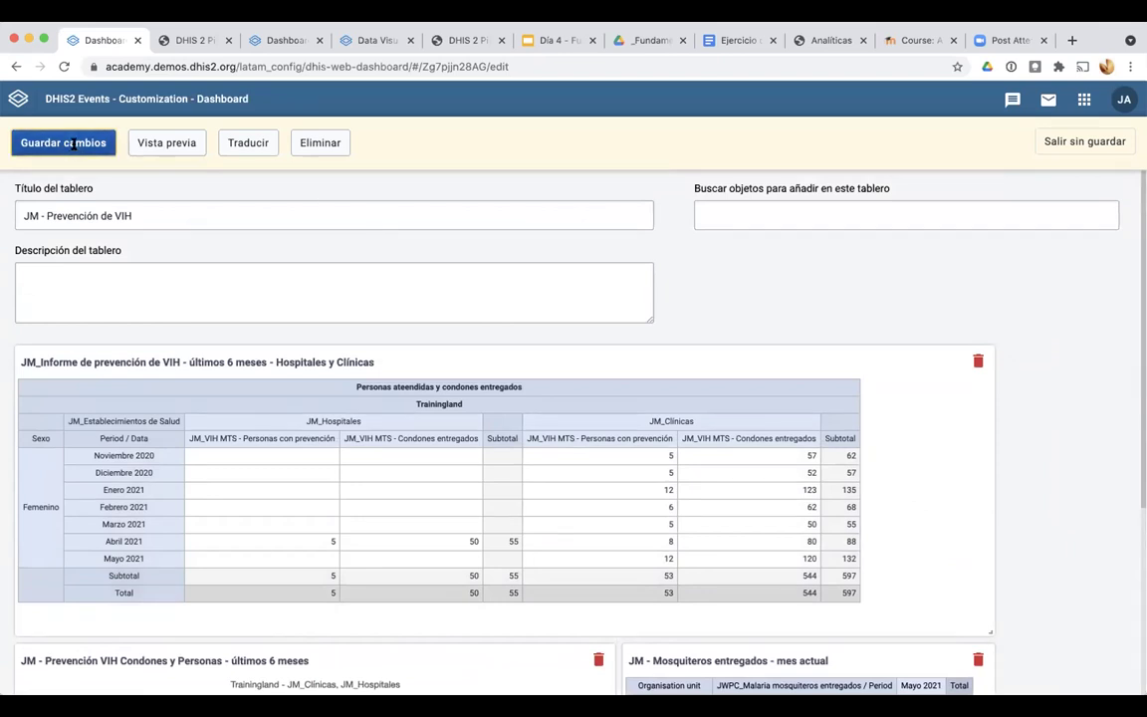
scroll(335, 414, "down", 2)
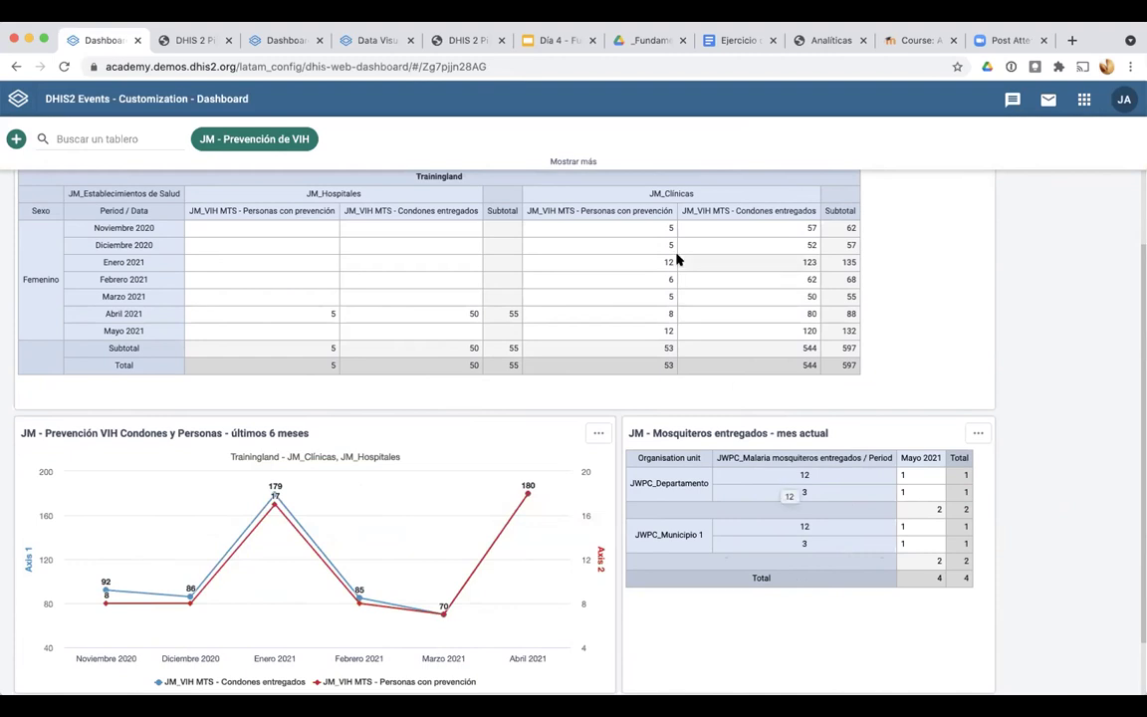
Switch to the Día 4 - Fundamentos DHIS2 presentation in Google Slides and retitle slide 12 "Visualizador de eventos"
left_click(551, 42)
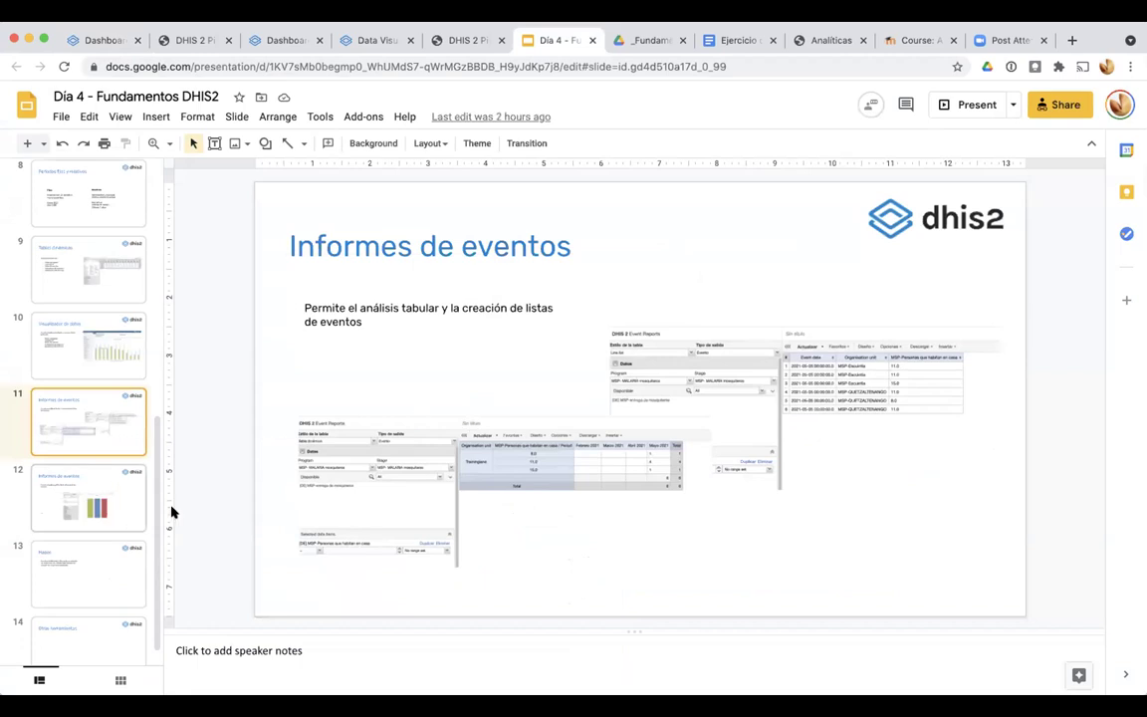
left_click(93, 508)
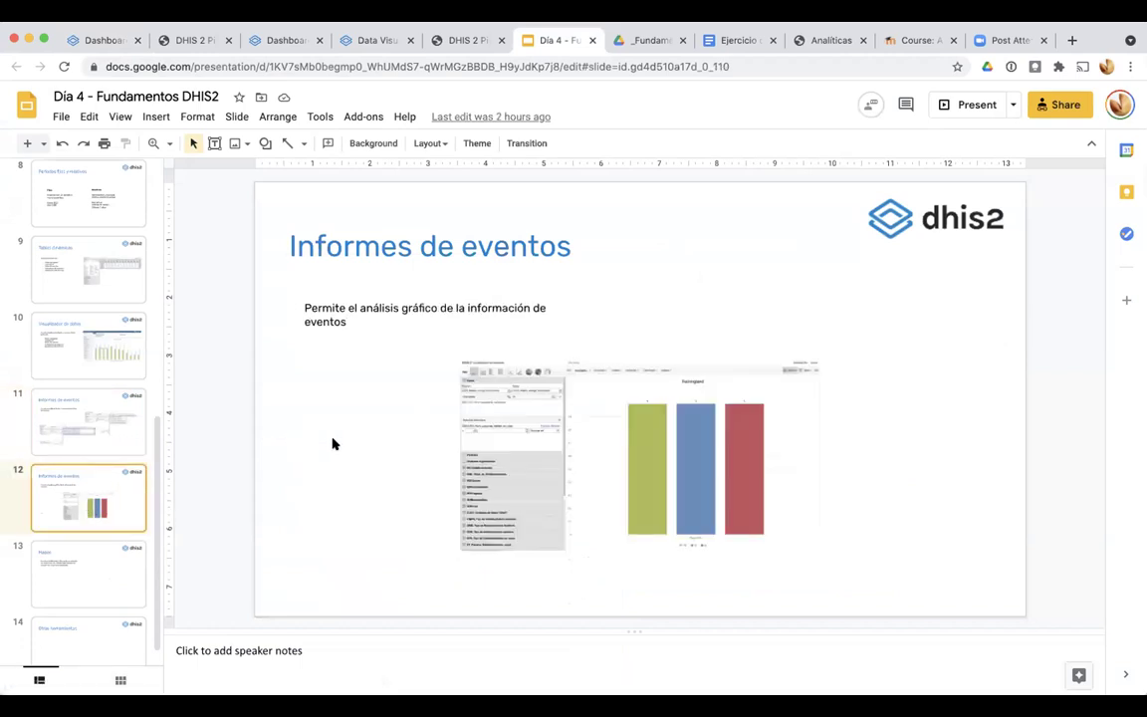
double_click(329, 239)
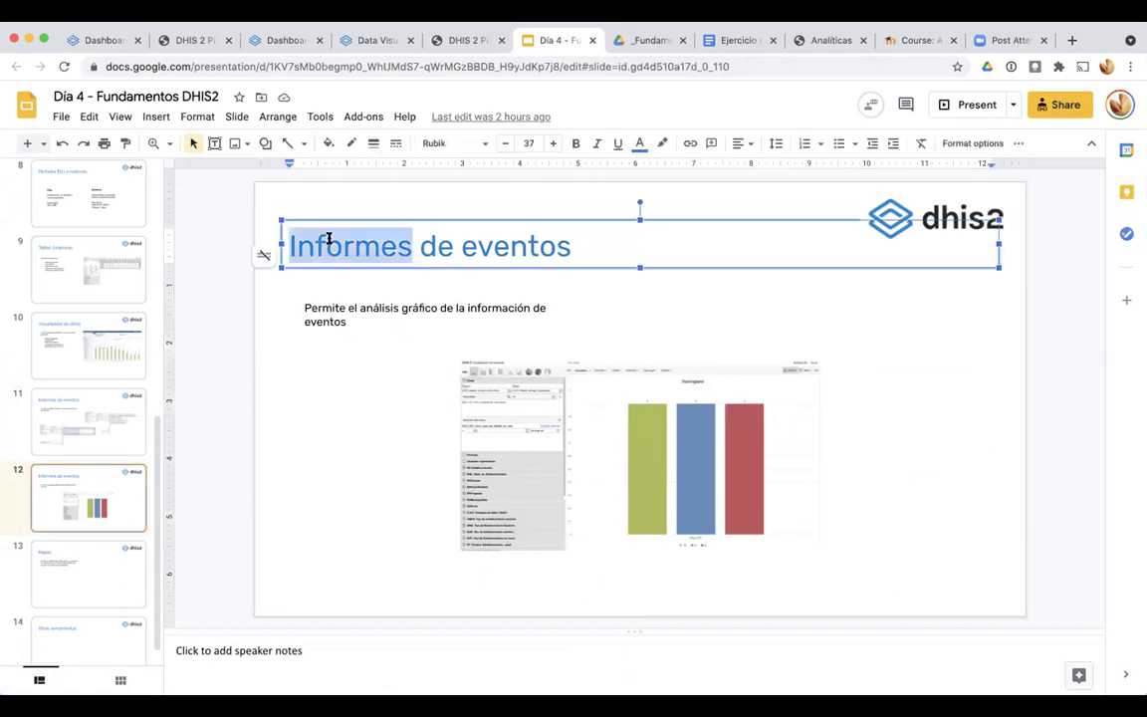
type("Visualizador")
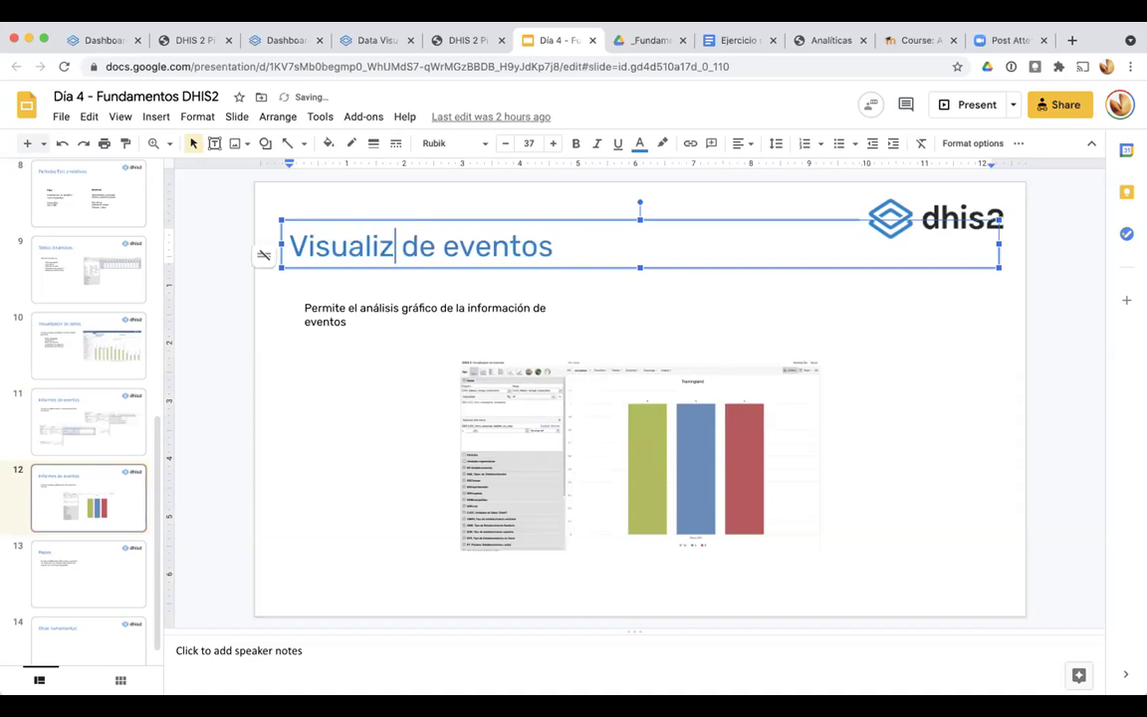
left_click(288, 347)
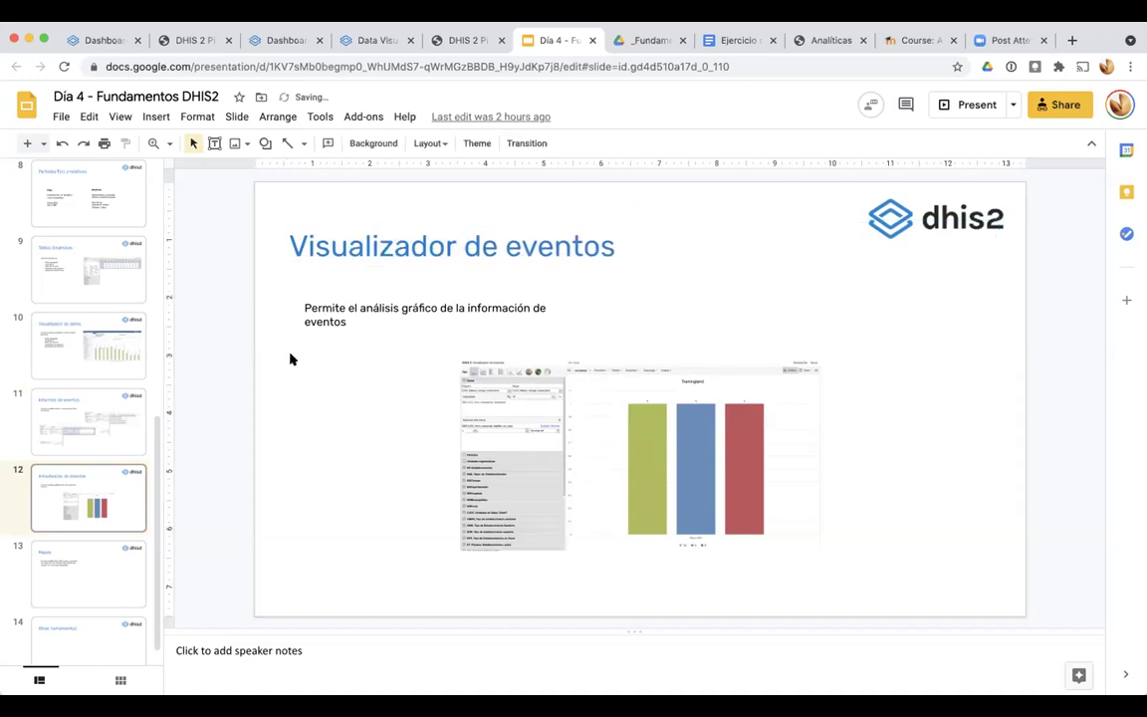
Return to the DHIS2 dashboard and open the Event Visualizer app (Visualizador de eventos)
left_click(101, 41)
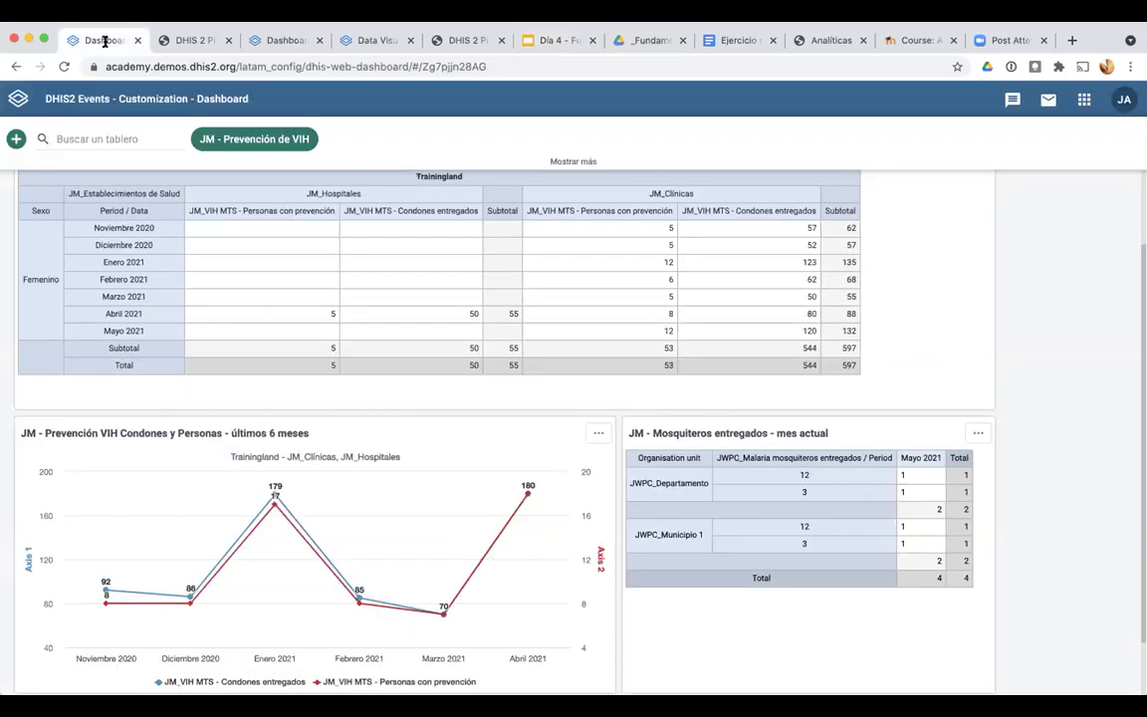
left_click(1085, 99)
left_click(958, 211)
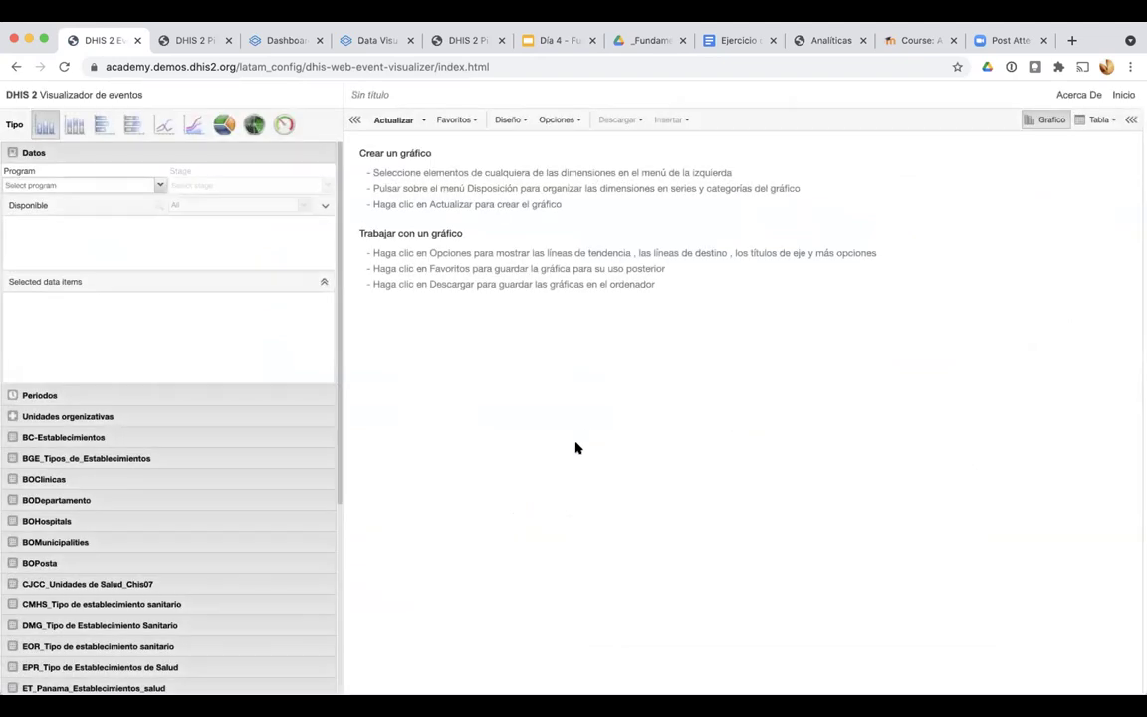
Select the program JWPC_Reporte de prevencion de Malaria and add the data element JWPC_Malaria personas en la casa
left_click(107, 188)
scroll(103, 308, "down", 5)
scroll(103, 309, "down", 2)
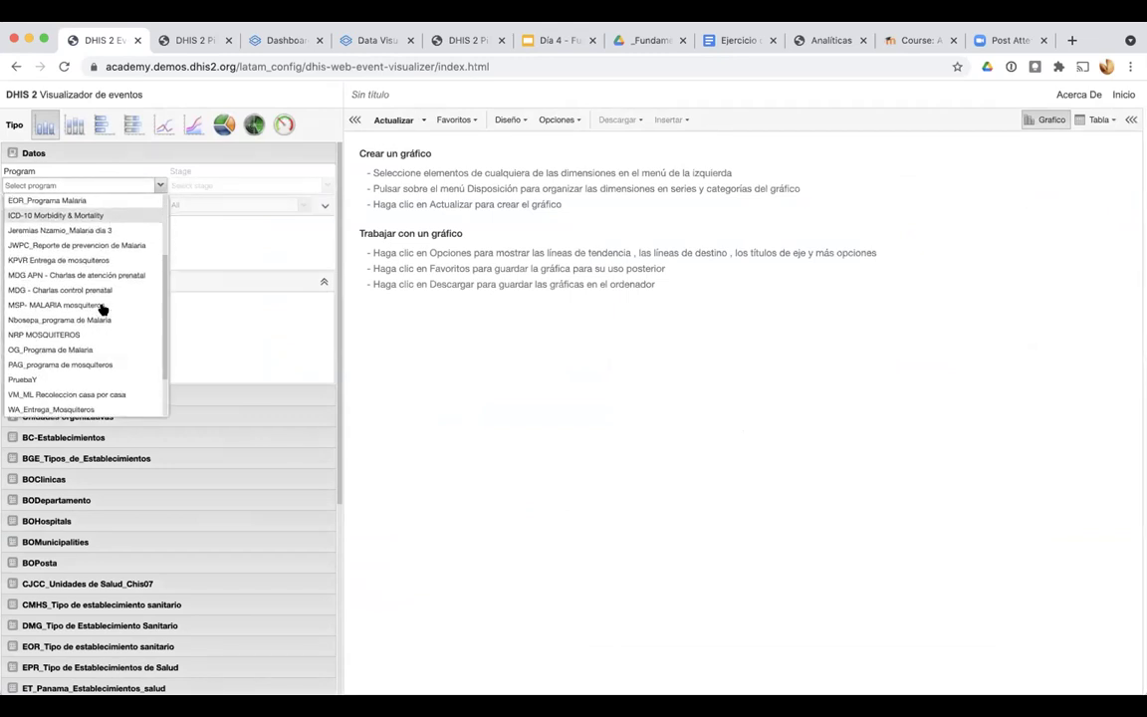
left_click(88, 249)
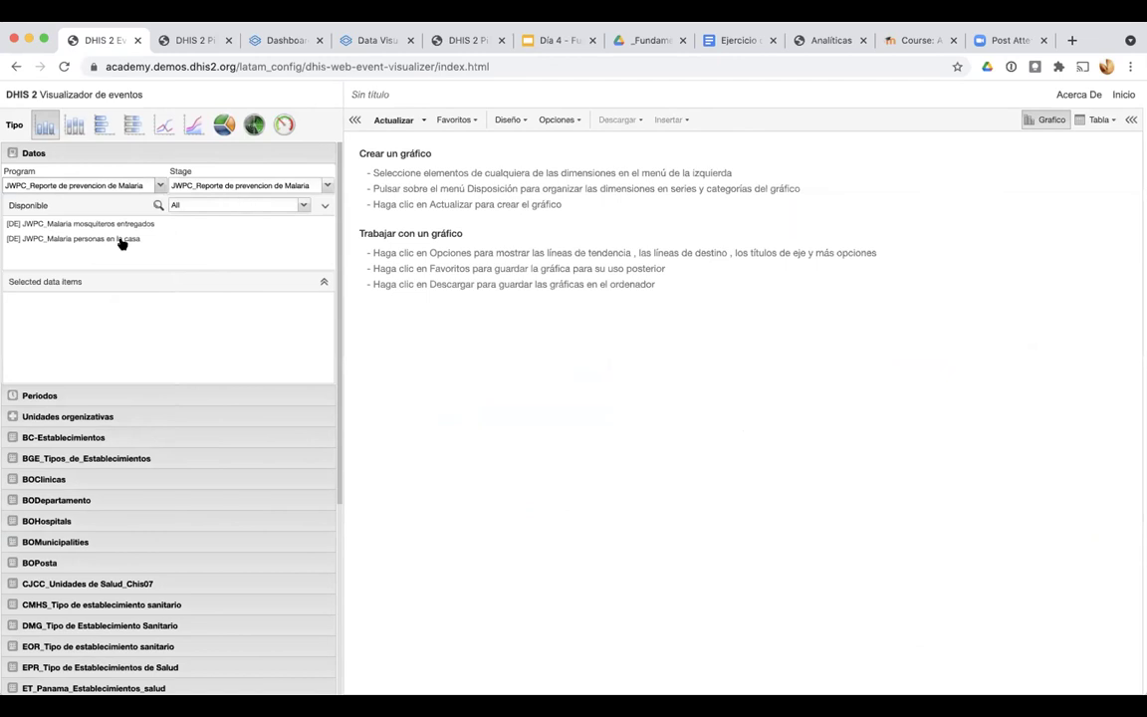
double_click(67, 240)
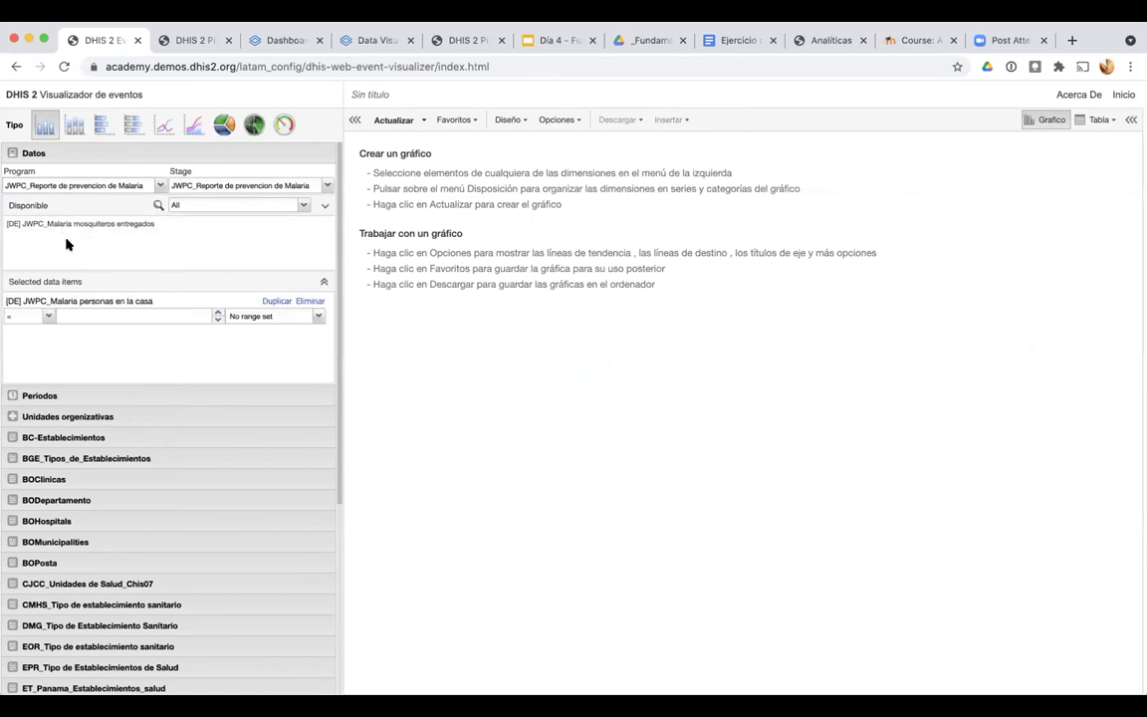
Try a pie chart, return to the column type, limit the periods to Este mes and generate the chart
left_click(224, 124)
left_click(388, 122)
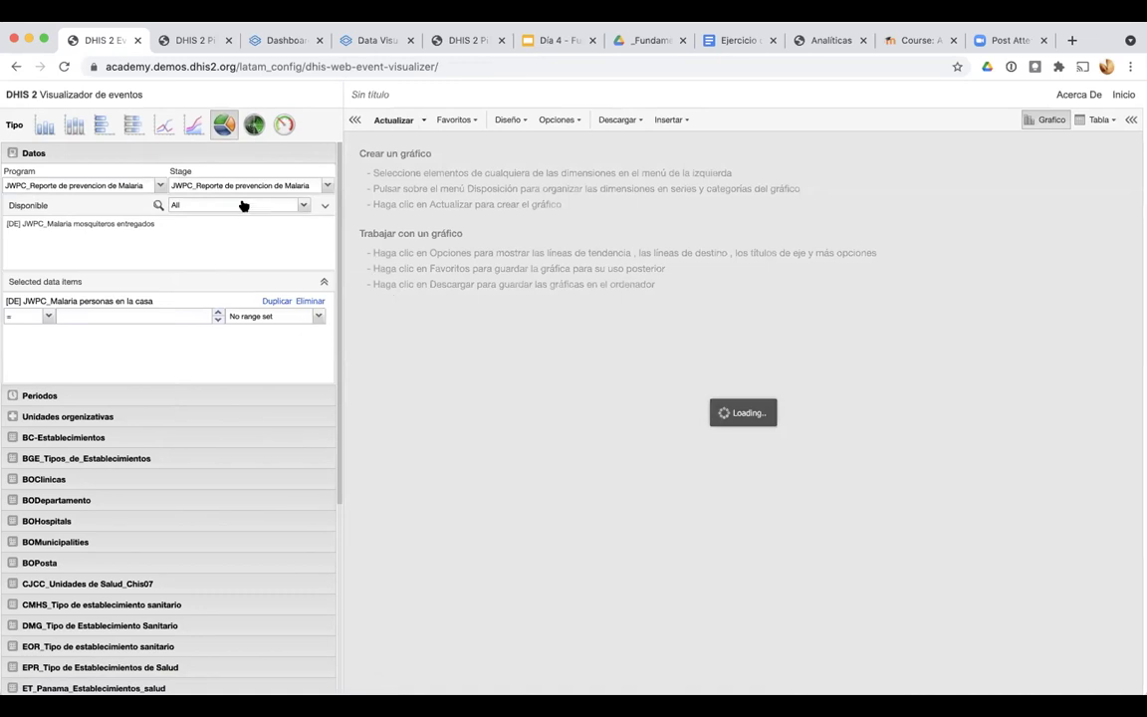
left_click(44, 124)
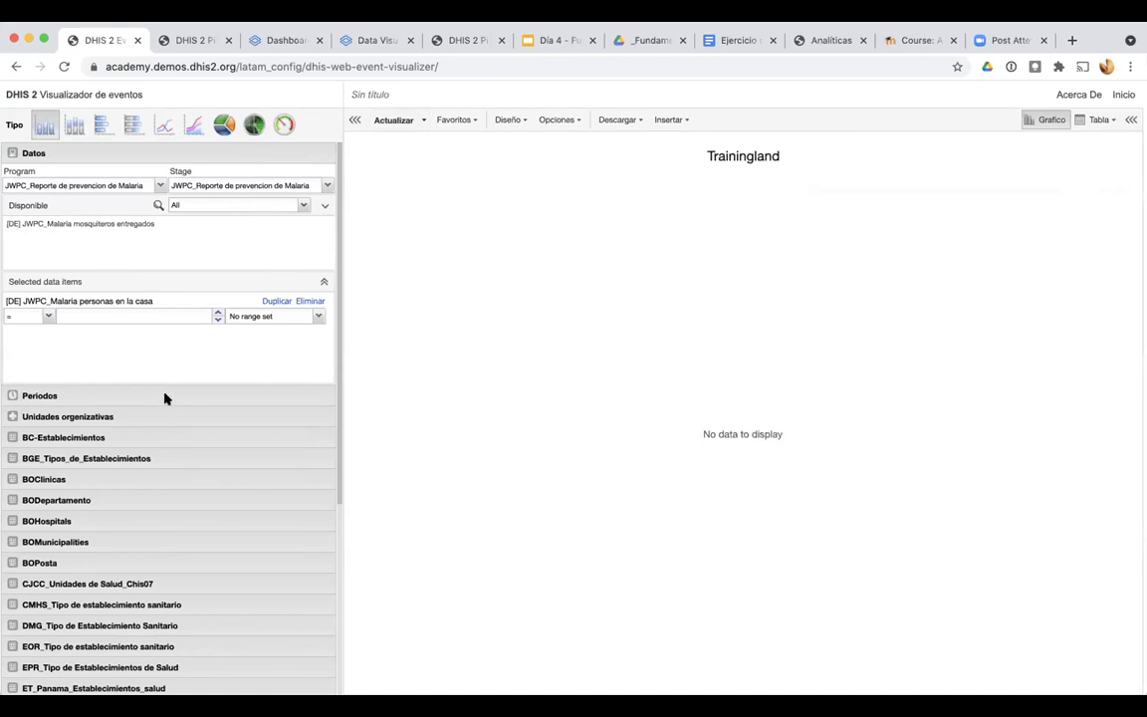
left_click(166, 398)
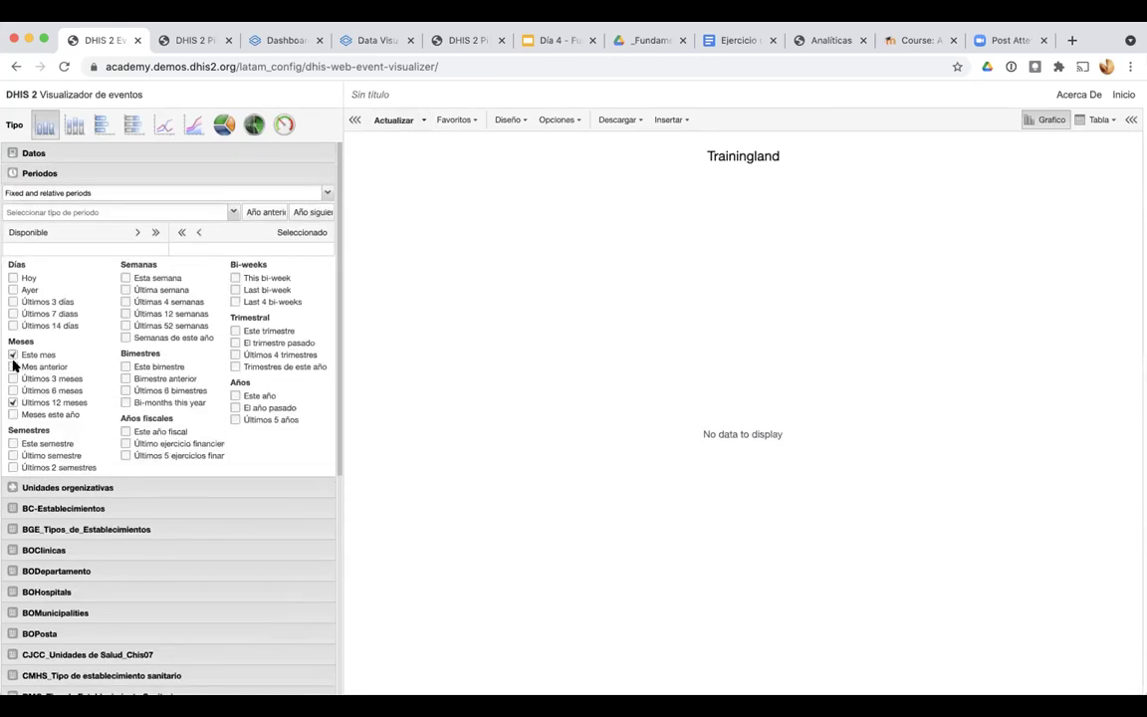
left_click(384, 121)
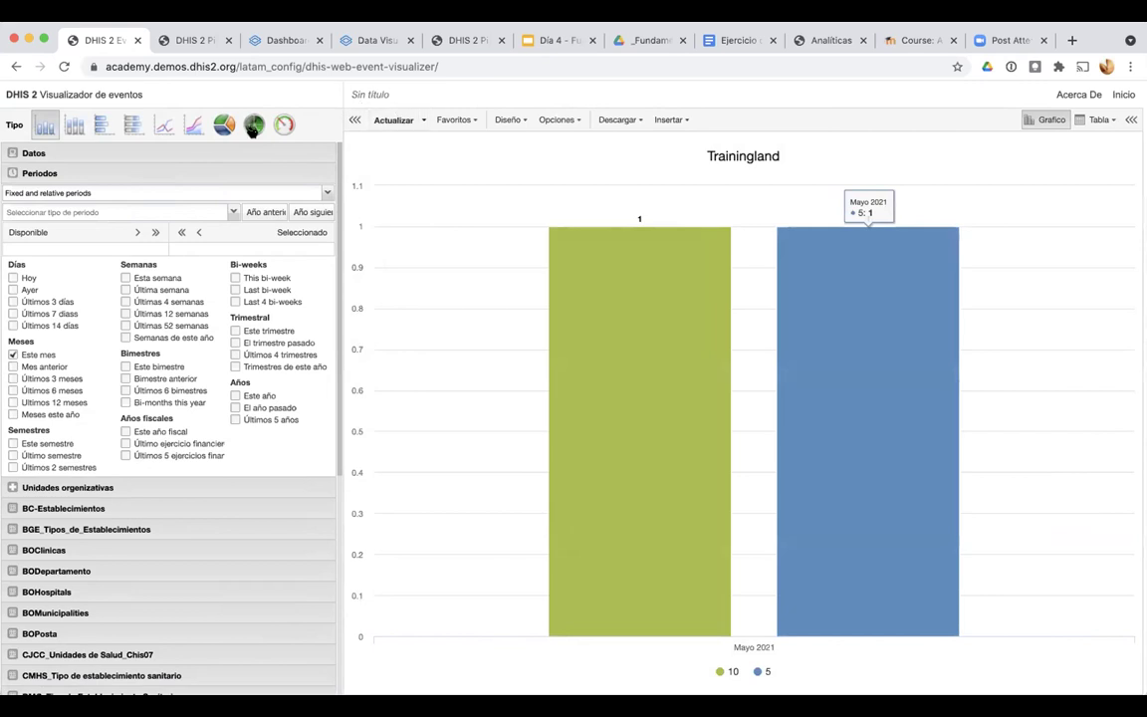
Redraw the data as a pie chart with organisation units as the category dimension and periods as the report filter
left_click(224, 124)
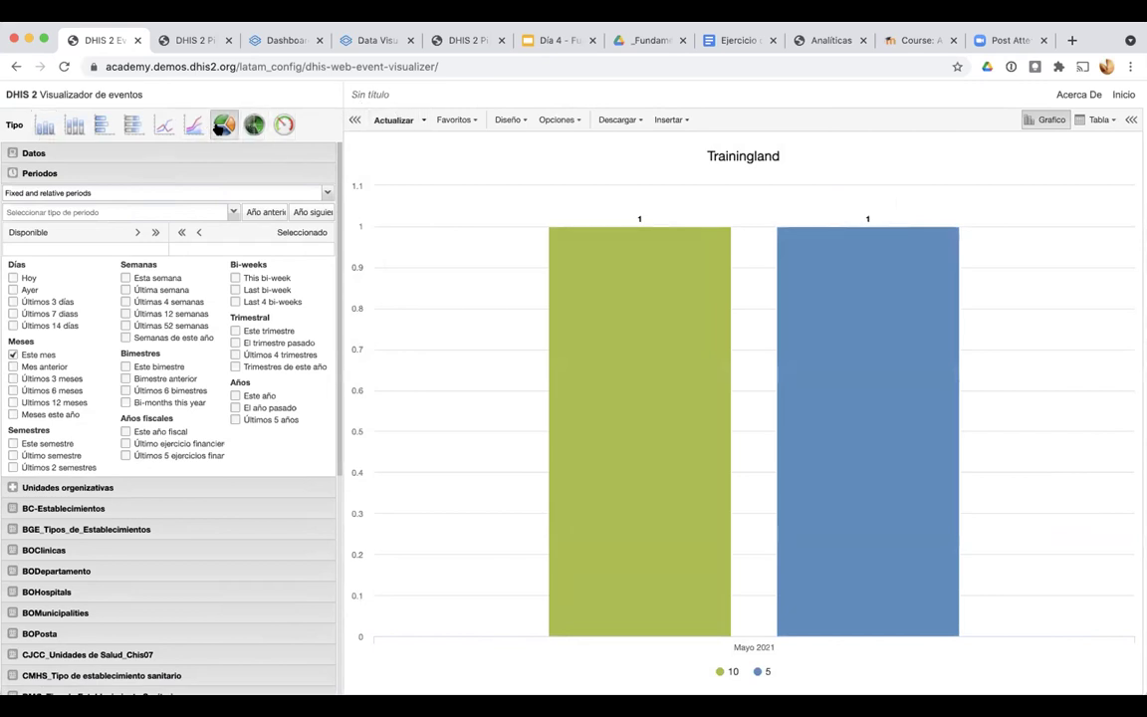
left_click(391, 121)
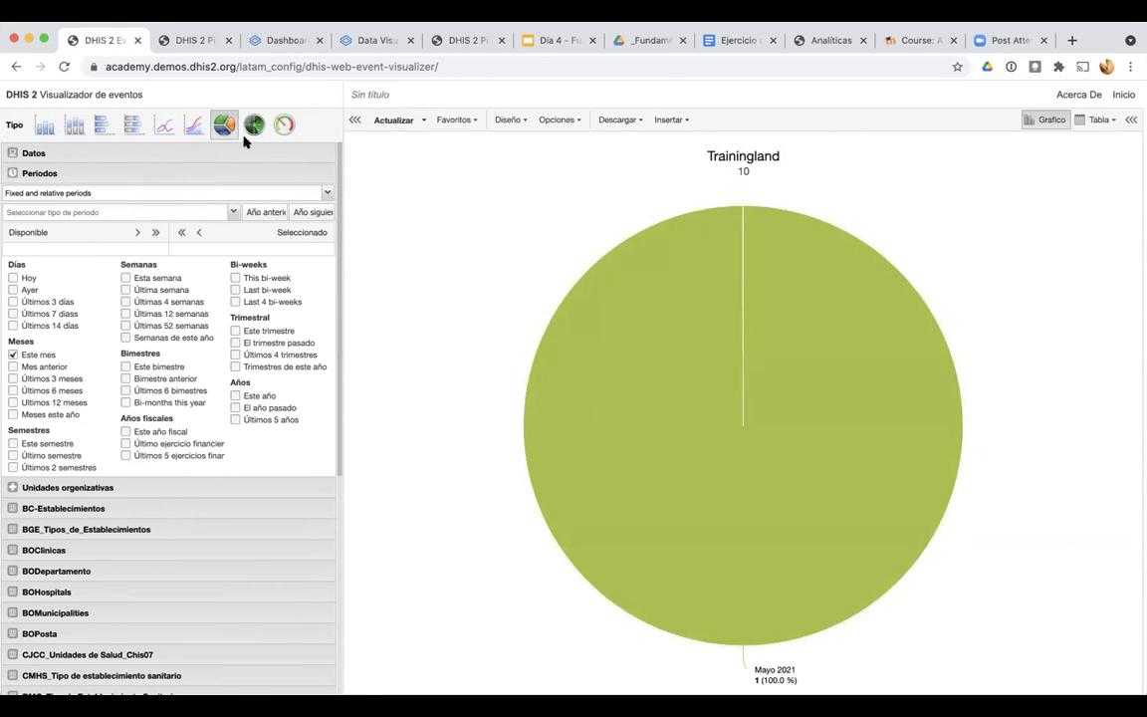
left_click(509, 121)
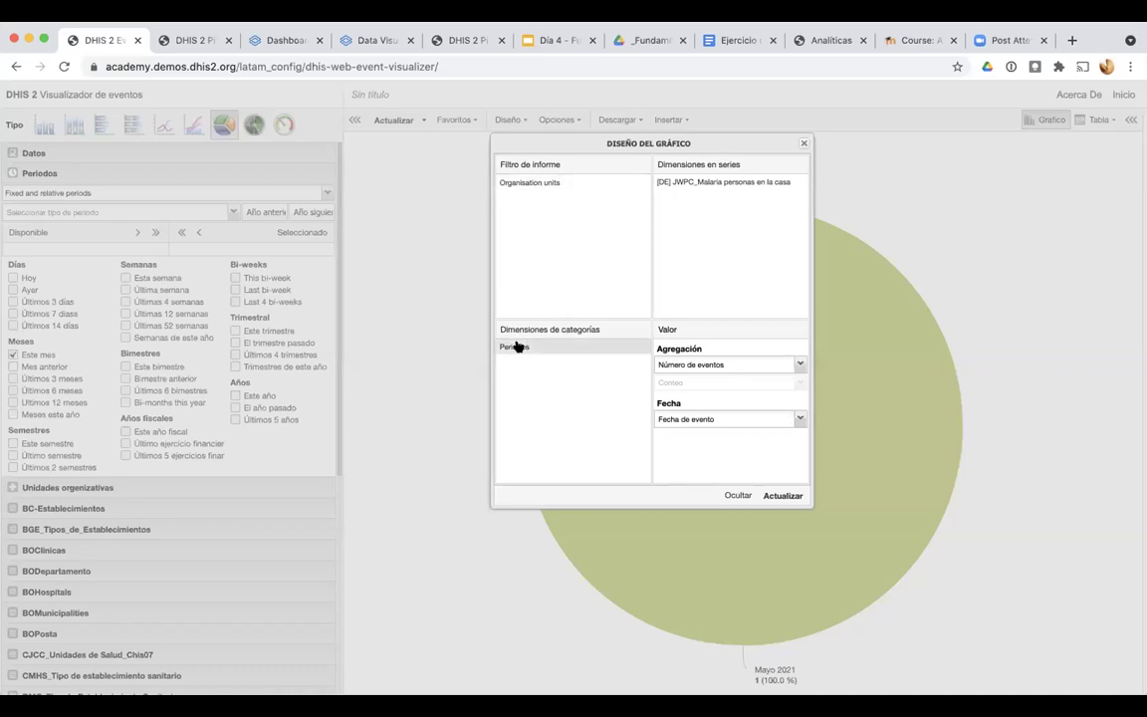
left_click_drag(522, 266, 597, 338)
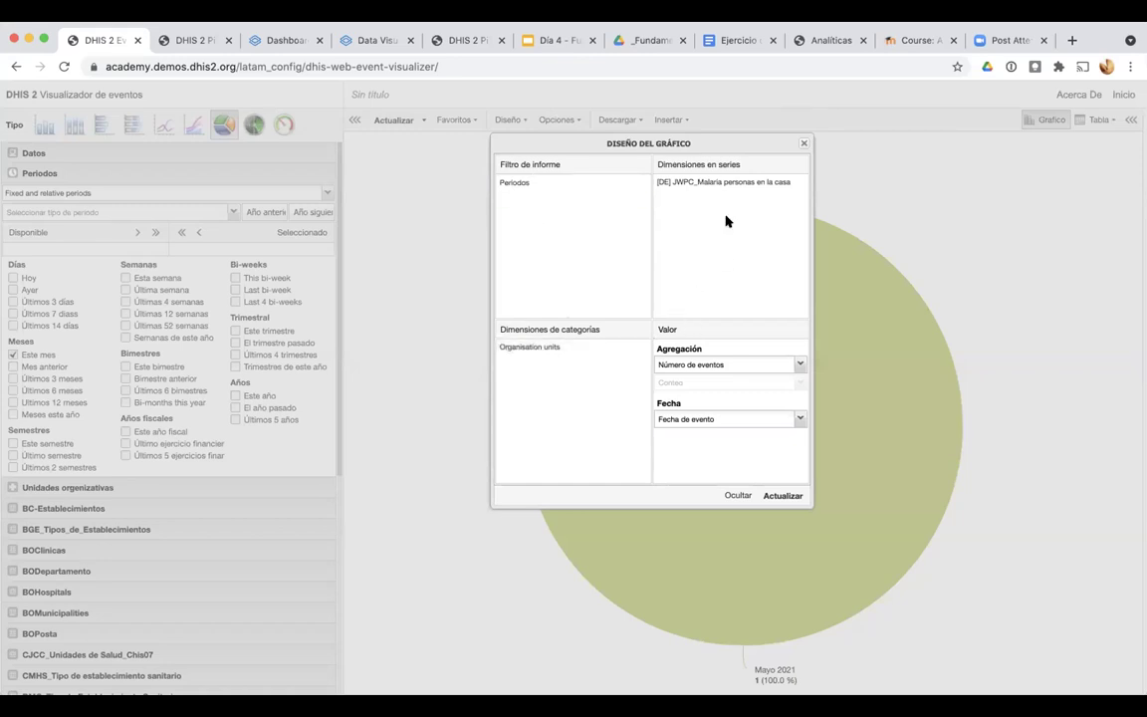
left_click(777, 496)
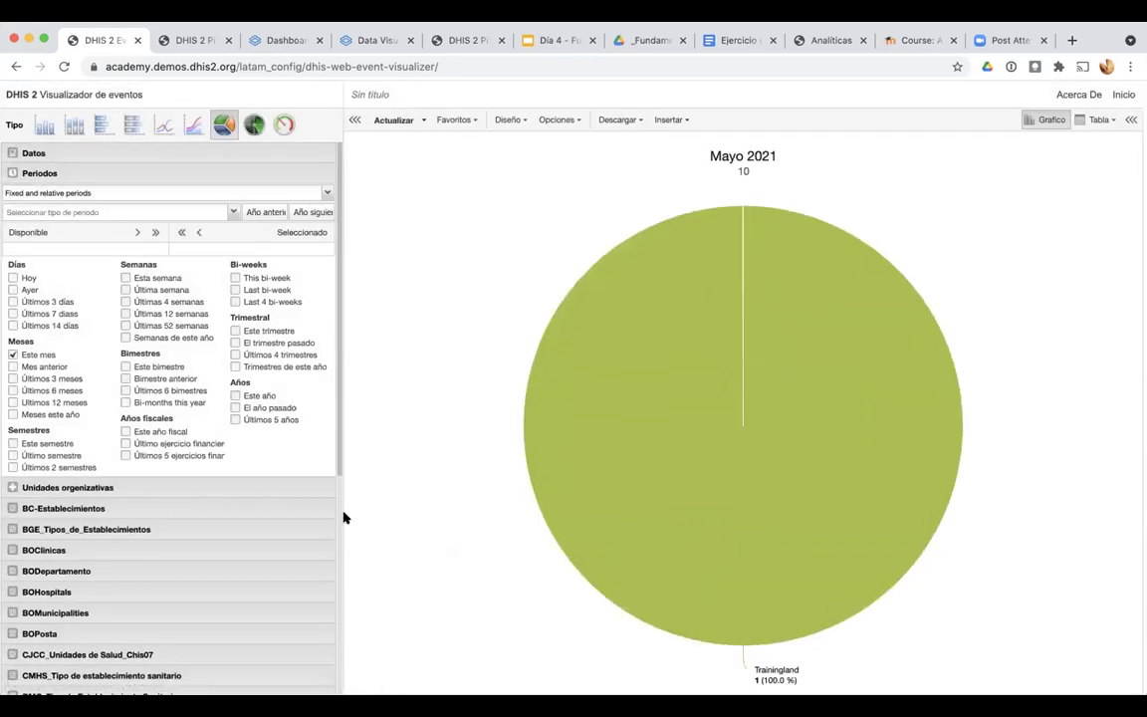
Change the organisation unit selection mode to levels, choose the Facility level and update the chart
left_click(67, 488)
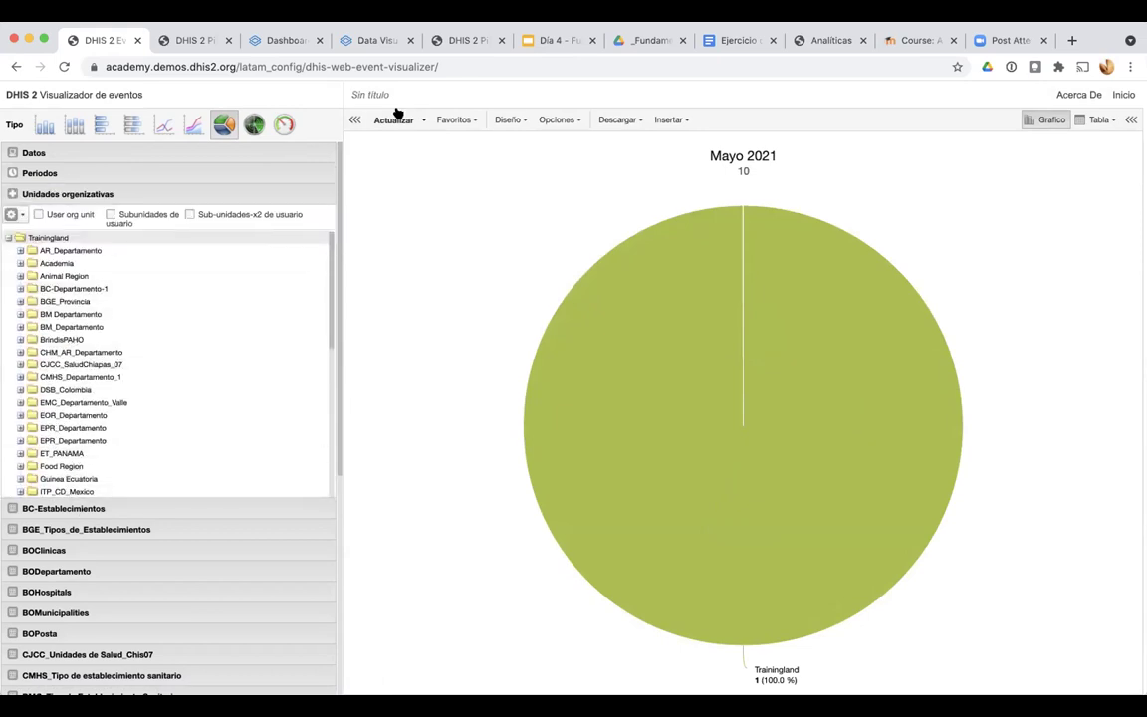
left_click(16, 215)
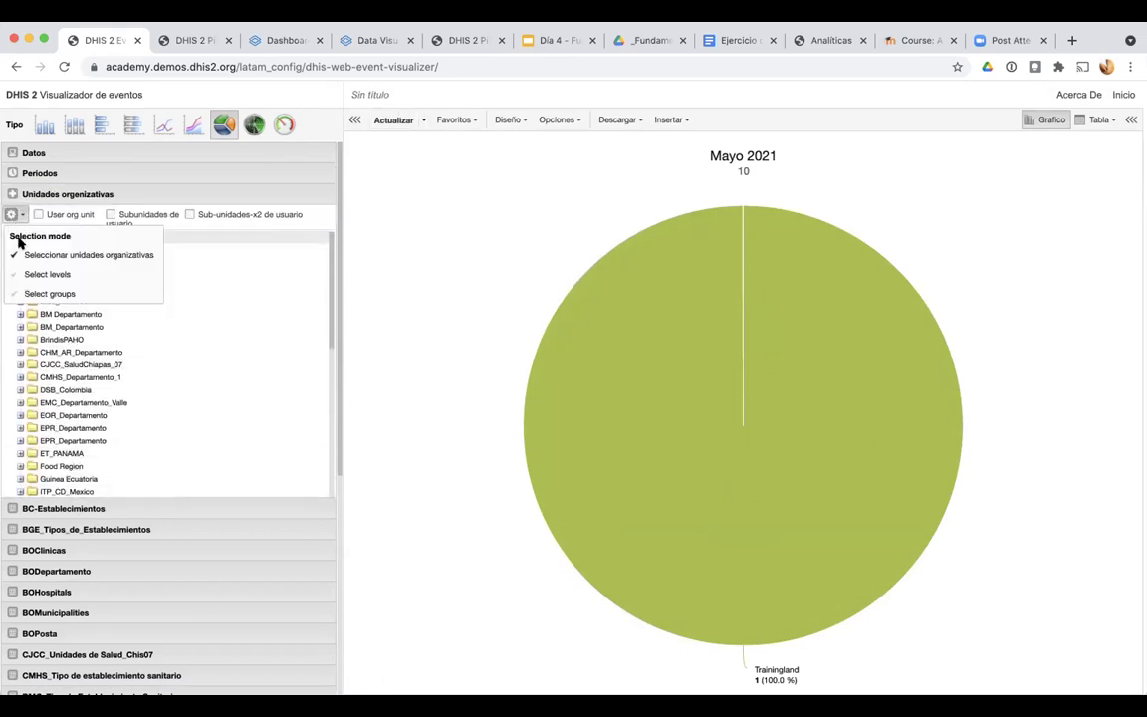
left_click(30, 273)
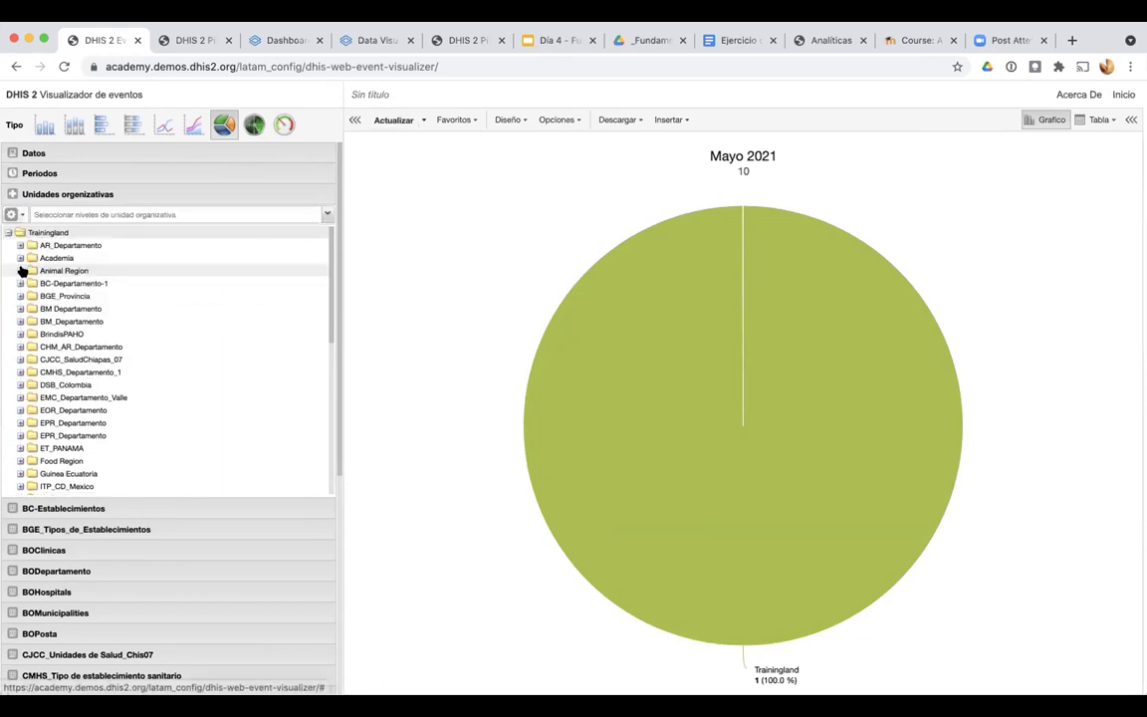
left_click(89, 213)
left_click(64, 276)
left_click(394, 120)
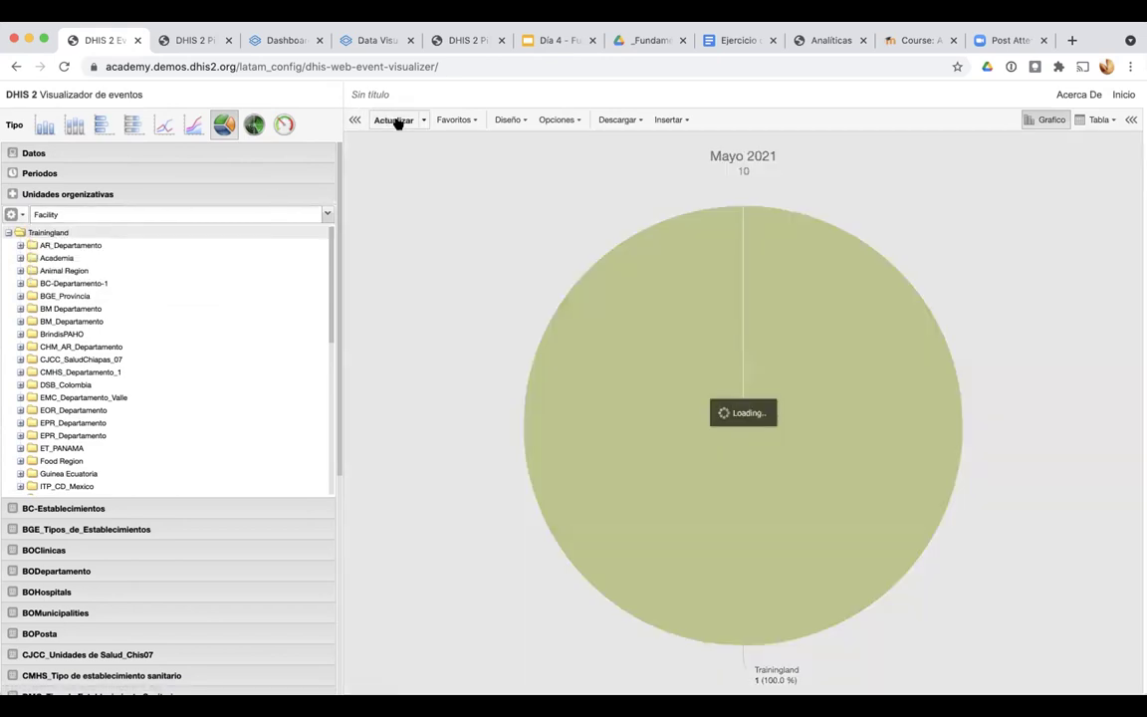
Replace the Facility level with District and update the pie chart
left_click(149, 216)
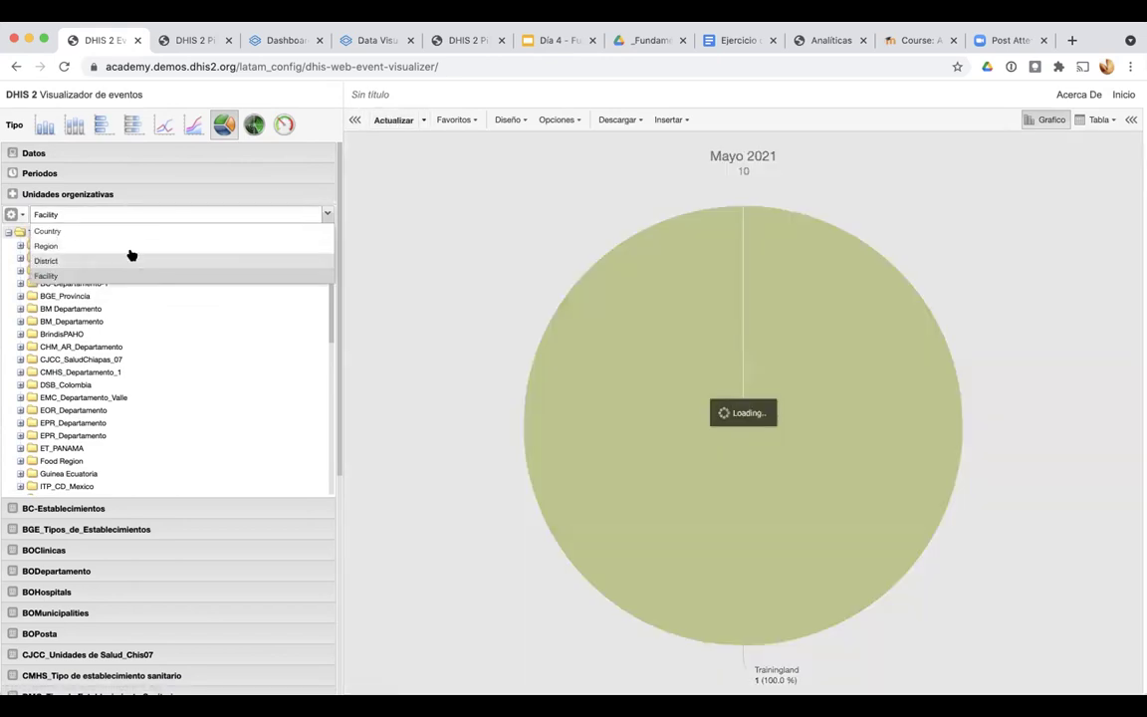
left_click(129, 259)
left_click(118, 275)
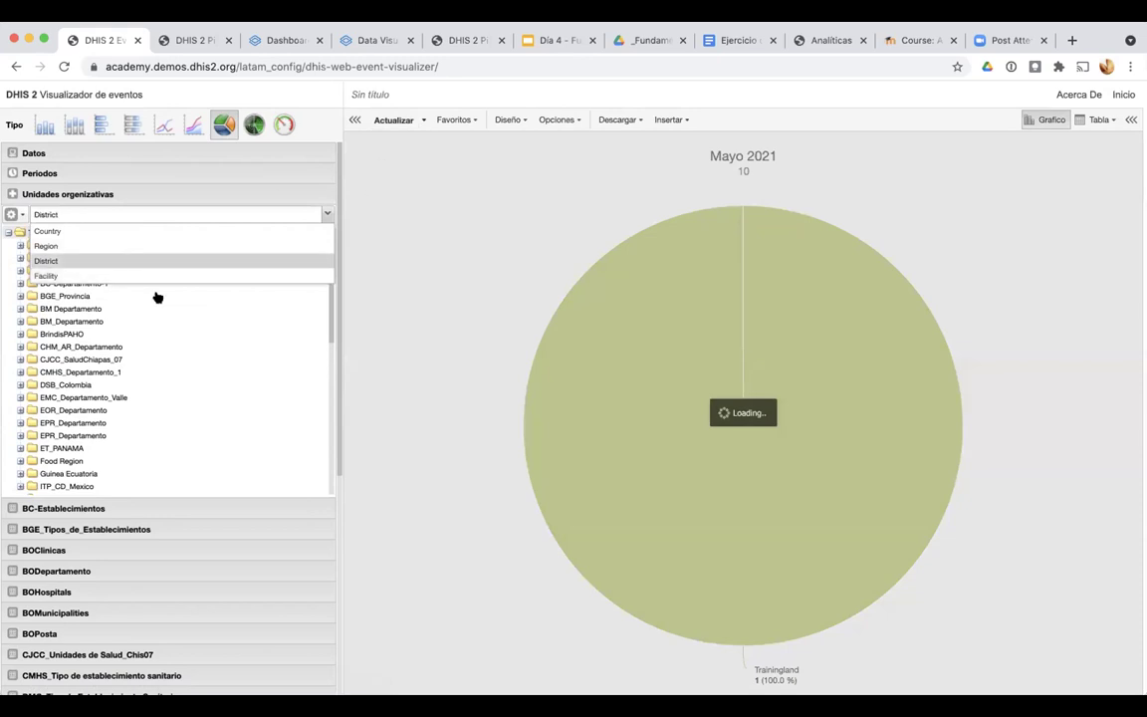
left_click(387, 120)
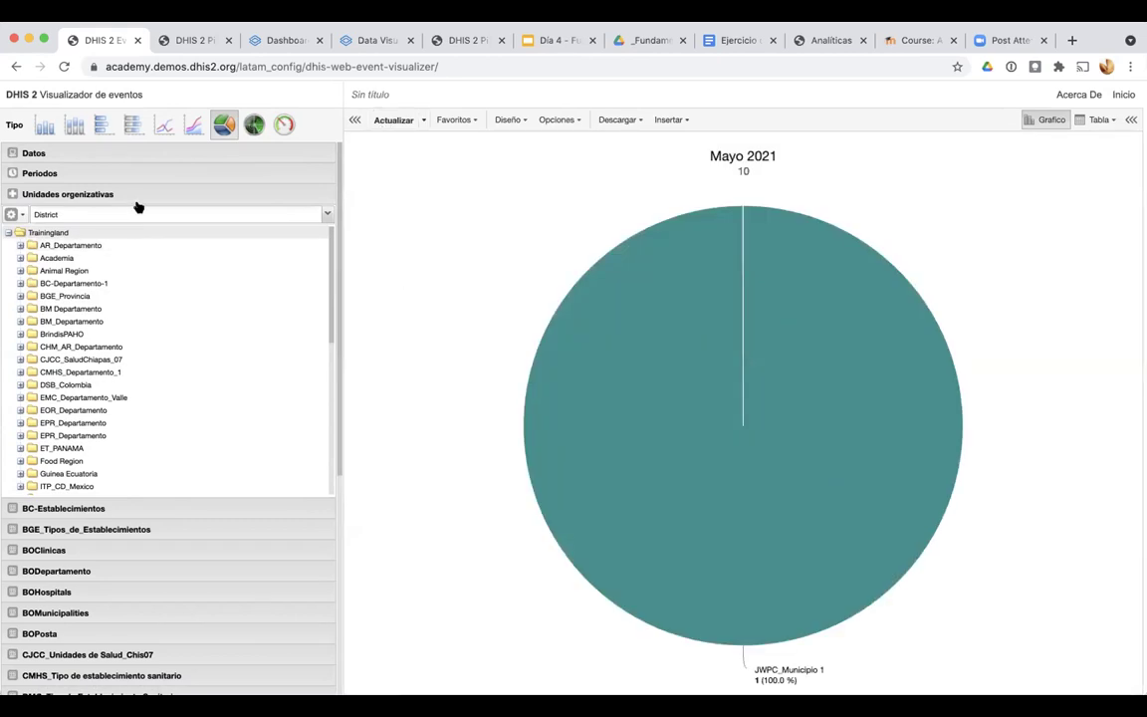
Redraw the district data as a column chart, inspect its bar values and review the chart options without changing them
left_click(44, 121)
left_click(394, 120)
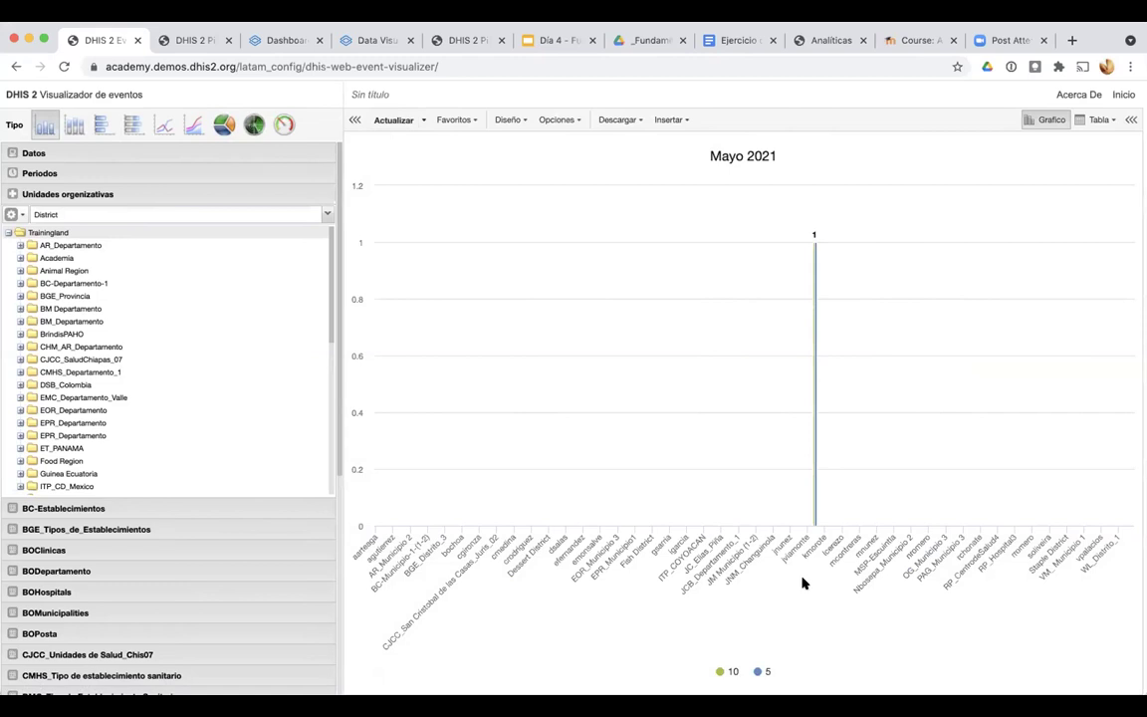
mouse_move(814, 508)
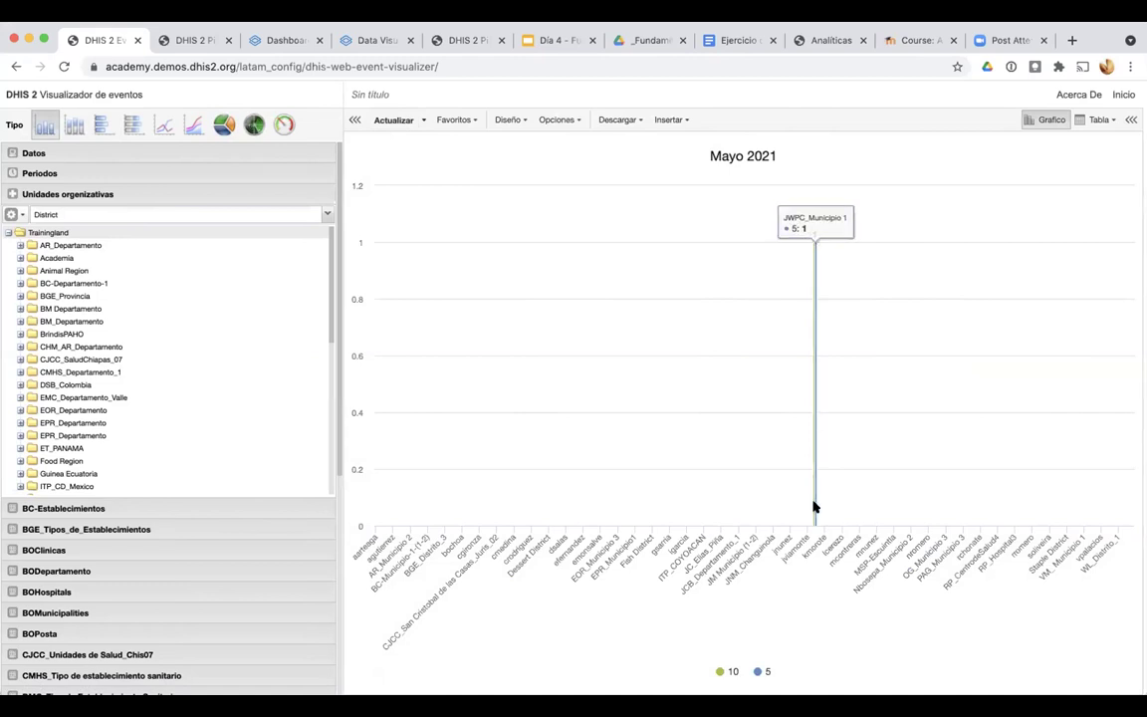
left_click(547, 120)
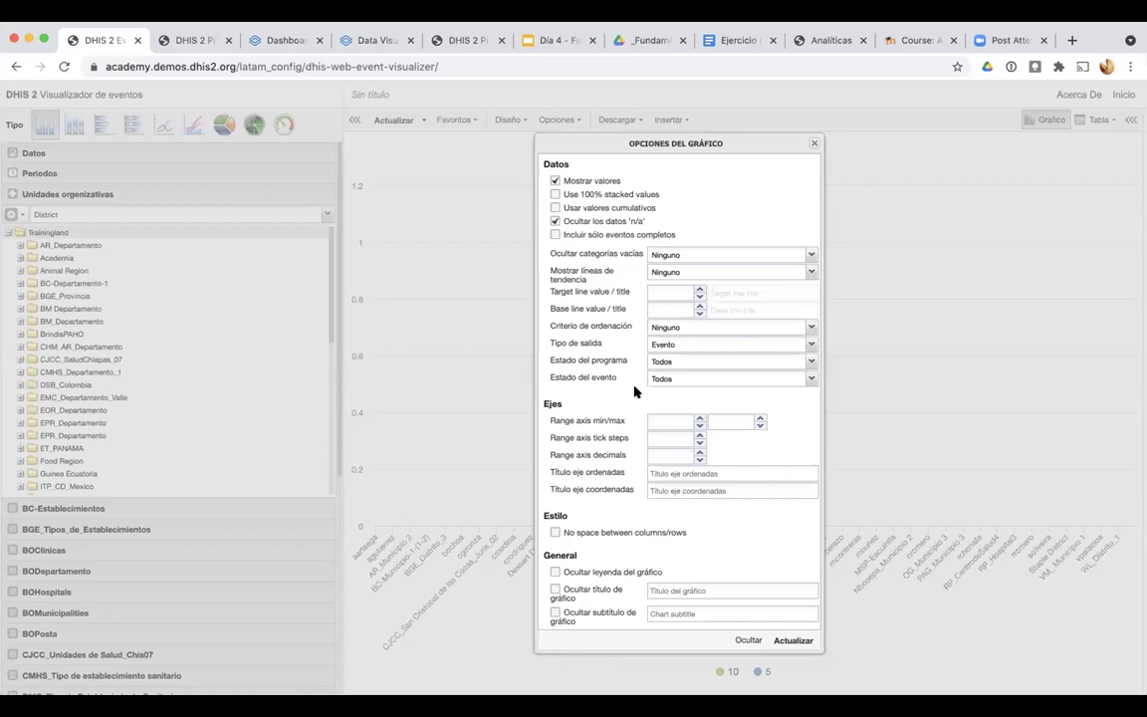
left_click(793, 640)
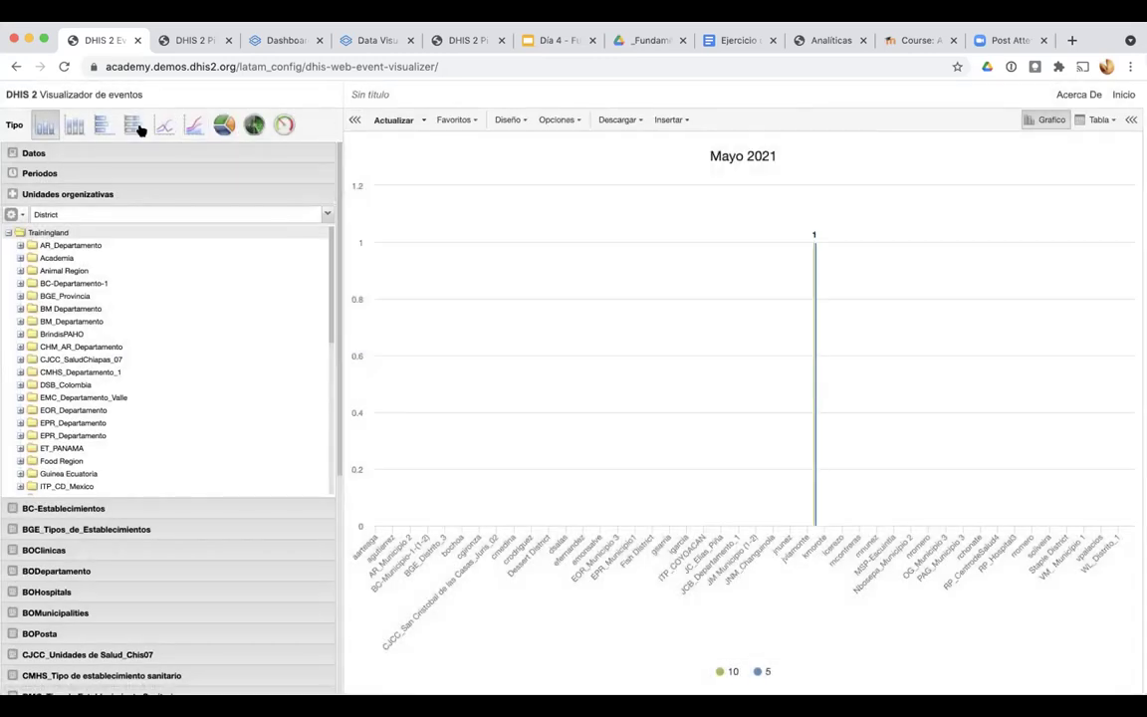
Rearrange the chart layout with periods as series, JWPC_Malaria personas en la casa as category and organisation units as filter
left_click(508, 120)
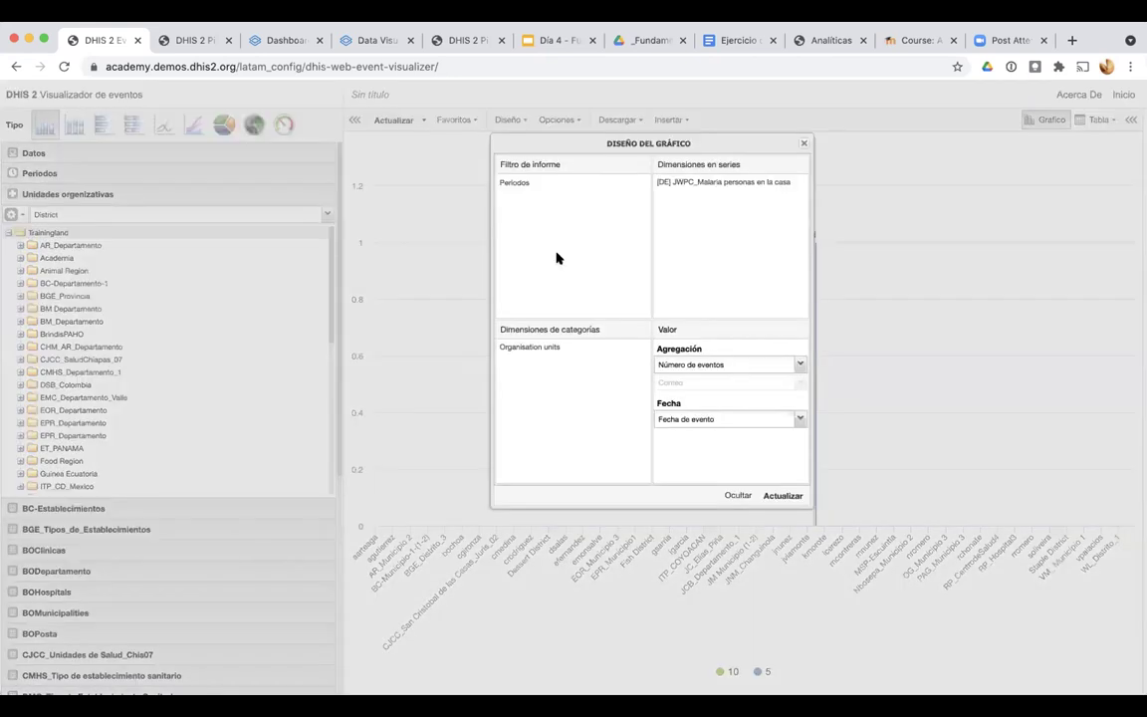
left_click_drag(516, 185, 586, 348)
left_click_drag(677, 281, 672, 275)
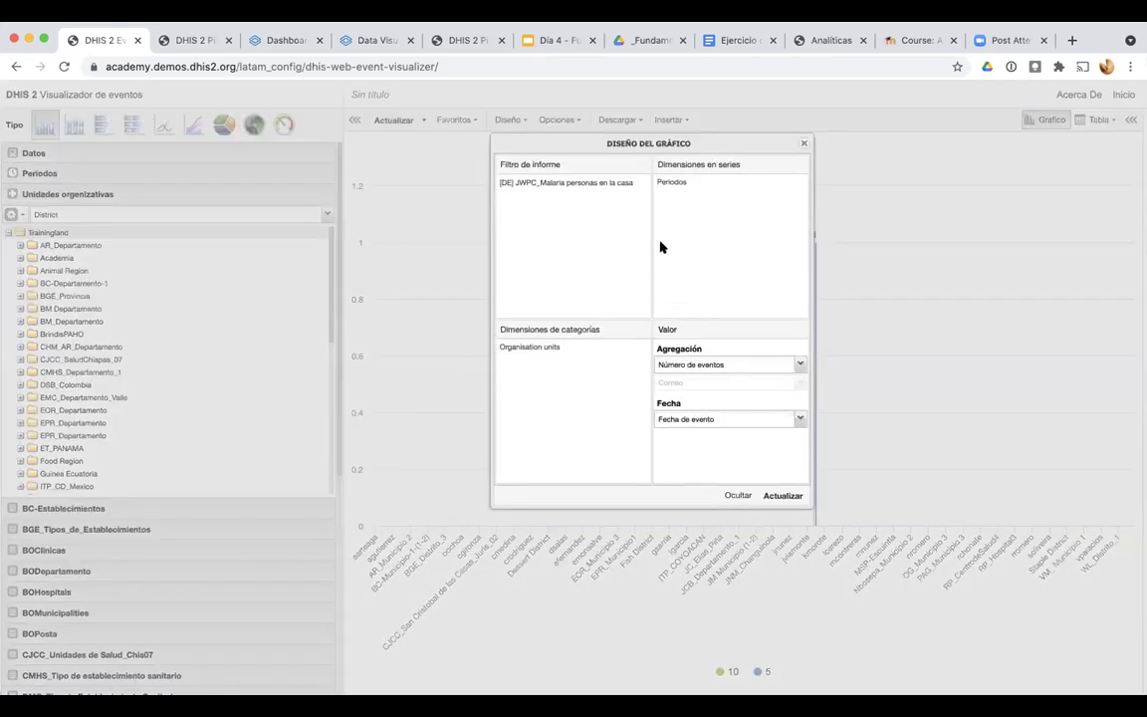
left_click_drag(558, 182, 504, 345)
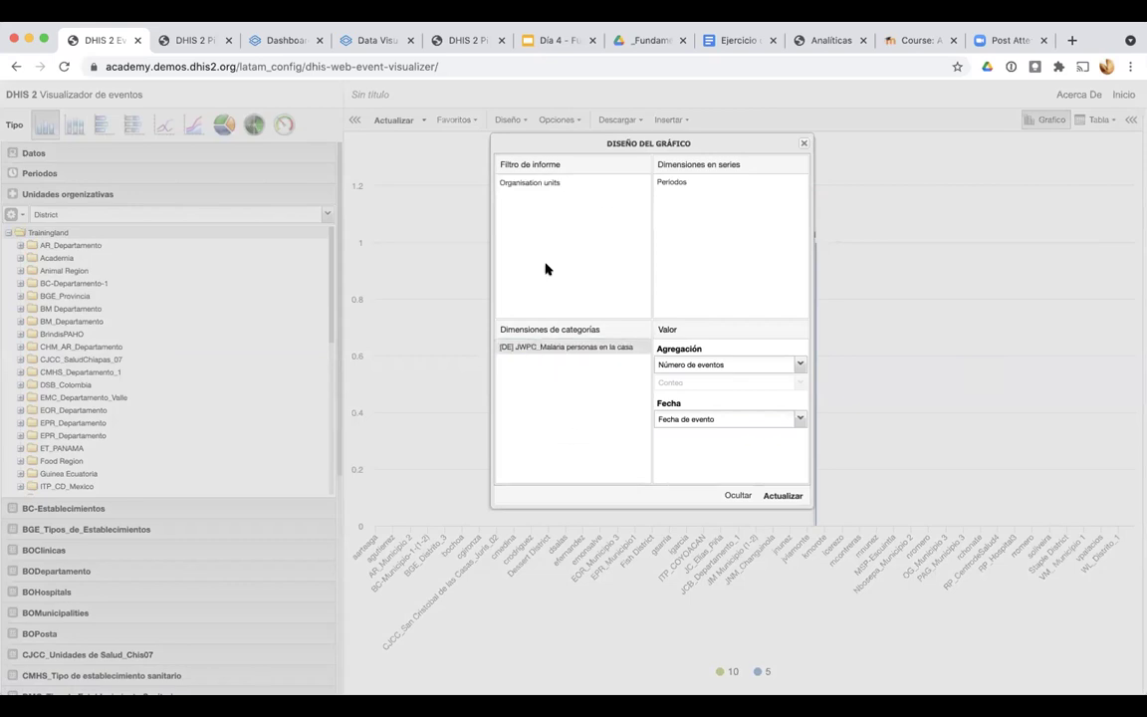
Restart with a blank chart and add JWPC_Malaria personas en la casa from the JWPC_Reporte de prevencion de Malaria program
left_click(781, 495)
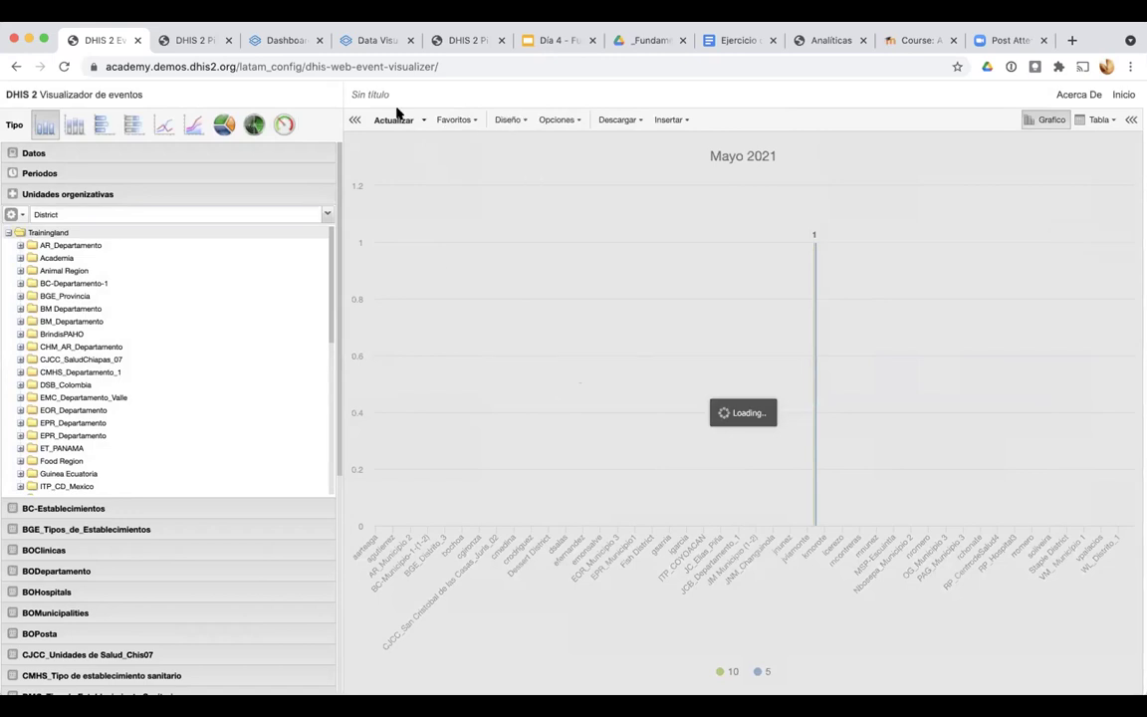
left_click(63, 65)
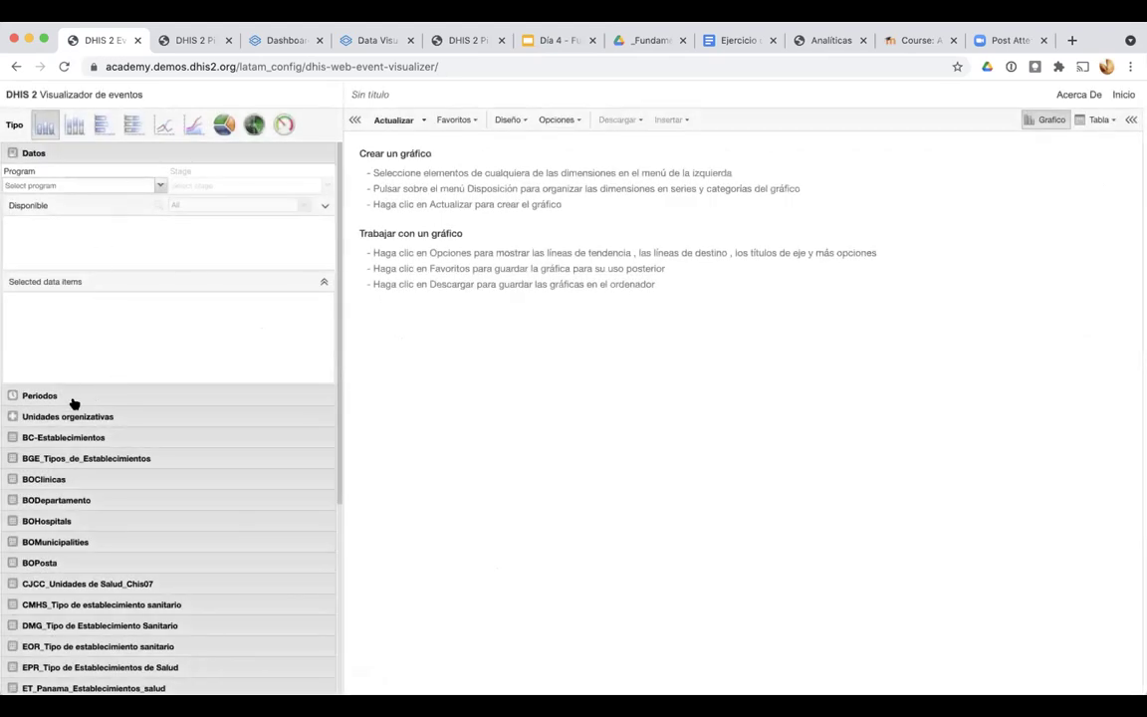
left_click(82, 189)
scroll(66, 313, "down", 5)
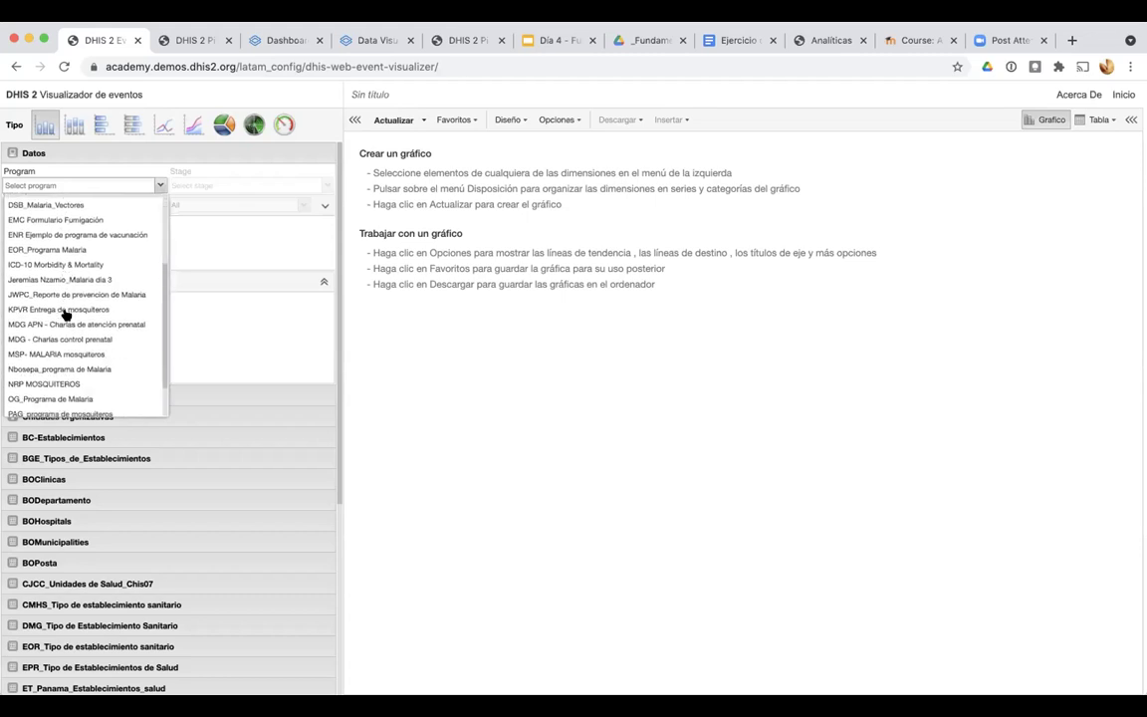
left_click(62, 295)
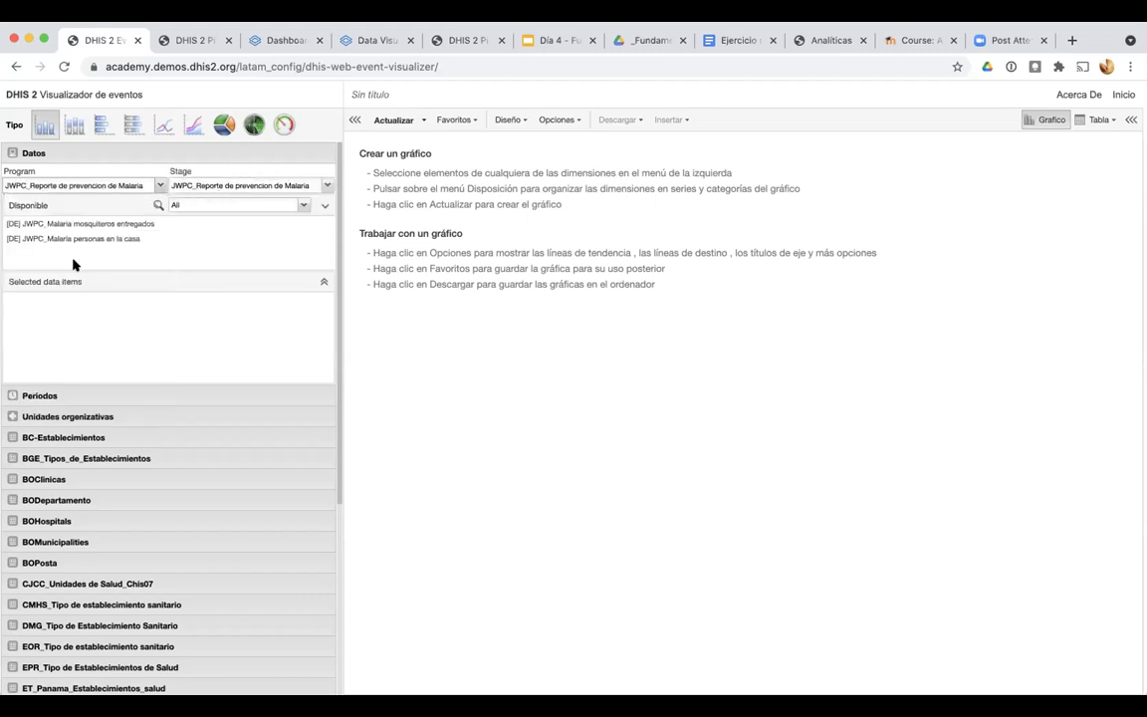
double_click(83, 240)
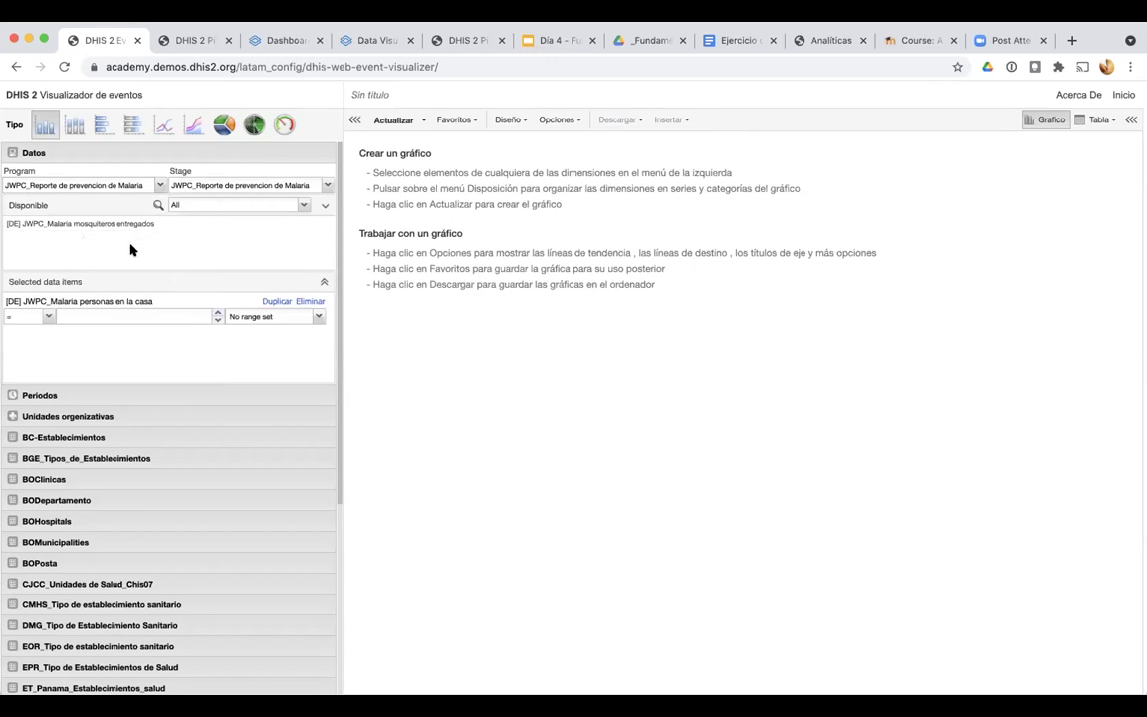
Set the chart period to Este mes only, instead of the last 12 months, and update the chart
left_click(404, 123)
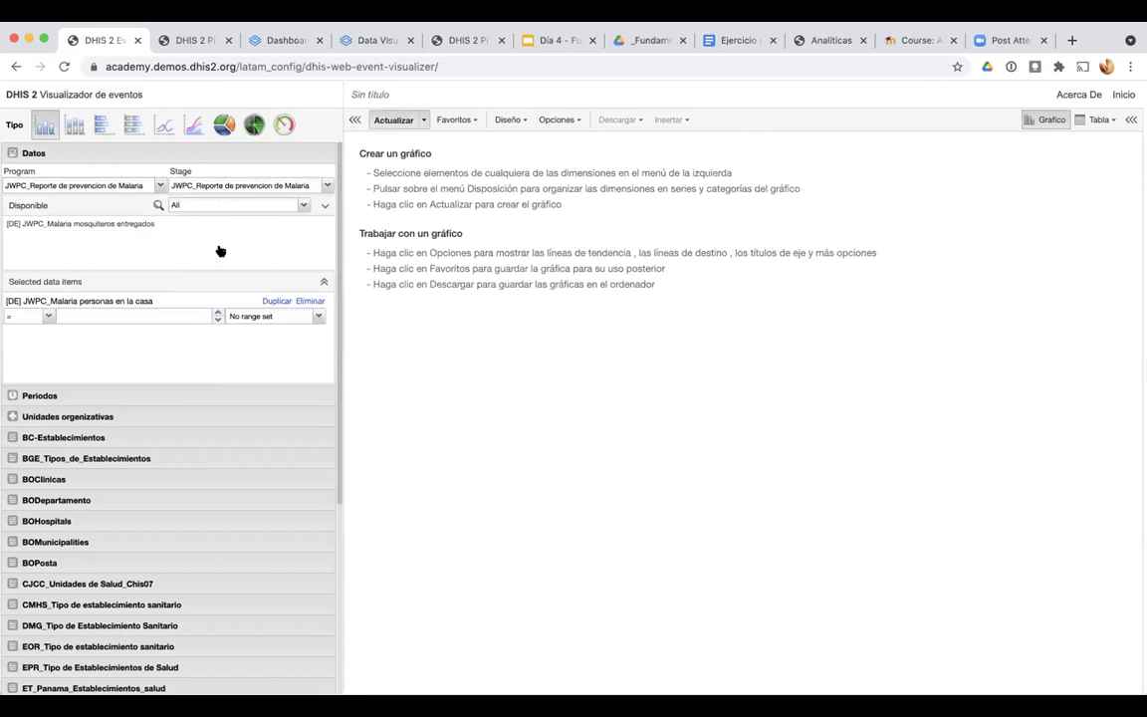
left_click(62, 397)
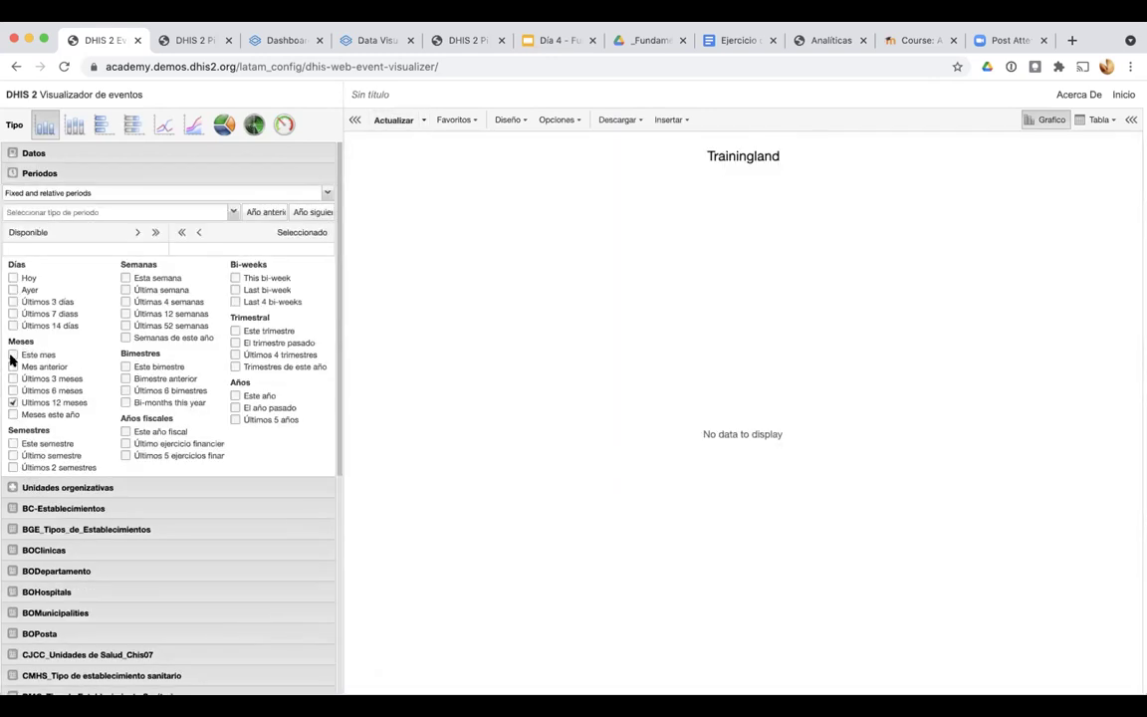
left_click(386, 119)
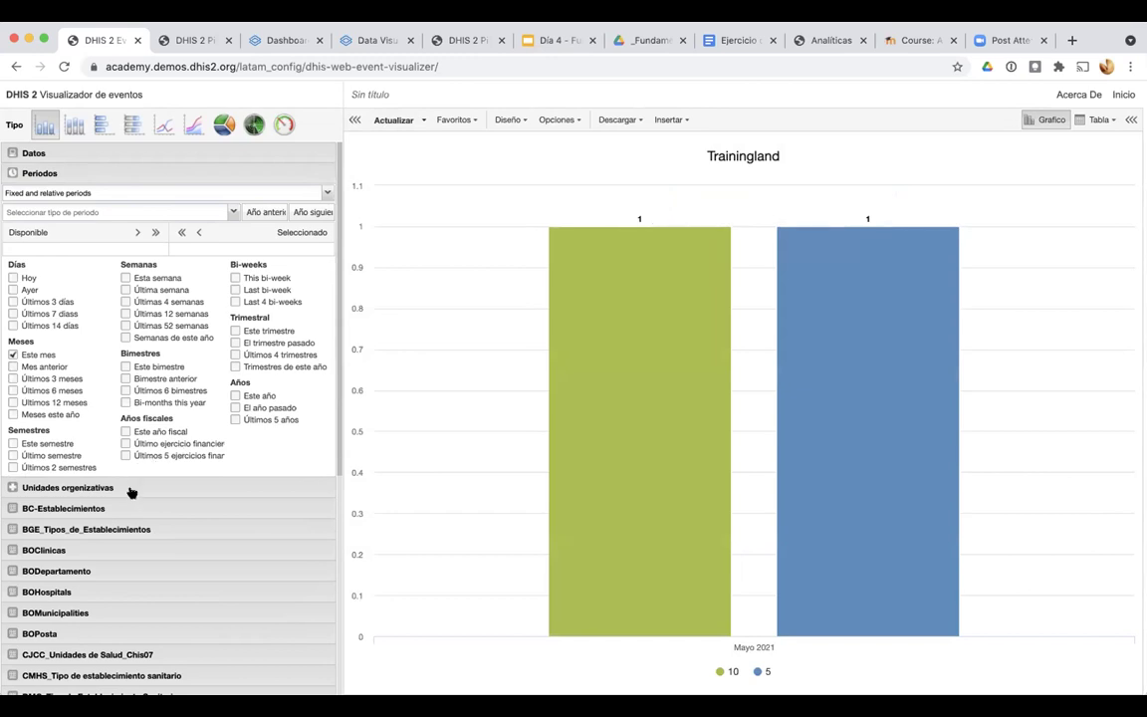
Set the organisation units to the District level within JWPC_Departamento and update the chart
left_click(131, 489)
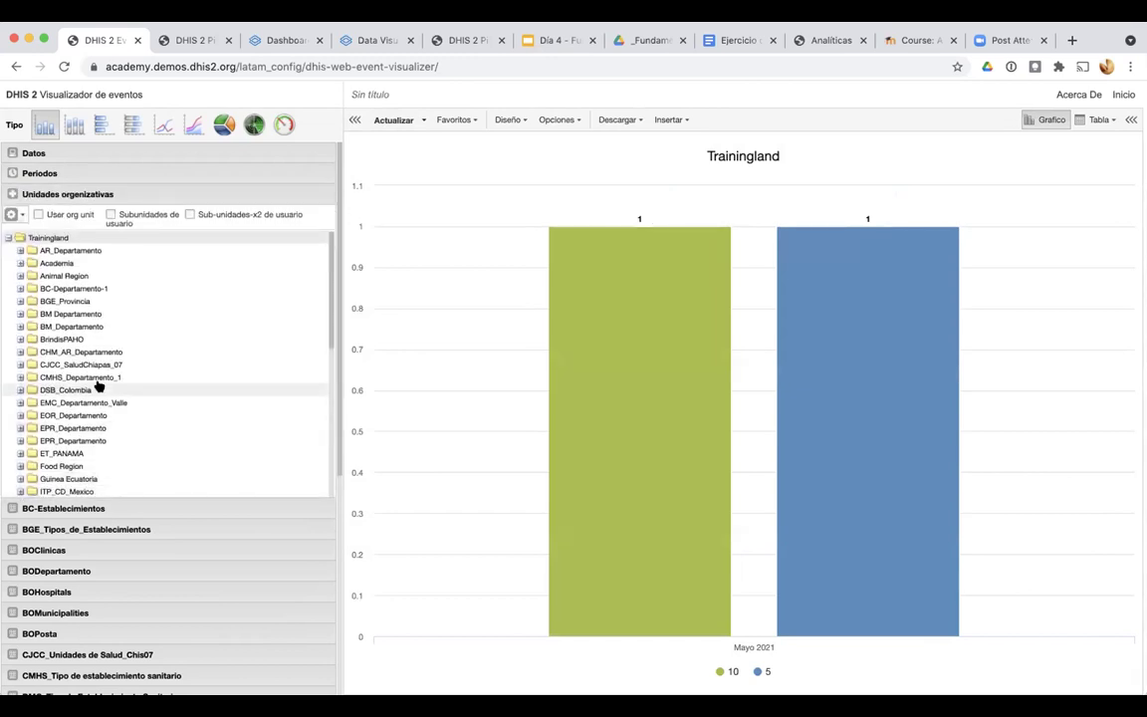
left_click(14, 214)
left_click(30, 273)
left_click(68, 214)
left_click(73, 261)
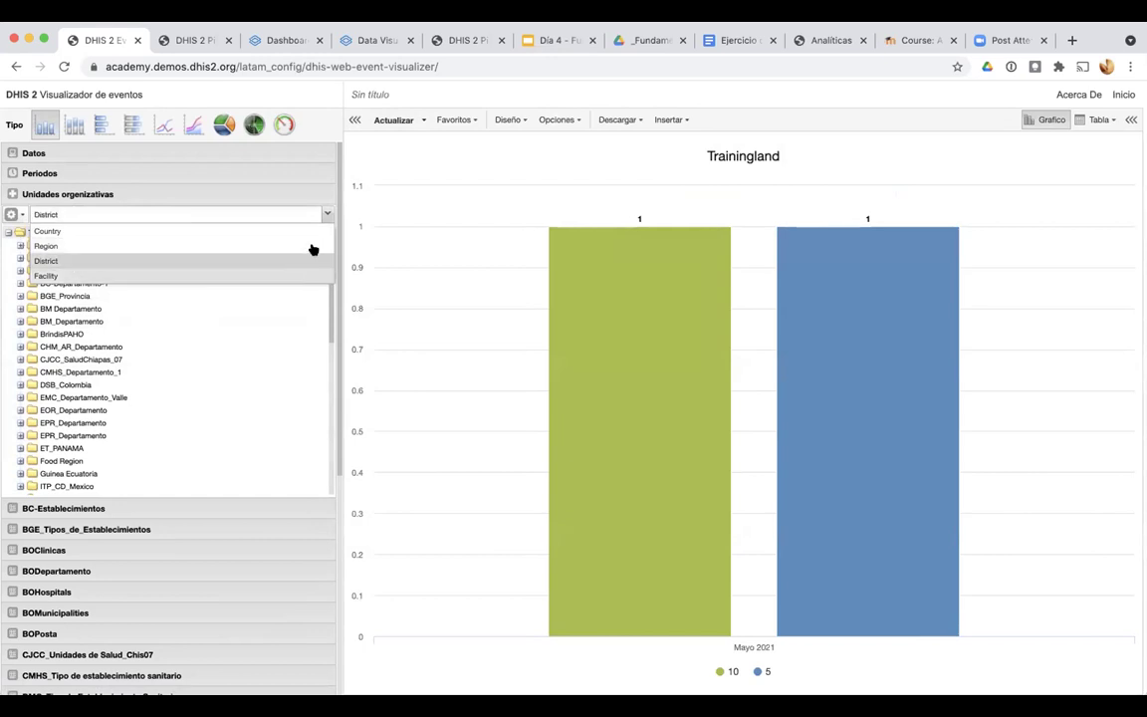
left_click(387, 119)
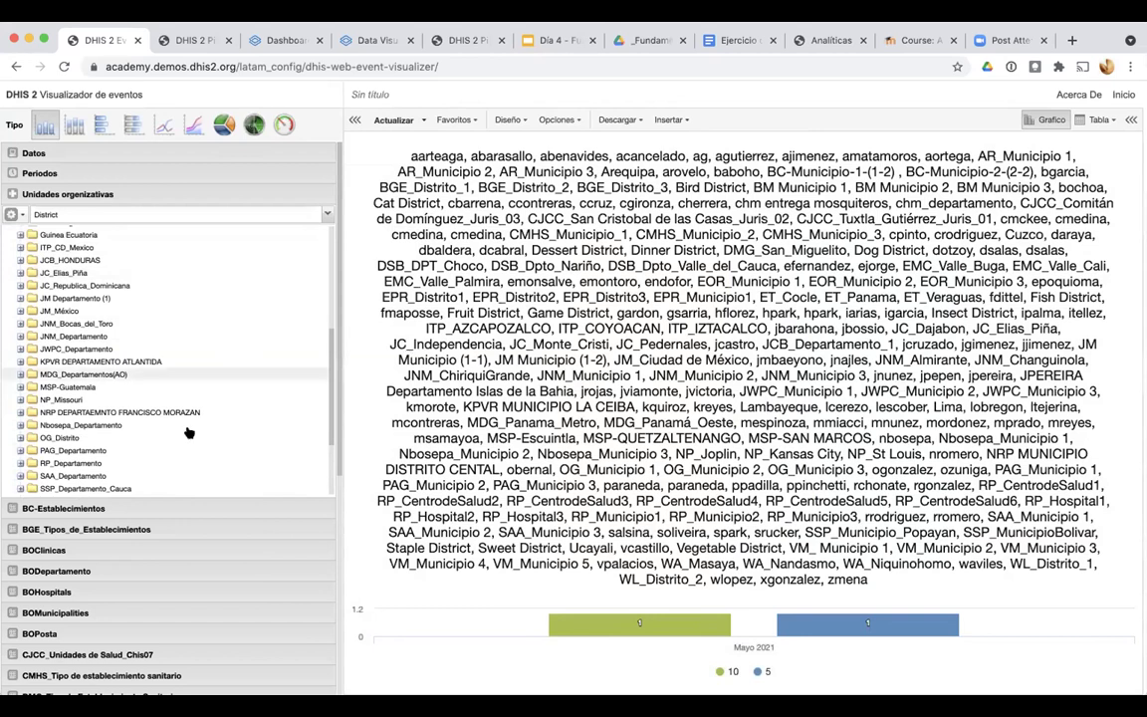
left_click(73, 348)
left_click(391, 119)
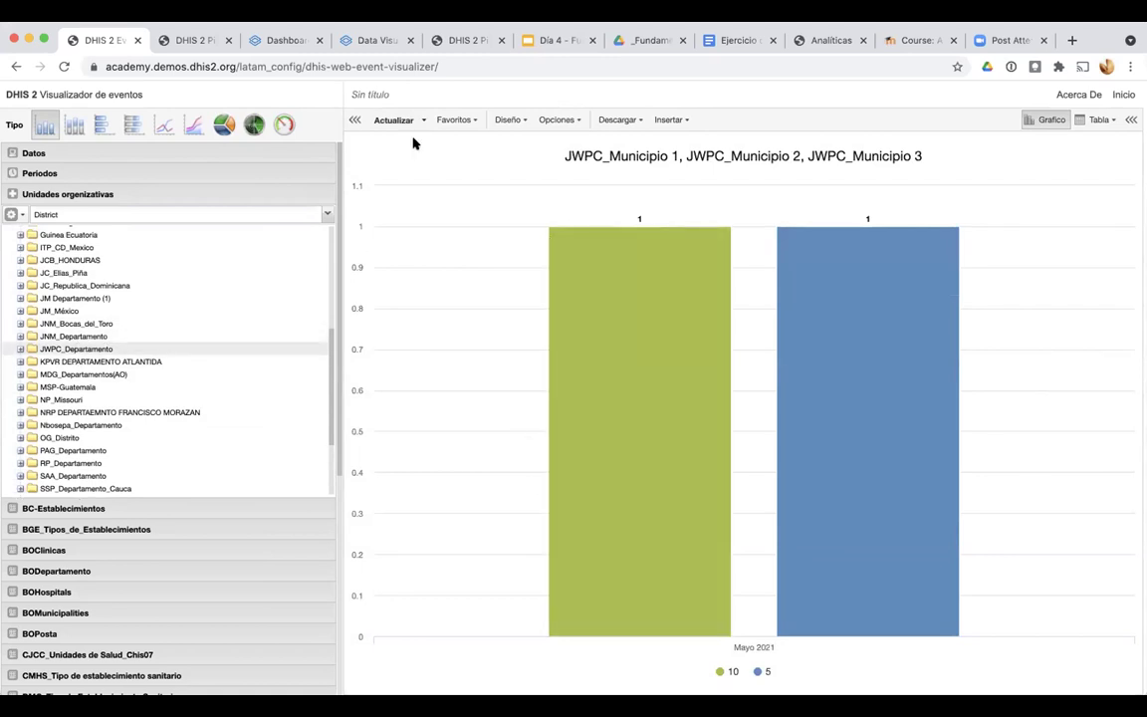
Rearrange the chart layout with organisation units as categories and periods as report filter, then update the chart
left_click(503, 120)
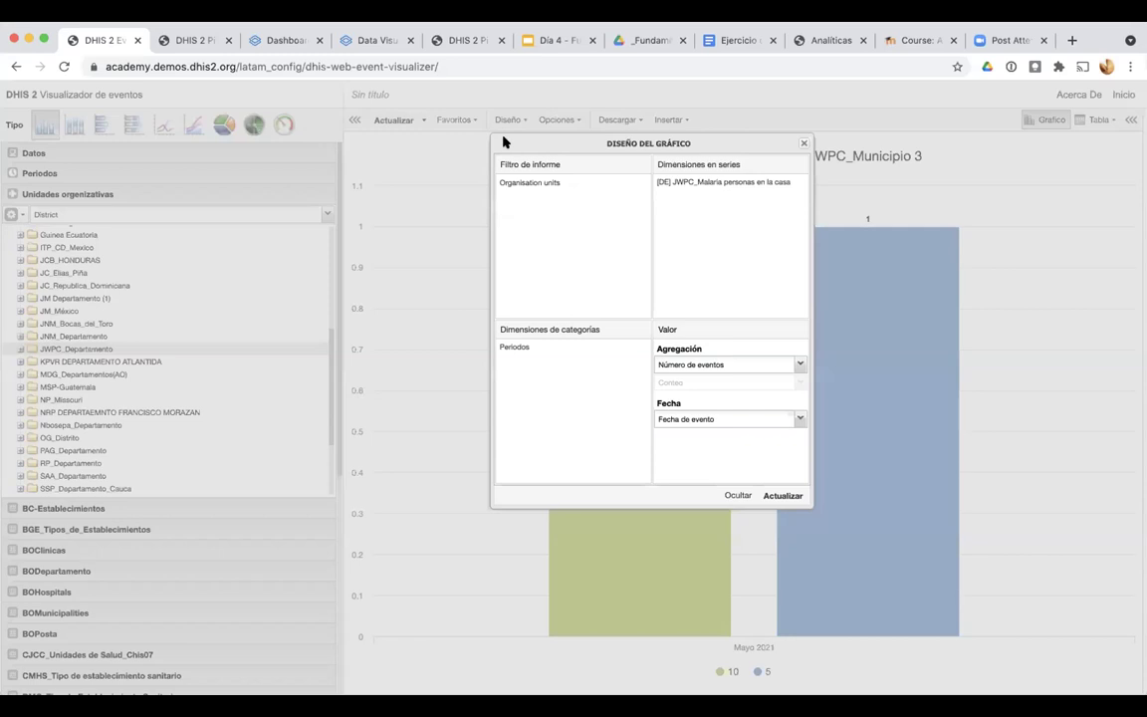
left_click_drag(547, 186, 557, 389)
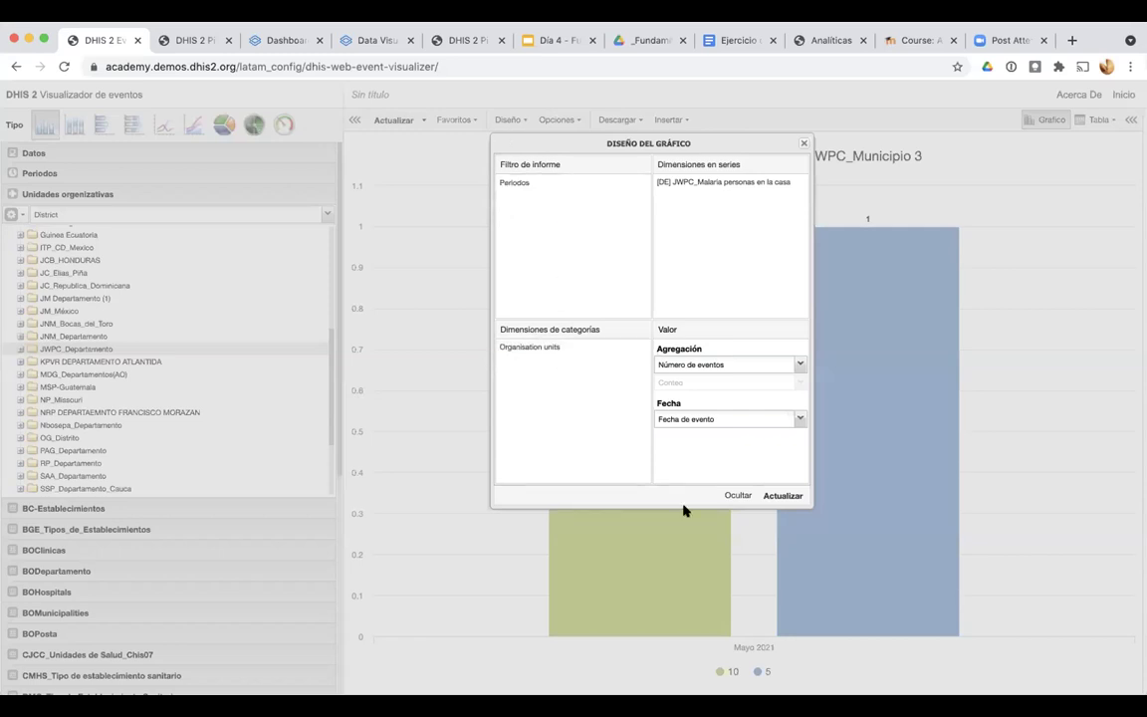
left_click(783, 495)
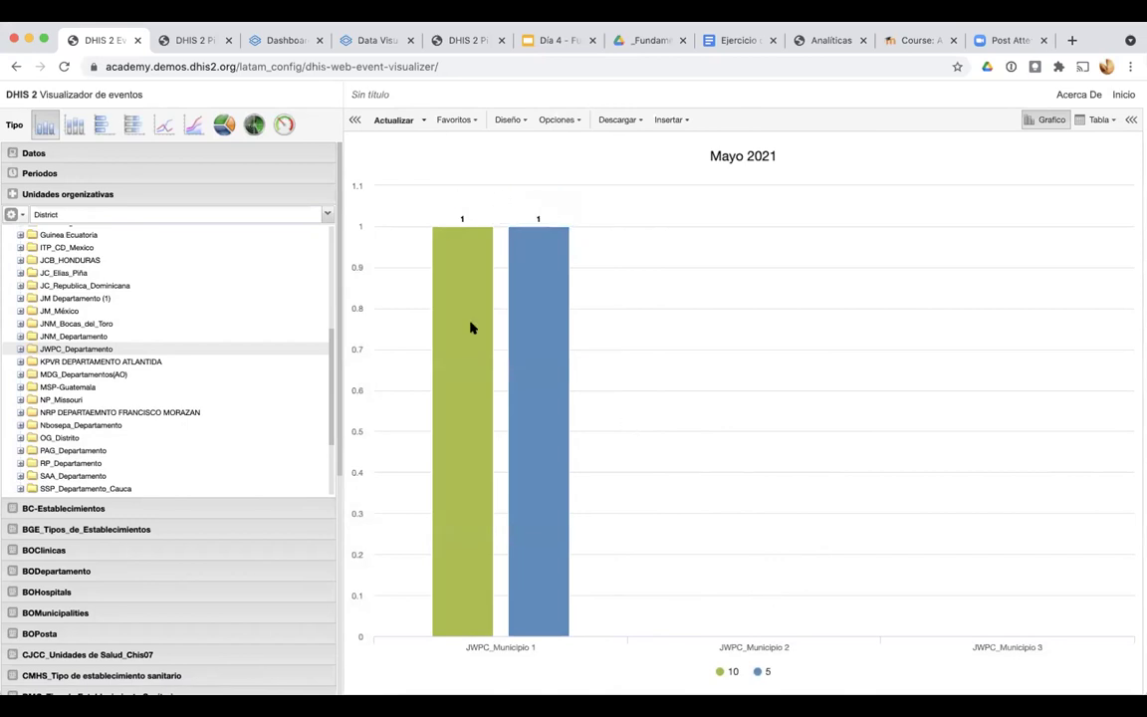
Try a chart layout with organisation units as series and JWPC_Malaria personas en la casa as categories
left_click(448, 120)
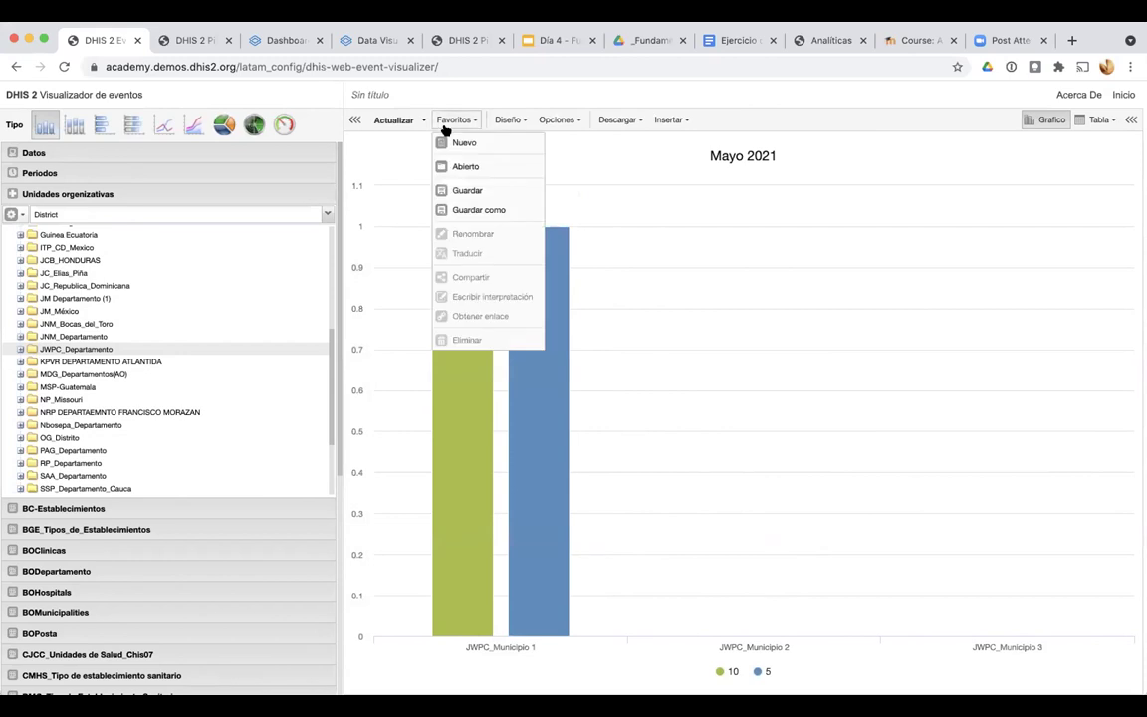
left_click_drag(545, 345, 710, 270)
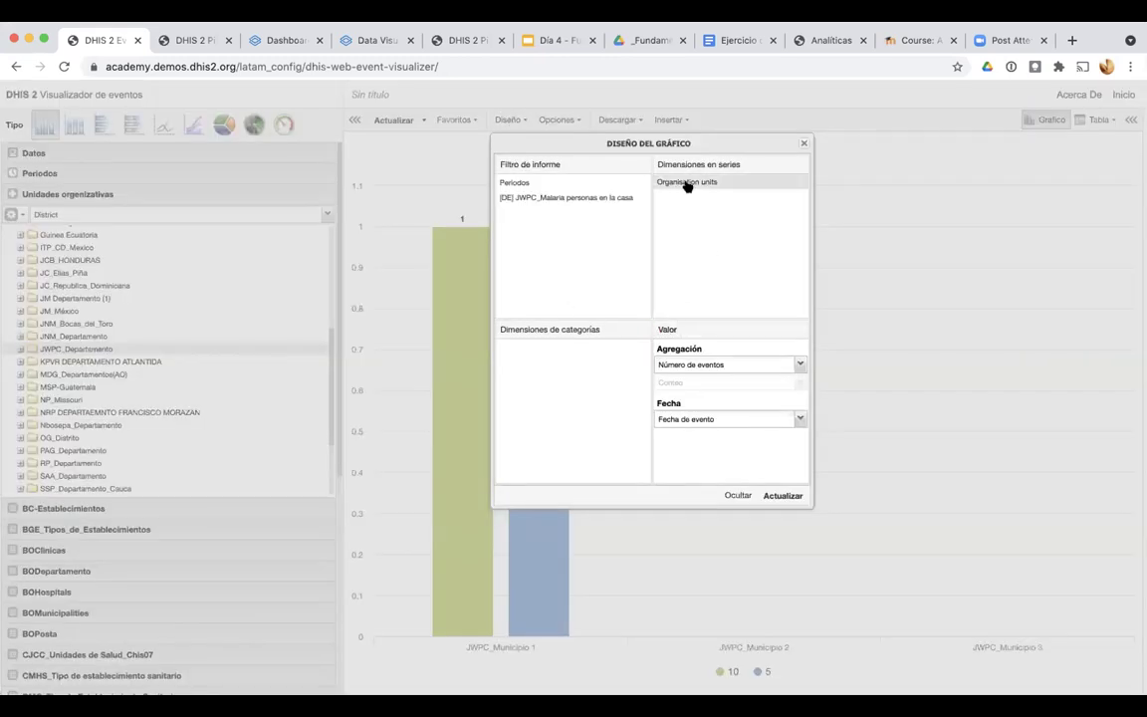
left_click_drag(578, 198, 580, 376)
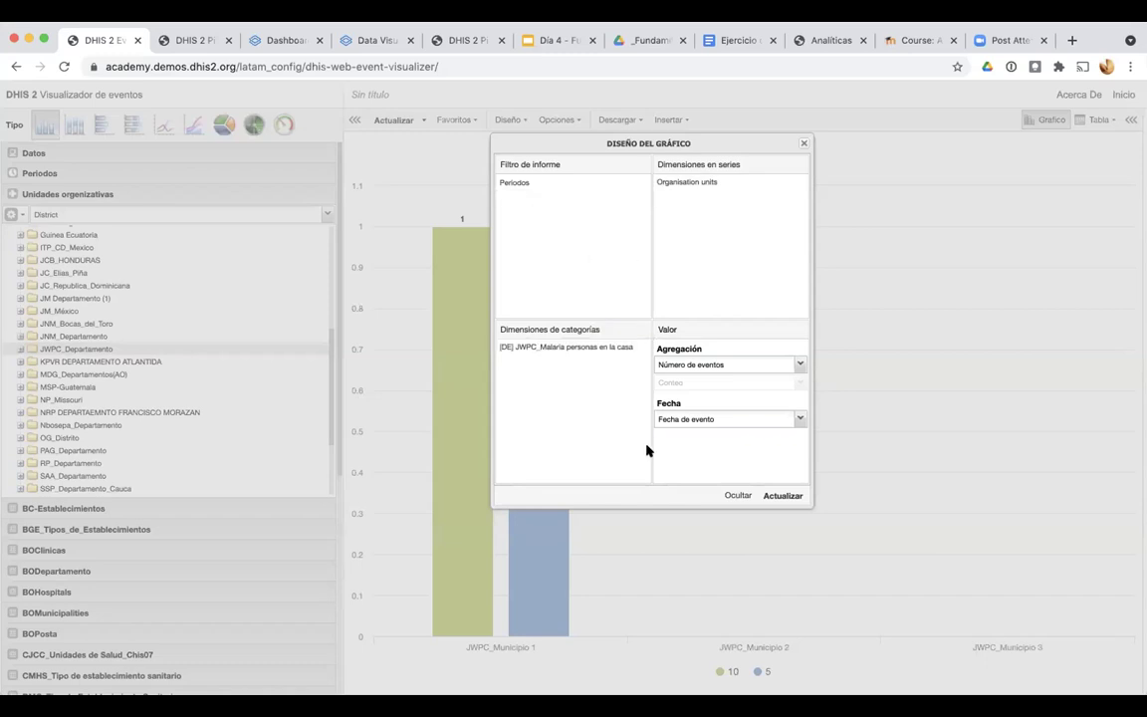
left_click(784, 496)
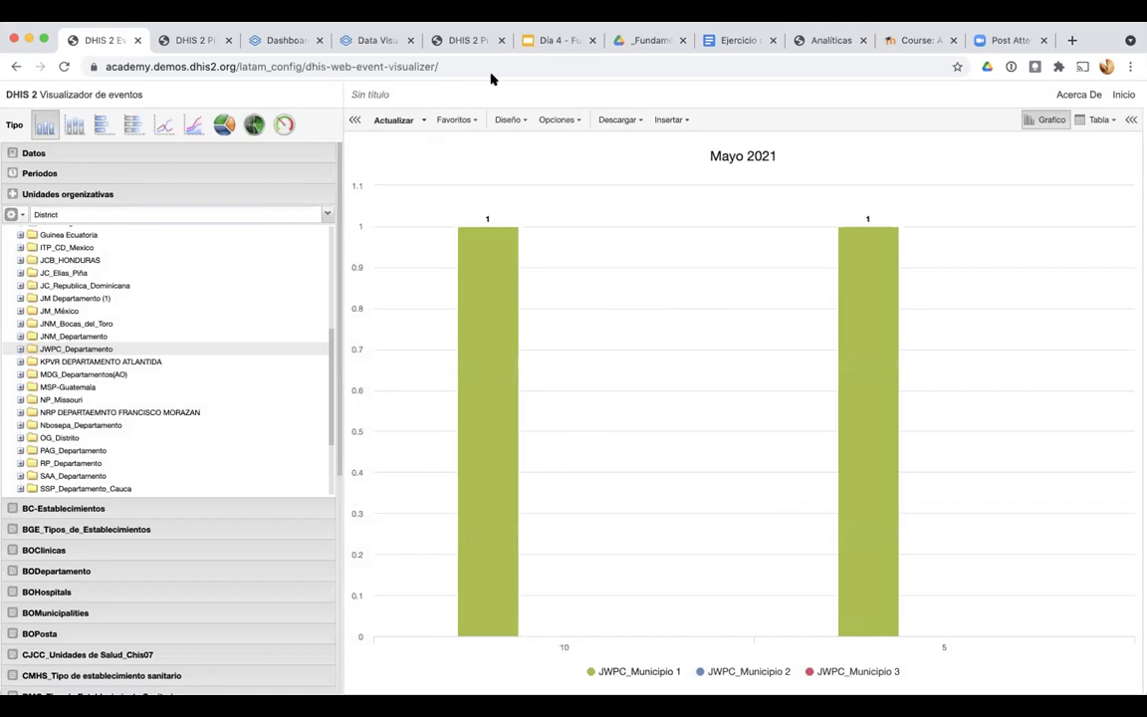
Swap the layout back to organisation units as categories and JWPC_Malaria personas en la casa as series
left_click(509, 121)
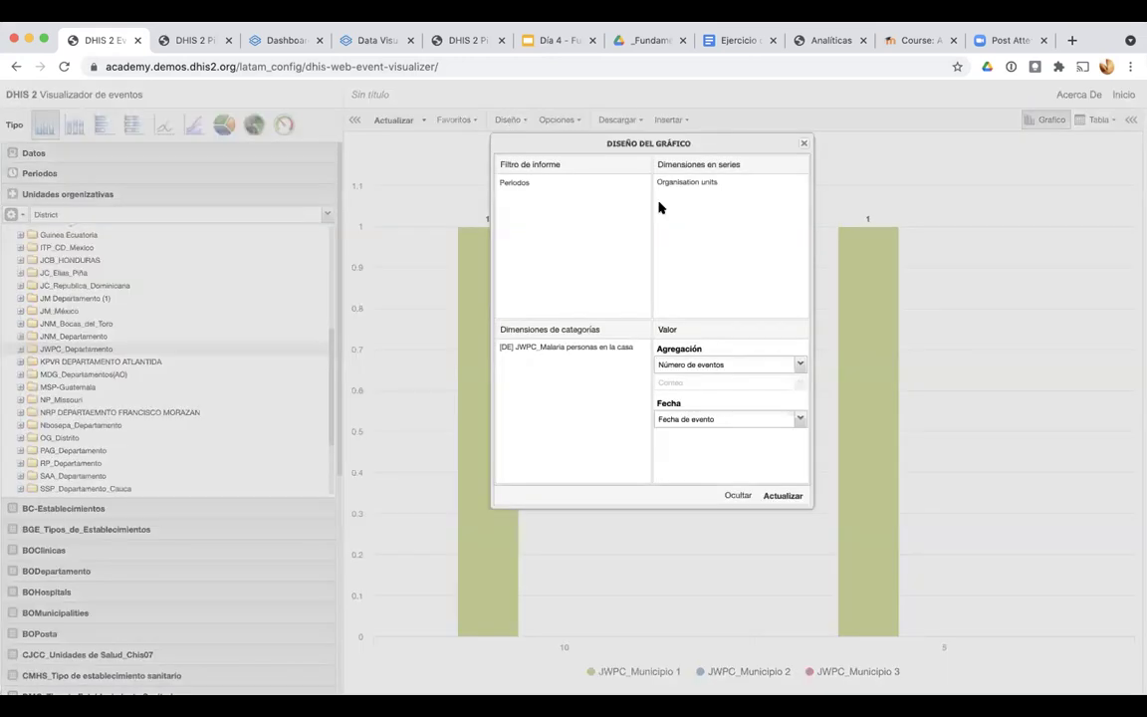
left_click_drag(694, 185, 530, 409)
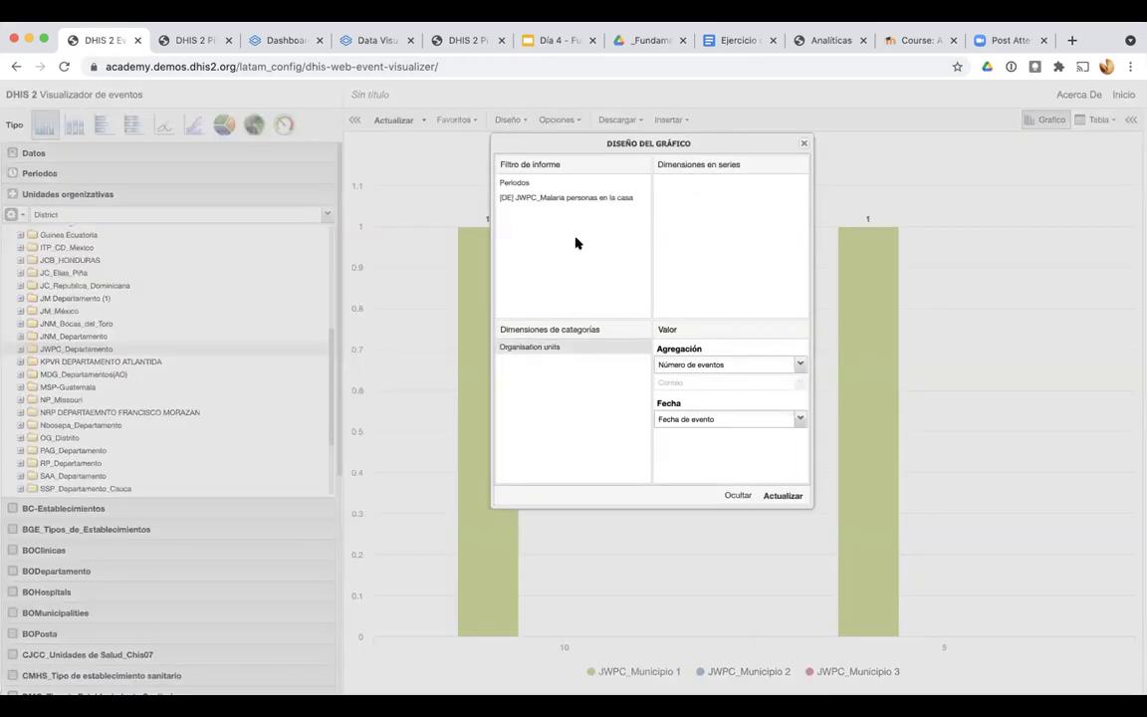
left_click_drag(574, 201, 697, 195)
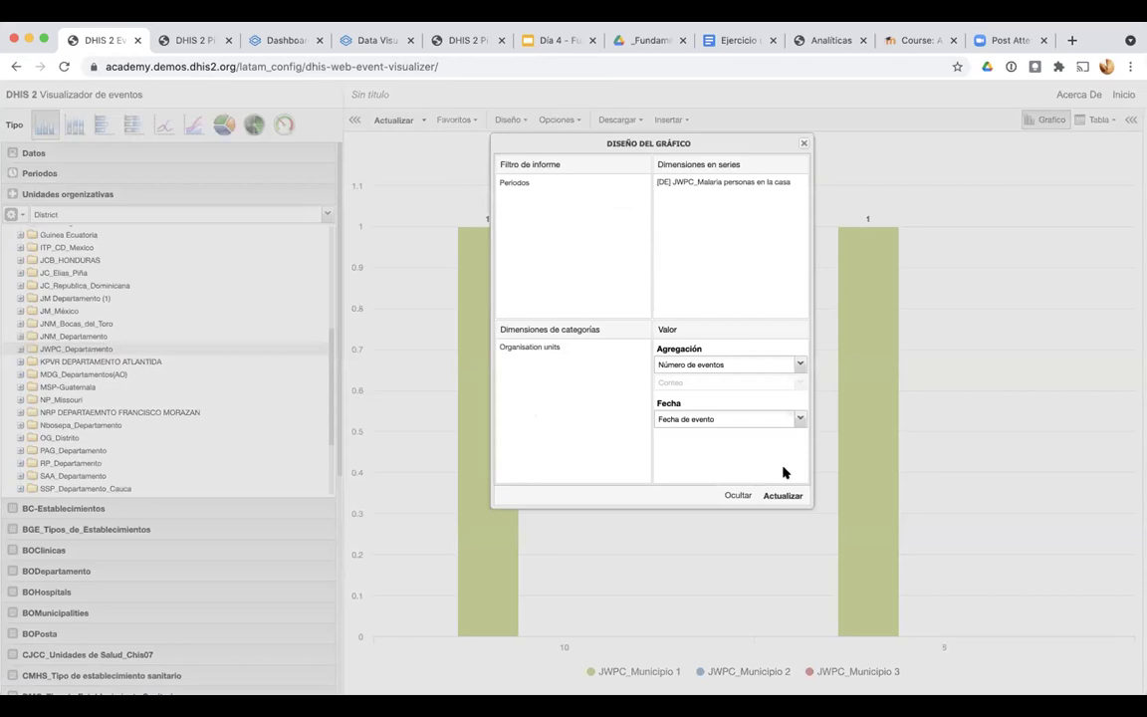
left_click(783, 496)
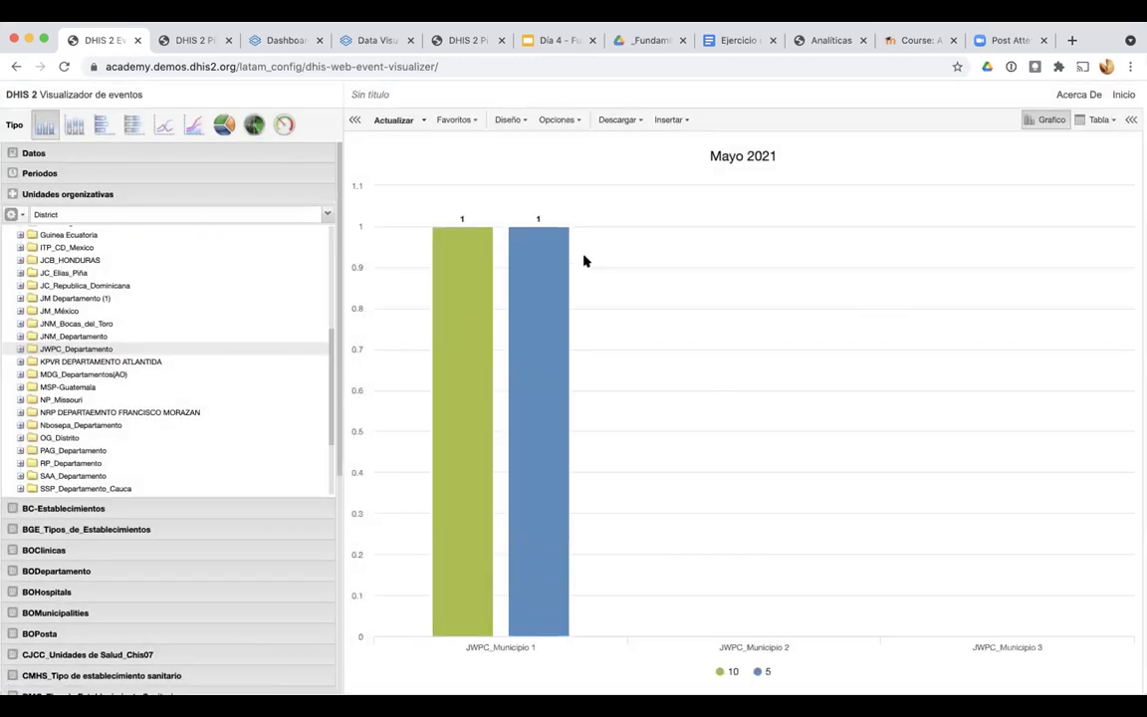
Save the chart as a favourite named "JM - Eventos con mosquiteros entregados - mes actual"
left_click(454, 120)
left_click(465, 191)
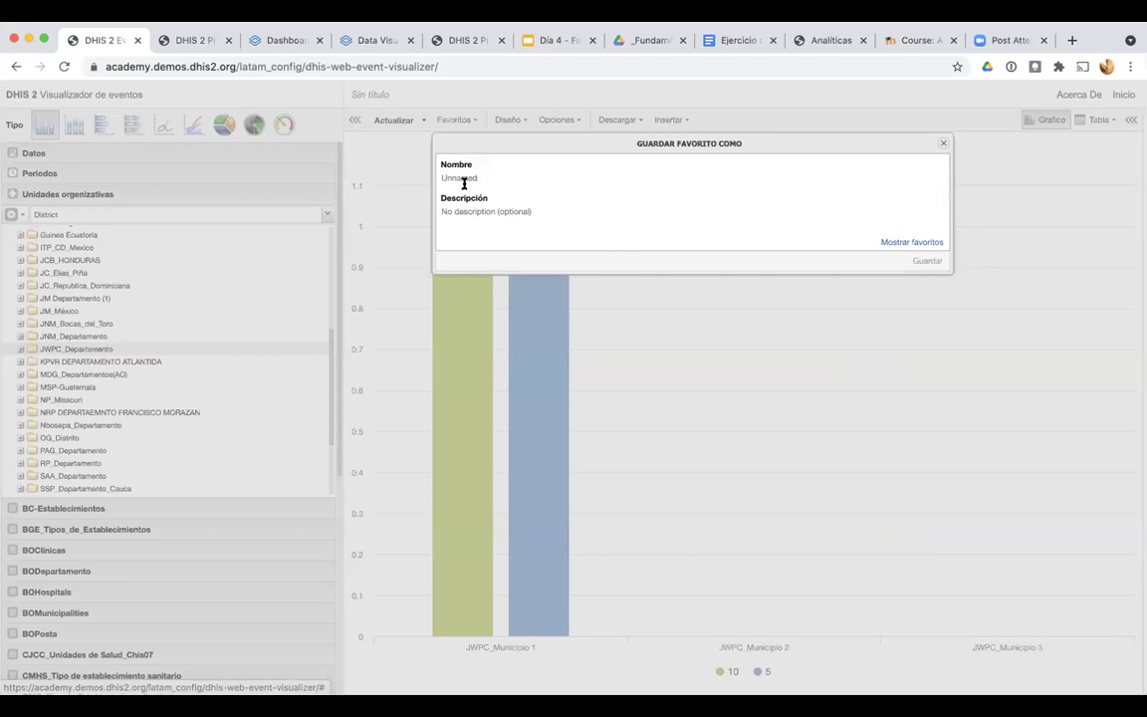
type("JM")
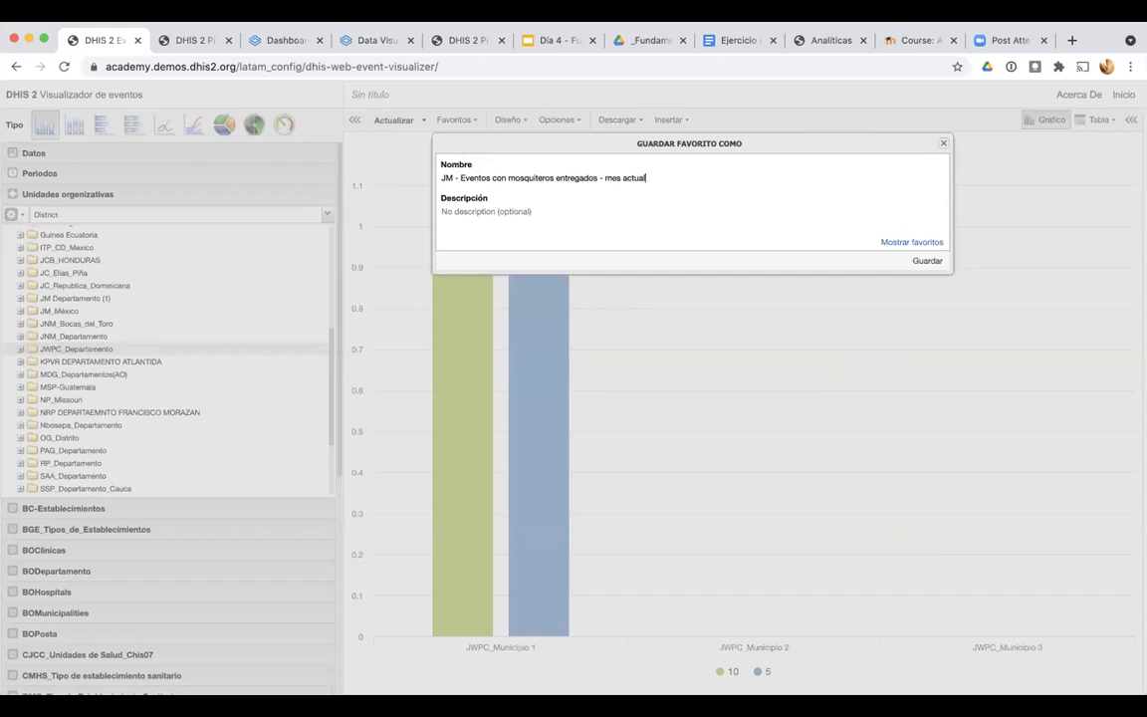
left_click(924, 261)
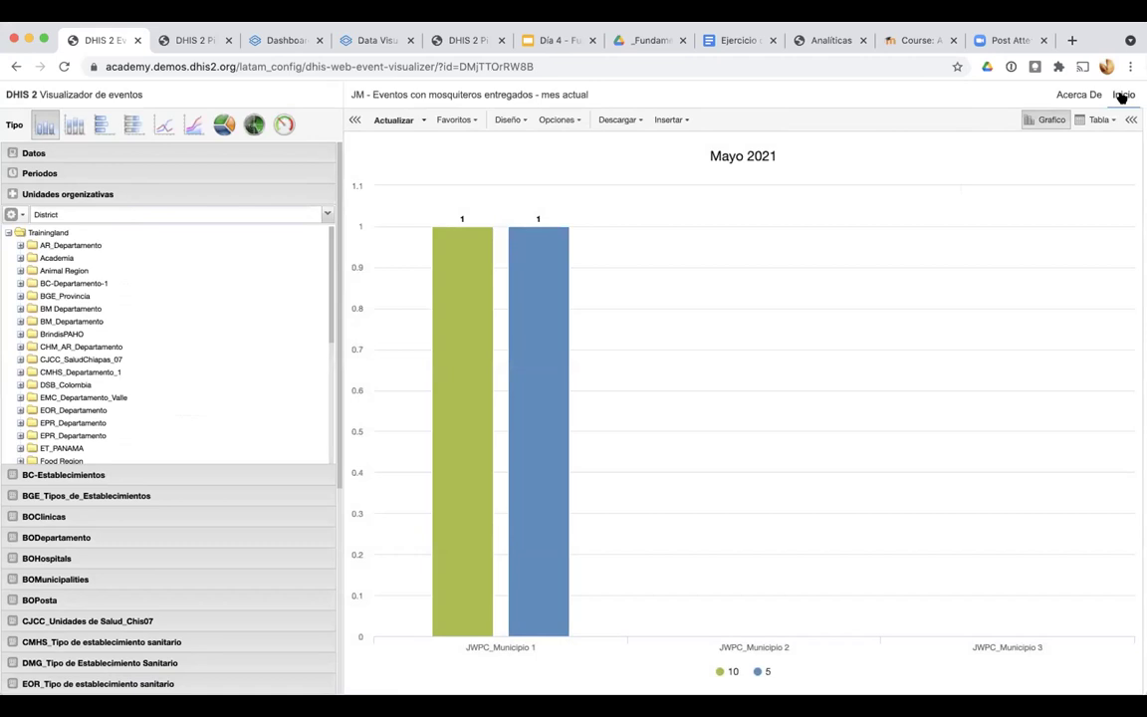
Edit the JM - Prevención de VIH dashboard and add the event chart "JM - Eventos con mosquiteros entregados - mes actual"
left_click(1123, 95)
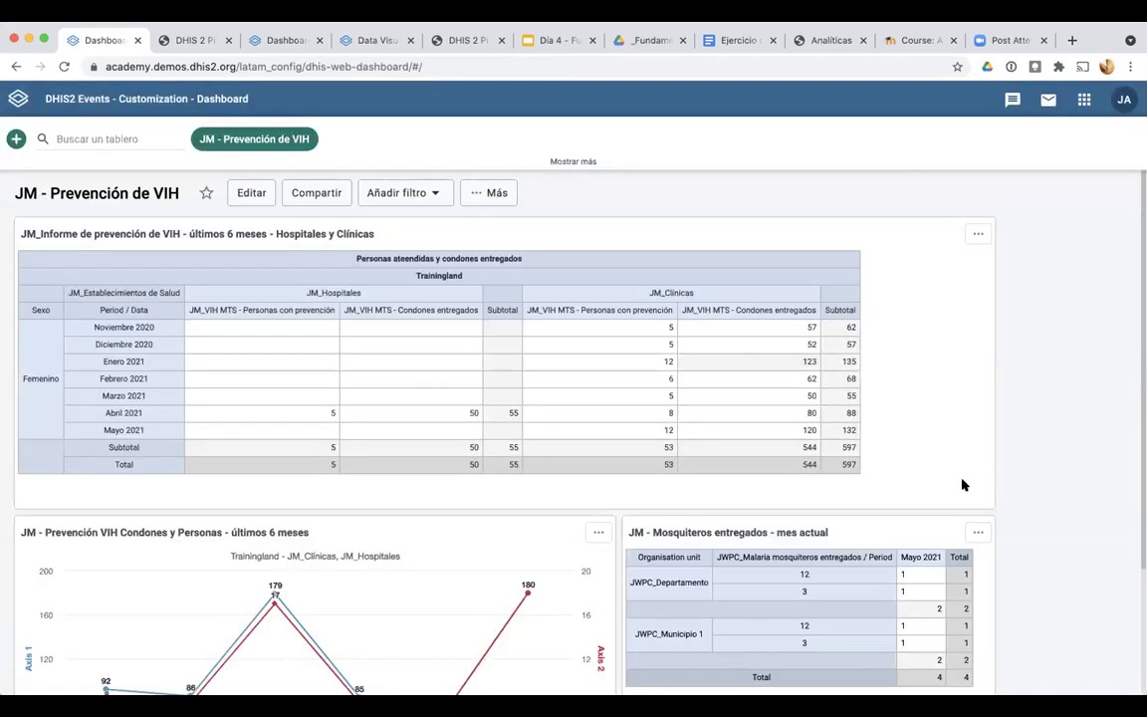
left_click(258, 192)
left_click(774, 211)
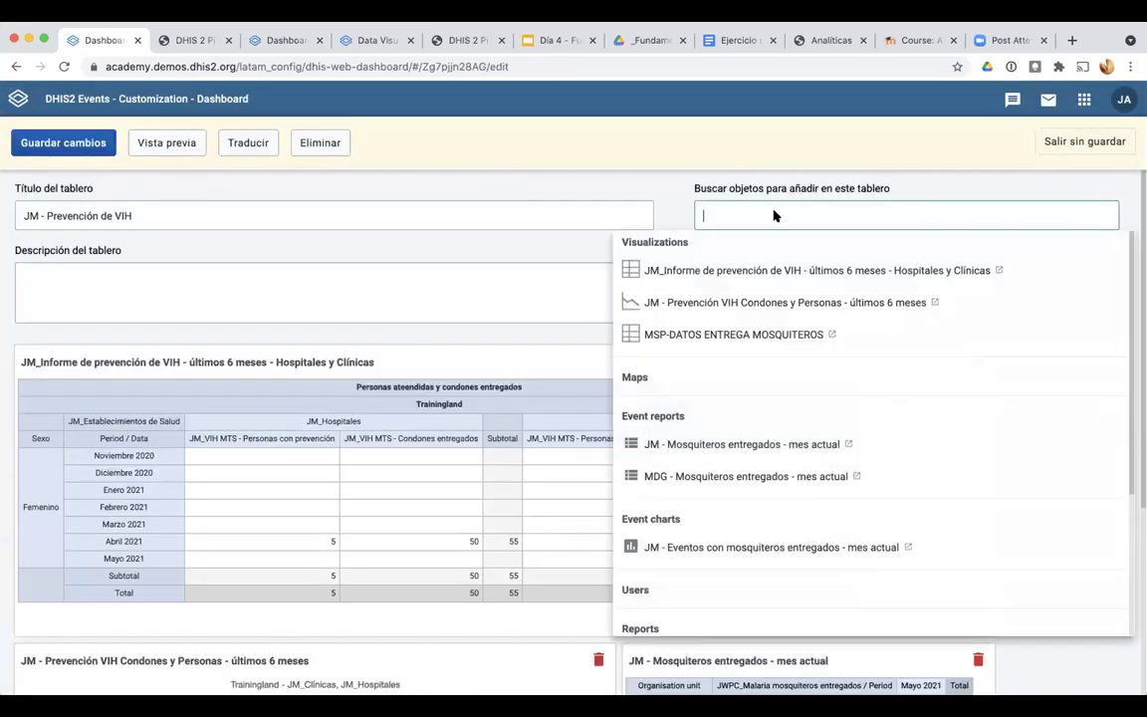
left_click(695, 545)
left_click(407, 487)
Narrow the JM_Informe de prevención de VIH table to the width of the line chart and move the new event chart beside it
scroll(407, 487, "down", 5)
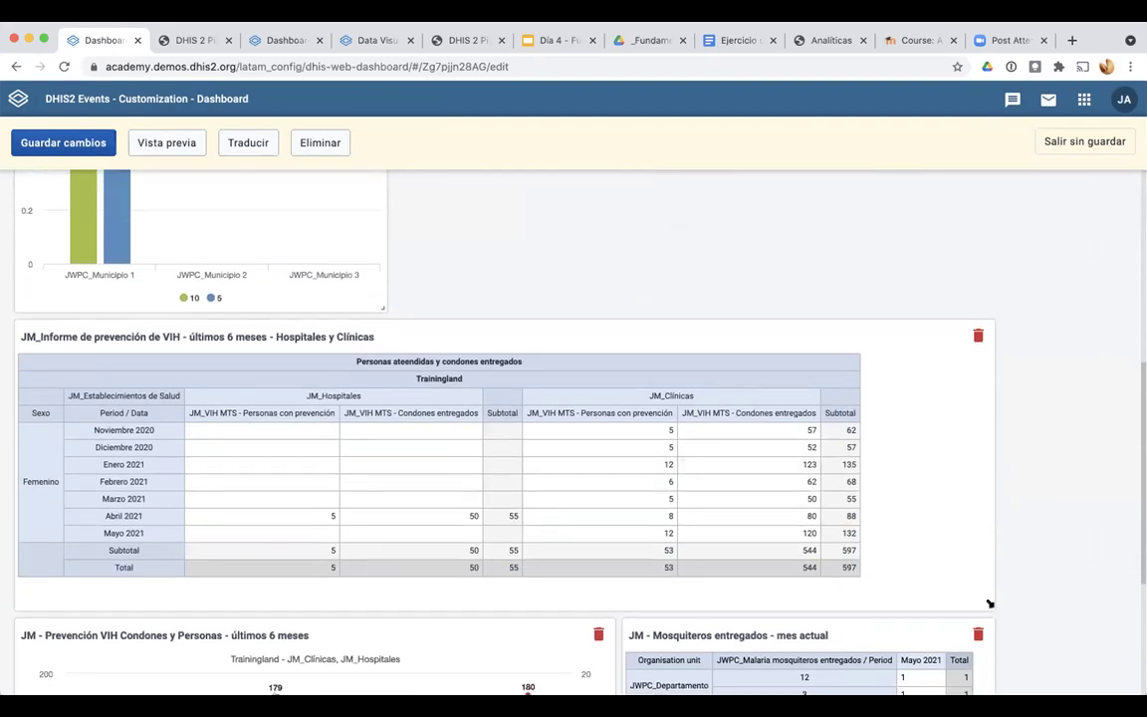
left_click_drag(988, 603, 614, 569)
left_click_drag(363, 264, 976, 174)
scroll(973, 305, "up", 3)
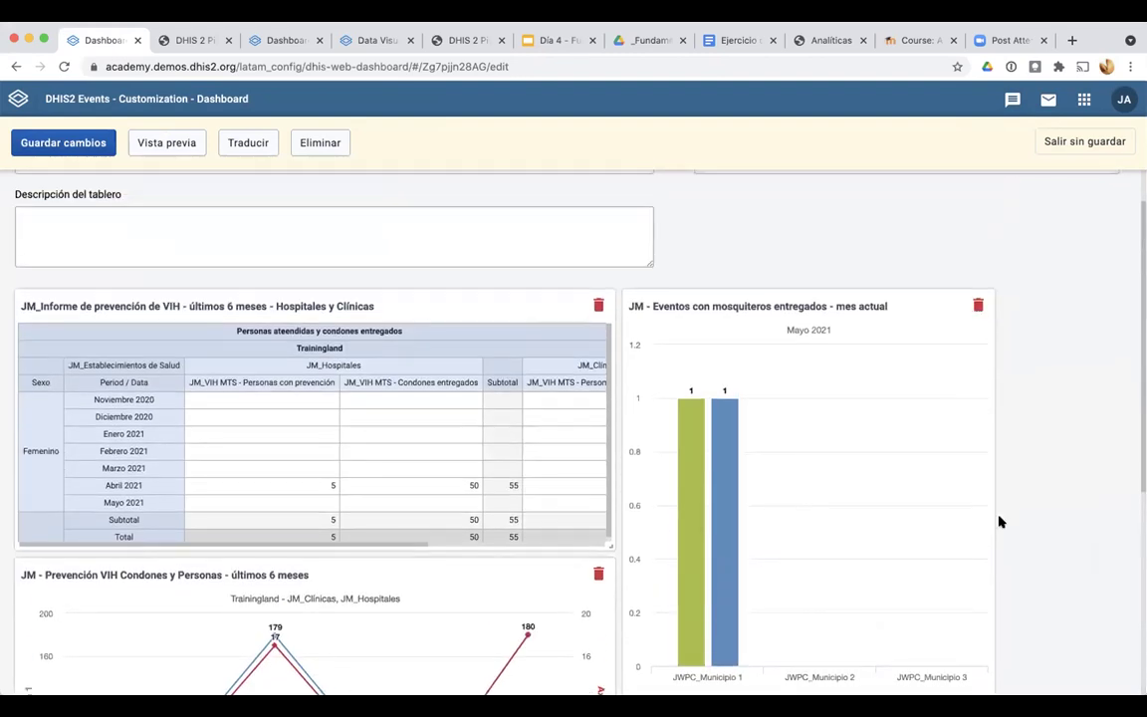
Shorten the event chart to match the height of the adjacent VIH report table and save the dashboard changes
scroll(1087, 541, "down", 3)
left_click_drag(989, 556, 964, 393)
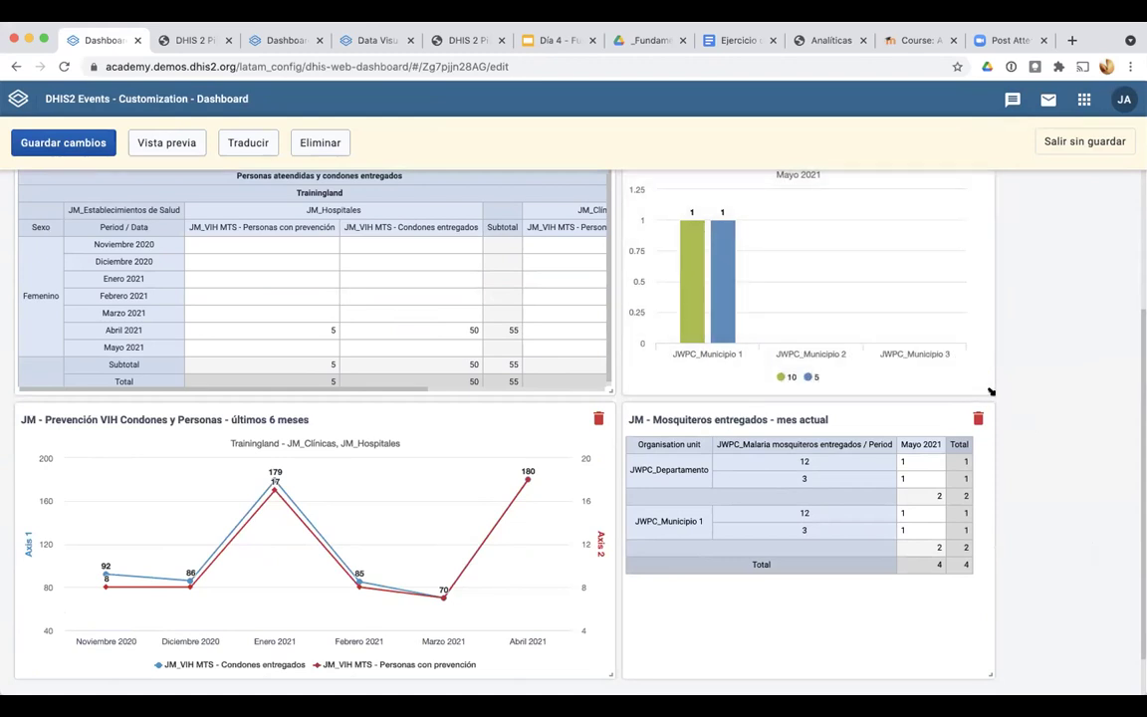
scroll(1039, 384, "up", 5)
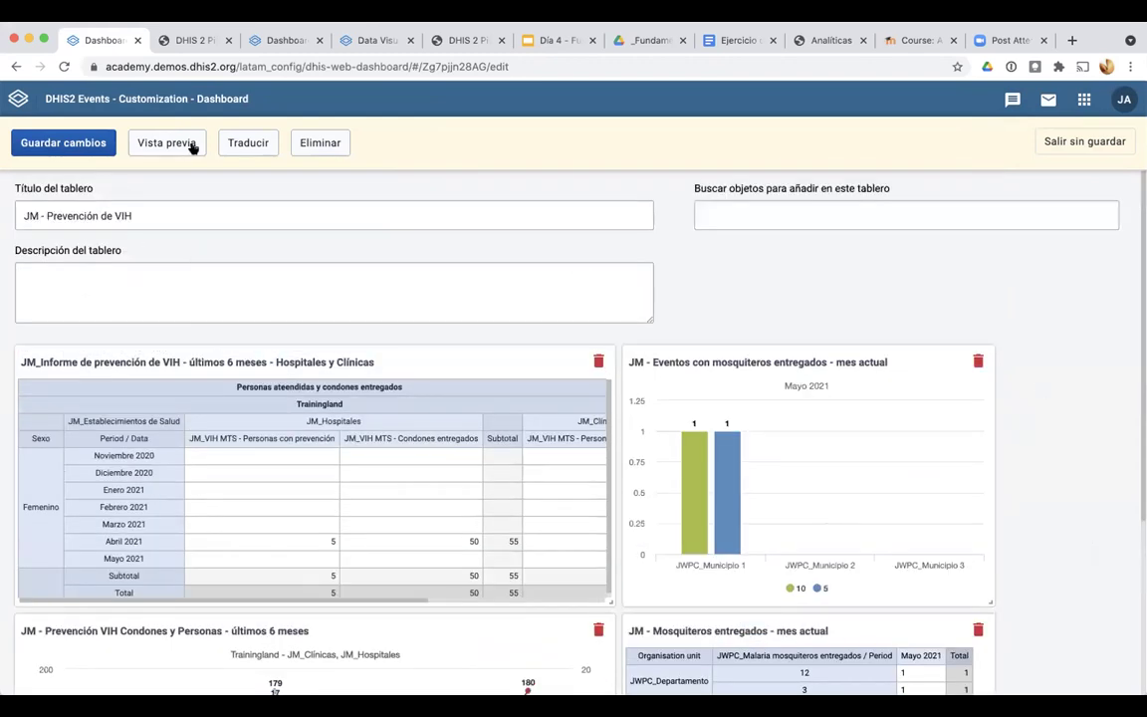
left_click(45, 152)
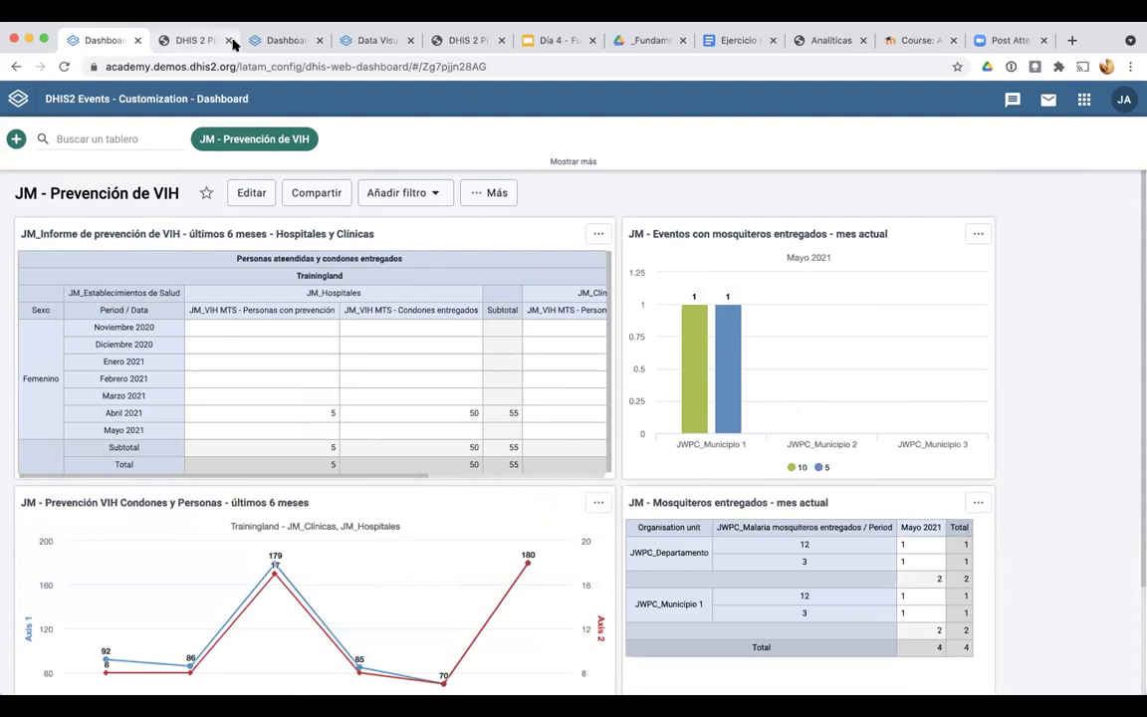
Check the Visualizador de eventos slide in the Día 4 - Fundamentos DHIS2 presentation and return to the dashboard
left_click(551, 40)
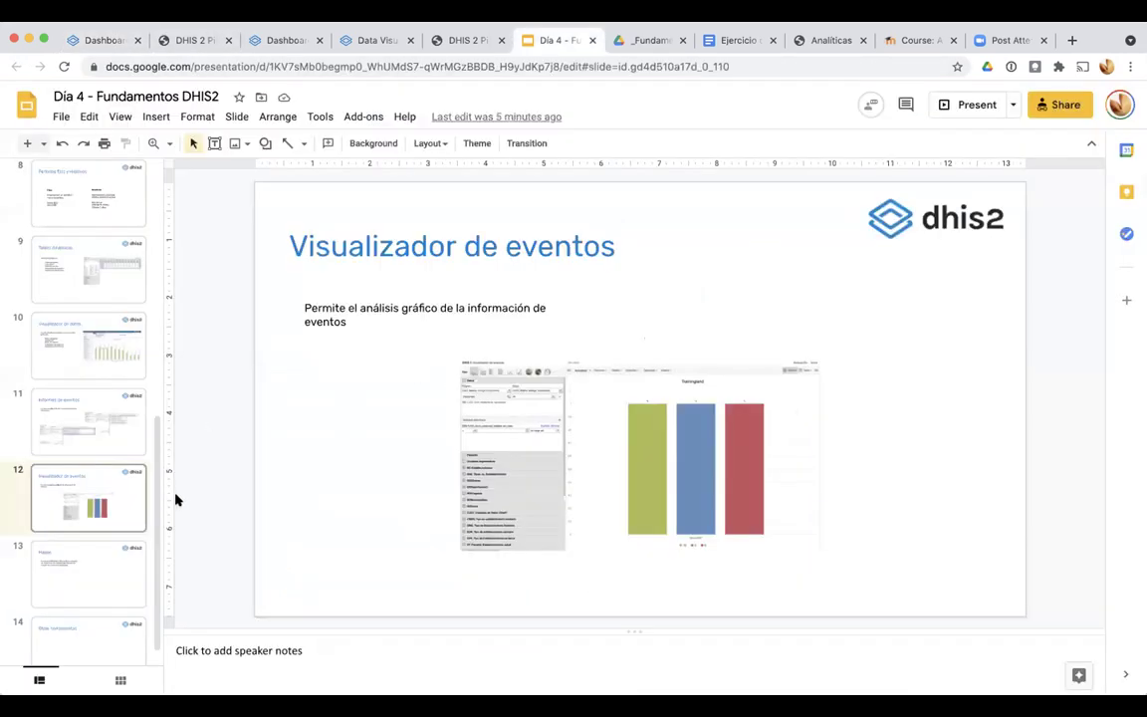
left_click(104, 40)
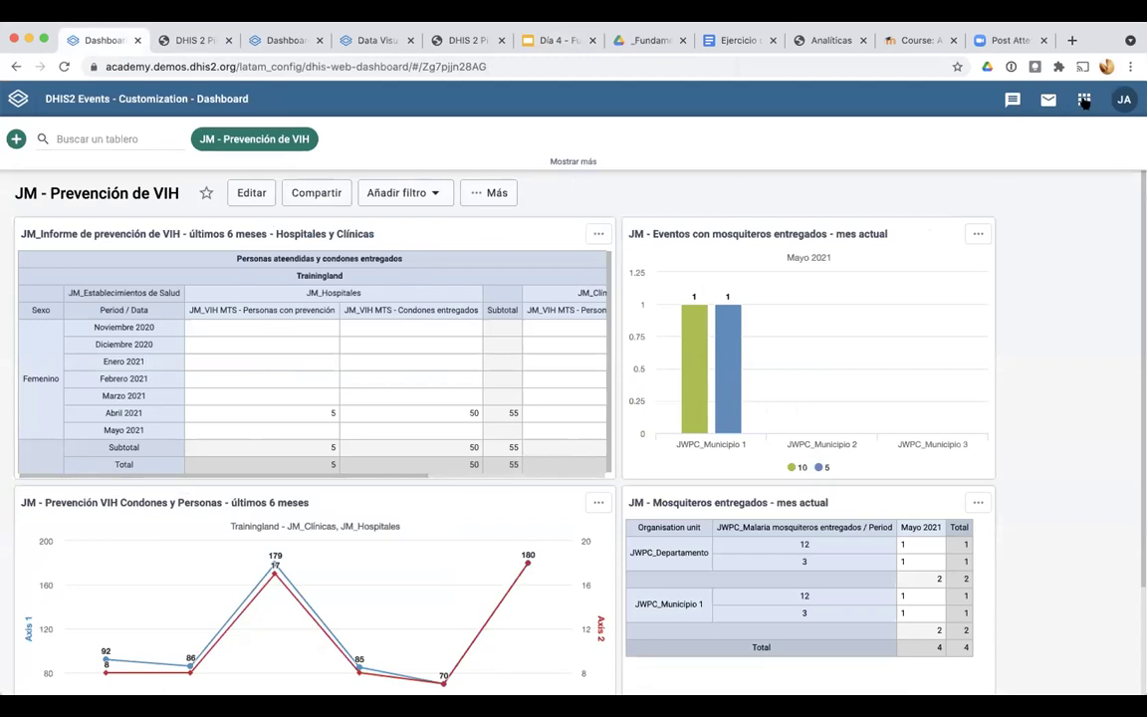
left_click(1087, 100)
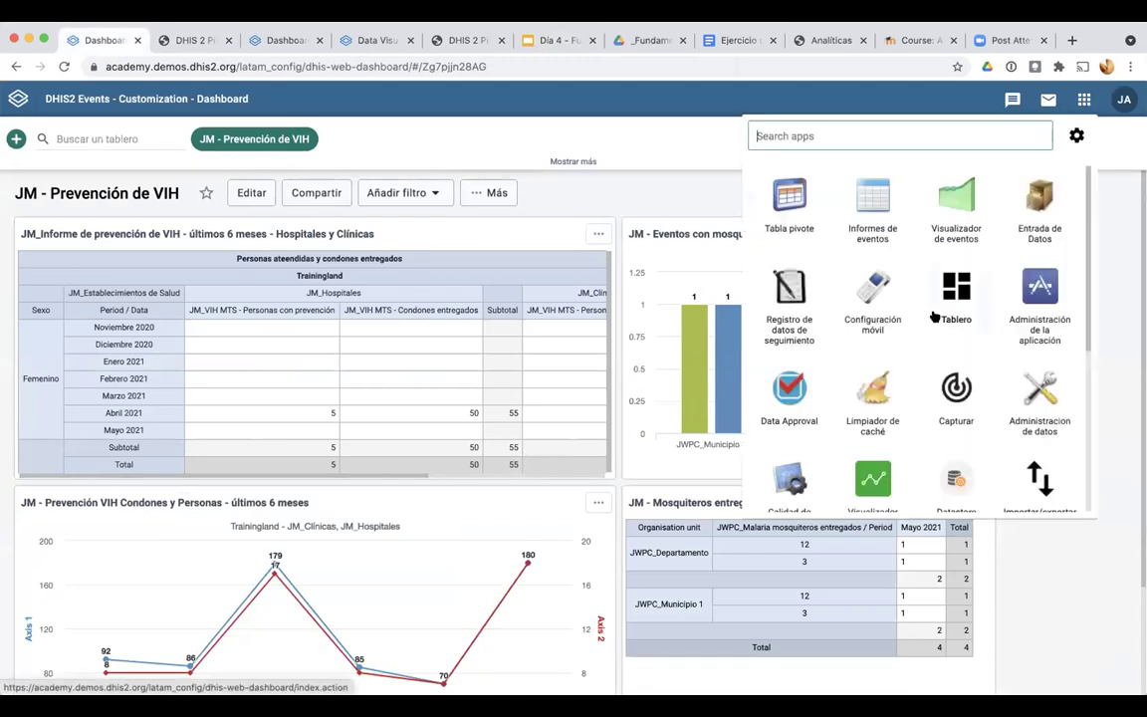
scroll(802, 384, "down", 5)
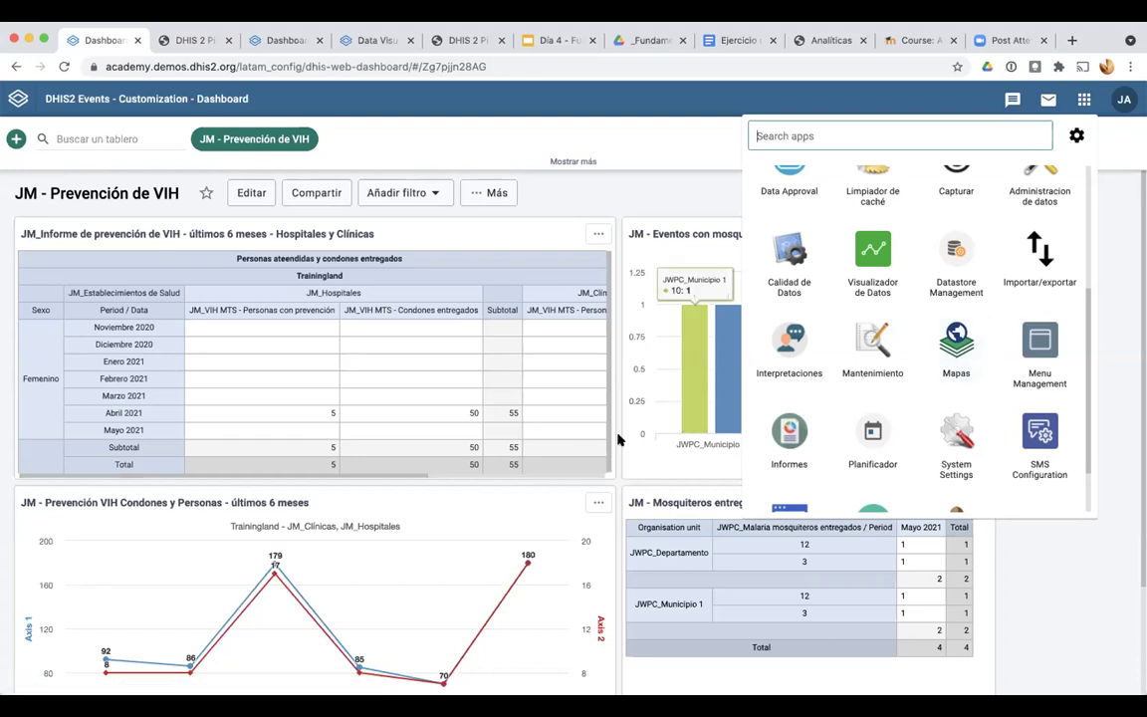
left_click(647, 204)
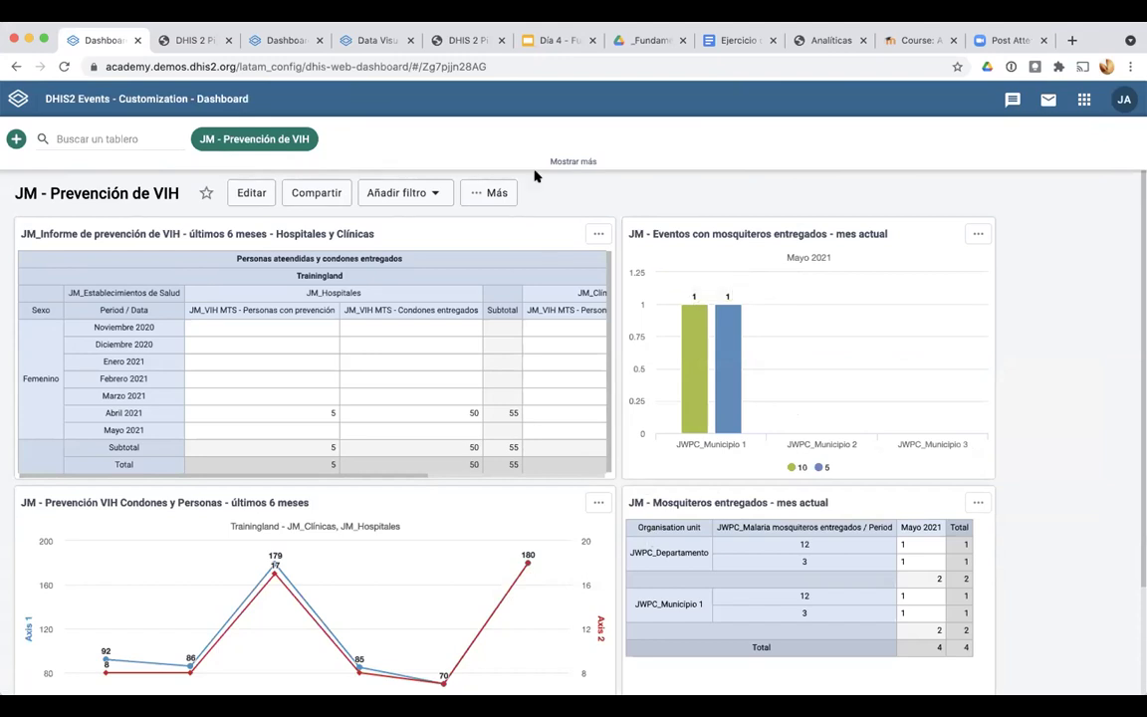
Switch to the Día 4 - Fundamentos DHIS2 presentation and duplicate the Otras herramientas slide
left_click(546, 40)
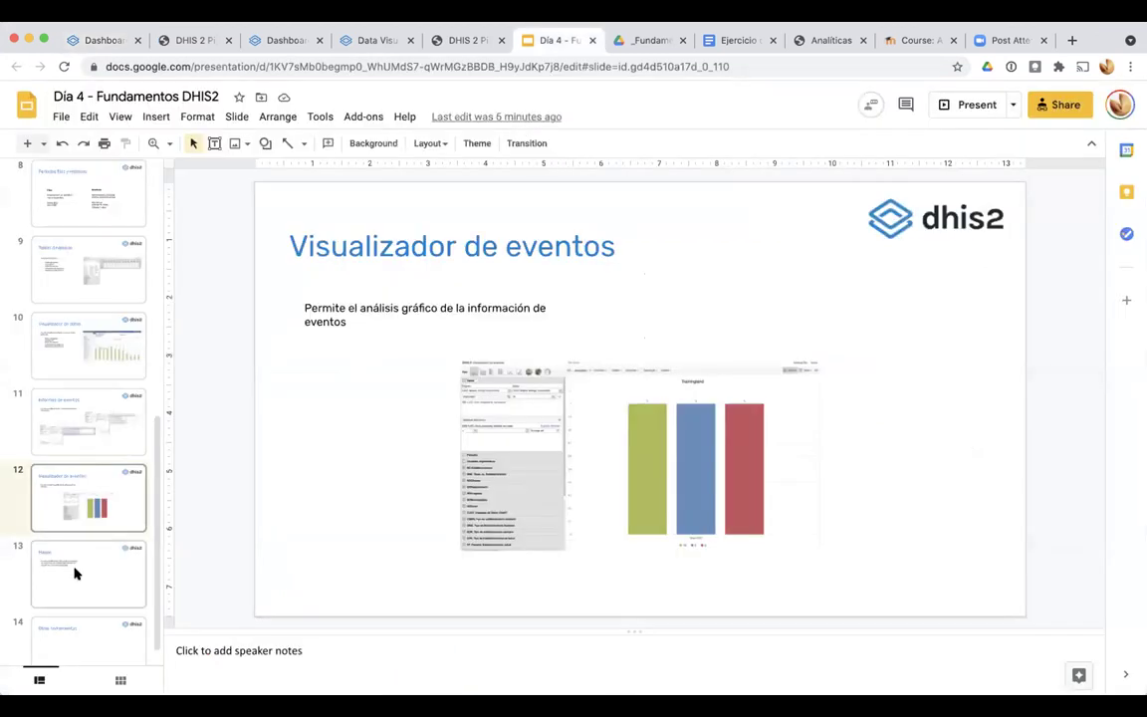
left_click(98, 621)
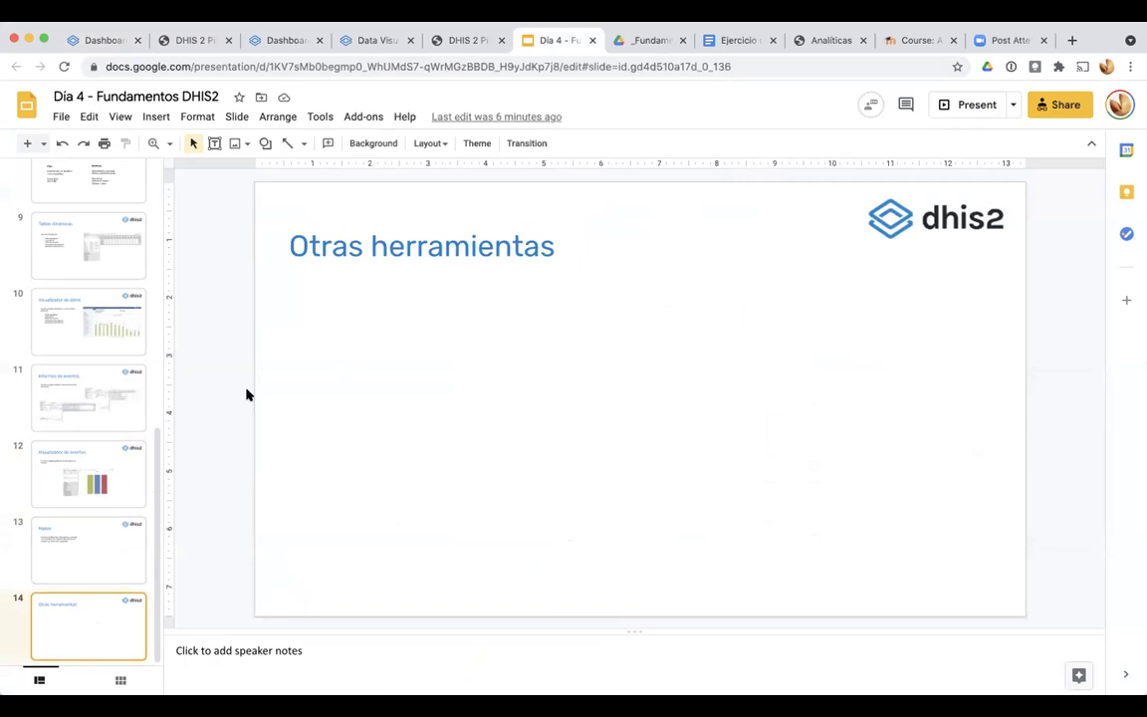
right_click(86, 582)
left_click(62, 617)
right_click(61, 617)
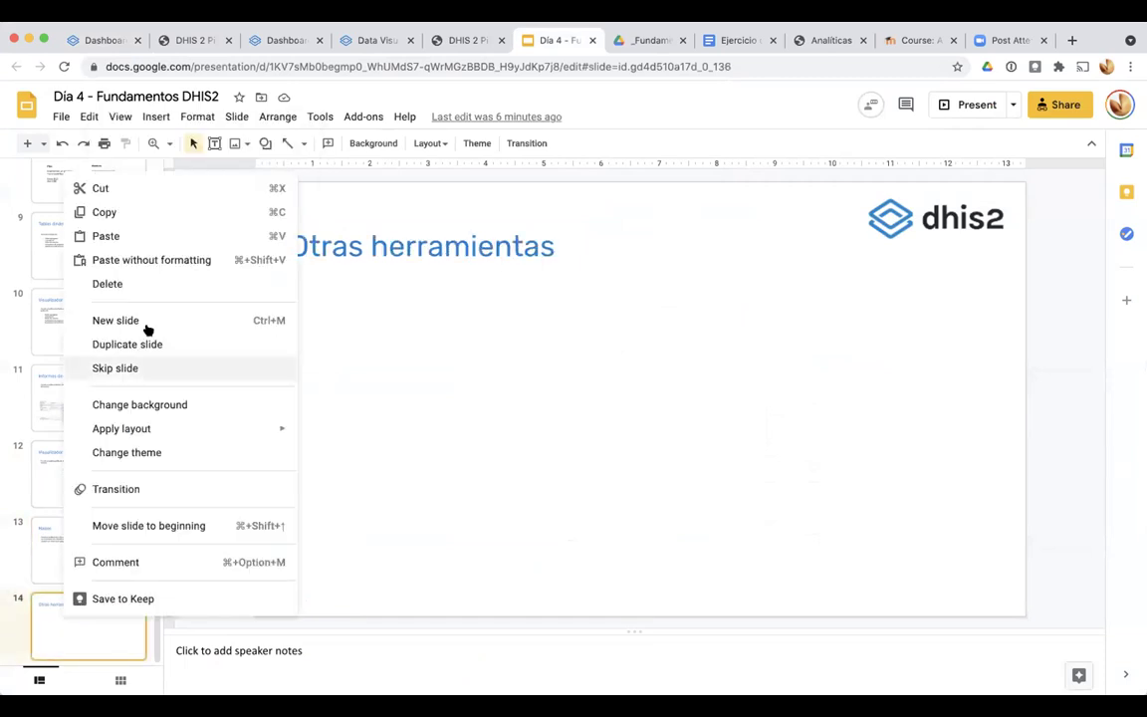
left_click(94, 346)
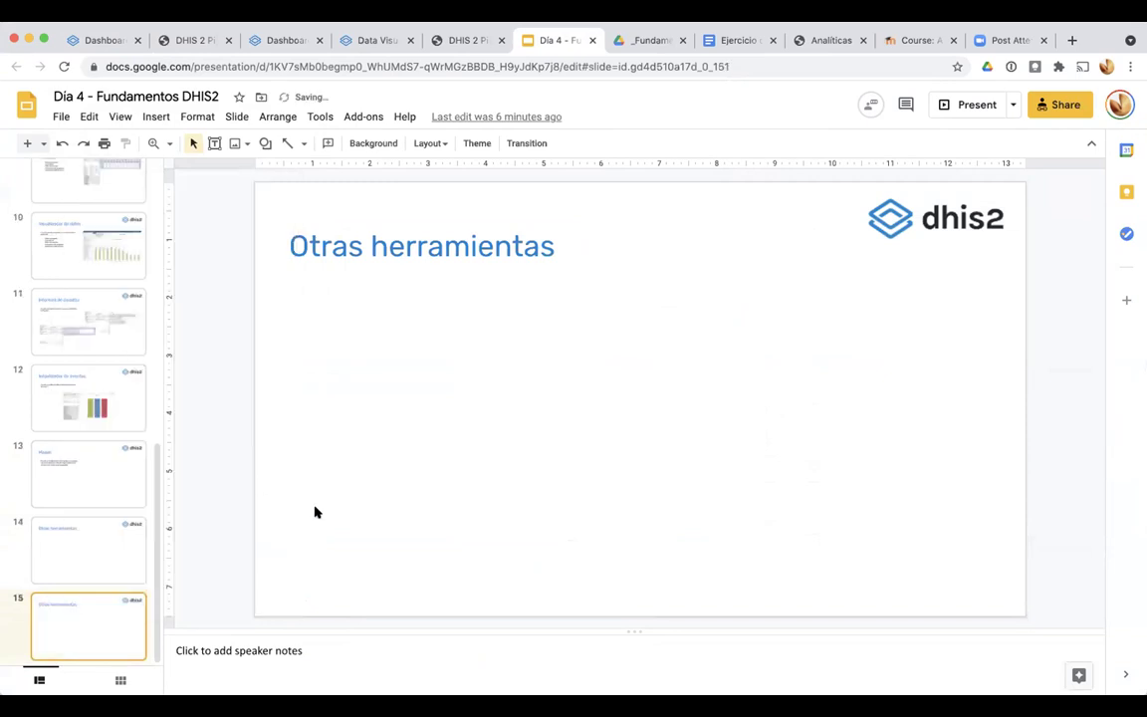
Select the whole title text on the duplicated Otras herramientas slide
double_click(332, 248)
left_click_drag(554, 245, 512, 246)
left_click_drag(423, 236, 291, 230)
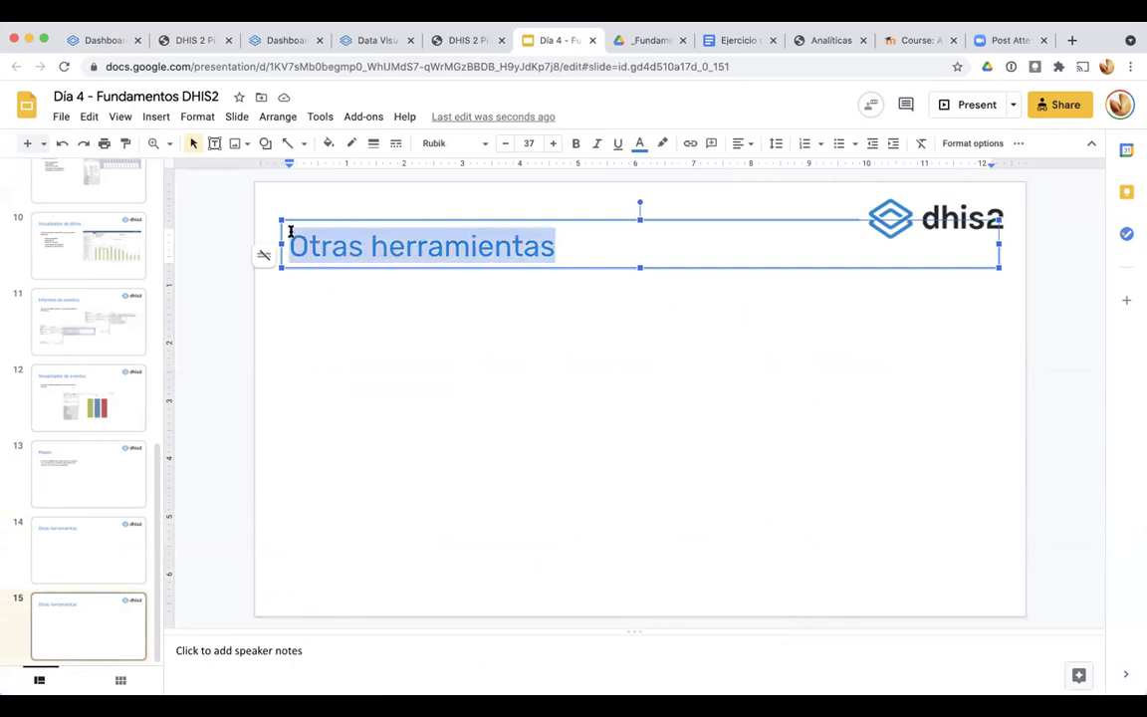
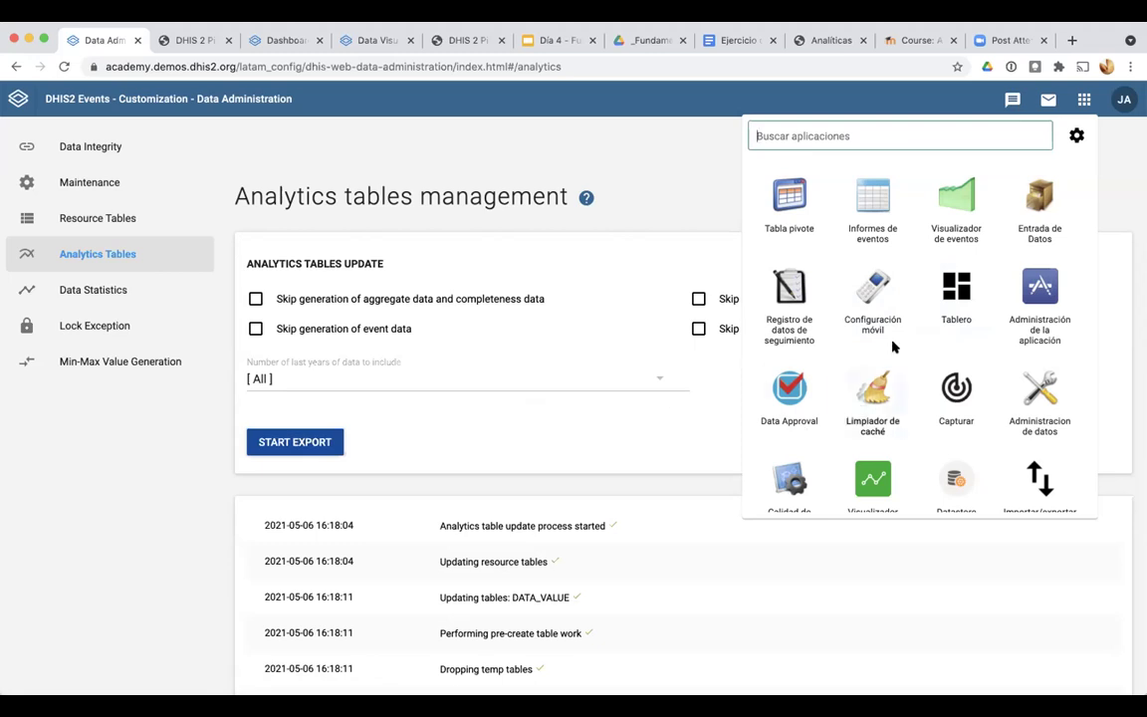
From the dashboard, open Entrada de Datos and select JM_Hospital San José 1 (1-2) under JM Municipio (1-2) in JM Departamento (1)
left_click(941, 304)
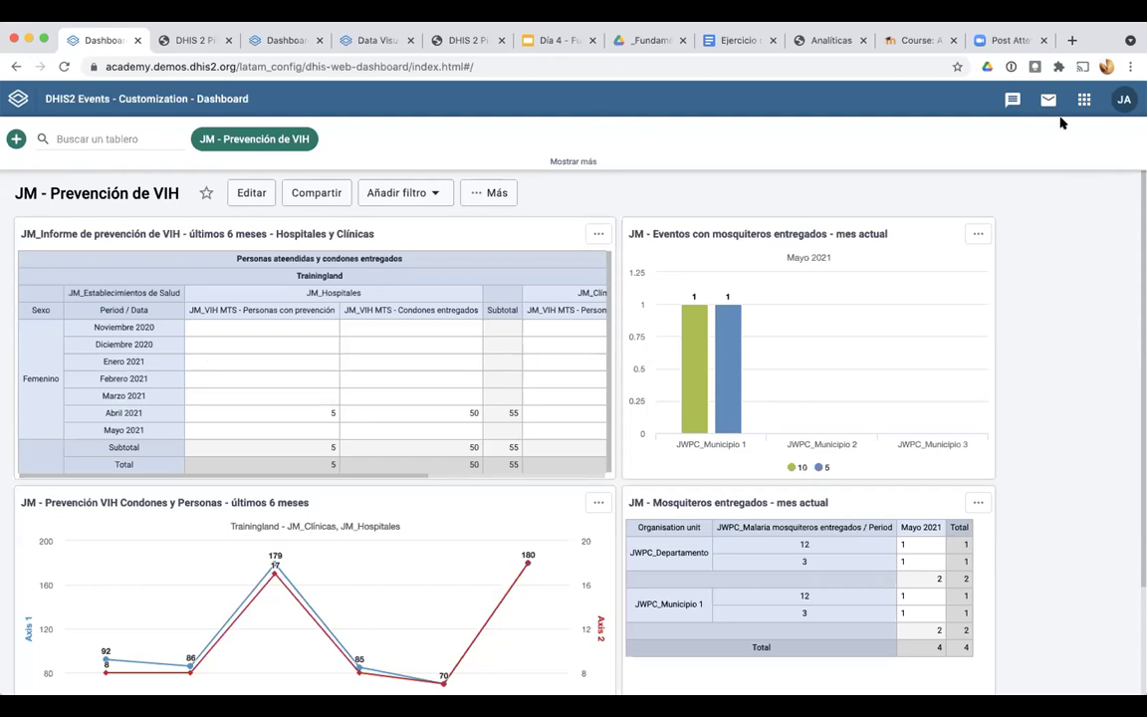
left_click(1085, 99)
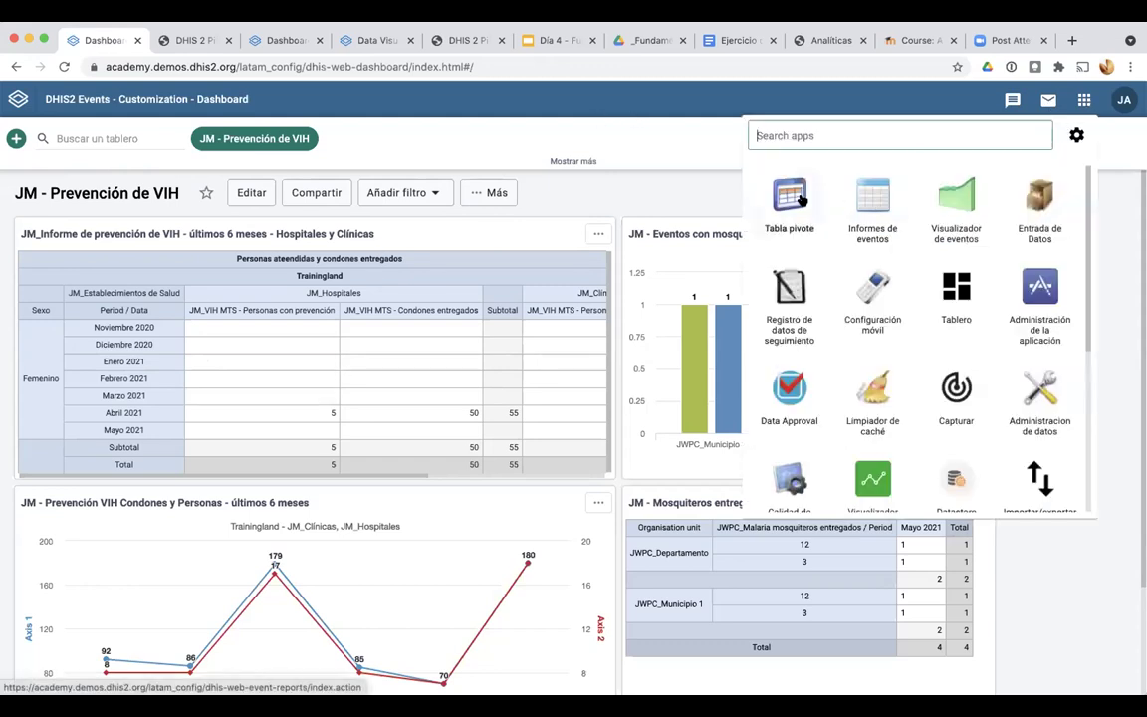
left_click(1041, 208)
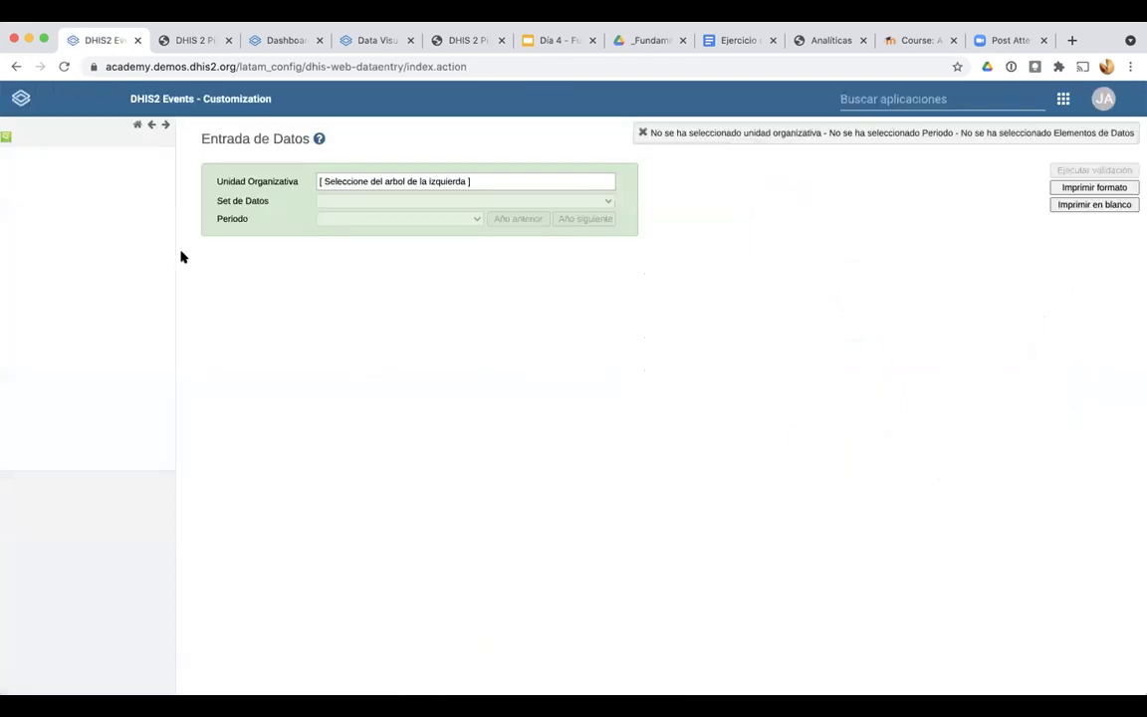
left_click(6, 155)
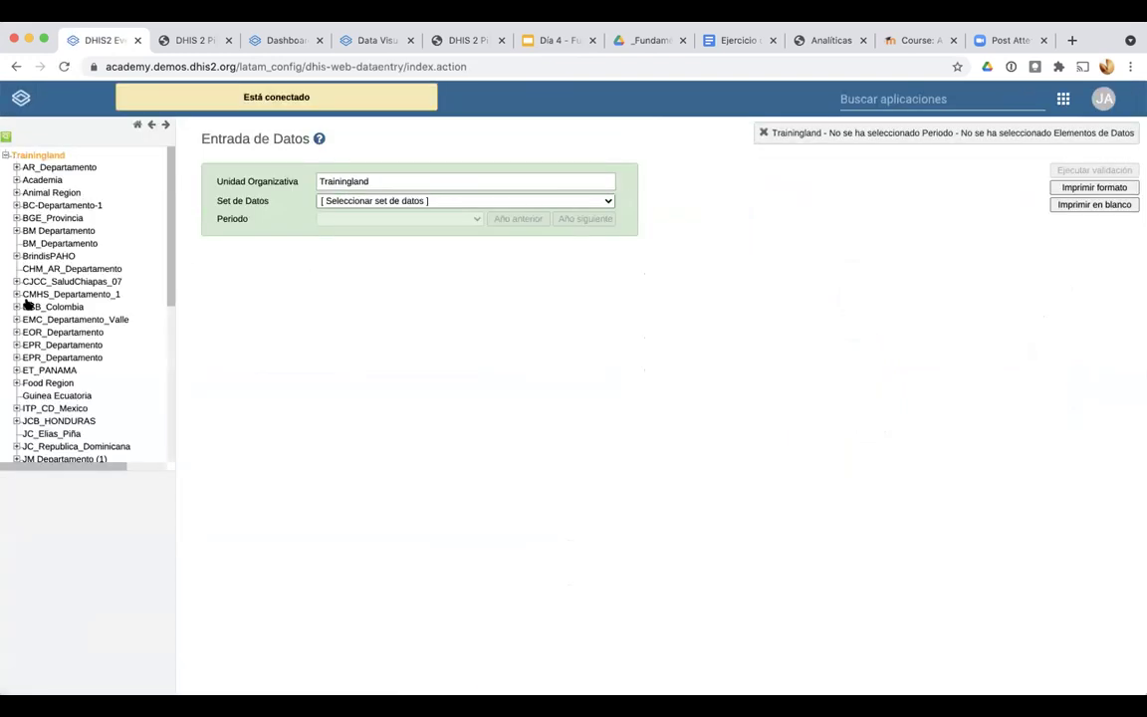
scroll(27, 305, "down", 5)
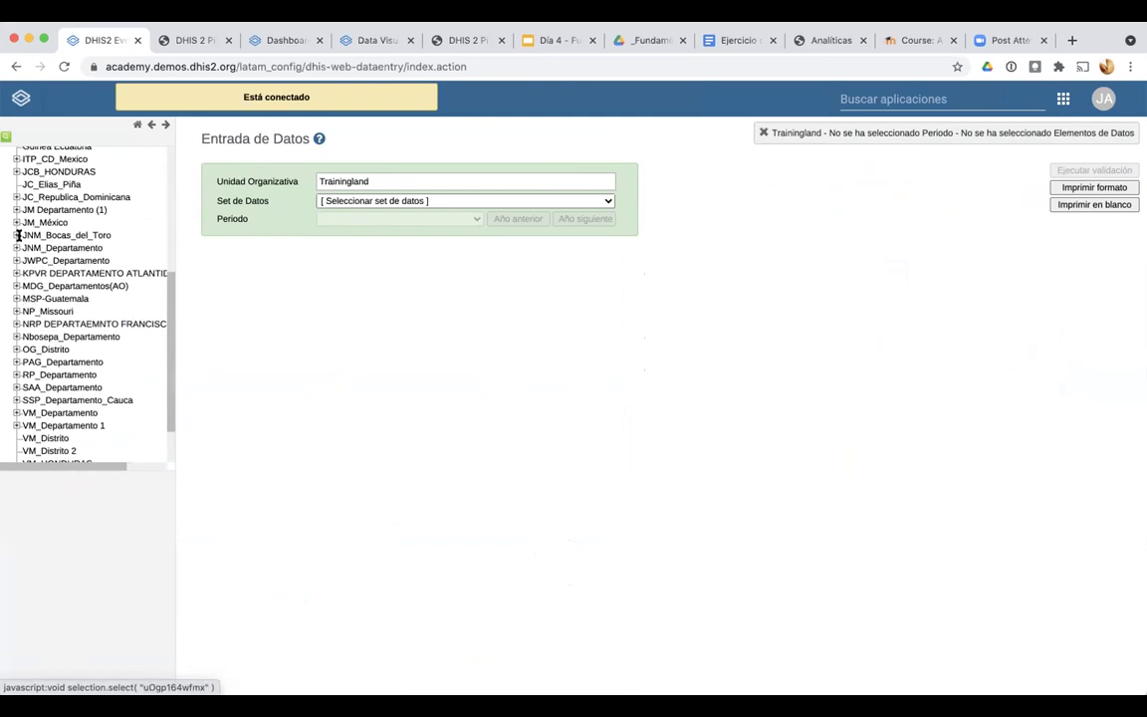
left_click(16, 210)
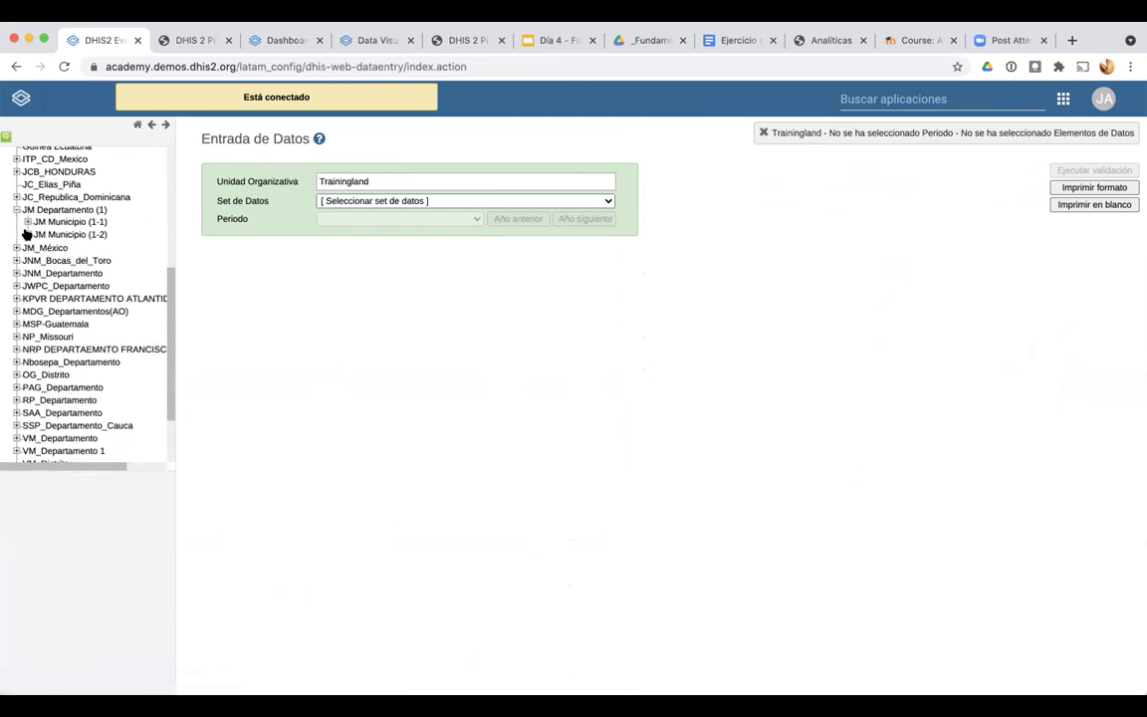
left_click(27, 234)
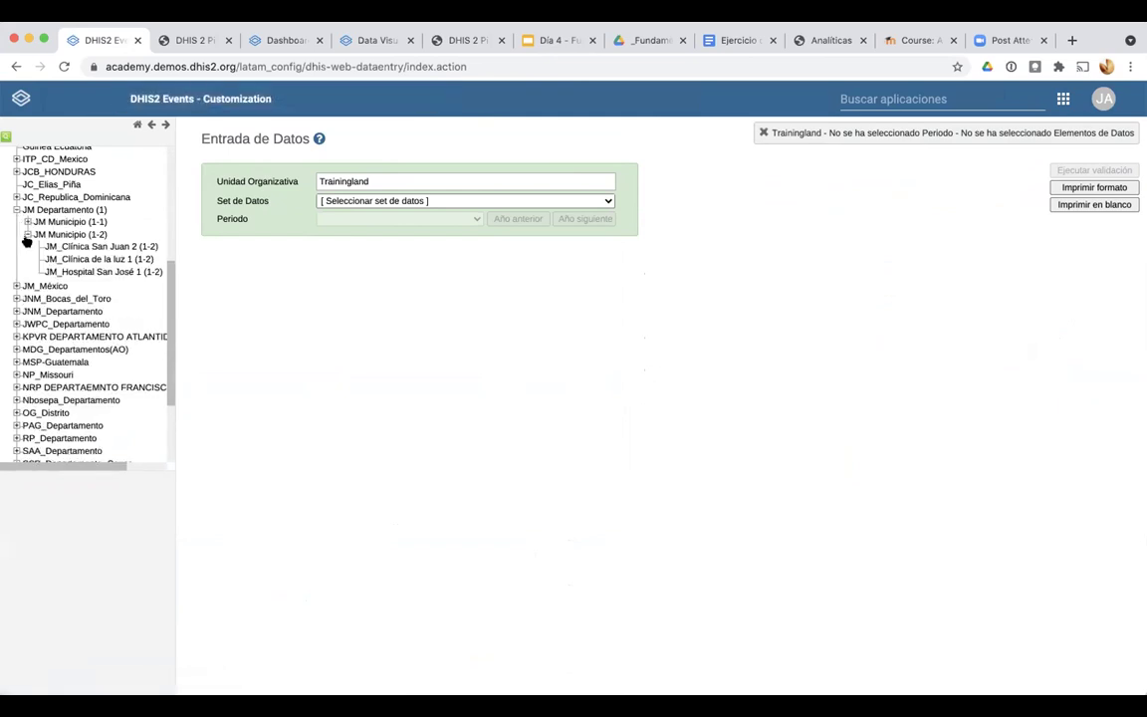
left_click(75, 271)
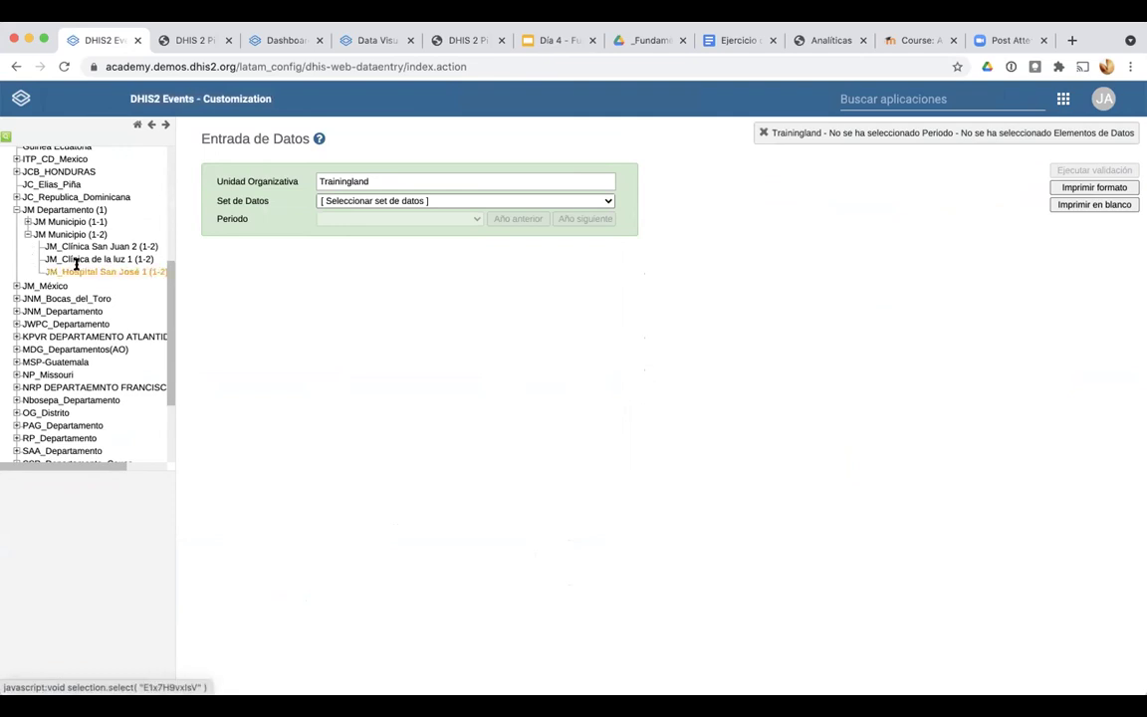
Choose the JM_VIH - Prevención de VIH data set and the period Marzo 2021 for the hospital
left_click(386, 203)
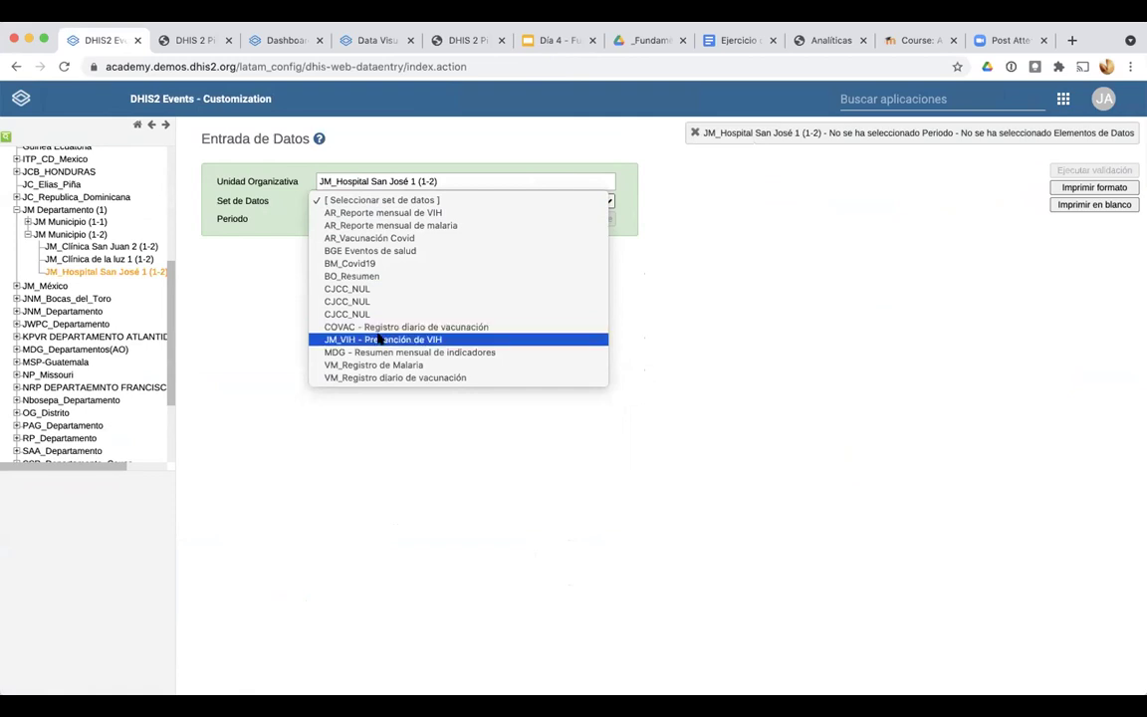
left_click(378, 340)
left_click(378, 219)
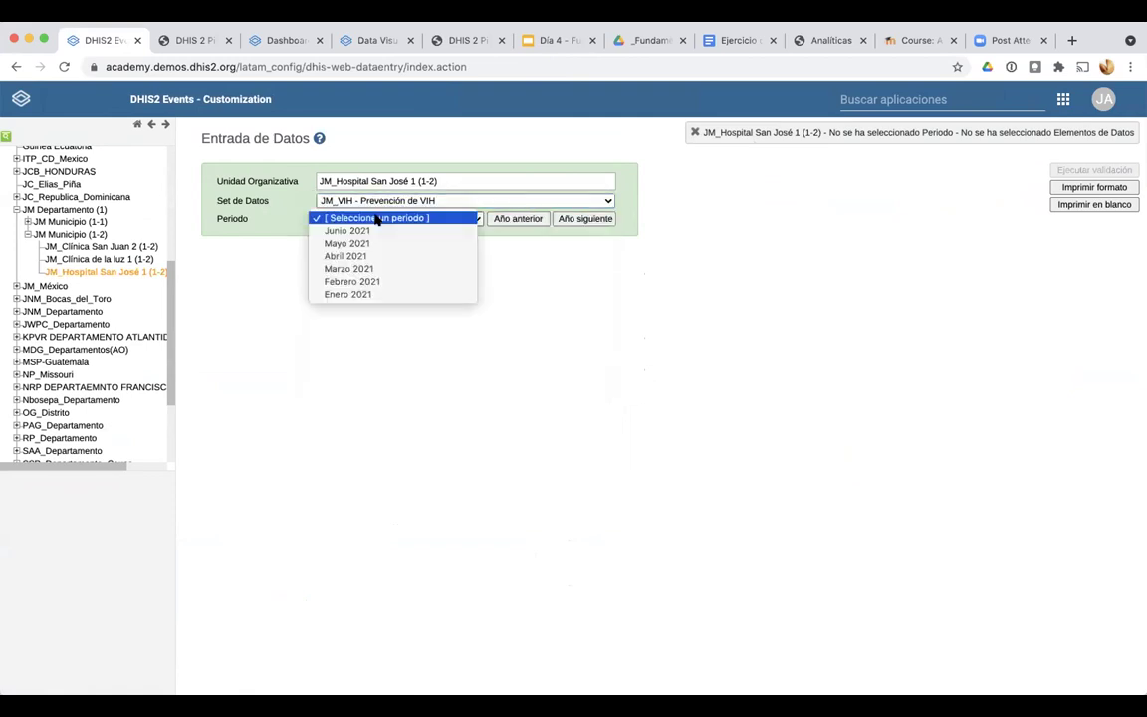
left_click(354, 269)
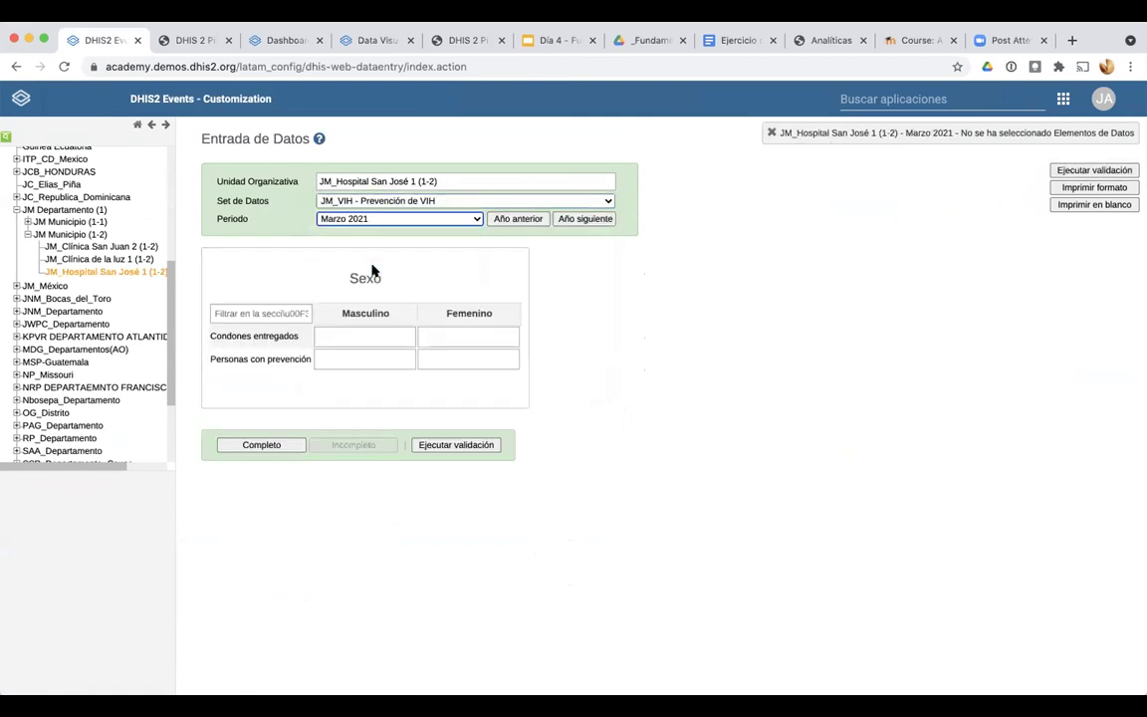
Enter 10 Condones entregados and 1 Personas con prevención for Femenino, and mark the form as complete
left_click(367, 335)
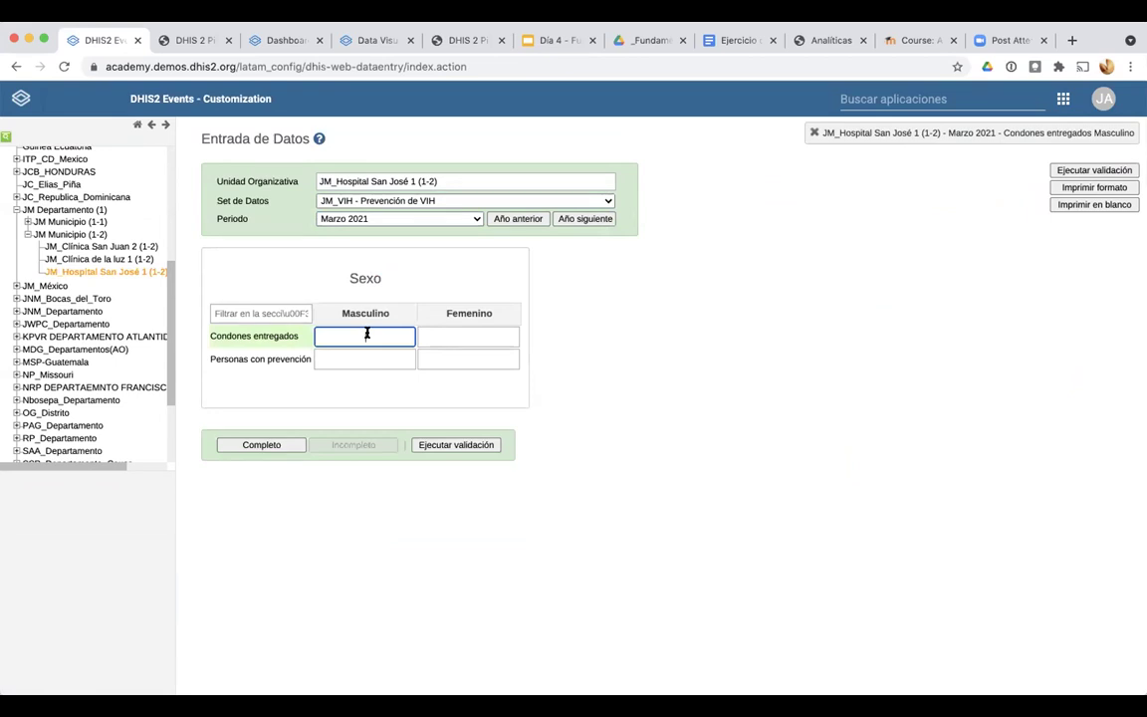
left_click(453, 339)
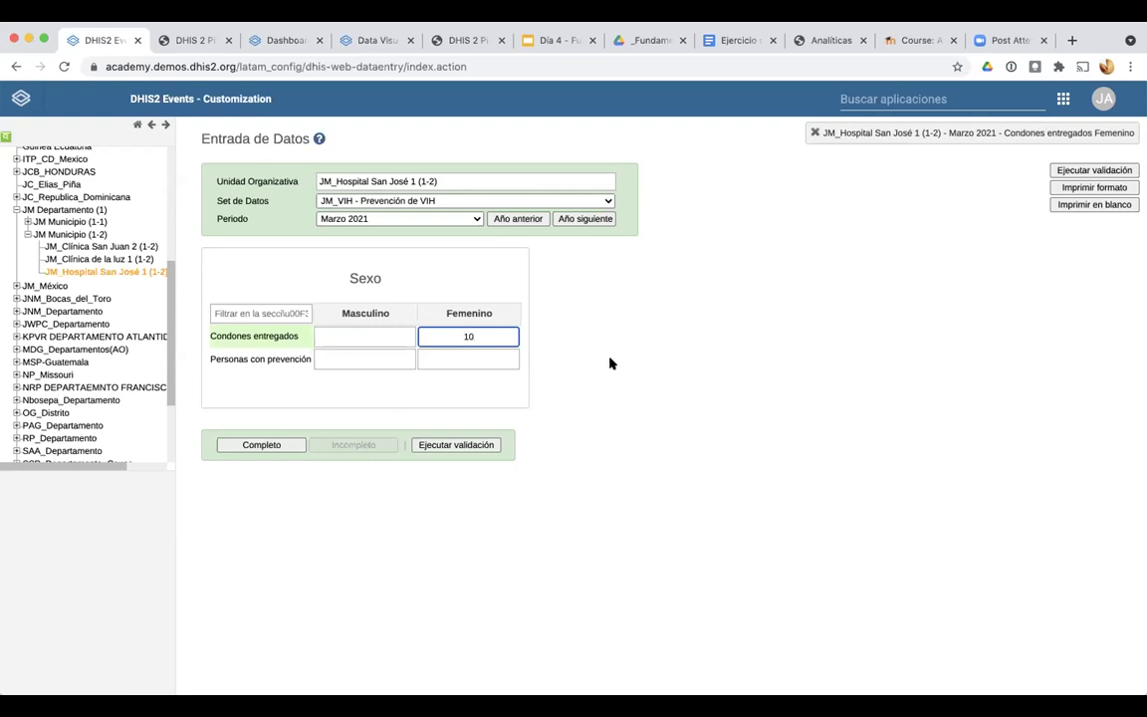
left_click(476, 360)
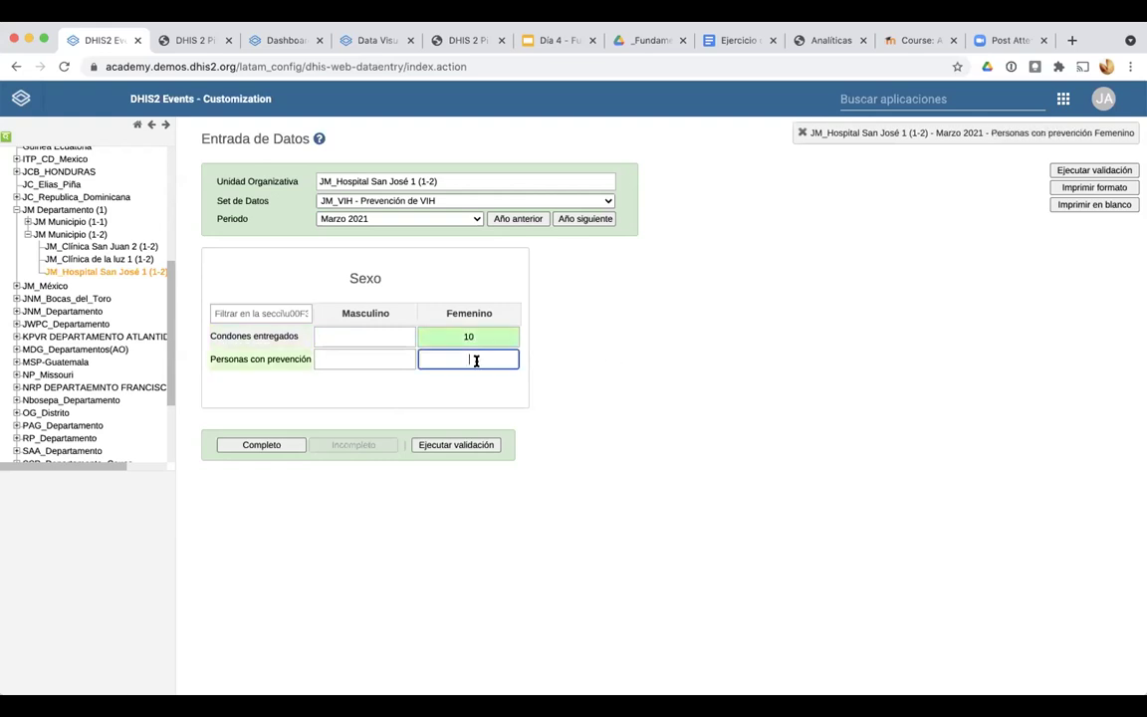
left_click(575, 379)
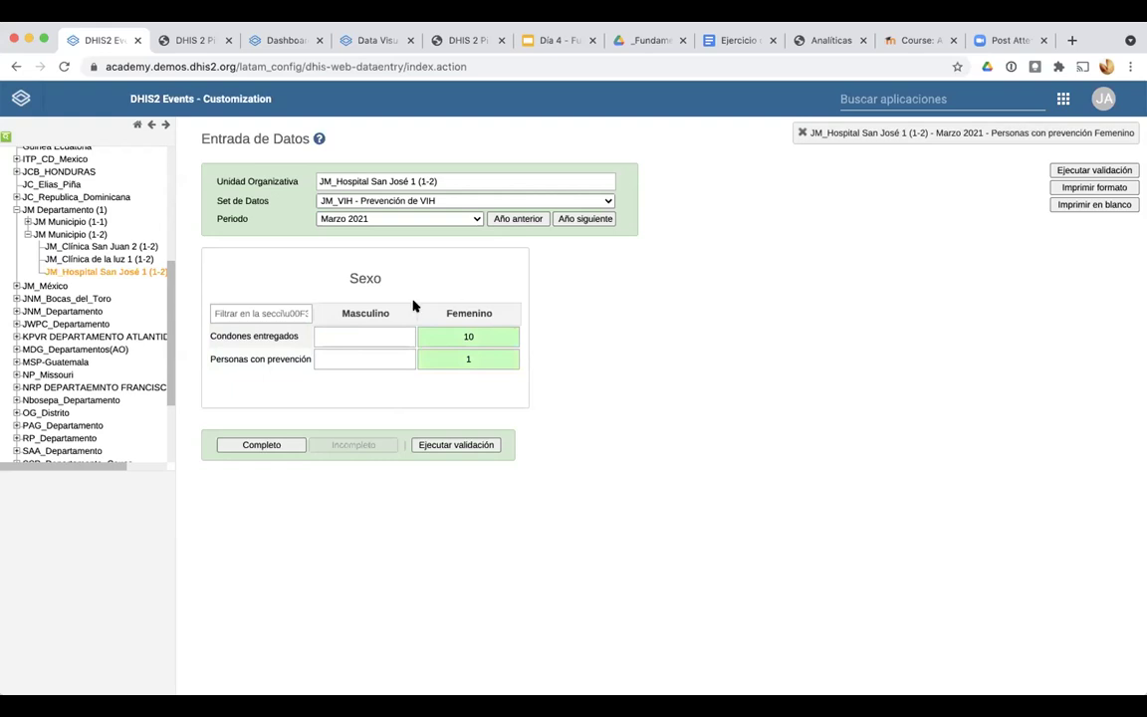
left_click(250, 450)
Check the dashboard before the update, and run the analytics tables export for all years without skipping anything in Administracion de datos
left_click(939, 99)
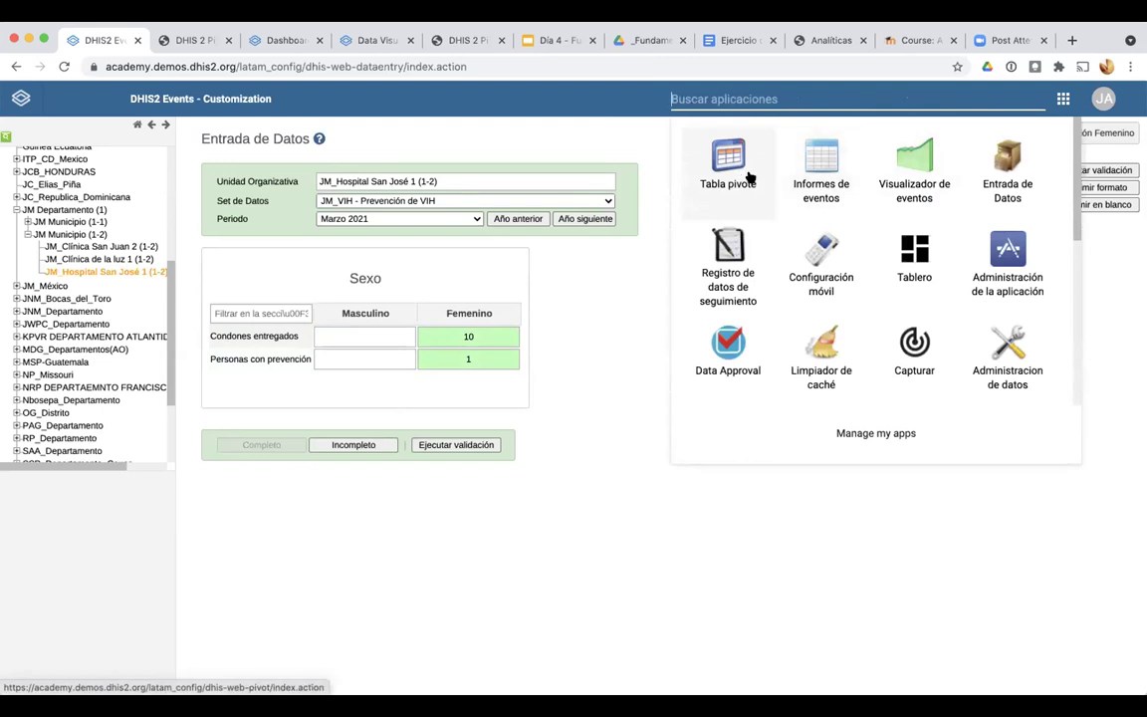
left_click(905, 246)
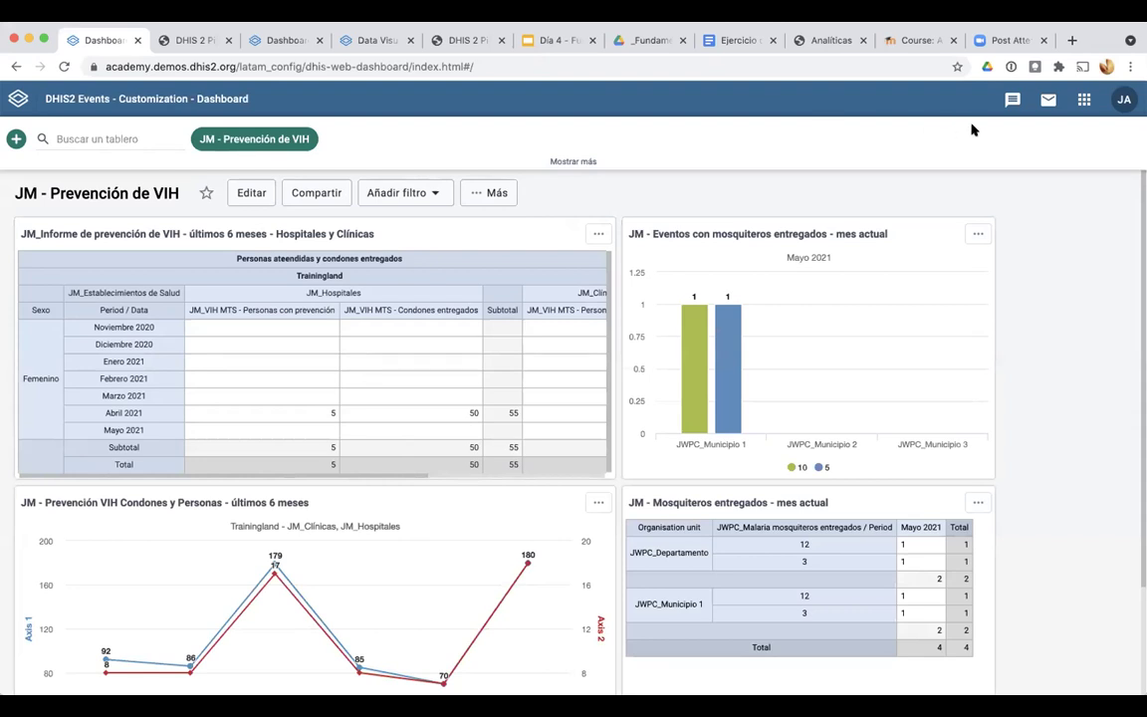
left_click(1084, 99)
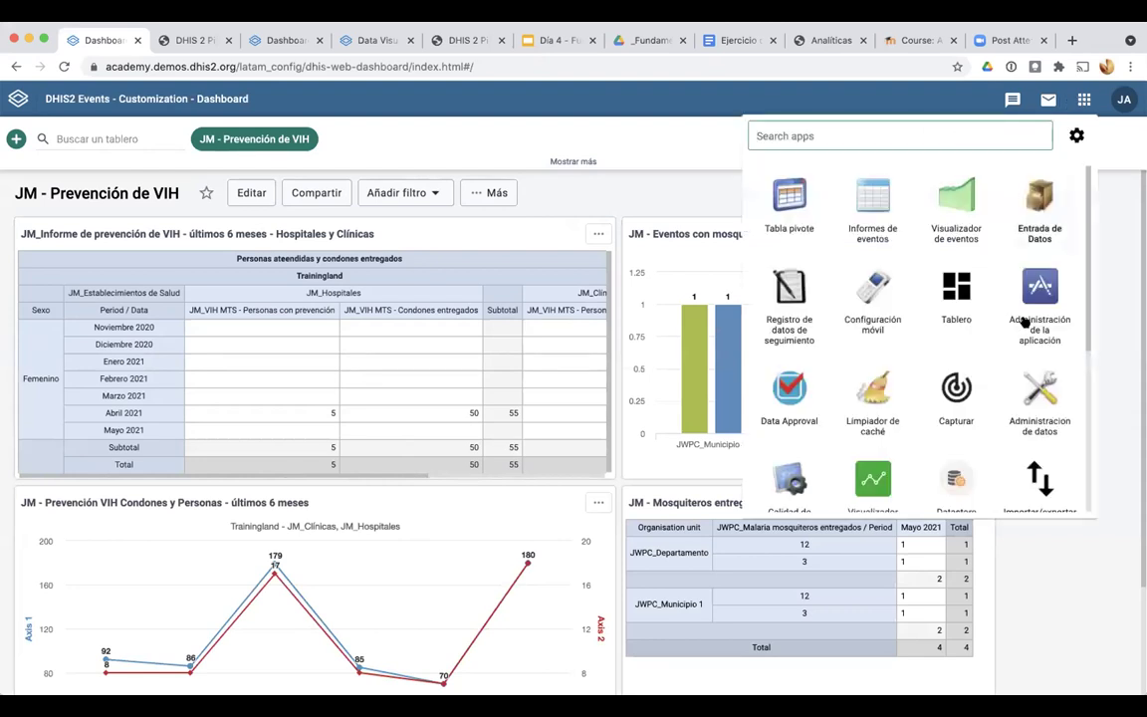
left_click(1041, 388)
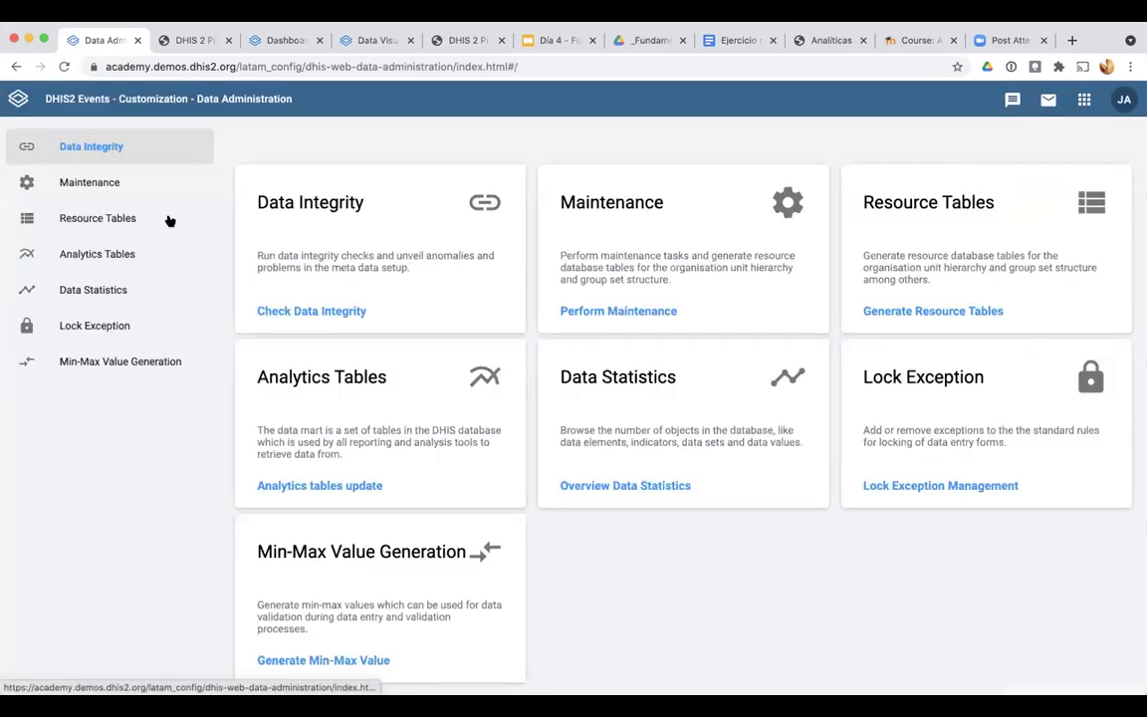
left_click(121, 261)
left_click(264, 432)
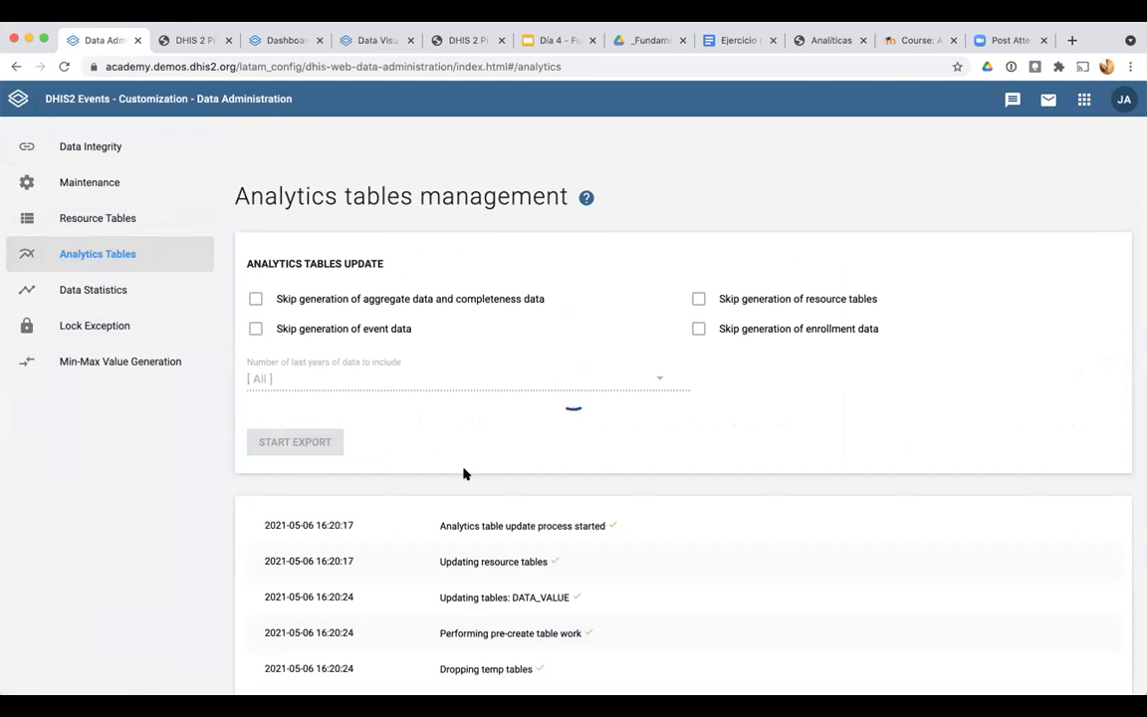
scroll(788, 398, "down", 10)
scroll(788, 397, "down", 15)
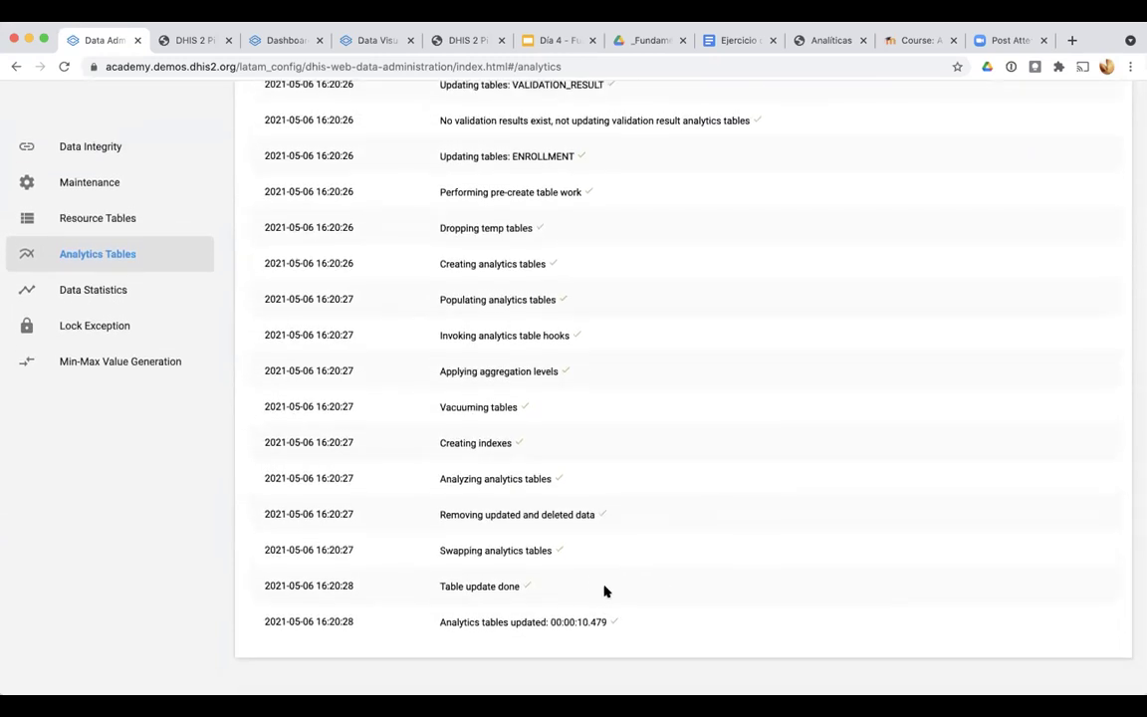
scroll(584, 604, "up", 20)
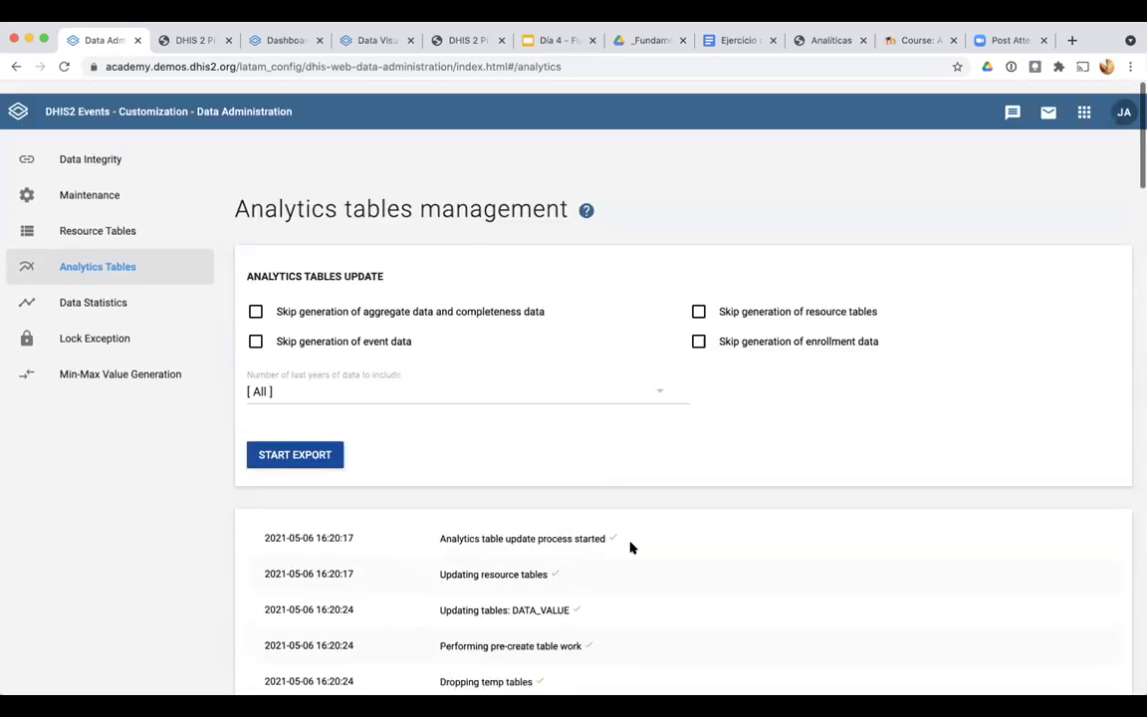
Reopen the JM - Prevención de VIH dashboard and examine the Marzo 2021 row for JM_Hospitales in the VIH report table
left_click(1084, 101)
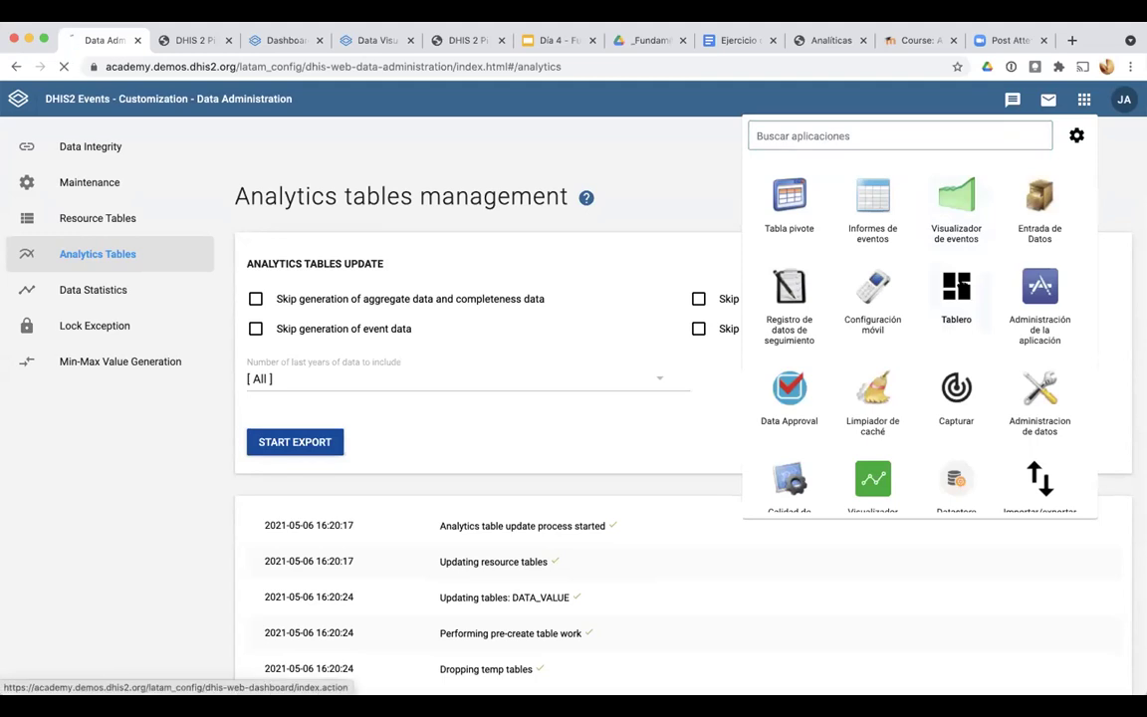
left_click(959, 285)
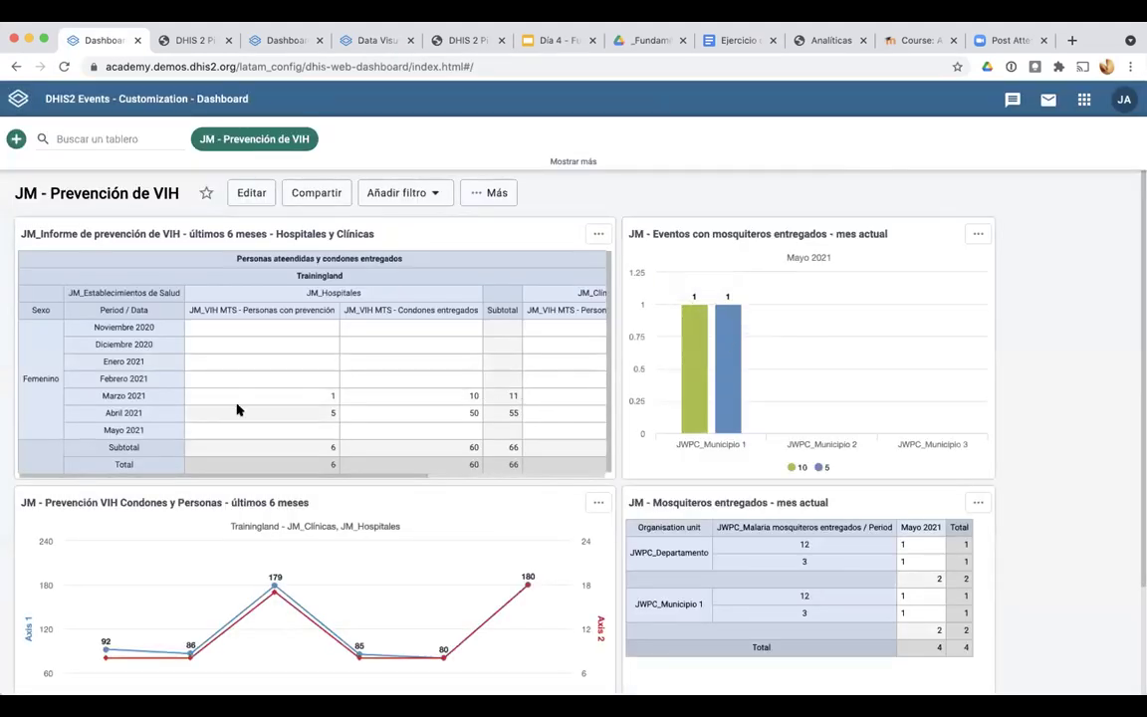
scroll(237, 408, "up", 5)
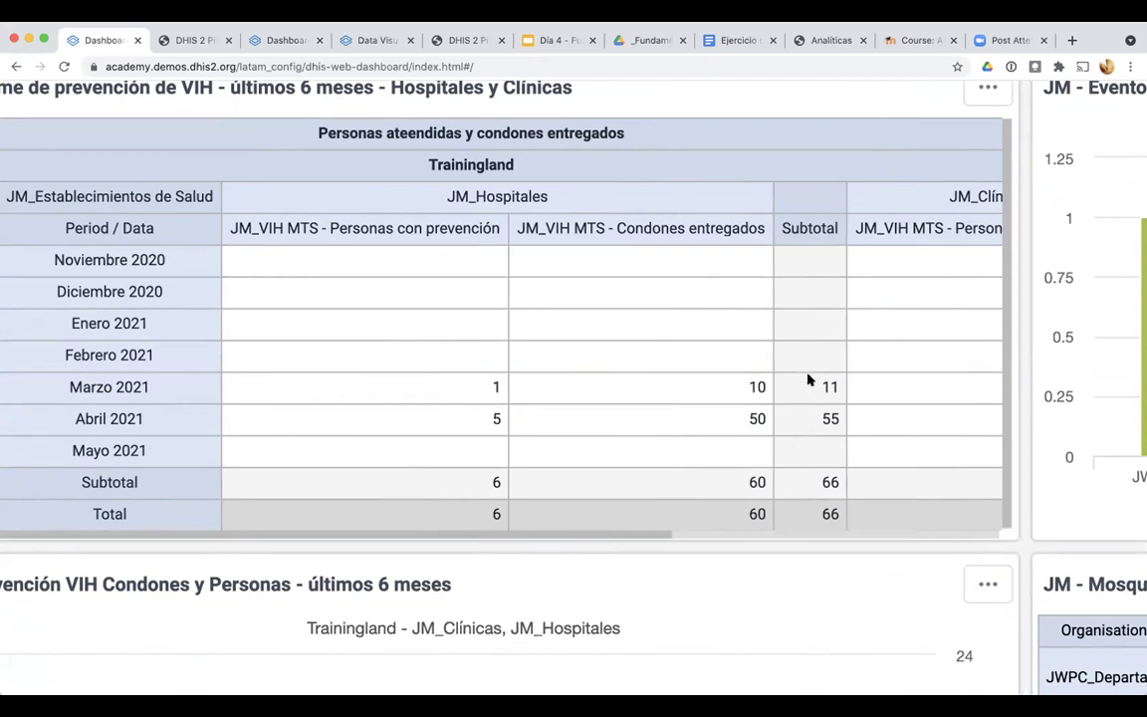
scroll(809, 381, "down", 5)
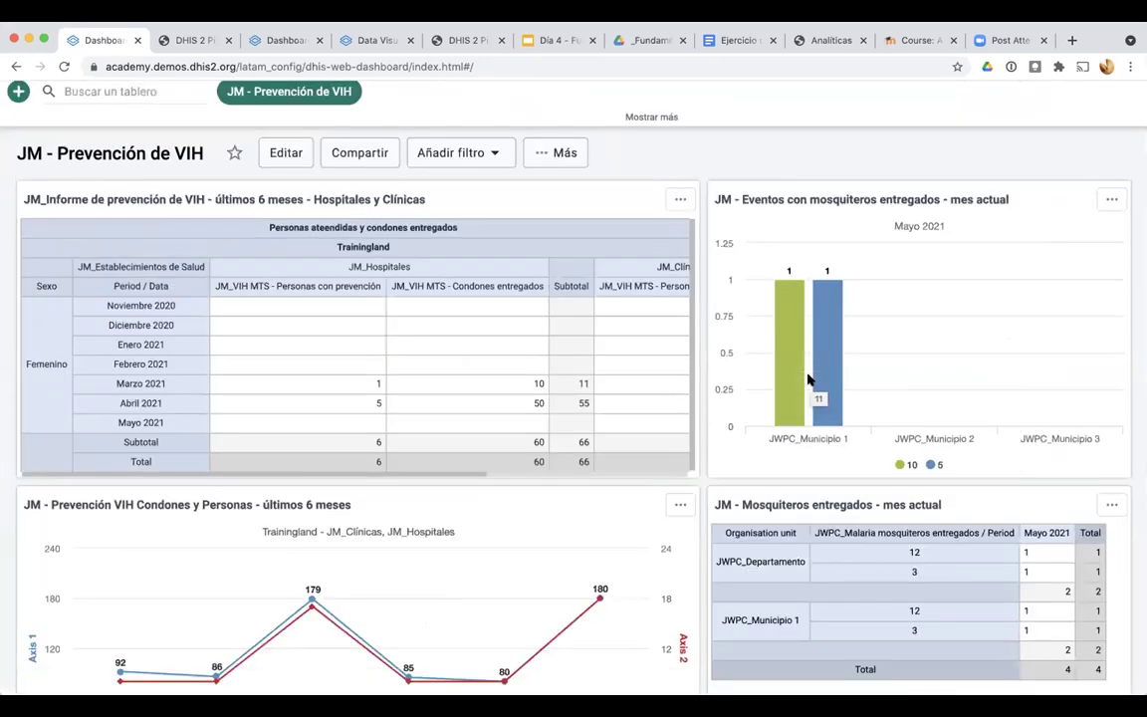
Examine the JM_Hospitales and JM_Clínicas columns of the VIH report table and the other charts on the dashboard
scroll(520, 379, "up", 5)
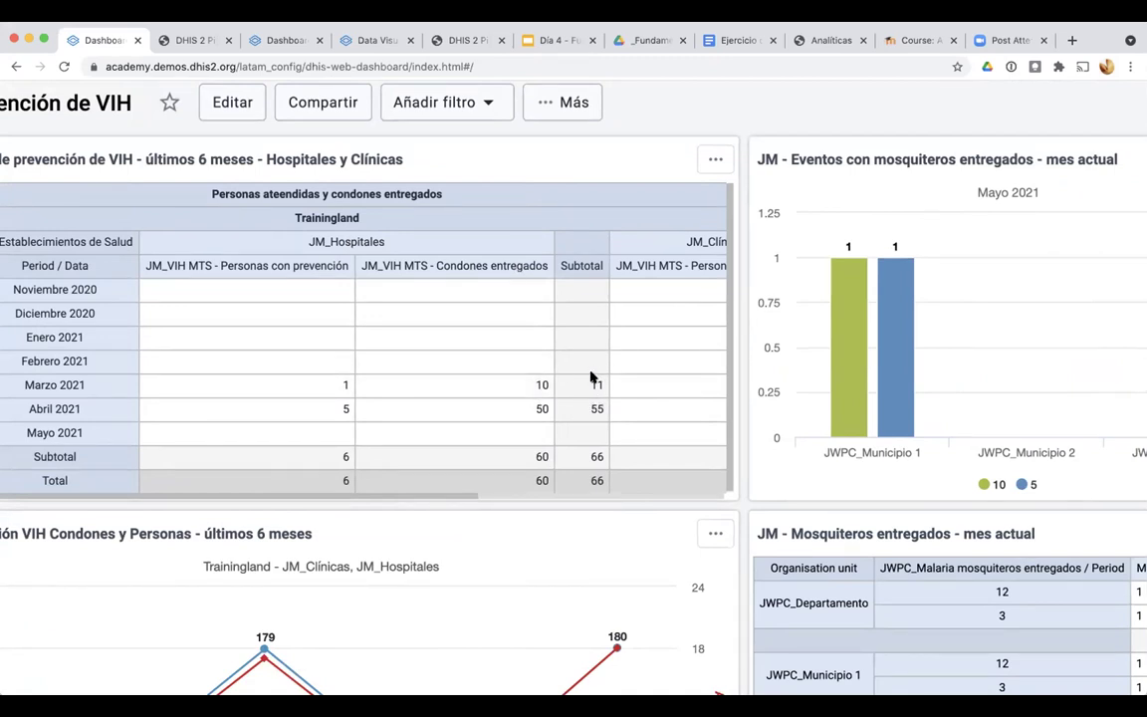
scroll(557, 387, "right", 5)
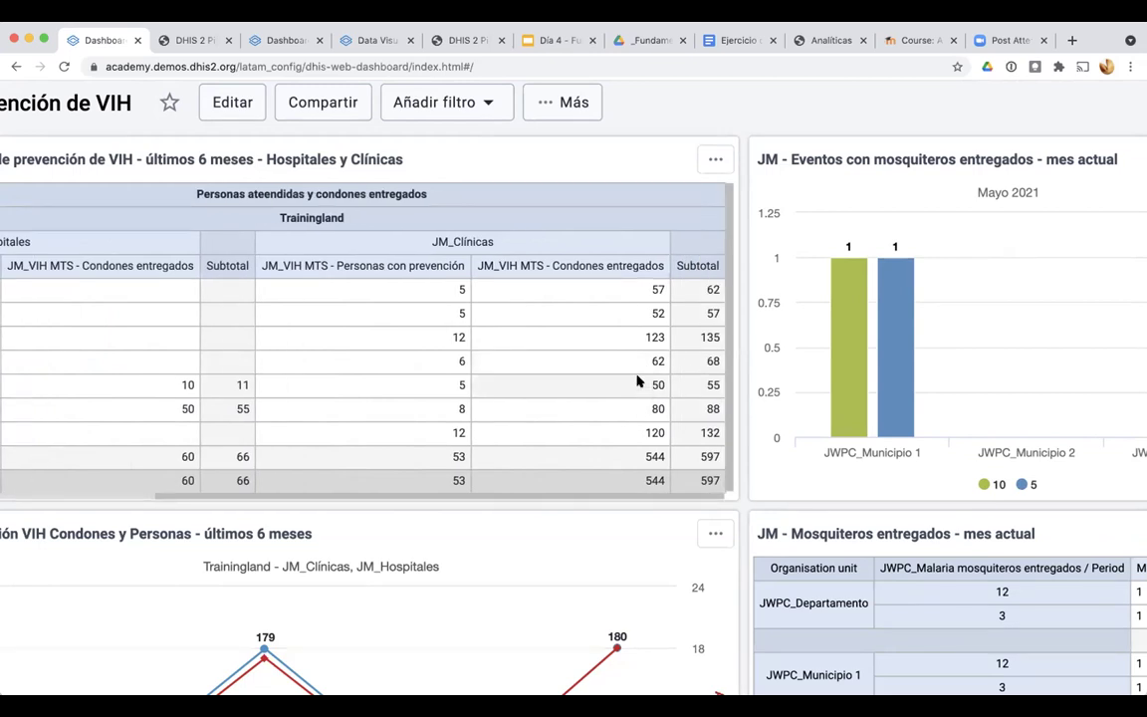
scroll(618, 392, "left", 5)
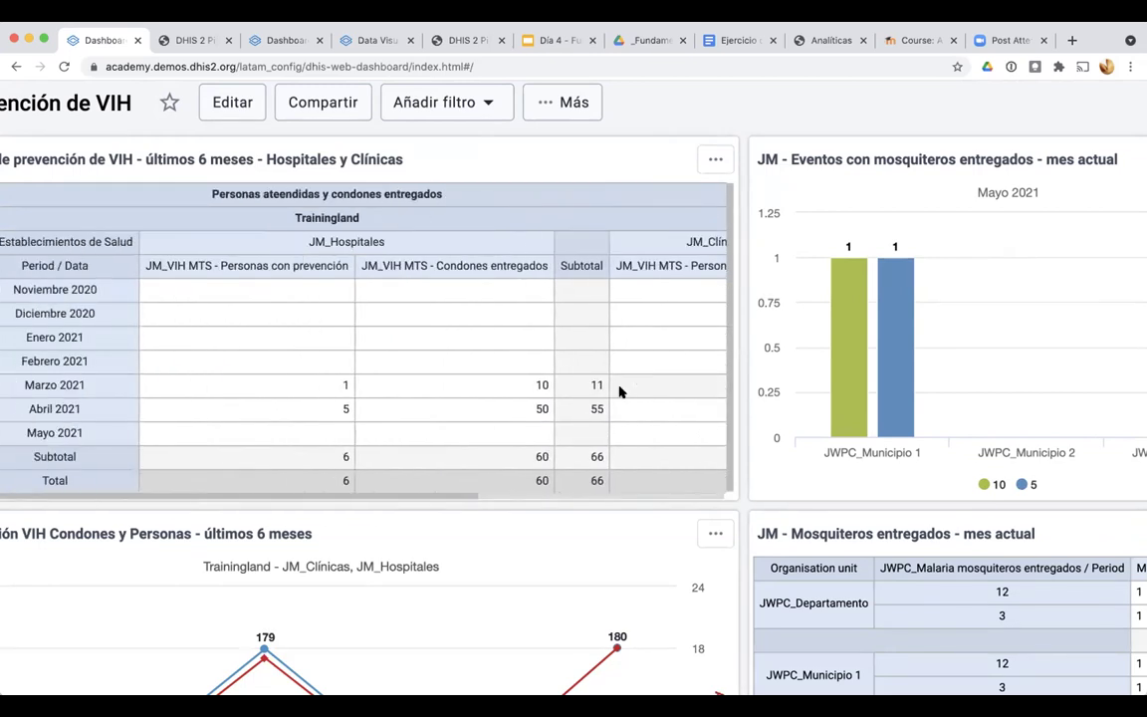
scroll(618, 392, "down", 5)
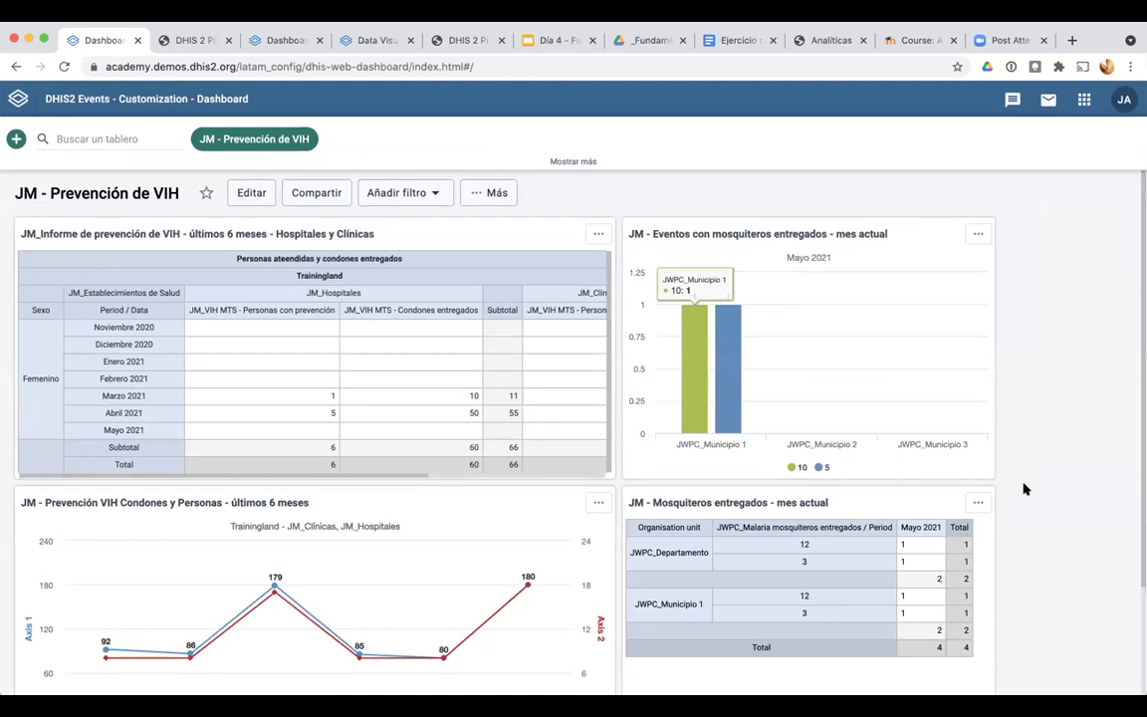
scroll(1024, 486, "down", 3)
scroll(1023, 489, "up", 3)
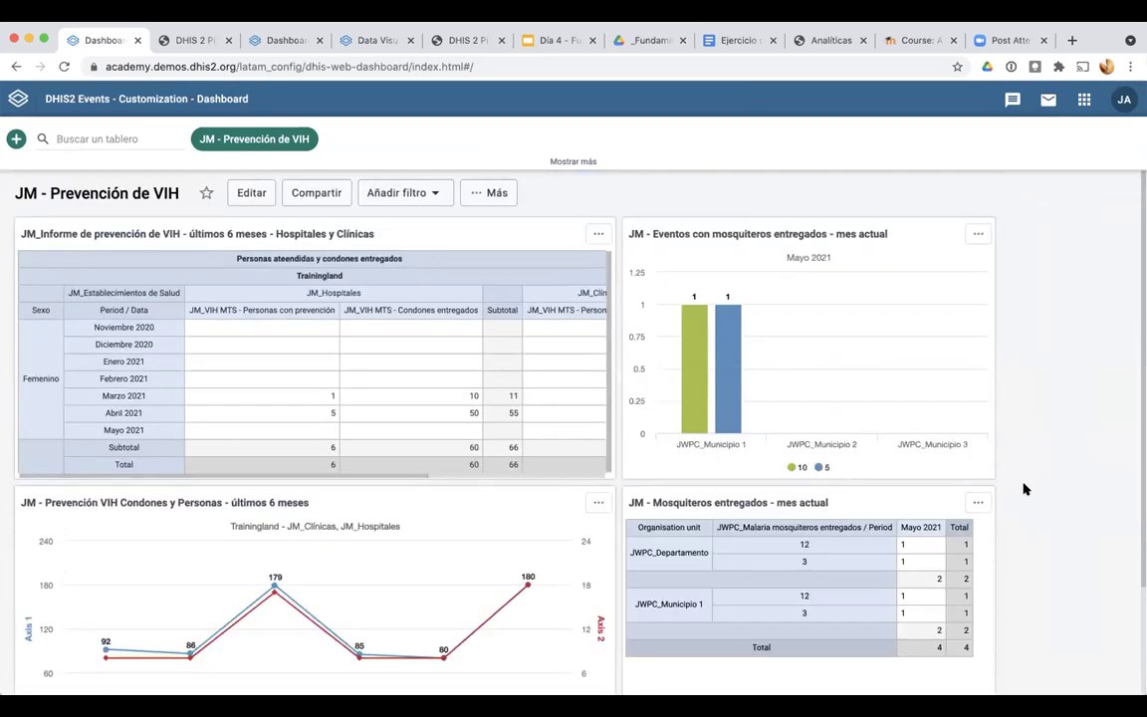
scroll(1023, 489, "down", 3)
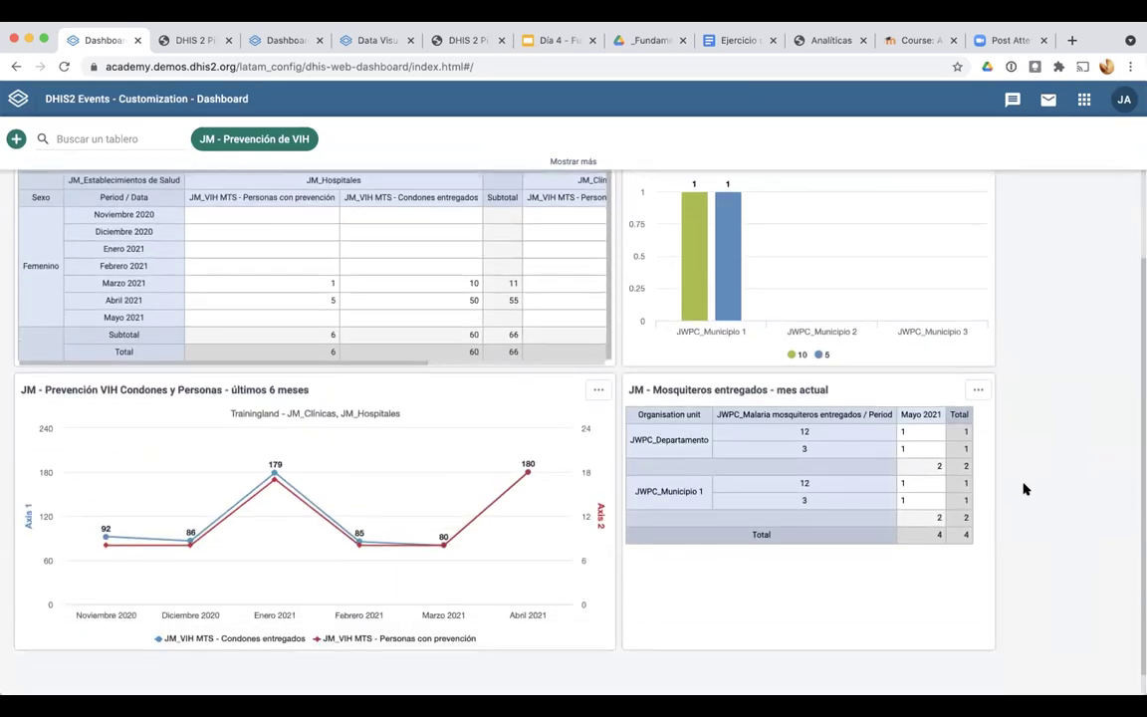
scroll(1024, 489, "up", 3)
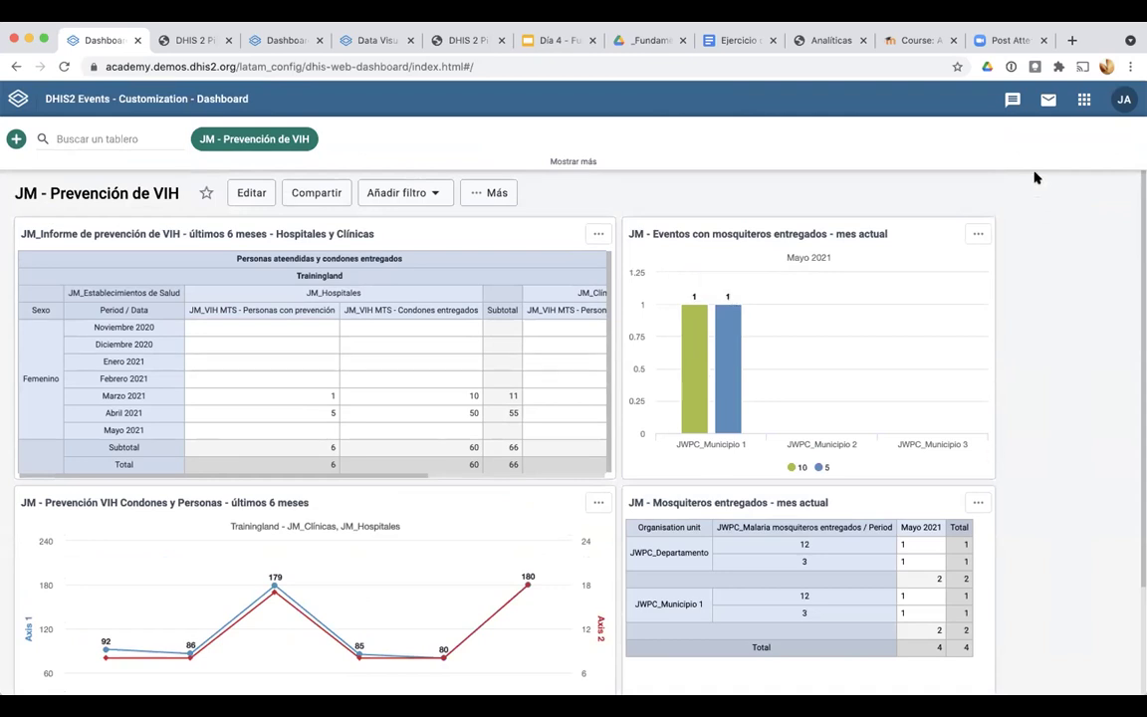
Switch to the Mapas app and start a Facilities layer using the group set JM_Establecimientos de Salud
left_click(1084, 98)
scroll(996, 359, "down", 2)
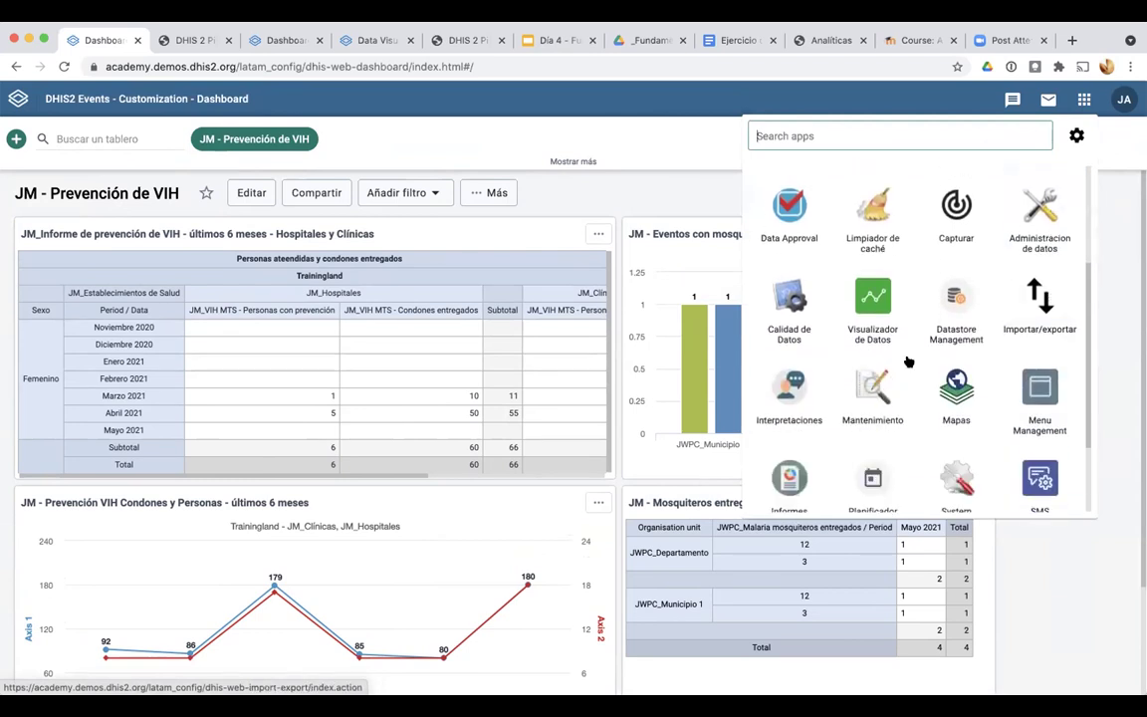
left_click(953, 393)
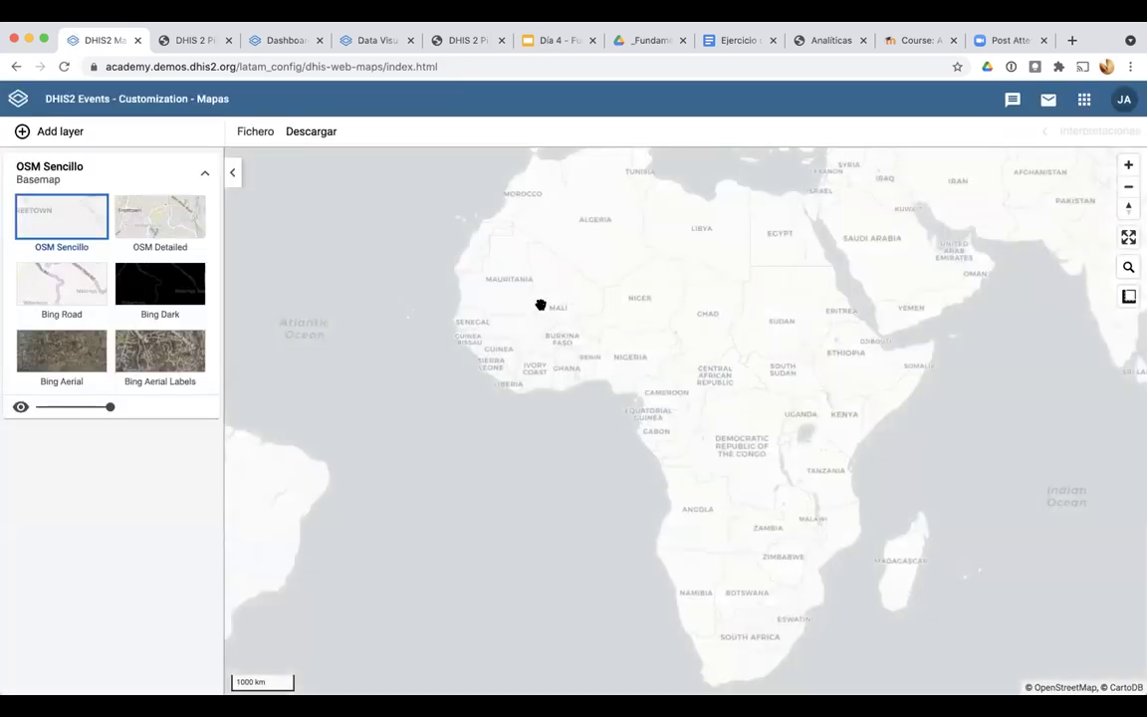
left_click(58, 134)
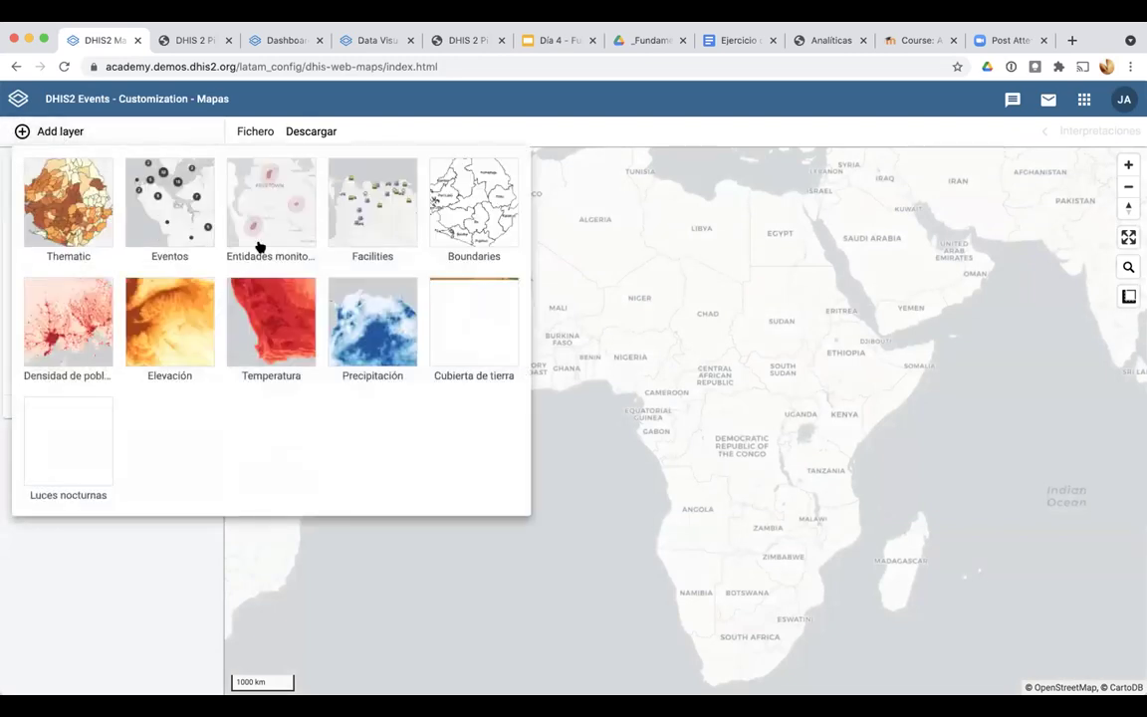
left_click(385, 215)
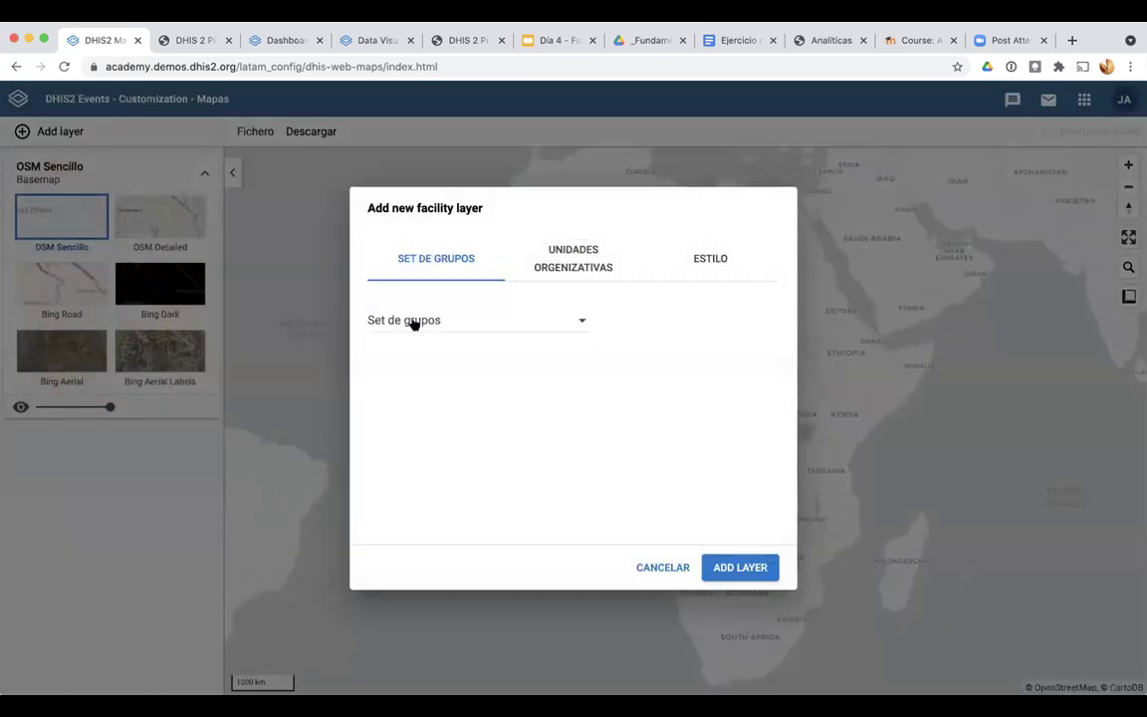
left_click(414, 321)
scroll(440, 479, "down", 3)
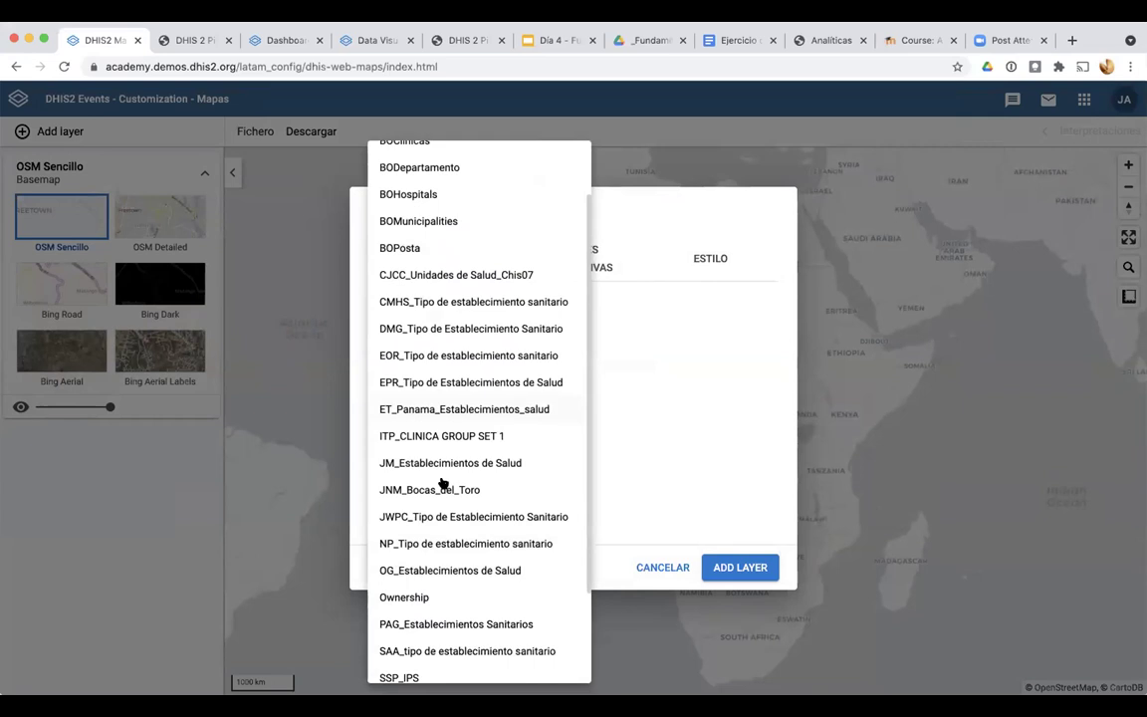
left_click(486, 463)
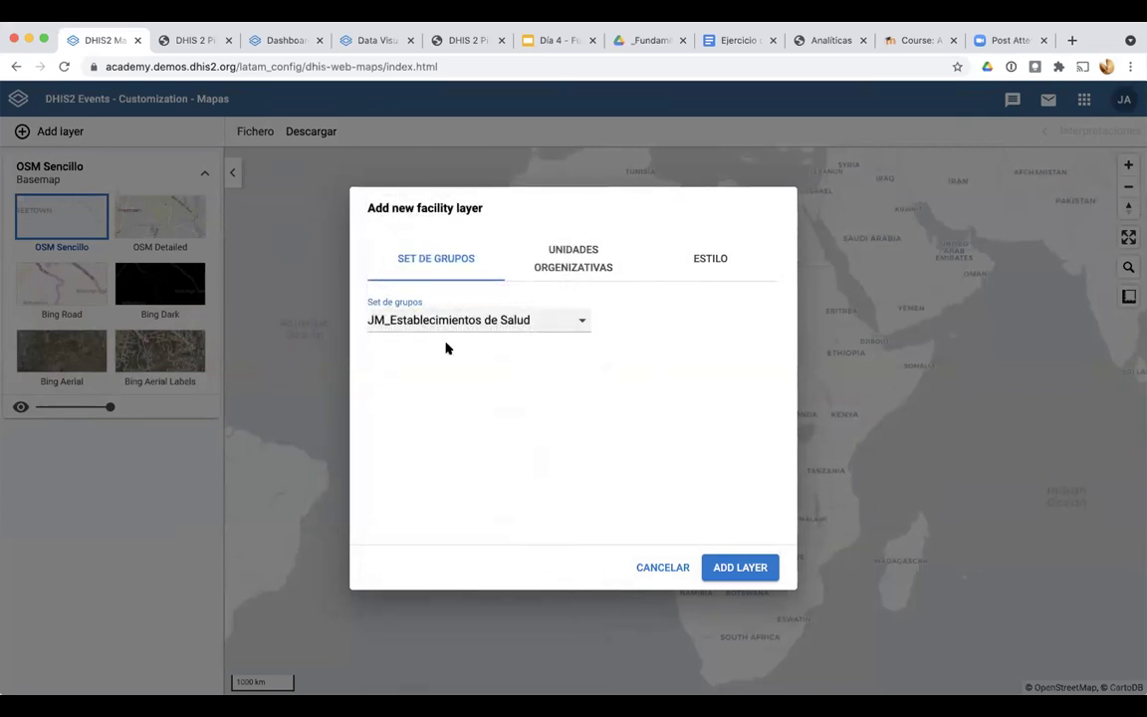
Select the Facility level for the layer's organisation units and add the layer to the map
left_click(584, 275)
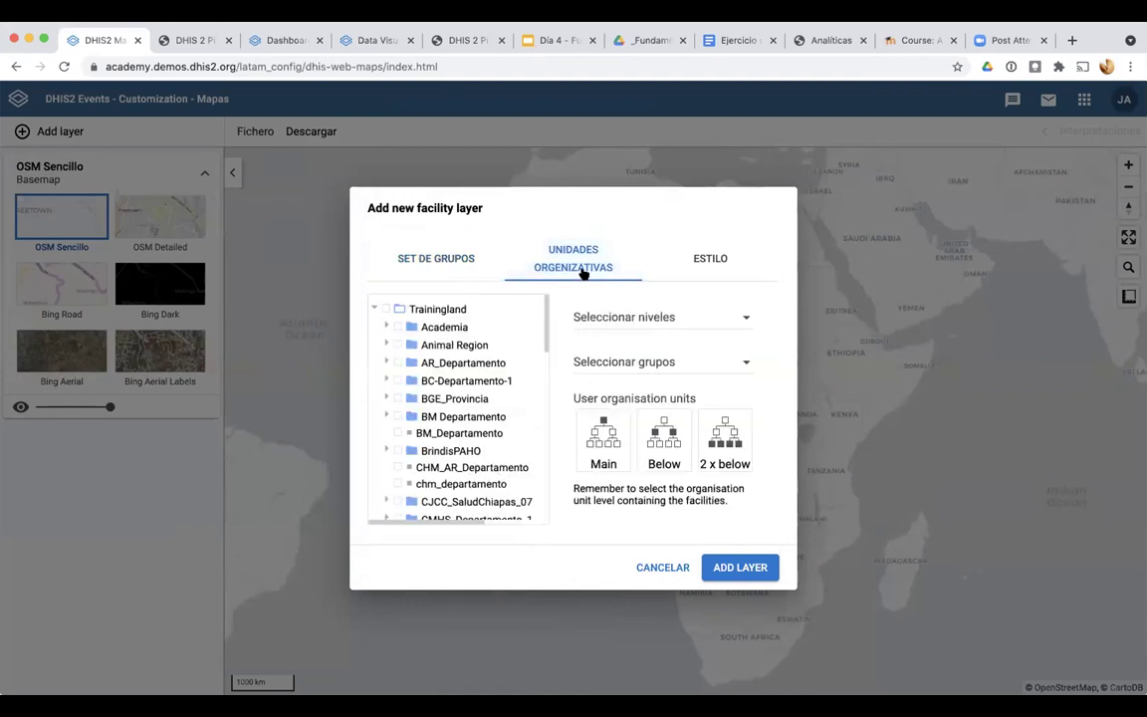
left_click(630, 318)
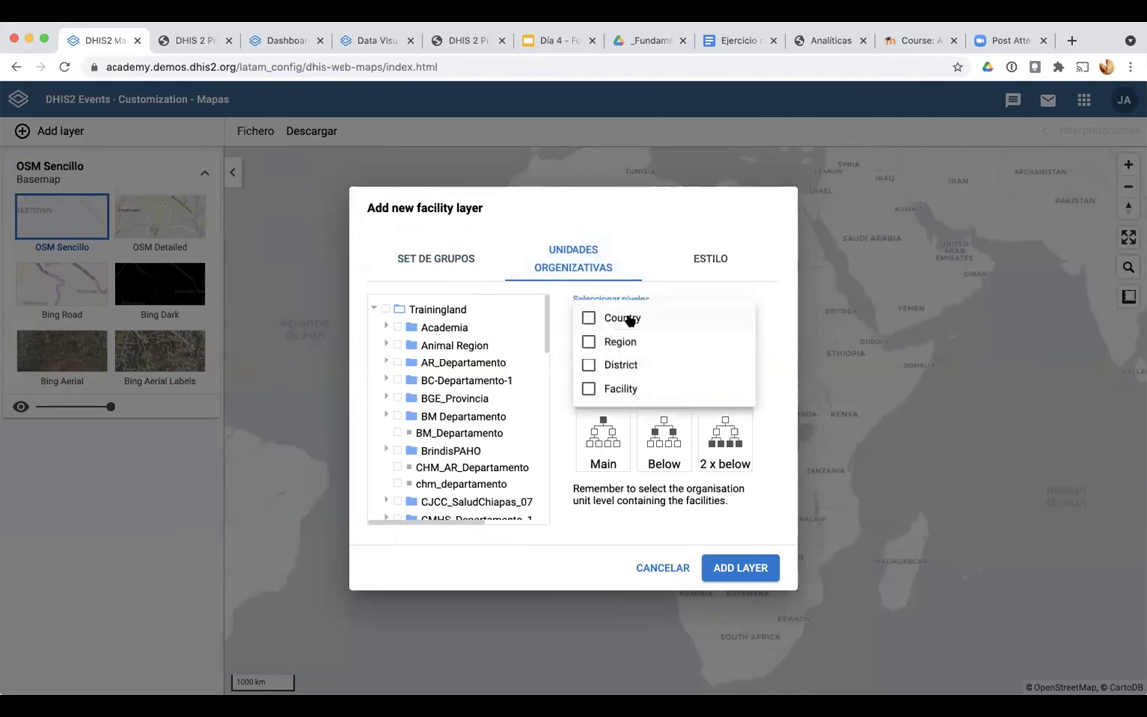
left_click(589, 389)
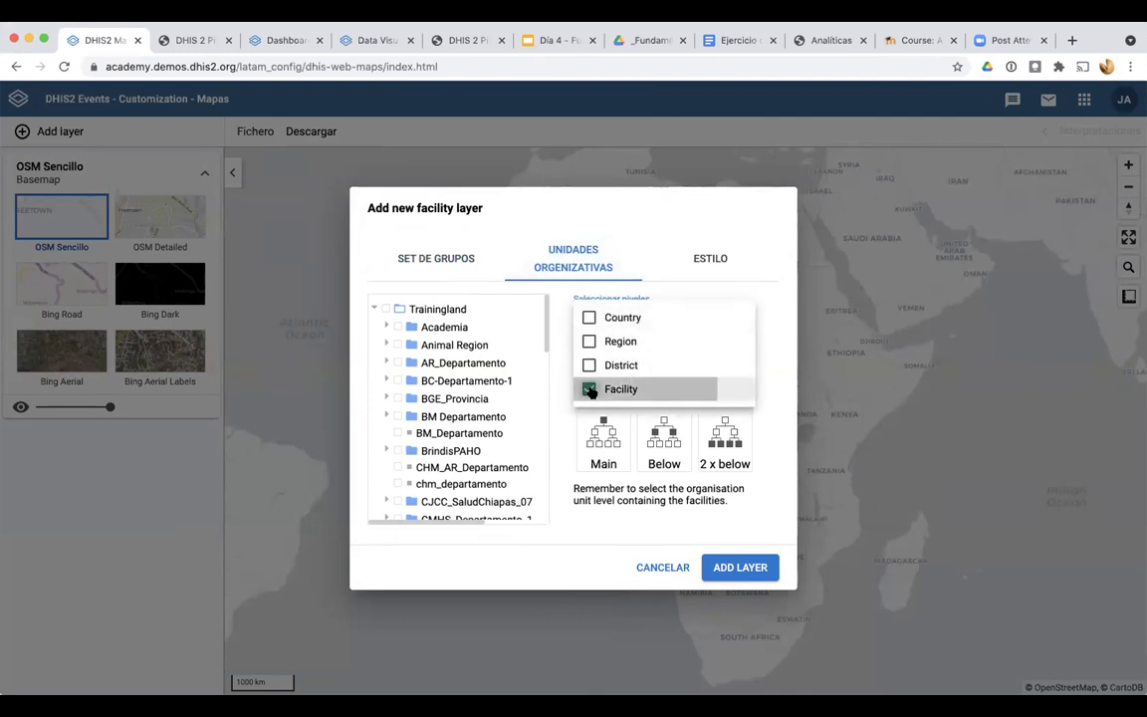
left_click(732, 575)
left_click(735, 570)
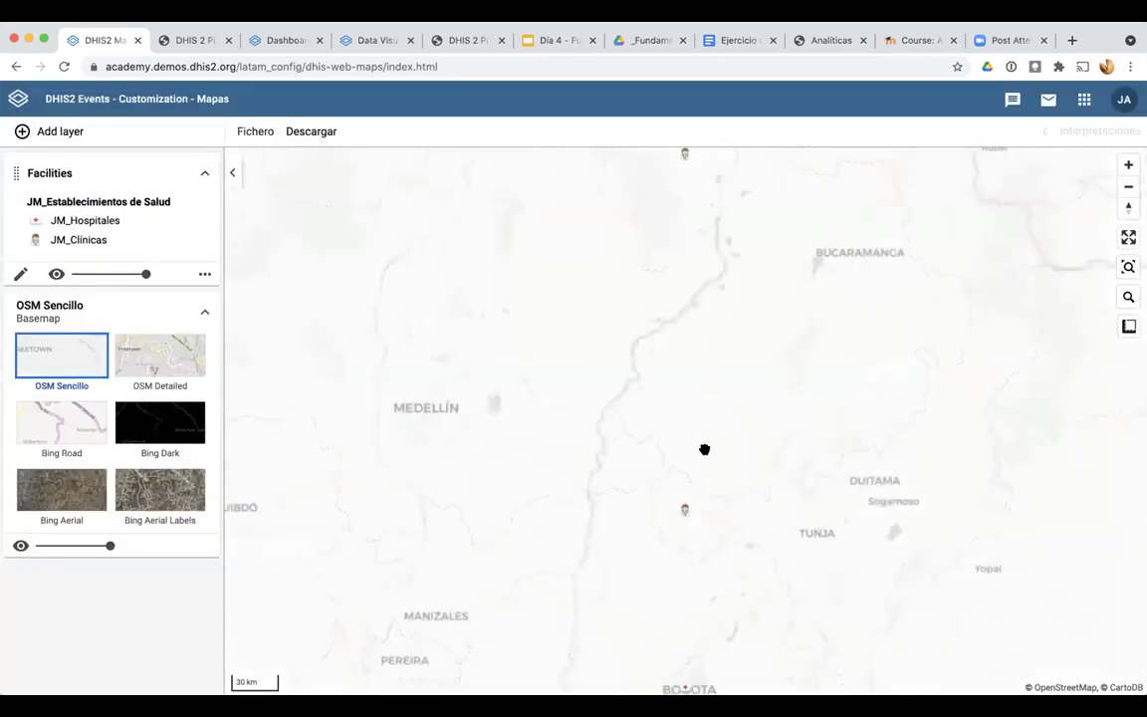
Examine the hospital and clinic markers around Colombia and read the facility name and group of each one
scroll(704, 449, "down", 5)
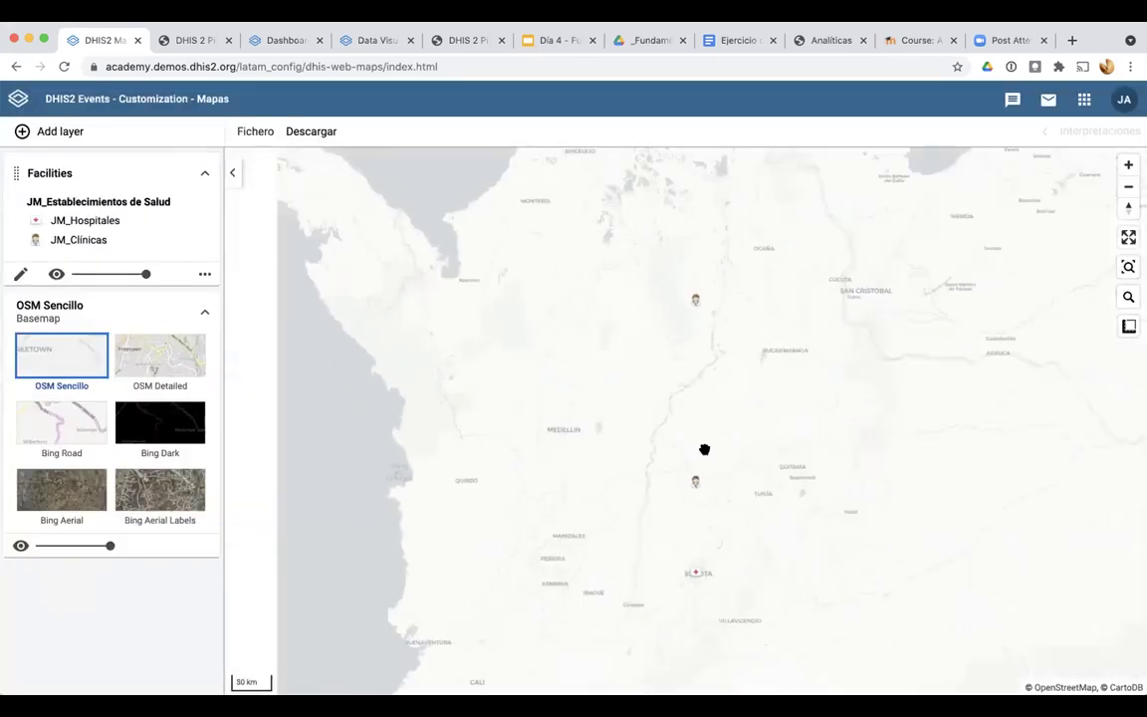
scroll(774, 492, "down", 3)
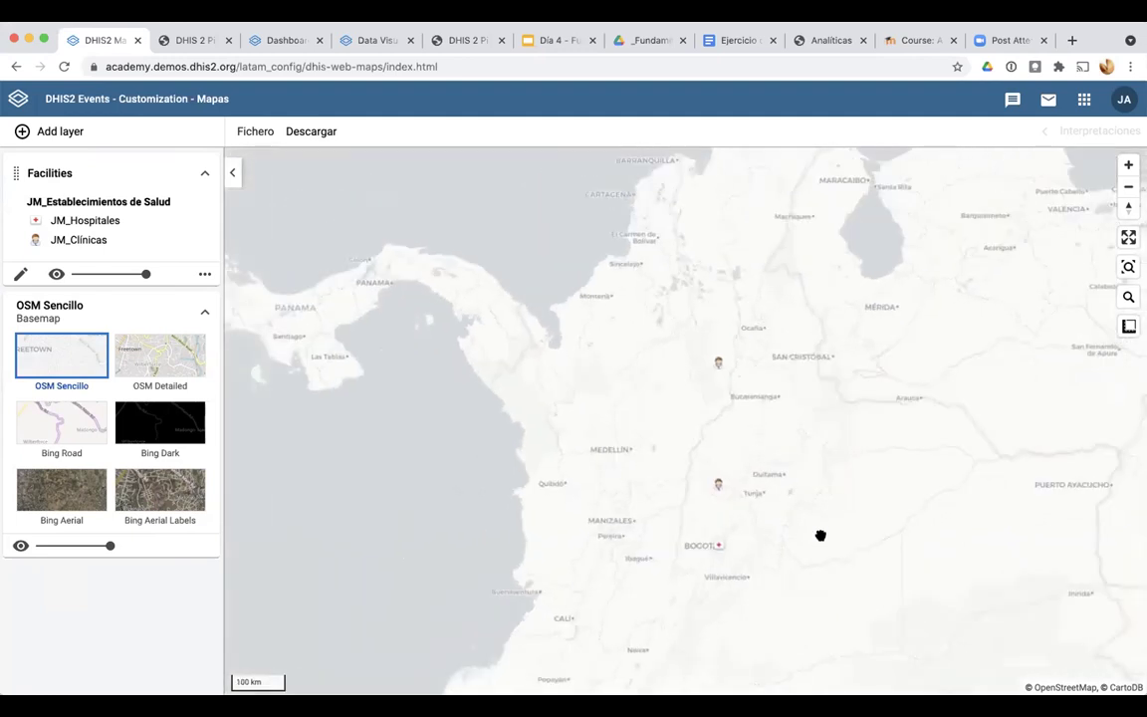
scroll(820, 535, "down", 2)
left_click_drag(748, 538, 707, 522)
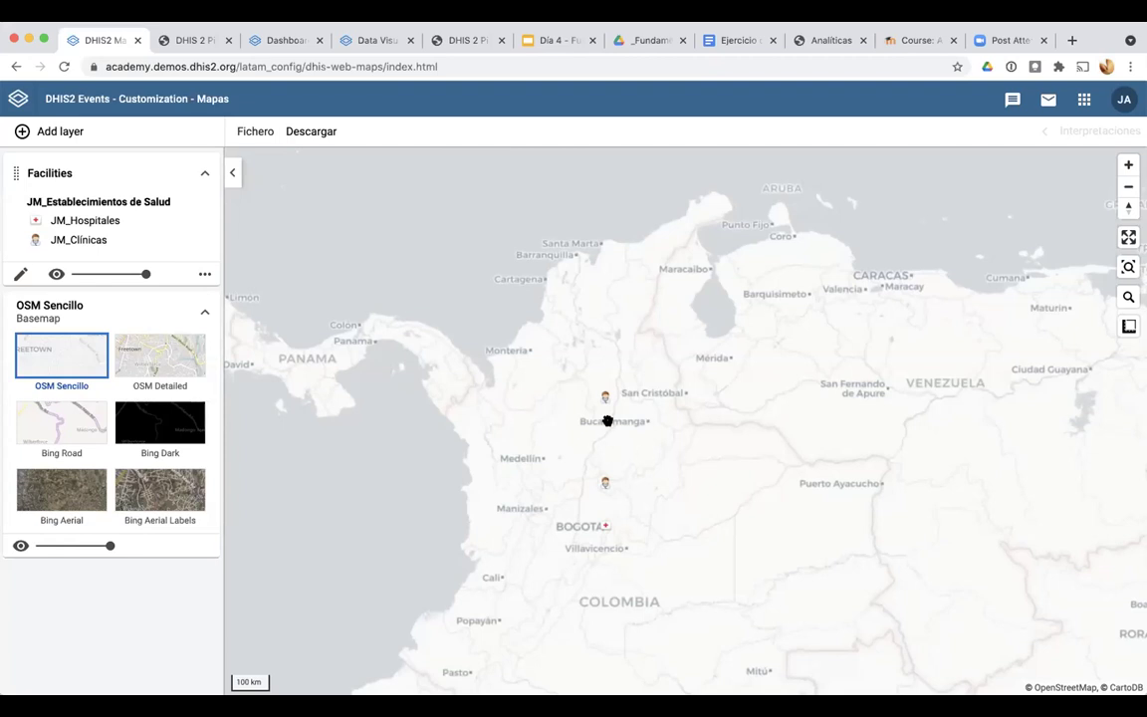
mouse_move(602, 401)
scroll(628, 440, "up", 2)
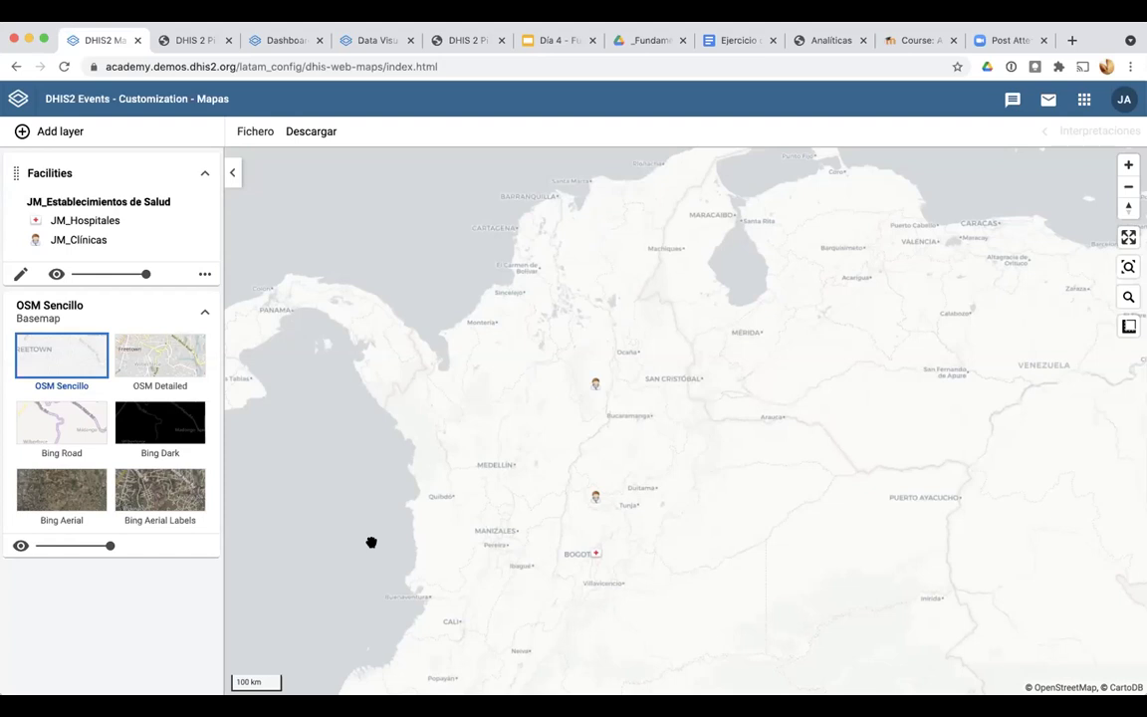
mouse_move(594, 498)
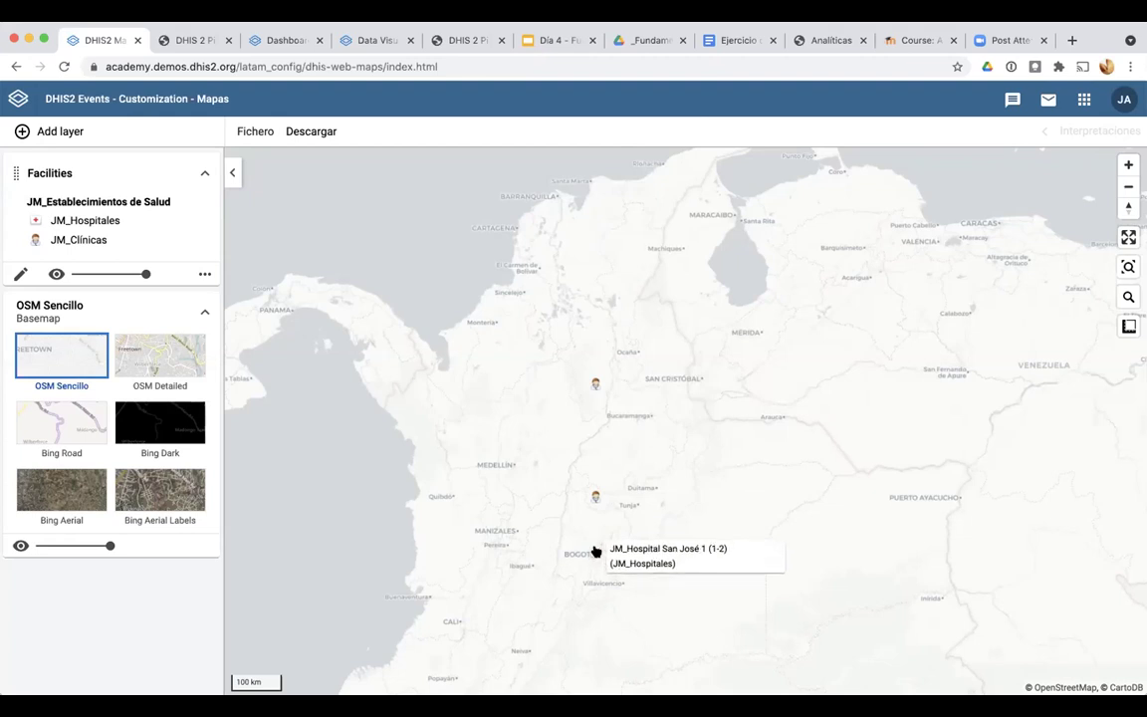
mouse_move(596, 553)
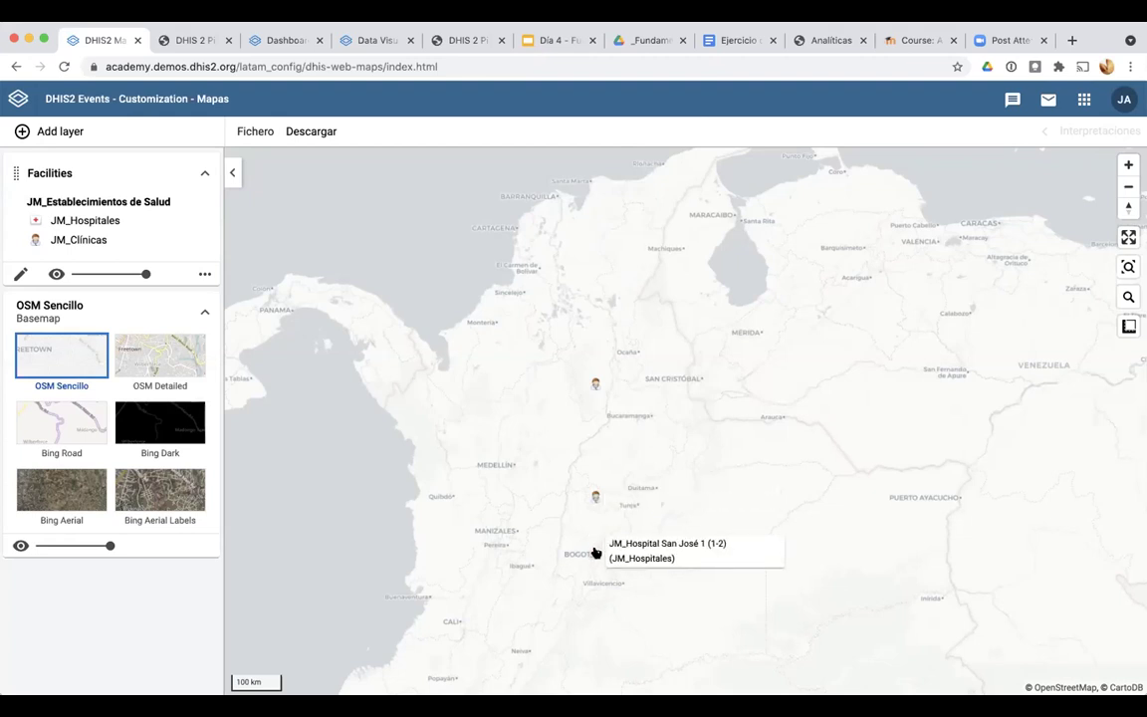
scroll(595, 552, "up", 2)
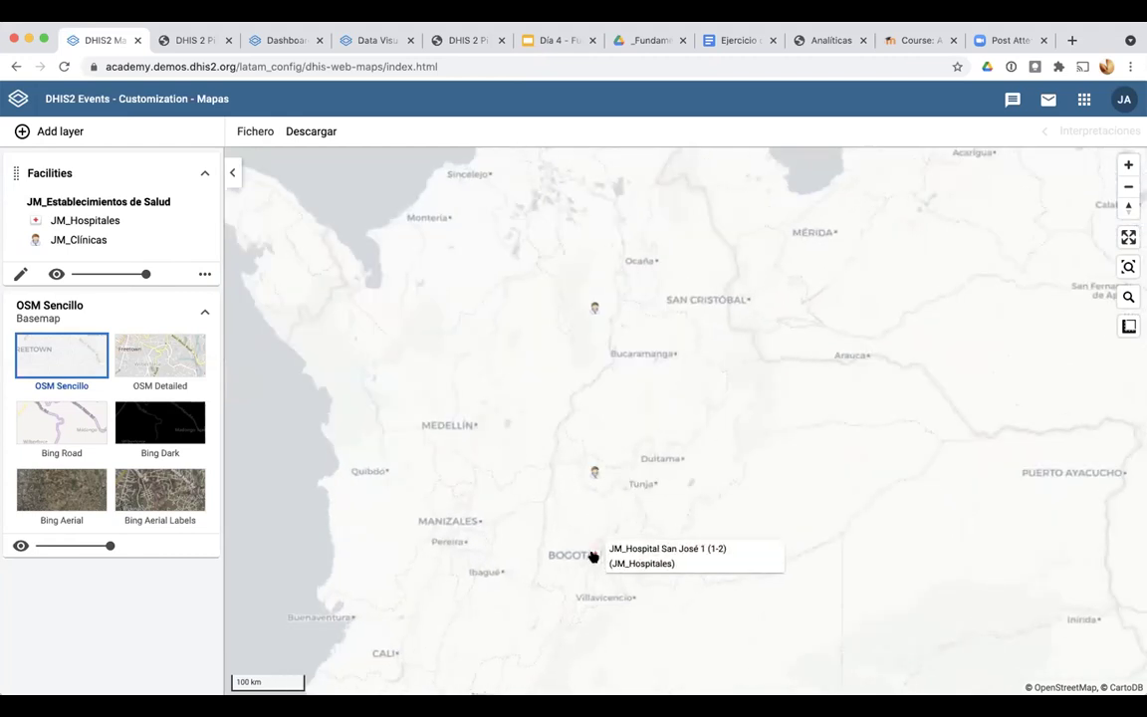
mouse_move(594, 472)
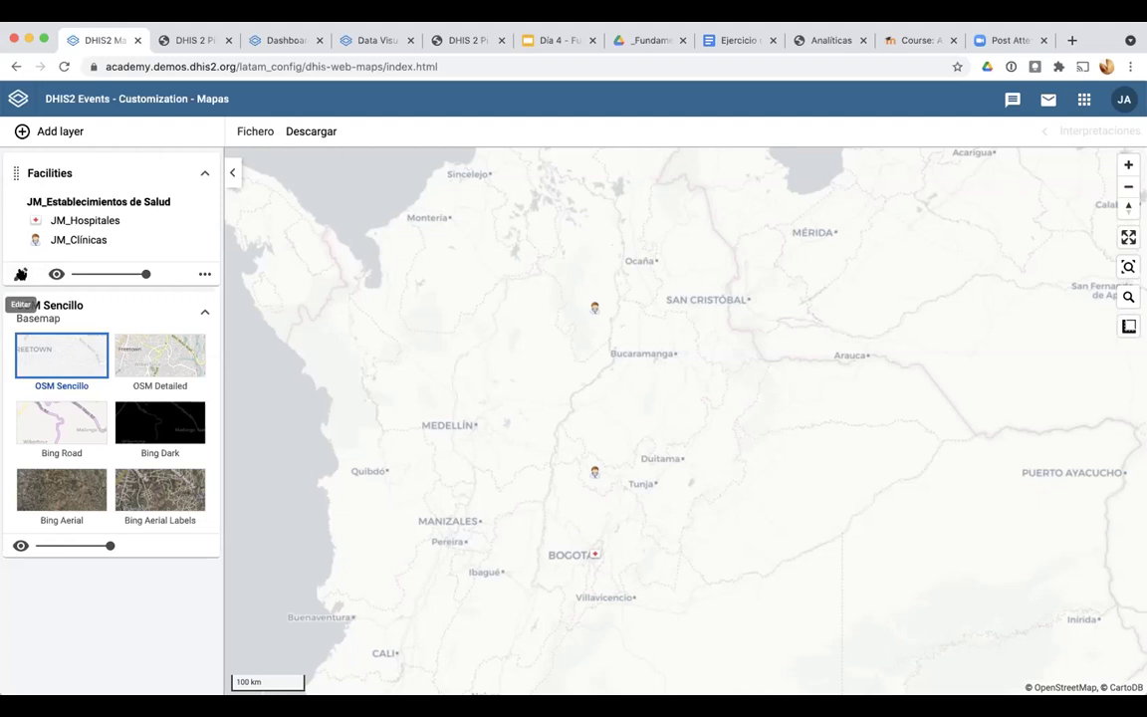
mouse_move(595, 313)
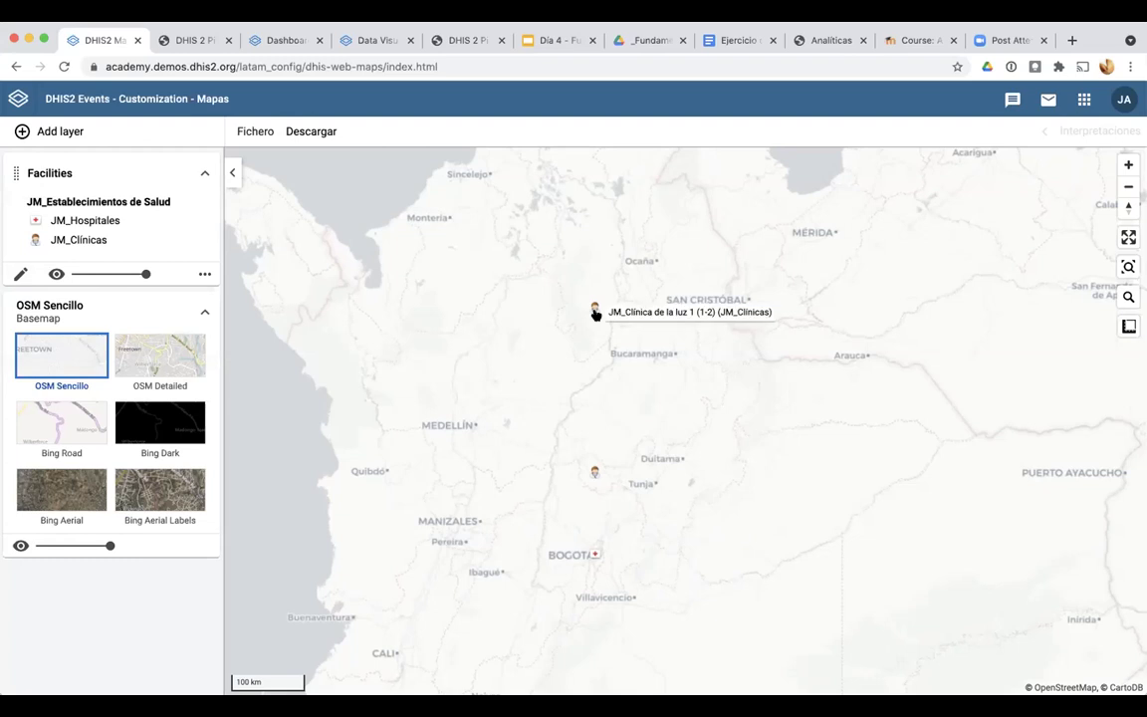
mouse_move(595, 561)
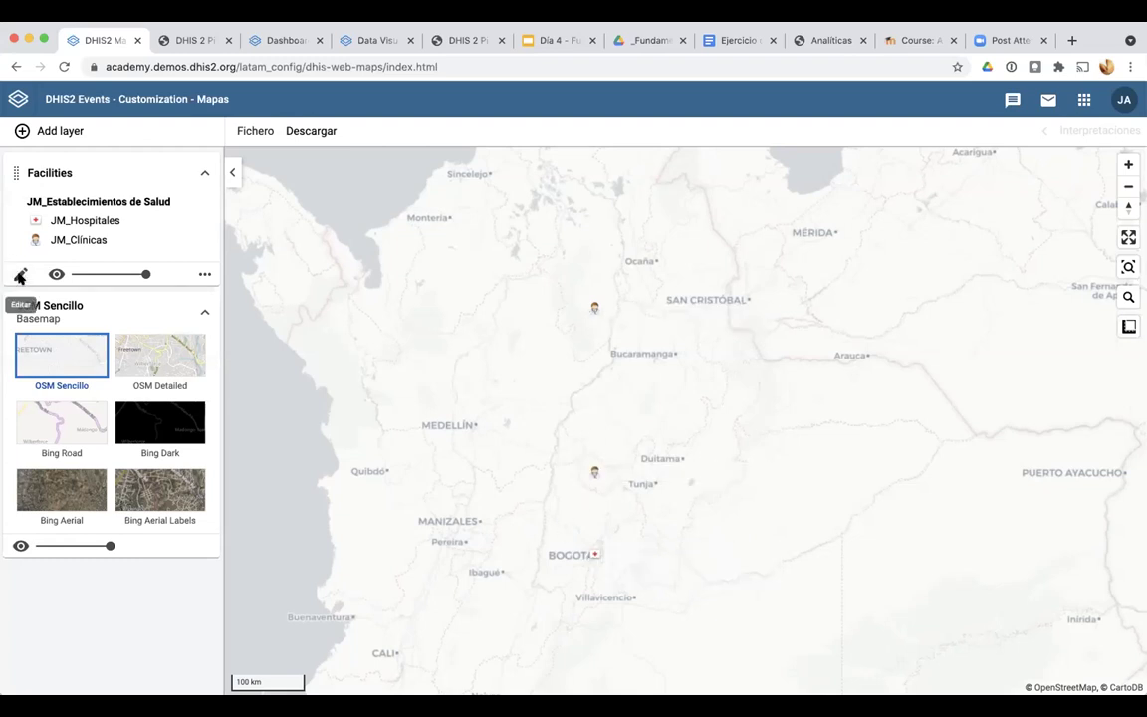
Edit the Facilities layer and enable the buffer in its style settings
left_click(20, 276)
left_click(703, 259)
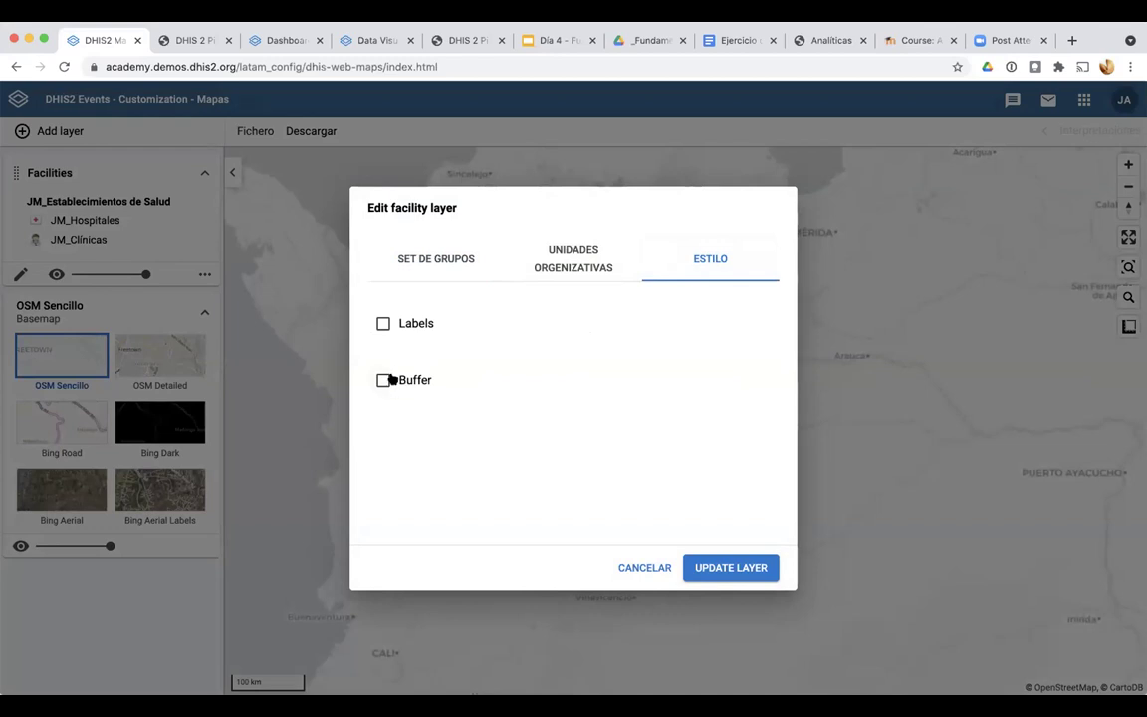
left_click(390, 380)
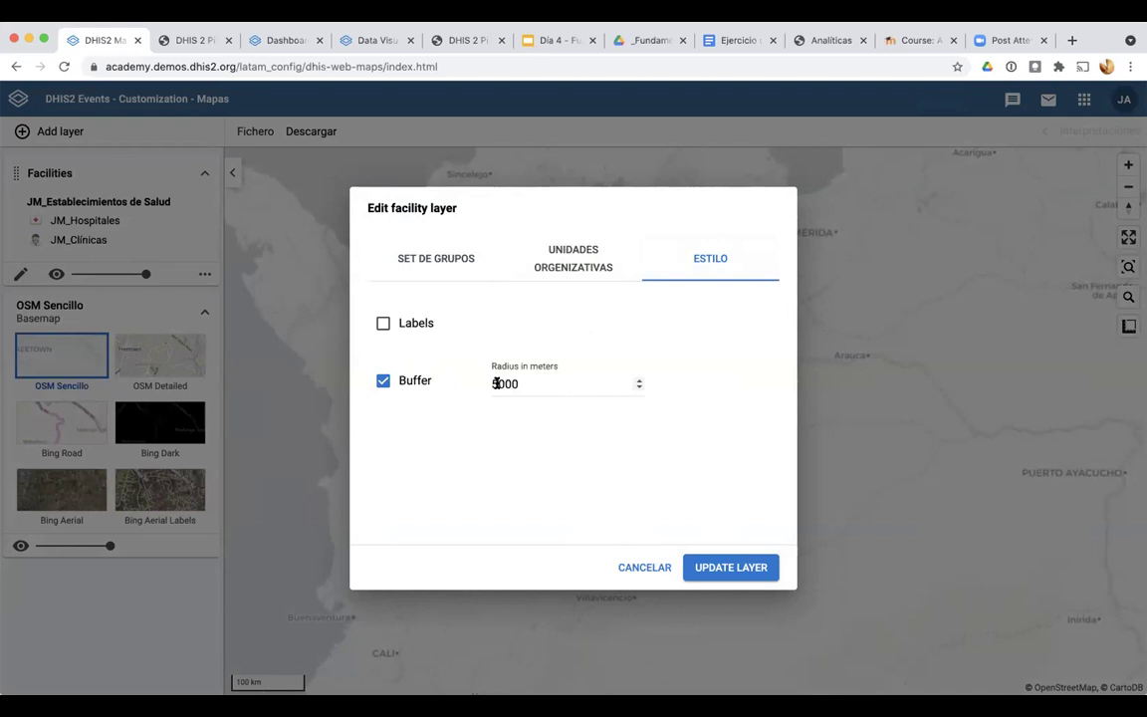
Set the buffer radius to 20000 m, update the layer, and view the buffers around the Bogotá facilities
left_click(498, 383)
scroll(532, 385, "up", 20)
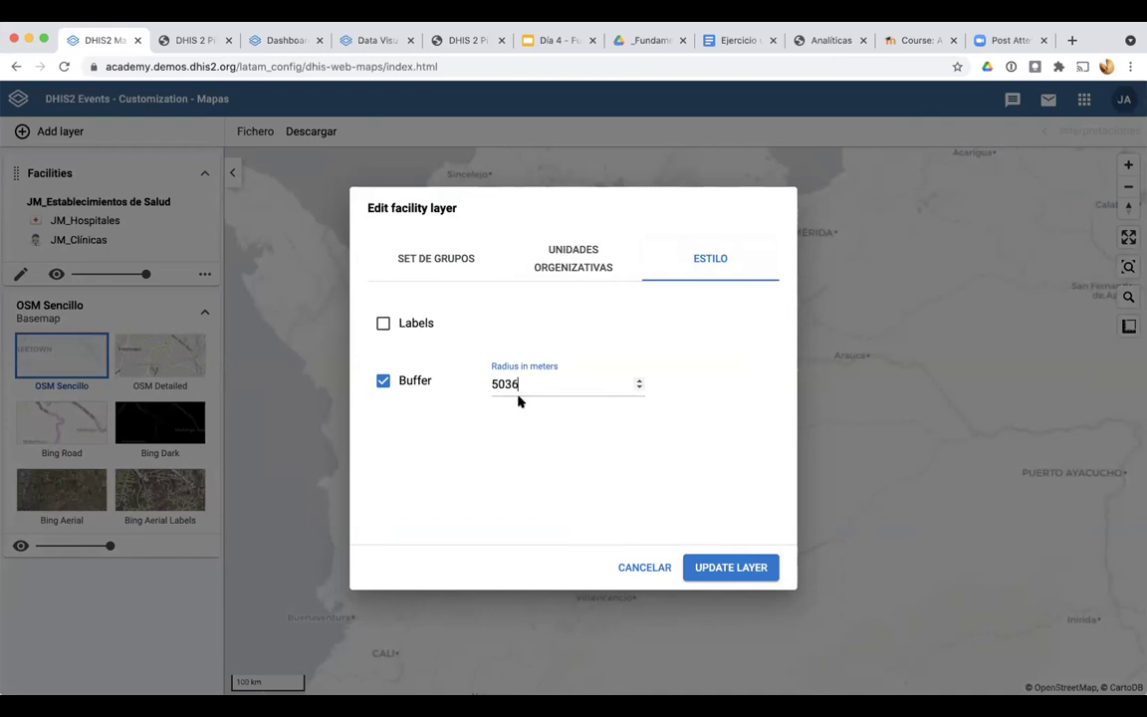
left_click(491, 384)
double_click(546, 390)
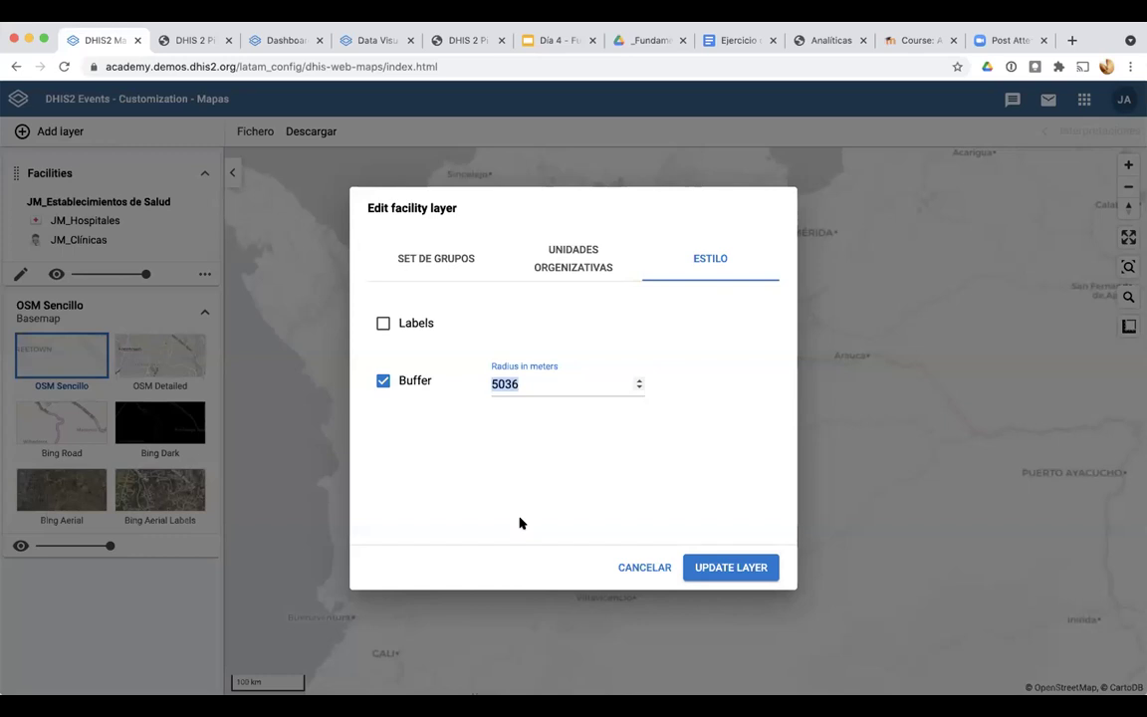
type("2")
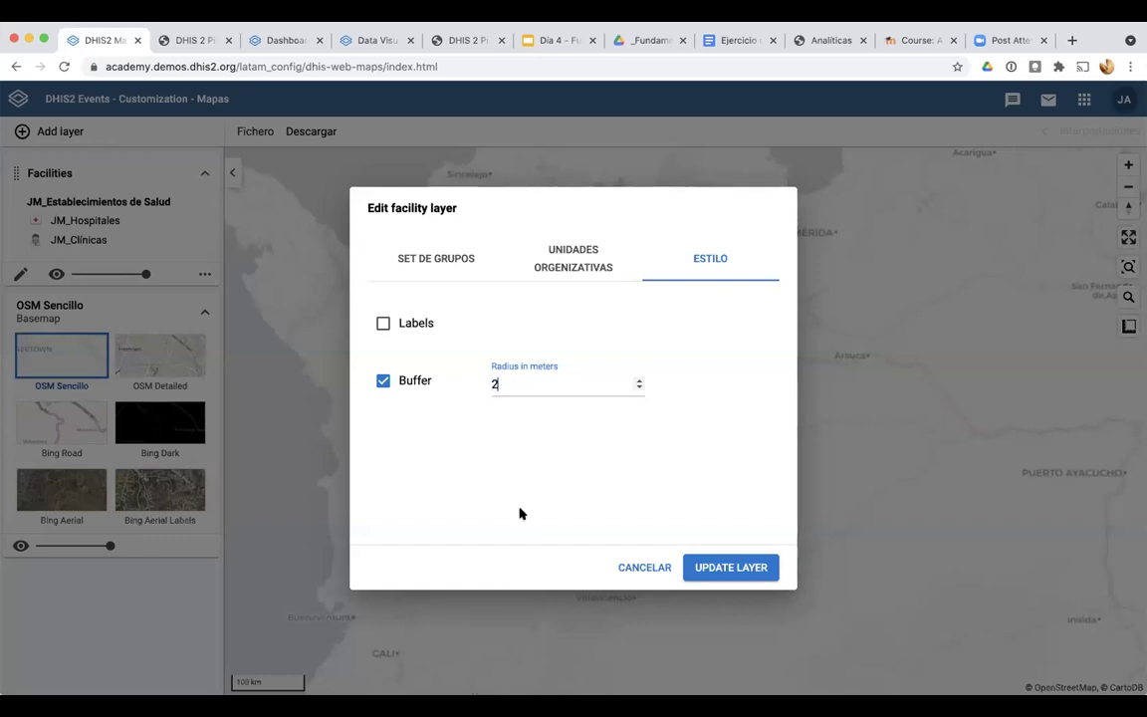
type("00000")
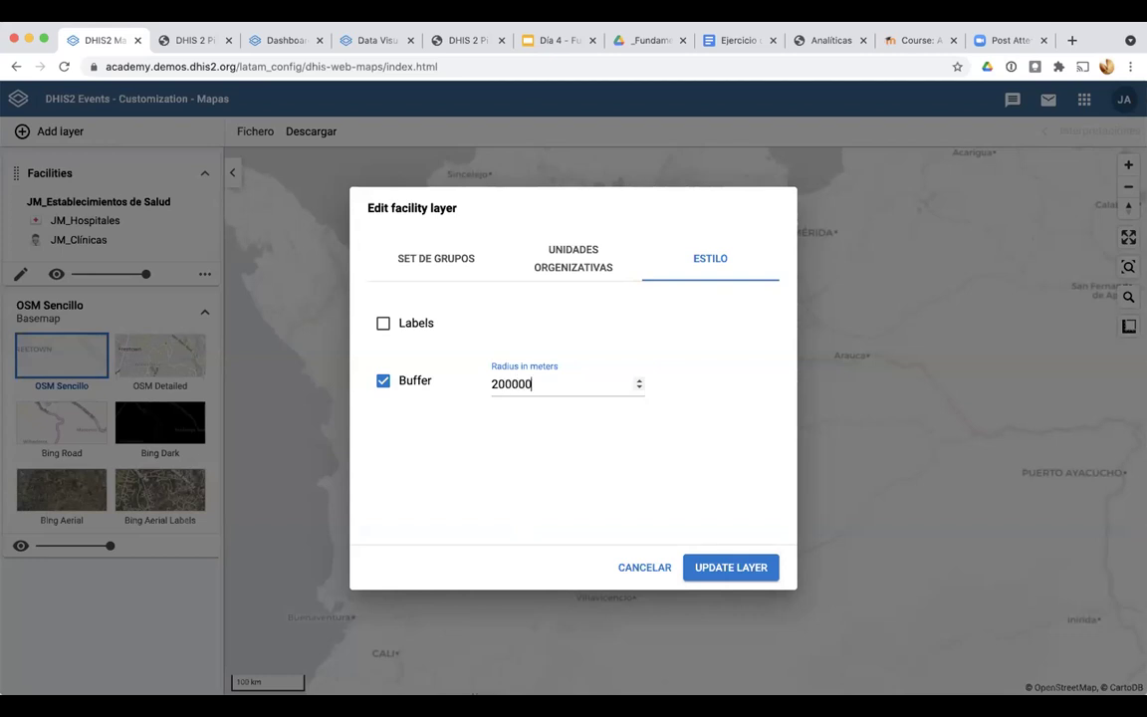
left_click(731, 568)
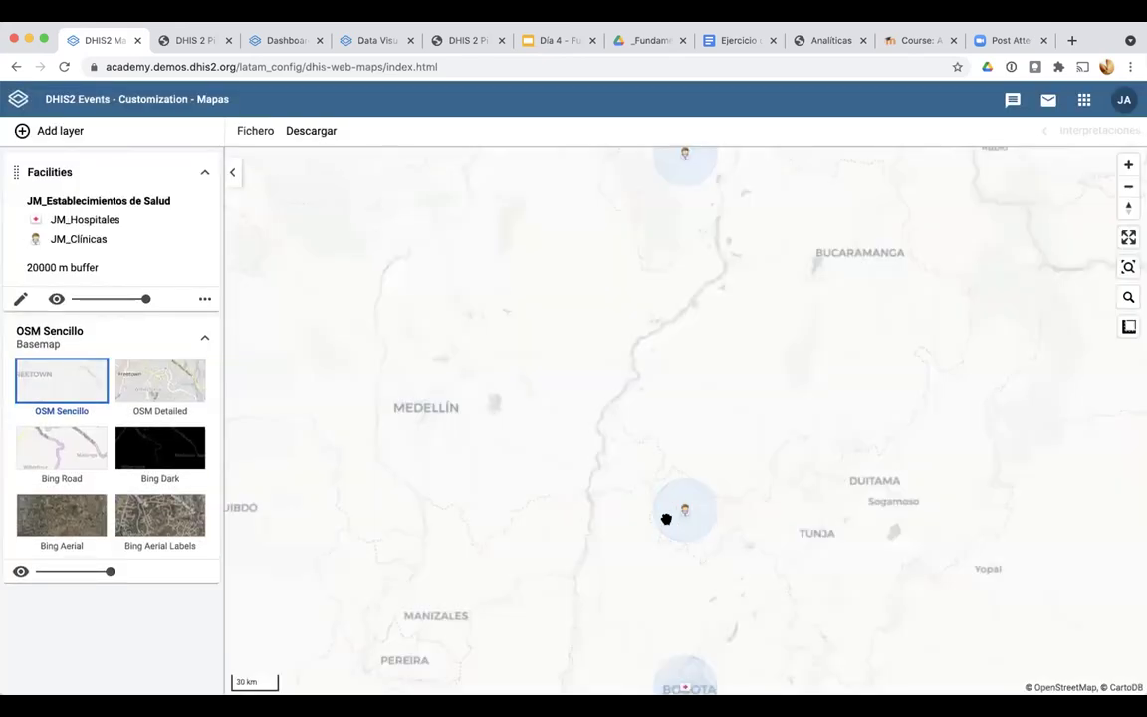
scroll(666, 519, "down", 2)
left_click_drag(676, 563, 648, 456)
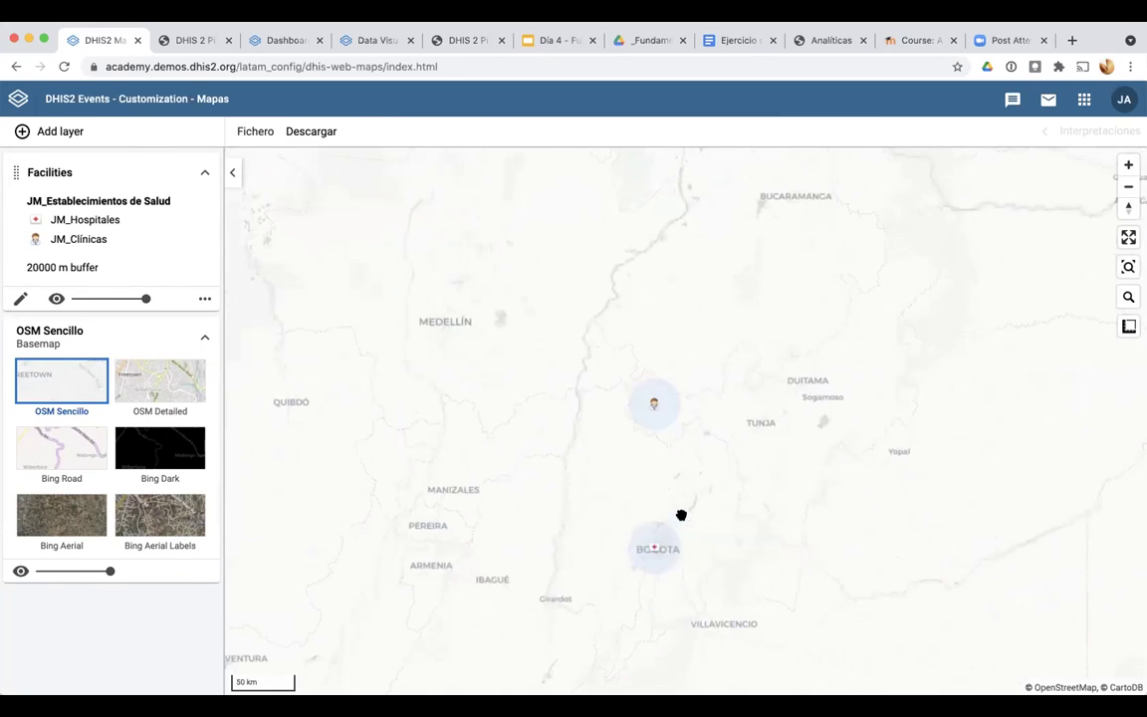
Examine the 20000 m buffers around the Bogotá hospital and the clinics north of it
scroll(681, 515, "down", 1)
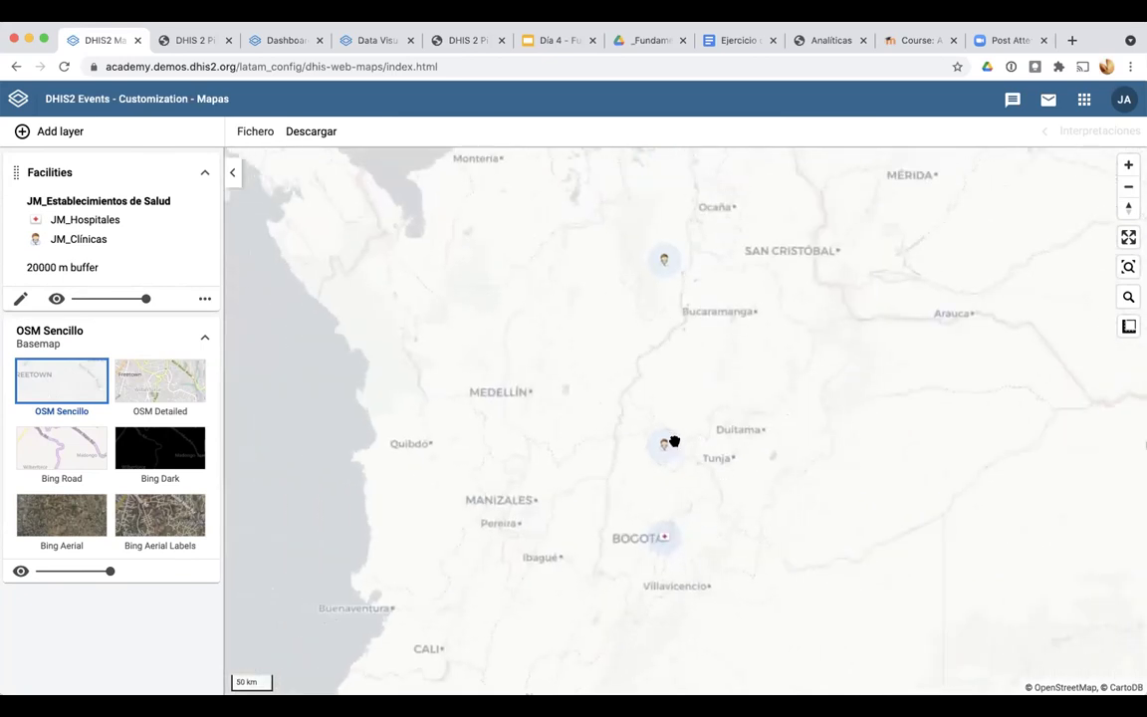
scroll(642, 479, "up", 2)
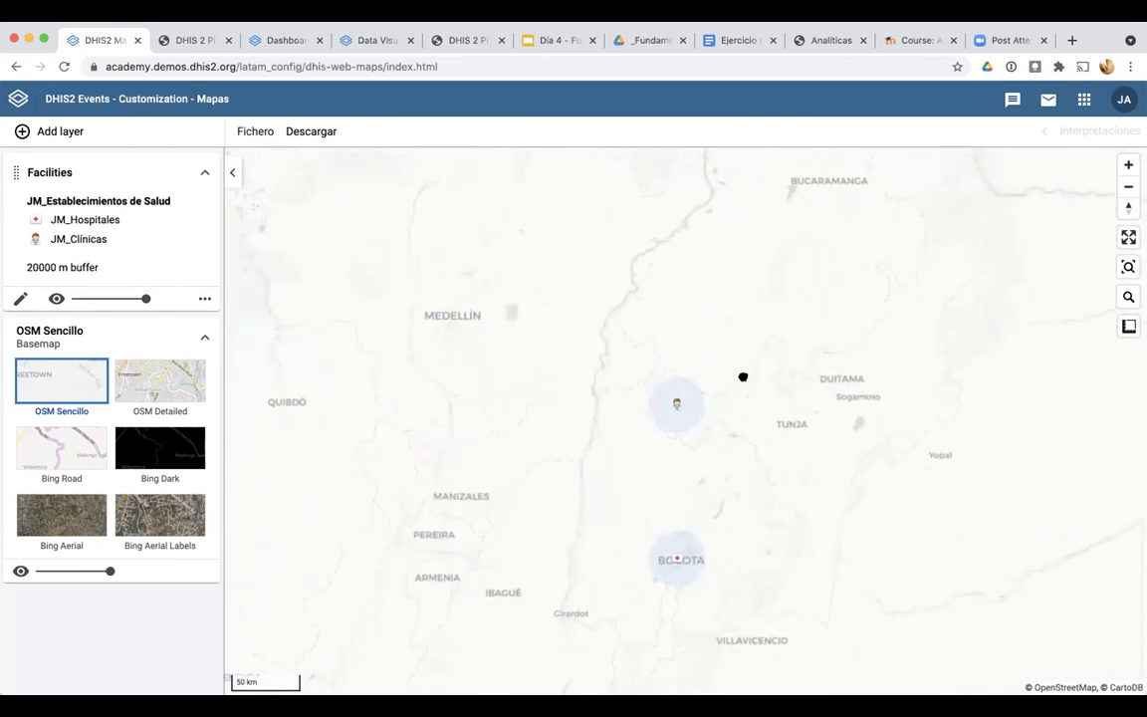
scroll(725, 417, "up", 2)
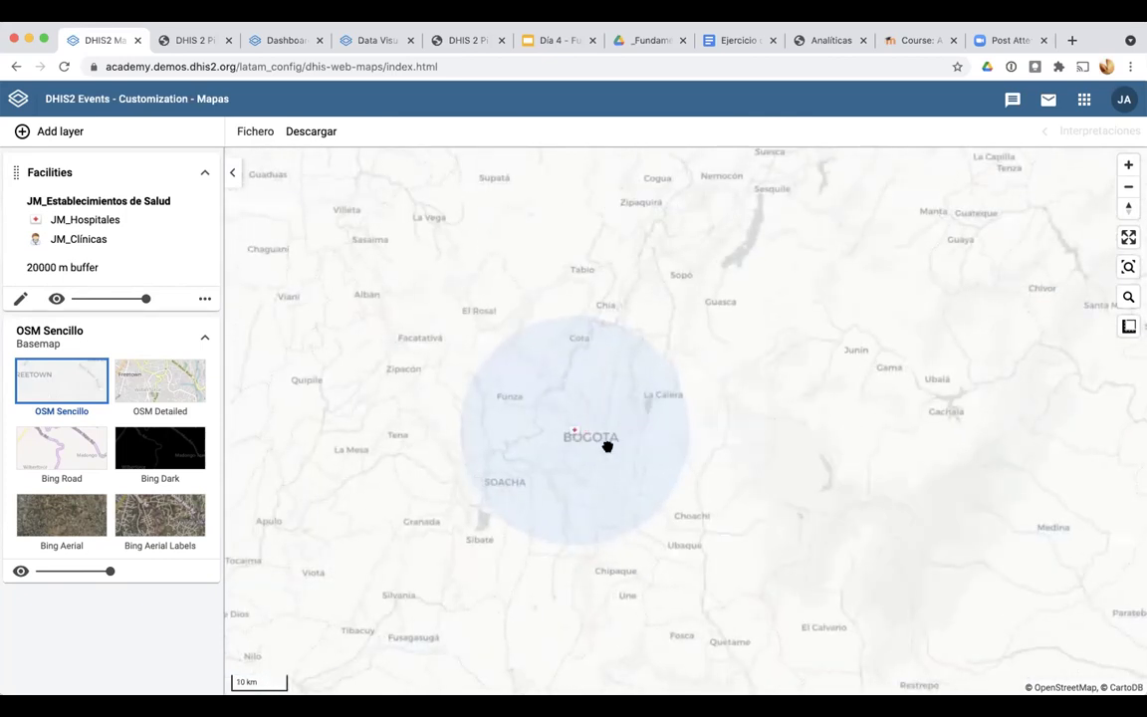
scroll(598, 438, "down", 1)
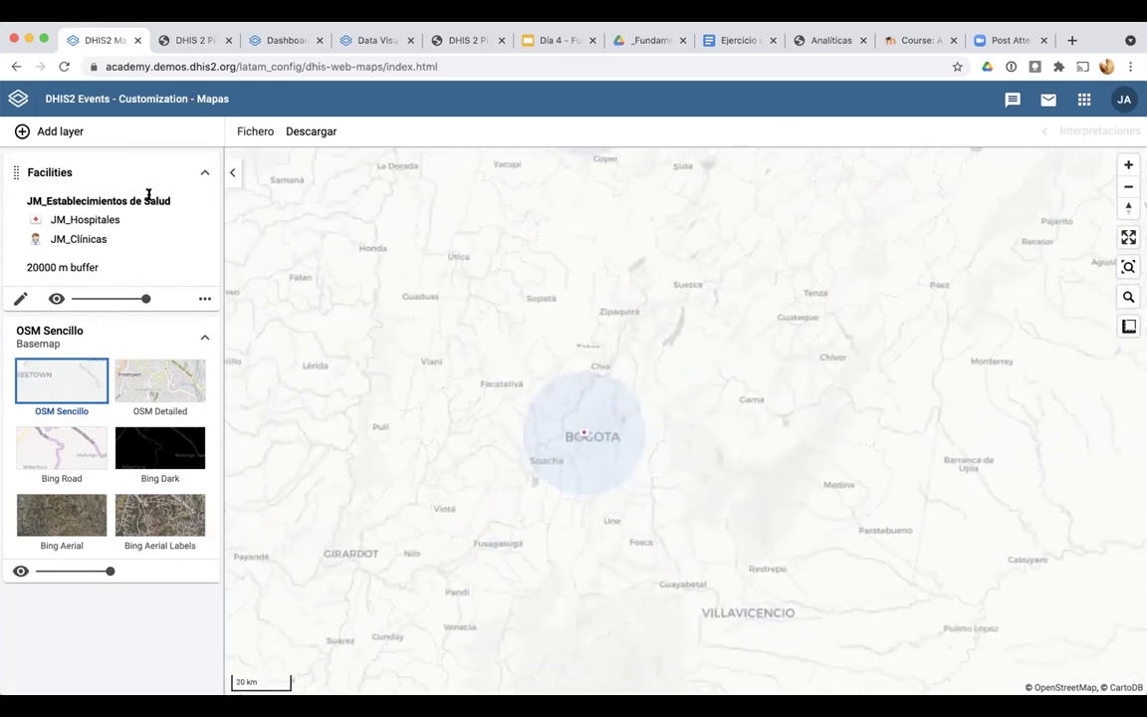
left_click(46, 135)
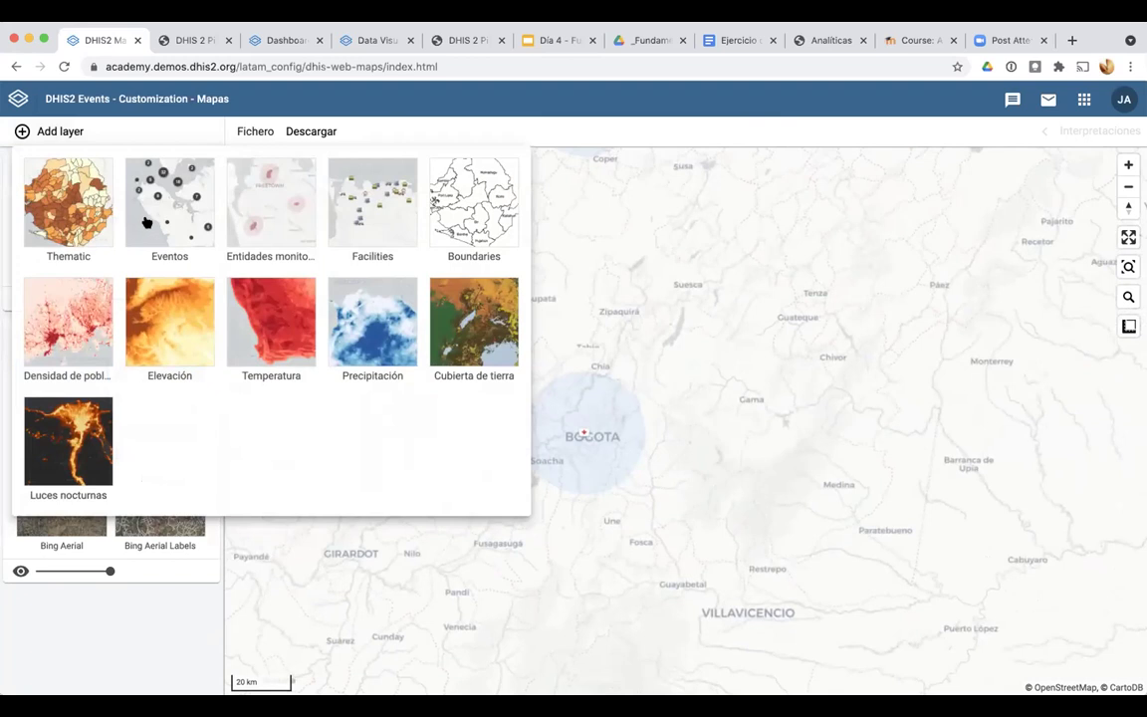
left_click(71, 199)
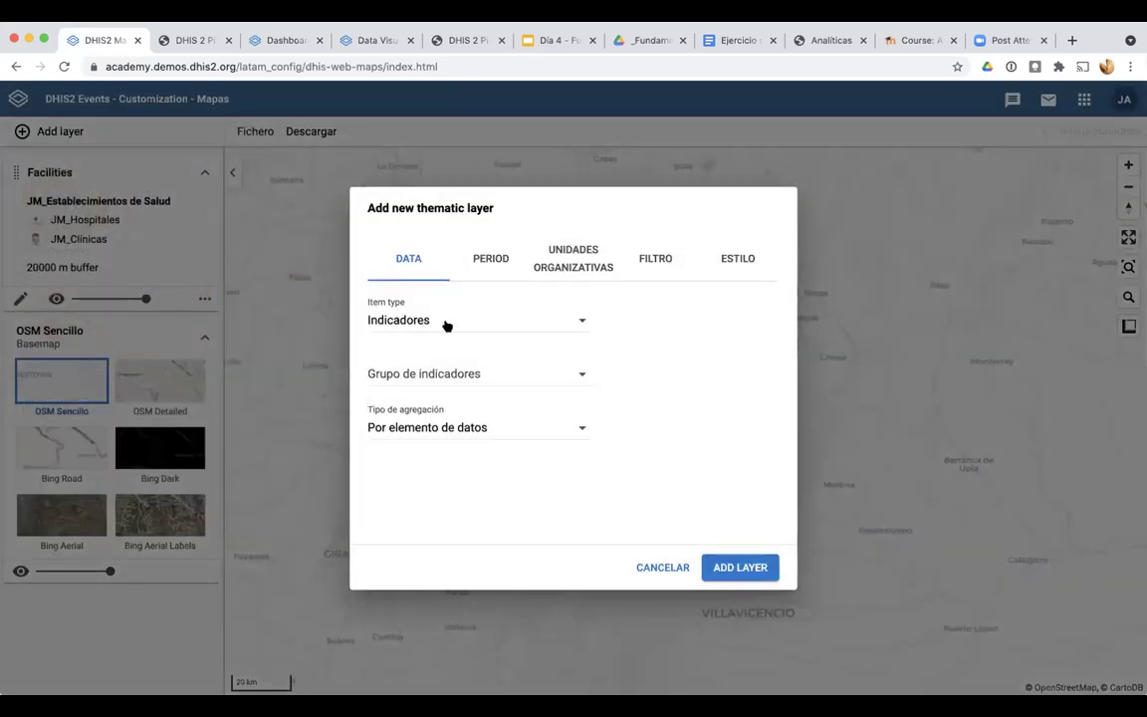
left_click(387, 324)
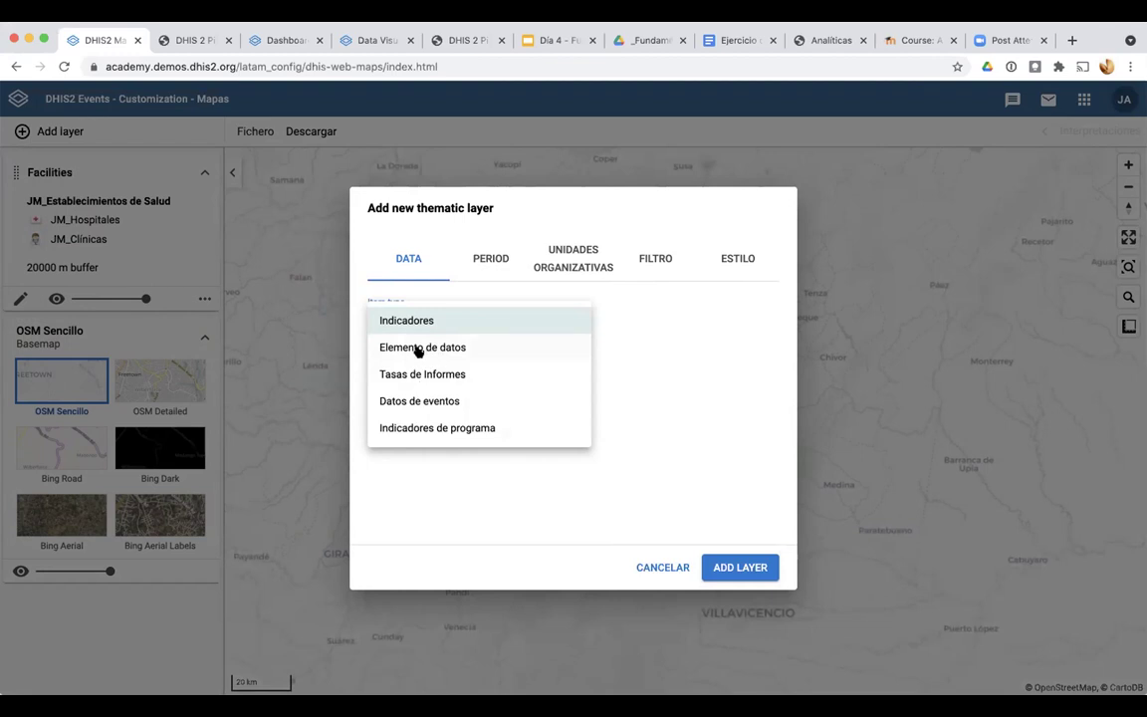
left_click(418, 351)
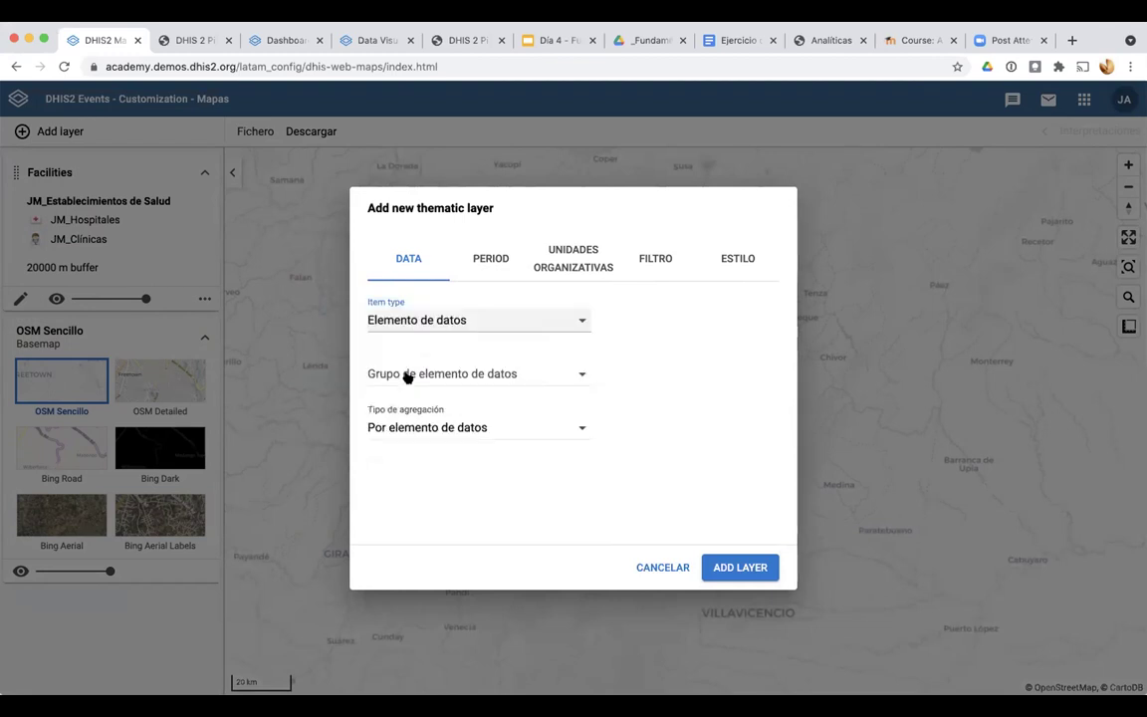
left_click(407, 378)
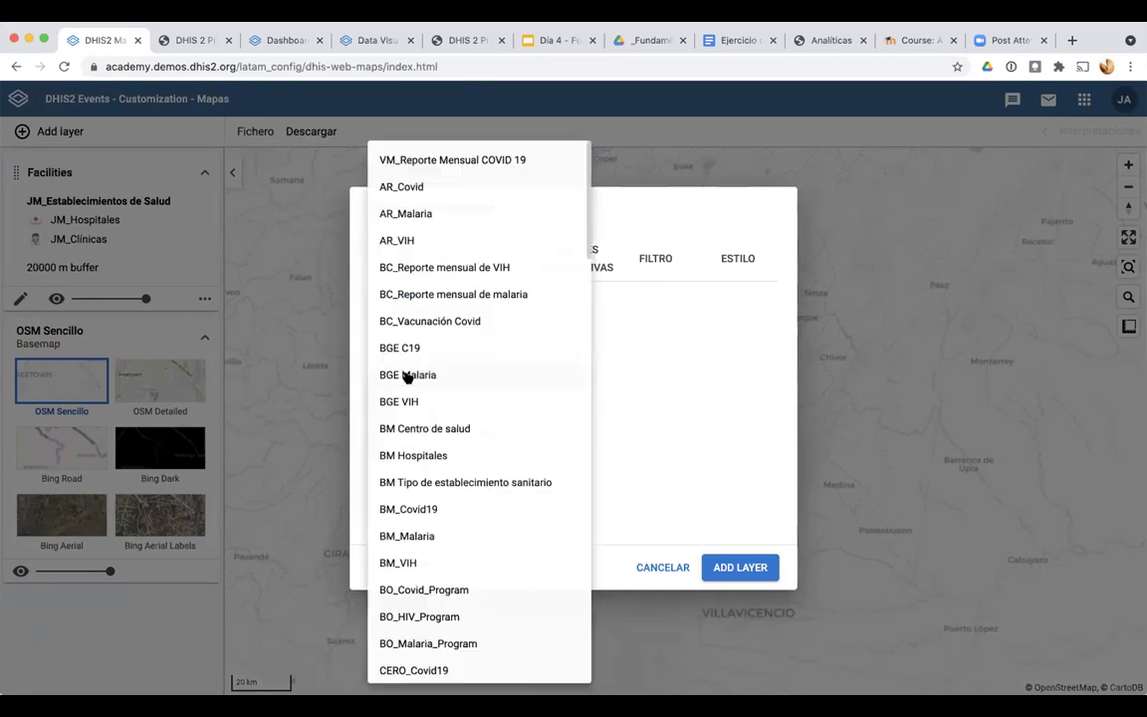
scroll(466, 461, "down", 2)
scroll(431, 463, "down", 8)
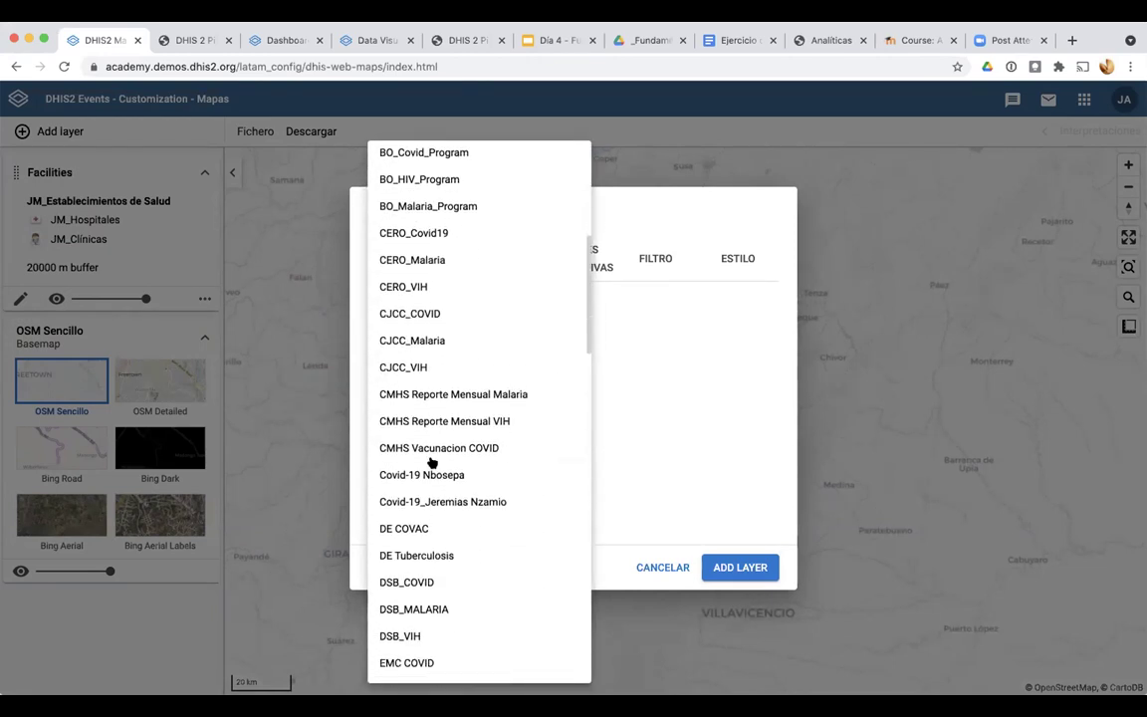
scroll(431, 463, "down", 10)
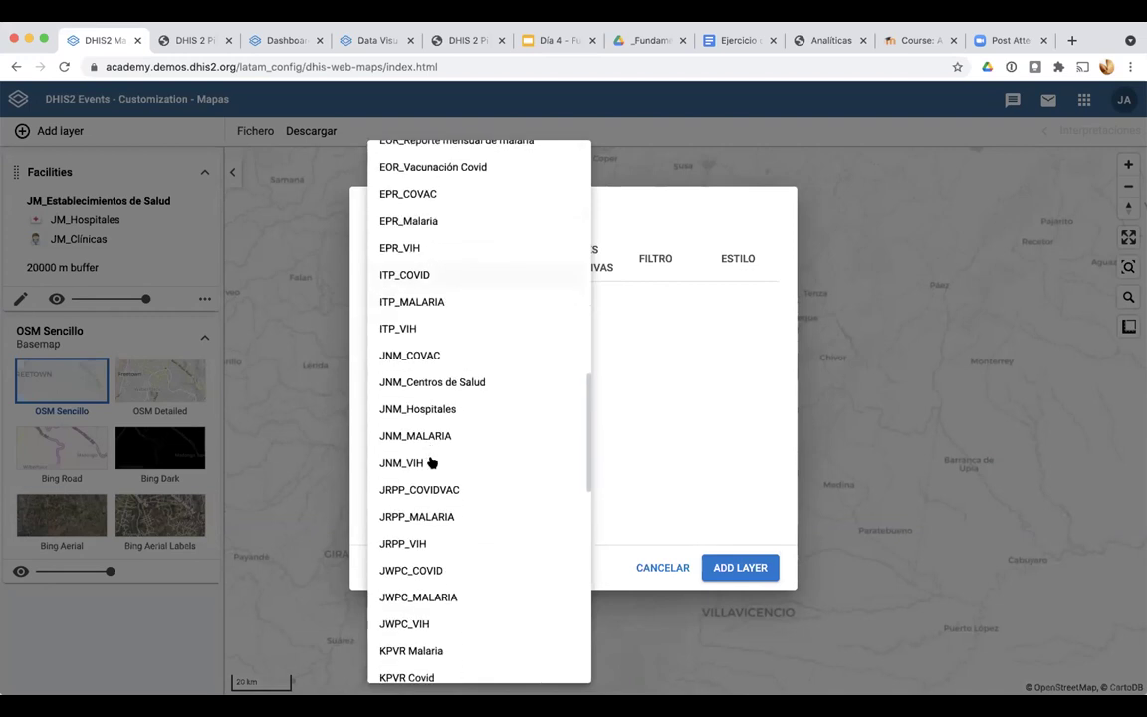
scroll(431, 463, "down", 8)
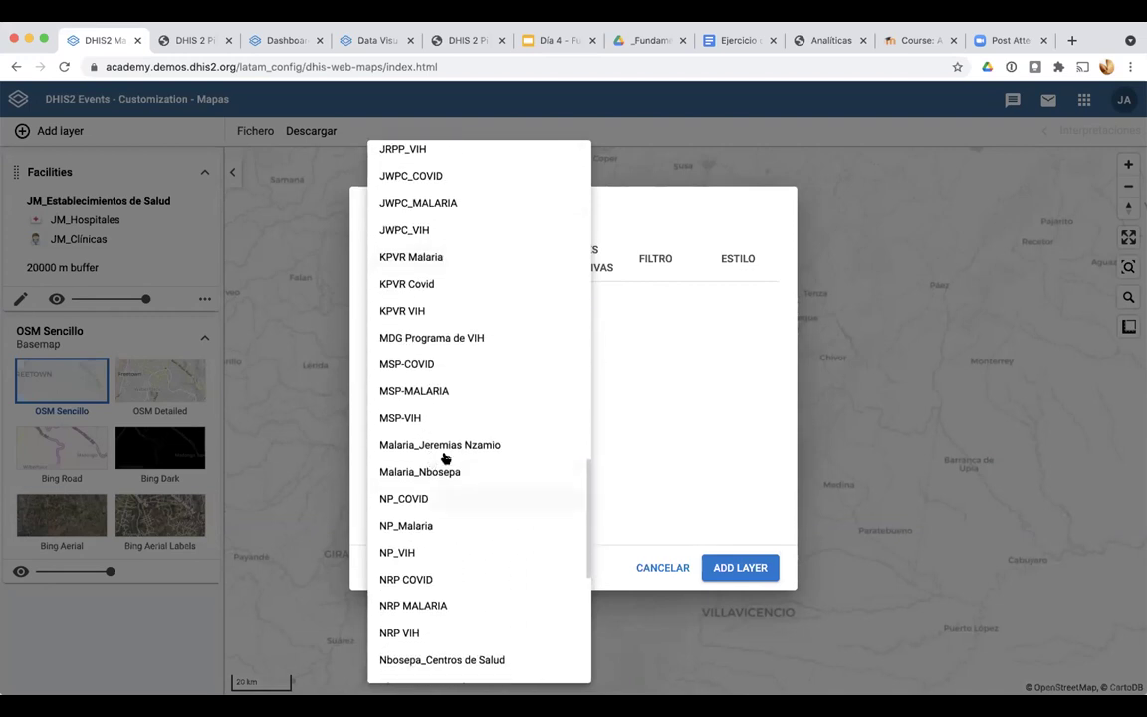
scroll(445, 551, "down", 5)
scroll(445, 551, "down", 5)
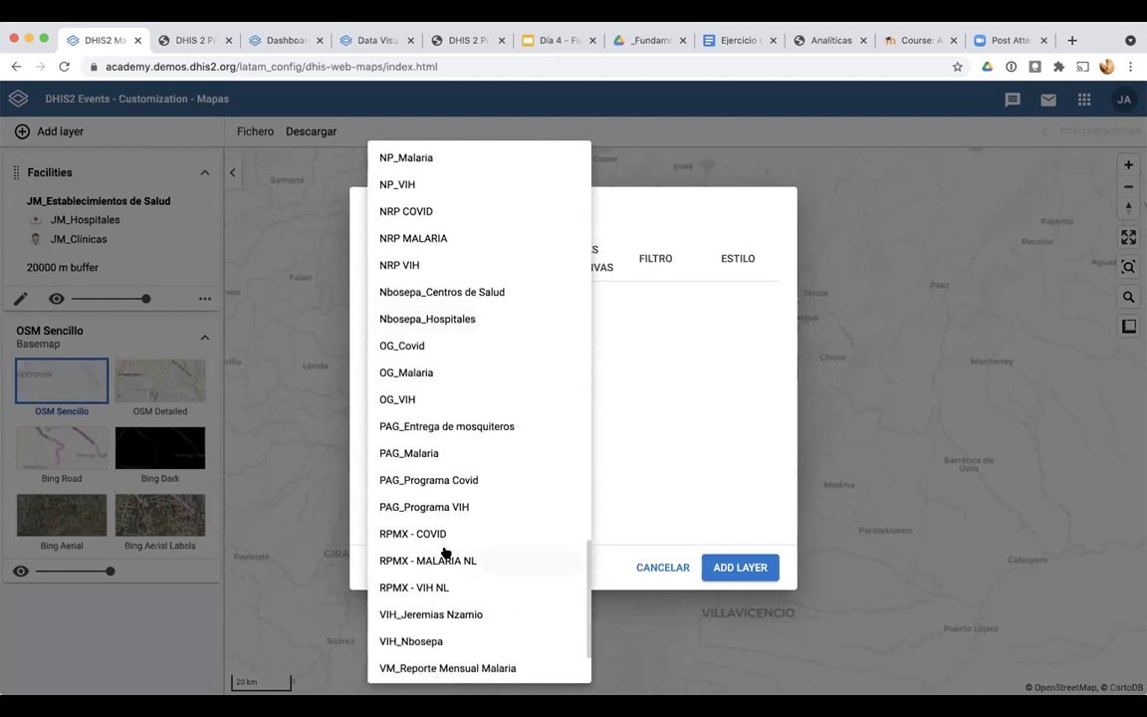
scroll(430, 595, "up", 5)
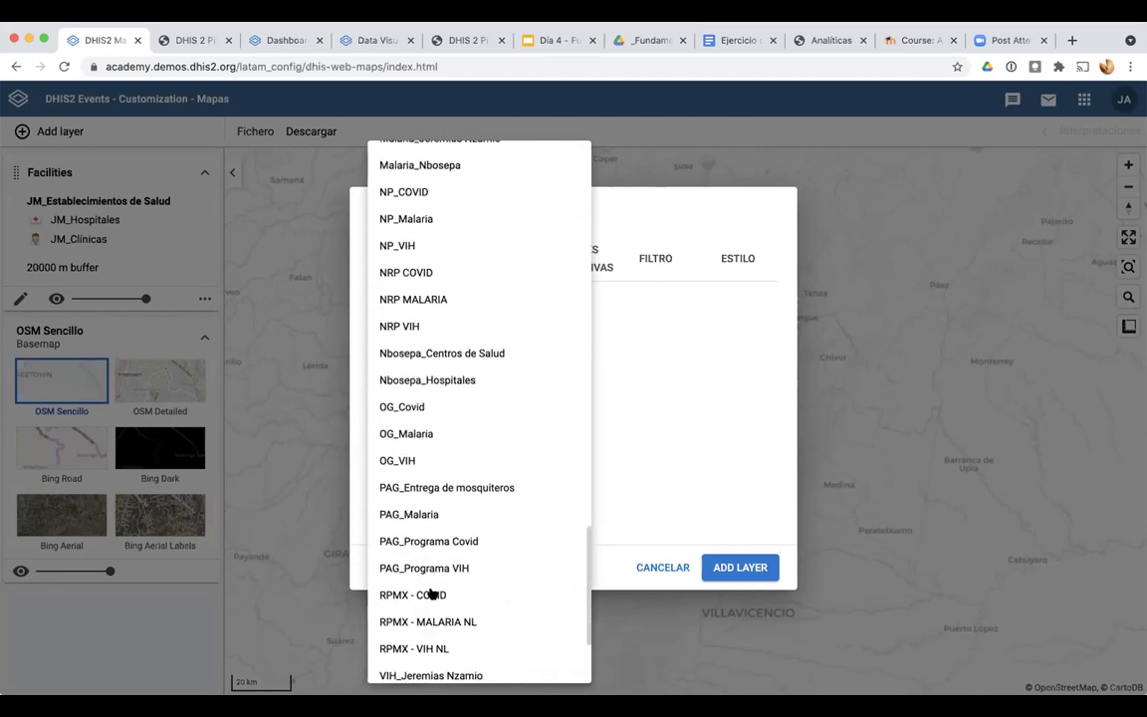
scroll(418, 591, "up", 2)
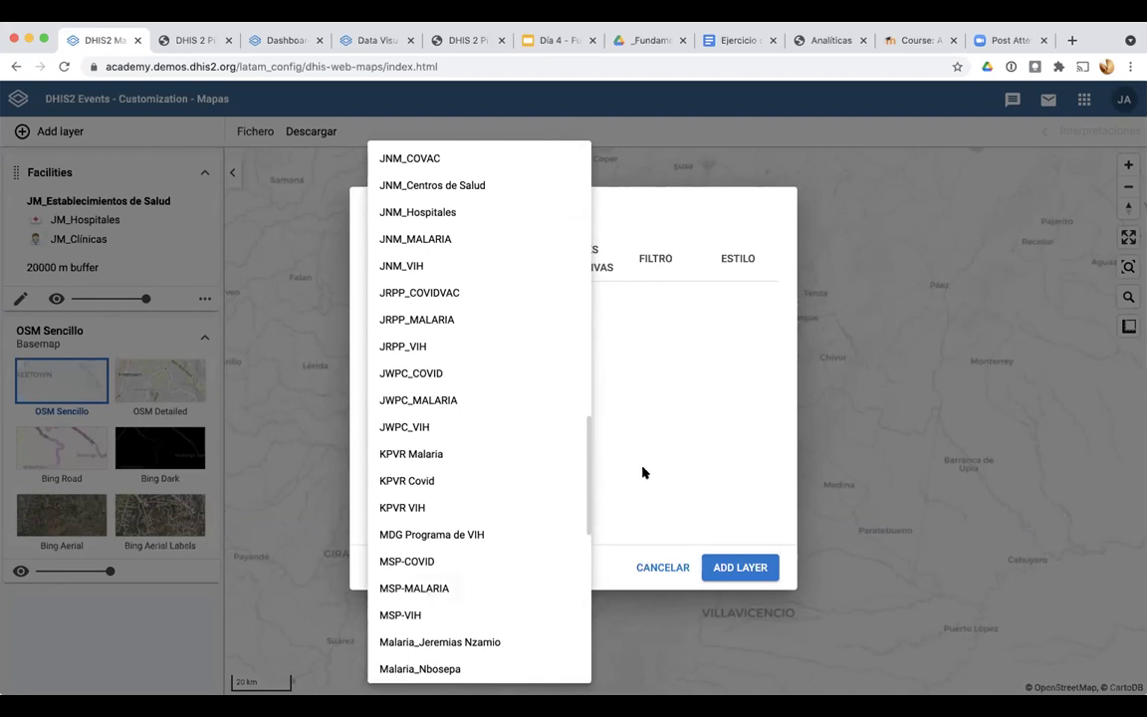
left_click(596, 466)
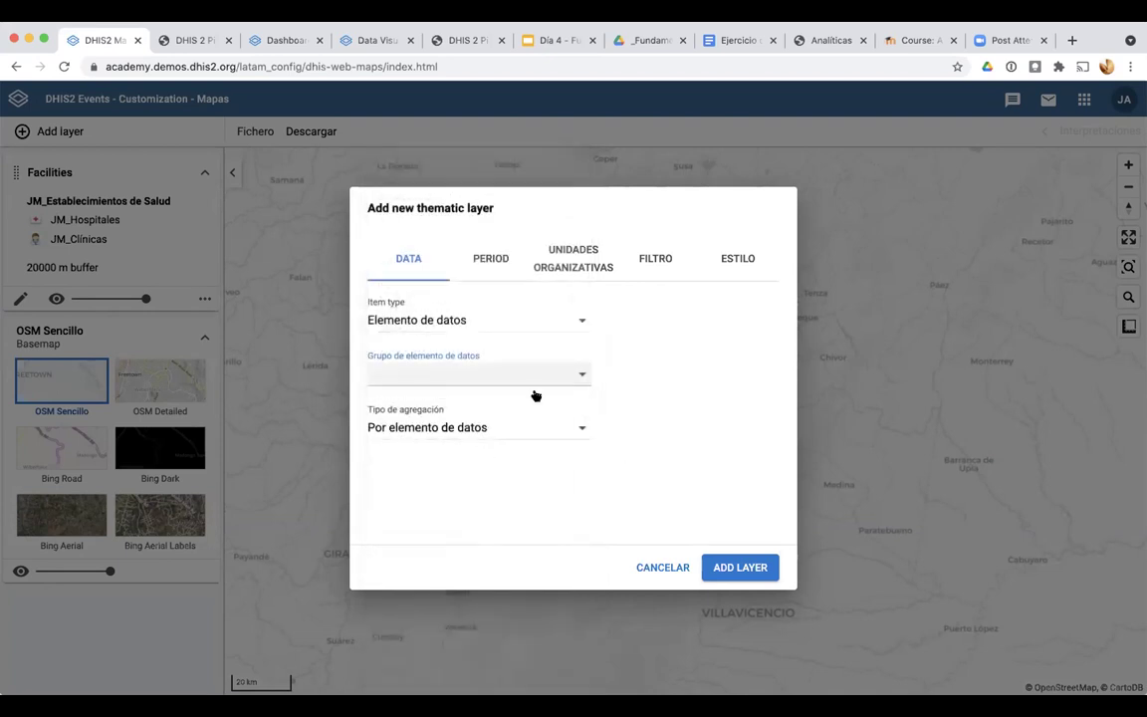
left_click(655, 569)
Switch to the Mantenimiento app and open the list of data element groups
left_click(1124, 99)
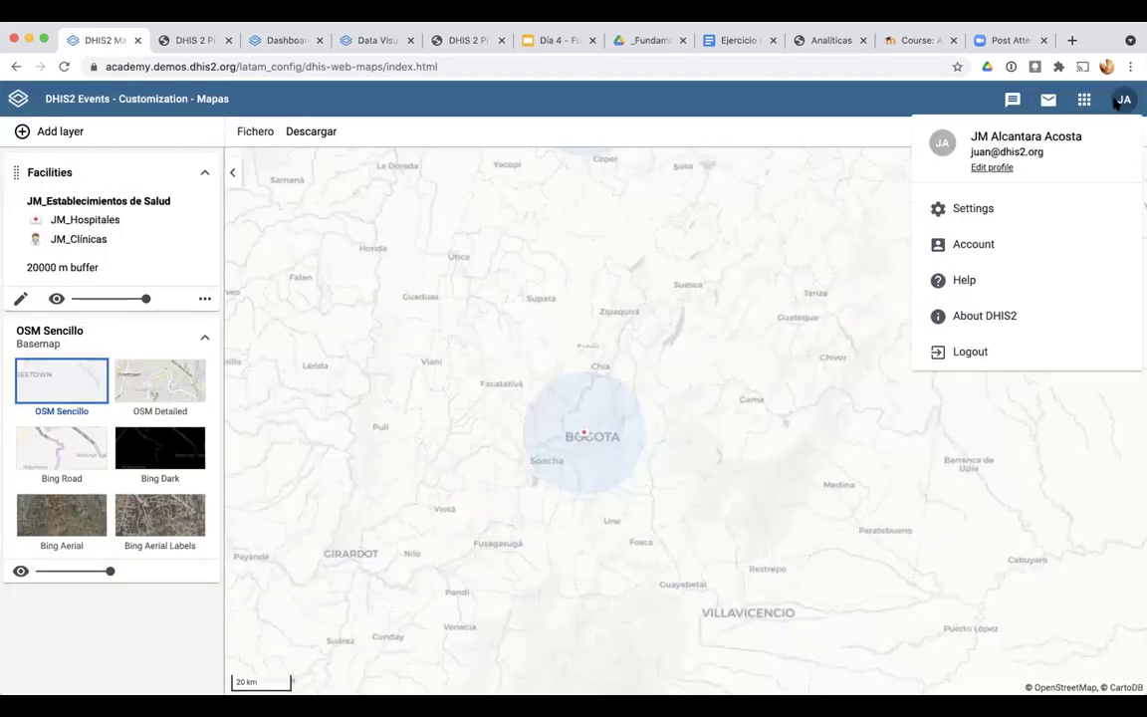
left_click(1081, 103)
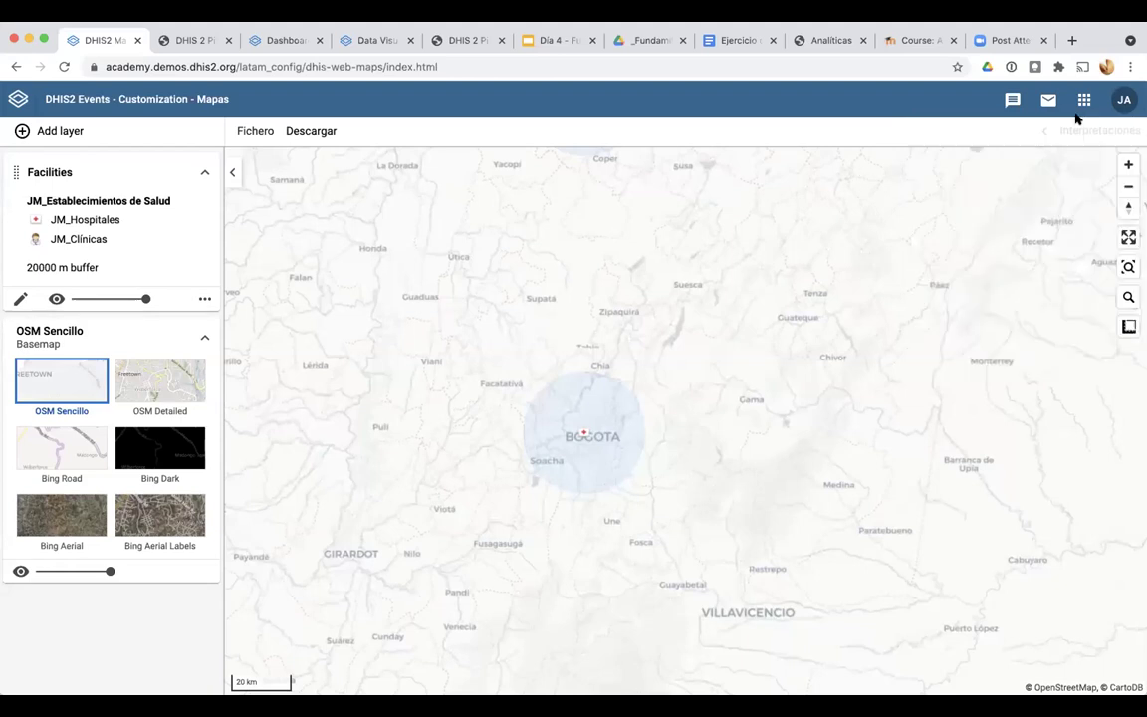
left_click(1085, 98)
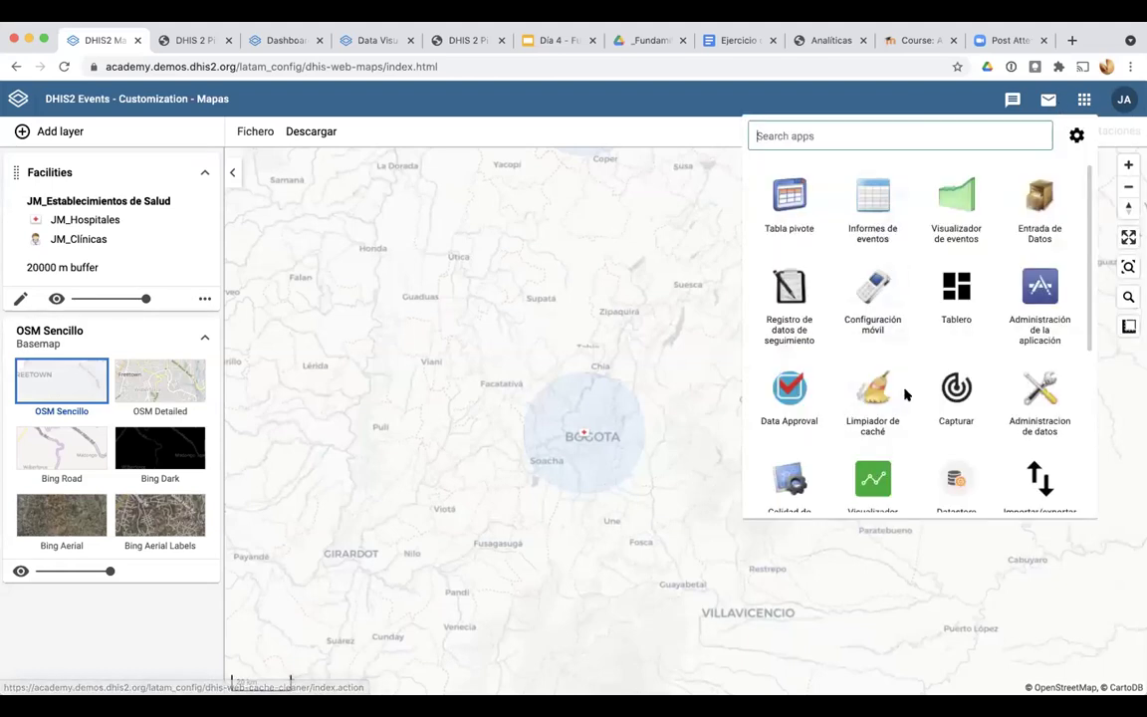
scroll(904, 394, "down", 2)
left_click(862, 486)
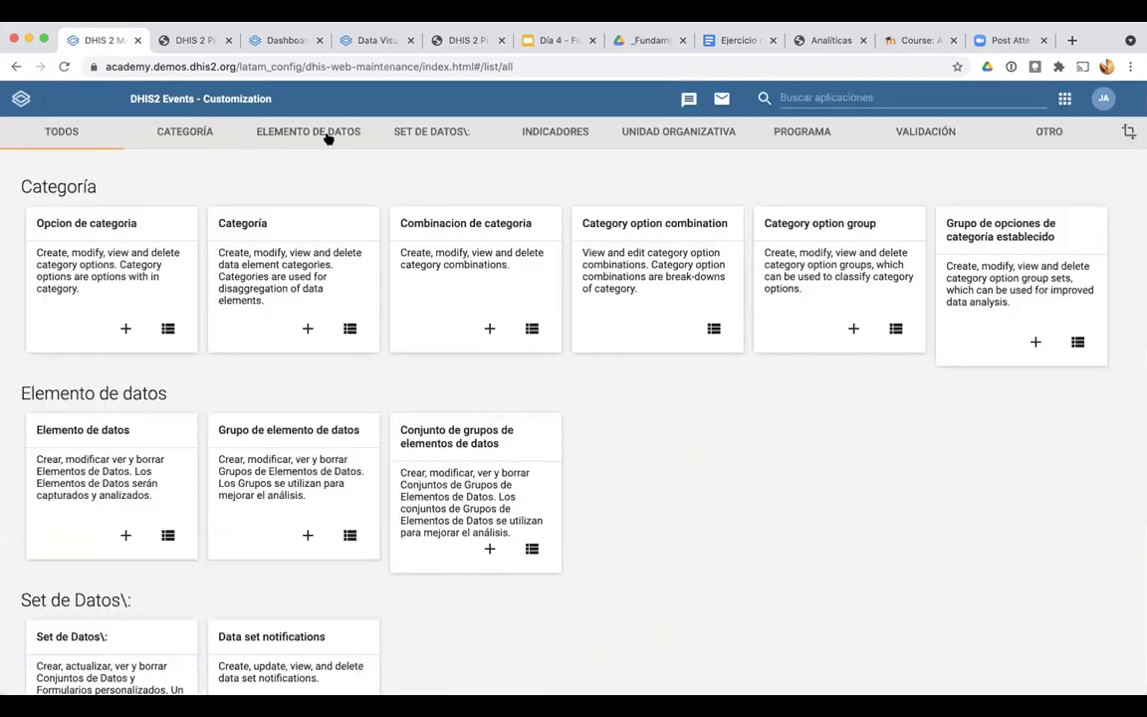
left_click(308, 132)
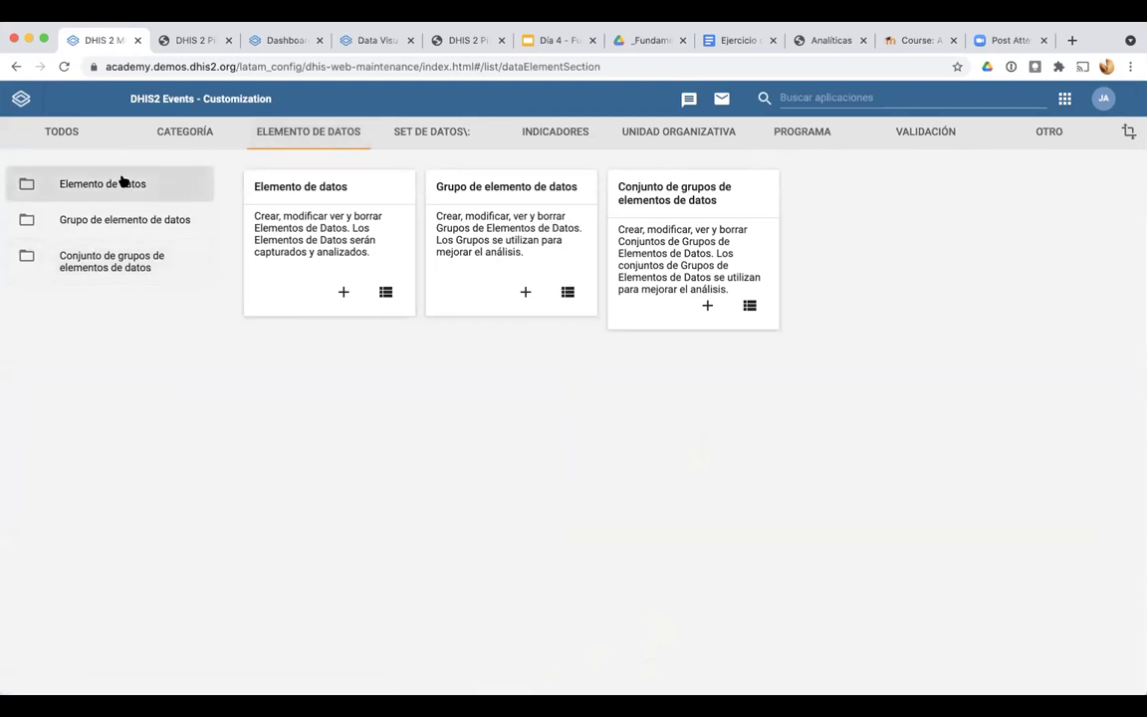
left_click(108, 221)
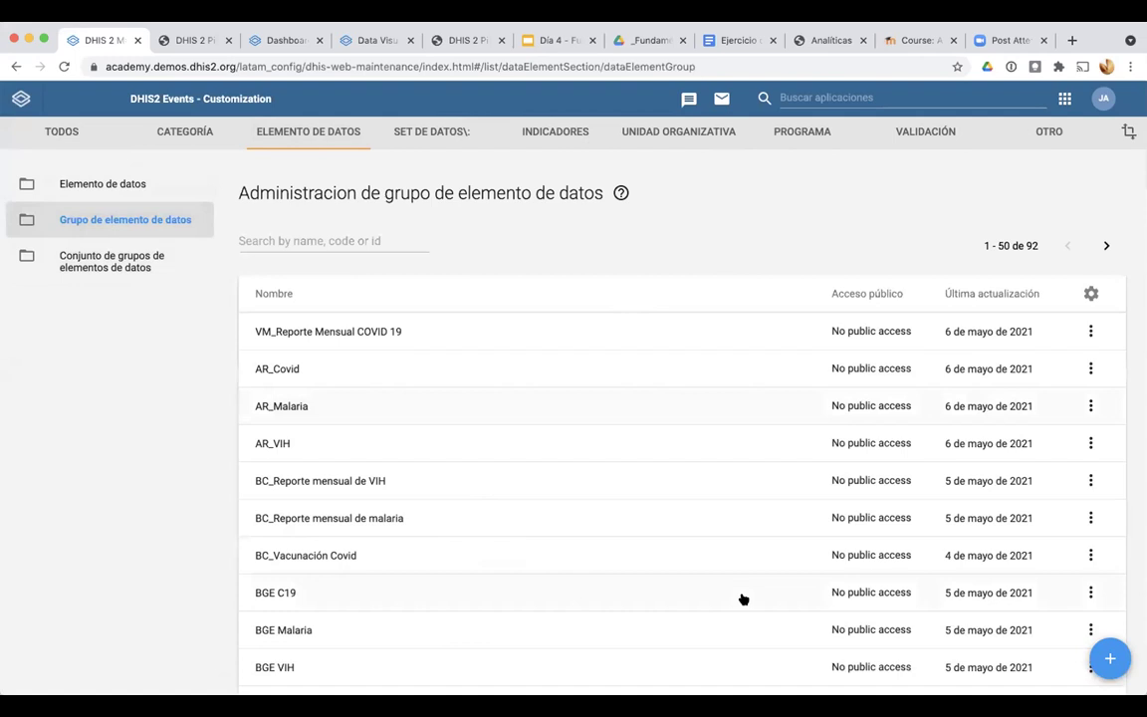
Start a new data element group and name it JM_Prevención de VIH
left_click(1110, 660)
left_click(287, 307)
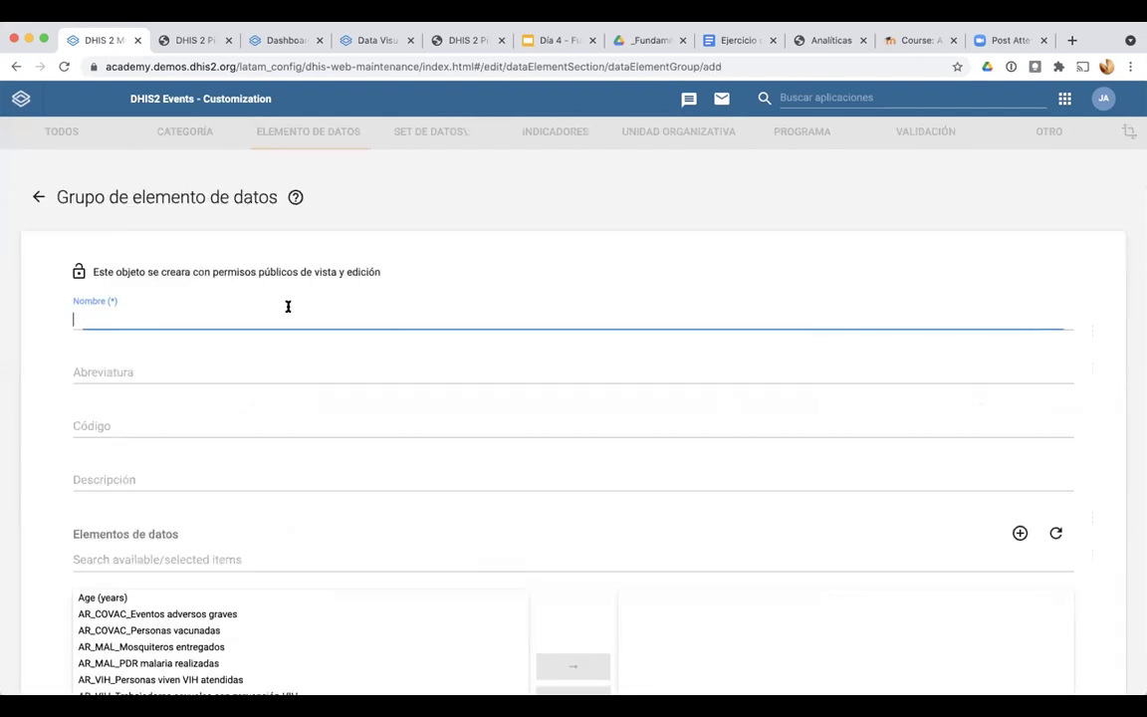
type("JM_P")
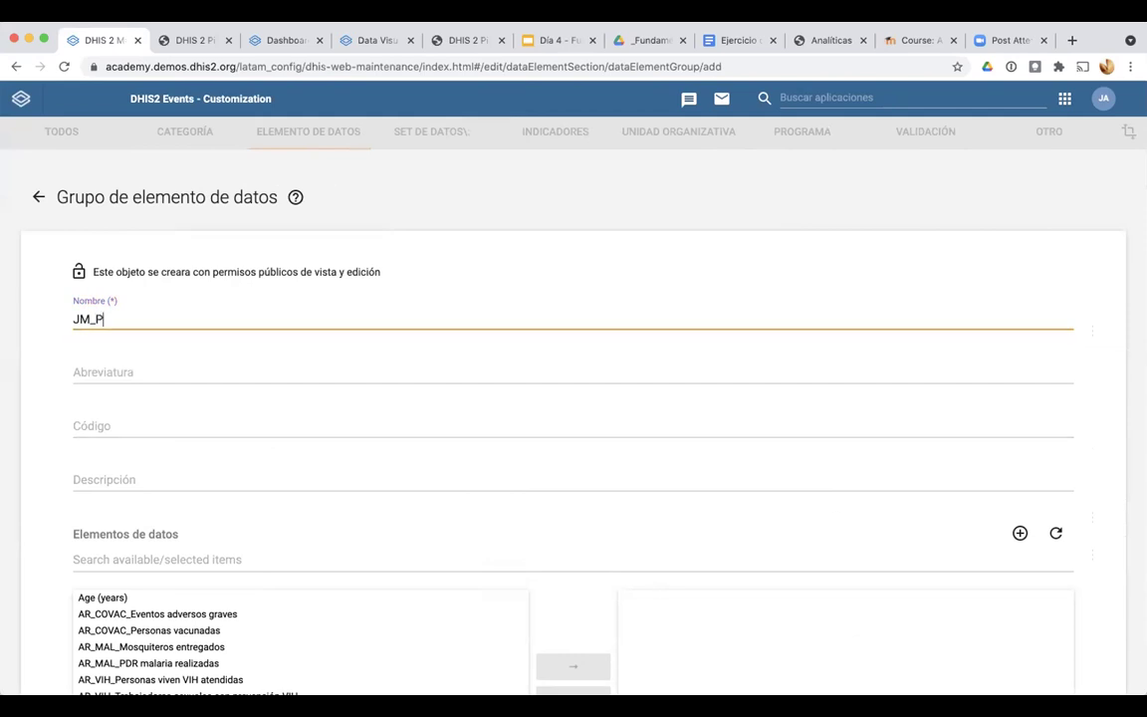
type("revenc")
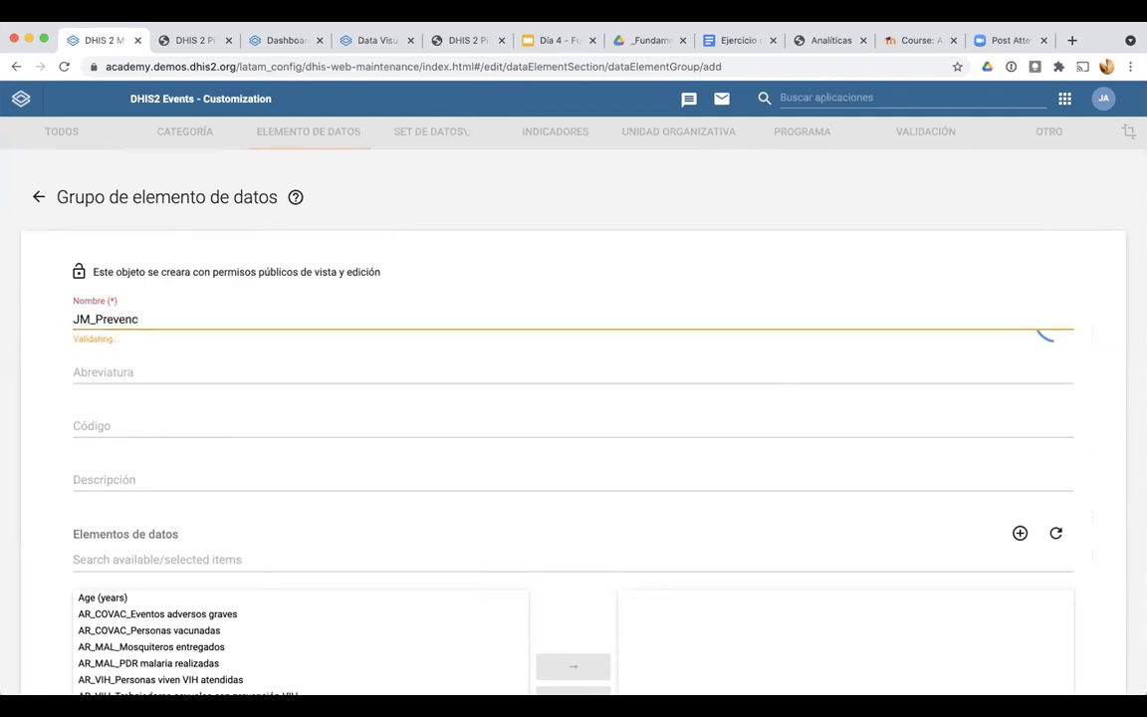
type("ión de VIH")
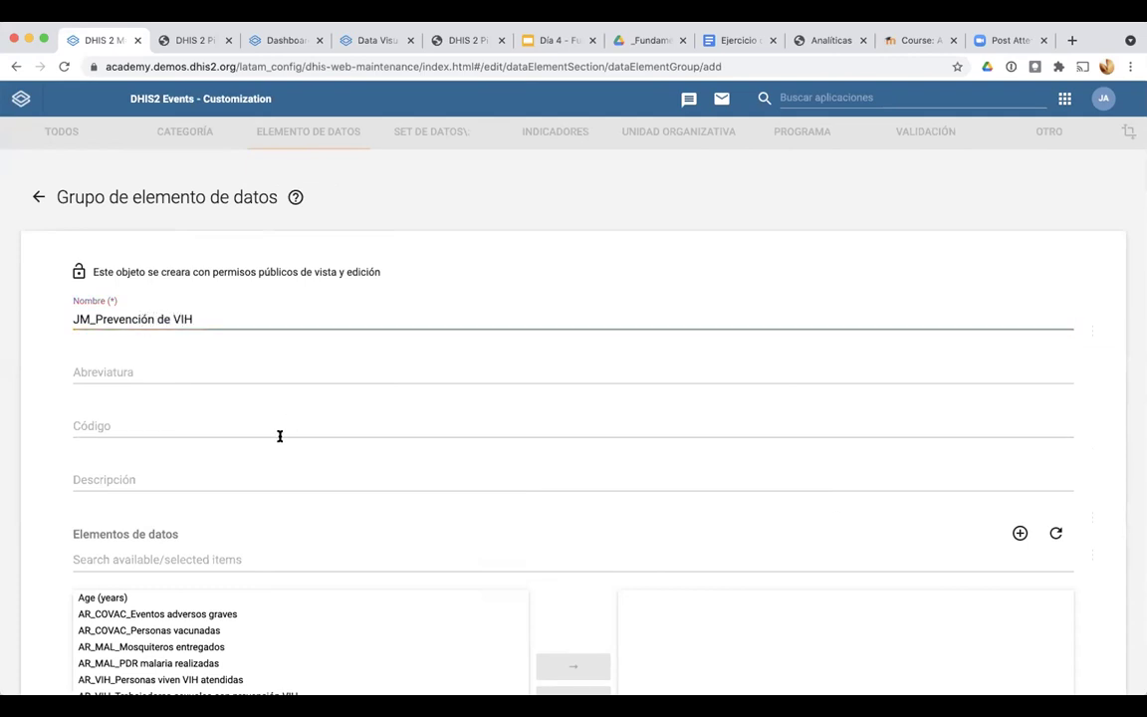
Assign the data elements JM_VIH MTS - Condones entregados and JM_VIH MTS - Personas con prevención to the group and save it
scroll(32, 570, "down", 4)
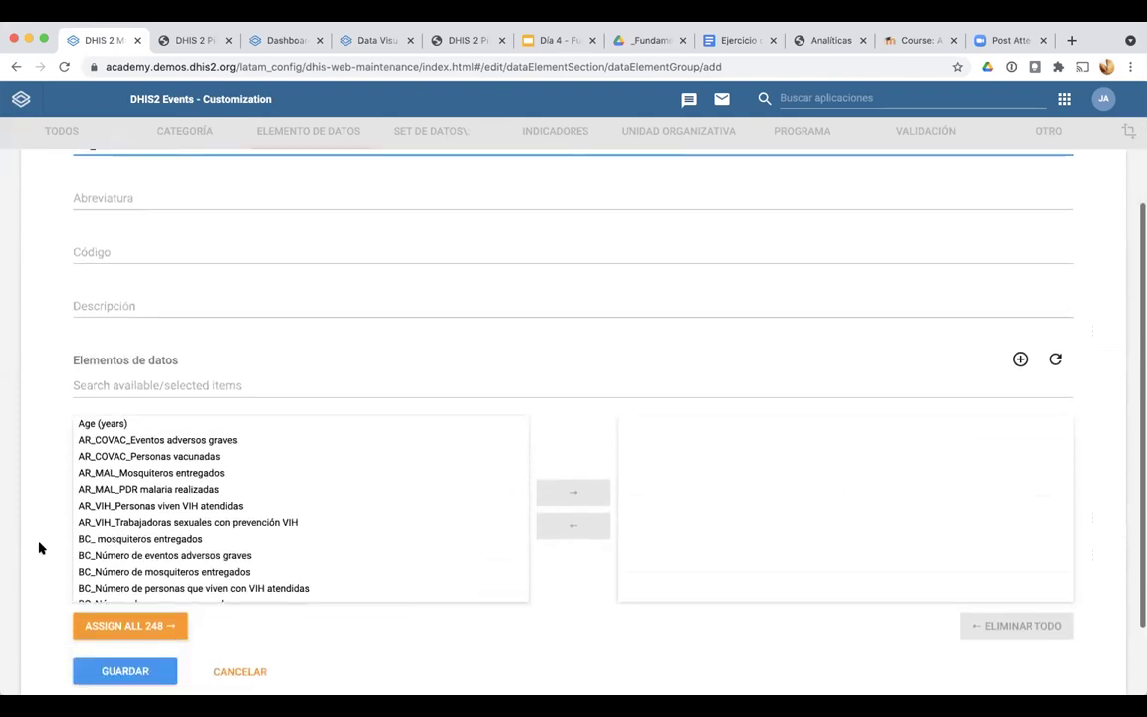
left_click(110, 385)
type("JM_")
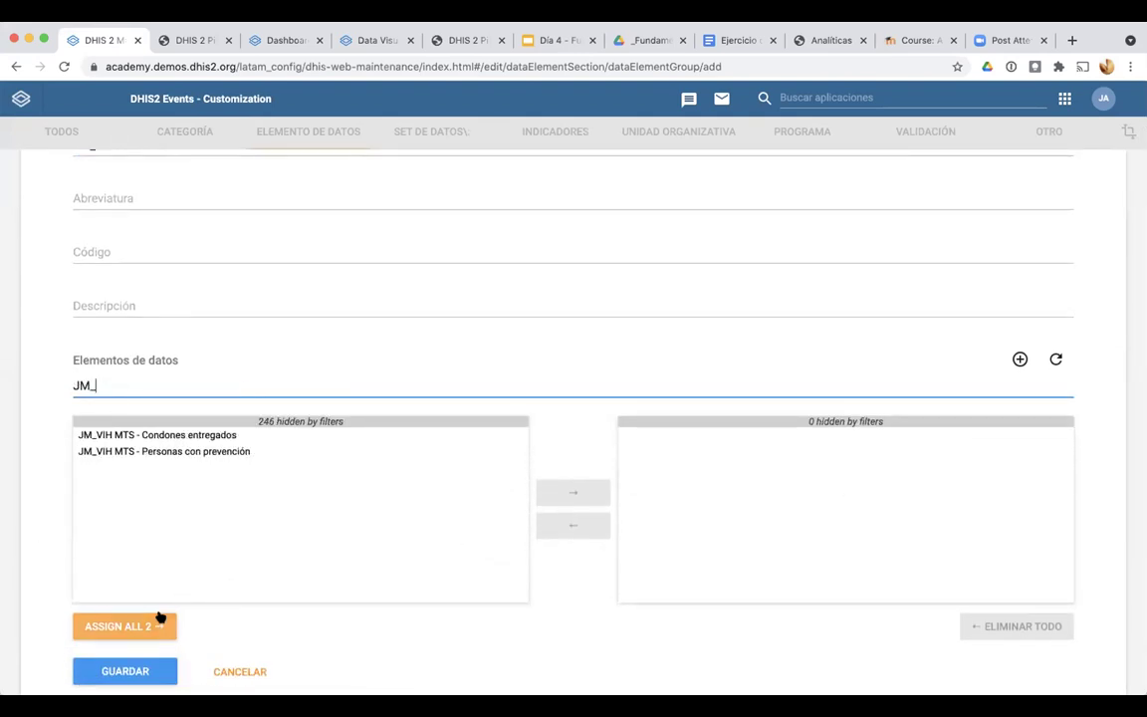
left_click(157, 619)
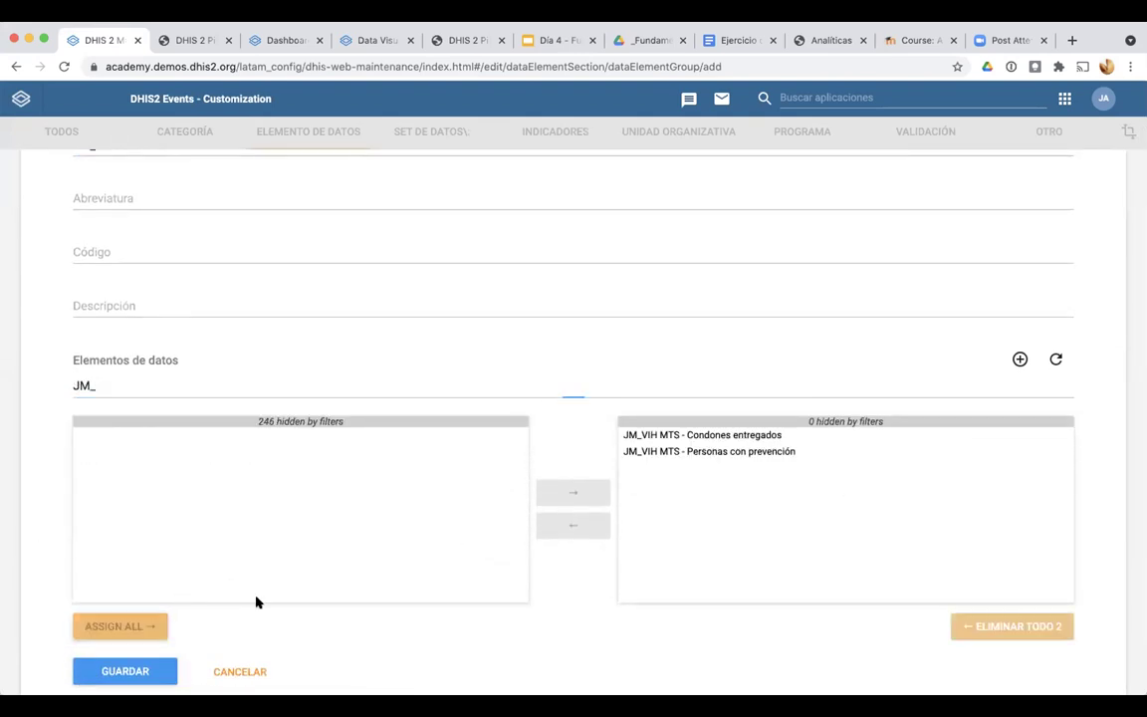
scroll(249, 593, "down", 2)
left_click(128, 578)
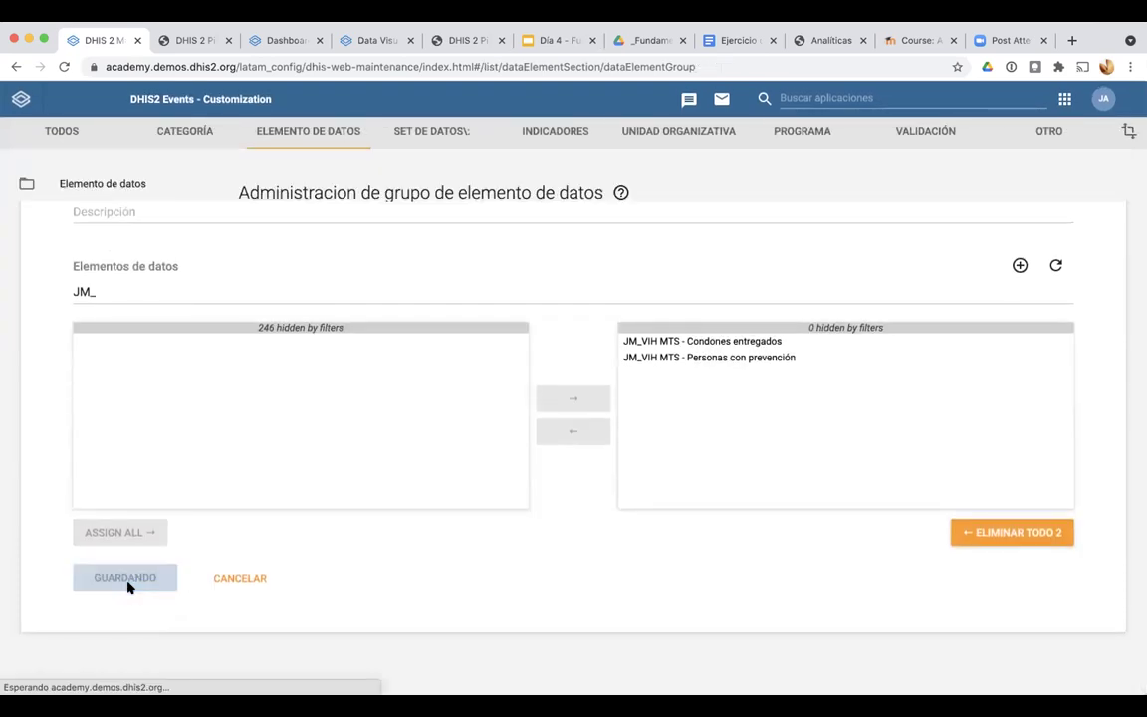
Switch back to the Mapas app with a new, empty map
left_click(942, 94)
scroll(889, 313, "down", 5)
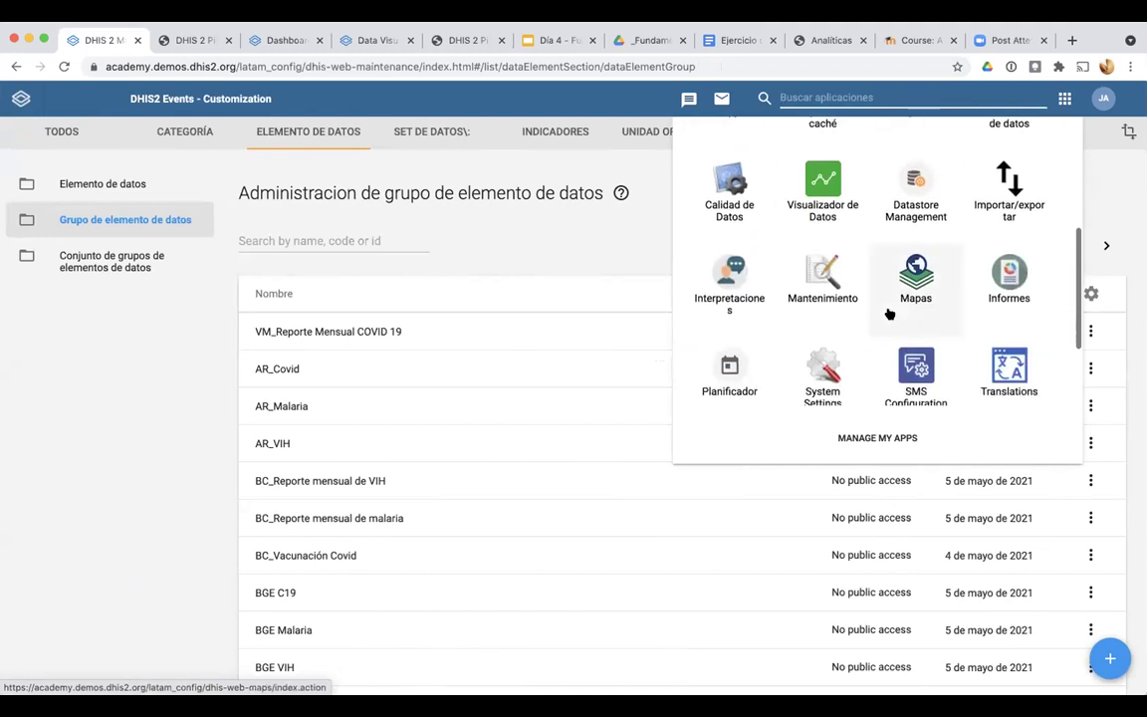
scroll(889, 313, "up", 3)
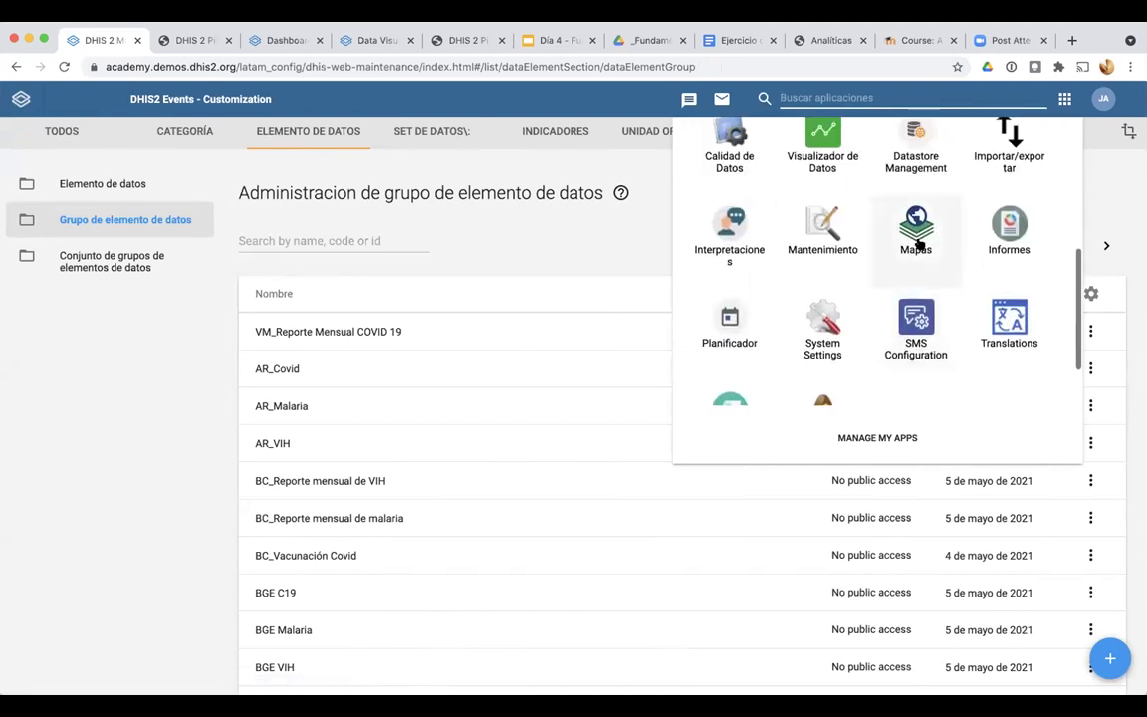
left_click(916, 244)
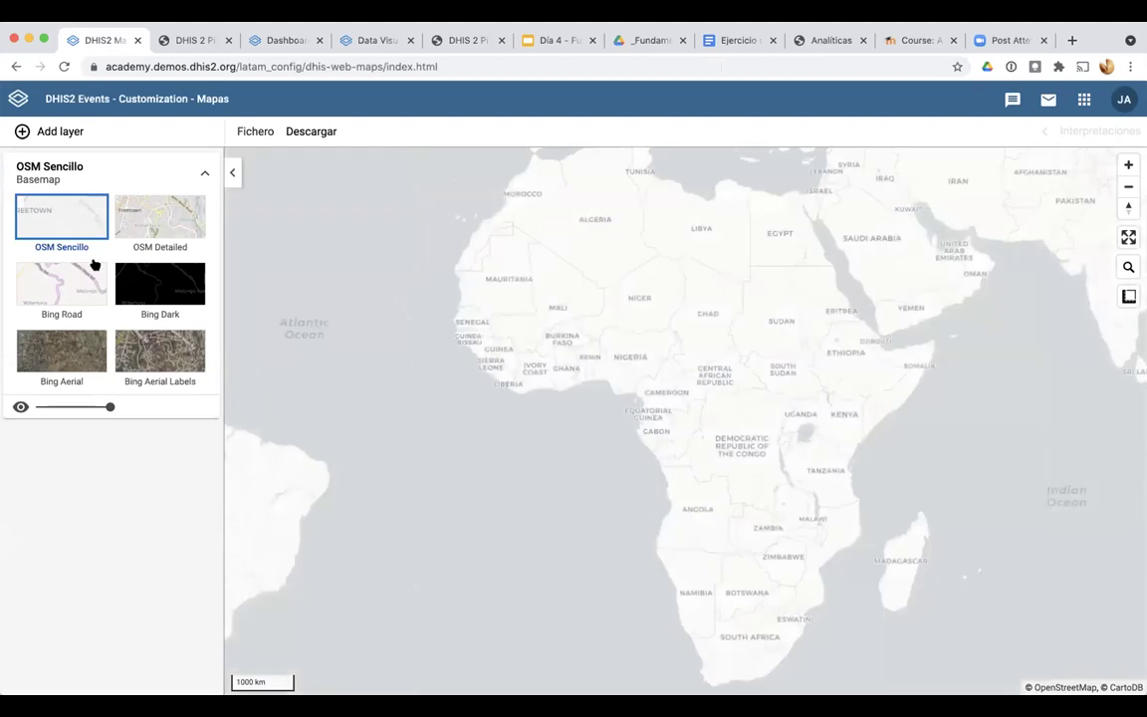
Start a new Facilities layer and set its group set to JM_Establecimientos de Salud
left_click(44, 130)
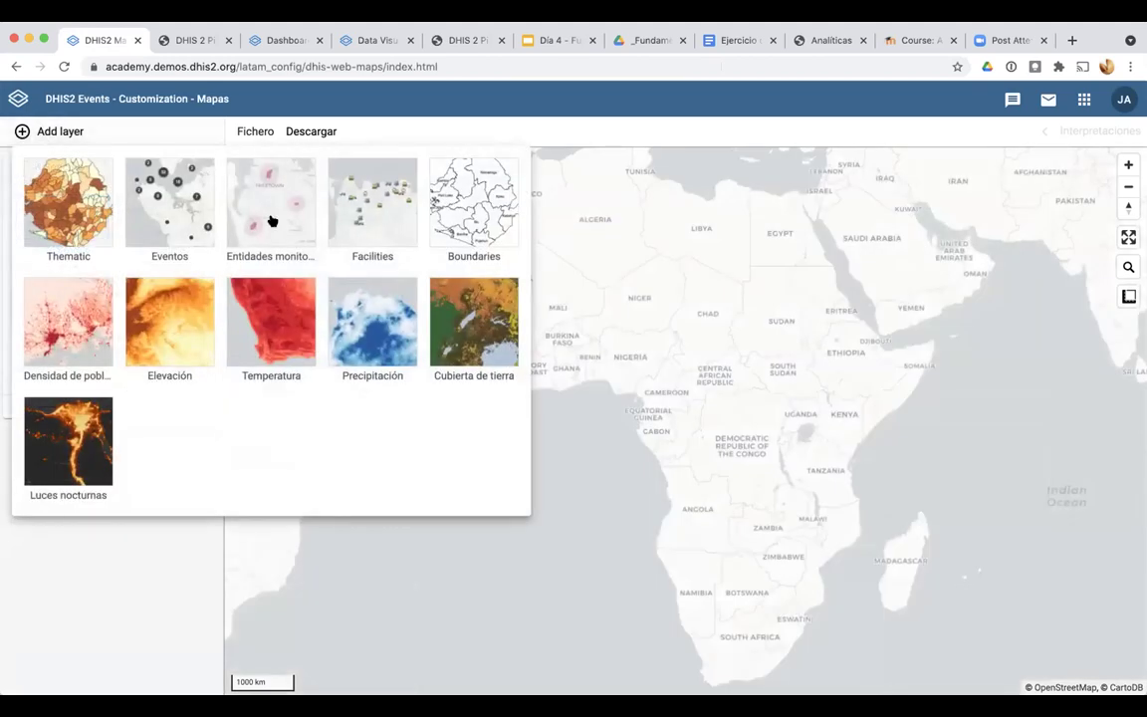
left_click(376, 203)
left_click(450, 328)
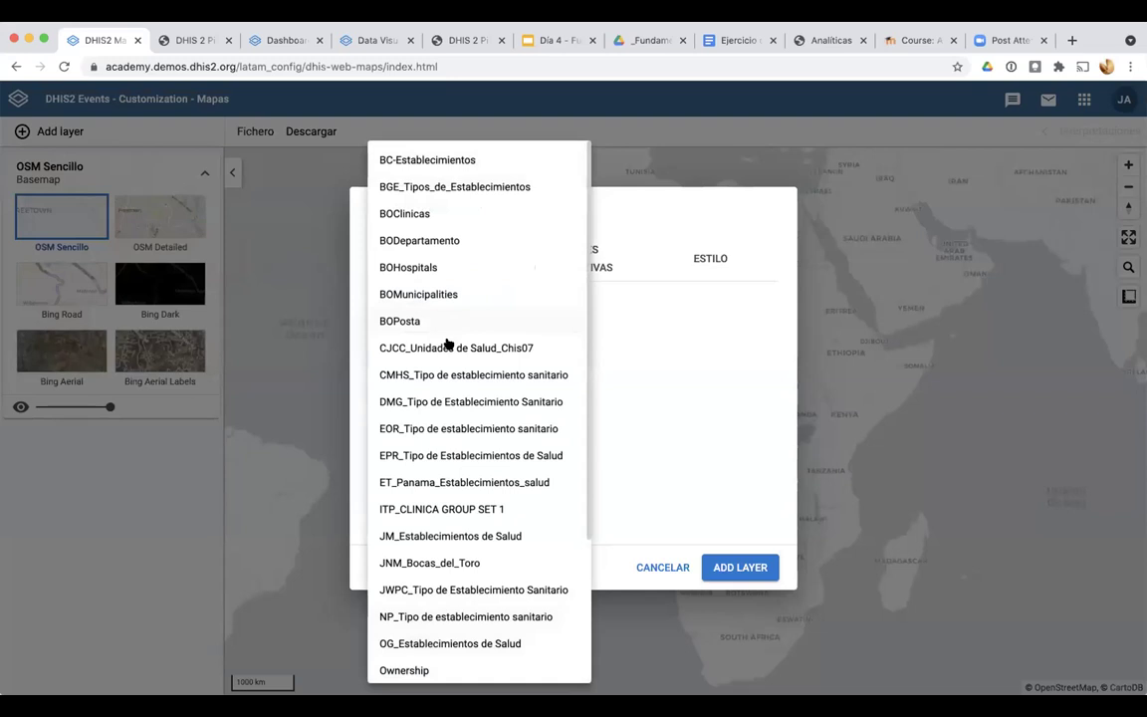
scroll(455, 495, "down", 3)
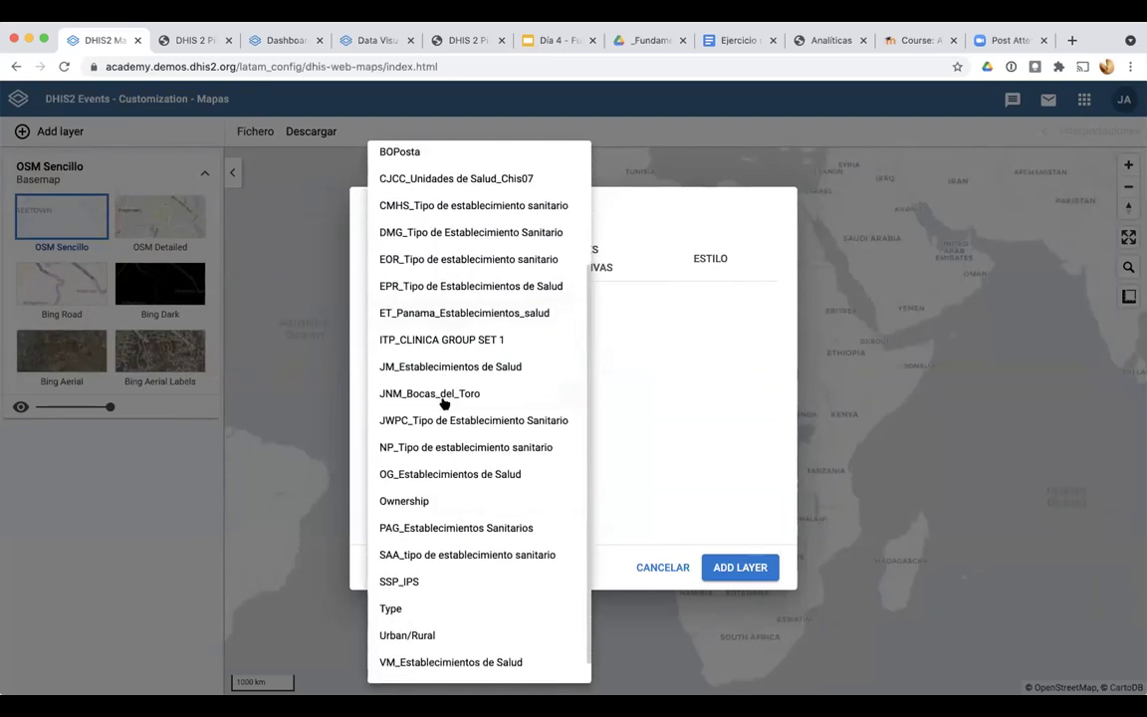
left_click(434, 368)
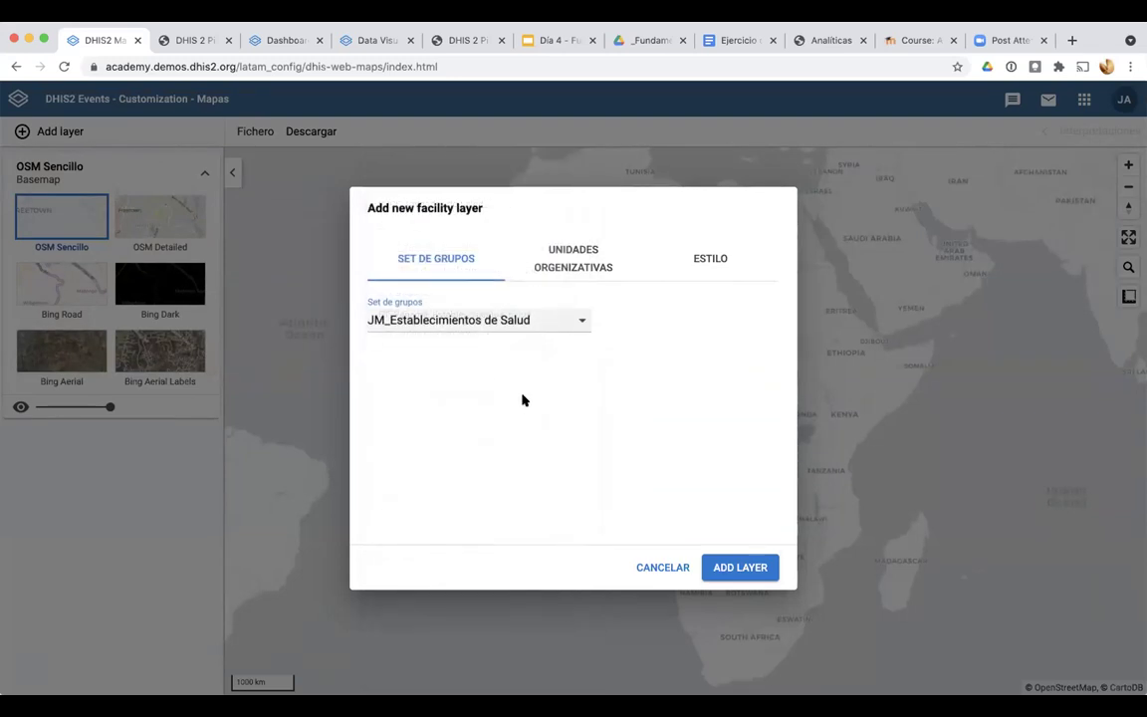
Set the facility layer's organisation unit level to Facility and add the layer to the map
left_click(573, 276)
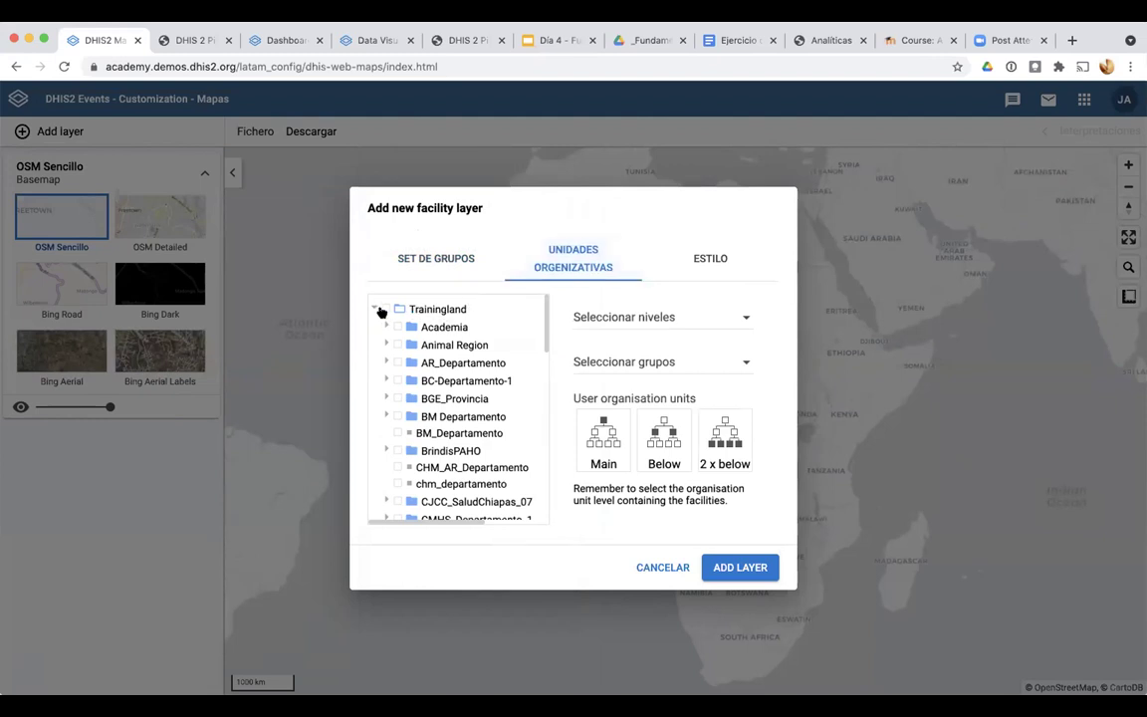
left_click(636, 318)
left_click(621, 391)
left_click(759, 570)
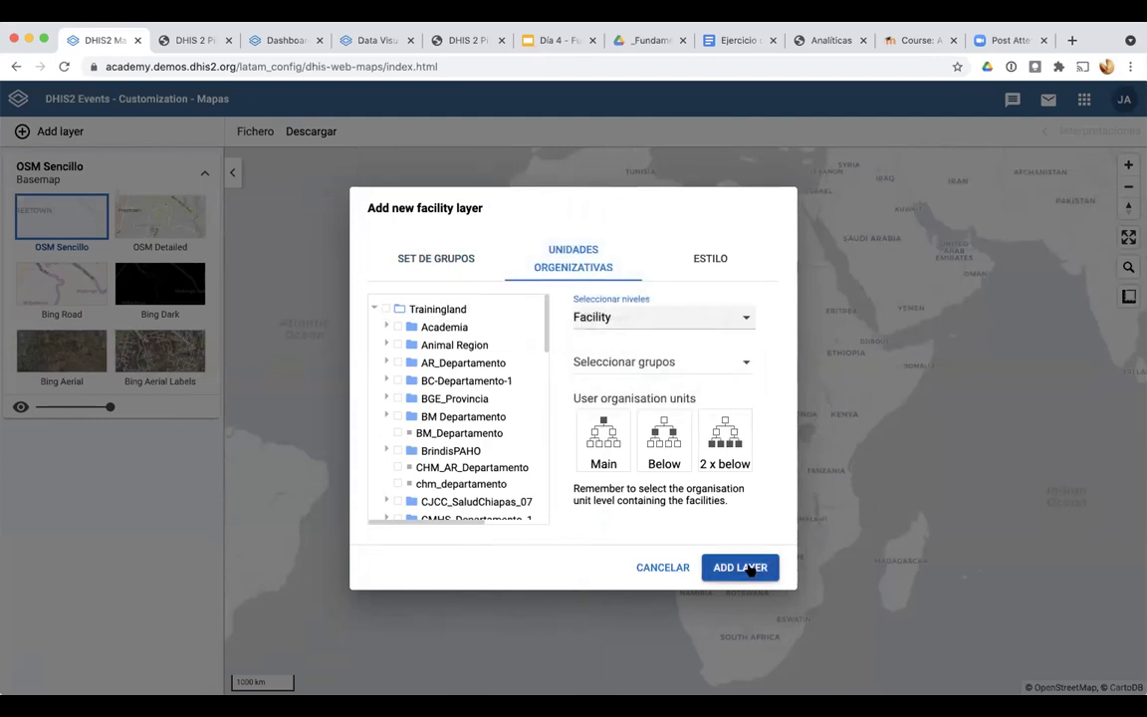
left_click(758, 570)
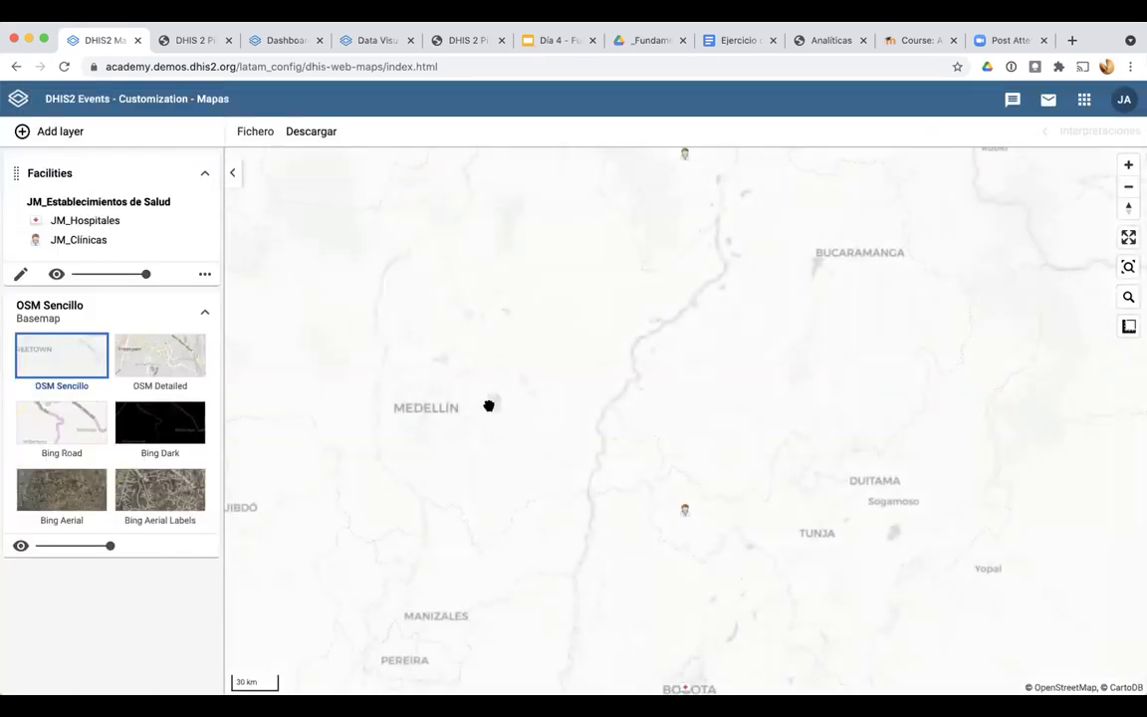
Enable a buffer with a radius of 50000 meters on the Facilities layer and update the layer
scroll(535, 446, "down", 2)
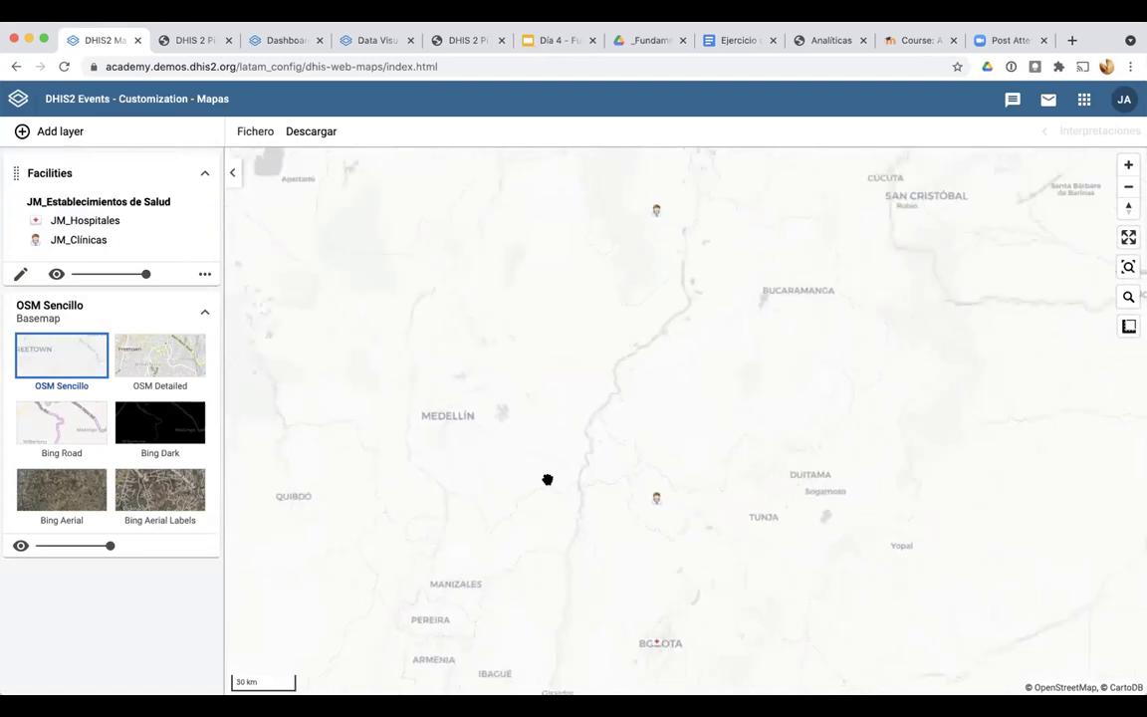
scroll(560, 487, "down", 2)
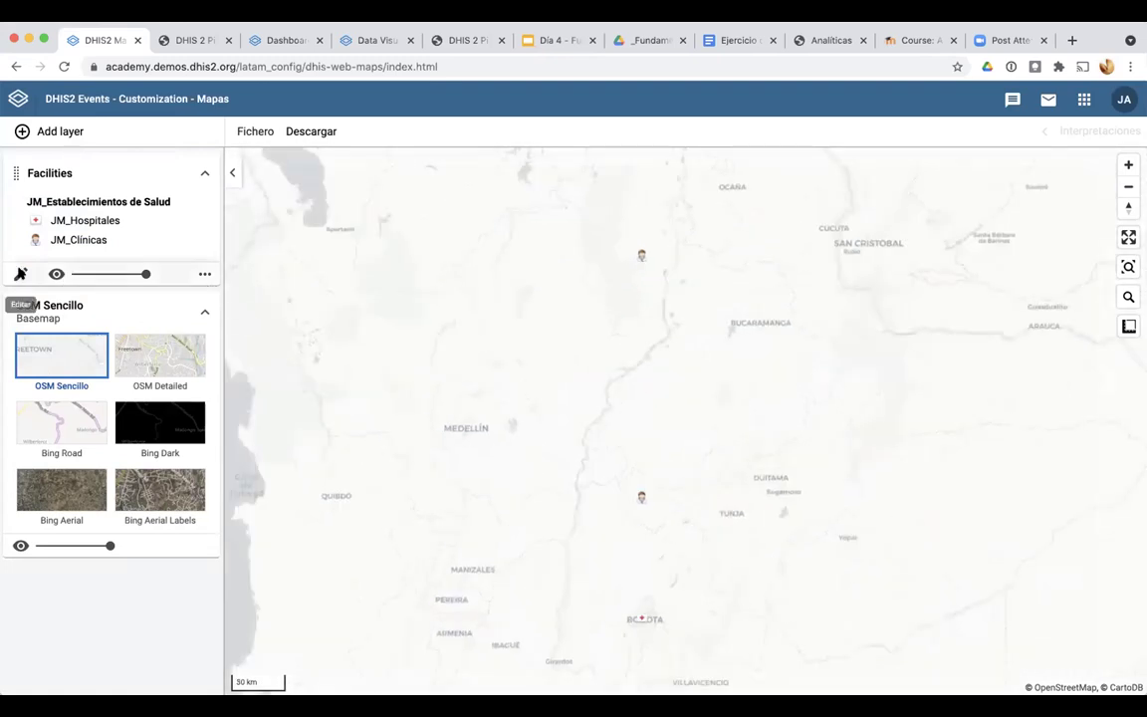
left_click(20, 274)
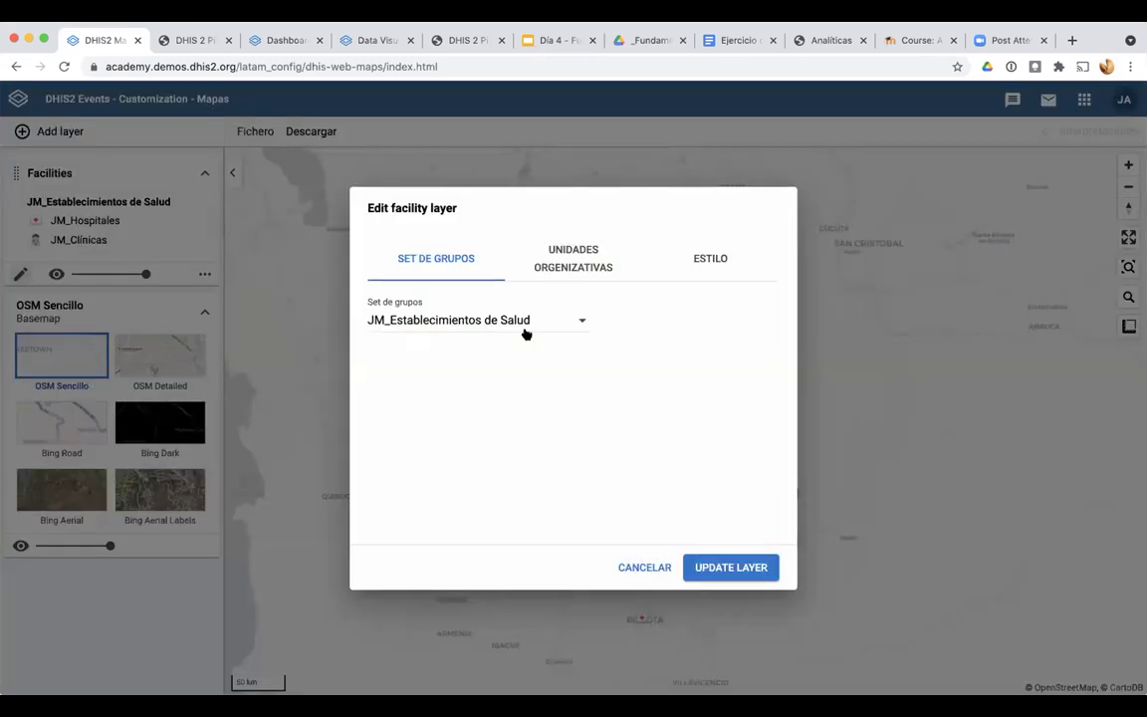
left_click(707, 258)
left_click(384, 381)
left_click(493, 385)
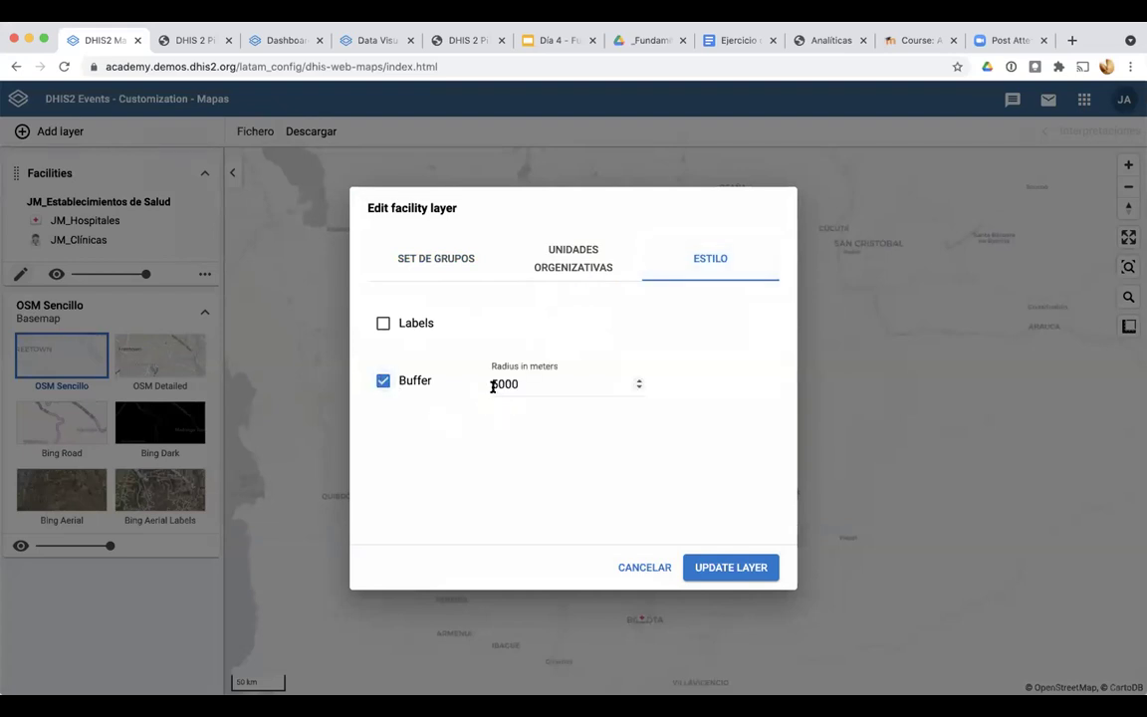
type("0")
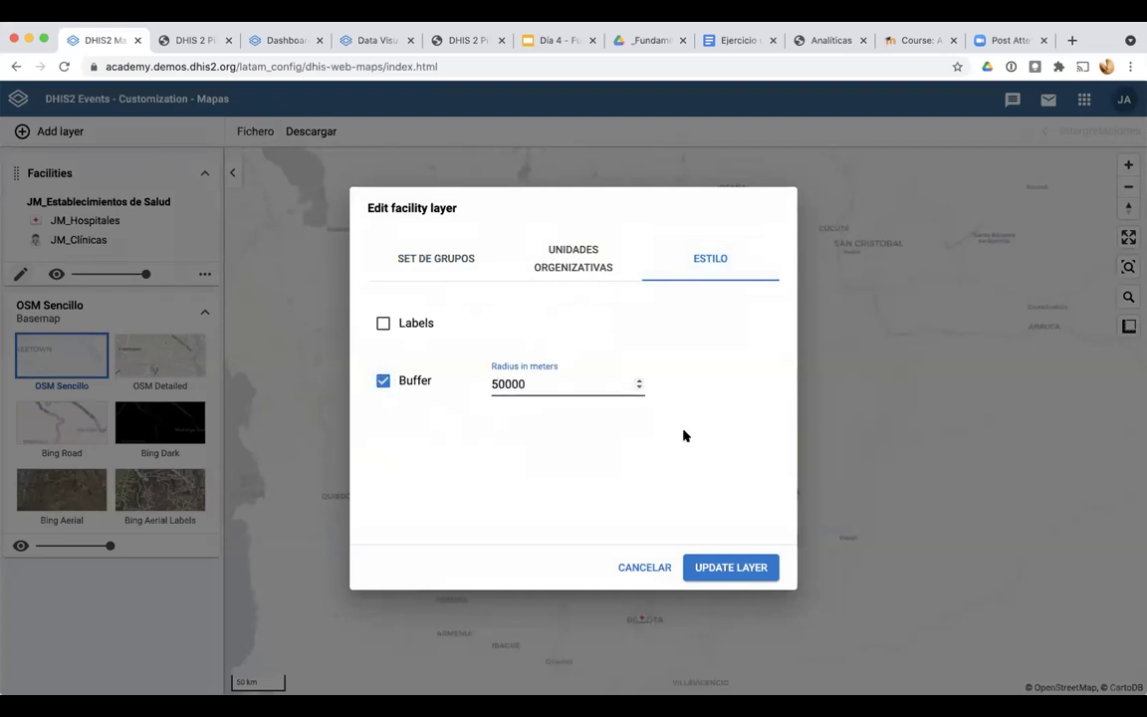
left_click(735, 567)
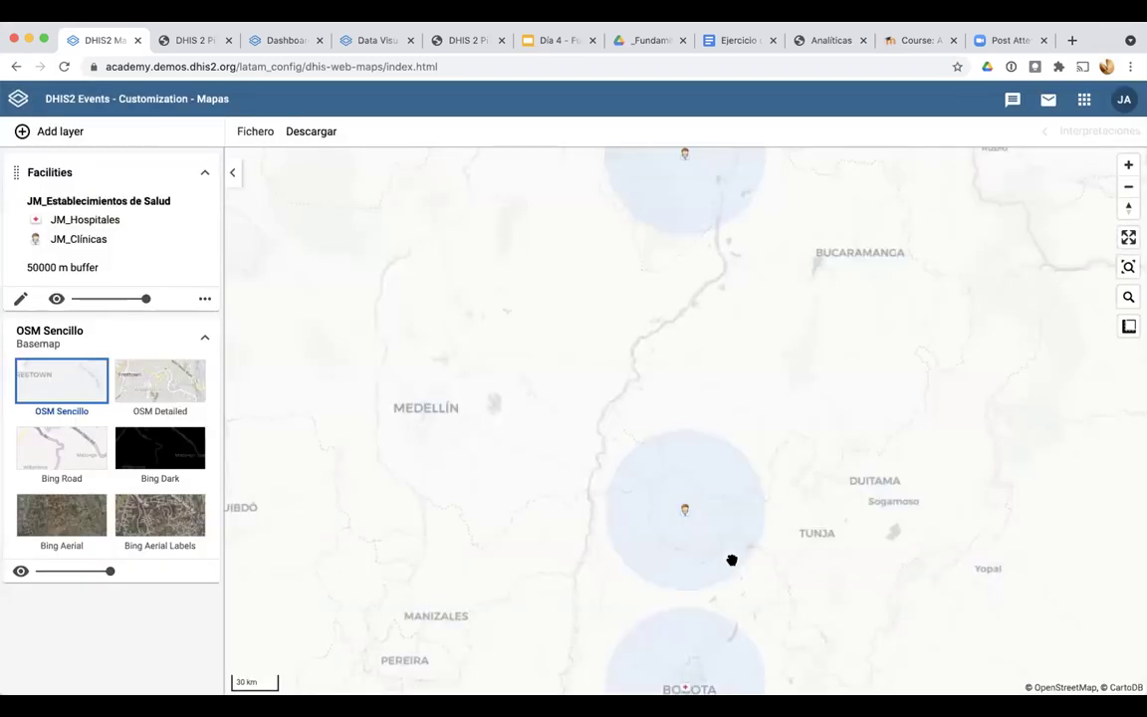
Set the Facilities layer's buffer radius to 80000 meters and update the layer
scroll(567, 538, "down", 3)
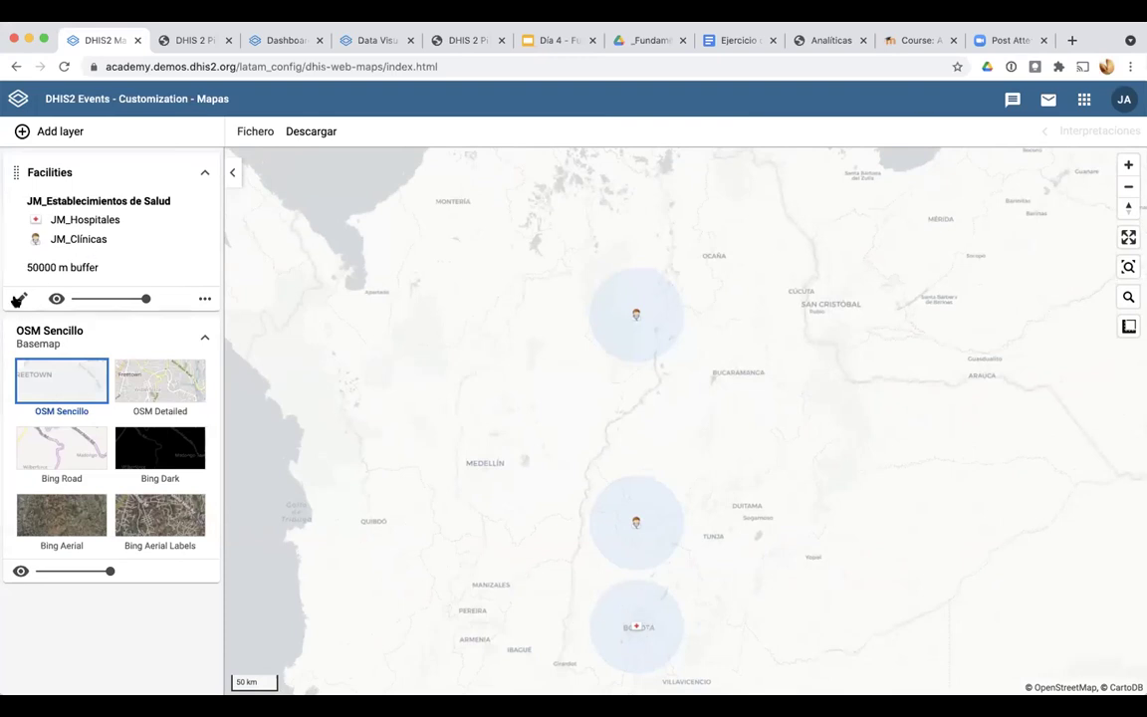
left_click(20, 298)
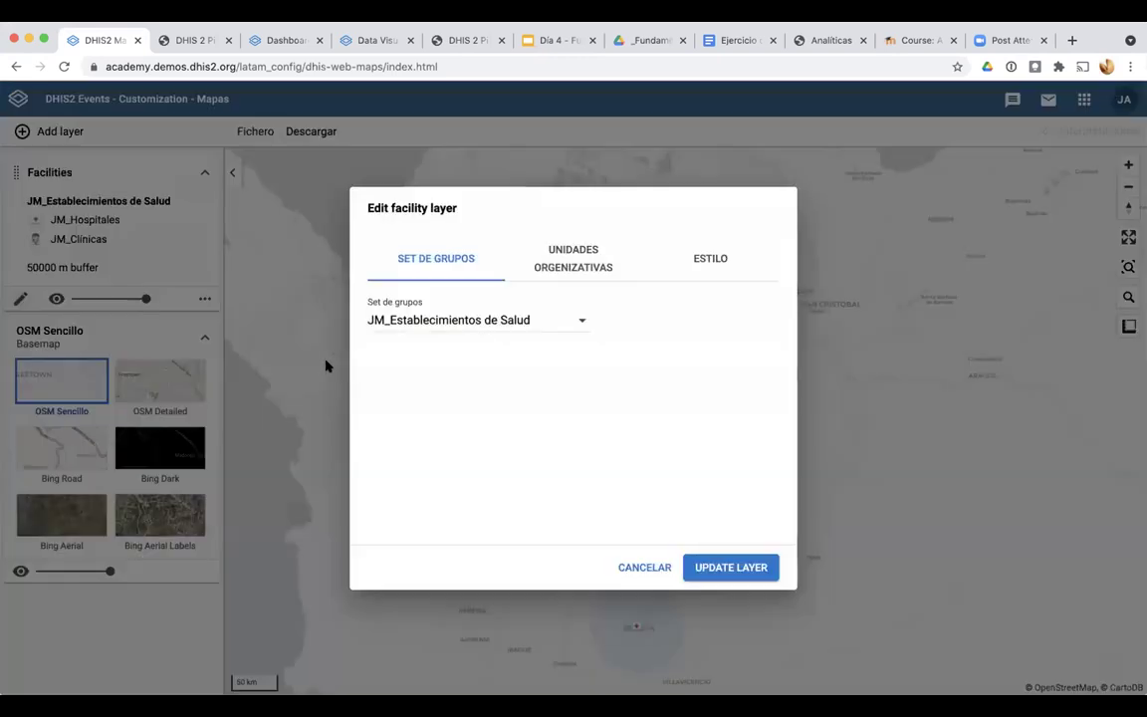
left_click(687, 270)
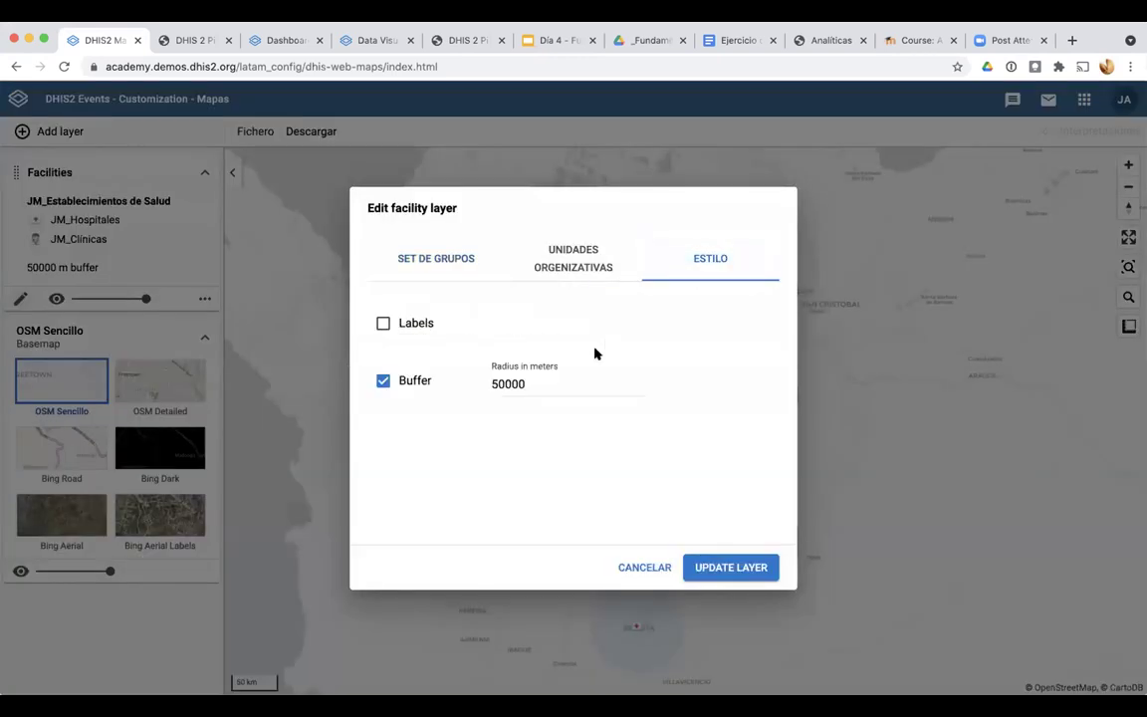
double_click(495, 382)
key("BackSpace")
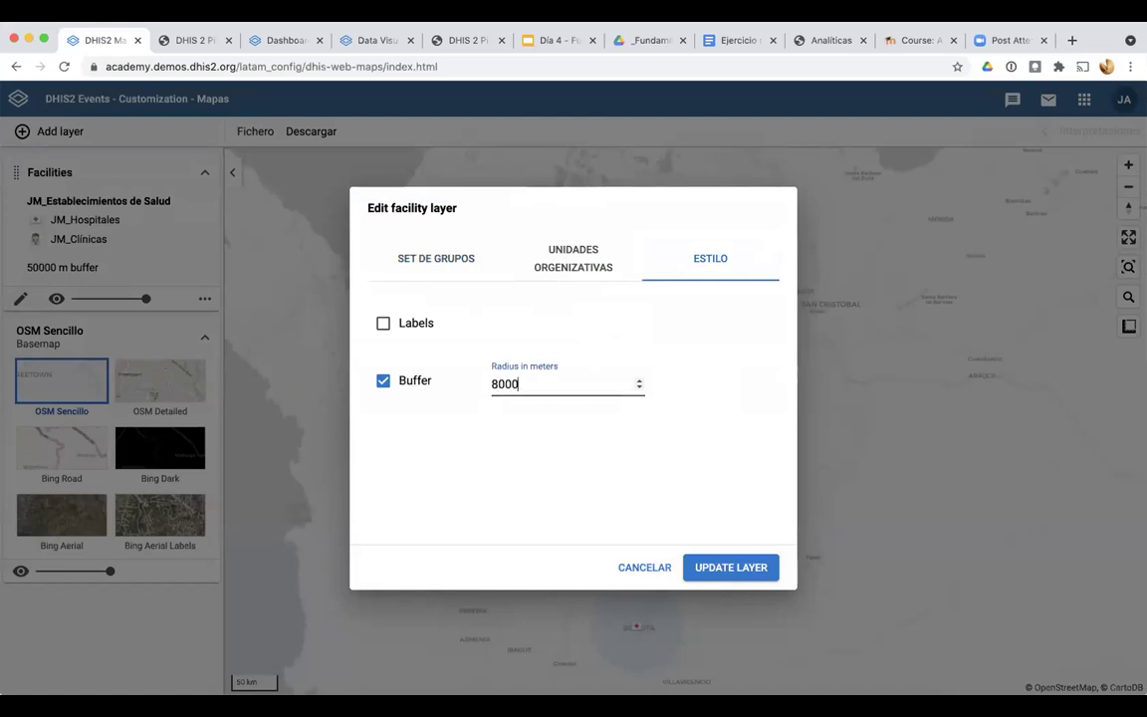
left_click(739, 566)
scroll(761, 525, "down", 5)
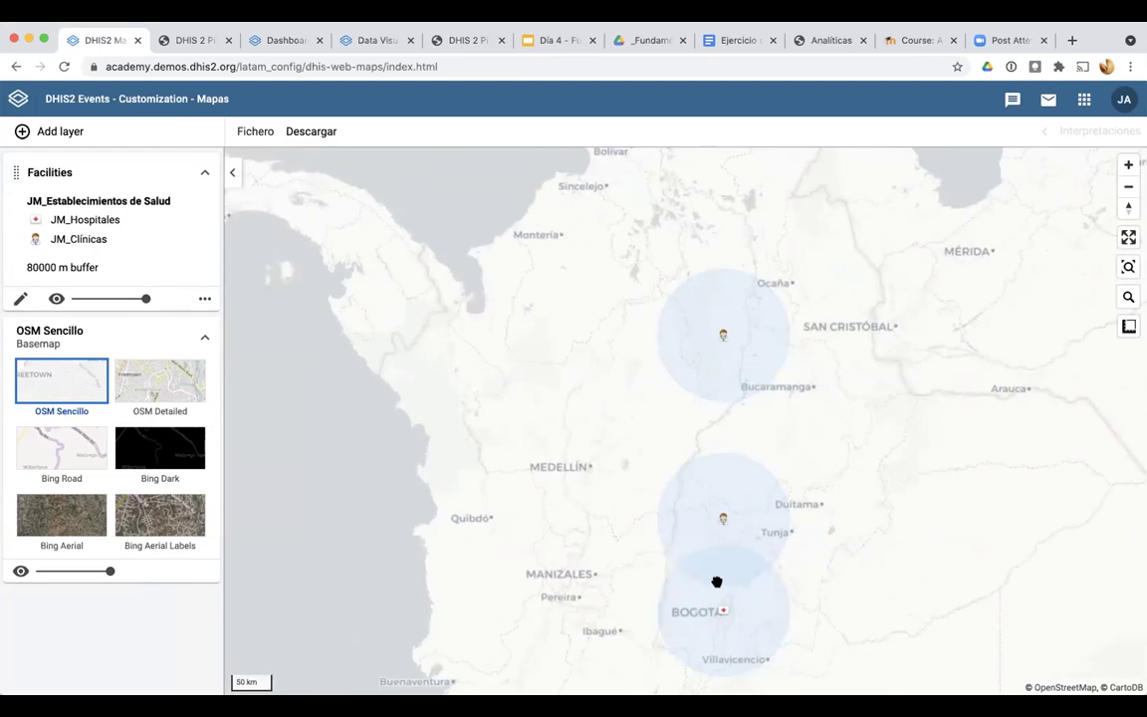
Start a new Thematic layer with item type Elemento de datos and the data element group JM_Prevención de VIH
left_click(57, 133)
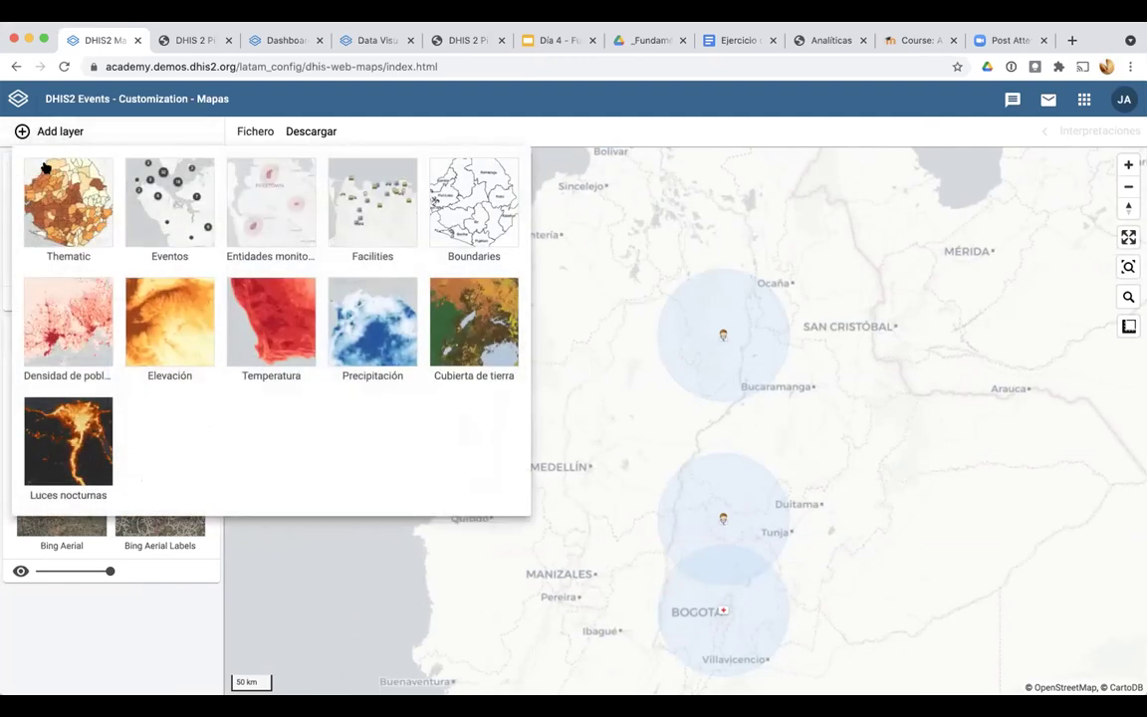
left_click(70, 209)
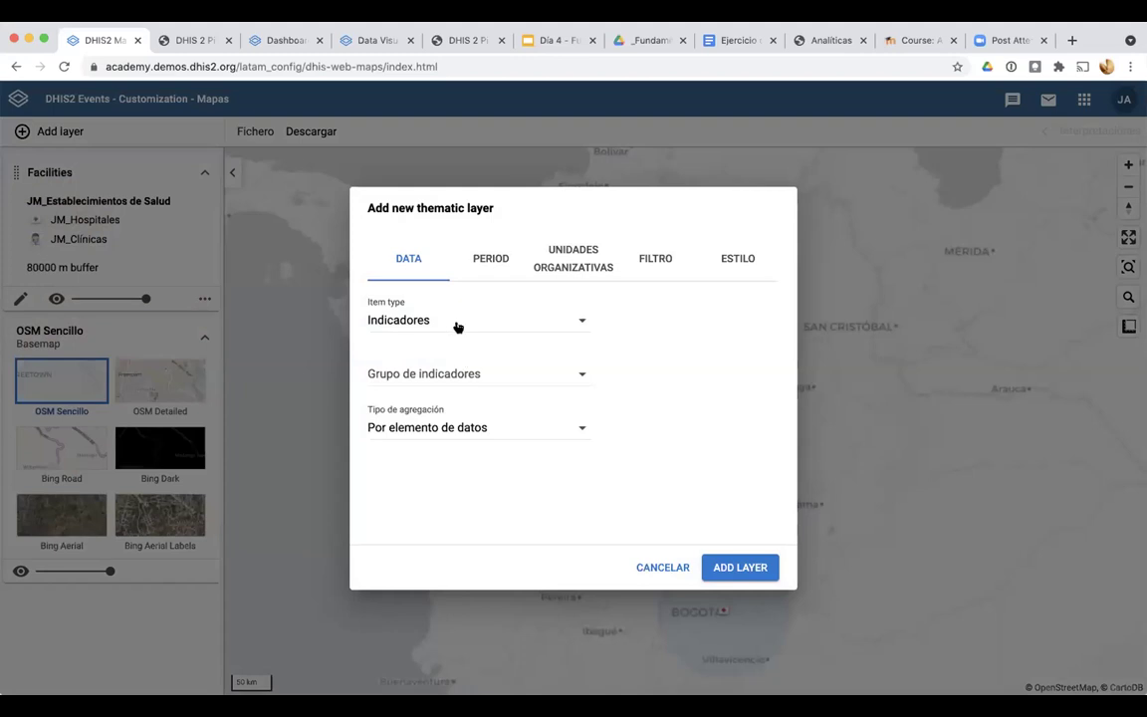
left_click(457, 321)
left_click(456, 346)
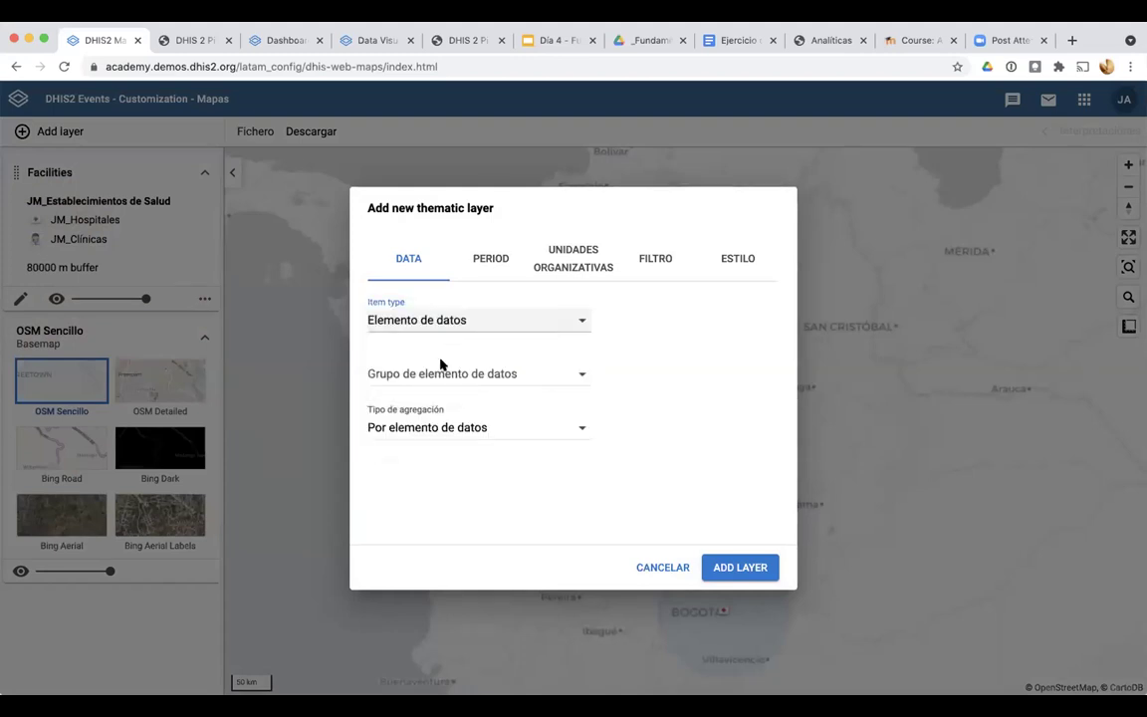
left_click(439, 372)
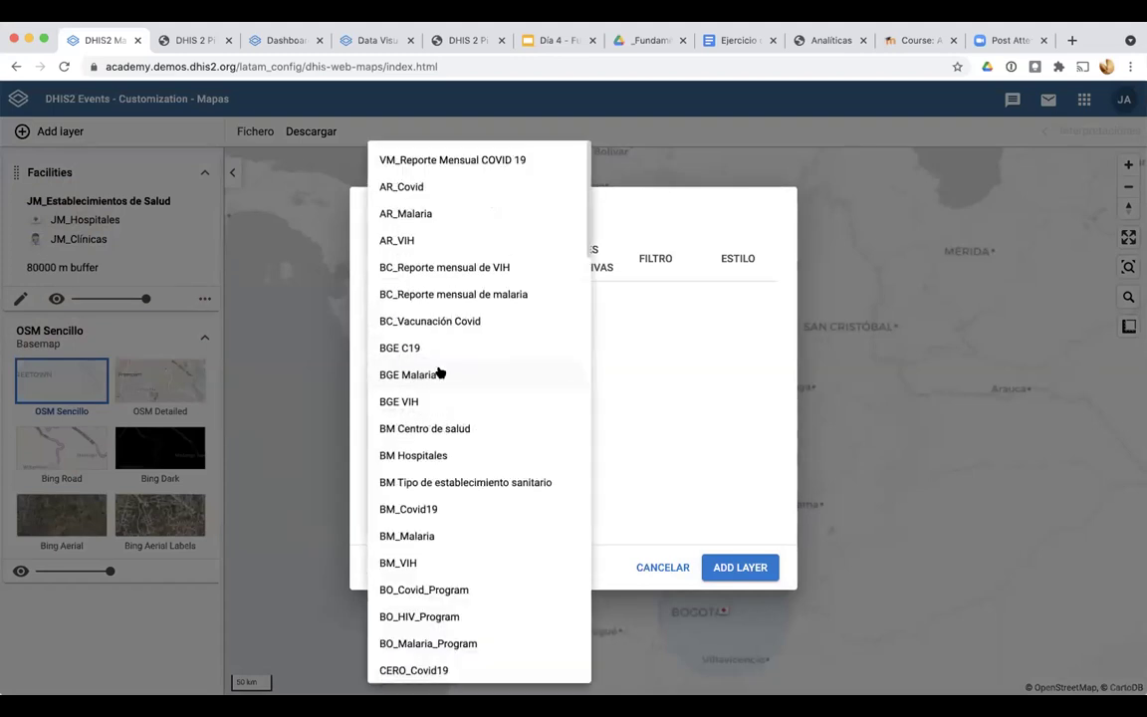
scroll(463, 499, "down", 5)
scroll(463, 499, "down", 8)
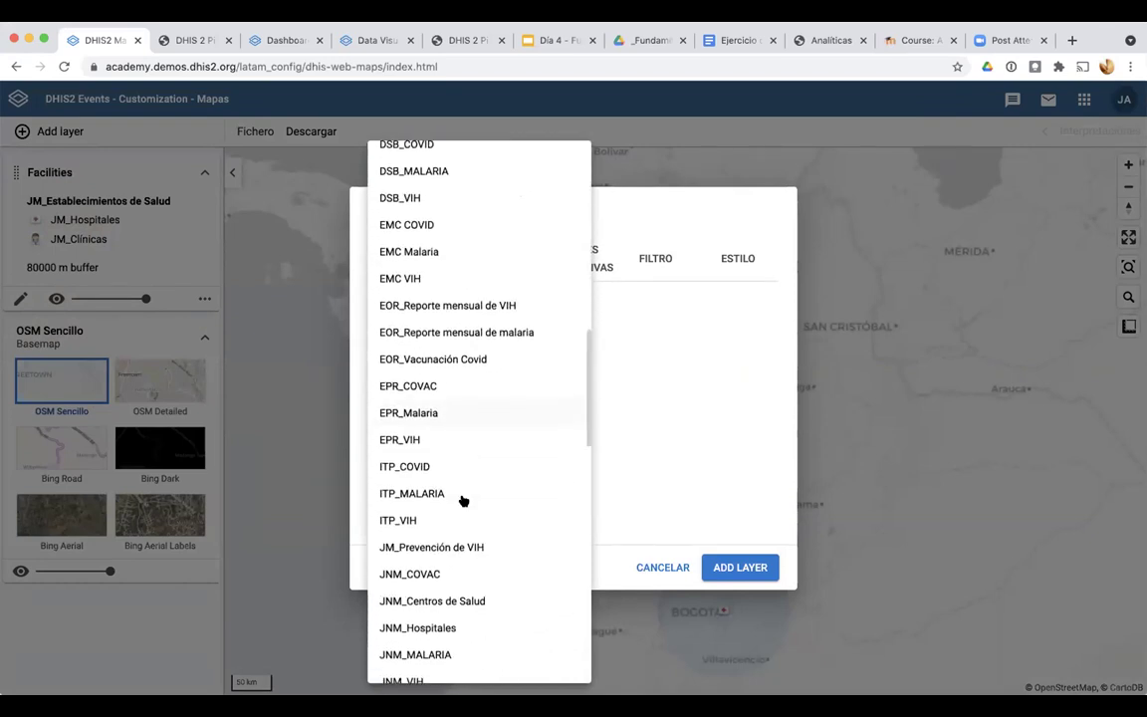
left_click(466, 346)
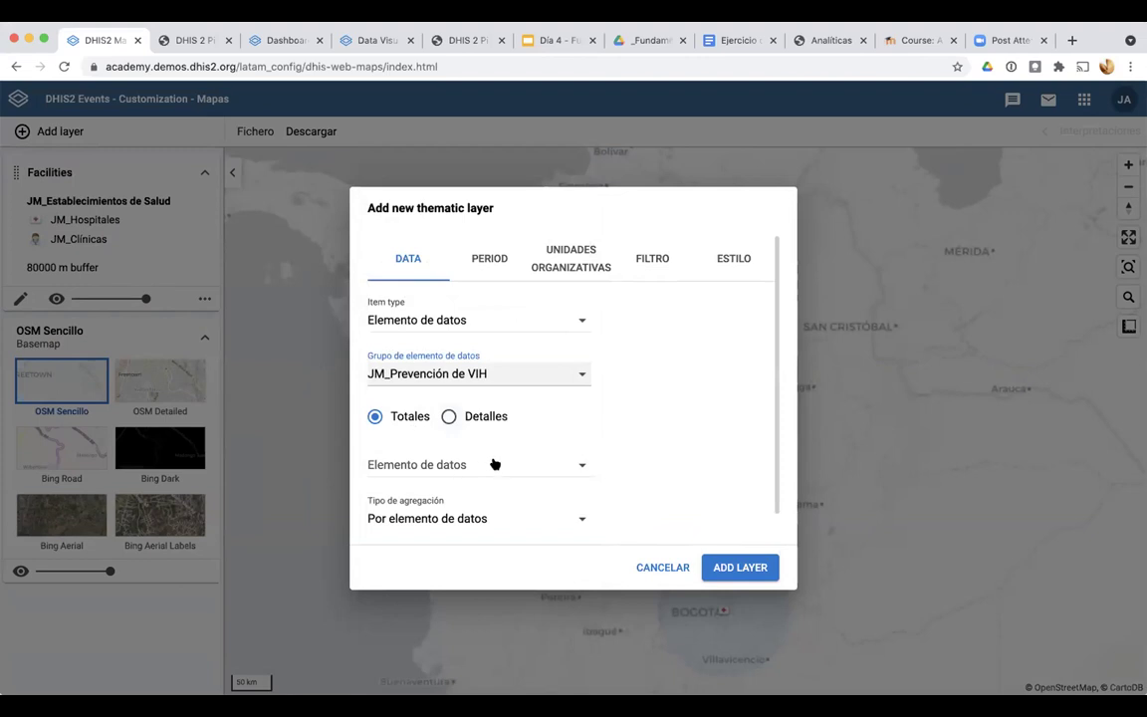
Select the data element JM_VIH MTS - Condones entregados for the thematic layer and open the layer's period settings
left_click(579, 466)
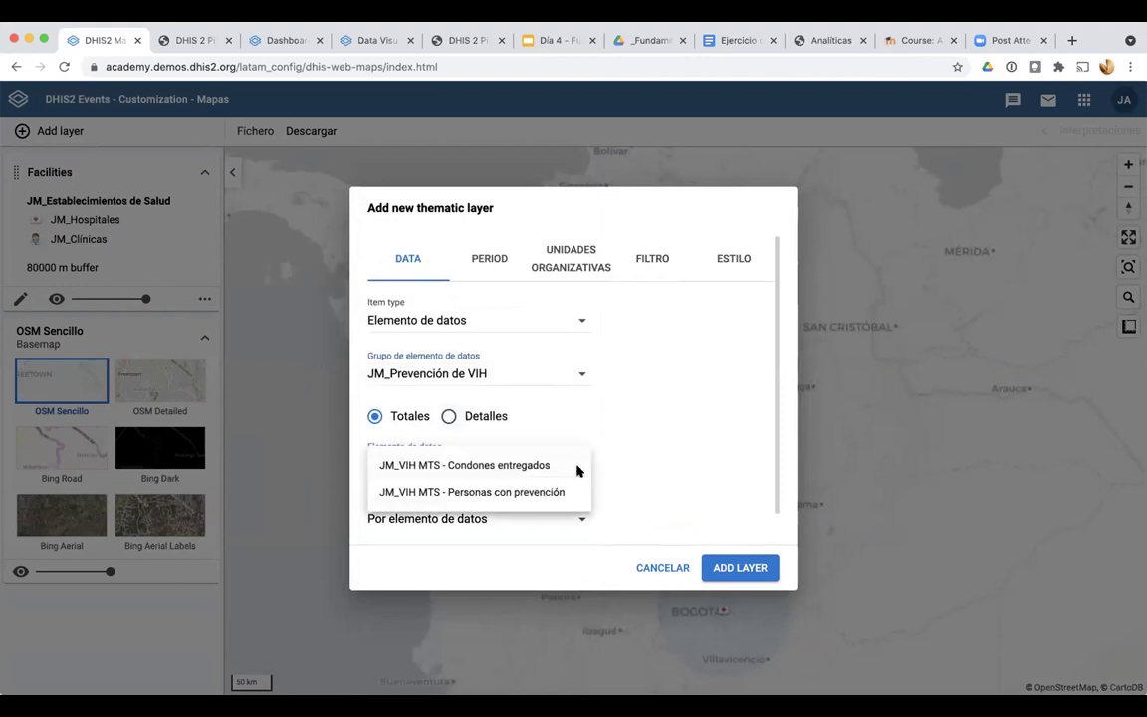
left_click(515, 467)
scroll(651, 504, "down", 1)
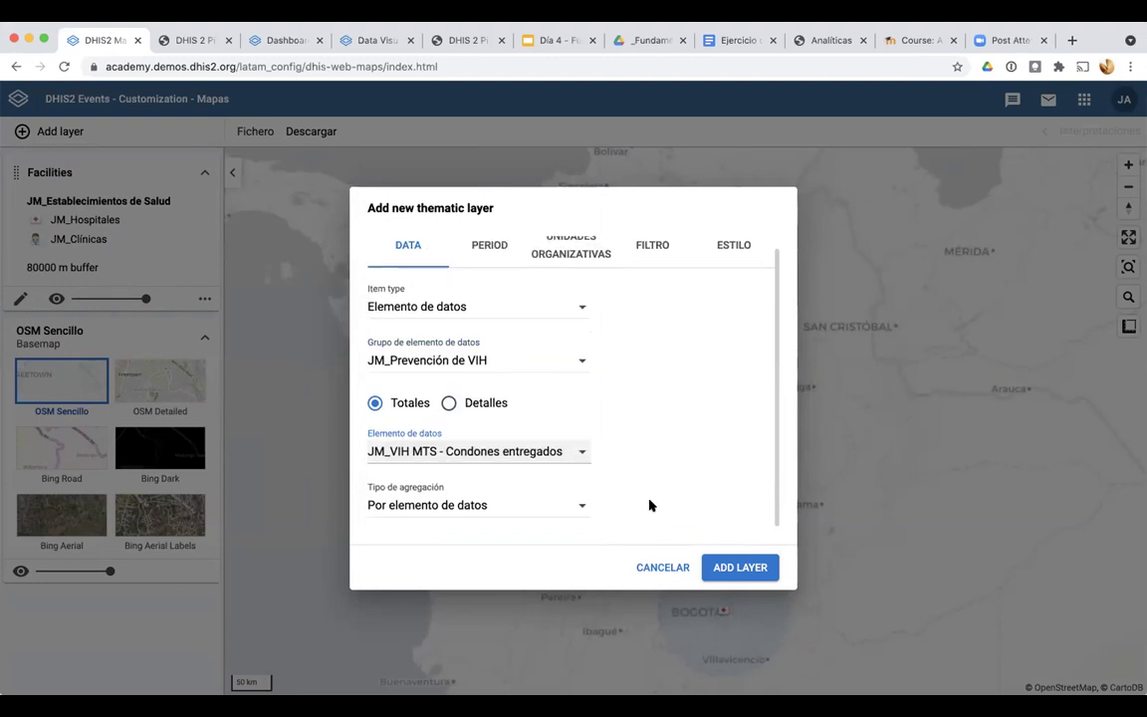
left_click(522, 511)
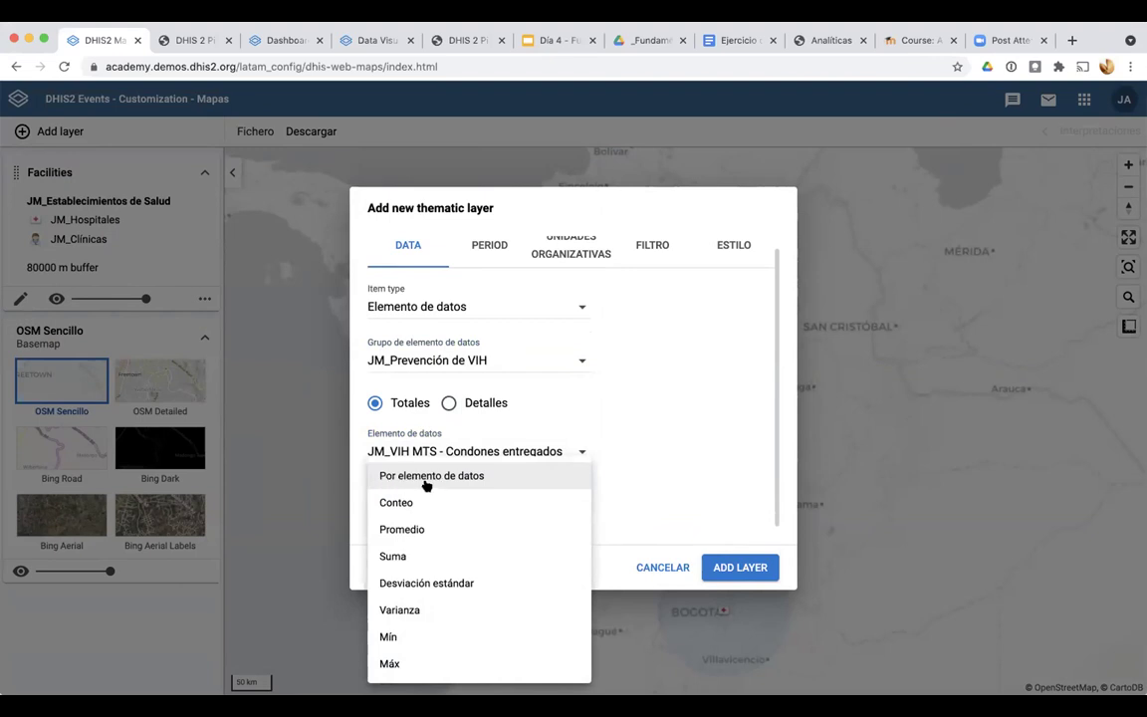
left_click(646, 475)
left_click(495, 246)
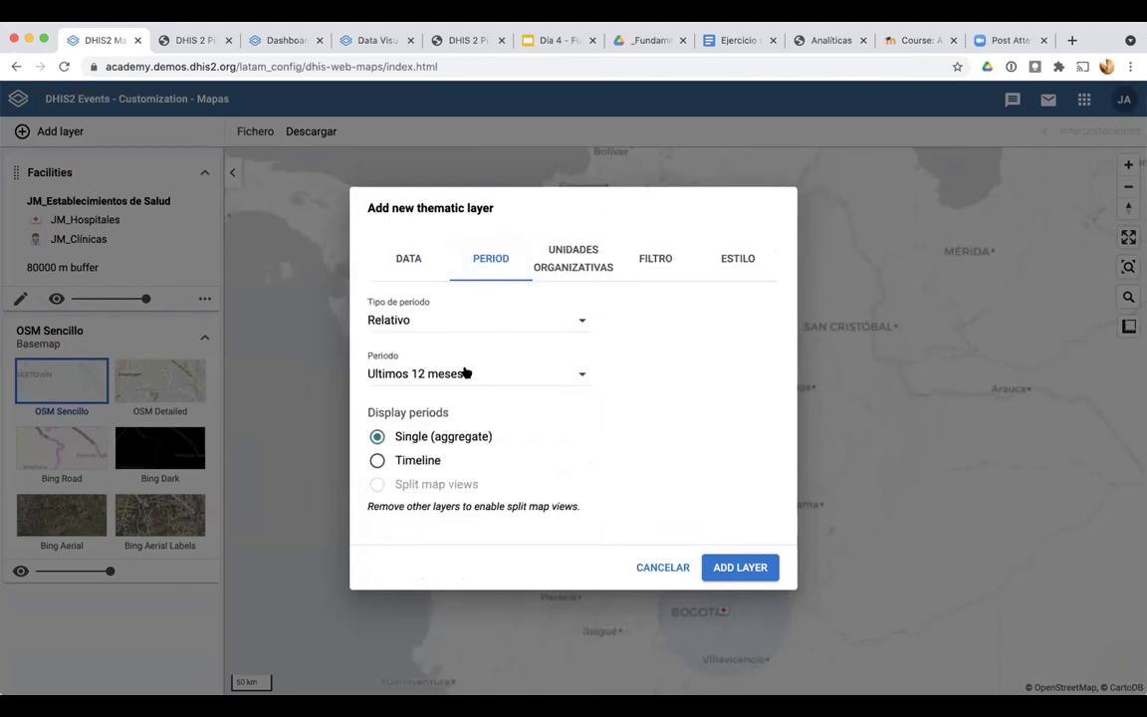
Try the Semanal and Diario period types for the thematic layer and return the period type to Relativo
left_click(386, 322)
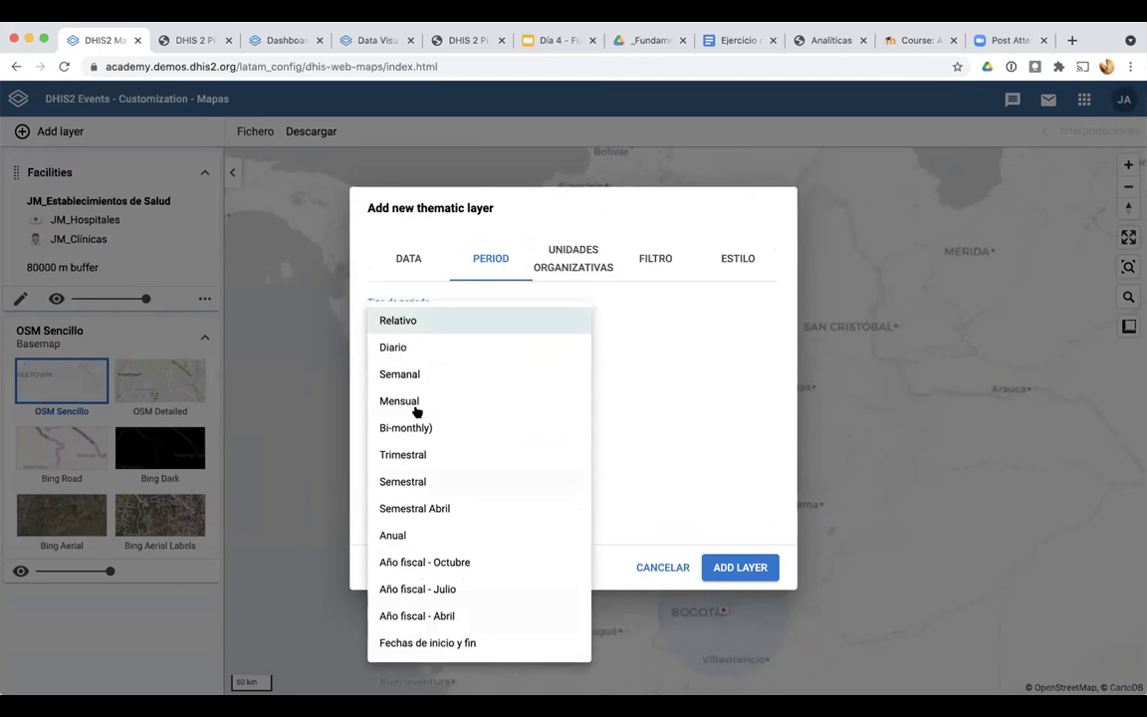
left_click(415, 368)
left_click(425, 325)
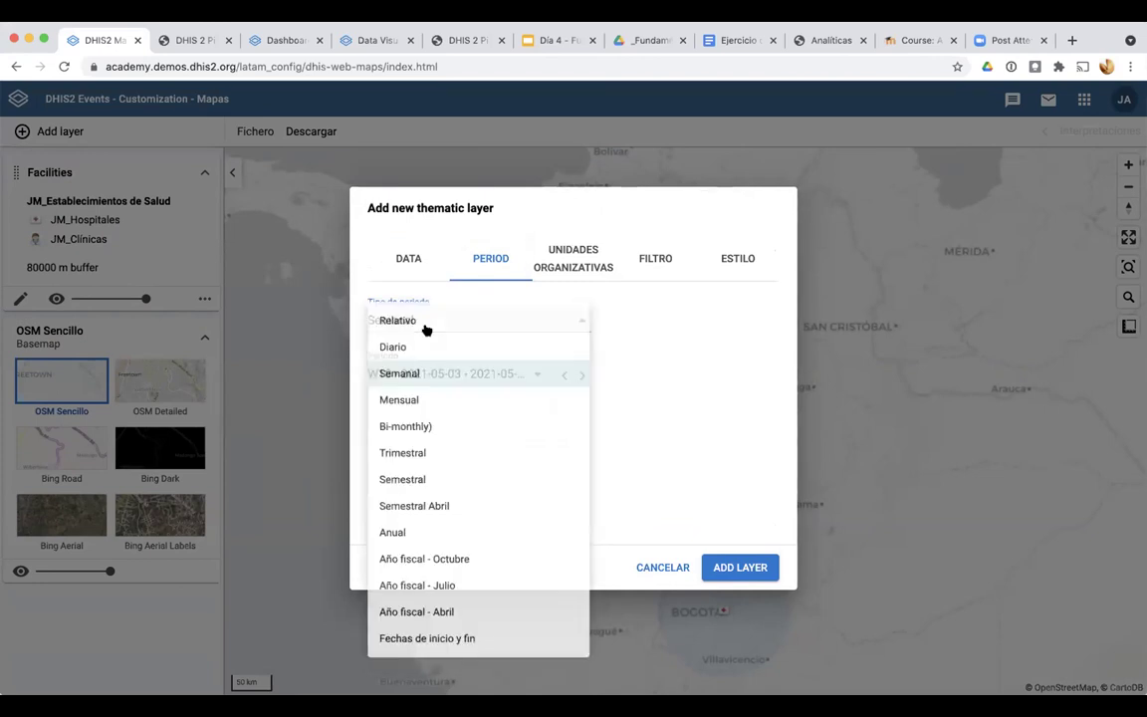
left_click(408, 351)
left_click(417, 323)
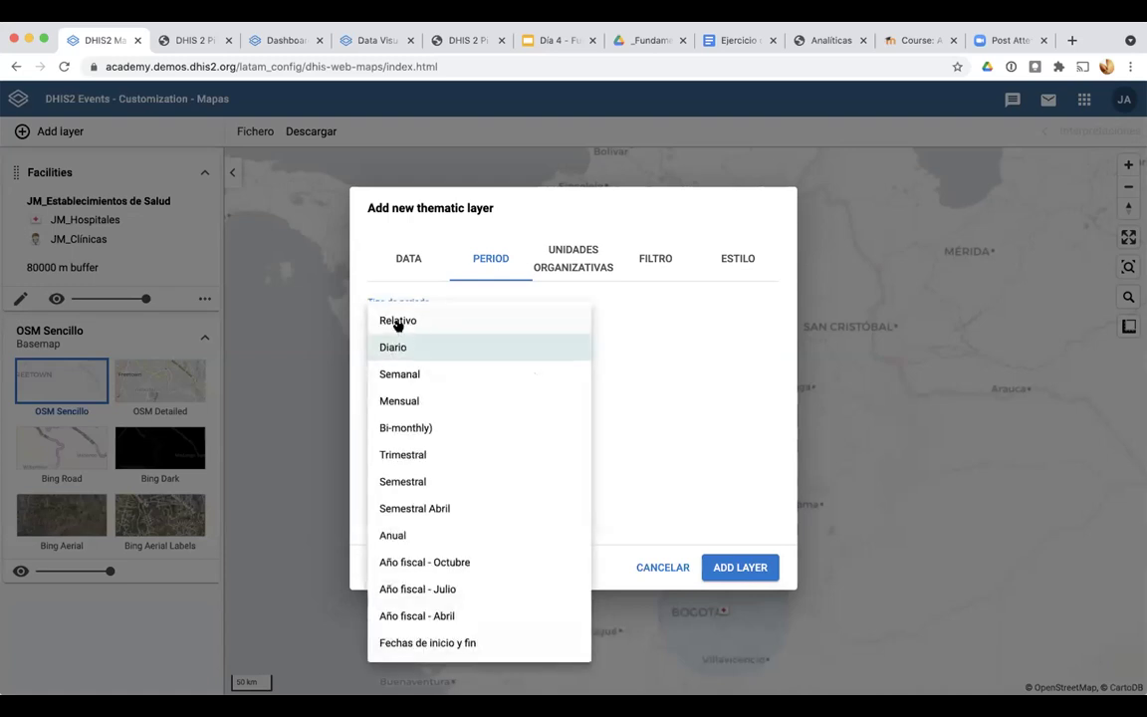
left_click(418, 321)
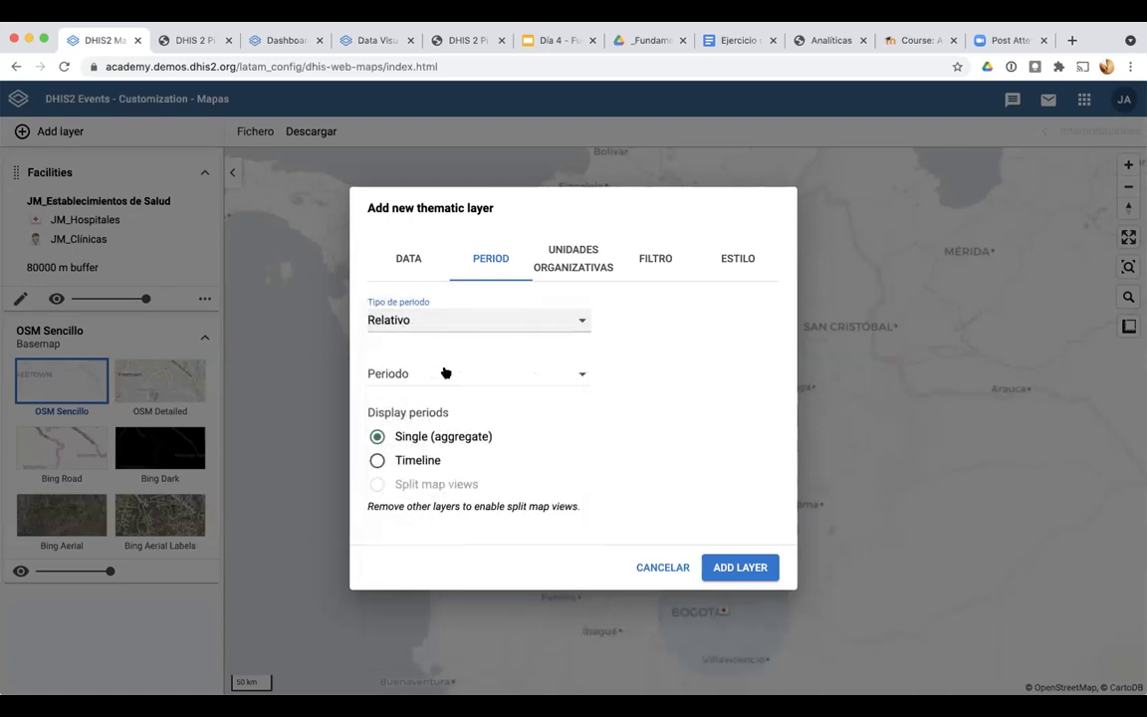
Set the thematic layer's relative period to Últimos 6 meses
left_click(446, 372)
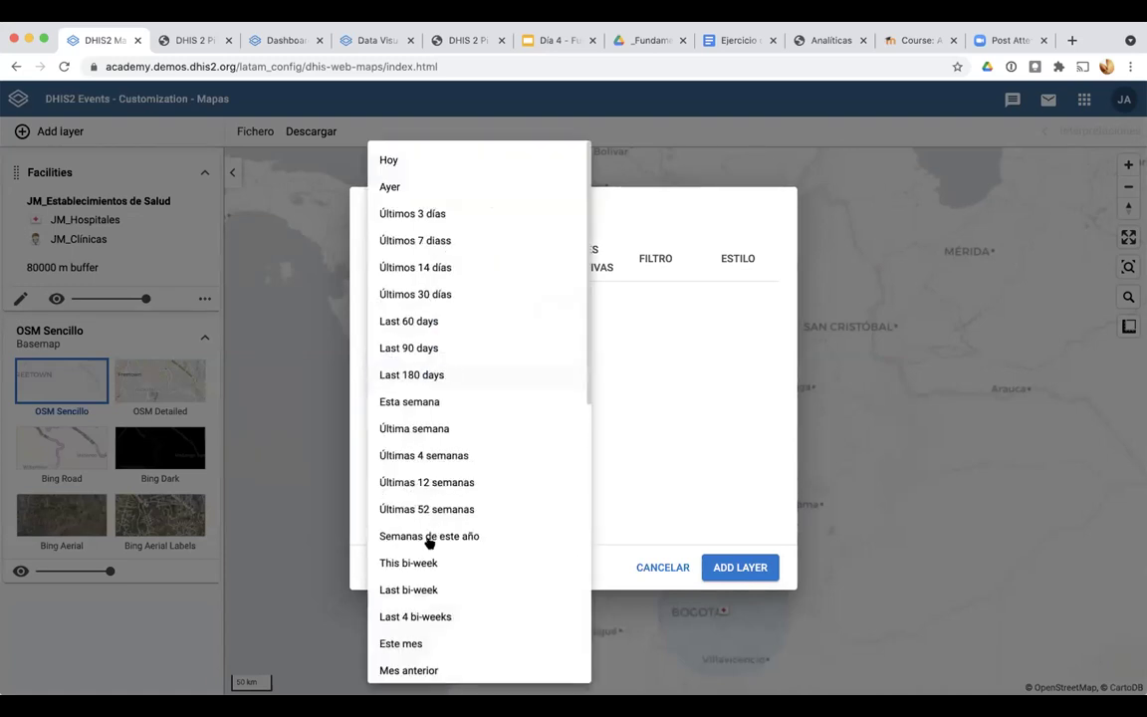
scroll(429, 543, "down", 2)
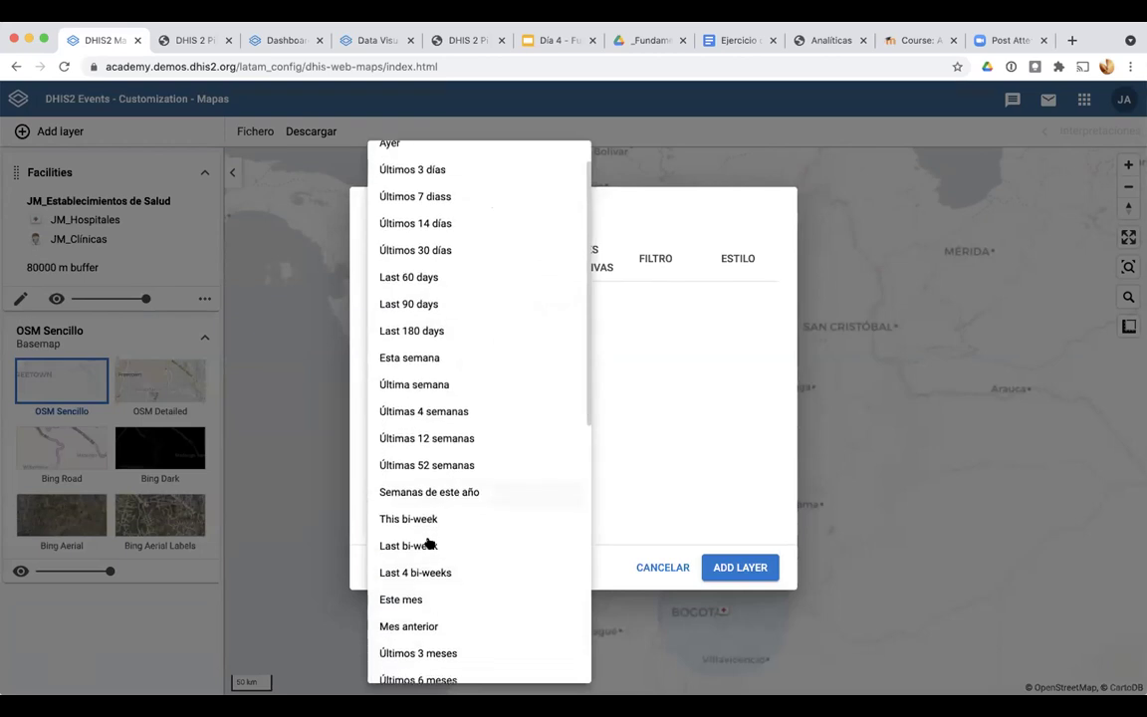
scroll(429, 543, "up", 1)
scroll(428, 542, "down", 8)
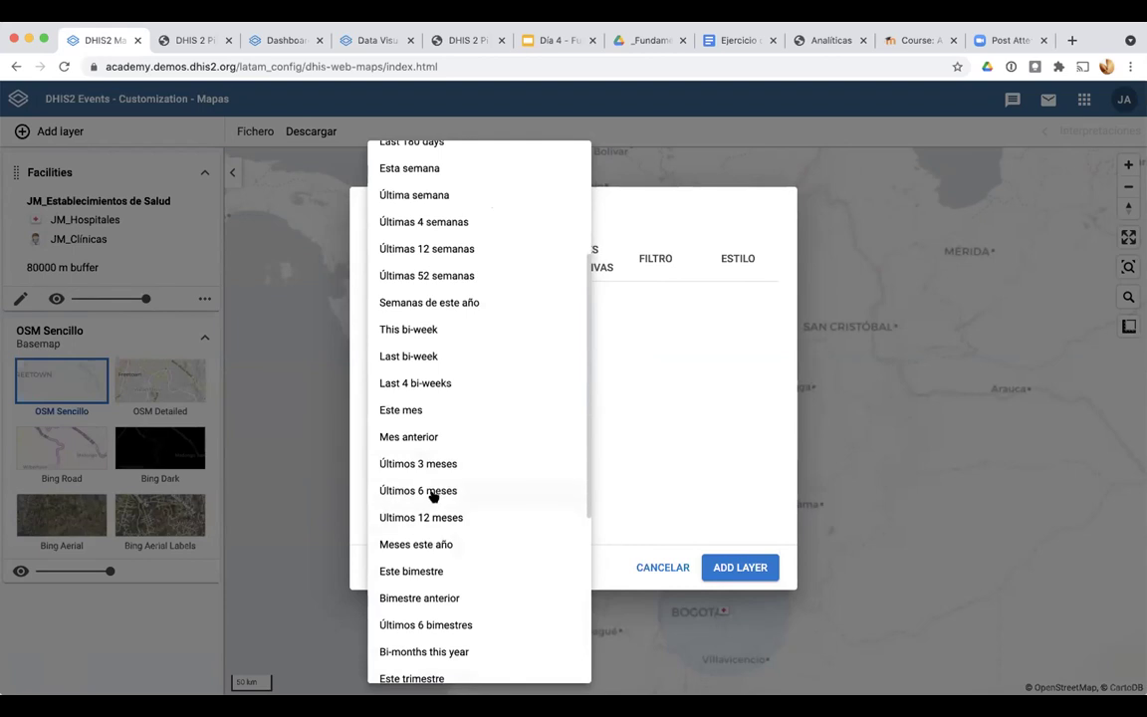
left_click(440, 489)
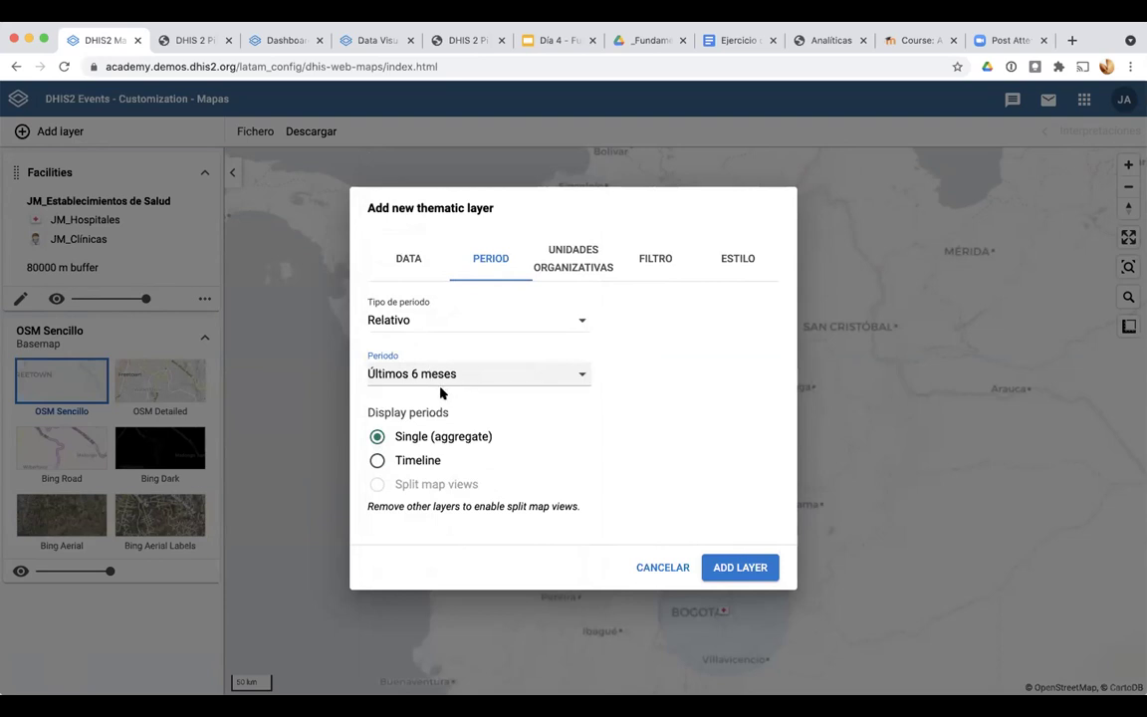
Set the thematic layer's organisation unit level to Facility only, with Trainingland as the selected organisation unit
left_click(587, 264)
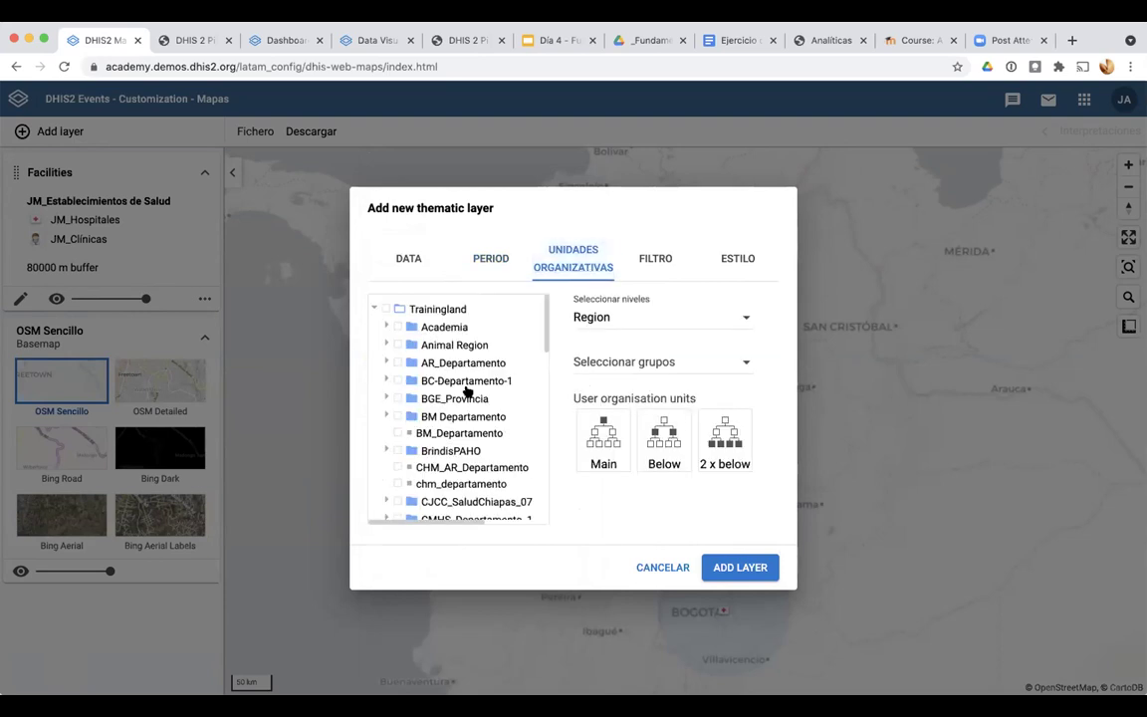
left_click(593, 318)
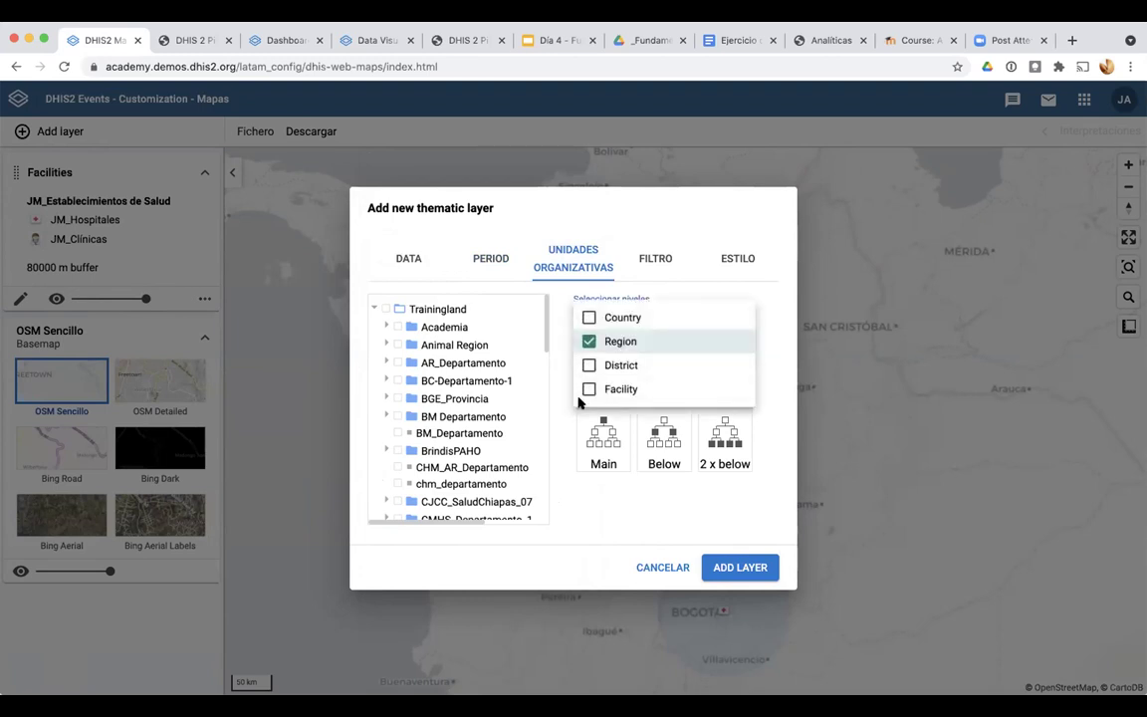
left_click(588, 389)
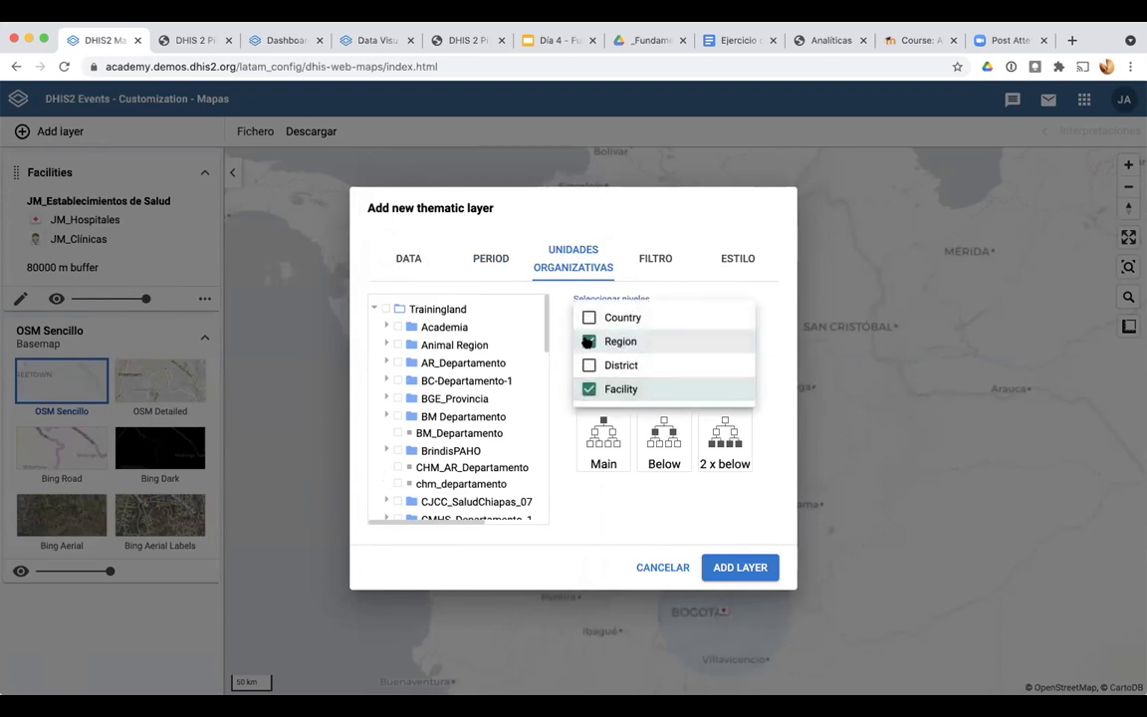
left_click(587, 342)
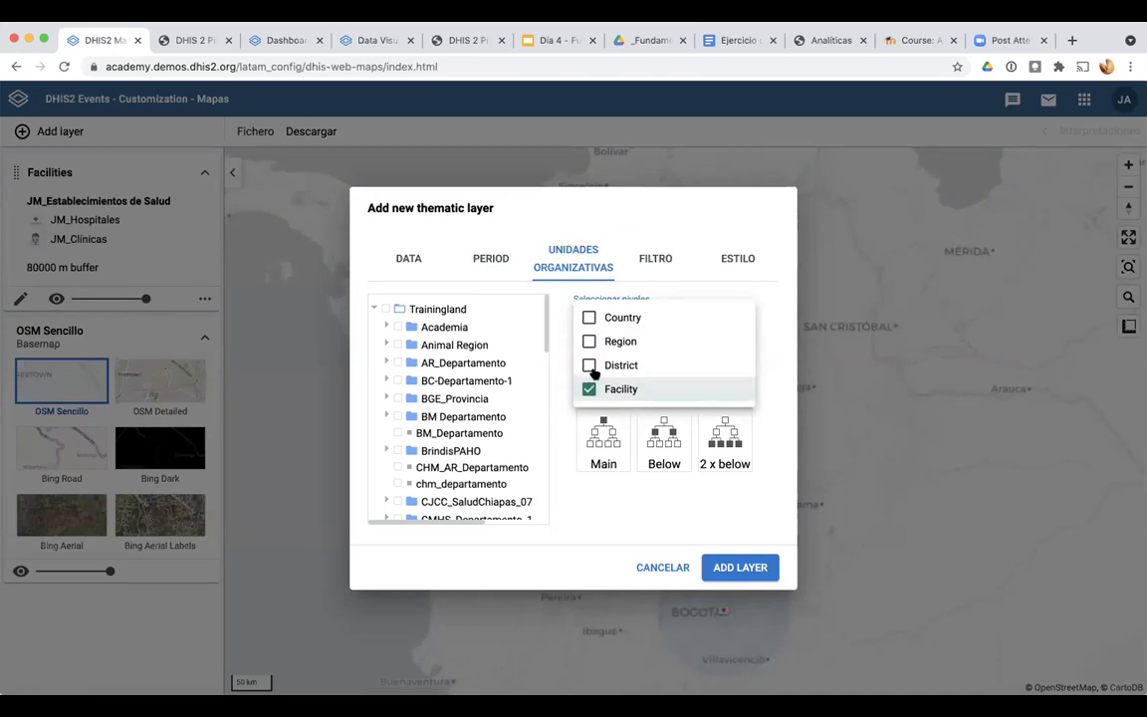
left_click(470, 310)
left_click(448, 309)
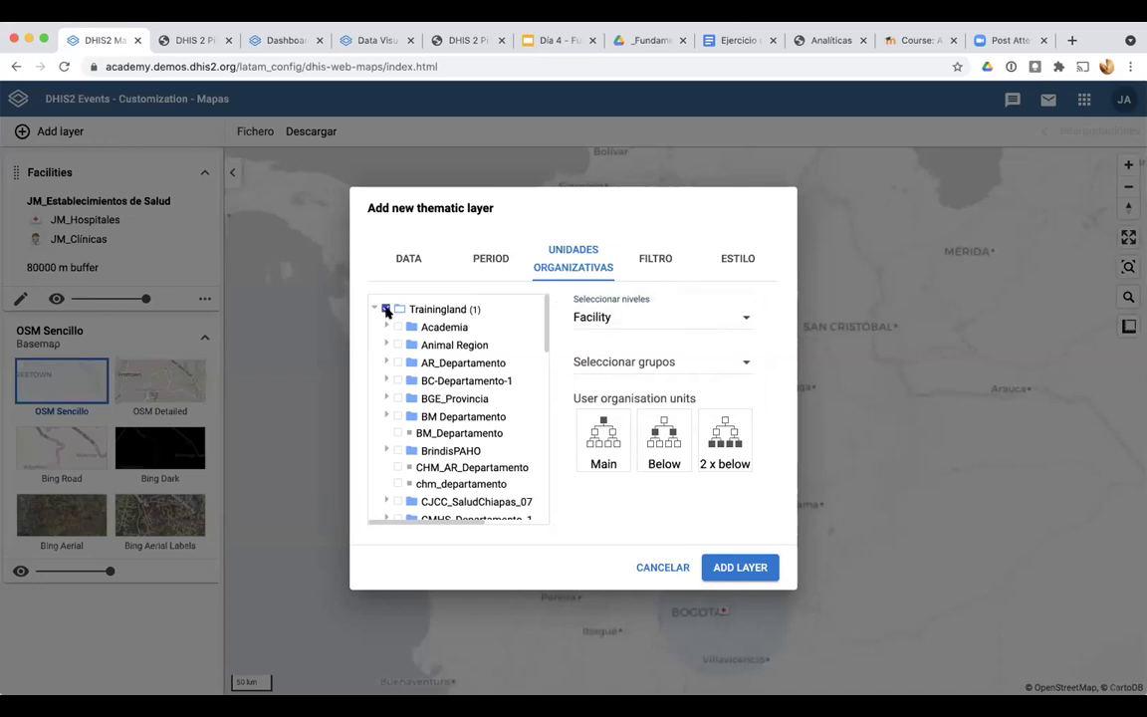
Add the thematic layer to the map with the default choropleth style and inspect the values of its facilities
left_click(649, 260)
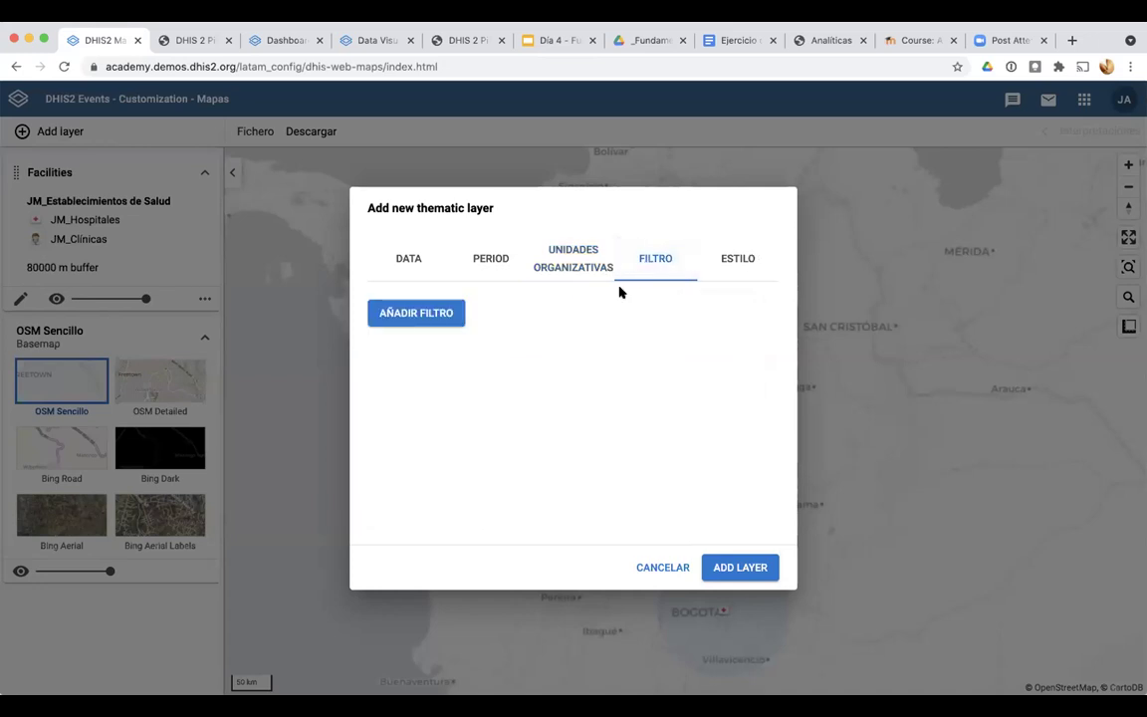
left_click(734, 259)
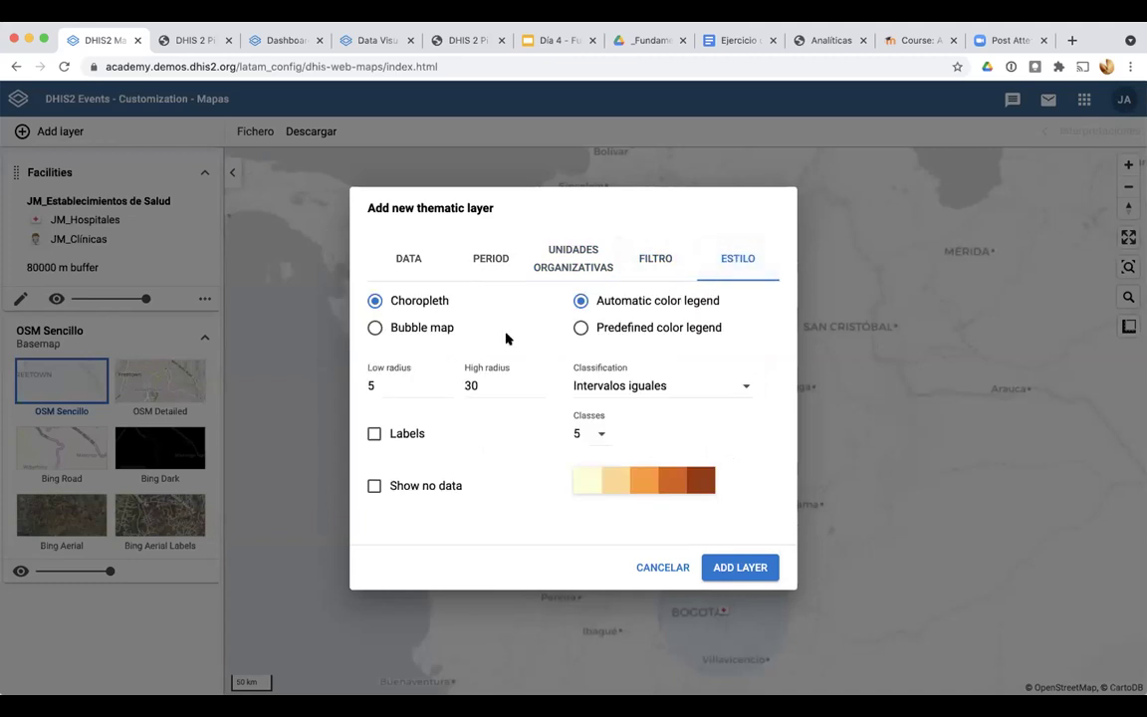
left_click(728, 569)
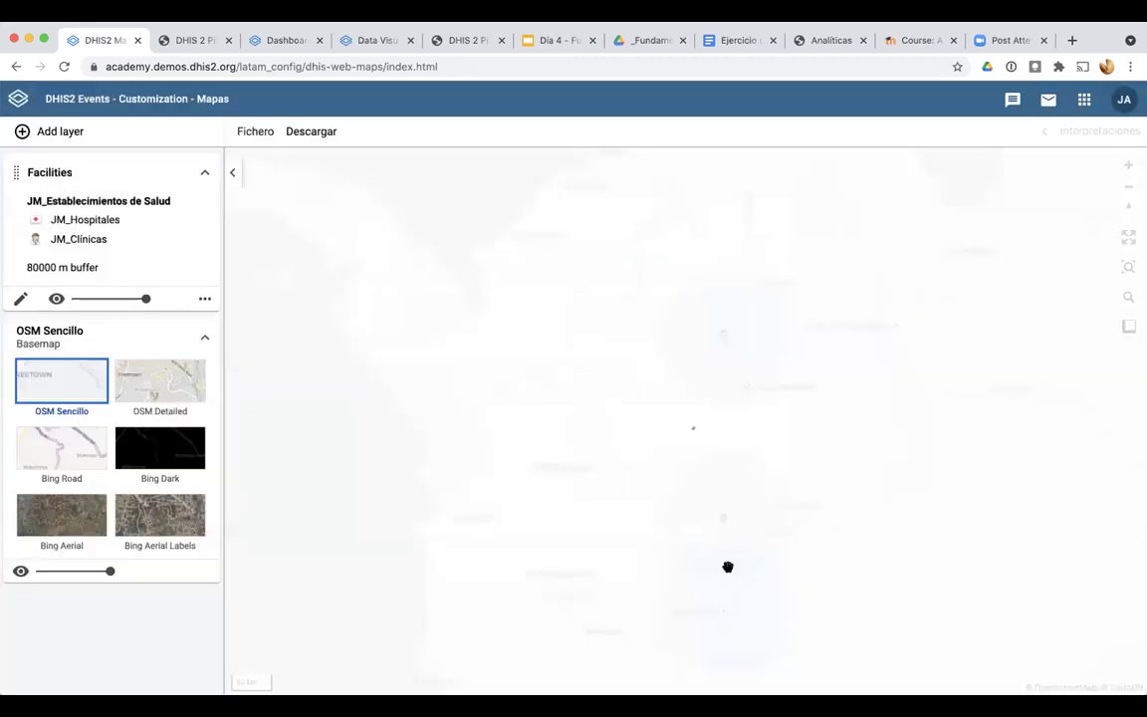
scroll(587, 488, "down", 1)
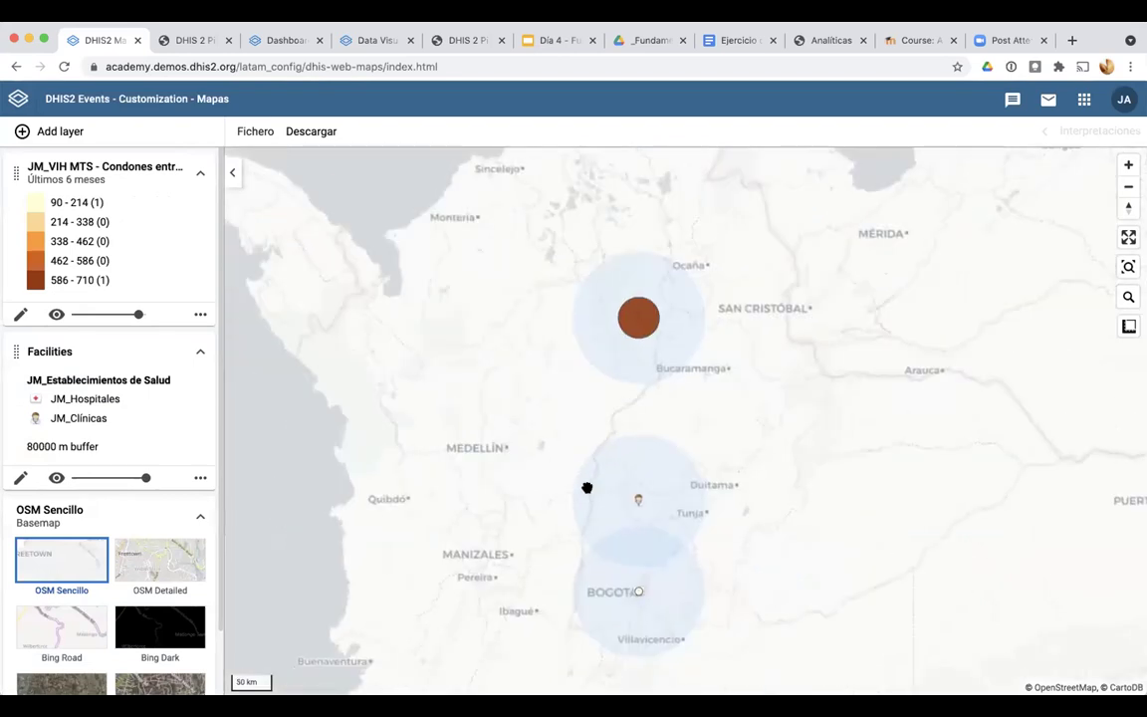
mouse_move(629, 585)
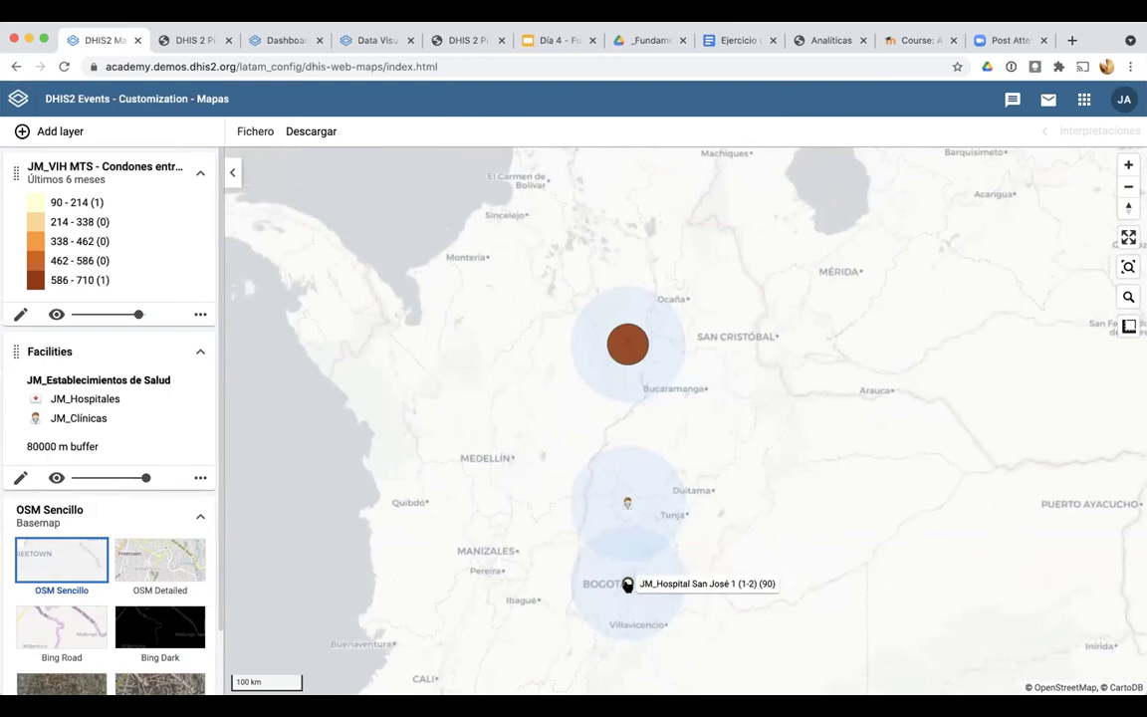
mouse_move(629, 357)
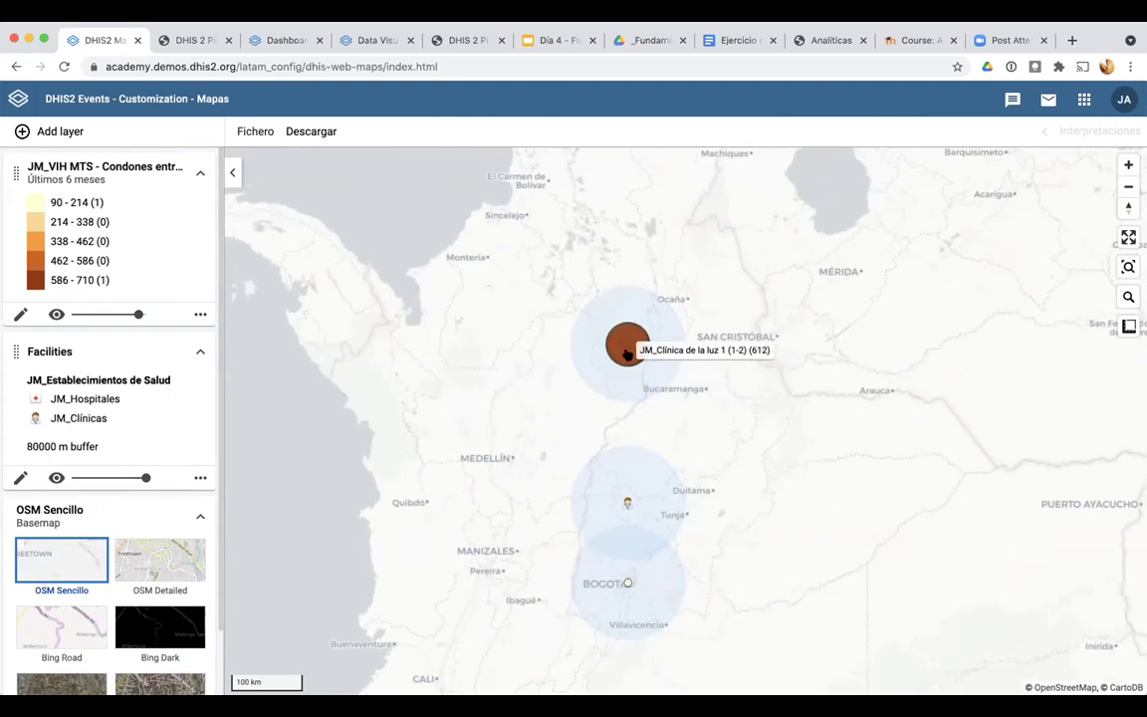
mouse_move(627, 504)
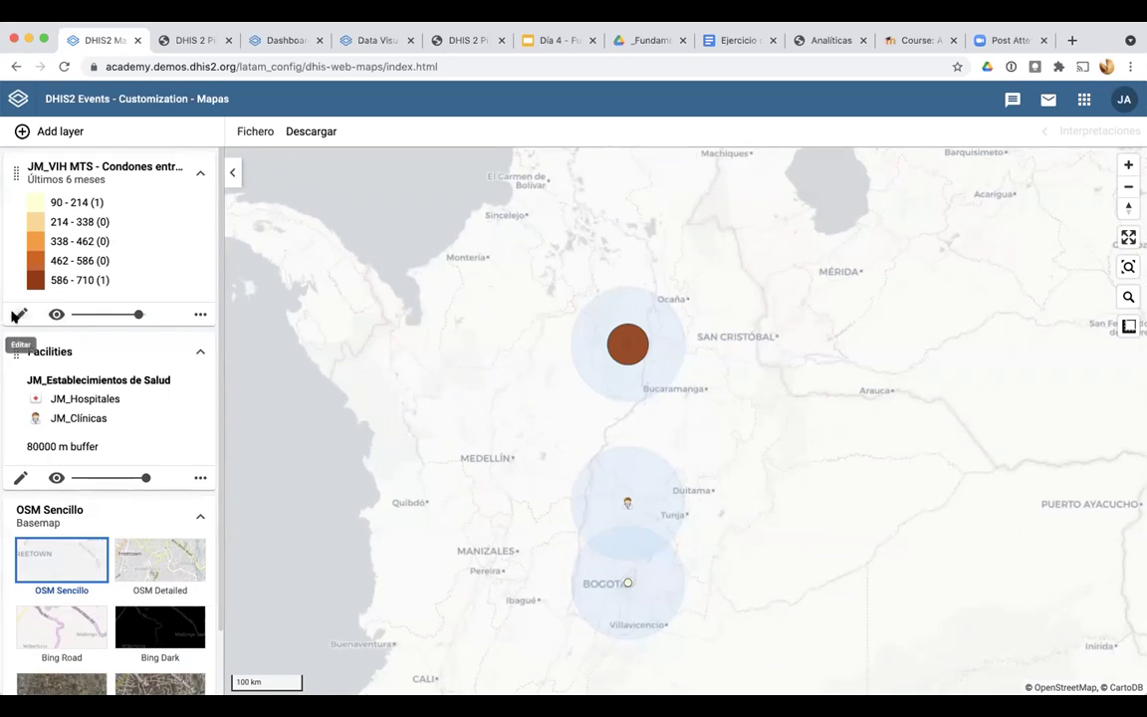
Edit the thematic layer's style to use 4 classes and the light-to-dark green color scale
left_click(19, 315)
left_click(716, 261)
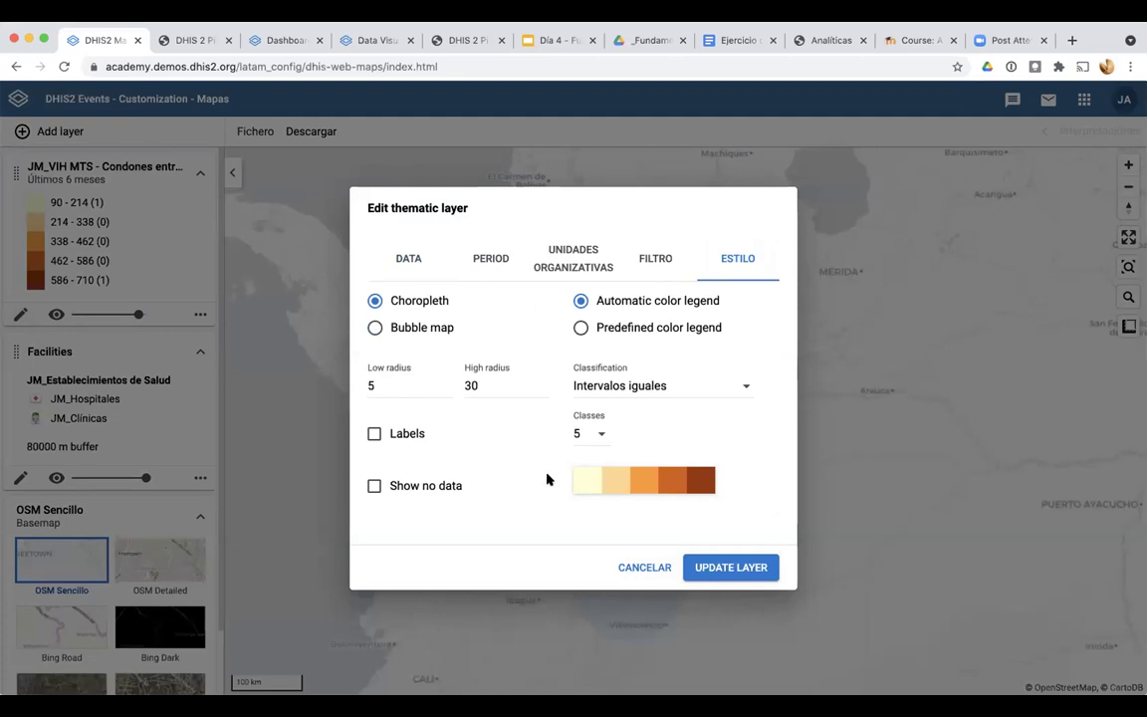
left_click(589, 436)
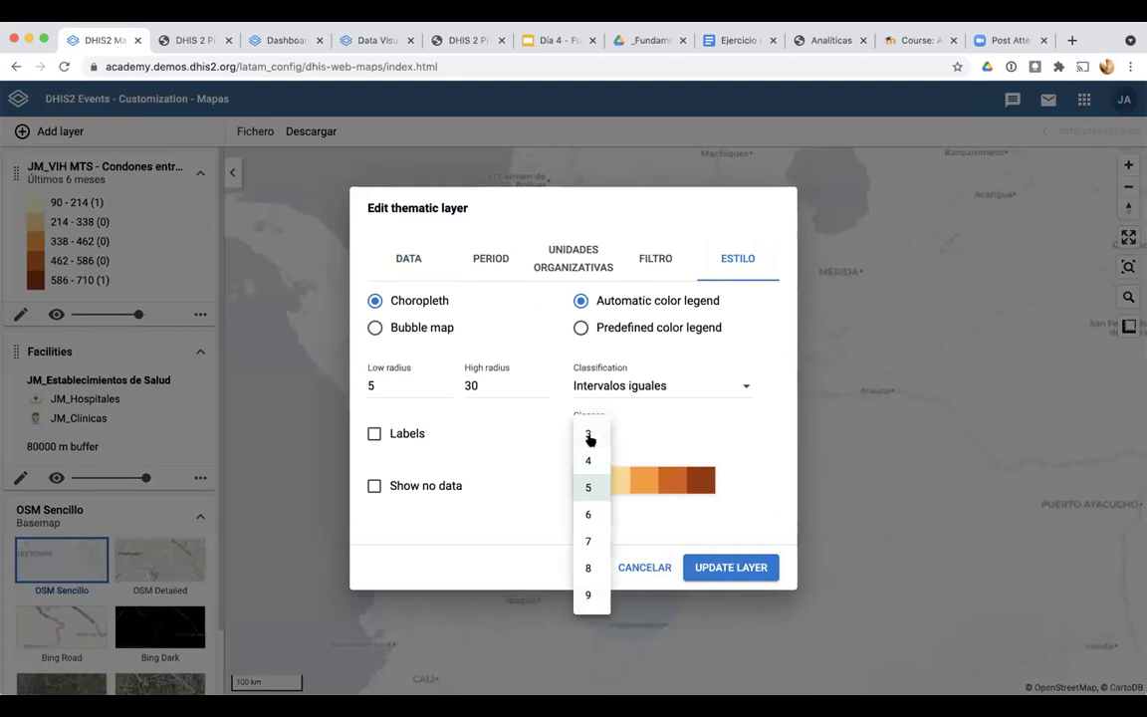
left_click(589, 456)
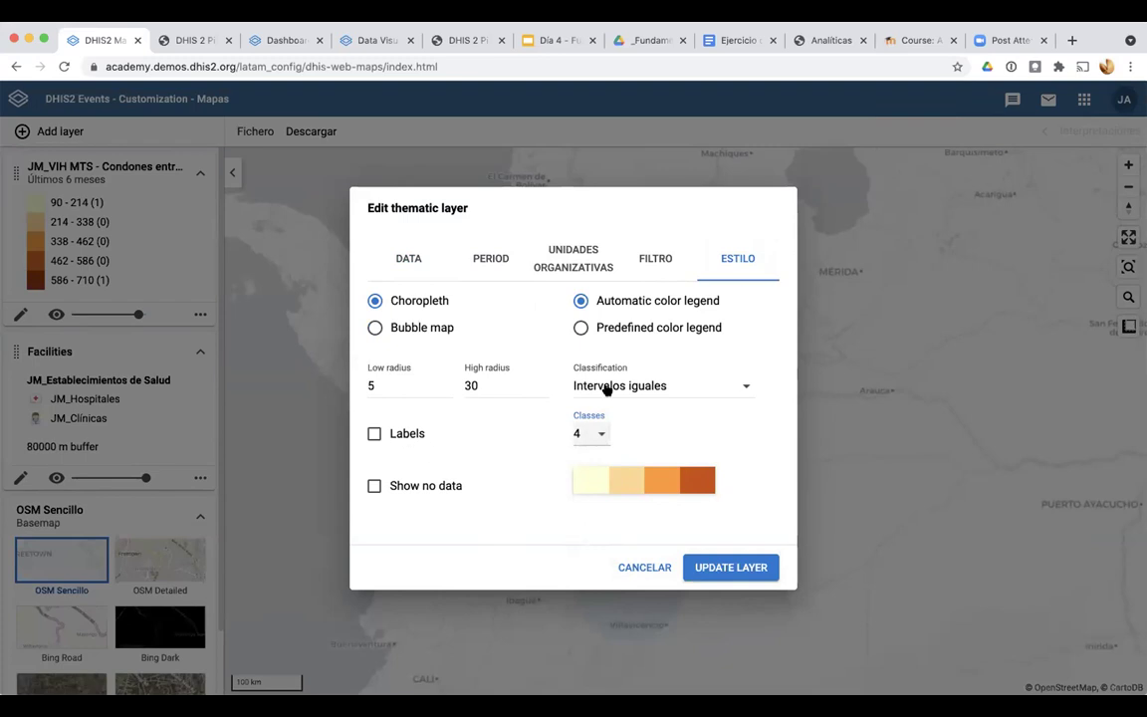
left_click(646, 479)
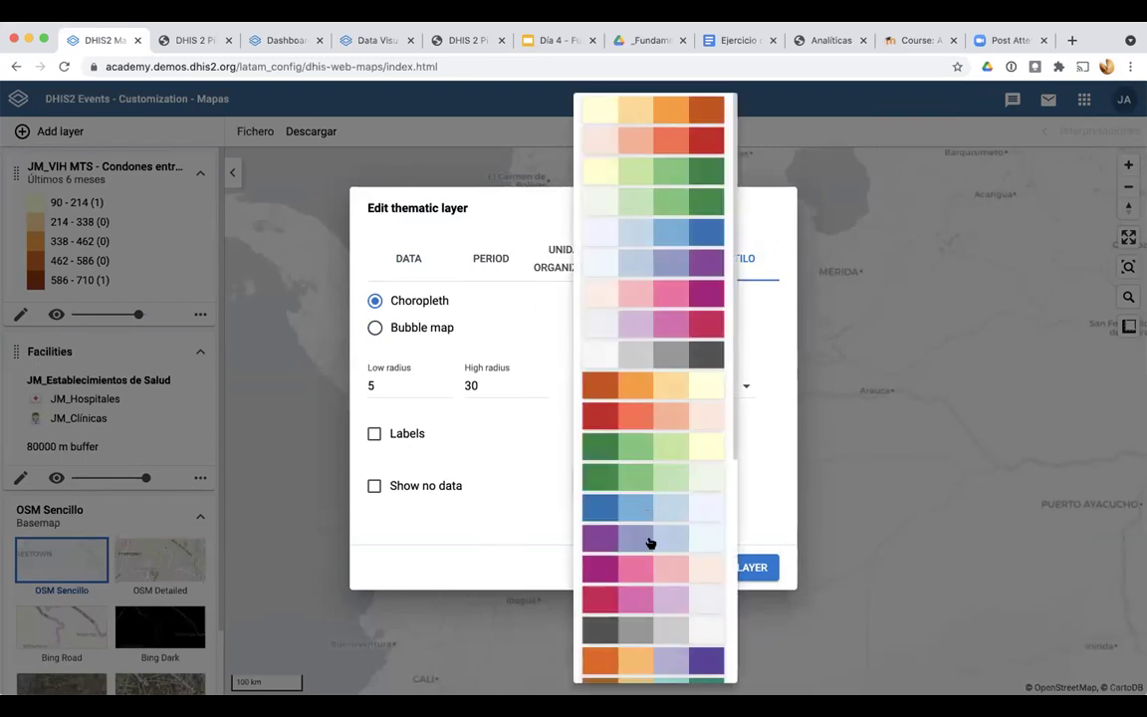
scroll(650, 538, "down", 3)
scroll(651, 538, "up", 3)
left_click(656, 199)
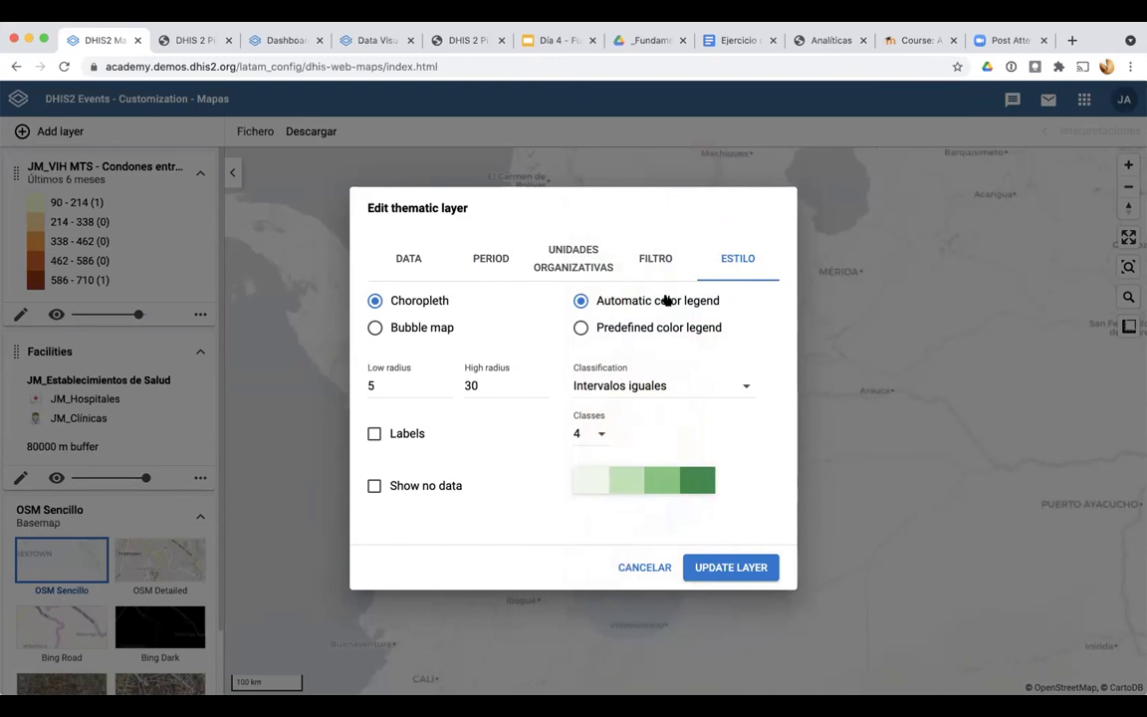
Add a filter with dimension Sexo and item Femenino to the thematic layer and update the layer
left_click(653, 260)
left_click(423, 317)
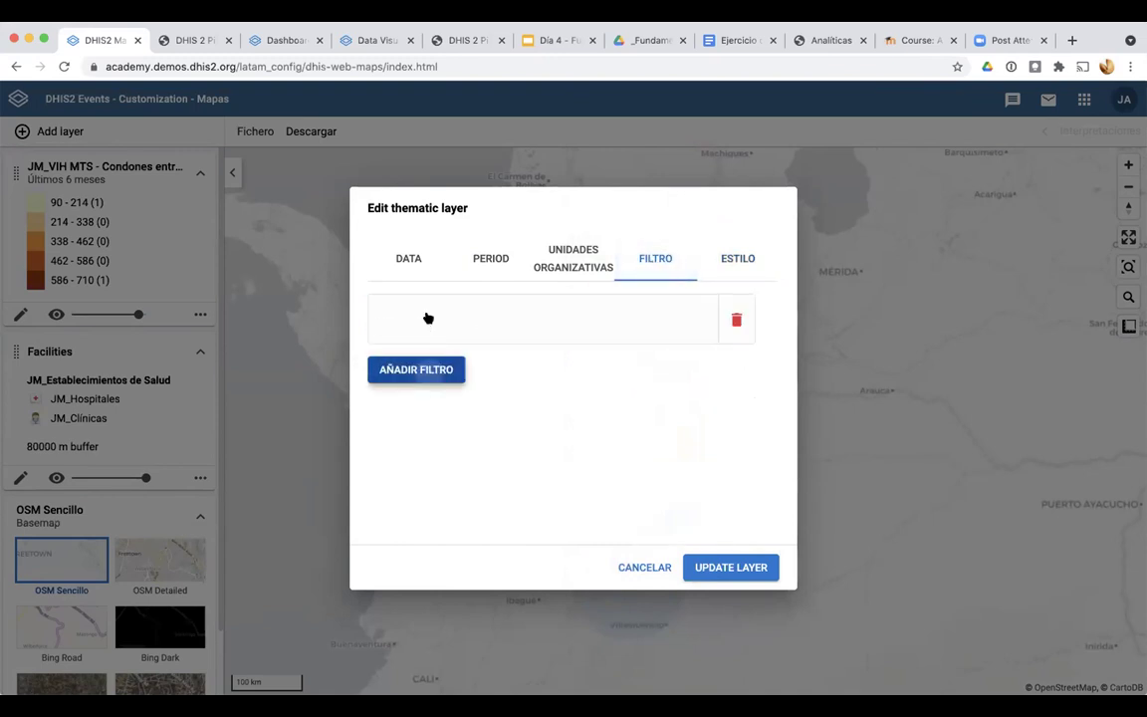
left_click(476, 327)
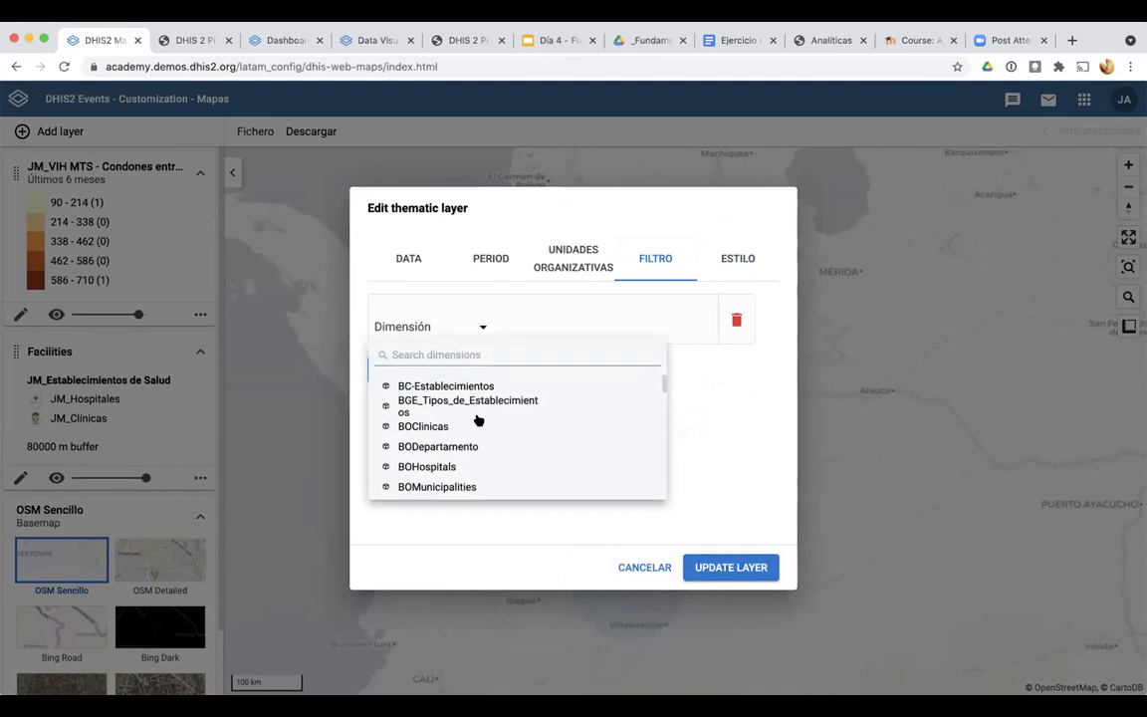
scroll(478, 421, "down", 5)
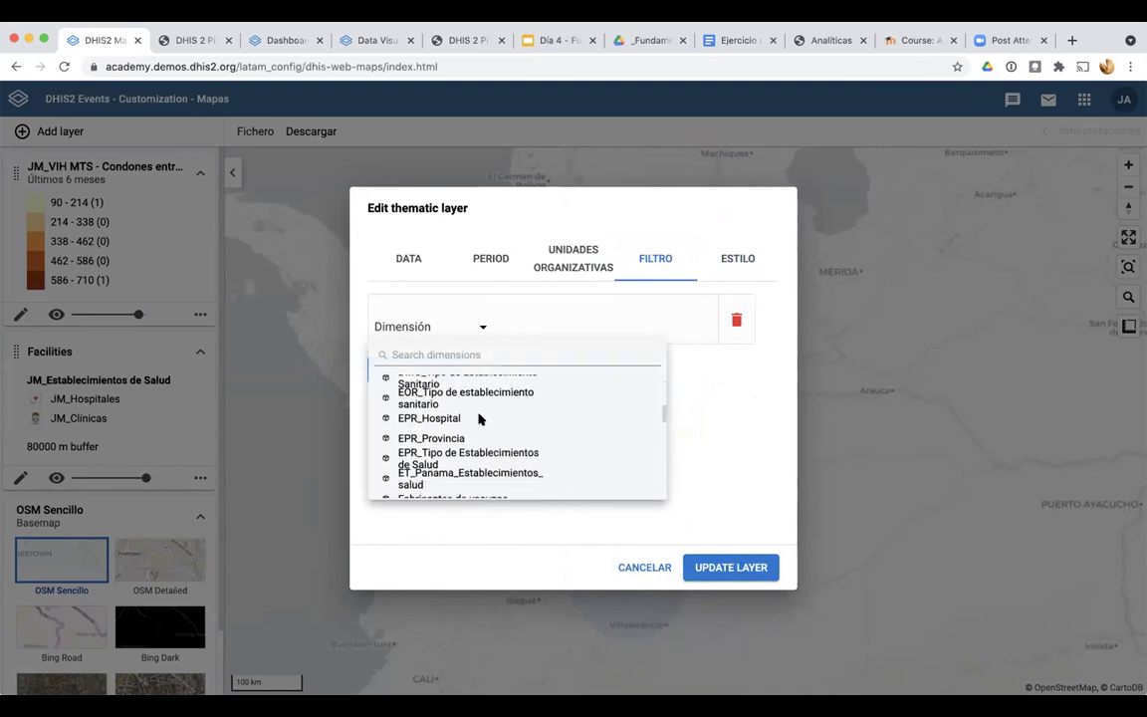
scroll(443, 489, "down", 5)
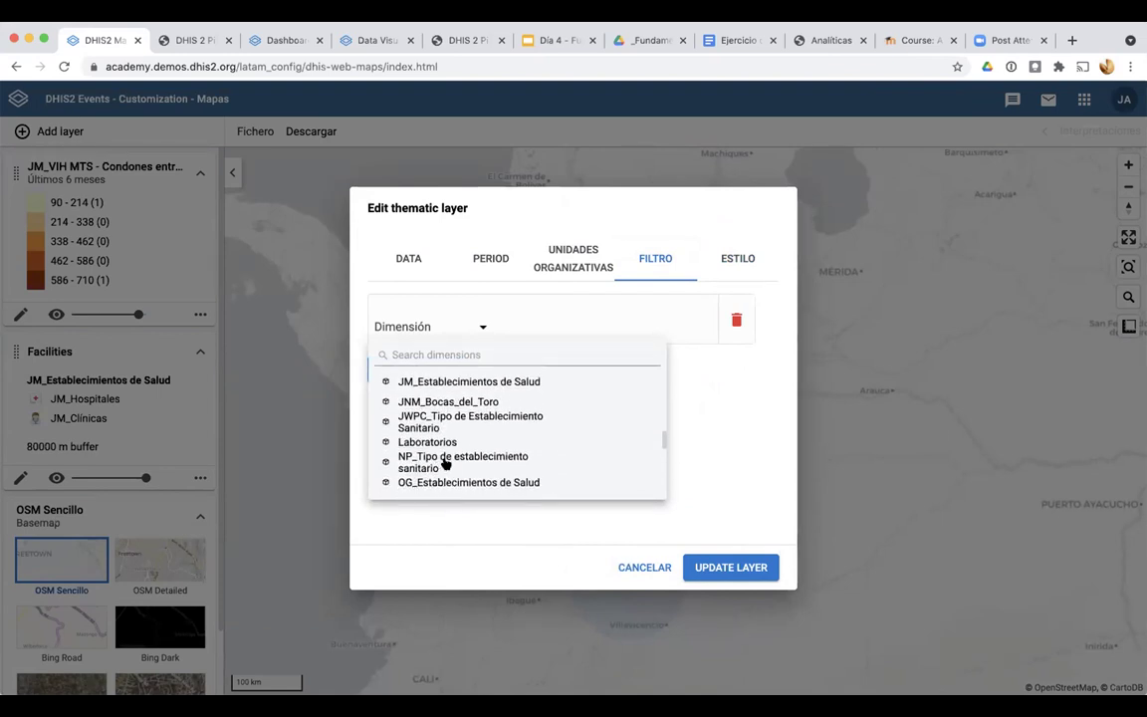
scroll(445, 460, "down", 5)
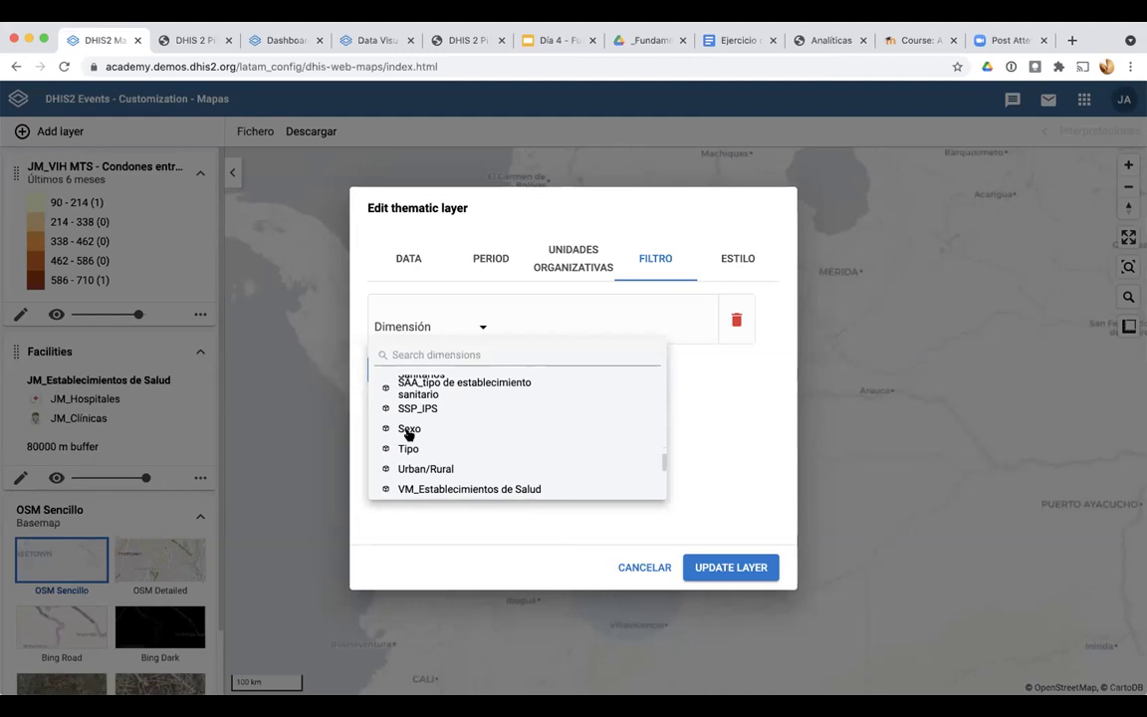
left_click(408, 431)
left_click(519, 328)
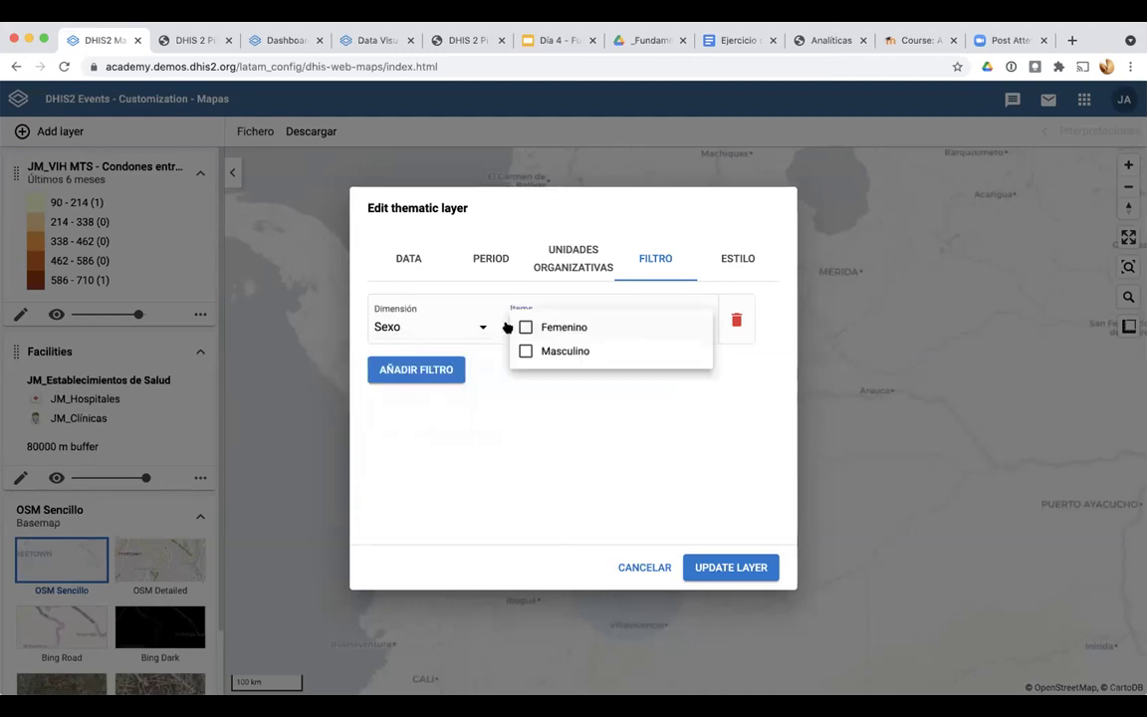
left_click(525, 327)
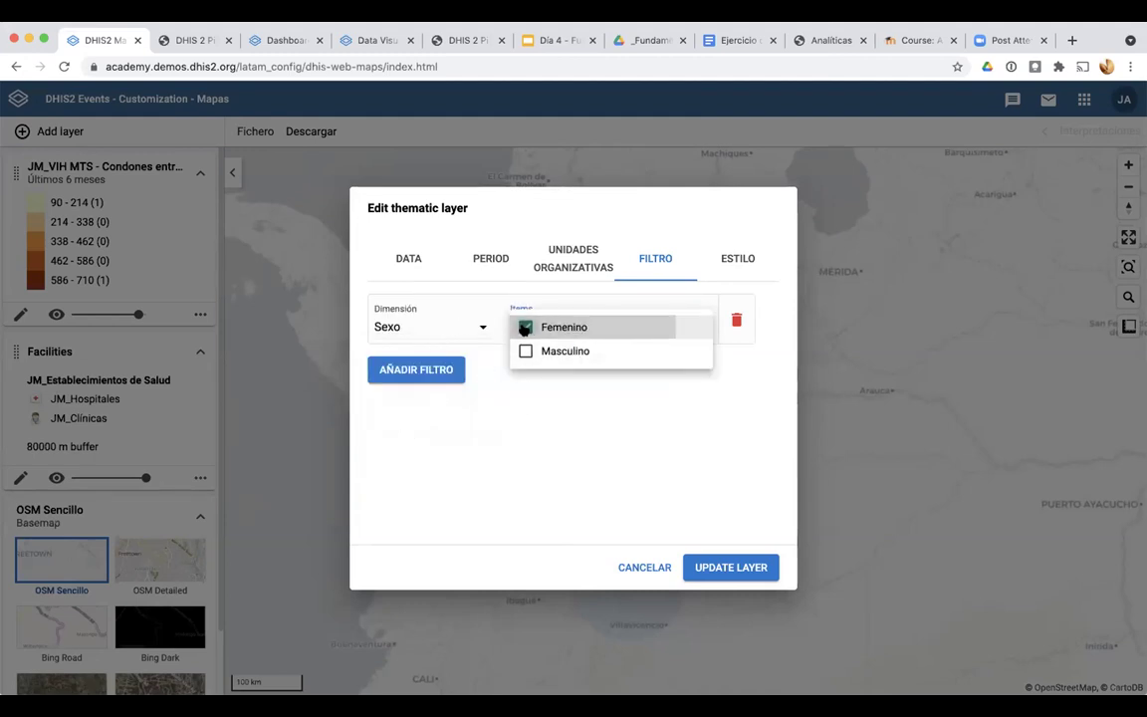
left_click(615, 460)
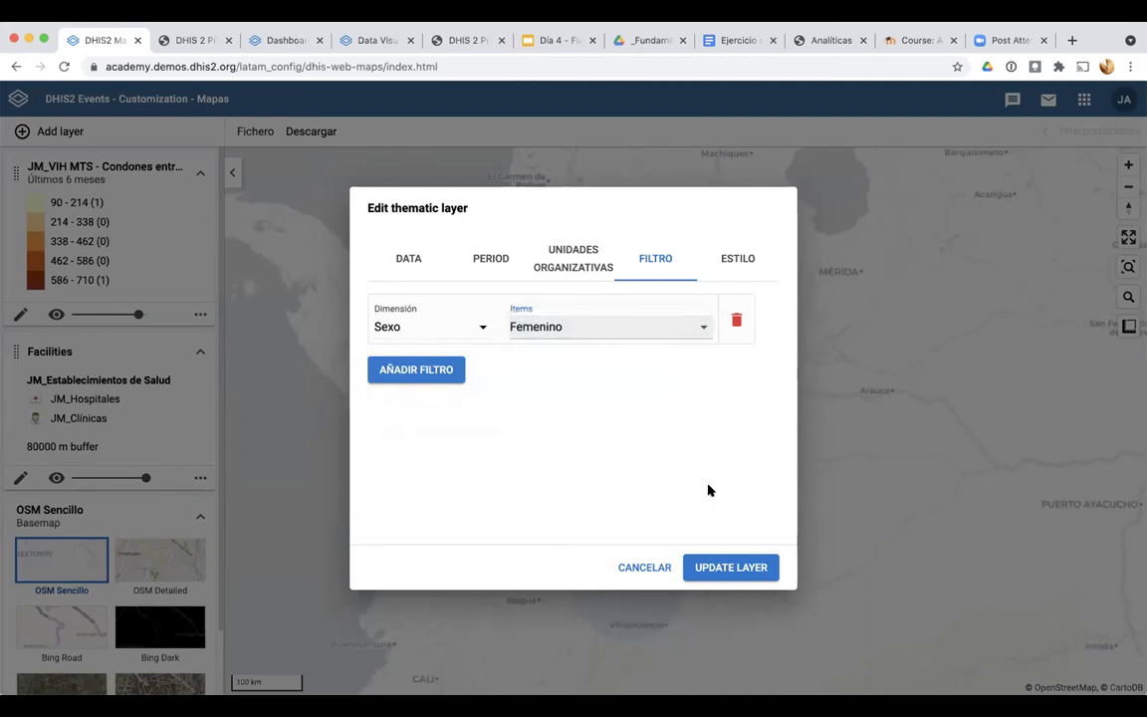
left_click(724, 566)
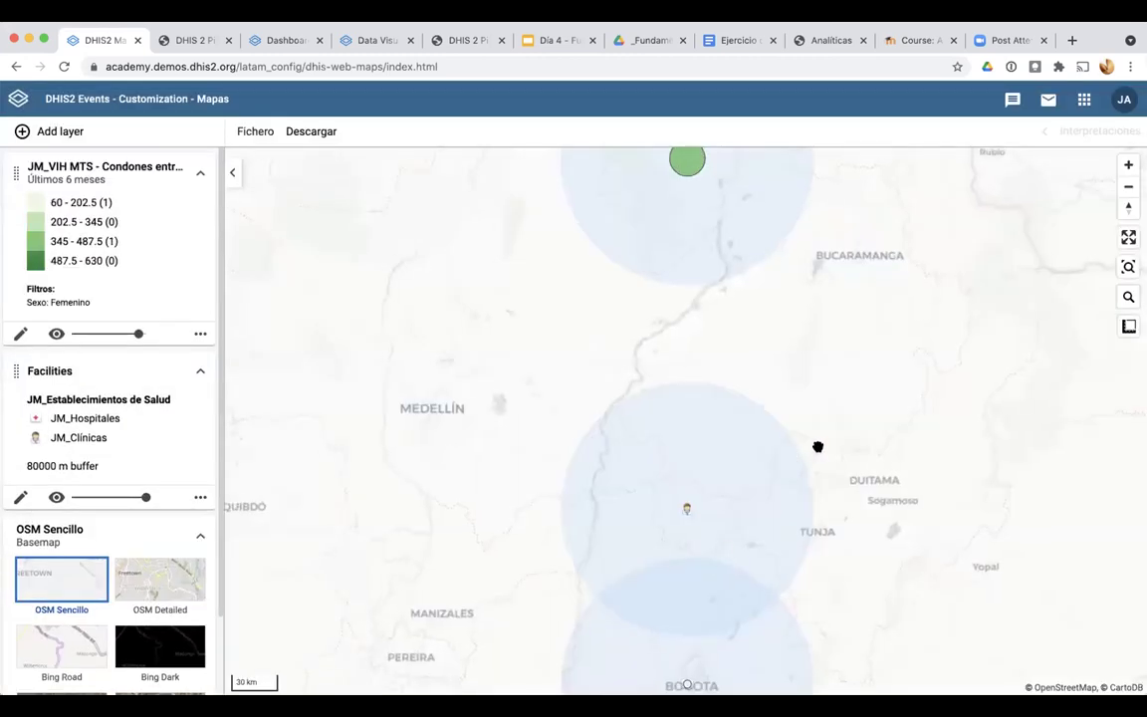
Examine the filtered values of JM_Hospital San José 1 and JM_Clínica de la luz 1 on the map
scroll(818, 448, "down", 2)
mouse_move(740, 591)
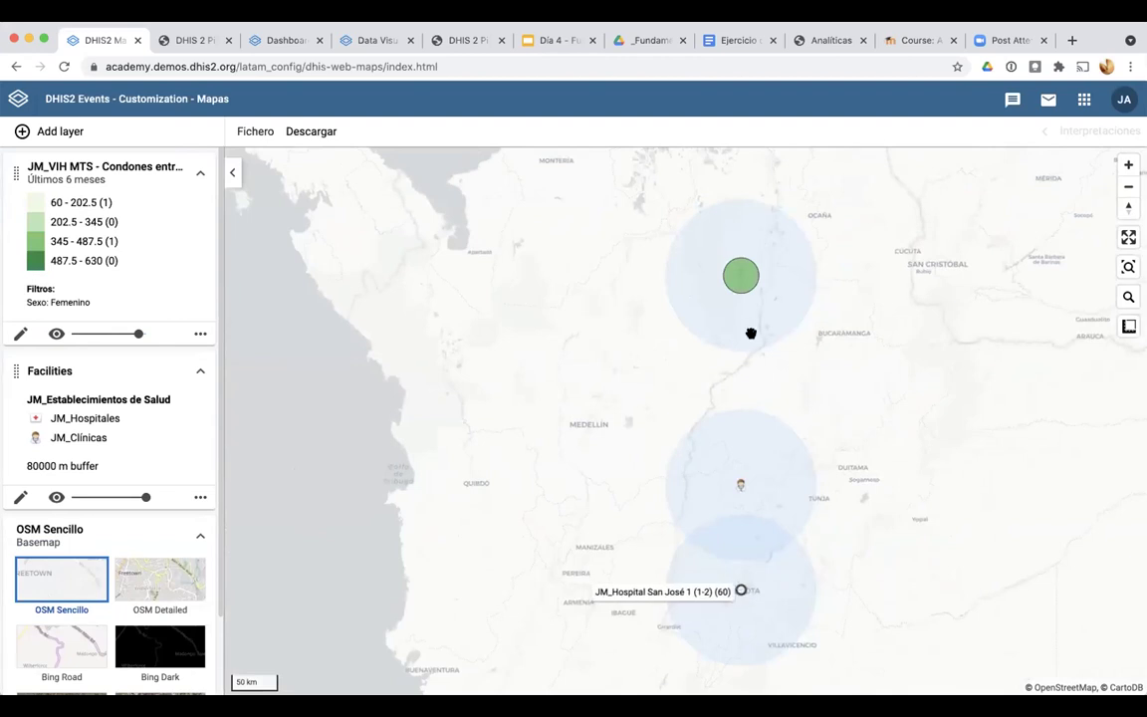
mouse_move(745, 289)
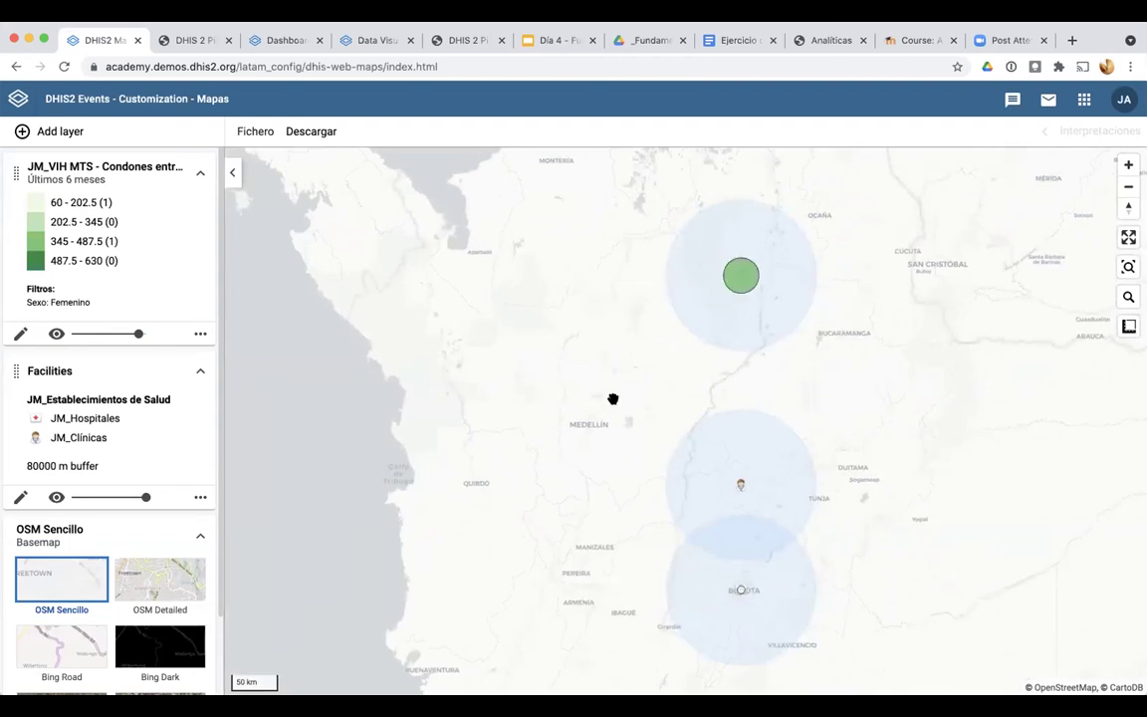
scroll(612, 399, "down", 1)
scroll(613, 399, "down", 1)
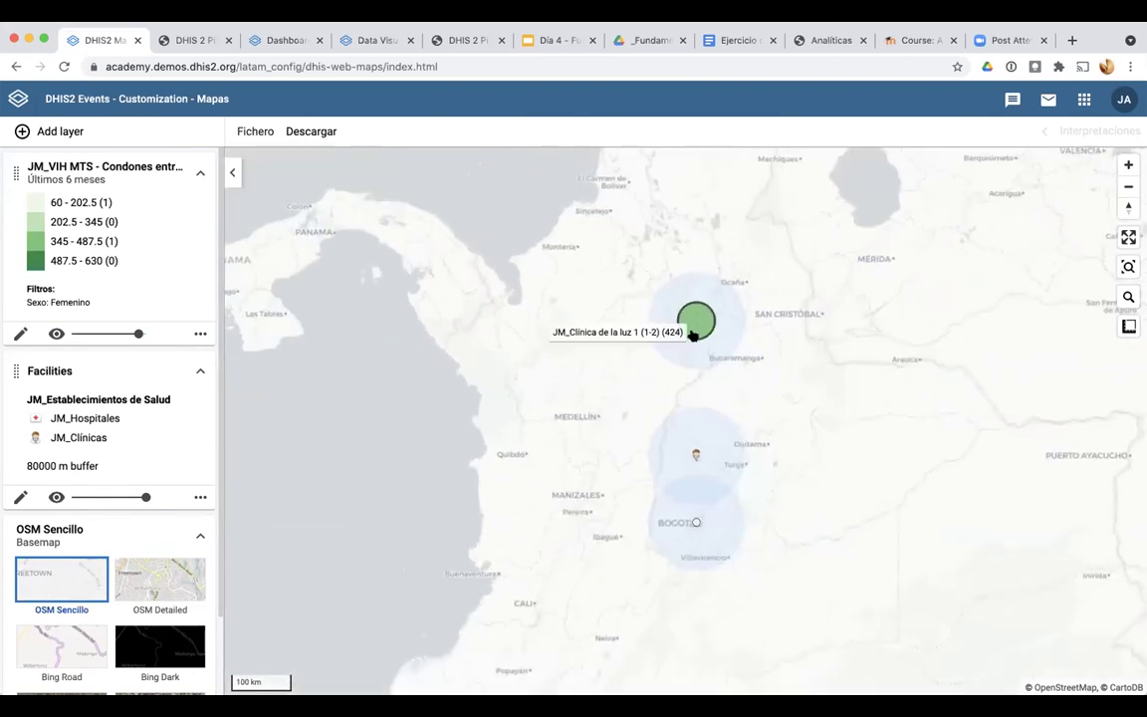
mouse_move(696, 526)
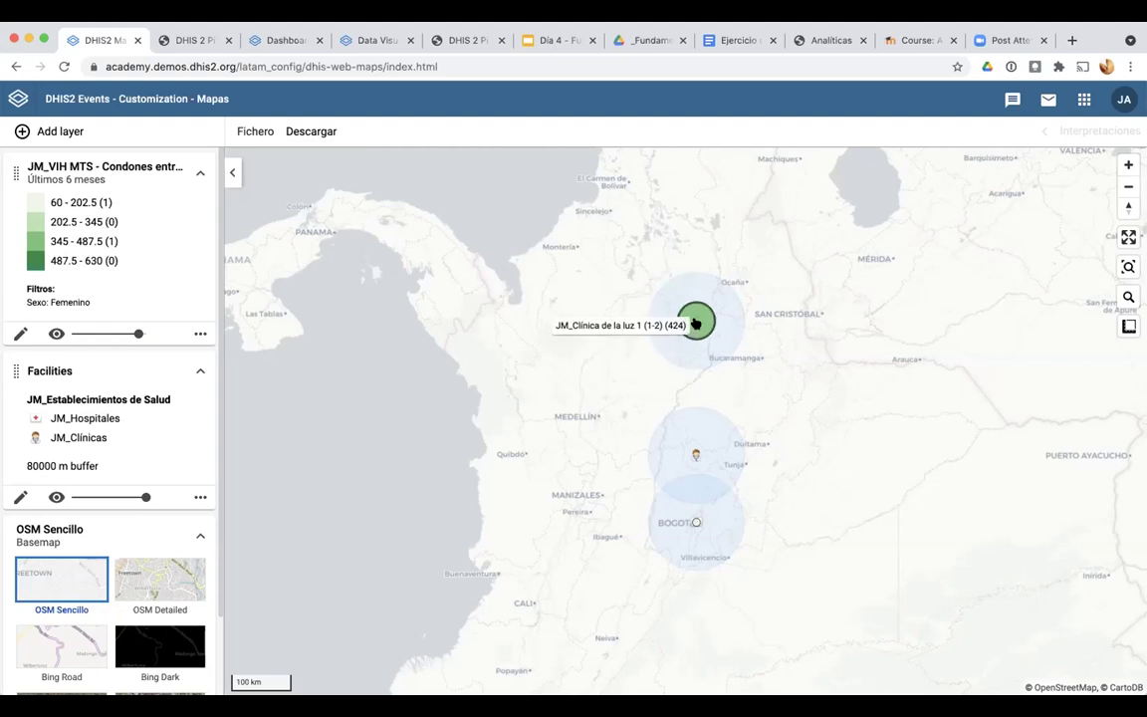
mouse_move(700, 527)
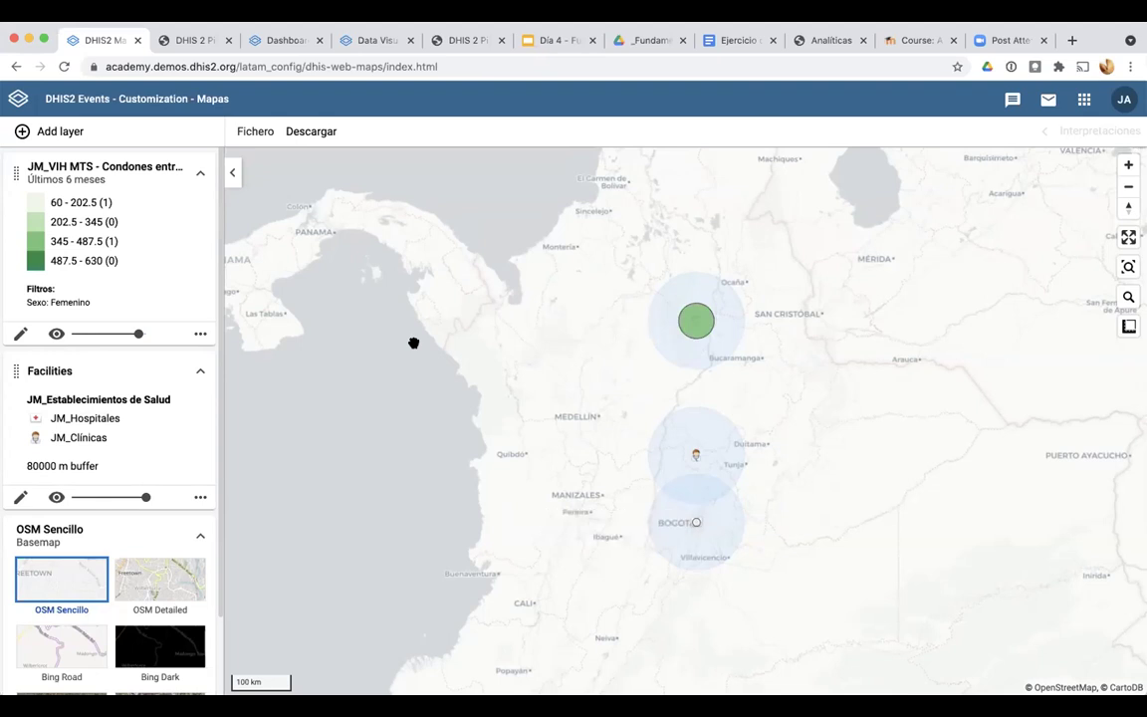
Start saving the map under the name "JM - Condones entregados en puntos de atención - últimos 6 meses"
left_click(259, 132)
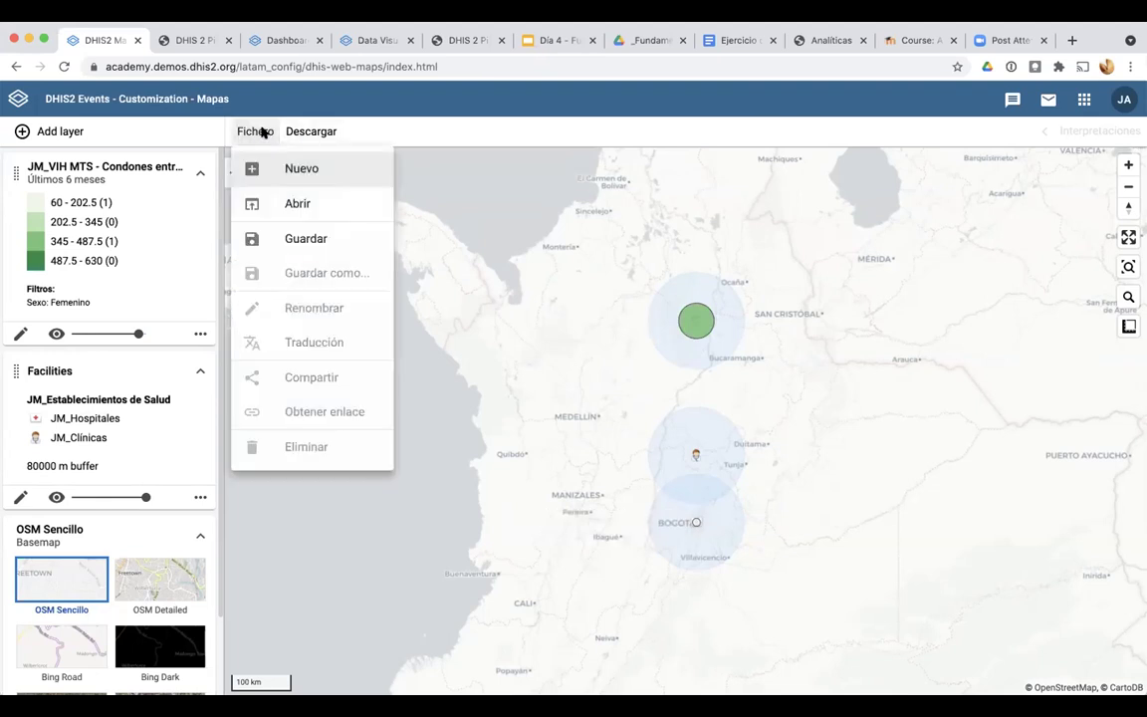
left_click(306, 239)
left_click(495, 362)
type("JM - Condones entregad")
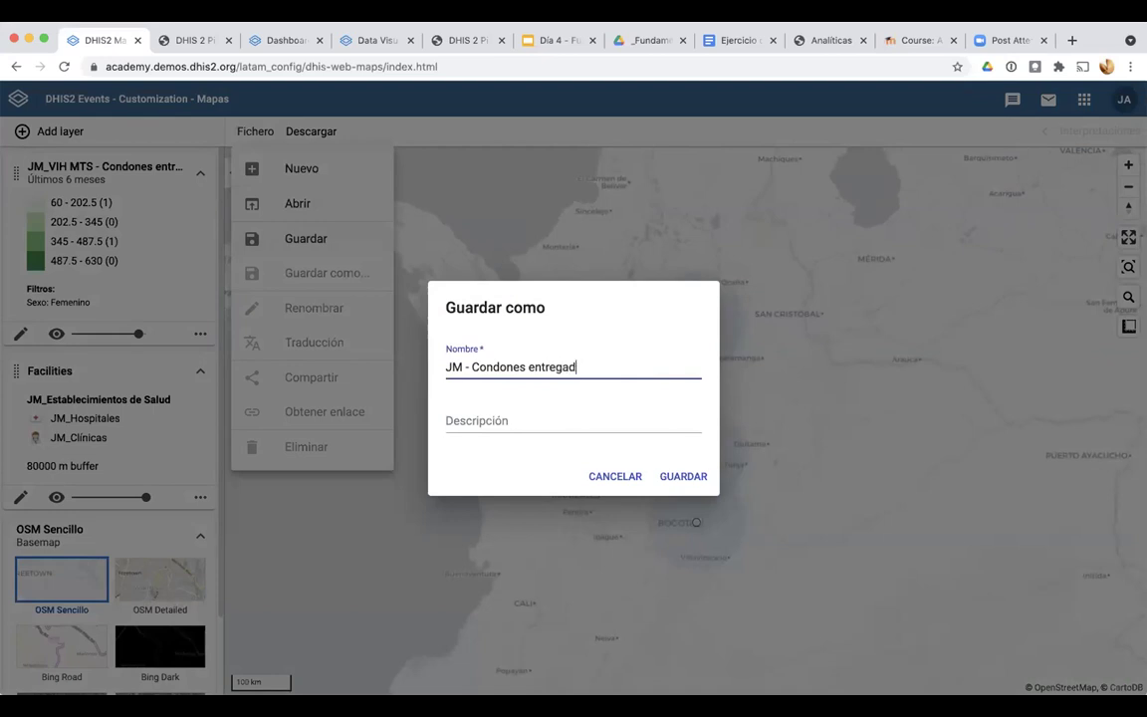
type("tos de atanci")
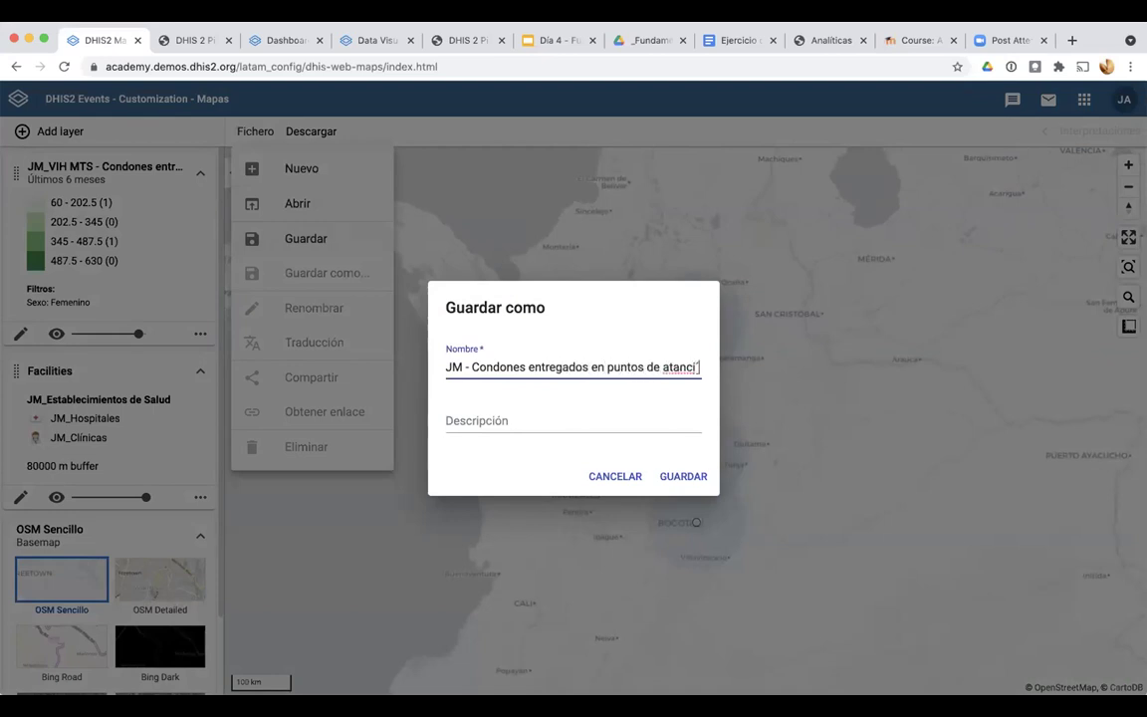
type("ón")
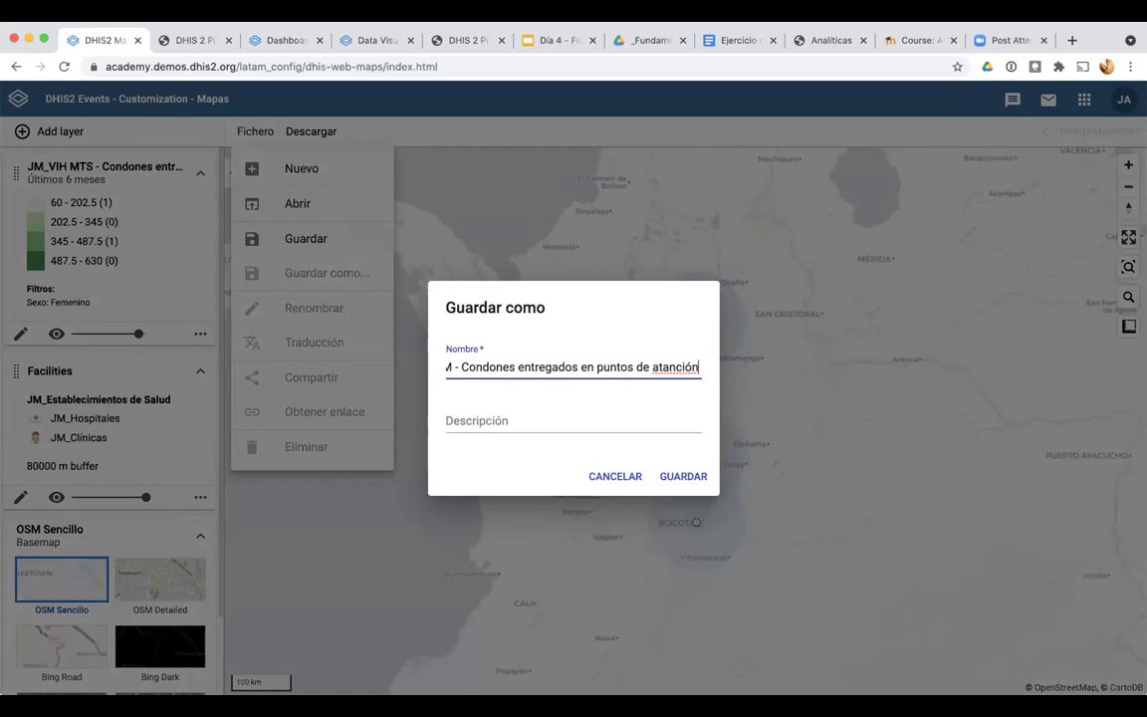
key("BackSpace")
type("e")
key("End")
type("- ultim")
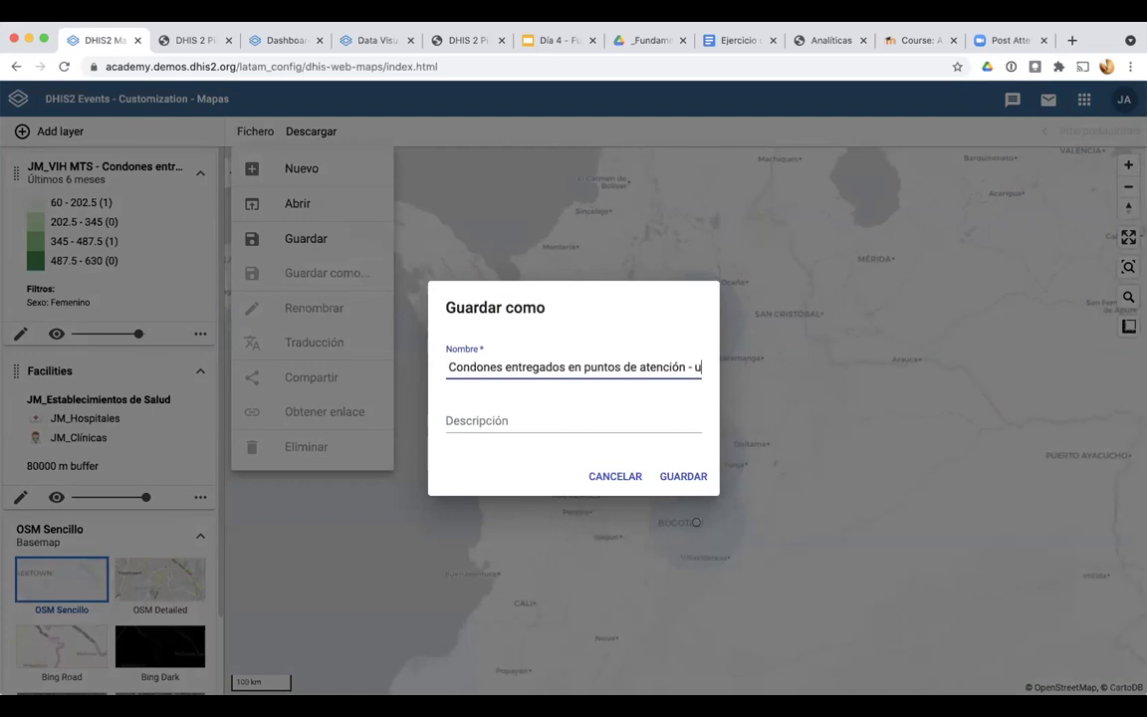
key("BackSpace")
key("BackSpace")
key("BackSpace")
key("BackSpace")
key("BackSpace")
type("últimos ")
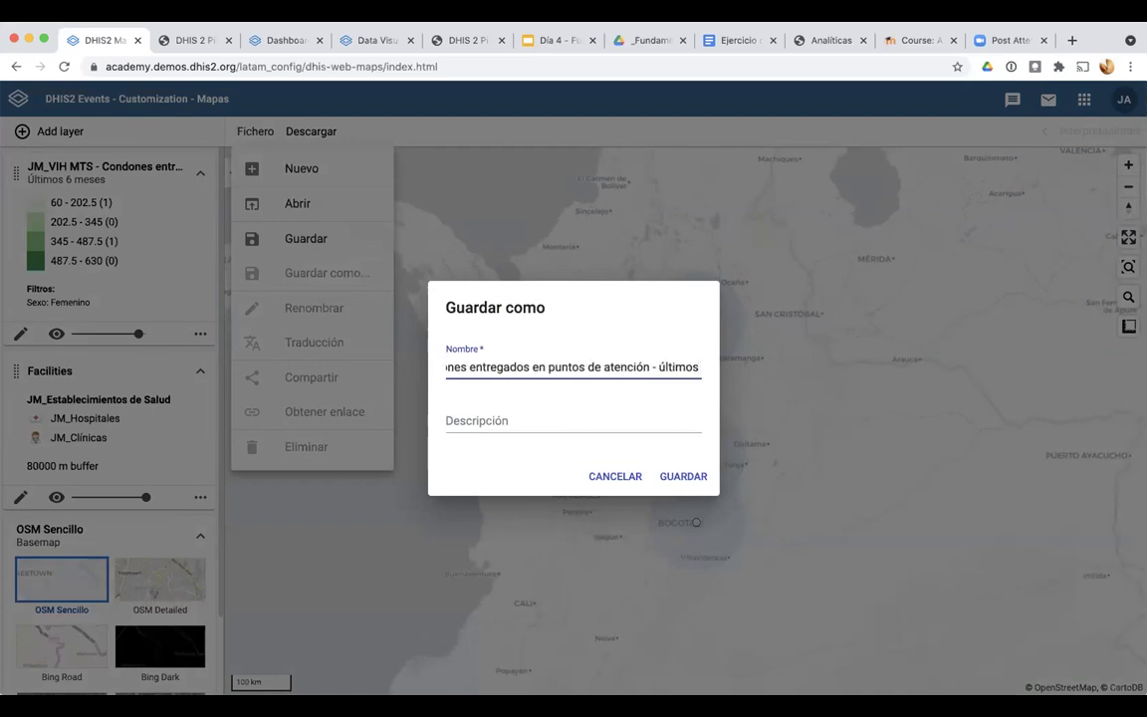
type("6 meses")
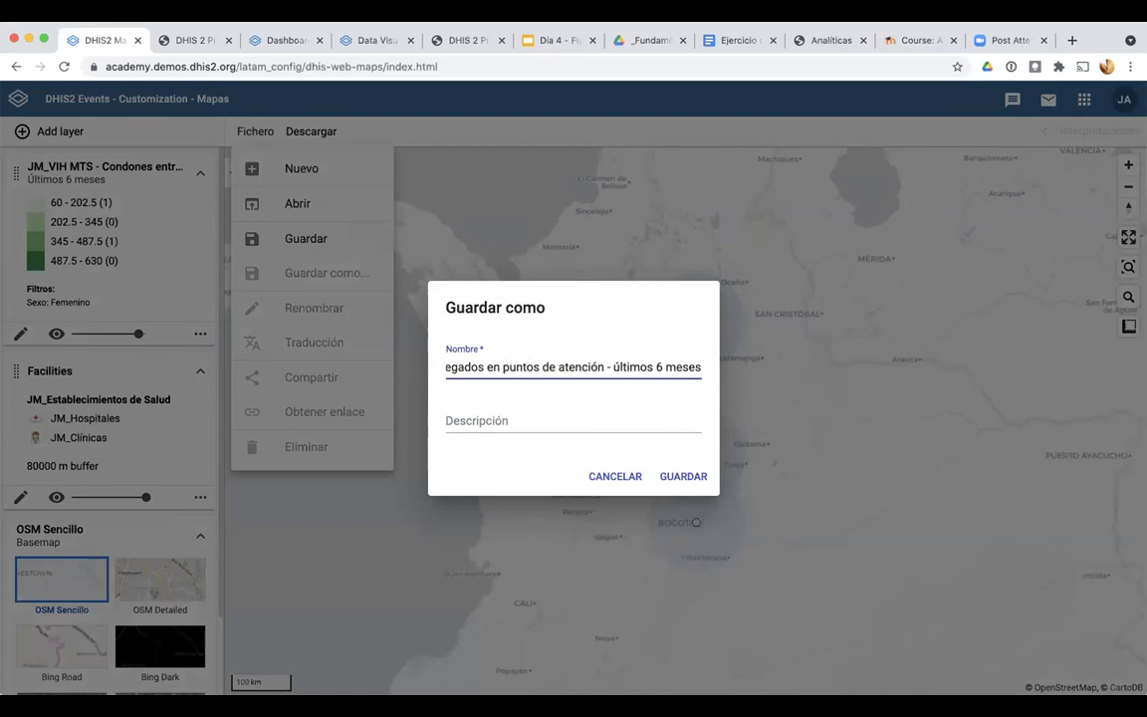
Shorten the map name to "JM - Condones entregado - últimos 6 meses" and save the map
key("shift+Right")
key("shift+Right")
key("shift+Right")
key("shift+Right")
key("shift+Right")
key("shift+Right")
key("shift+Right")
key("shift+Right")
key("shift+Right")
key("shift+Right")
key("shift+Right")
key("shift+Right")
key("shift+Right")
key("shift+Right")
key("shift+Right")
key("shift+Right")
key("shift+Right")
key("shift+Right")
key("shift+Right")
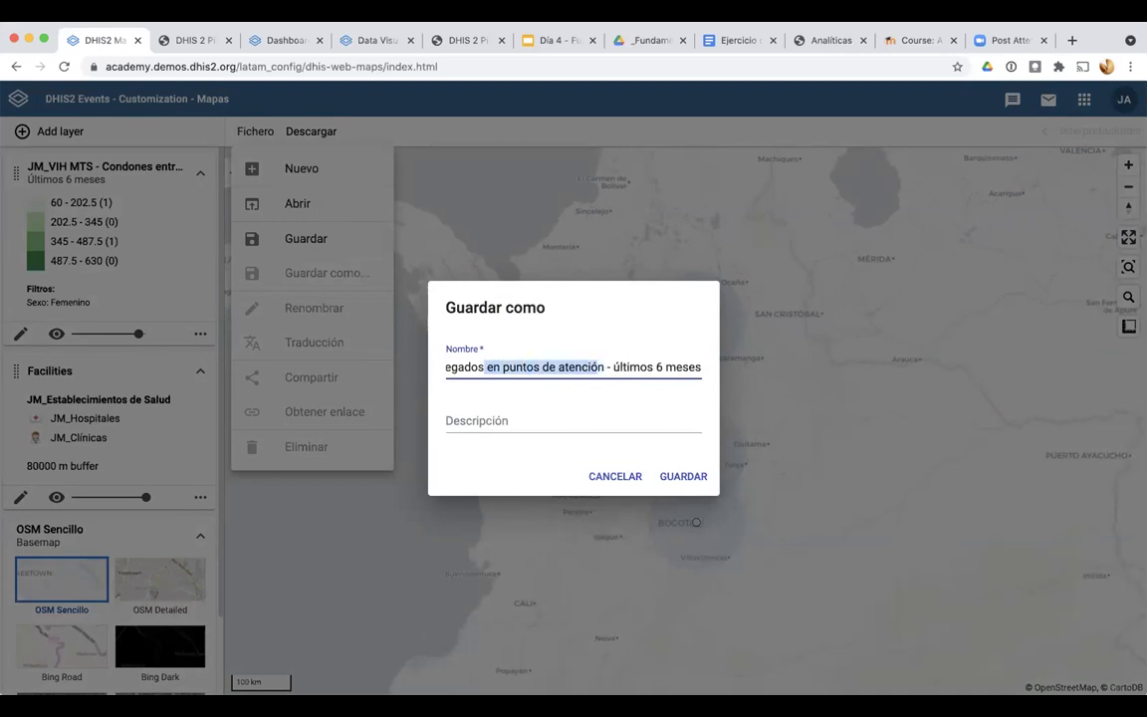
key("BackSpace")
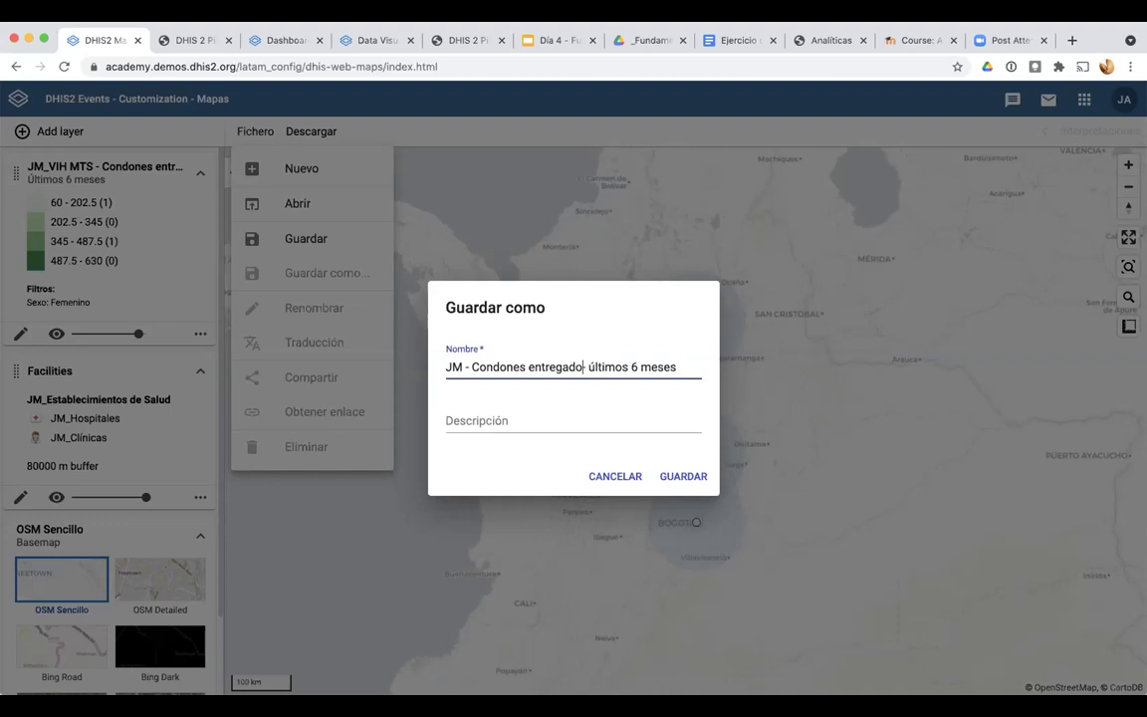
left_click(683, 476)
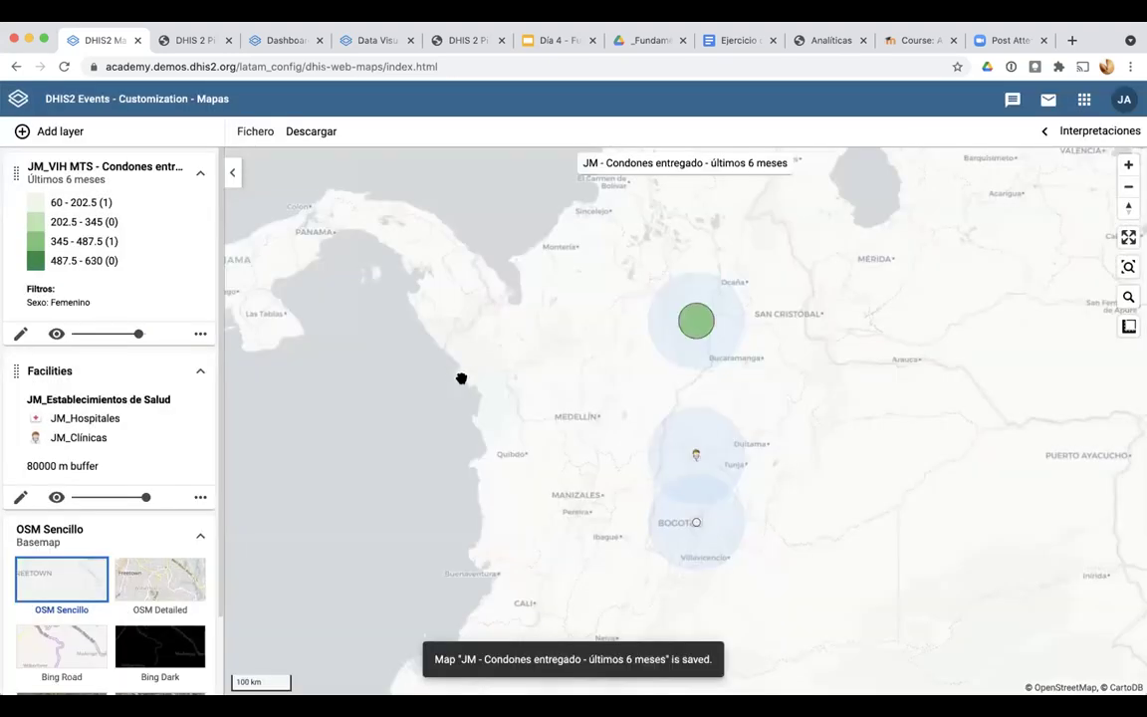
Switch to the Dashboard (Tablero) app and open the JM - Prevención de VIH dashboard for editing
left_click(1085, 99)
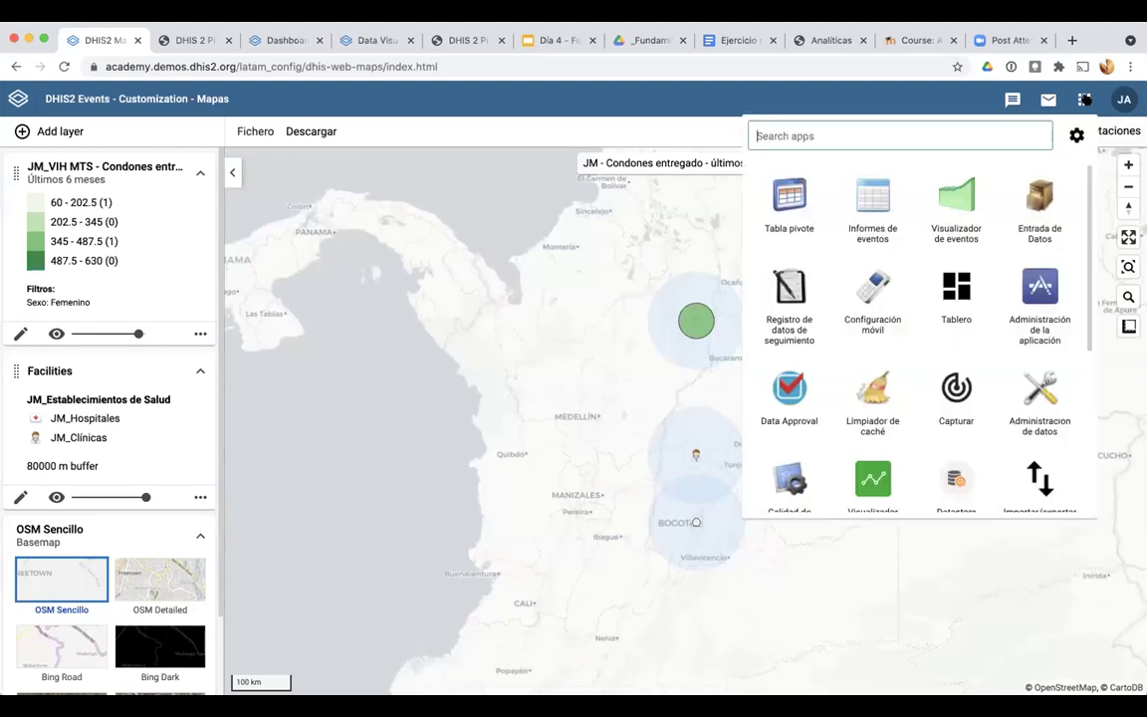
left_click(961, 298)
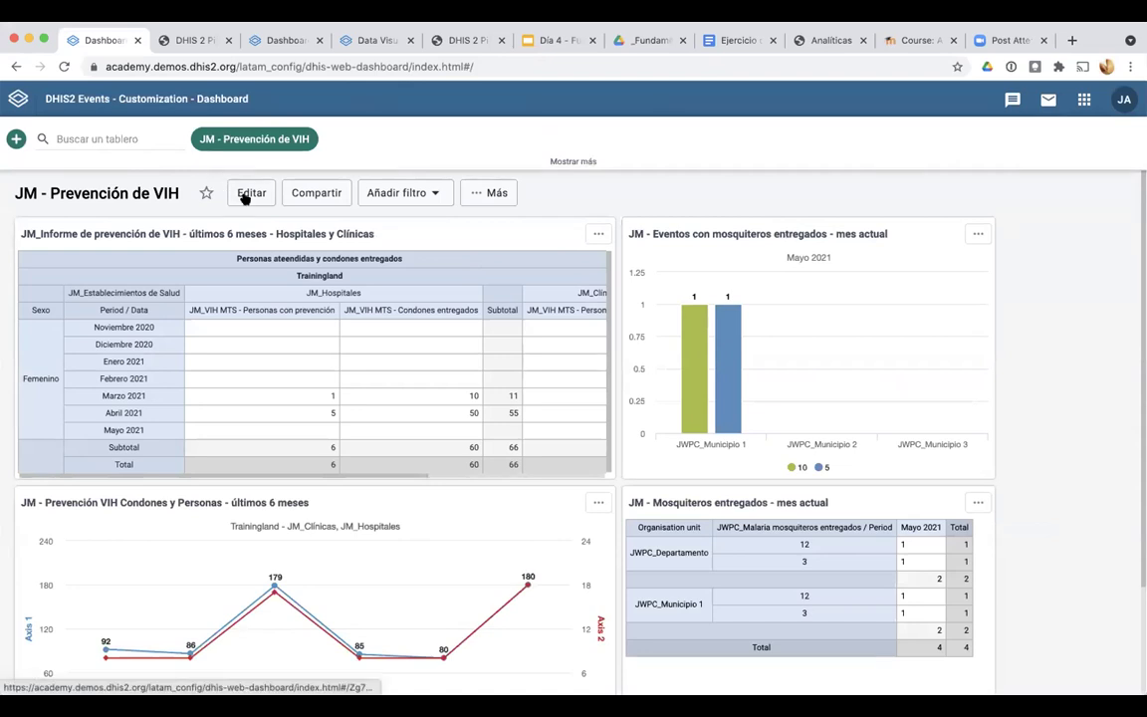
left_click(247, 192)
Insert the map JM - Condones entregado - últimos 6 meses into the dashboard and move it below the line chart
left_click(817, 218)
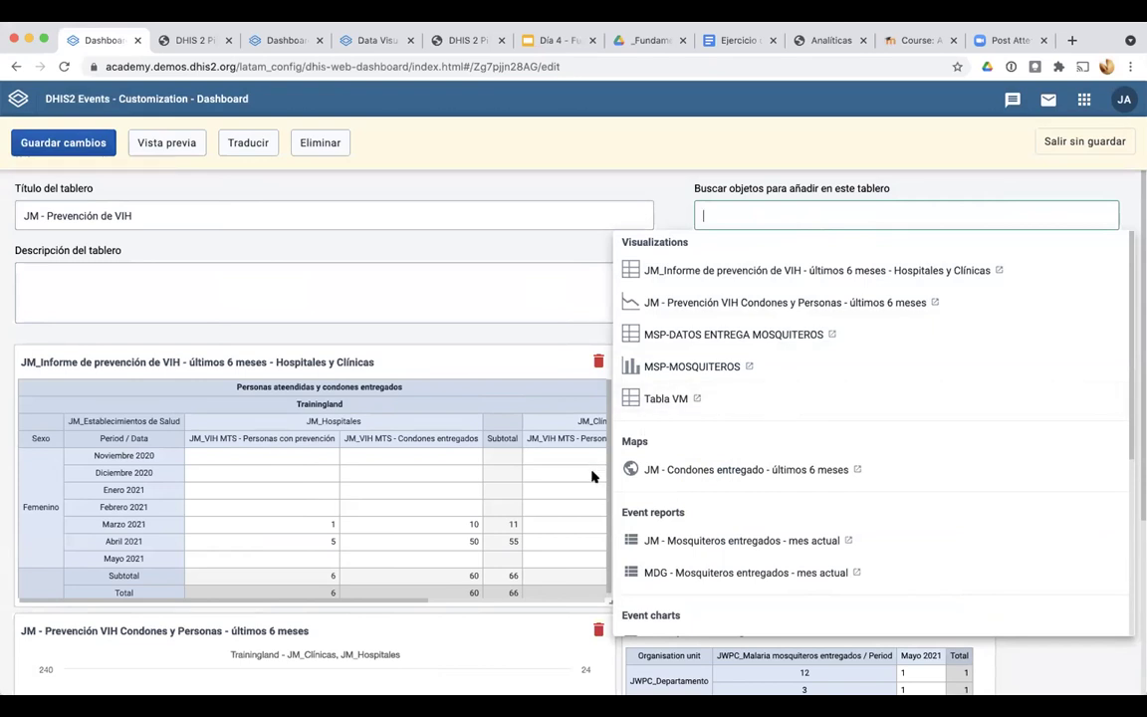
left_click(666, 475)
left_click(468, 503)
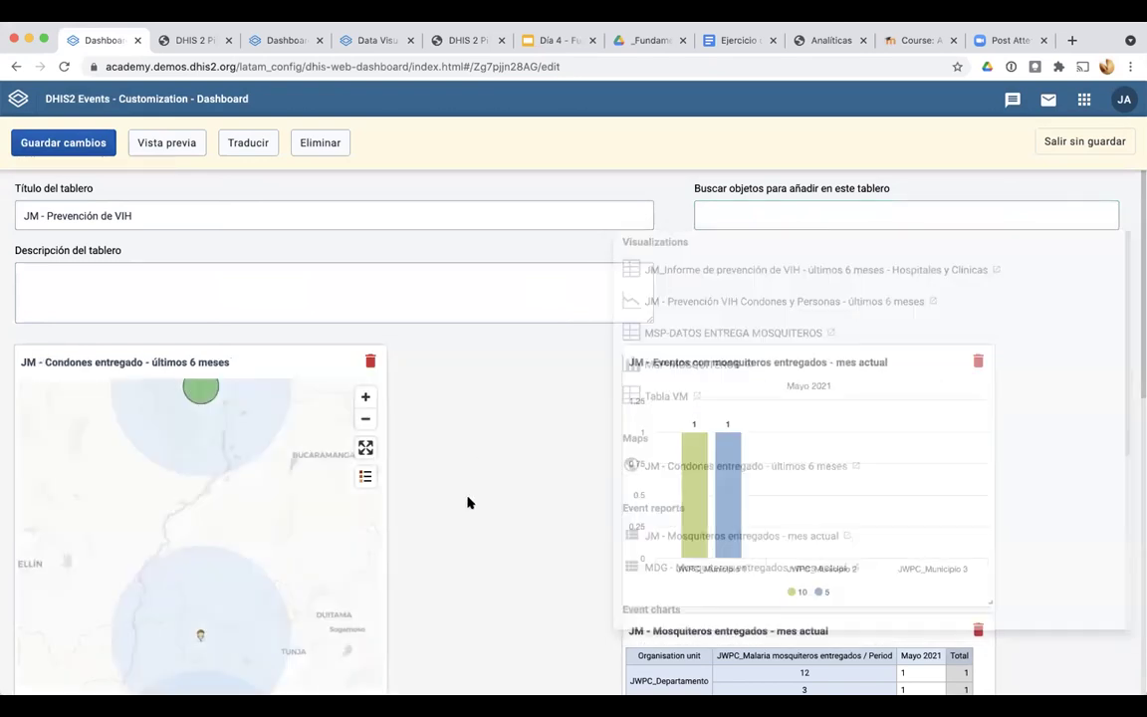
scroll(468, 503, "down", 5)
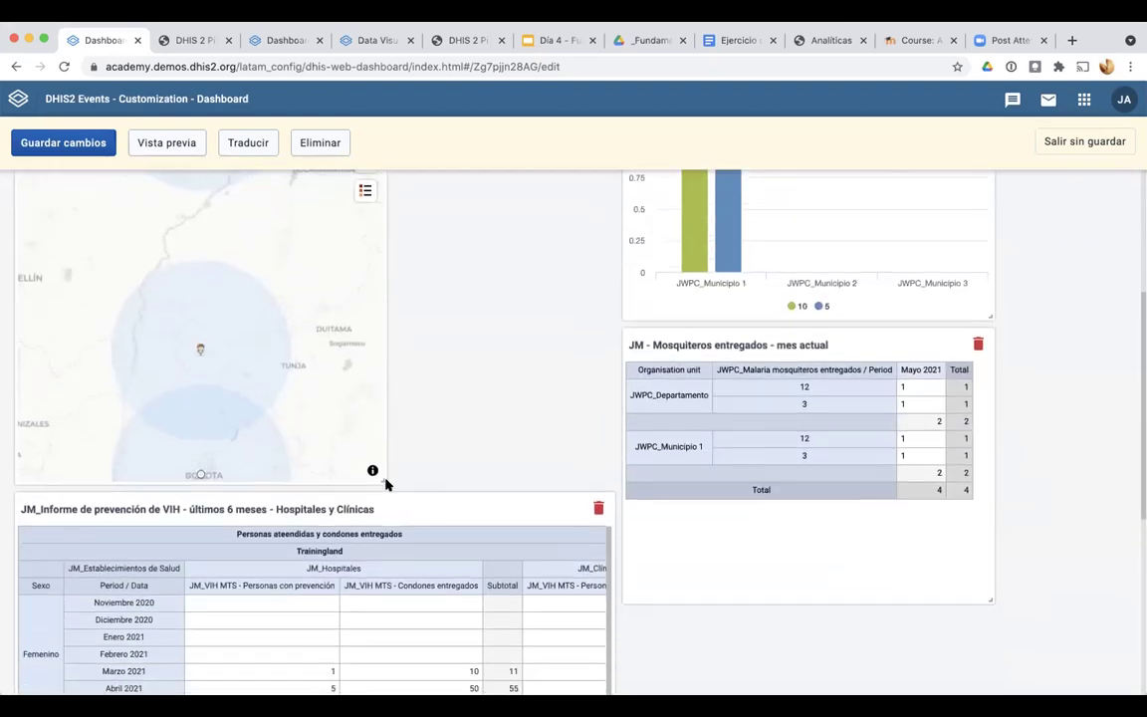
left_click_drag(379, 386, 577, 637)
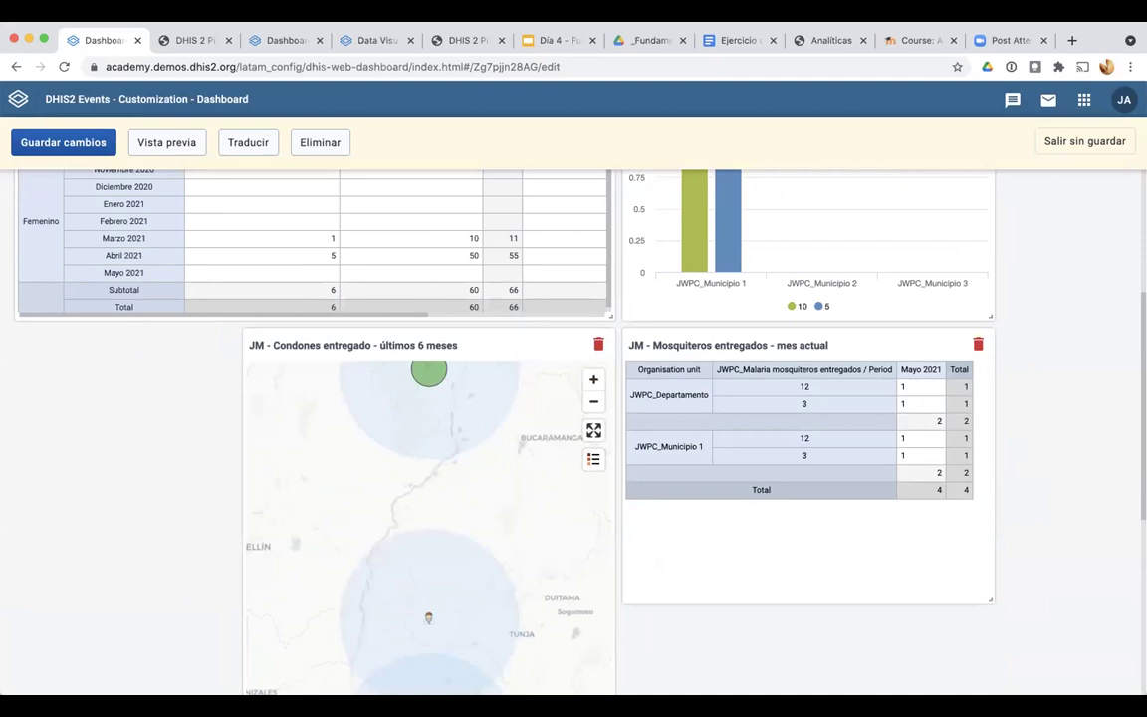
scroll(713, 648, "down", 6)
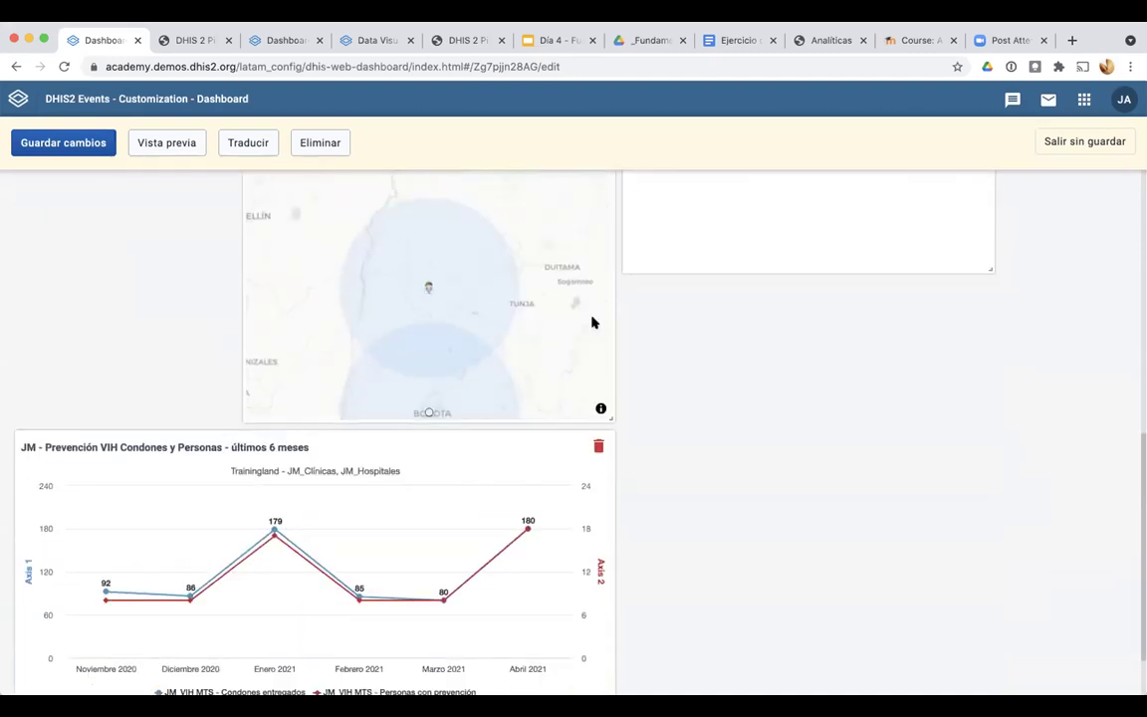
left_click_drag(545, 282, 357, 567)
scroll(426, 568, "down", 2)
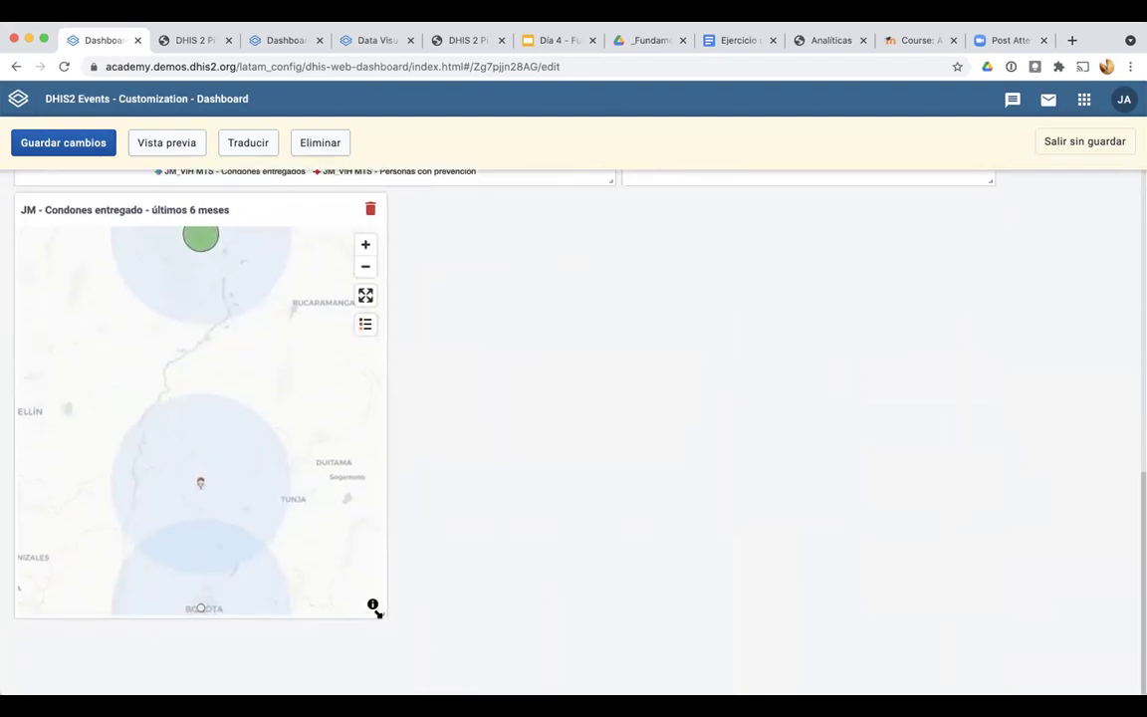
Widen the map item to match the line chart above it and check the map in full screen
left_click_drag(384, 615, 612, 658)
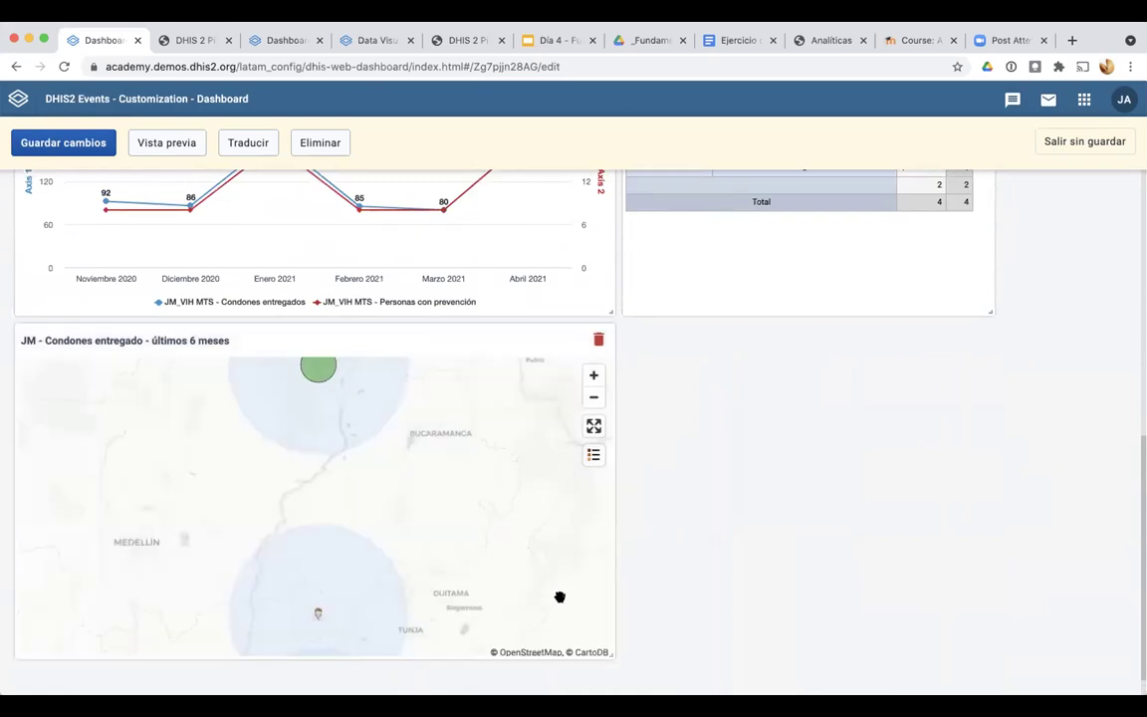
scroll(621, 536, "down", 1)
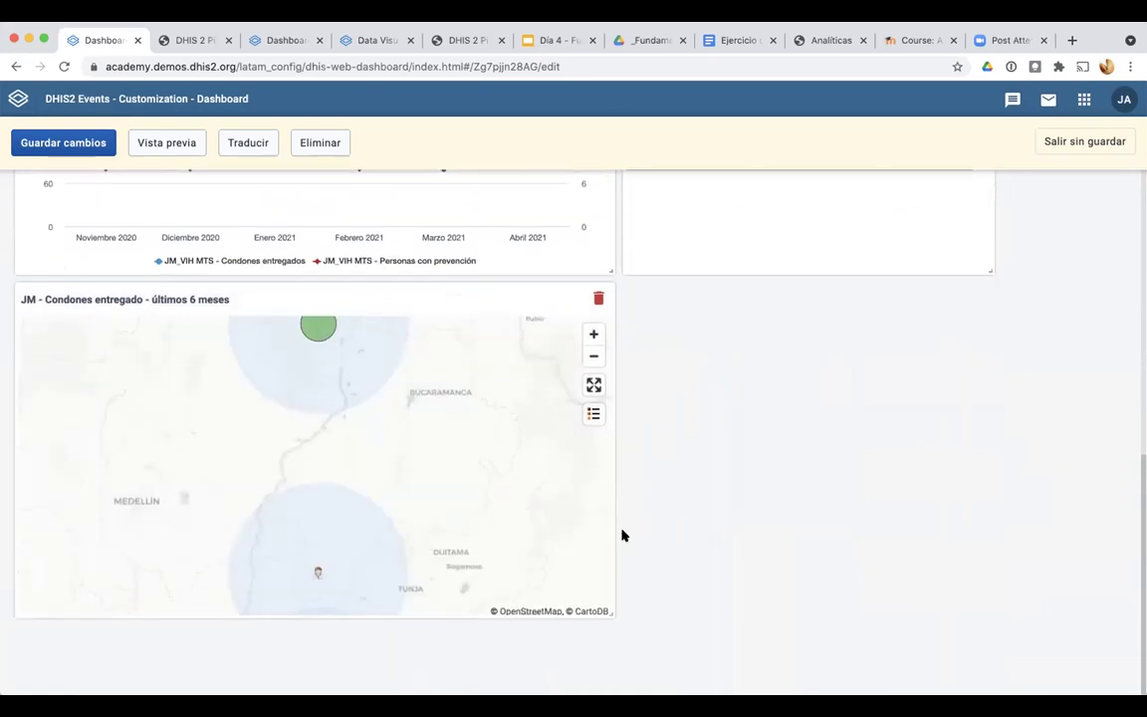
left_click(594, 388)
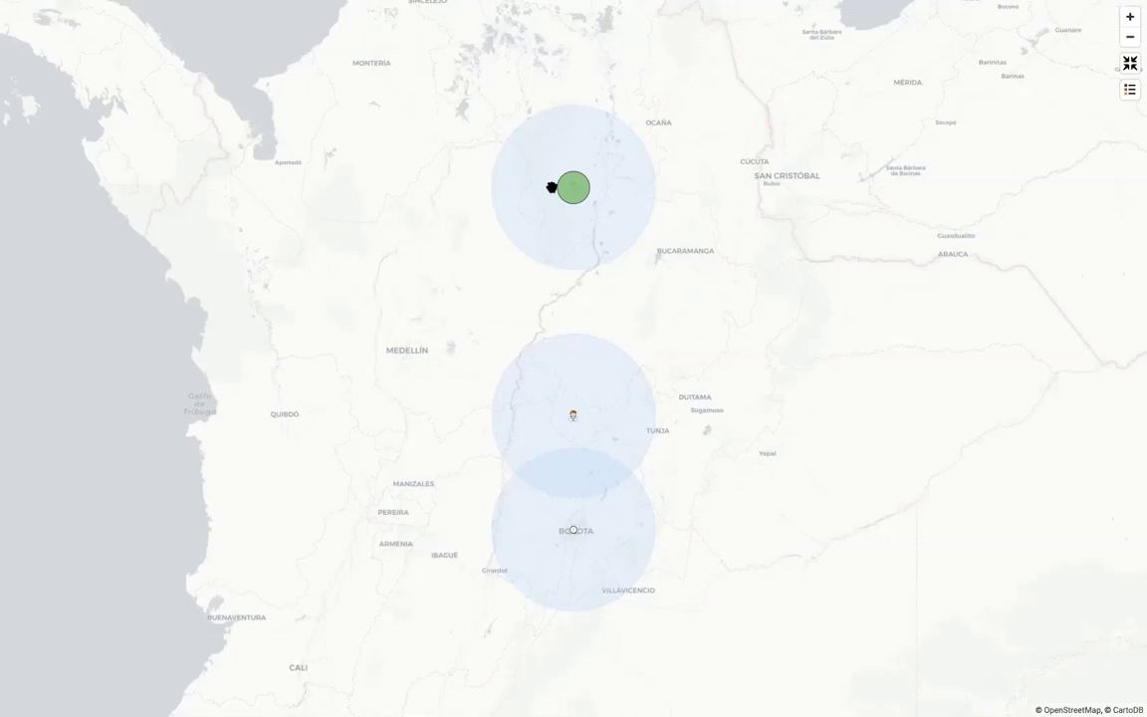
key("Escape")
Try to resize the map item again and return to the dashboard editor from the CARTO attribution page
scroll(620, 512, "down", 3)
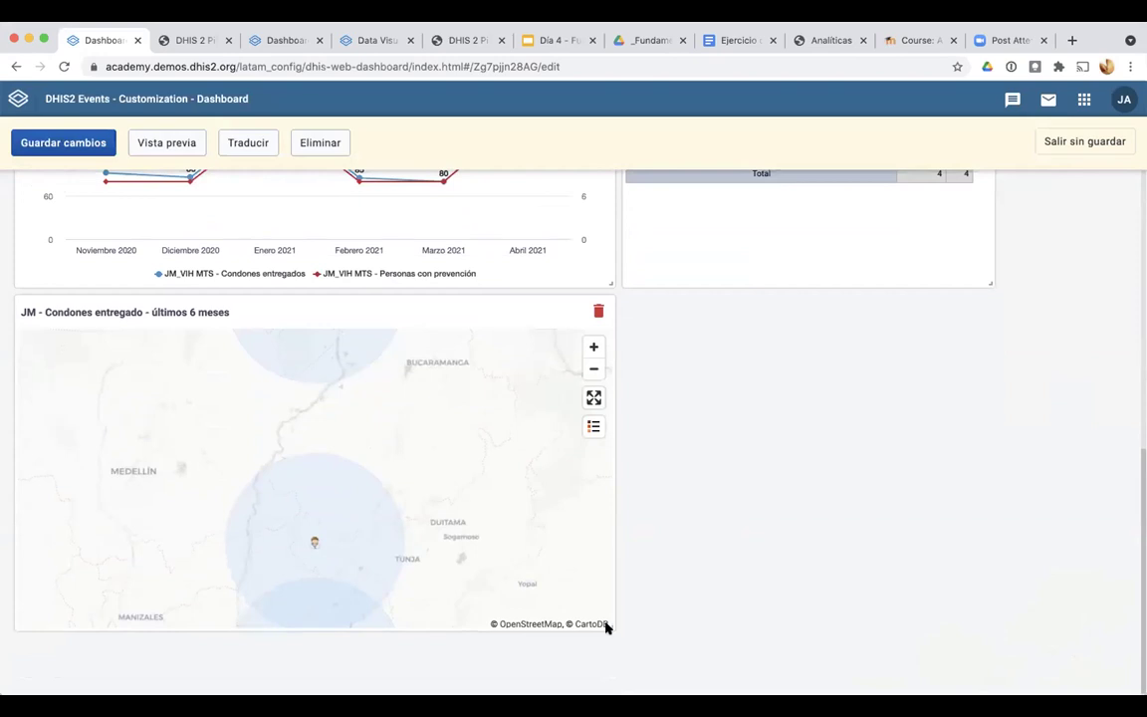
mouse_move(608, 625)
left_mouse_down()
mouse_move(606, 653)
mouse_move(604, 623)
left_mouse_up()
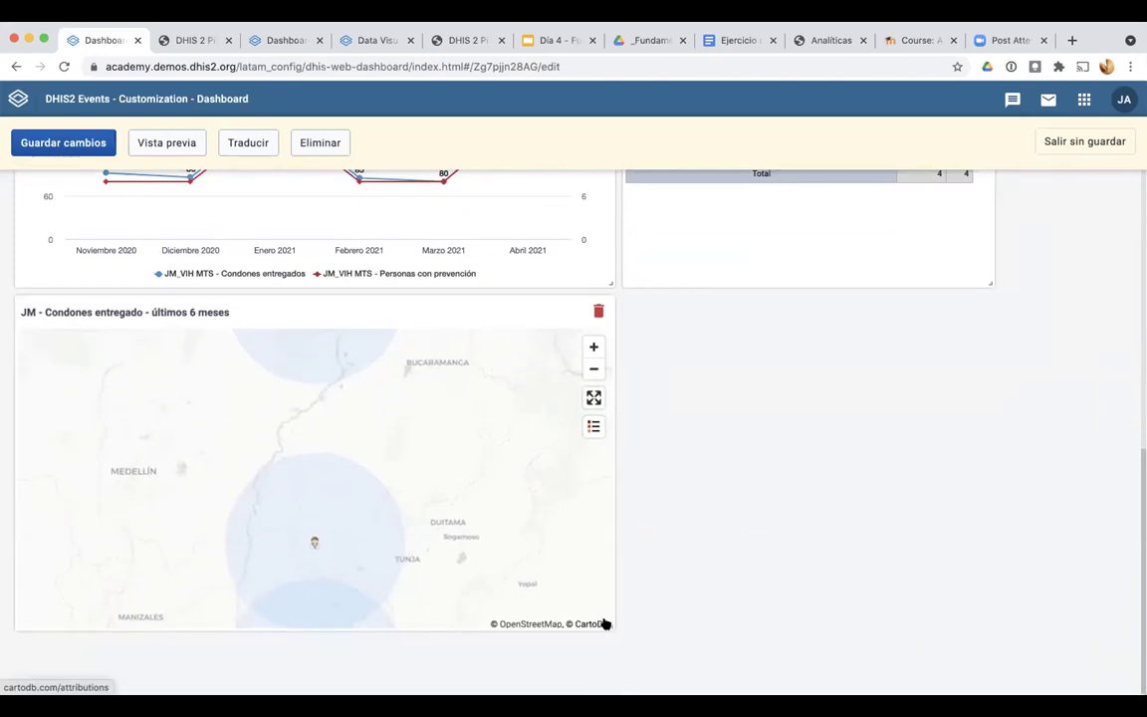
left_click(604, 623)
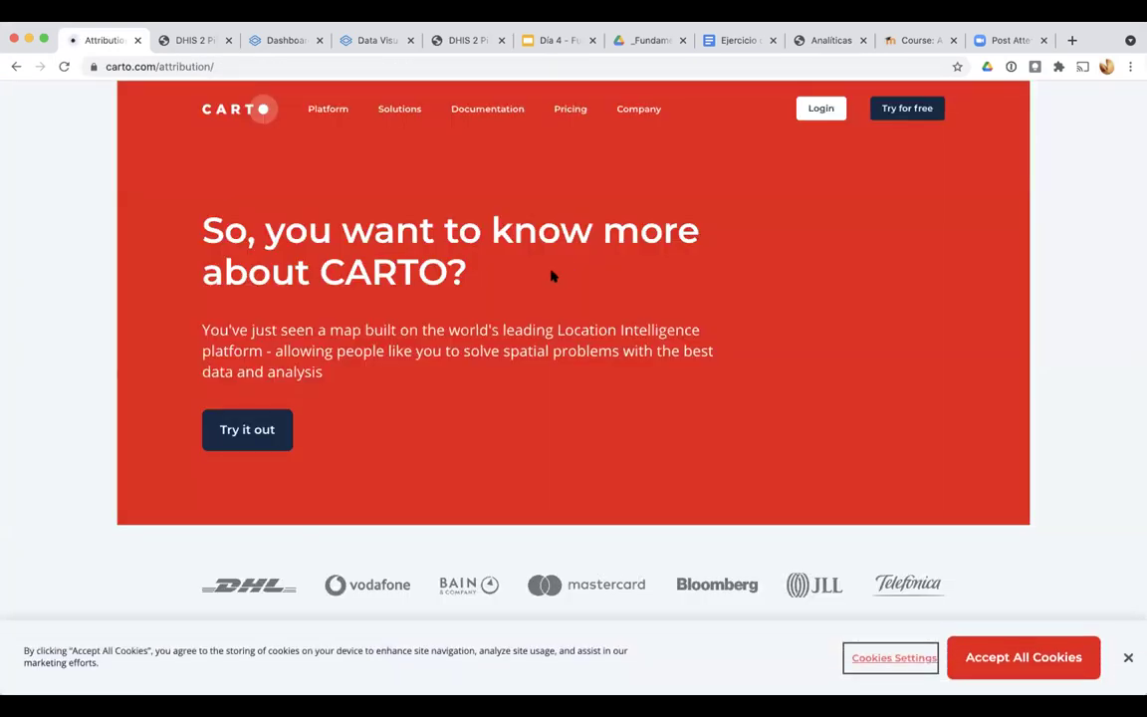
left_click(16, 66)
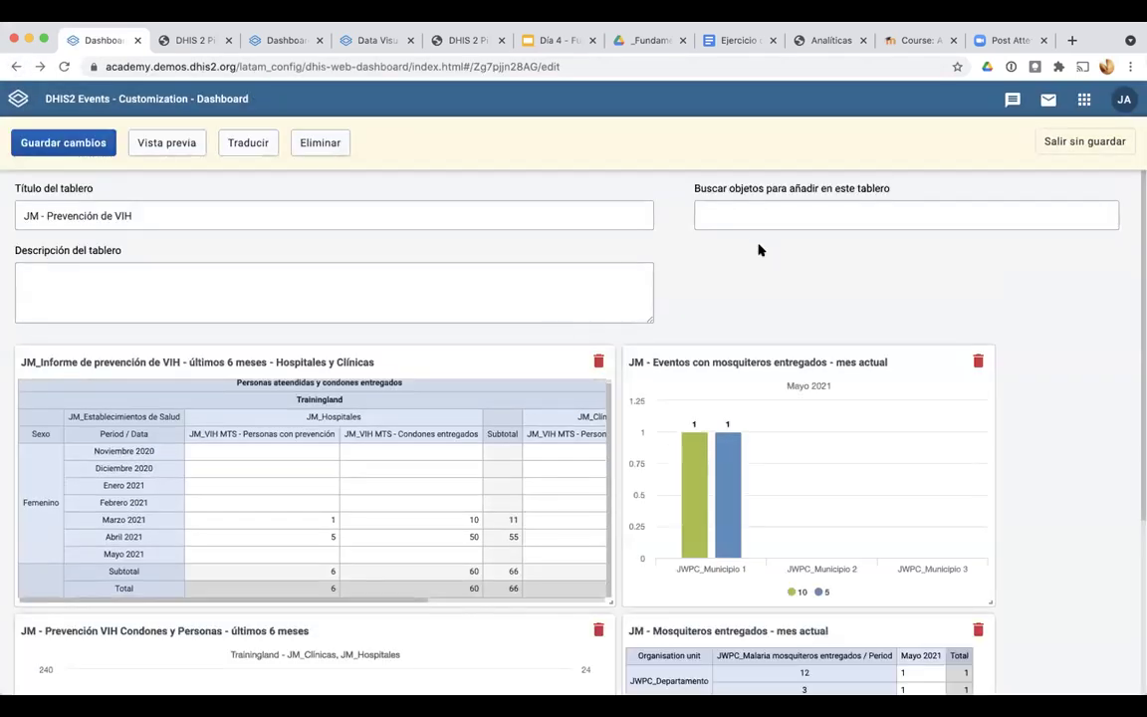
Add the saved map JM - Condones entregado - últimos 6 meses to the dashboard again and place it under the line chart
scroll(759, 250, "down", 5)
scroll(701, 496, "up", 5)
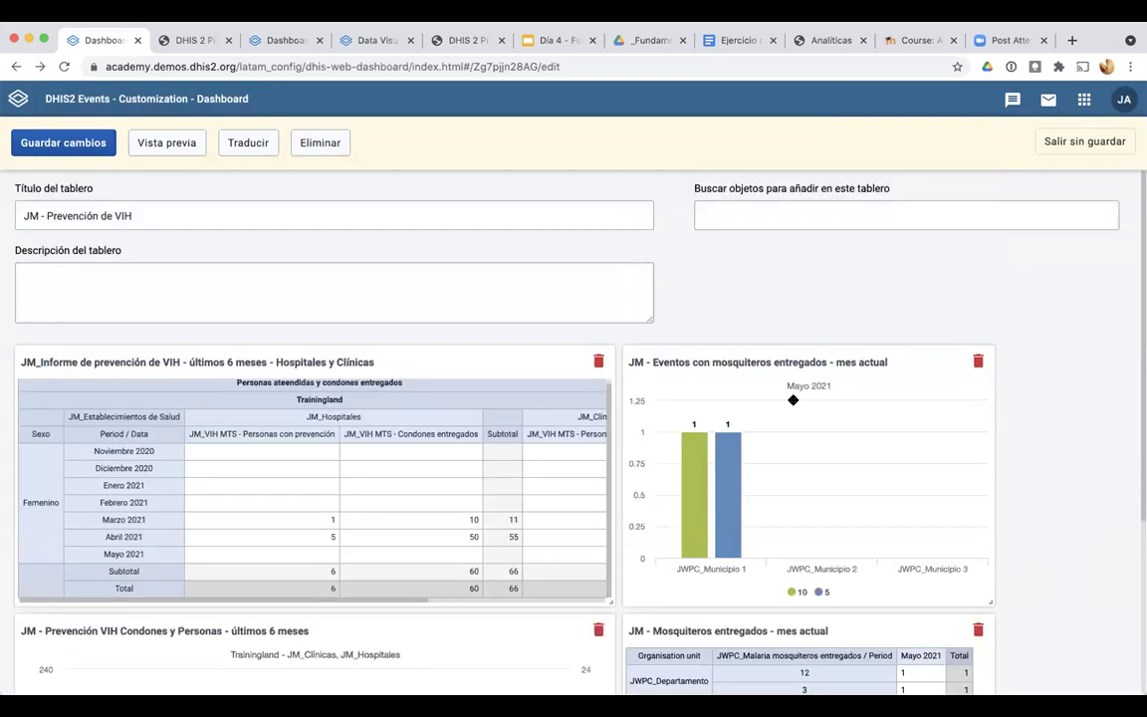
left_click(833, 214)
left_click(719, 467)
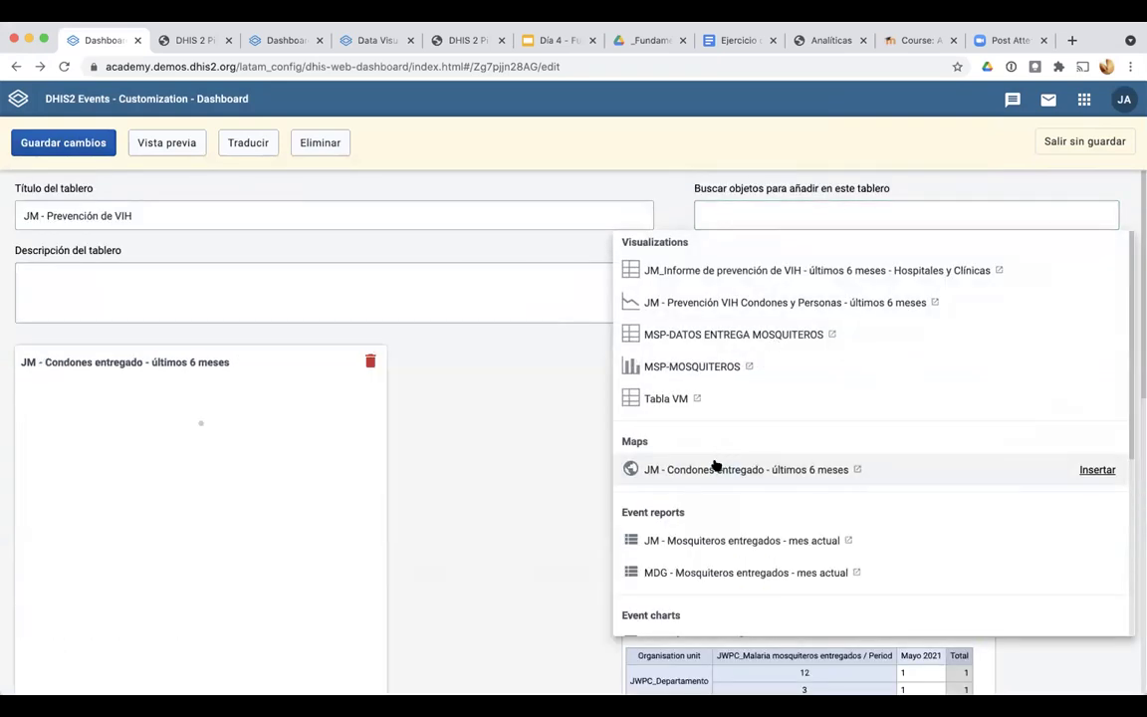
left_click(472, 558)
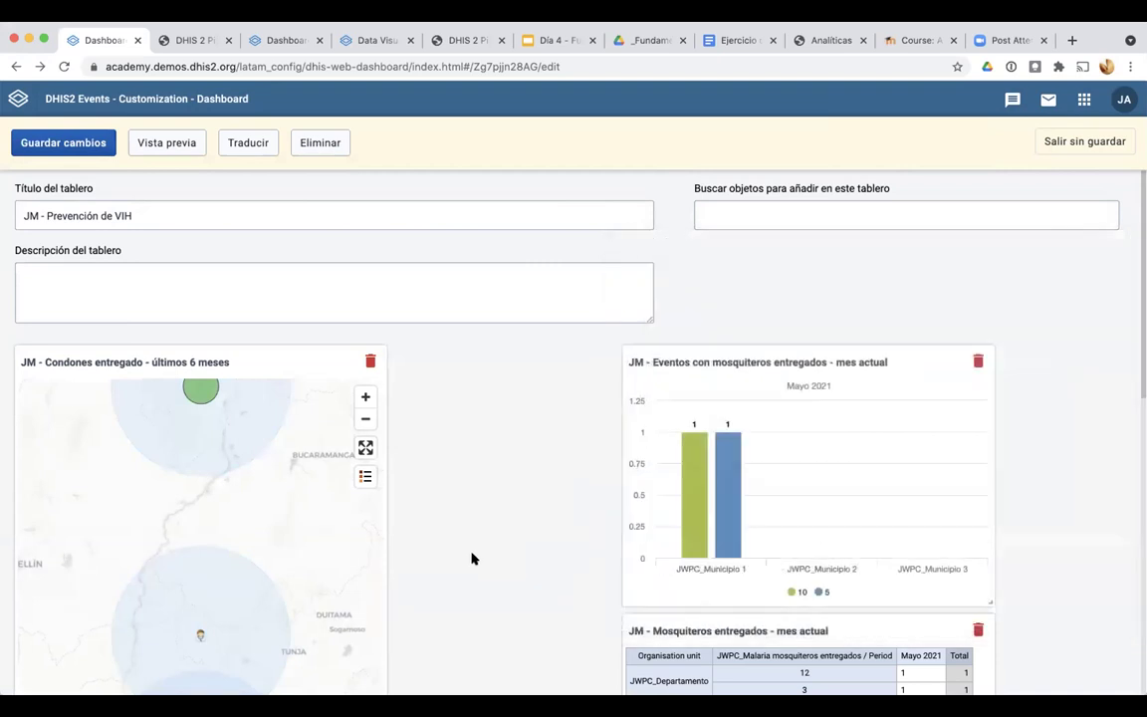
scroll(472, 559, "down", 5)
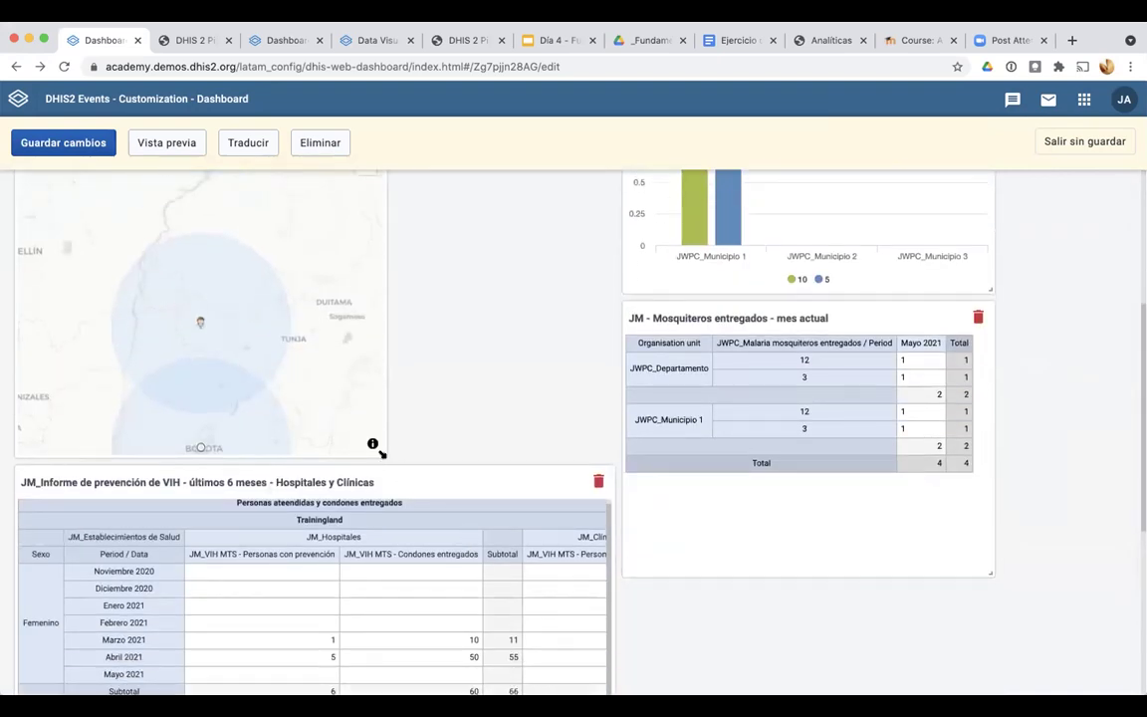
left_click_drag(299, 289, 339, 692)
scroll(467, 676, "down", 5)
left_click_drag(305, 310, 311, 637)
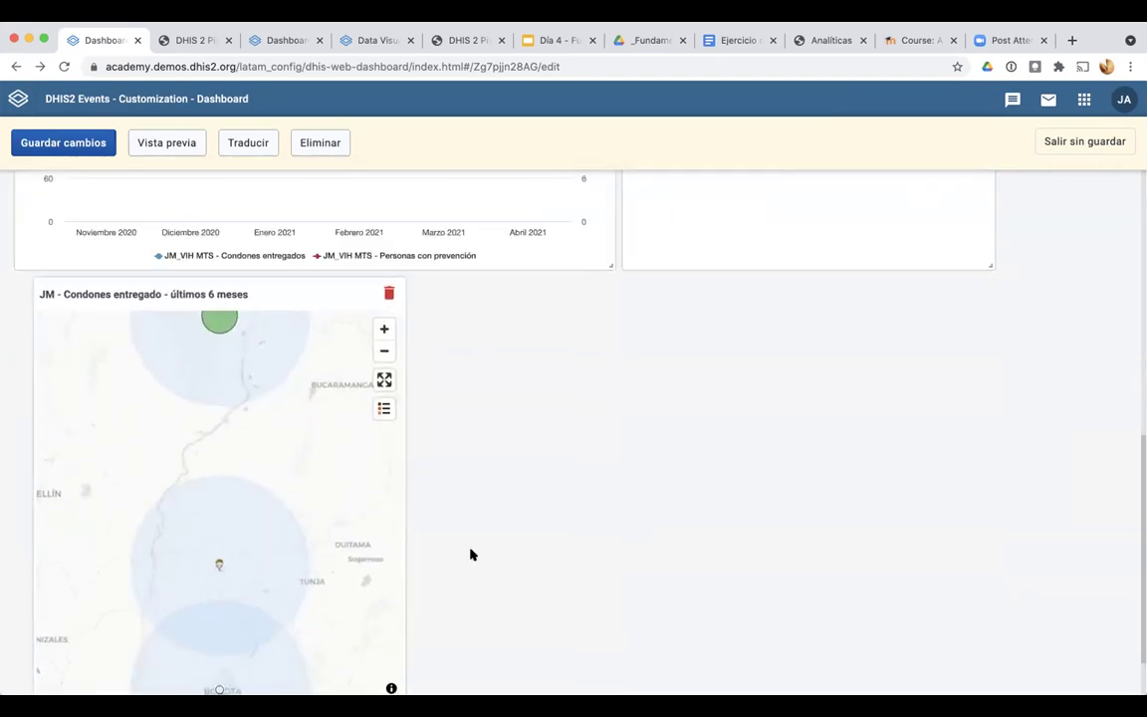
scroll(471, 551, "down", 1)
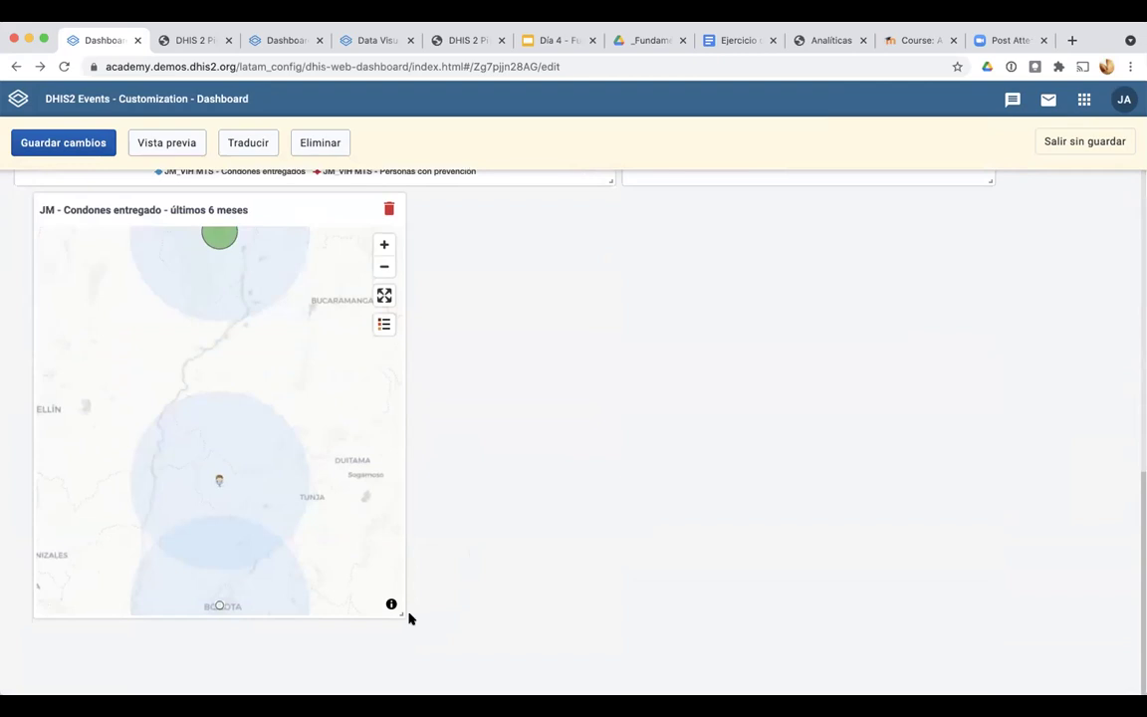
Enlarge the map item to span both dashboard columns, save the dashboard changes and check the map on it
left_click_drag(401, 616, 994, 642)
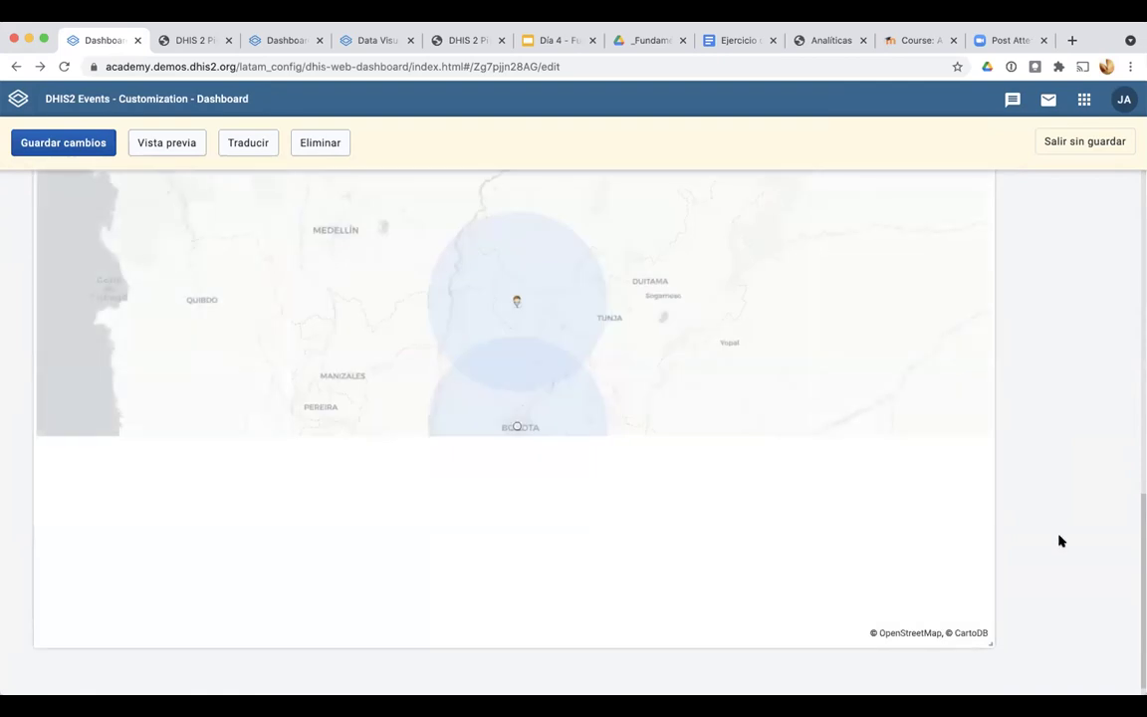
scroll(1060, 541, "up", 10)
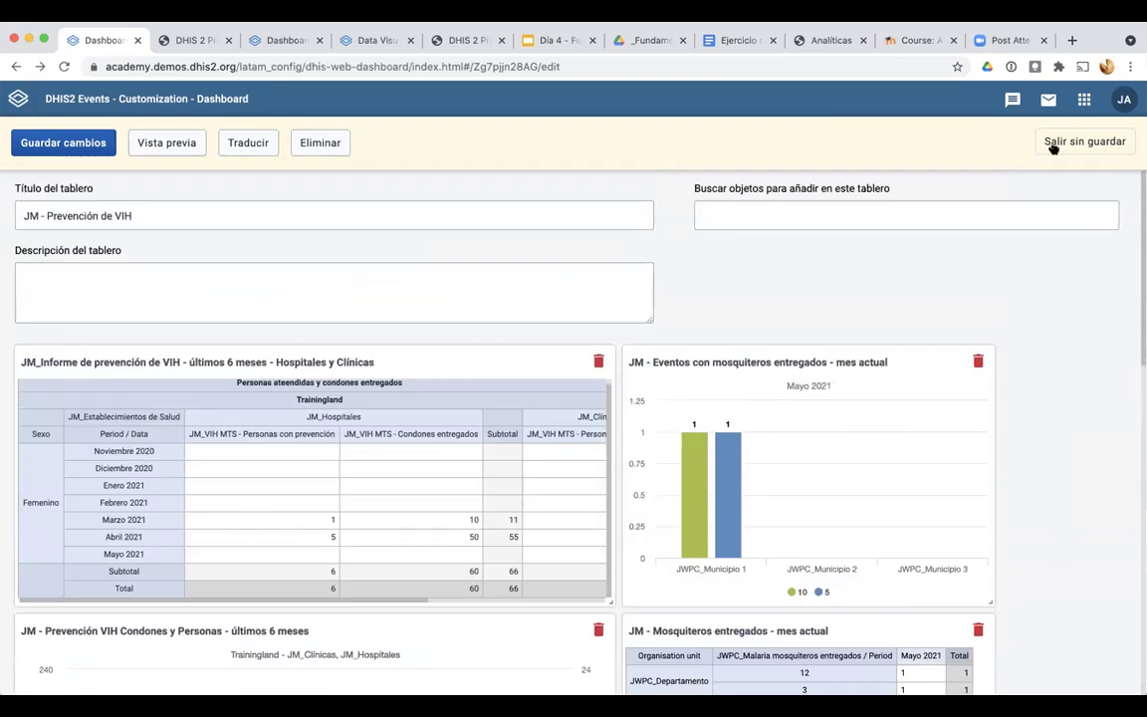
left_click(75, 146)
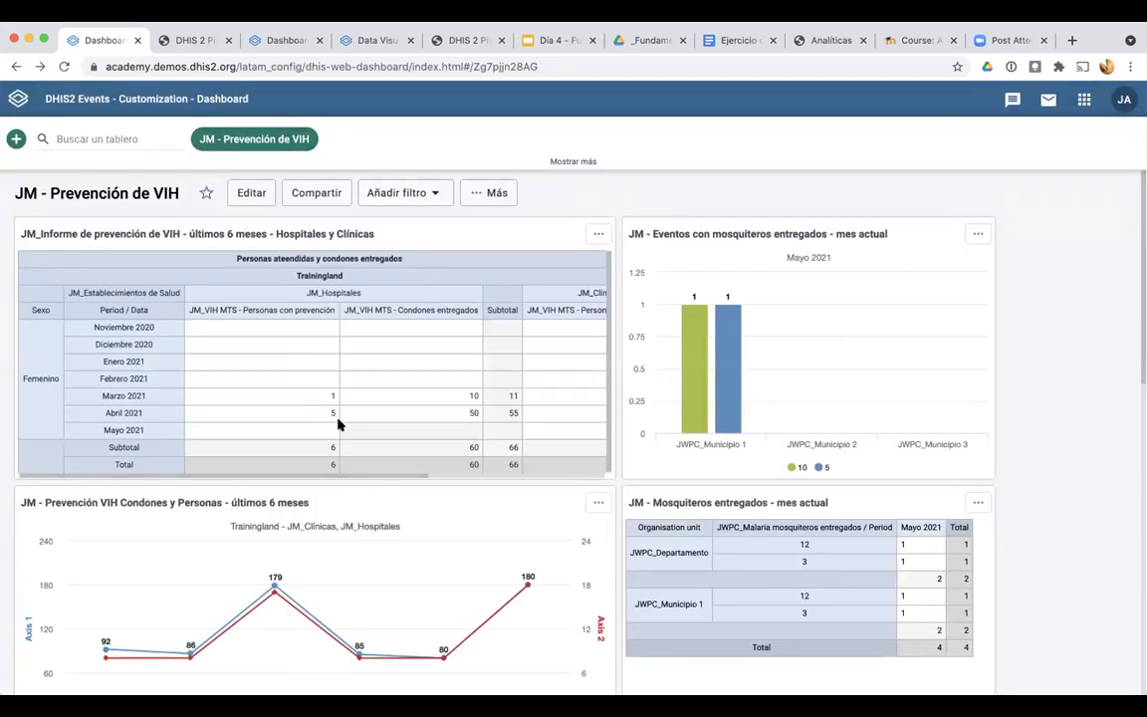
scroll(338, 425, "down", 10)
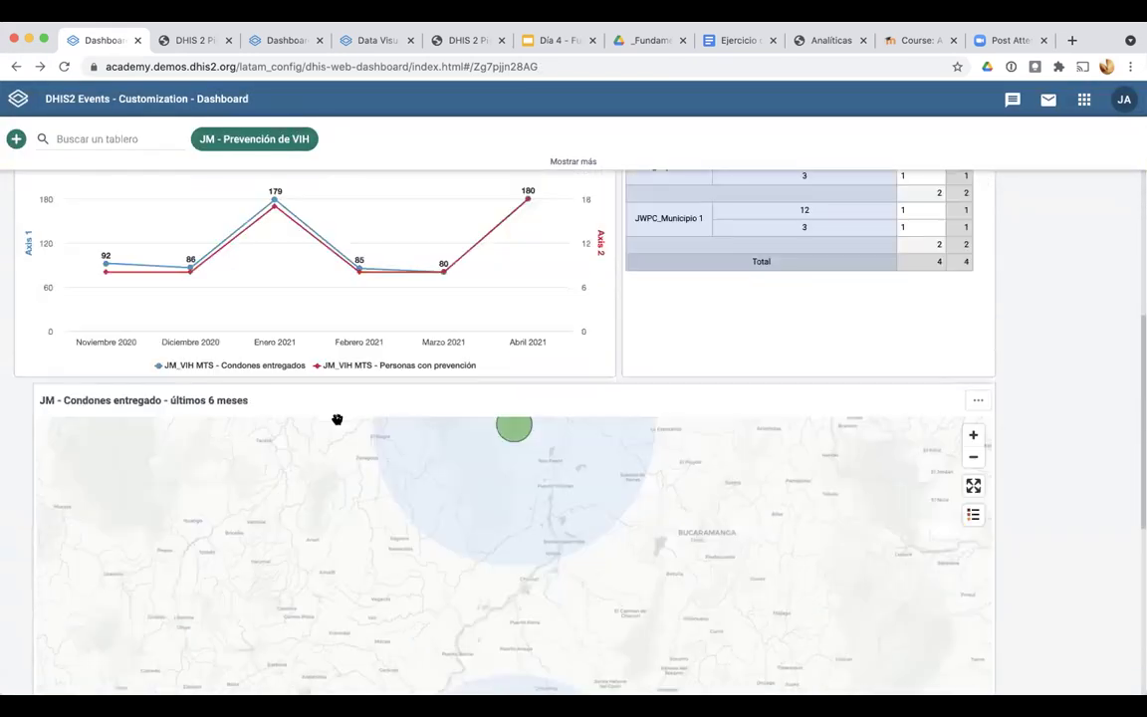
Review the whole JM - Prevención de VIH dashboard, from the condom map up to the tables and charts
scroll(337, 419, "down", 5)
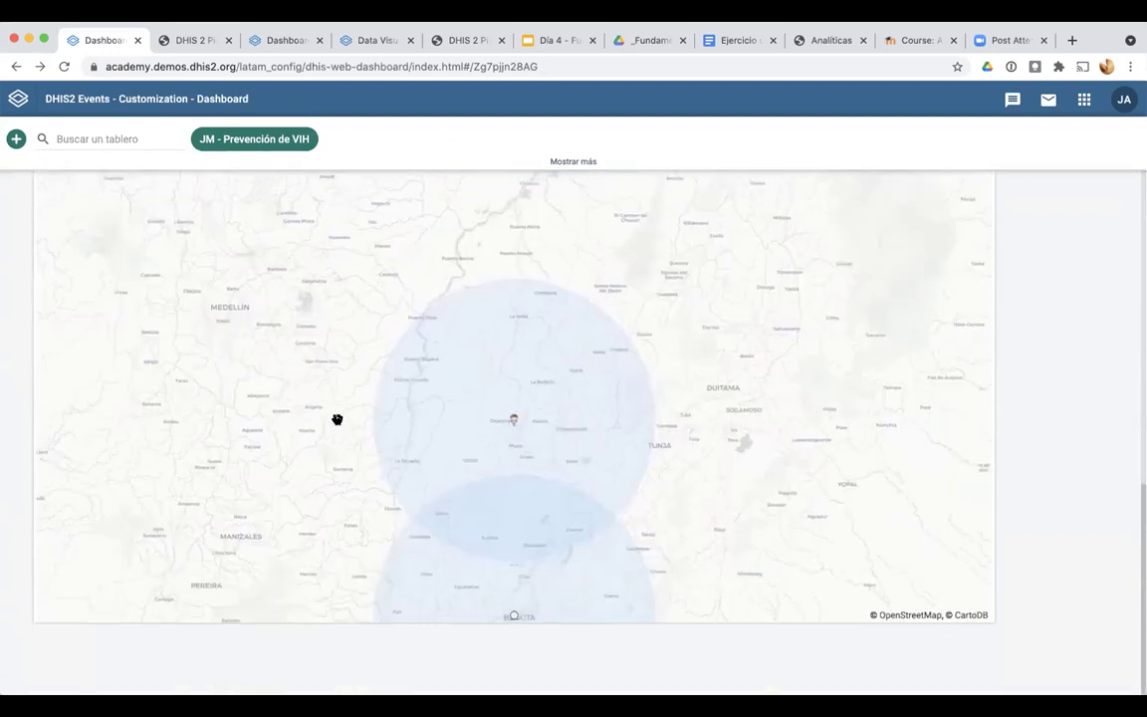
scroll(338, 419, "up", 8)
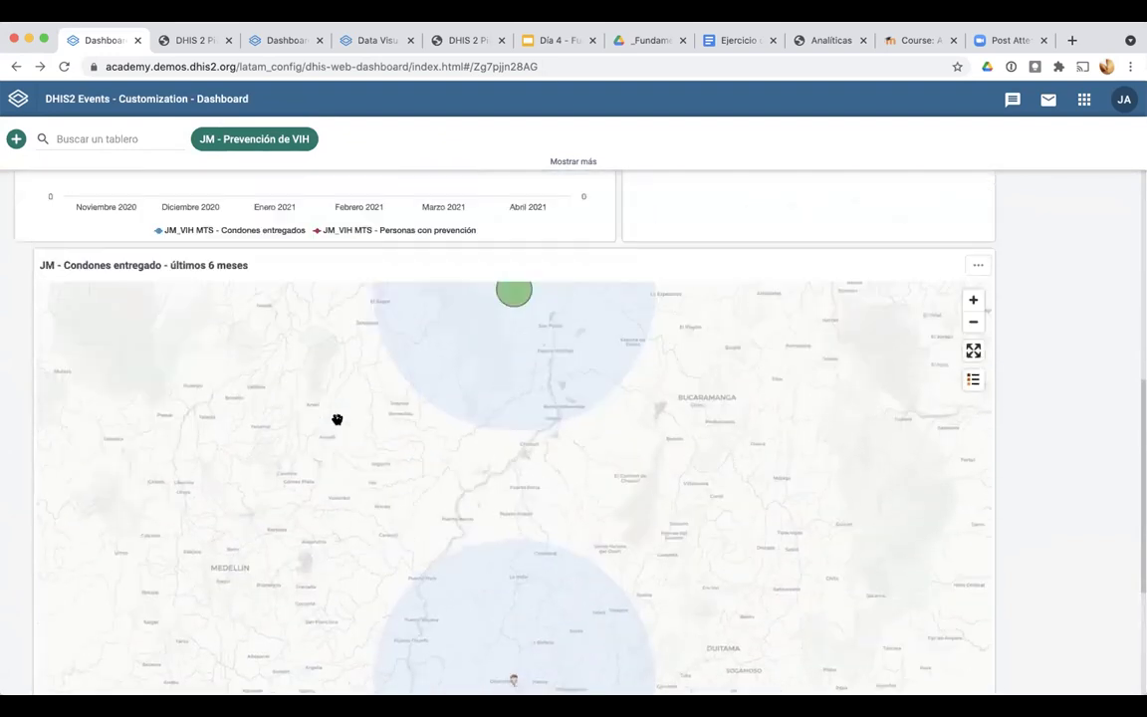
scroll(351, 451, "up", 5)
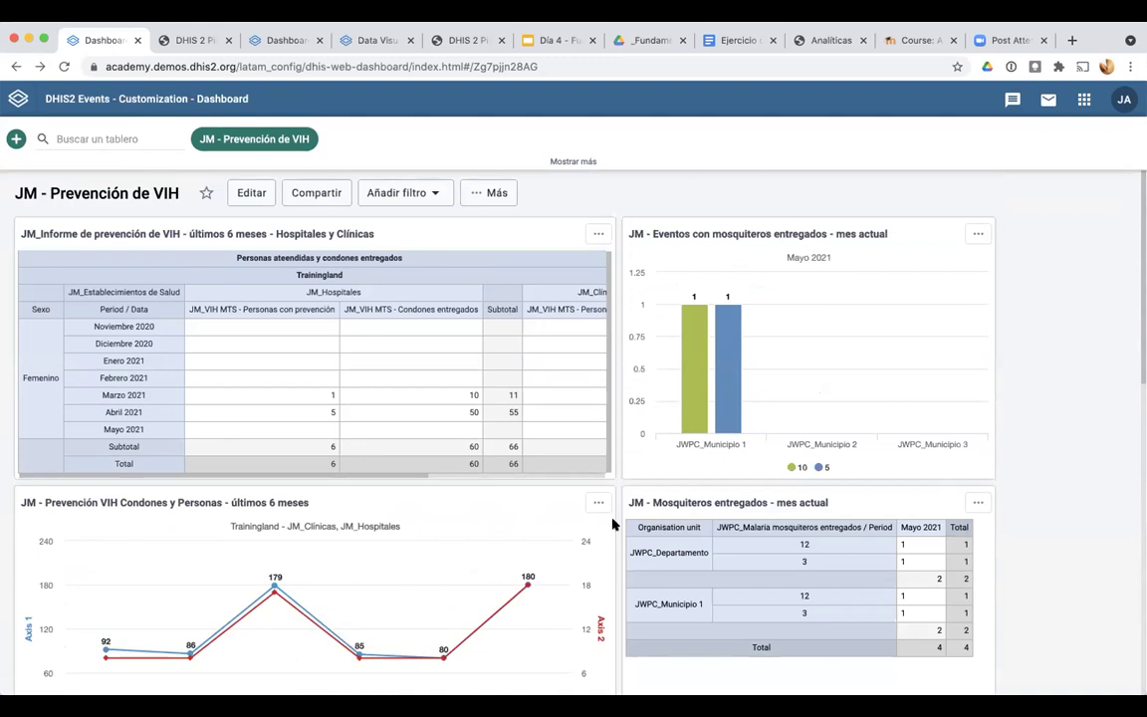
Switch to the Informes app and open Reporte de Set de Datos
left_click(1083, 100)
scroll(911, 268, "down", 3)
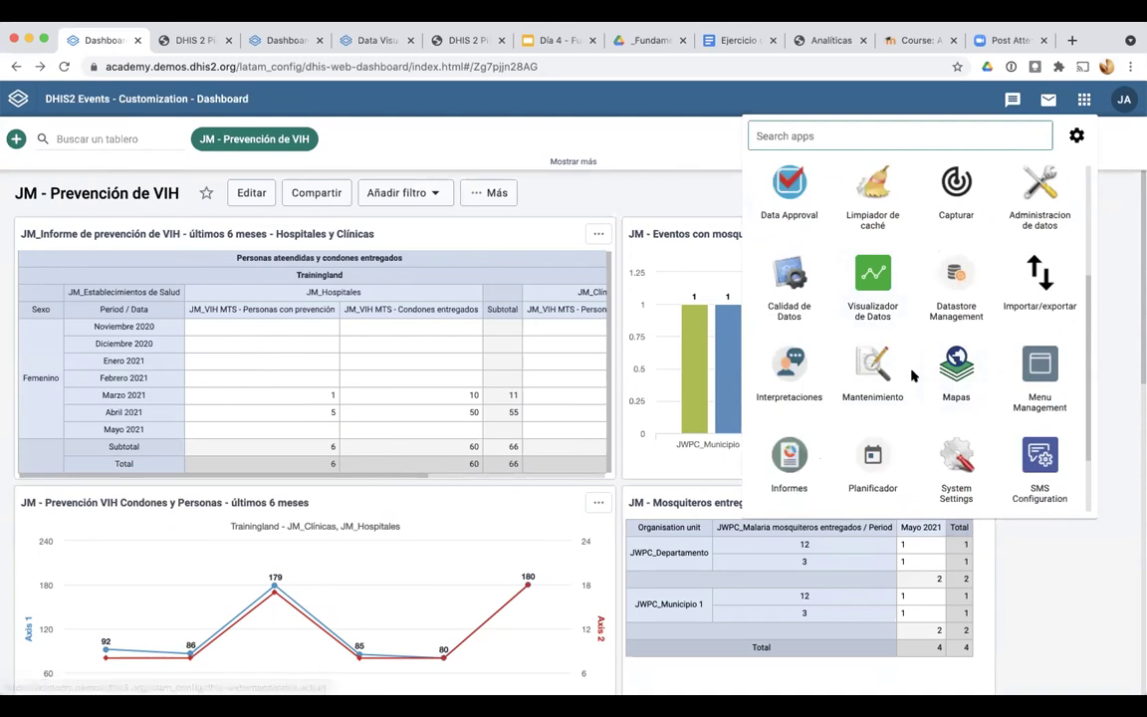
scroll(912, 375, "down", 2)
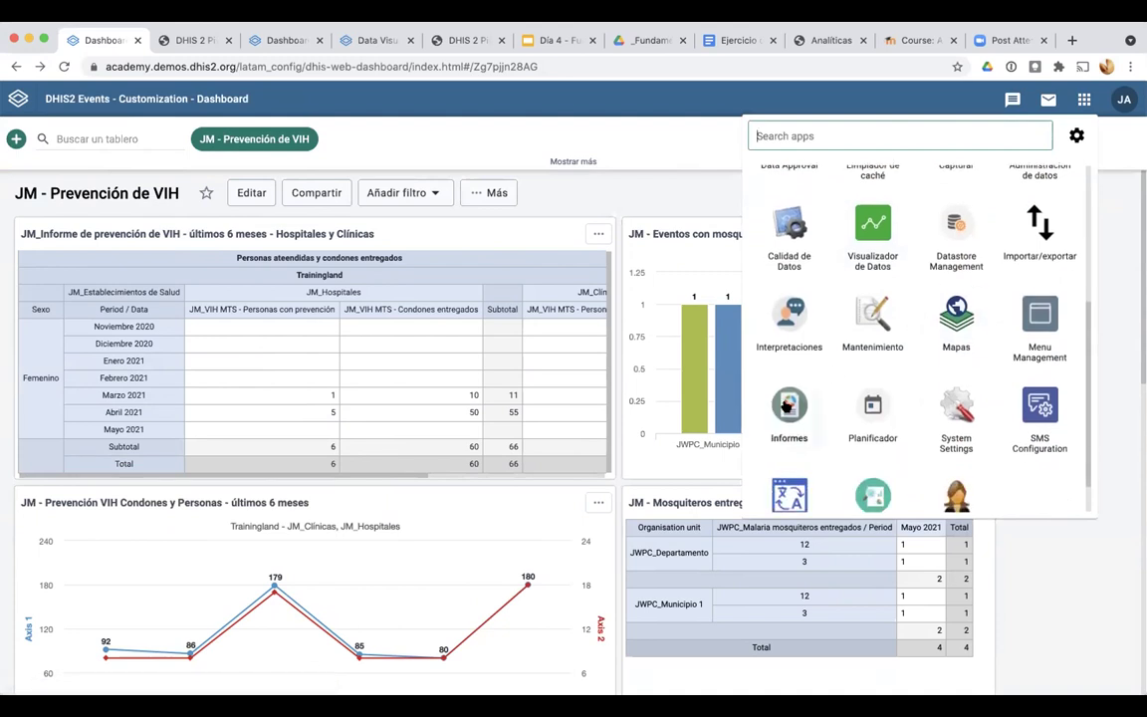
left_click(787, 407)
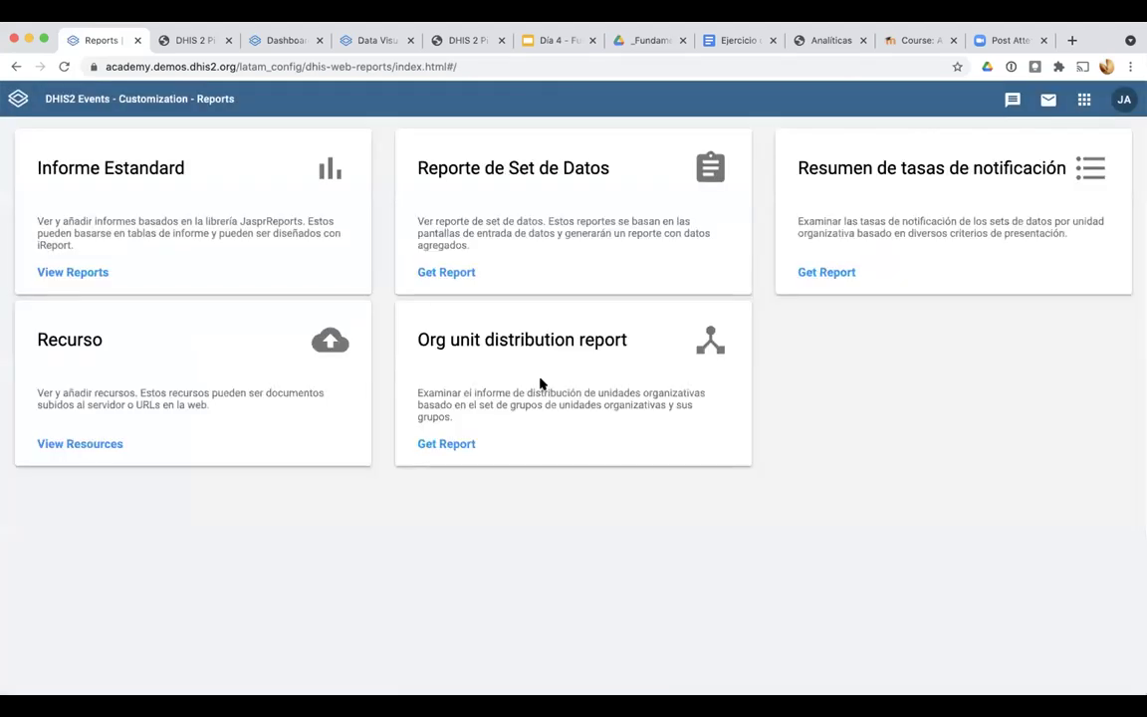
left_click(554, 180)
Choose JM Departamento (1) as the report's organisation unit and JM_VIH - Prevención de VIH as its data set
scroll(284, 399, "down", 5)
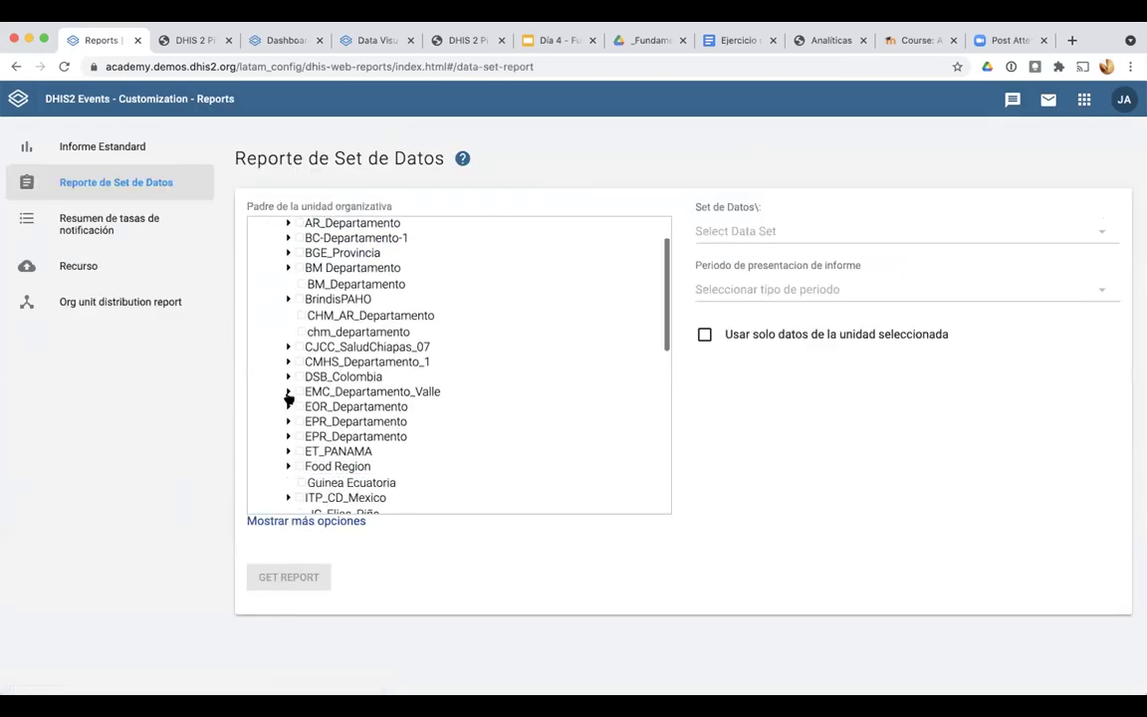
scroll(264, 400, "down", 1)
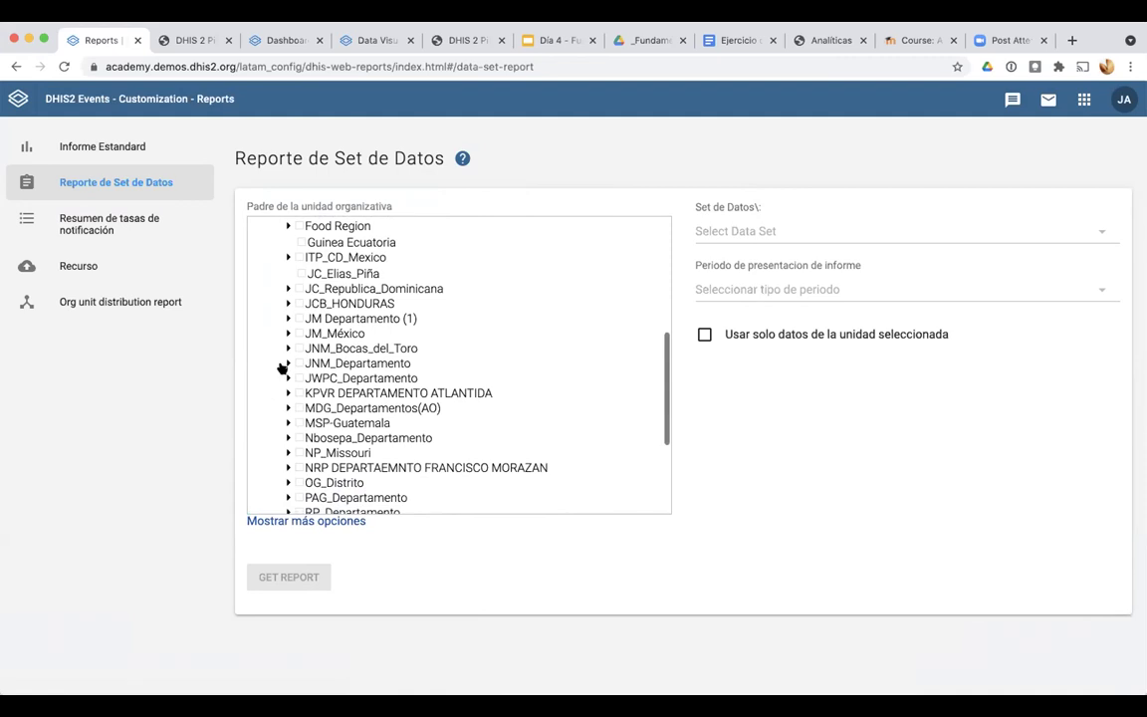
left_click(297, 319)
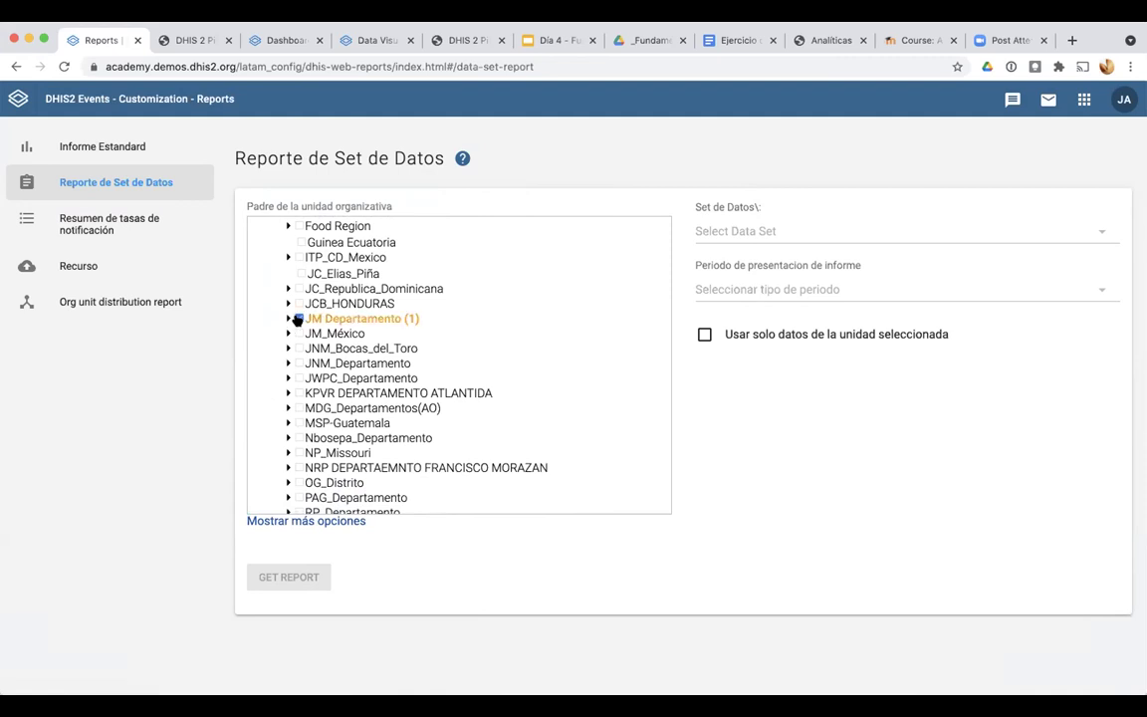
left_click(792, 232)
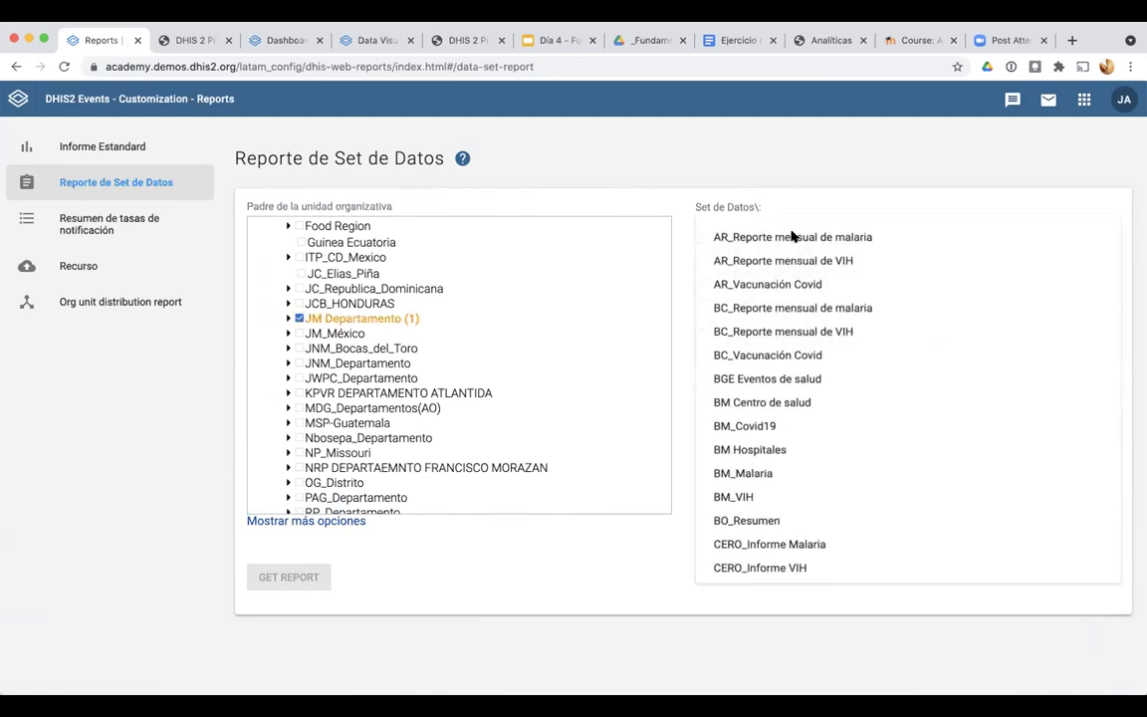
scroll(775, 453, "down", 6)
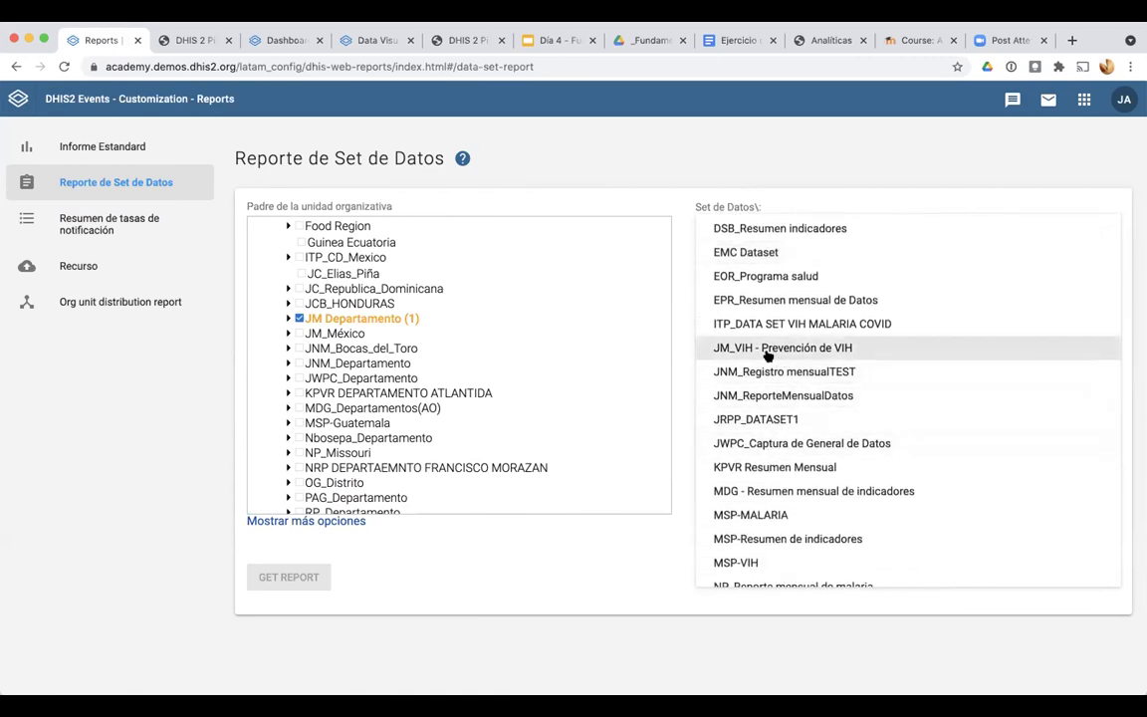
left_click(765, 354)
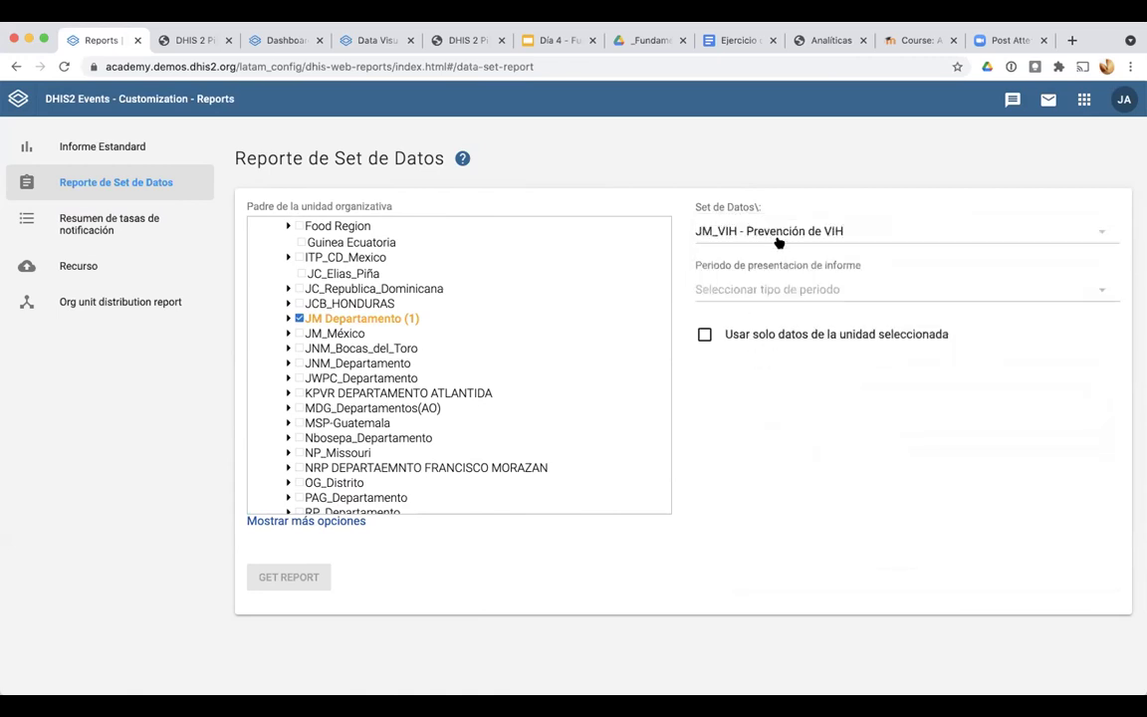
Set the reporting period to Mensual, Enero 2021, then generate the data set report and examine its table
left_click(737, 290)
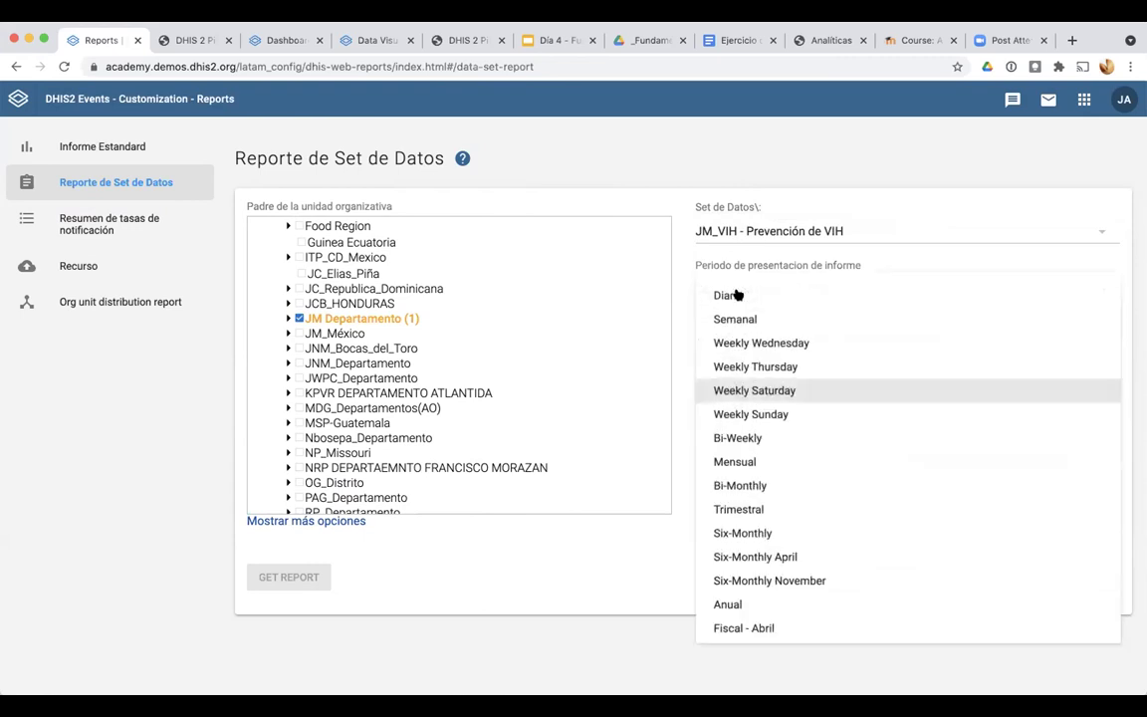
left_click(771, 466)
left_click(727, 354)
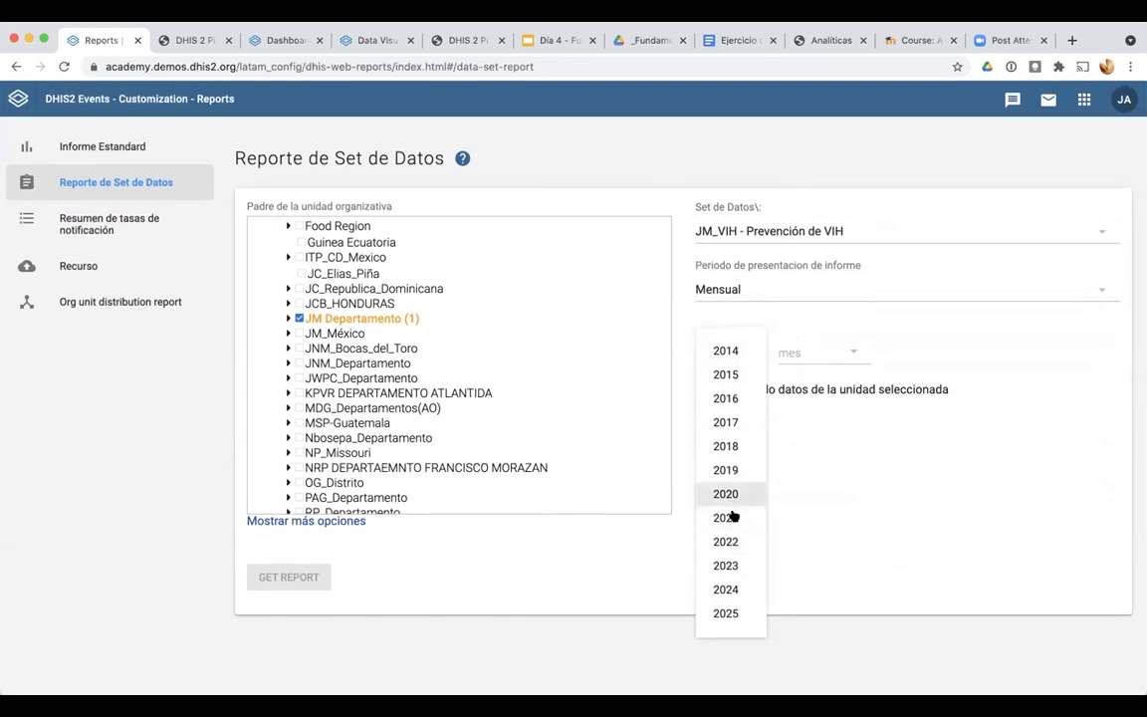
left_click(733, 517)
left_click(793, 351)
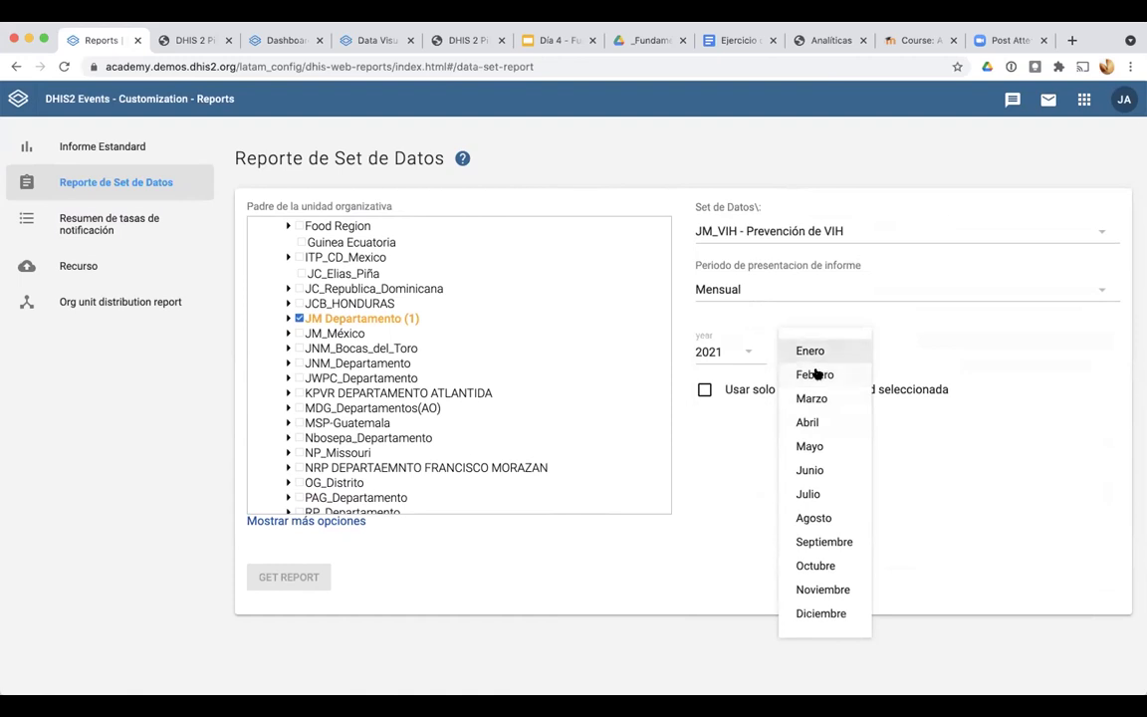
left_click(813, 353)
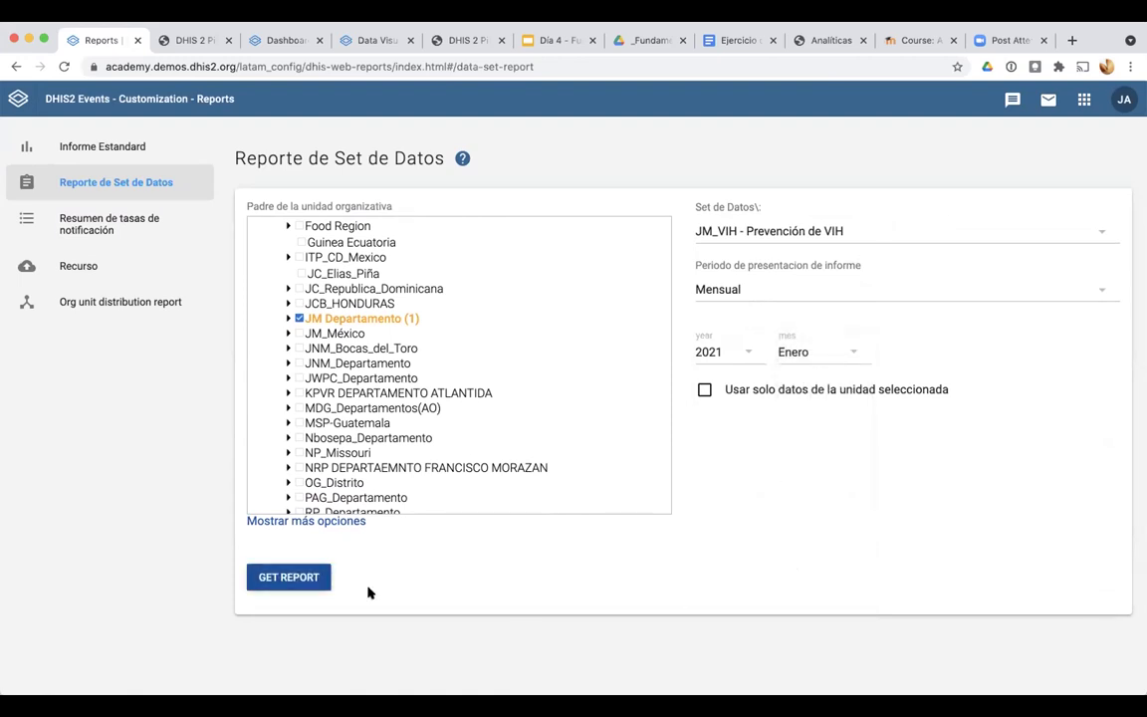
left_click(282, 577)
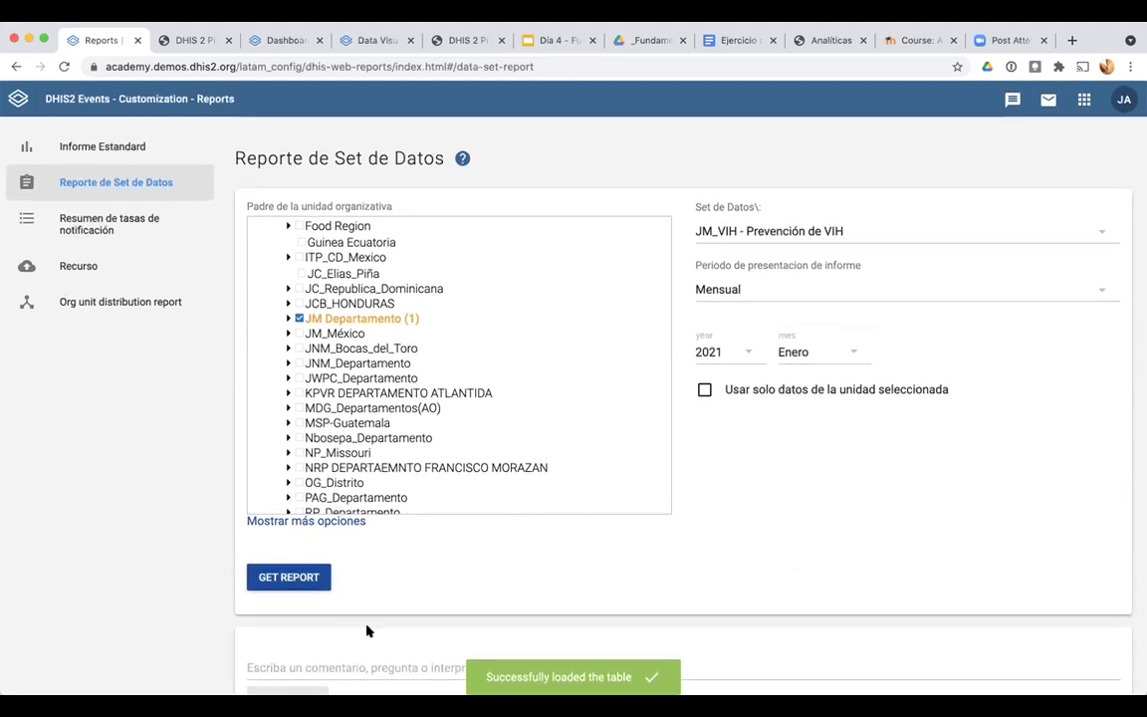
scroll(367, 631, "down", 5)
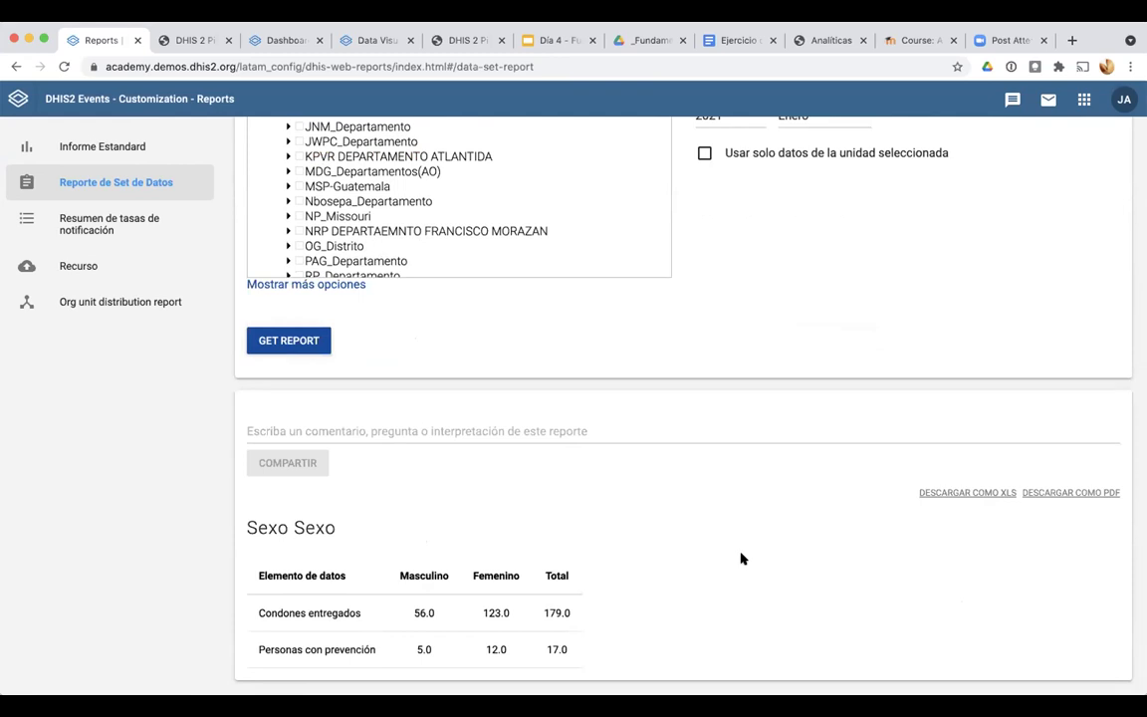
scroll(741, 559, "up", 5)
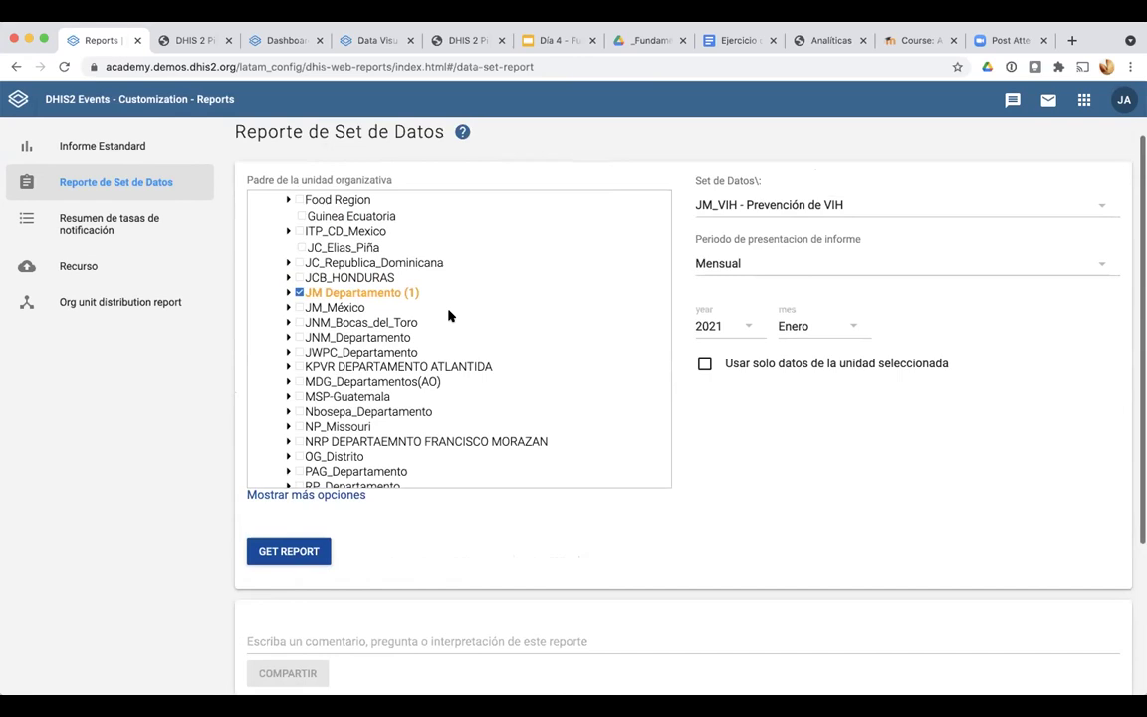
Filter the report by JM_Hospitales under JM_Establecimientos de Salud and regenerate it to check the values
left_click(298, 495)
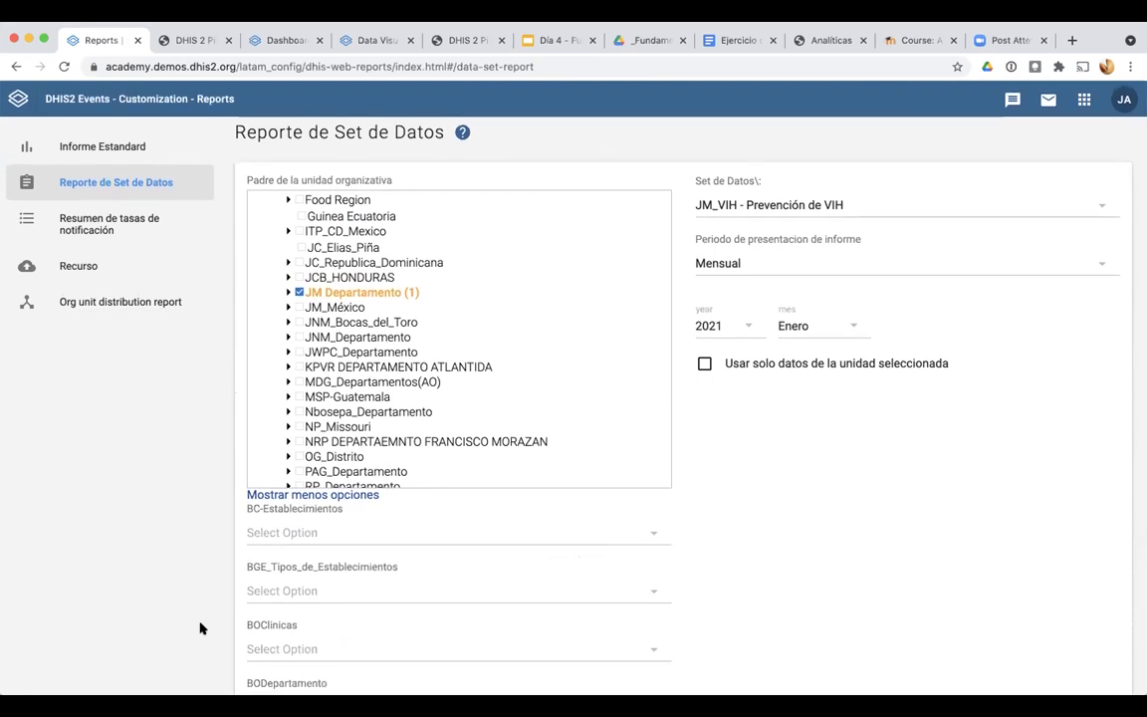
scroll(350, 634, "down", 2)
scroll(350, 635, "down", 10)
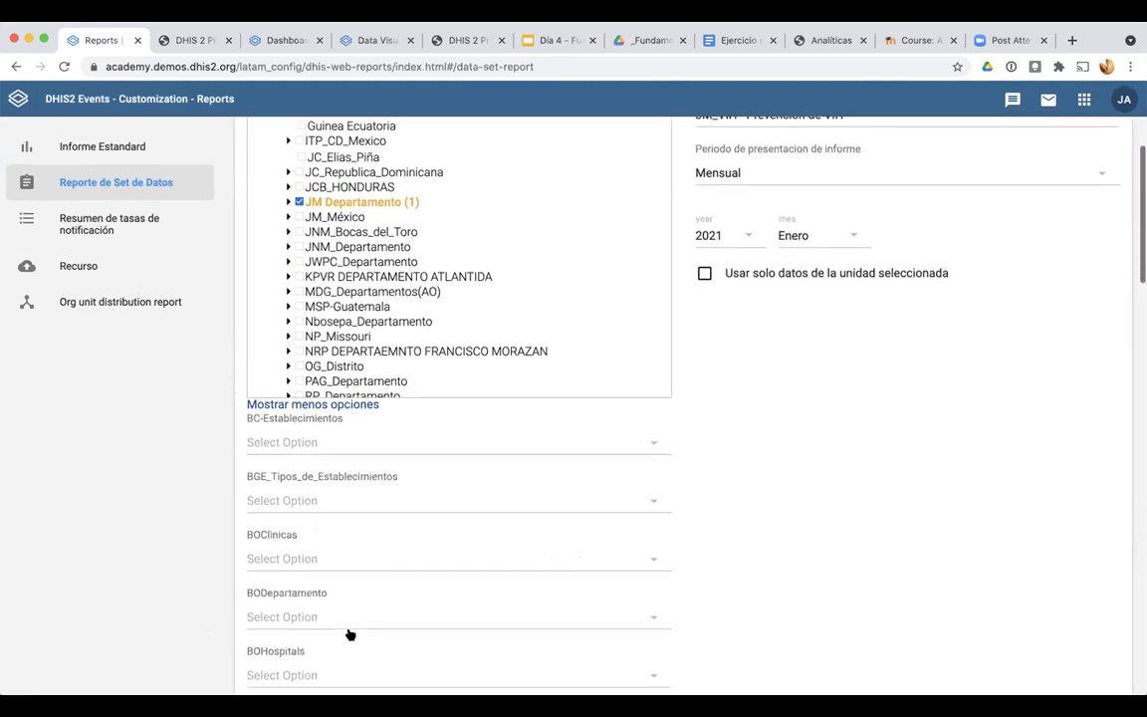
scroll(351, 630, "down", 2)
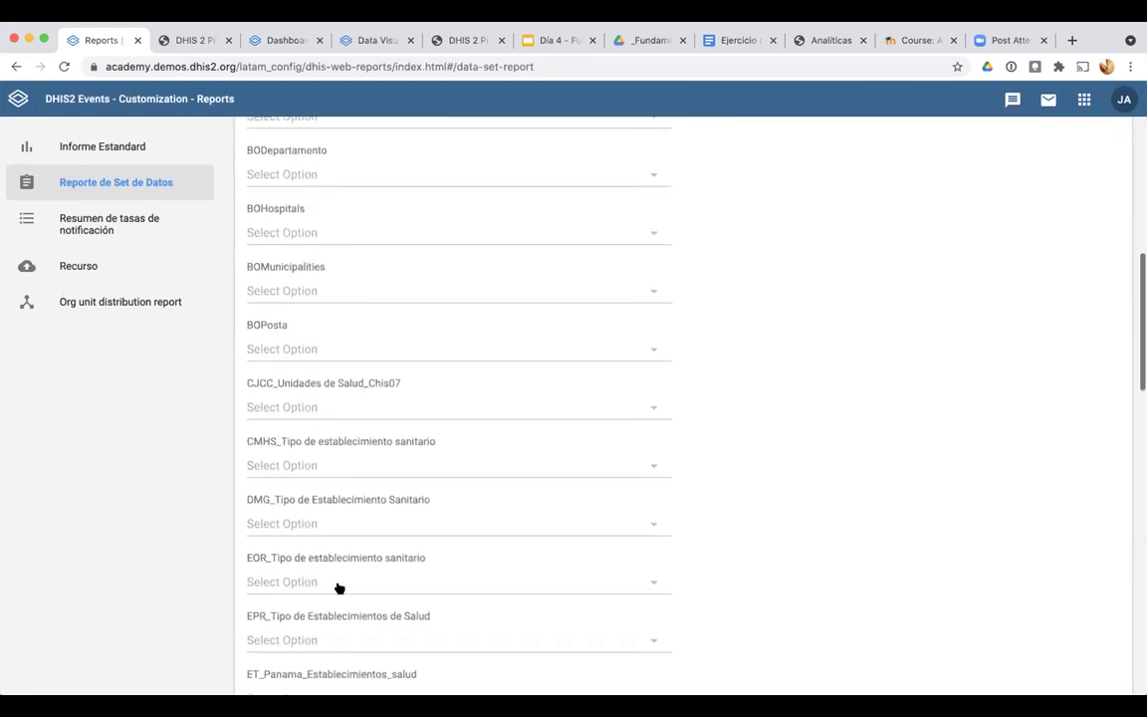
scroll(339, 438, "down", 3)
scroll(339, 438, "down", 8)
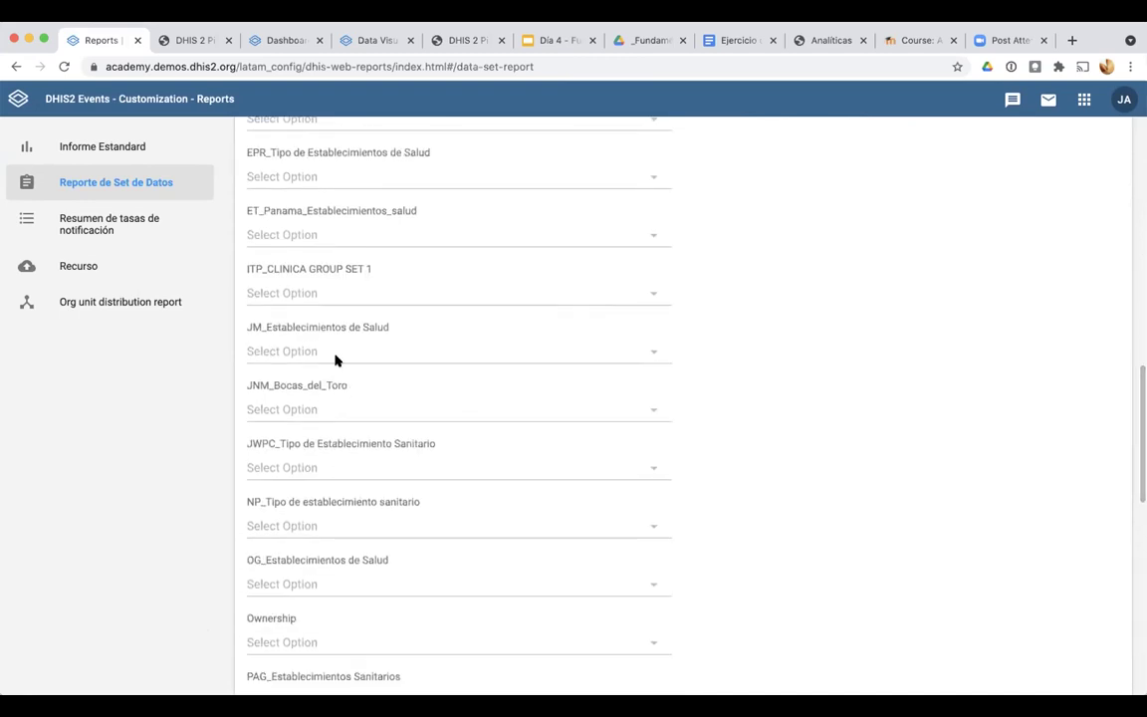
left_click(335, 357)
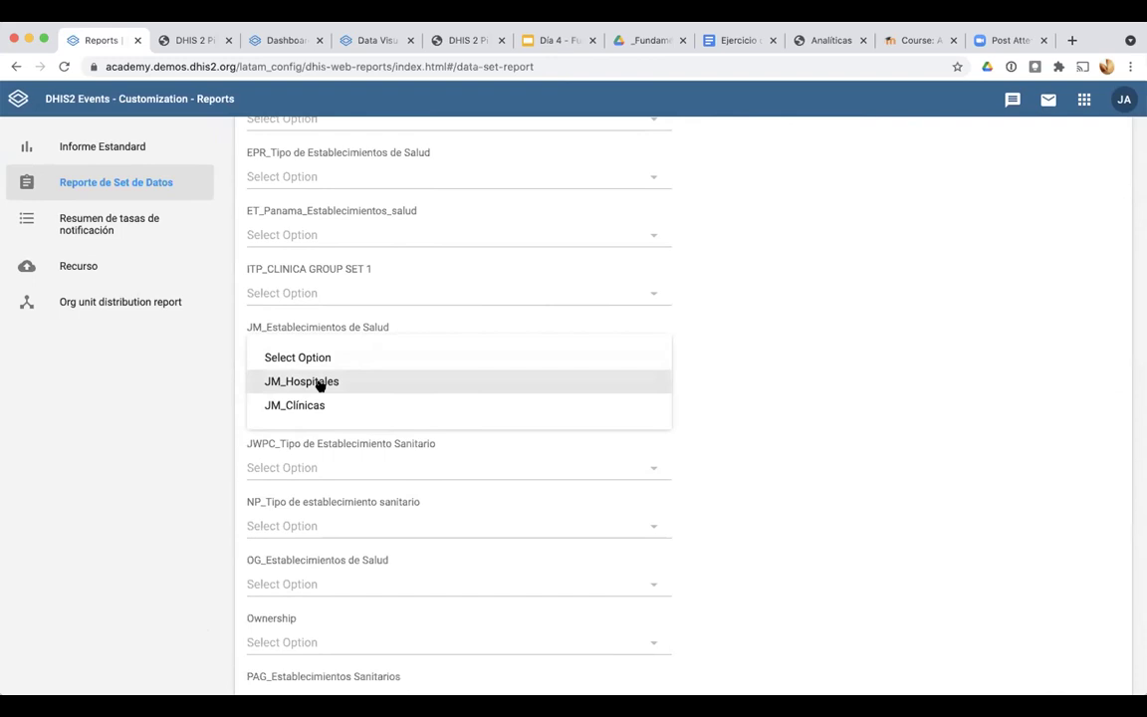
left_click(319, 384)
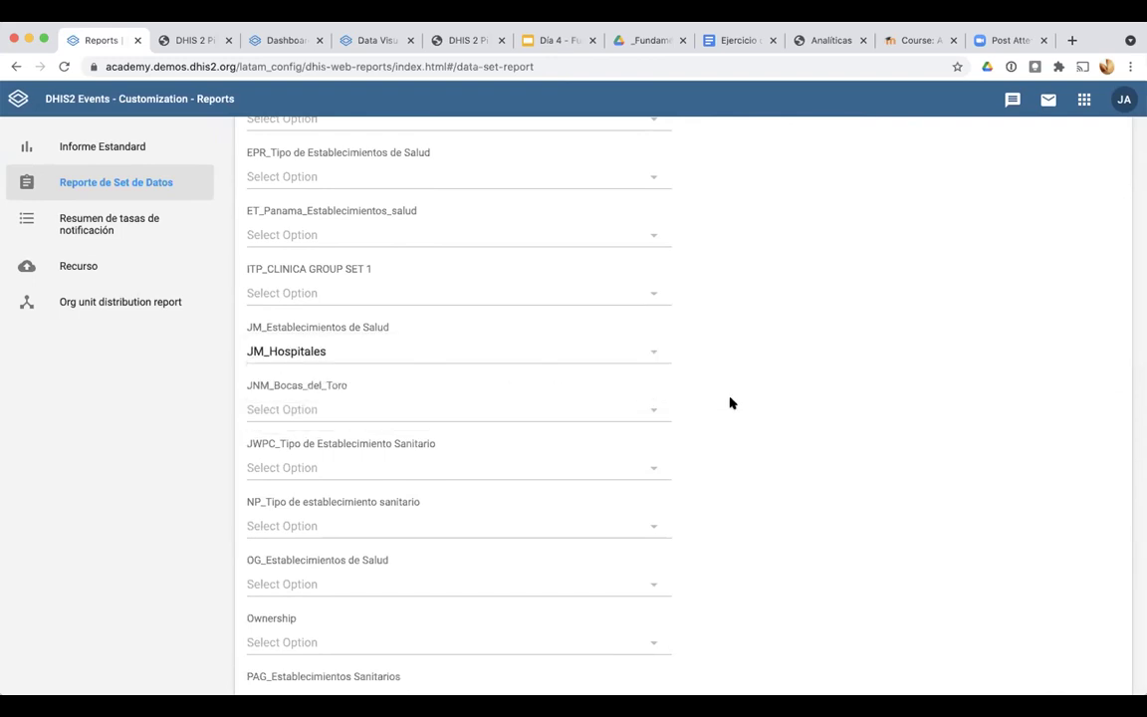
scroll(730, 403, "down", 15)
left_click(277, 445)
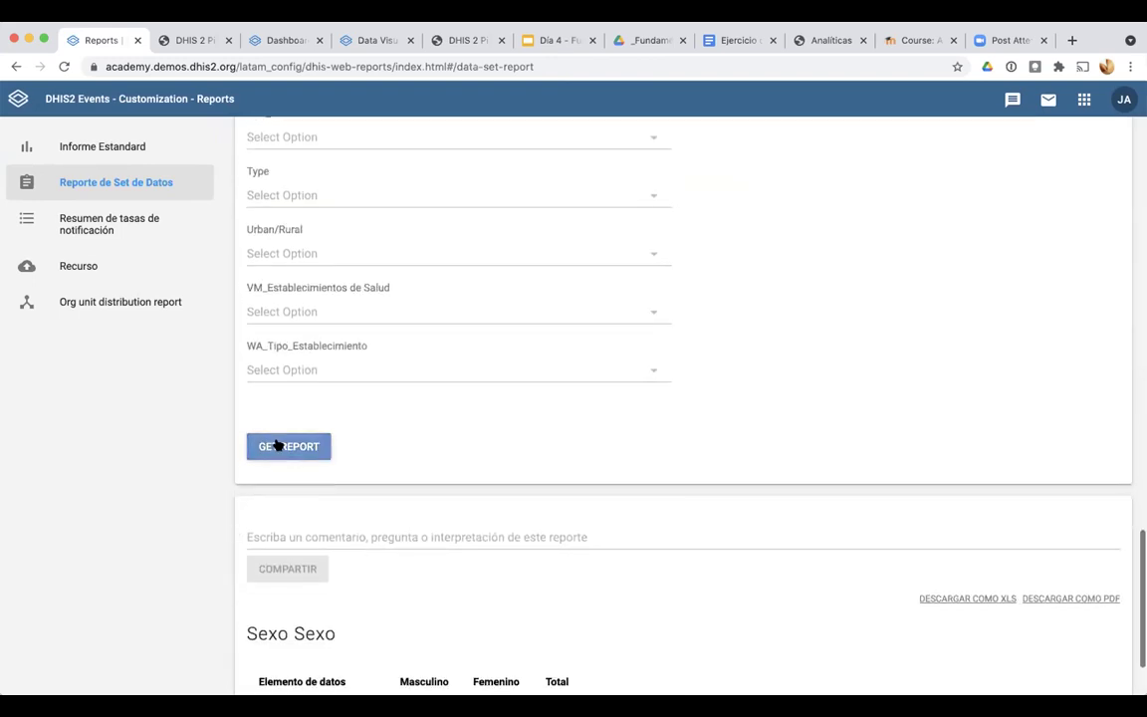
scroll(492, 584, "down", 2)
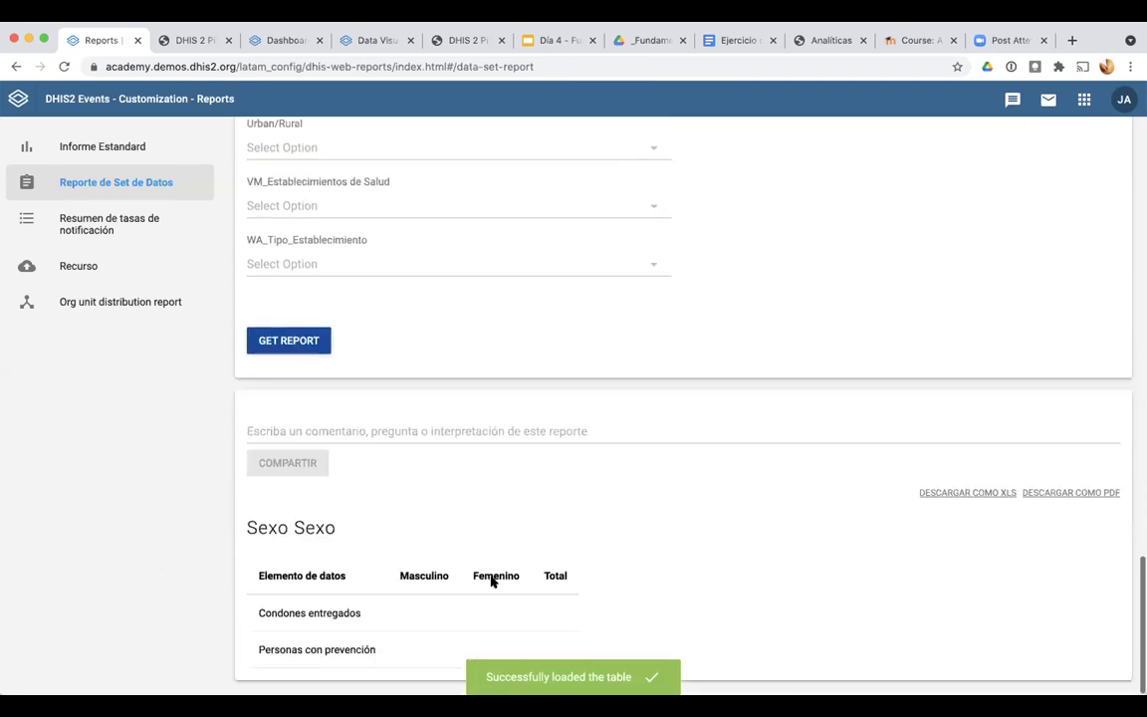
Change the JM_Establecimientos de Salud filter to JM_Clínicas and regenerate the data set report
scroll(461, 596, "up", 4)
scroll(461, 596, "up", 8)
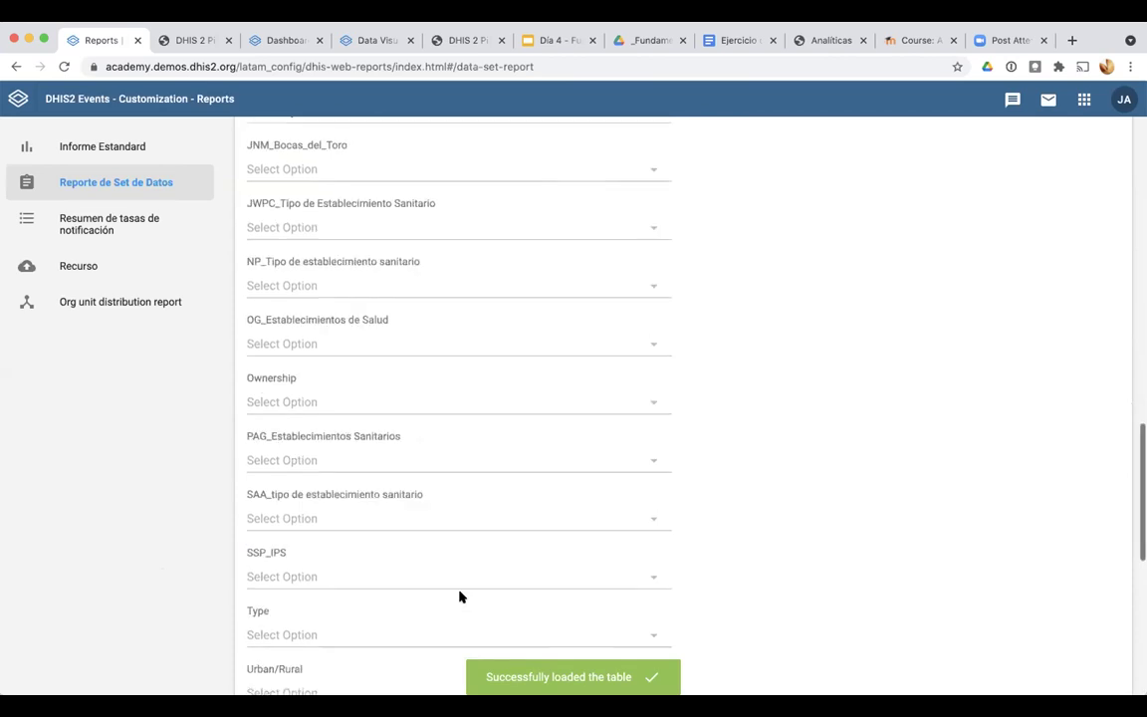
scroll(461, 597, "up", 5)
left_click(406, 339)
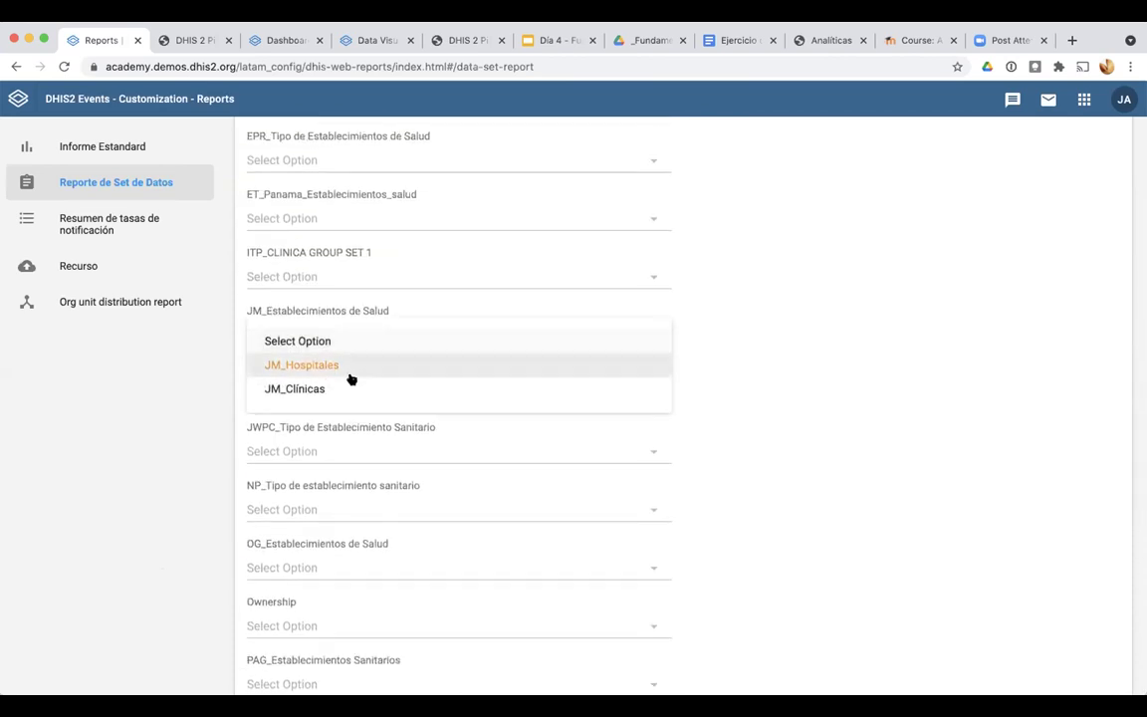
left_click(349, 388)
scroll(766, 422, "down", 10)
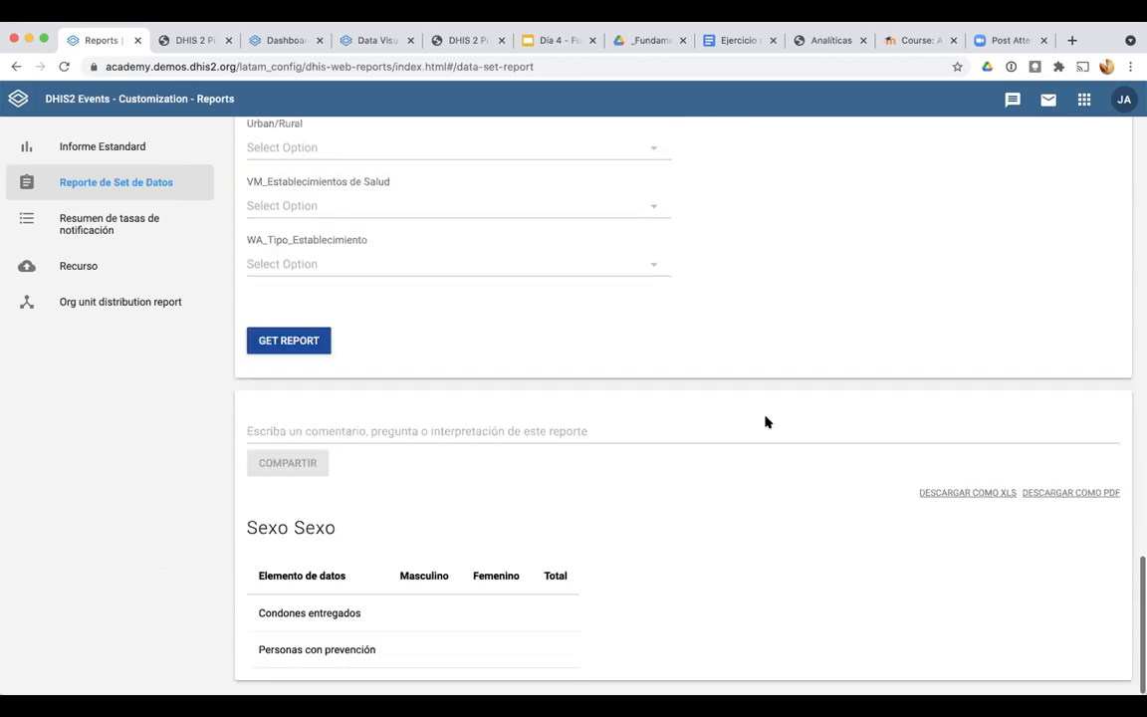
left_click(278, 345)
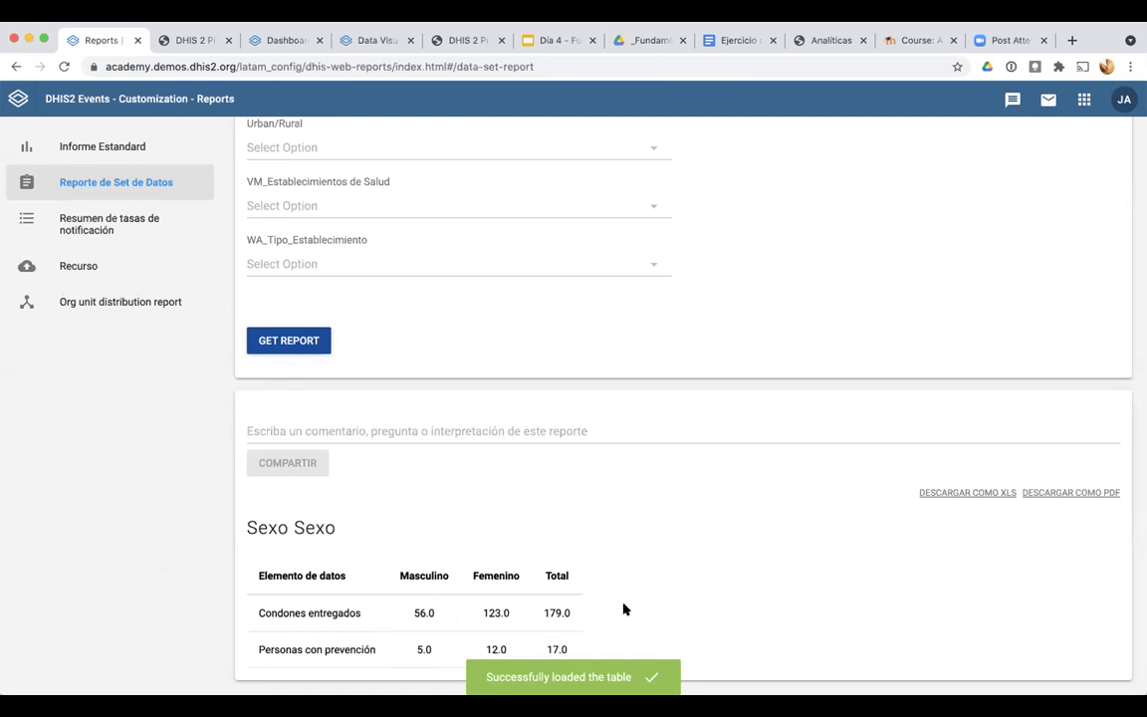
scroll(761, 524, "up", 3)
scroll(761, 524, "up", 15)
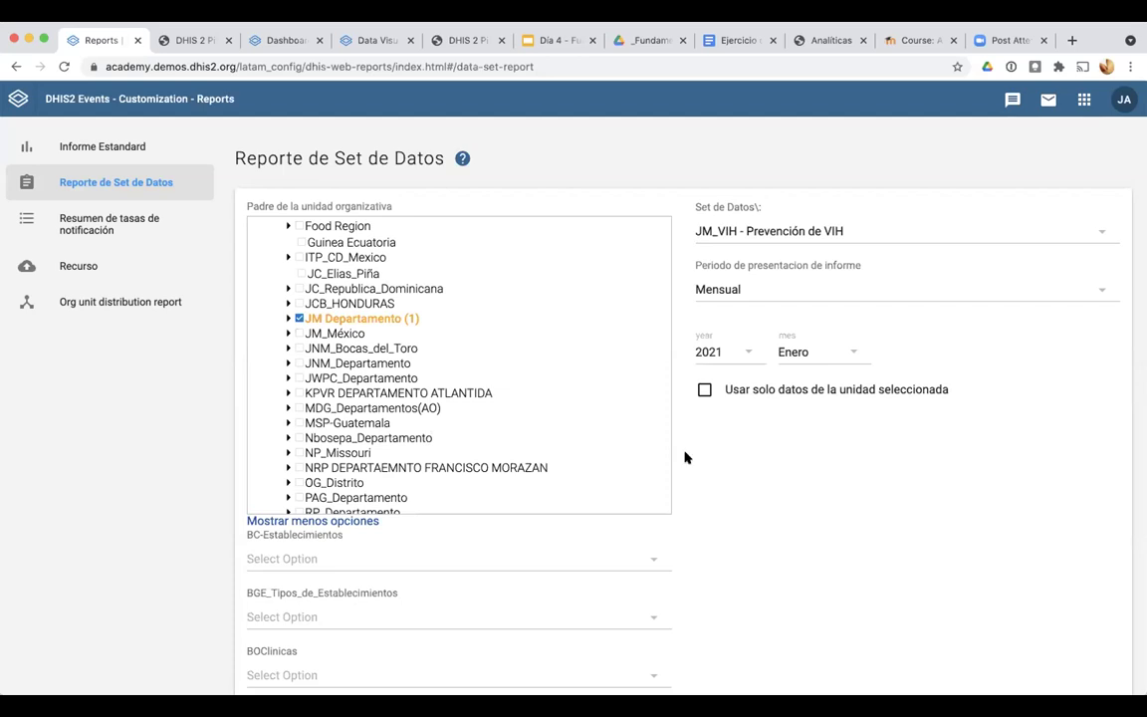
Start a Resumen de tasas de notificación report with JM Departamento (1) as organisation unit and JM_VIH - Prevención de VIH as data set
left_click(98, 155)
left_click(119, 223)
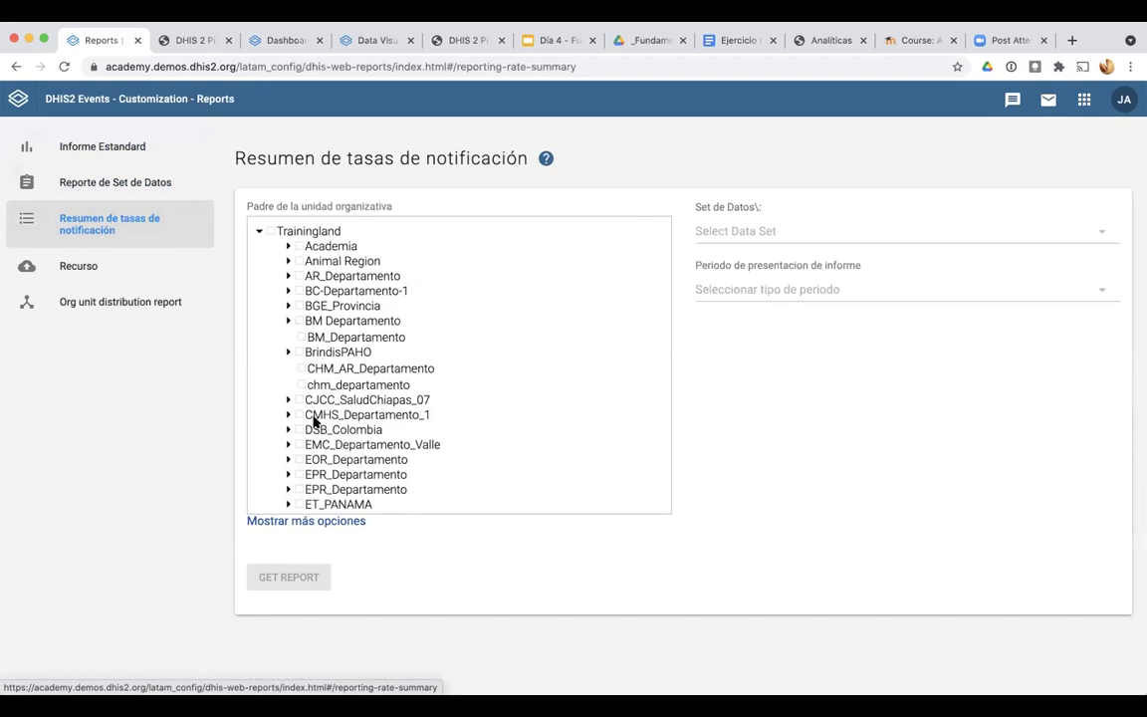
scroll(314, 421, "down", 5)
scroll(315, 421, "up", 3)
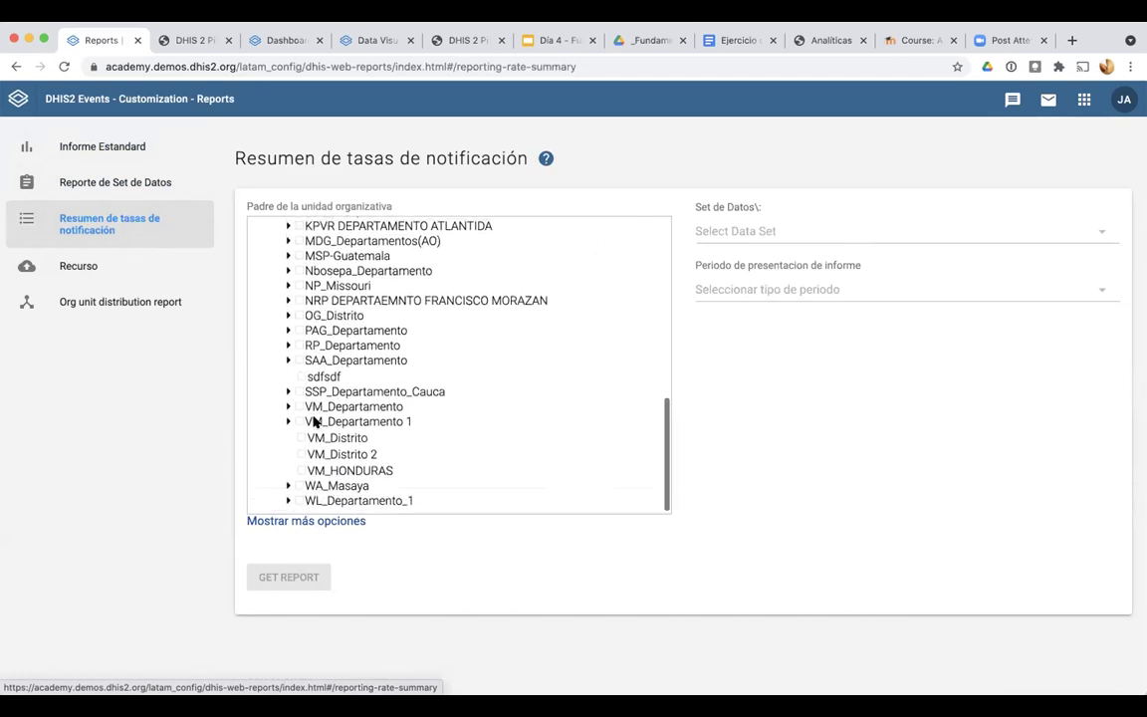
left_click(287, 267)
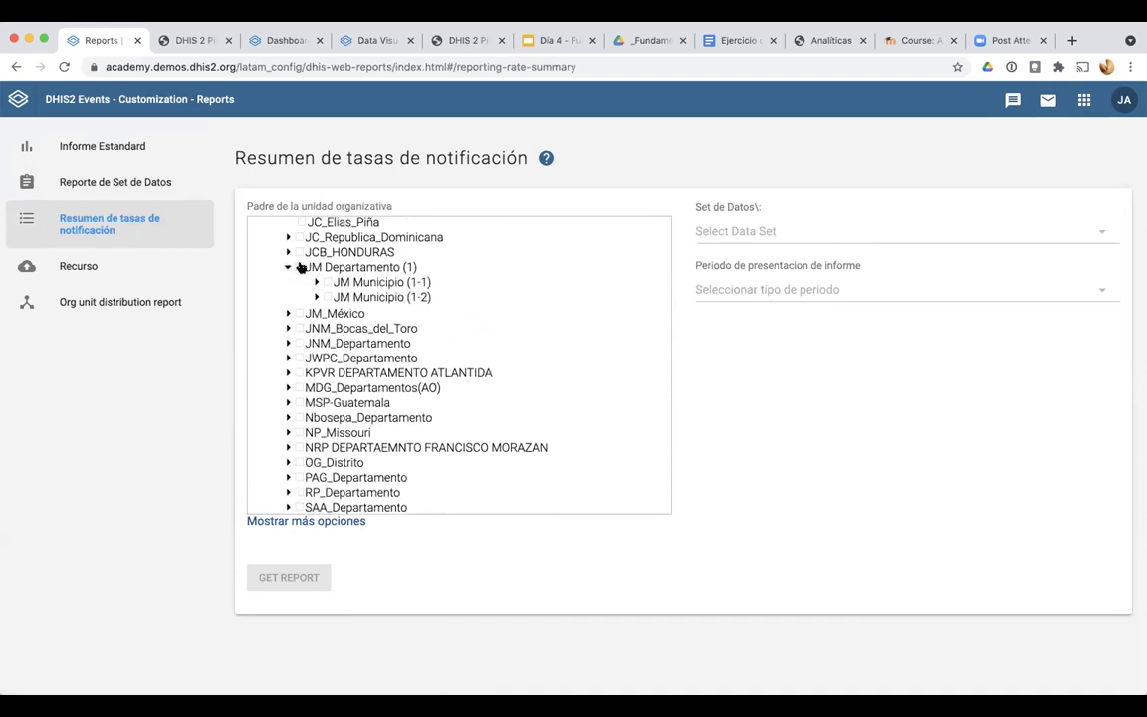
left_click(299, 267)
left_click(742, 229)
scroll(717, 426, "down", 10)
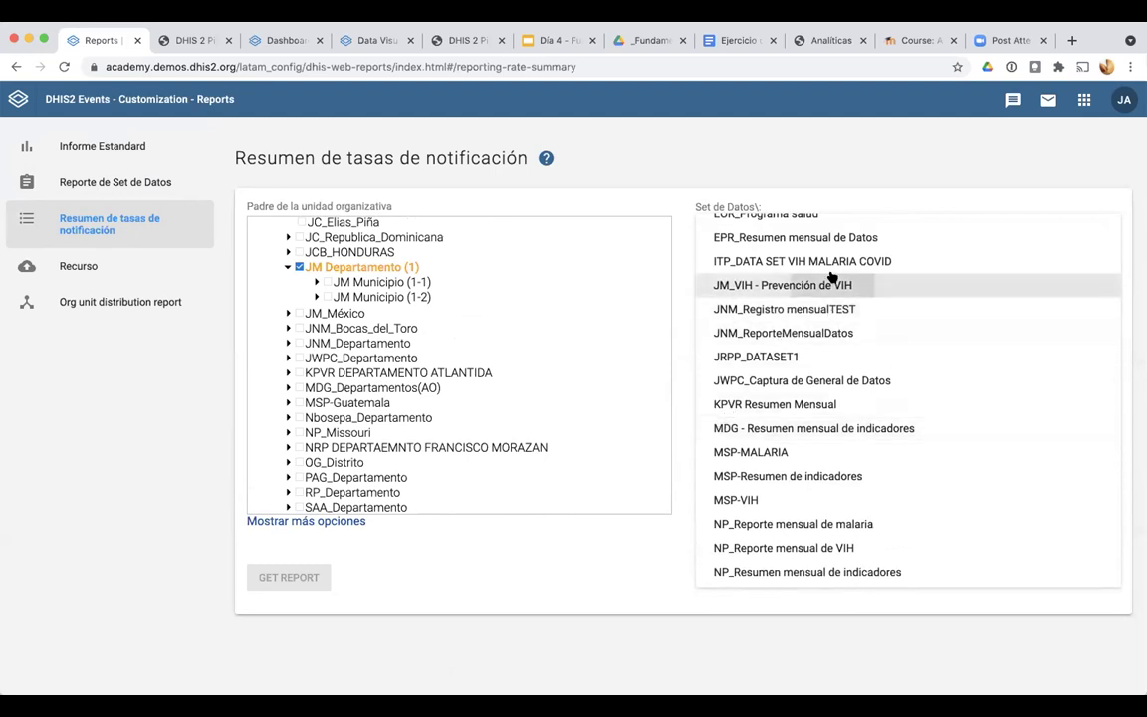
left_click(826, 285)
Set the reporting period to Anual 2021, then generate the reporting rate summary and examine its table
left_click(787, 290)
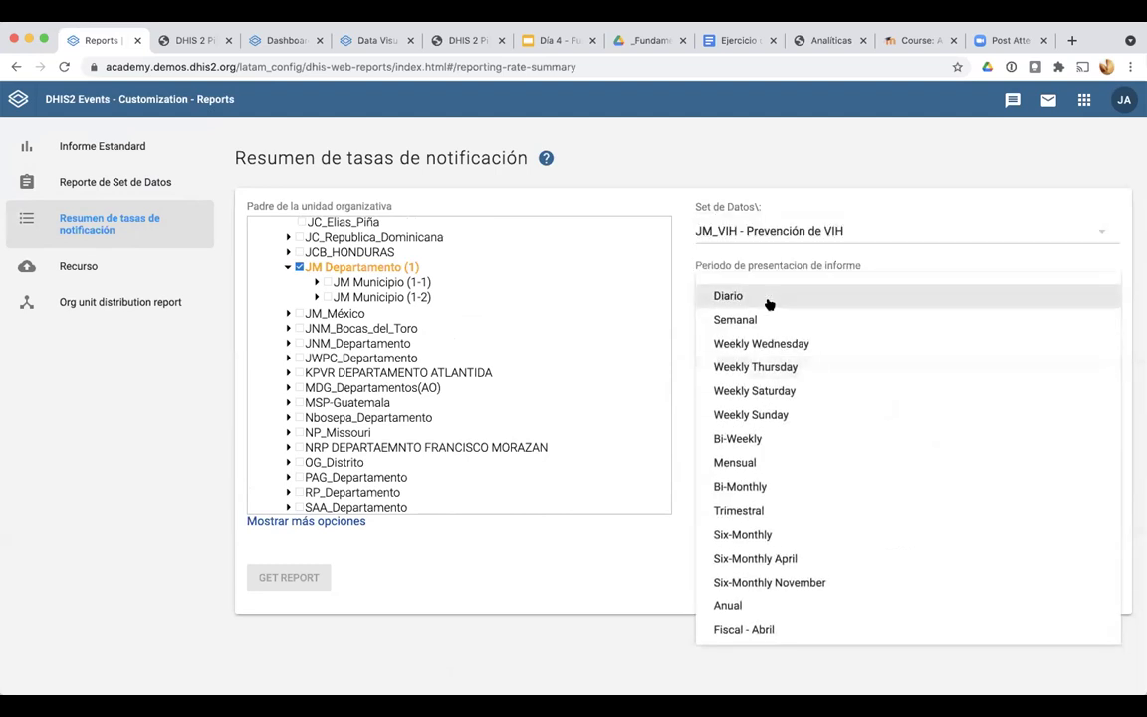
left_click(737, 605)
left_click(730, 355)
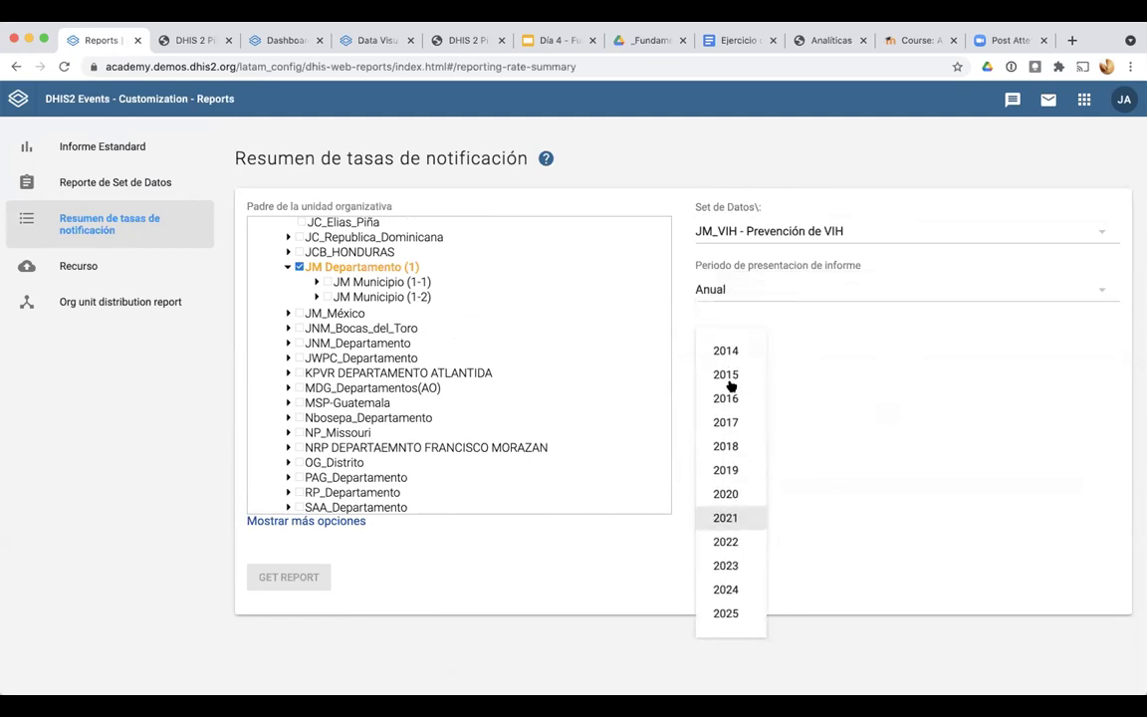
left_click(734, 514)
left_click(278, 576)
scroll(451, 565, "down", 5)
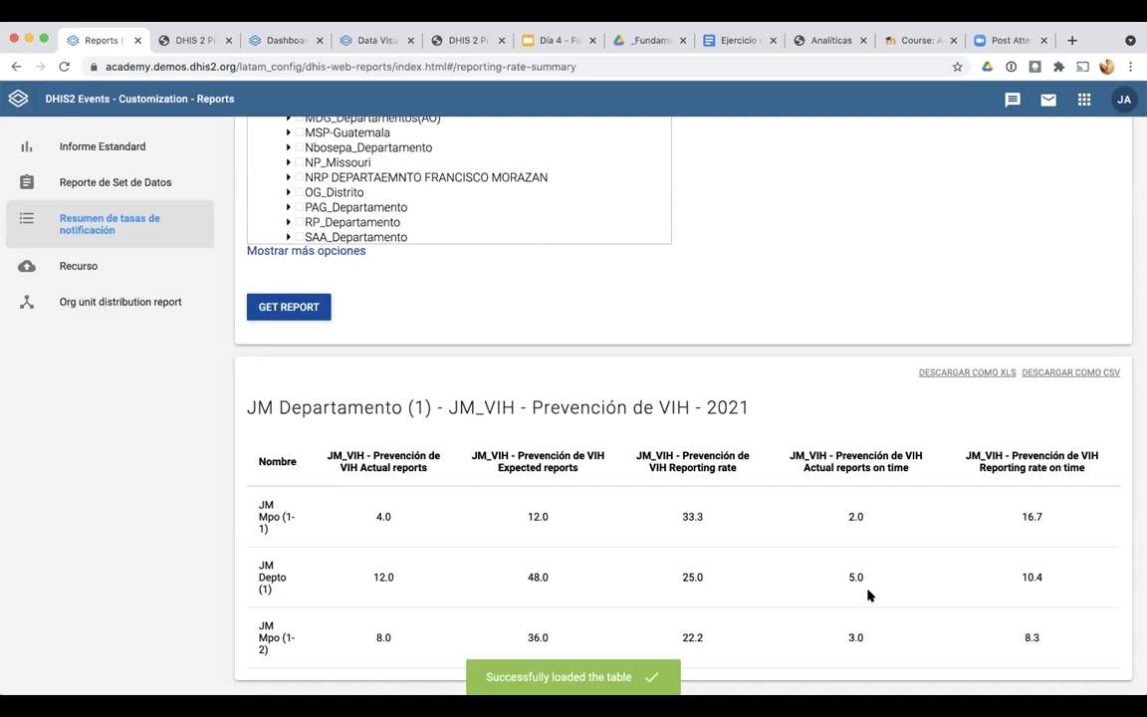
scroll(893, 505, "up", 5)
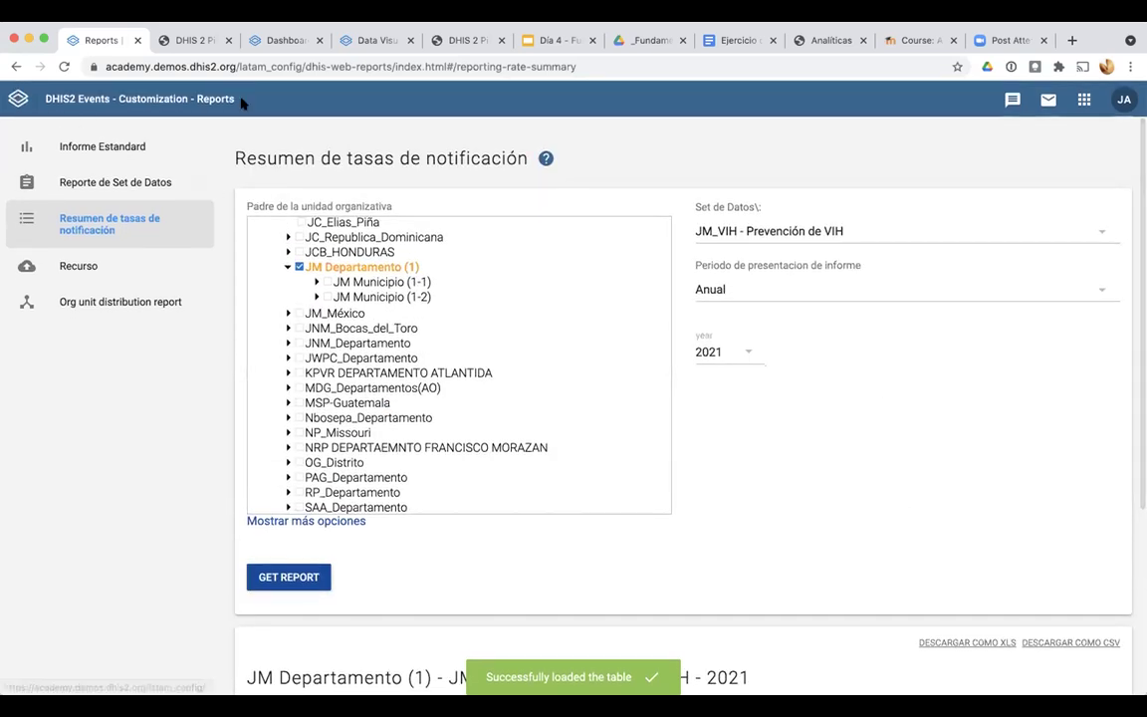
Reopen the Informes app, go to Informe Estandard and bring up the form for a new standard report
left_click(1084, 100)
scroll(897, 375, "down", 2)
scroll(897, 375, "down", 3)
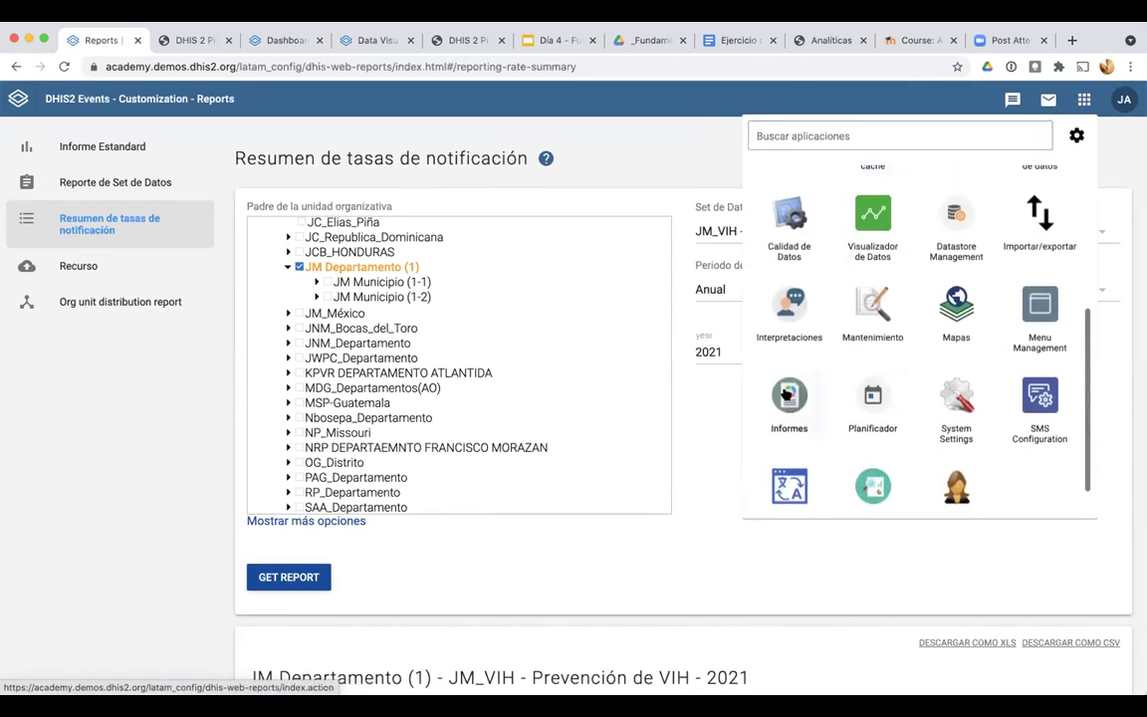
left_click(786, 396)
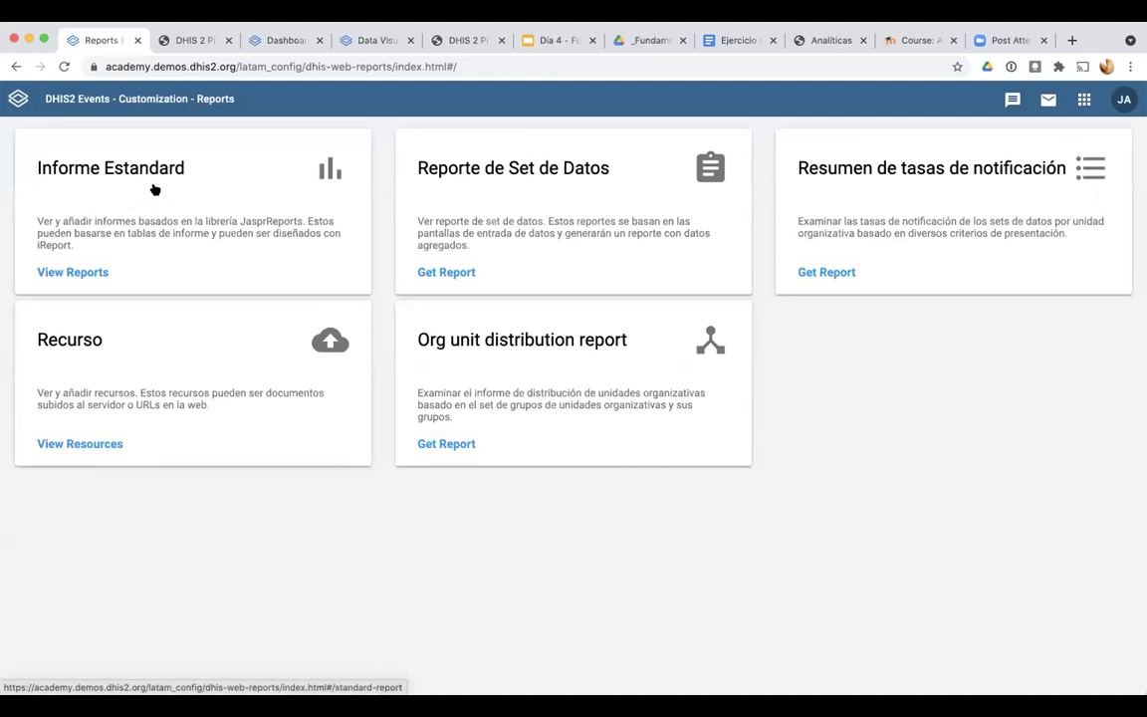
left_click(154, 189)
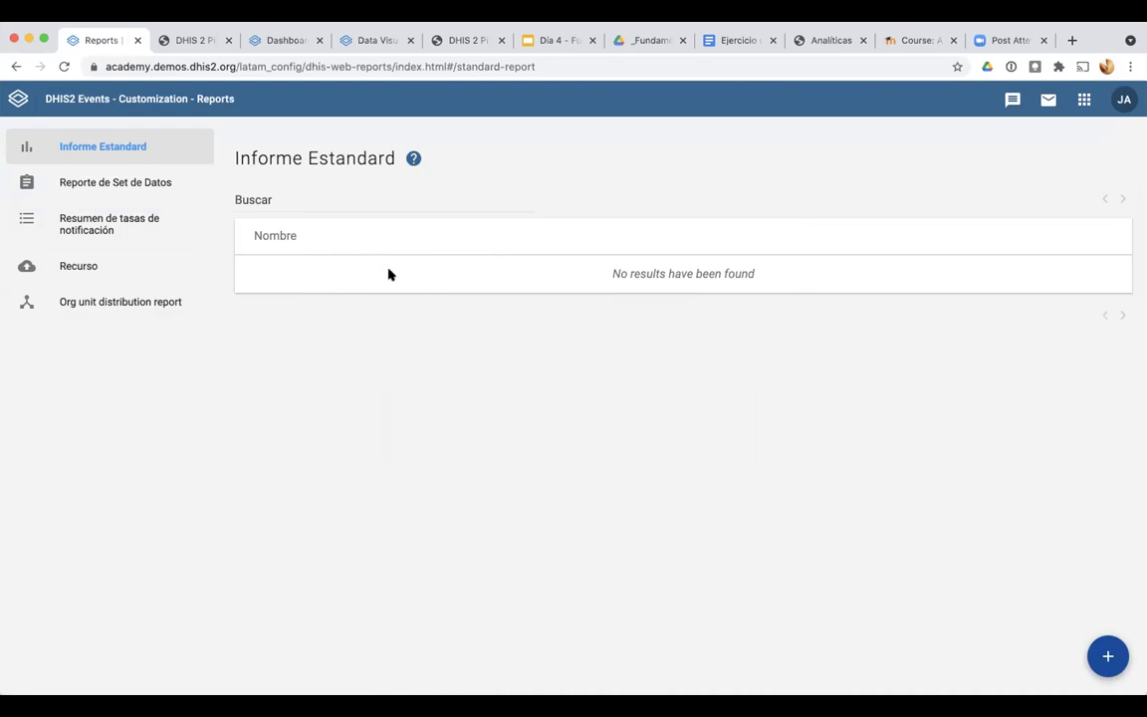
left_click(1108, 656)
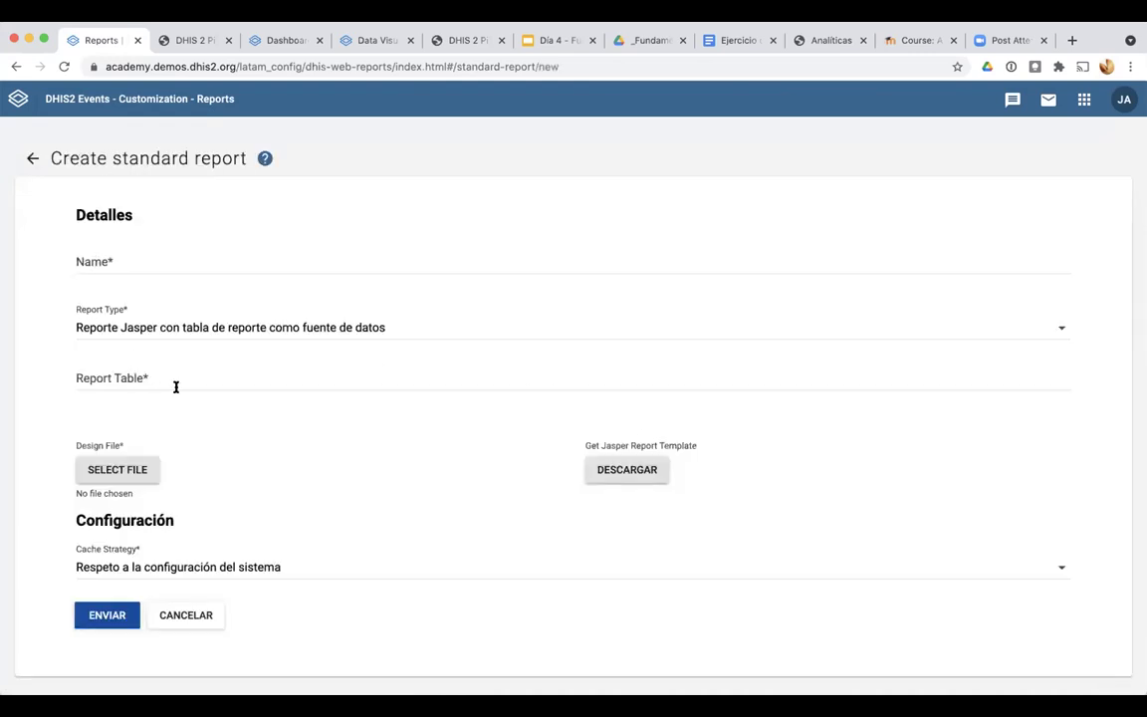
Examine the report table, report type and cache strategy options of the new standard report, then leave the form without saving
left_click(145, 374)
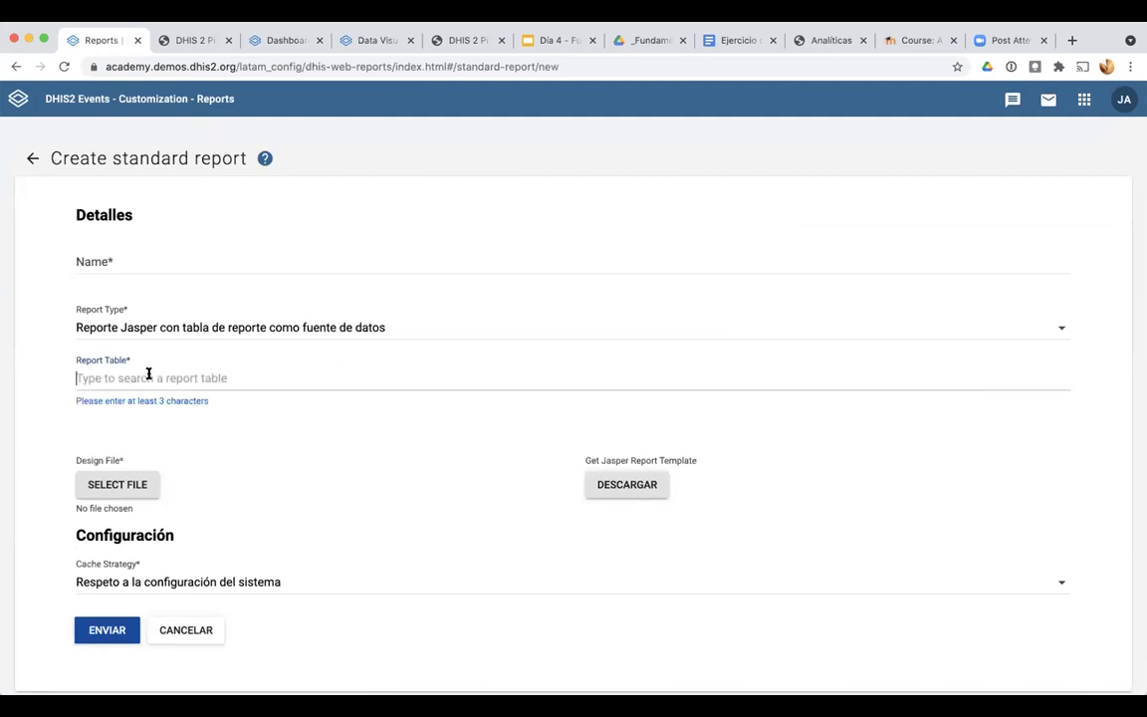
left_click(237, 477)
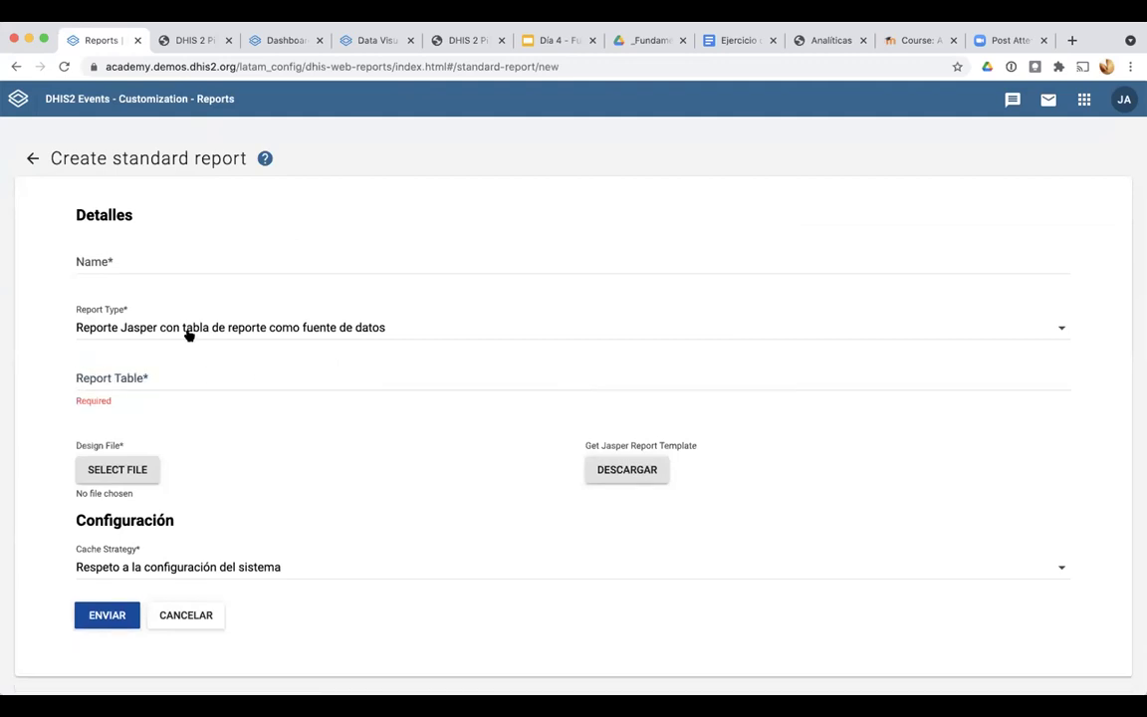
left_click(221, 338)
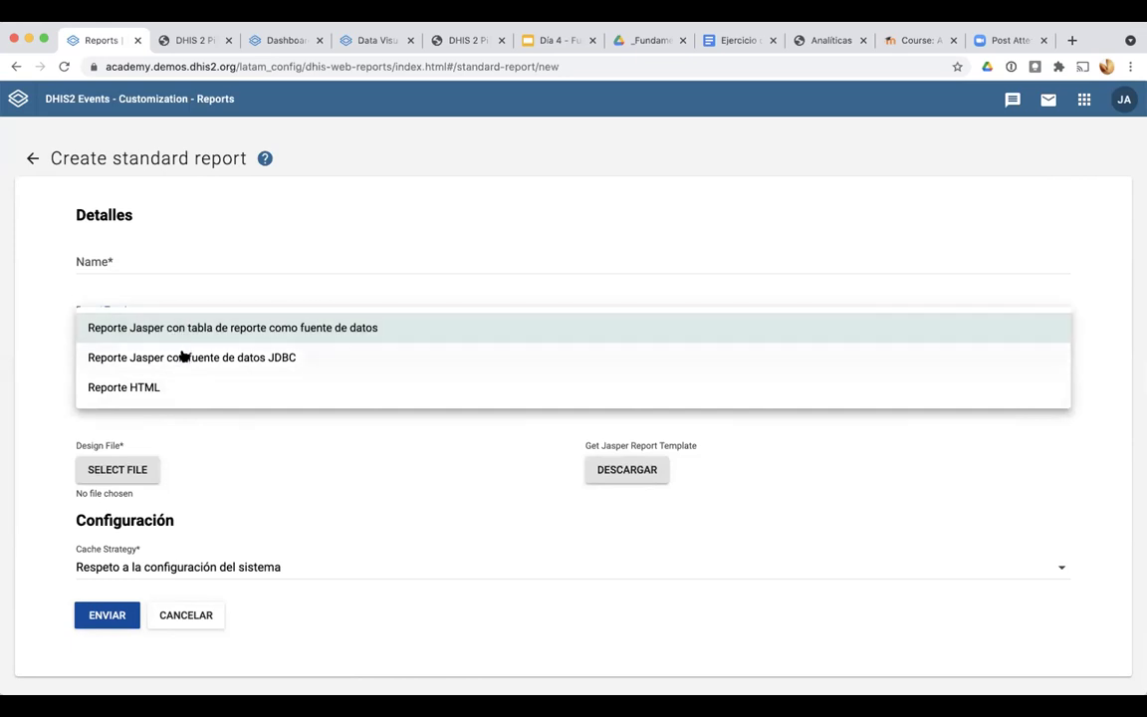
left_click(199, 448)
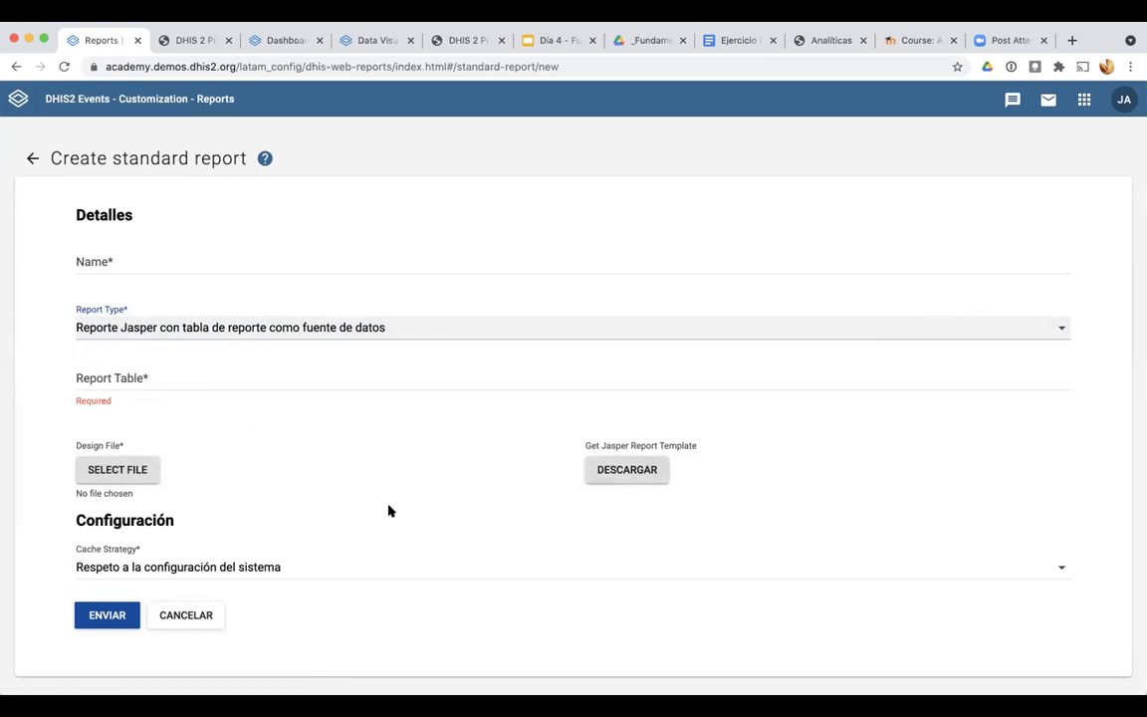
left_click(153, 571)
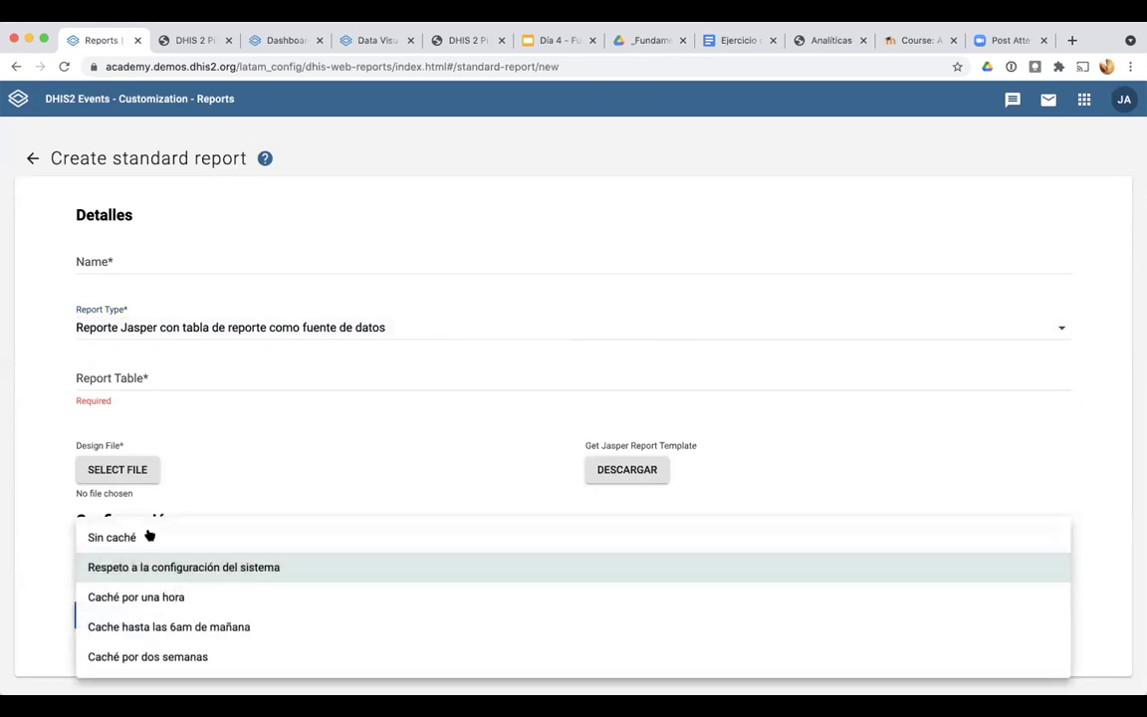
left_click(65, 543)
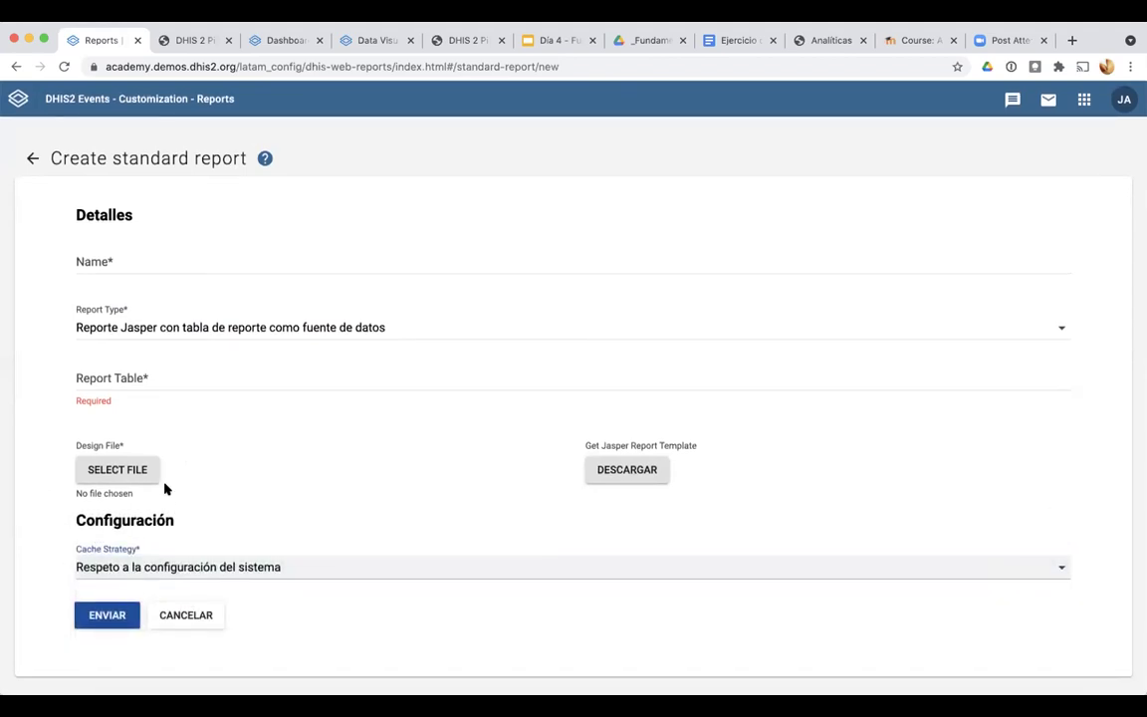
left_click(28, 157)
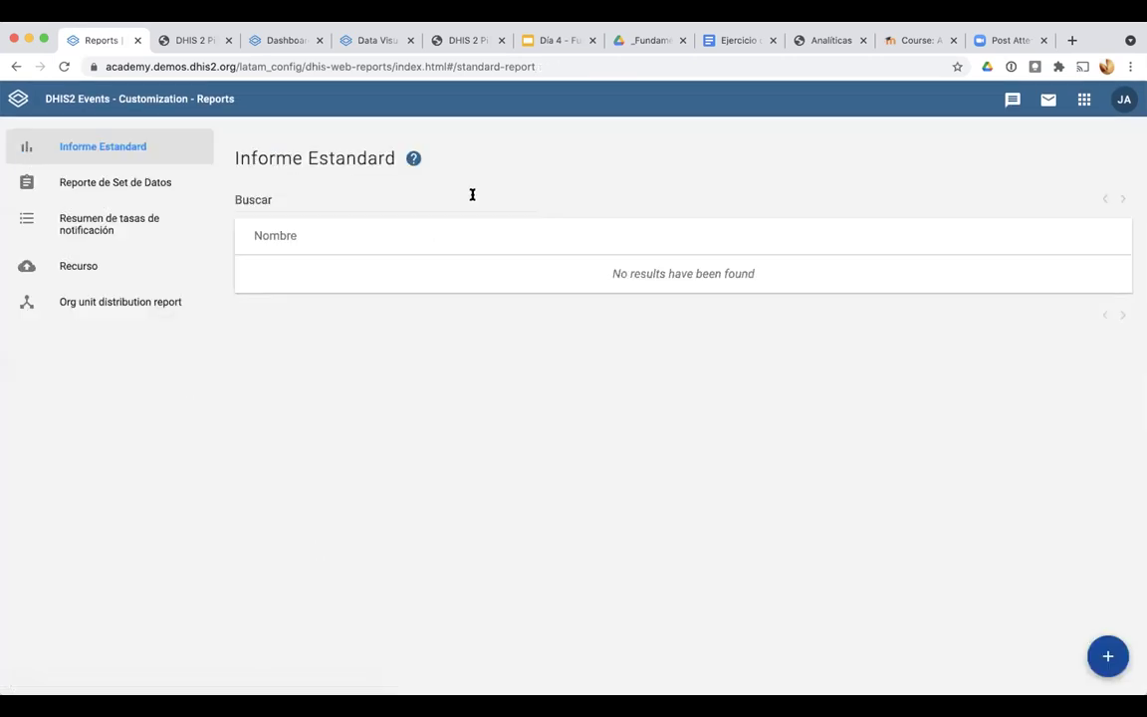
Switch to the Ejercicio día 4 document in Google Docs and review the Herramientas Analíticas exercise instructions from the beginning
left_click(1084, 100)
left_click(603, 392)
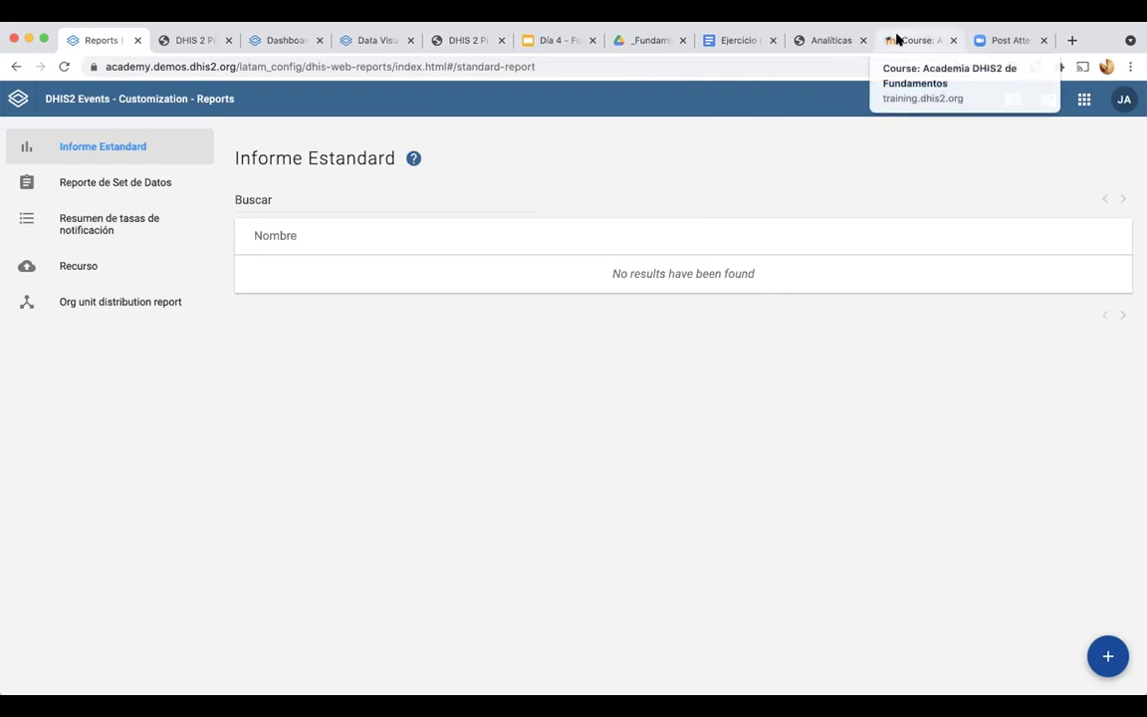
left_click(726, 40)
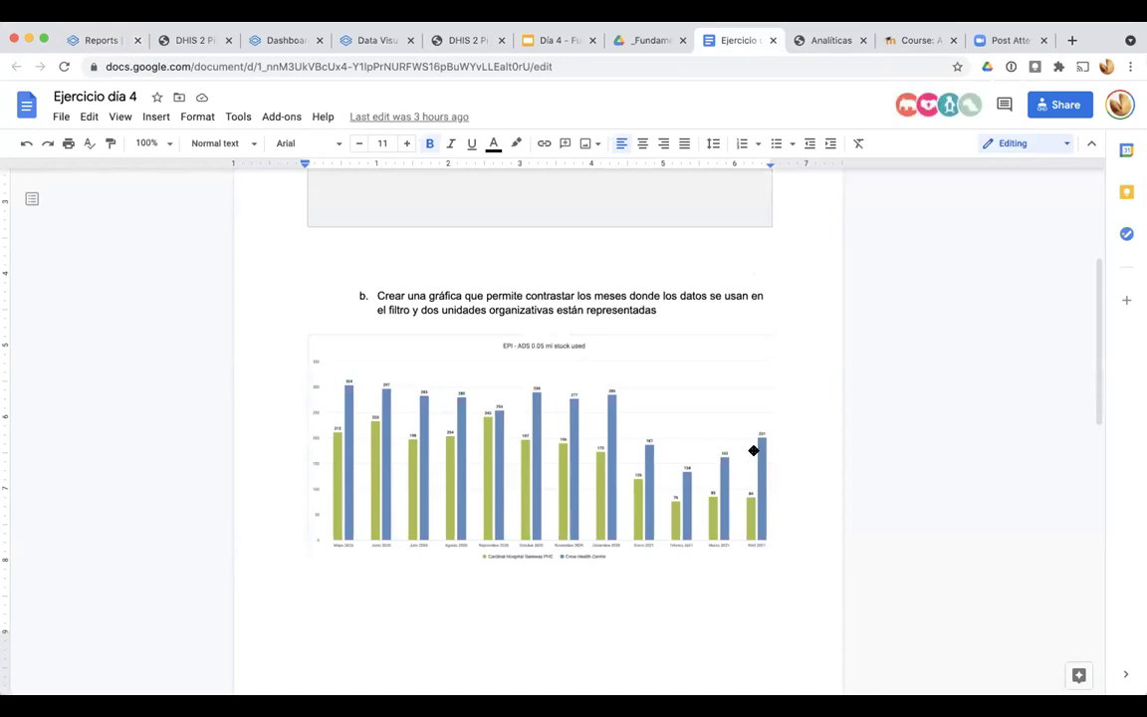
scroll(753, 451, "up", 1)
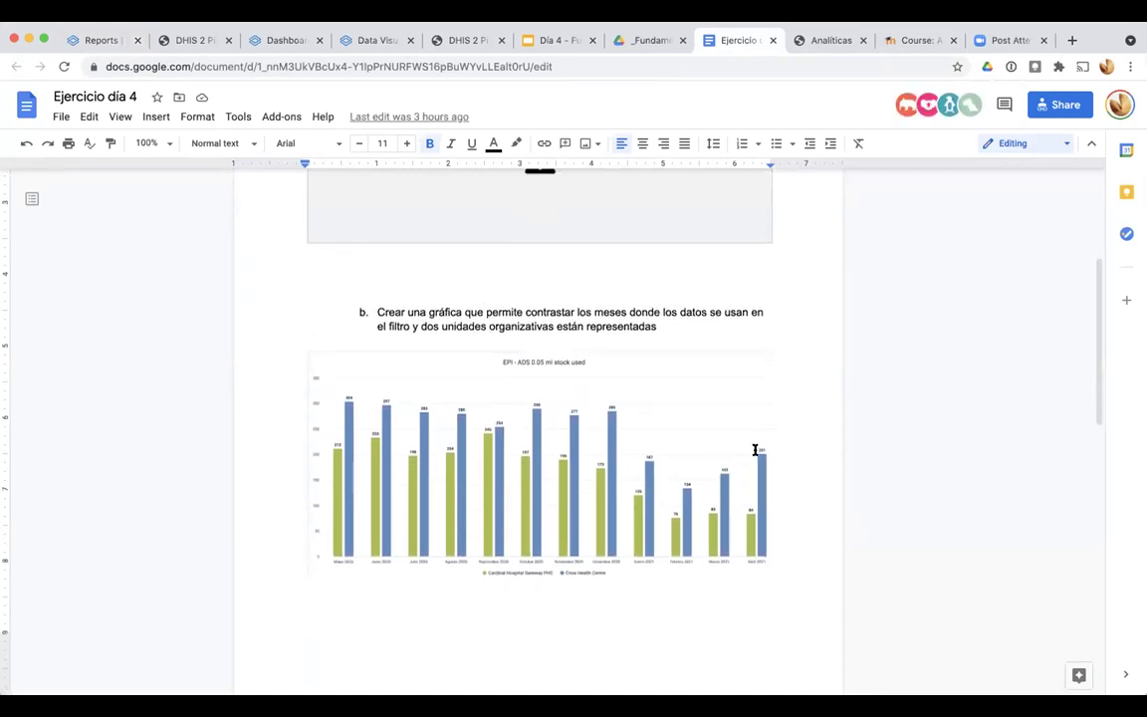
scroll(753, 450, "up", 3)
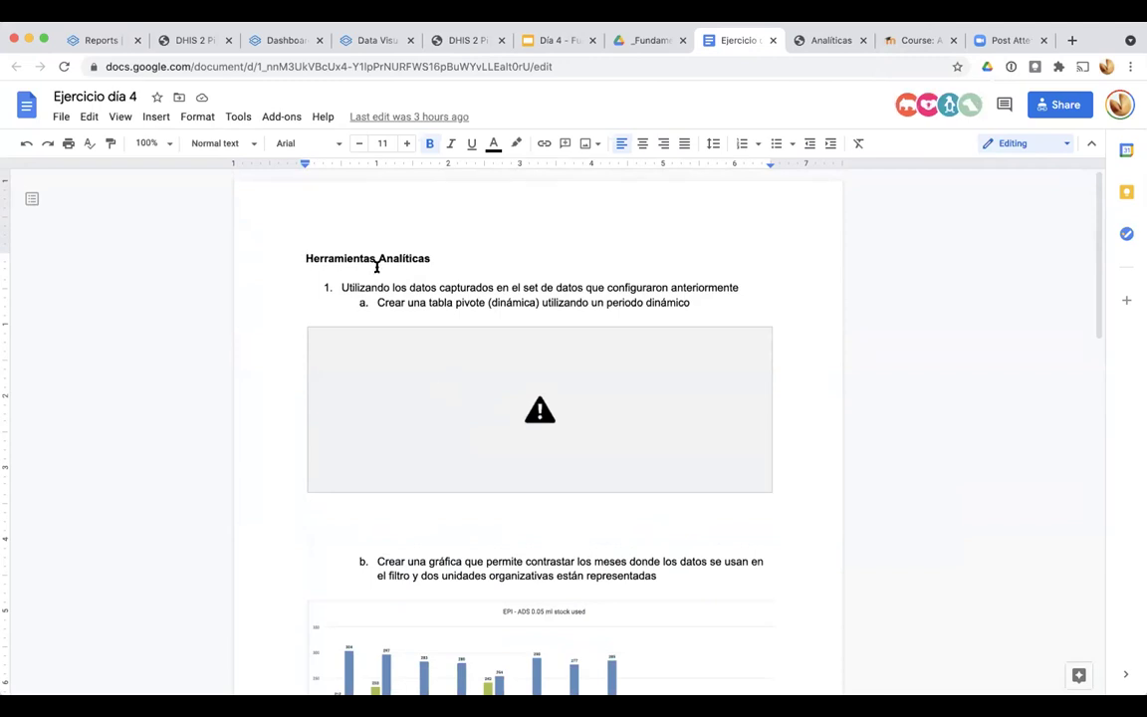
Return to DHIS2 from the exercise document and open the Tablero app to view the JM - Prevención de VIH dashboard
left_click(88, 42)
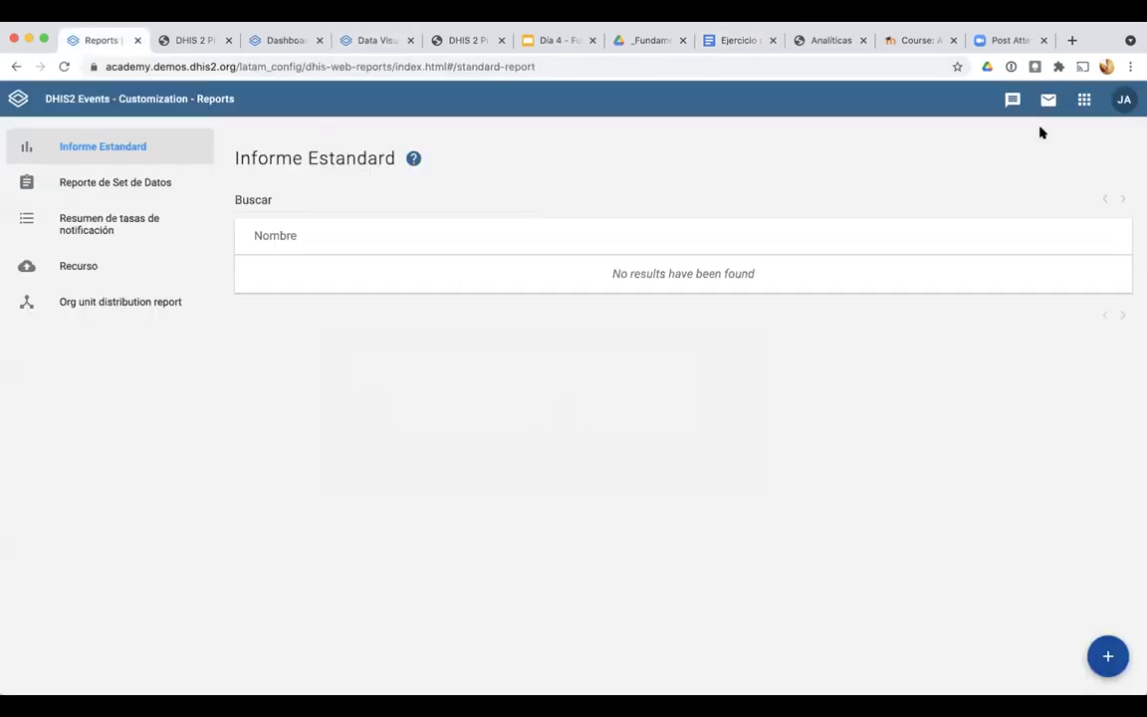
left_click(1083, 100)
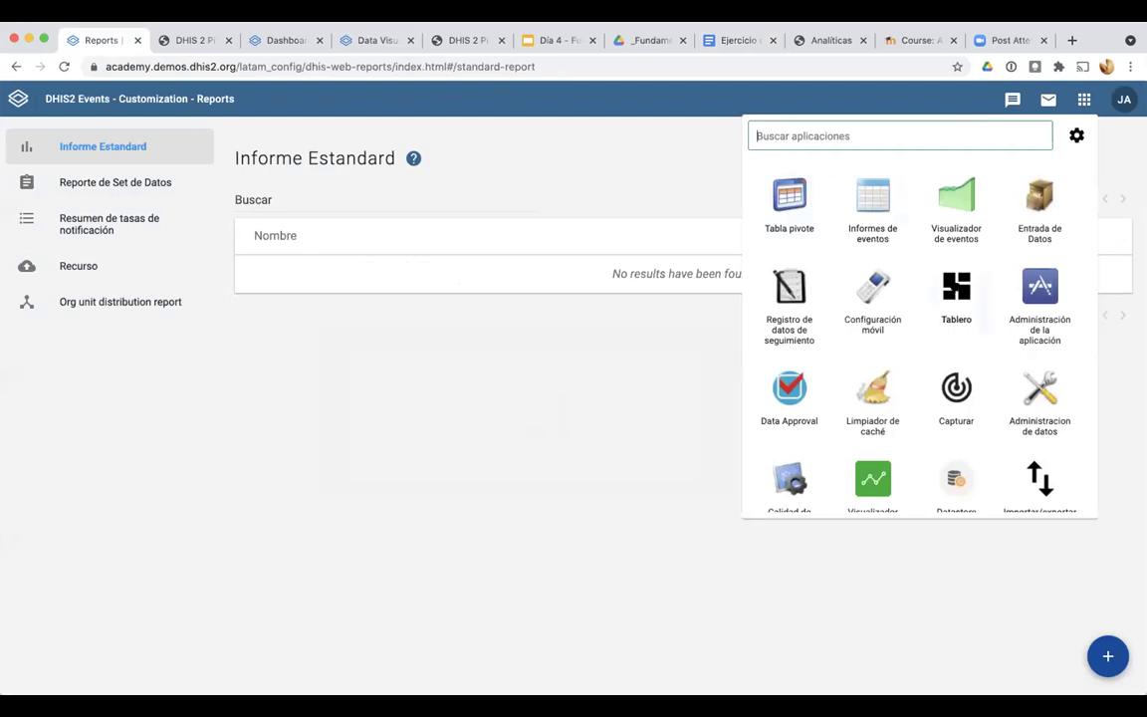
left_click(956, 288)
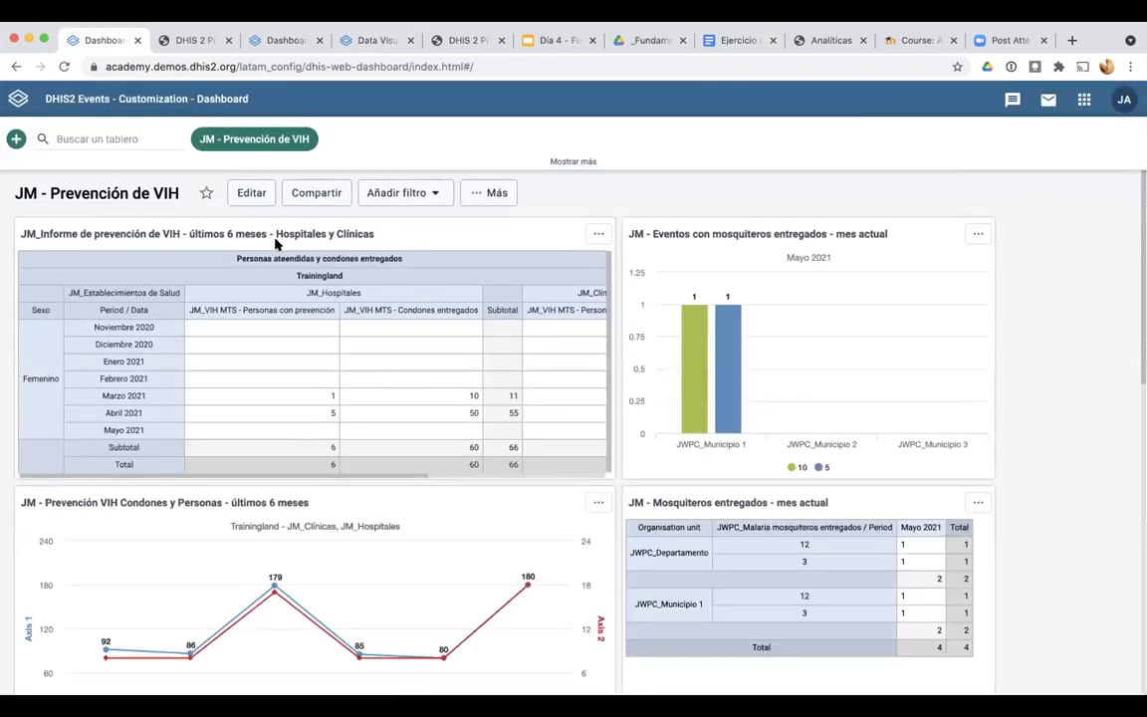
Open the dashboard's JM_Informe de prevención de VIH table in Data Visualizer and check which relative periods it uses
left_click(598, 235)
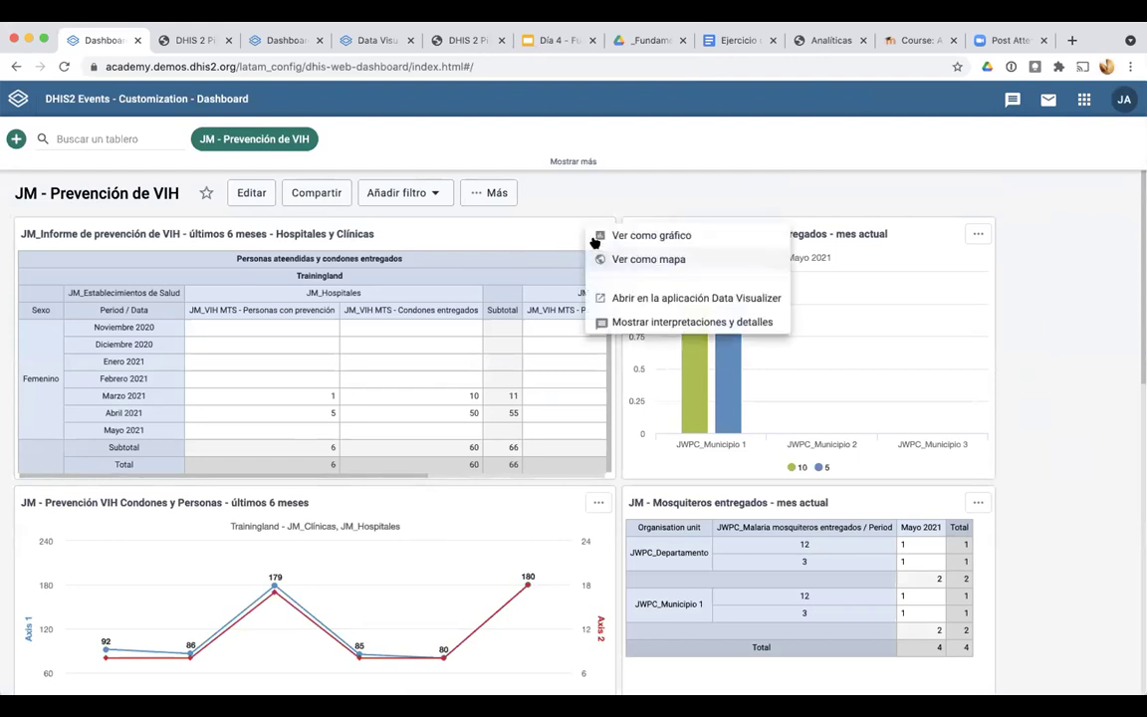
left_click(647, 297)
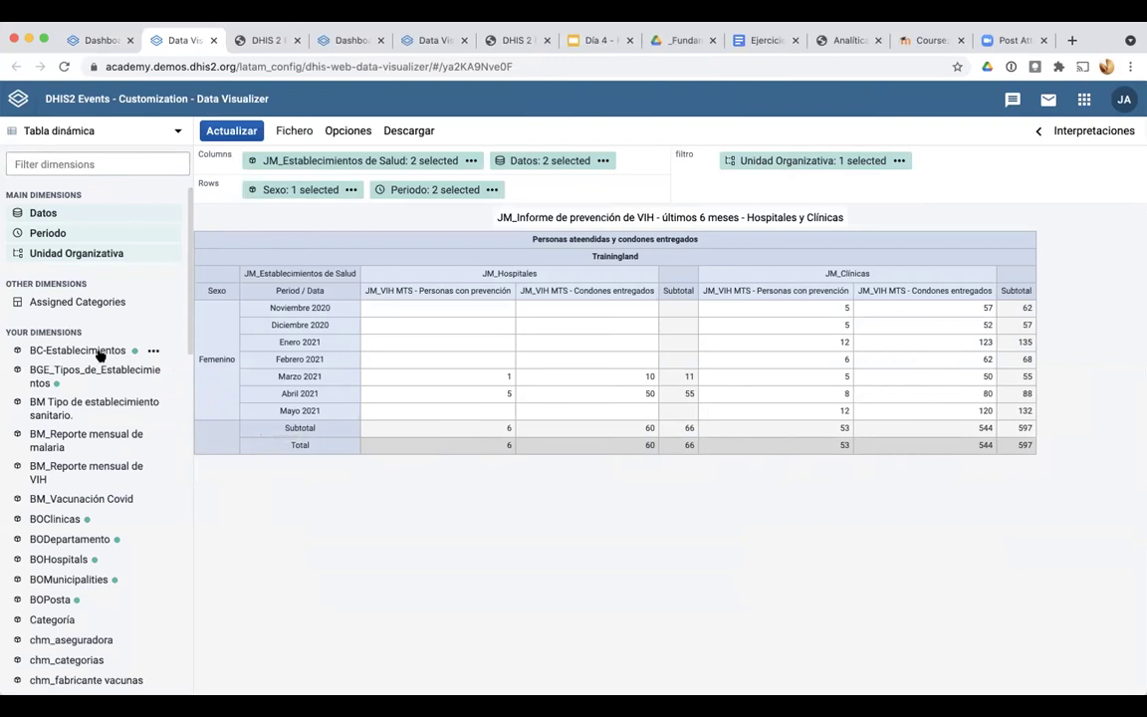
left_click(41, 236)
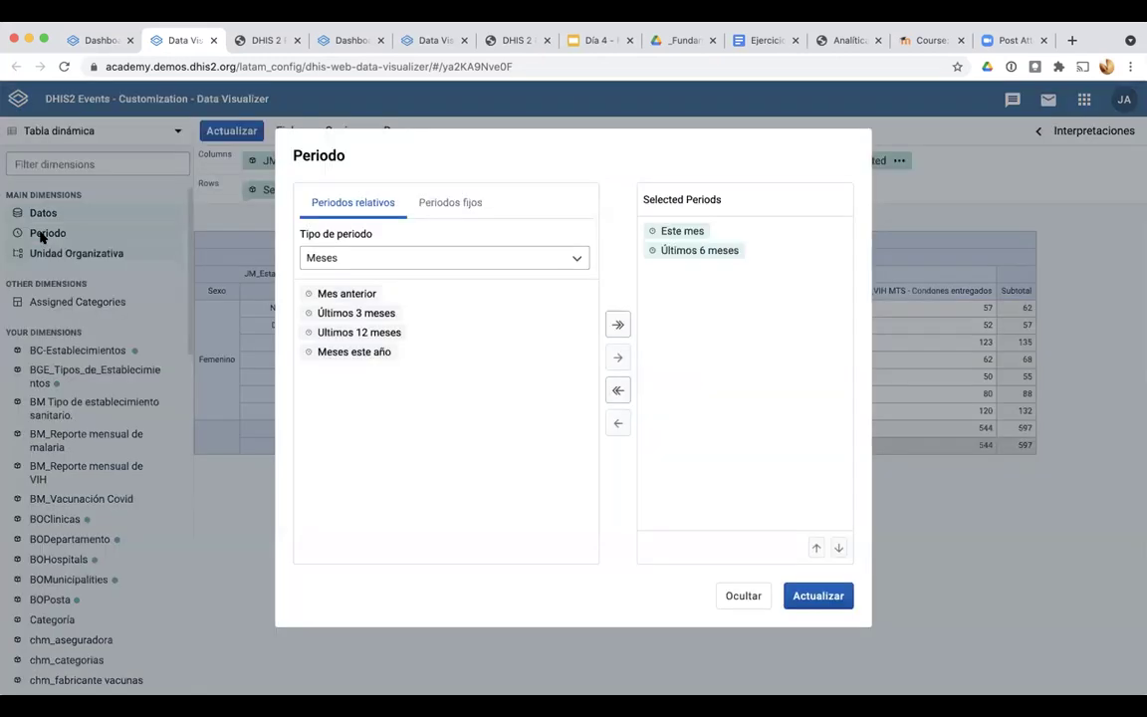
left_click(729, 597)
Switch to the Tabla pivote app, view its period options and open the favourite JM_Informe de prevención de VIH - últimos 6 meses - Hospitales y Clínicas
left_click(1085, 100)
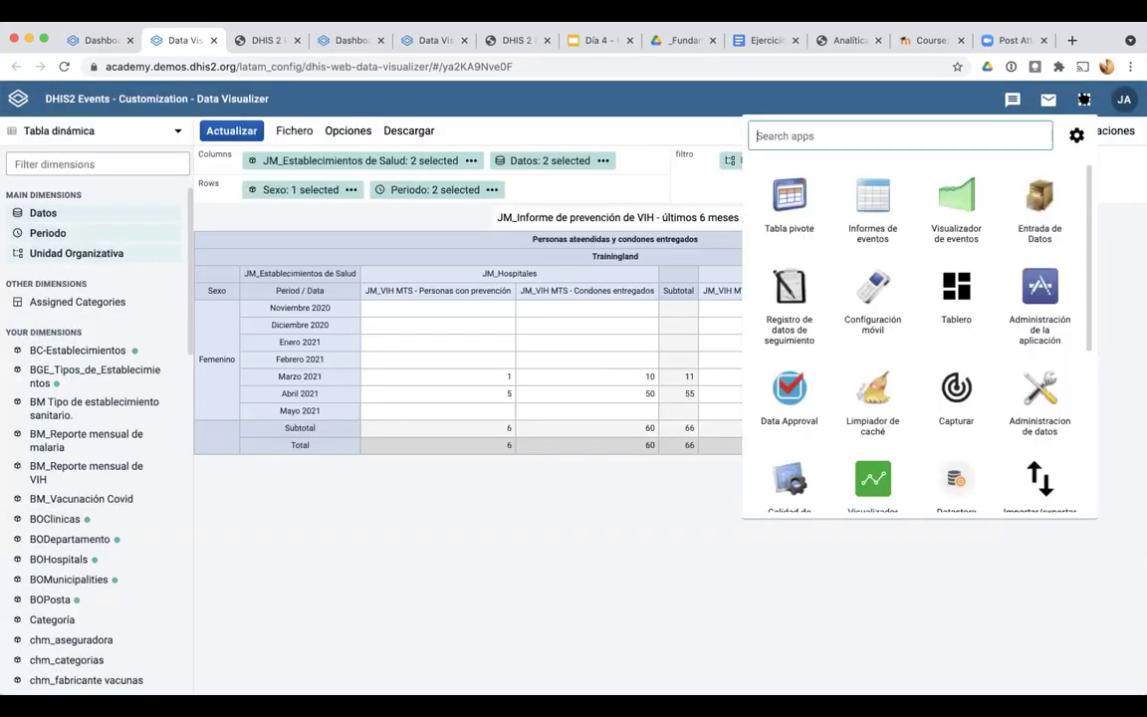
left_click(790, 202)
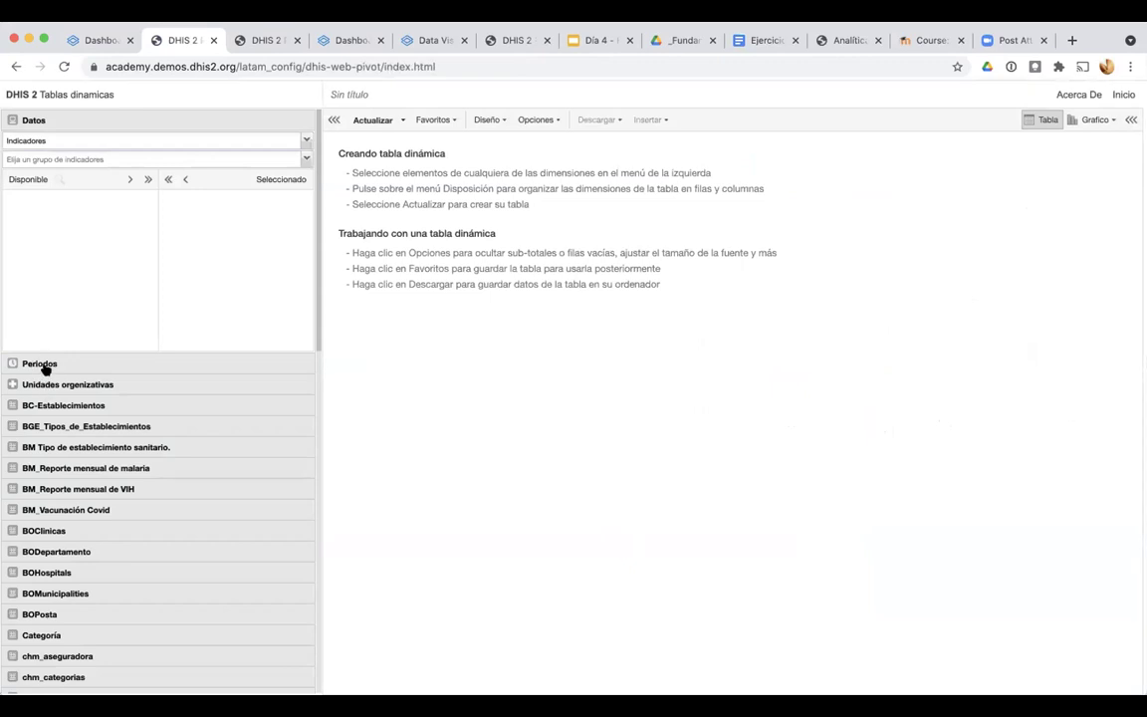
left_click(44, 366)
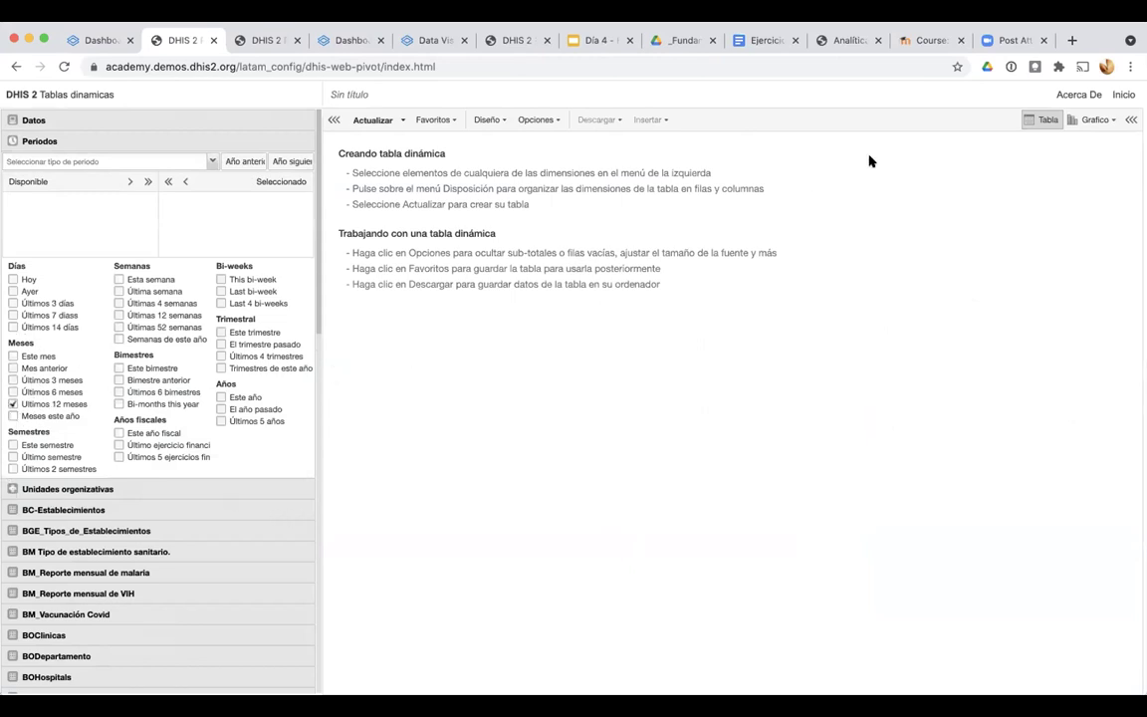
left_click(432, 120)
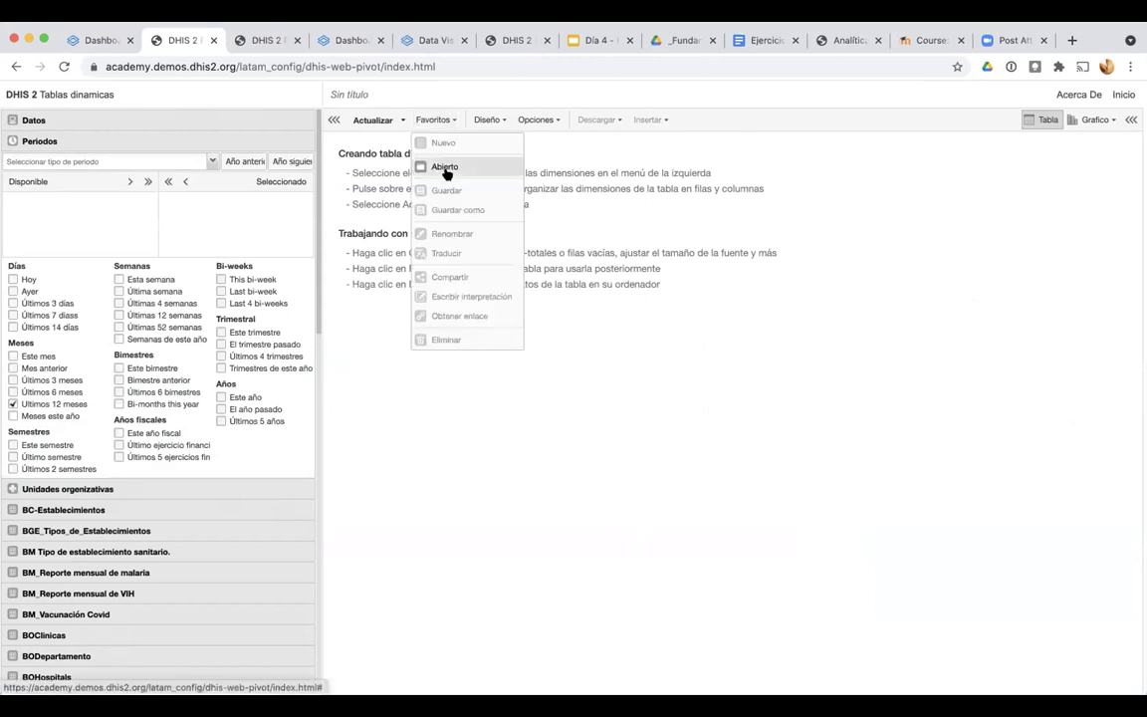
left_click(447, 170)
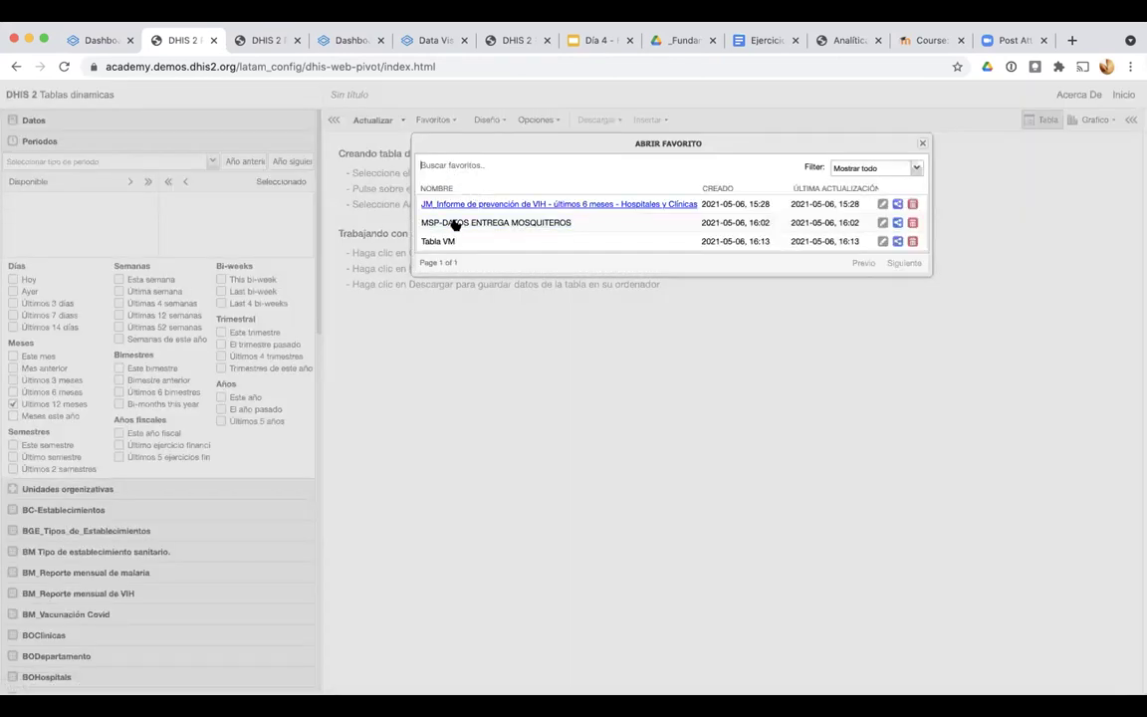
left_click(453, 205)
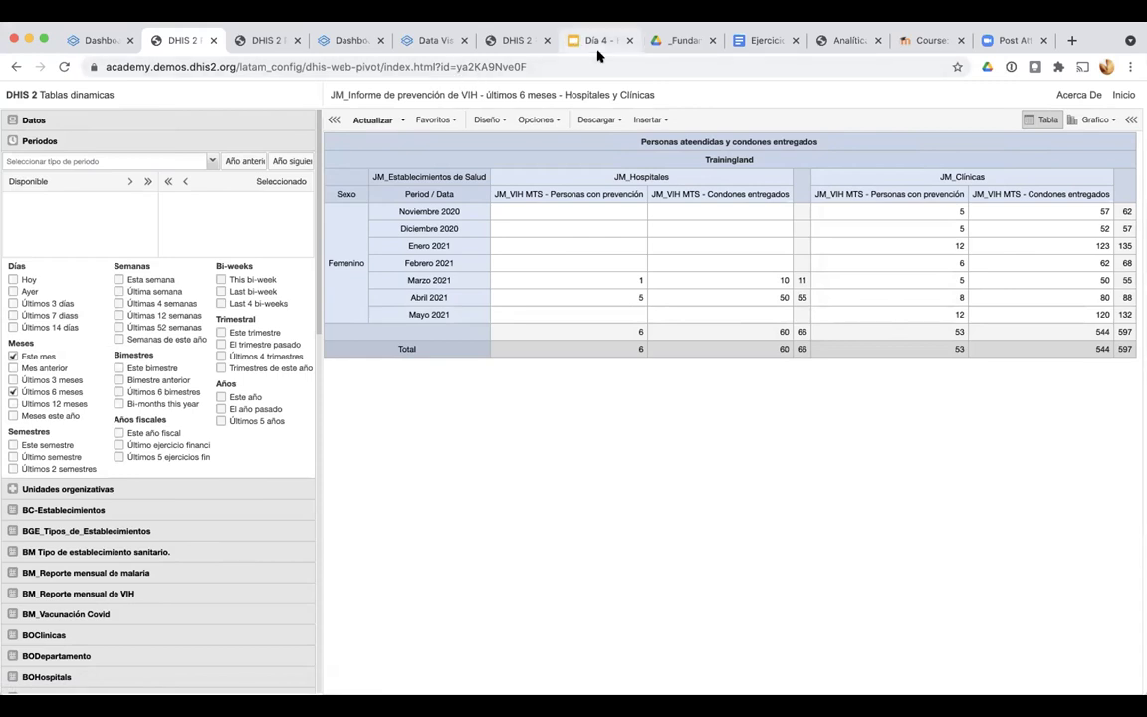
Switch to the Ejercicio día 4 document and examine part b with its EPI - ADS 0.05 ml stock used chart
left_click(759, 39)
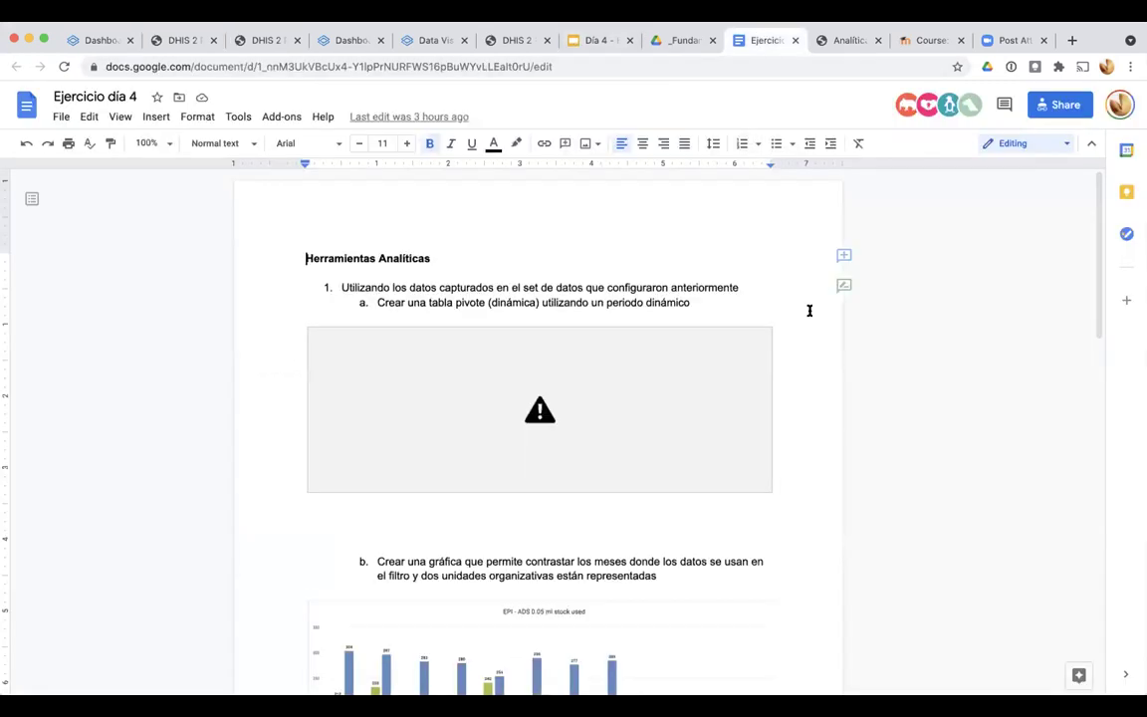
scroll(809, 310, "down", 3)
scroll(795, 476, "down", 3)
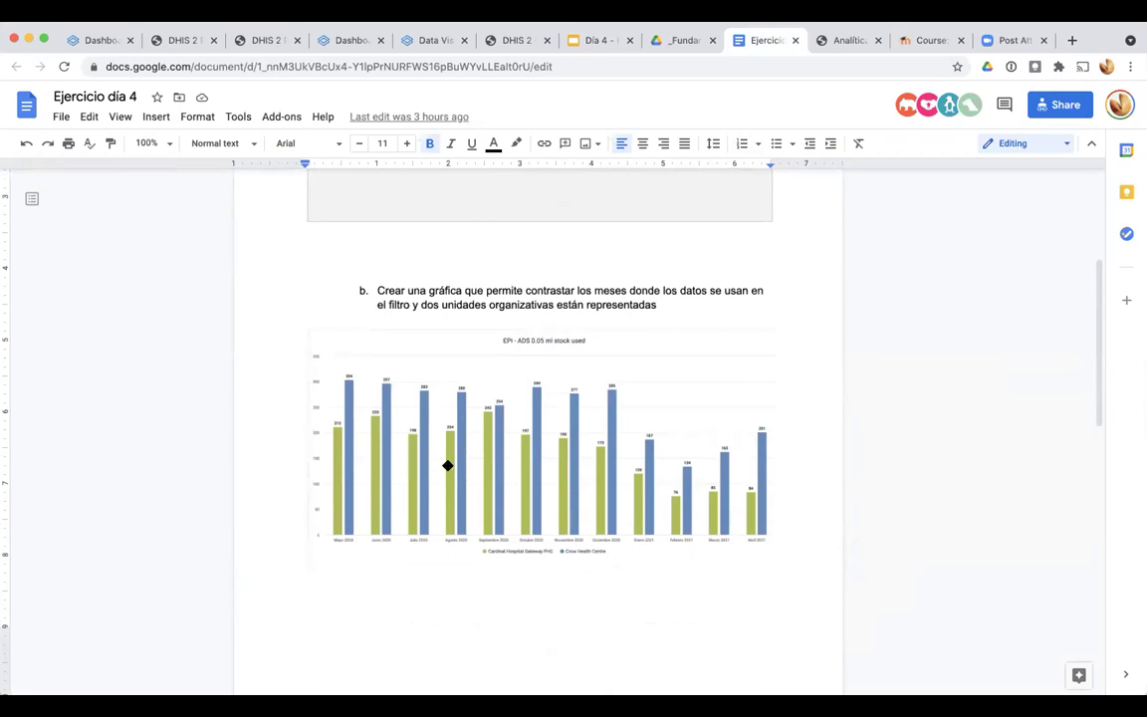
scroll(447, 467, "up", 5)
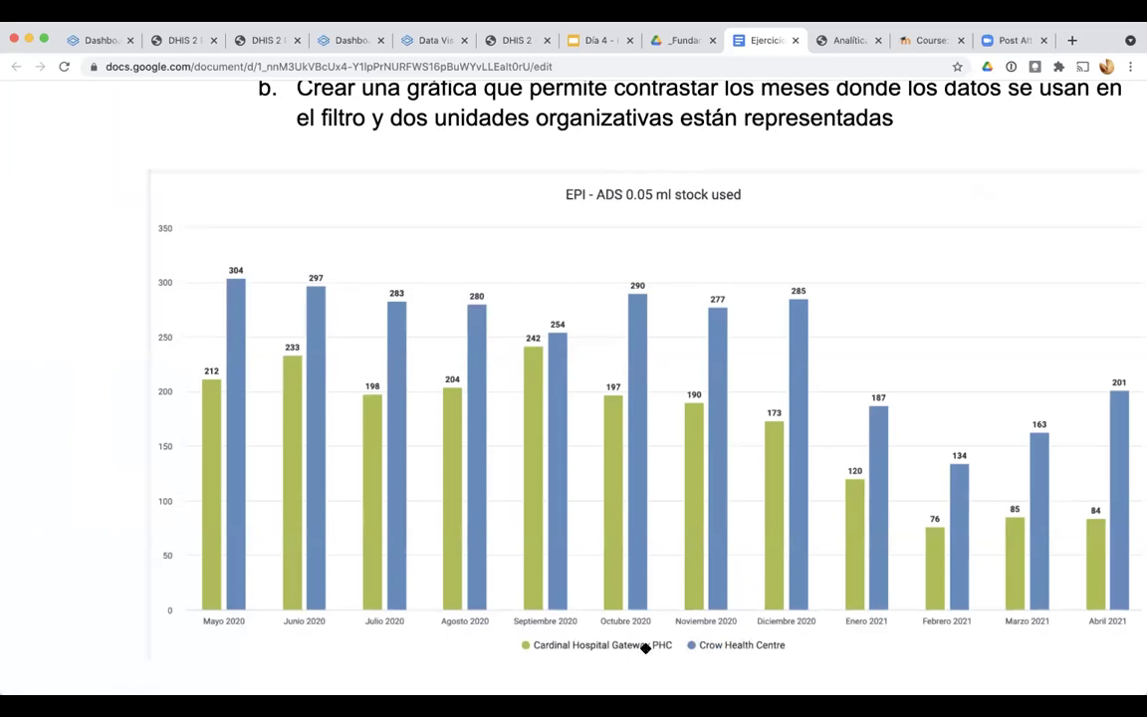
key("super+0")
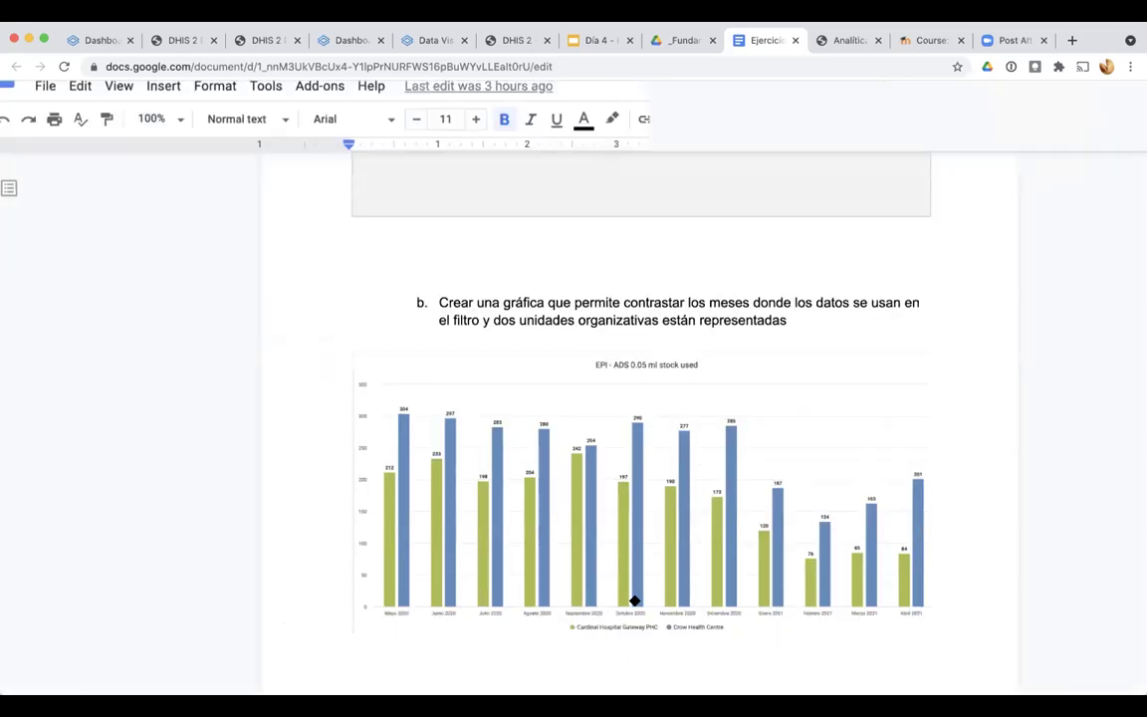
Return to the DHIS2 dashboard and open the chart JM - Prevención VIH Condones y Personas - últimos 6 meses in Data Visualizer
left_click(103, 39)
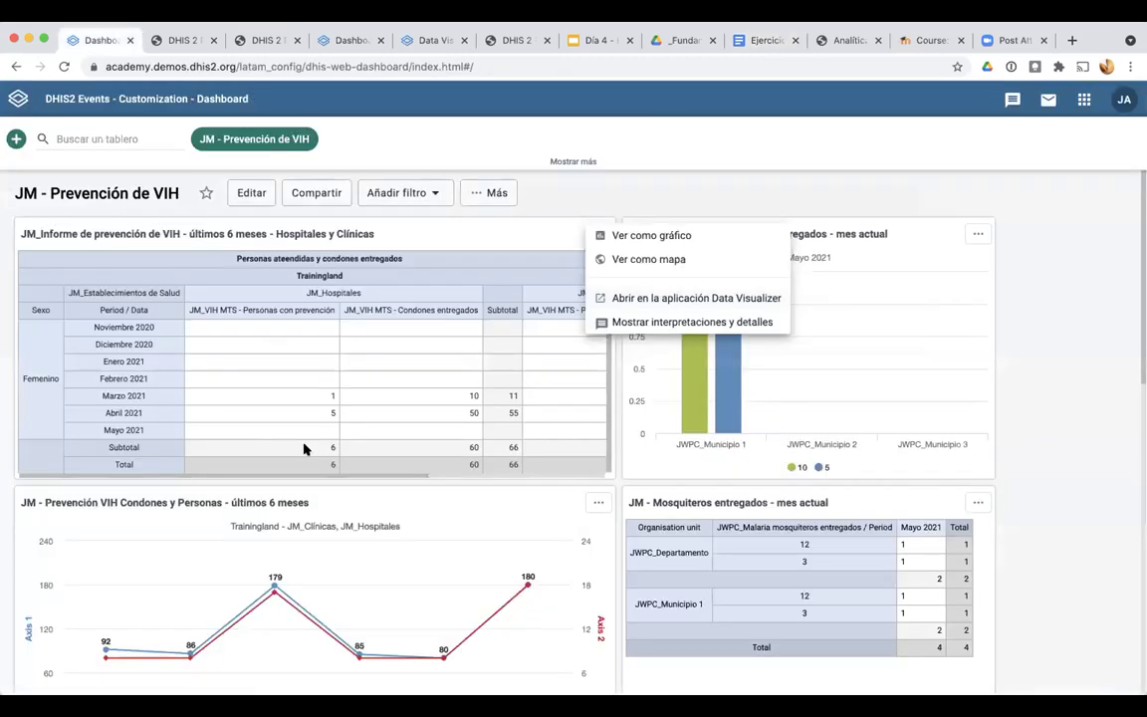
left_click(995, 268)
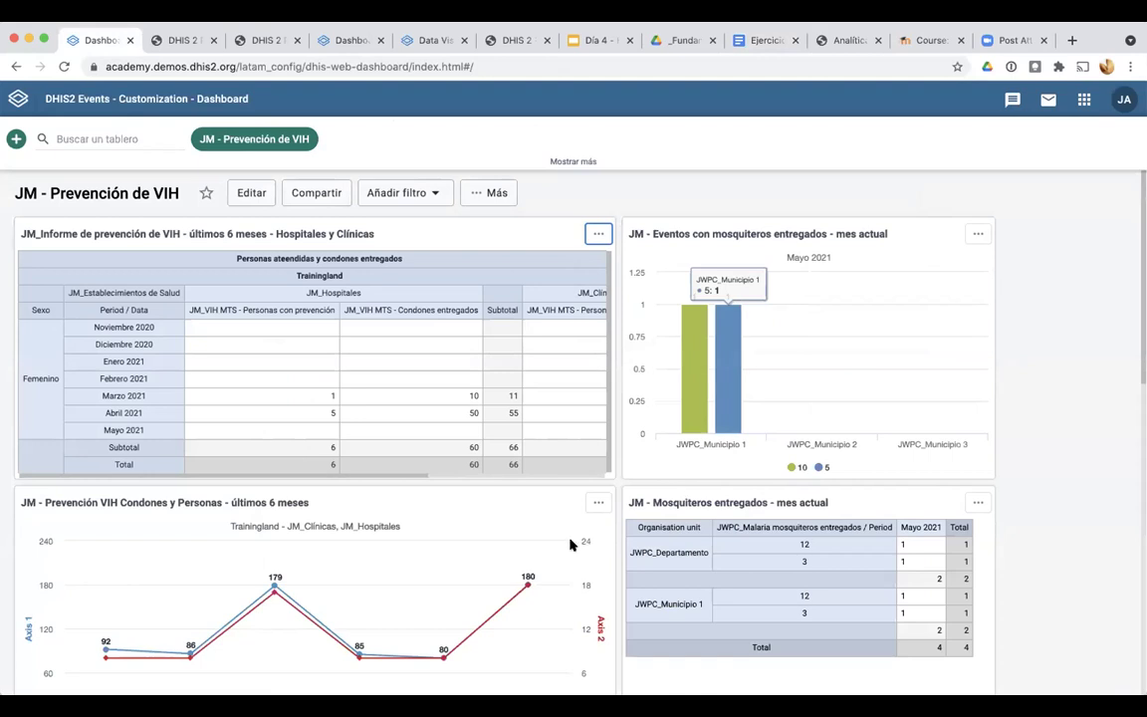
scroll(558, 536, "down", 2)
scroll(545, 531, "down", 4)
mouse_move(225, 355)
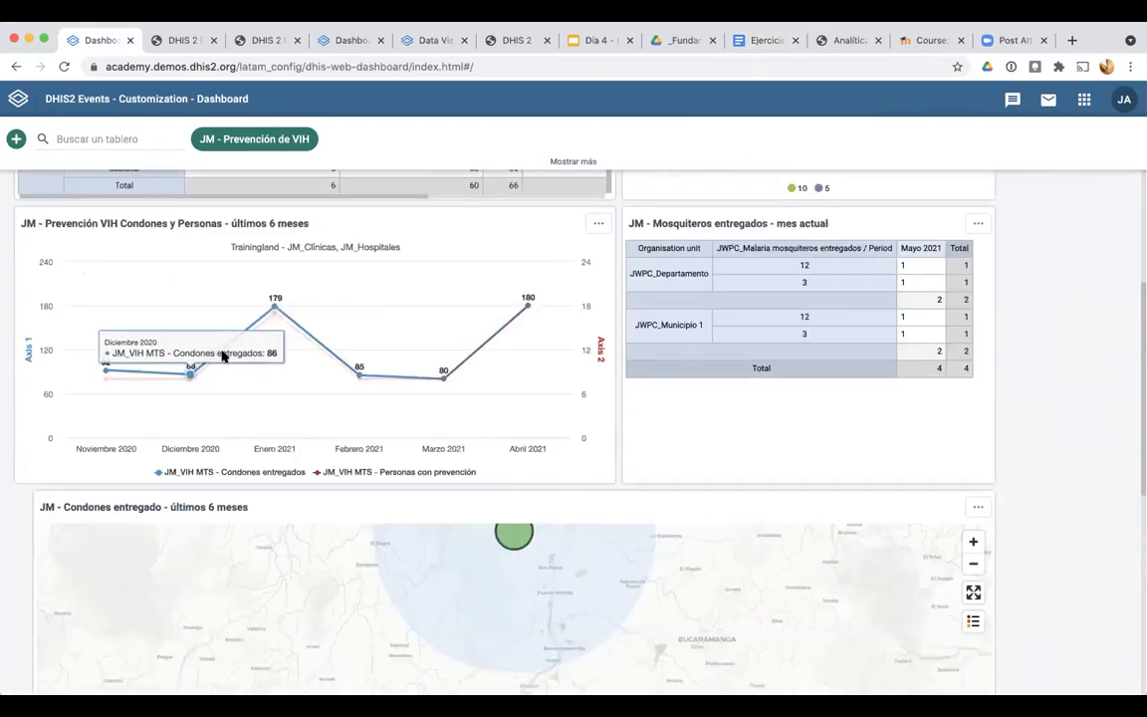
left_click(596, 225)
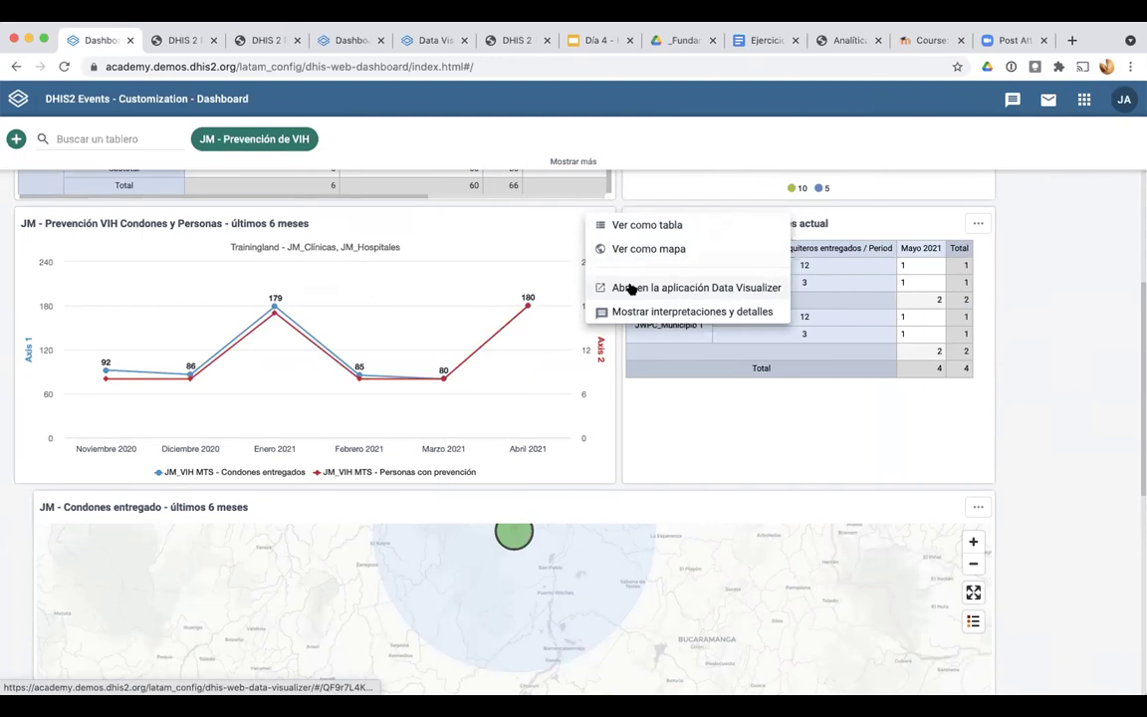
left_click(630, 288)
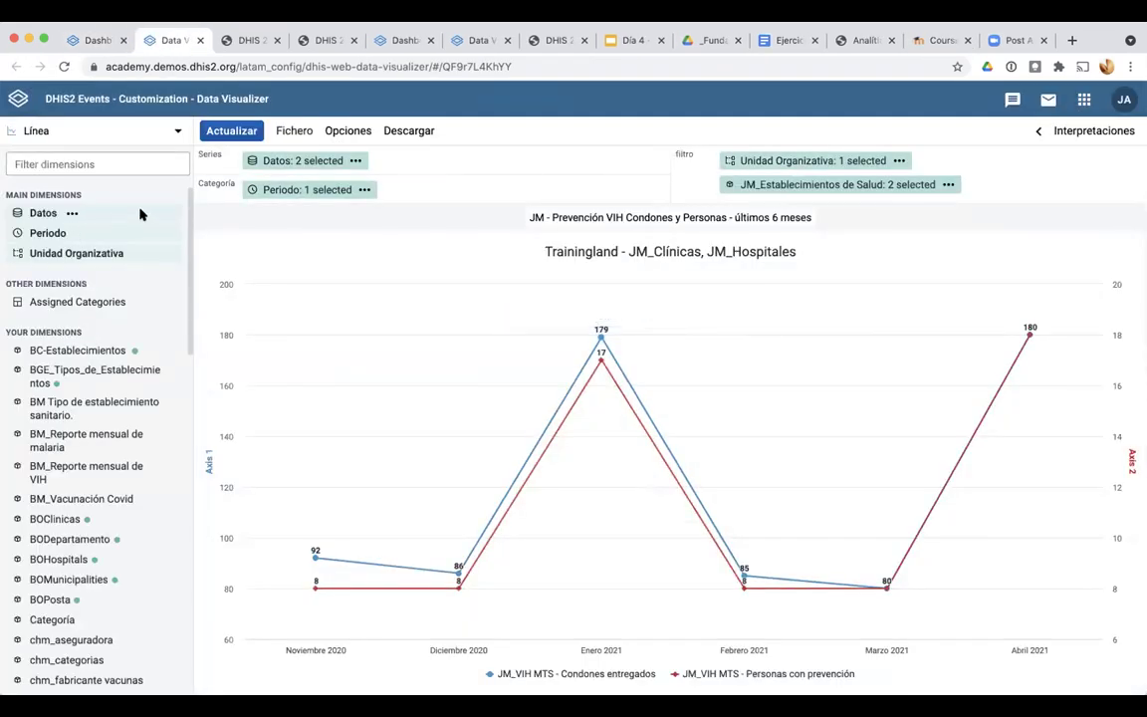
Change the line chart's type to Columna, update the visualization and save it under its existing name
left_click(179, 133)
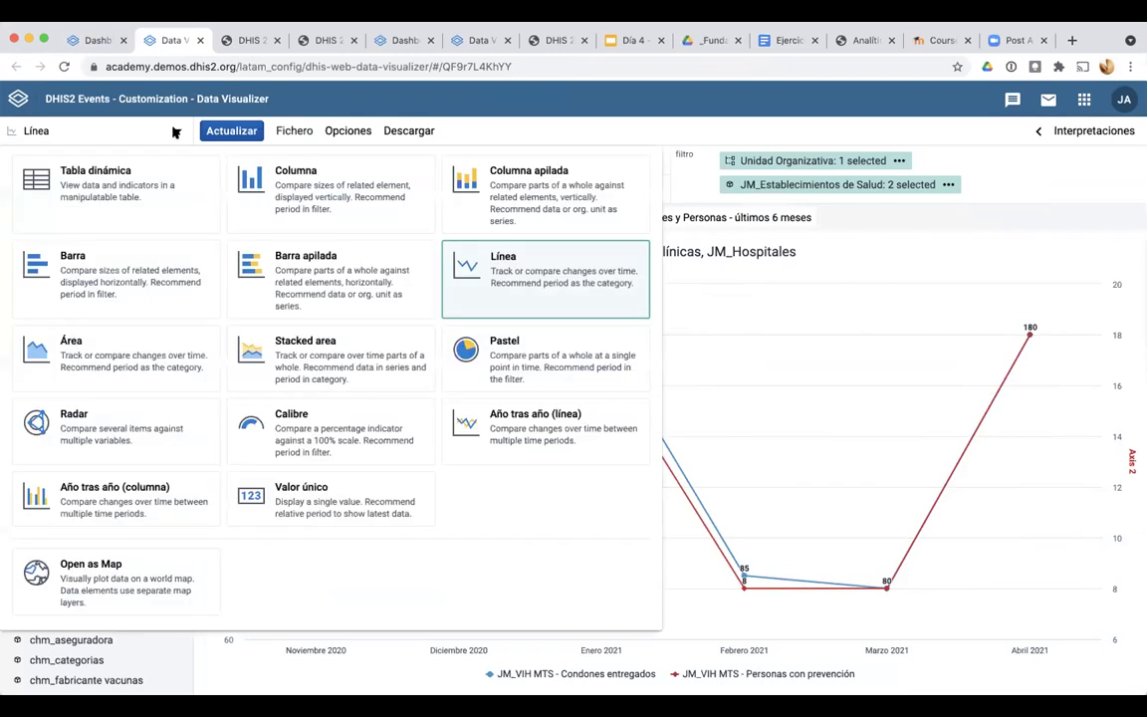
left_click(303, 176)
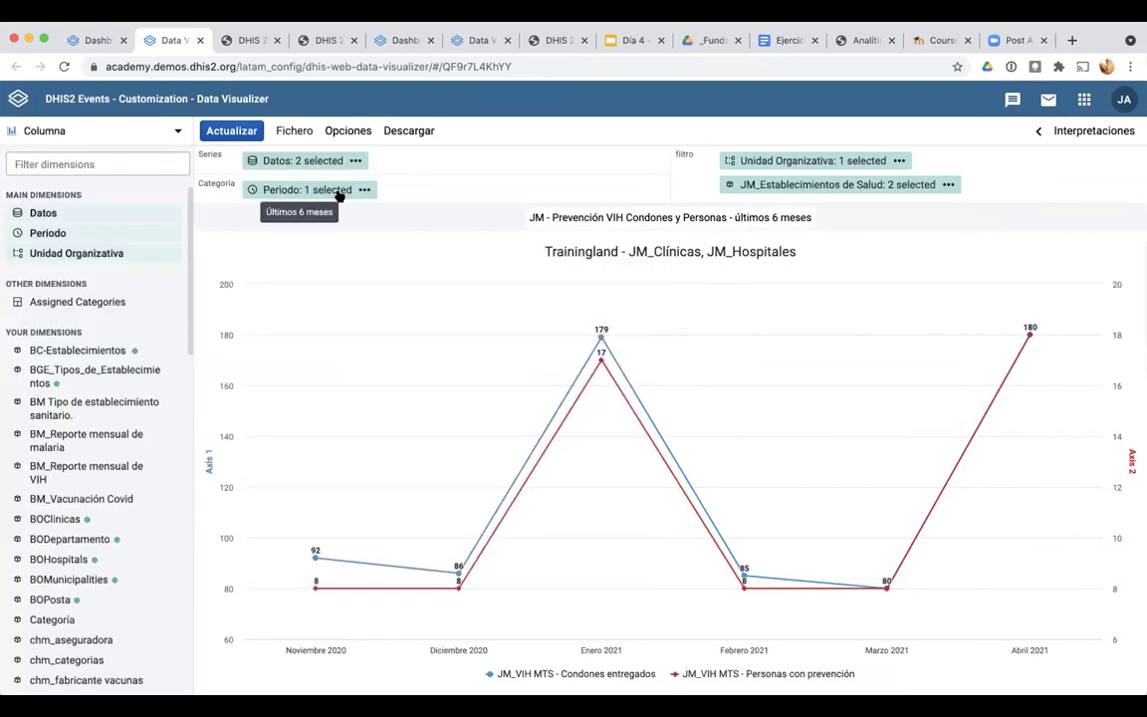
left_click(213, 130)
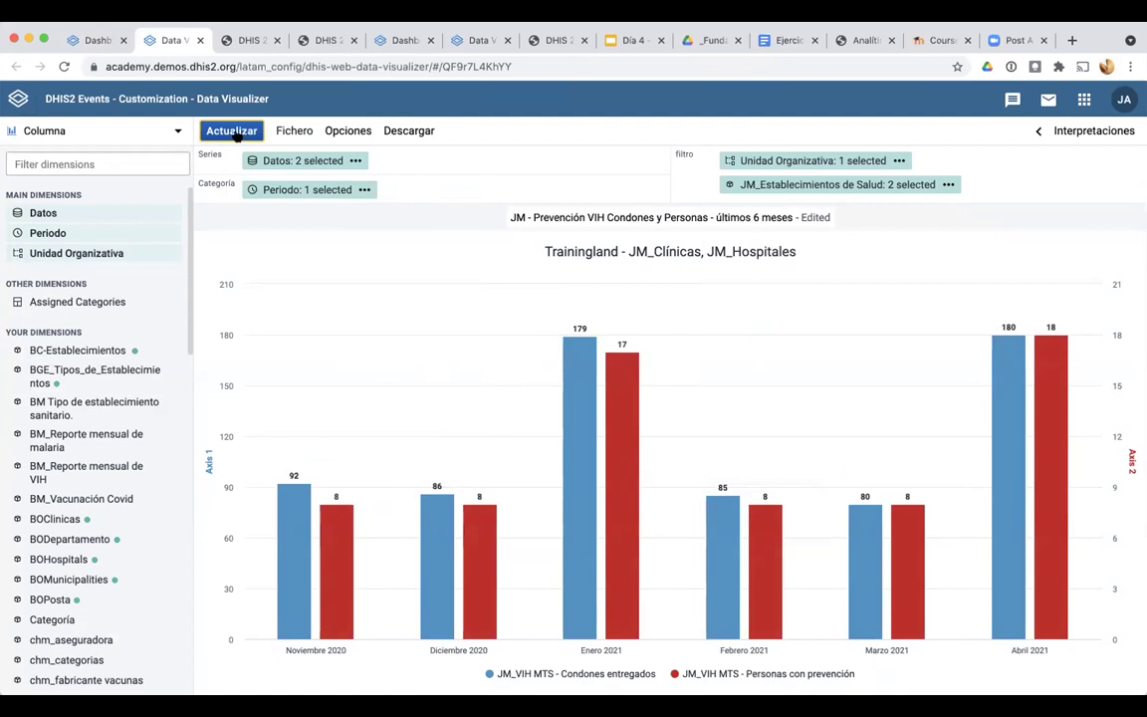
left_click(294, 134)
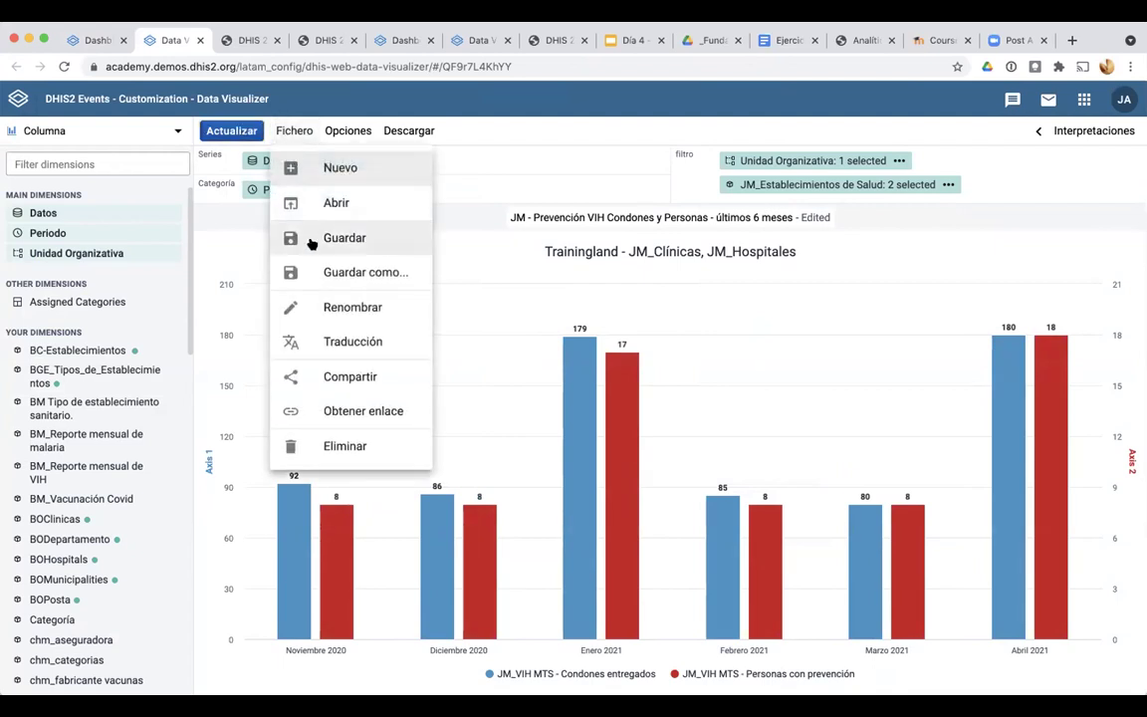
left_click(281, 237)
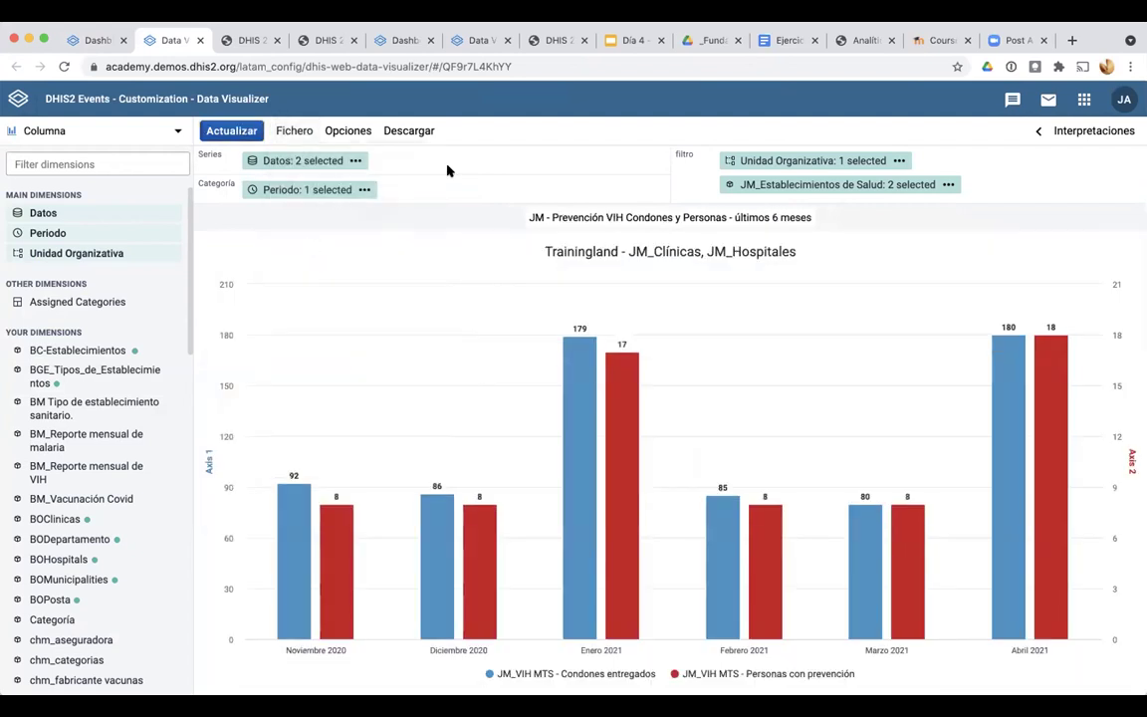
Set the chart's public access to Solo lectura in its sharing settings and close them
left_click(301, 130)
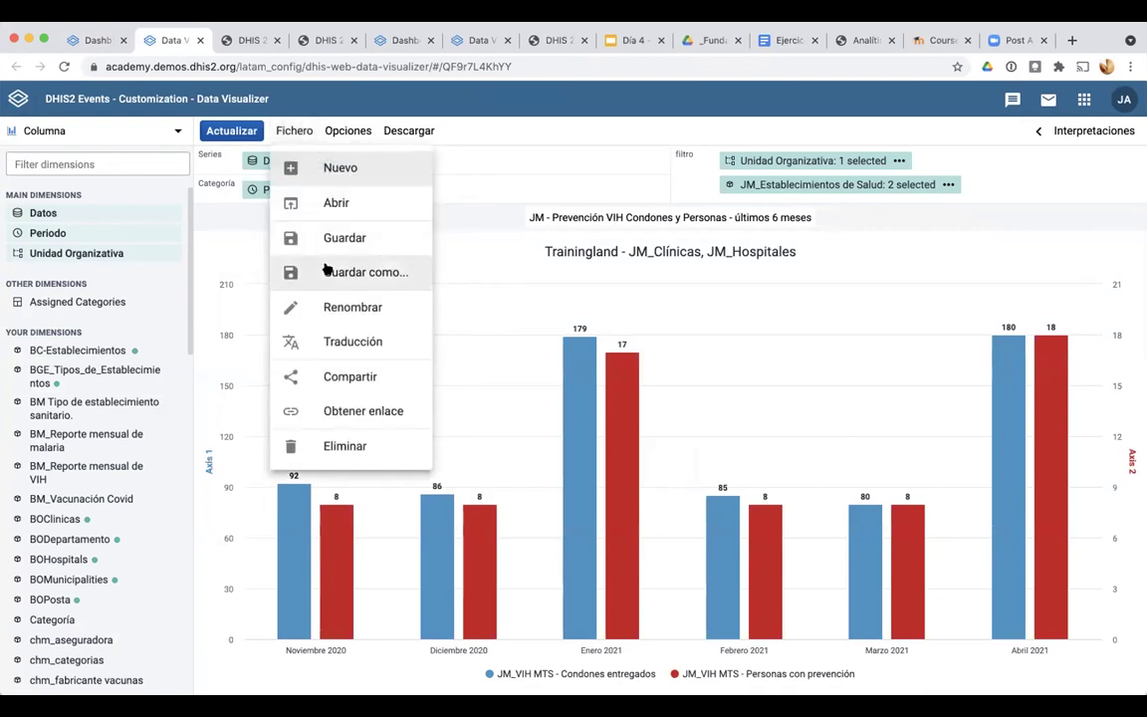
left_click(338, 376)
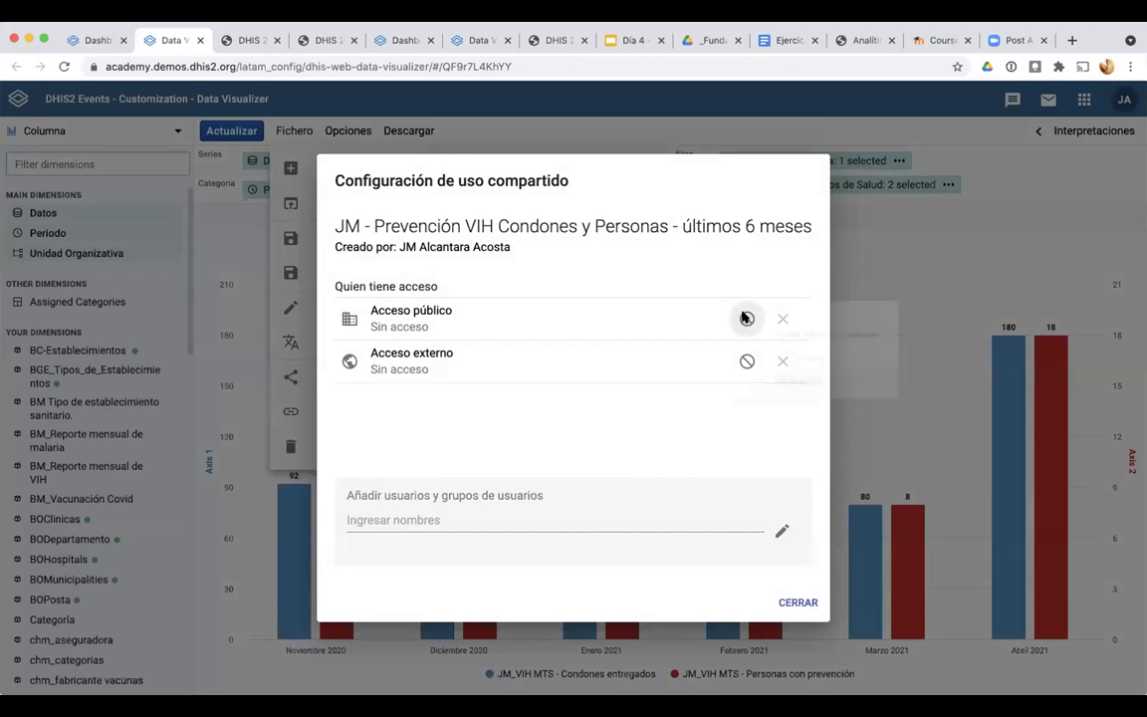
left_click(747, 317)
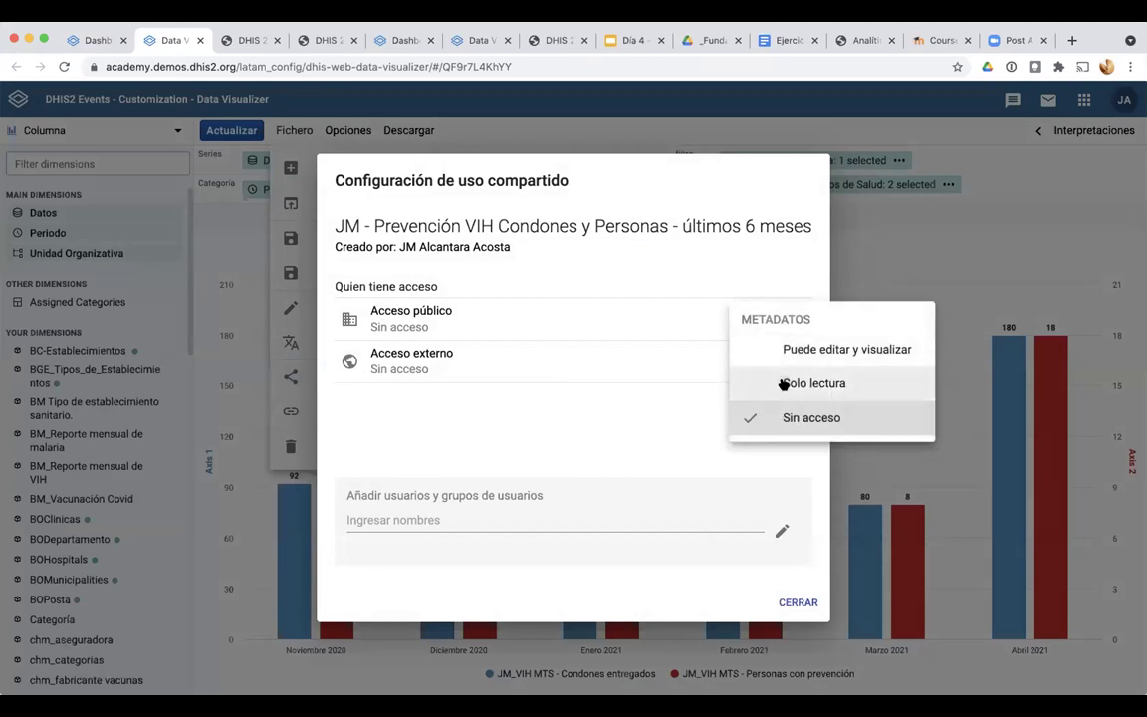
left_click(787, 382)
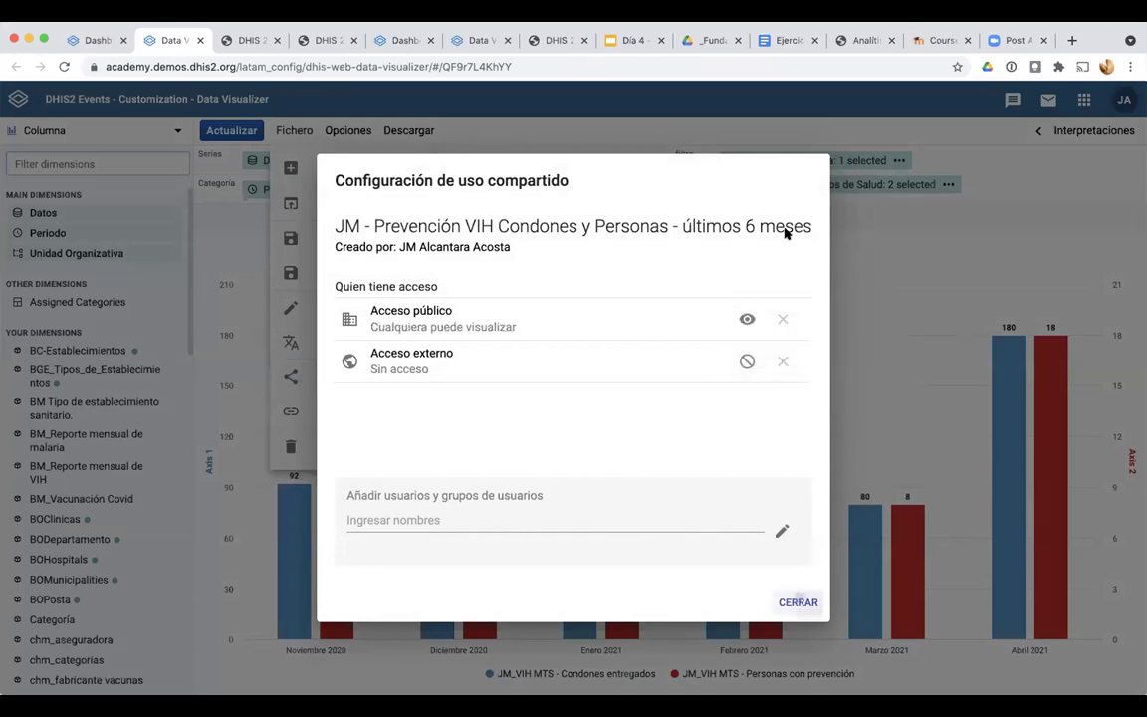
left_click(826, 119)
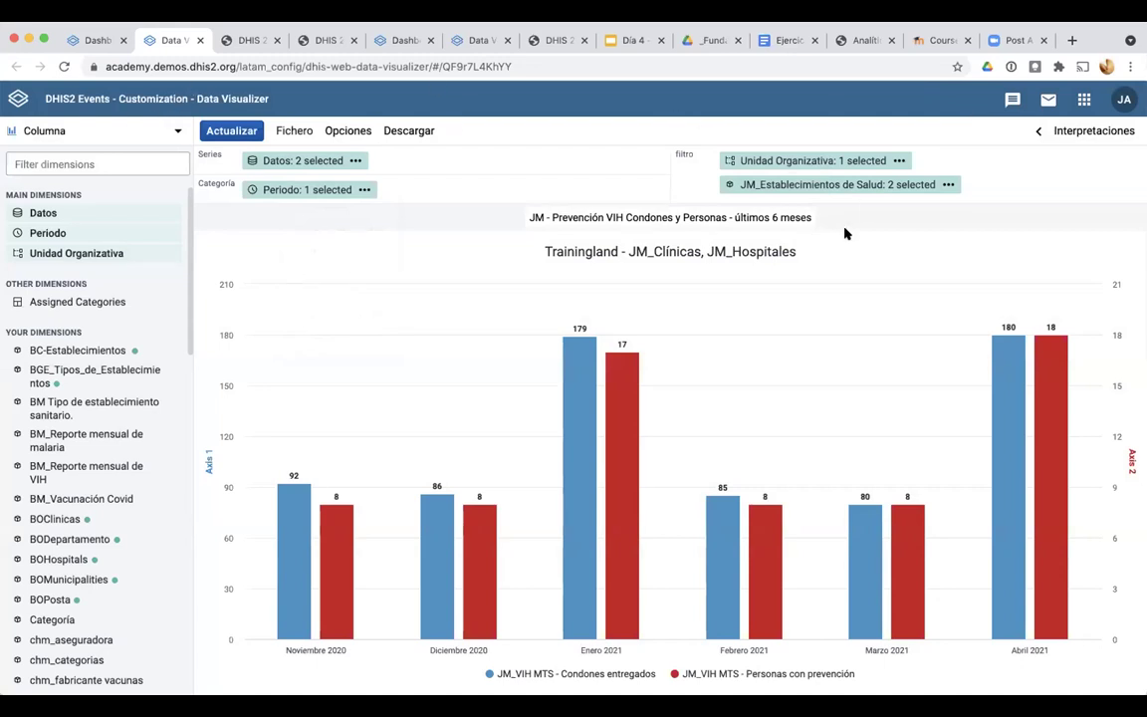
Reopen the Tablero app and check the column chart and the other items on the JM - Prevención de VIH dashboard
left_click(1084, 101)
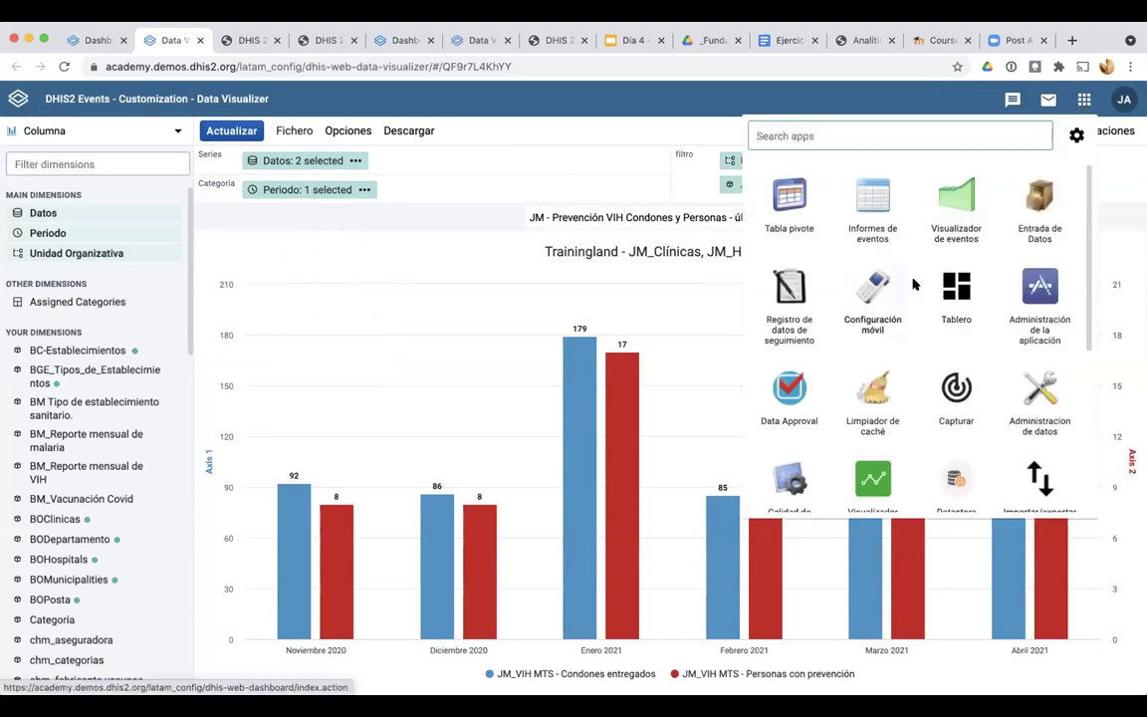
left_click(956, 291)
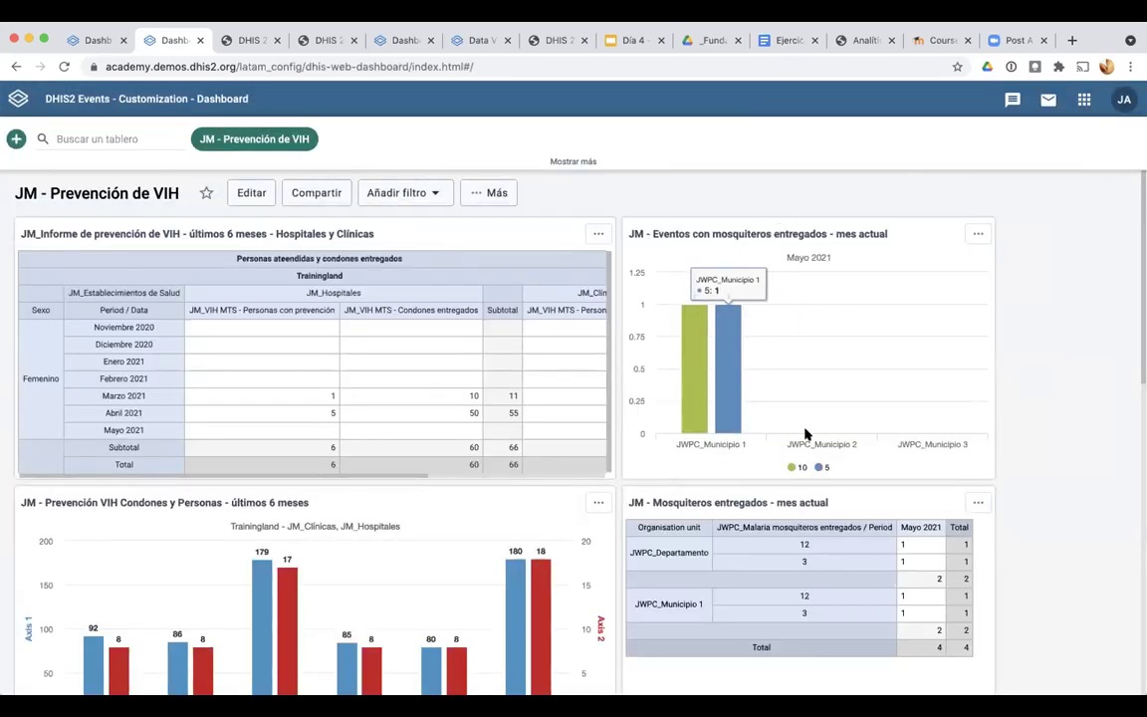
scroll(796, 448, "down", 4)
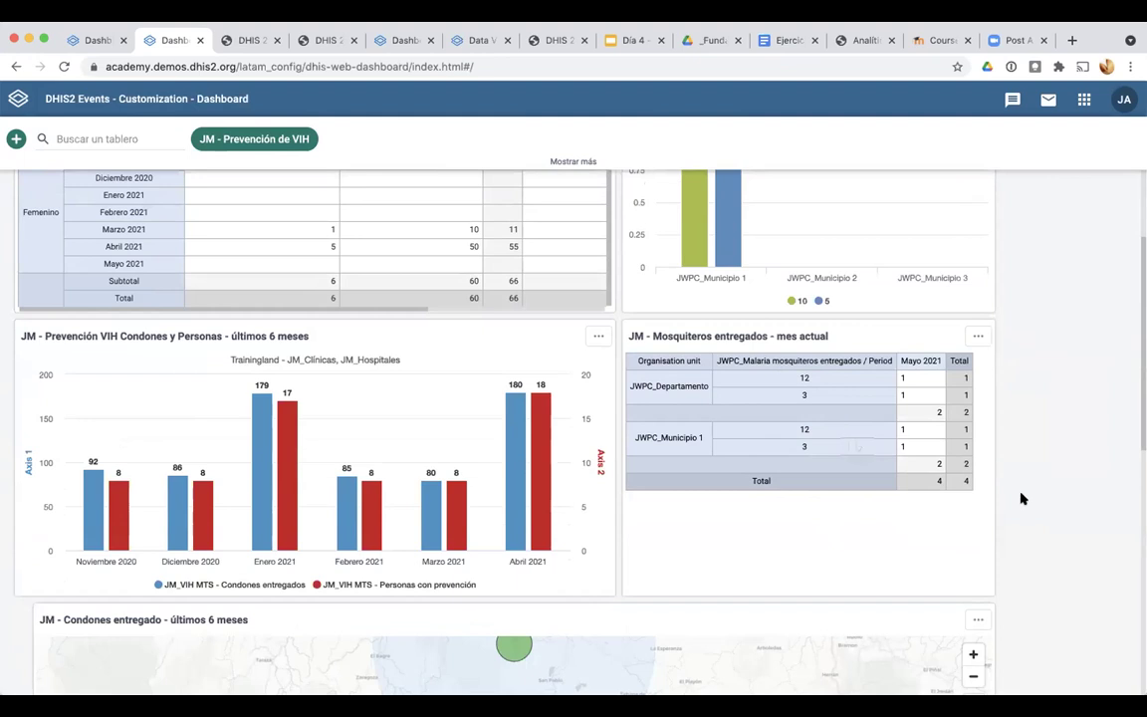
scroll(1020, 497, "down", 2)
scroll(1021, 498, "down", 2)
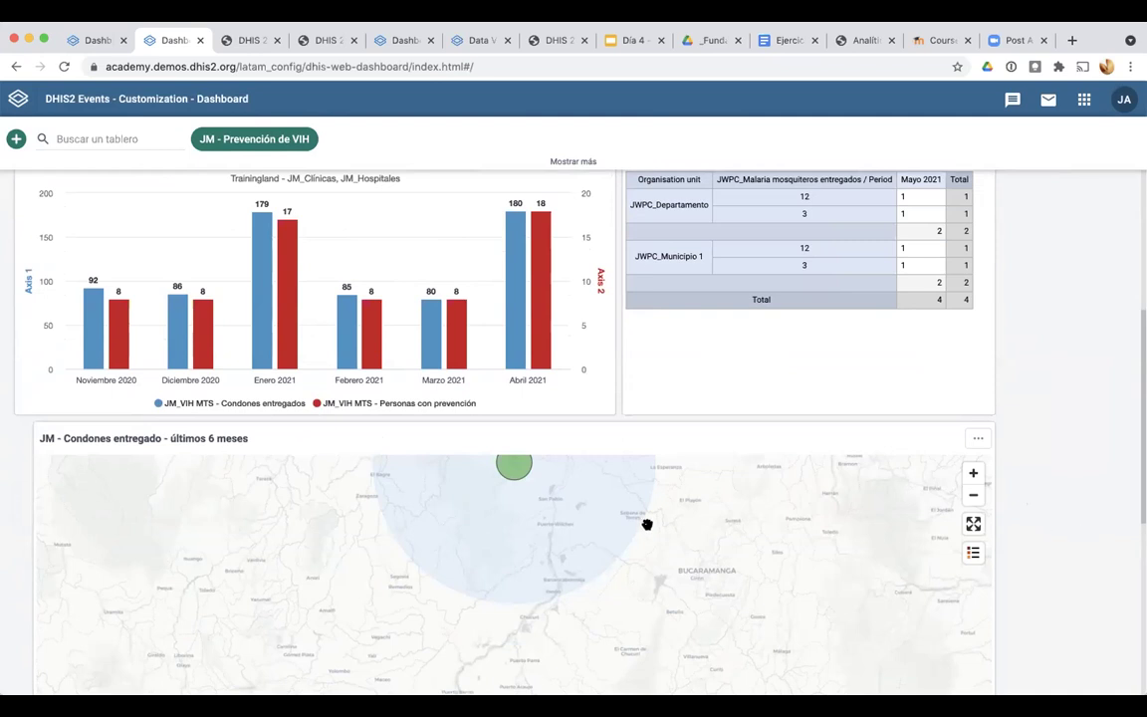
scroll(583, 538, "up", 6)
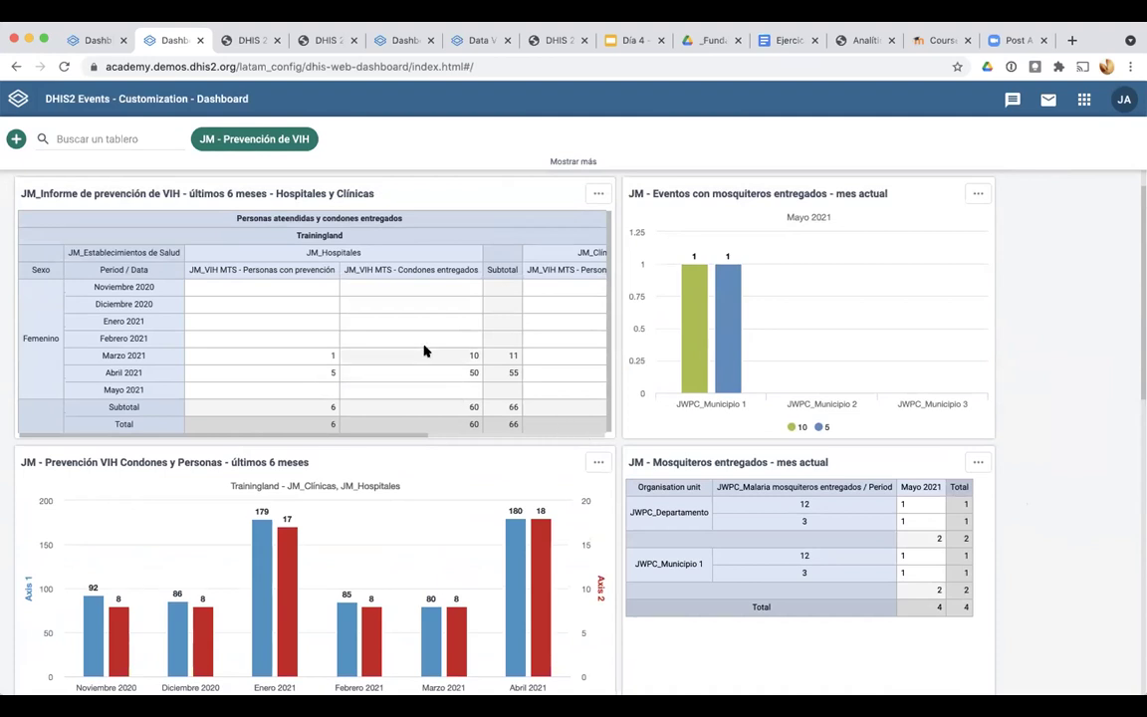
mouse_move(720, 340)
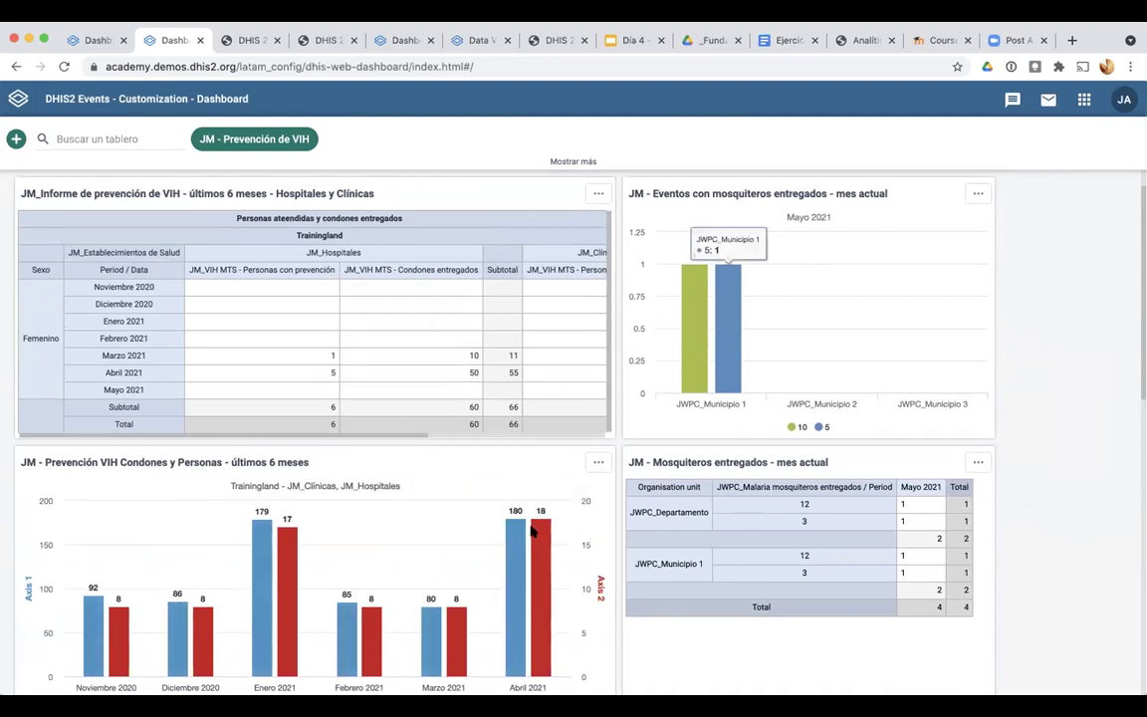
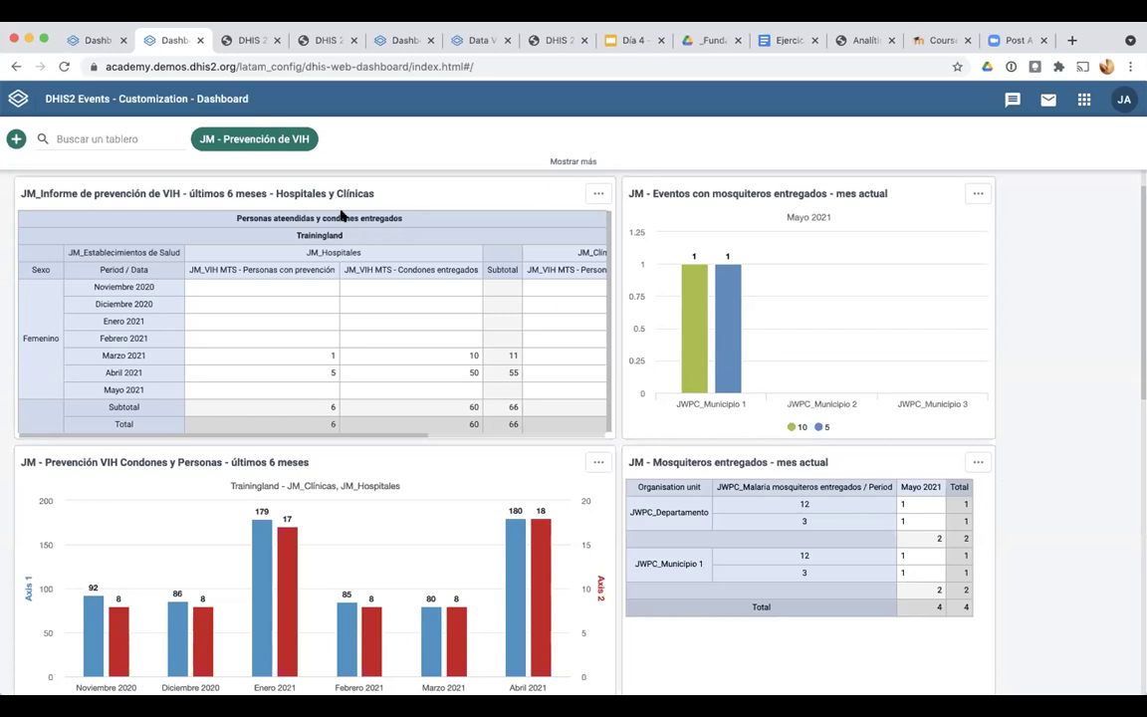
Open the dashboard table JM_Informe de prevención de VIH - últimos 6 meses - Hospitales y Clínicas in Data Visualizer
left_click(598, 193)
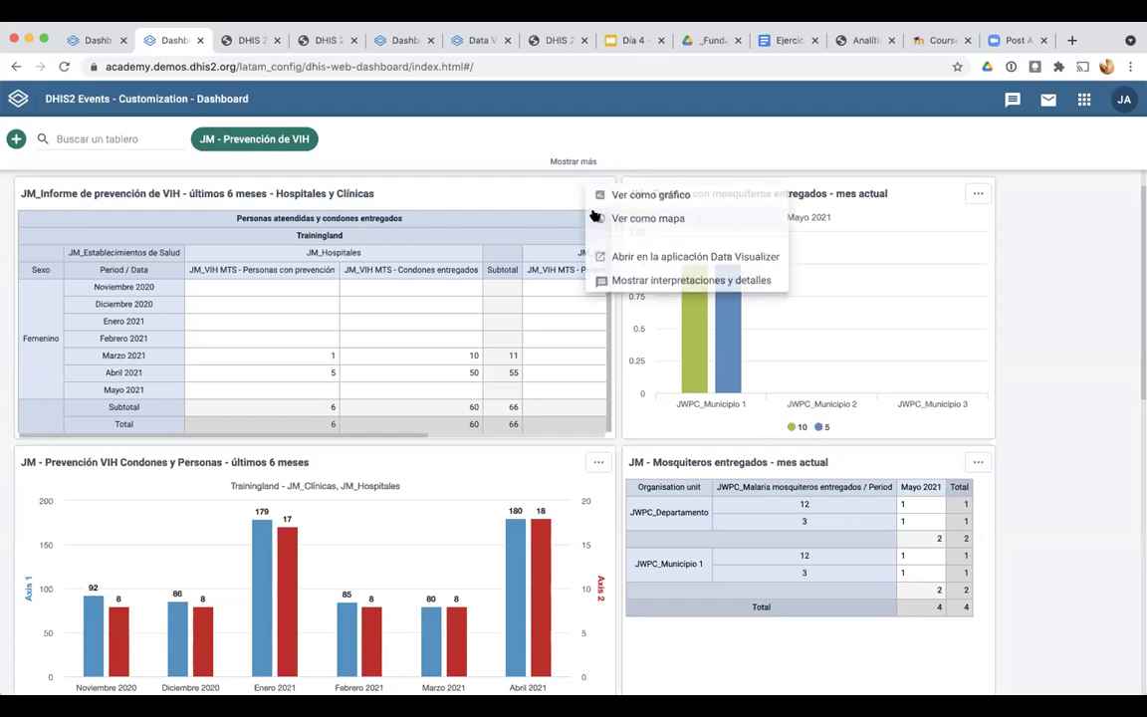
left_click(623, 261)
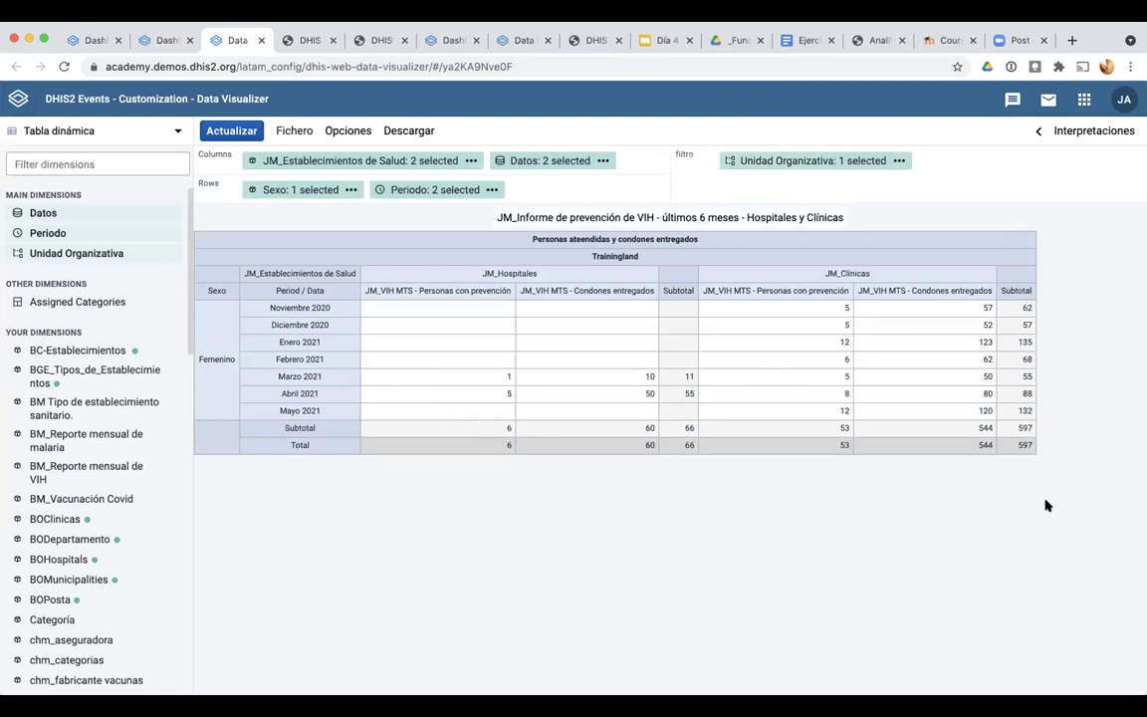
key("super+shift+4")
key("Escape")
Open the favourite JM_Informe de prevención de VIH - últimos 6 meses - Hospitales y Clínicas in Tabla pivote and check its relative periods
left_click(1085, 98)
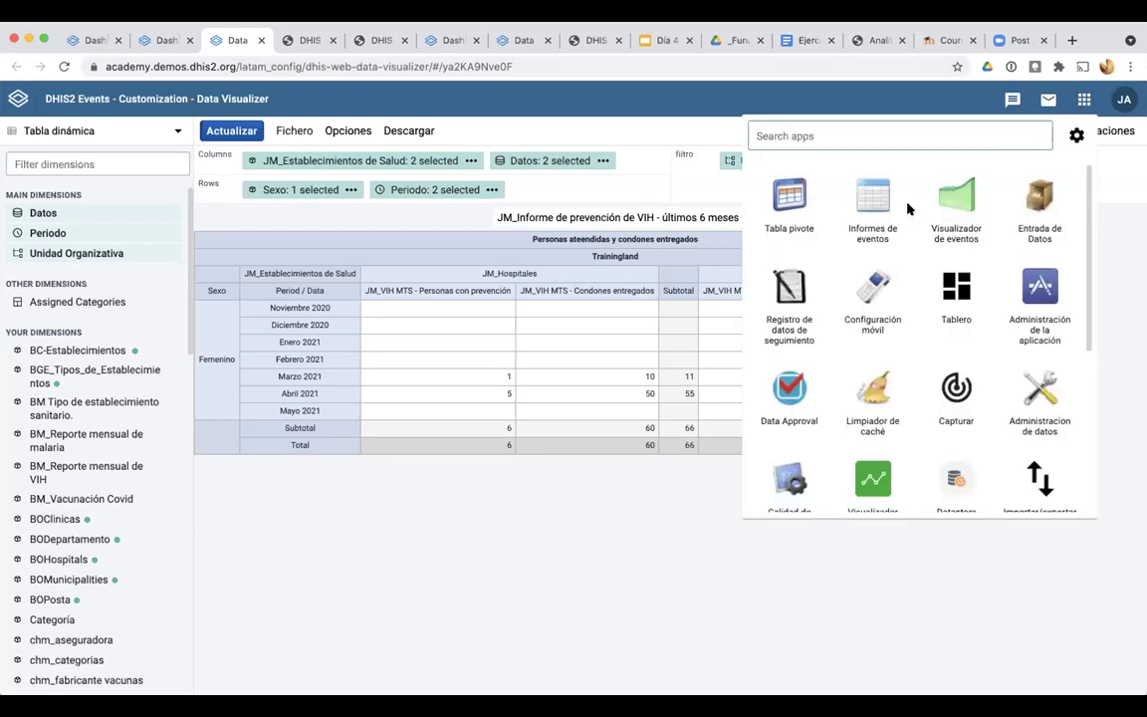
left_click(794, 189)
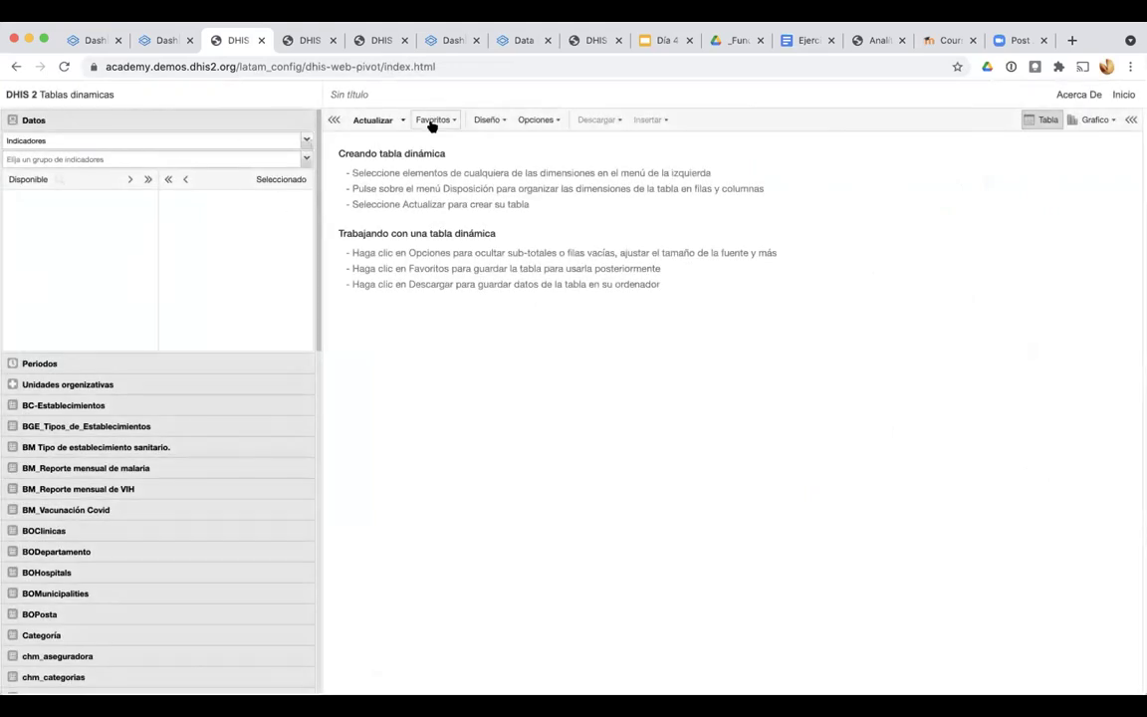
left_click(432, 121)
left_click(443, 165)
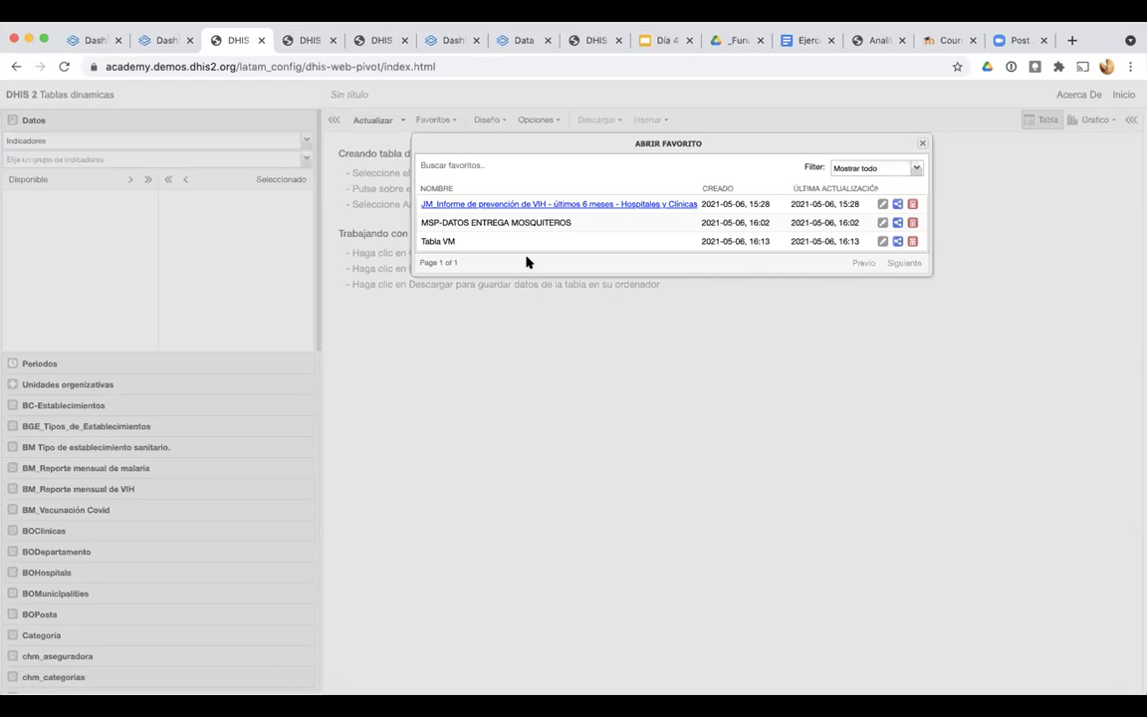
left_click(514, 204)
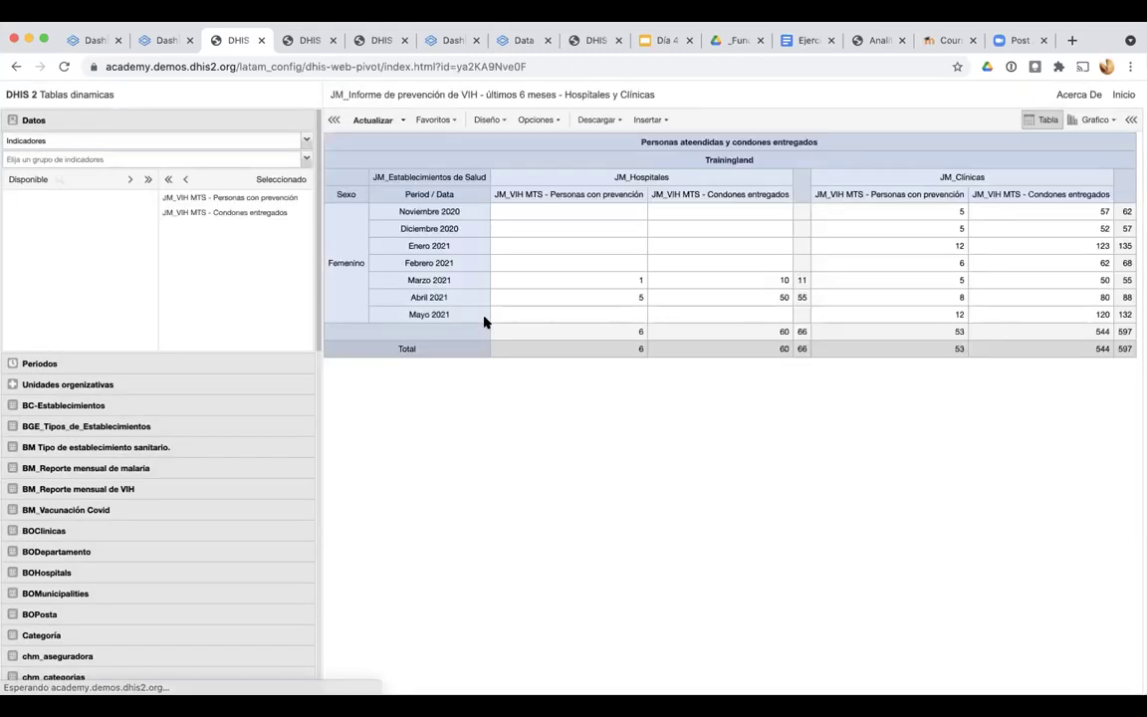
left_click(38, 363)
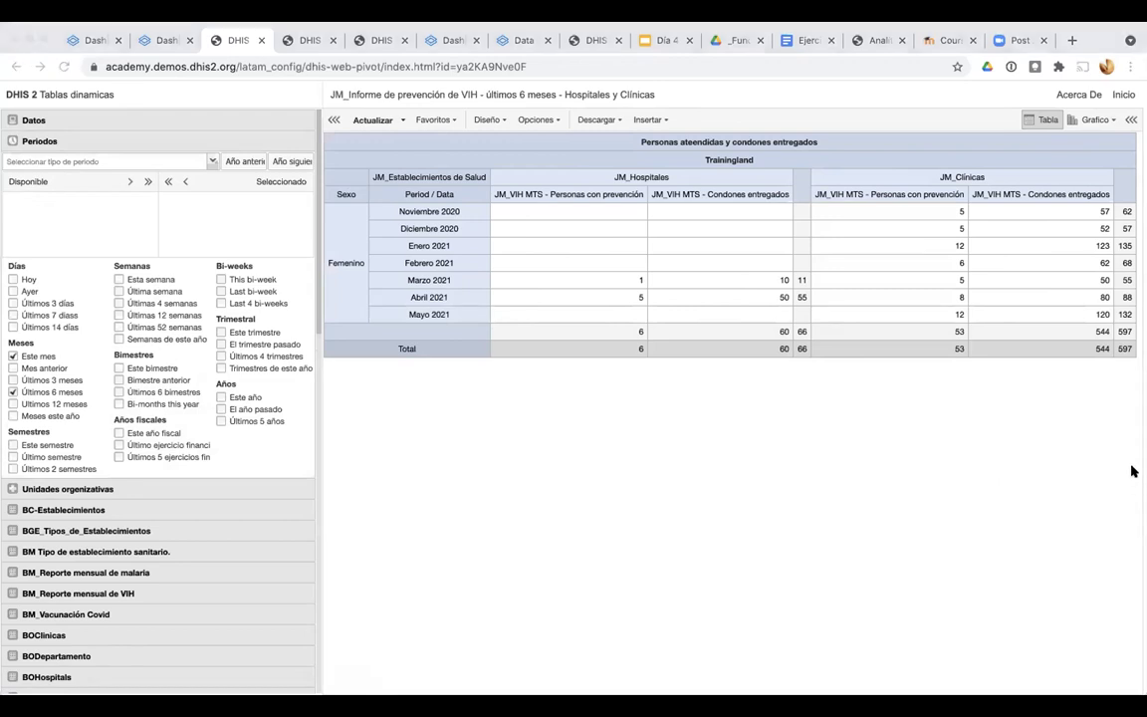
left_click(1046, 451)
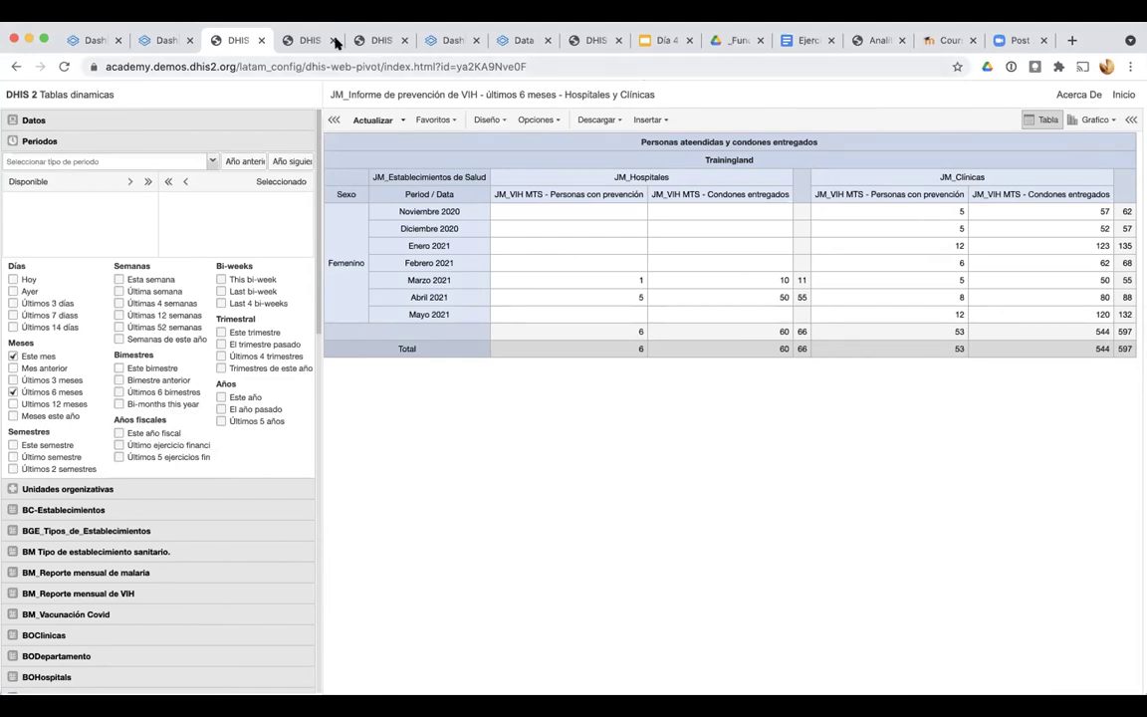
In the Google Docs exercise document, replace the broken image under item 1a with the copied pivot table screenshot
left_click(791, 40)
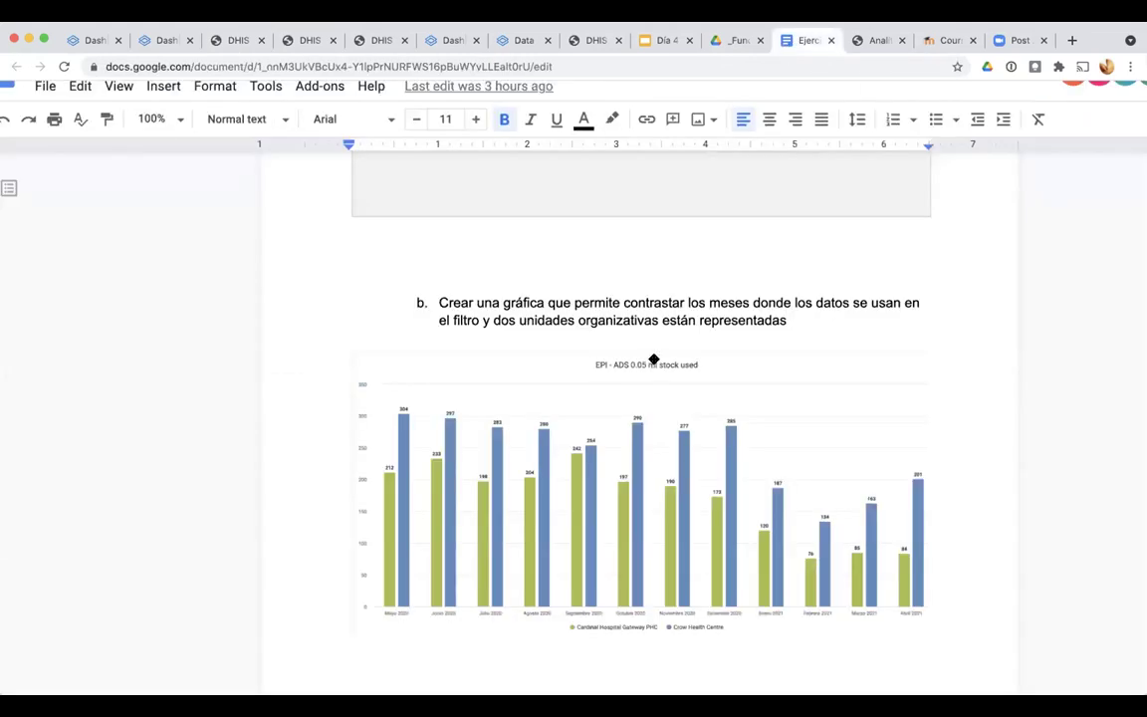
scroll(647, 363, "up", 5)
left_click(630, 375)
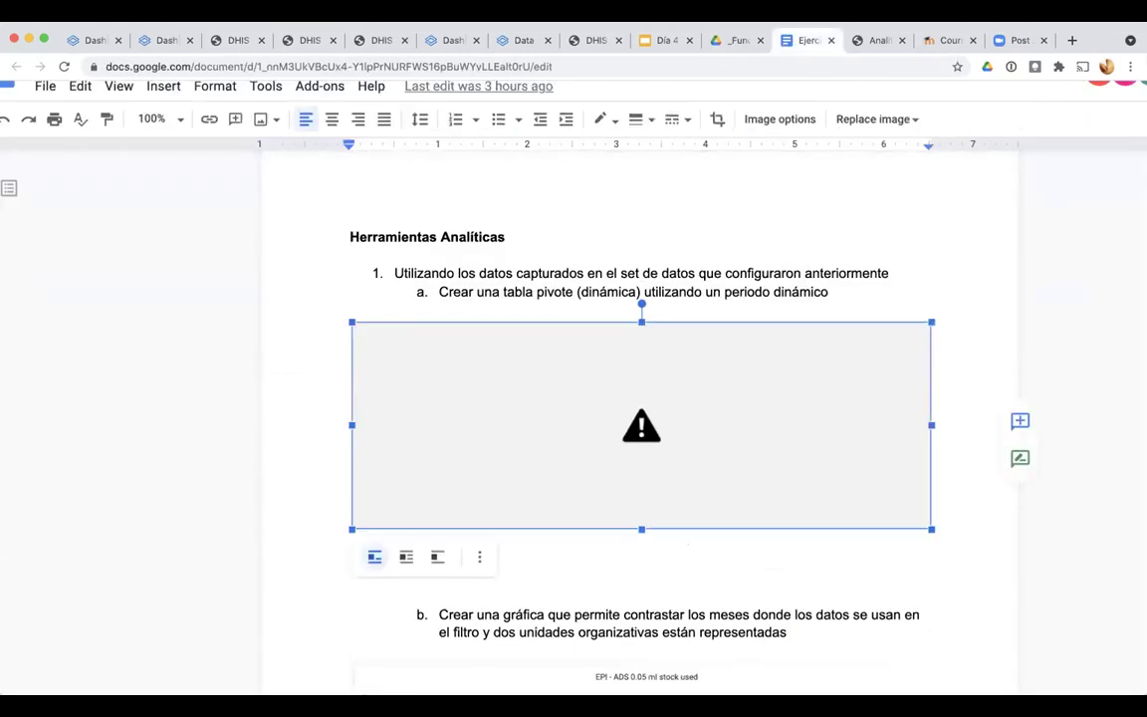
key("Delete")
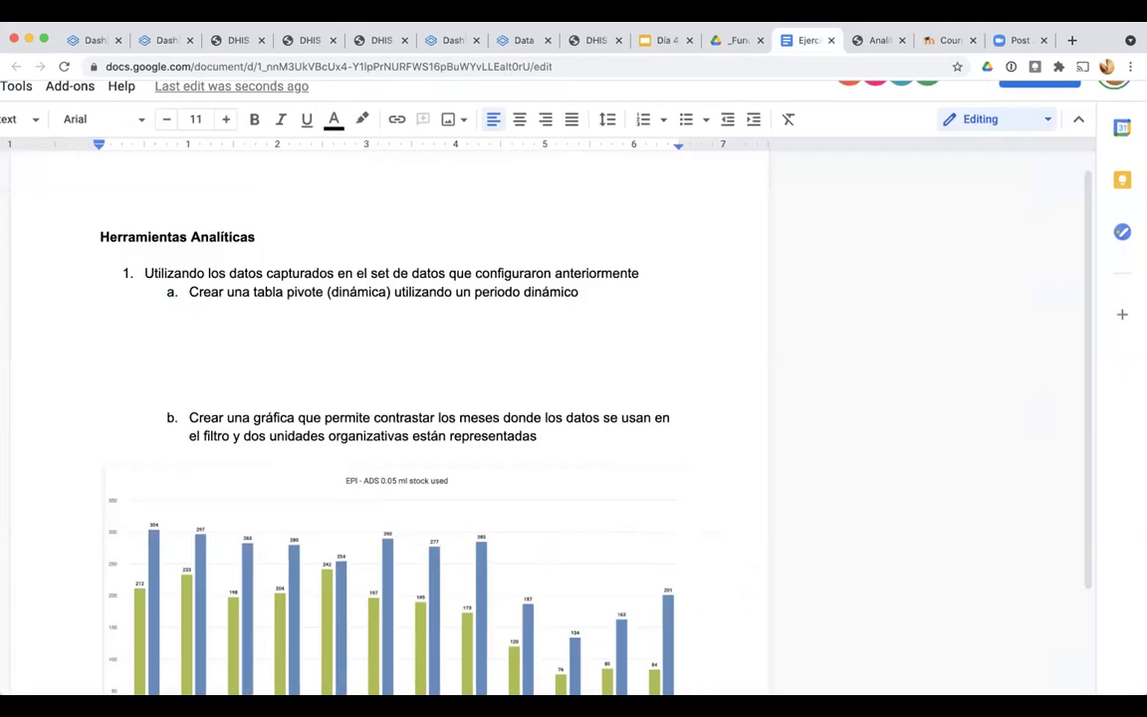
key("ctrl+v")
scroll(597, 469, "left", 5)
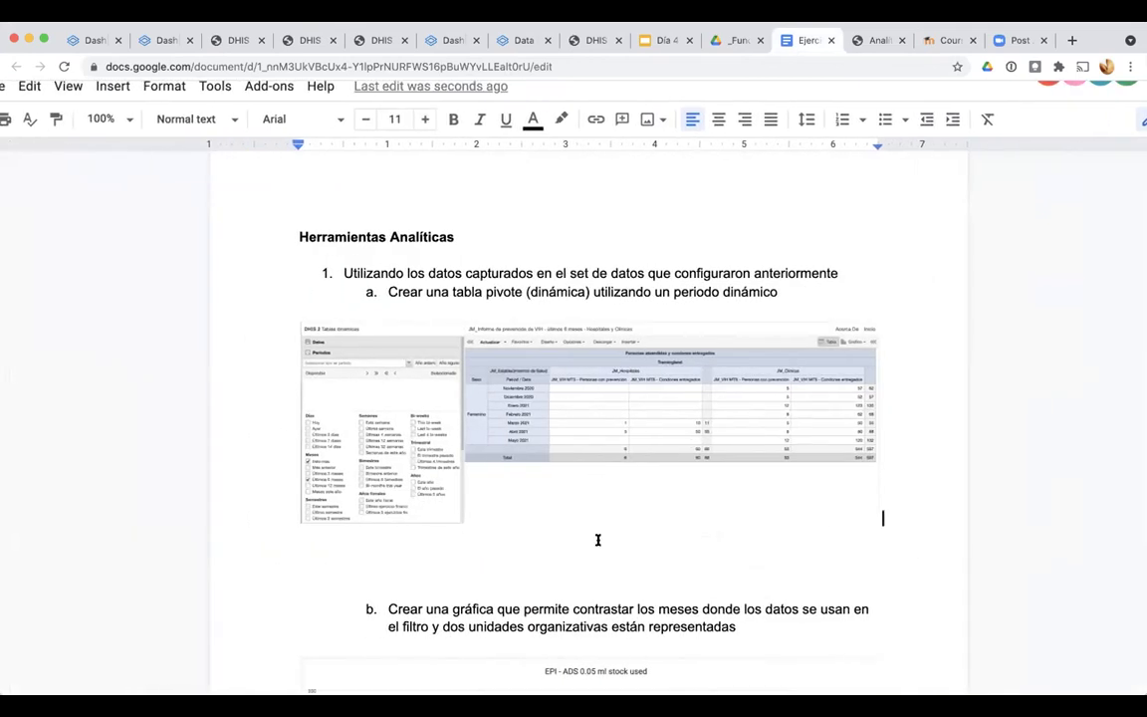
Insert unnumbered blank lines below item 2a, "Crear un reporte de eventos", to make room for an image
left_click(599, 565)
scroll(600, 565, "down", 7)
scroll(600, 564, "down", 1)
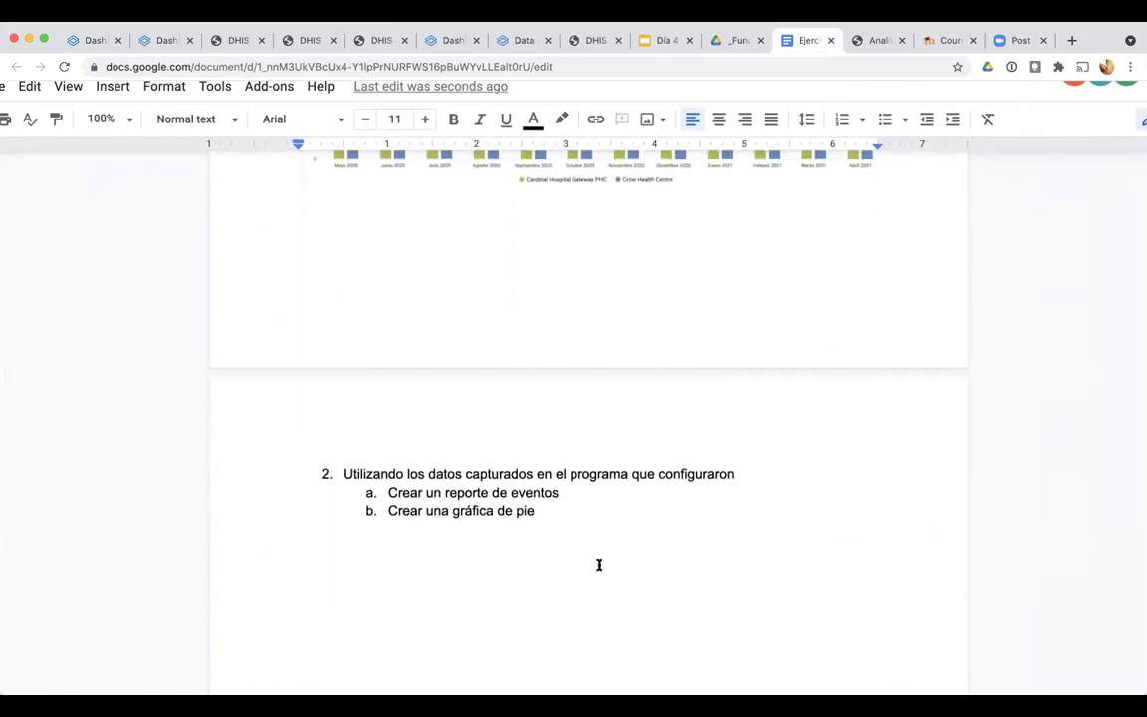
left_click(585, 492)
key("Return")
key("shift+Tab")
key("BackSpace")
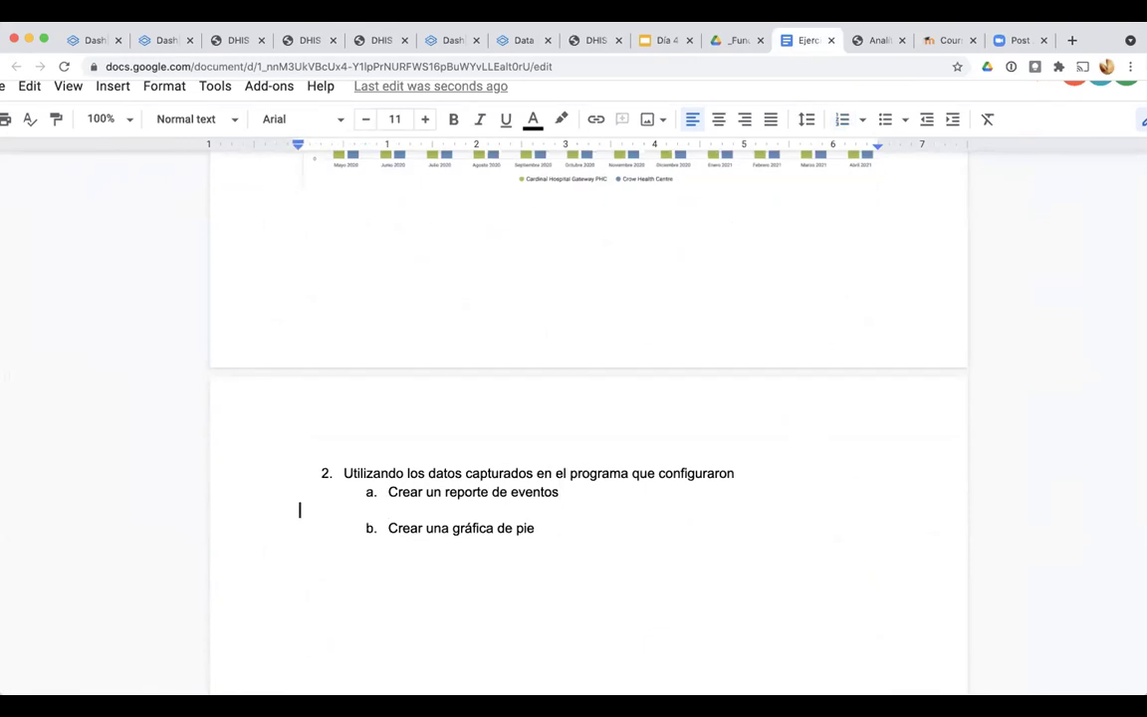
key("Return")
key("Return")
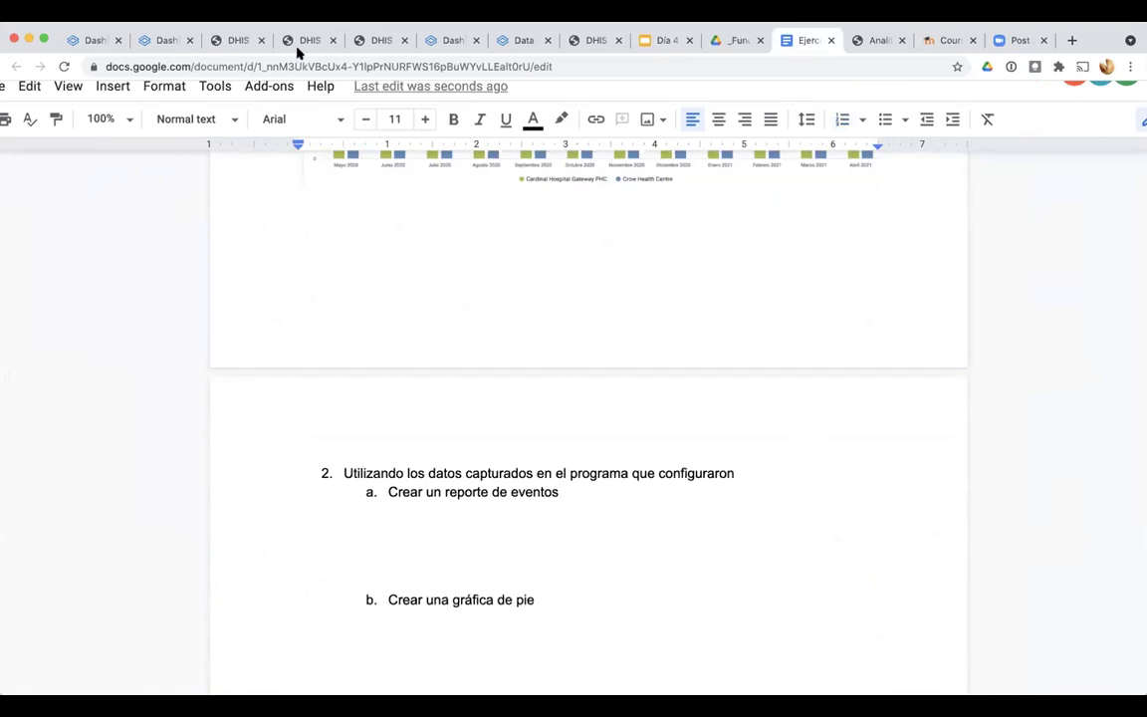
From the DHIS2 dashboard, open the table JM - Mosquiteros entregados - mes actual in Event Reports
left_click(96, 39)
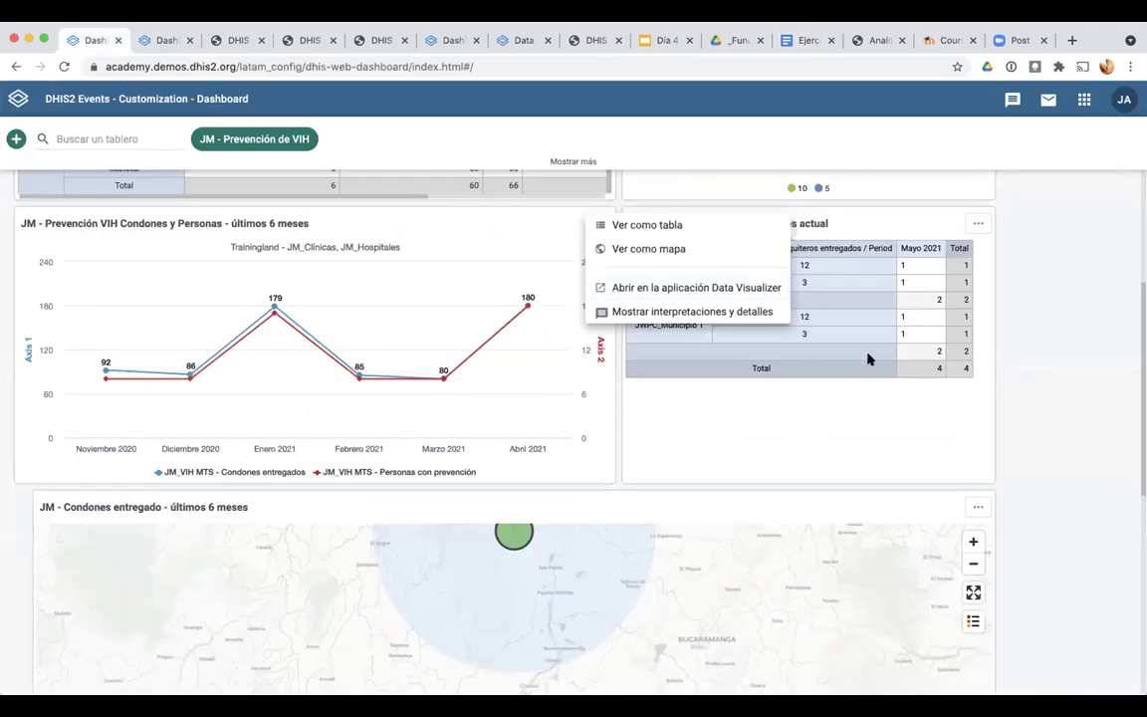
left_click(1044, 340)
left_click(980, 222)
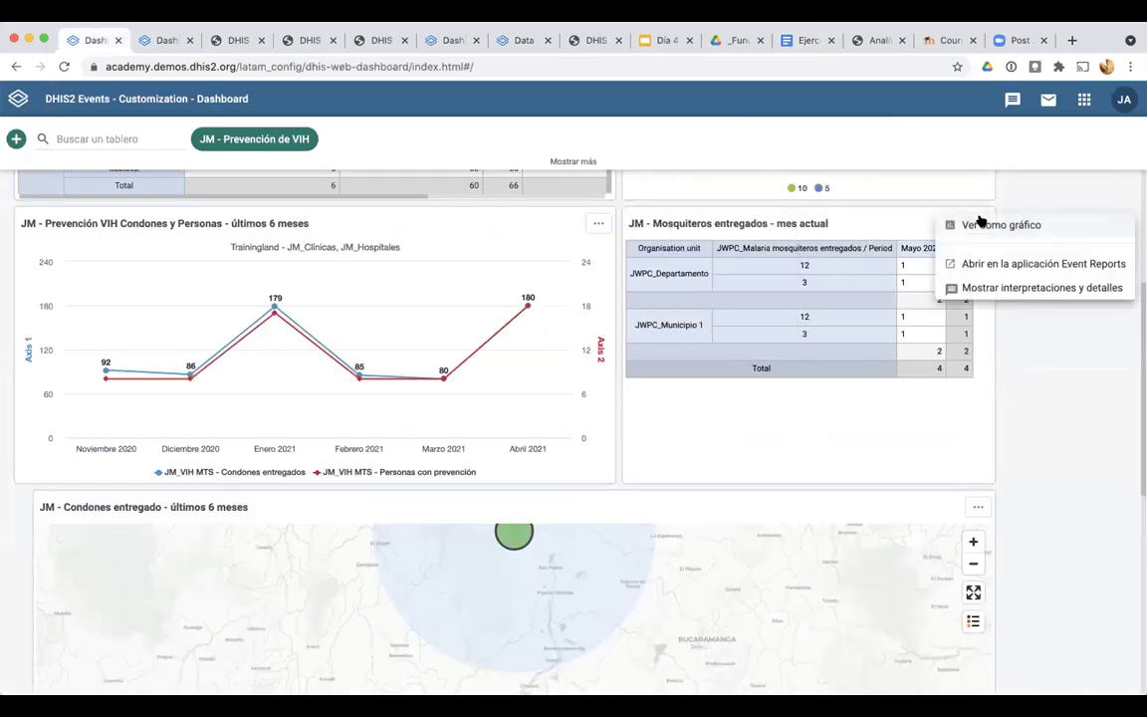
left_click(977, 264)
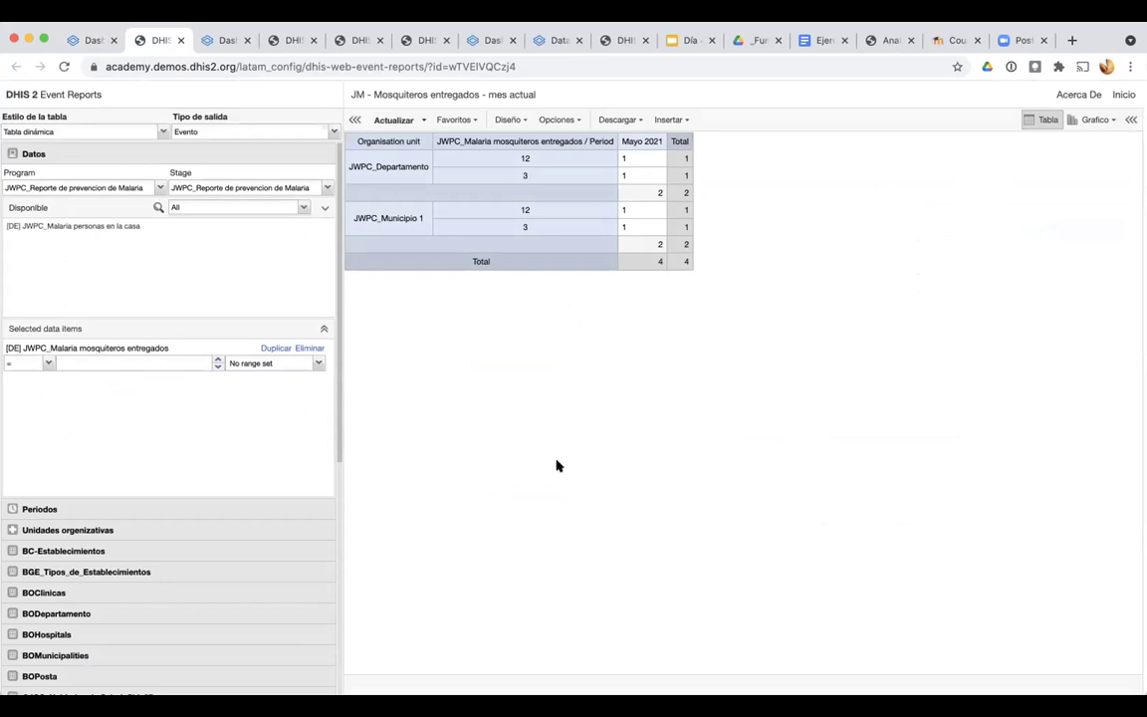
Capture a screenshot of the event report and paste it under item 2a of the Google Docs exercise document
key("super+shift+4")
left_click(818, 40)
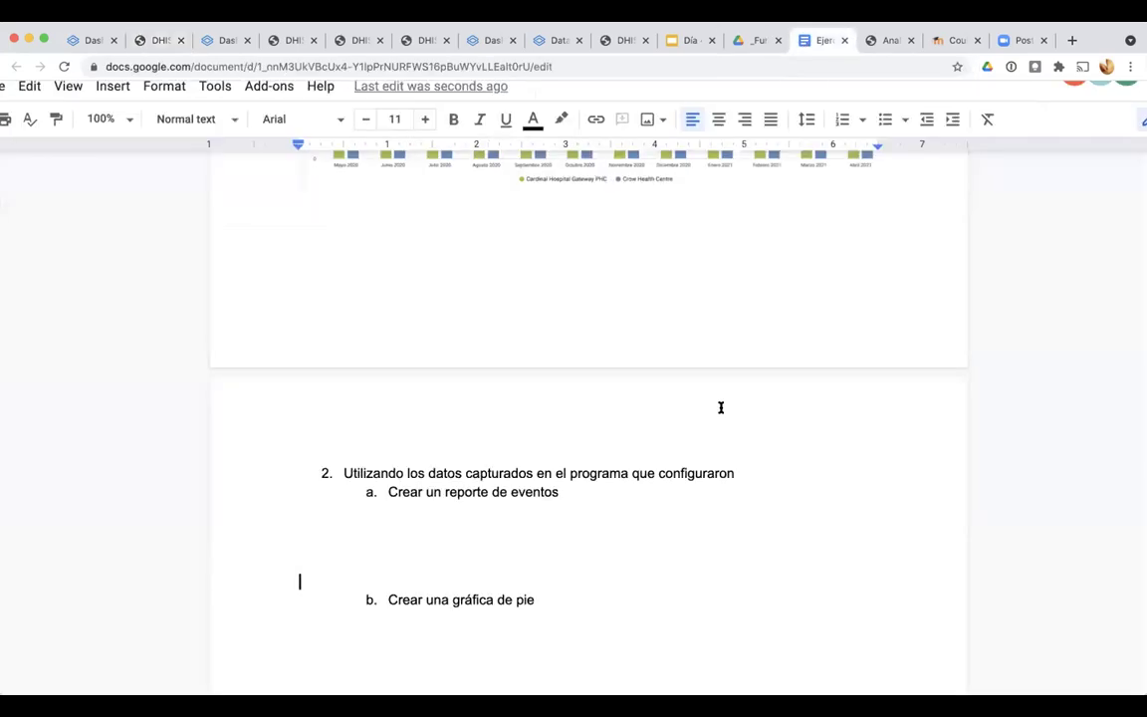
left_click(439, 517)
key("super+v")
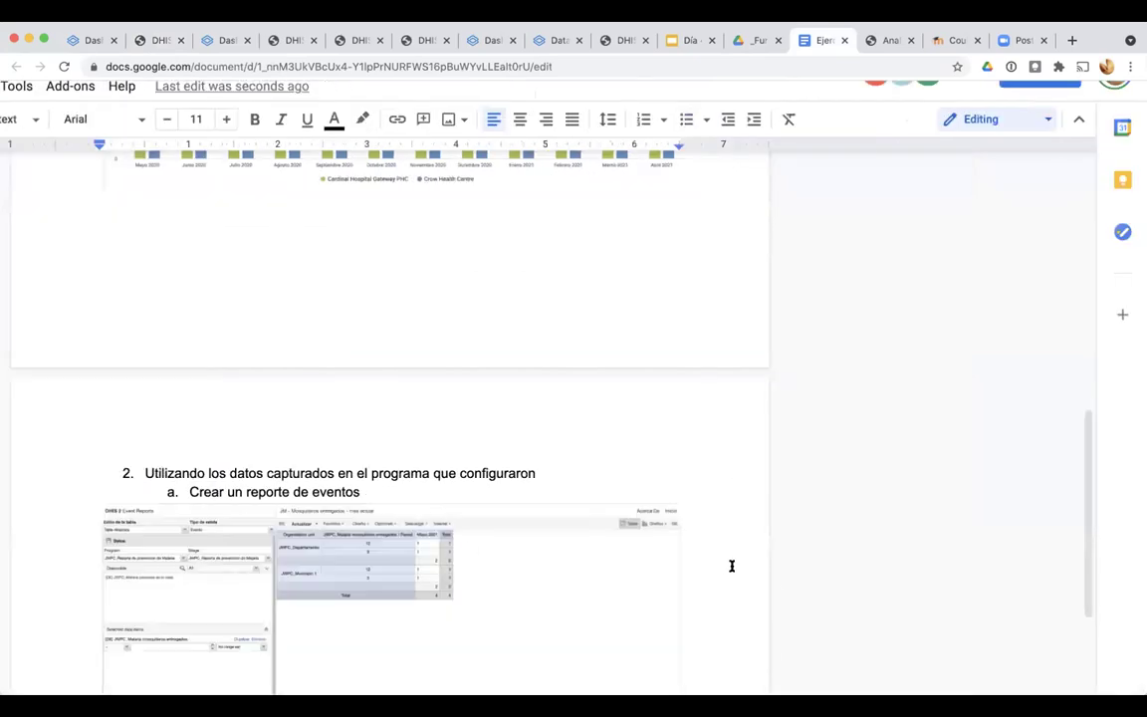
scroll(724, 568, "down", 5)
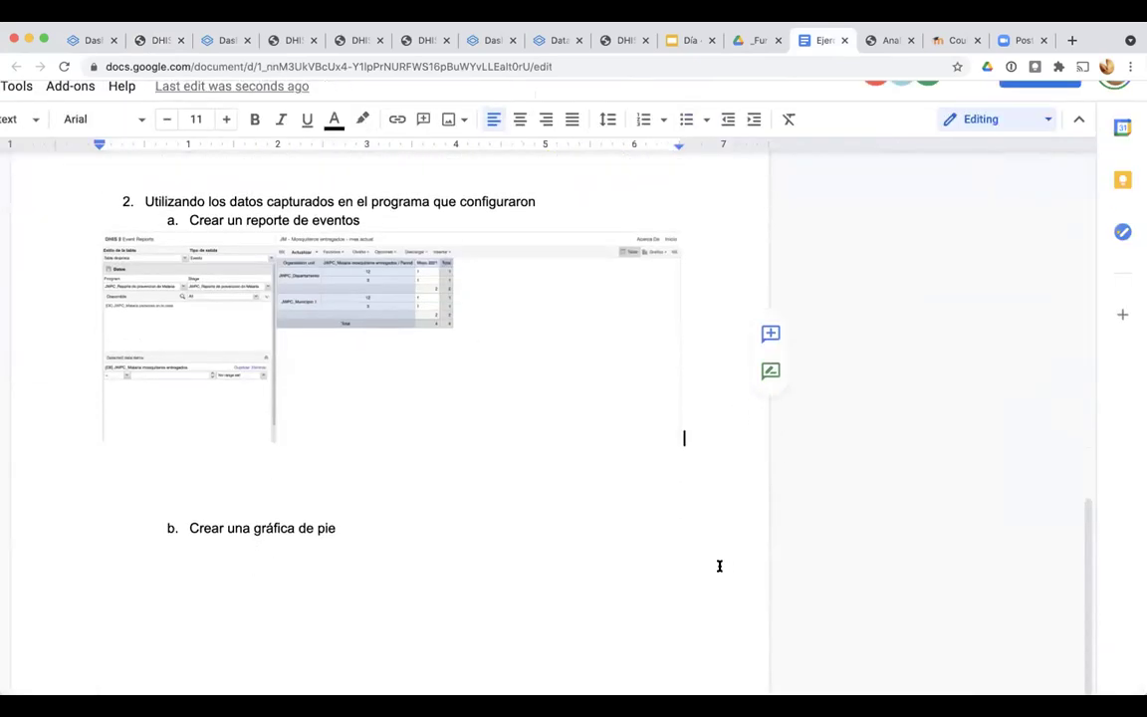
left_click(352, 564)
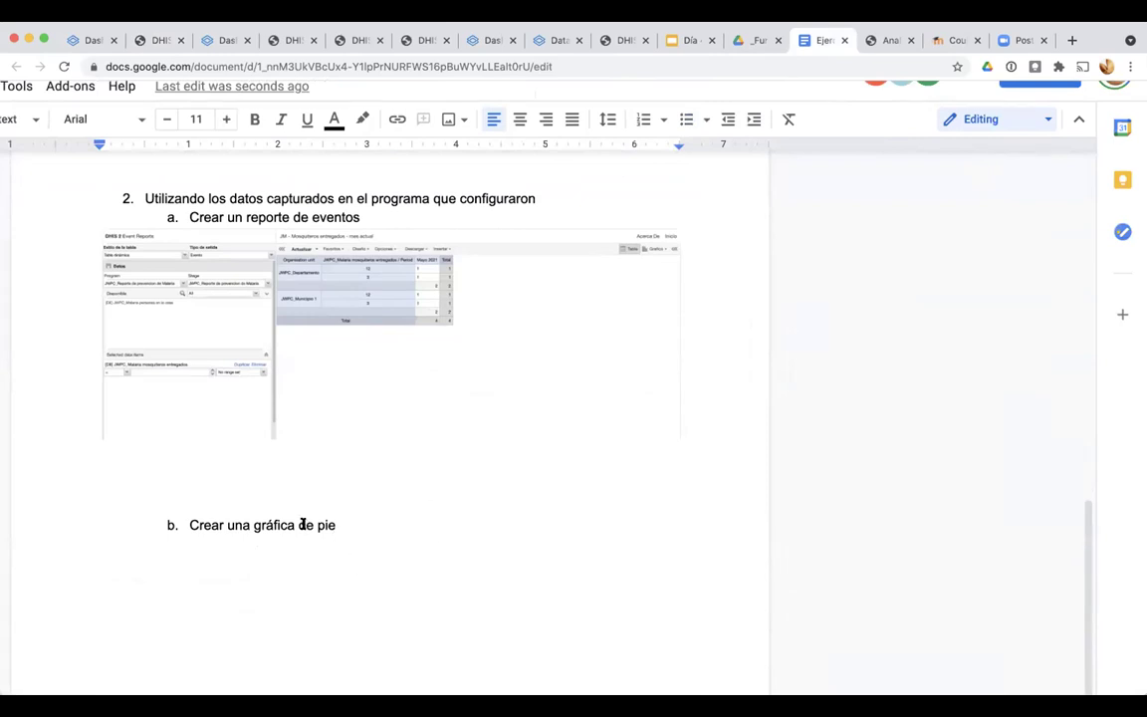
From the DHIS2 dashboard, open the chart JM - Eventos con mosquiteros entregados - mes actual in Event Visualizer
left_click(84, 42)
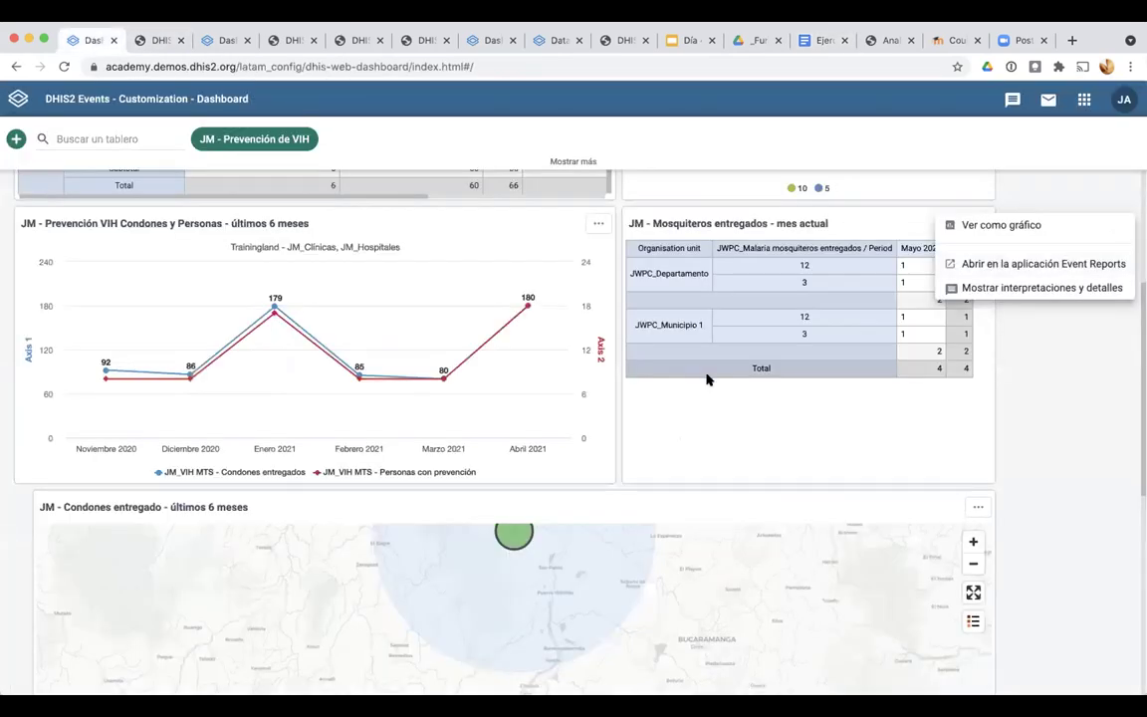
left_click(1014, 443)
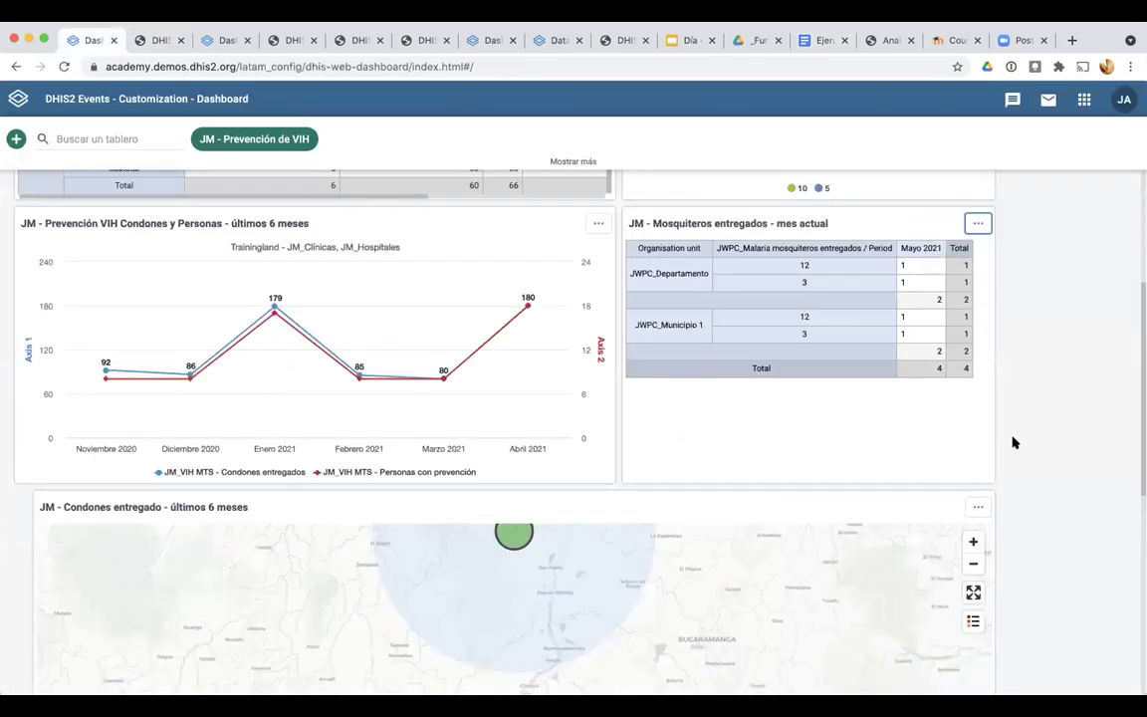
scroll(1014, 442, "up", 1)
scroll(1014, 443, "up", 2)
left_click(976, 235)
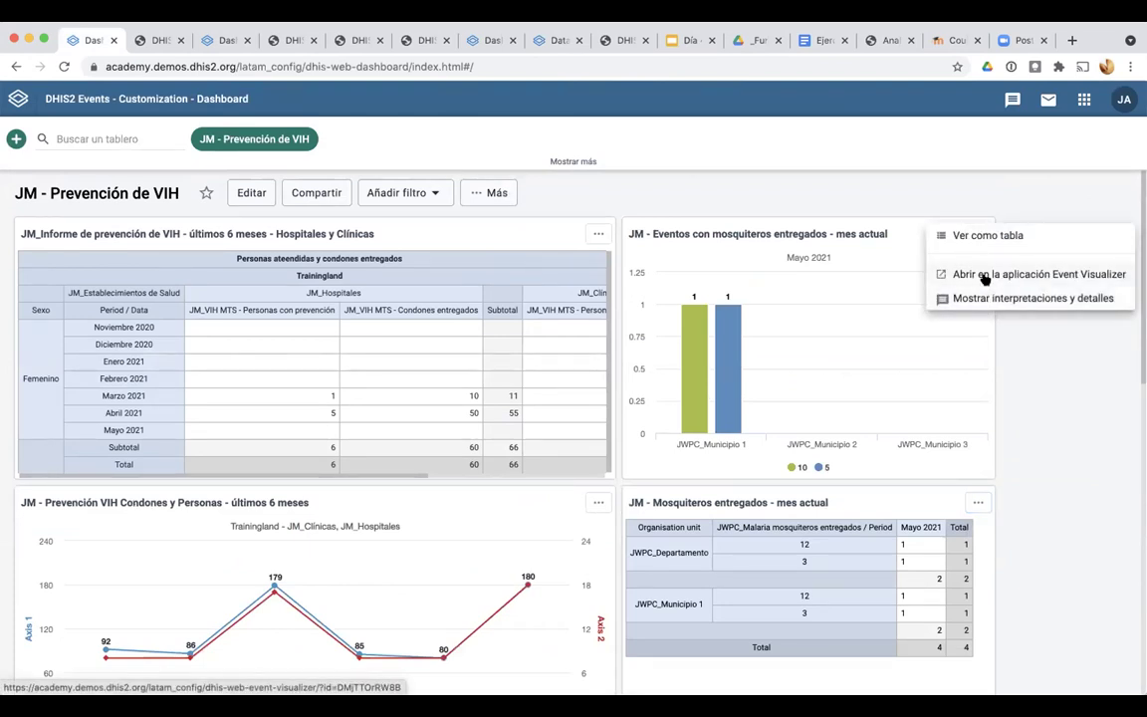
left_click(984, 278)
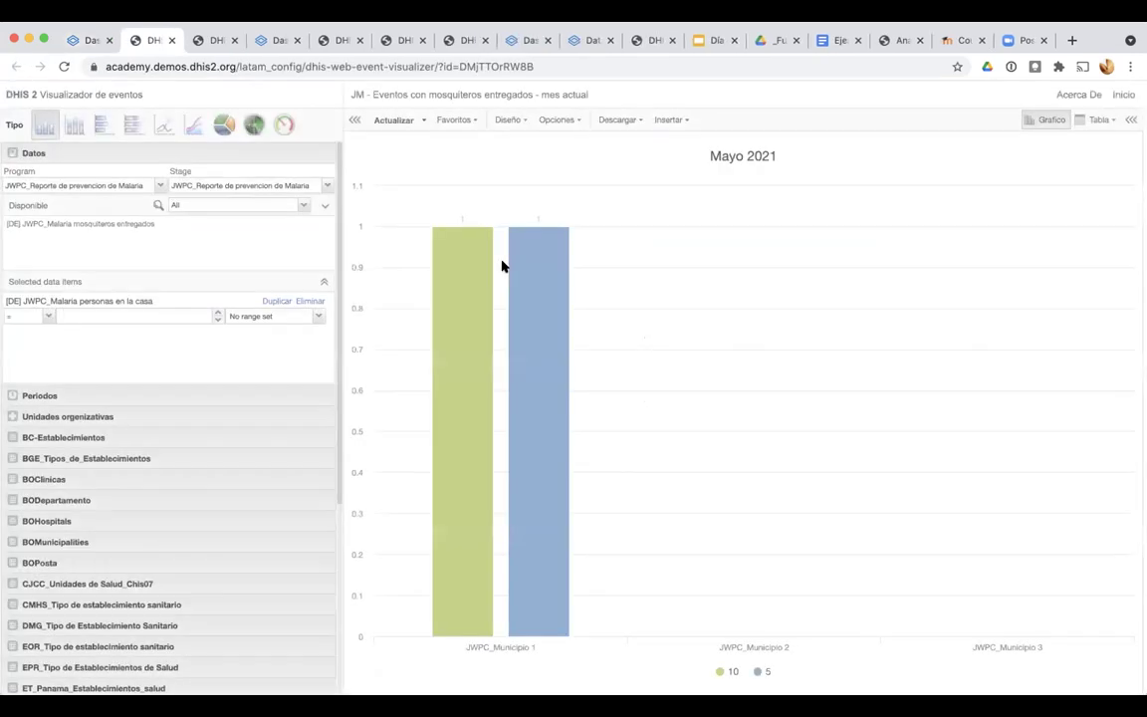
Try the event chart as a pie chart and switch it back to columns
left_click(225, 127)
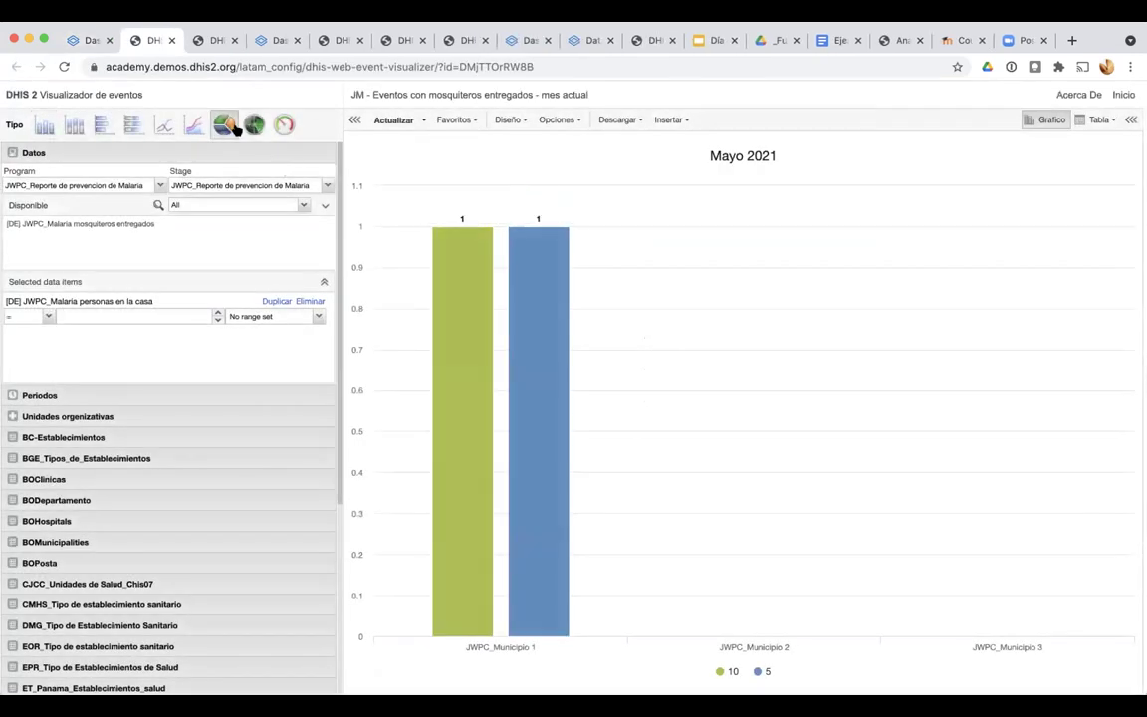
left_click(390, 120)
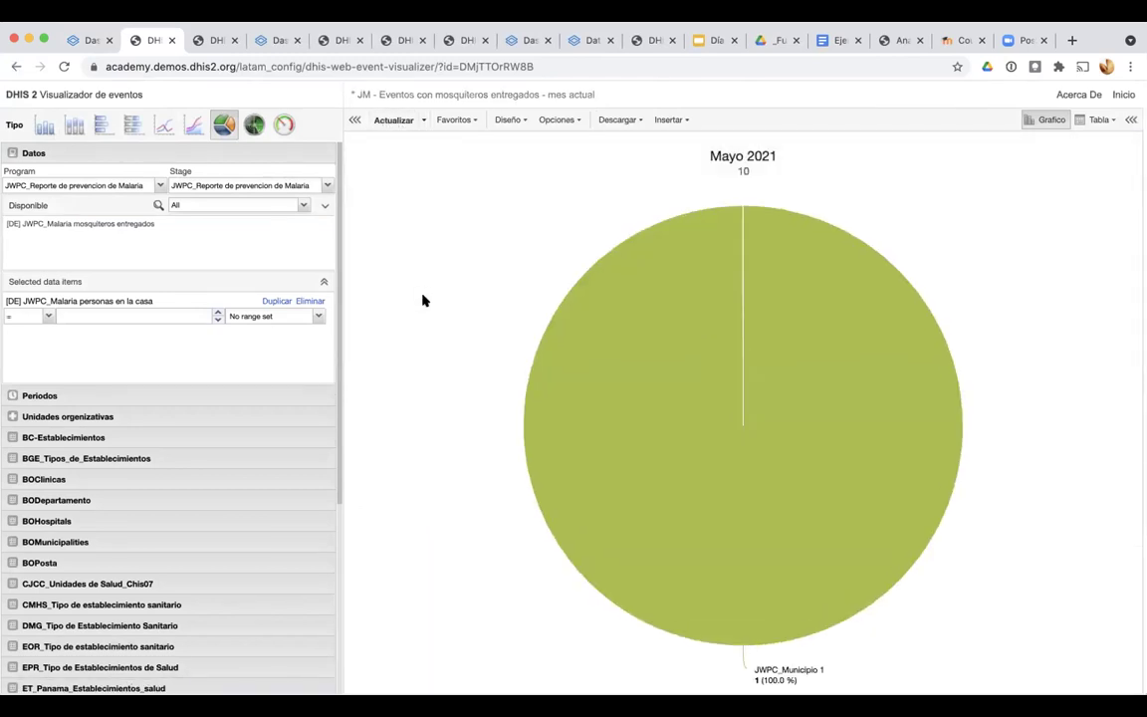
left_click(44, 126)
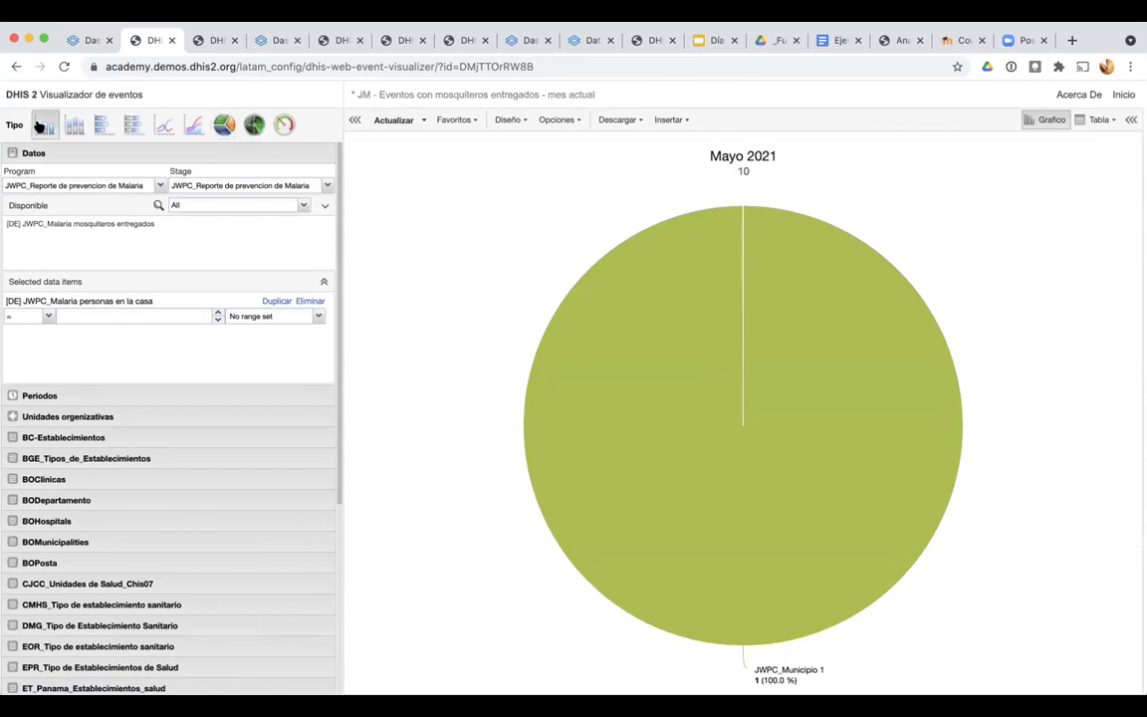
left_click(380, 118)
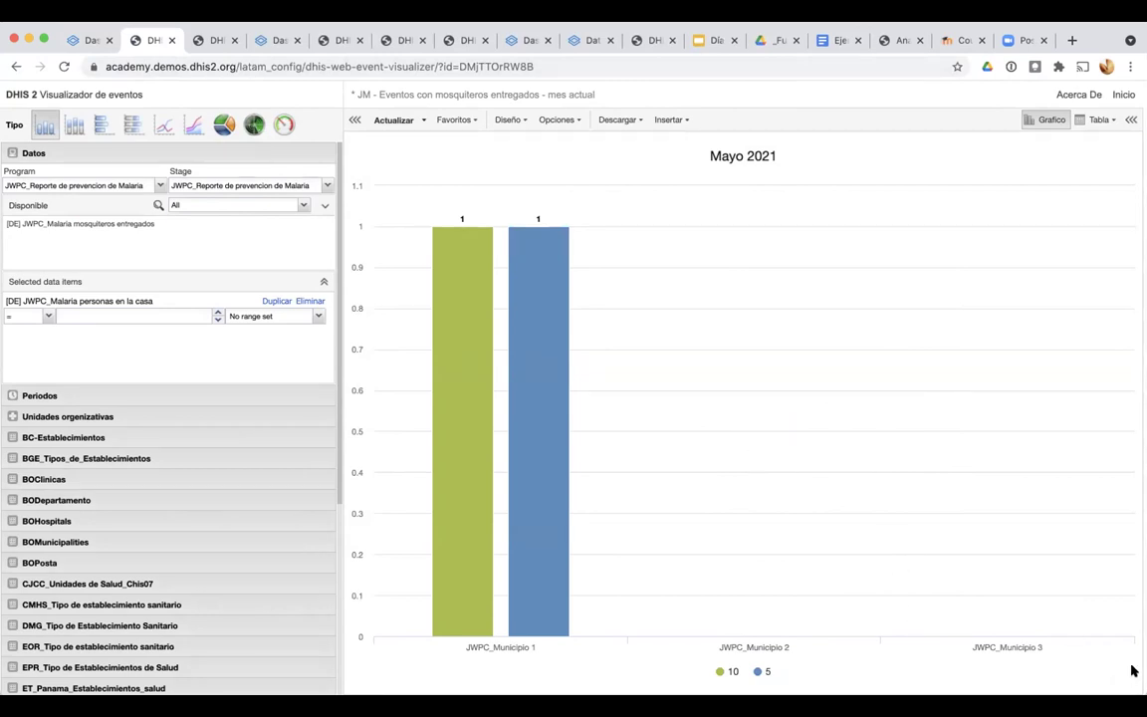
Capture a screenshot of the event column chart with its settings and paste it under item 2b of the Google Docs exercise document
key("super+shift+4")
key("Escape")
key("super+shift+4")
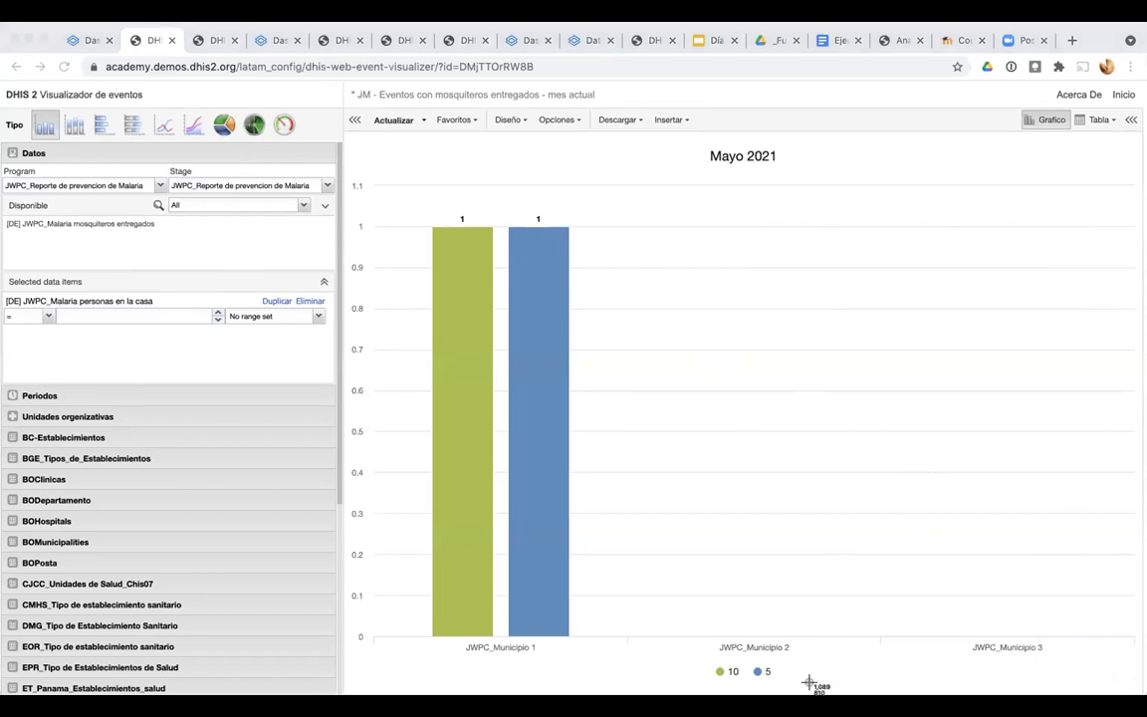
key("Escape")
left_click(835, 40)
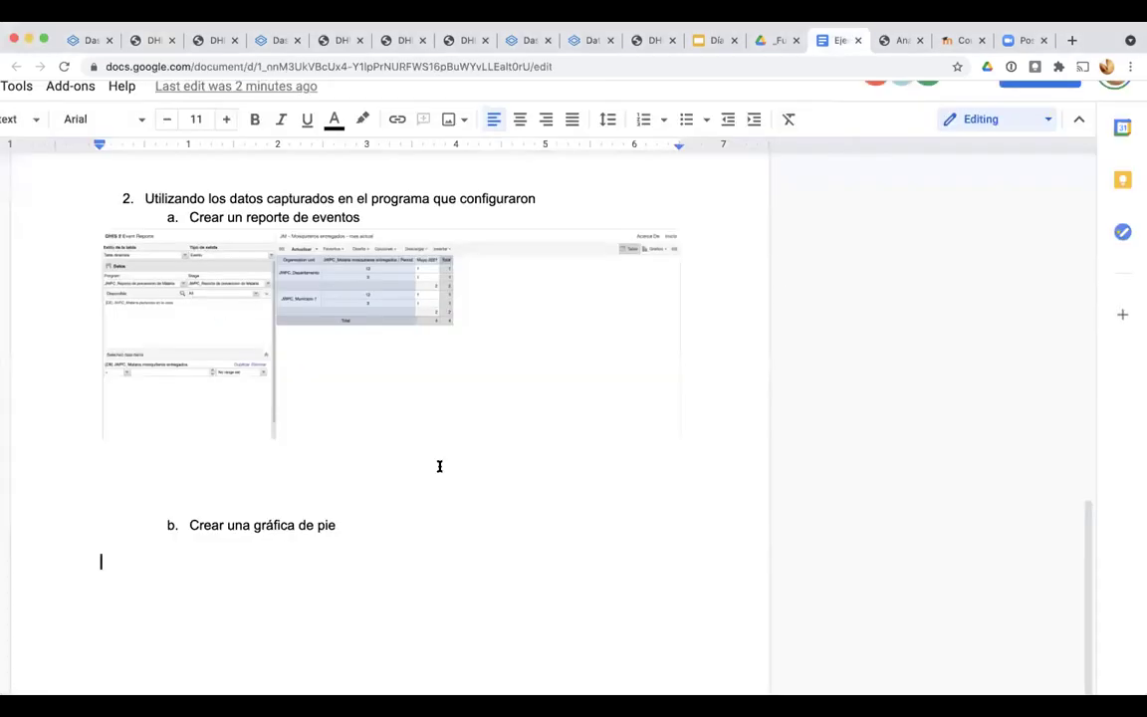
key("ctrl+v")
Replace the word "pie" with "barras" in item 2b, "Crear una gráfica de pie"
left_click(317, 285)
left_click_drag(317, 285, 333, 286)
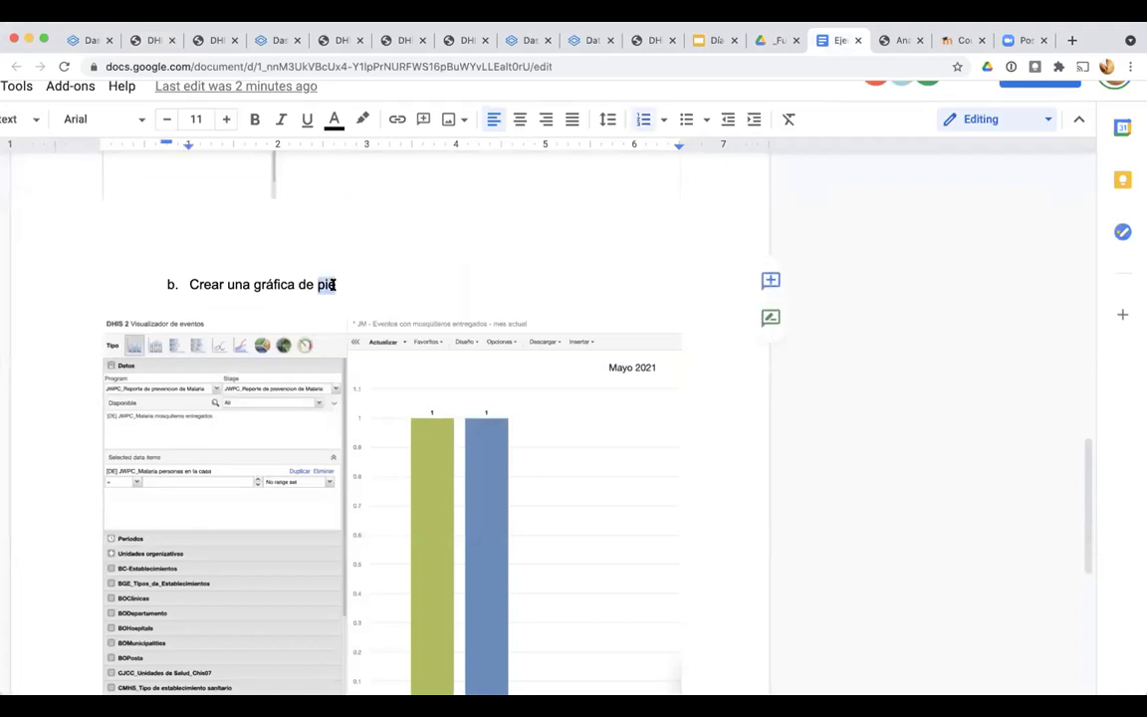
type("barras")
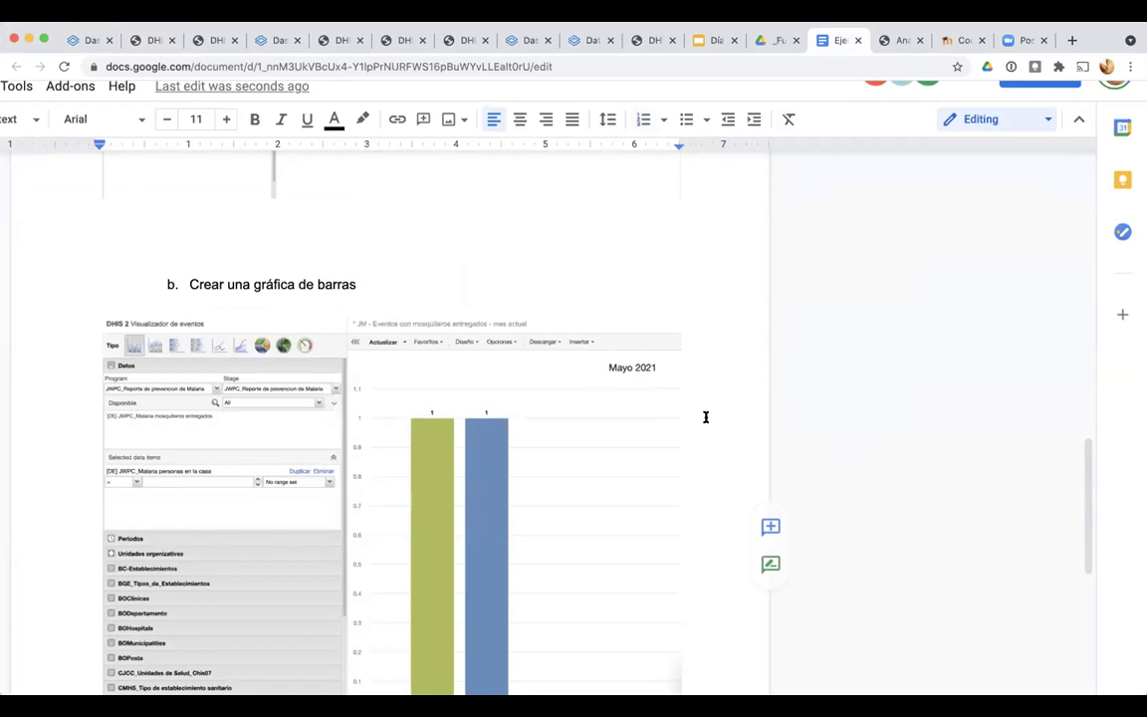
Review the exercise document from the bar chart image under item 2b back up to the pivot table in item 1a
scroll(706, 417, "down", 3)
scroll(706, 417, "up", 3)
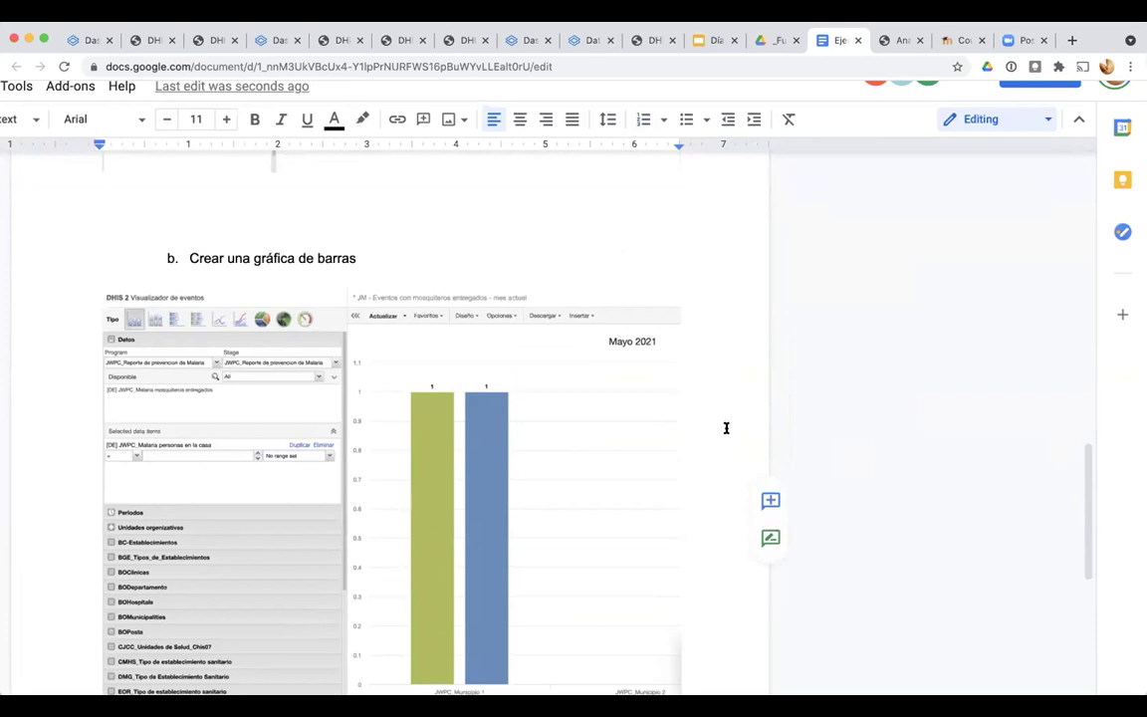
scroll(726, 428, "down", 5)
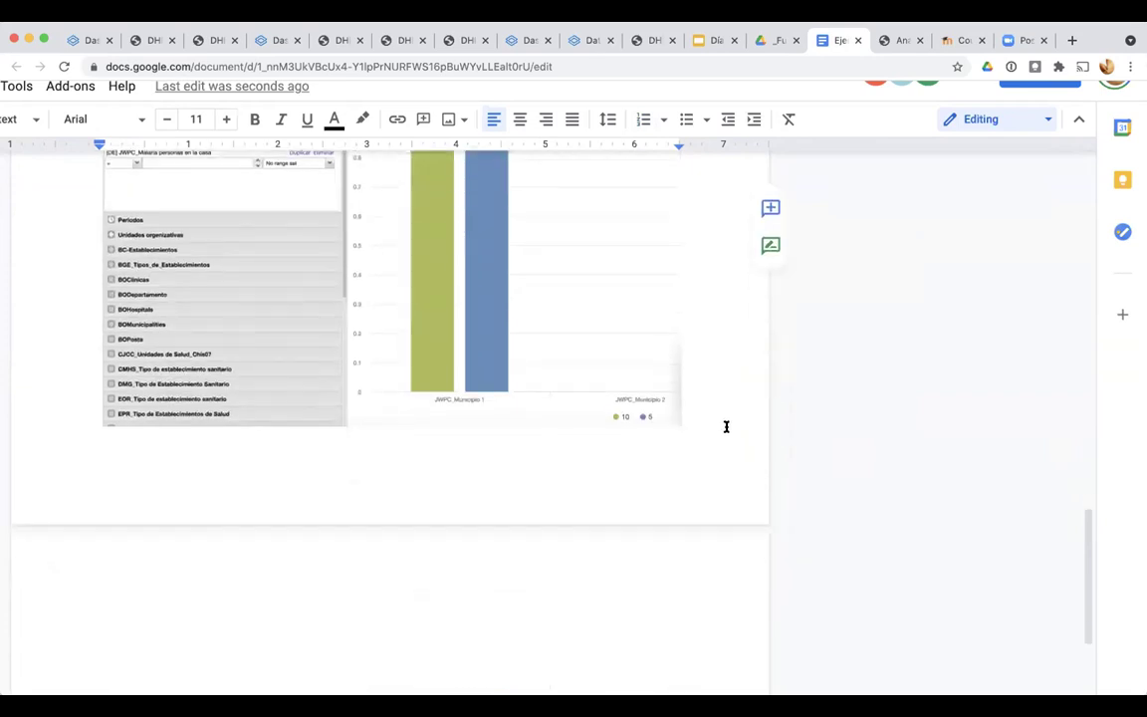
left_click(739, 507)
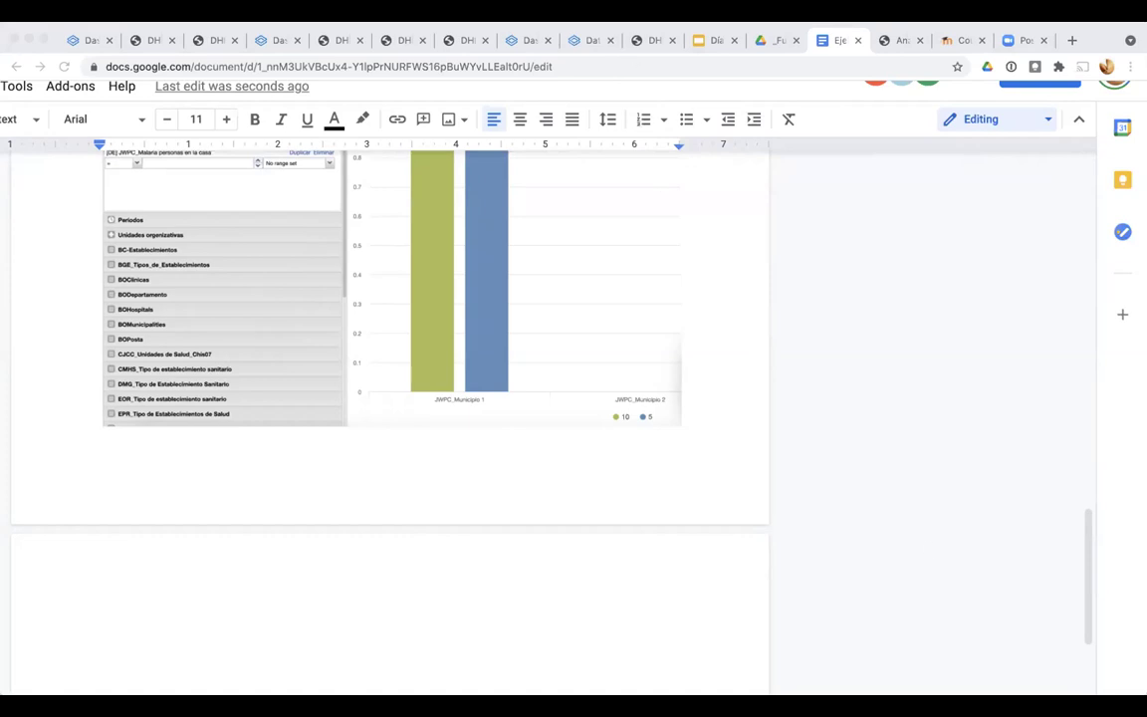
left_click(531, 634)
left_click(515, 641)
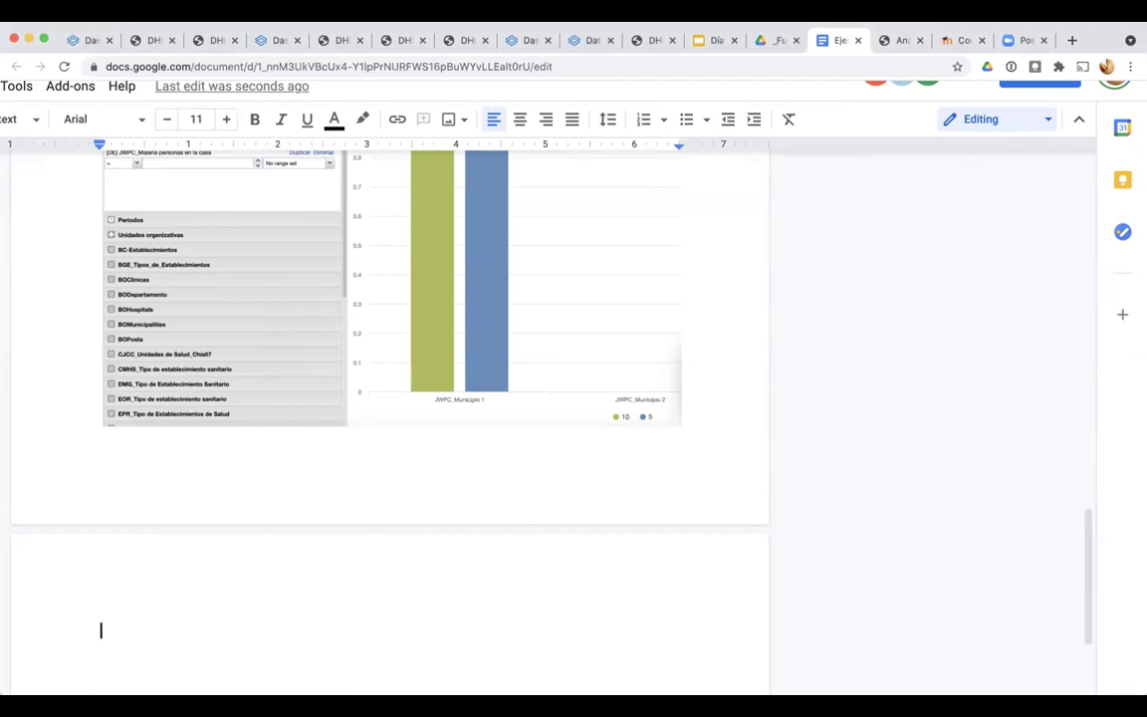
scroll(388, 418, "up", 5)
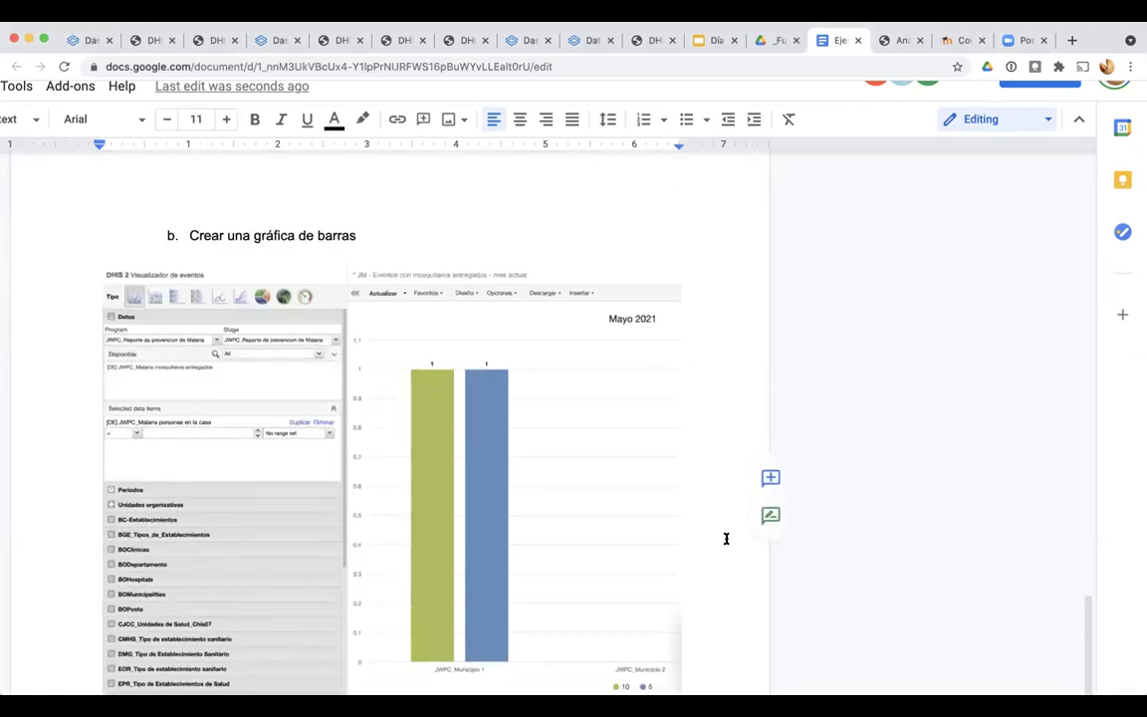
scroll(726, 539, "up", 15)
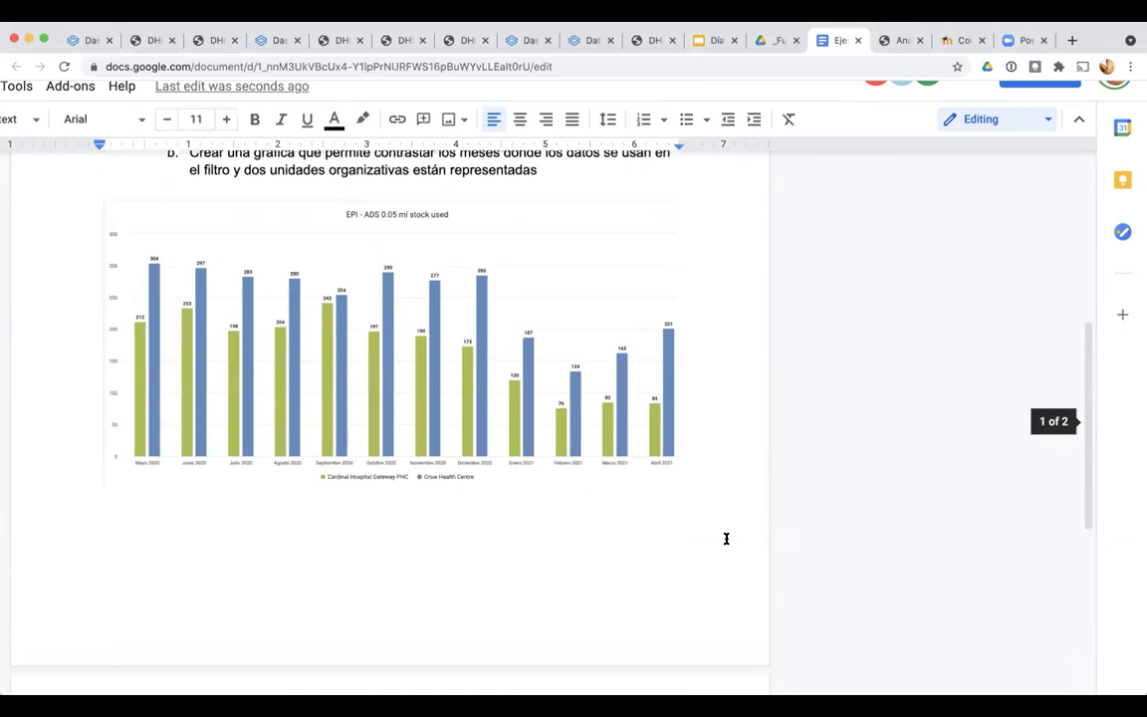
scroll(726, 539, "up", 8)
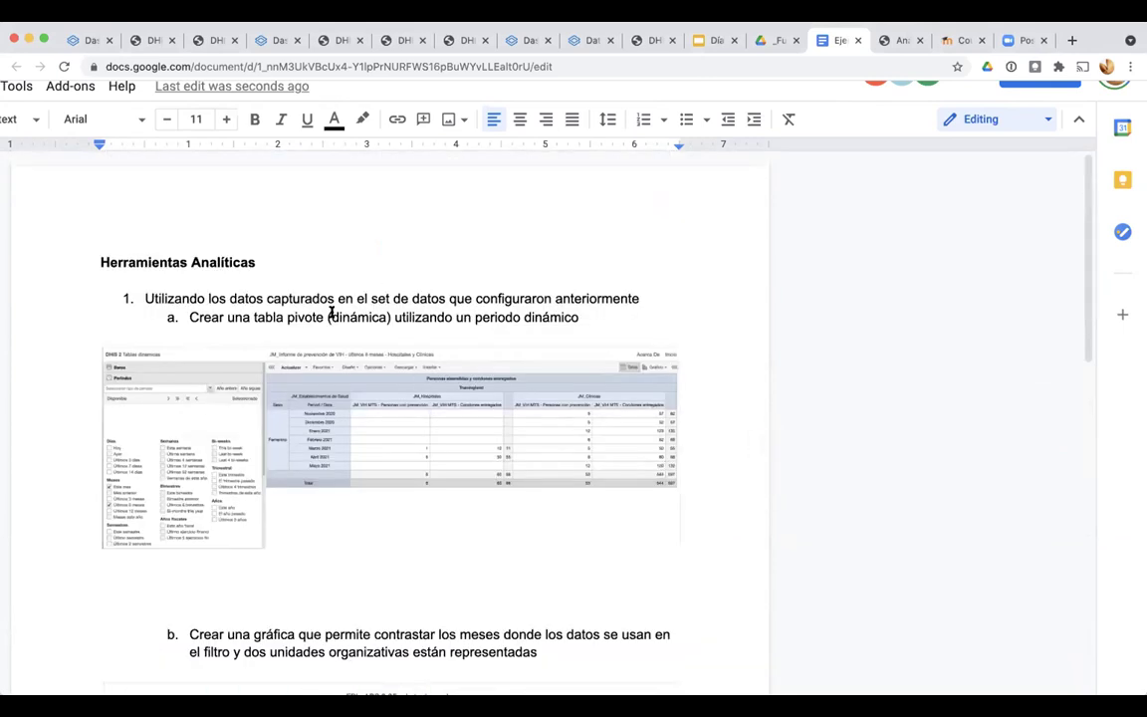
scroll(259, 319, "left", 3)
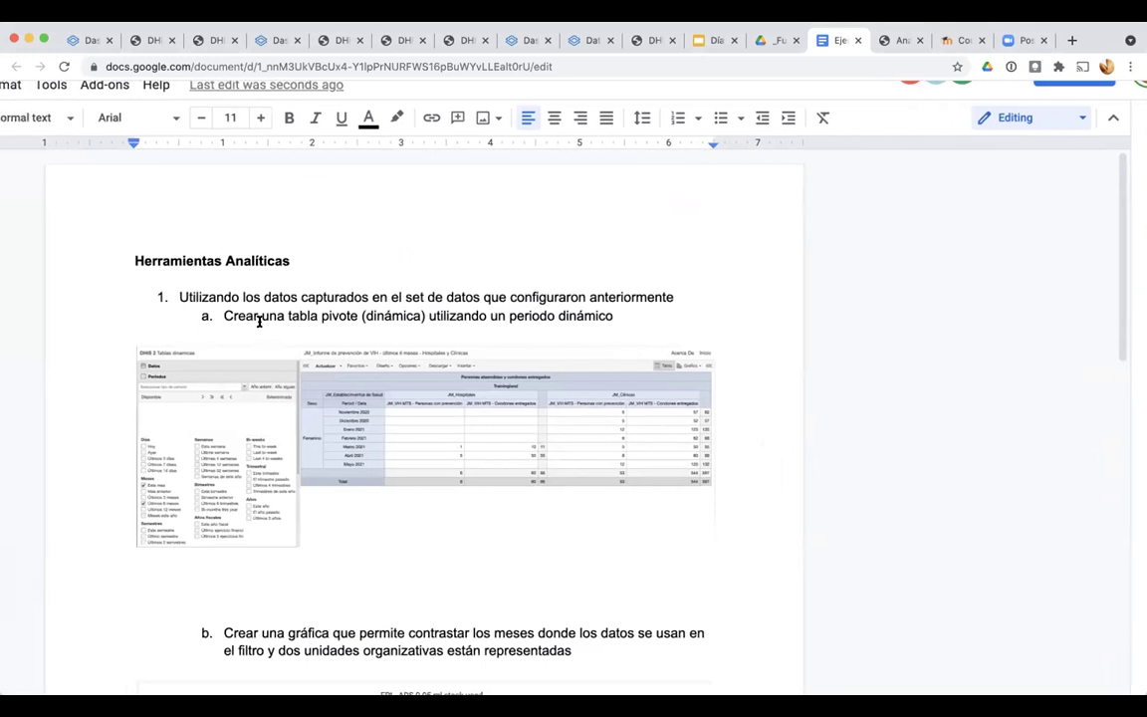
scroll(259, 322, "left", 5)
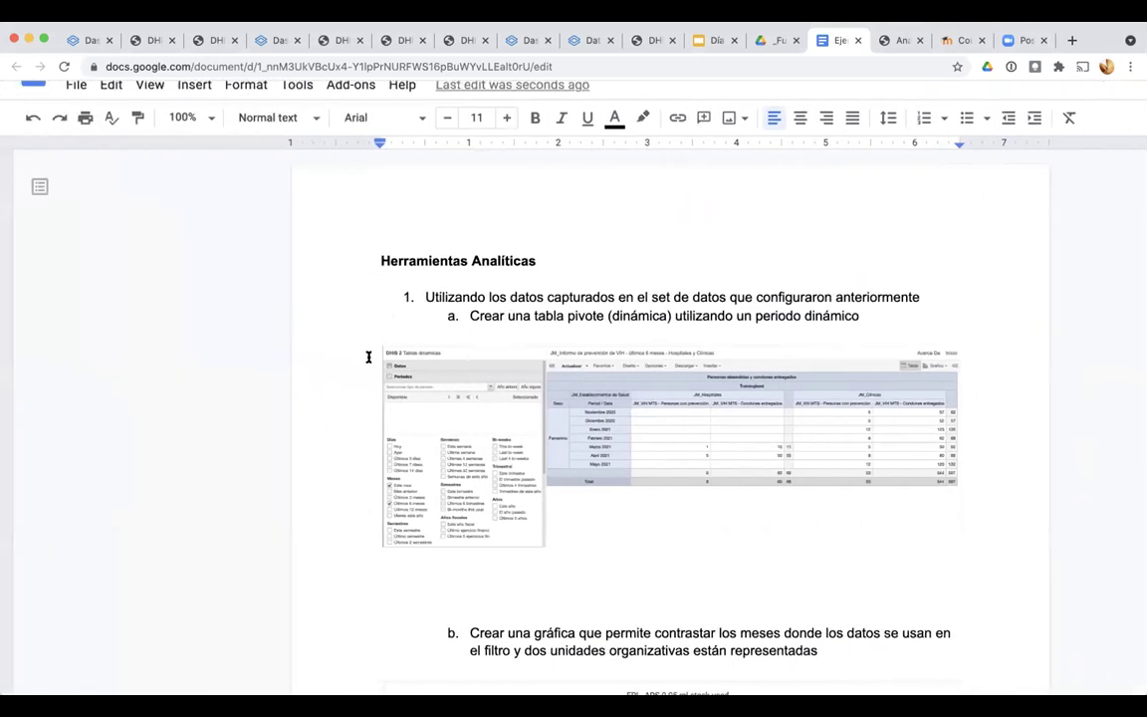
Review the exercise document from the pivot table in item 1a down to the bar chart in item 2b and back, hiding the document menus
scroll(369, 357, "down", 1)
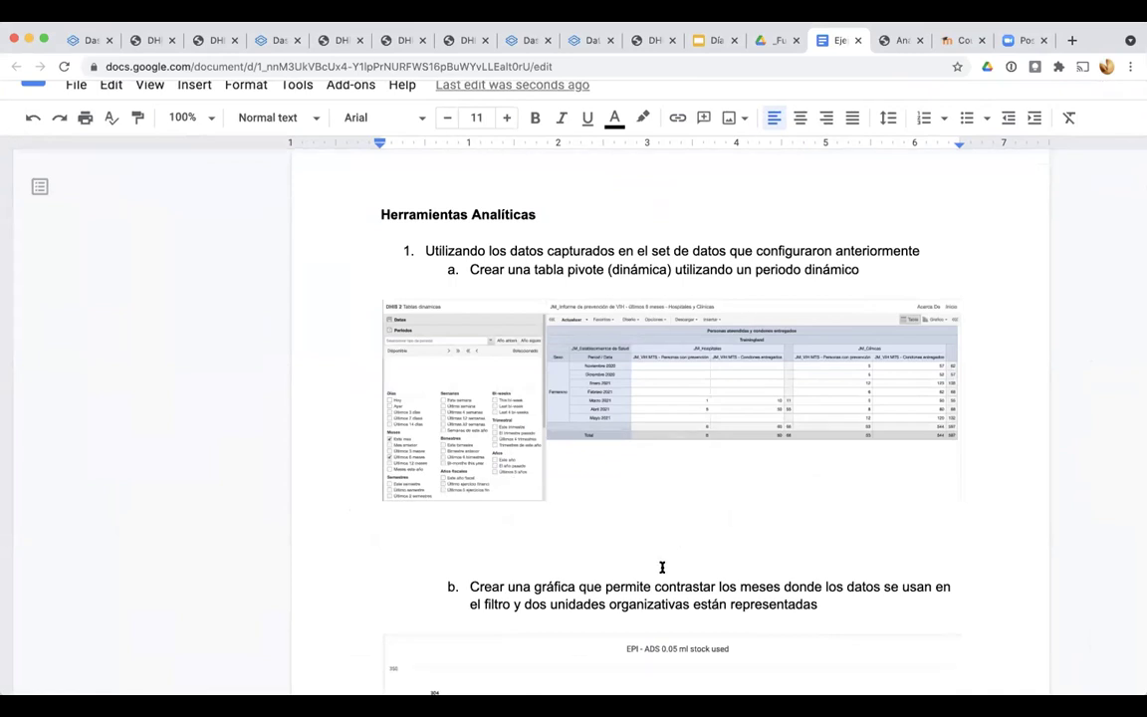
scroll(662, 568, "right", 1)
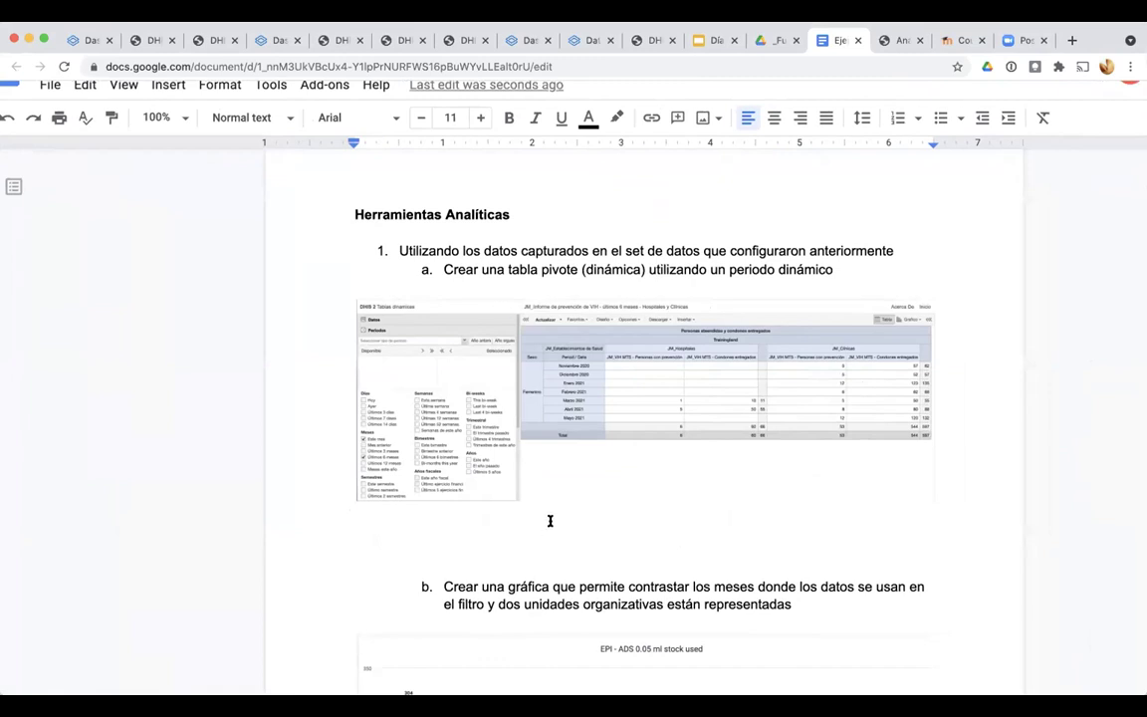
scroll(551, 520, "down", 5)
scroll(551, 521, "down", 16)
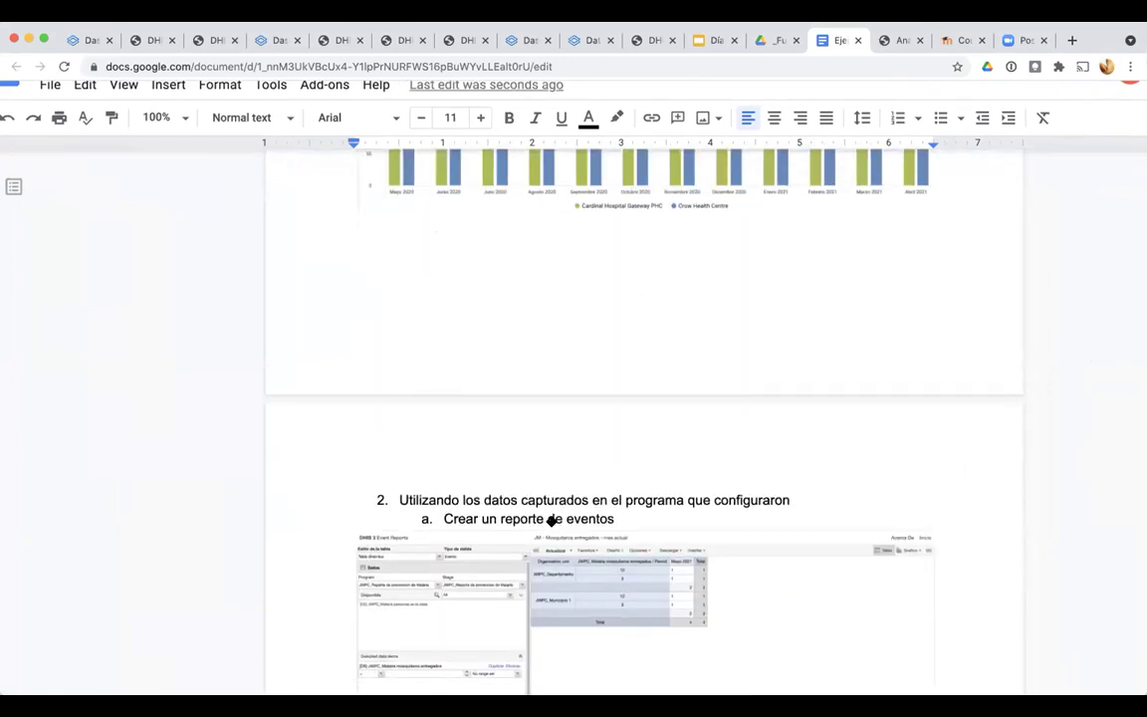
scroll(551, 521, "down", 1)
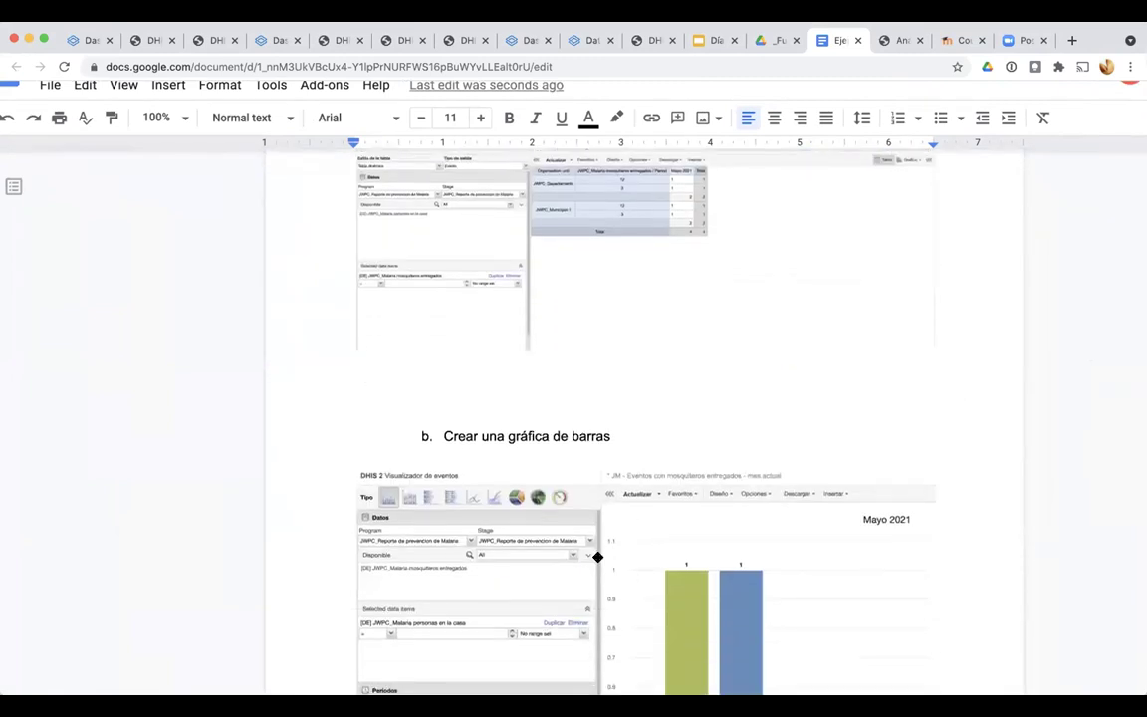
scroll(596, 553, "down", 4)
key("ctrl+shift+f")
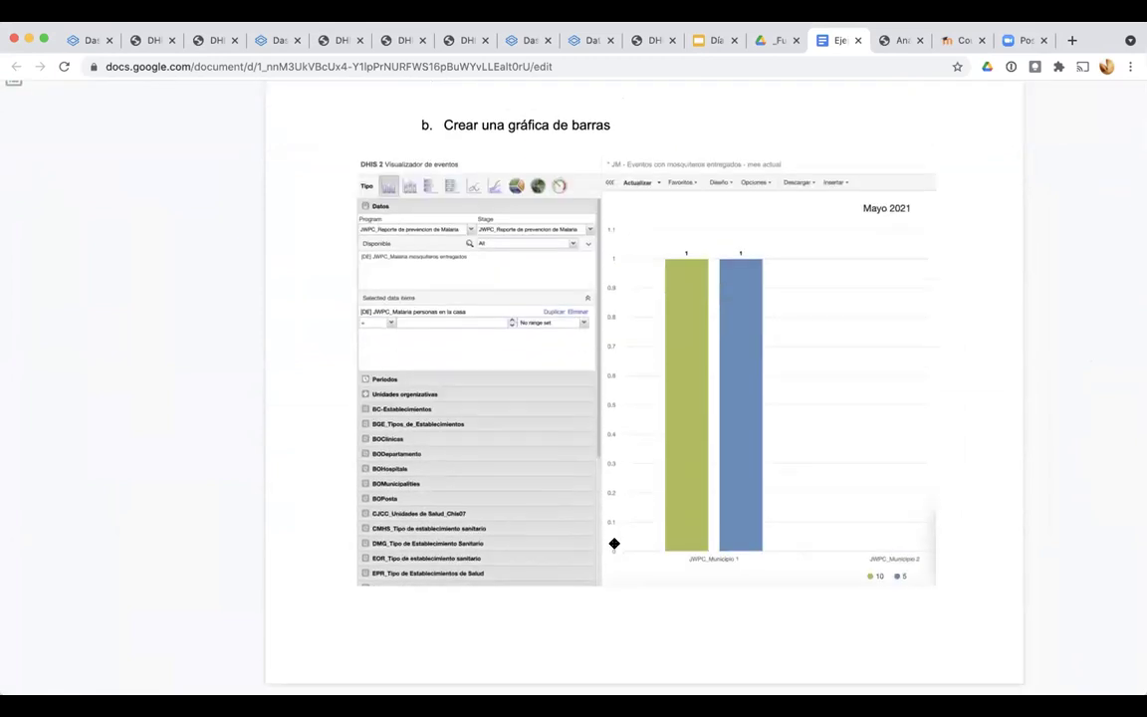
scroll(585, 534, "up", 5)
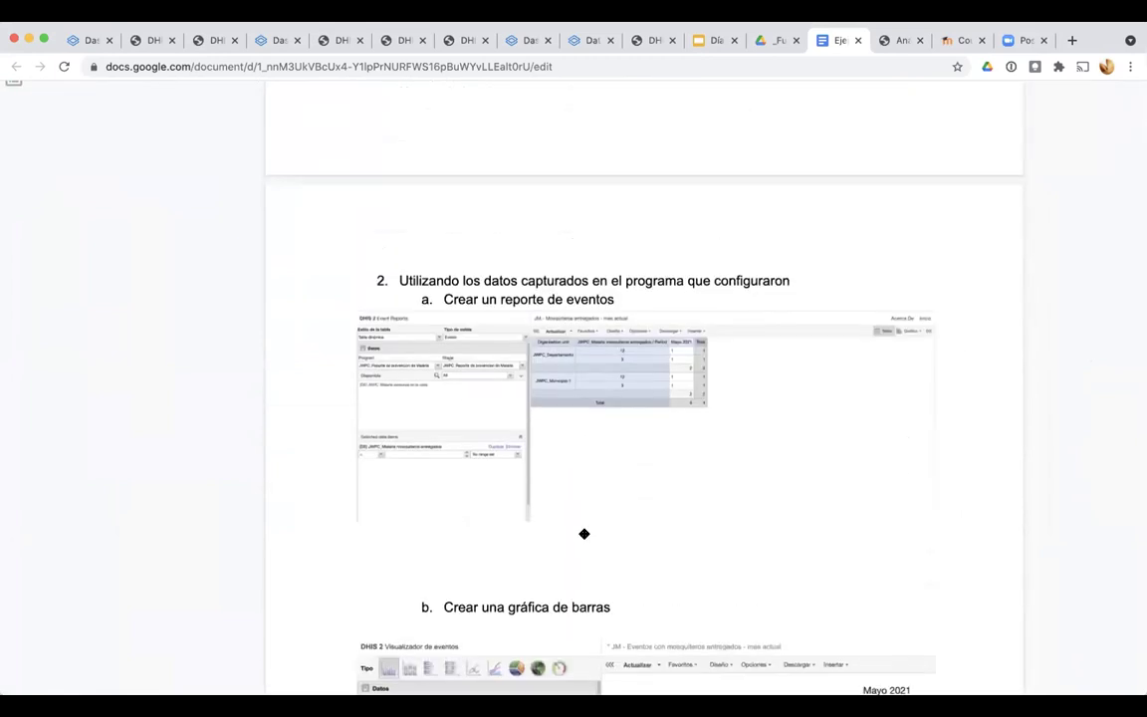
scroll(585, 534, "up", 7)
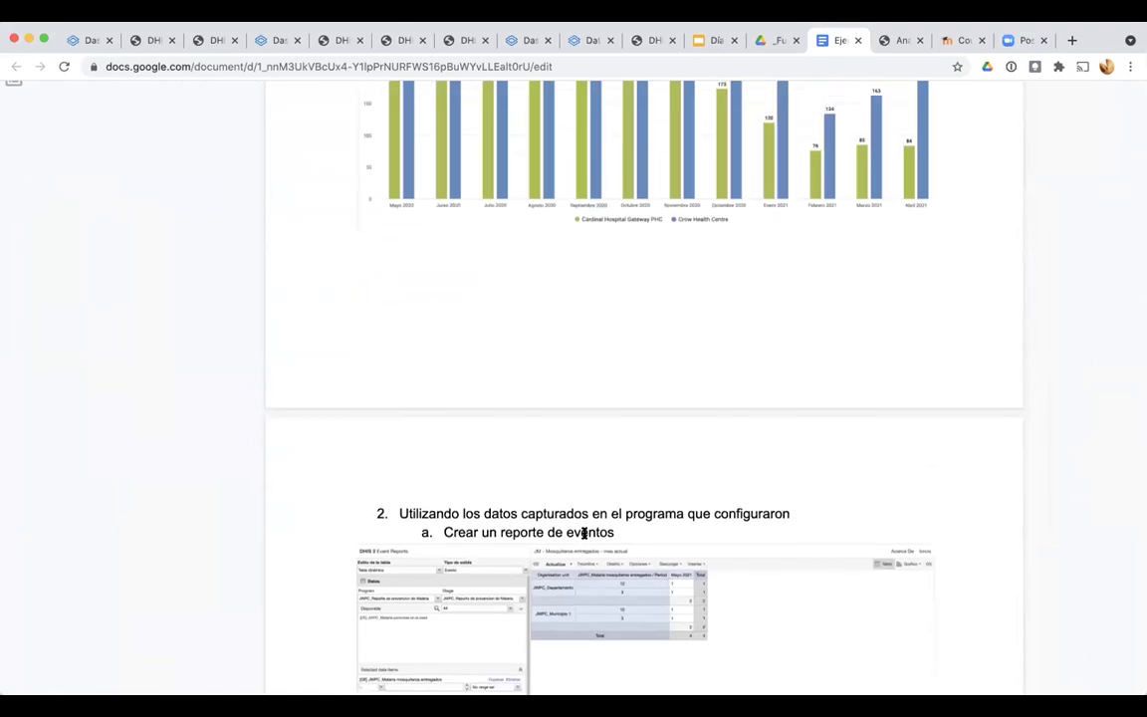
scroll(584, 534, "up", 5)
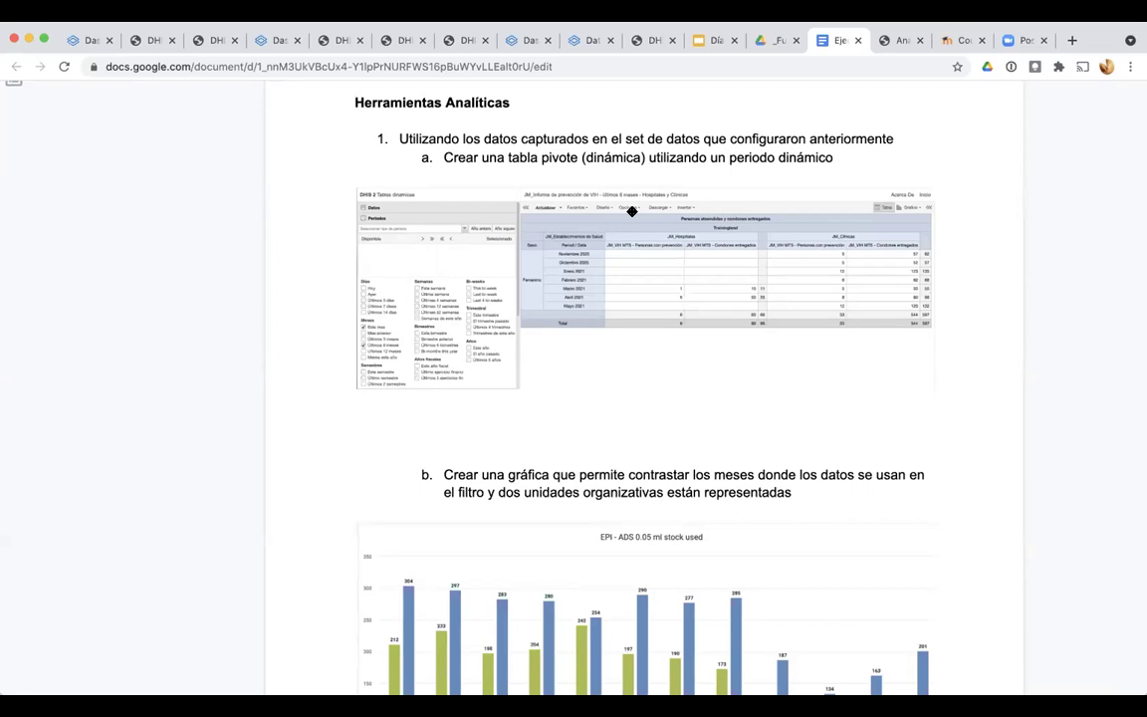
scroll(669, 238, "up", 1)
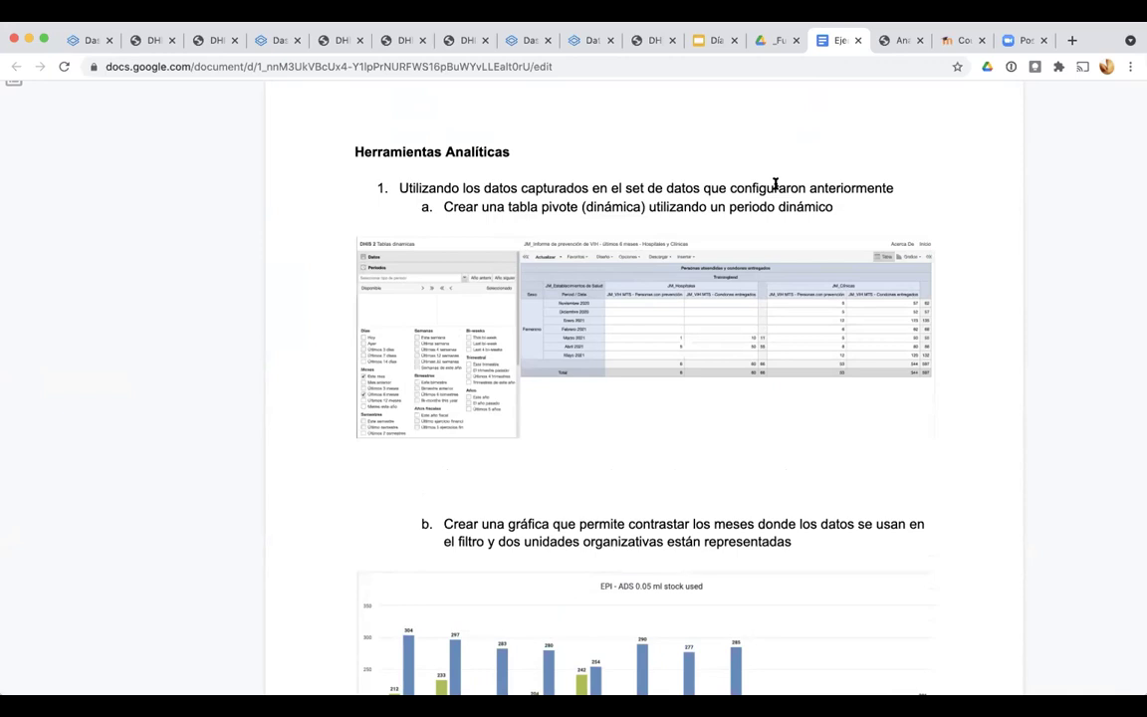
Turn off editing for the Academia DHIS2 de Fundamentos course in Moodle, logging in again with the prefilled credentials
left_click(953, 40)
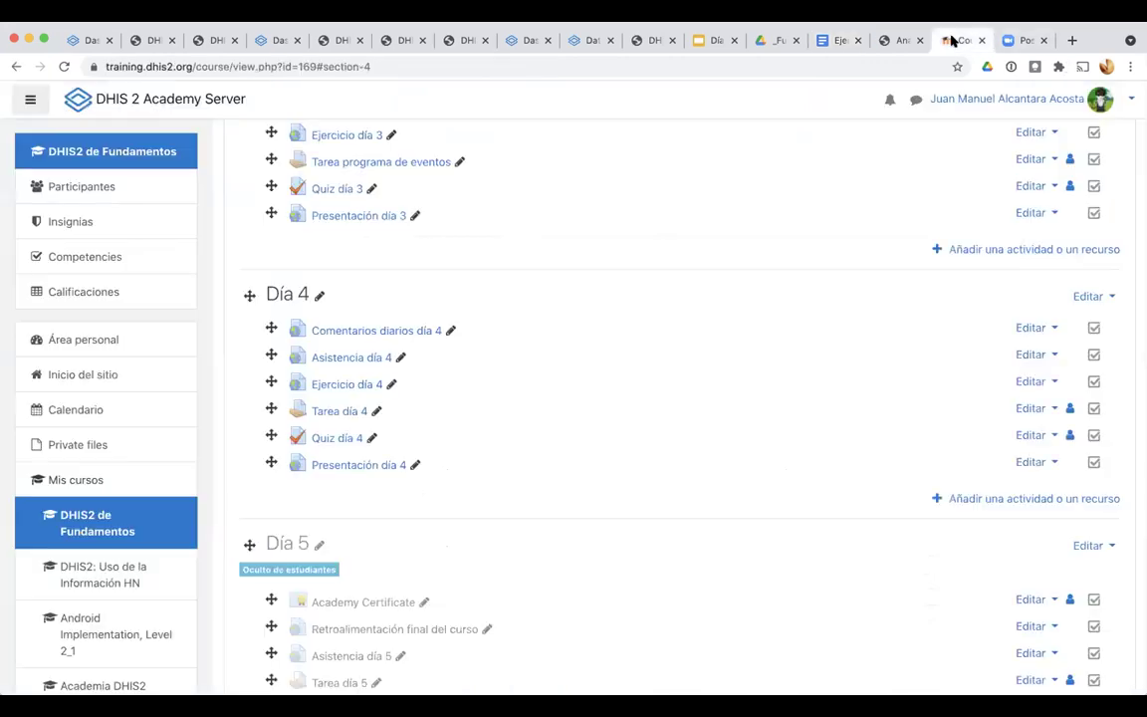
scroll(600, 363, "up", 6)
scroll(601, 364, "up", 5)
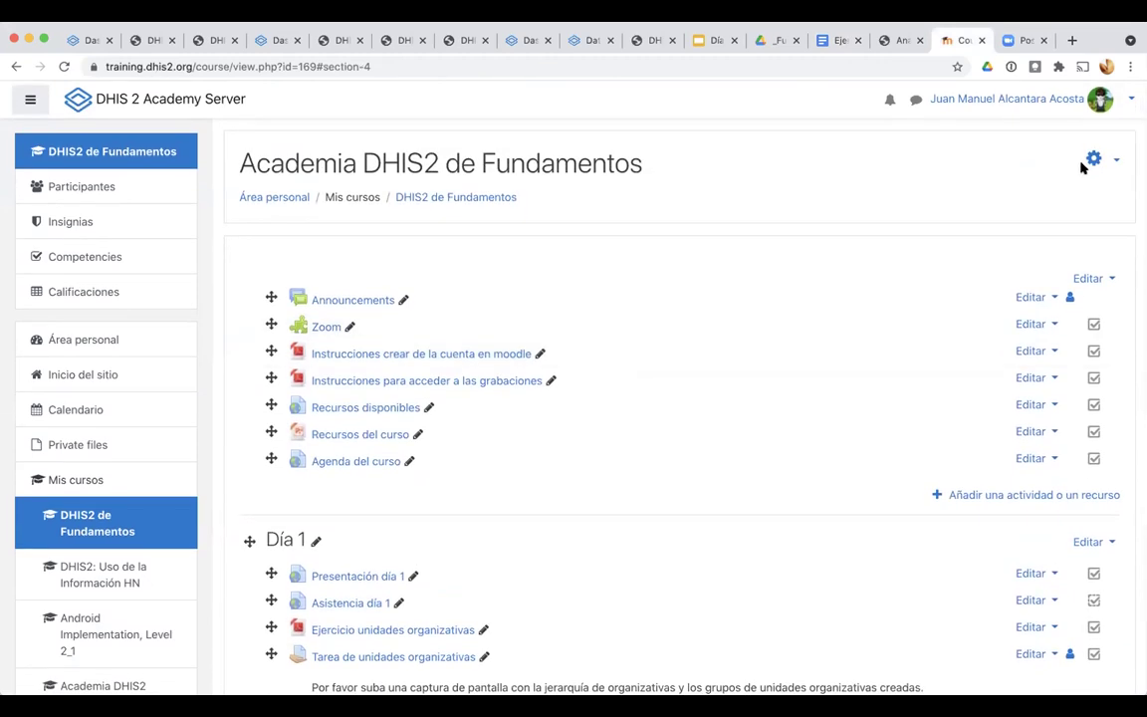
left_click(1094, 160)
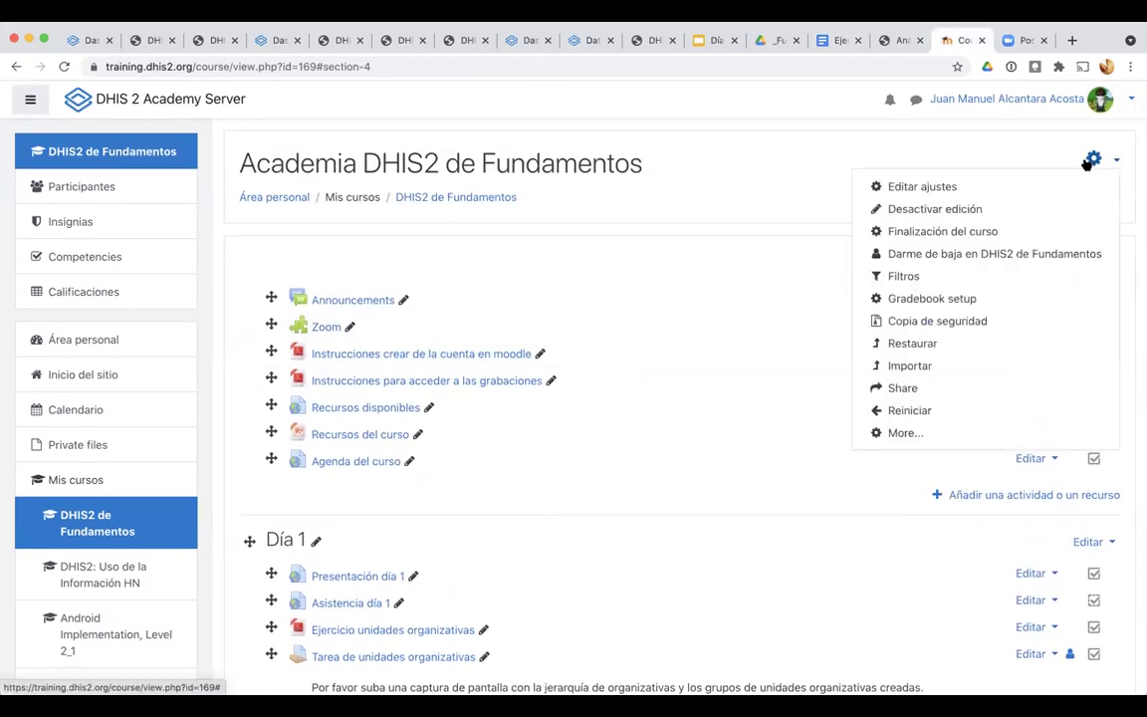
left_click(939, 211)
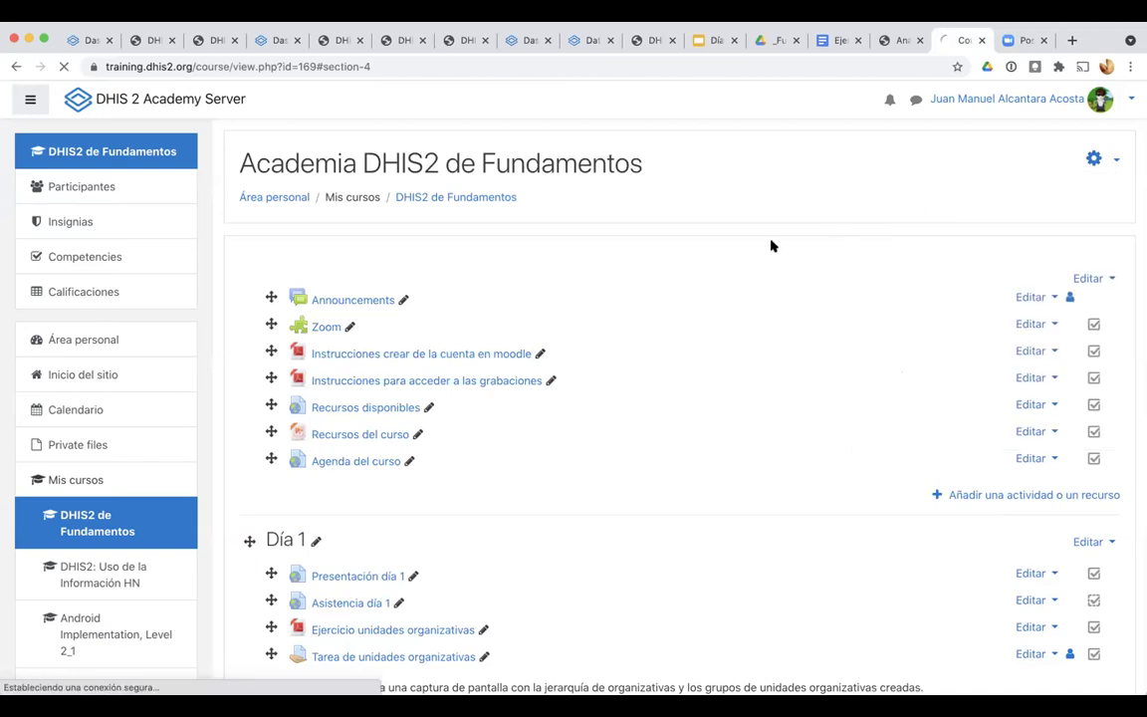
left_click(488, 418)
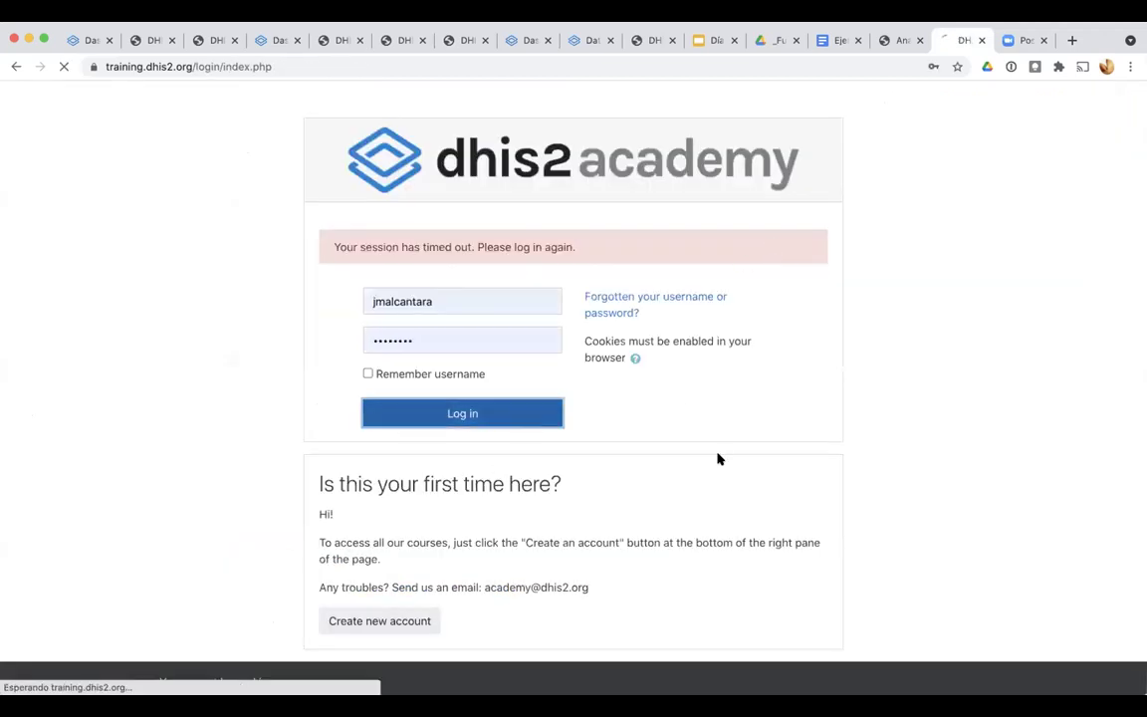
Review the Día 4 activities in the course, and switch to the DHIS2 dashboard JM - Prevención de VIH
scroll(725, 461, "down", 2)
scroll(725, 461, "down", 7)
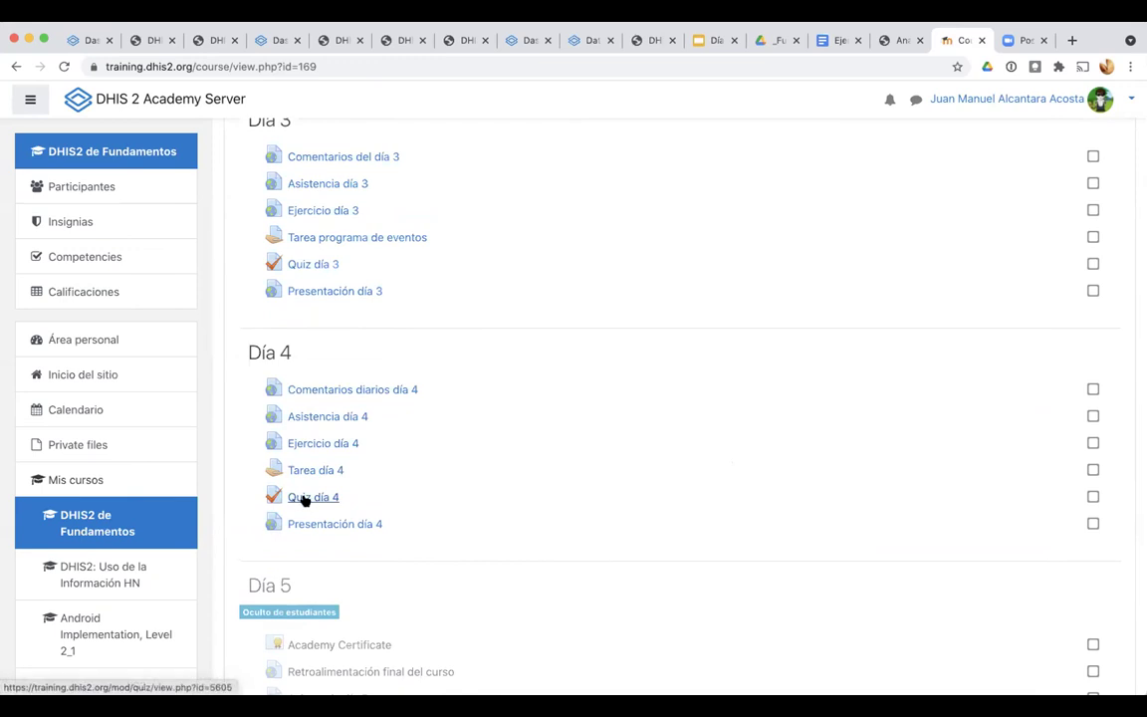
scroll(419, 510, "down", 1)
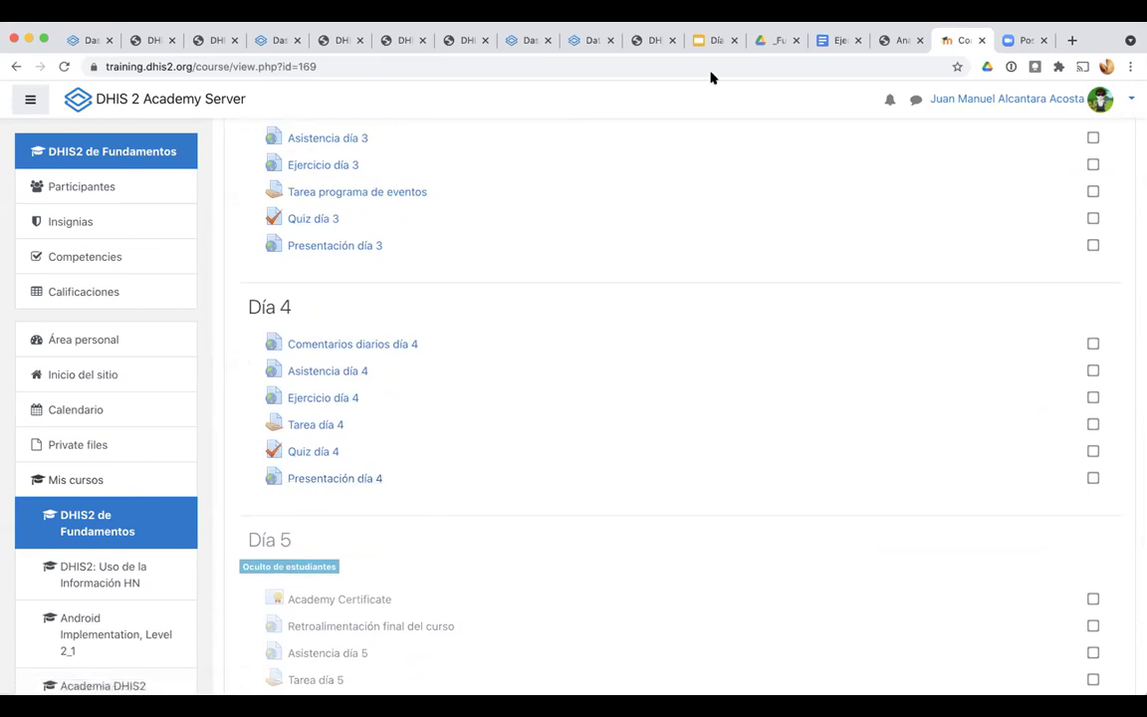
left_click(85, 39)
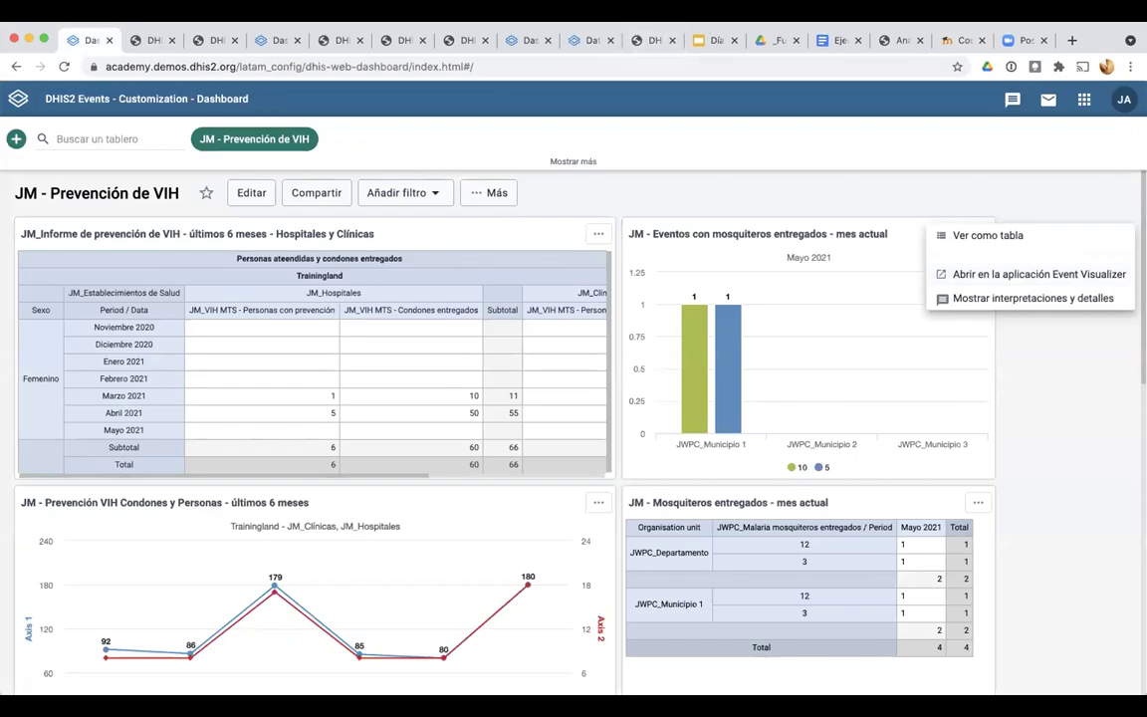